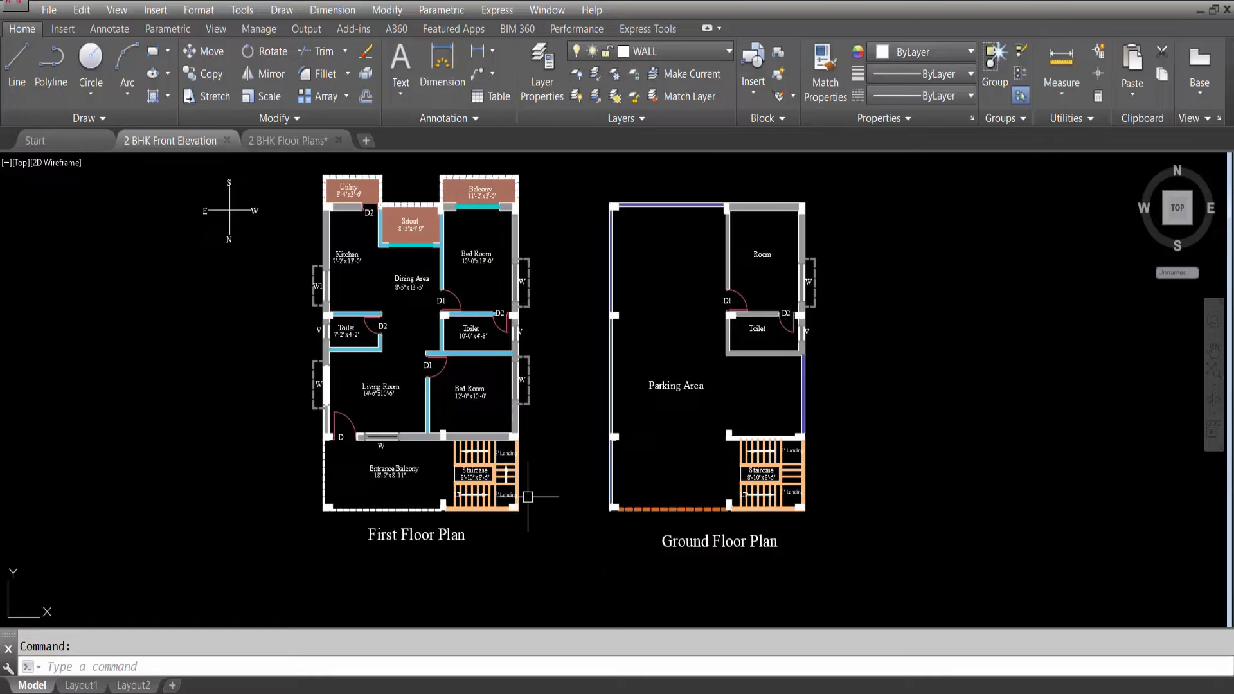
Draw a horizontal construction line just above the two floor plans with XLINE.
scroll(537, 492, "down", 2)
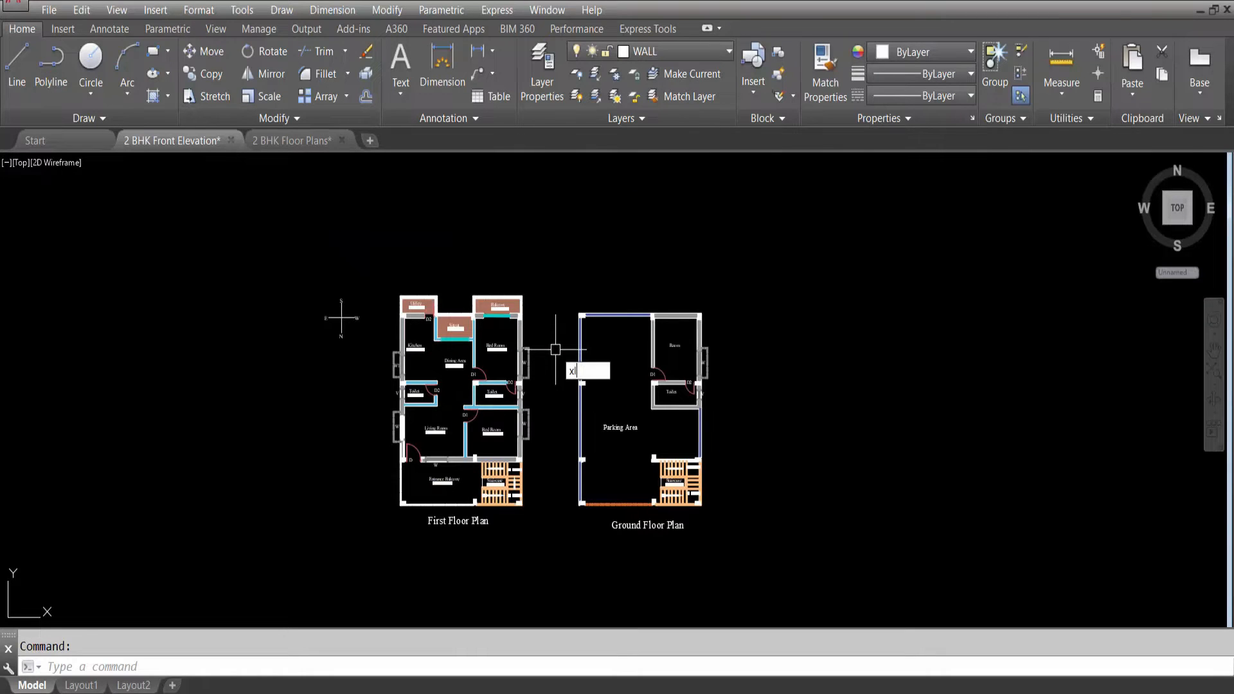
key("Return")
type("h")
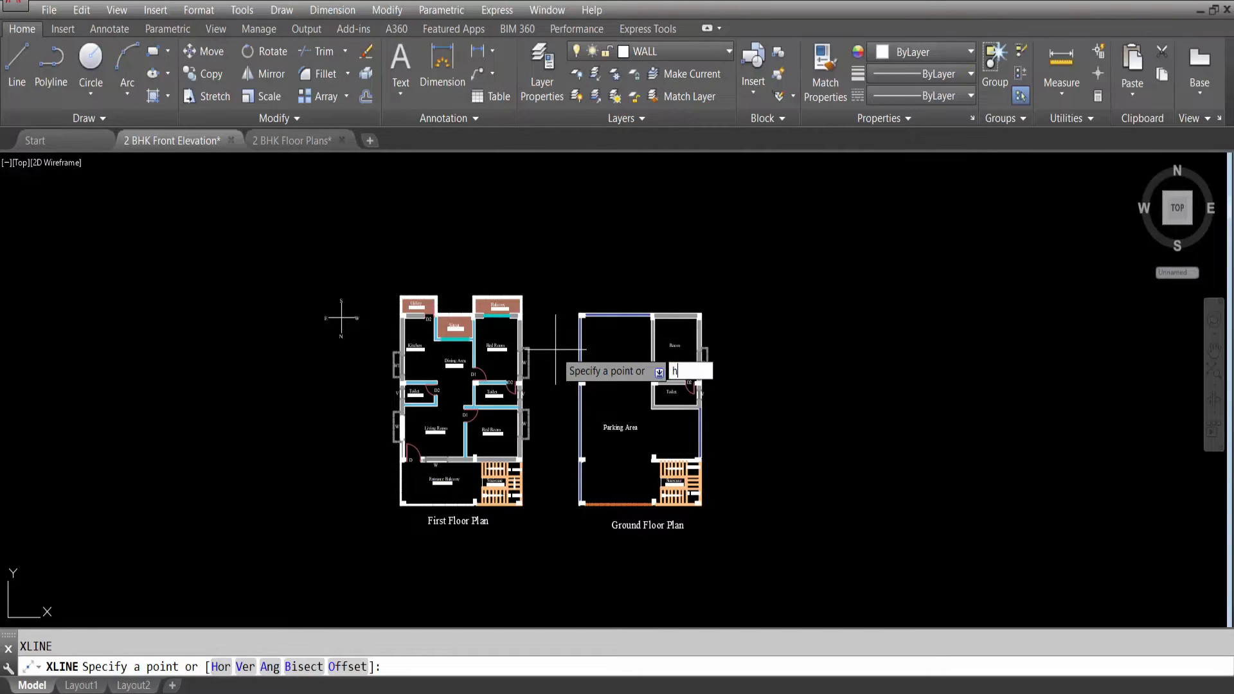
key("Return")
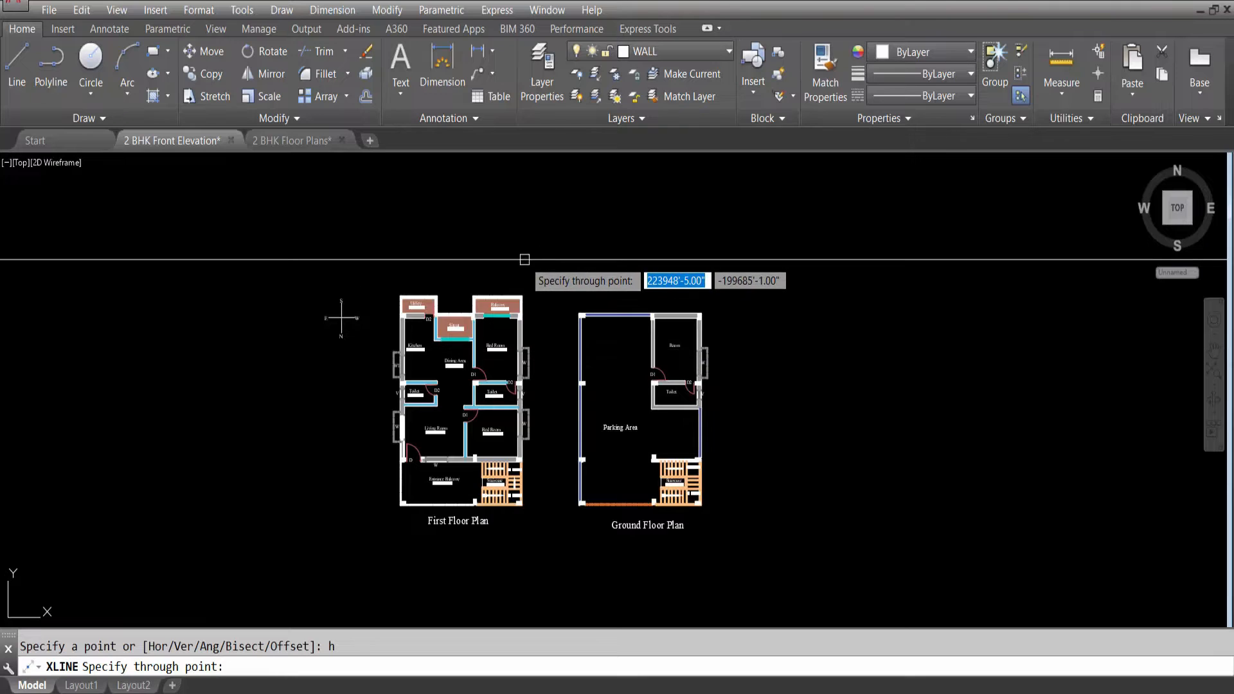
key("Escape")
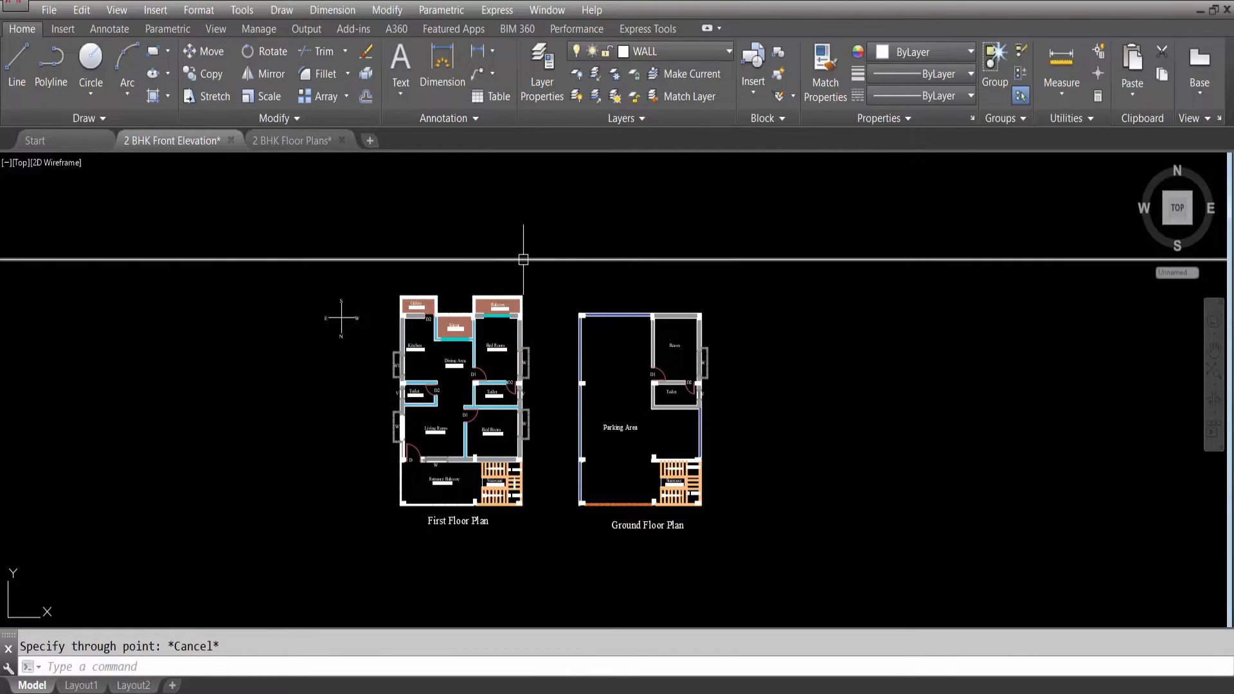
Offset the horizontal construction line upward by 1'.
mouse_move(523, 260)
key("Return")
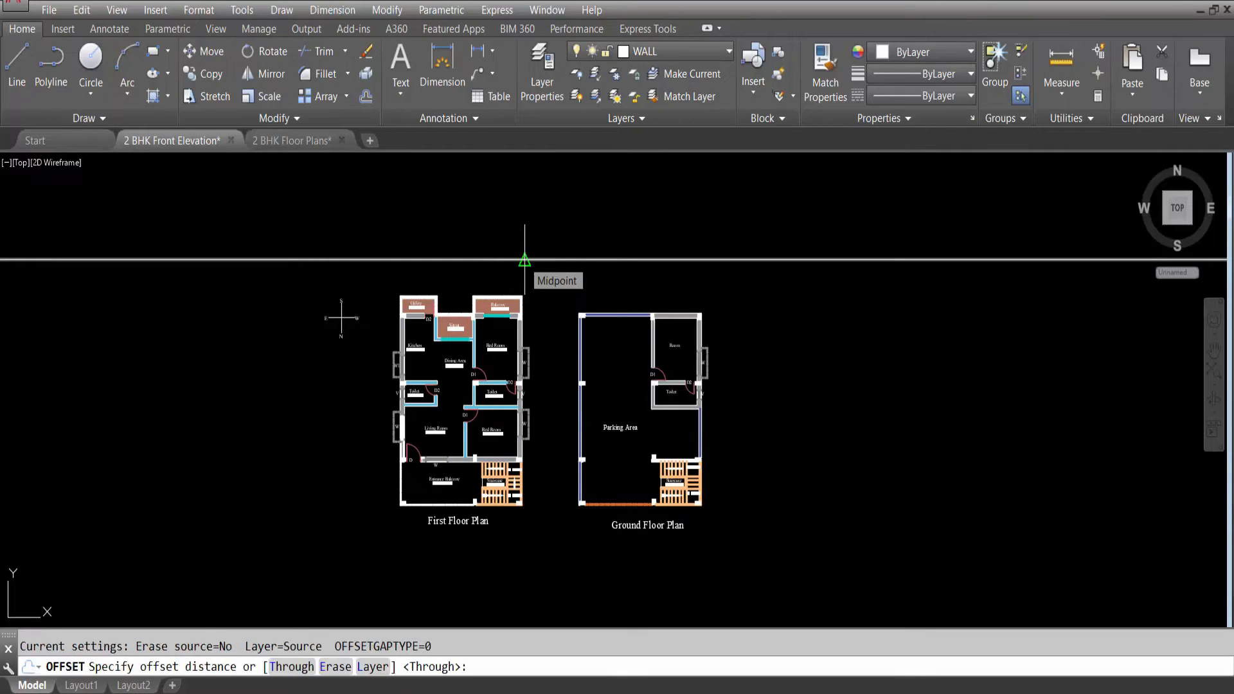
type("1")
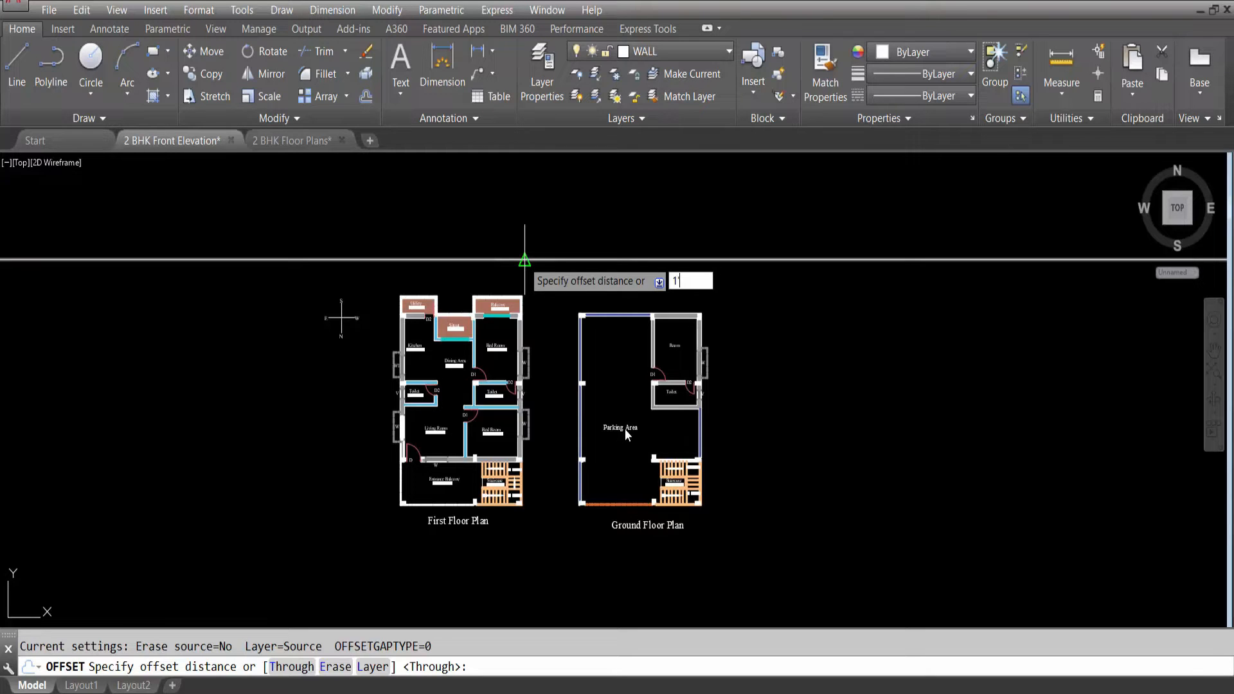
key("Return")
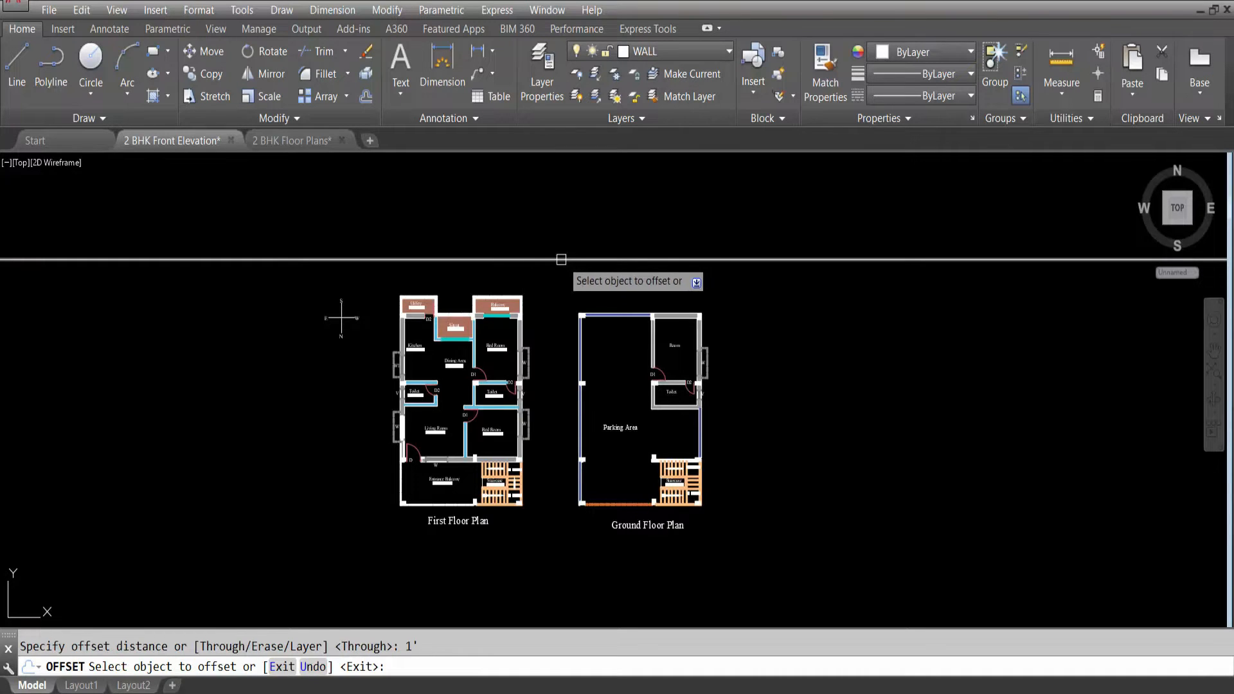
left_click(564, 258)
left_click(564, 188)
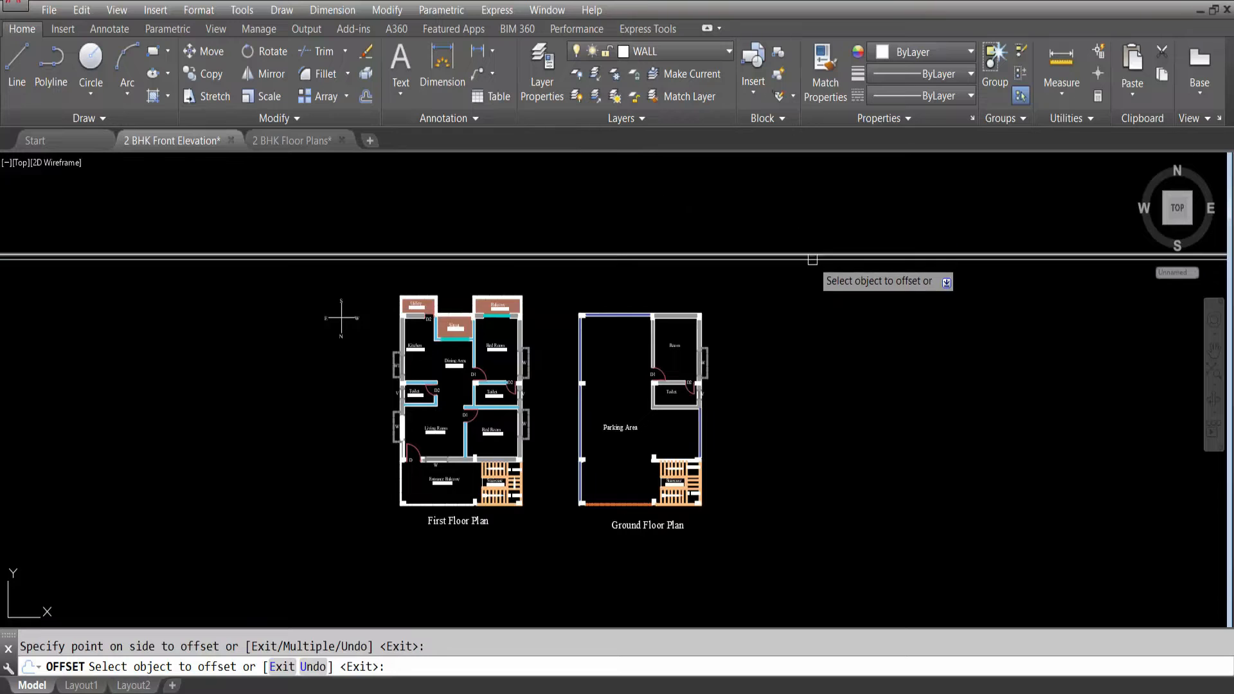
key("Escape")
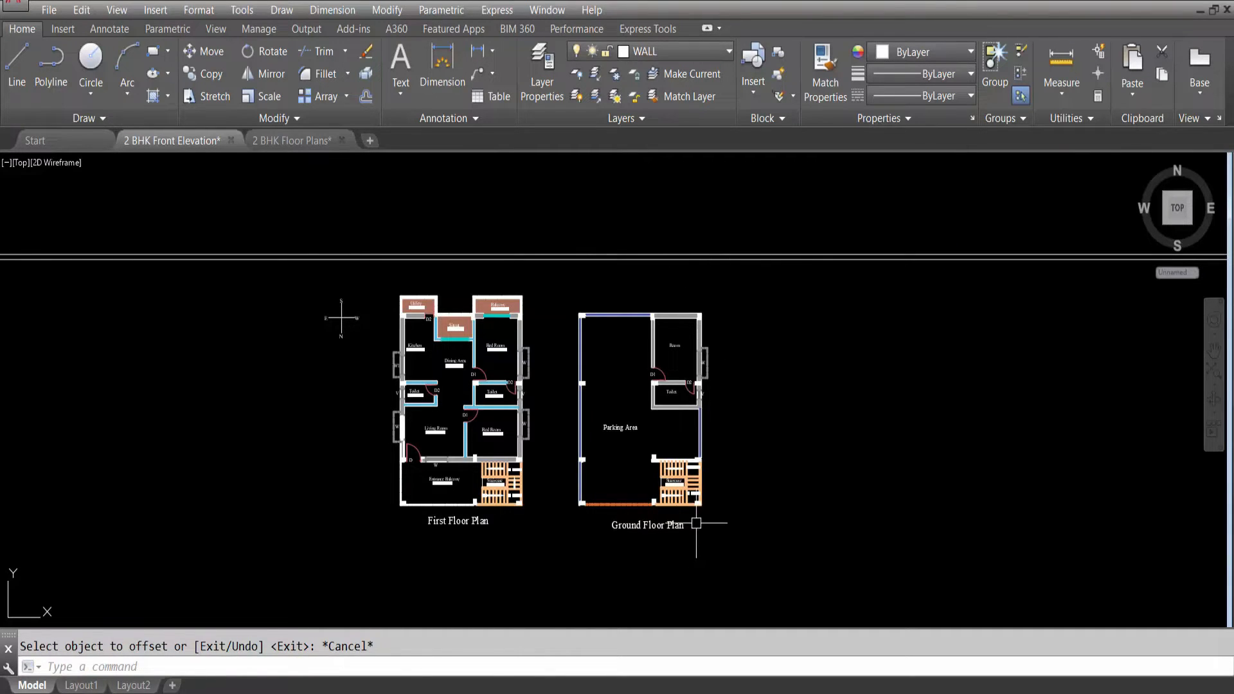
Draw vertical construction lines through both edges of the lower-left column of the ground floor plan.
type("XL")
key("Return")
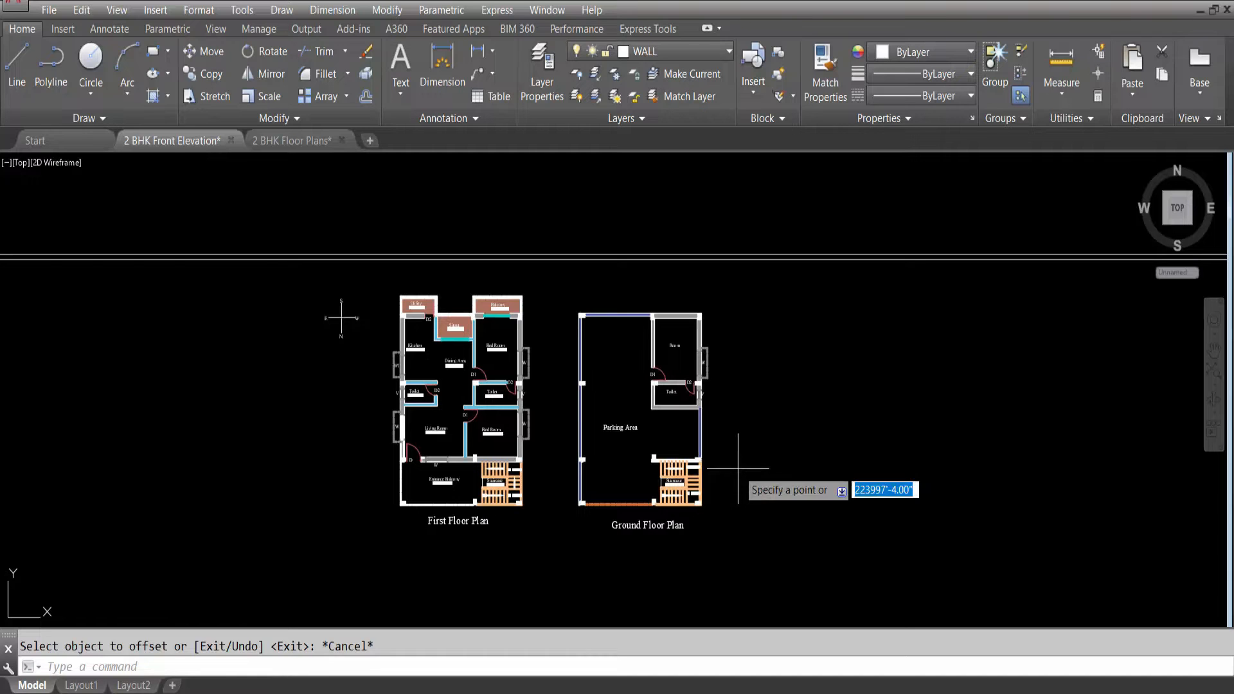
type("V")
key("Return")
scroll(733, 465, "down", 1)
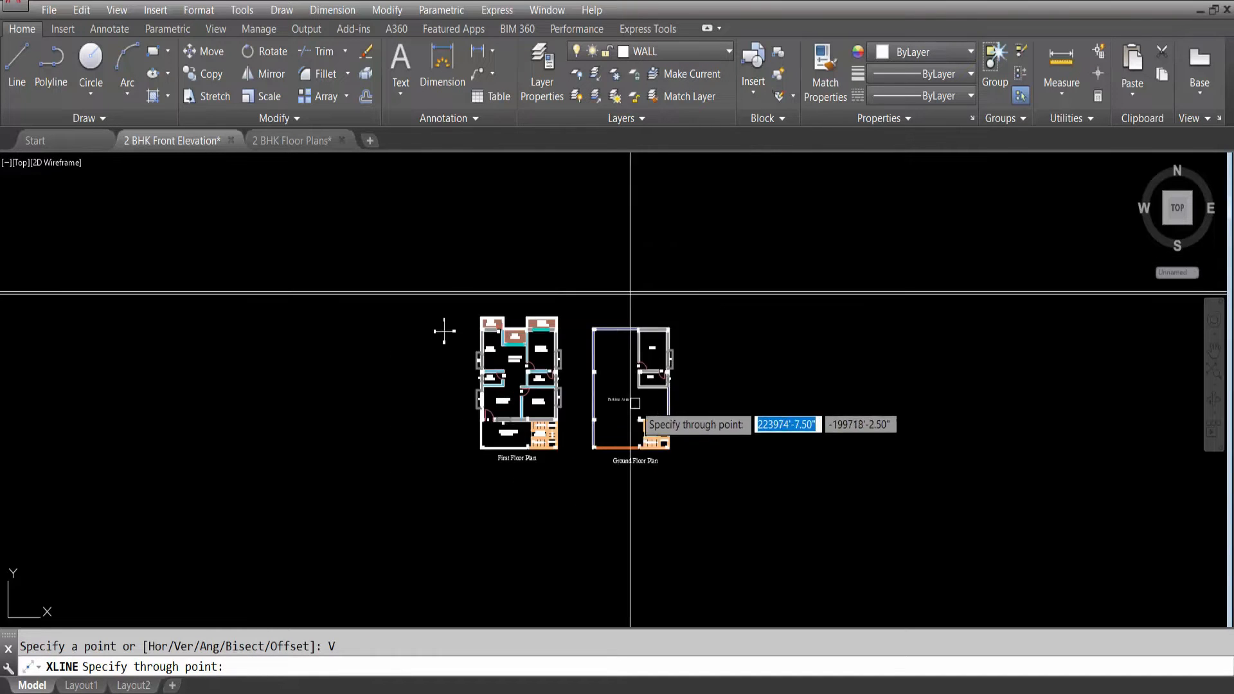
scroll(634, 421, "up", 7)
scroll(554, 499, "down", 4)
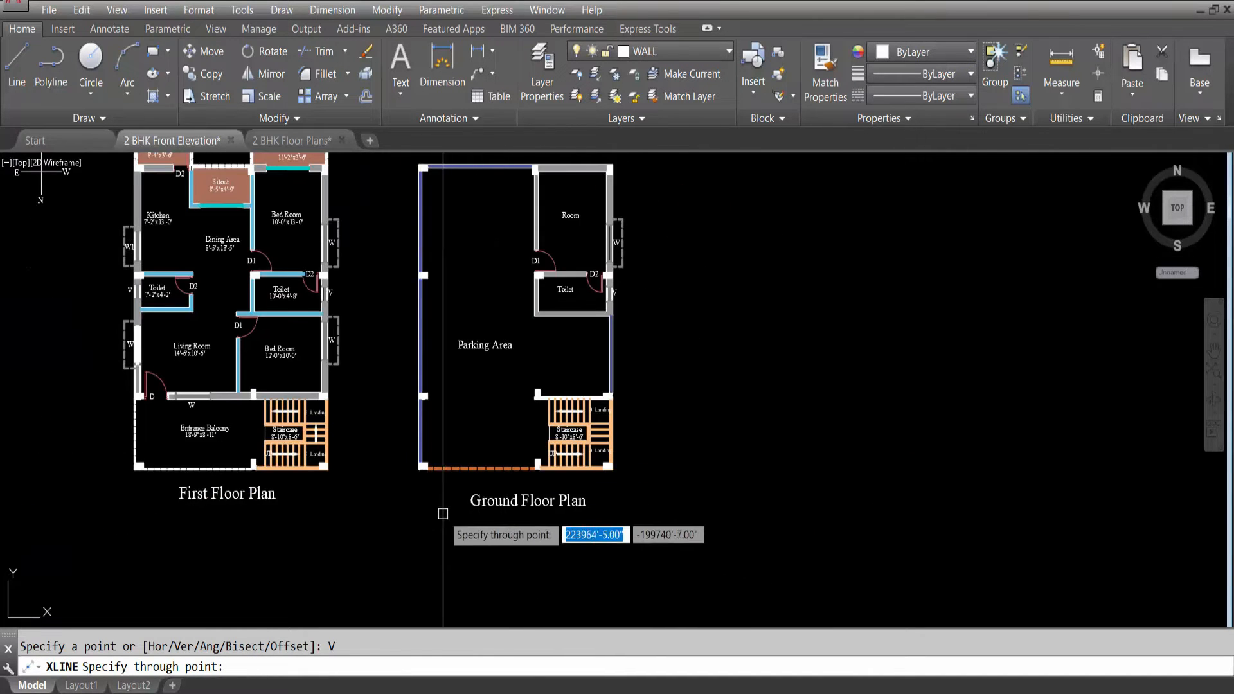
scroll(418, 476, "up", 7)
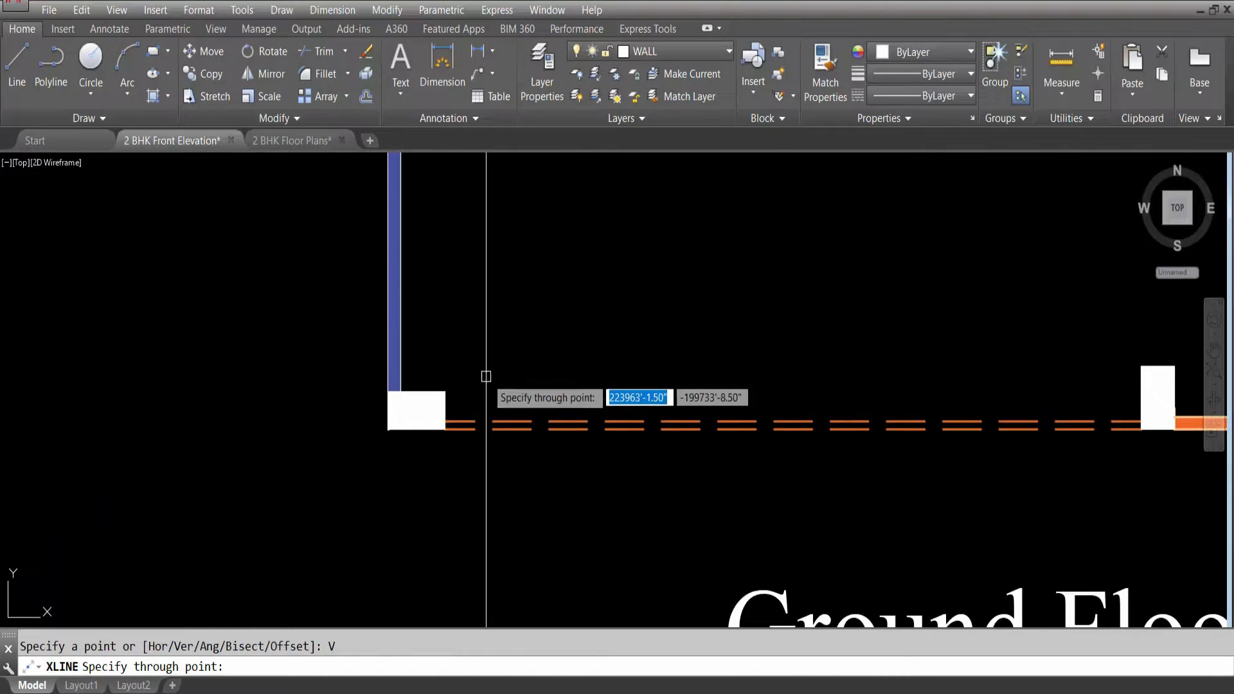
scroll(485, 386, "down", 5)
scroll(603, 442, "up", 2)
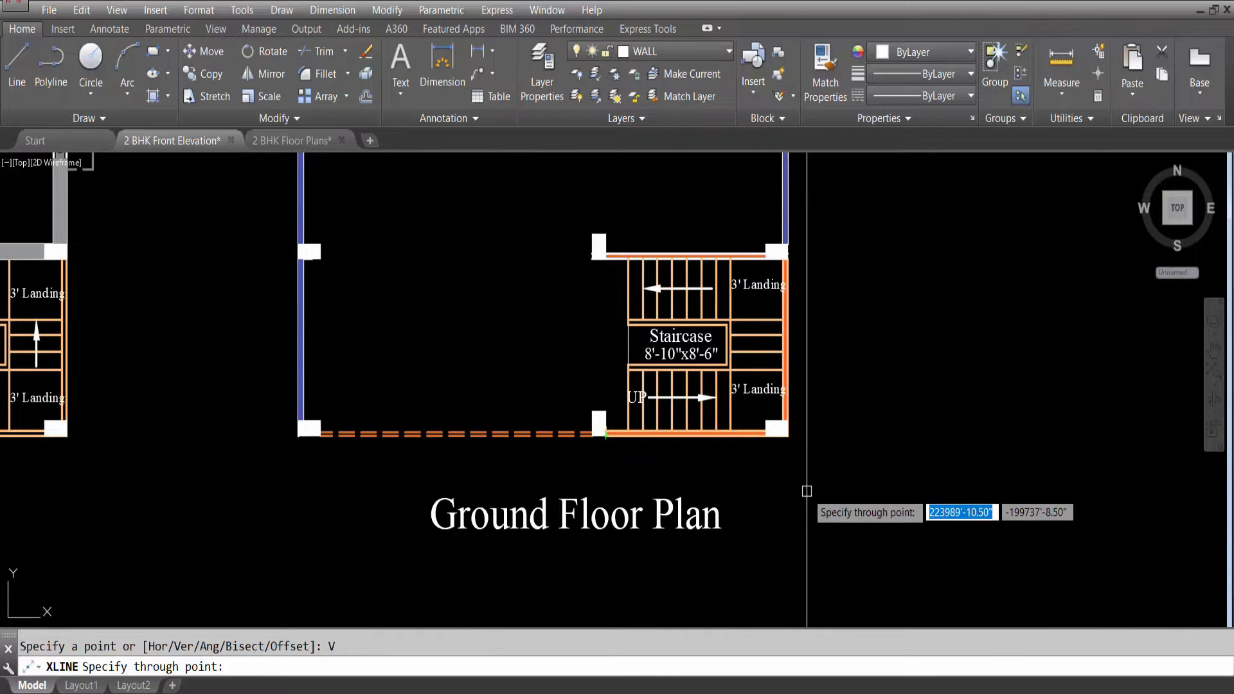
scroll(806, 491, "down", 4)
scroll(565, 479, "up", 6)
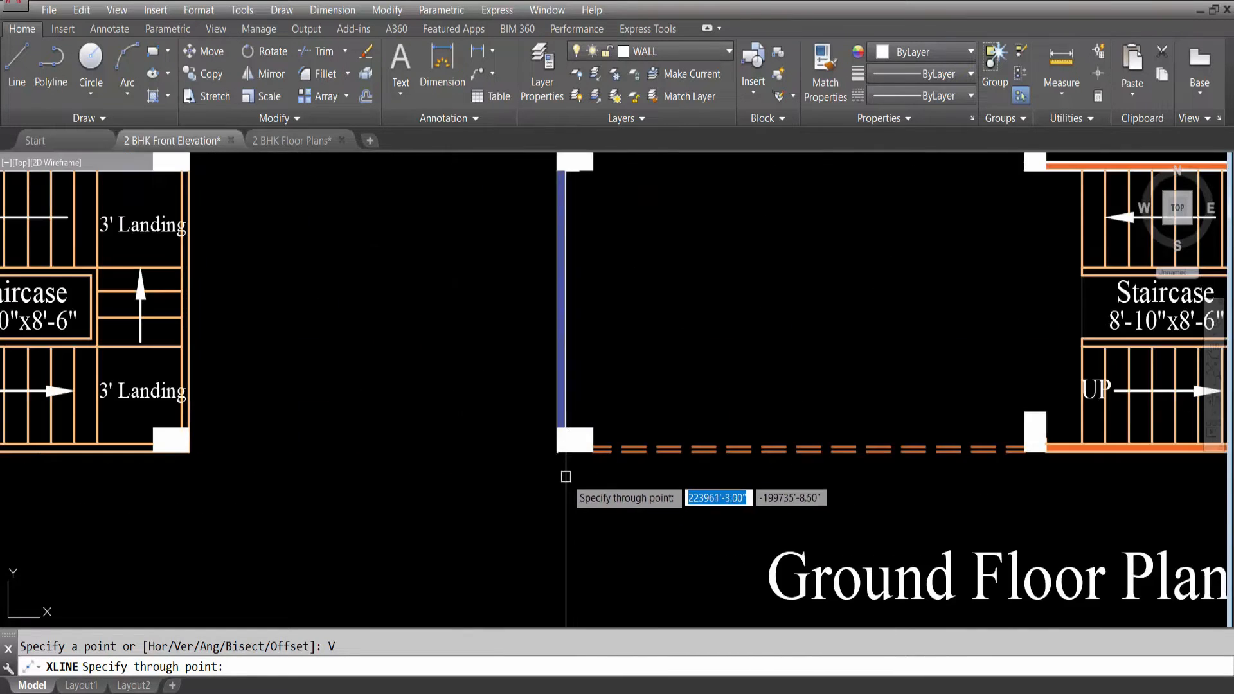
left_click(555, 441)
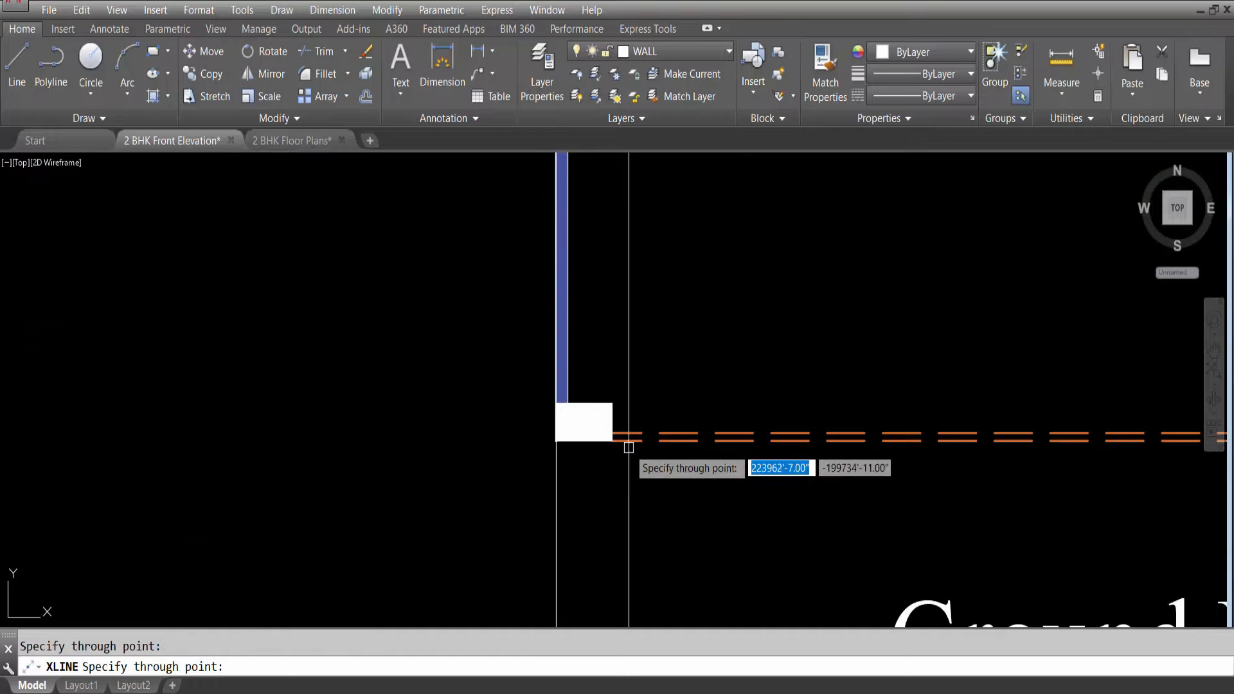
scroll(617, 441, "up", 2)
scroll(618, 441, "up", 1)
scroll(601, 443, "down", 5)
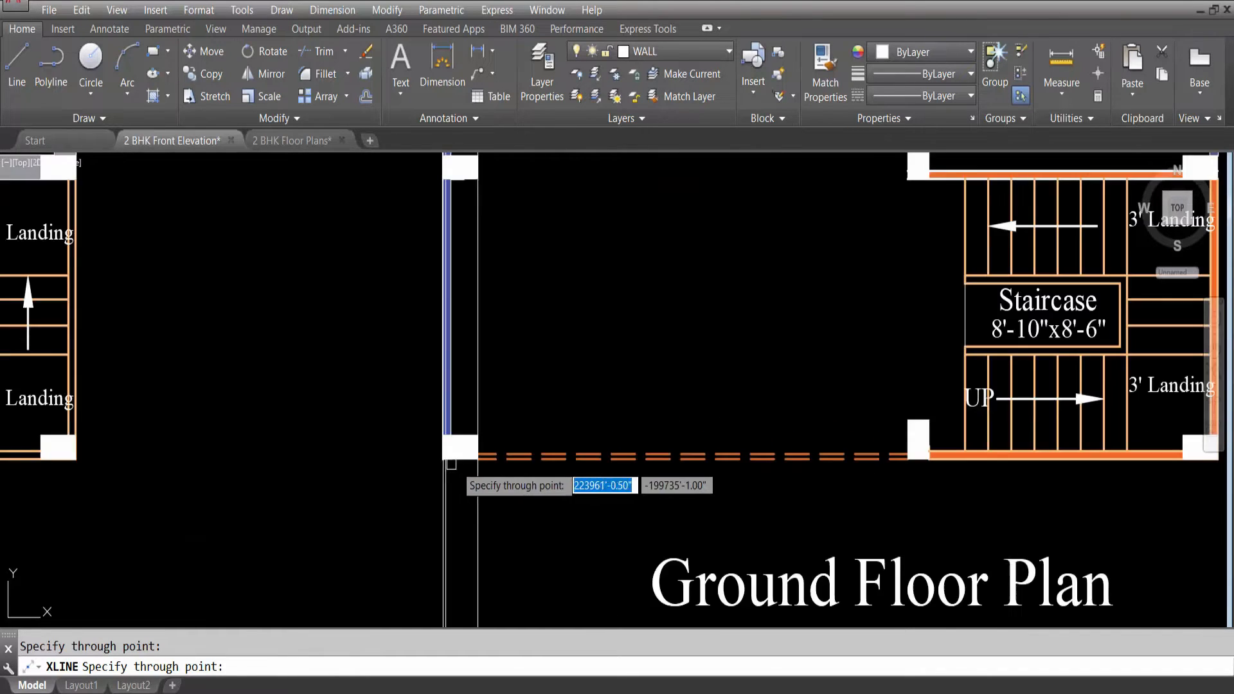
Add vertical construction lines through both edges of the front middle and lower-right columns of the ground floor plan.
scroll(692, 457, "up", 6)
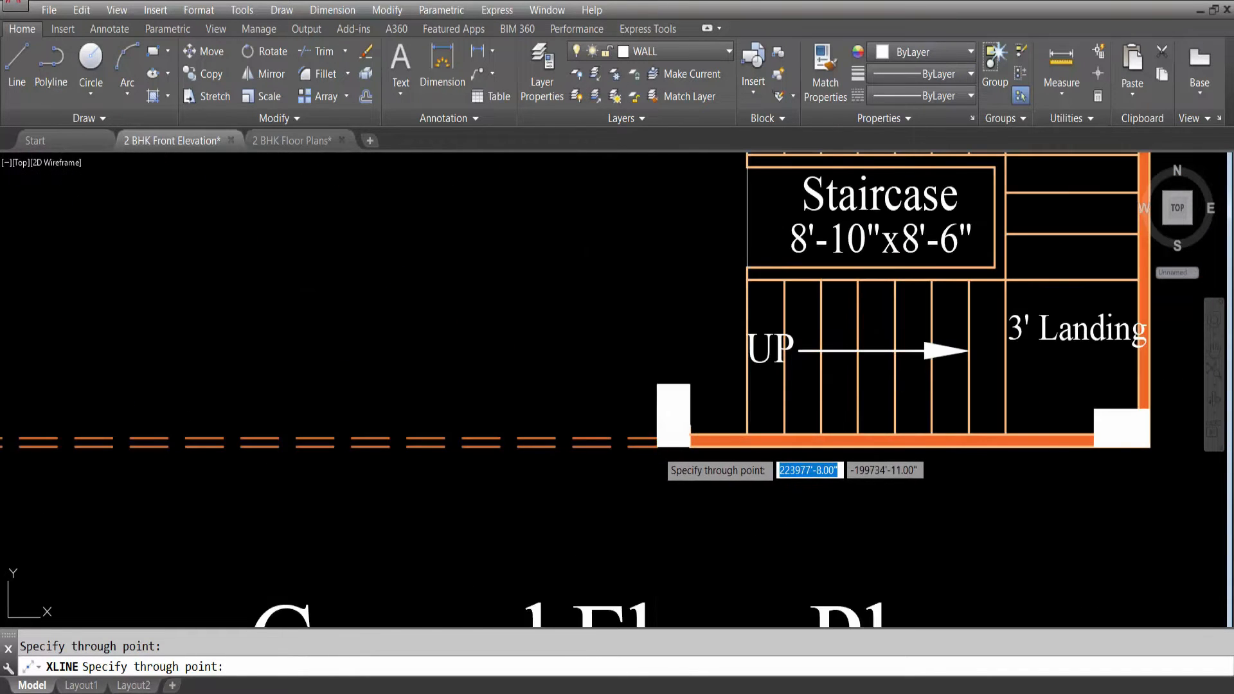
scroll(675, 462, "down", 4)
scroll(745, 459, "up", 6)
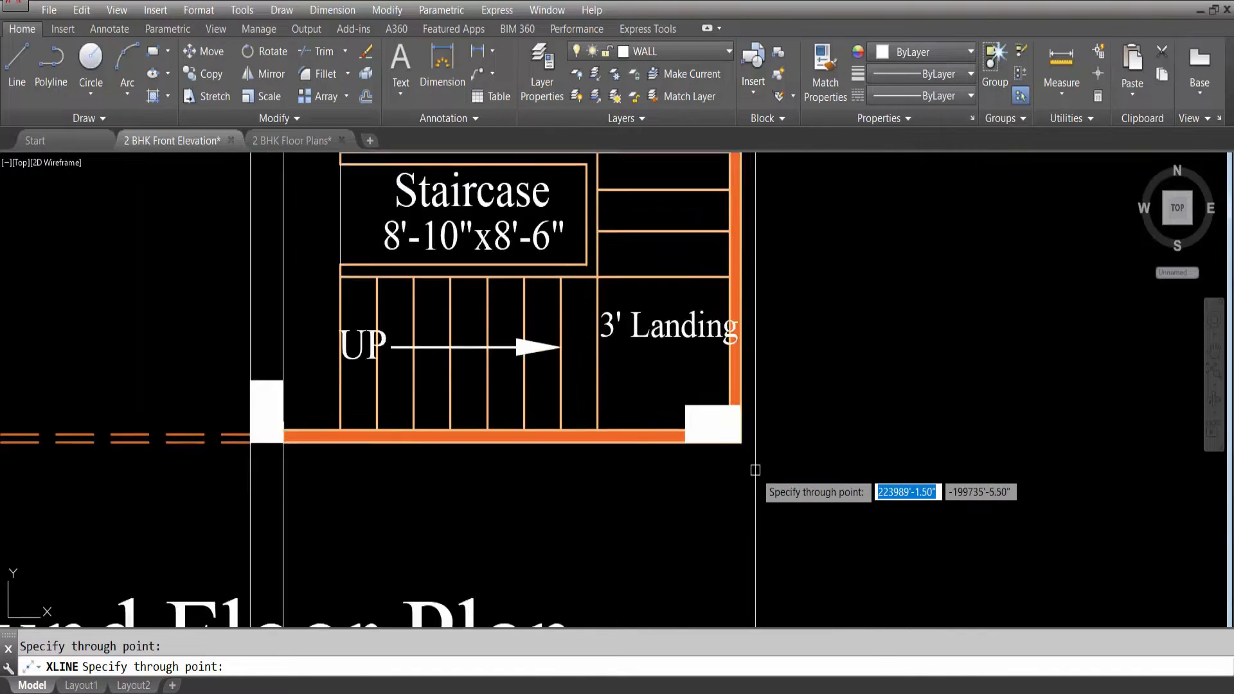
left_click(731, 427)
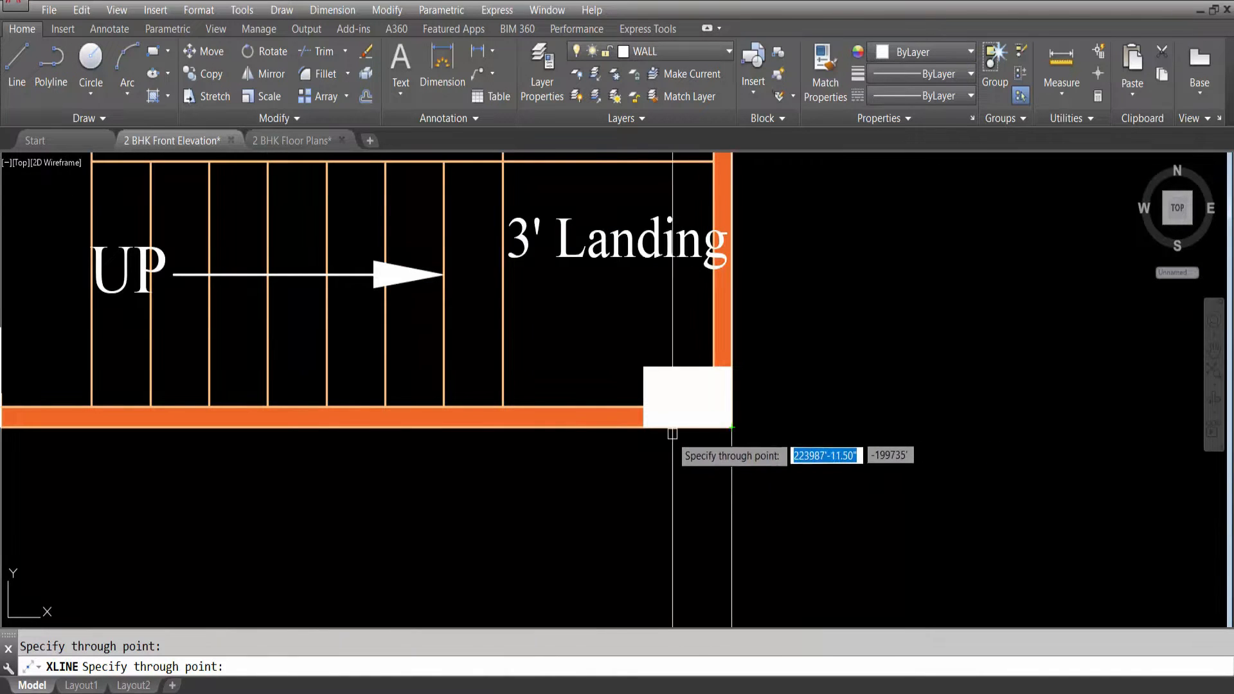
scroll(745, 482, "down", 5)
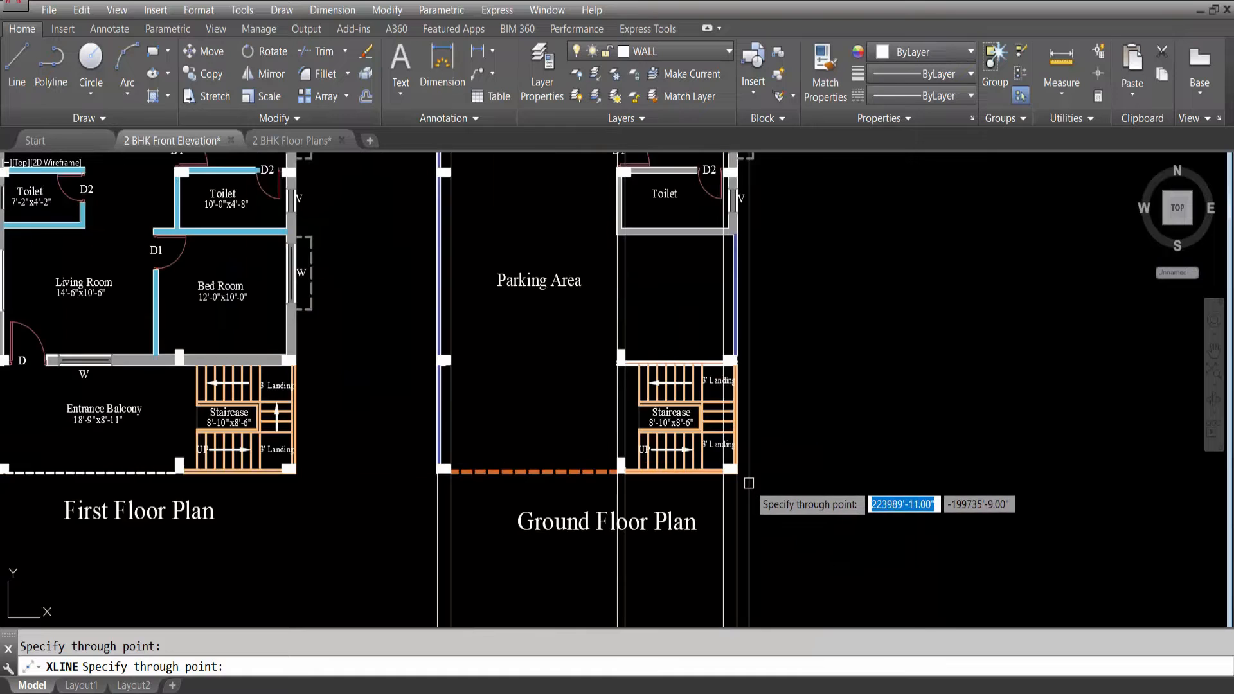
scroll(750, 482, "down", 5)
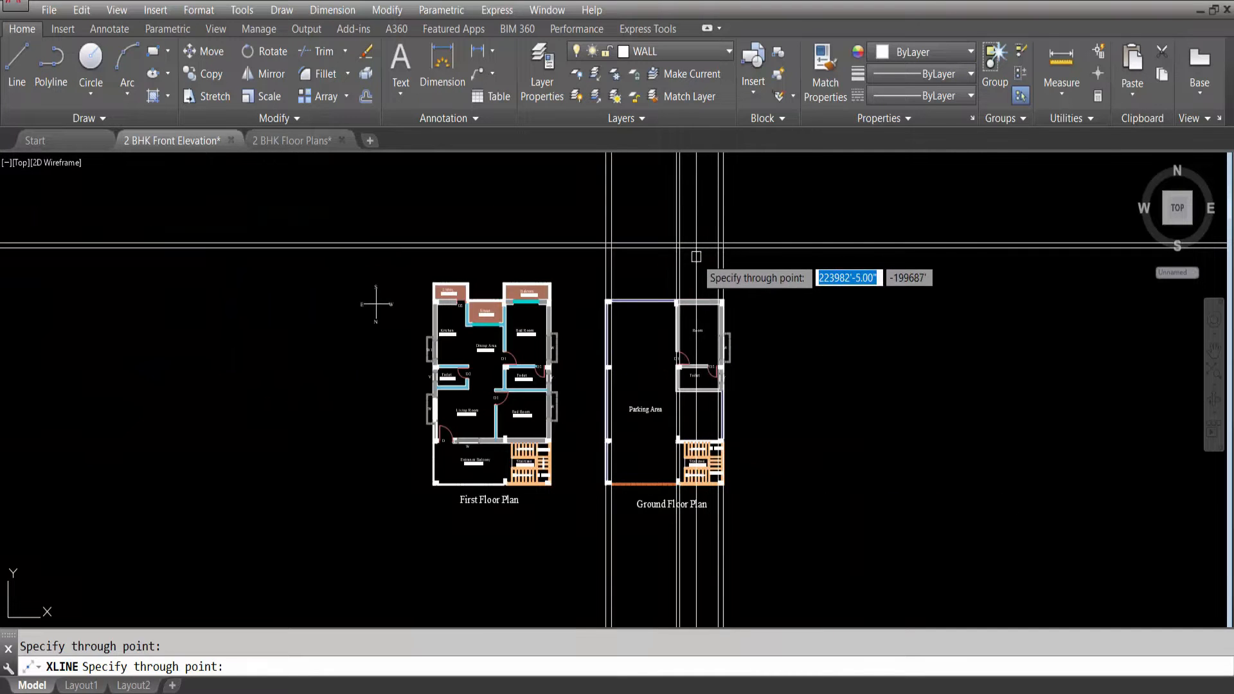
key("Escape")
Save the drawing with its new construction lines.
scroll(693, 227, "up", 2)
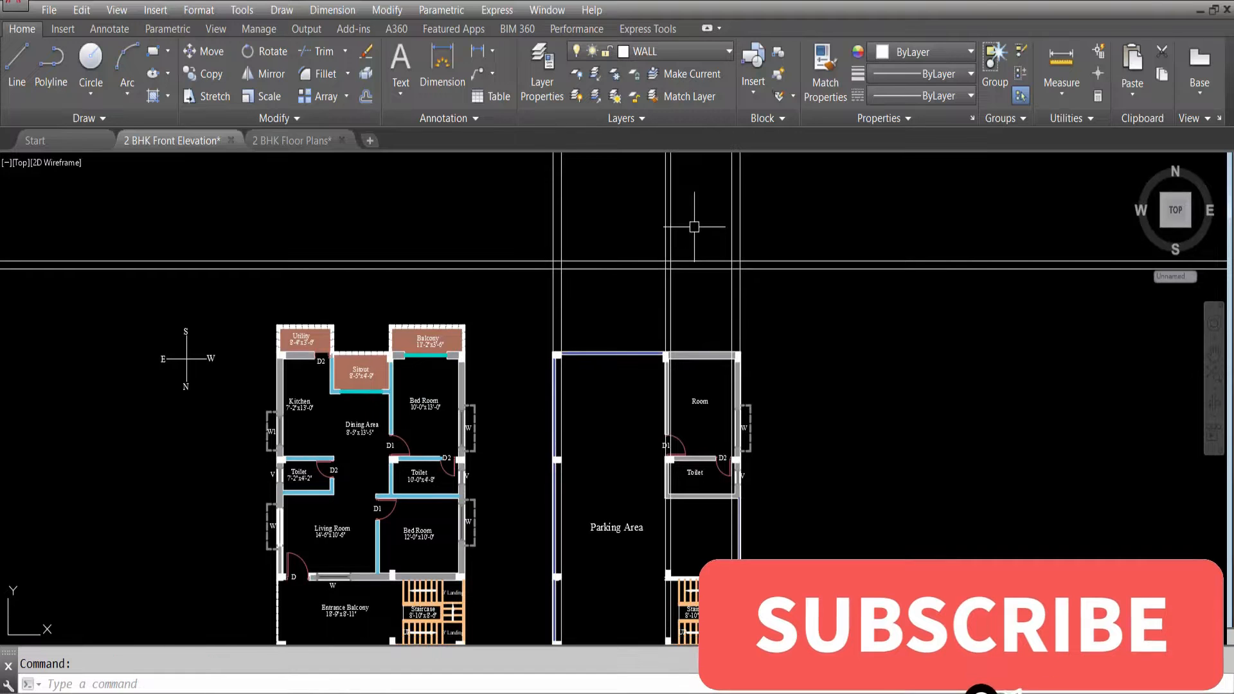
scroll(697, 226, "down", 2)
key("ctrl+s")
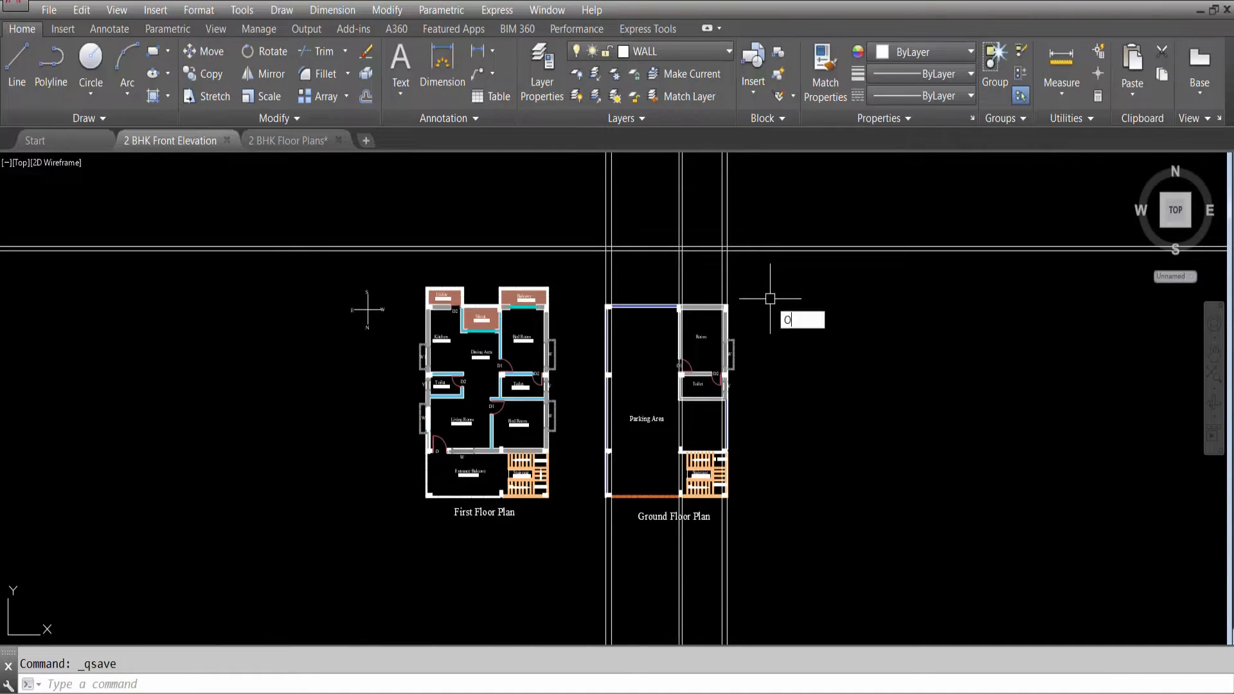
Offset the leftmost and rightmost vertical construction lines outward by 6".
key("Return")
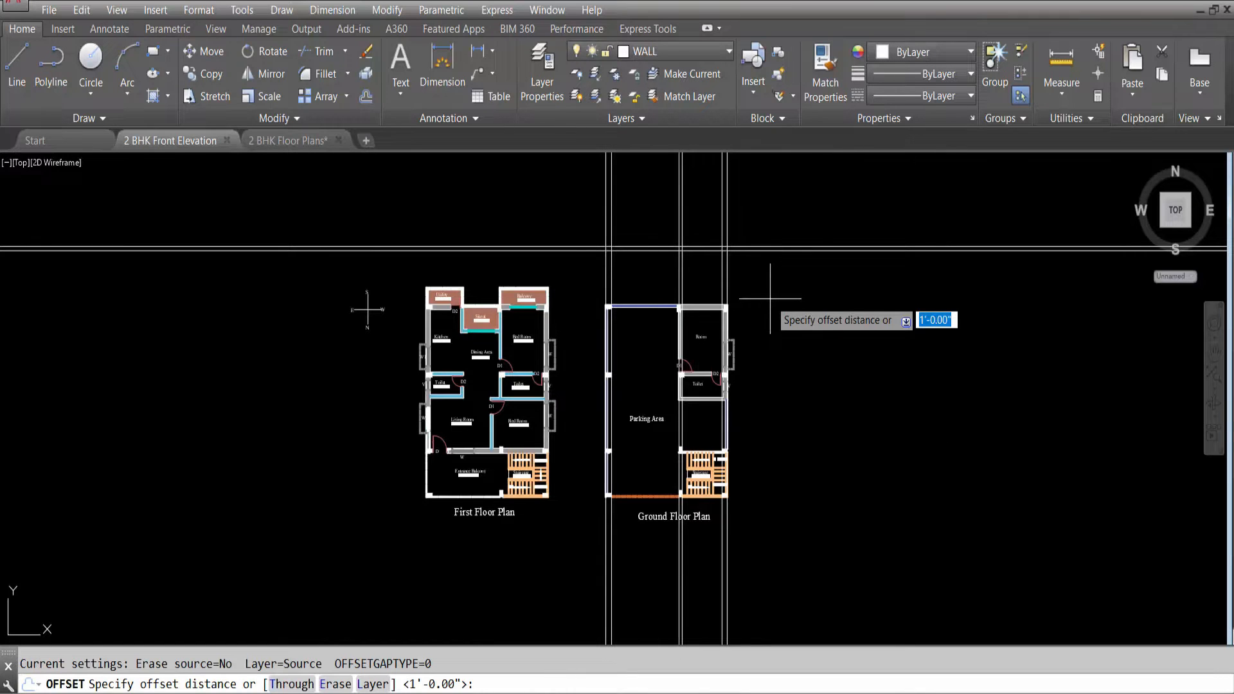
key("Return")
middle_click_drag(768, 298, 683, 321)
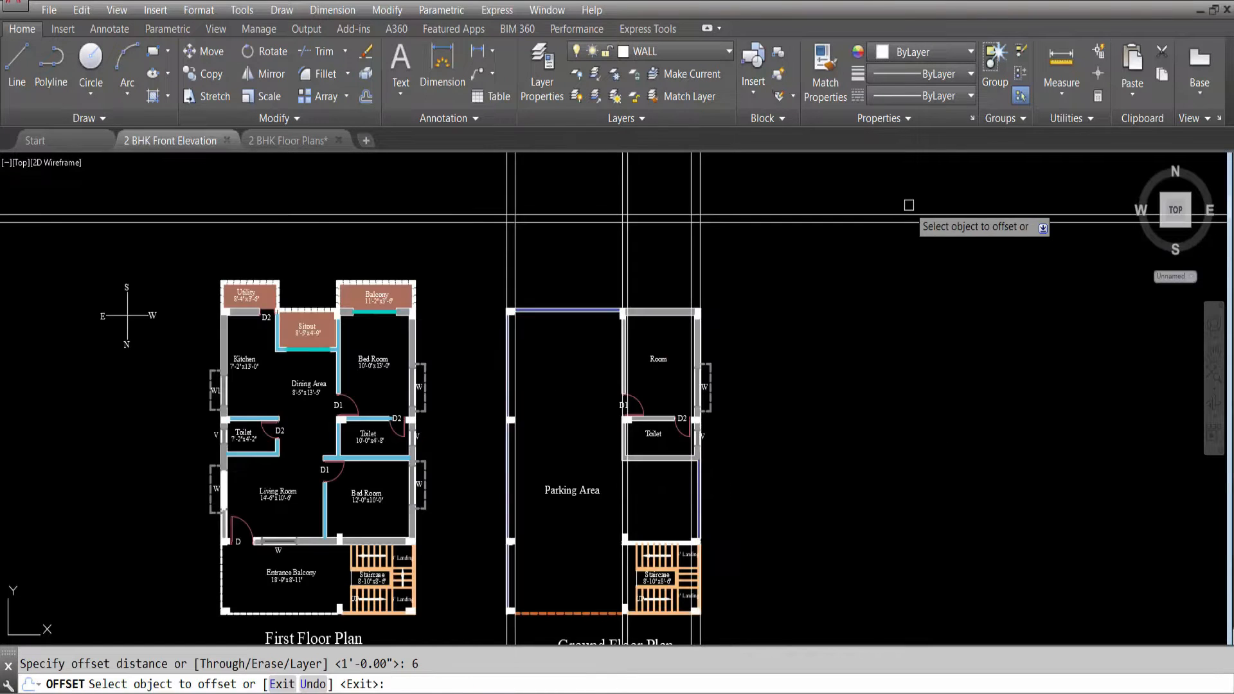
scroll(534, 293, "up", 4)
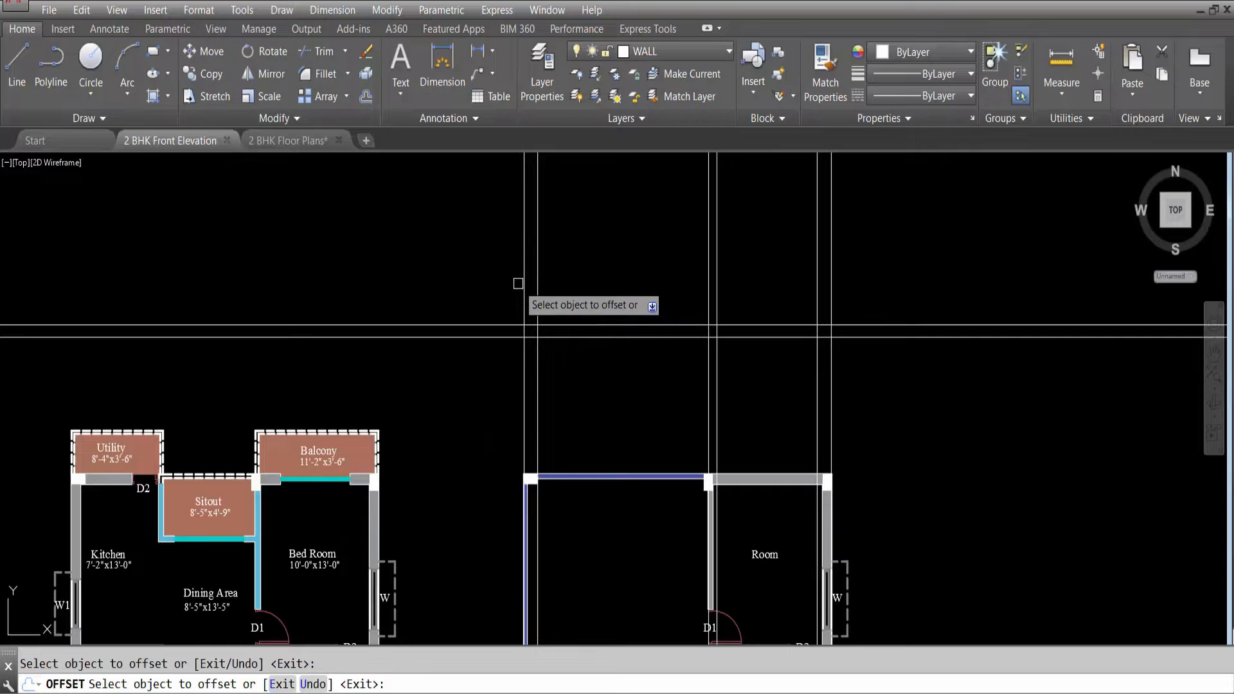
left_click(521, 281)
left_click(416, 287)
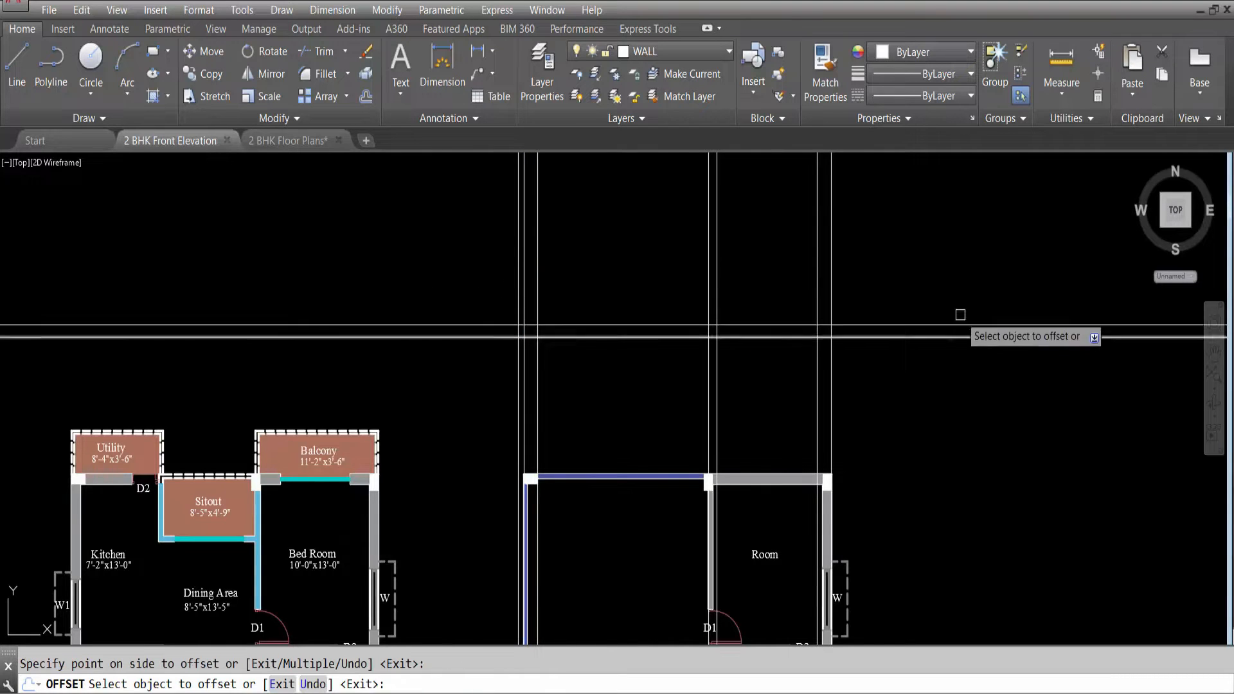
left_click(829, 311)
left_click(999, 292)
key("Escape")
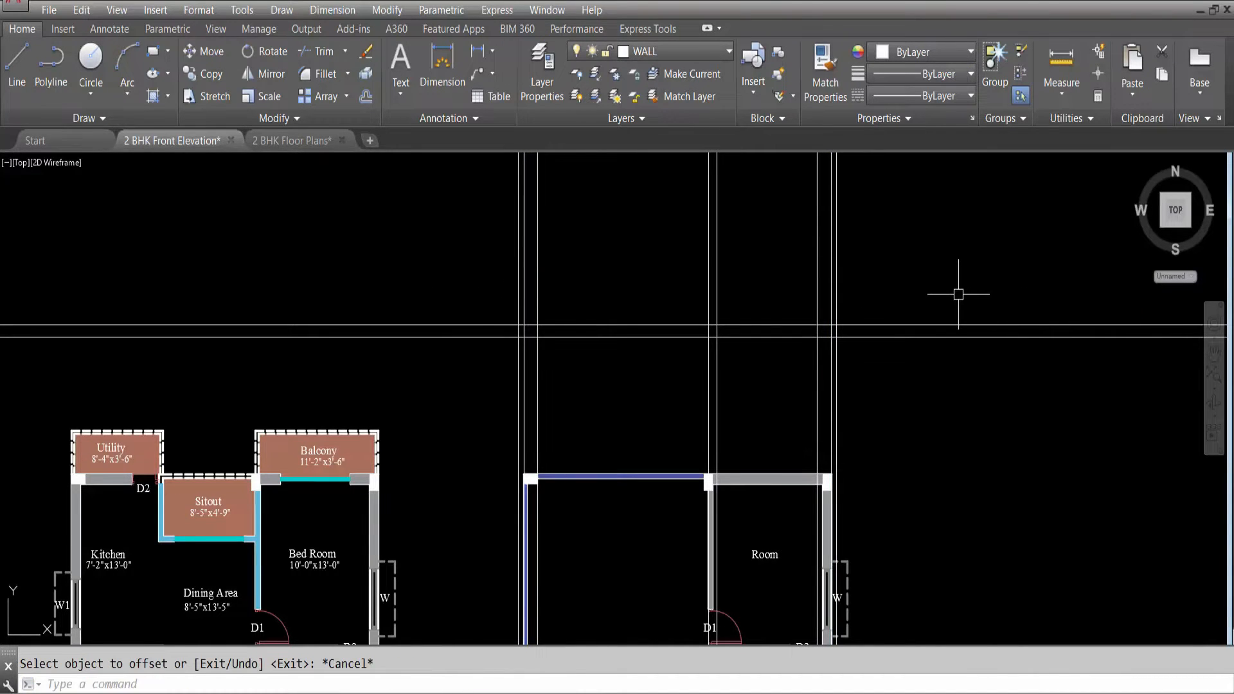
Switch to the clean-screen view and offset the new outermost vertical lines on both sides outward by 2'.
key("ctrl+0")
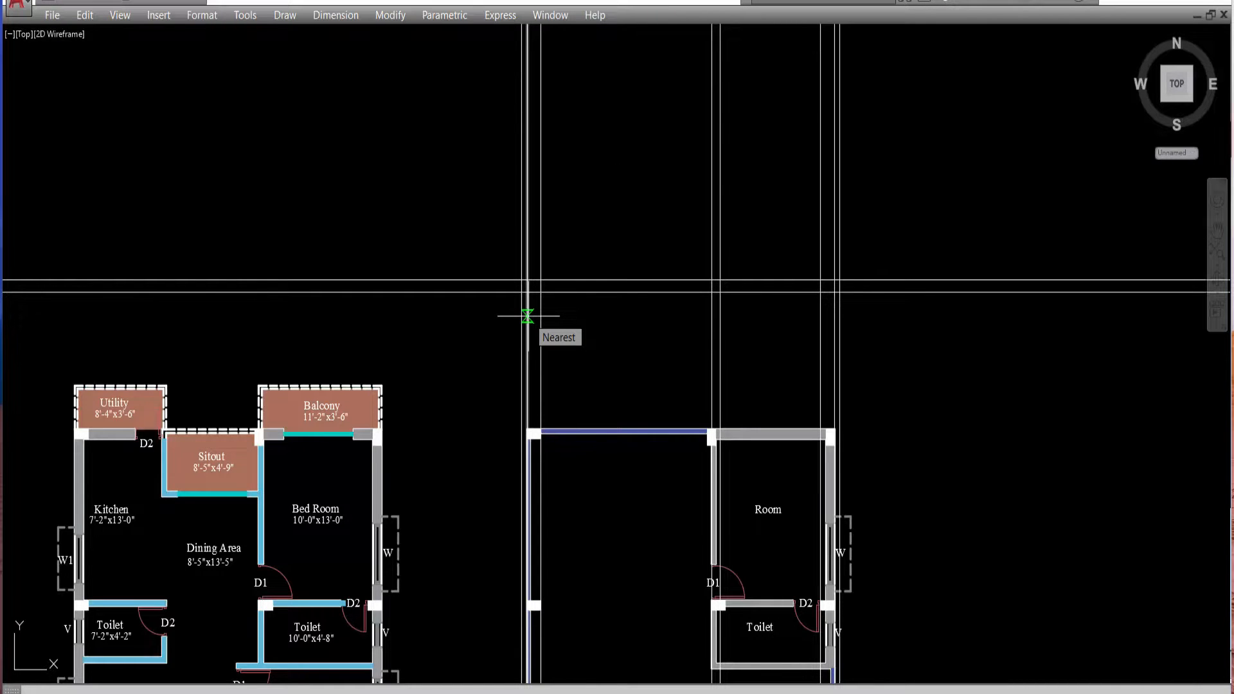
type("2'")
key("Return")
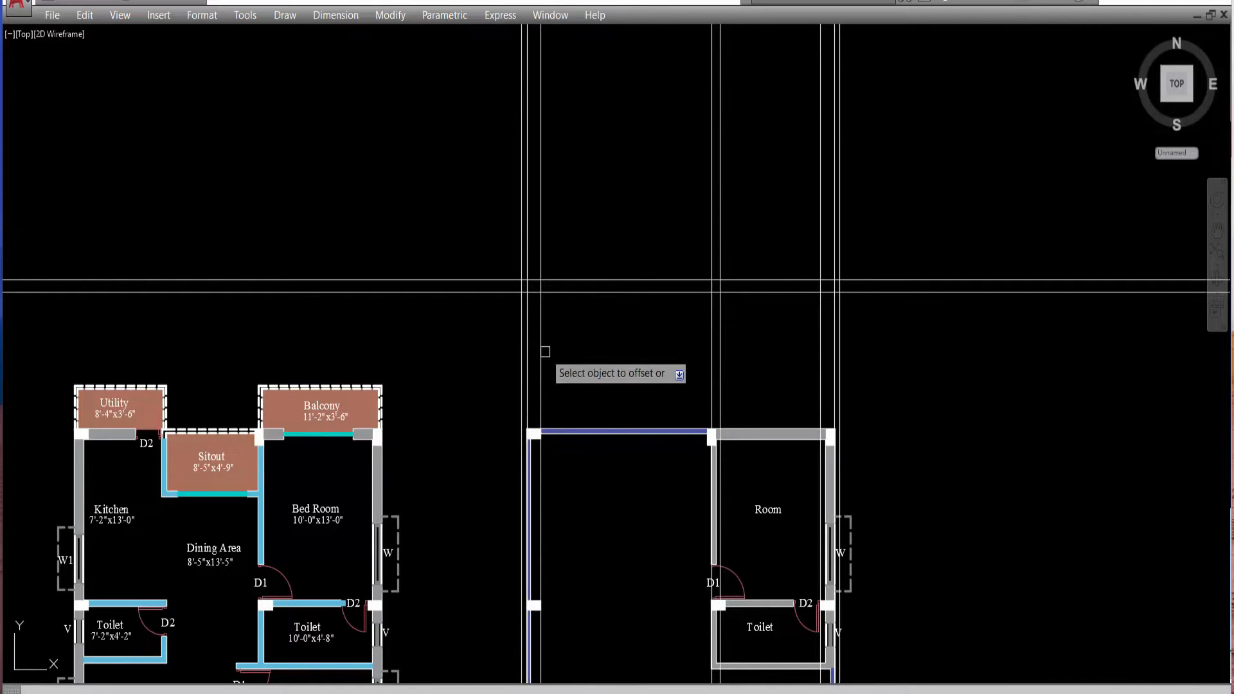
scroll(523, 315, "up", 2)
left_click(522, 314)
left_click(499, 311)
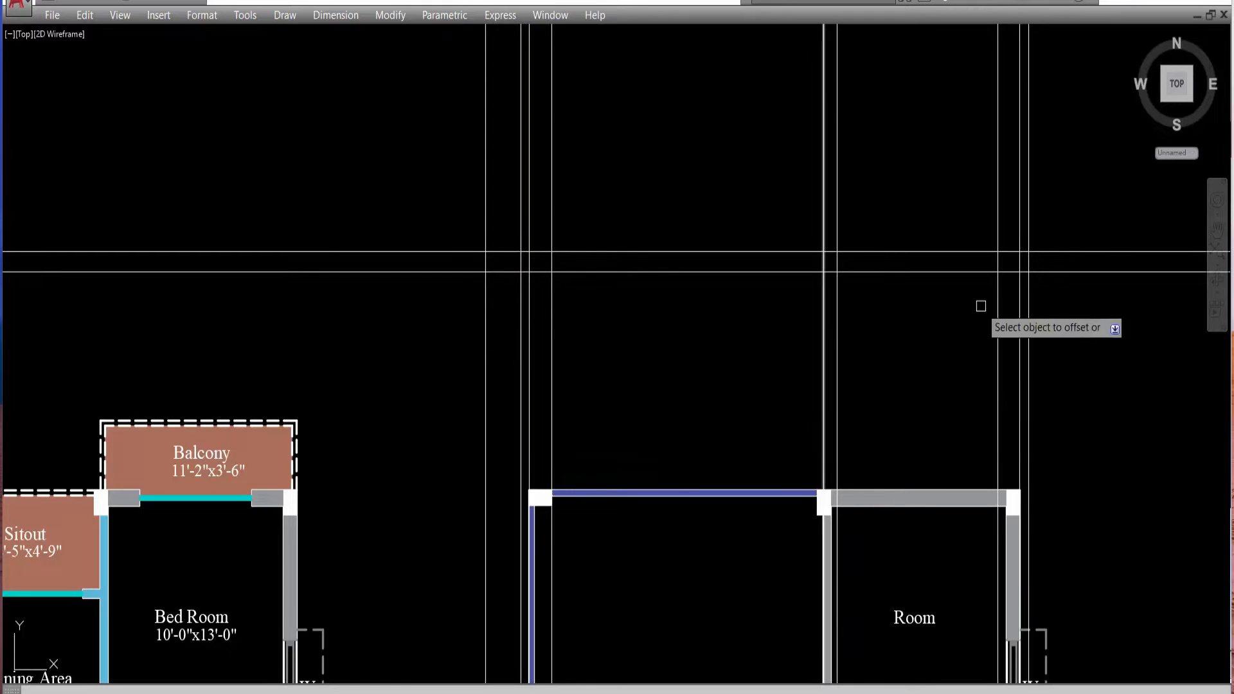
left_click(1028, 291)
left_click(1096, 289)
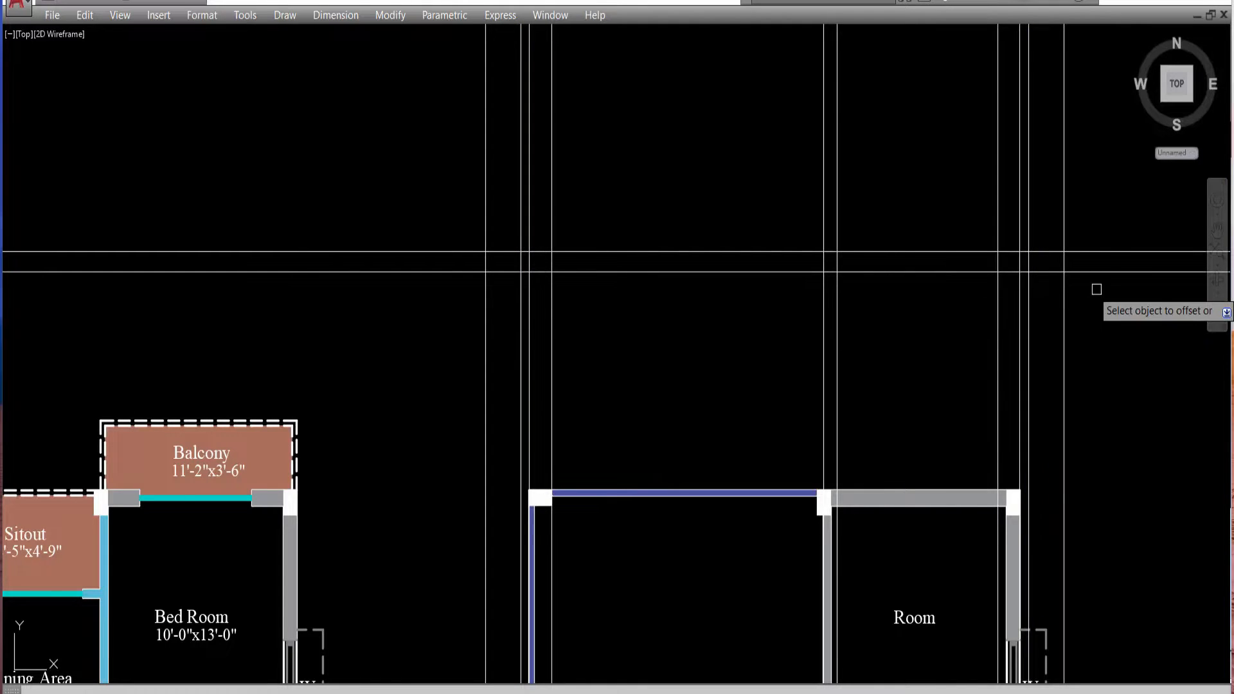
key("Return")
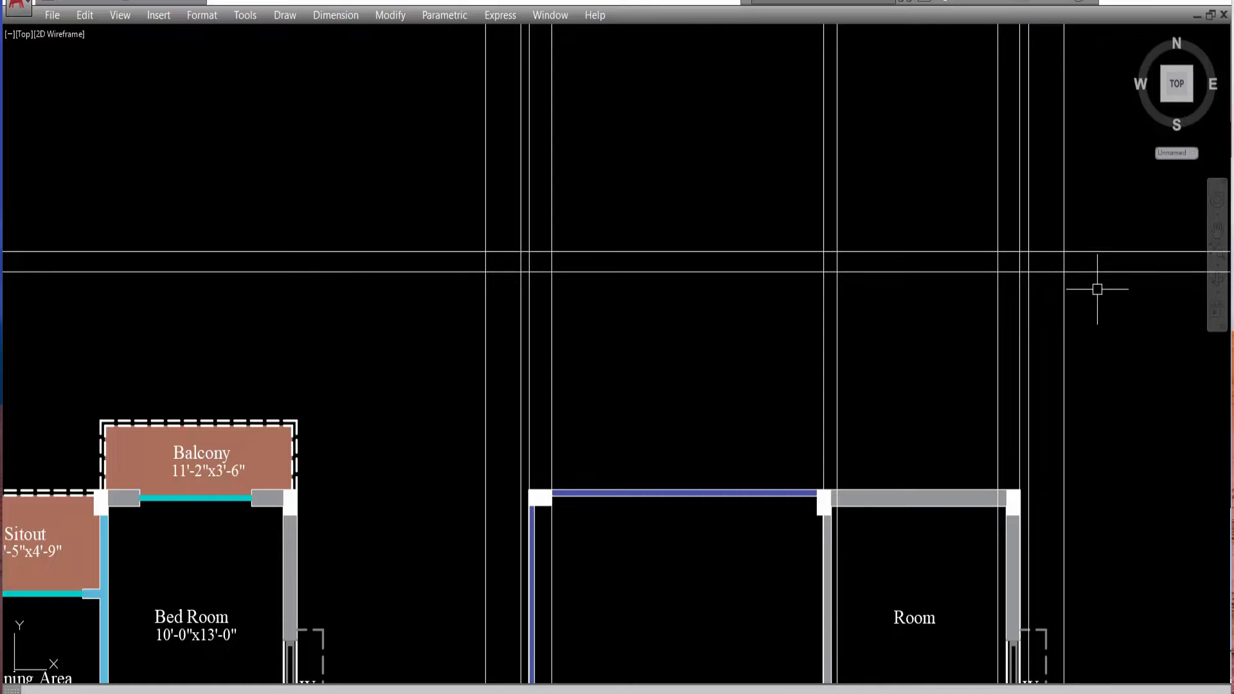
Trim the two vertical lines offset by 6" so that only their segments between the two horizontal lines remain.
type("tr")
key("Return")
left_click(1065, 312)
left_click(1078, 248)
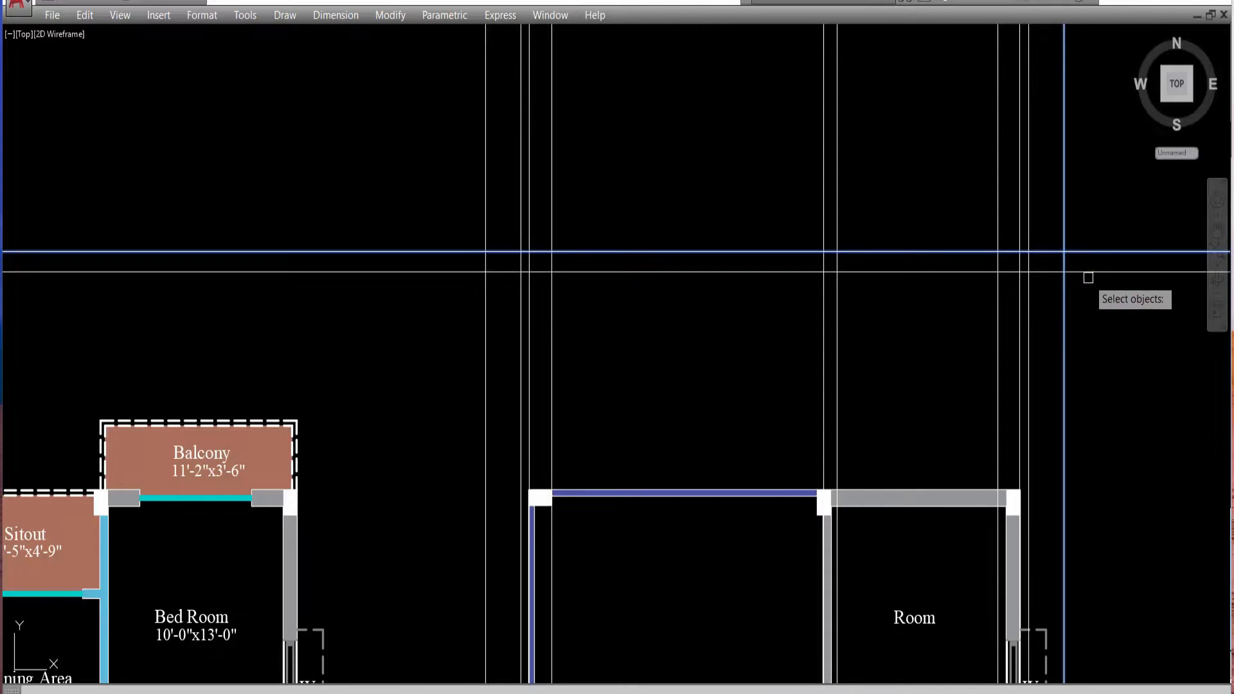
left_click(1074, 272)
left_click(1028, 240)
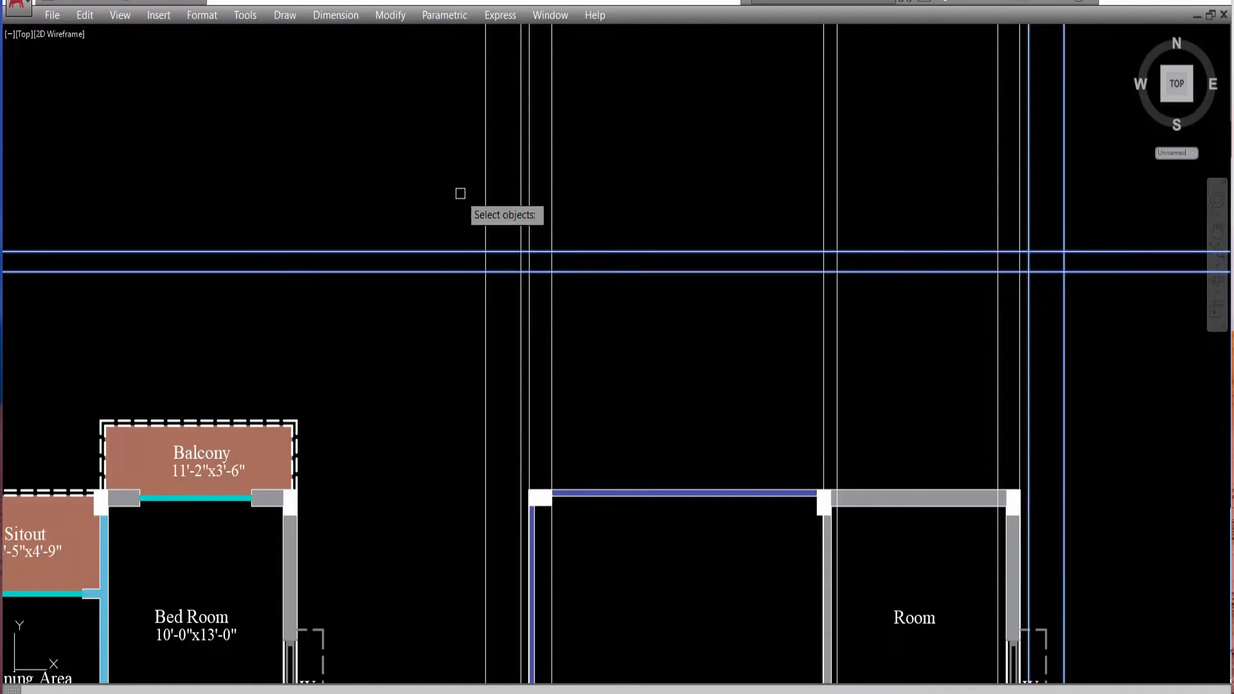
left_click(484, 231)
left_click(521, 230)
left_click(552, 289)
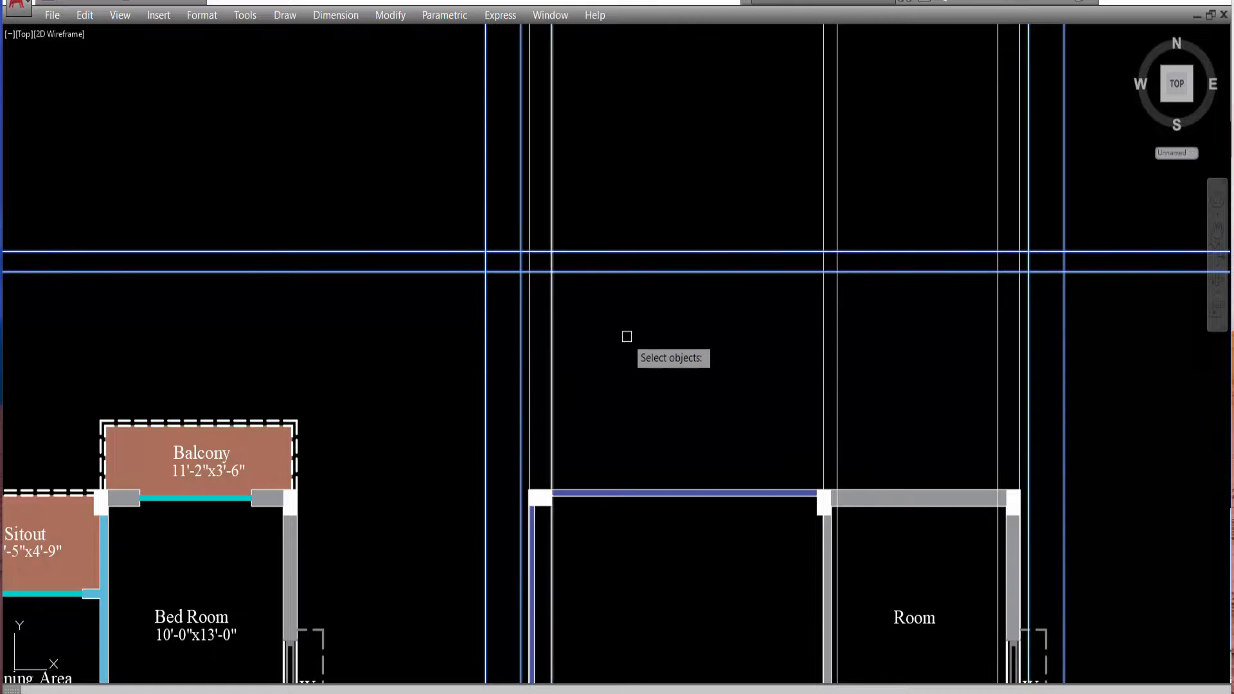
key("Return")
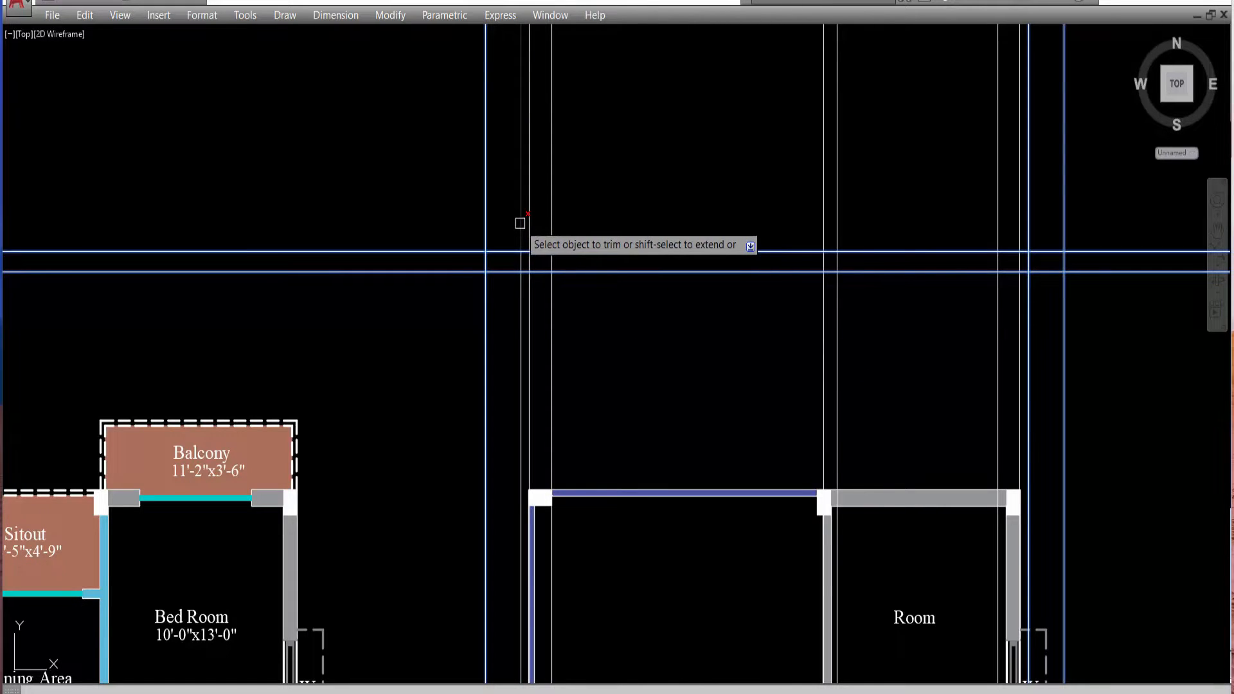
left_click(520, 223)
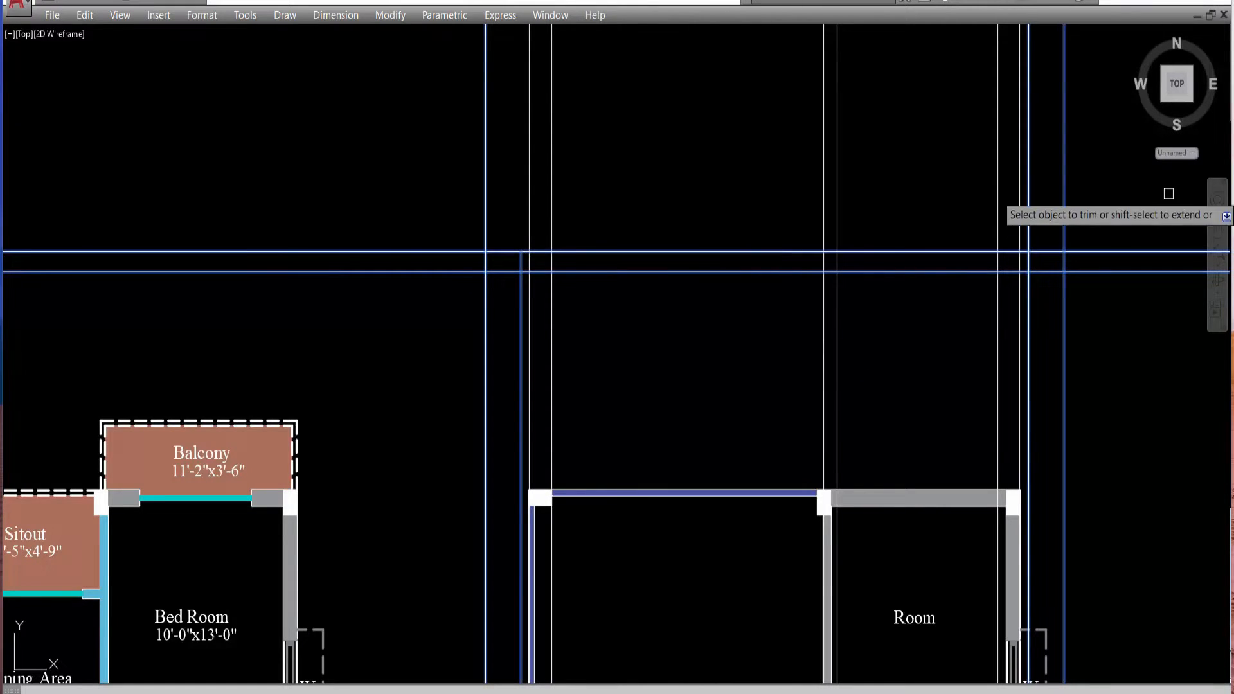
left_click(1028, 225)
left_click(1028, 341)
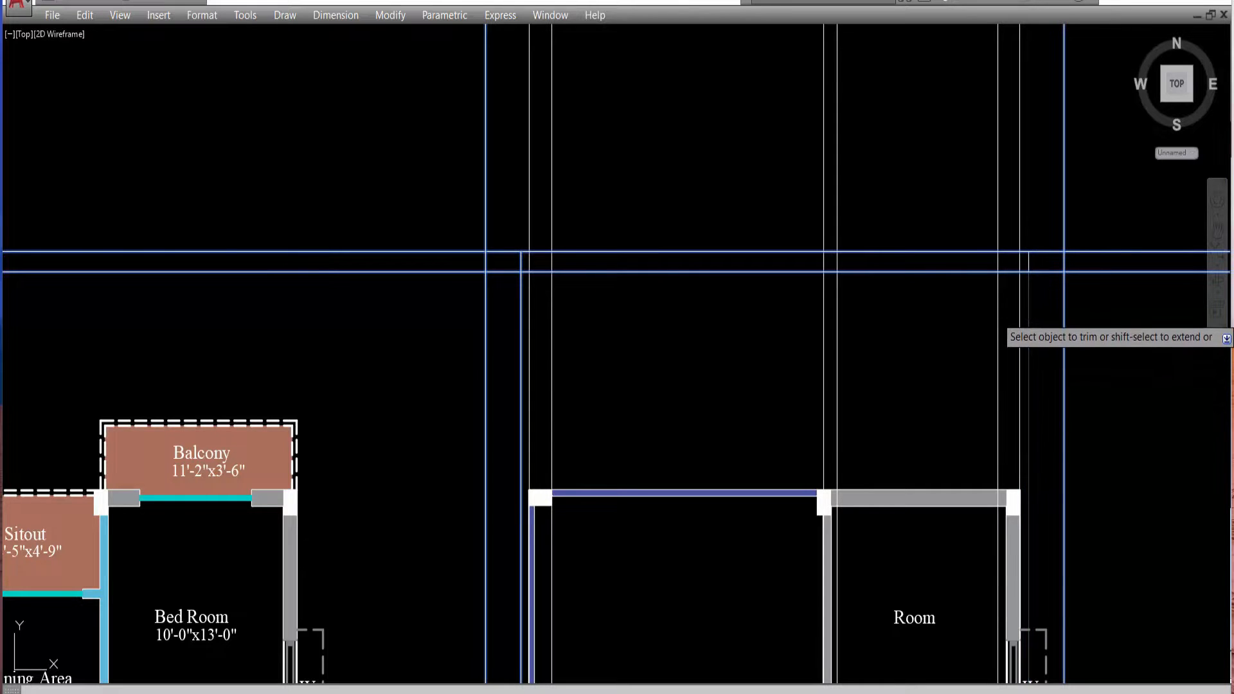
left_click(518, 288)
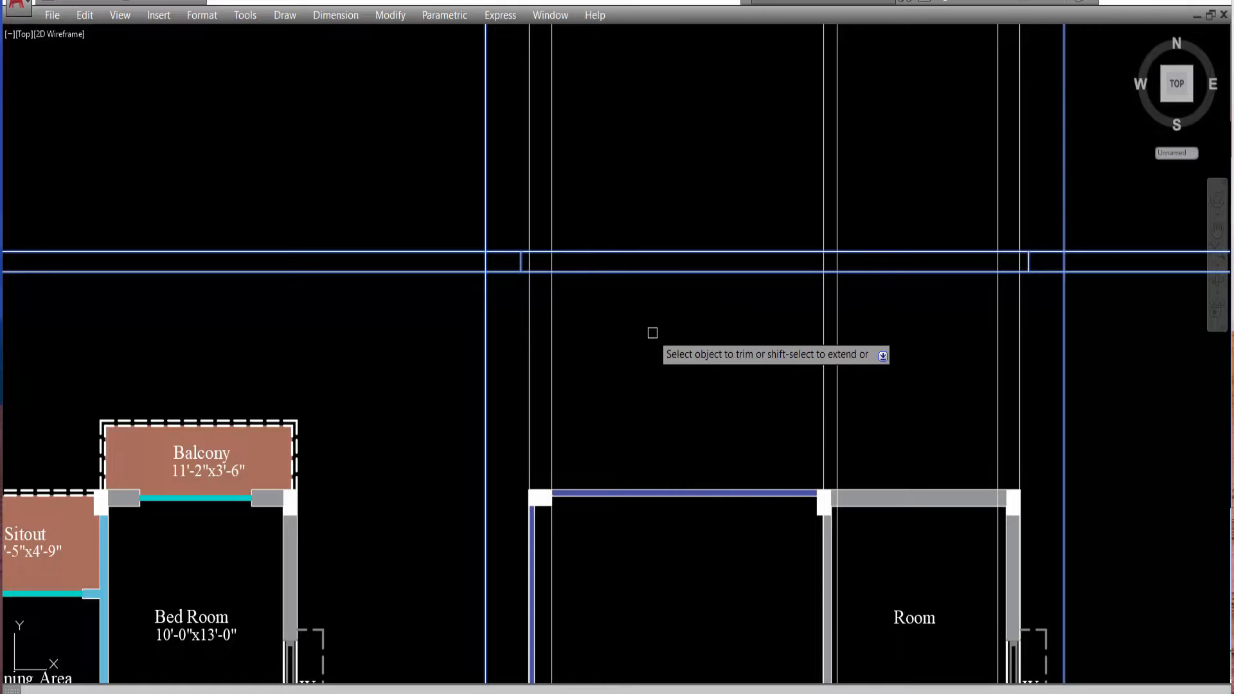
Trim the lower horizontal line beyond the outermost vertical lines, and trim those verticals below it.
left_click(462, 272)
left_click(1103, 273)
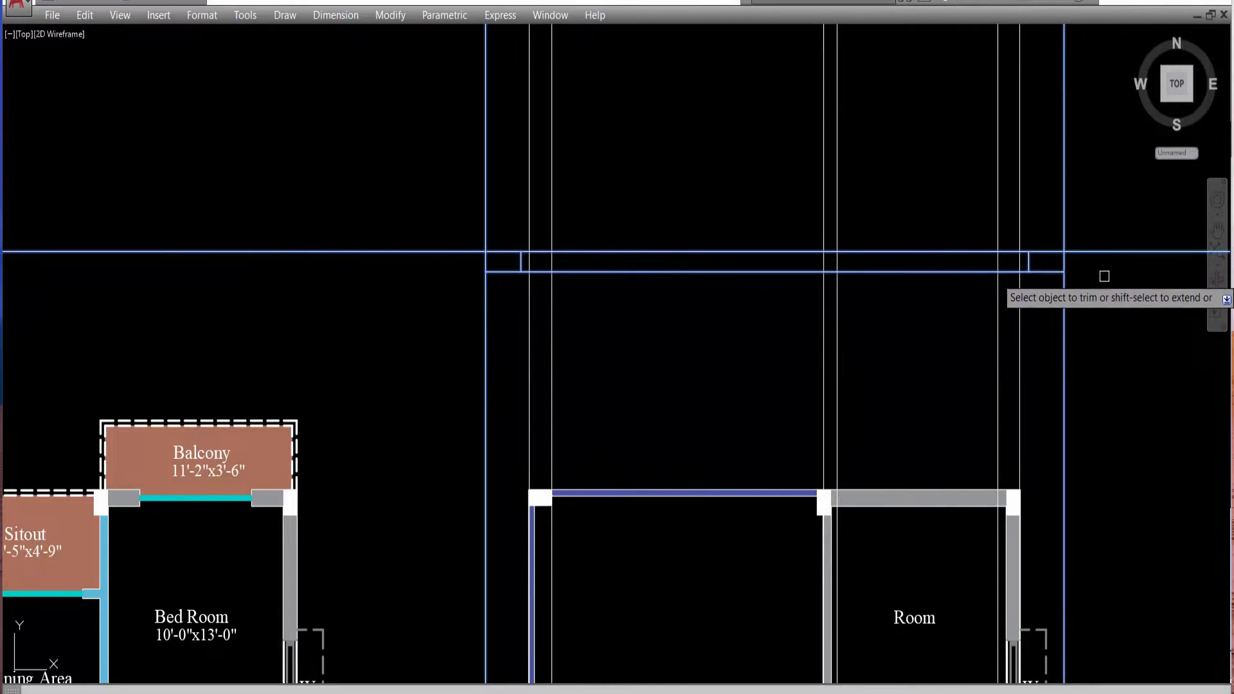
left_click(1064, 307)
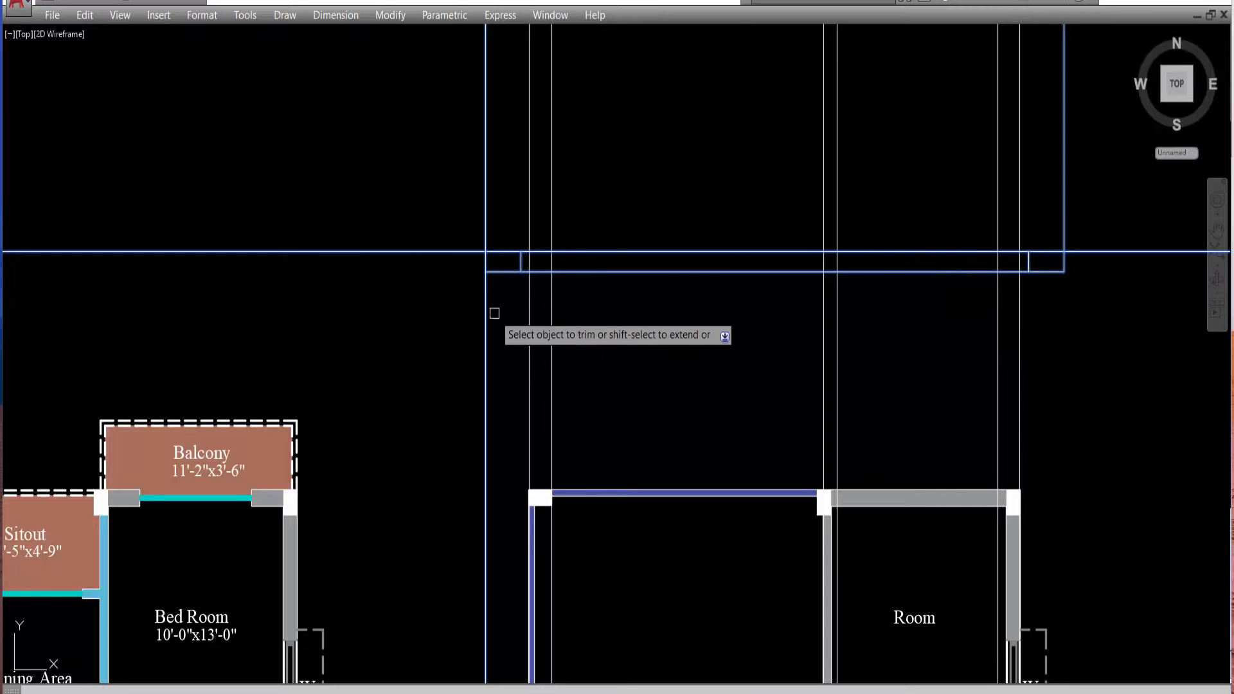
left_click(486, 295)
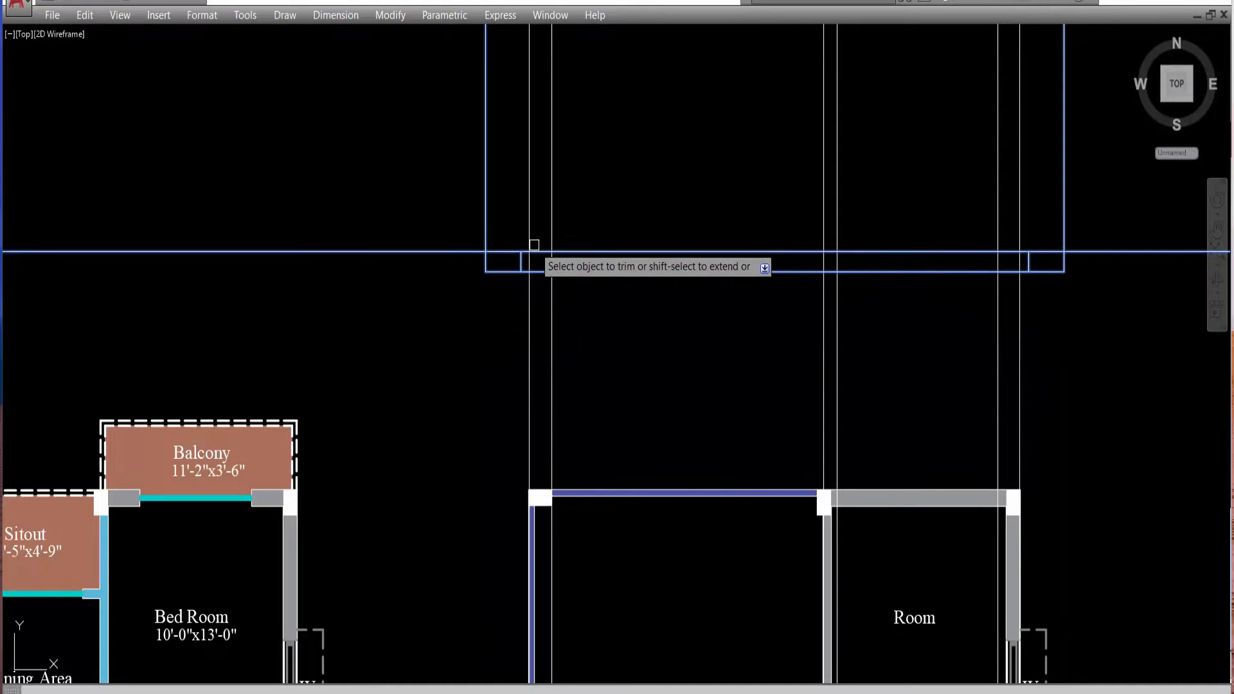
key("Escape")
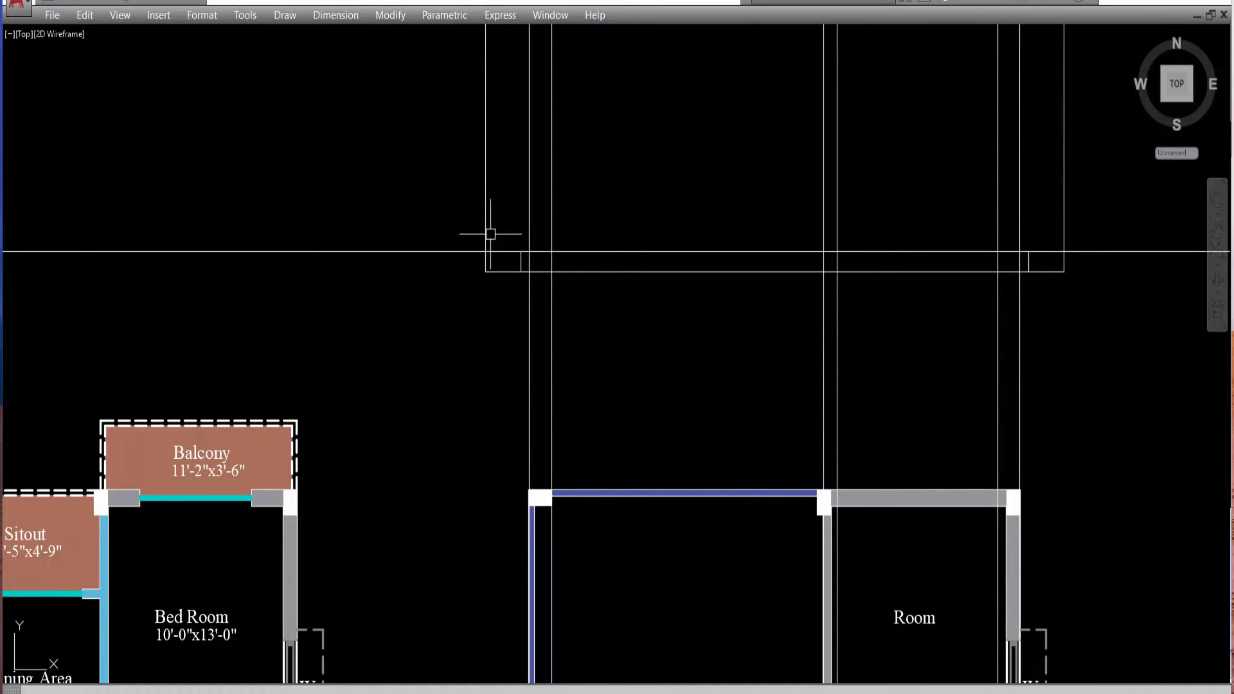
Trim the upper horizontal line between the plinth sides and outermost verticals, and trim those outermost verticals above it.
type("tr")
key("Return")
key("Return")
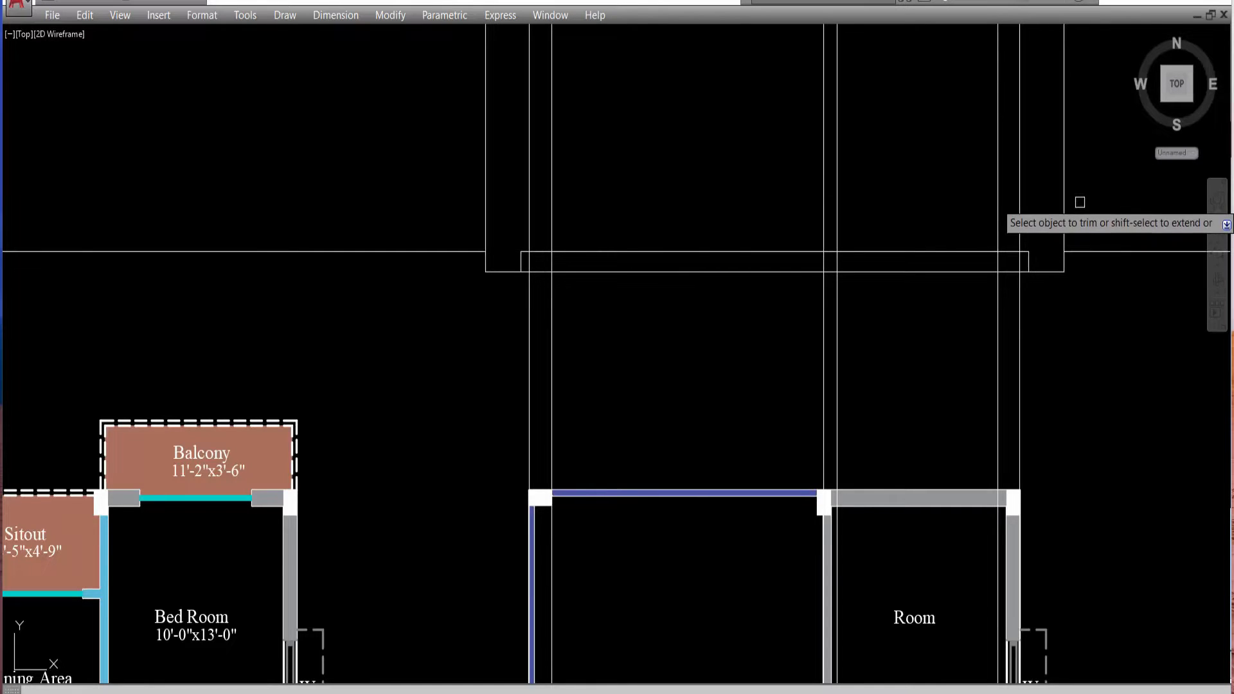
left_click(1063, 222)
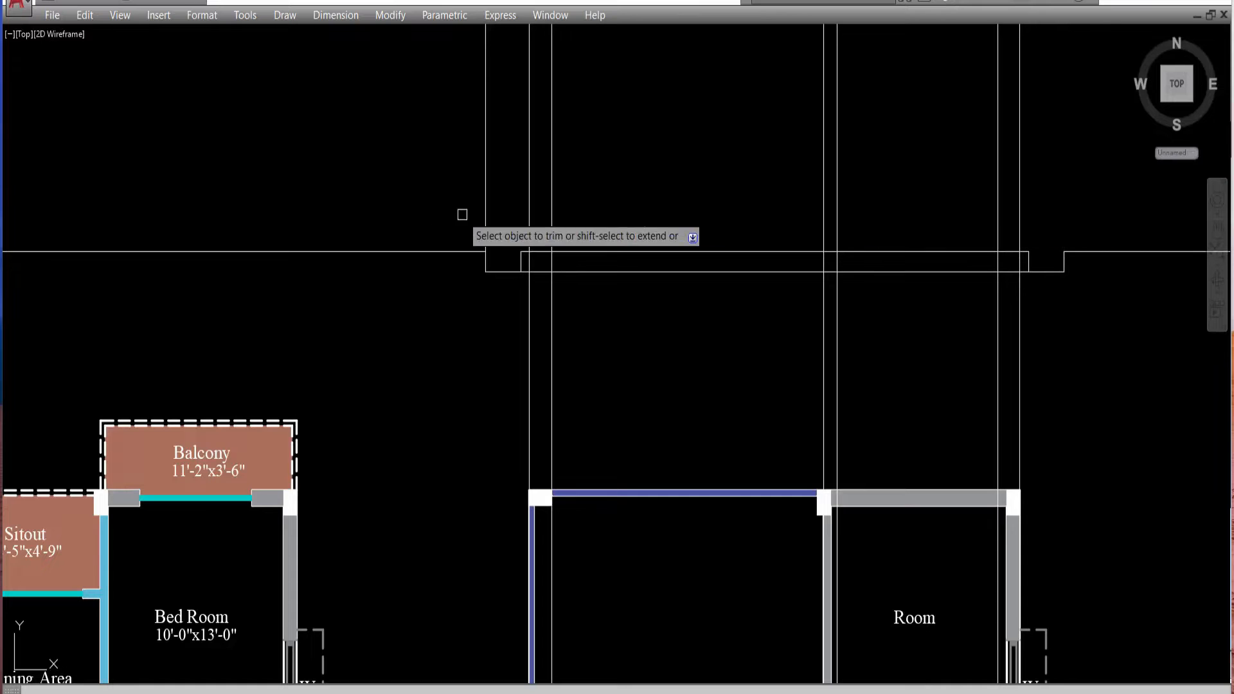
left_click(487, 216)
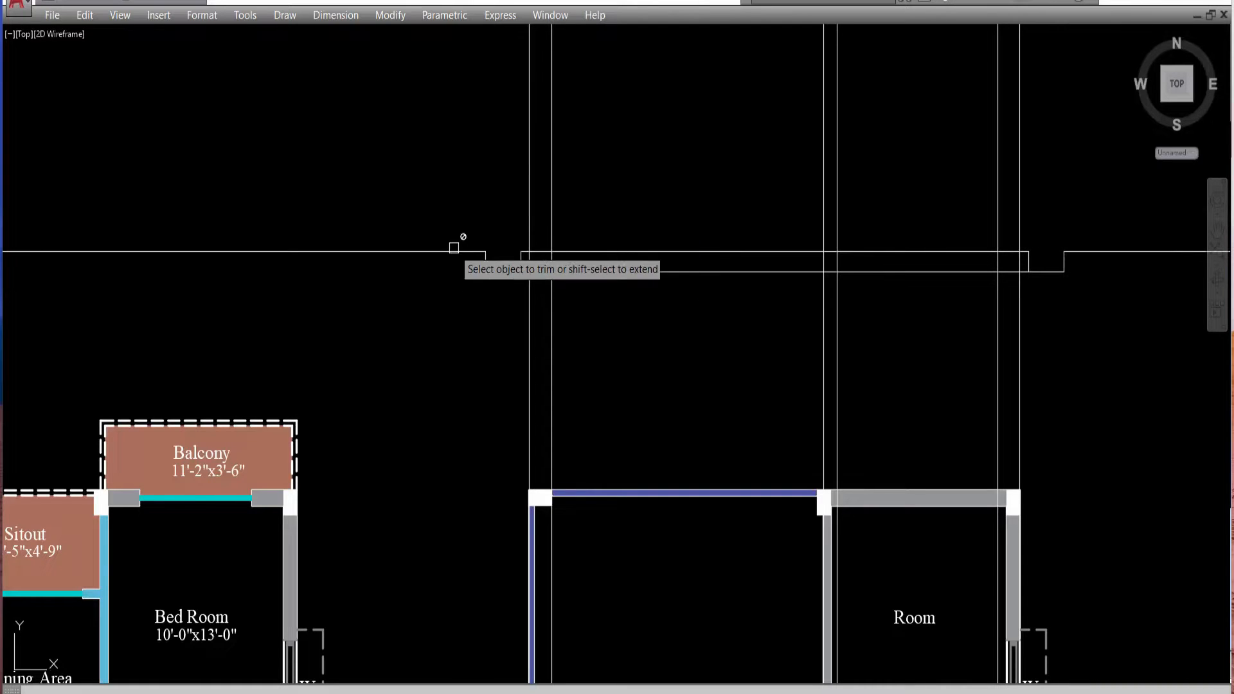
key("Escape")
Delete the leftover upper horizontal segments and the short vertical stubs at both ends of the ground line.
left_click(454, 250)
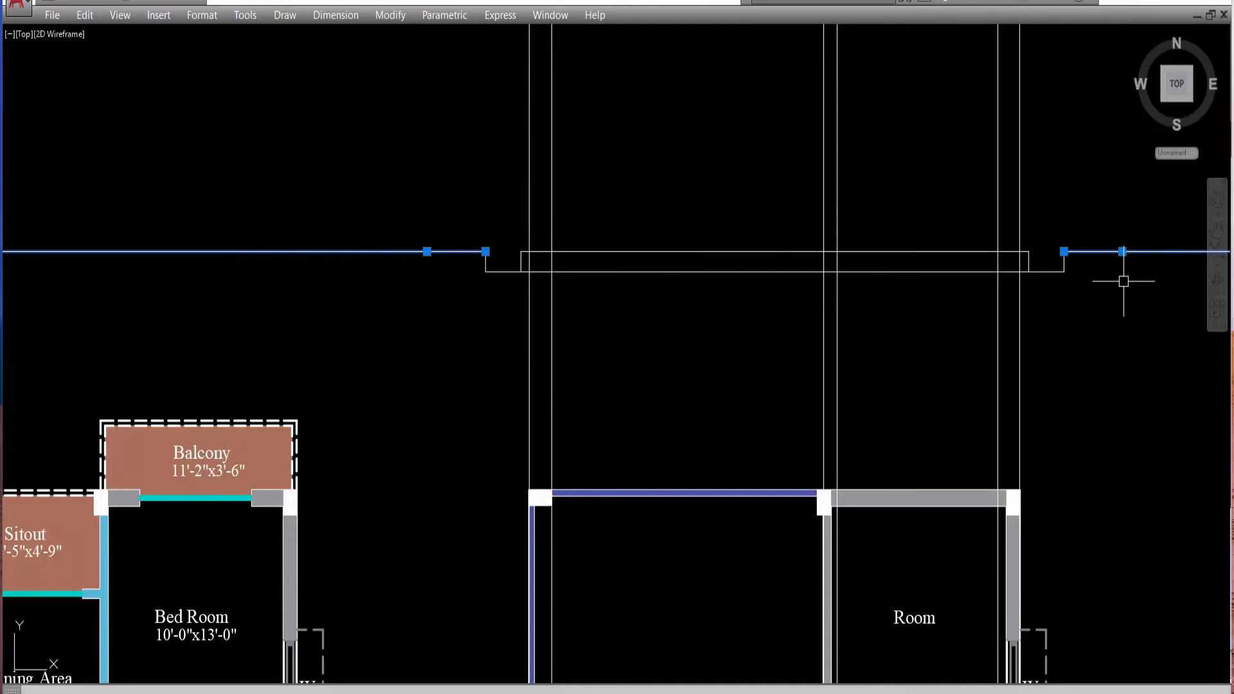
key("Delete")
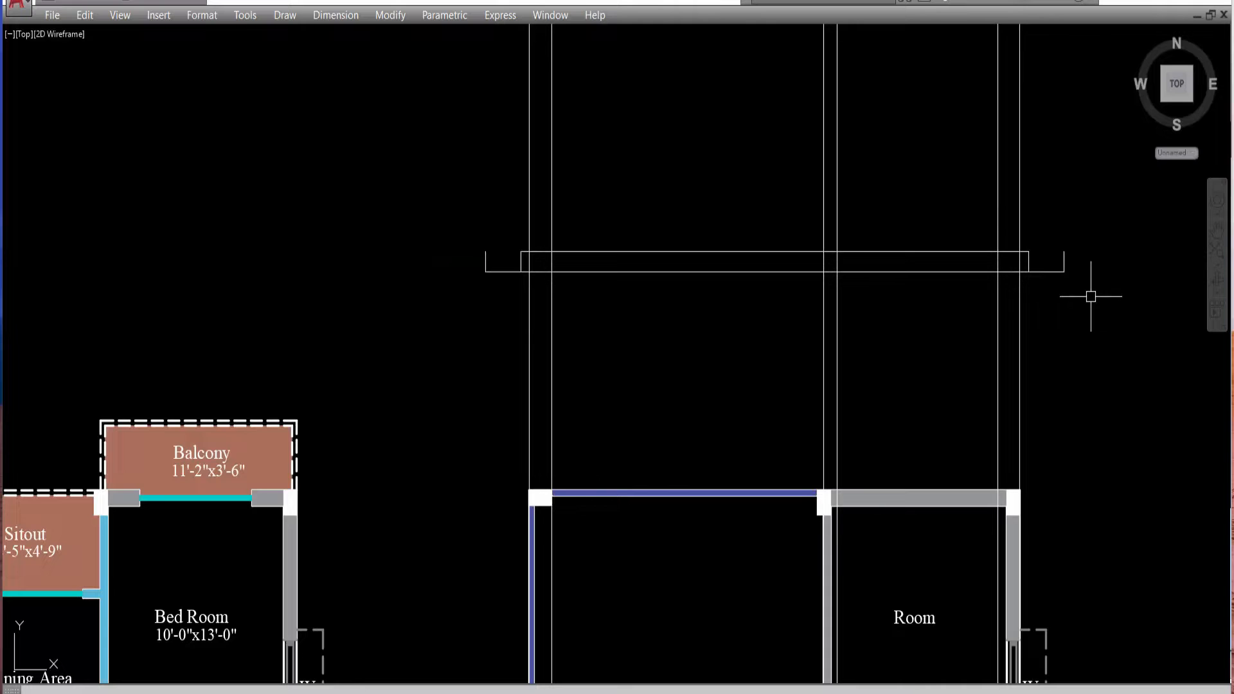
left_click(1068, 255)
left_click(1058, 264)
key("Delete")
key("Delete")
scroll(489, 277, "down", 1)
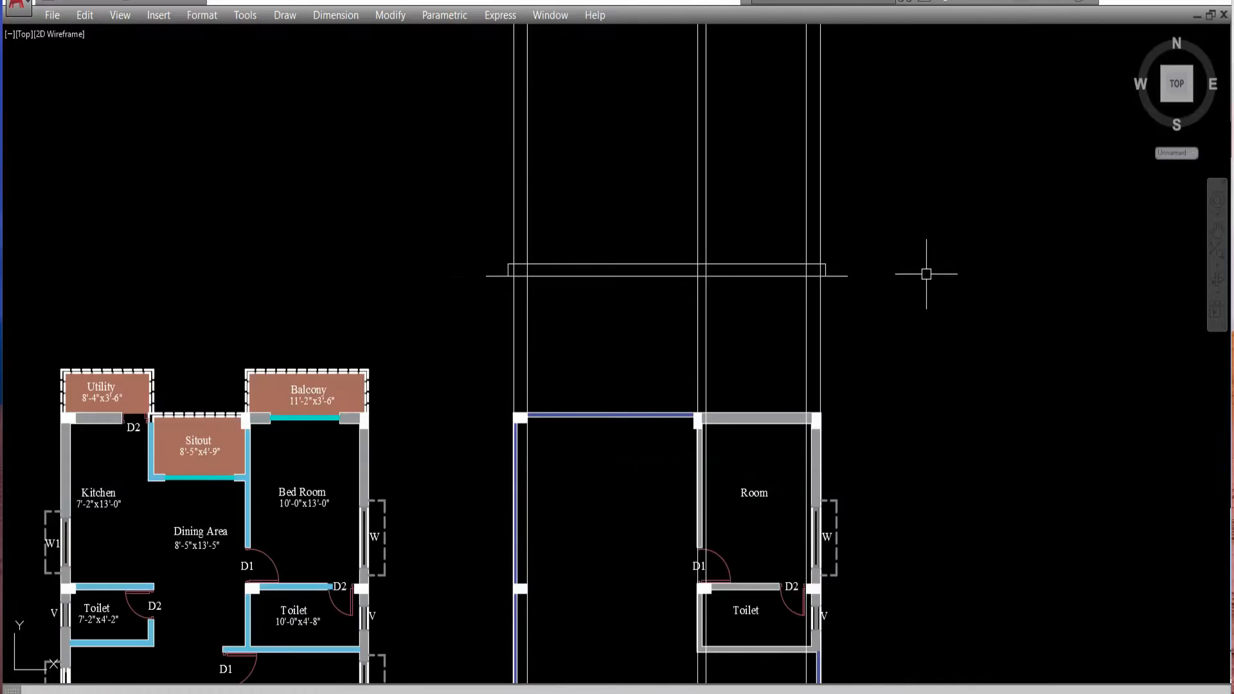
scroll(816, 264, "up", 2)
left_click(879, 293)
left_click(854, 341)
left_click(843, 271)
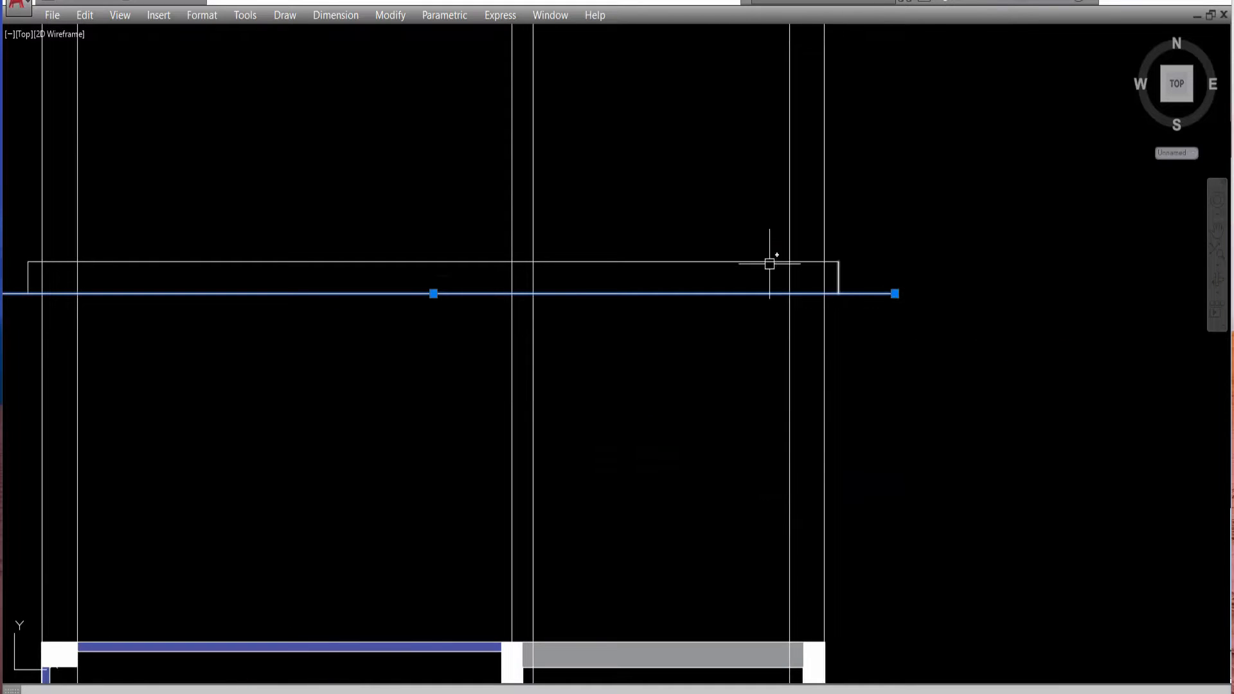
left_click(770, 263)
key("Escape")
scroll(903, 328, "down", 4)
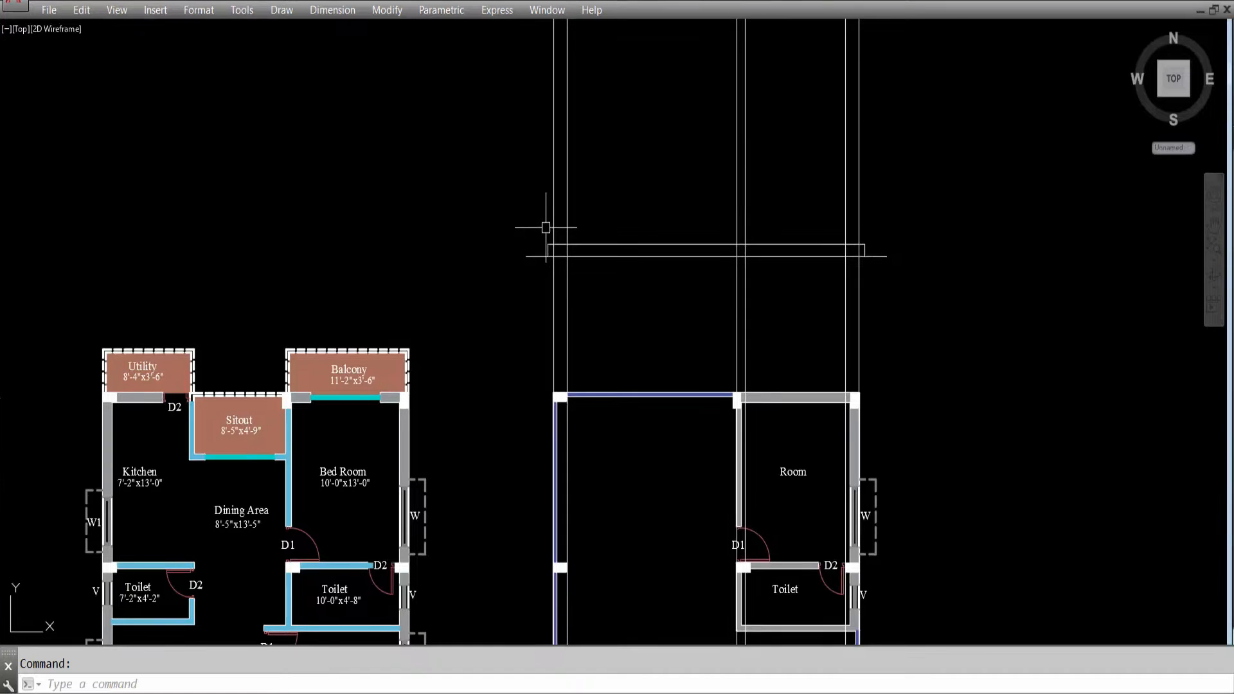
Trim all the vertical column lines below the plinth's top line, using that line as the cutting edge.
scroll(559, 267, "up", 3)
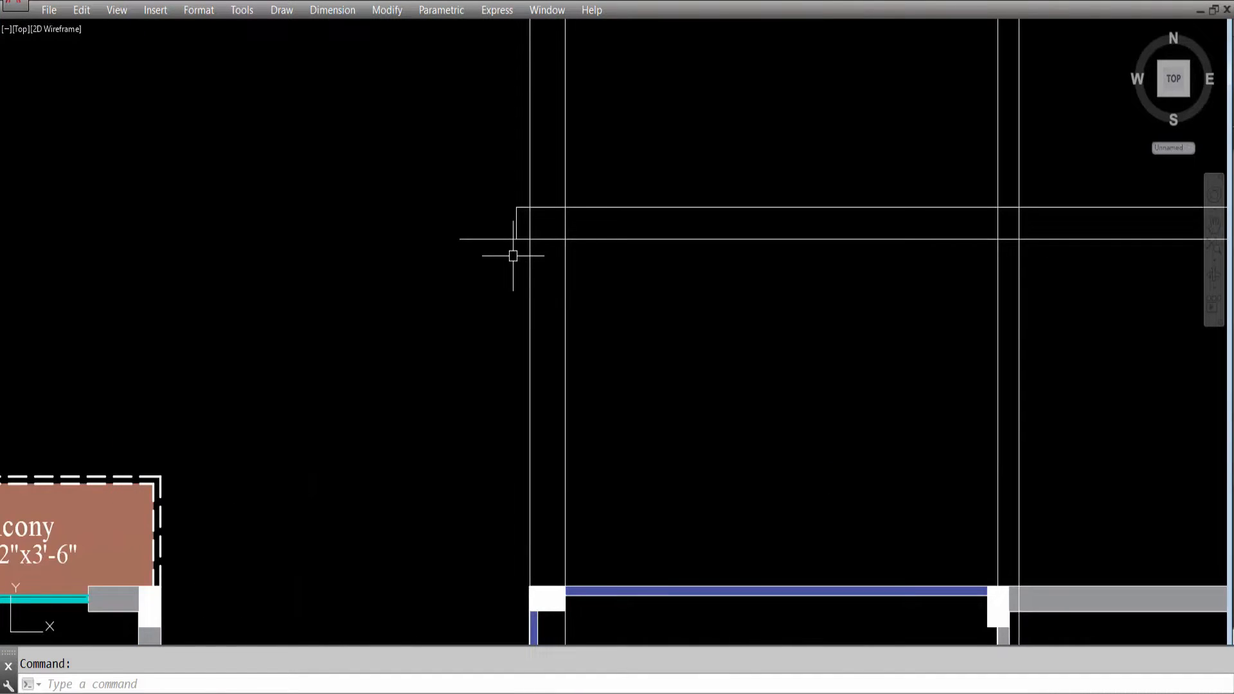
key("Return")
left_click(581, 207)
scroll(536, 251, "down", 3)
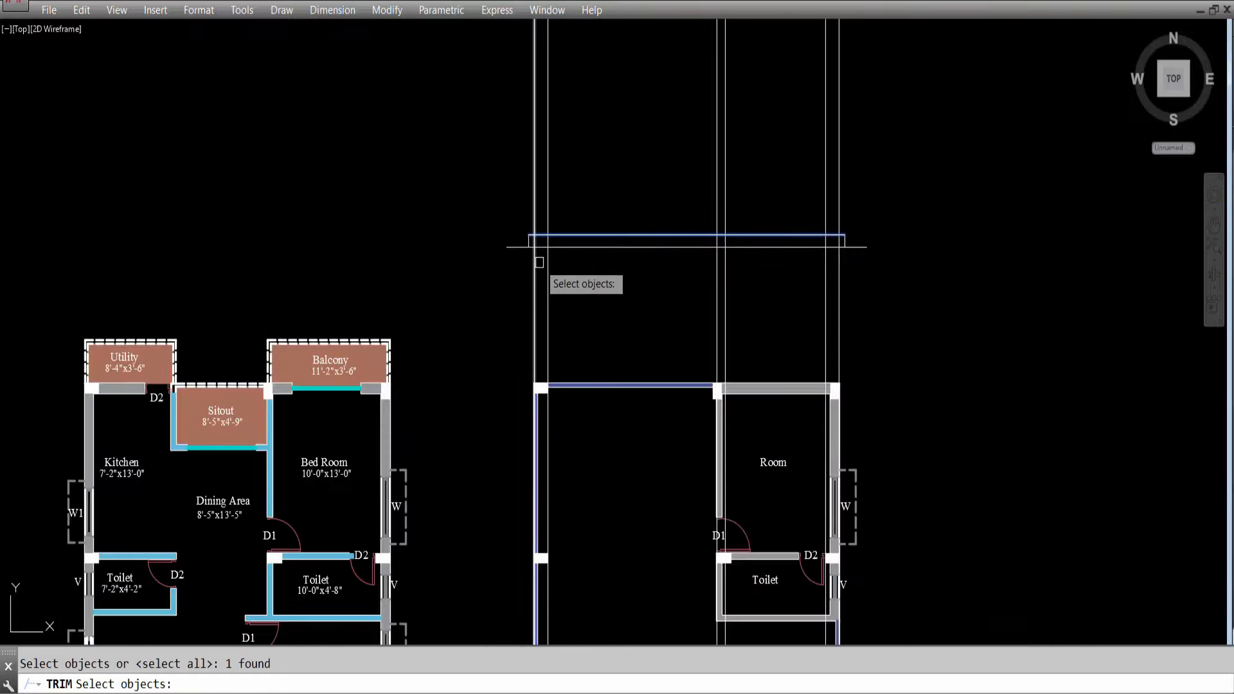
key("Return")
left_click(829, 297)
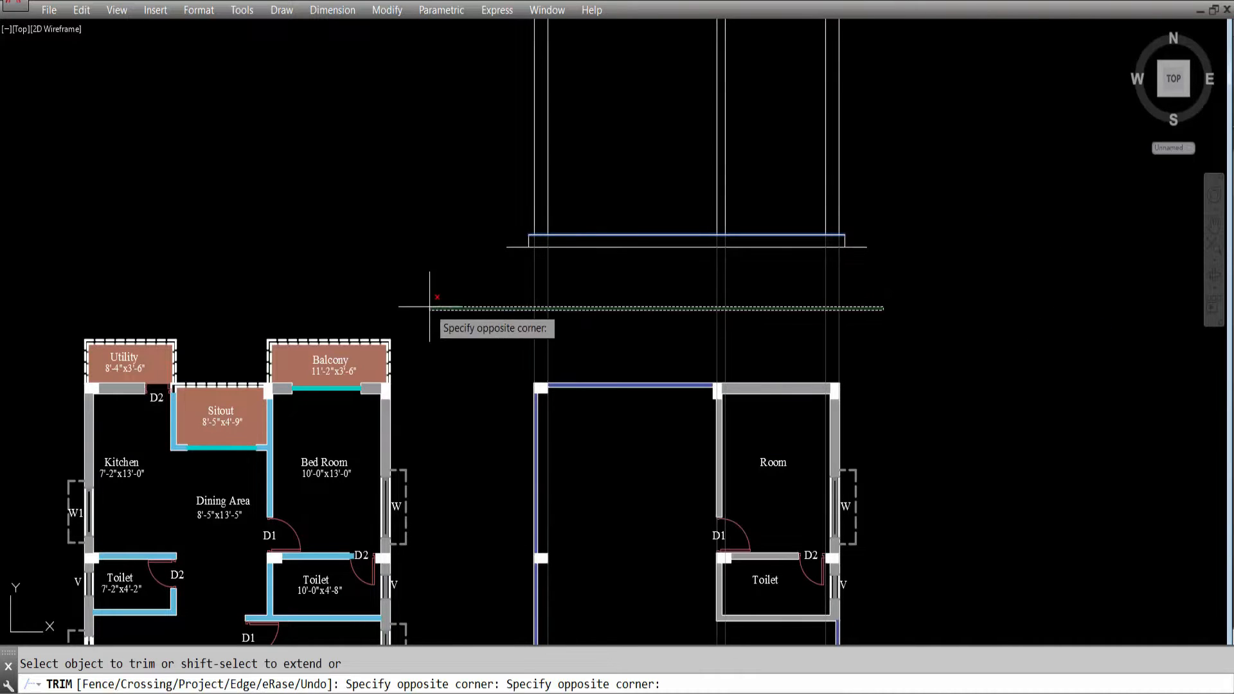
left_click(424, 302)
key("Escape")
Offset the plinth's top line upward by 10'.
scroll(617, 321, "down", 2)
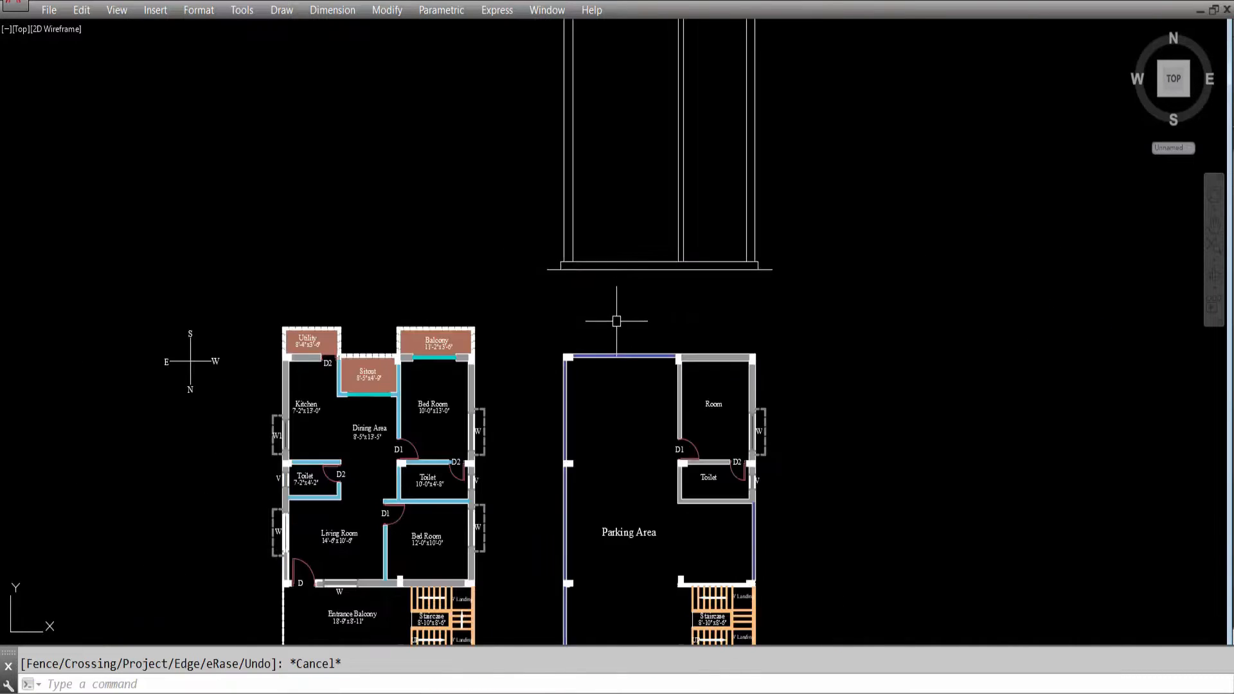
scroll(629, 325, "down", 2)
scroll(644, 220, "up", 2)
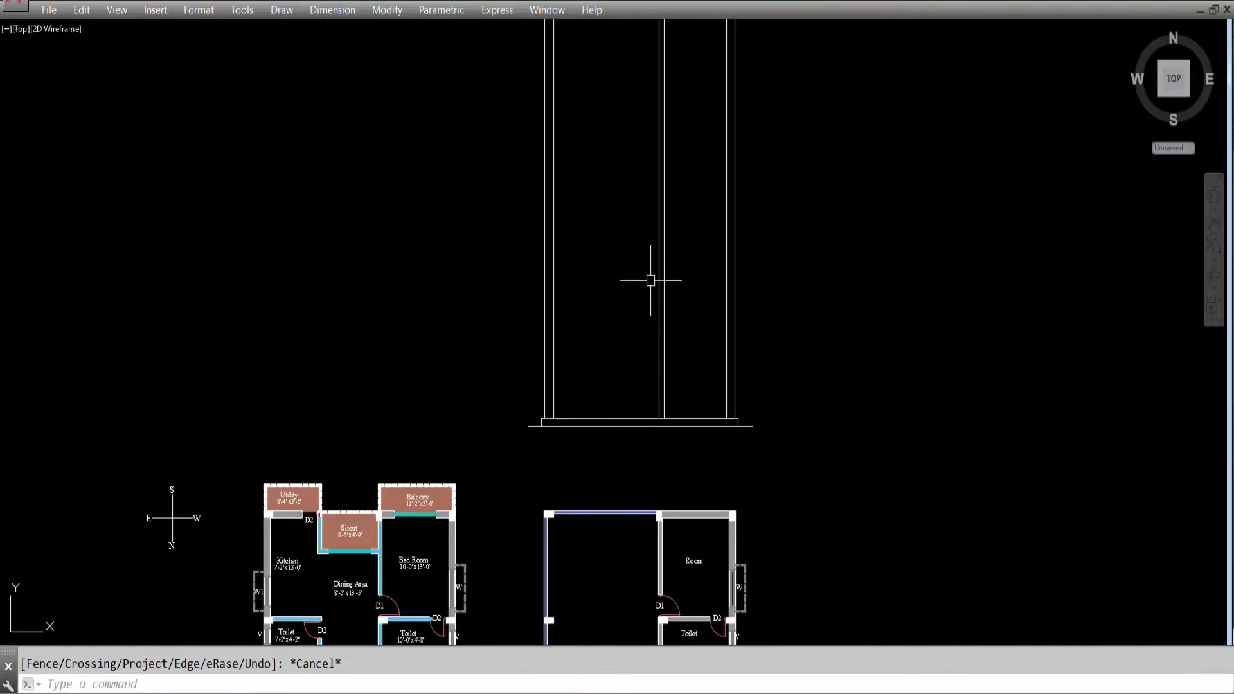
scroll(603, 408, "up", 2)
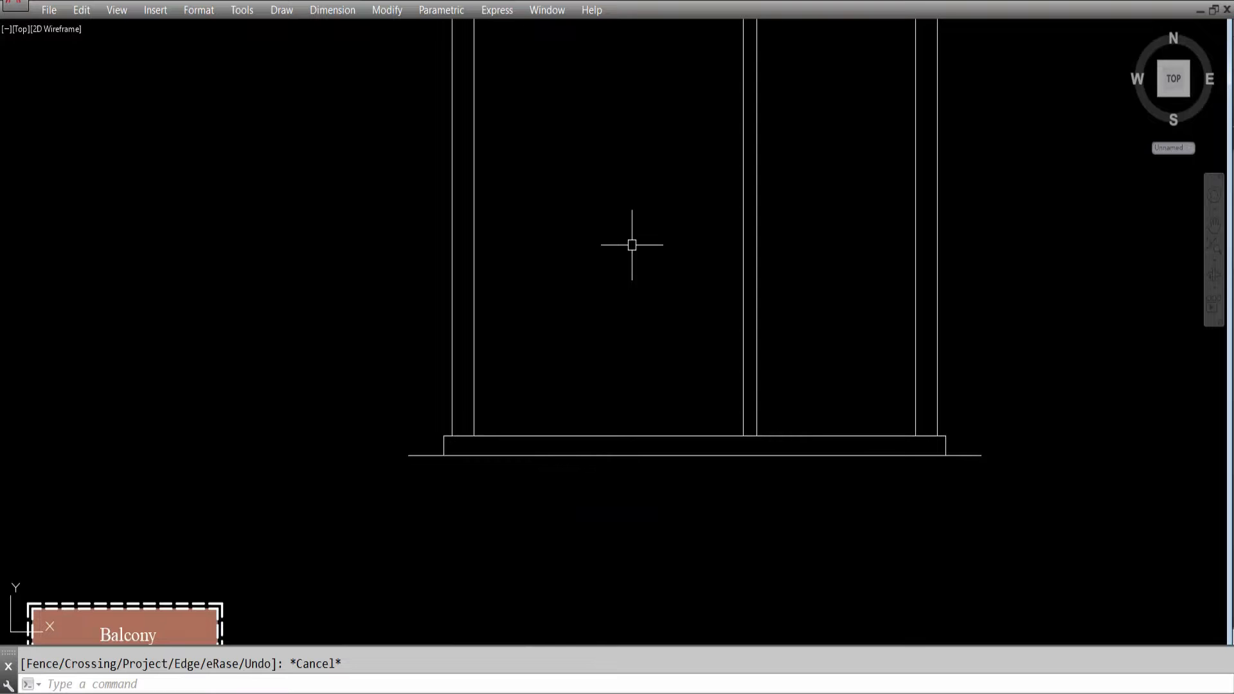
key("Return")
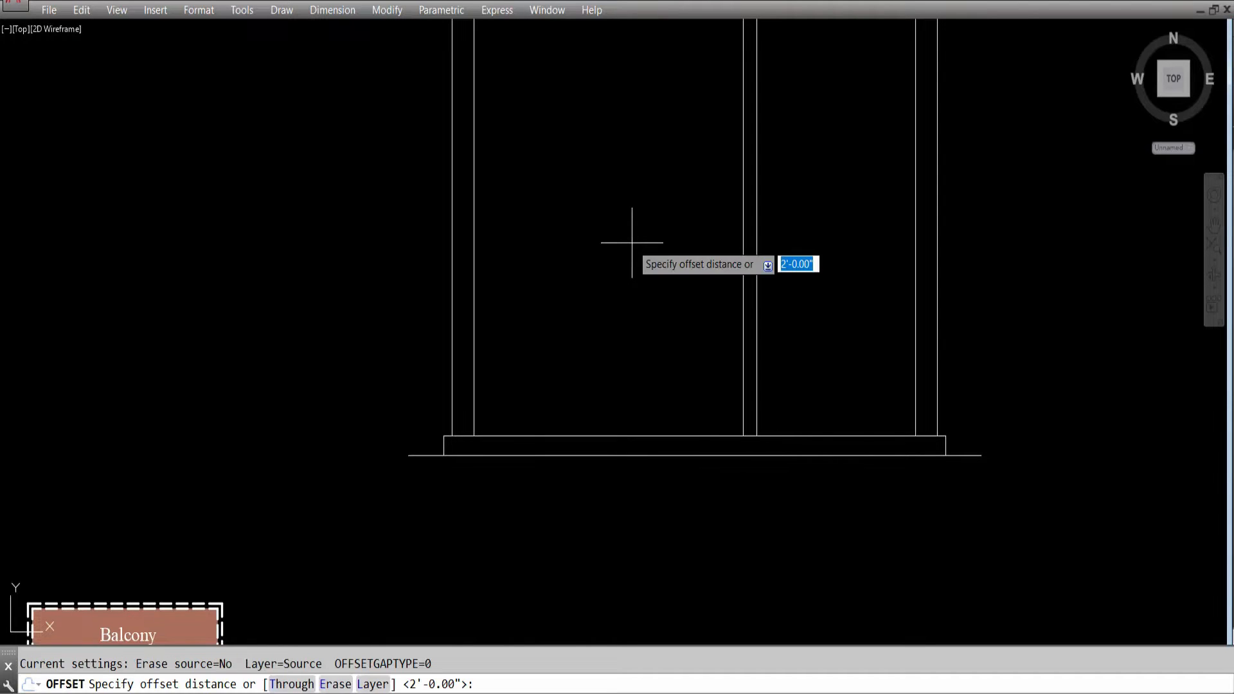
type("10'")
key("Return")
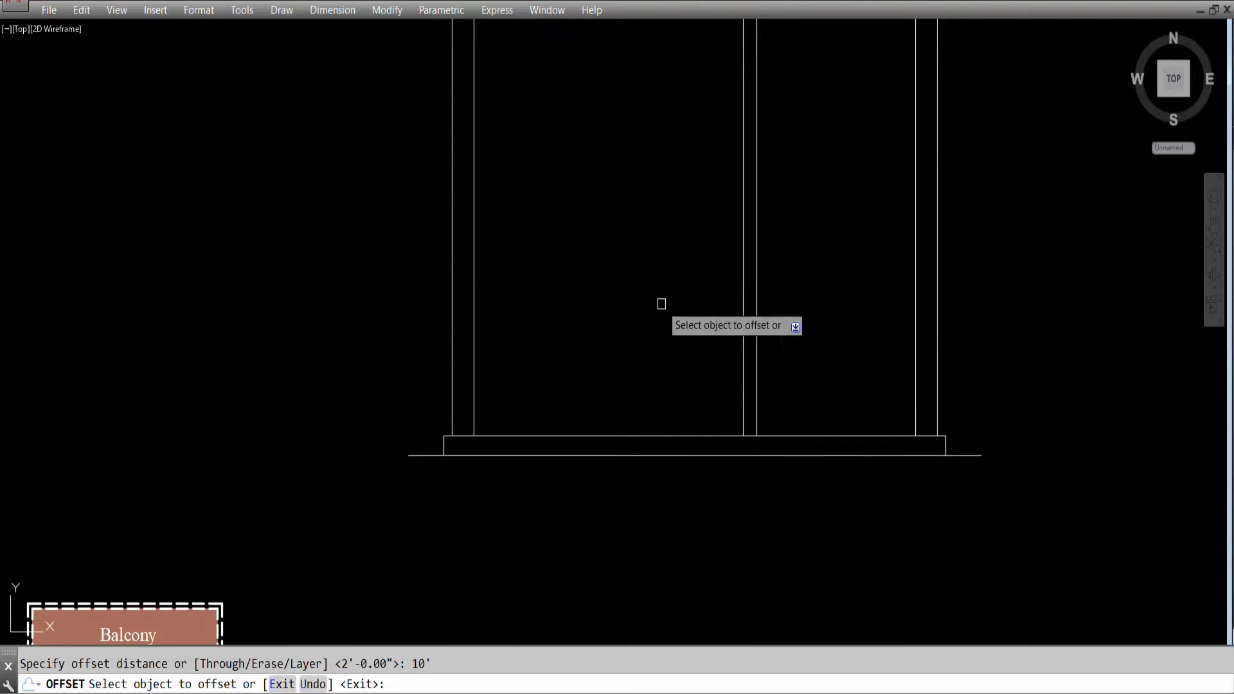
left_click(603, 437)
left_click(601, 144)
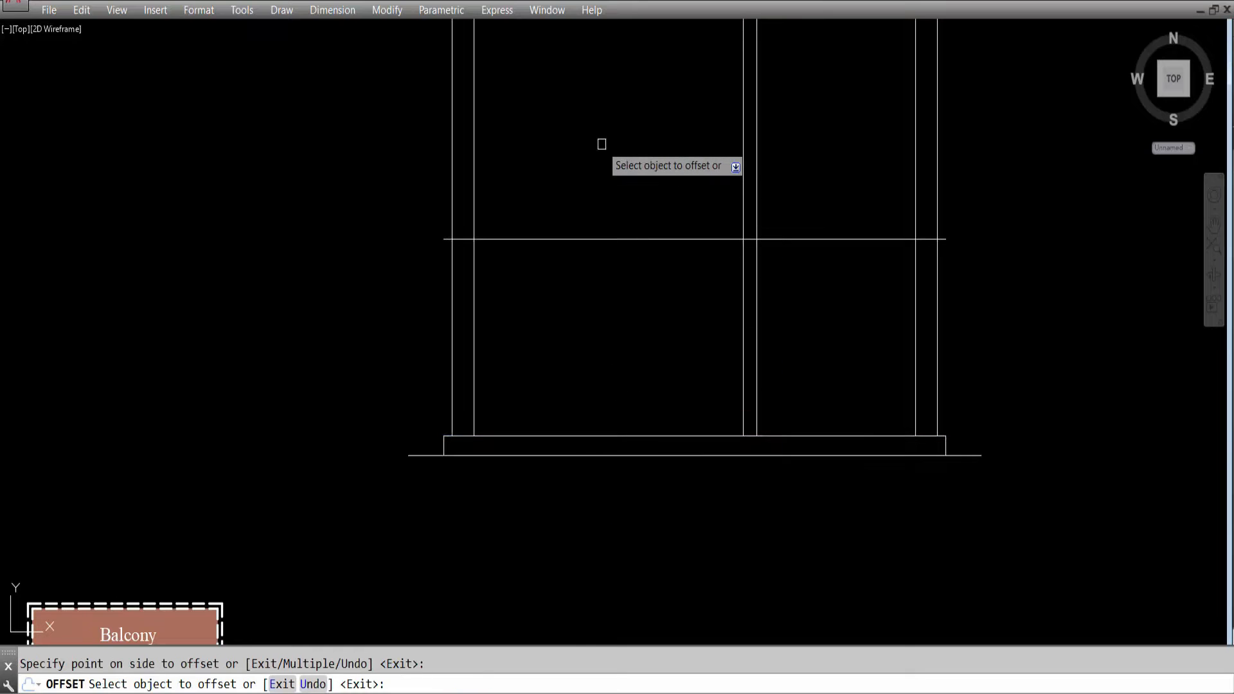
key("Return")
Offset the new horizontal line above the plinth downward by 5" to form the slab thickness.
key("Return")
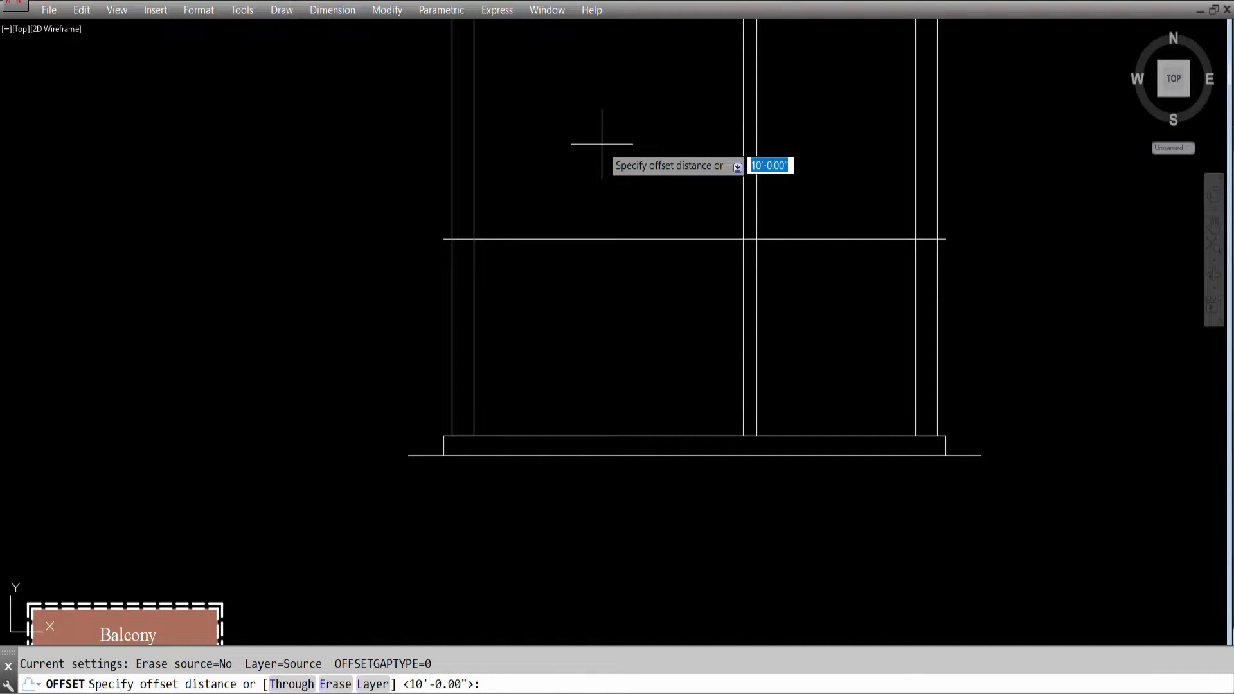
key("Return")
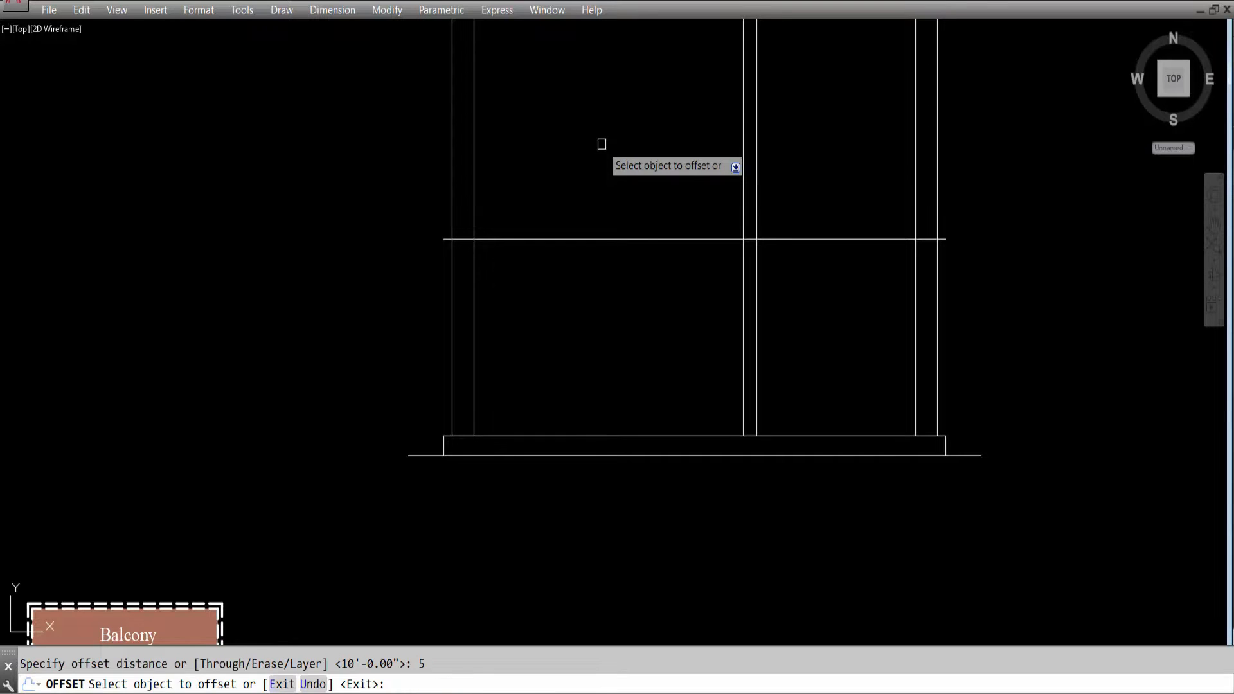
left_click(562, 239)
left_click(592, 362)
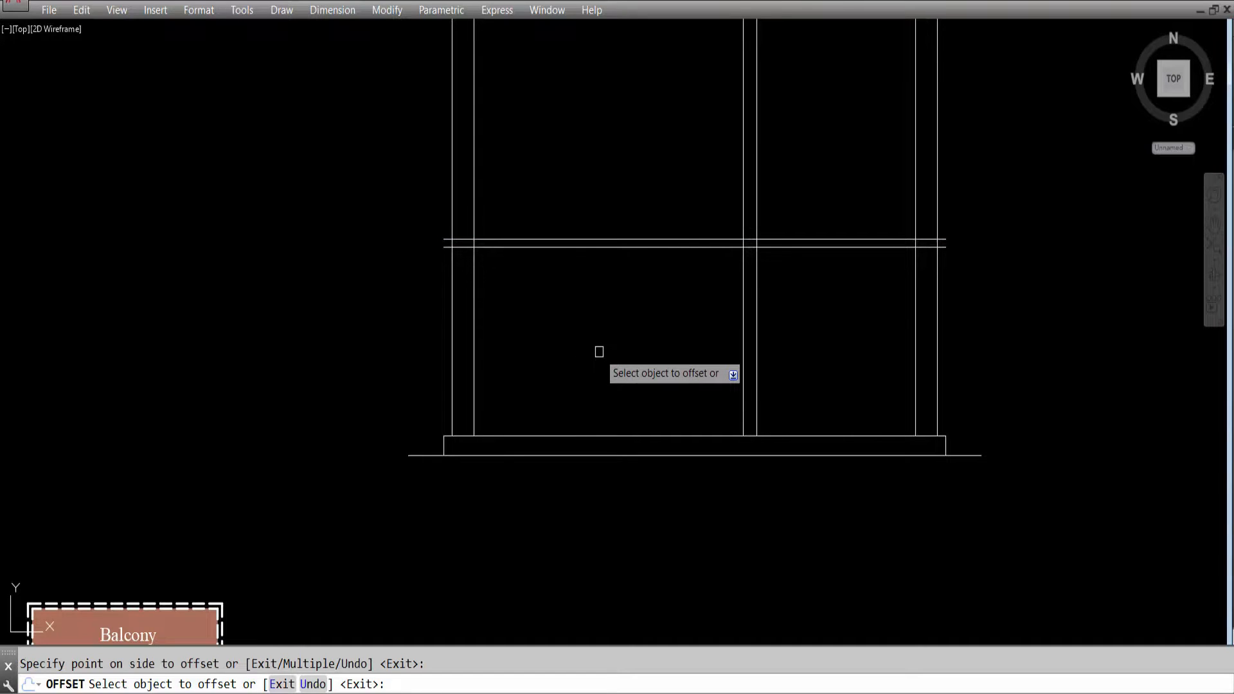
key("Escape")
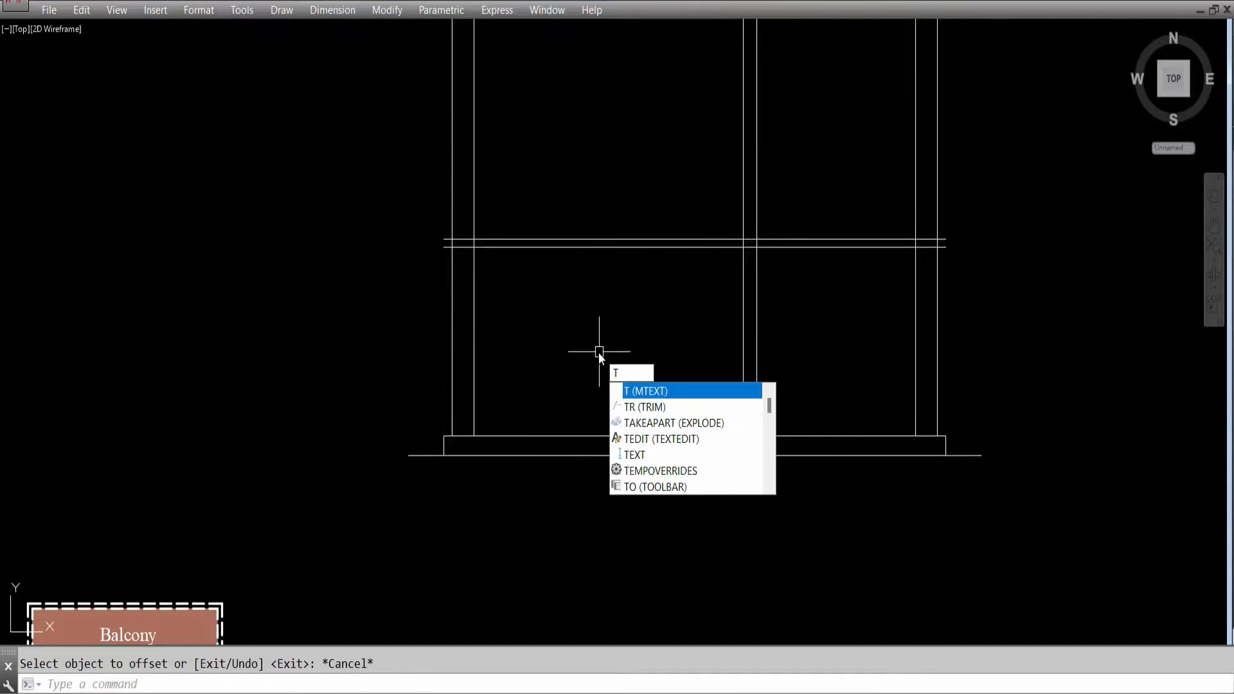
Trim the overhanging ends of both slab lines on both sides, using the outermost column lines as cutting edges.
key("Return")
left_click(451, 277)
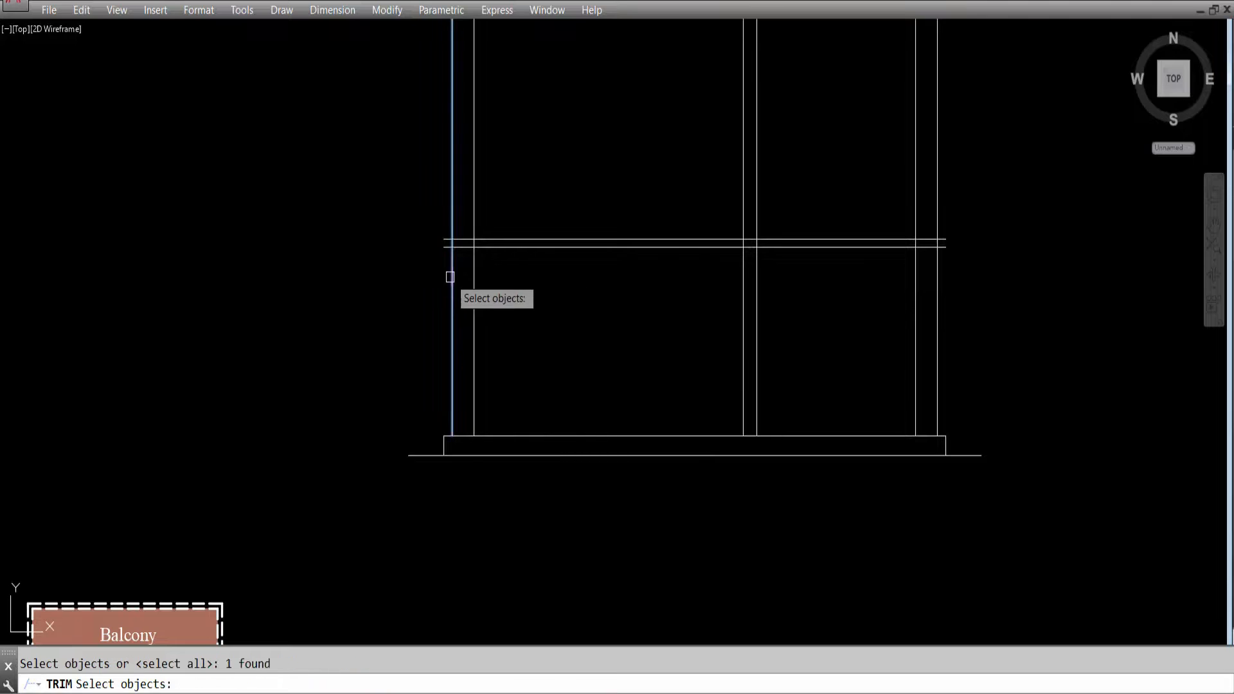
left_click(940, 272)
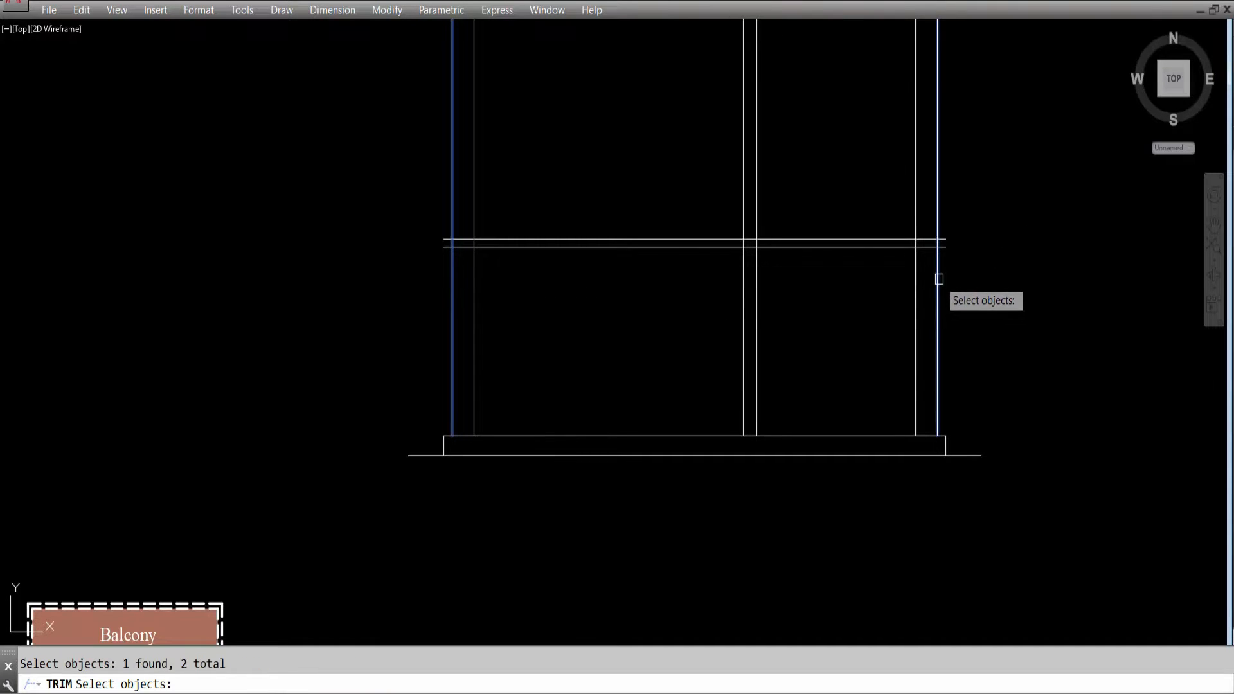
key("Return")
left_click(949, 269)
left_click(942, 229)
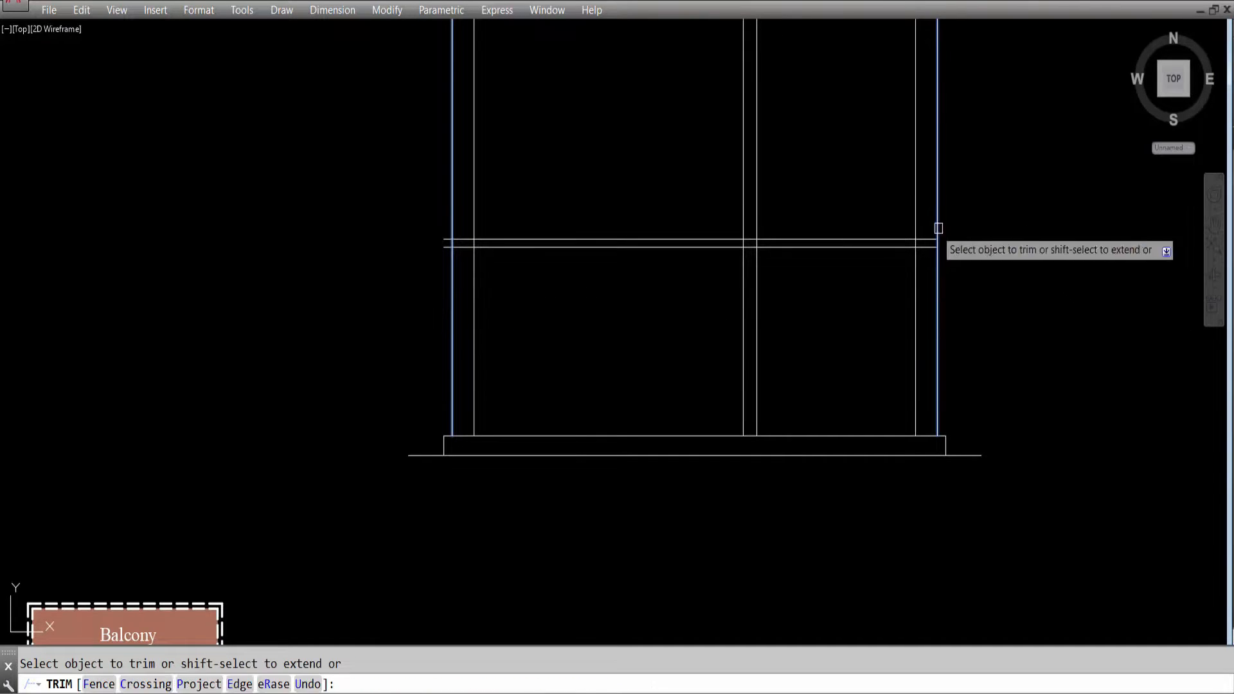
left_click(446, 226)
left_click(431, 264)
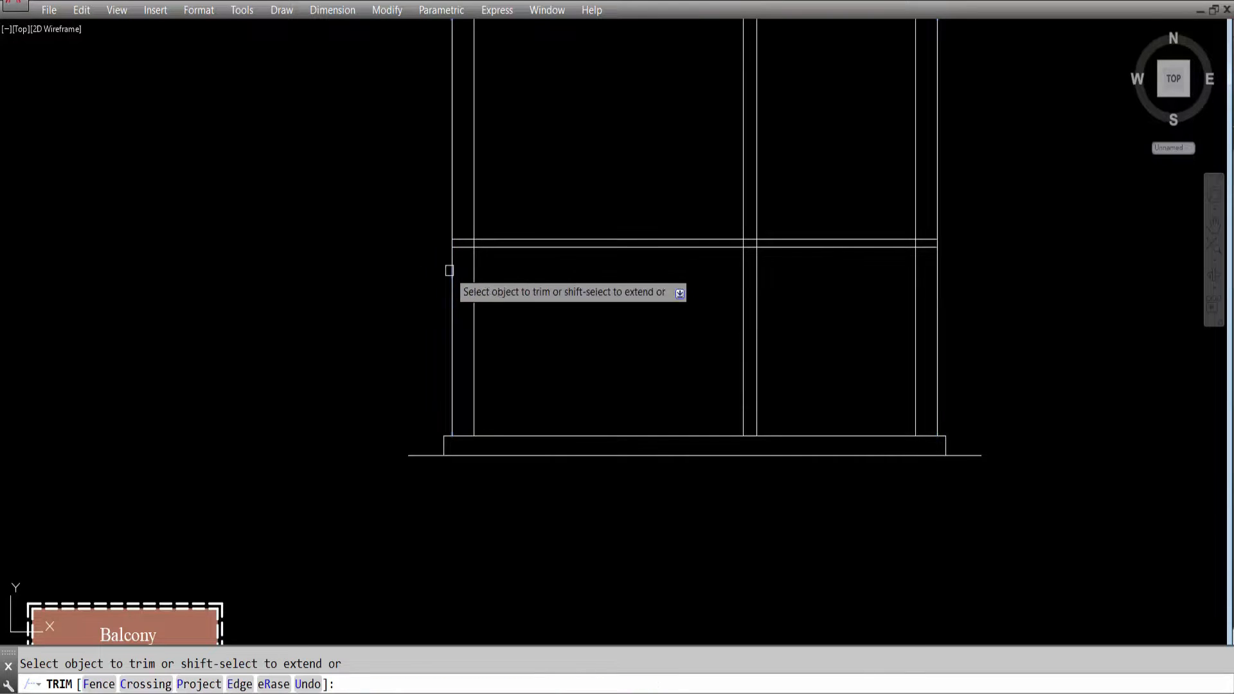
key("Escape")
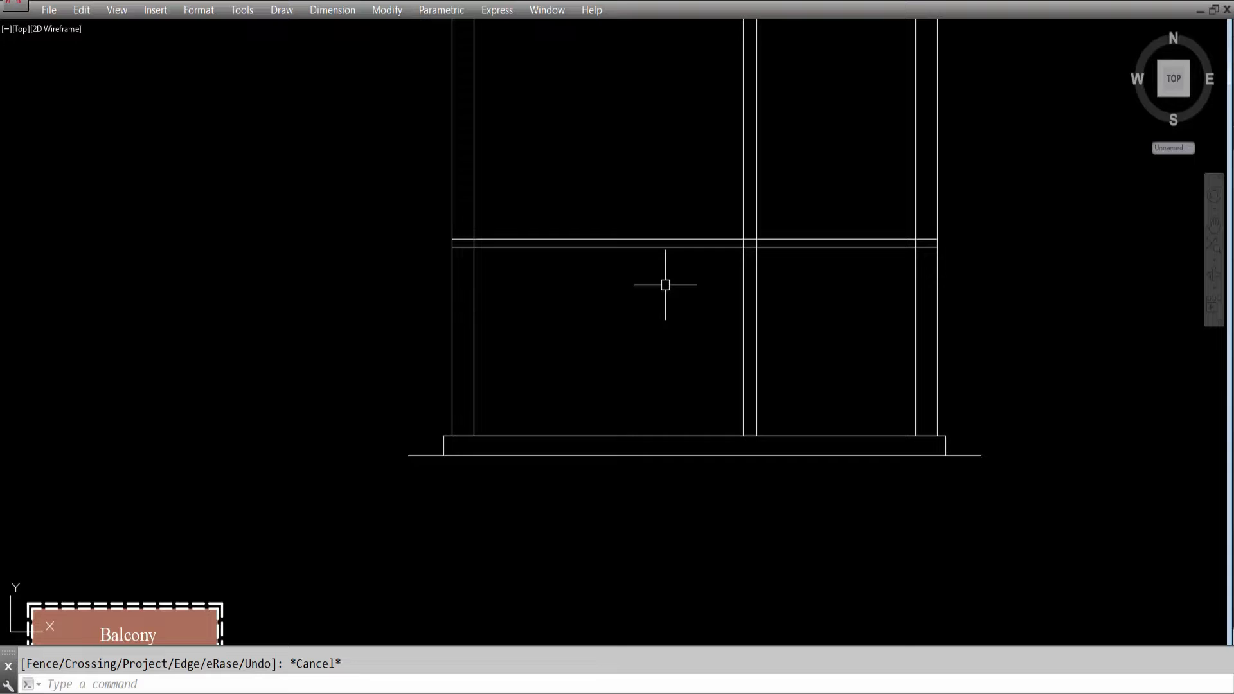
Place vertical linear dimensions from the plinth's top line to the slab's underside and to the slab's top.
type("DIML")
key("Return")
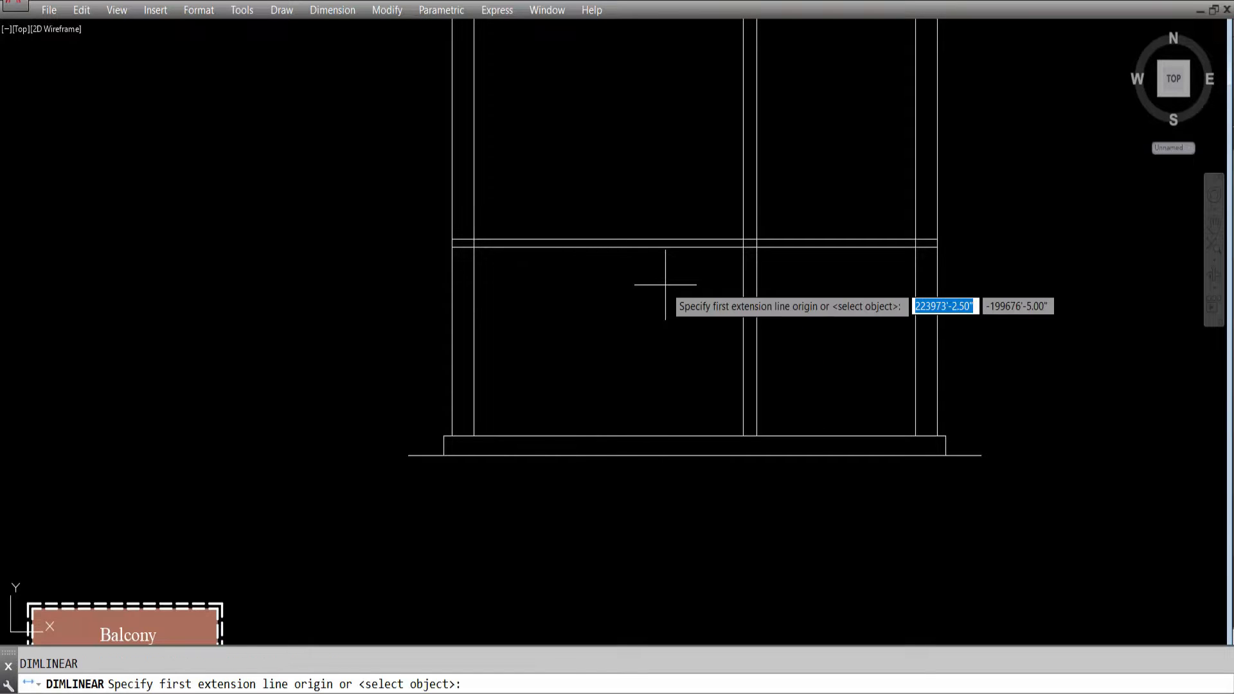
left_click(528, 247)
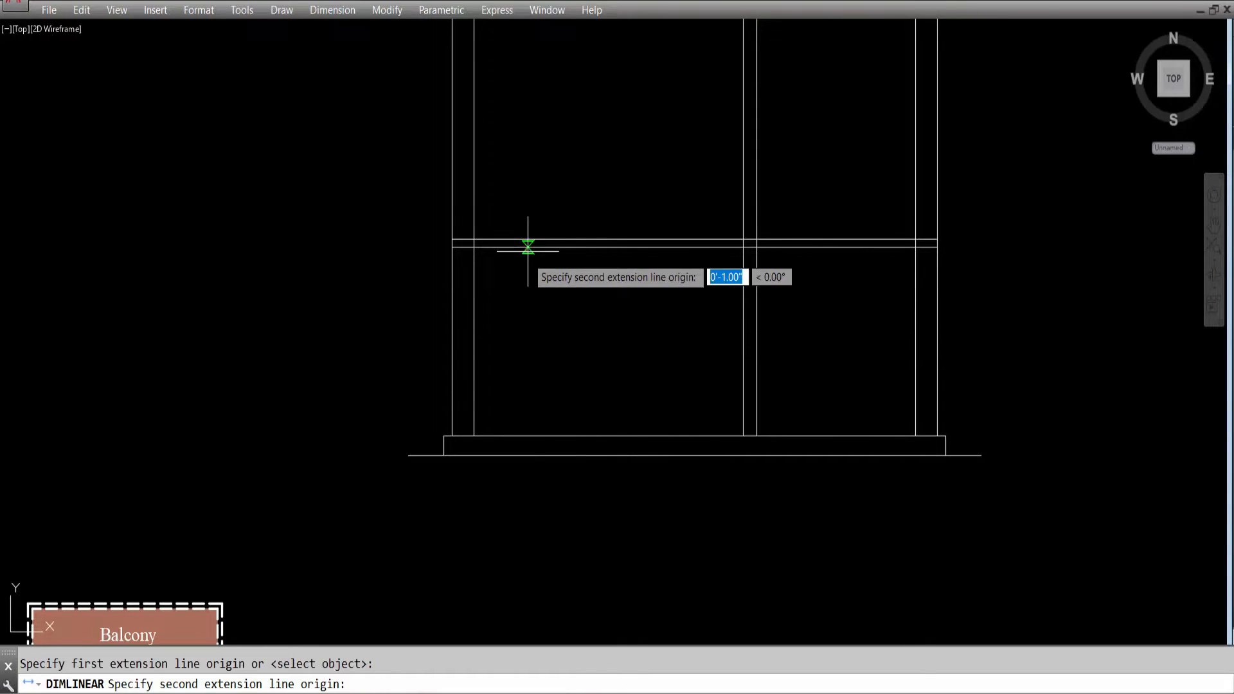
left_click(528, 436)
left_click(536, 363)
key("Return")
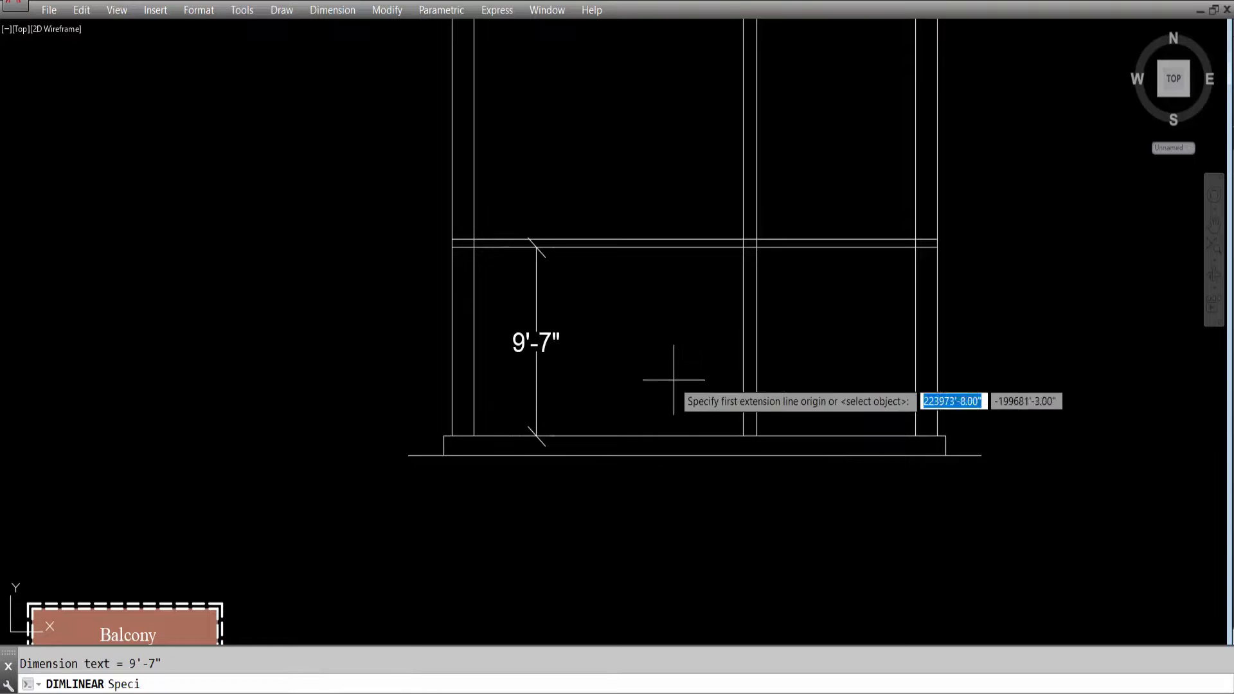
left_click(612, 242)
left_click(620, 436)
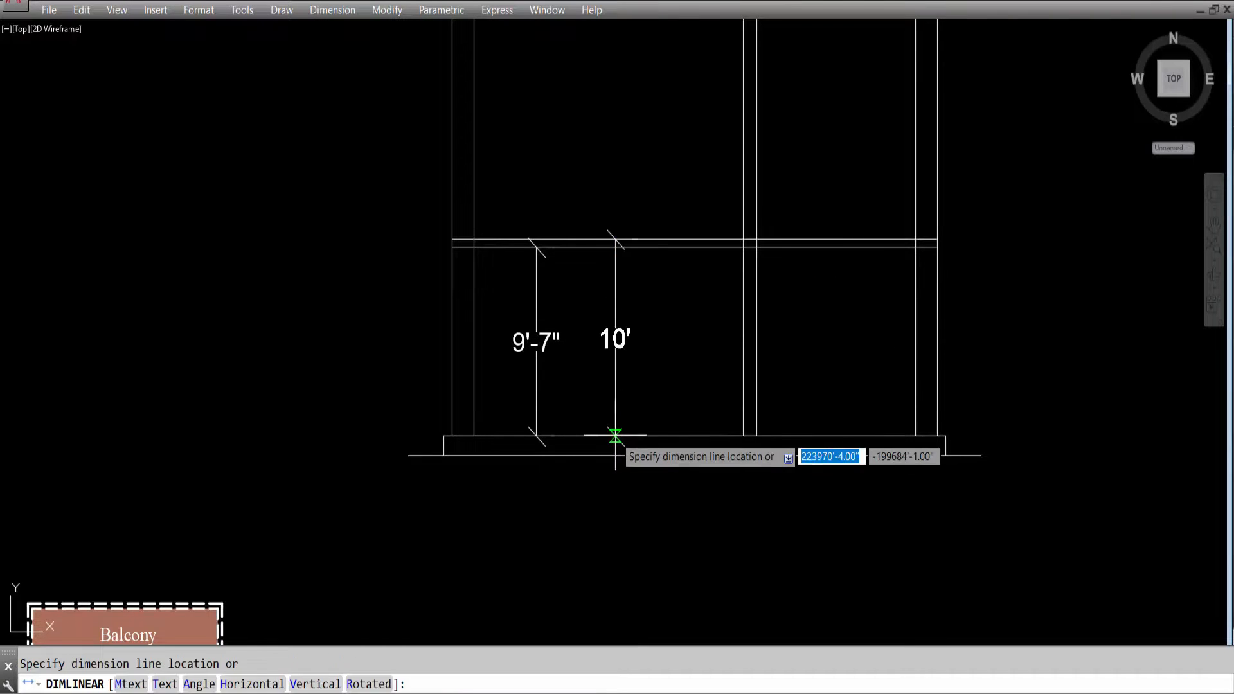
left_click(620, 321)
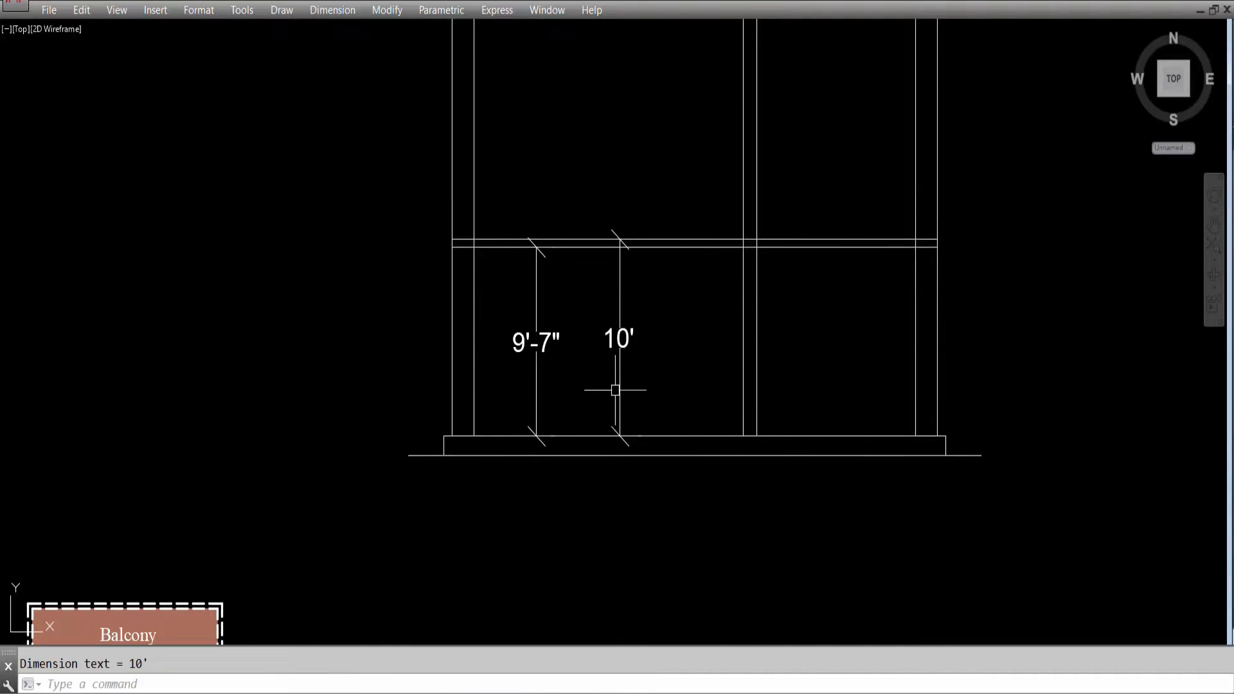
Delete the two vertical dimensions between the plinth and the slab.
left_click(674, 394)
left_click(519, 338)
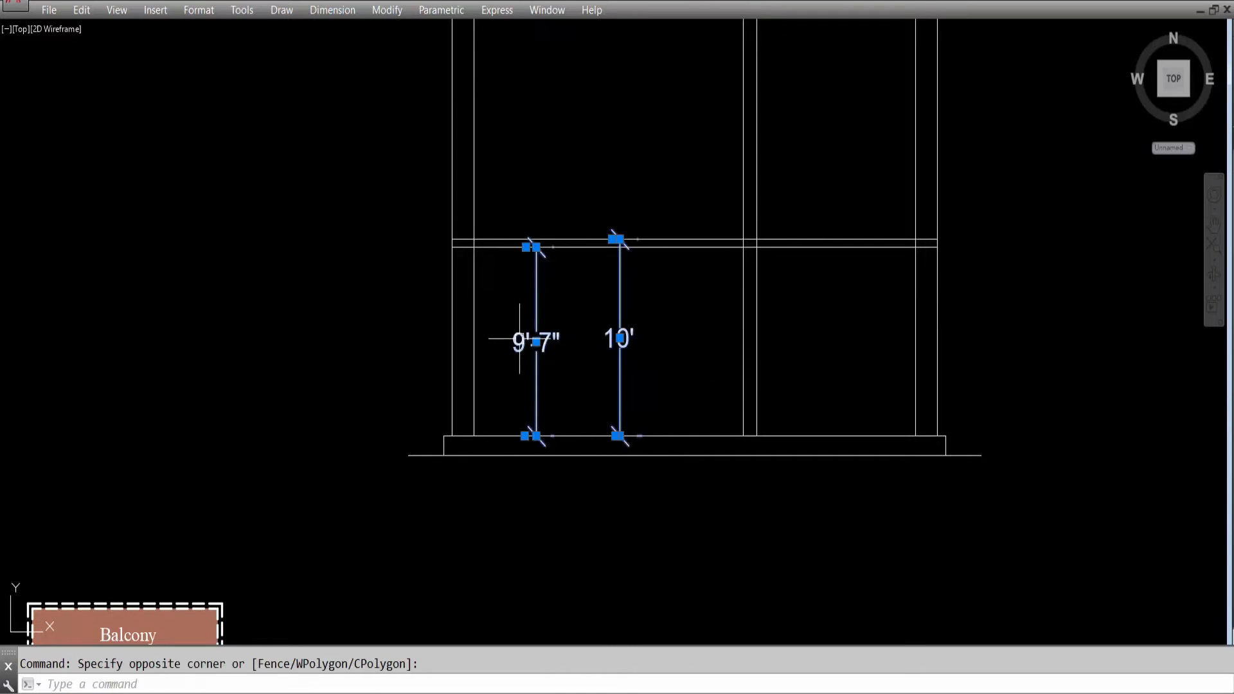
key("Delete")
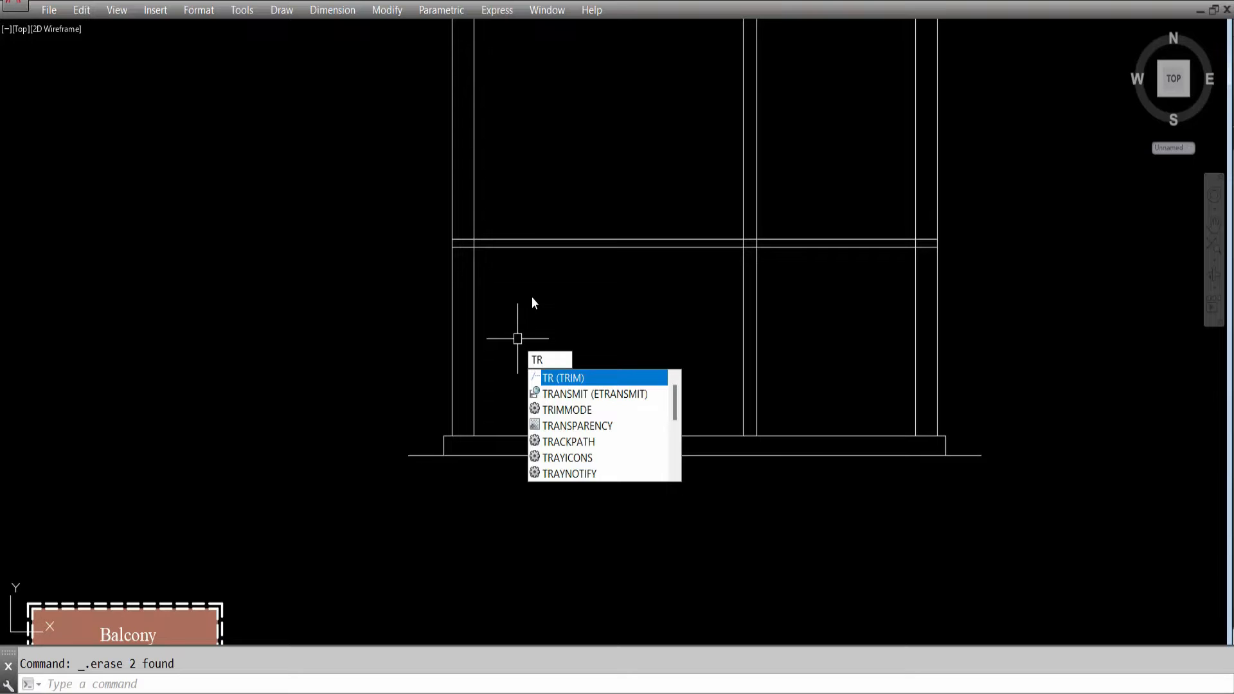
Trim all the vertical column lines above the slab's lower line, using that line as the cutting edge.
type("TR")
key("Return")
key("Return")
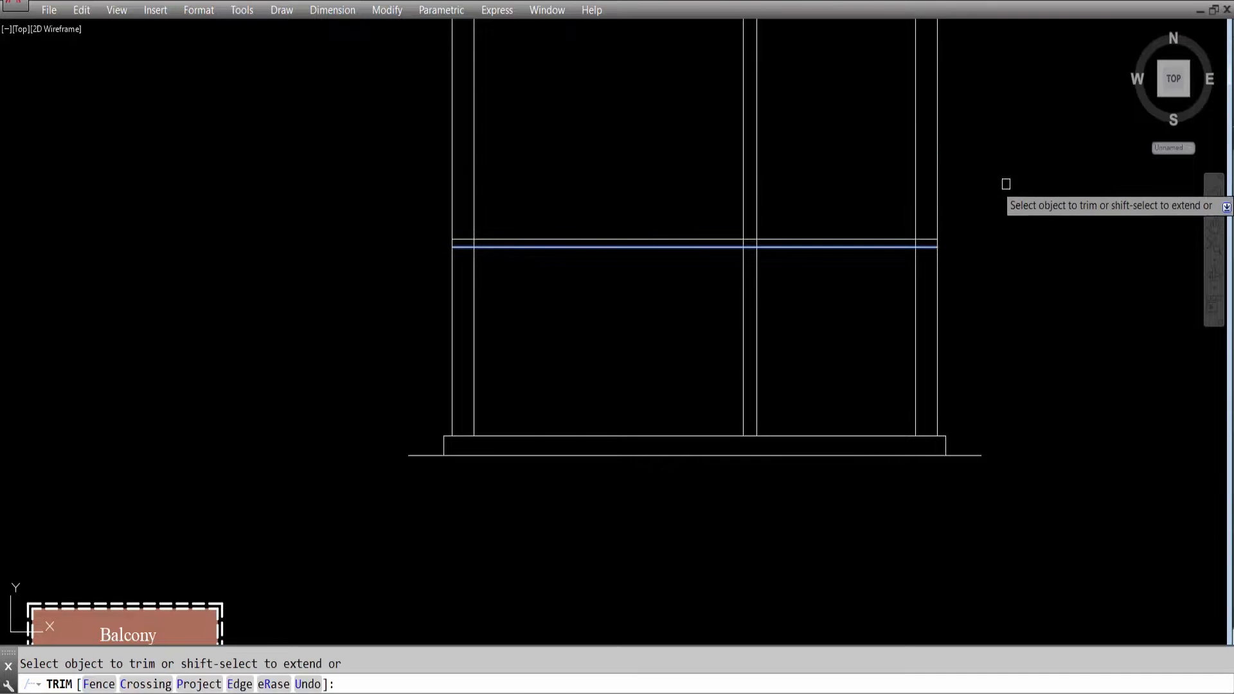
left_click(1005, 183)
left_click(413, 110)
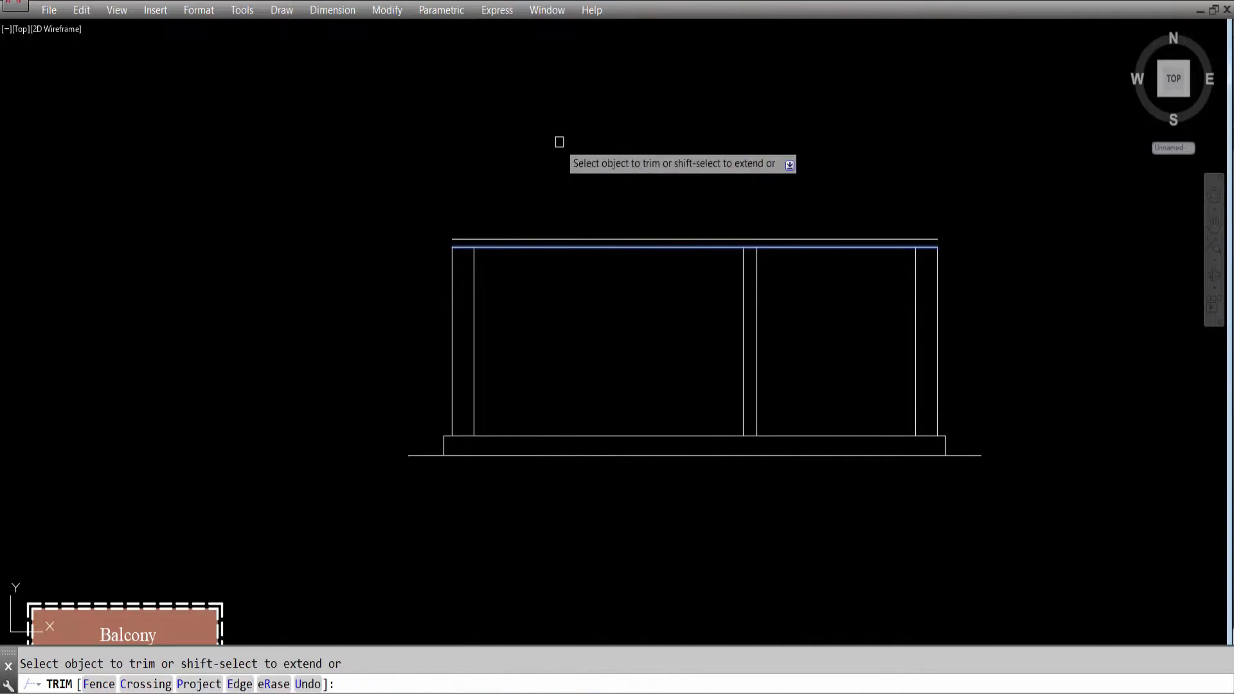
key("Escape")
Fillet the outermost column lines with the slab's top line to close both slab ends, and save the drawing.
type("F")
key("Return")
left_click(450, 270)
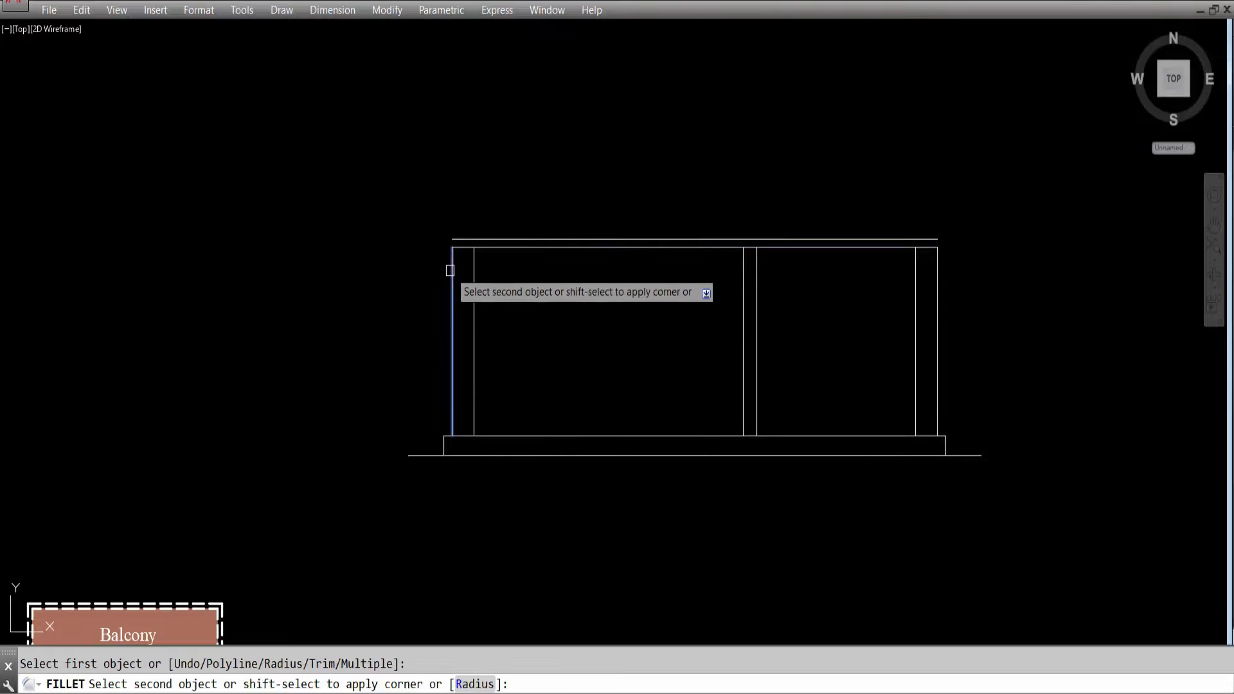
left_click(458, 239)
key("Return")
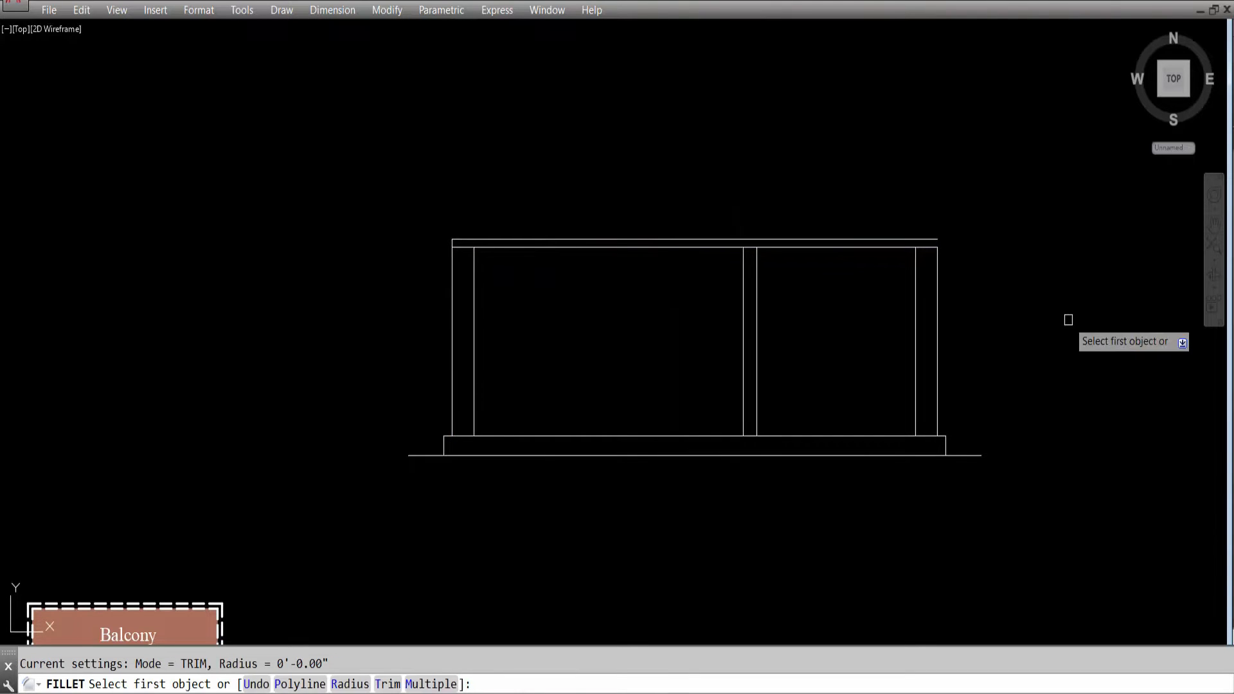
left_click(936, 277)
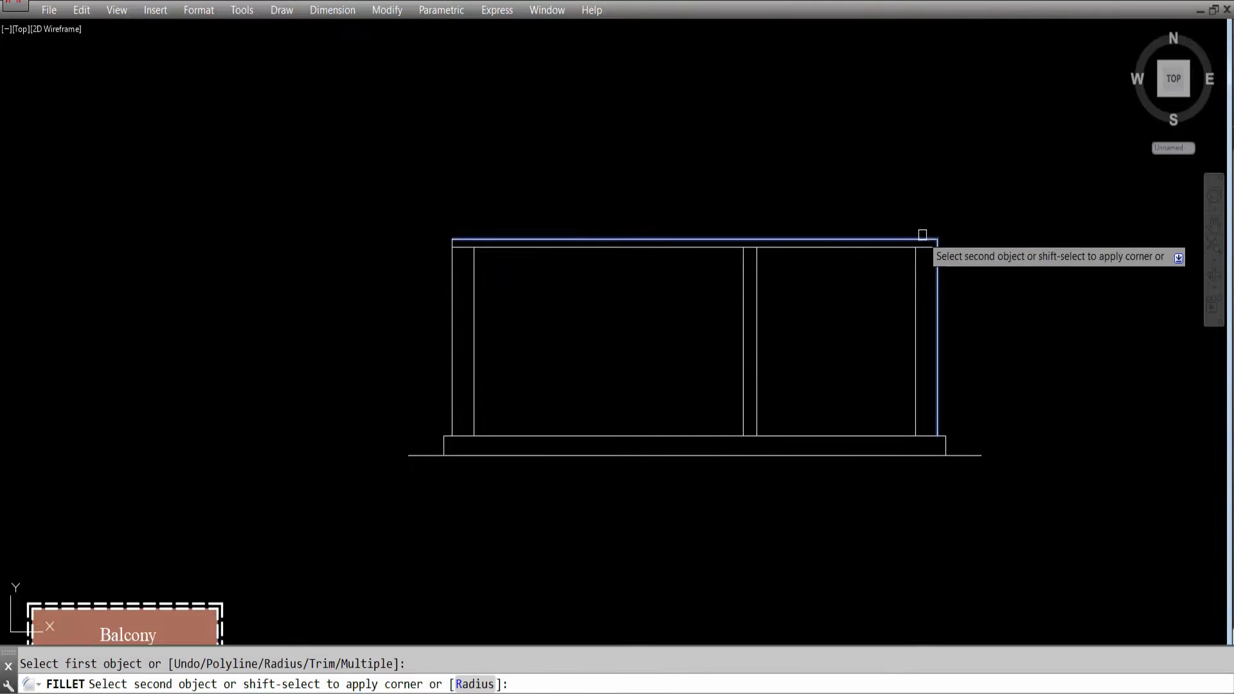
left_click(875, 241)
key("Return")
scroll(510, 270, "down", 5)
scroll(569, 280, "up", 7)
key("Escape")
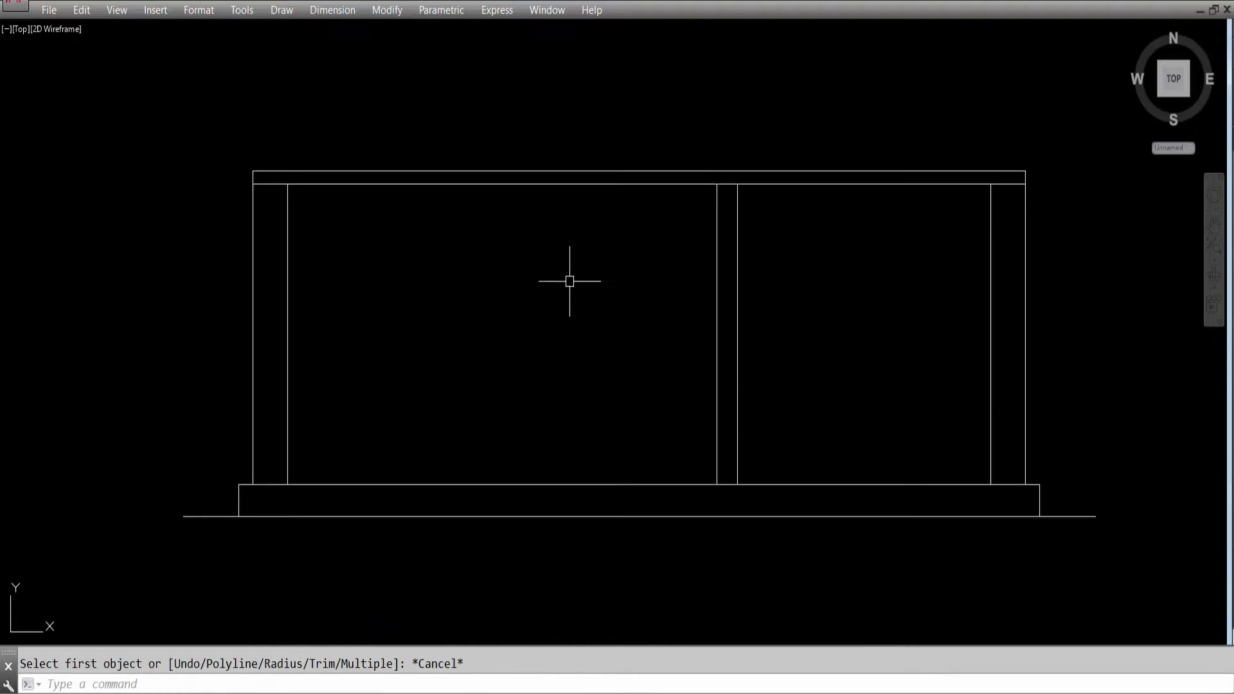
scroll(602, 295, "down", 4)
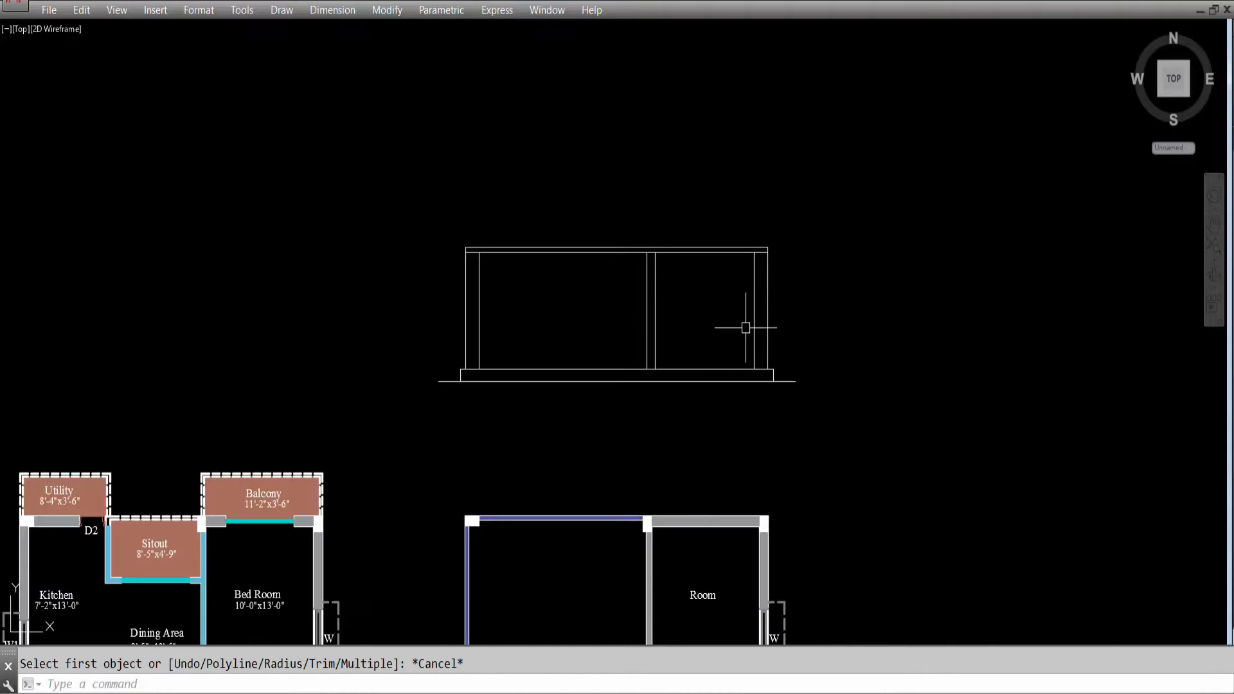
key("ctrl+s")
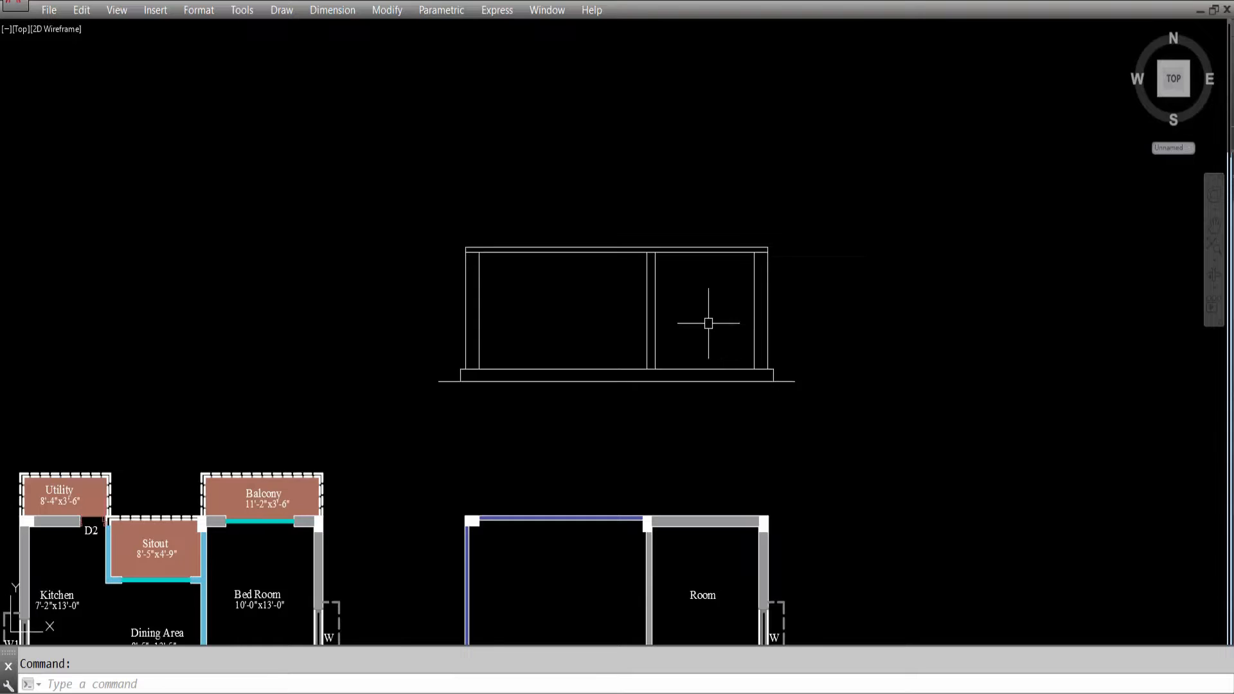
Offset the left column's inner line and the middle column's left line 6" into the parking opening between them.
scroll(353, 336, "down", 6)
scroll(497, 505, "up", 8)
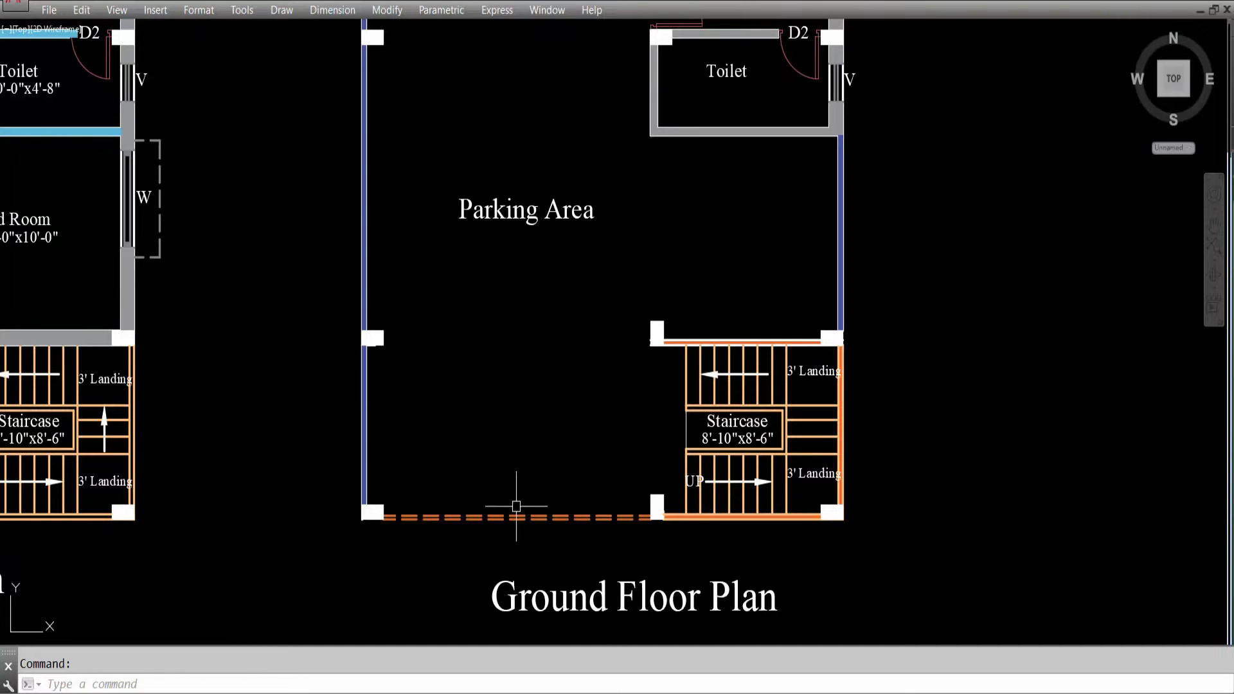
scroll(515, 446, "down", 6)
scroll(419, 297, "up", 9)
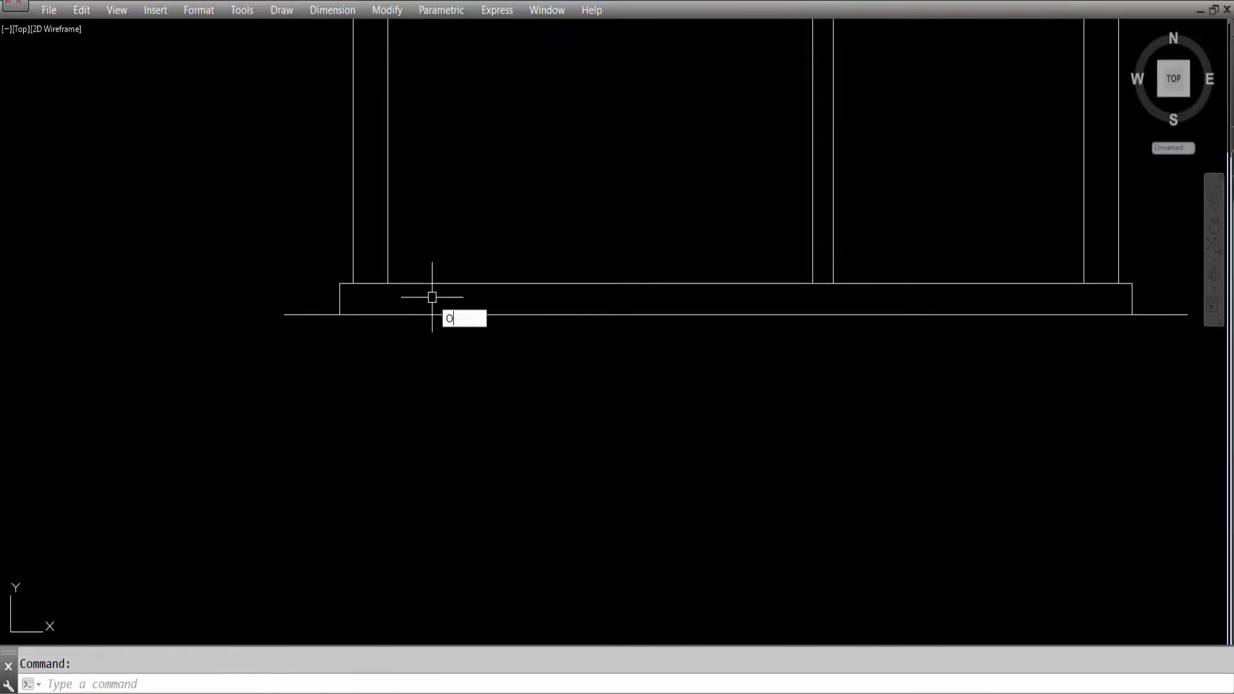
key("Return")
type("6")
key("Return")
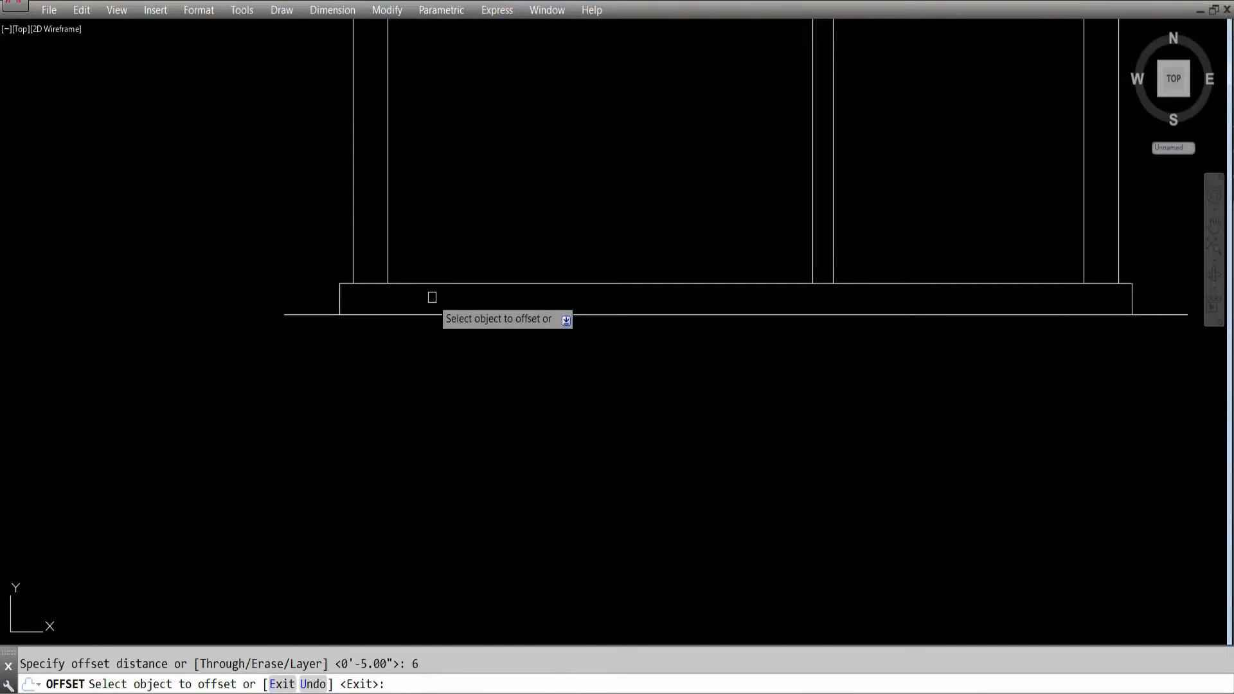
left_click(387, 262)
left_click(488, 252)
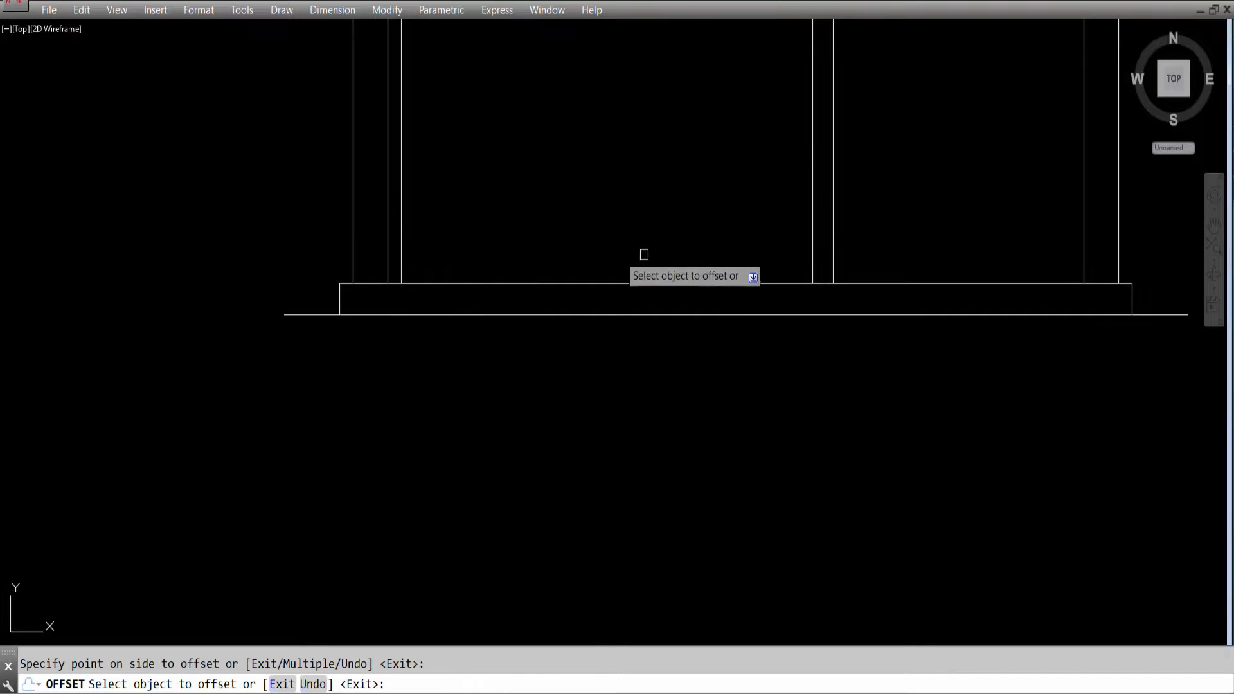
left_click(813, 255)
left_click(722, 366)
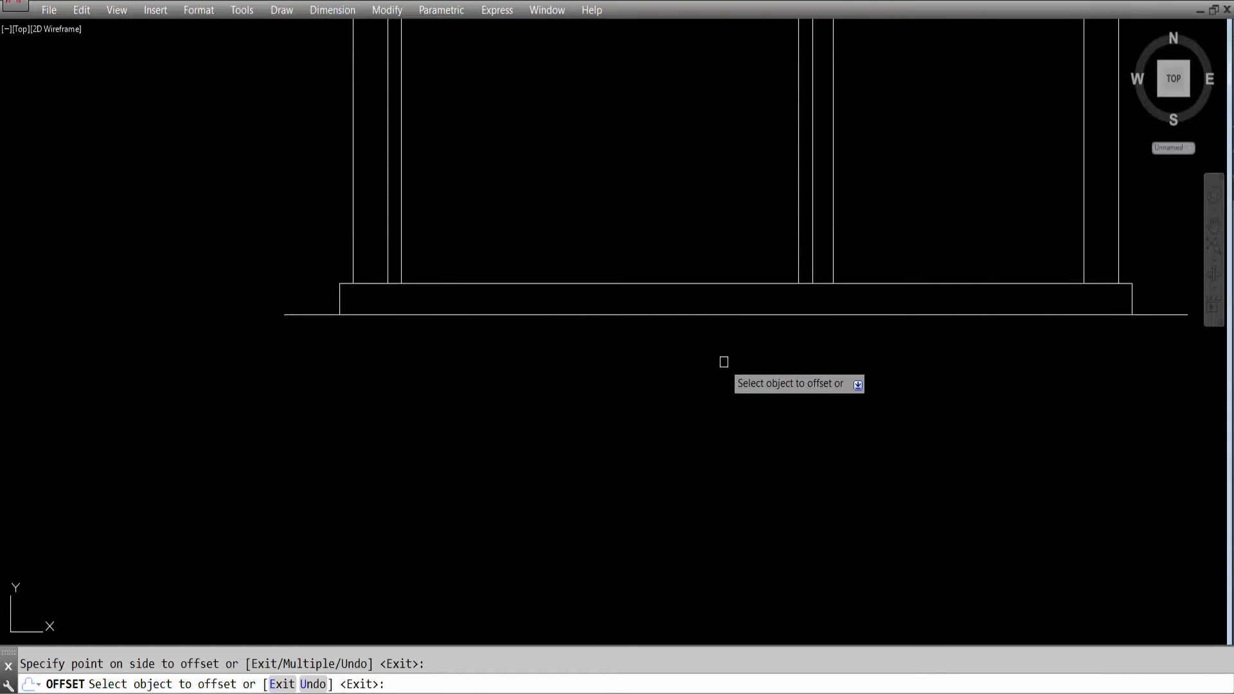
key("Escape")
Extend the two new offset lines down through the plinth to the ground line.
type("EX")
key("Return")
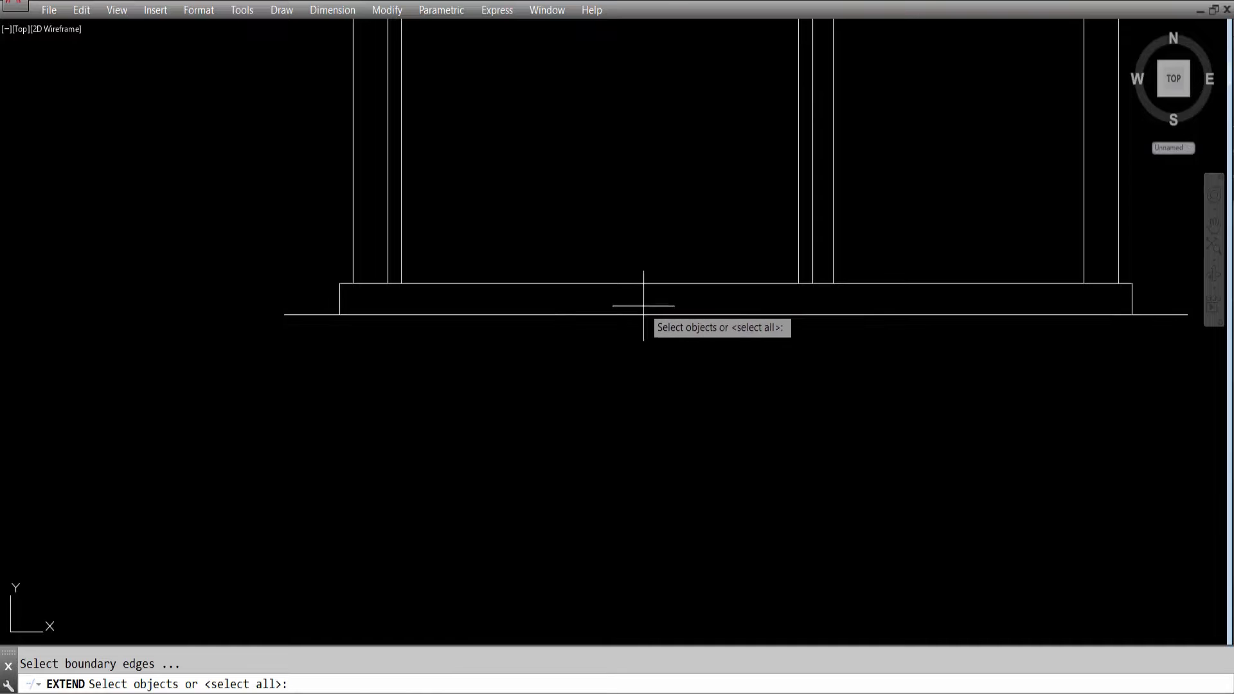
left_click(642, 303)
left_click(619, 341)
key("Return")
left_click(401, 267)
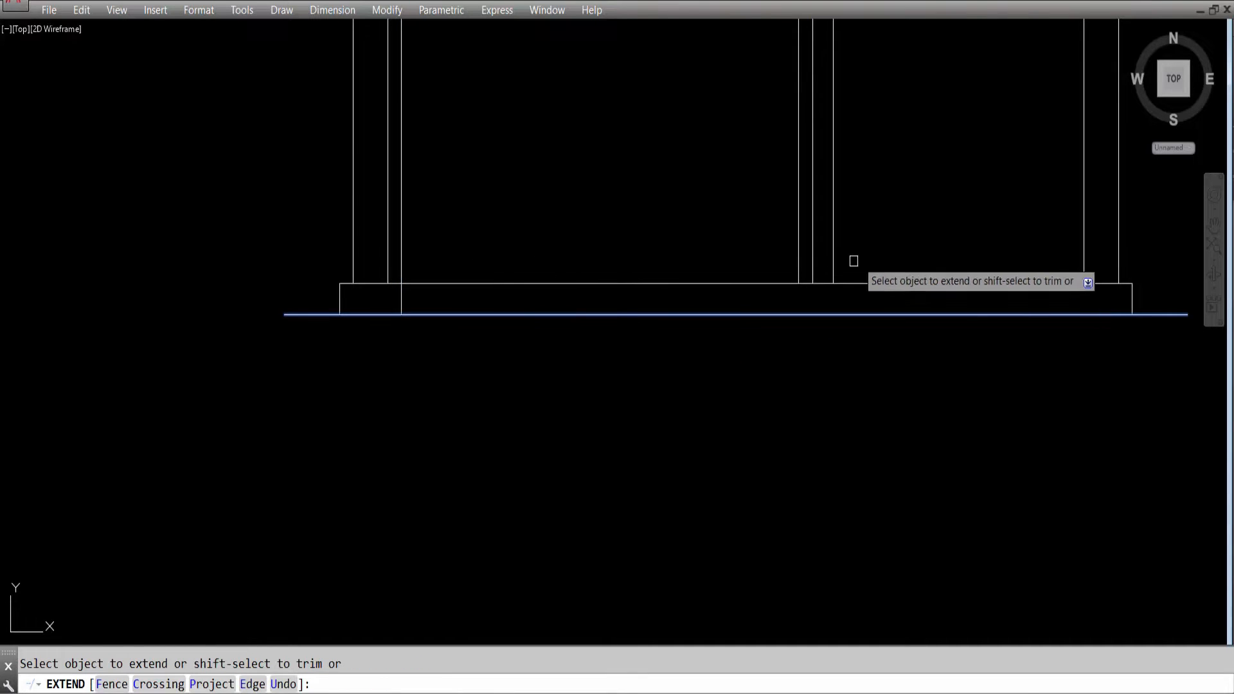
left_click(798, 269)
key("Escape")
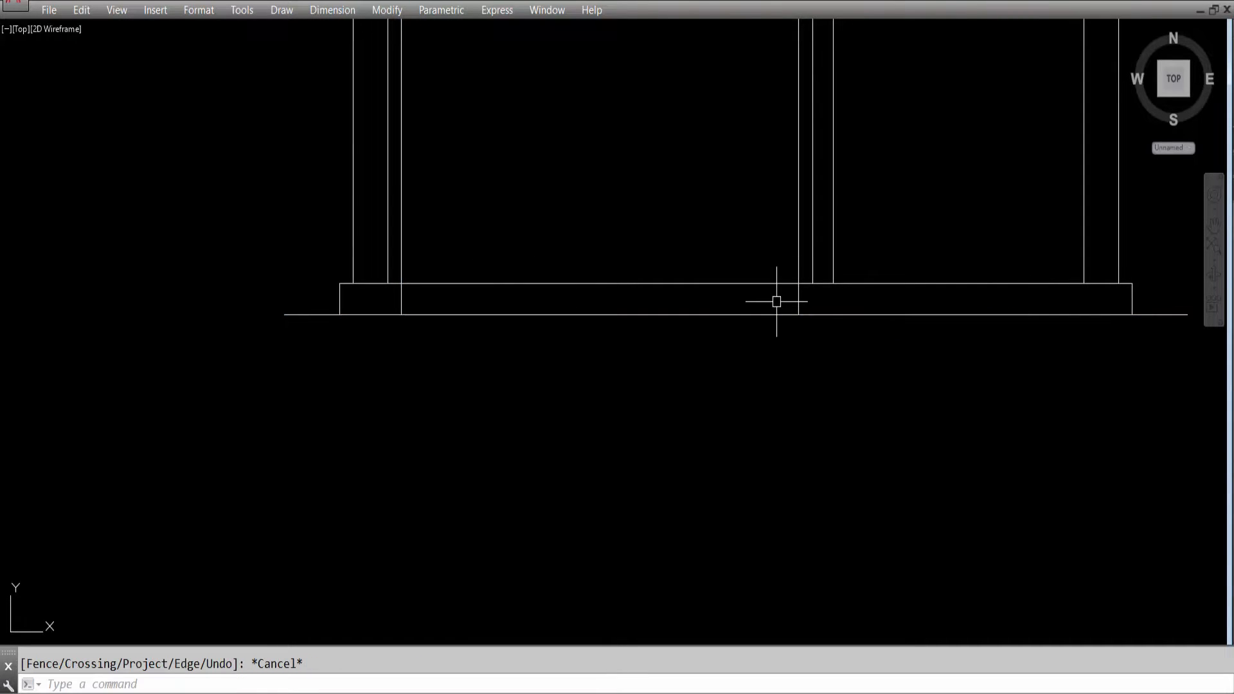
Trim the two offset lines above the plinth's top line, keeping only their parts within the plinth.
type("TR")
key("Return")
left_click(526, 283)
key("Return")
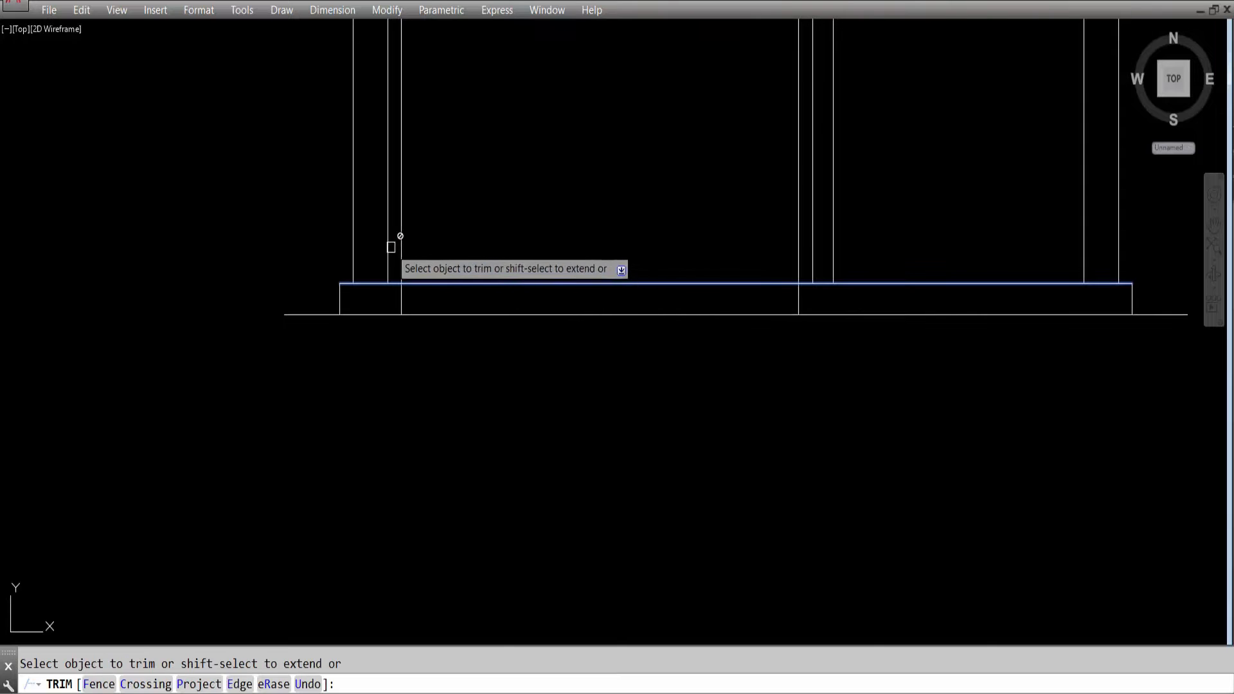
left_click(408, 255)
left_click(400, 258)
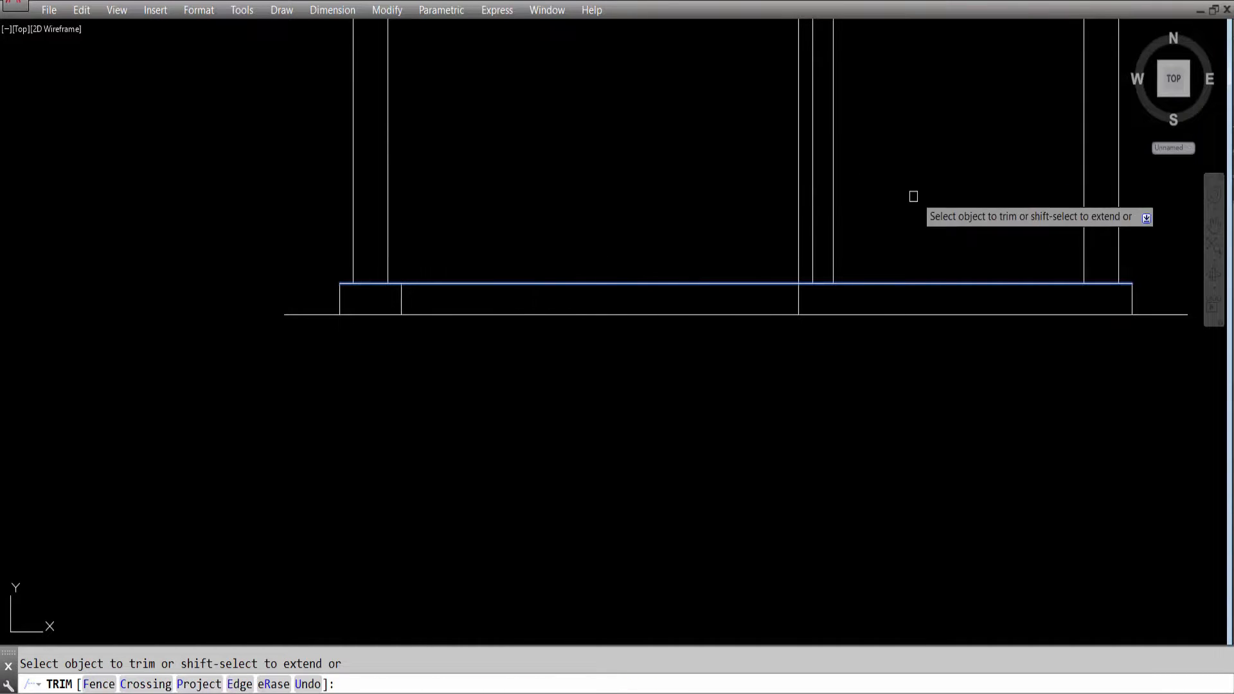
key("Escape")
Examine the staircase and the parking entrance at the front of the ground floor plan.
scroll(603, 300, "down", 3)
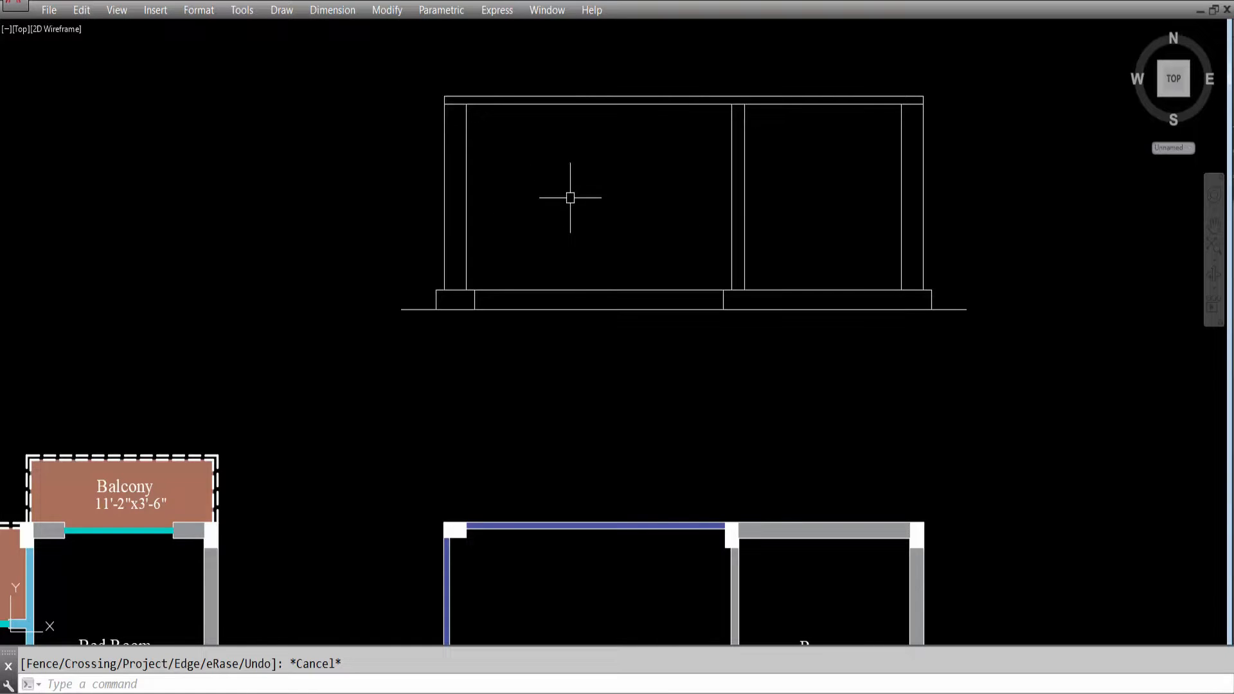
scroll(536, 199, "down", 6)
scroll(570, 435, "up", 2)
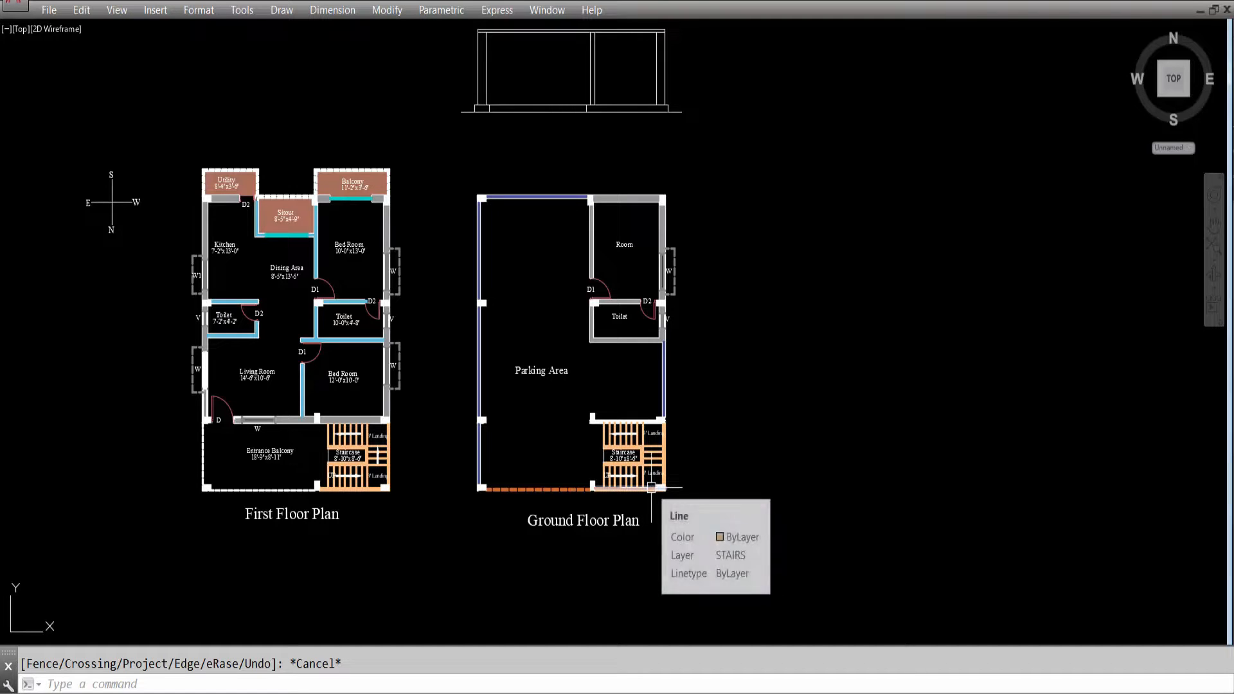
scroll(655, 487, "up", 4)
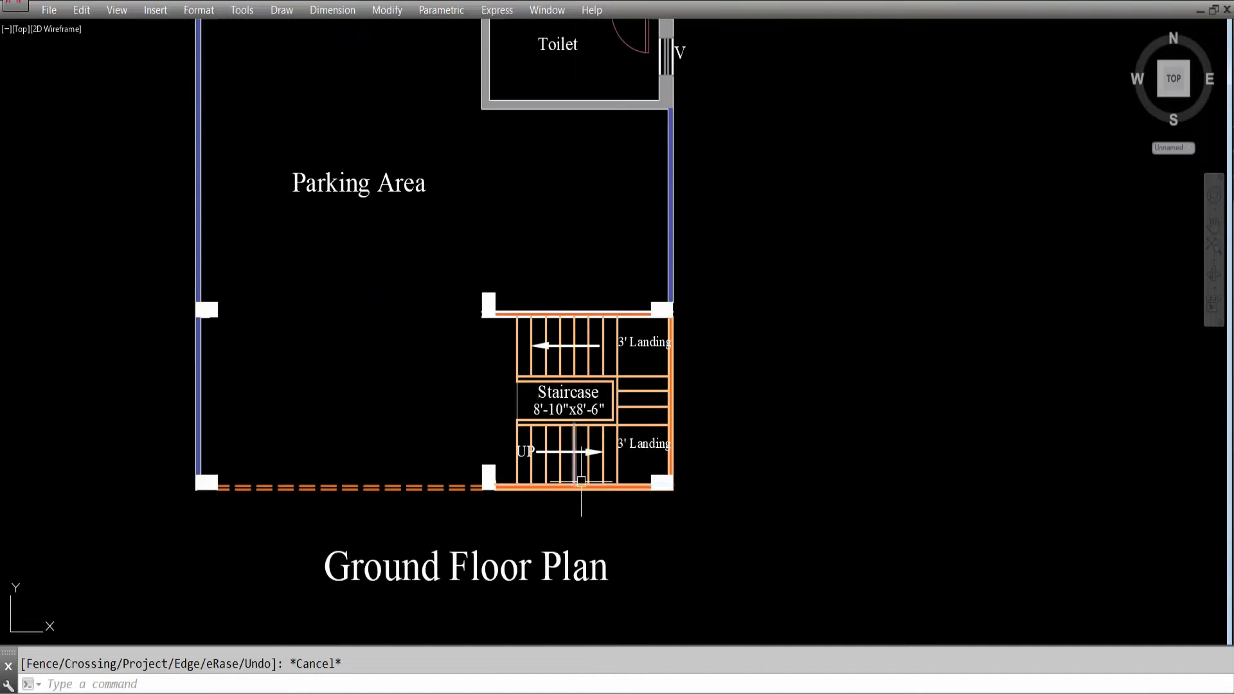
scroll(620, 502, "down", 4)
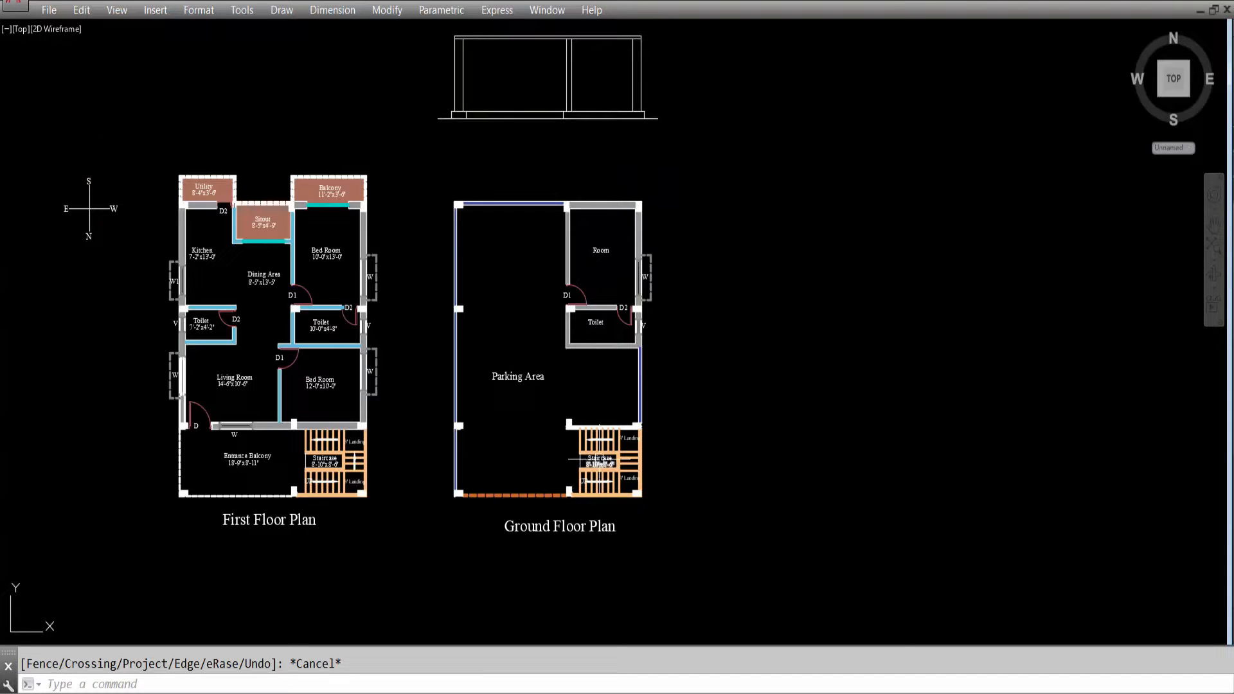
scroll(611, 142, "up", 2)
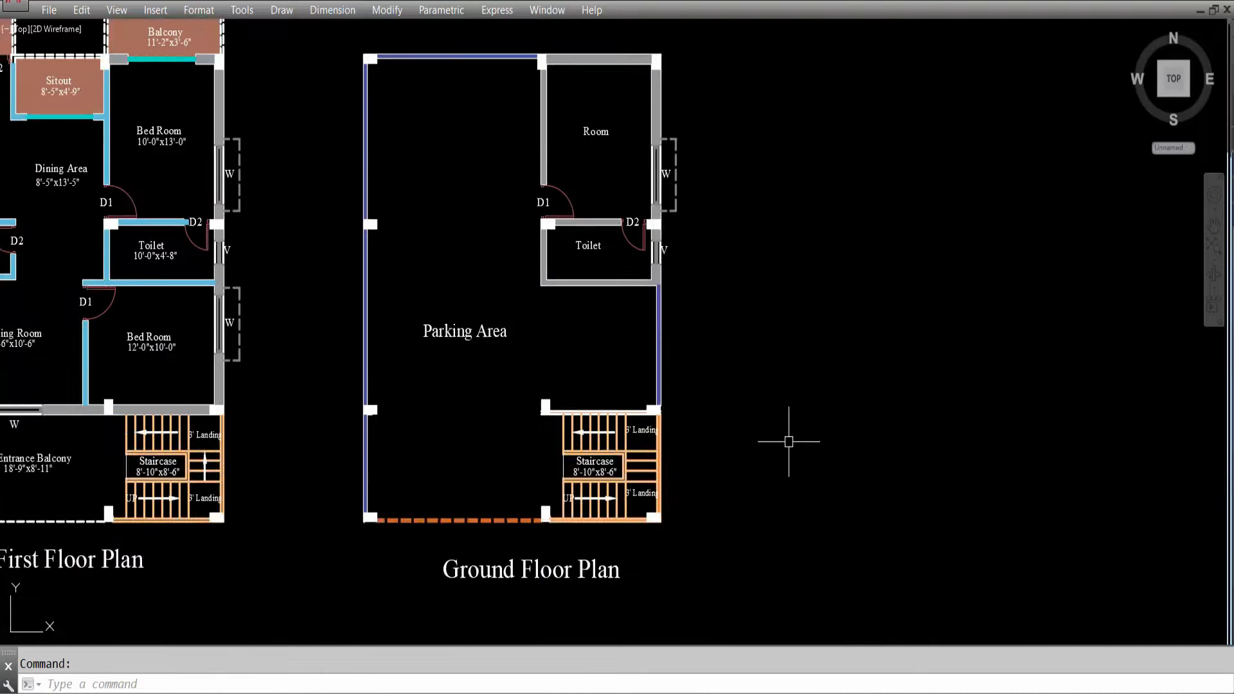
Offset the plinth's top line 7' upward across the columns in the front elevation.
key("ctrl+0")
scroll(473, 424, "down", 6)
scroll(646, 437, "up", 4)
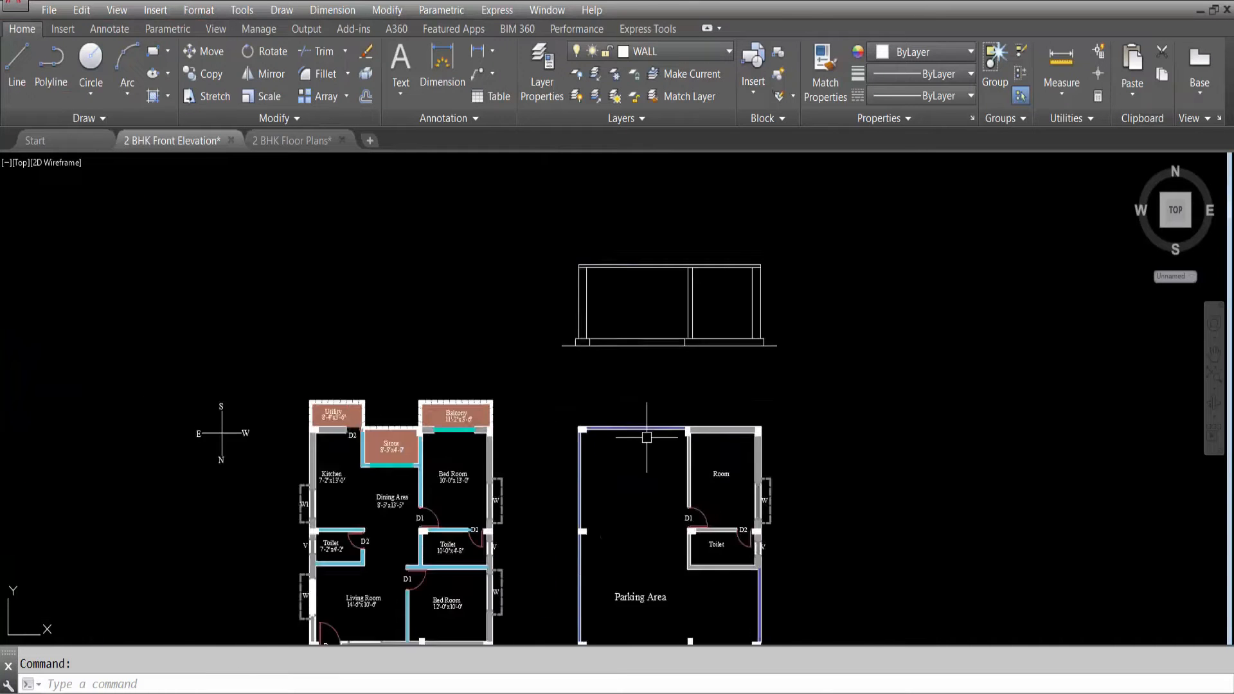
scroll(636, 321, "up", 4)
scroll(565, 469, "down", 3)
scroll(520, 290, "up", 3)
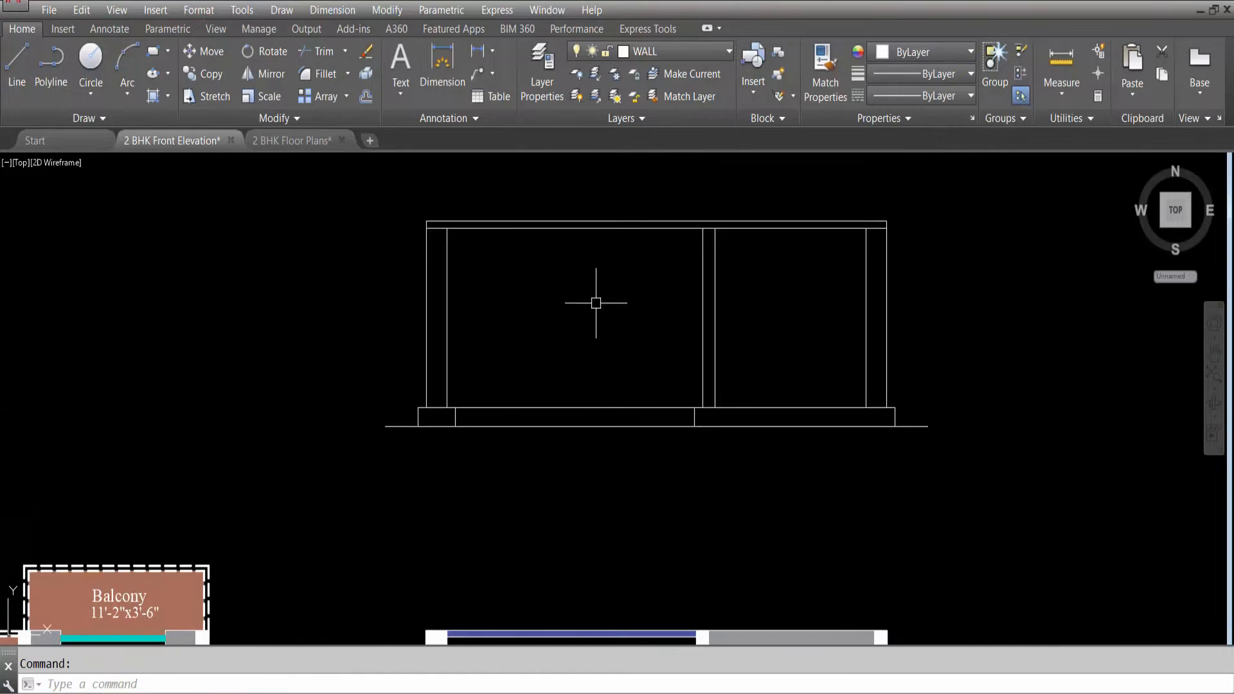
type("o")
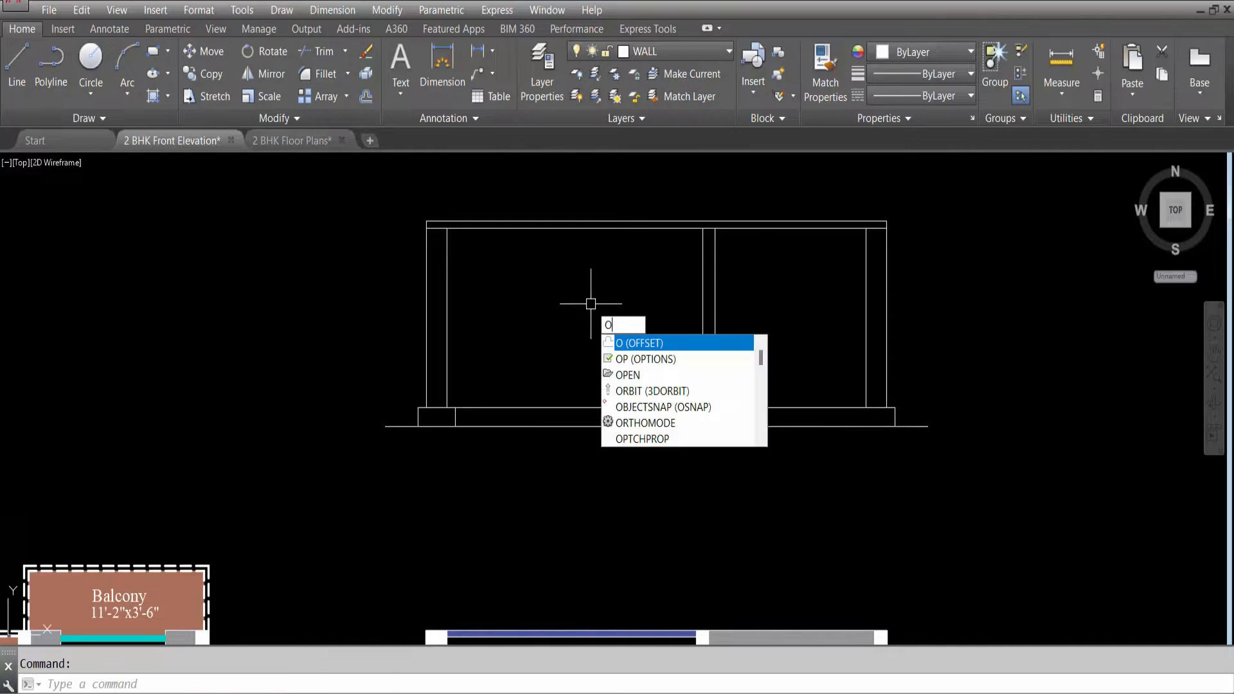
key("Return")
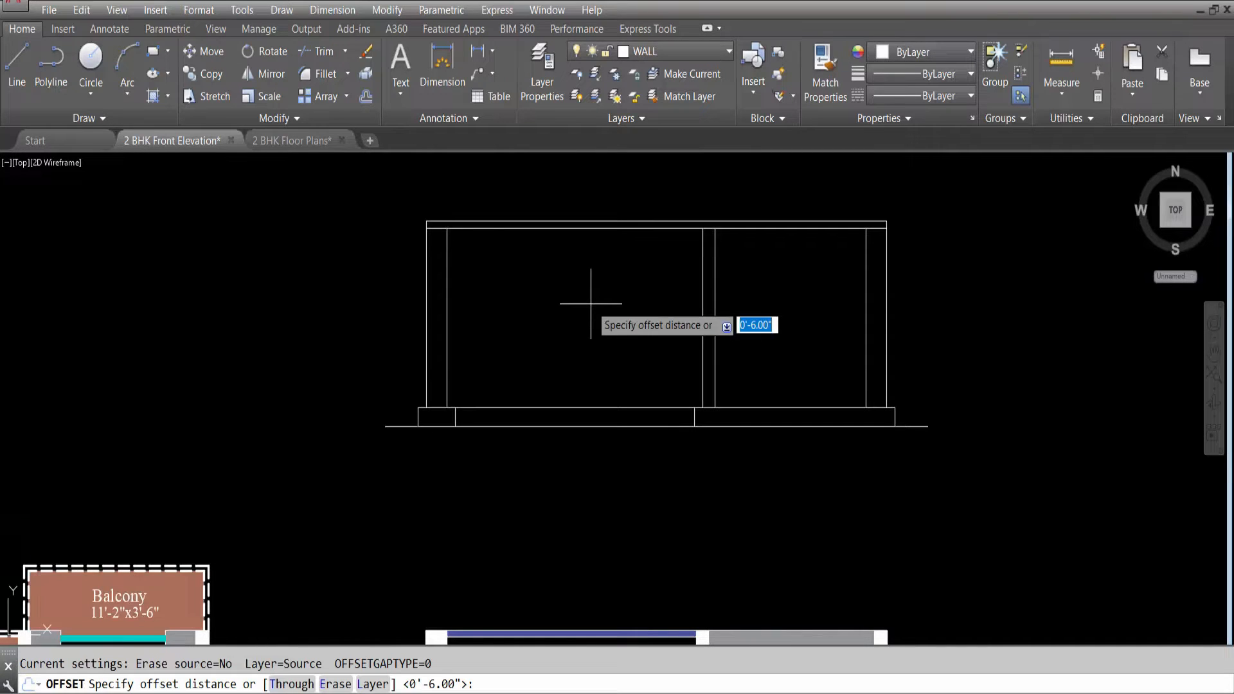
type("7'")
key("Return")
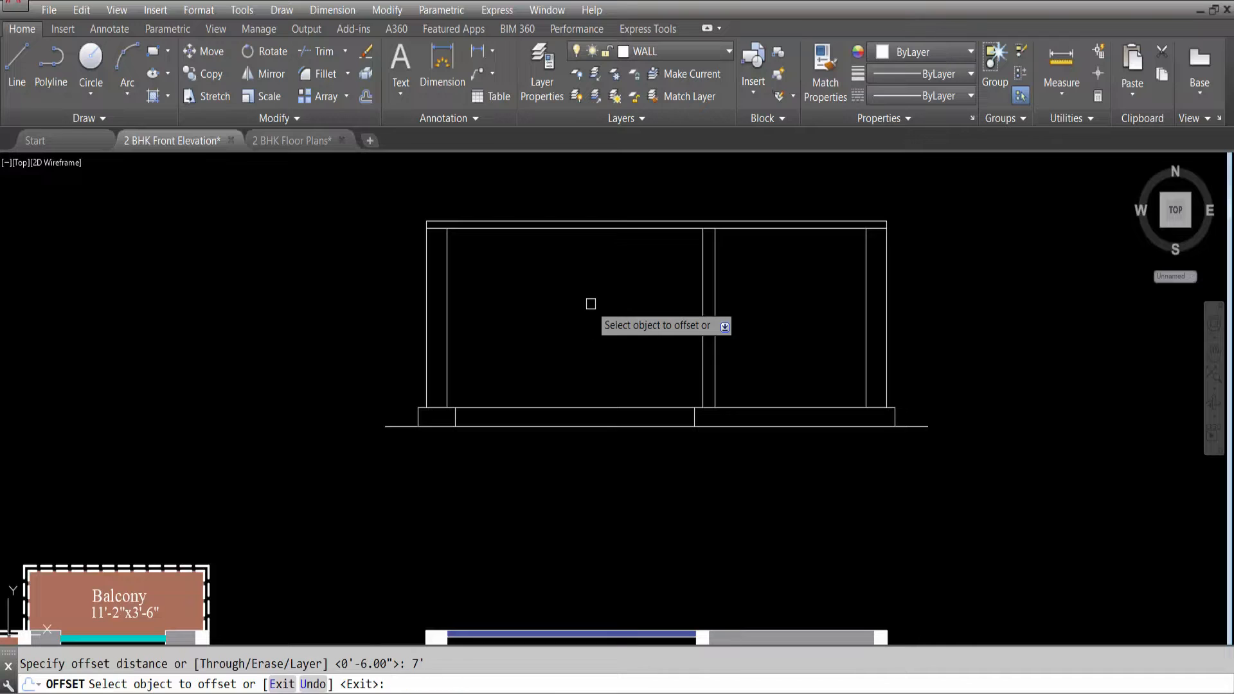
left_click(592, 407)
left_click(570, 267)
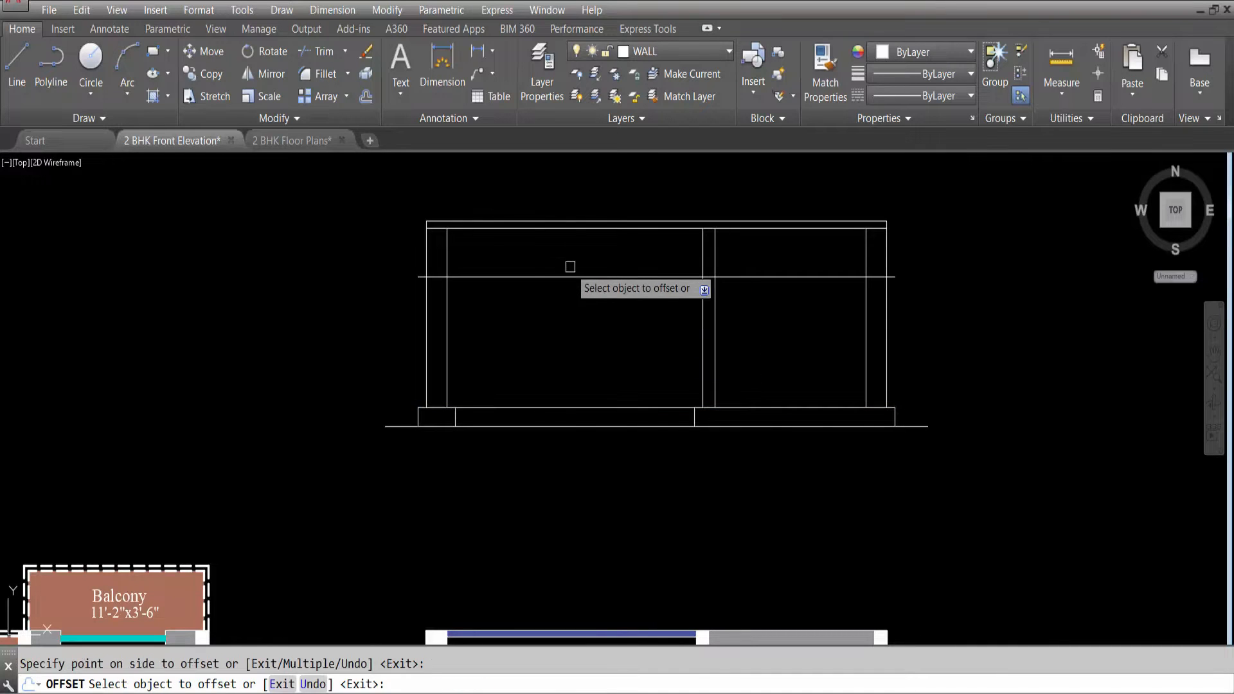
key("Return")
Offset the new horizontal line across the columns 3" upward to give the window shade its thickness.
key("Return")
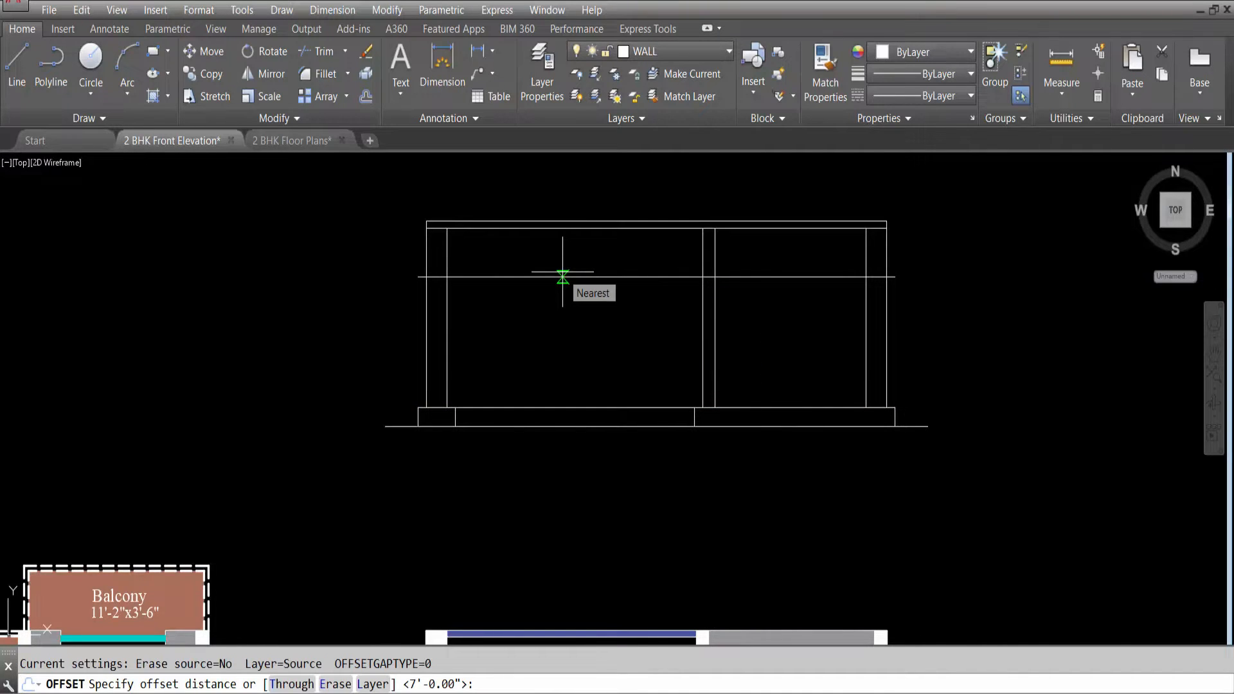
type("3")
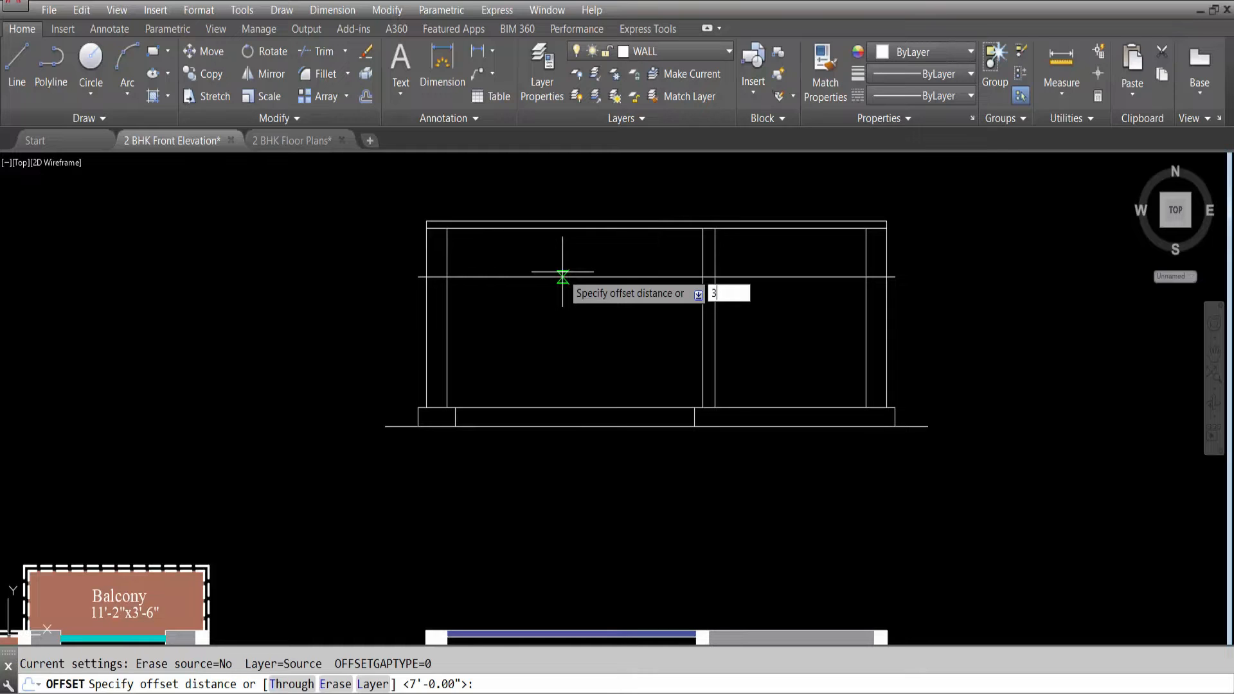
key("Return")
left_click(558, 276)
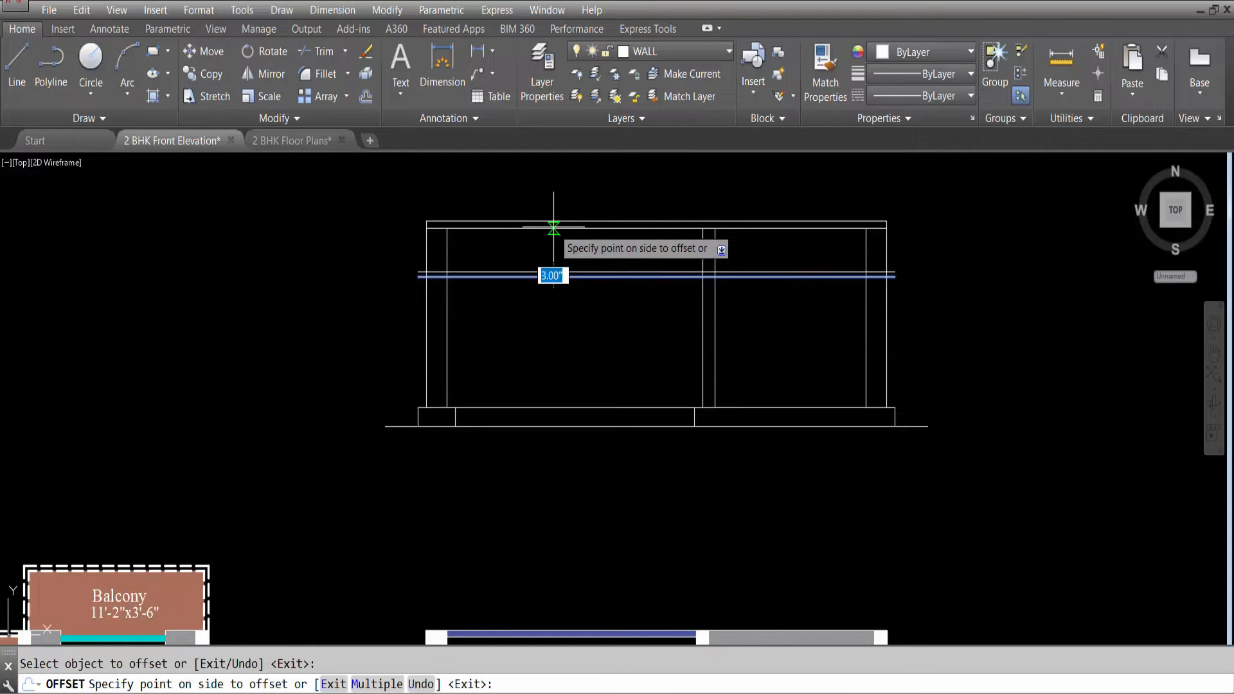
left_click(544, 171)
scroll(450, 247, "down", 3)
scroll(480, 321, "down", 3)
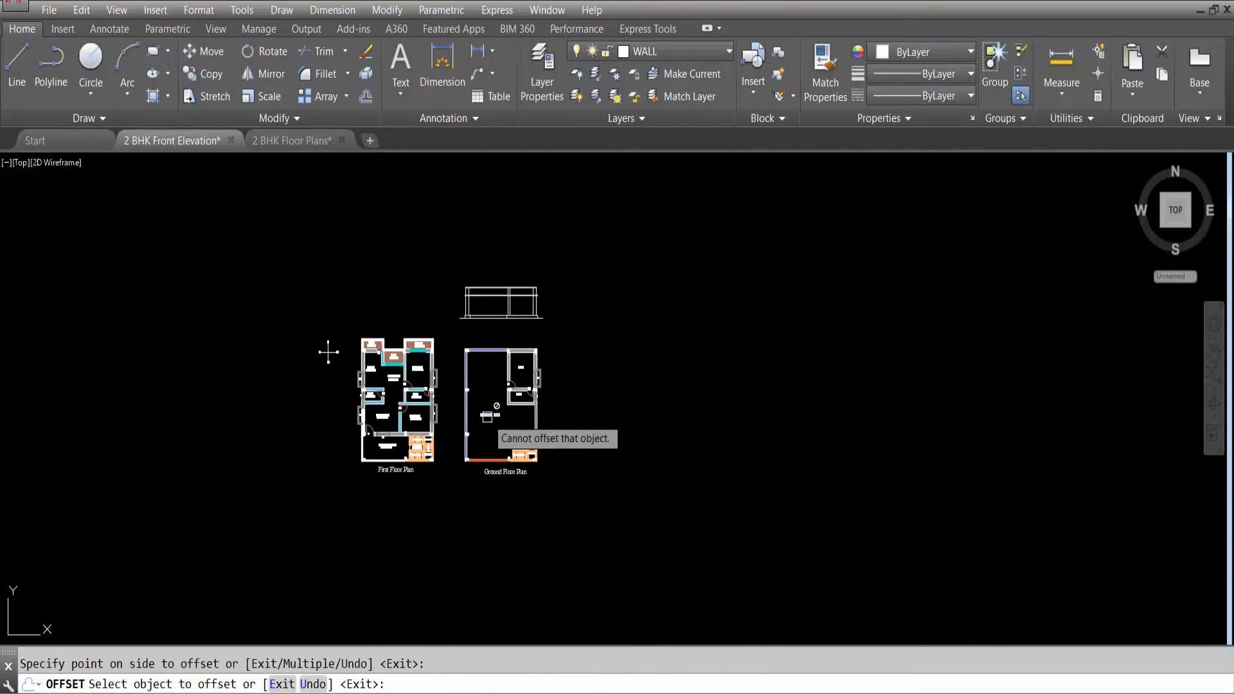
key("Escape")
Draw a vertical construction line through the outer corner of the dashed shade outline beside the Room's window in the ground floor plan.
scroll(415, 386, "up", 4)
scroll(415, 386, "down", 2)
scroll(562, 333, "up", 2)
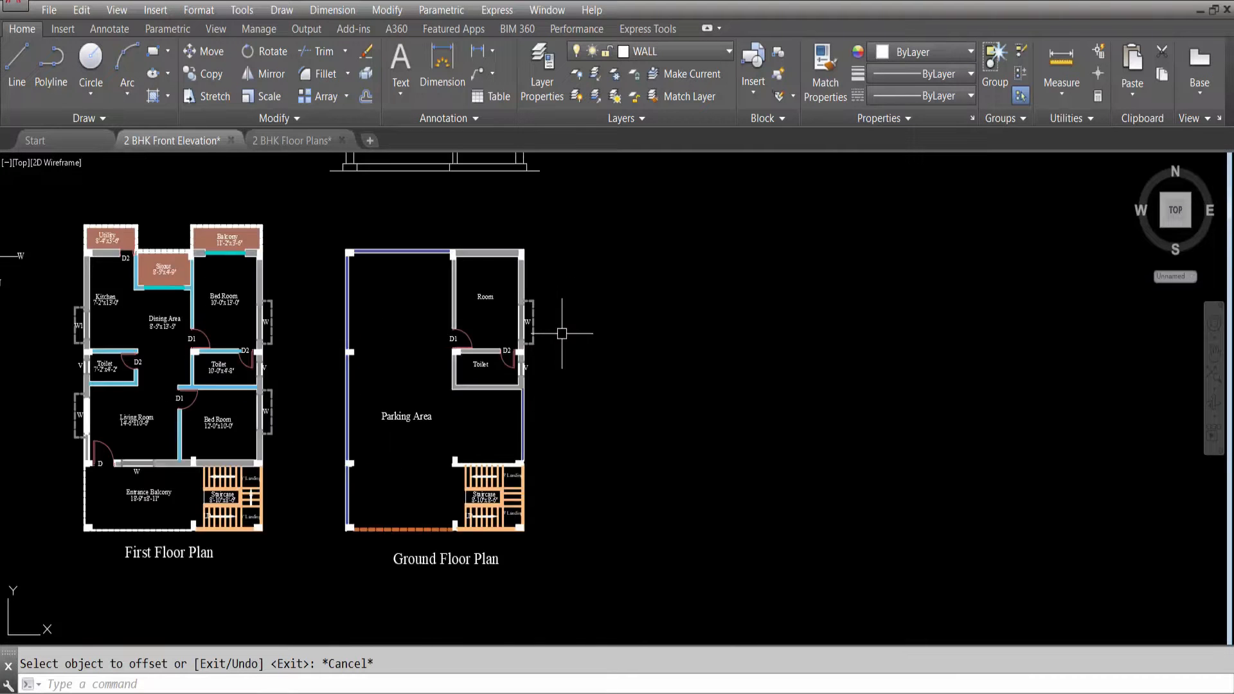
scroll(562, 333, "up", 2)
scroll(555, 390, "down", 2)
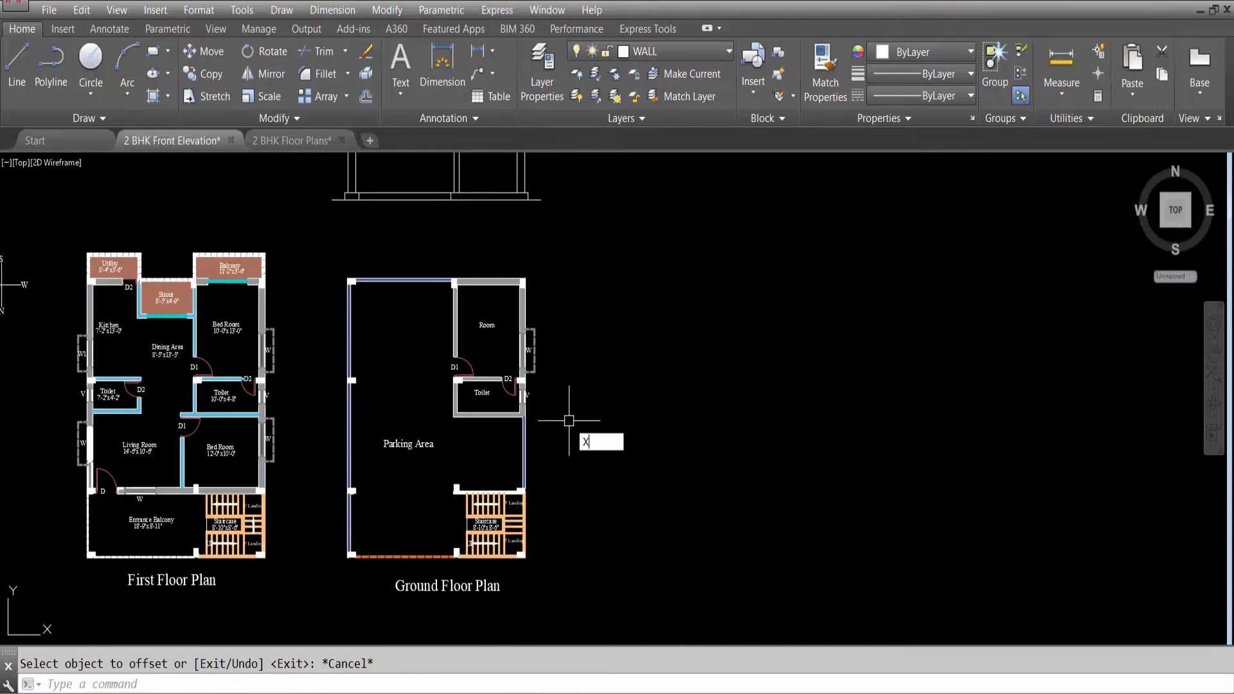
type("L")
key("Return")
type("V")
key("Return")
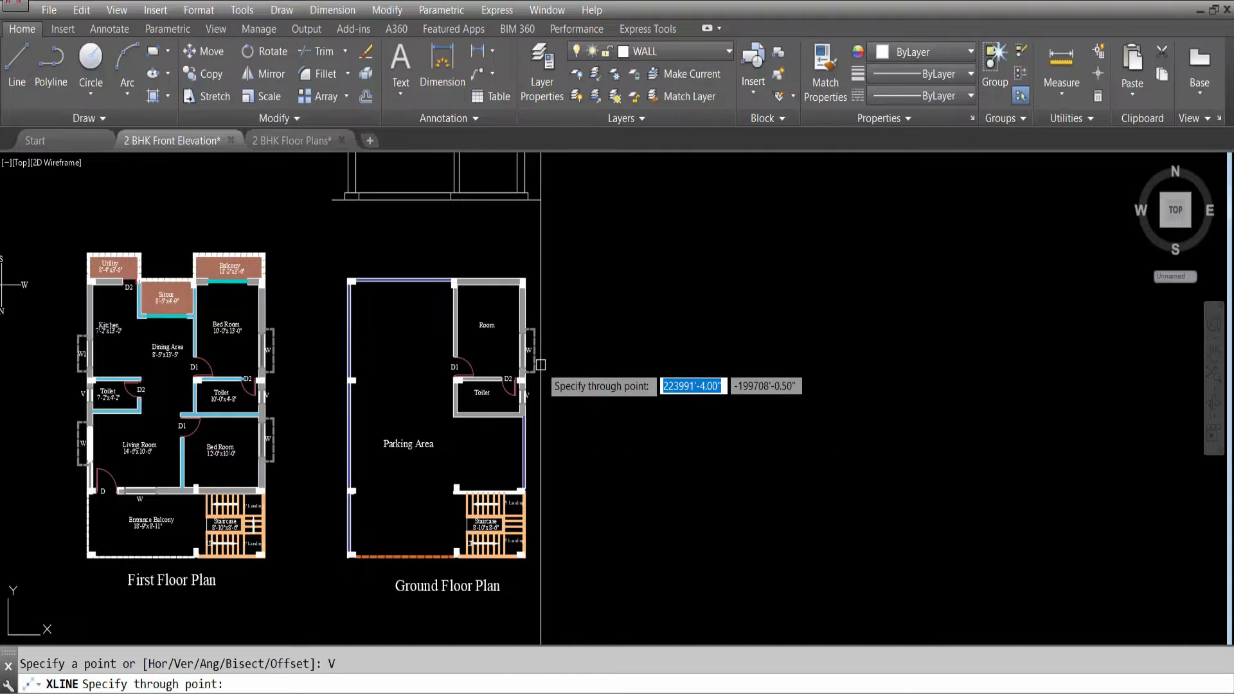
scroll(540, 365, "up", 5)
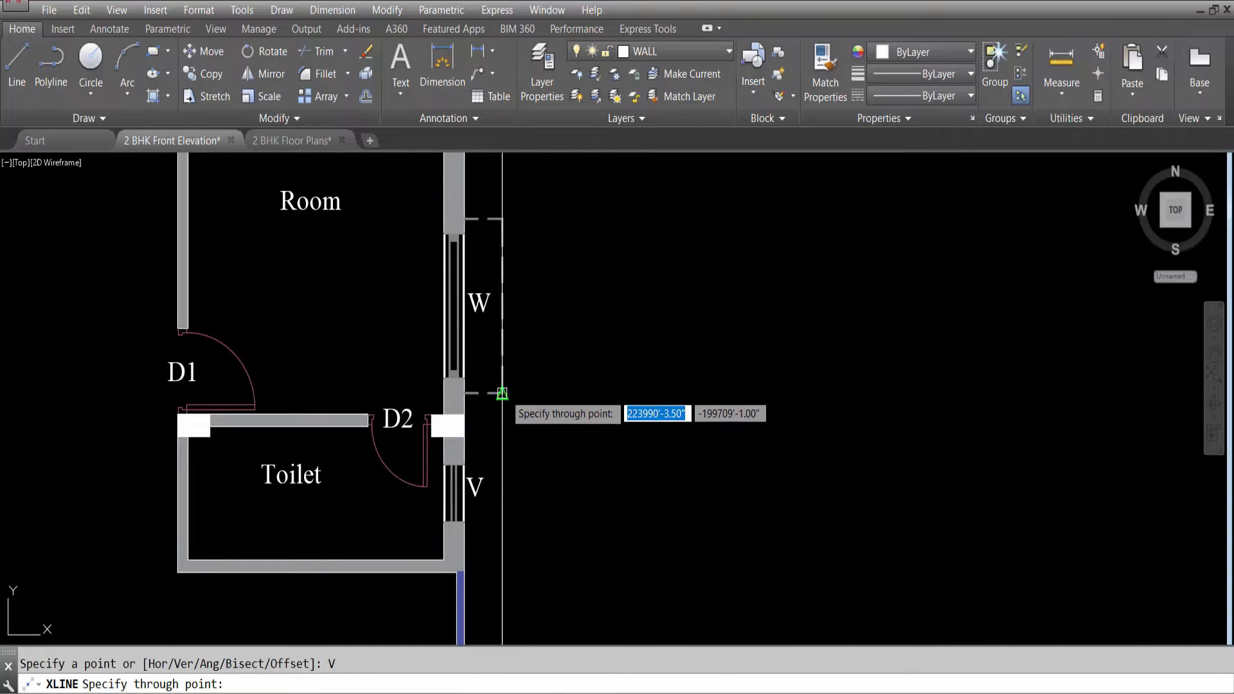
scroll(570, 448, "down", 5)
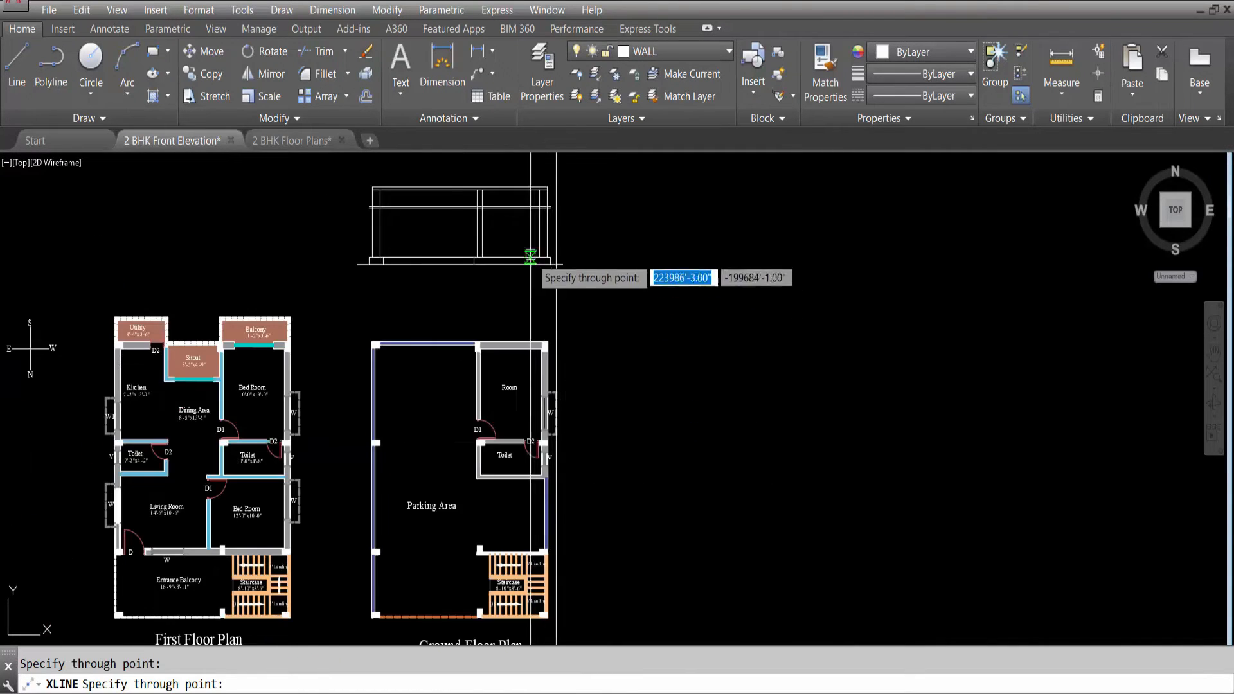
scroll(530, 256, "up", 2)
key("Escape")
Extend the two horizontal shade lines to the vertical construction line beyond the elevation's right column.
type("E")
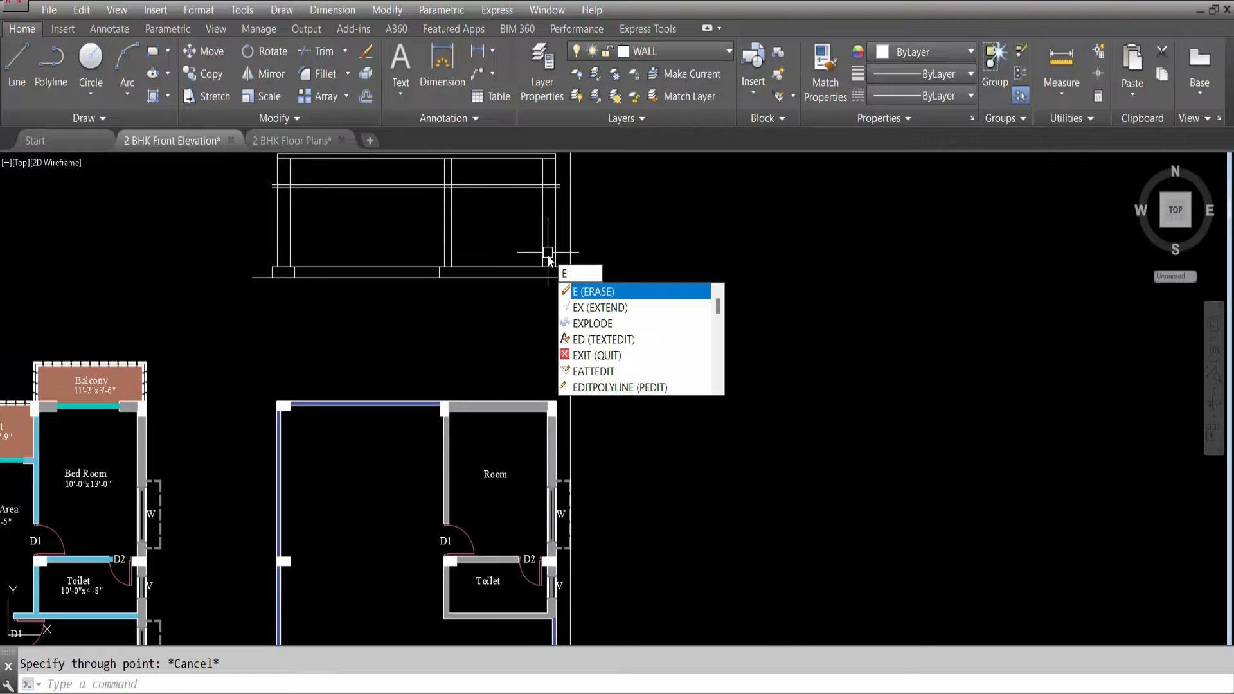
type("X")
key("Return")
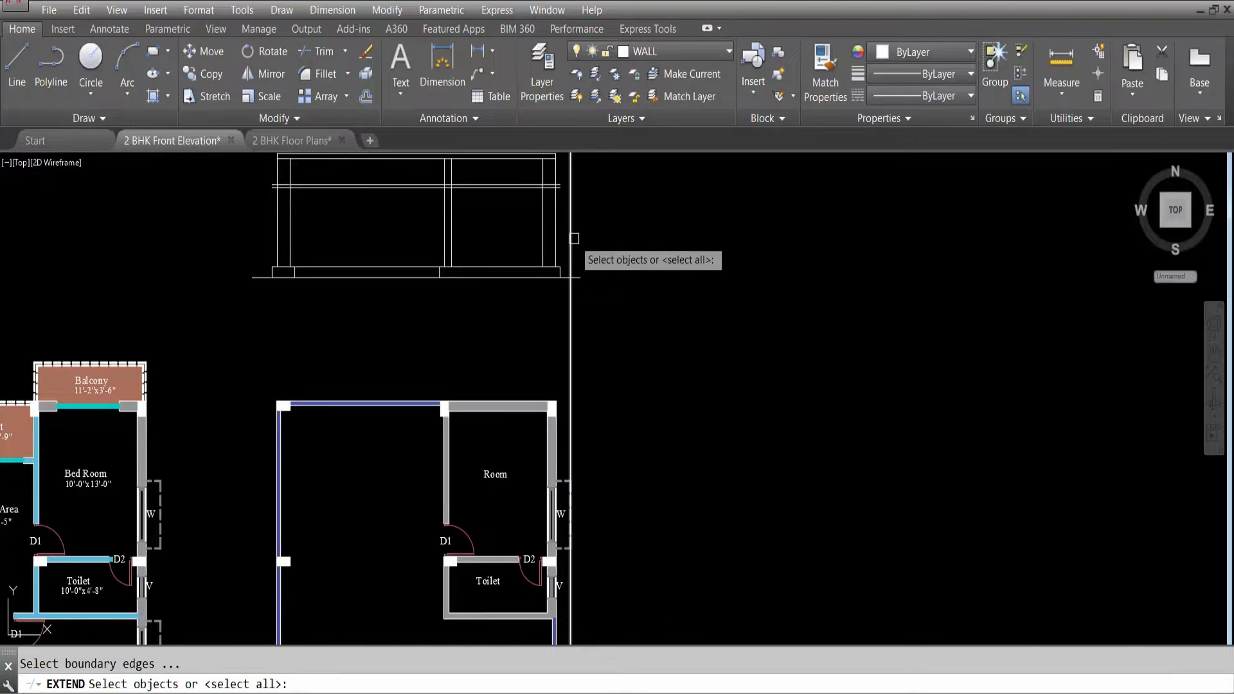
key("Return")
left_click(523, 171)
left_click(516, 207)
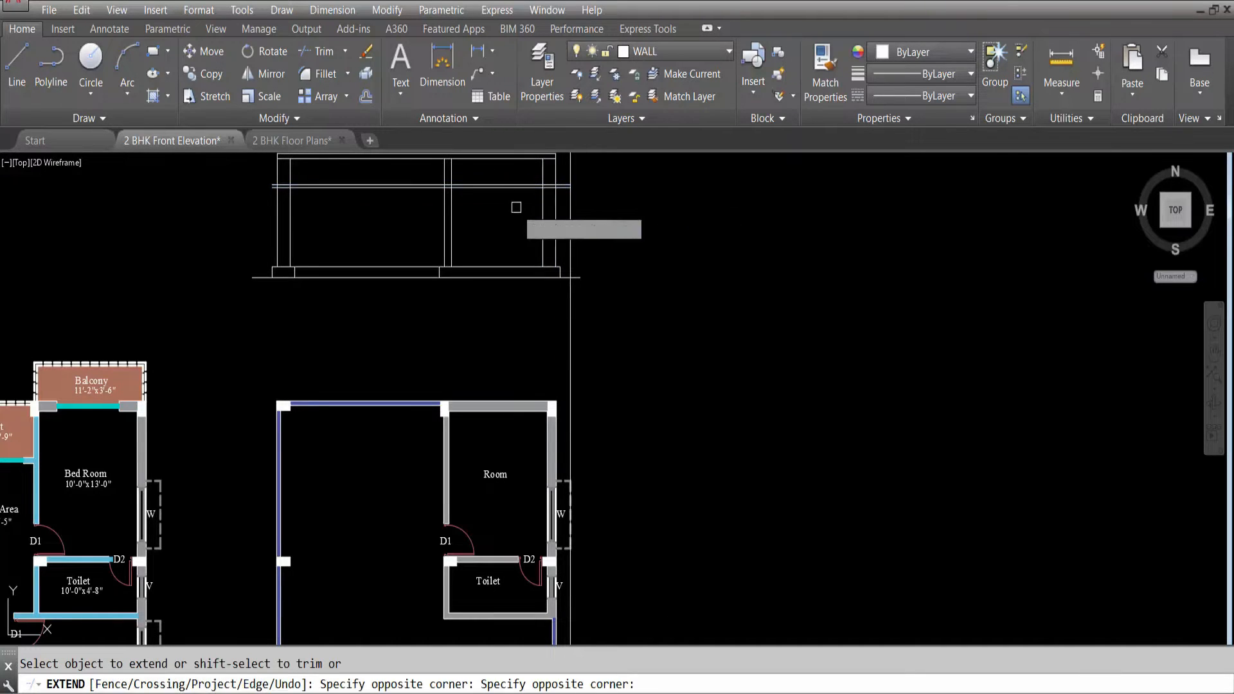
key("Escape")
Trim the vertical construction line above and below the two shade lines, keeping only the short end between them.
type("TR")
key("Return")
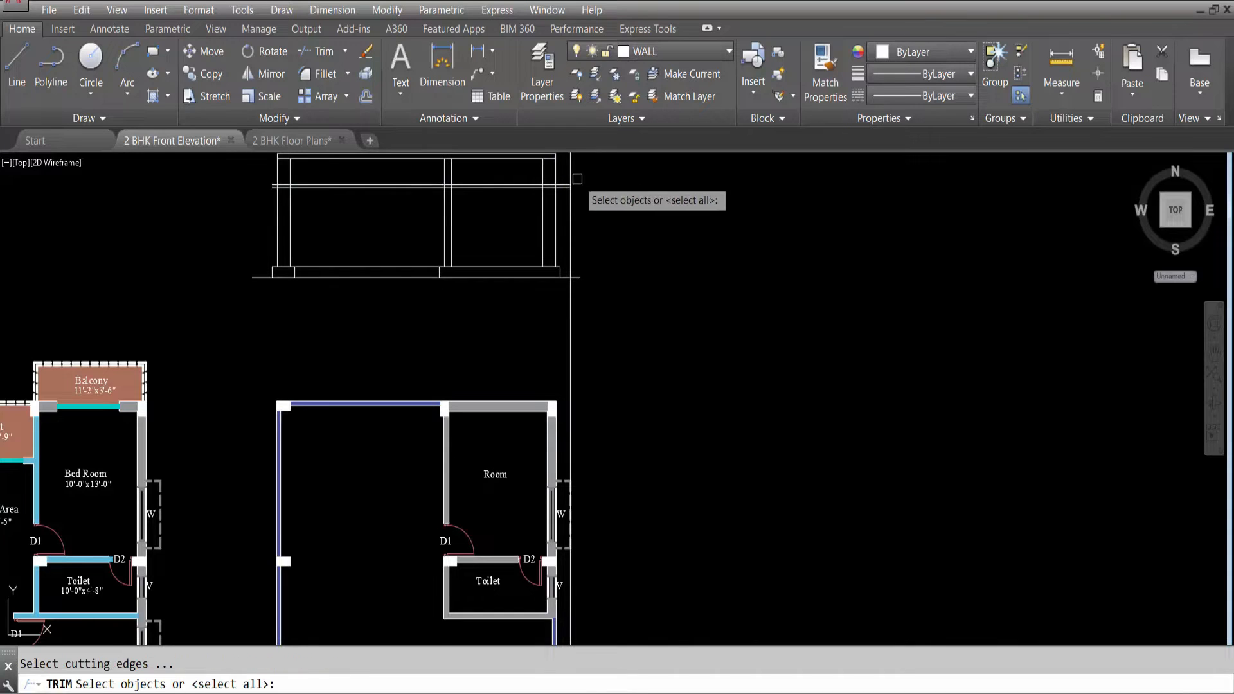
scroll(565, 179, "up", 4)
left_click(565, 179)
left_click(553, 198)
key("Return")
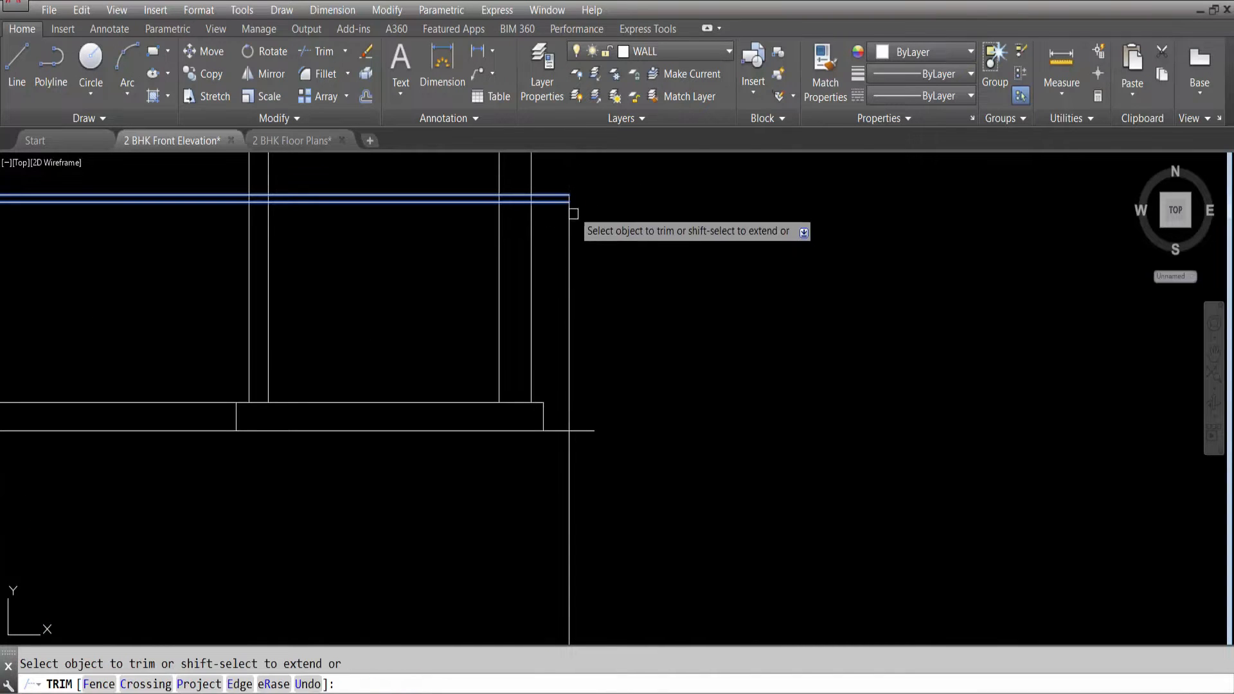
key("Escape")
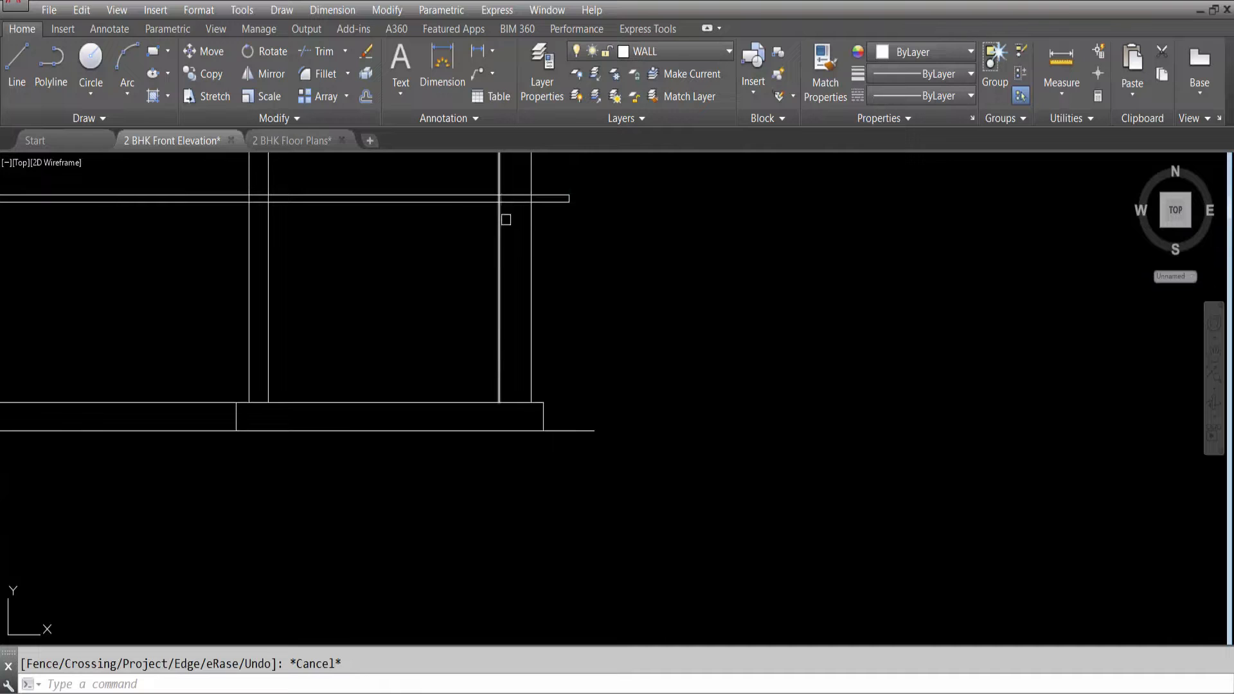
Trim the two shade lines at the right column's outer line, keeping only the part projecting outside the building.
key("Return")
left_click(530, 169)
key("Return")
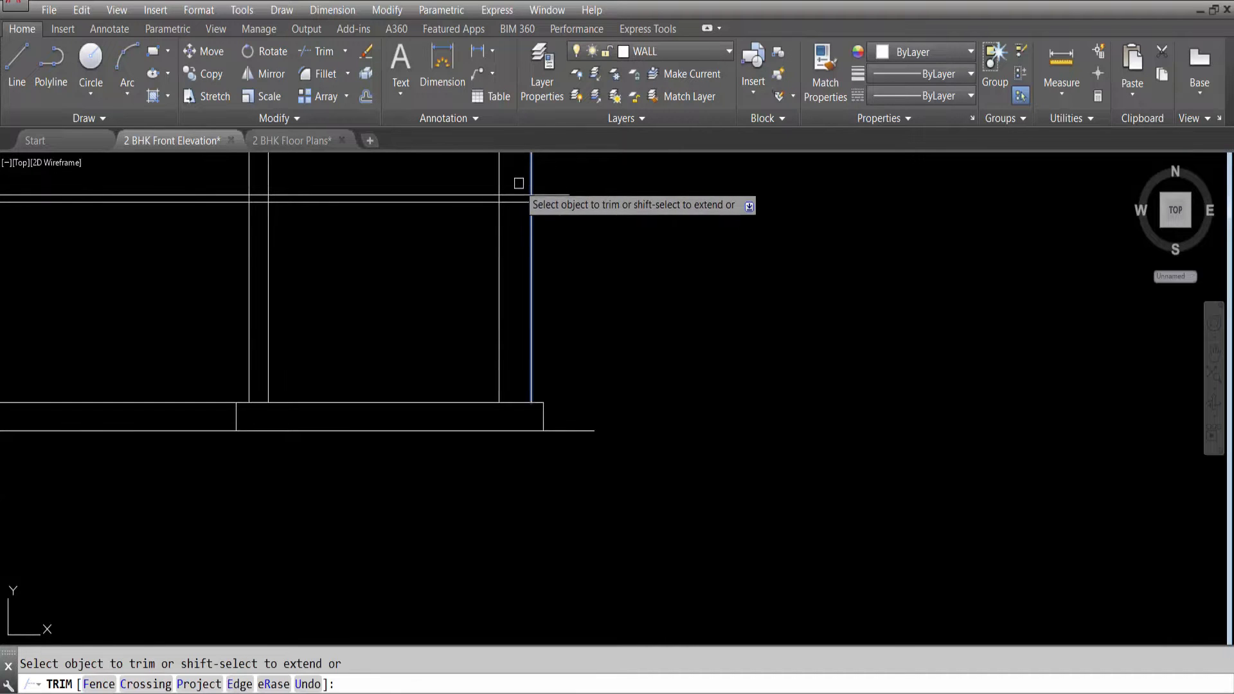
scroll(617, 270, "down", 4)
scroll(514, 257, "down", 5)
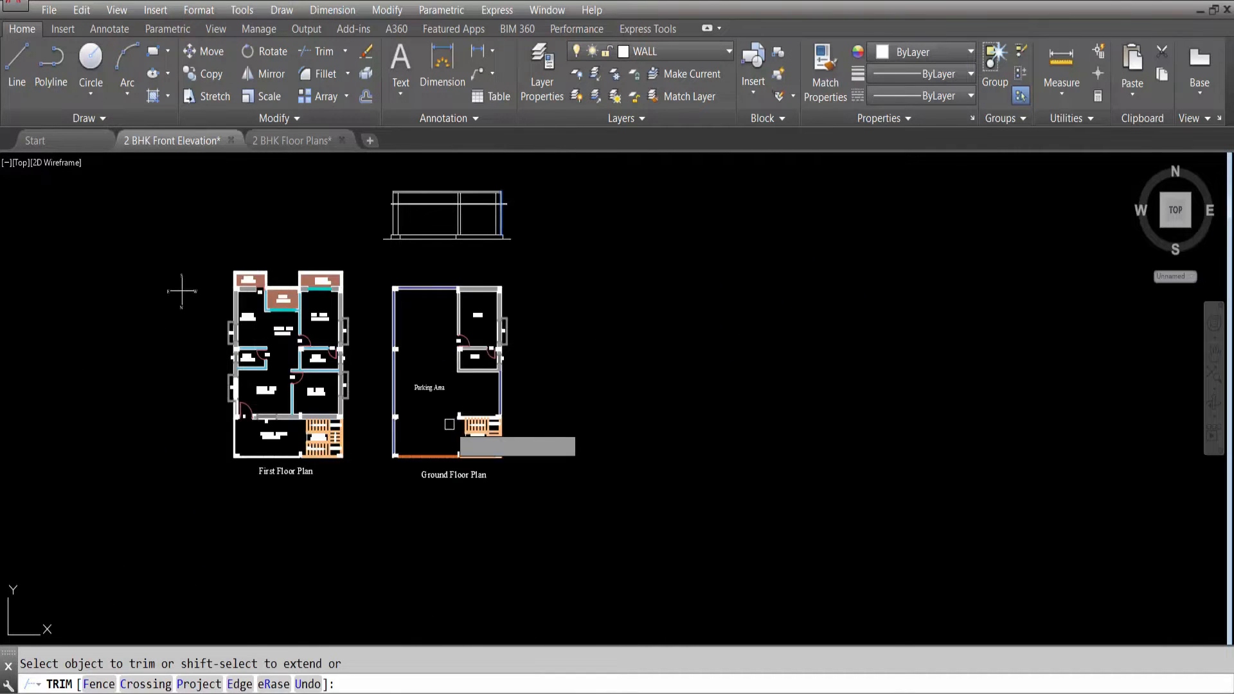
scroll(450, 421, "up", 7)
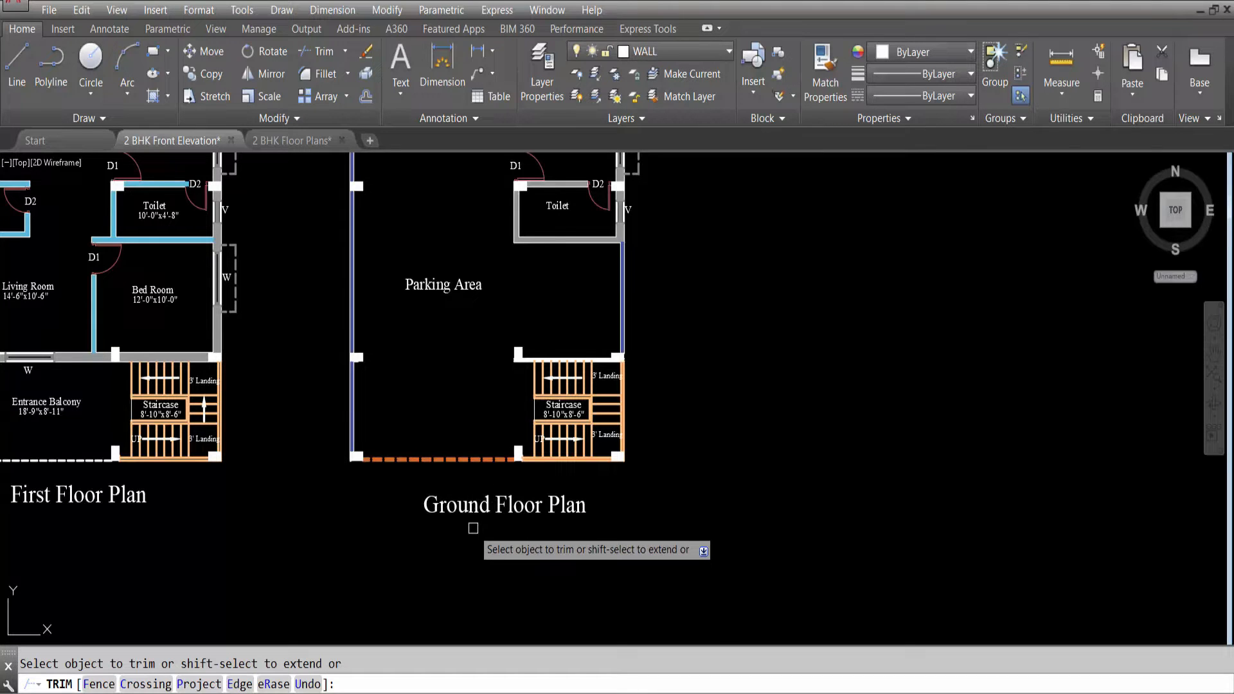
scroll(431, 537, "down", 5)
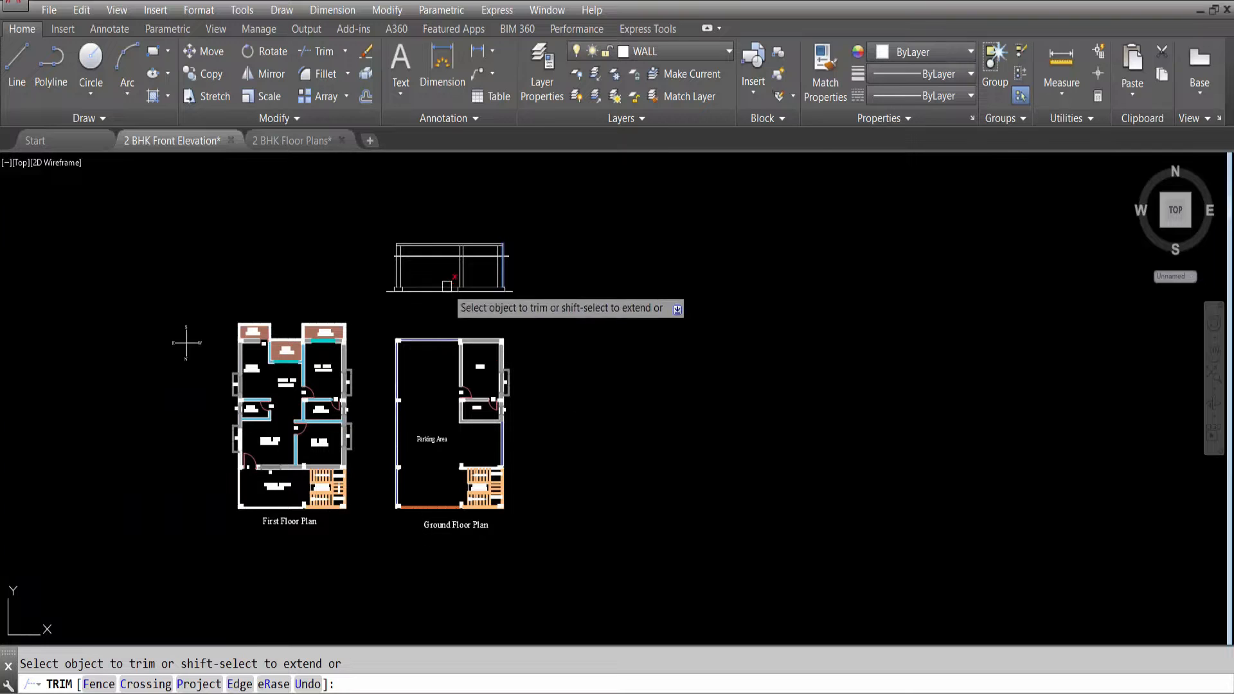
scroll(432, 271, "up", 4)
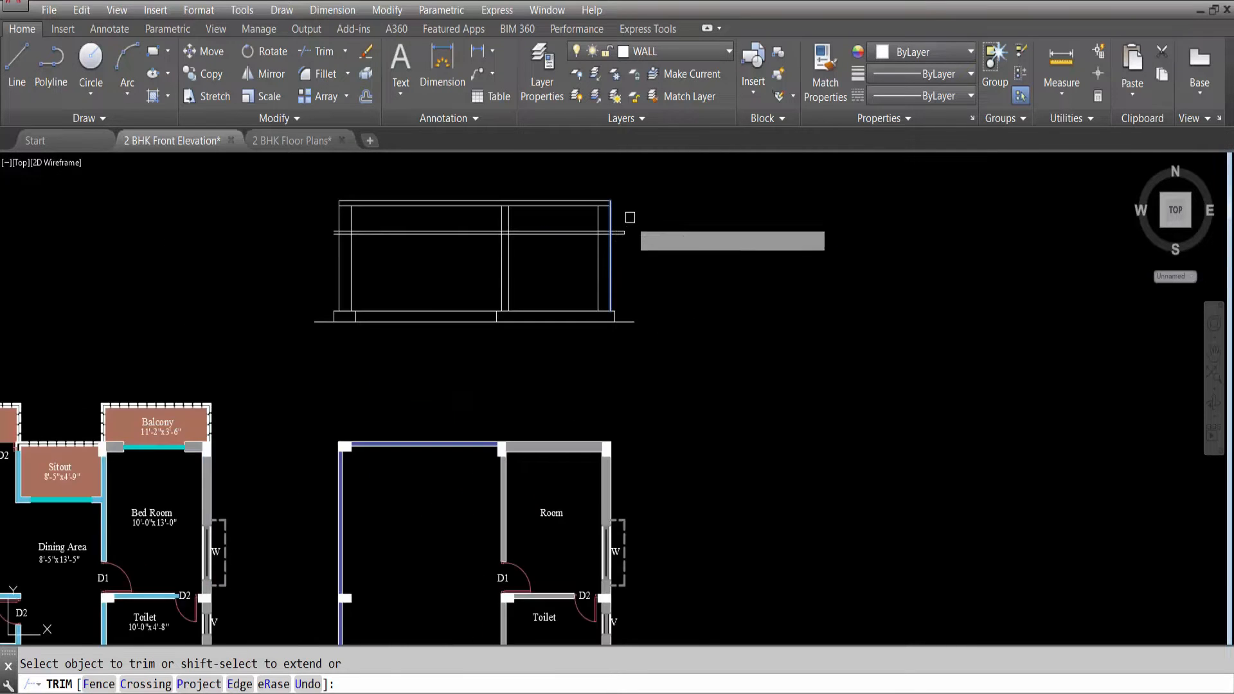
scroll(609, 218, "up", 6)
left_click(600, 253)
left_click(598, 299)
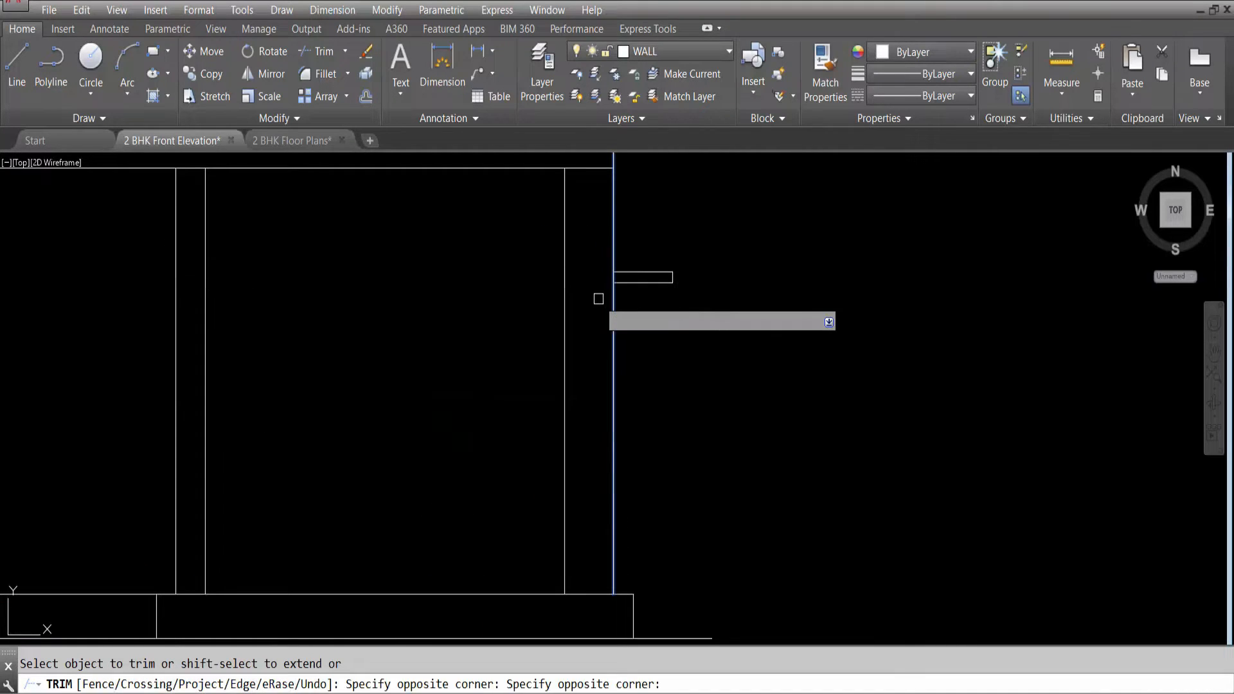
scroll(598, 299, "down", 5)
key("Escape")
Examine the staircase flights and landings in the ground floor plan against the front elevation.
scroll(433, 266, "down", 2)
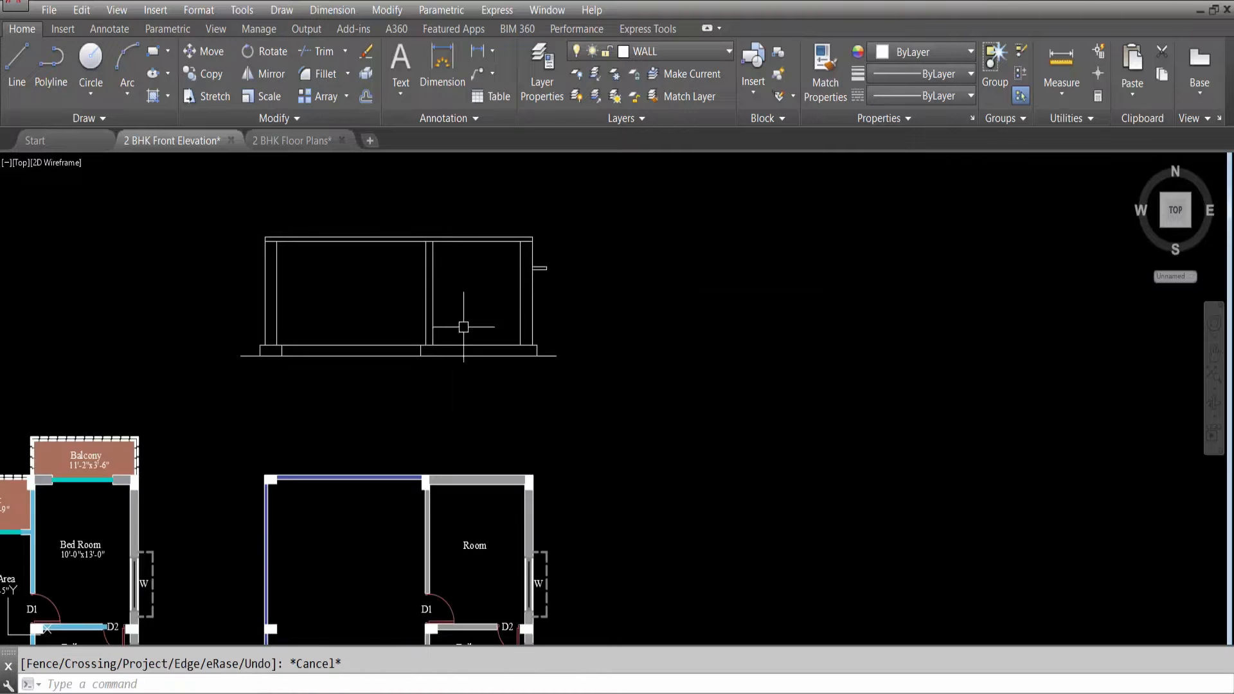
scroll(464, 327, "down", 2)
scroll(478, 443, "down", 1)
scroll(427, 525, "up", 3)
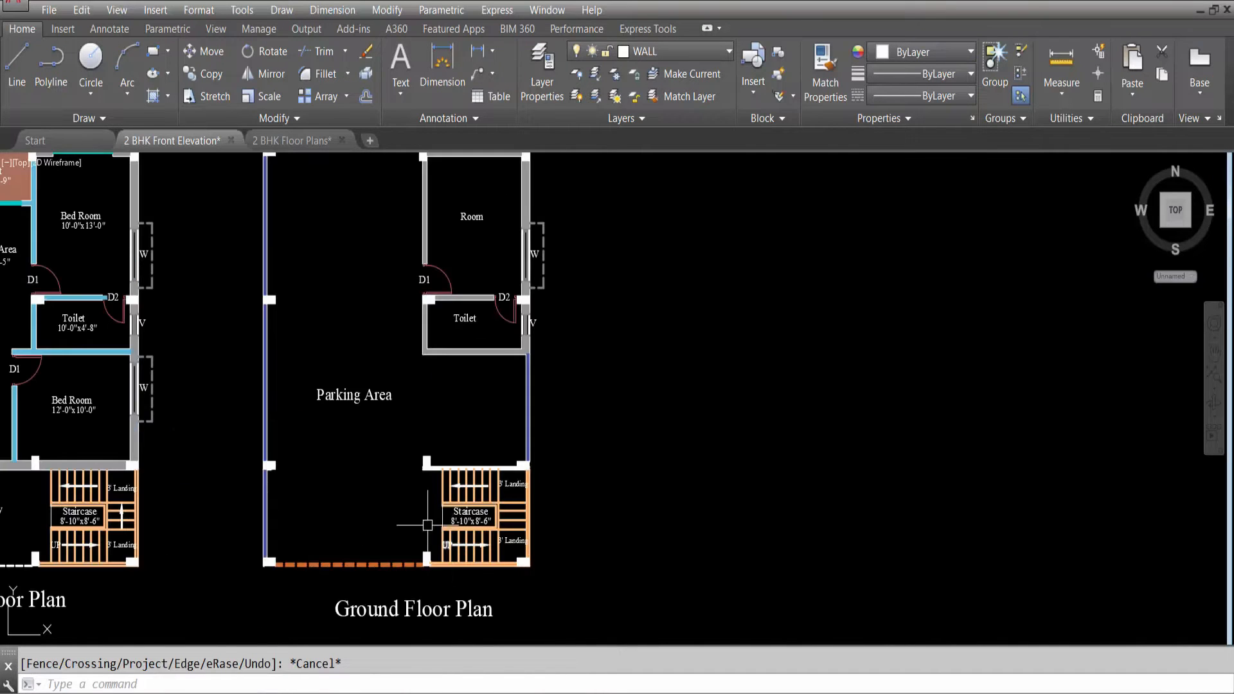
scroll(482, 573, "up", 4)
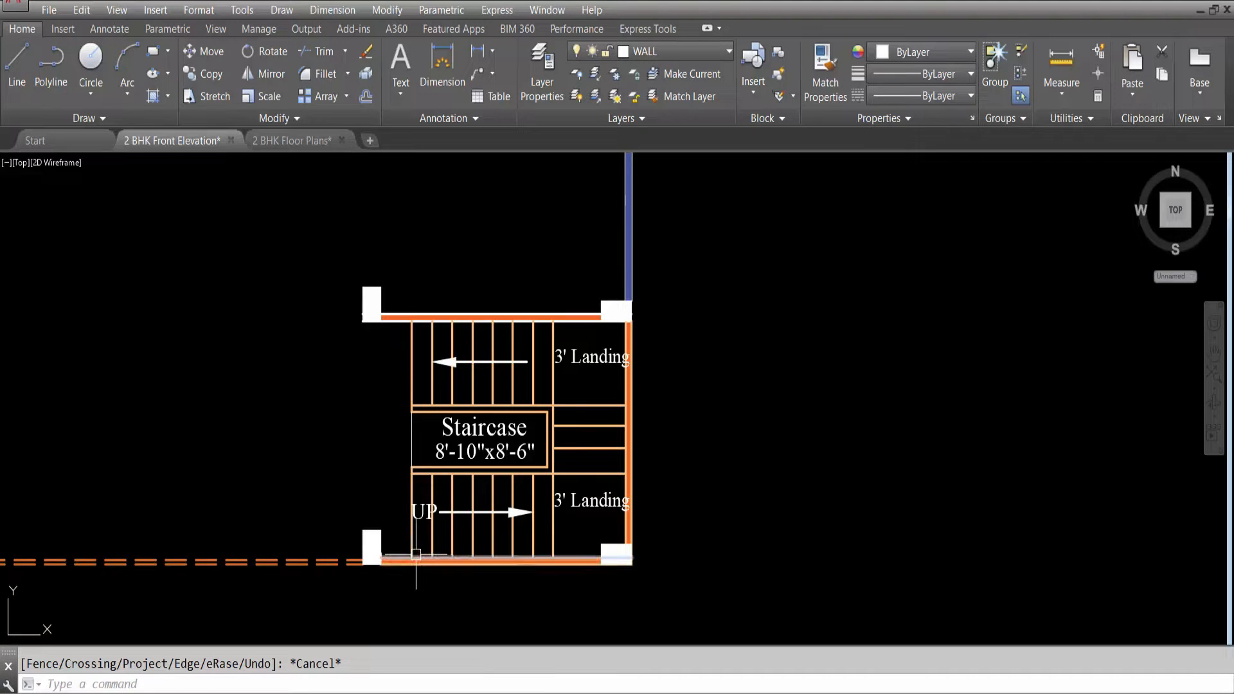
key("Escape")
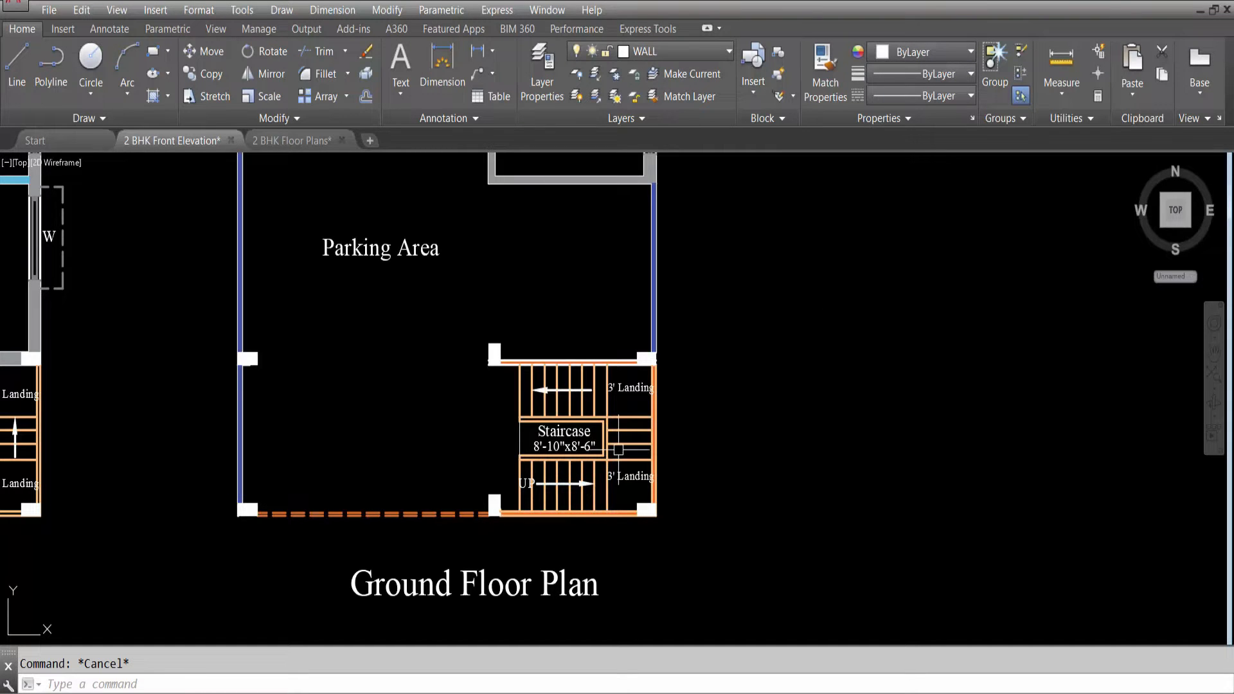
scroll(655, 489, "down", 5)
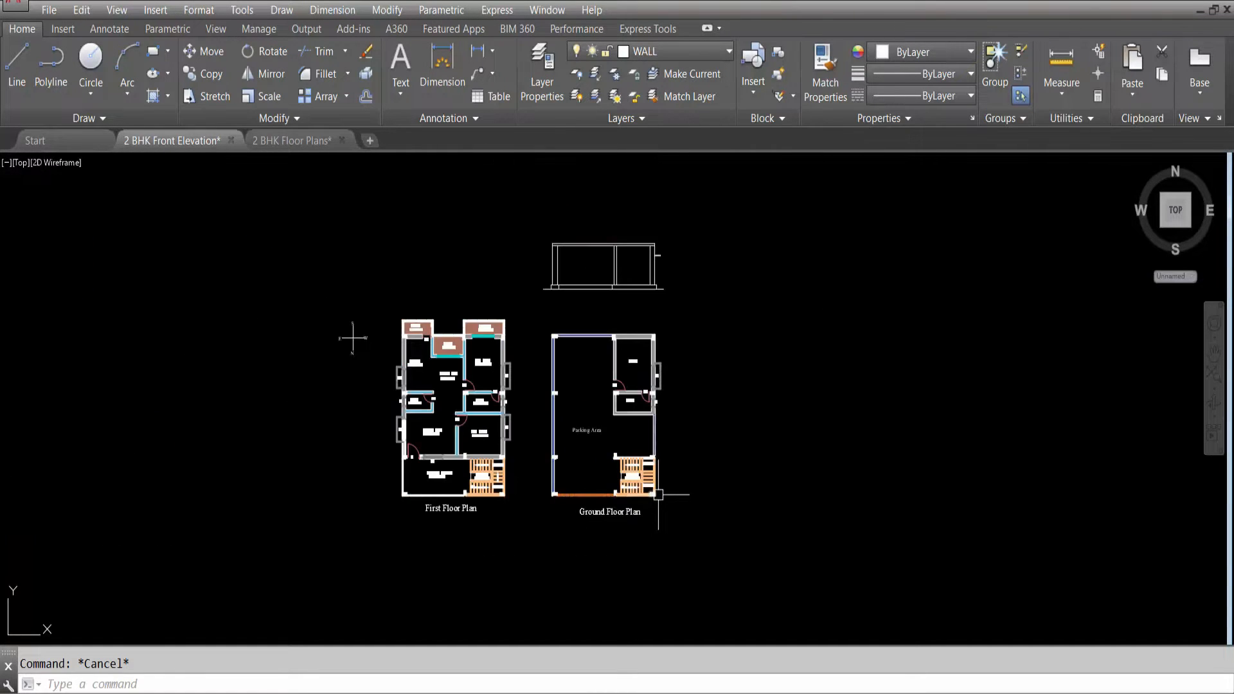
scroll(811, 367, "up", 2)
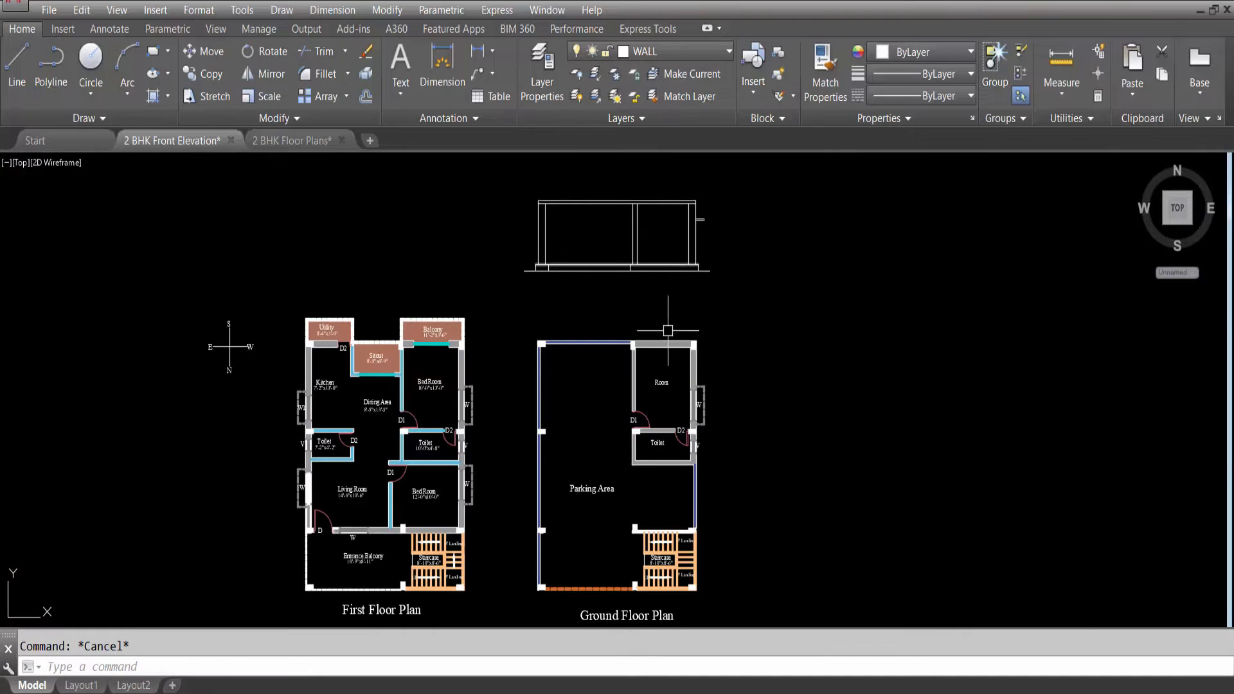
scroll(662, 550, "up", 2)
Extend the vertical tread lines of the ground floor plan's rear stair flight up to the bottom line of the elevation's slab.
type("ex")
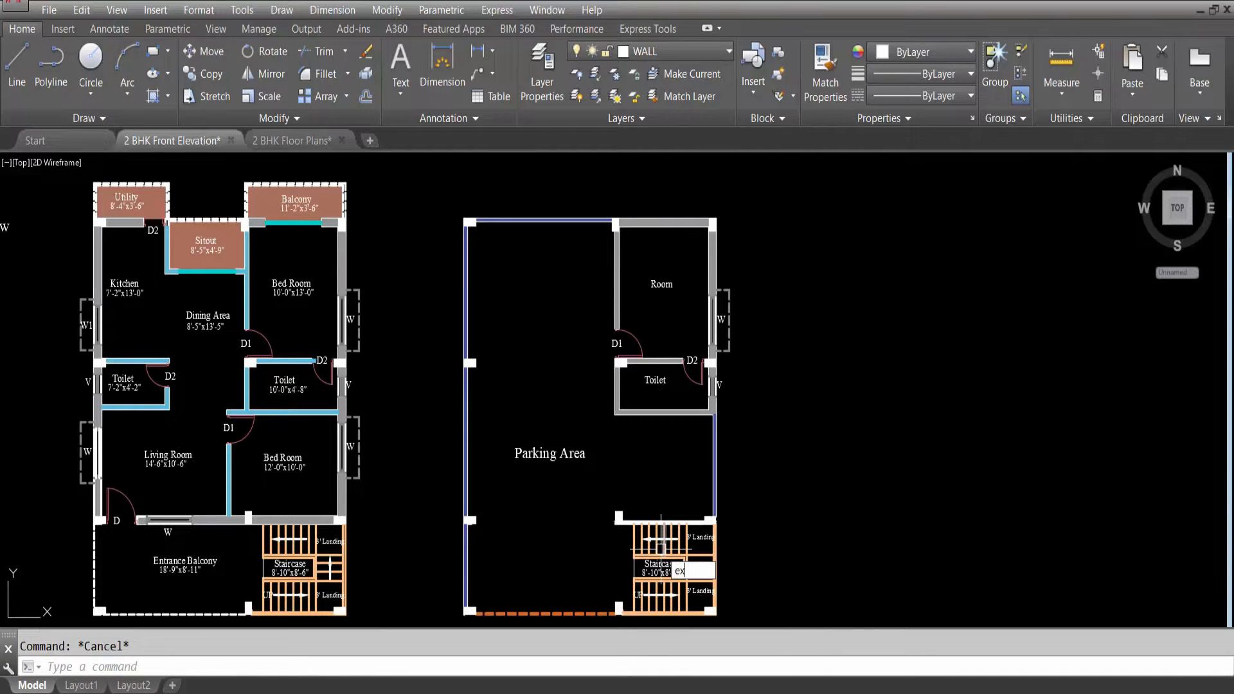
key("Return")
scroll(242, 344, "down", 3)
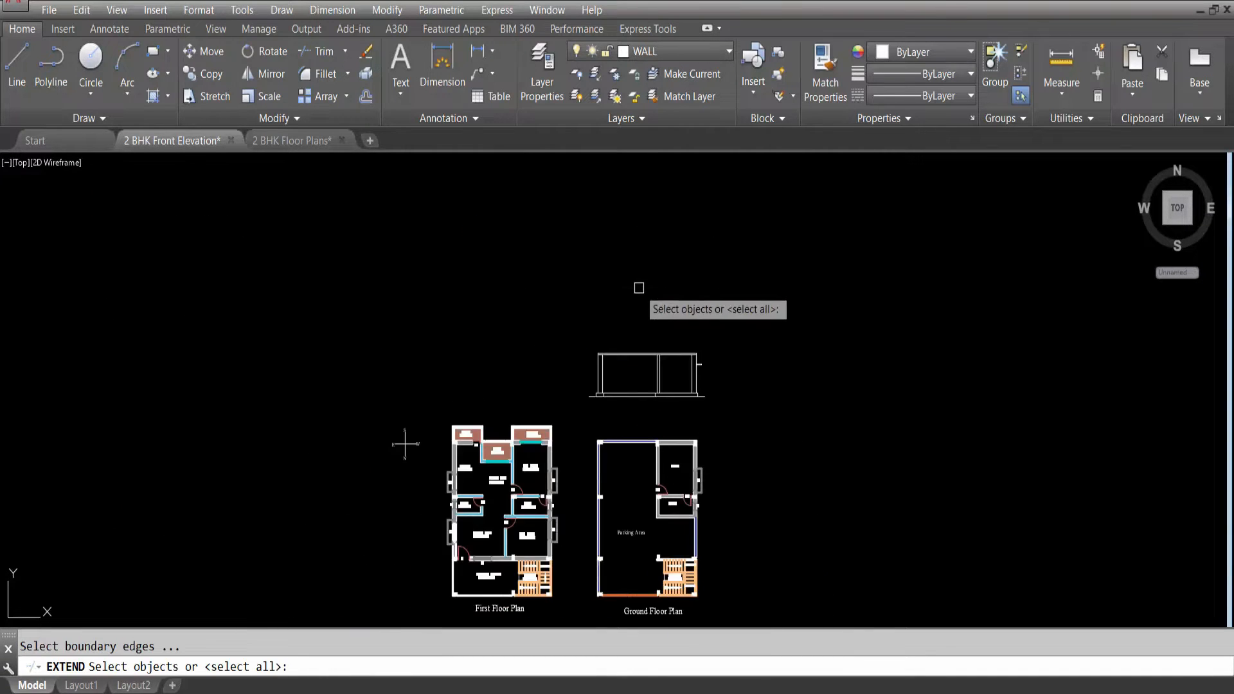
scroll(671, 350, "up", 4)
left_click(676, 348)
scroll(707, 273, "down", 4)
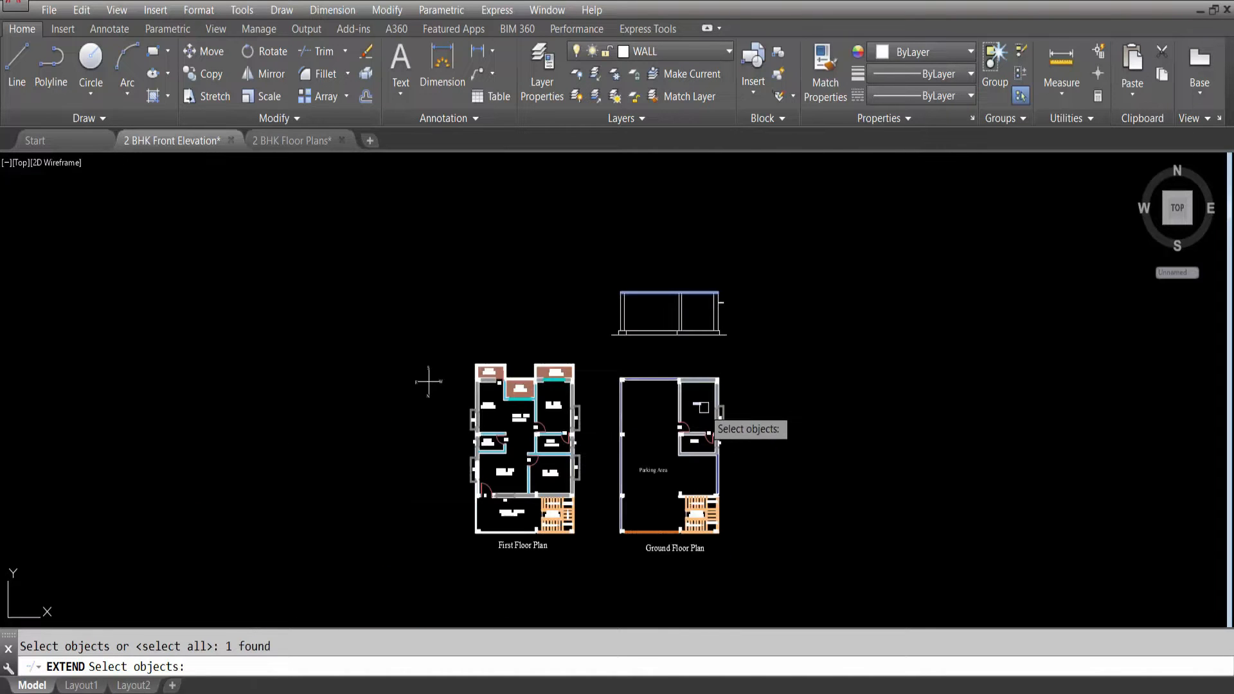
key("Return")
scroll(707, 504, "up", 6)
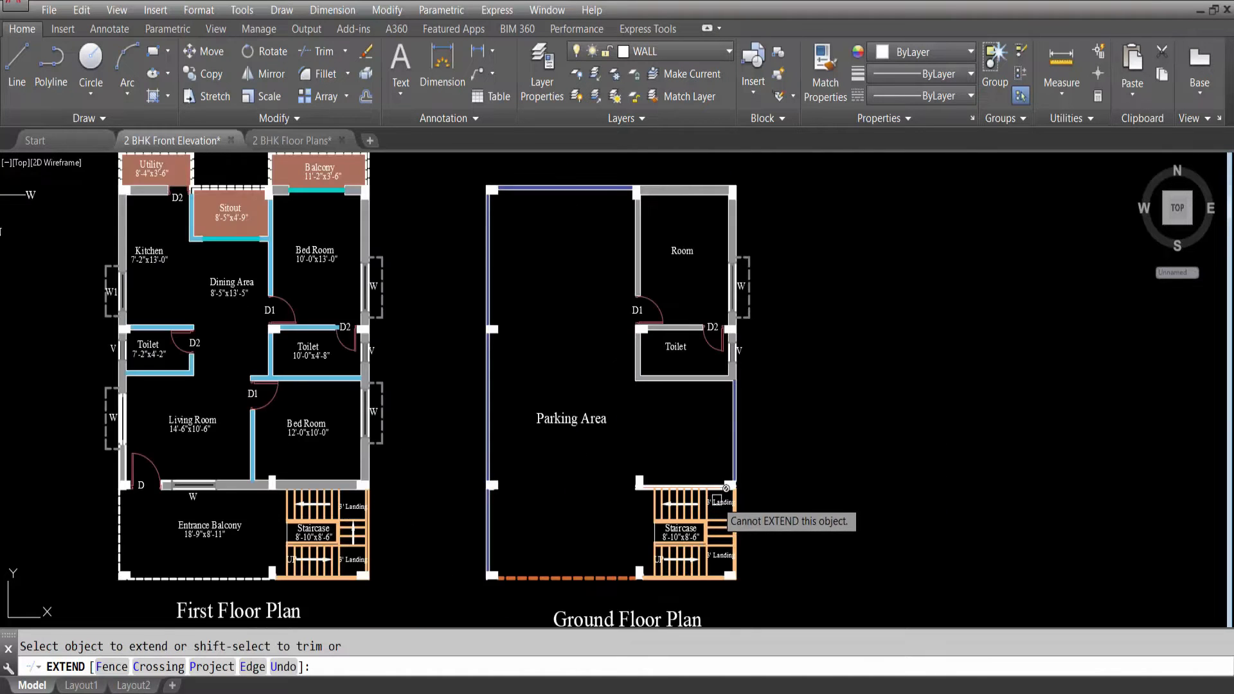
left_click_drag(714, 494, 623, 514)
key("Escape")
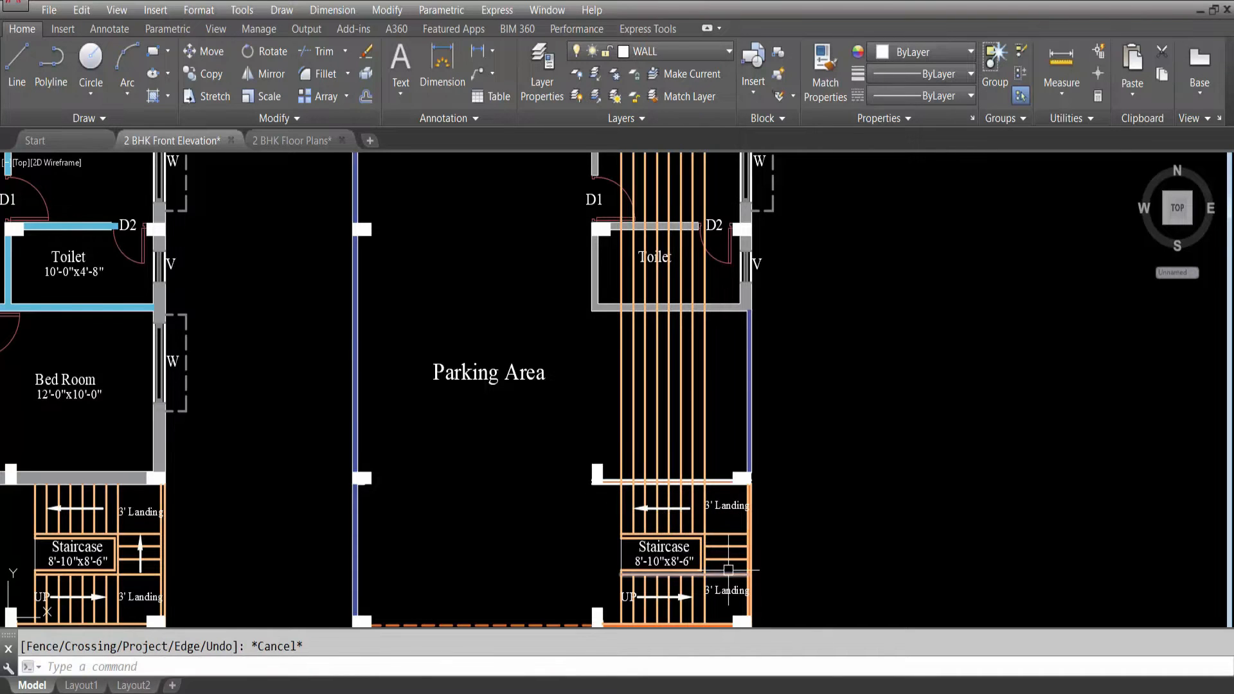
Make STAIR STEPS the current layer.
scroll(728, 569, "down", 5)
scroll(686, 212, "up", 4)
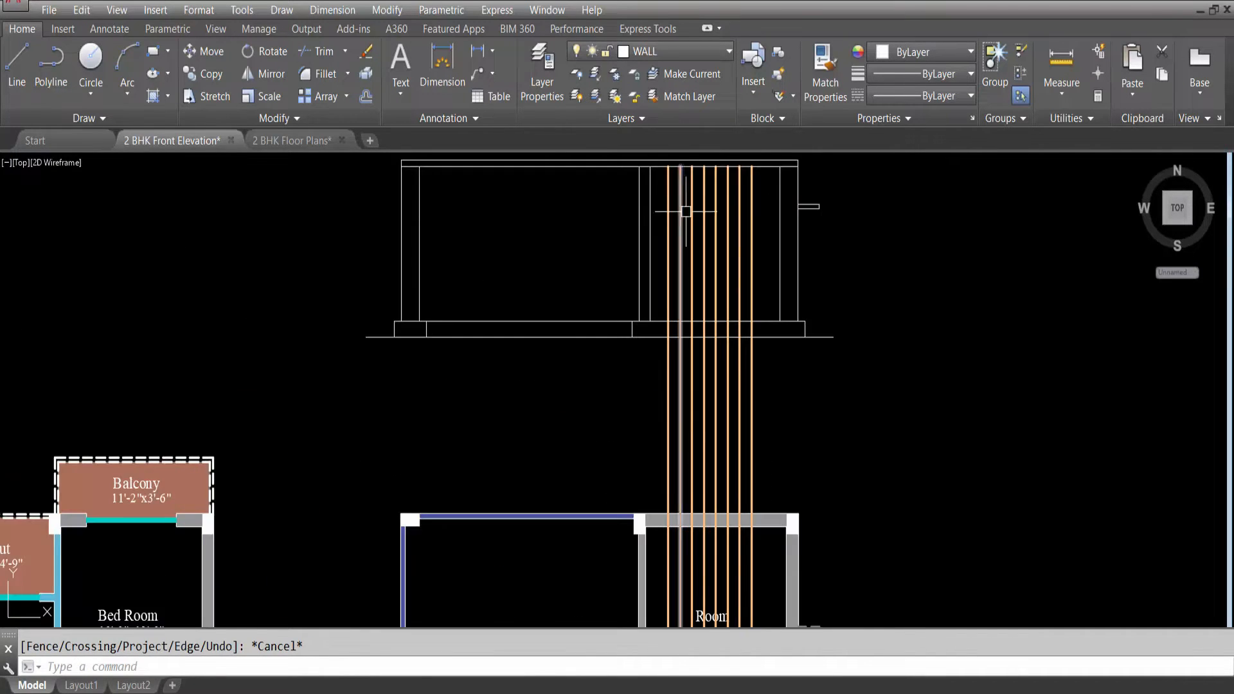
left_click(659, 53)
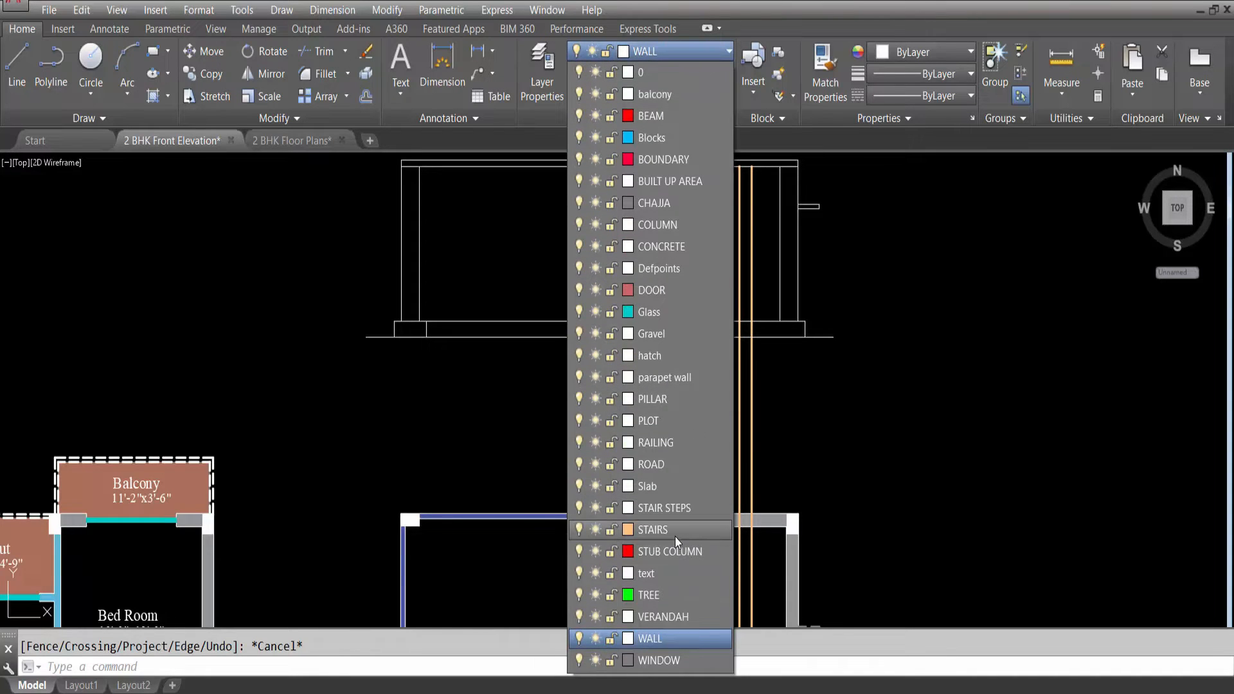
left_click(653, 508)
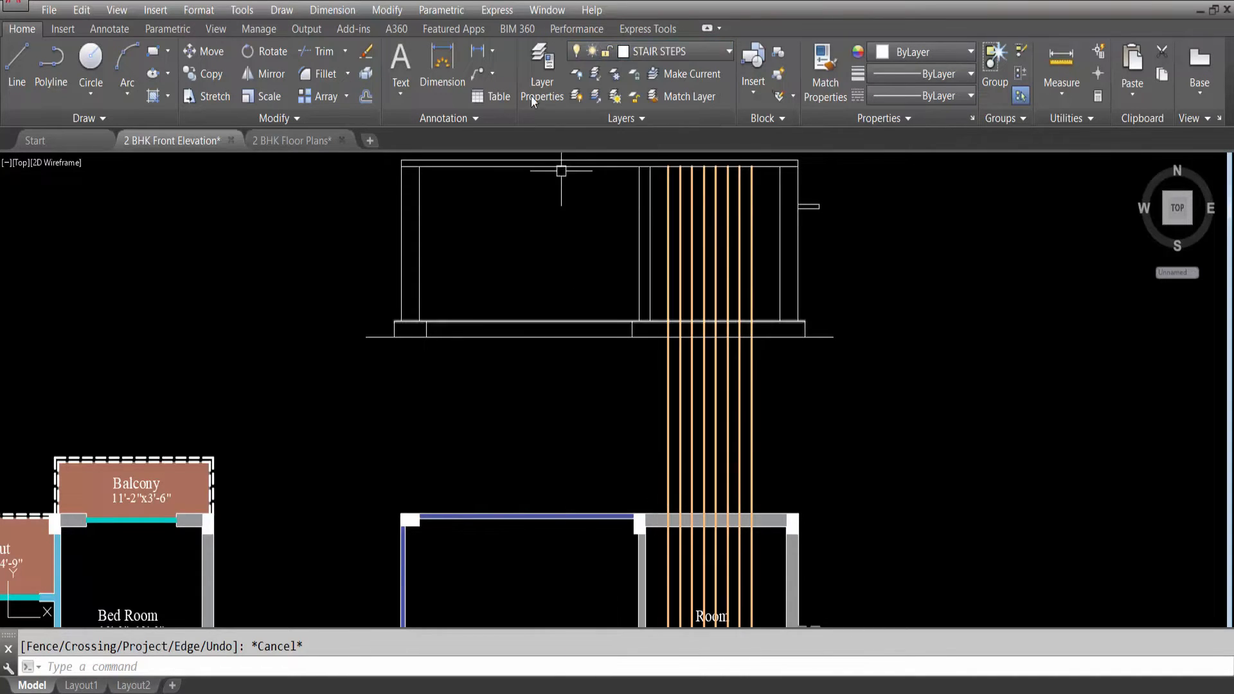
Start a polyline where the first tread projection line meets the plinth top and draw the first step with a 6" riser and 10" tread.
scroll(678, 286, "up", 2)
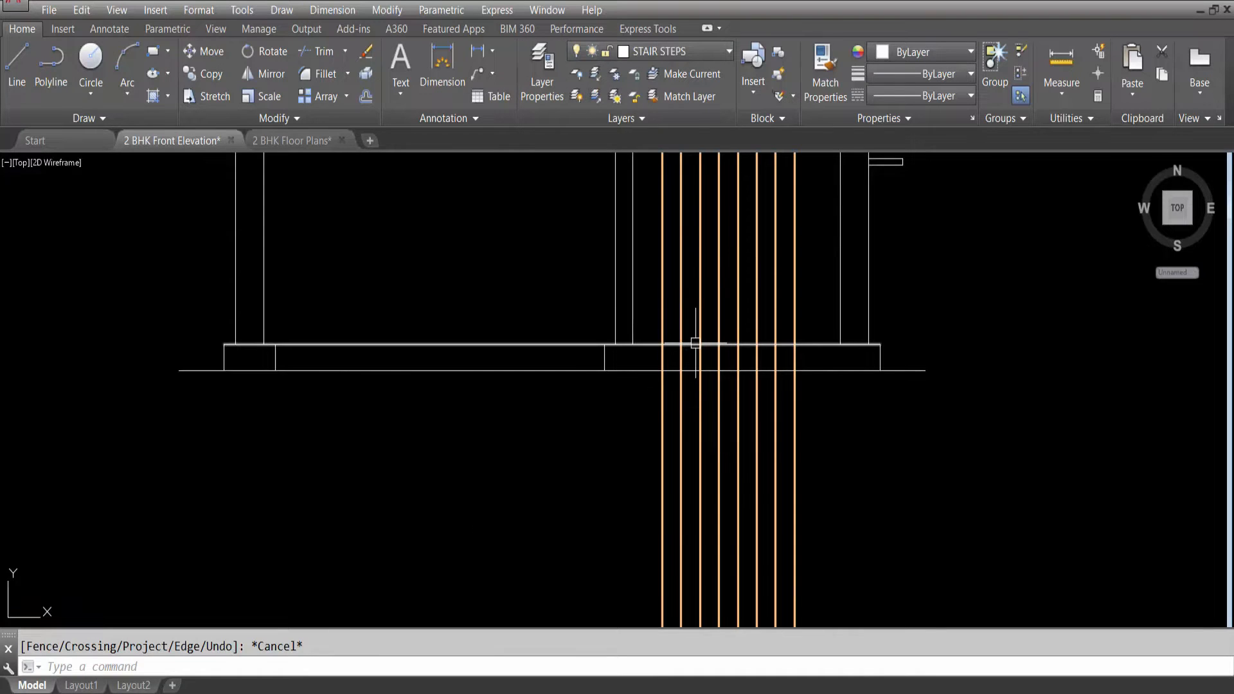
type("PL")
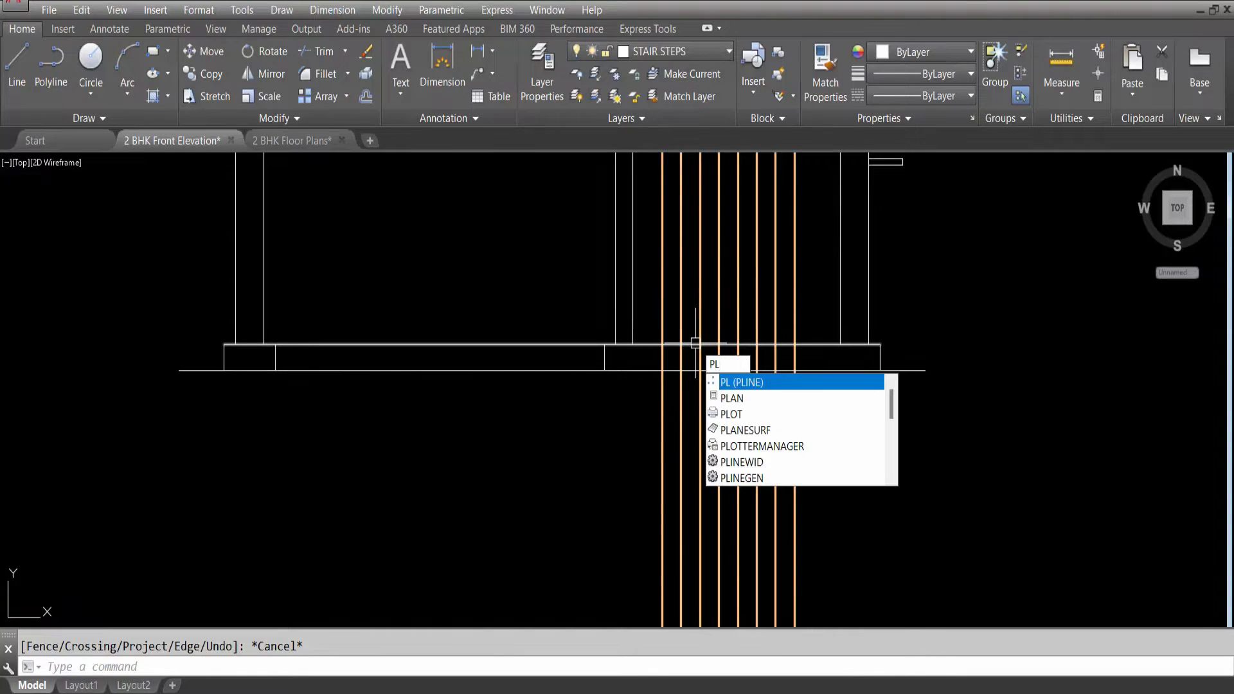
key("Return")
scroll(659, 322, "up", 4)
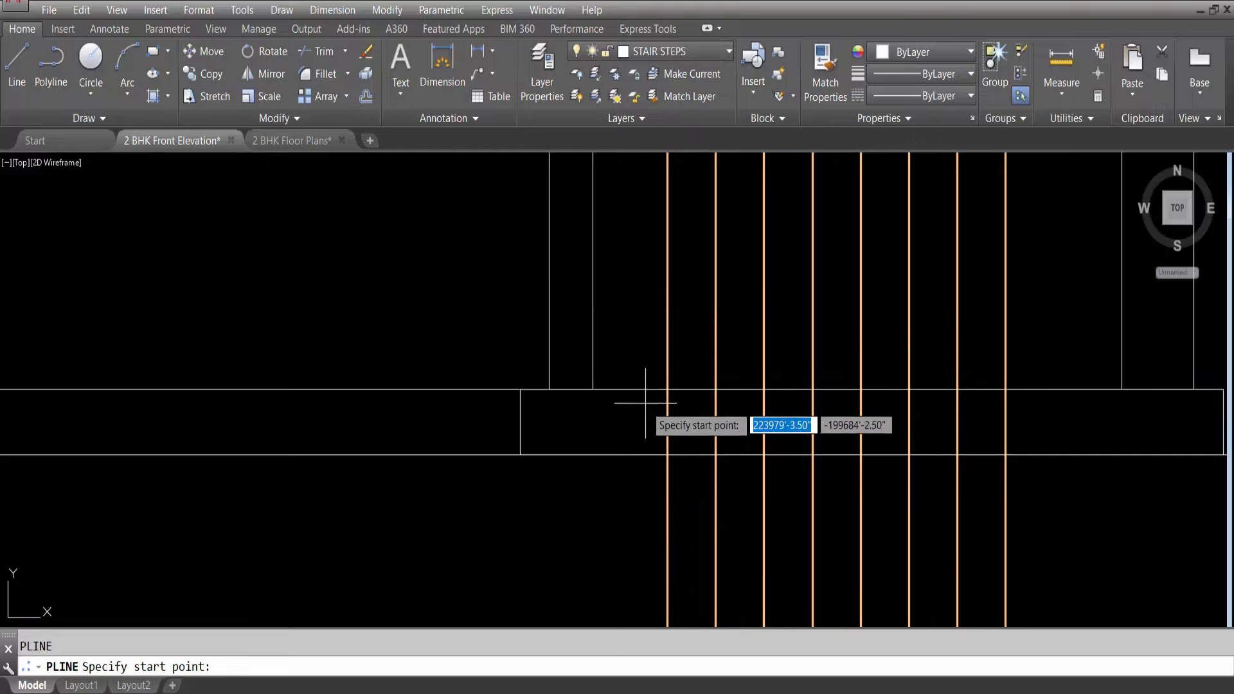
scroll(674, 321, "down", 5)
scroll(704, 507, "up", 7)
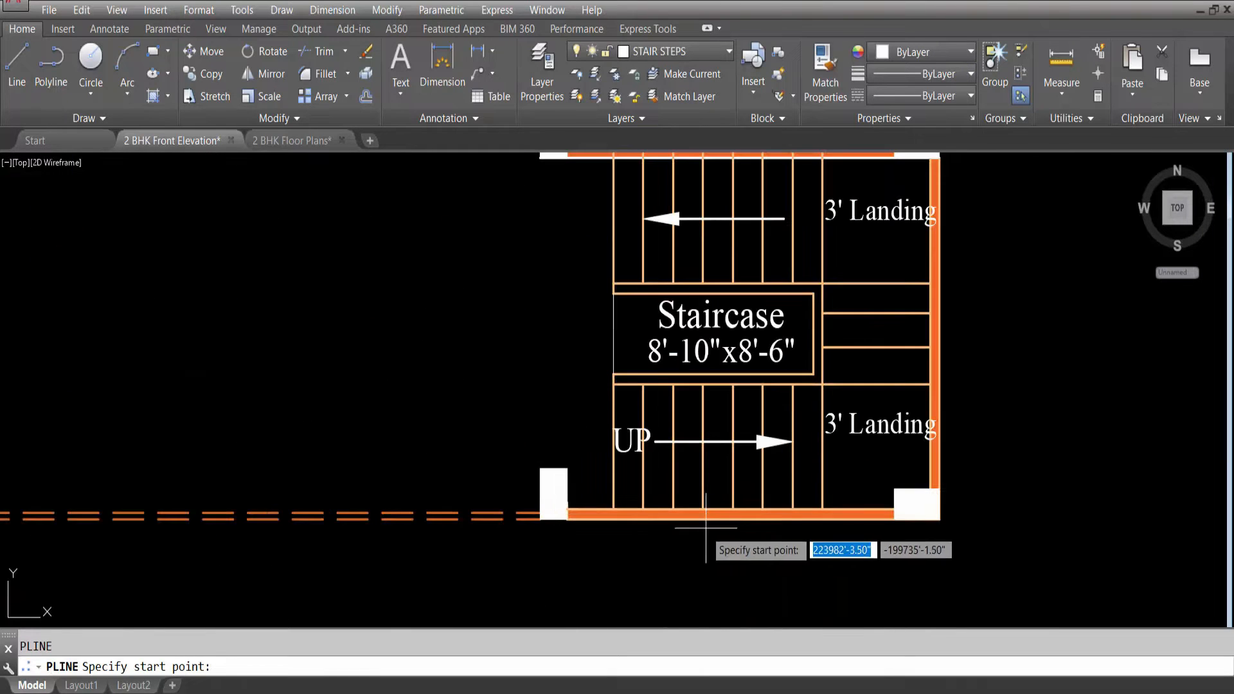
scroll(739, 617, "down", 2)
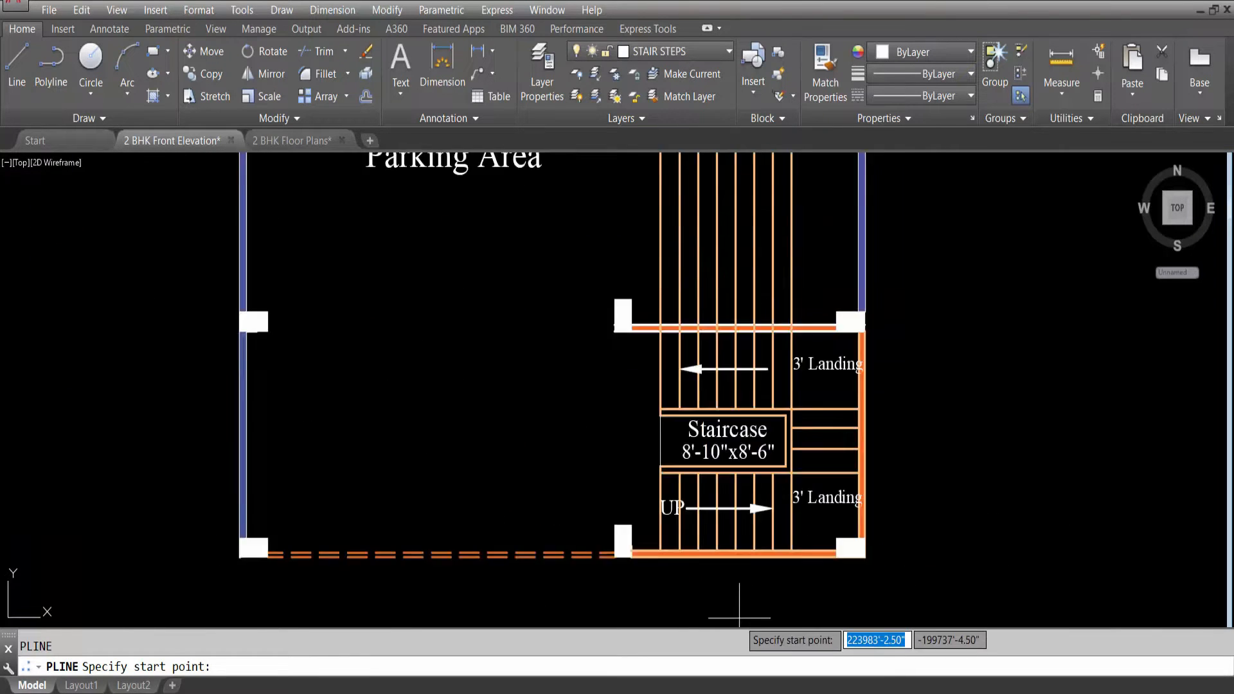
scroll(739, 617, "down", 5)
scroll(707, 350, "up", 7)
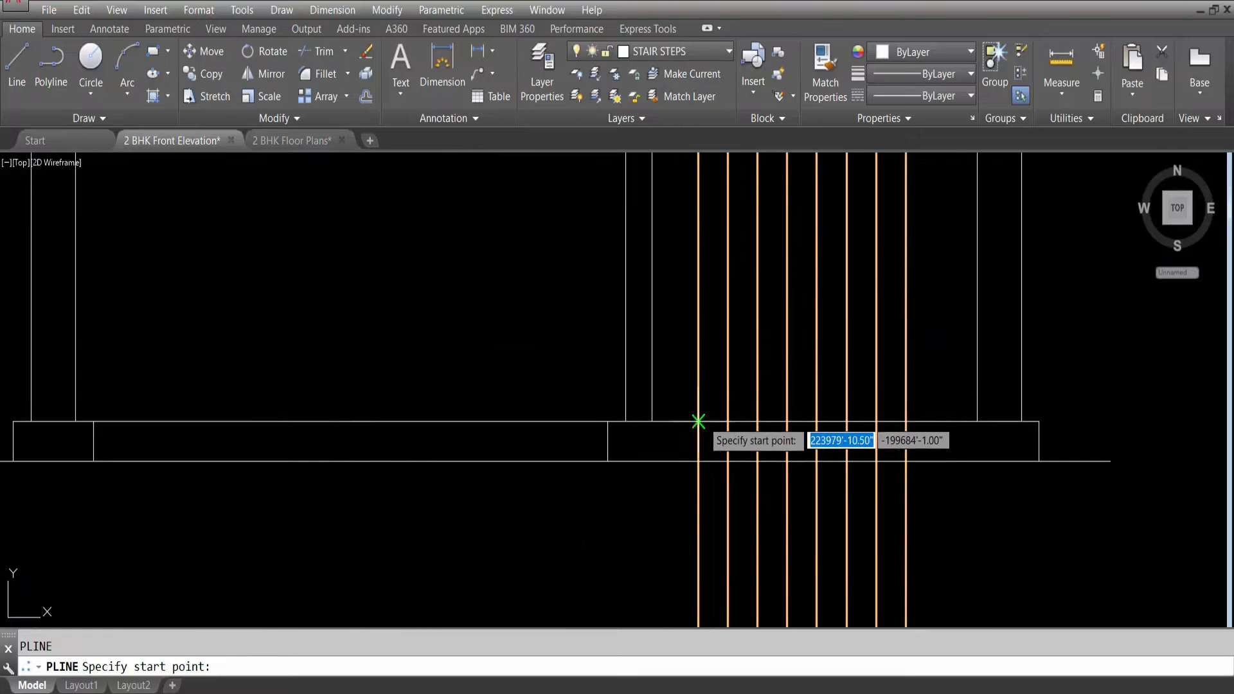
left_click(665, 422)
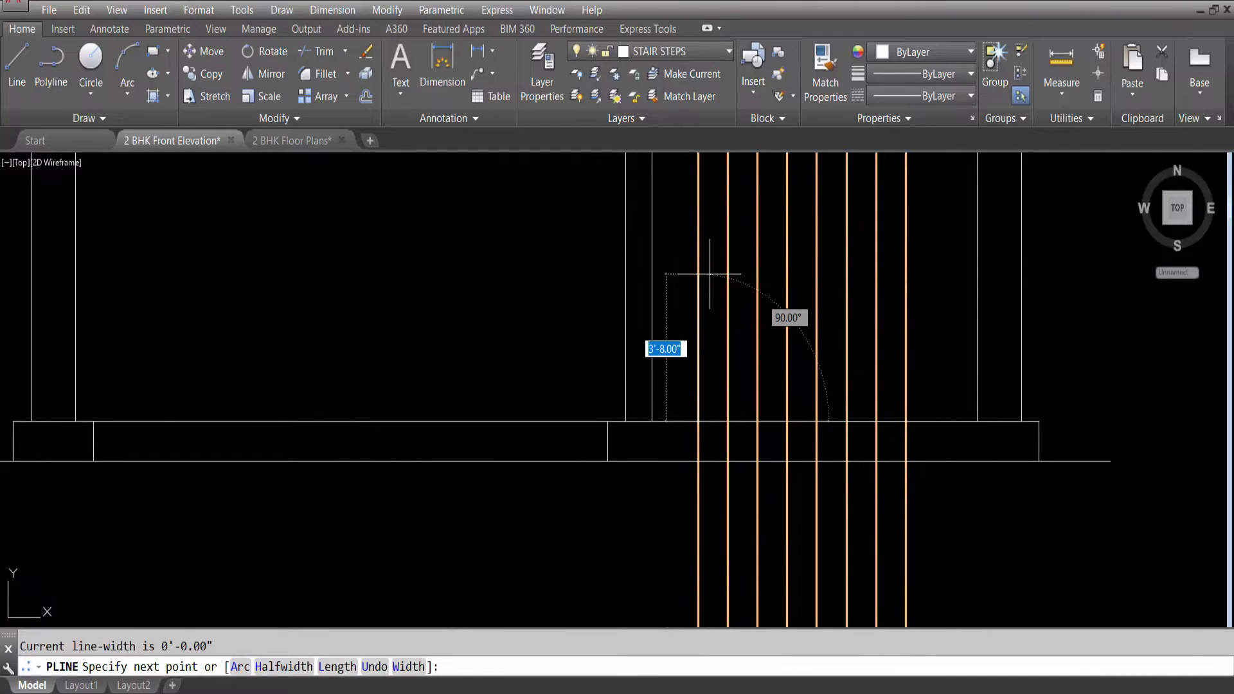
type("6")
key("Return")
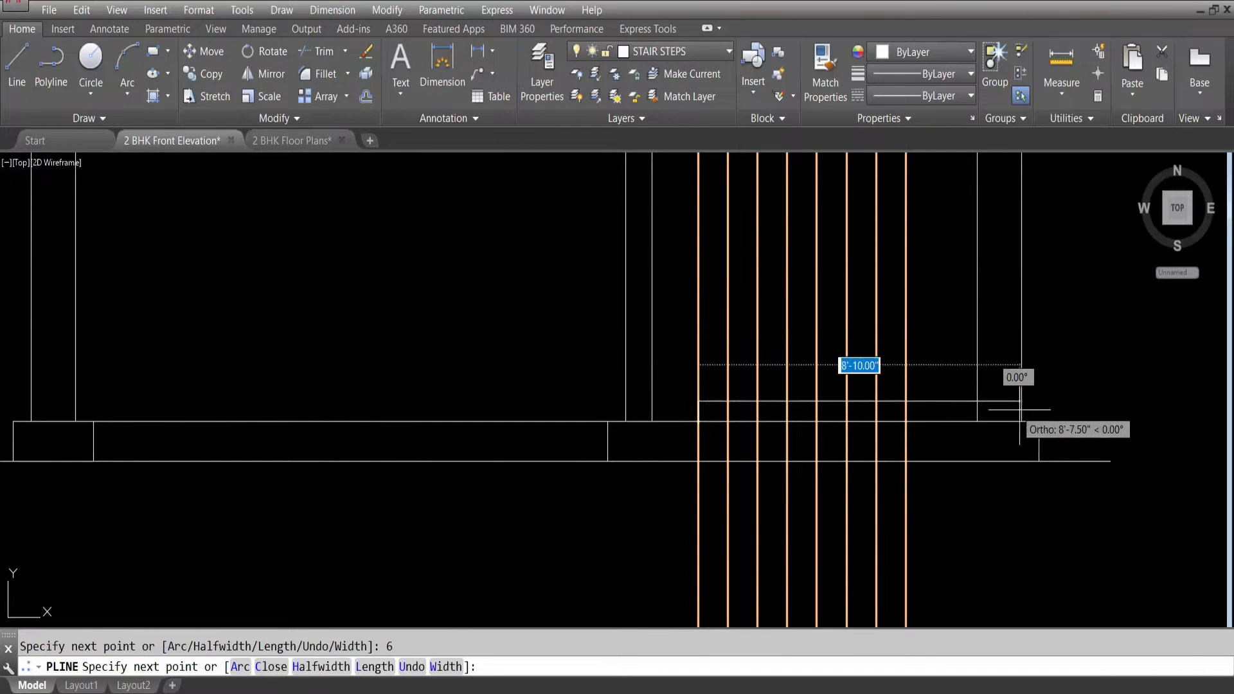
type("10")
key("Return")
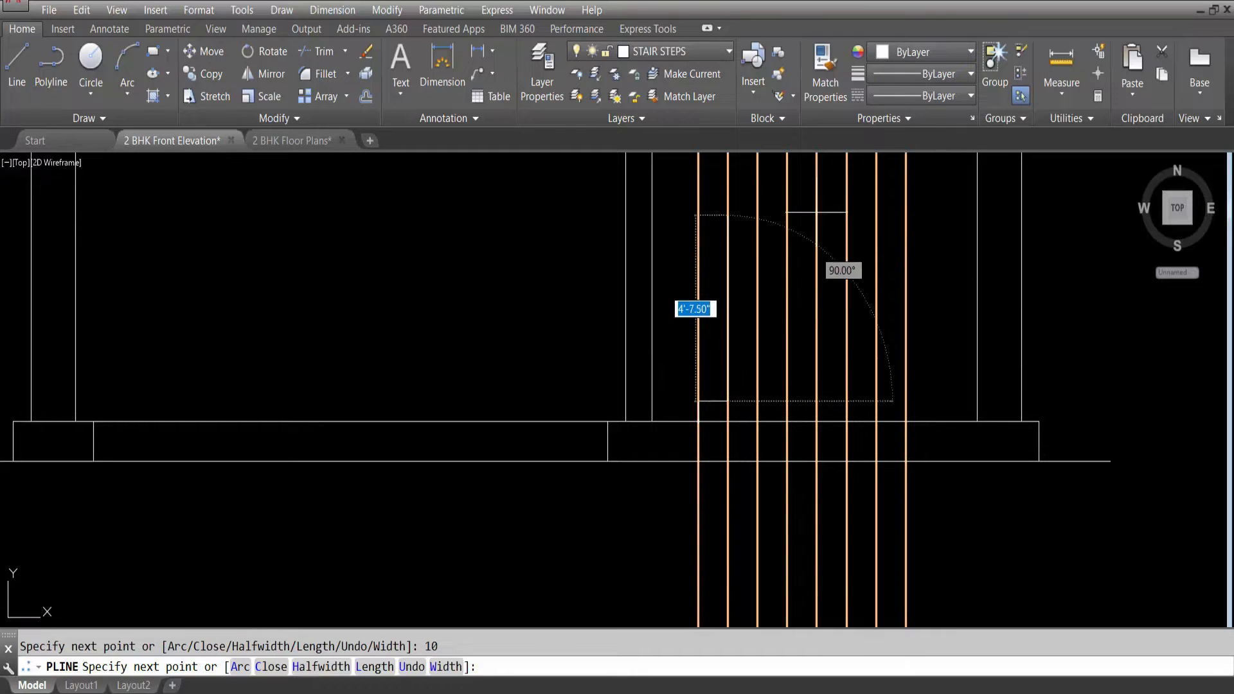
Continue the stair polyline with the second, third and fourth steps, each with a 6" riser and 10" tread.
type("6")
key("Return")
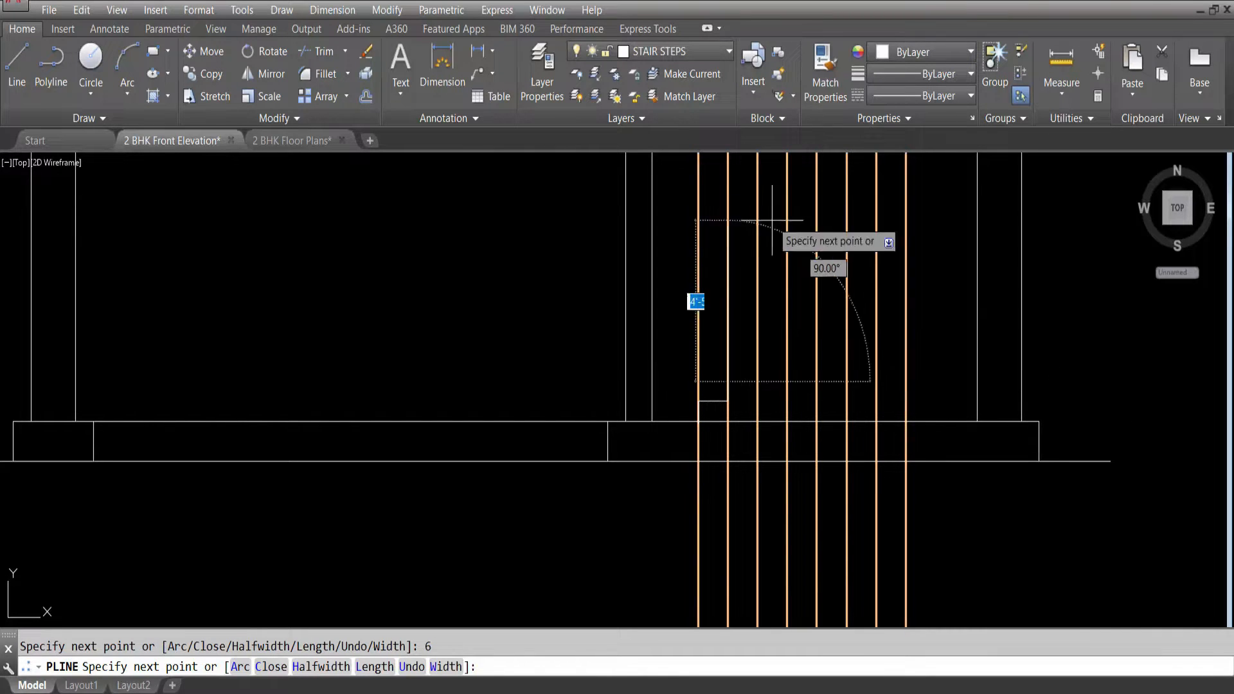
type("10")
key("Return")
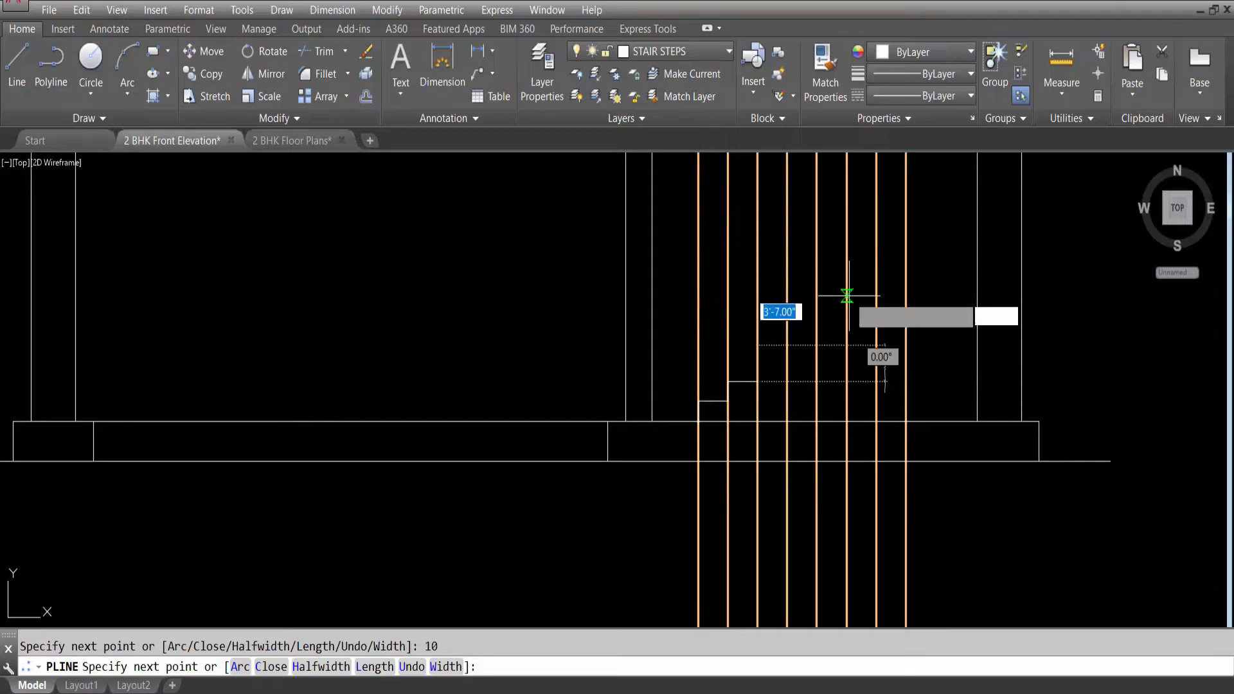
type("6")
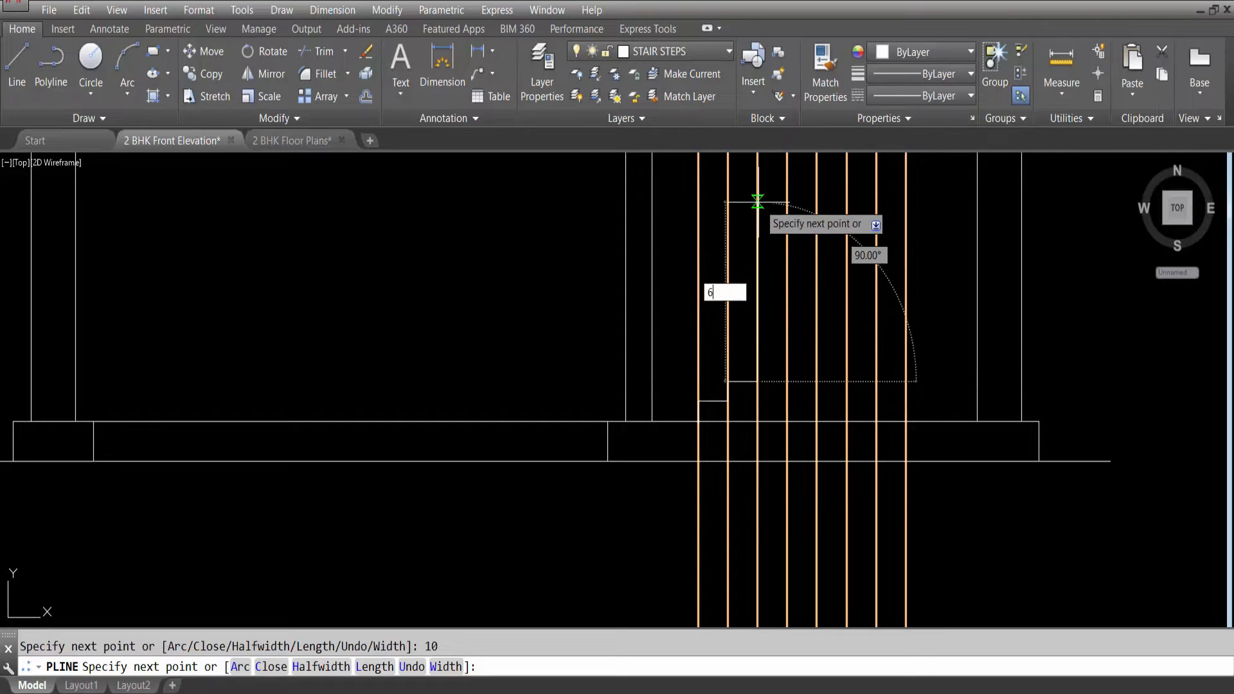
key("Return")
type("10")
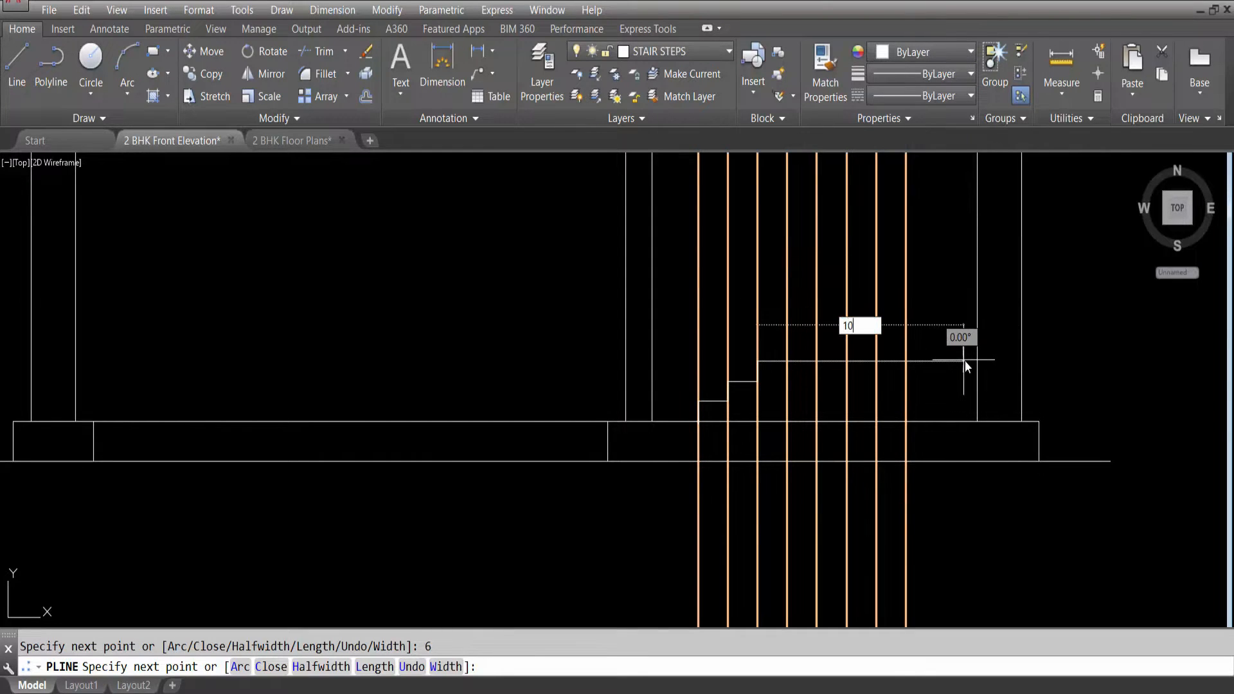
key("Return")
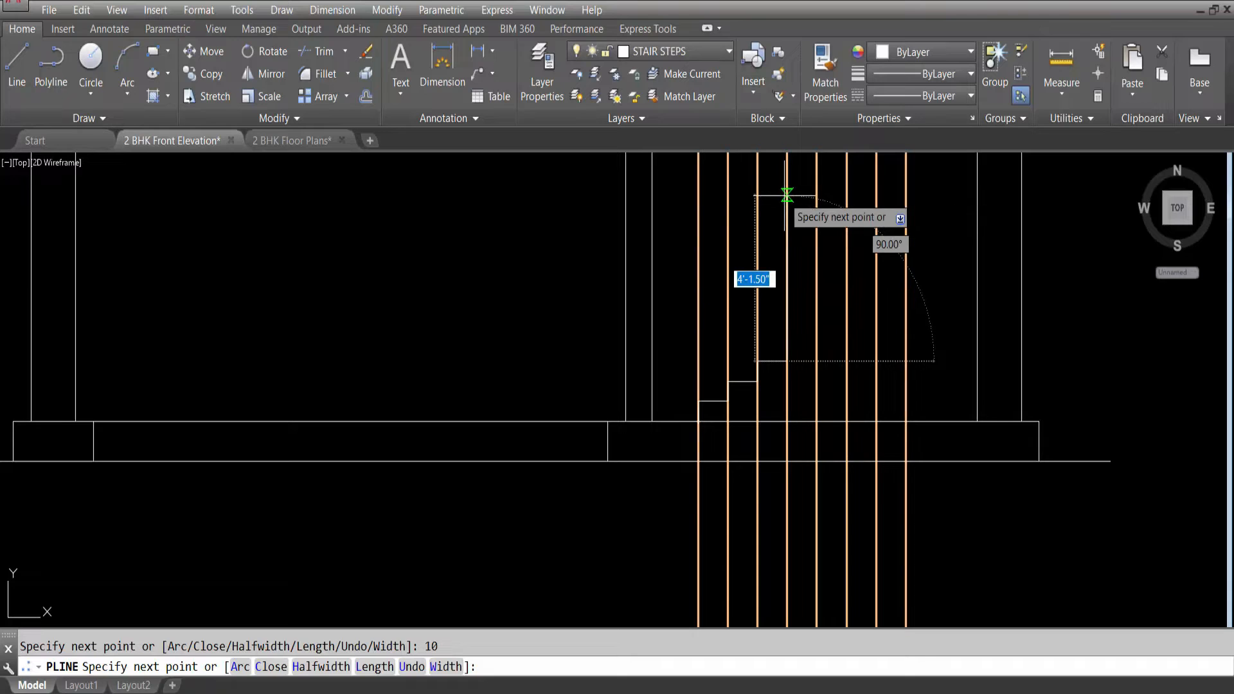
type("6")
key("Return")
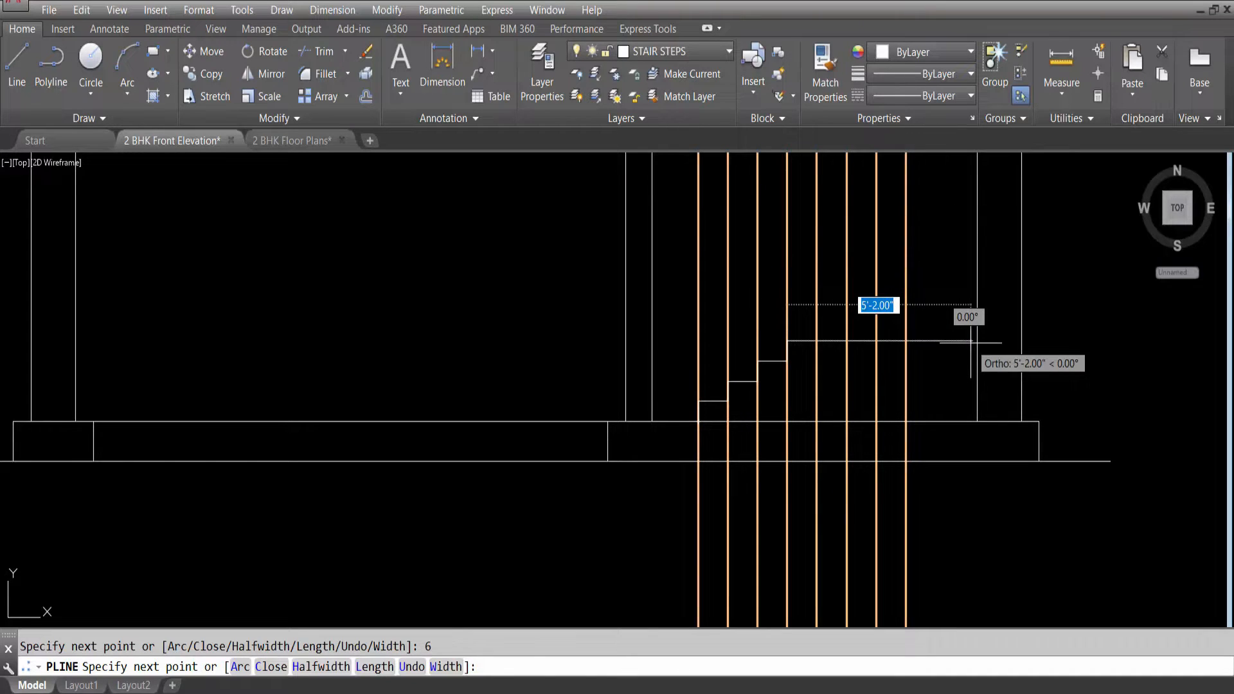
type("10")
key("Return")
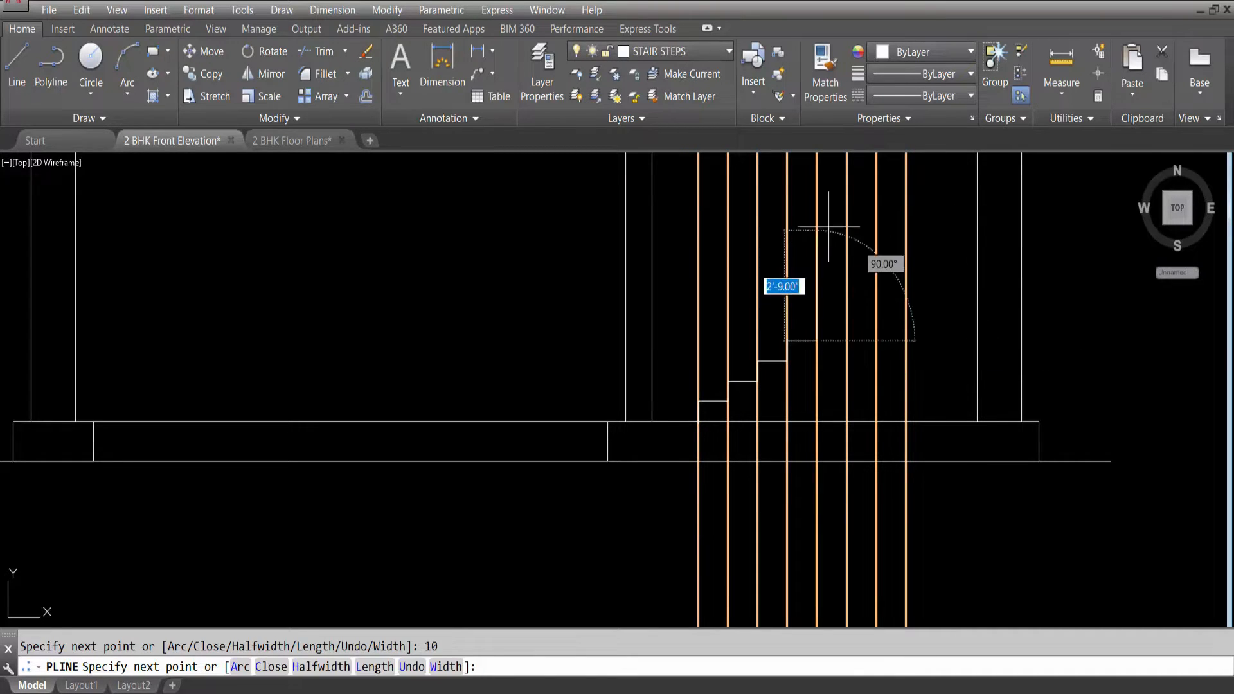
Add the fifth, sixth and seventh steps to the stair polyline, each rising 6" and running 10".
type("6")
key("Return")
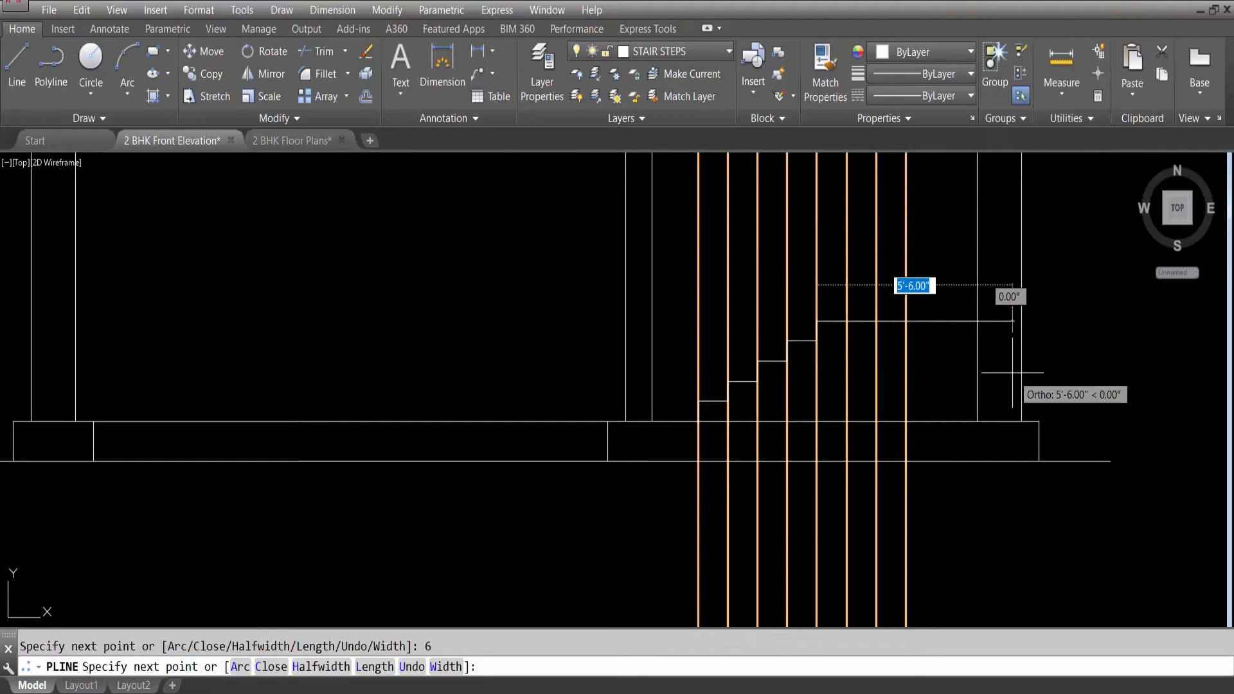
type("10")
key("Return")
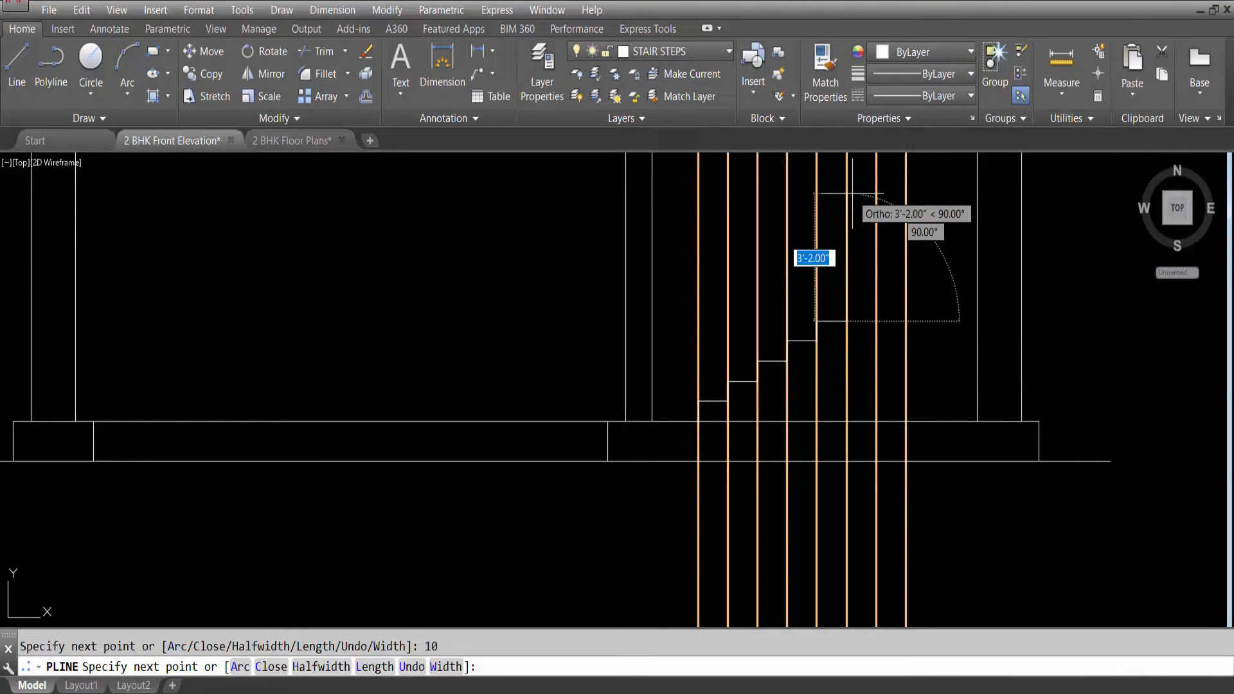
type("6")
key("Return")
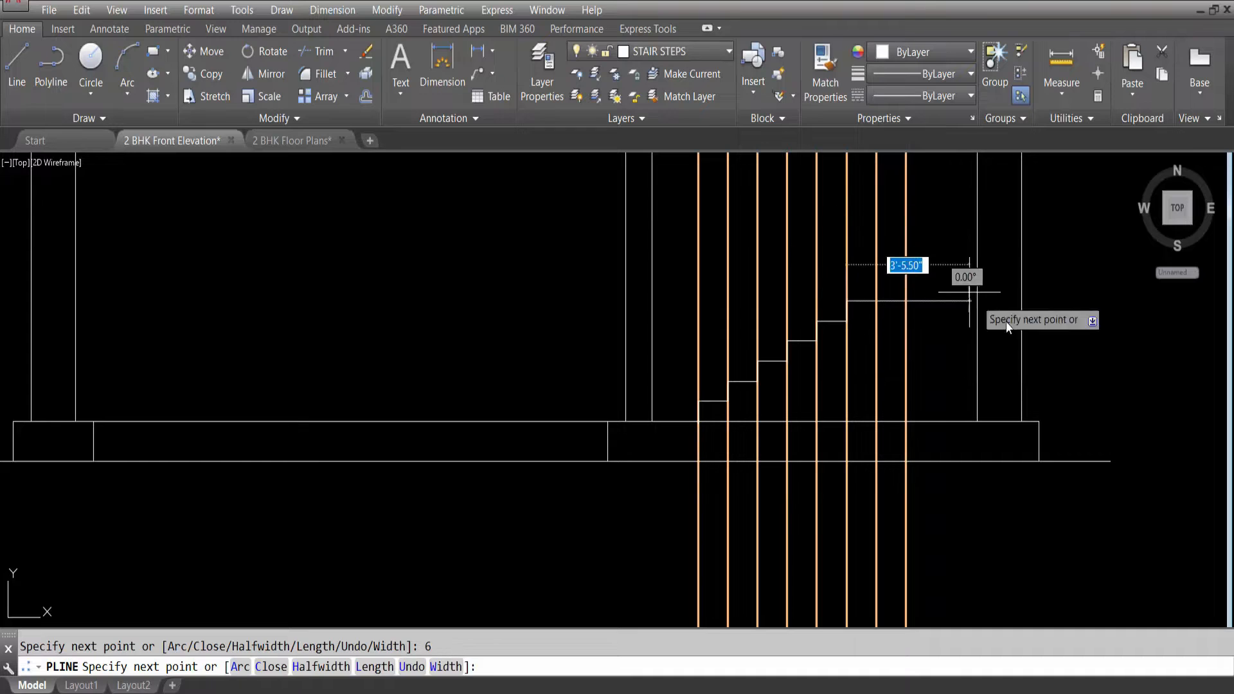
type("10")
key("Return")
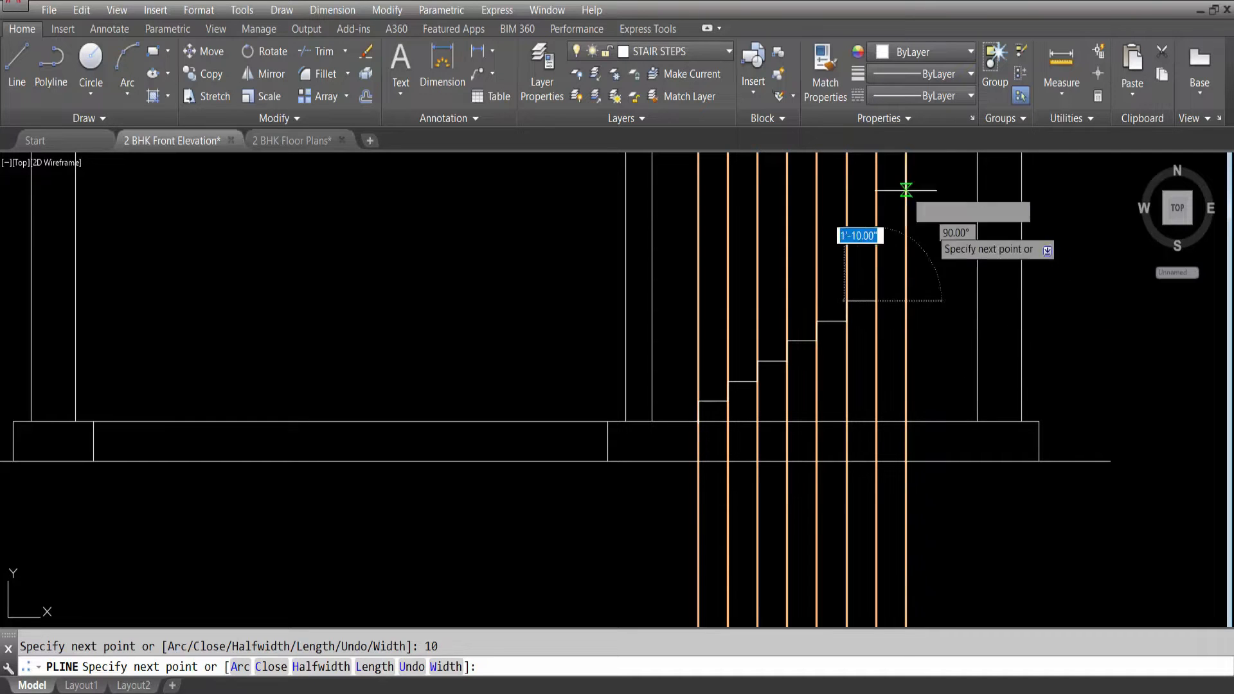
type("6")
key("Return")
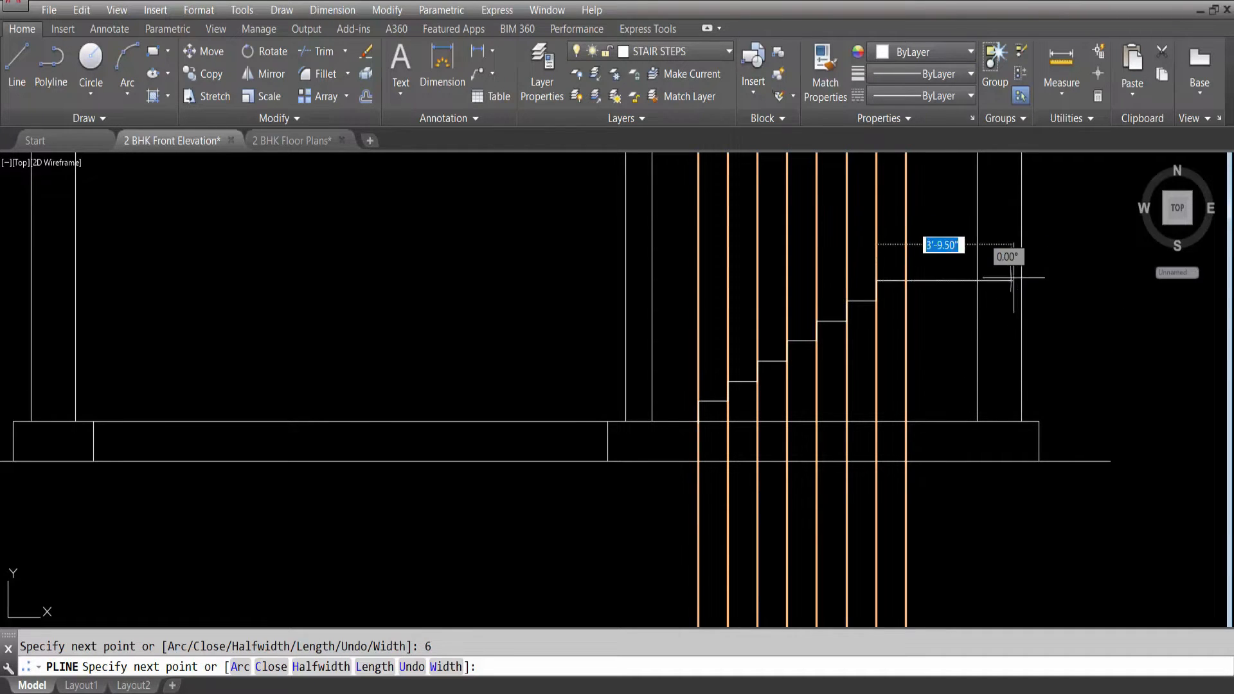
type("10")
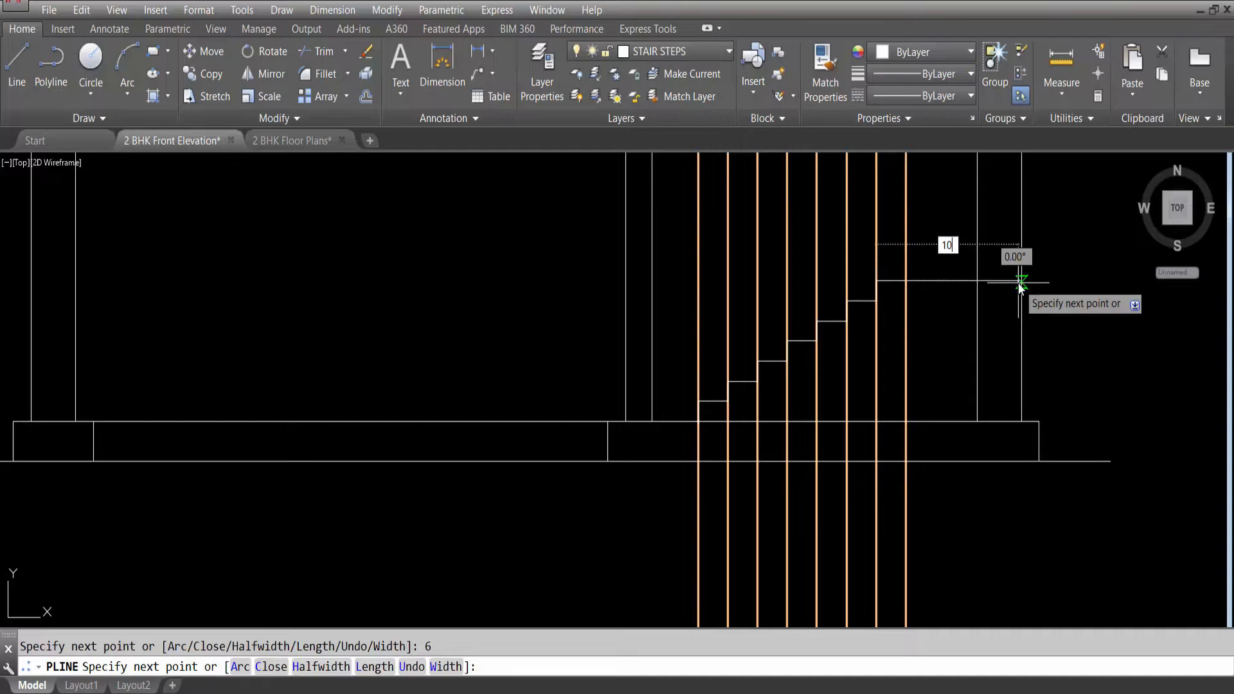
key("Return")
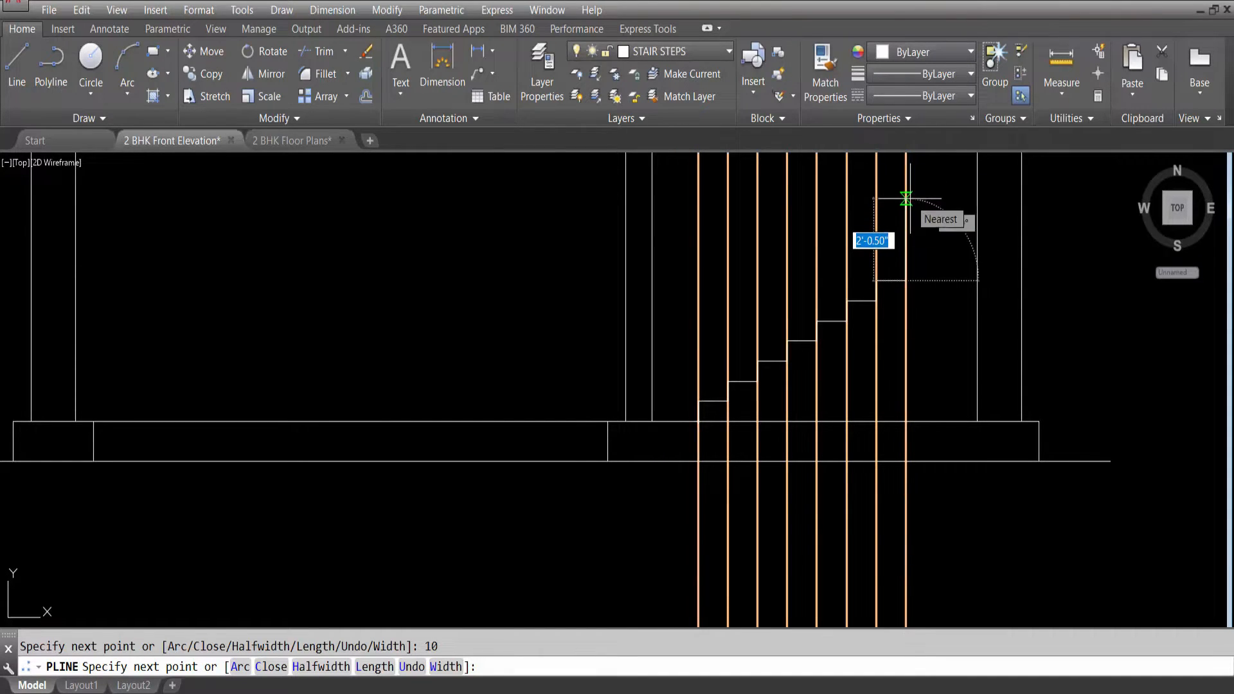
Finish the stair polyline with a last 6" riser and a horizontal landing line running past the right column's outer line.
type("6")
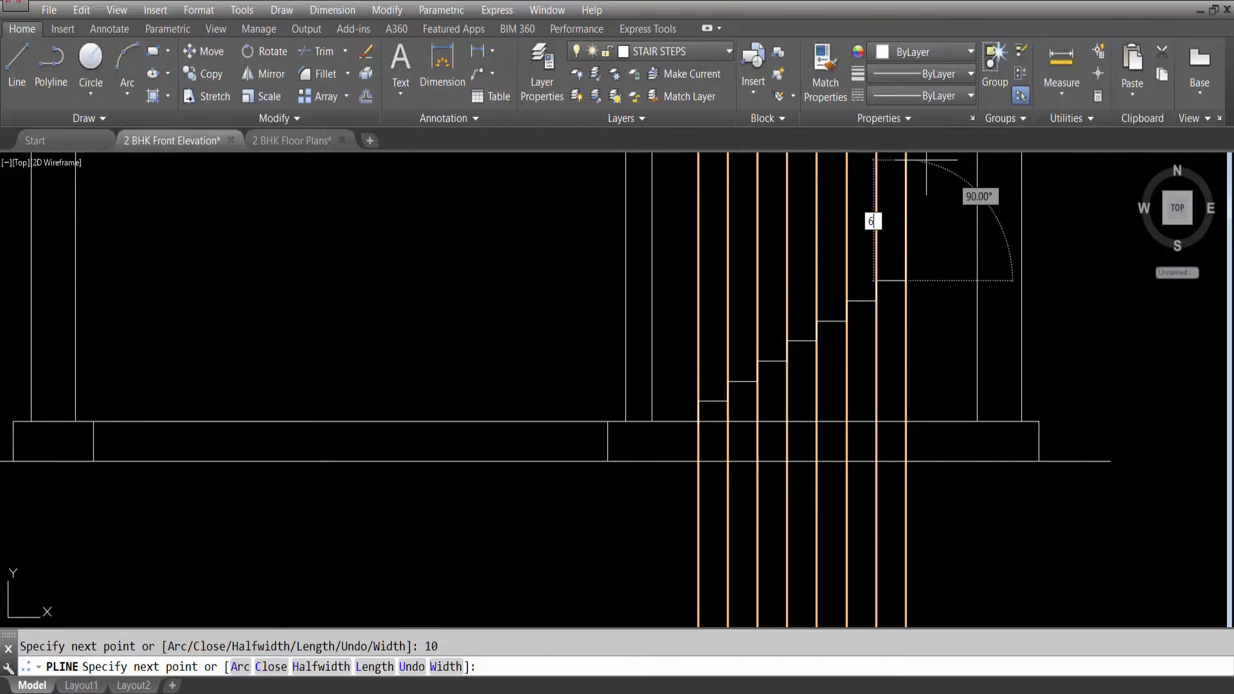
key("Return")
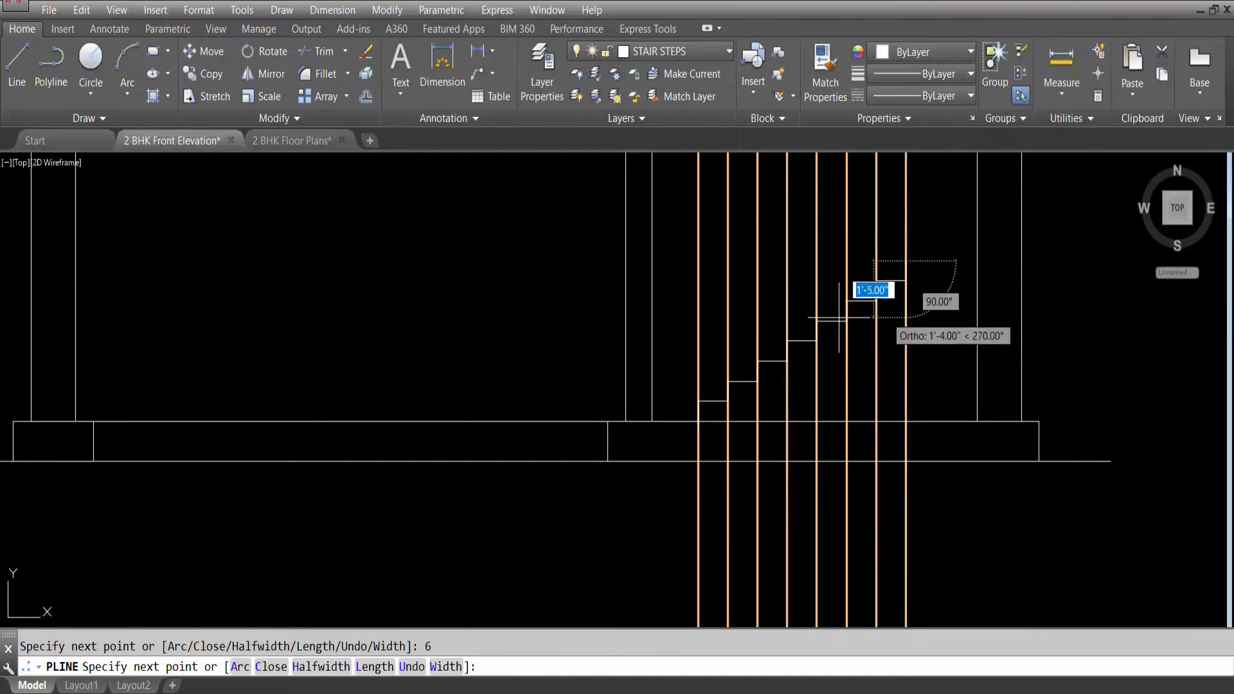
scroll(835, 321, "down", 2)
scroll(958, 282, "down", 2)
scroll(951, 257, "up", 2)
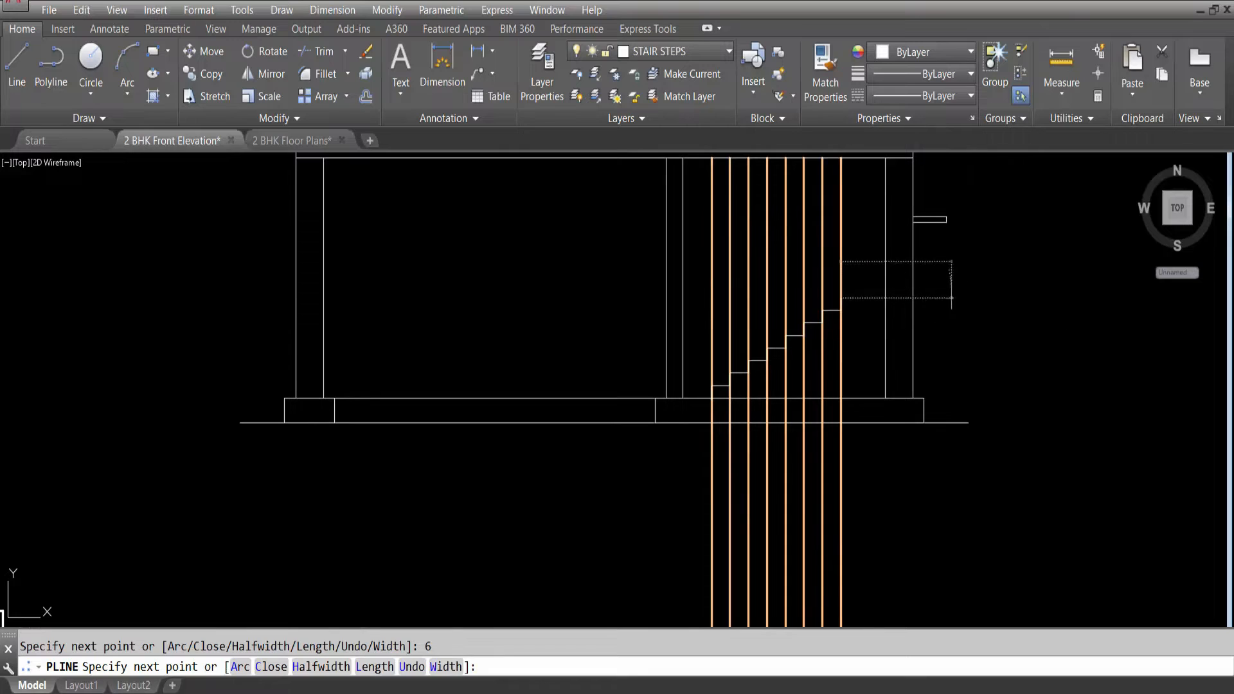
left_click(952, 298)
key("Escape")
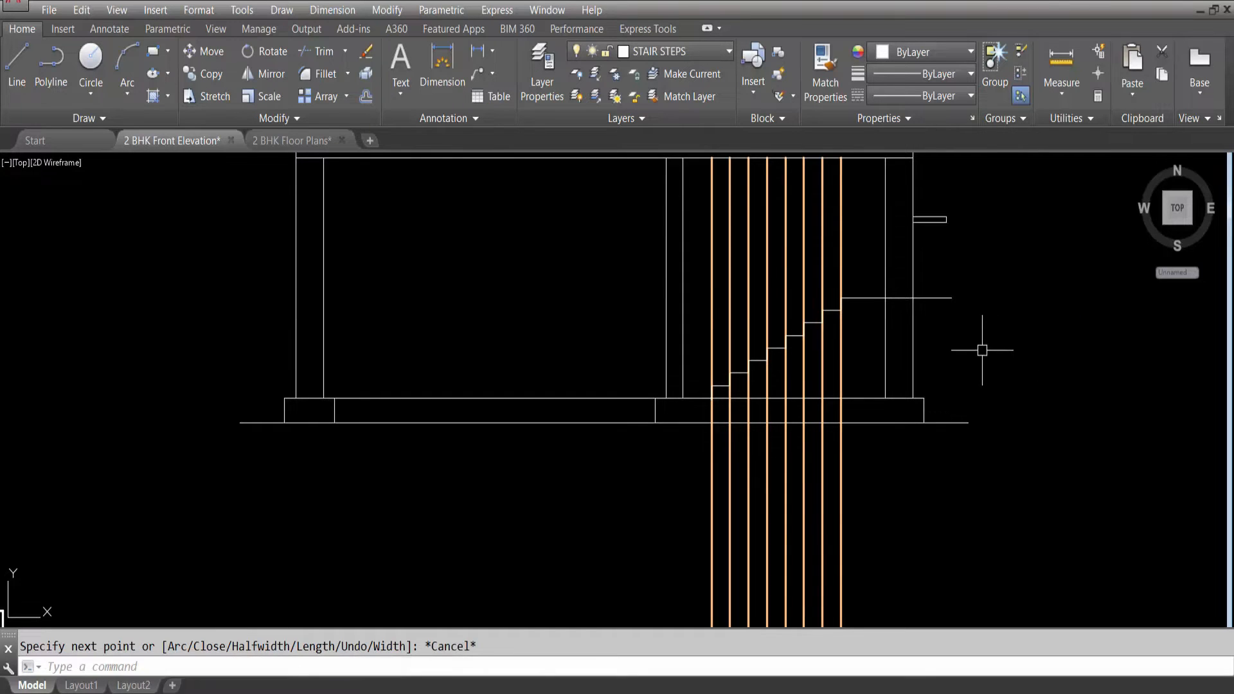
Trim the part of the landing line that runs past the right column's outer line.
type("tr")
key("Return")
key("Return")
left_click(935, 294)
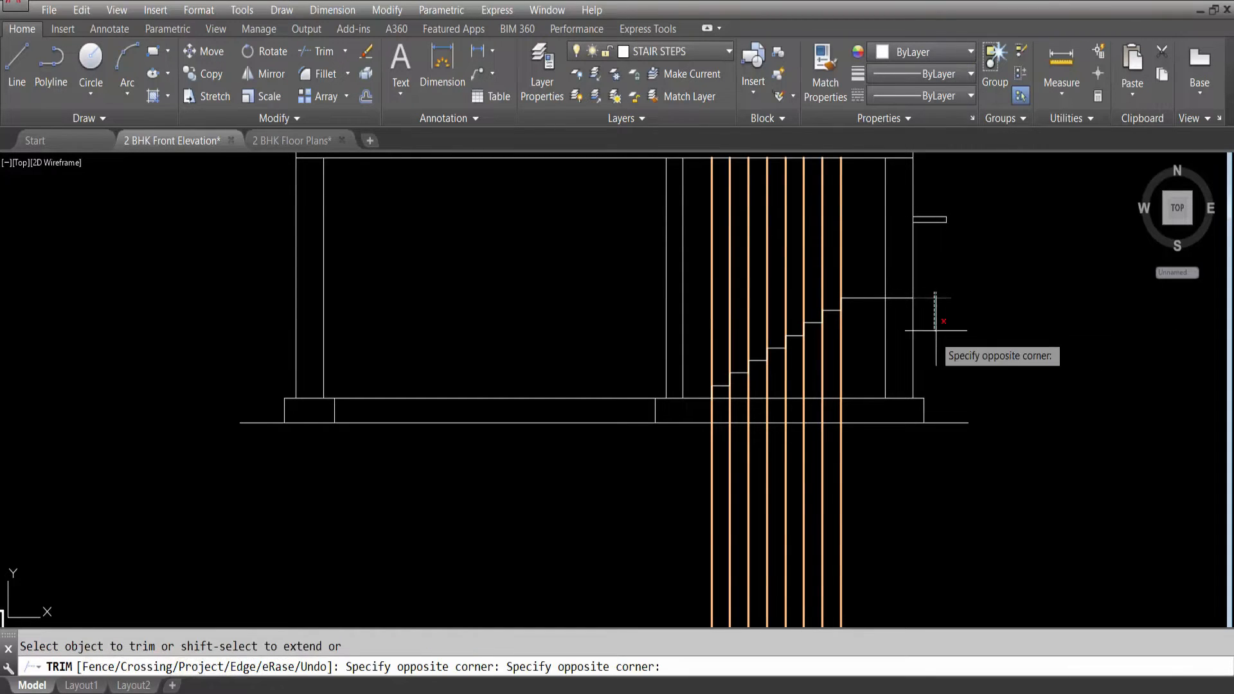
left_click(936, 331)
key("Escape")
Break the landing line off the stair polyline just beyond the last riser and extend it back to that riser.
scroll(835, 309, "up", 6)
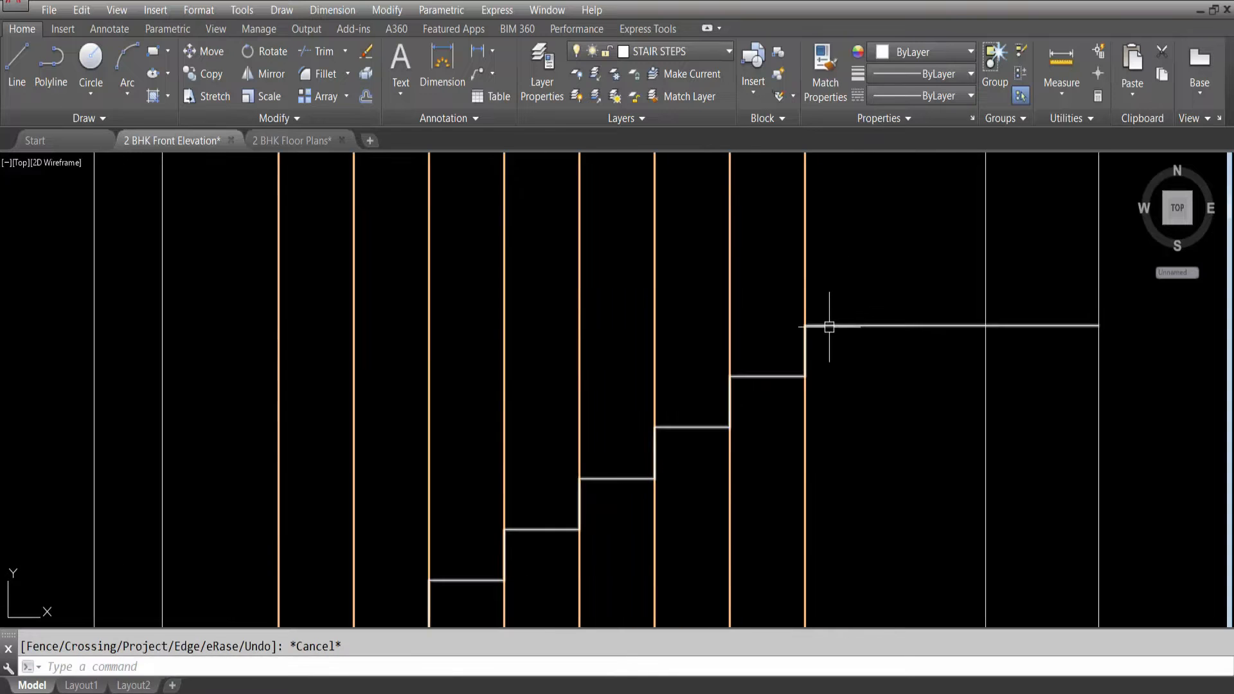
type("br")
key("Return")
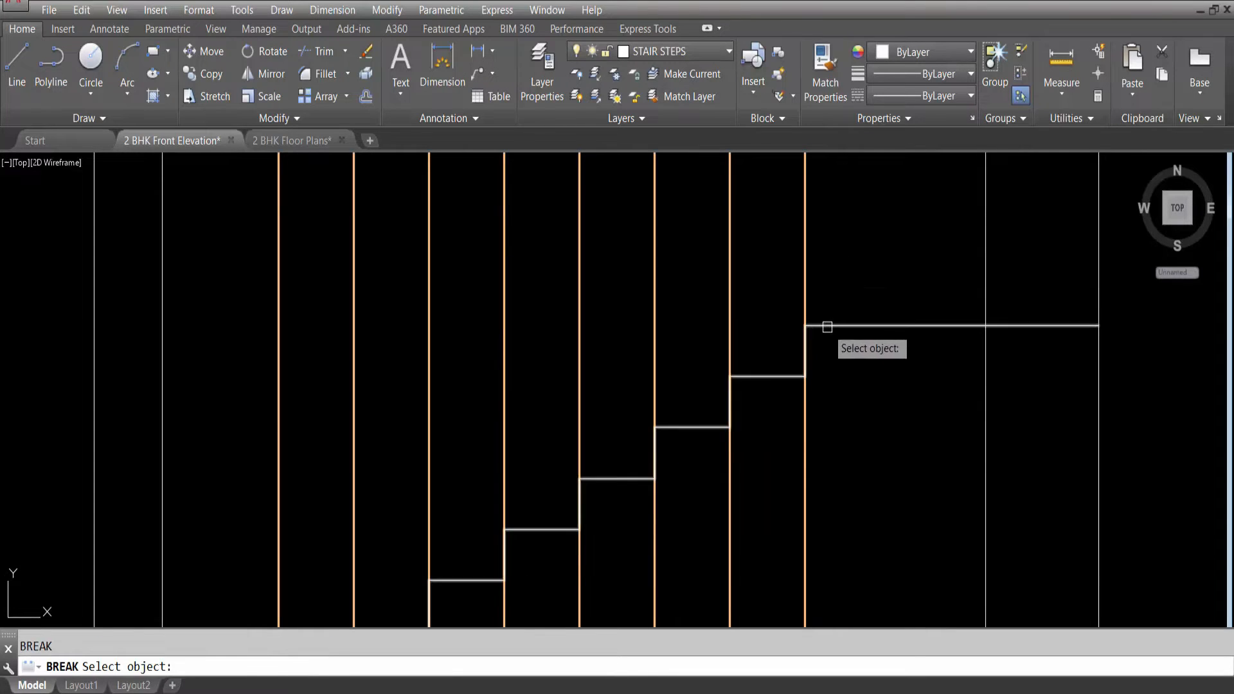
left_click(809, 326)
left_click(829, 329)
type("e")
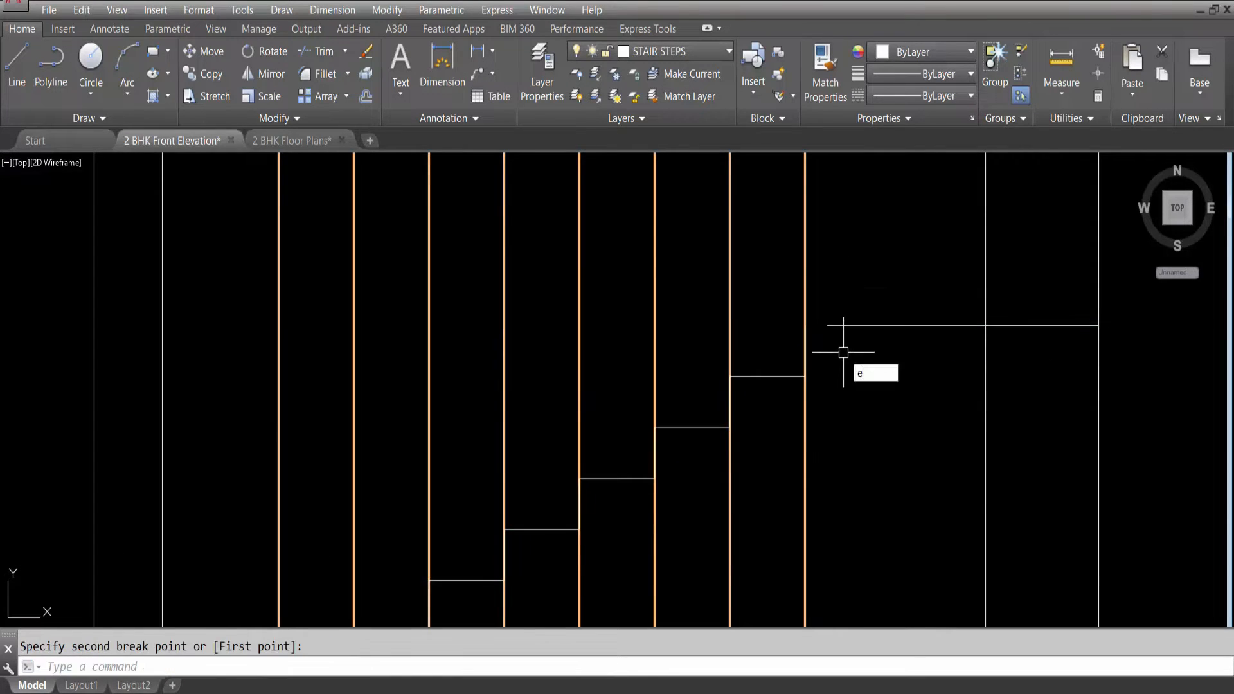
type("x")
key("Return")
key("Return")
left_click(870, 325)
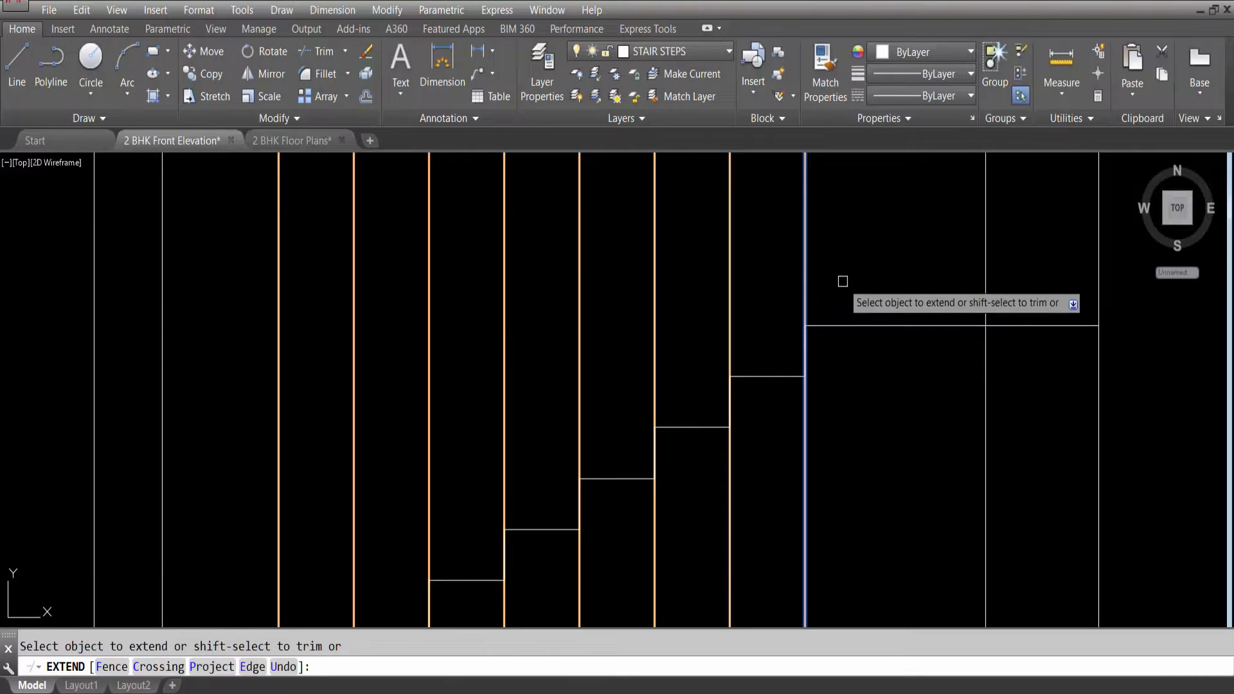
key("Escape")
Examine the staircase in the ground floor plan for the steps between its two 3' landings.
scroll(841, 242, "down", 3)
scroll(841, 242, "down", 5)
scroll(840, 244, "up", 4)
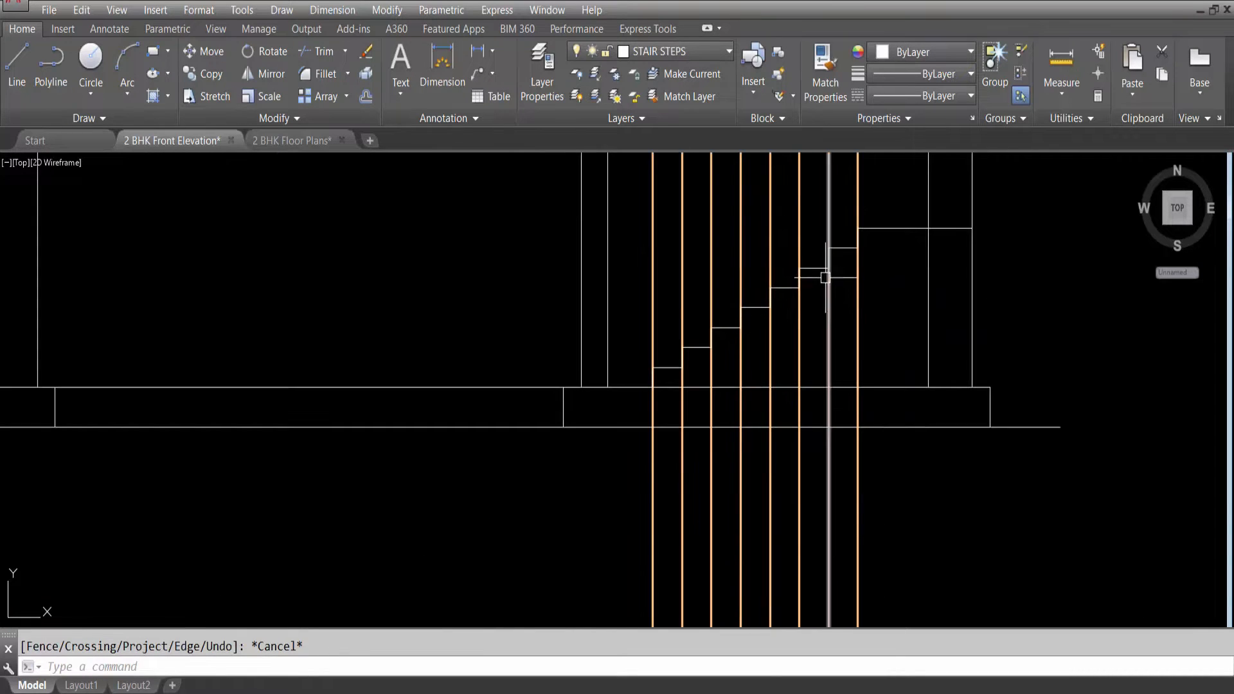
scroll(906, 322, "up", 4)
scroll(911, 261, "down", 7)
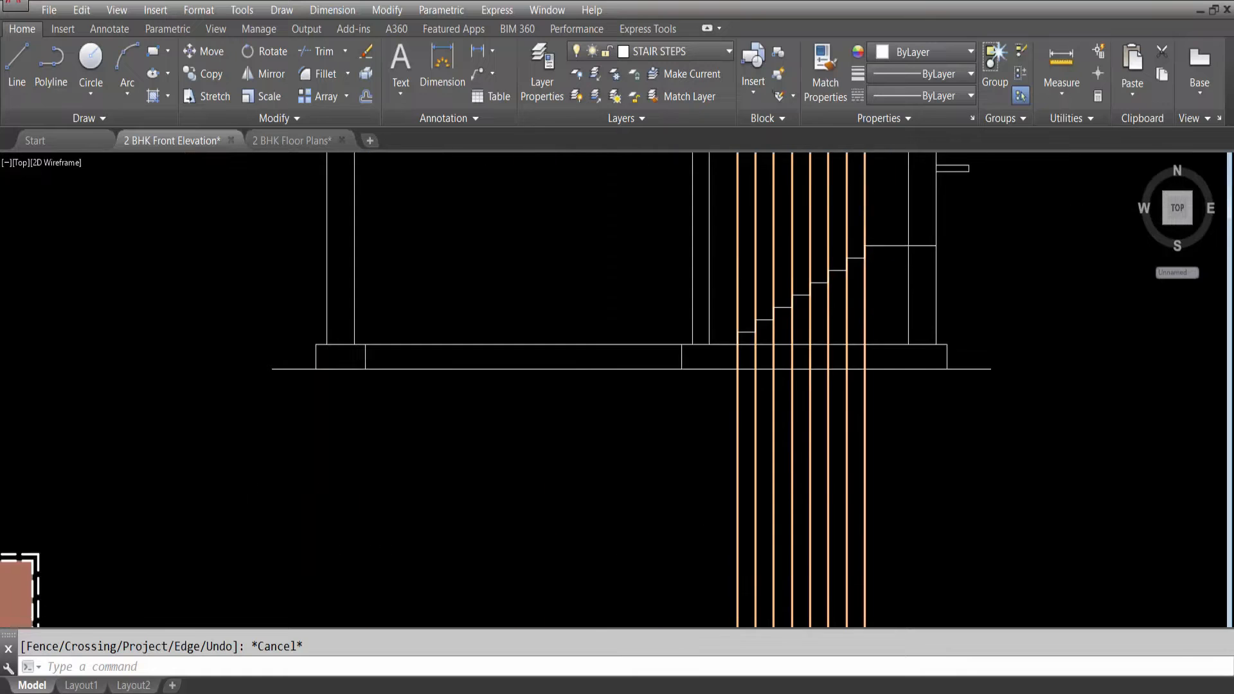
scroll(912, 261, "down", 4)
scroll(912, 411, "up", 7)
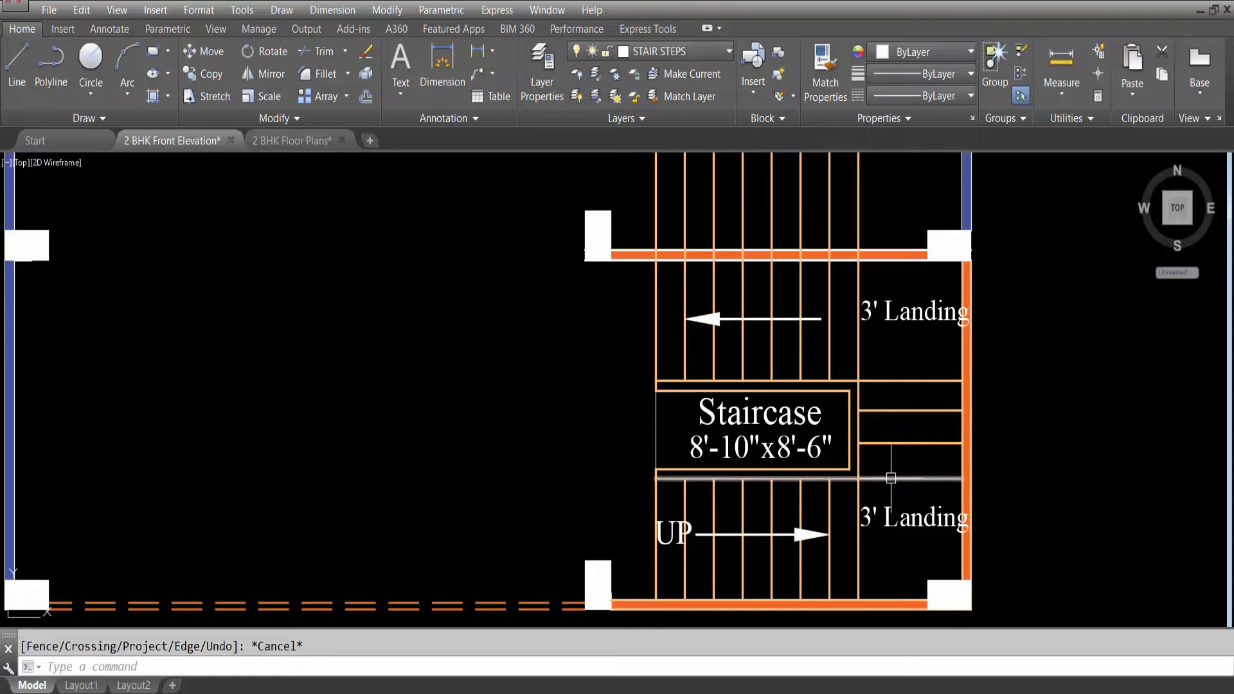
scroll(866, 483, "down", 5)
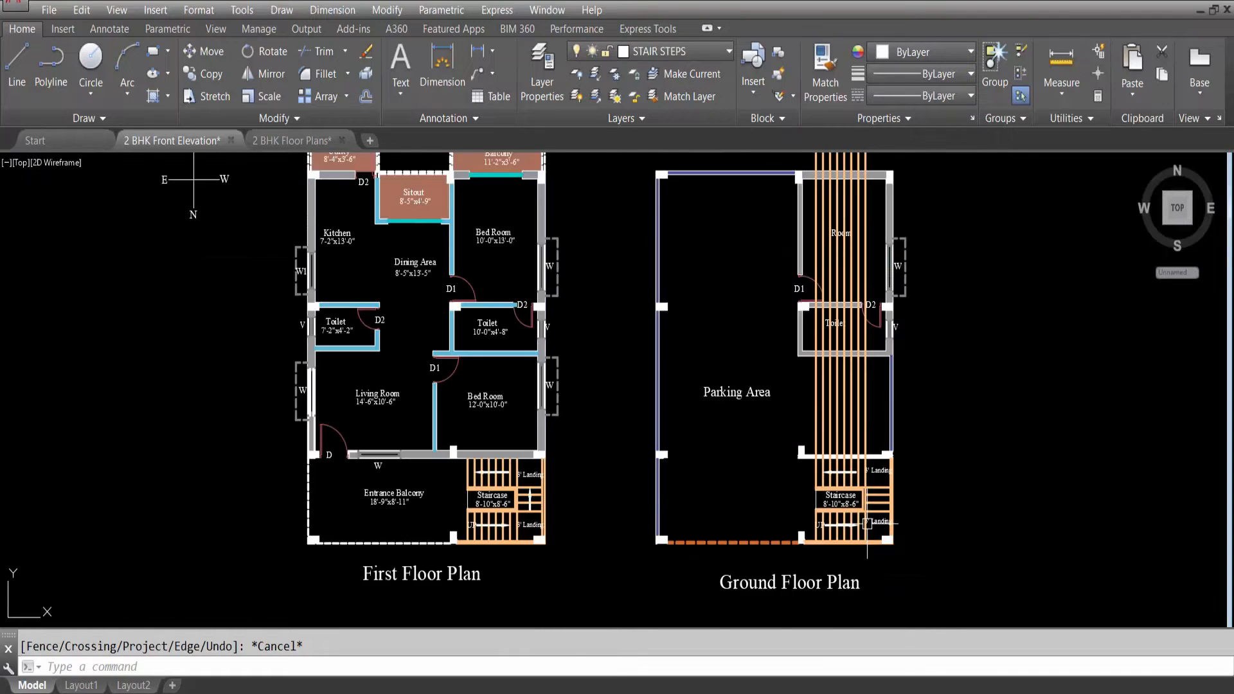
scroll(870, 517, "down", 3)
scroll(900, 189, "up", 6)
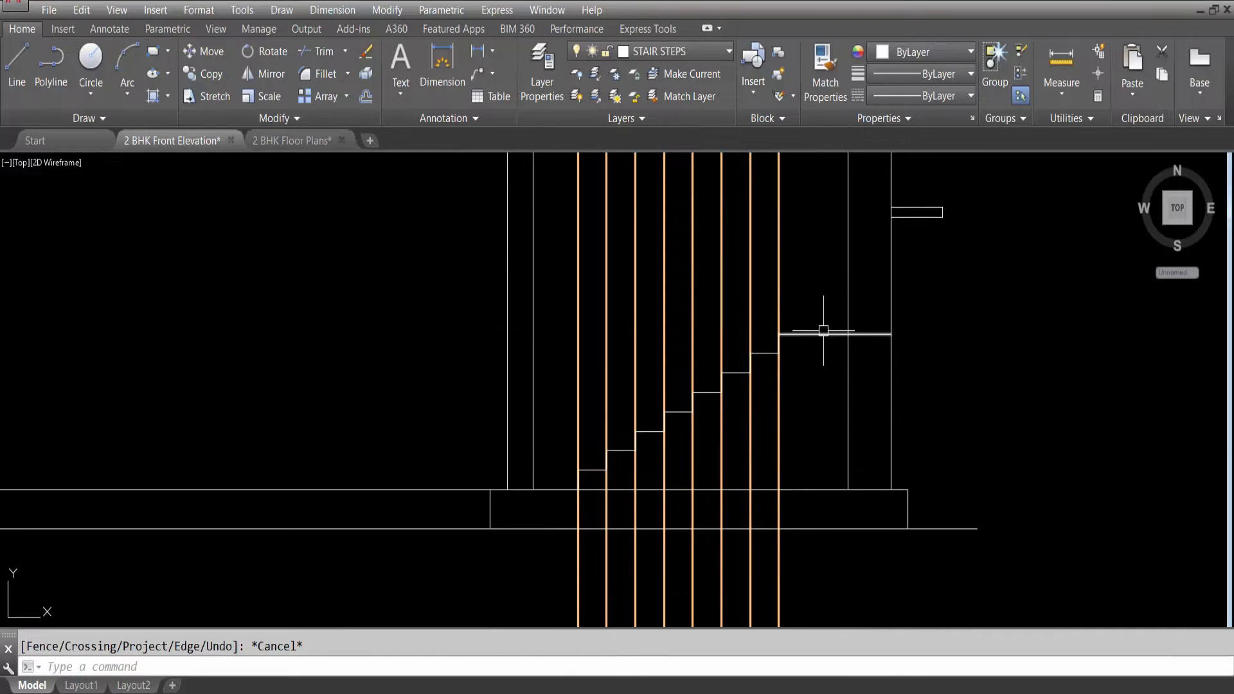
Offset the landing line upward four times in succession at 6" spacing.
type("o")
key("Return")
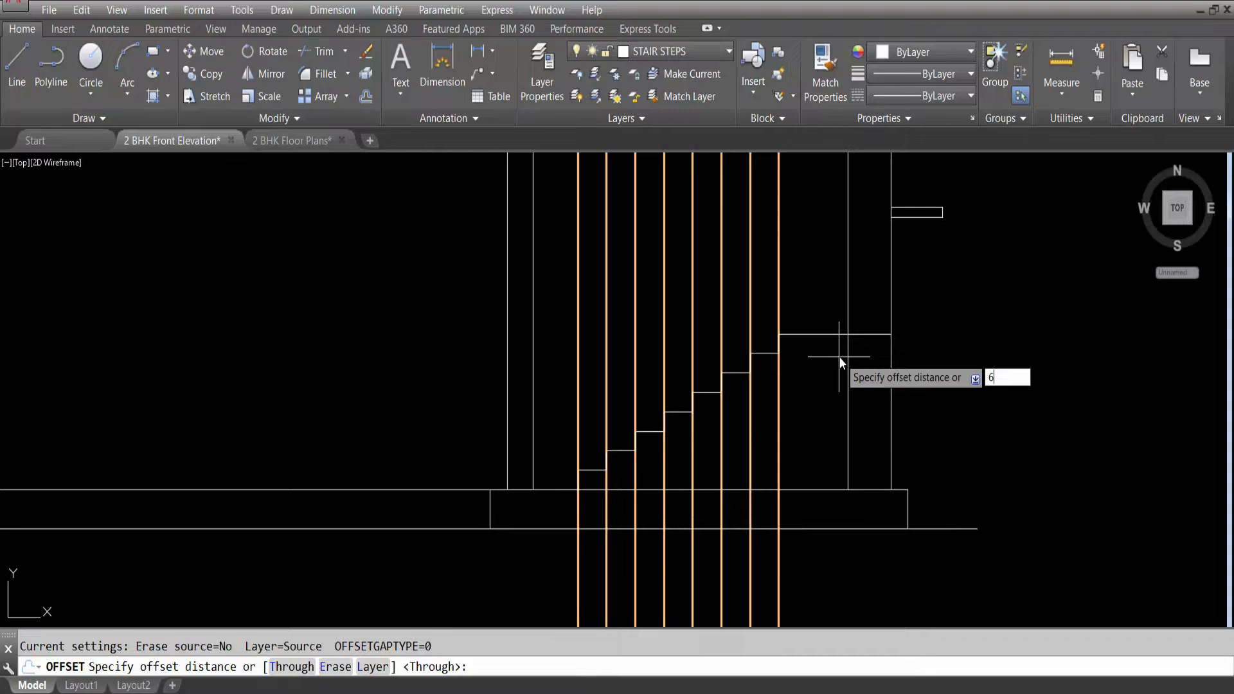
key("Return")
left_click(832, 333)
left_click(873, 273)
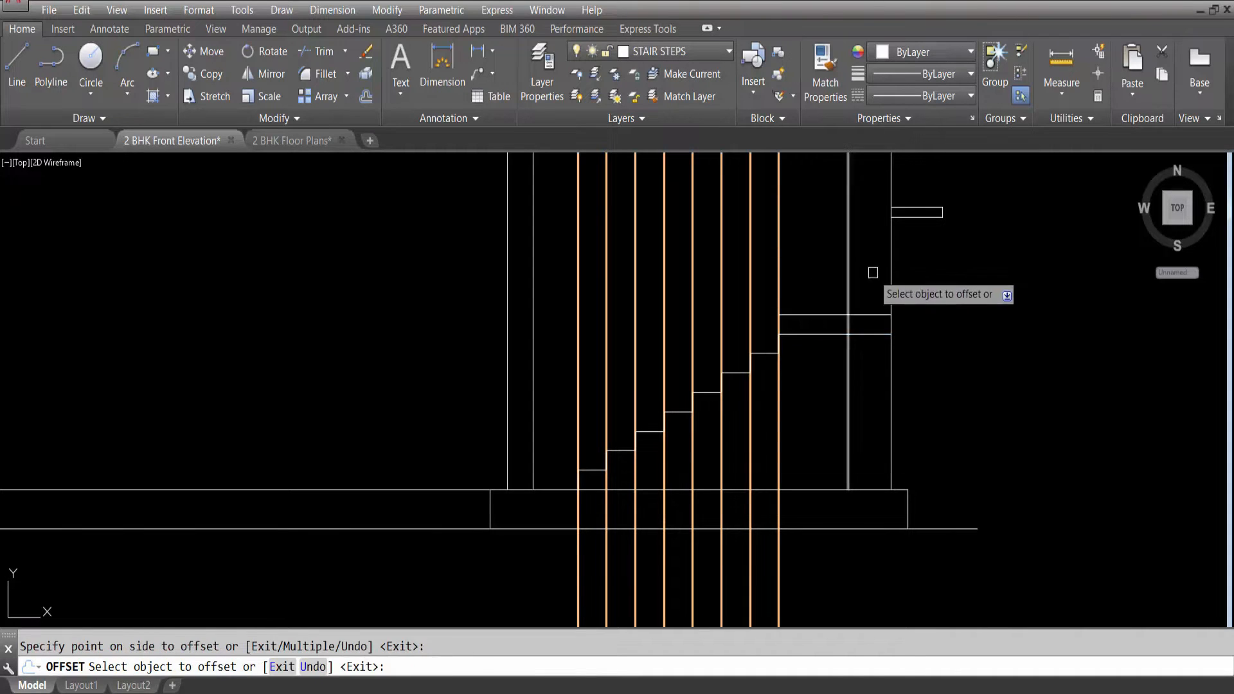
left_click(820, 313)
left_click(837, 267)
left_click(815, 295)
left_click(856, 254)
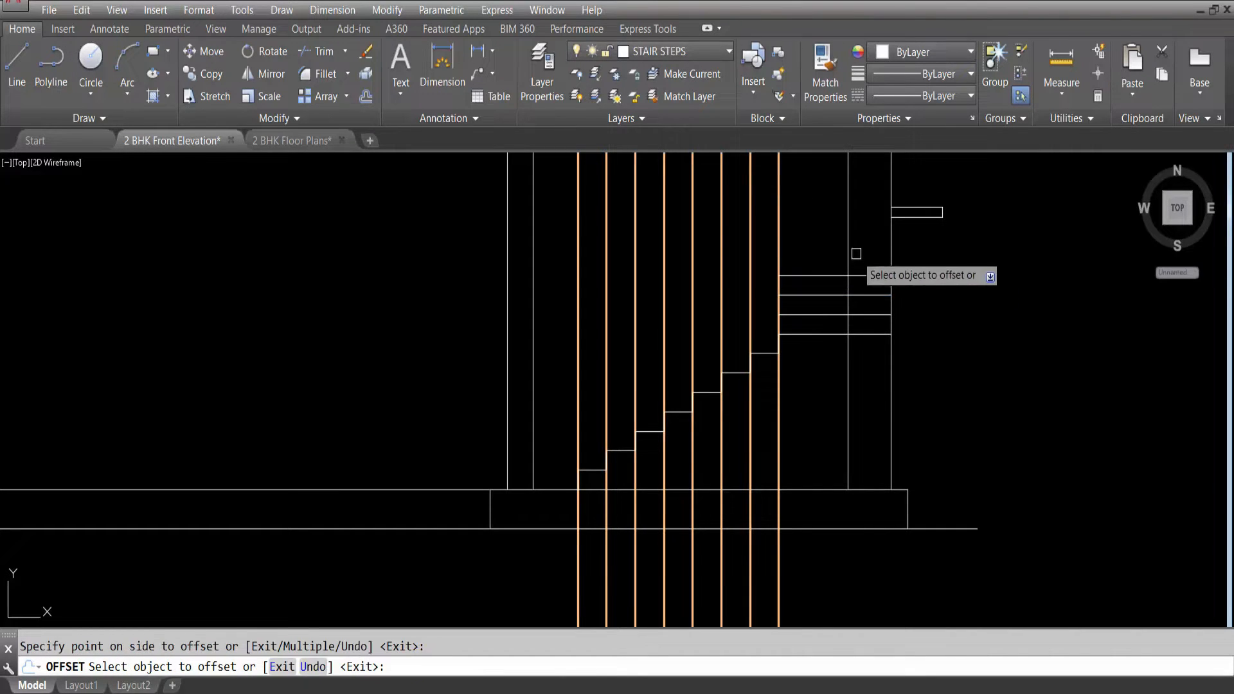
left_click(820, 276)
left_click(818, 264)
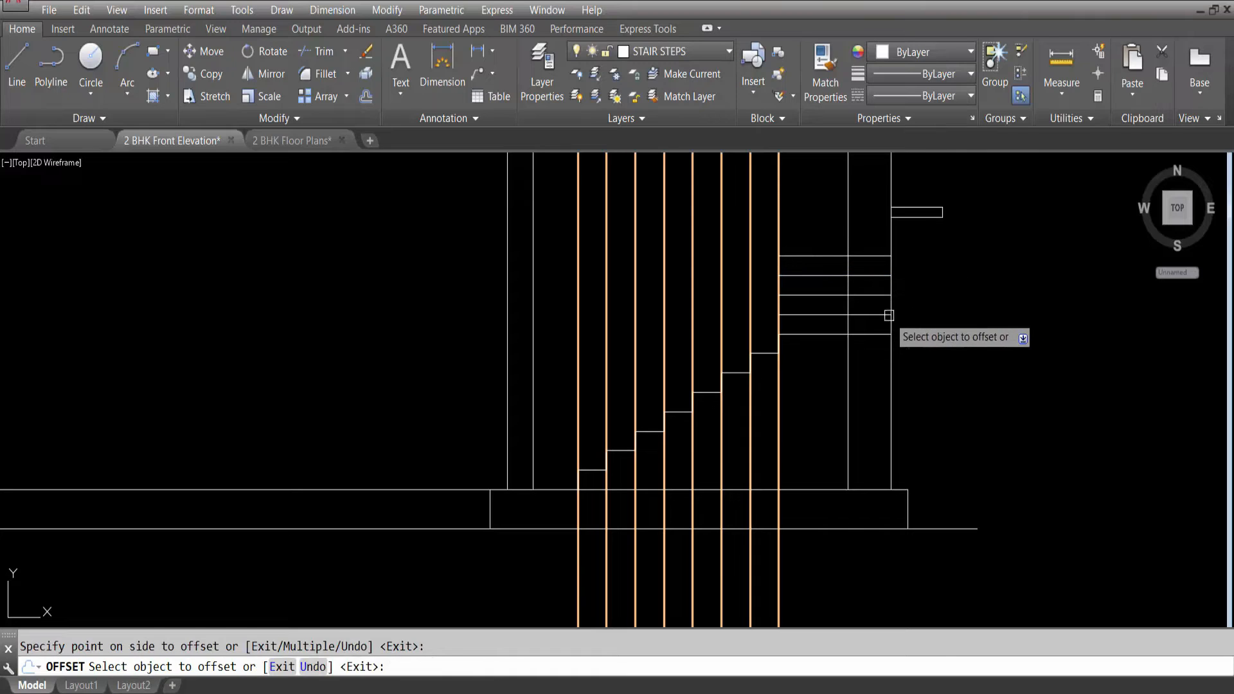
key("Escape")
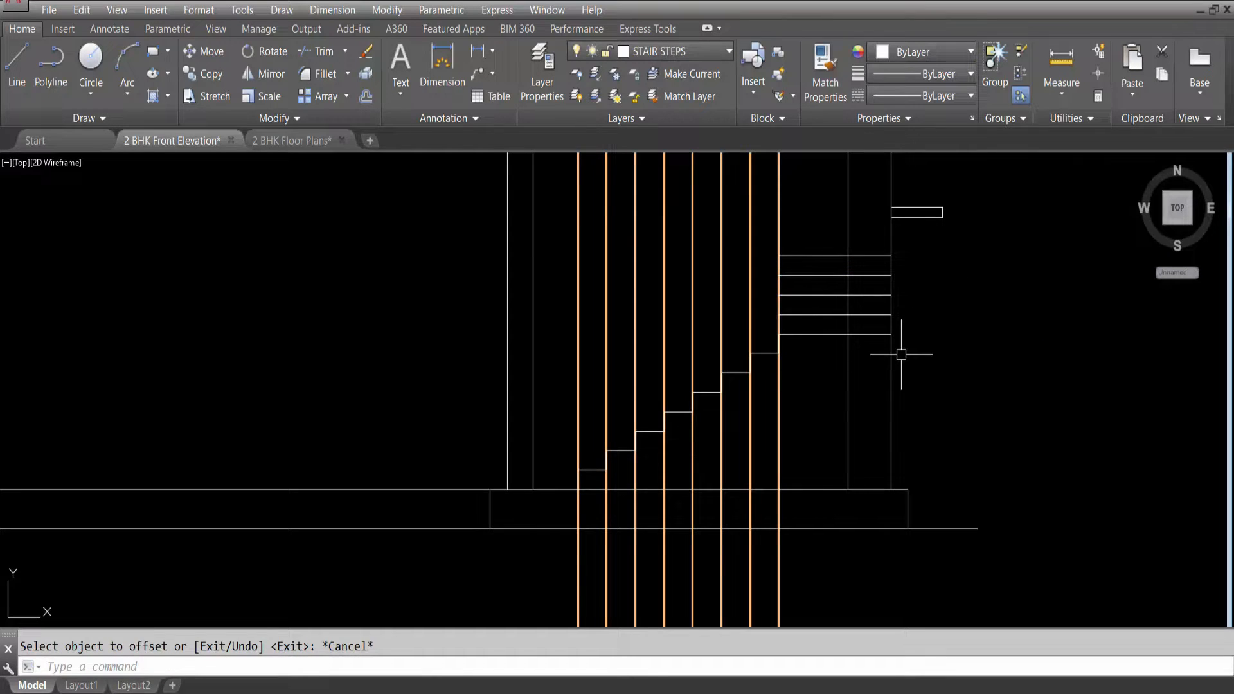
Trim all tread projection lines above the staircase's rear wall in the ground floor plan, using the wall's lower edge as cutting edge.
scroll(804, 373, "down", 4)
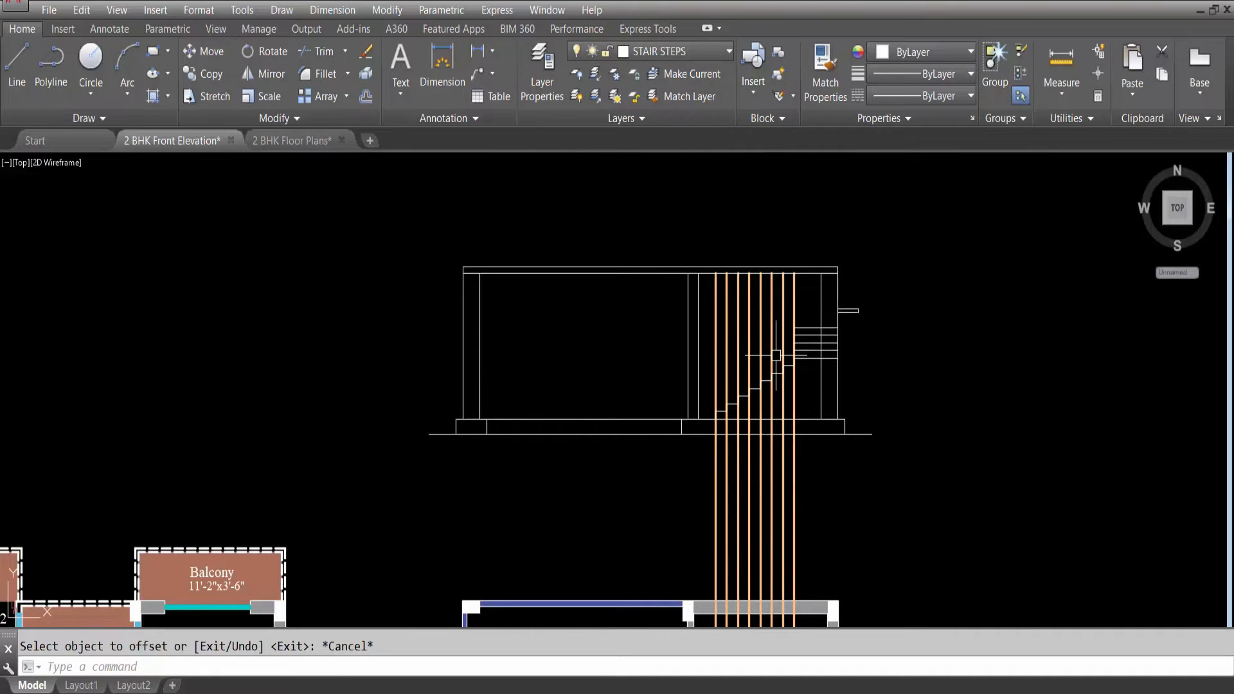
scroll(781, 347, "down", 2)
scroll(773, 556, "down", 1)
scroll(689, 307, "up", 1)
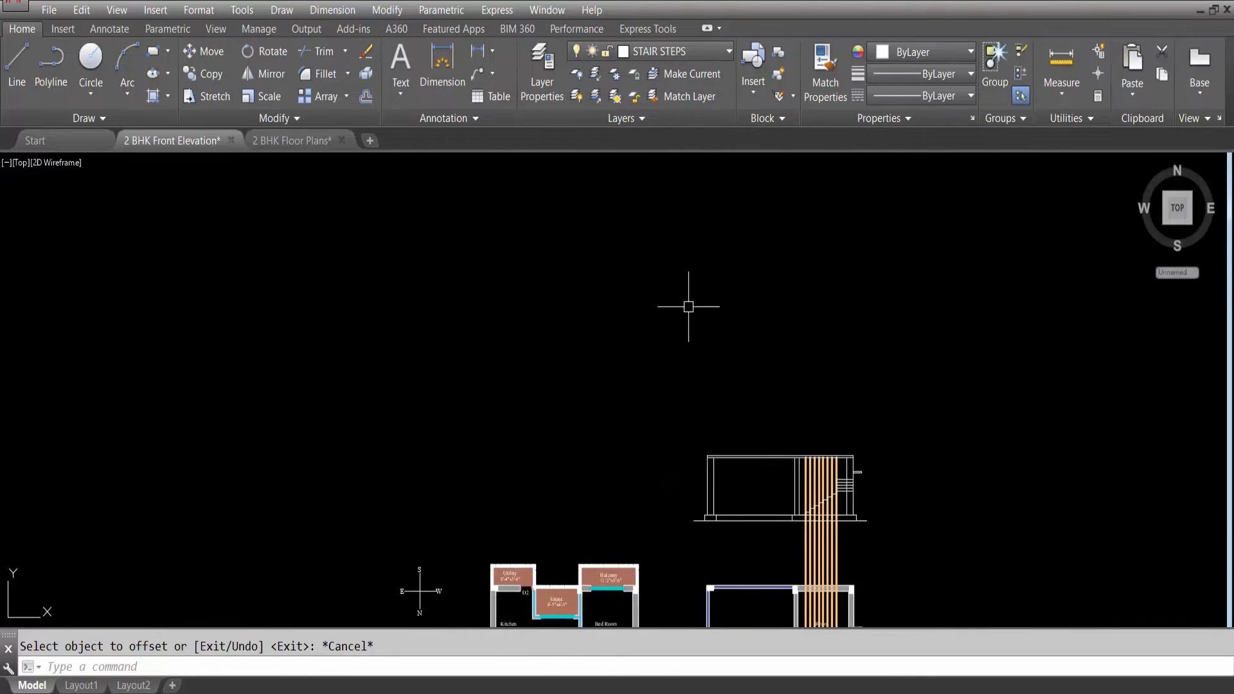
scroll(690, 309, "down", 2)
scroll(745, 450, "up", 8)
type("tr")
key("Return")
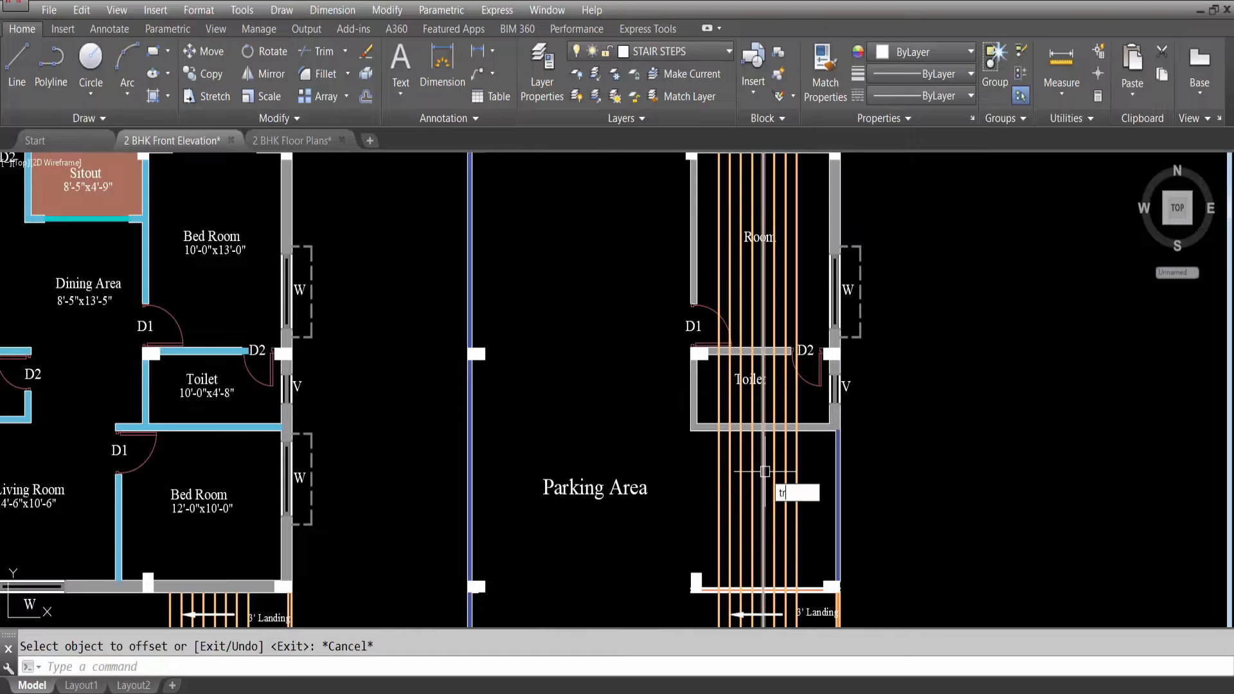
scroll(783, 449, "down", 5)
scroll(784, 523, "up", 8)
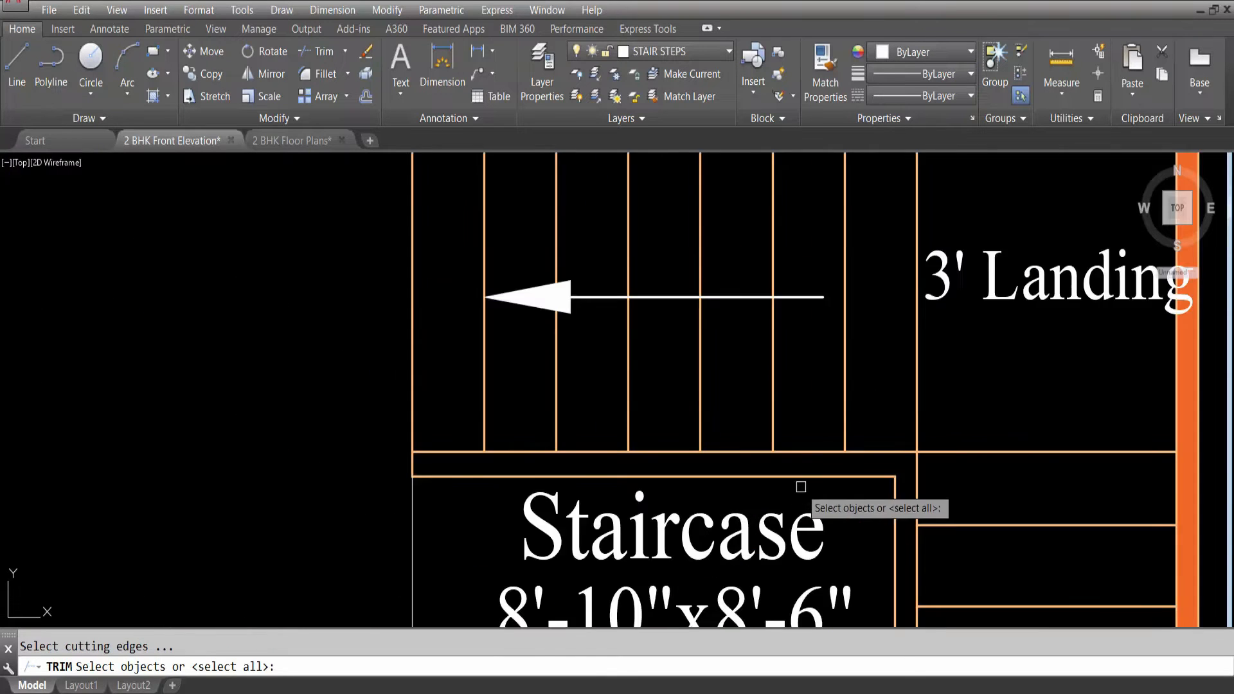
scroll(825, 437, "down", 3)
scroll(876, 297, "up", 4)
left_click(876, 334)
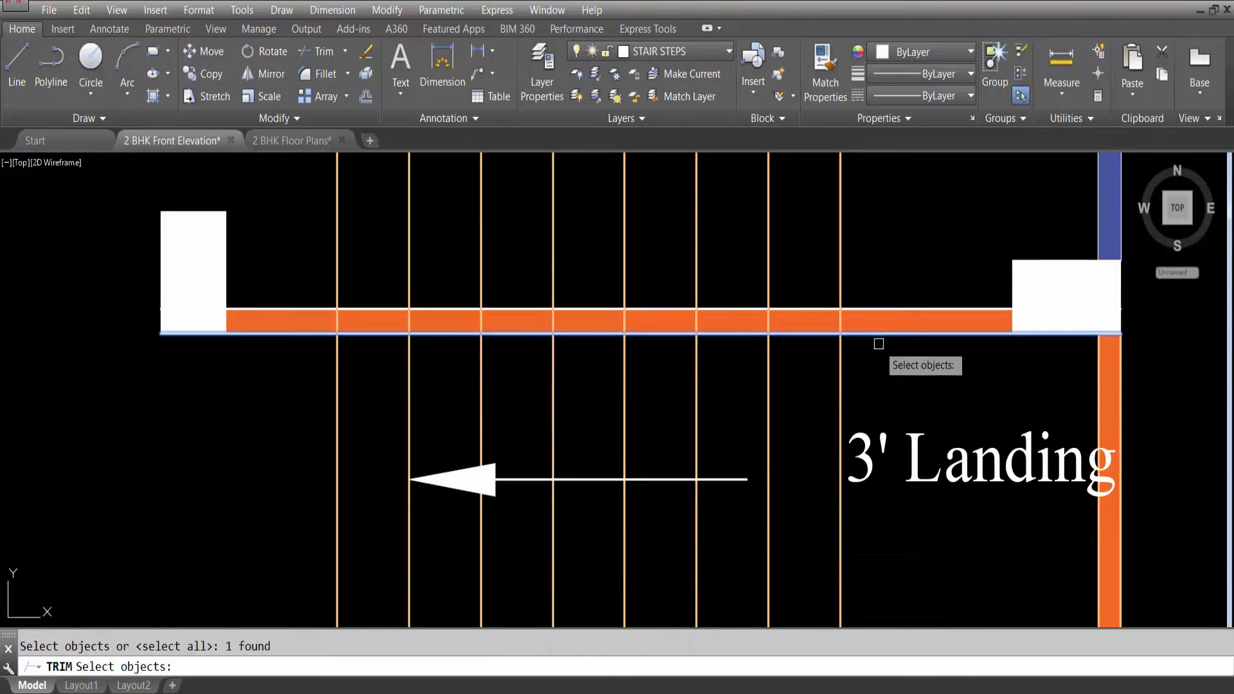
key("Return")
left_click(880, 241)
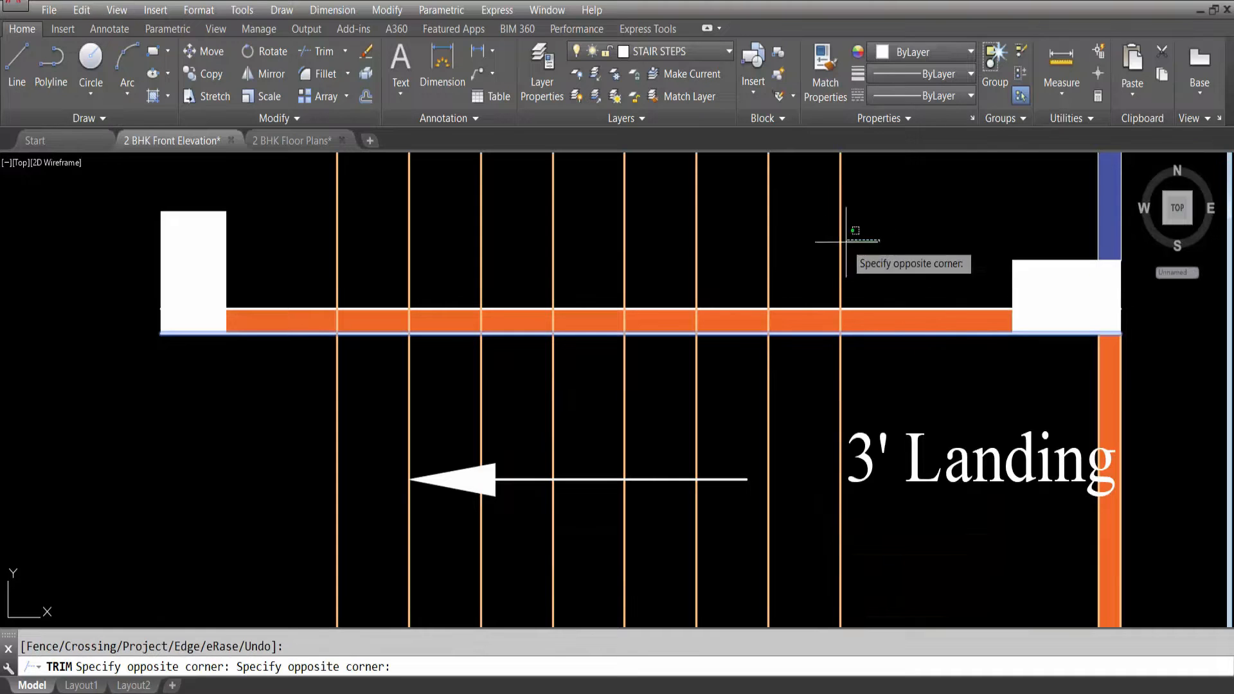
left_click(353, 243)
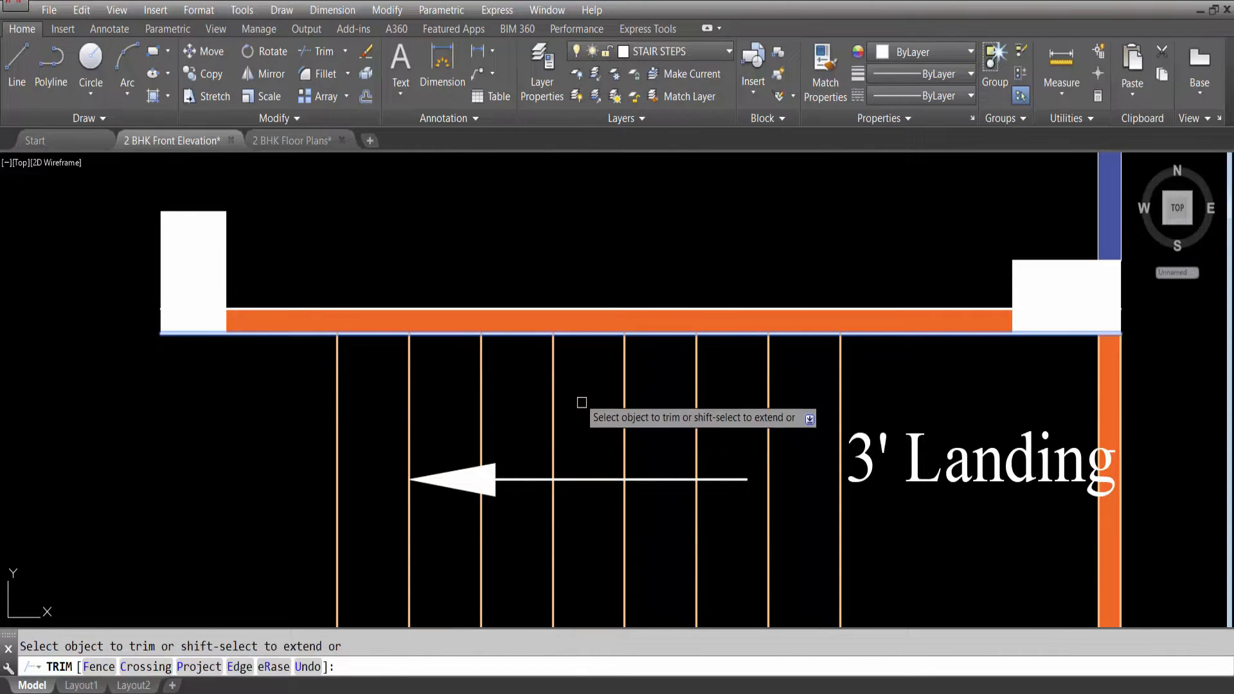
key("Escape")
Draw a vertical line from the top of the last riser to the left end of the uppermost offset landing line.
scroll(576, 411, "down", 10)
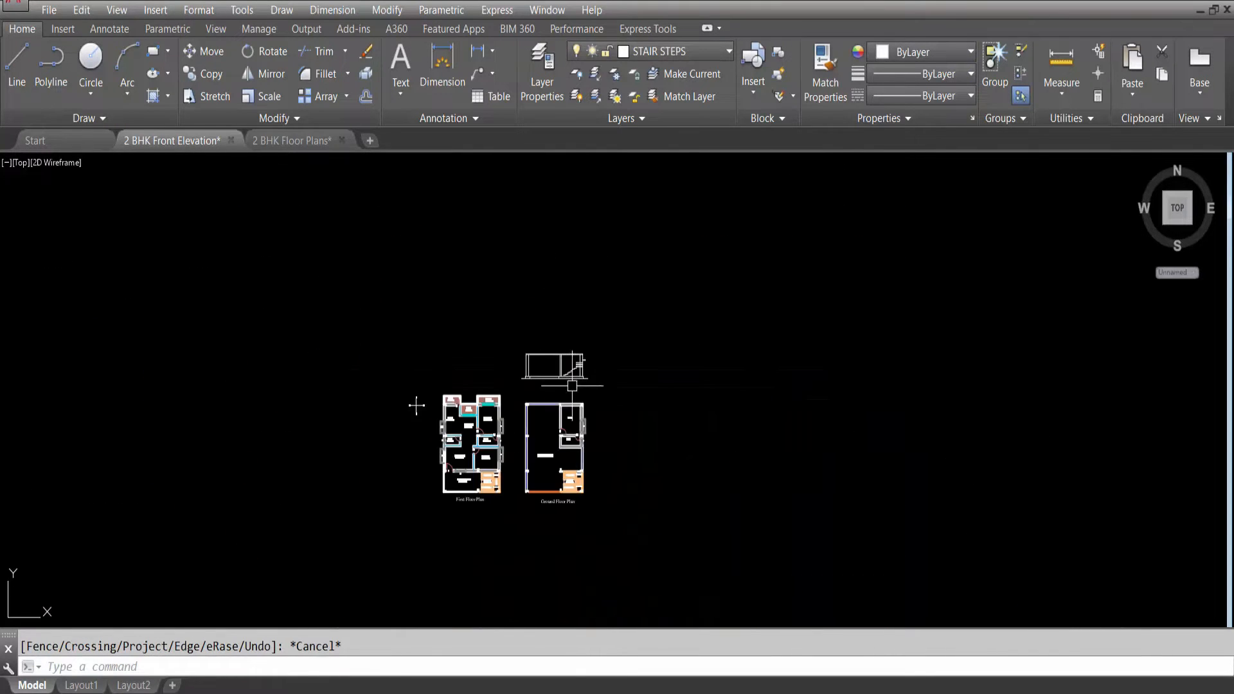
scroll(568, 393, "up", 6)
scroll(551, 340, "up", 2)
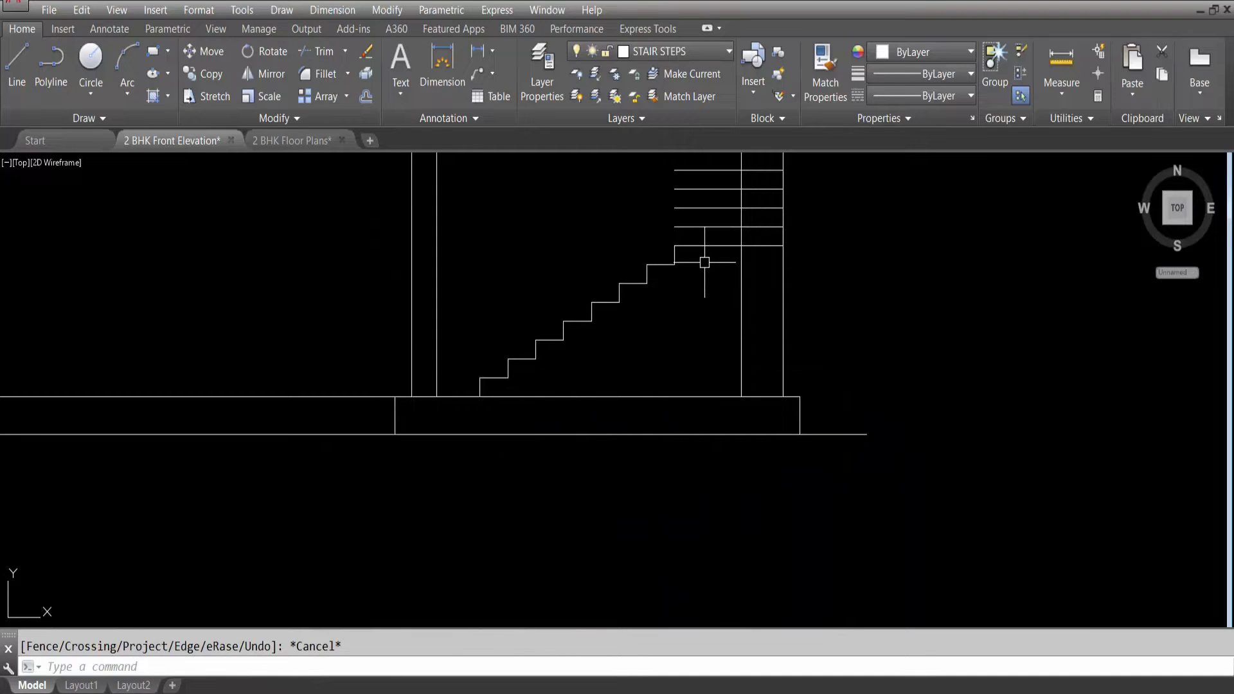
key("l")
key("Return")
left_click(674, 246)
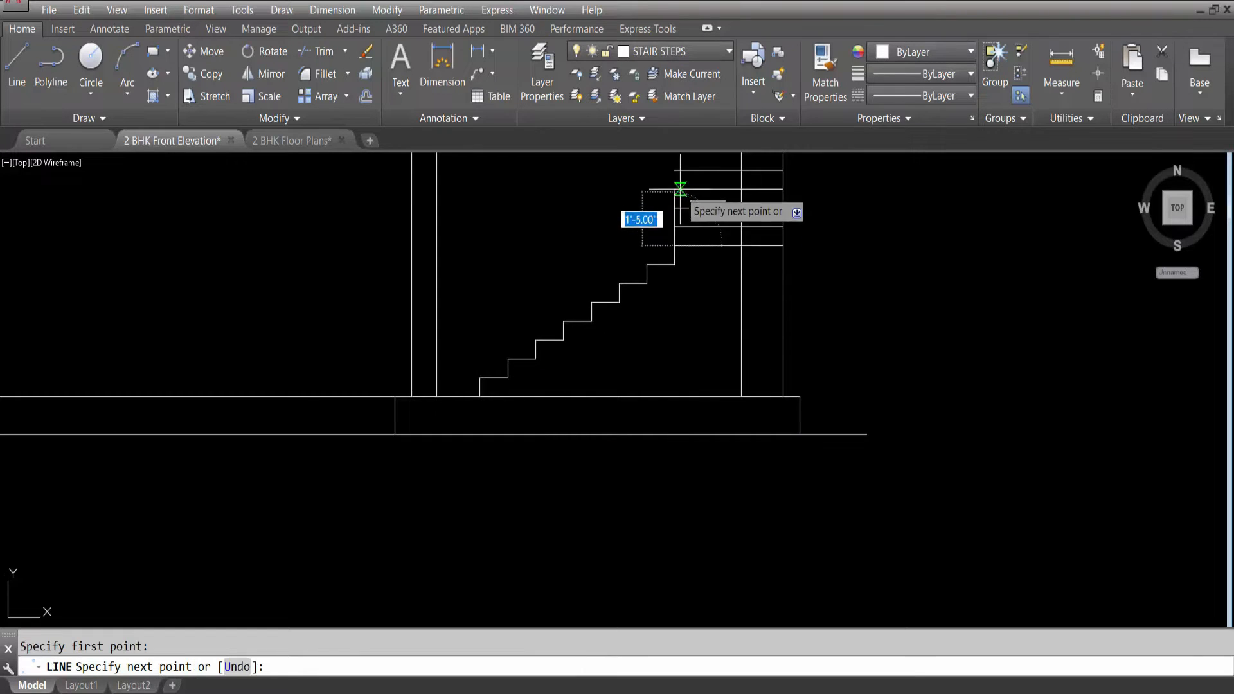
scroll(699, 347, "down", 4)
scroll(699, 347, "up", 6)
key("Escape")
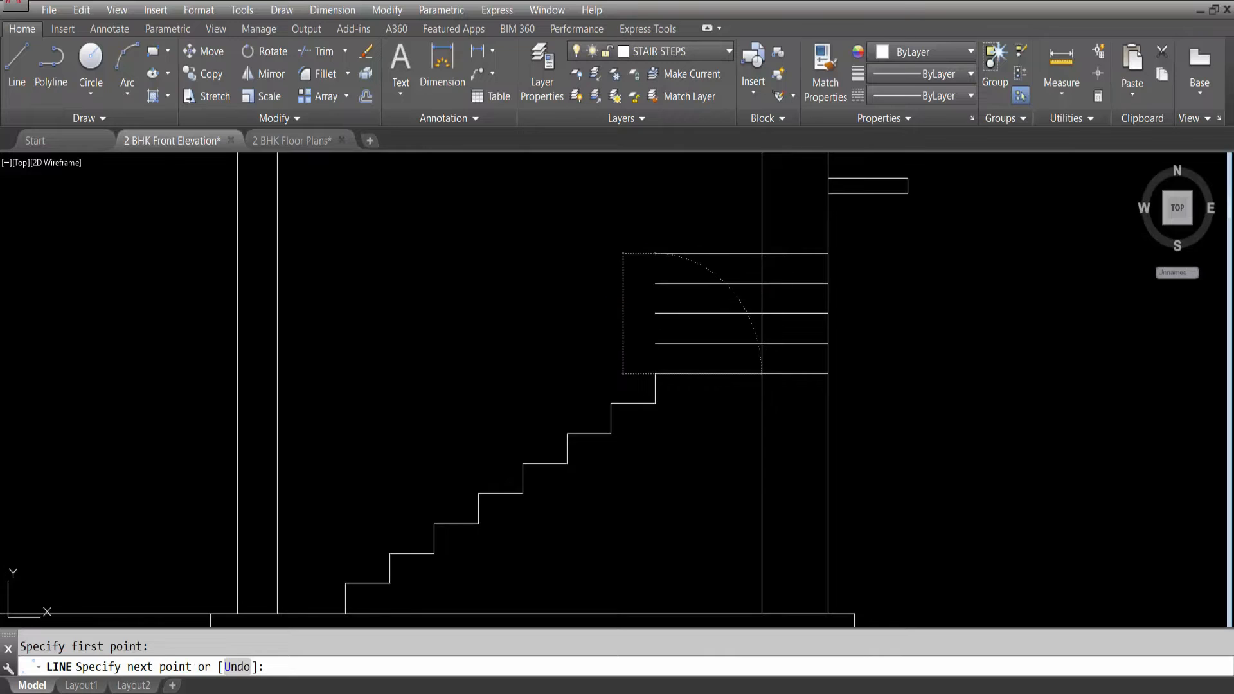
Mirror the stair polyline about a horizontal axis through the middle landing line, keeping the original flight.
scroll(700, 383, "down", 4)
left_click(656, 403)
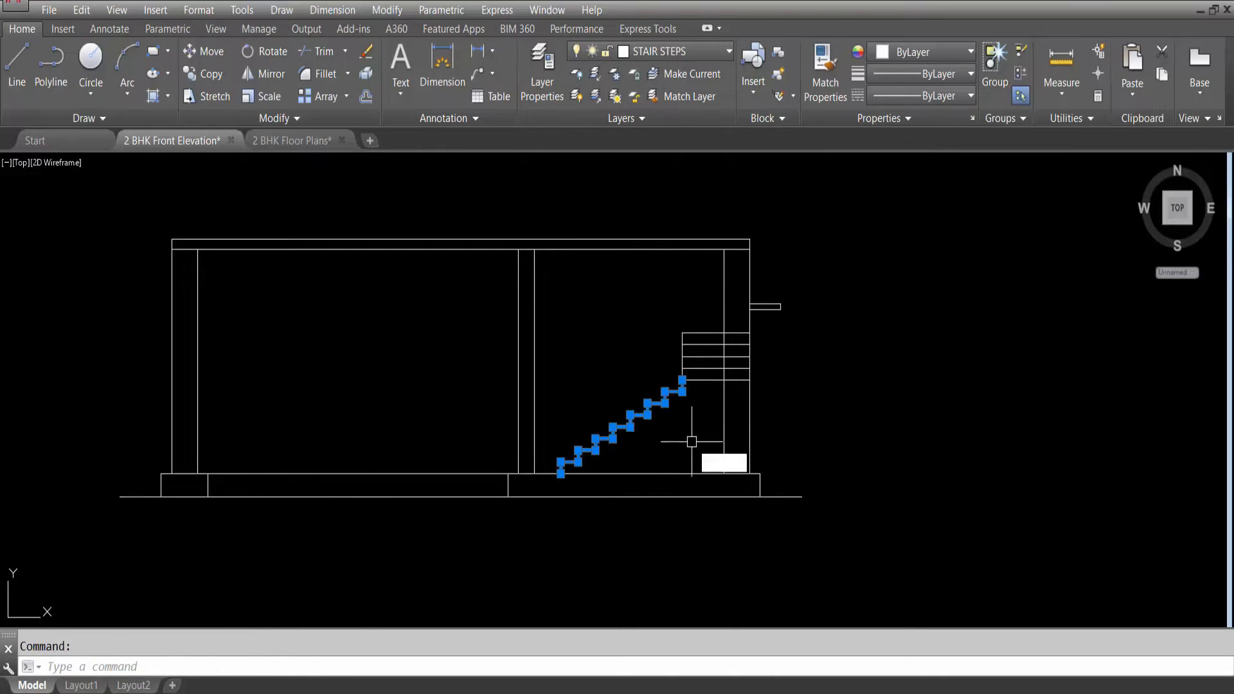
key("Return")
scroll(695, 357, "up", 4)
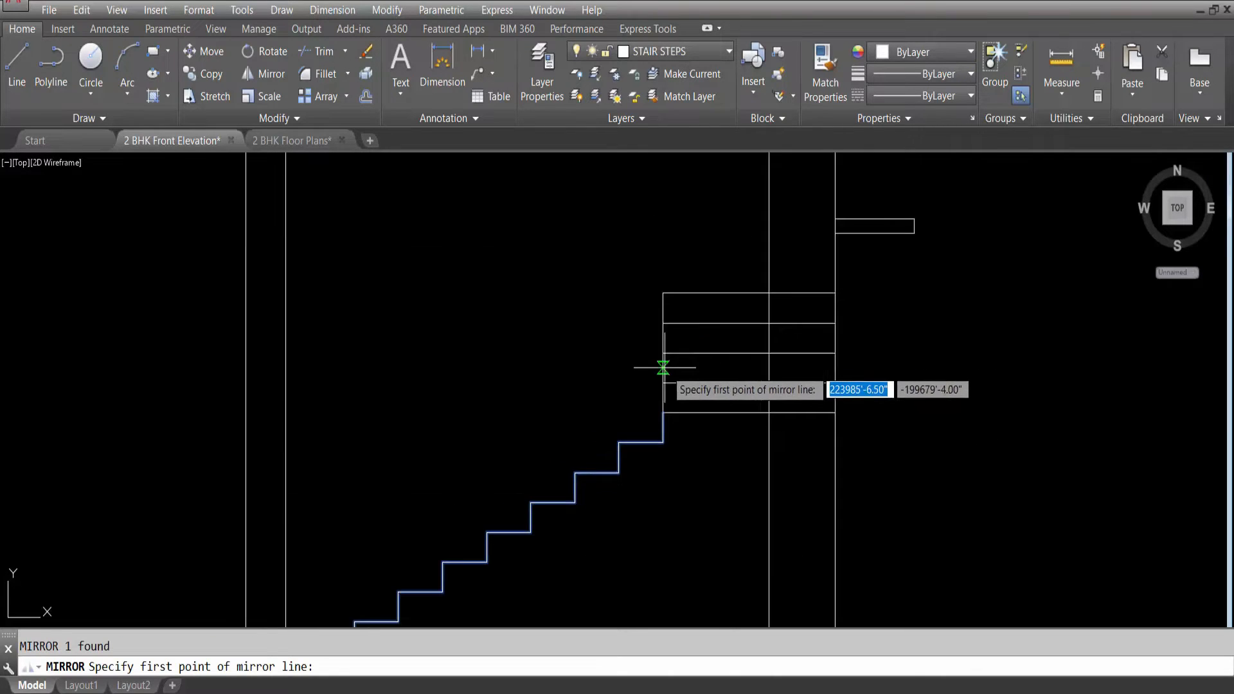
left_click(663, 352)
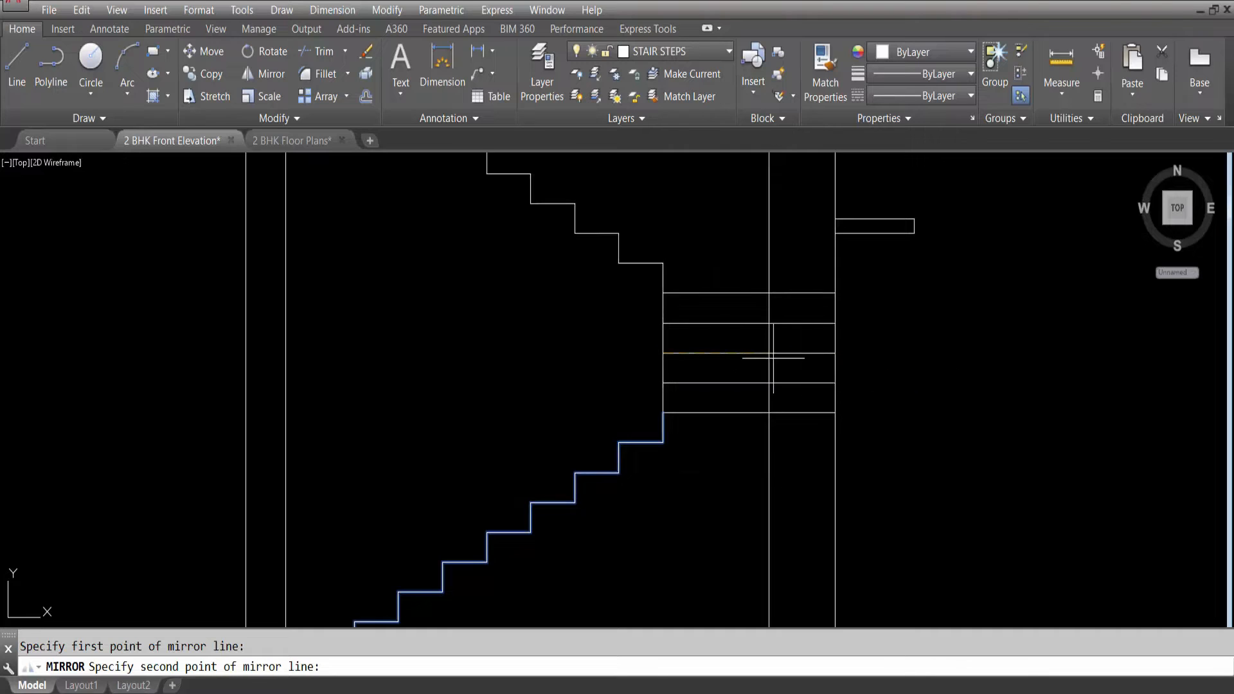
scroll(953, 357, "down", 4)
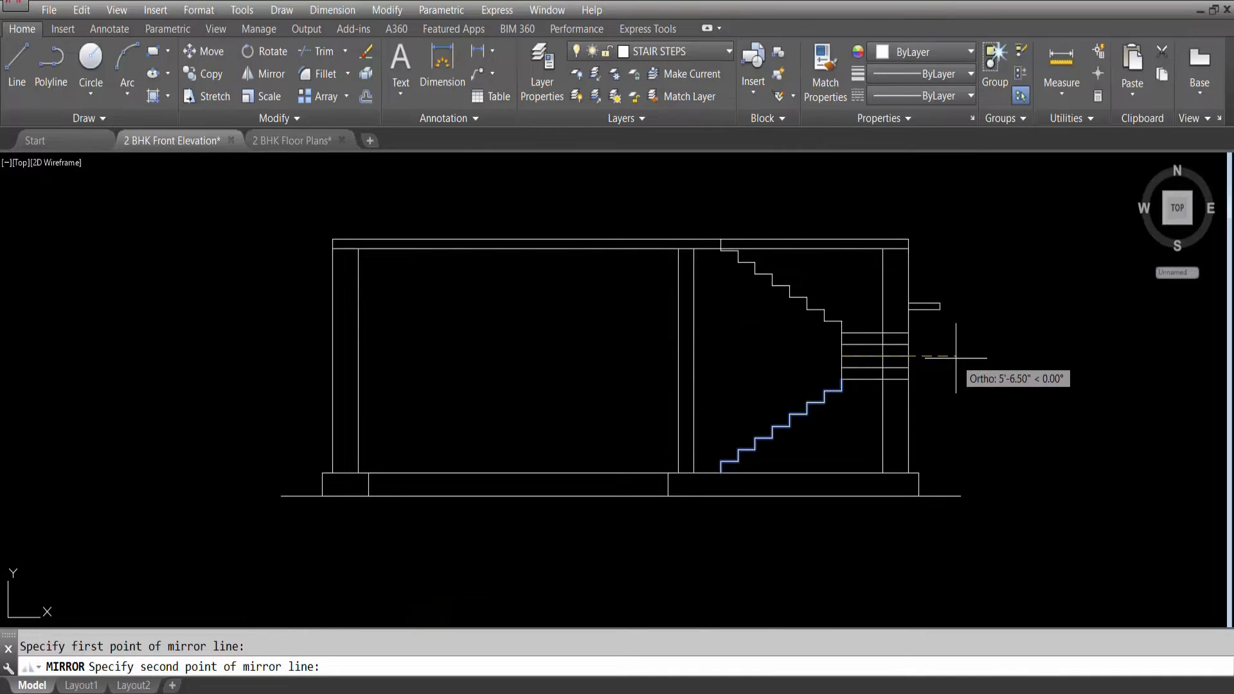
left_click(956, 357)
key("Return")
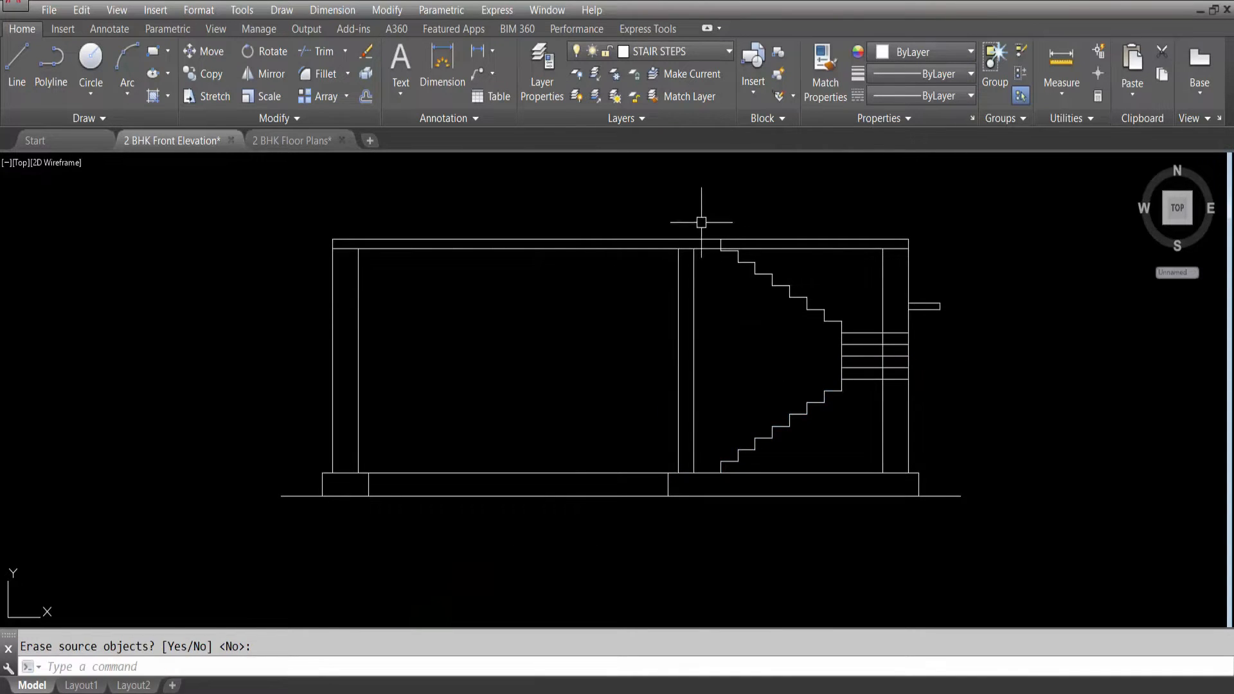
Extend the inner vertical edge of the elevation's right column up to the slab's top line.
scroll(701, 222, "up", 4)
scroll(721, 248, "down", 2)
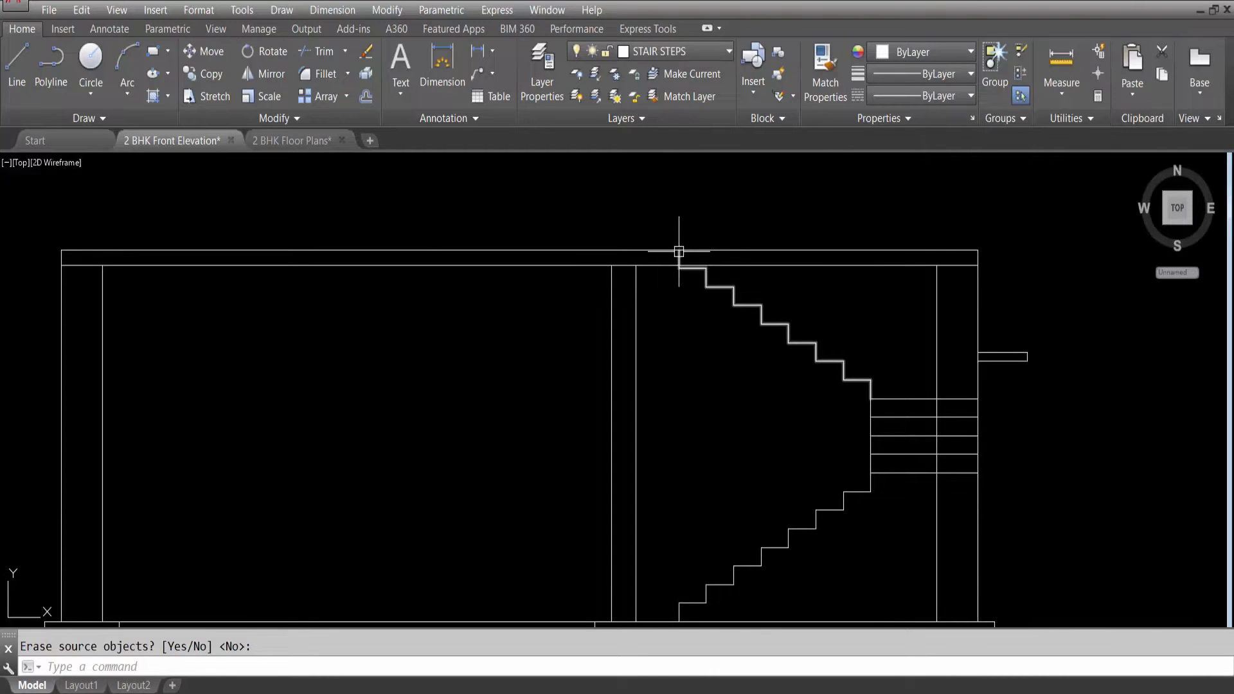
scroll(679, 251, "down", 3)
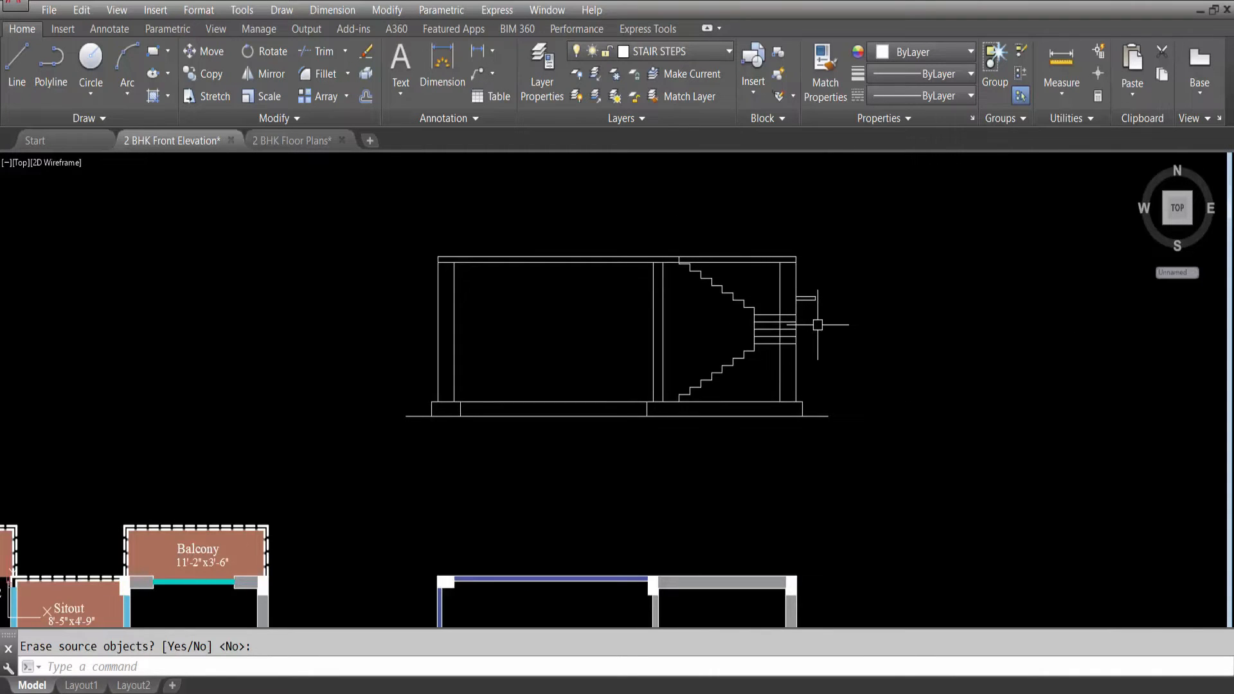
key("Escape")
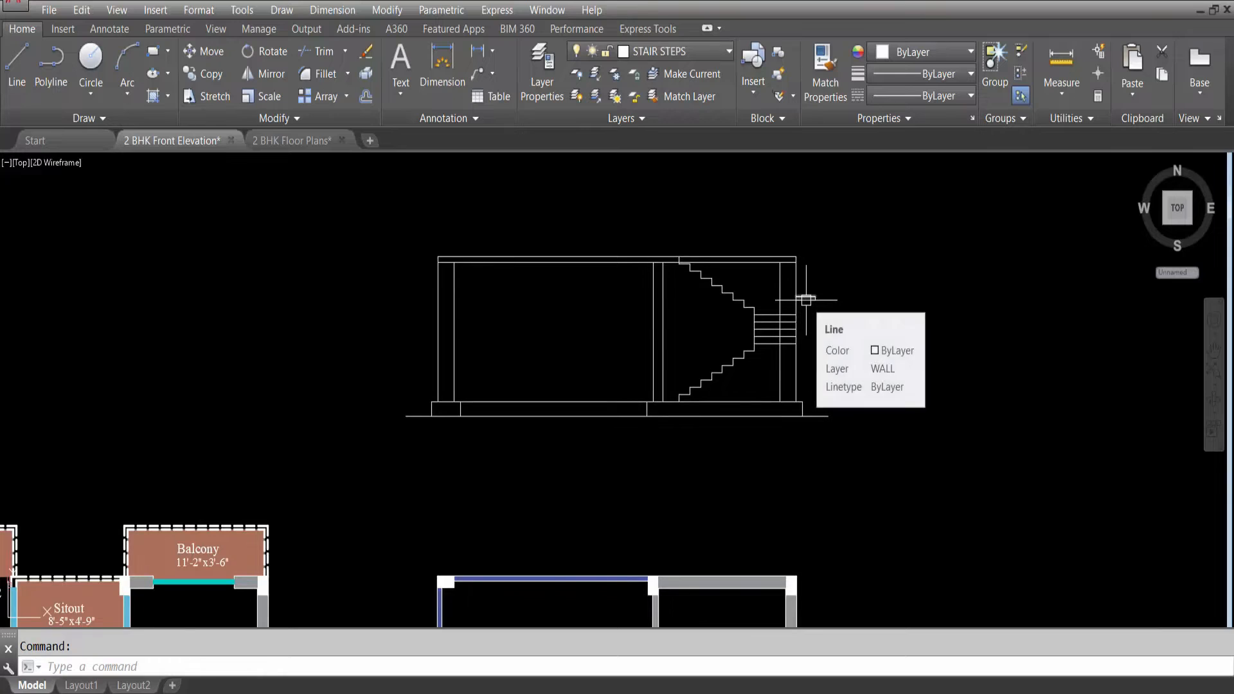
type("ex")
key("Return")
scroll(784, 257, "up", 3)
left_click(783, 255)
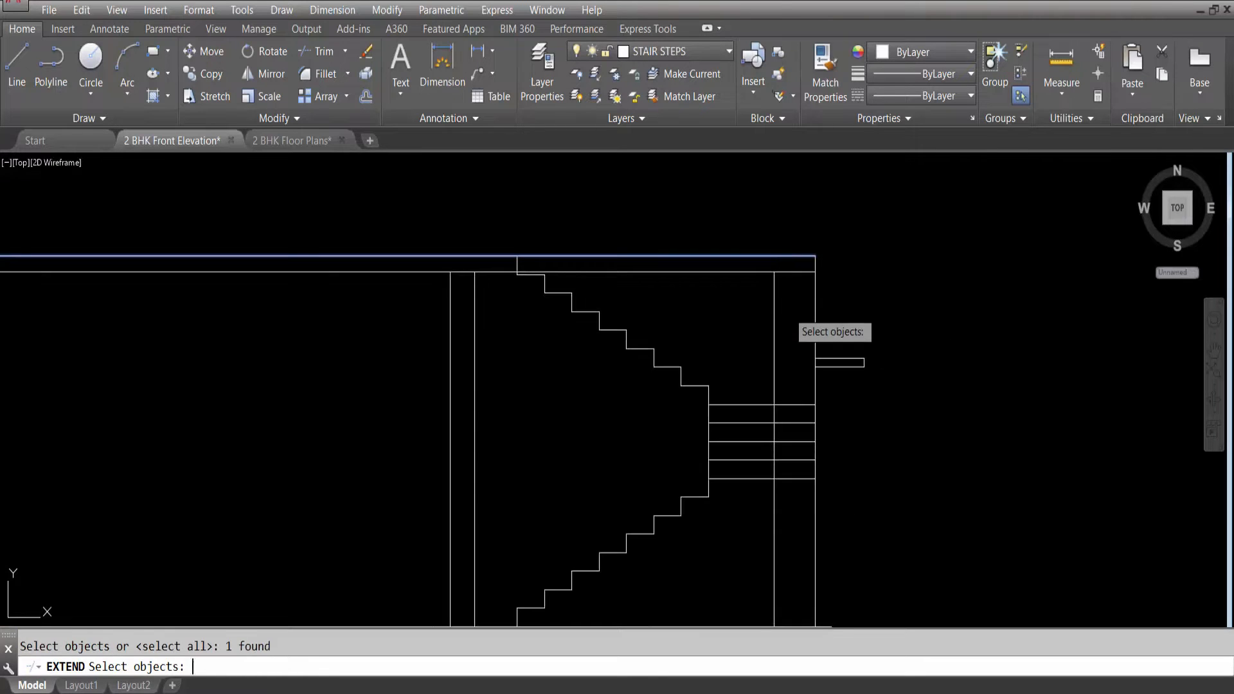
key("Return")
key("Escape")
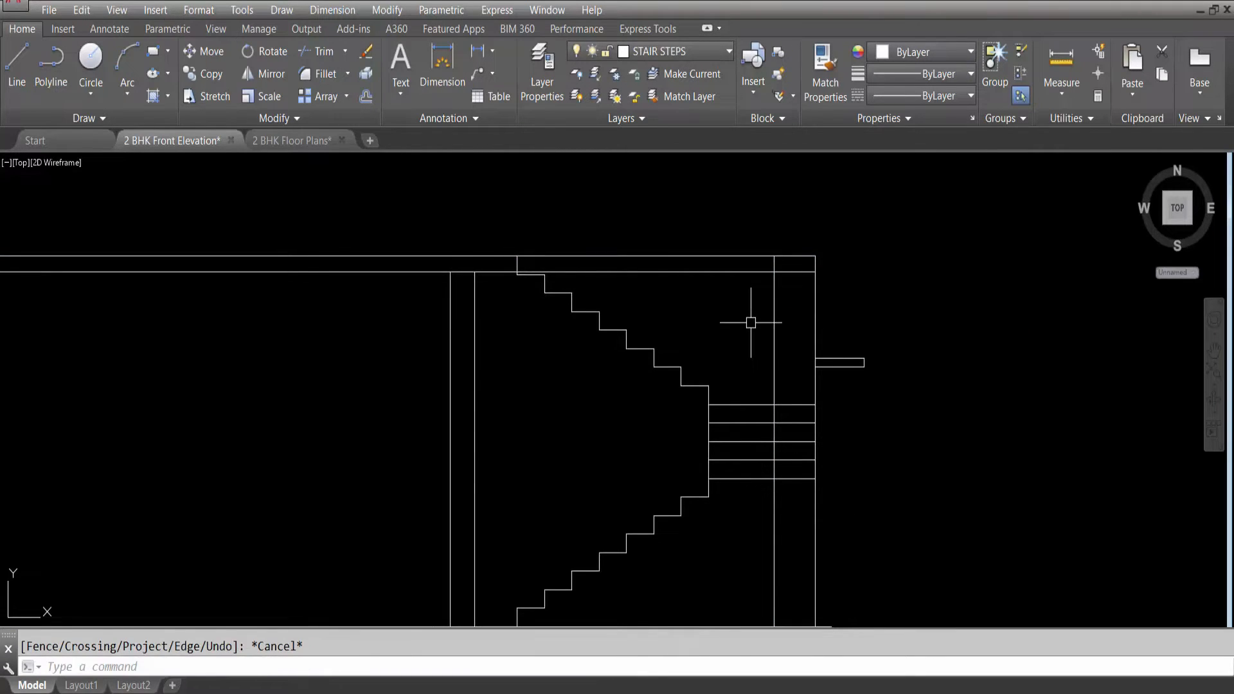
Trim both slab lines over the stairwell up to the right column, using the upper stair flight as cutting edge.
type("tr")
key("Return")
scroll(516, 279, "up", 3)
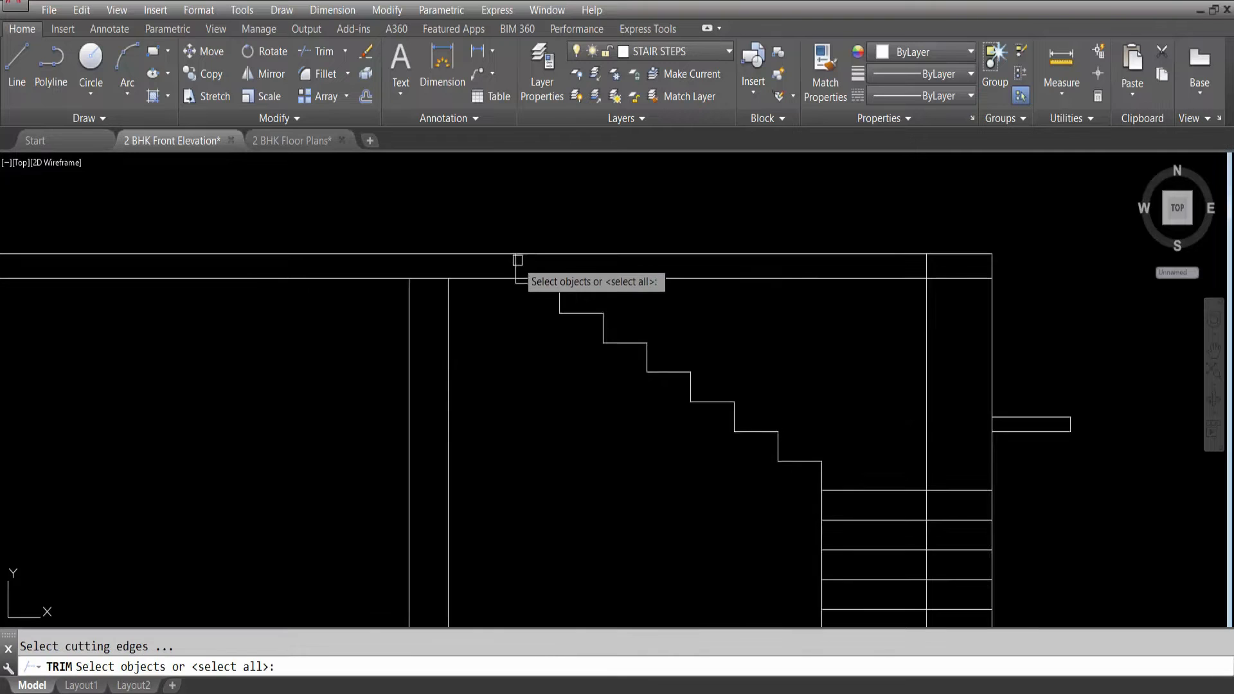
left_click(516, 279)
key("Return")
left_click_drag(739, 236, 737, 306)
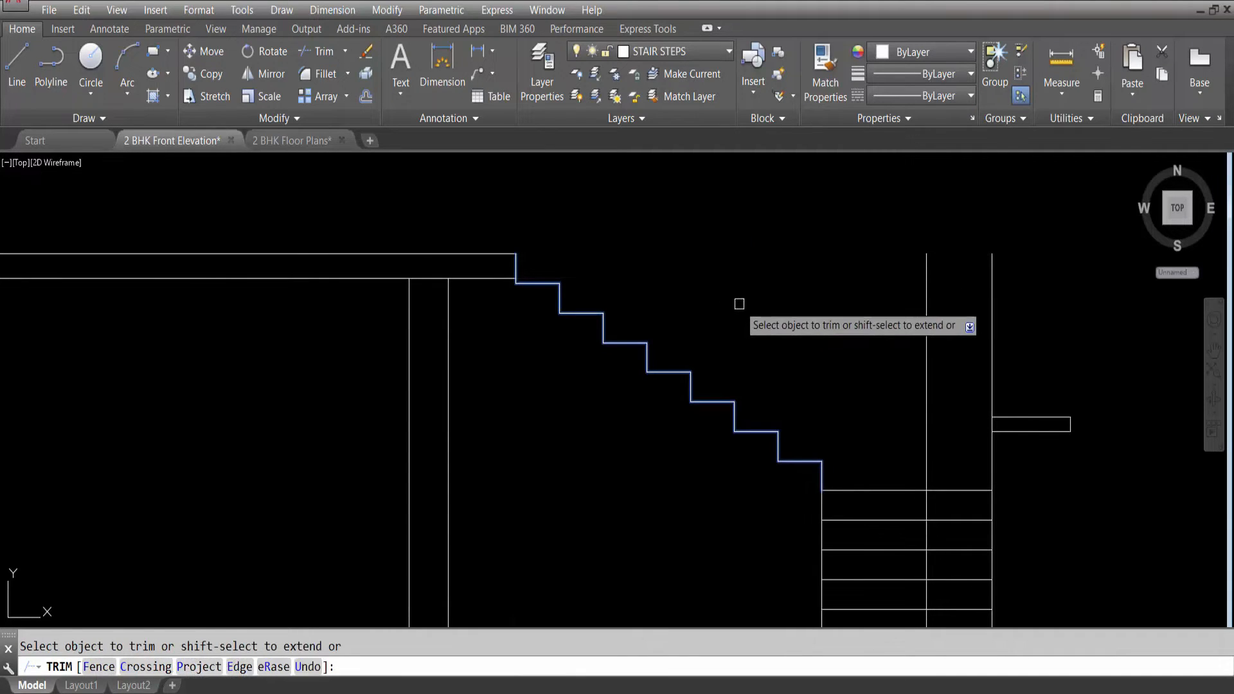
key("Escape")
scroll(567, 267, "down", 4)
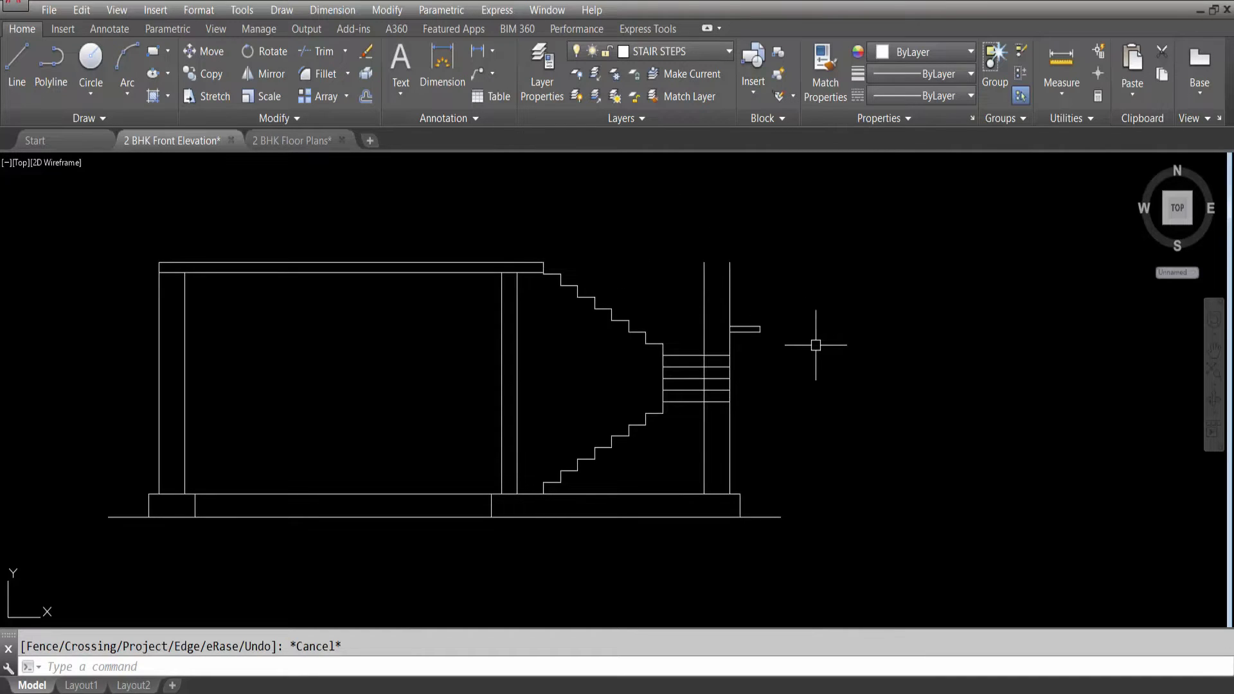
Place a vertical construction line through the inner edge of the staircase's front outer column in the ground floor plan.
scroll(662, 365, "up", 2)
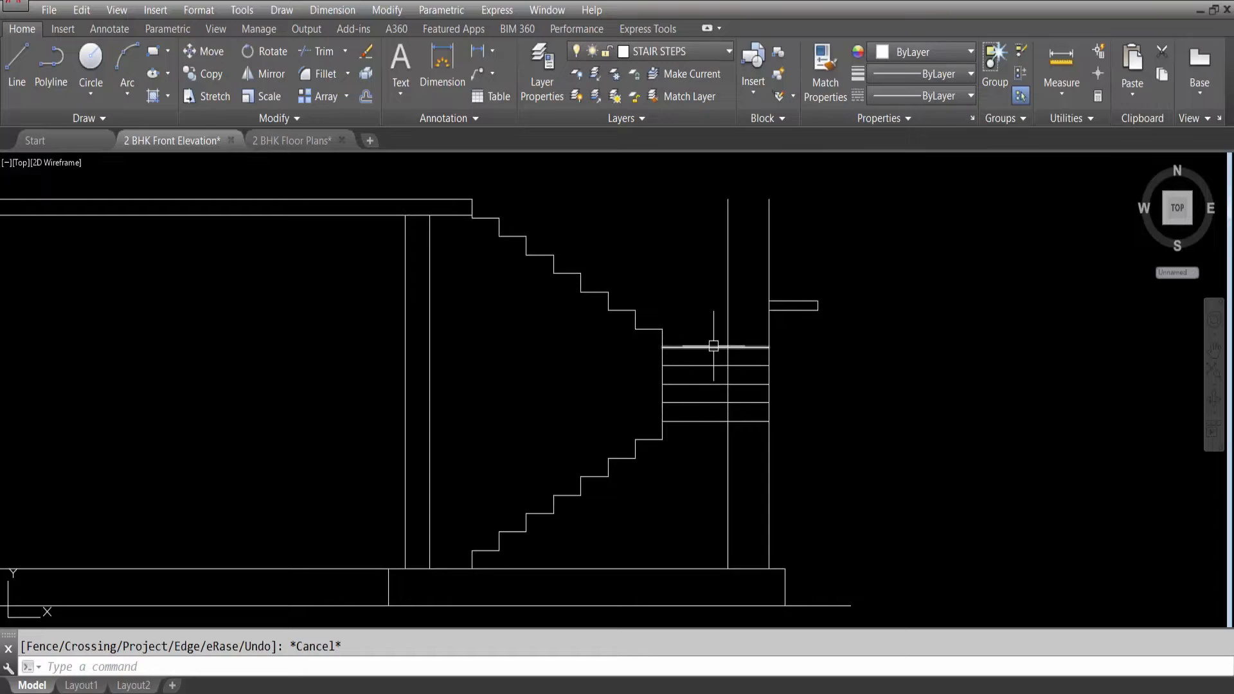
scroll(759, 346, "down", 5)
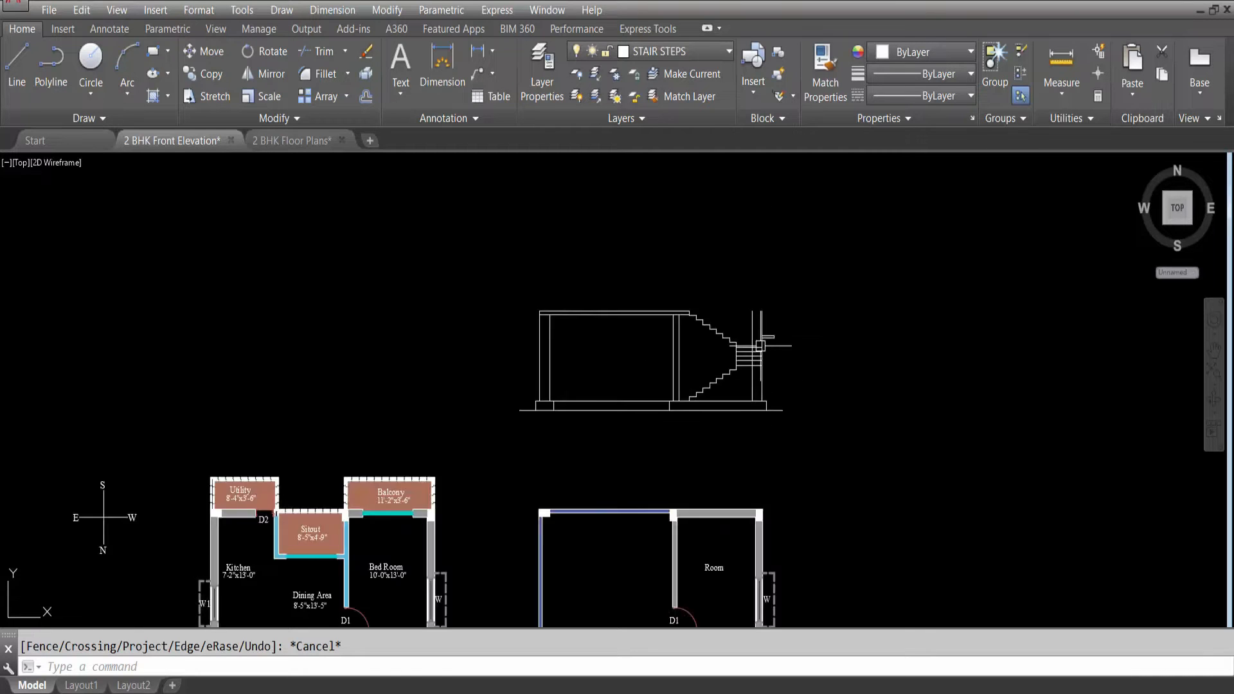
scroll(756, 351, "up", 5)
scroll(739, 413, "down", 6)
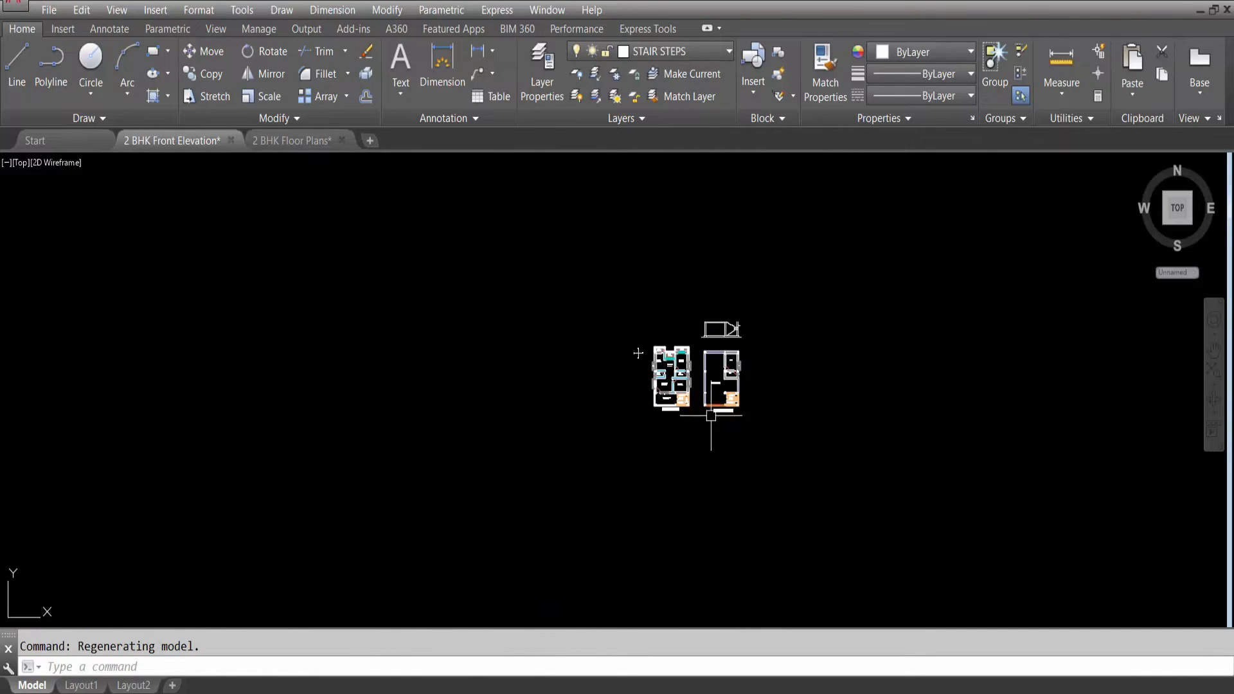
scroll(638, 352, "up", 5)
scroll(797, 479, "up", 7)
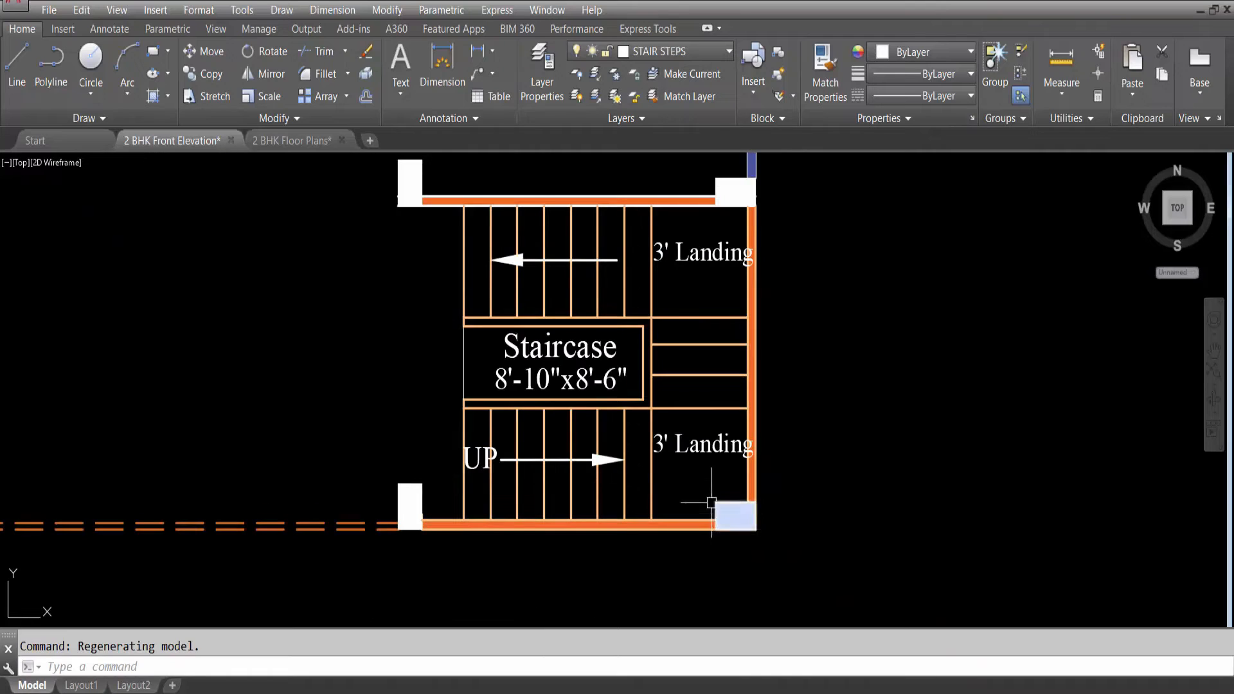
scroll(739, 511, "down", 2)
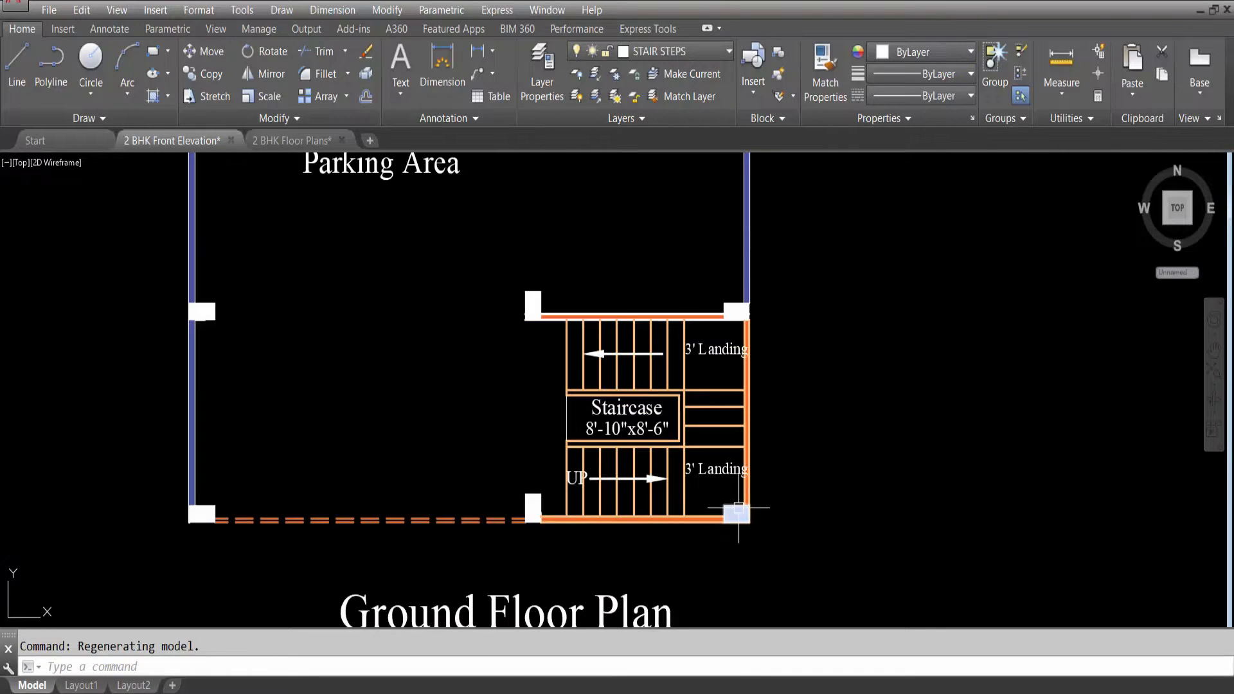
type("xl")
key("Return")
type("v")
key("Return")
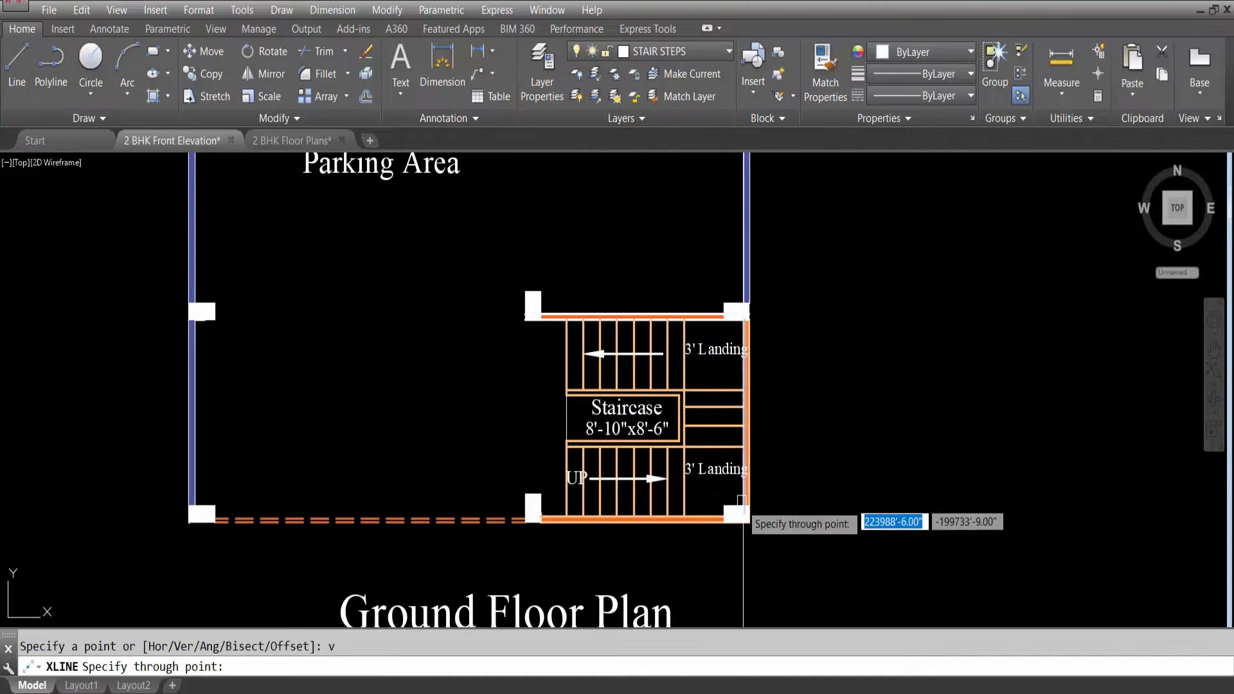
left_click(723, 506)
key("Escape")
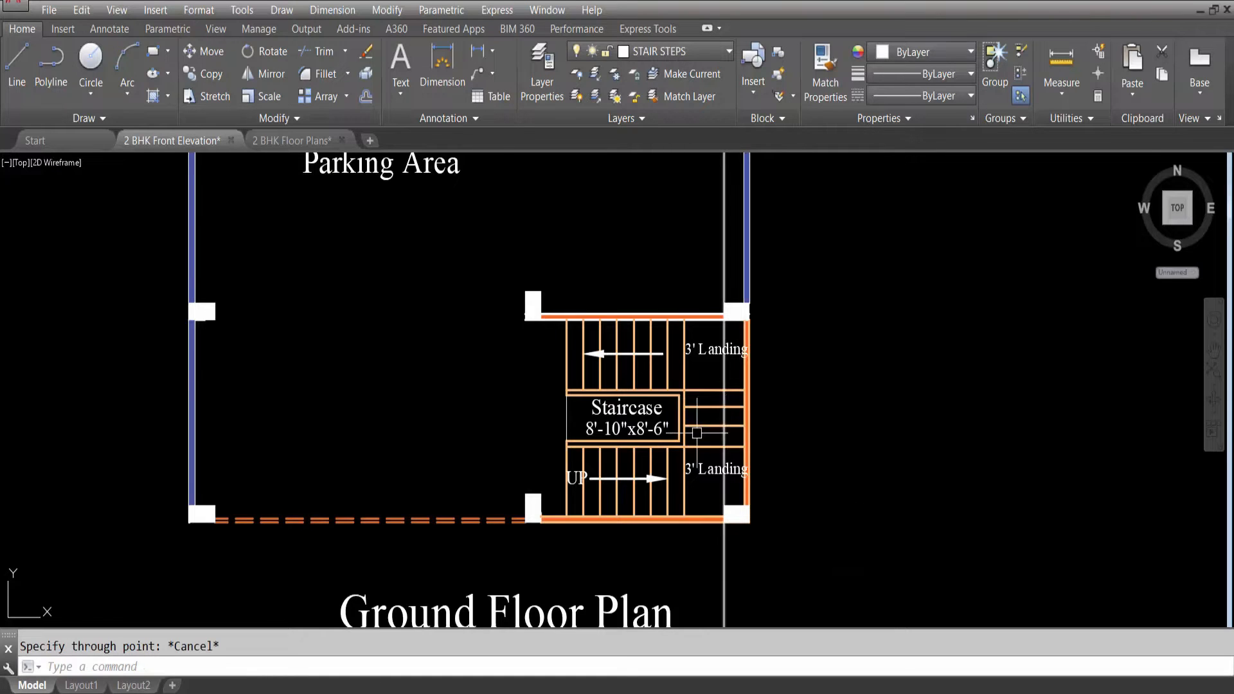
Offset the vertical construction line to its right within the right column, picking the offset distance with two points.
scroll(725, 514, "down", 8)
scroll(727, 352, "up", 8)
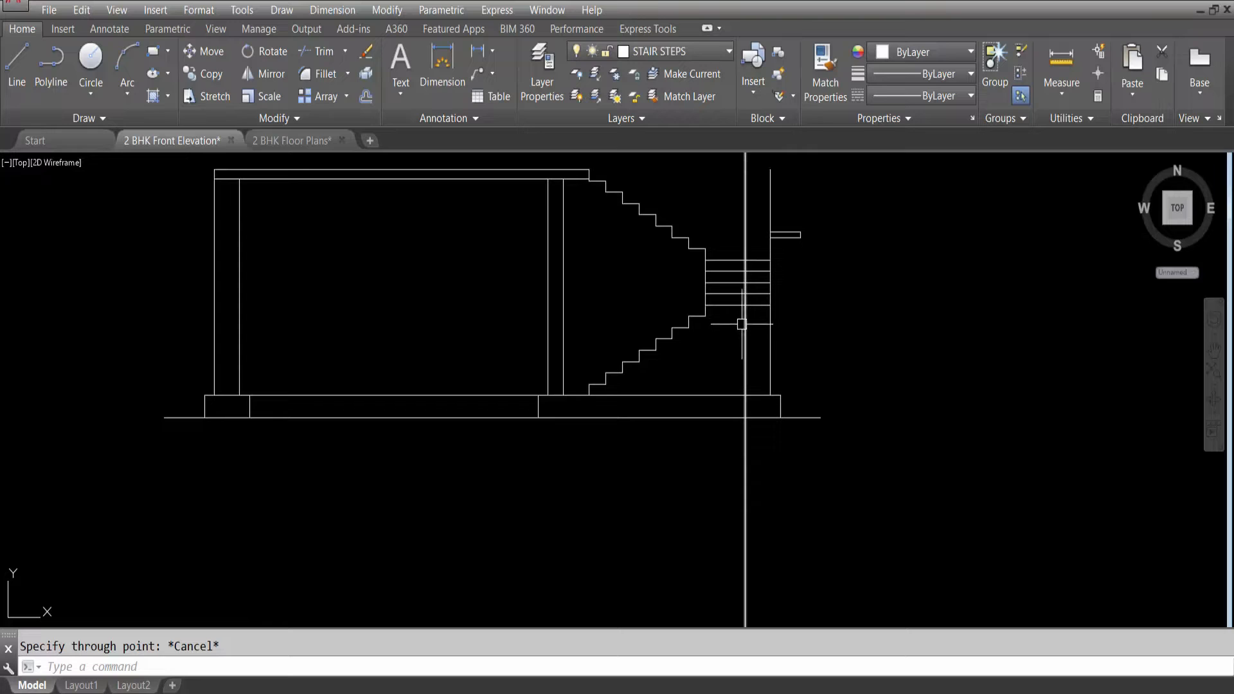
scroll(743, 324, "up", 3)
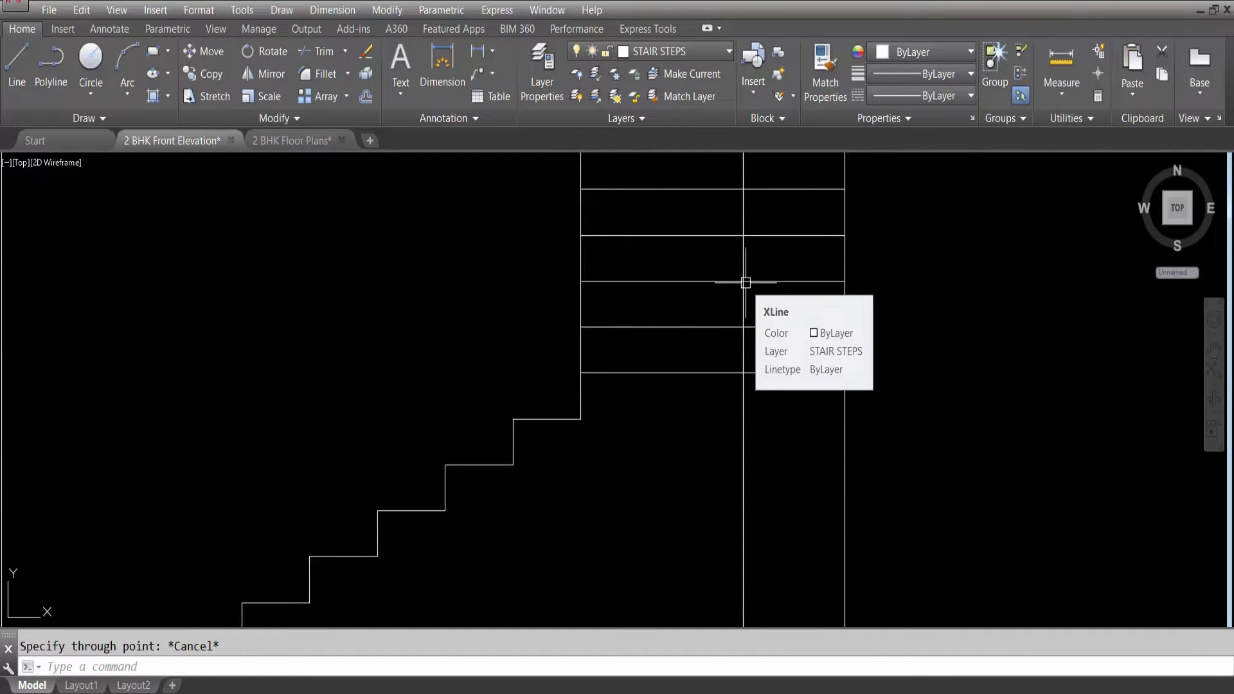
type("o")
key("Return")
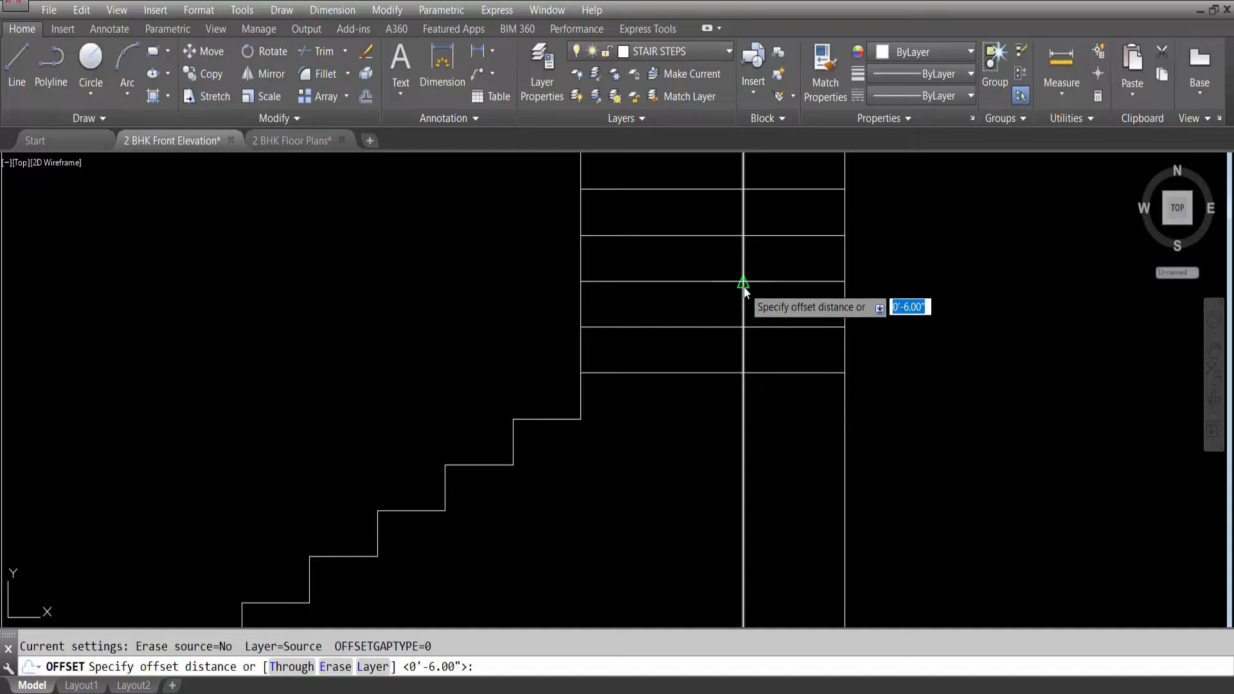
left_click(743, 288)
left_click(779, 280)
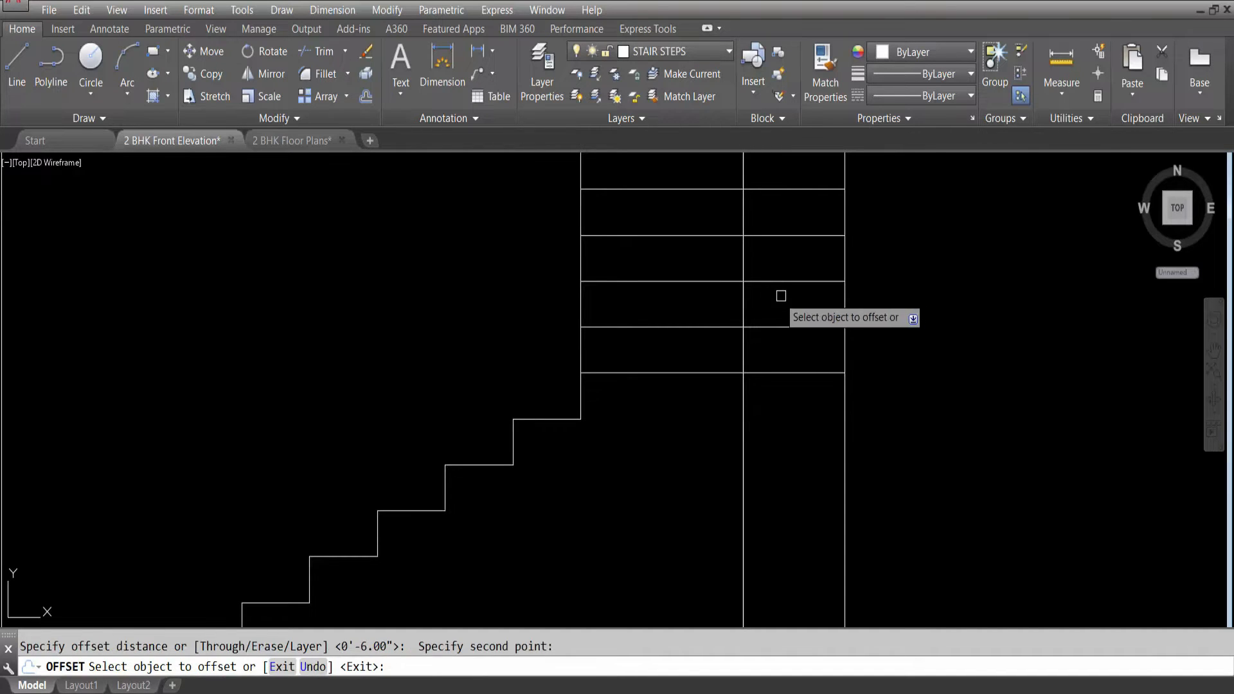
left_click(744, 307)
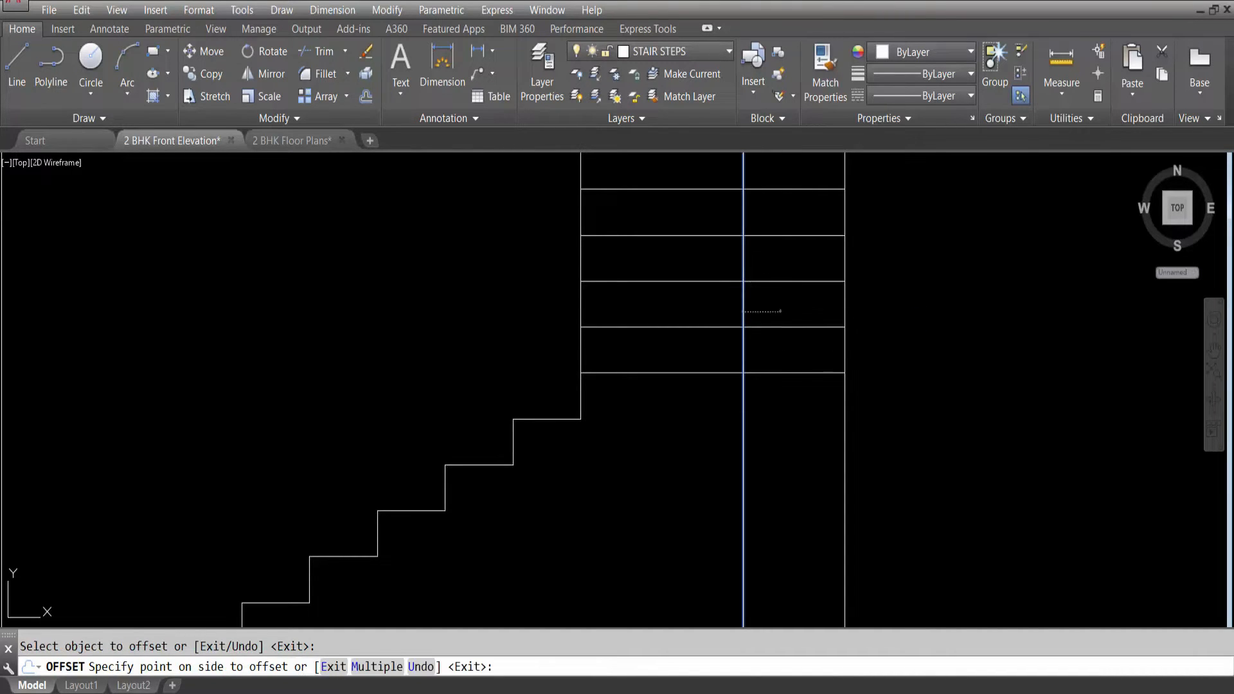
left_click(784, 313)
key("Escape")
Break the three lowest landing lines between the two vertical construction lines, just right of the column's inner edge.
type("b")
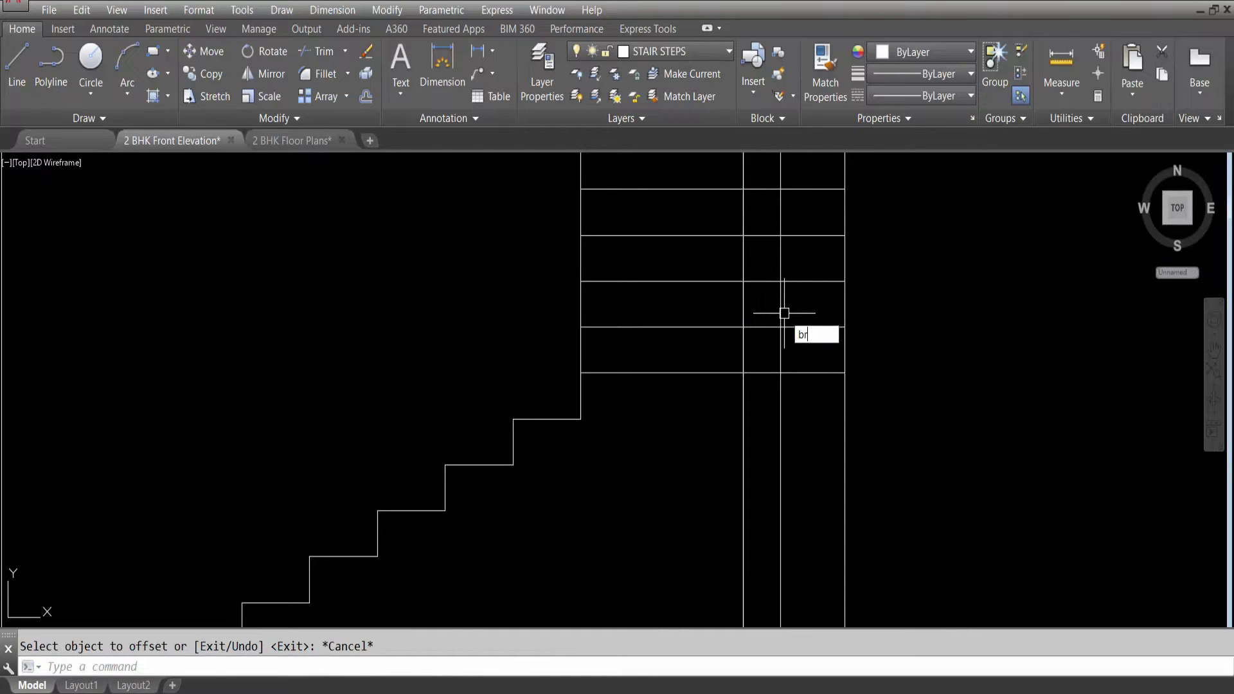
type("r")
key("Return")
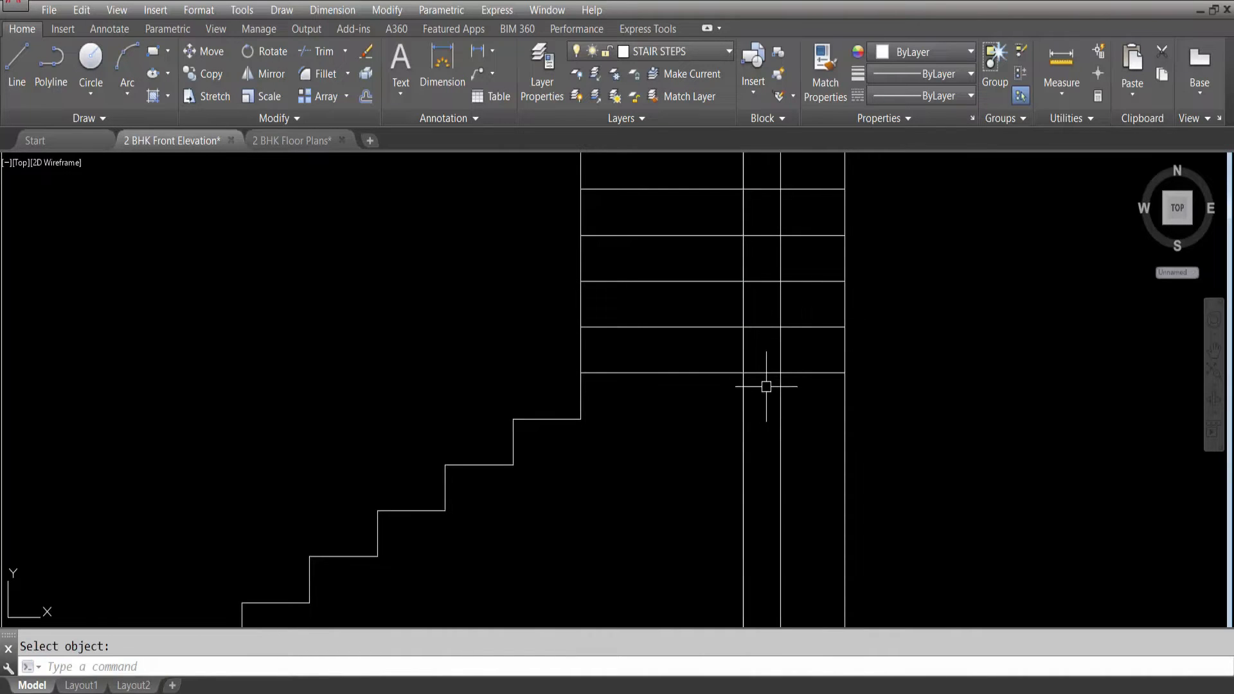
type("br")
key("Return")
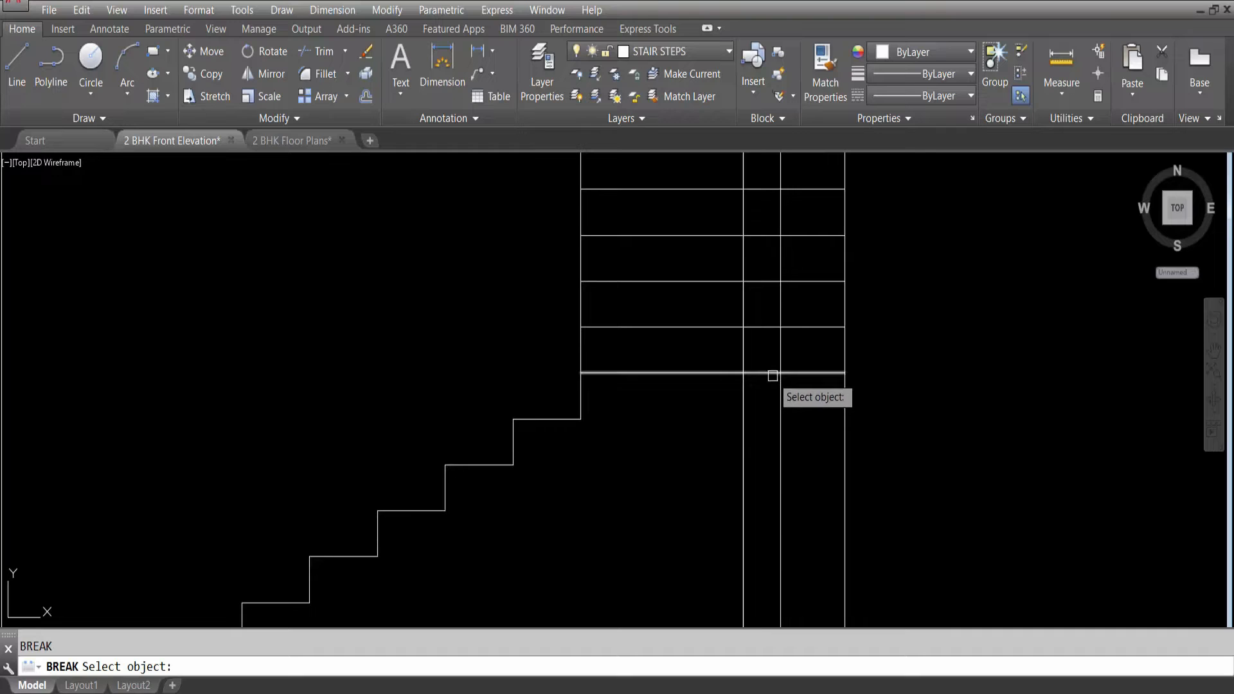
left_click(772, 373)
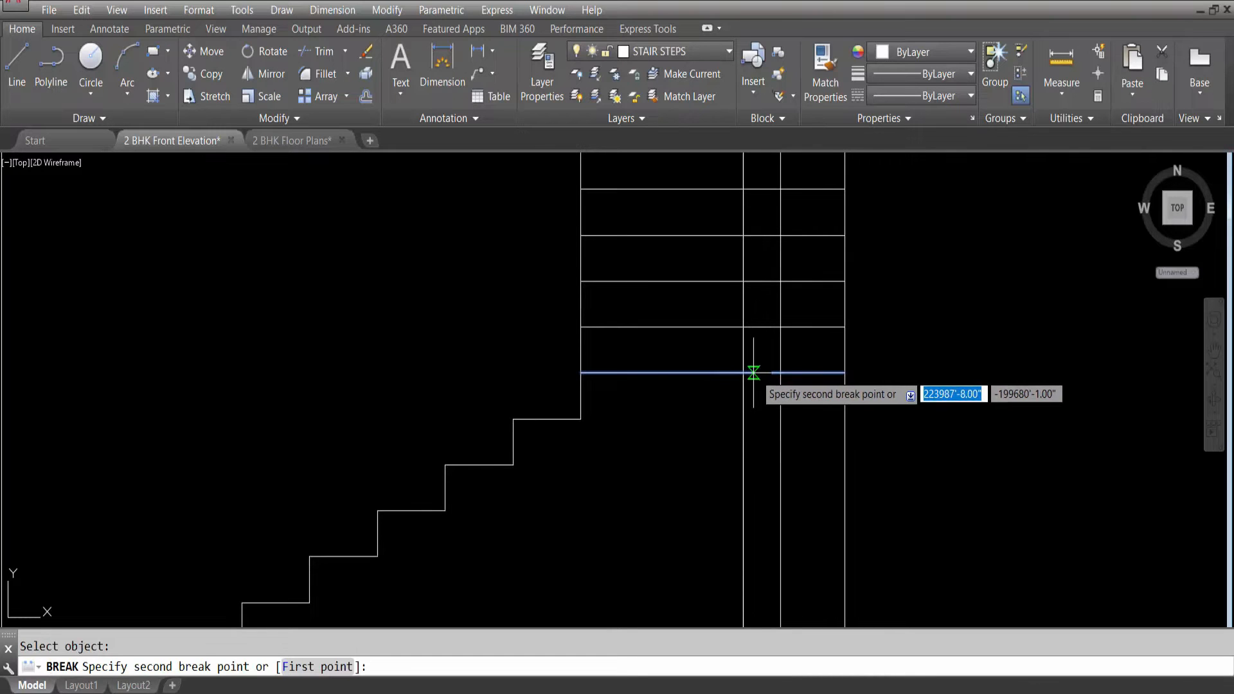
left_click(754, 374)
key("Return")
left_click(770, 327)
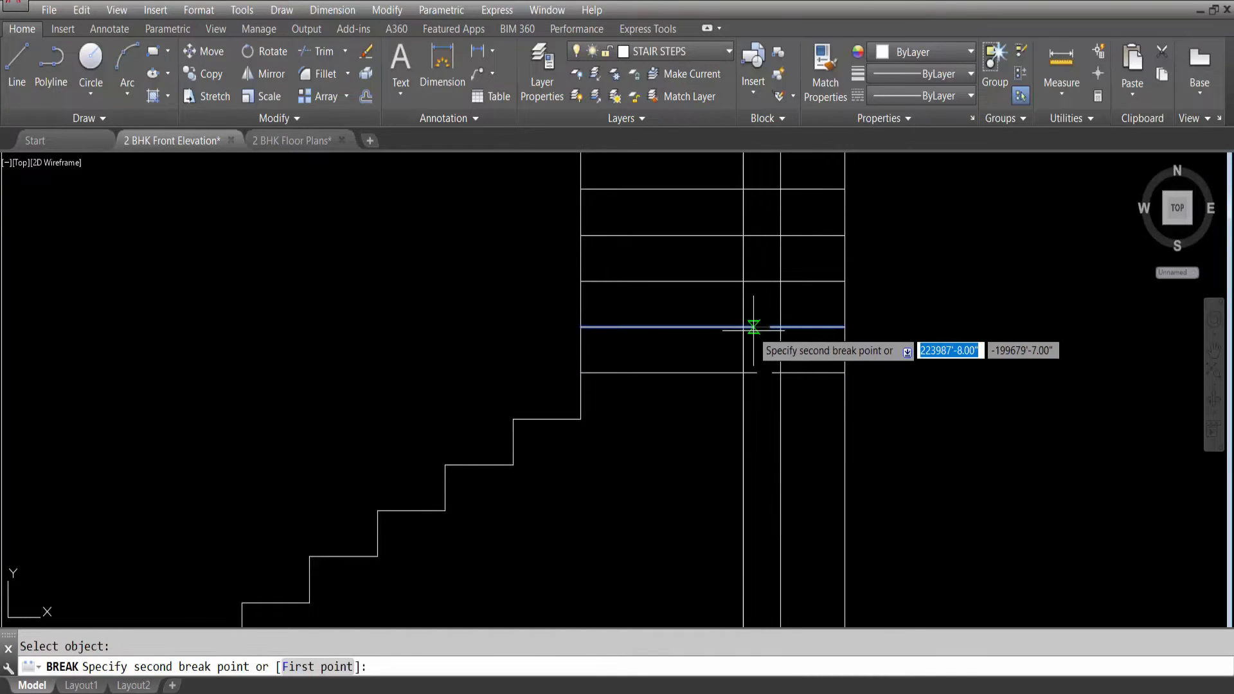
left_click(747, 328)
key("Return")
left_click(758, 280)
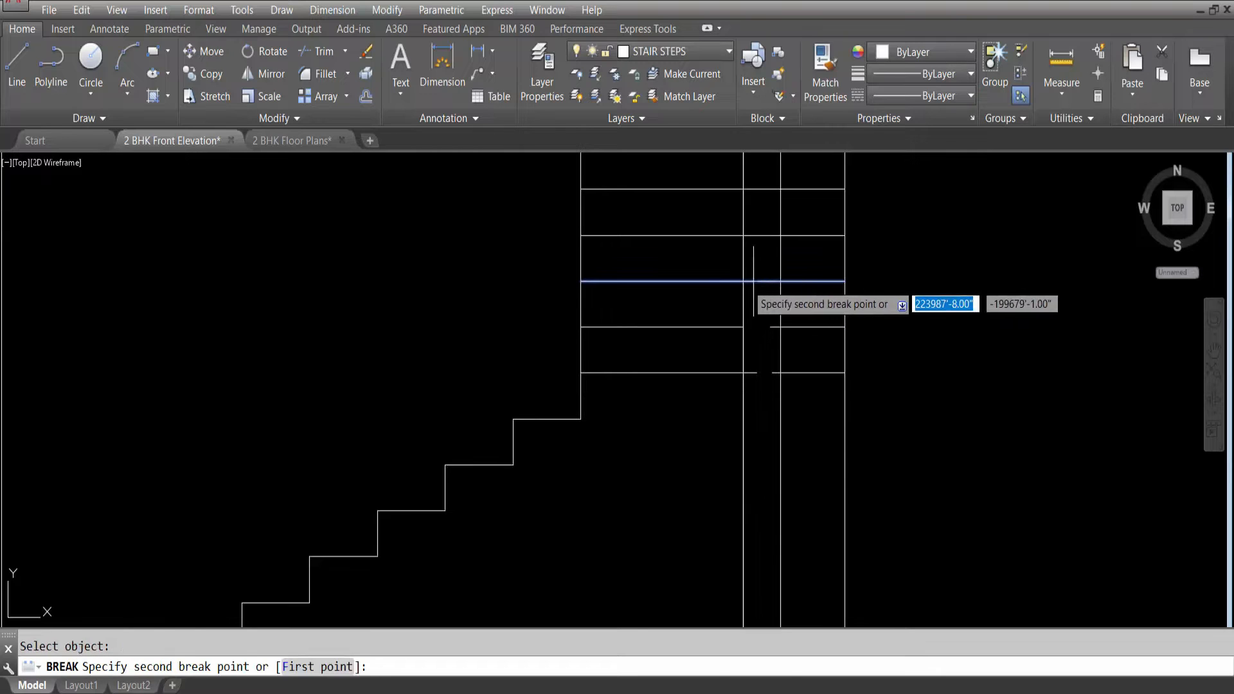
left_click(744, 281)
Break the two uppermost landing lines at the column's inner edge, removing a short piece between the construction lines.
key("Return")
left_click(750, 234)
left_click(743, 235)
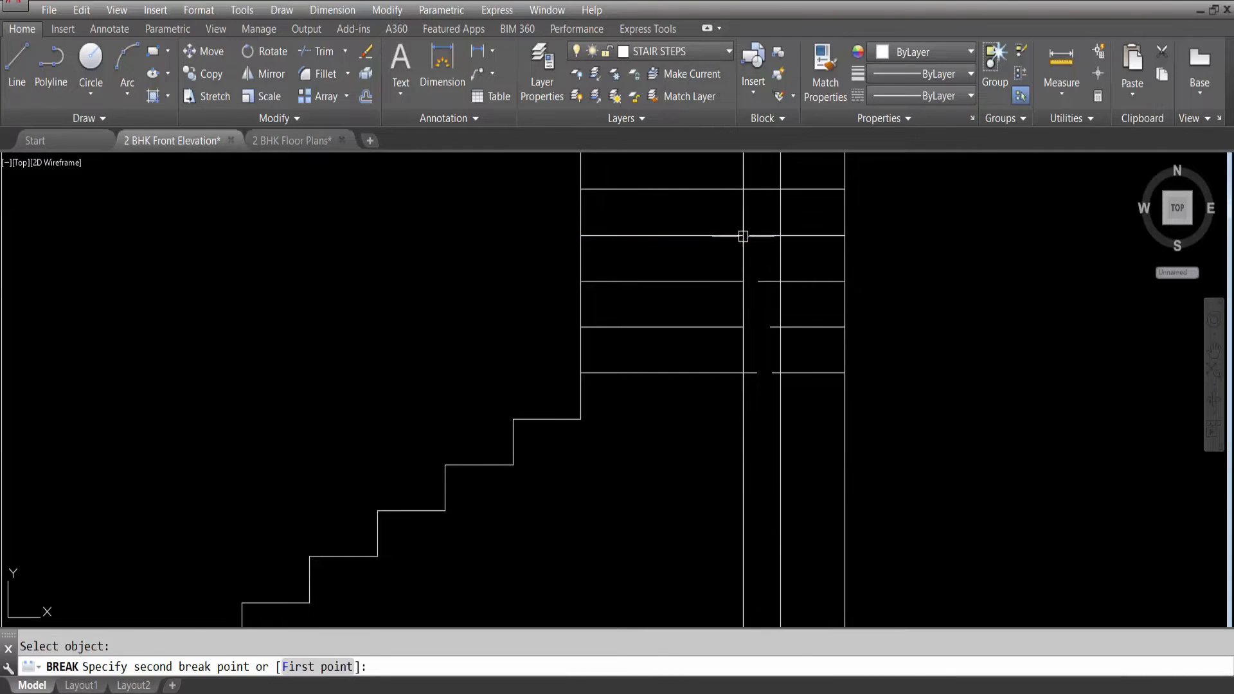
key("Return")
left_click(756, 189)
left_click(743, 189)
scroll(746, 322, "down", 2)
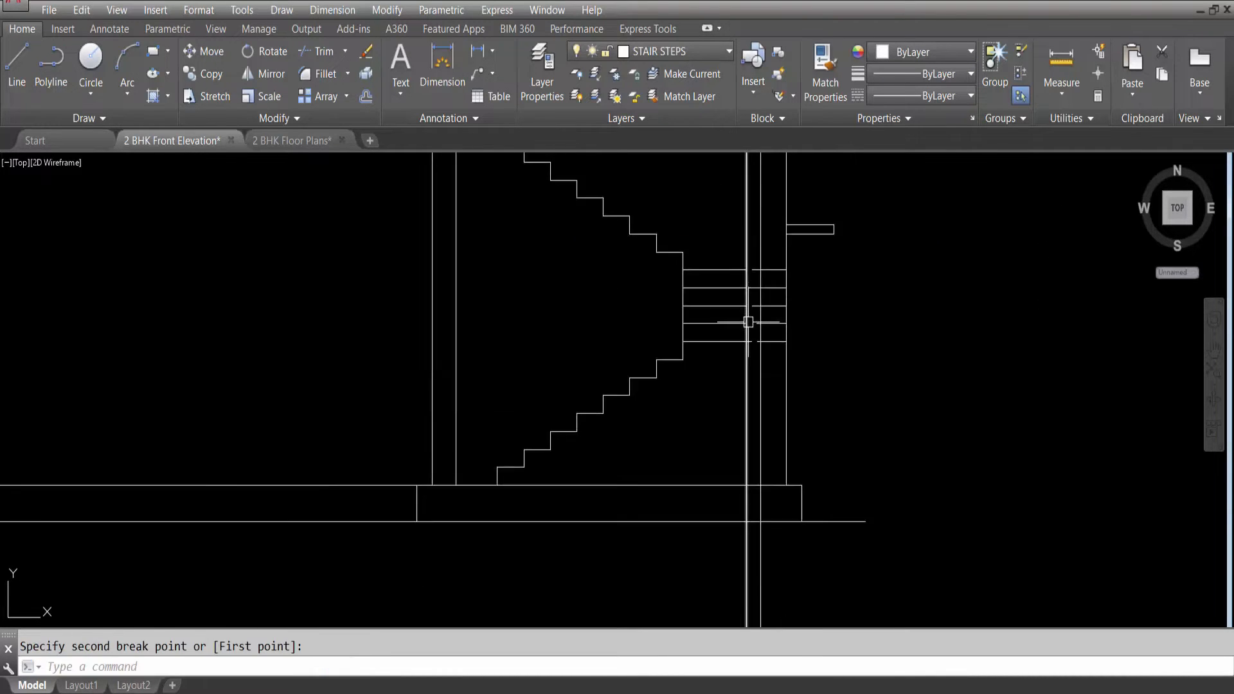
Trim the stub of the lowest landing line that projects past the column's inner edge.
scroll(751, 351, "up", 4)
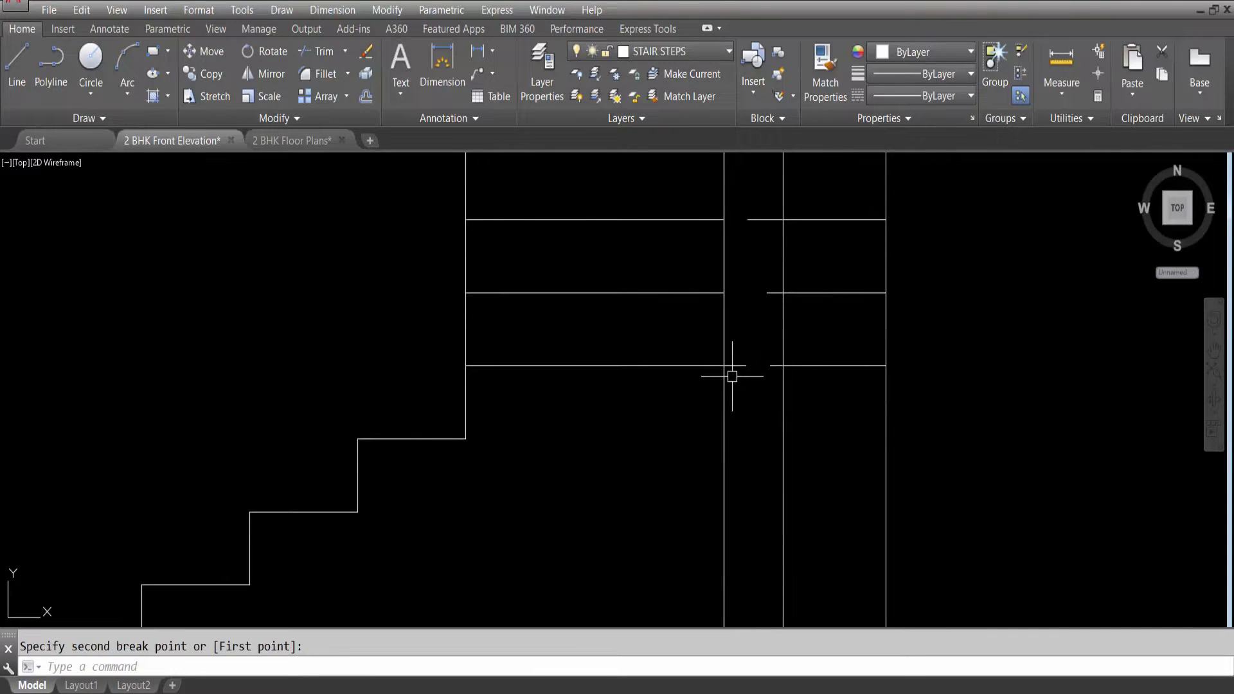
left_click(730, 372)
type("tr")
key("Return")
key("Return")
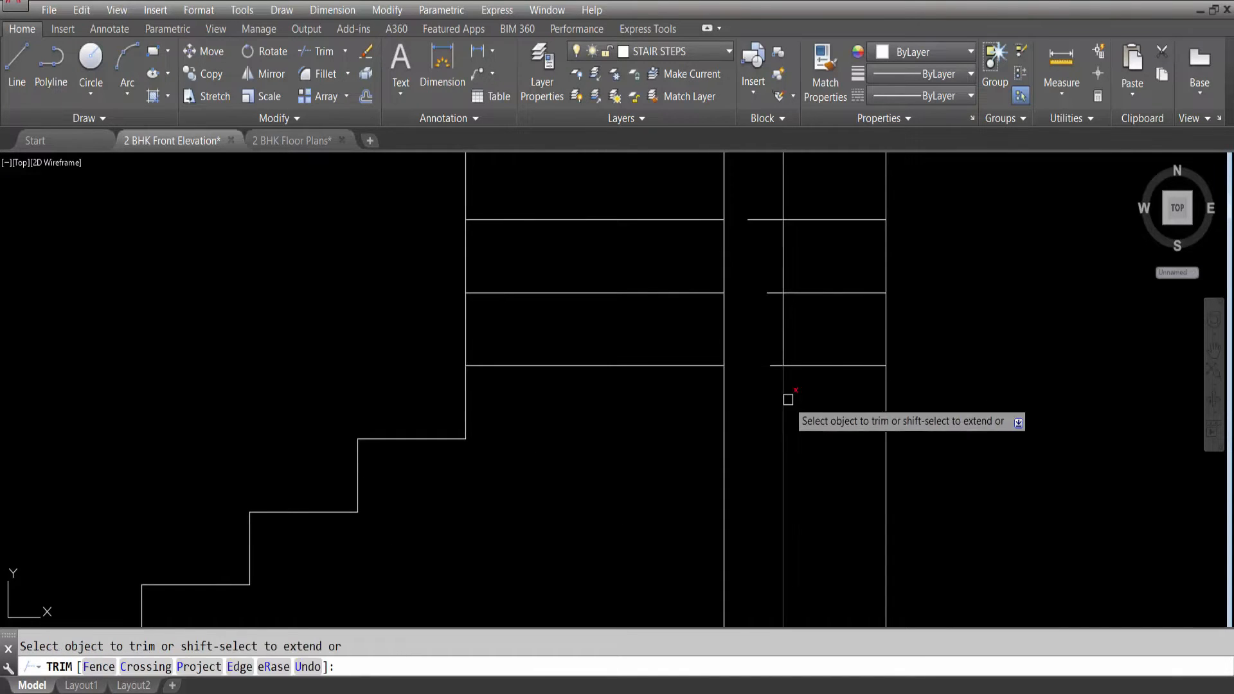
key("Escape")
Extend the right-hand pieces of all five landing lines back to the column's inner vertical edge.
type("ex")
key("Return")
left_click(746, 405)
left_click(694, 436)
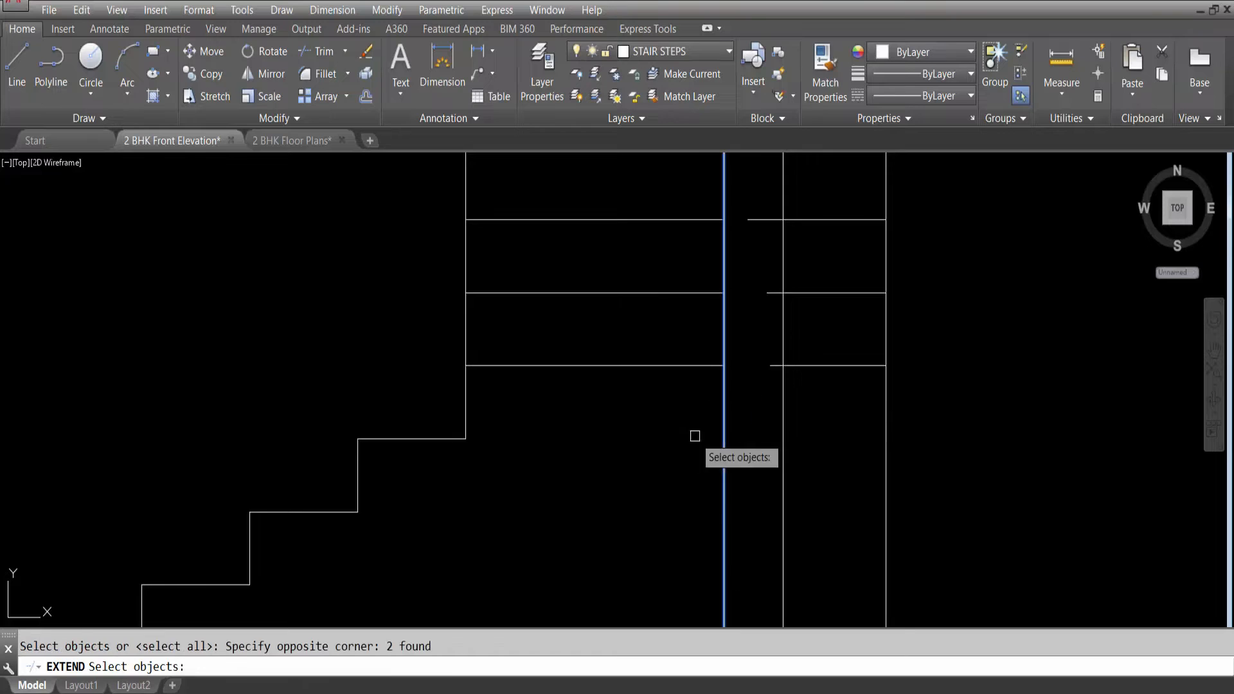
key("Return")
scroll(801, 441, "down", 2)
left_click(831, 431)
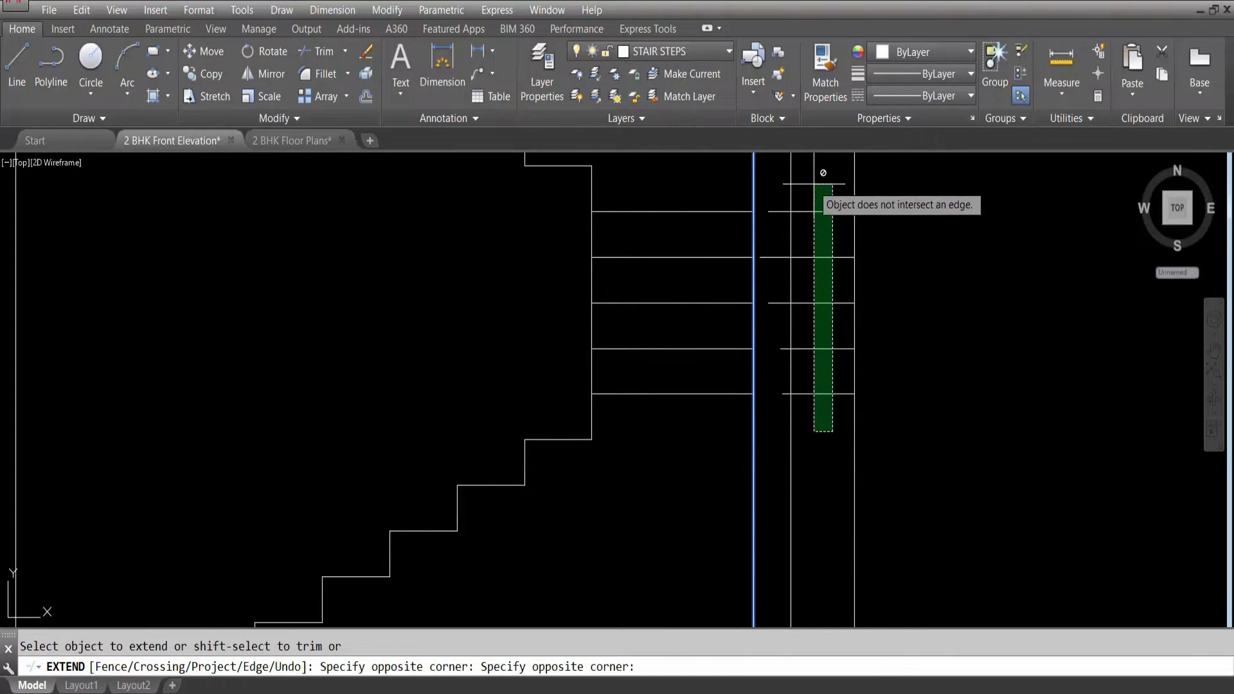
left_click(823, 172)
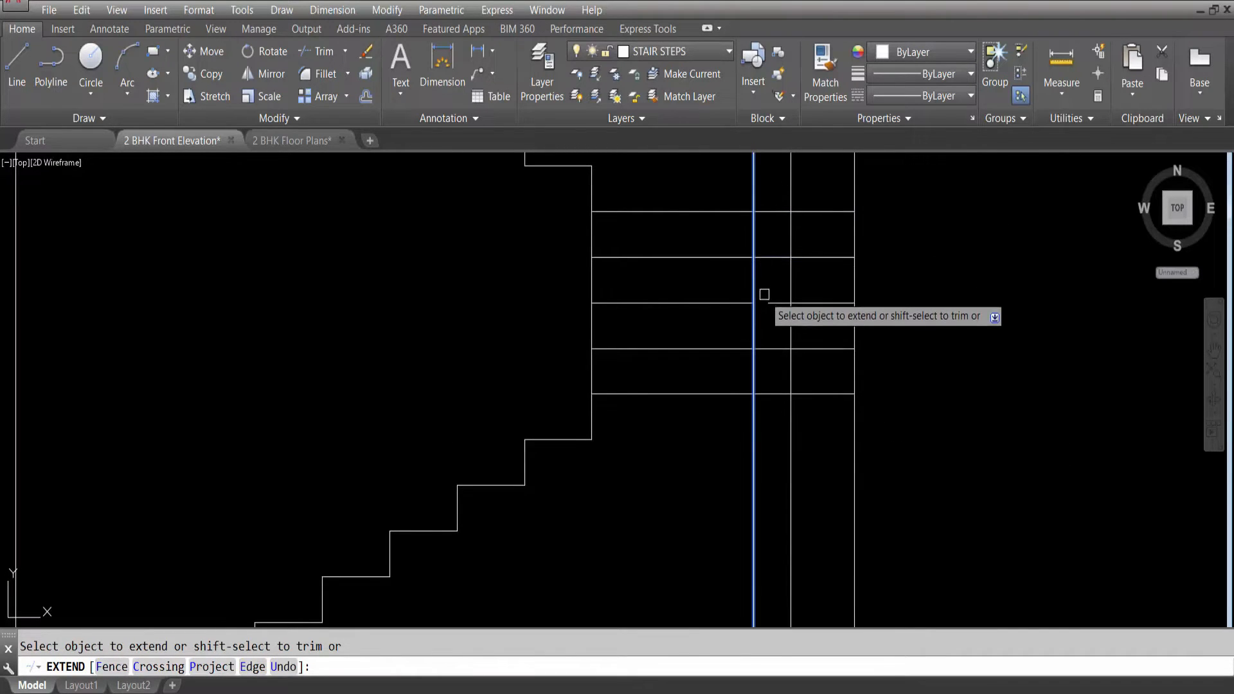
key("Escape")
Delete the offset vertical construction line inside the right column.
scroll(777, 347, "down", 2)
left_click(781, 433)
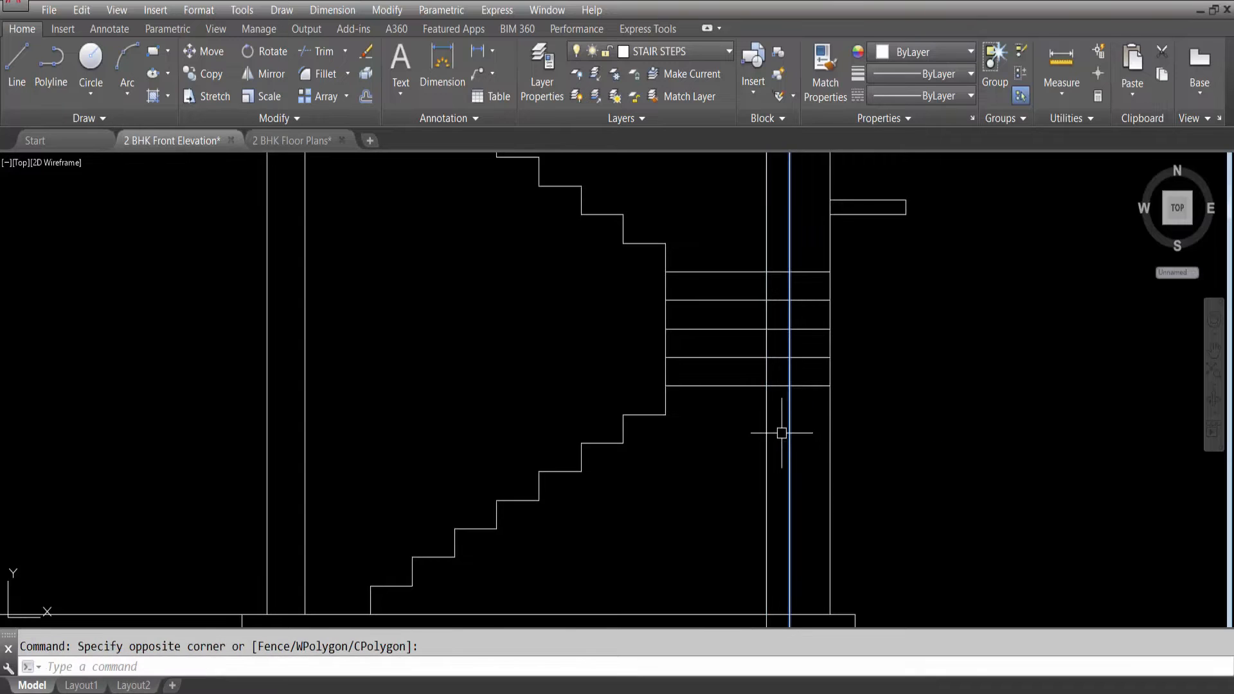
left_click(780, 433)
key("Delete")
scroll(793, 405, "down", 3)
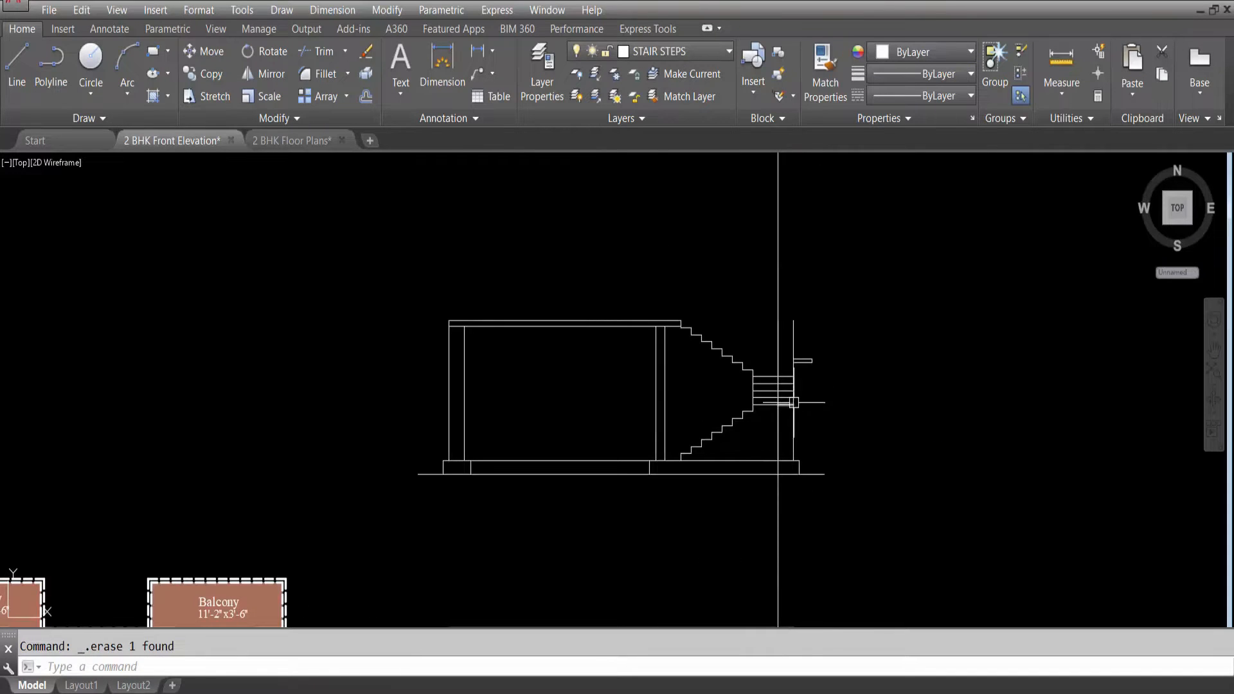
scroll(775, 376, "up", 3)
left_click(746, 519)
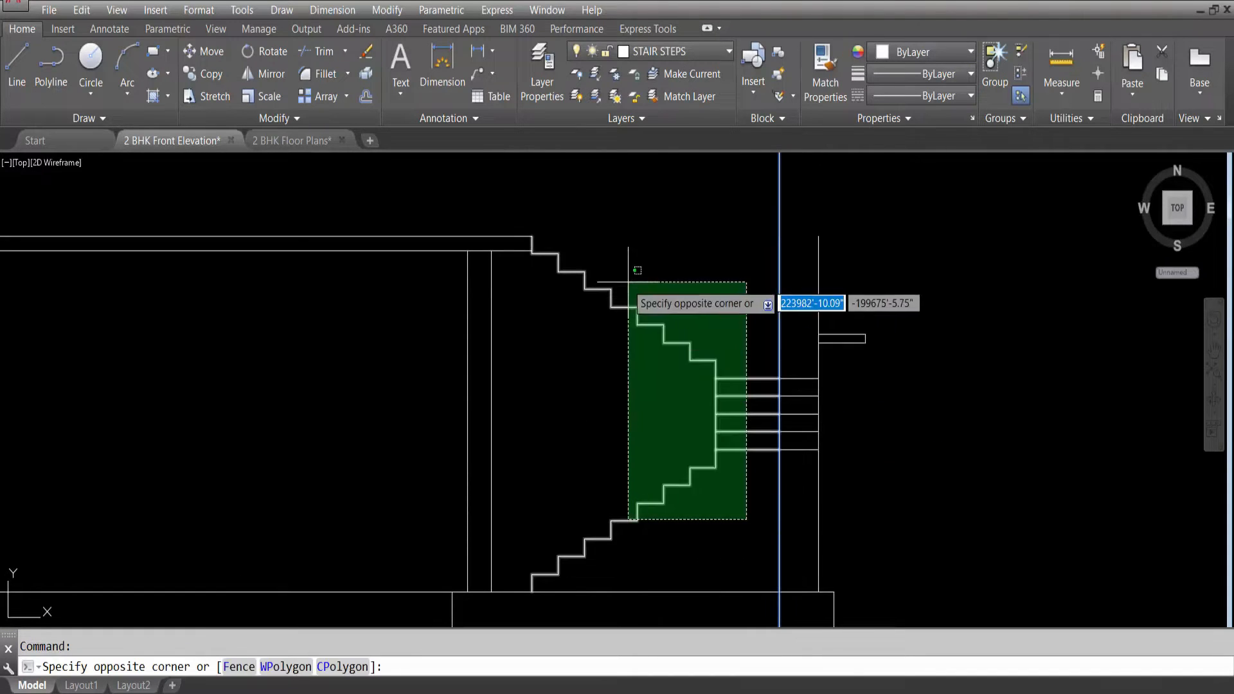
left_click(615, 268)
key("Escape")
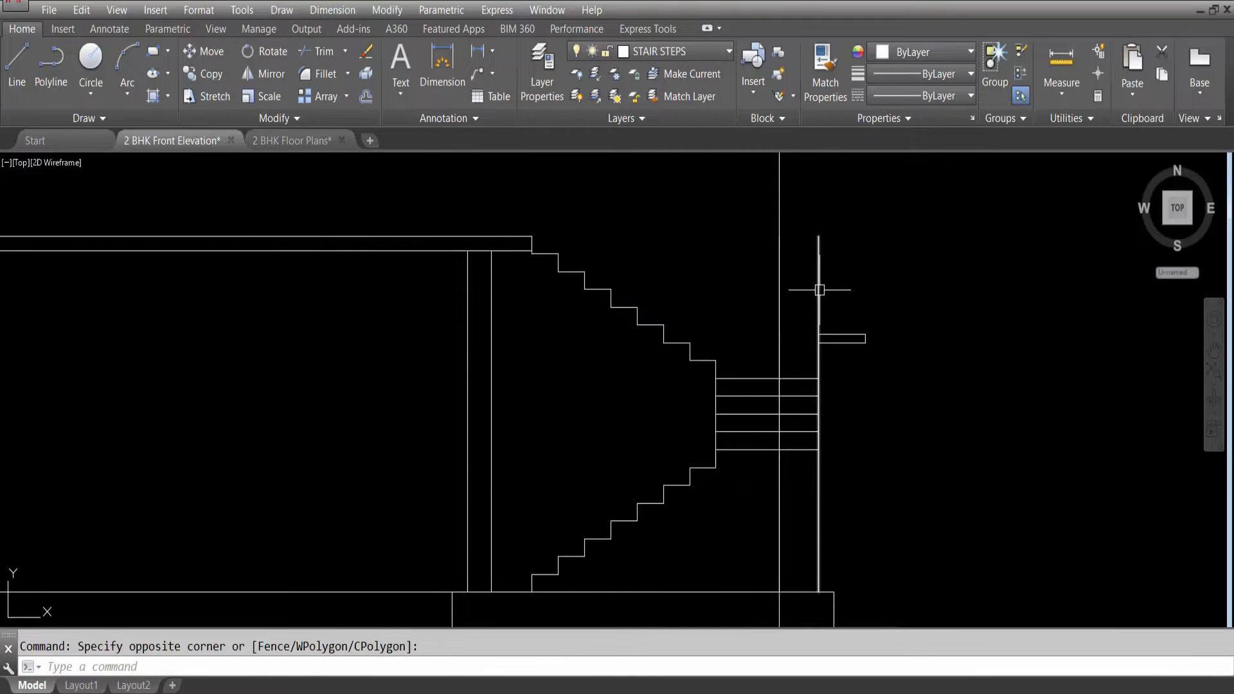
Set the linetype of the five landing line pieces between the long vertical line and the column's outer edge to dashed.
scroll(626, 352, "down", 2)
scroll(625, 352, "down", 5)
scroll(716, 450, "up", 10)
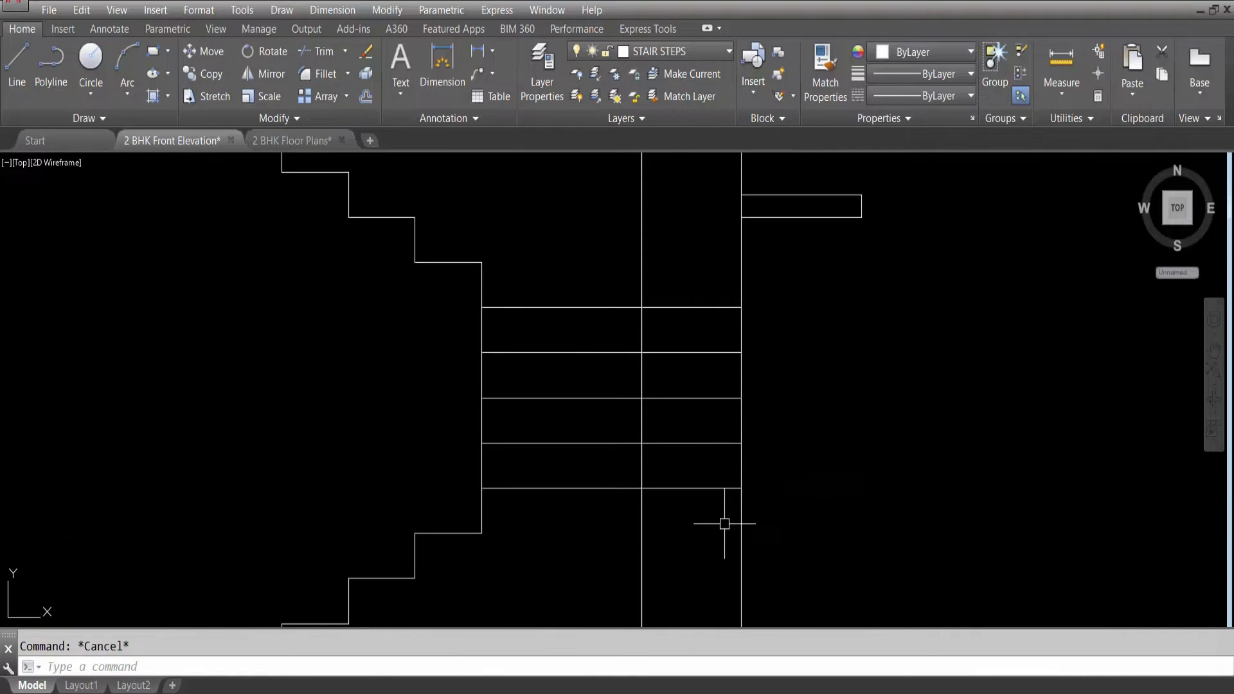
left_click(724, 523)
left_click(675, 272)
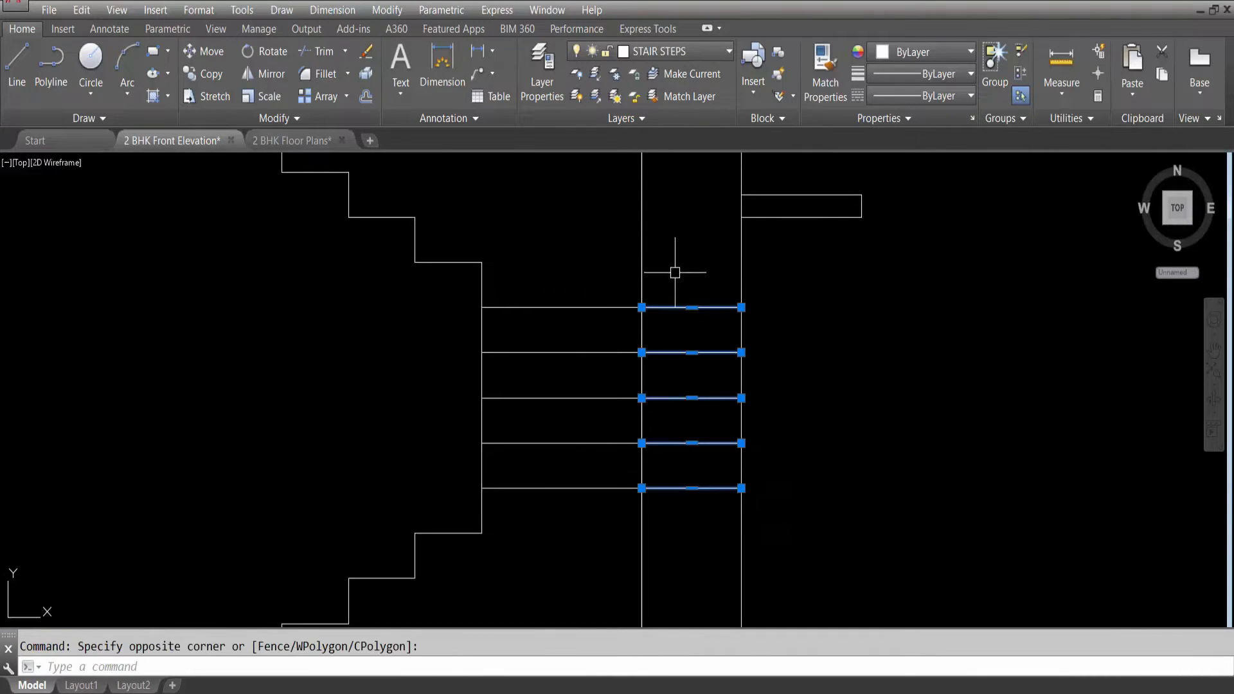
left_click(934, 99)
left_click(932, 248)
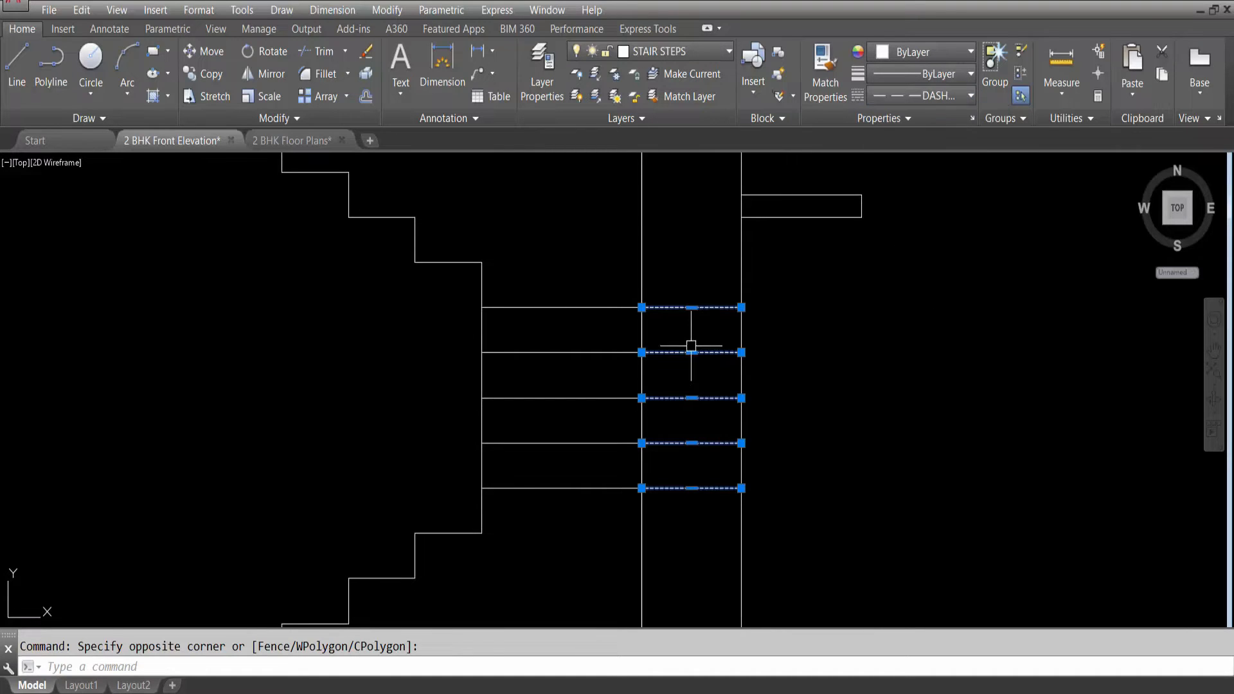
key("Escape")
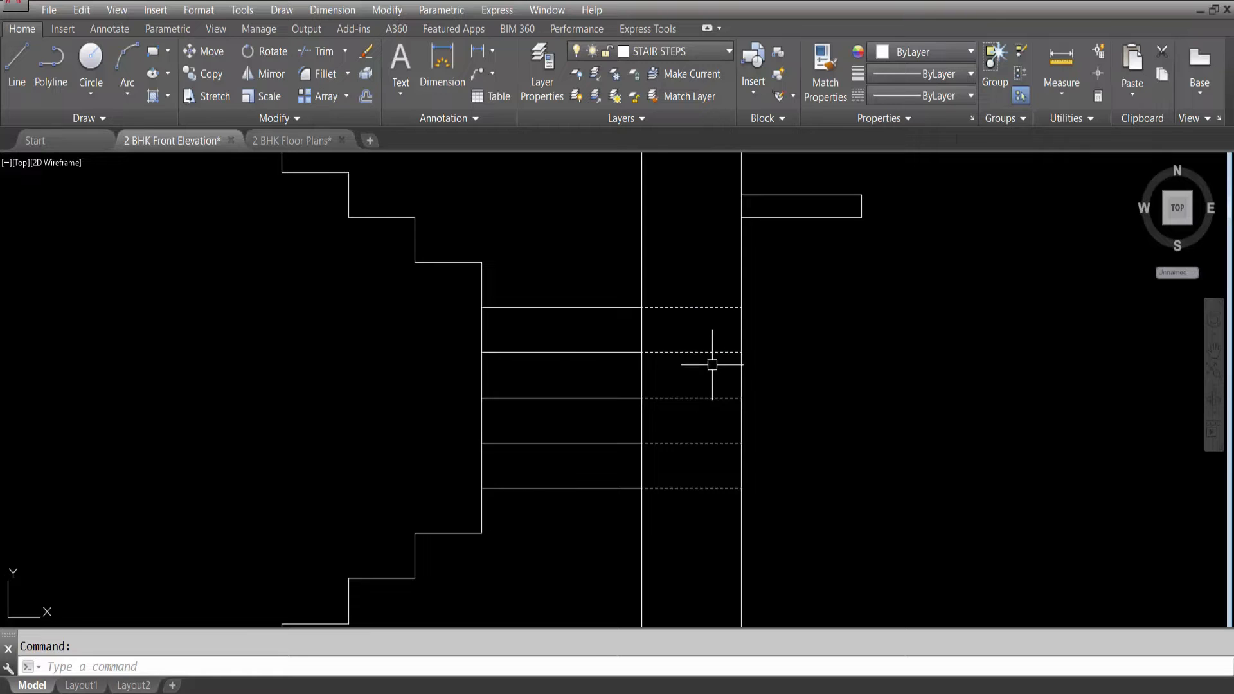
Open the layer properties and locate the STAIR STEPS layer.
left_click(673, 56)
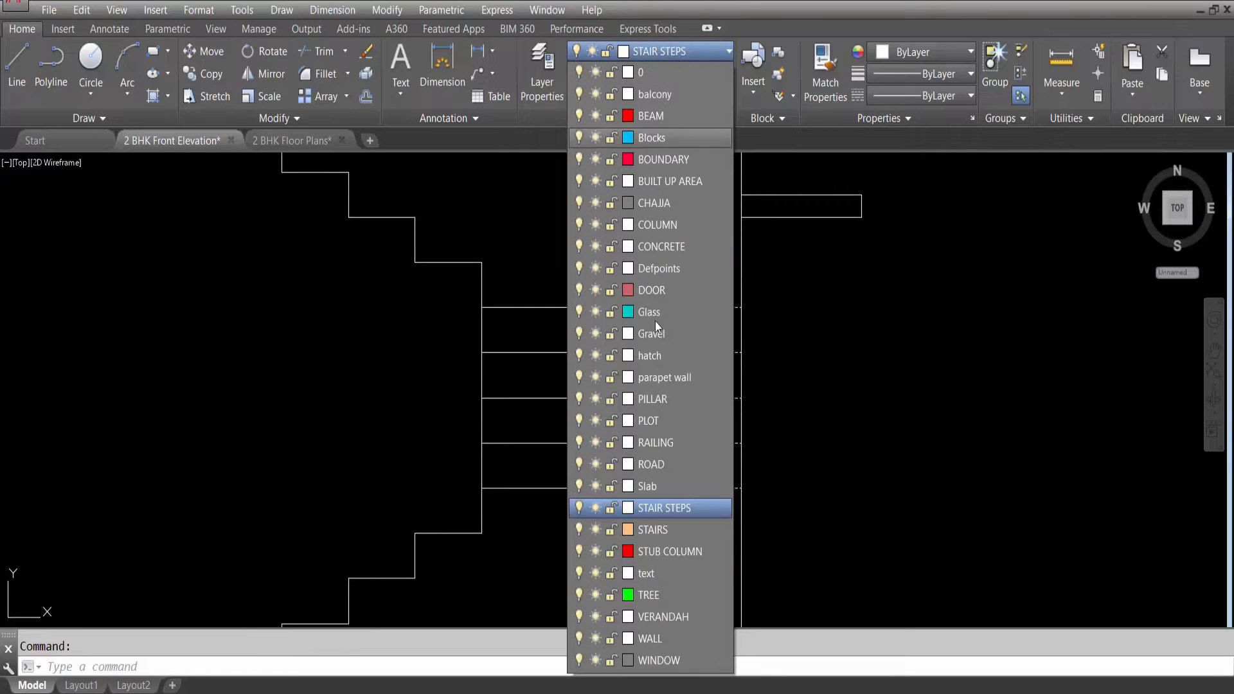
left_click(553, 61)
left_click(545, 63)
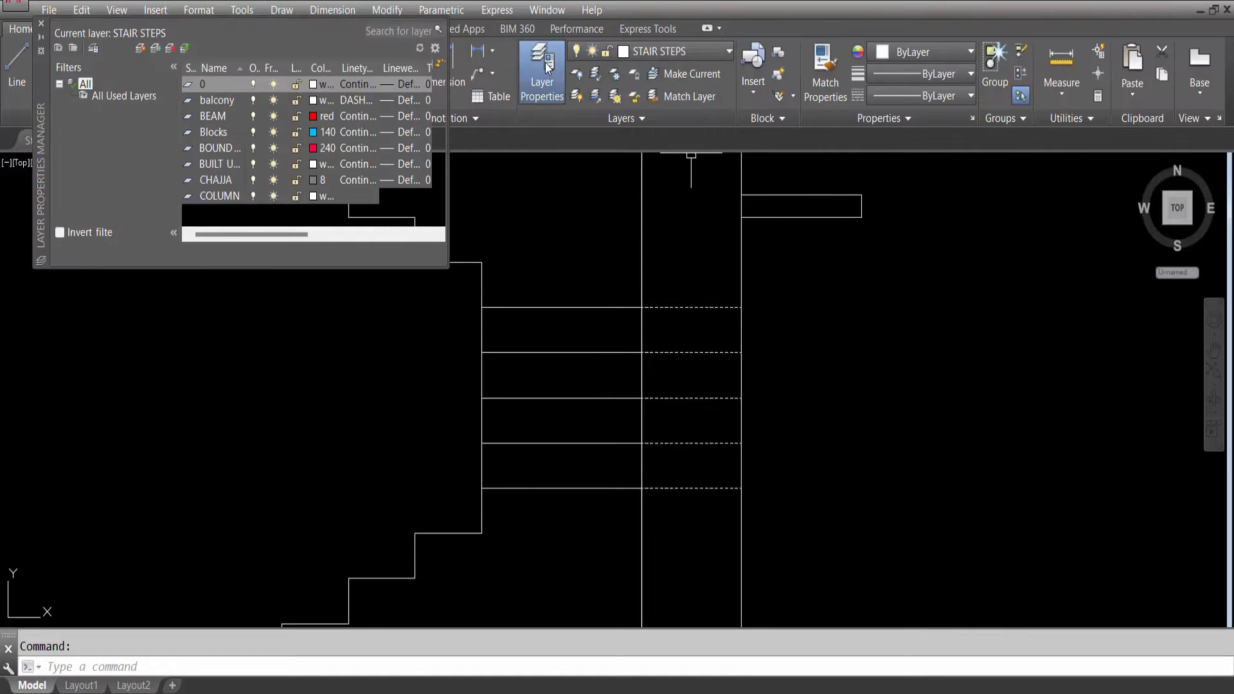
left_click(227, 132)
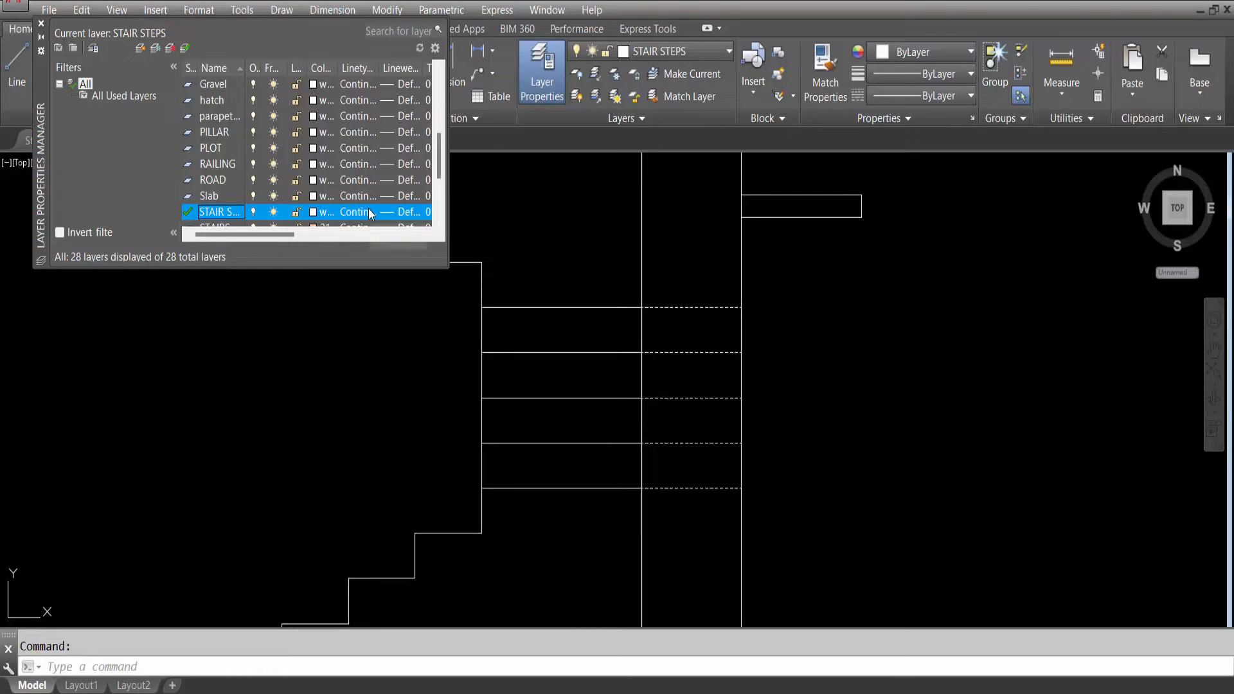
left_click(368, 208)
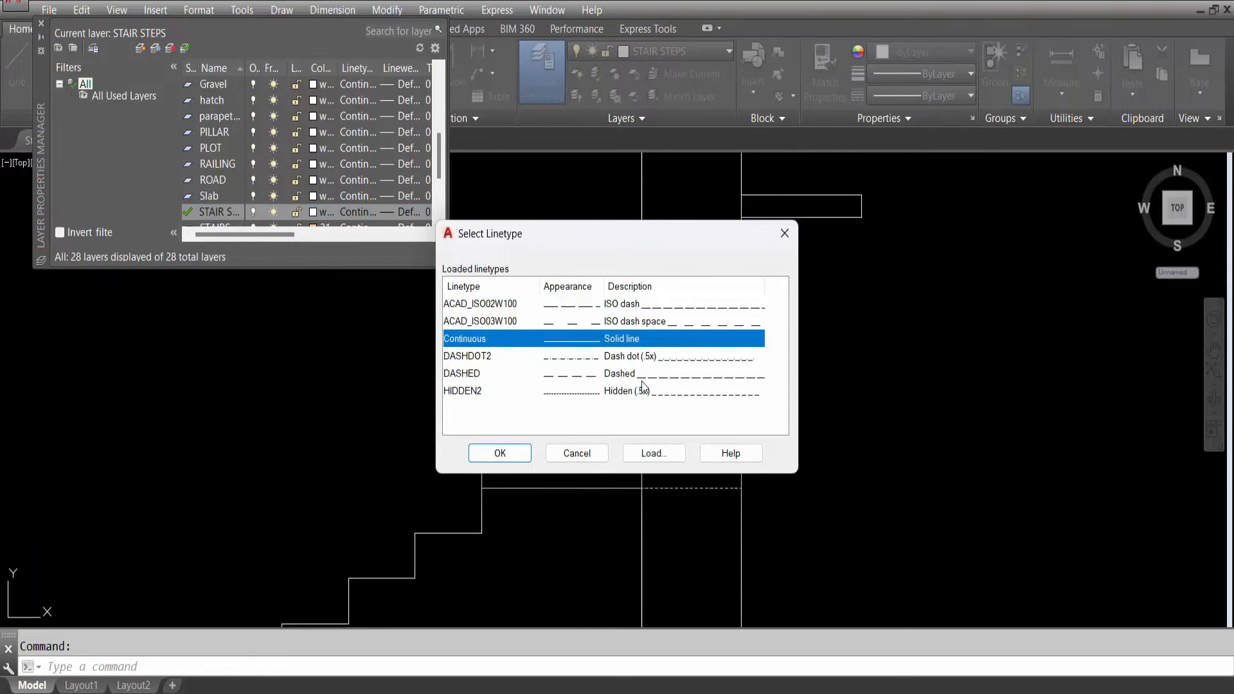
left_click(575, 377)
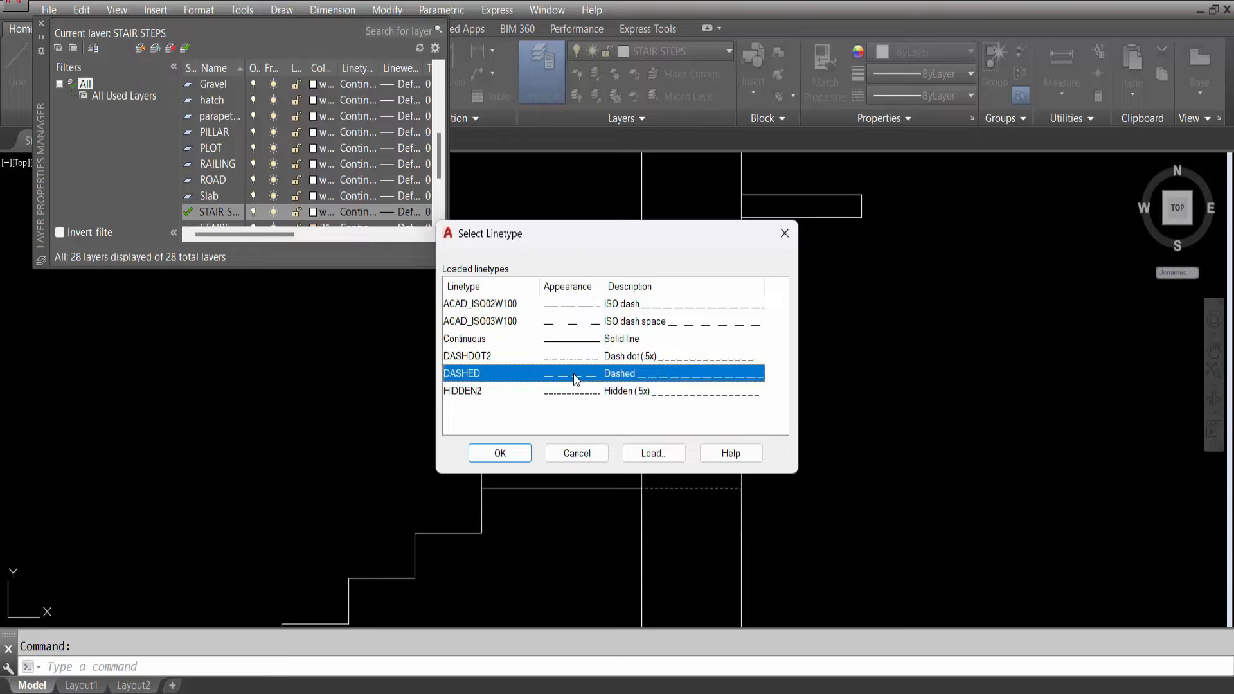
key("Escape")
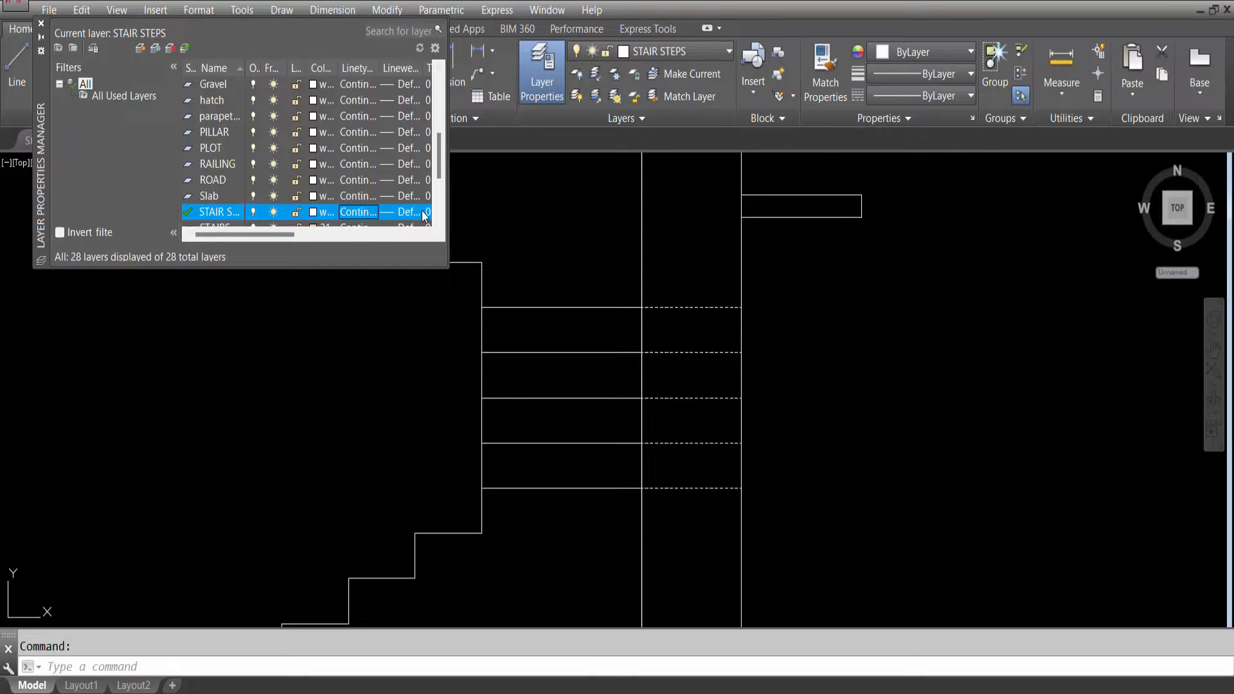
Set the STAIR STEPS layer's lineweight to 0.30 mm.
left_click_drag(281, 237, 325, 235)
left_click(322, 210)
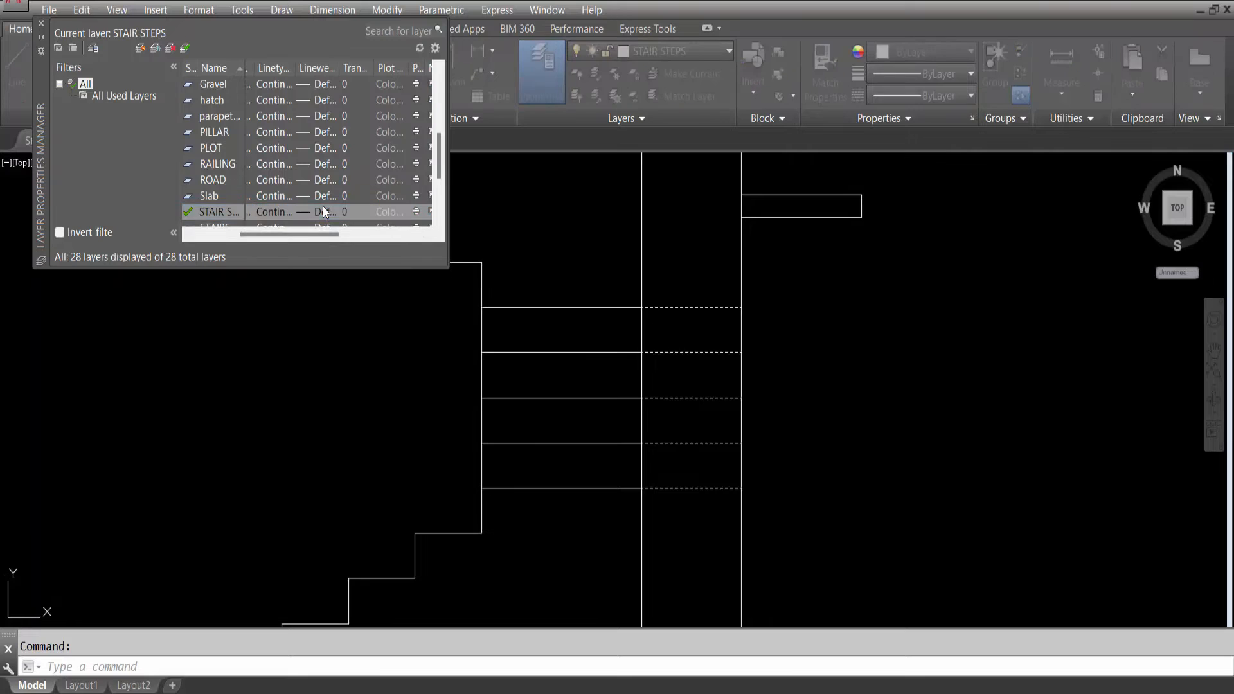
left_click(589, 383)
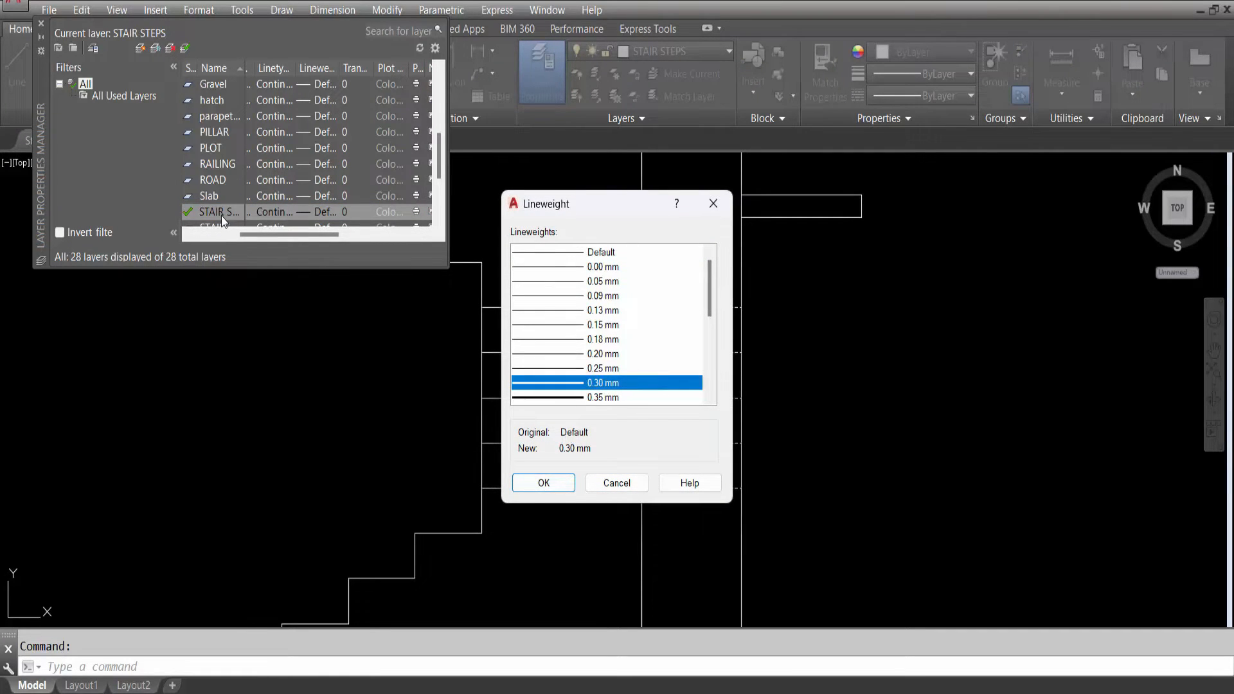
left_click(543, 483)
Set the STAIR STEPS layer's colour to index 30 and close the layer properties.
left_click(347, 236)
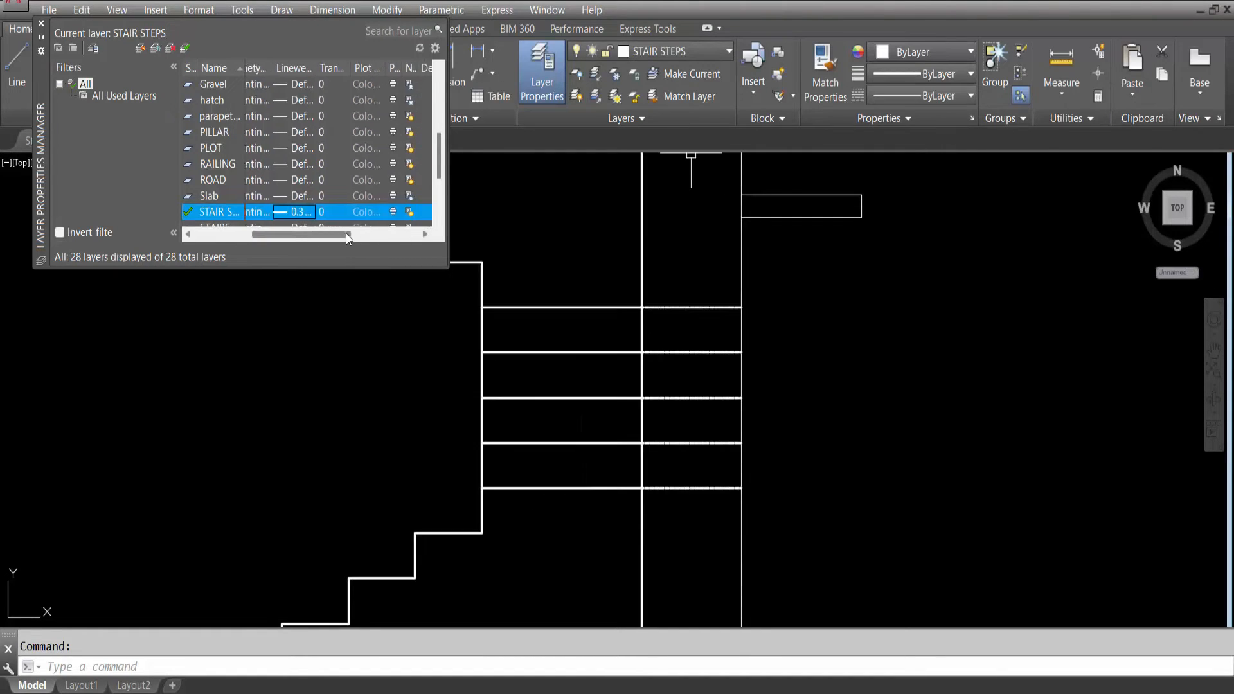
left_click_drag(347, 234, 362, 235)
left_click(336, 211)
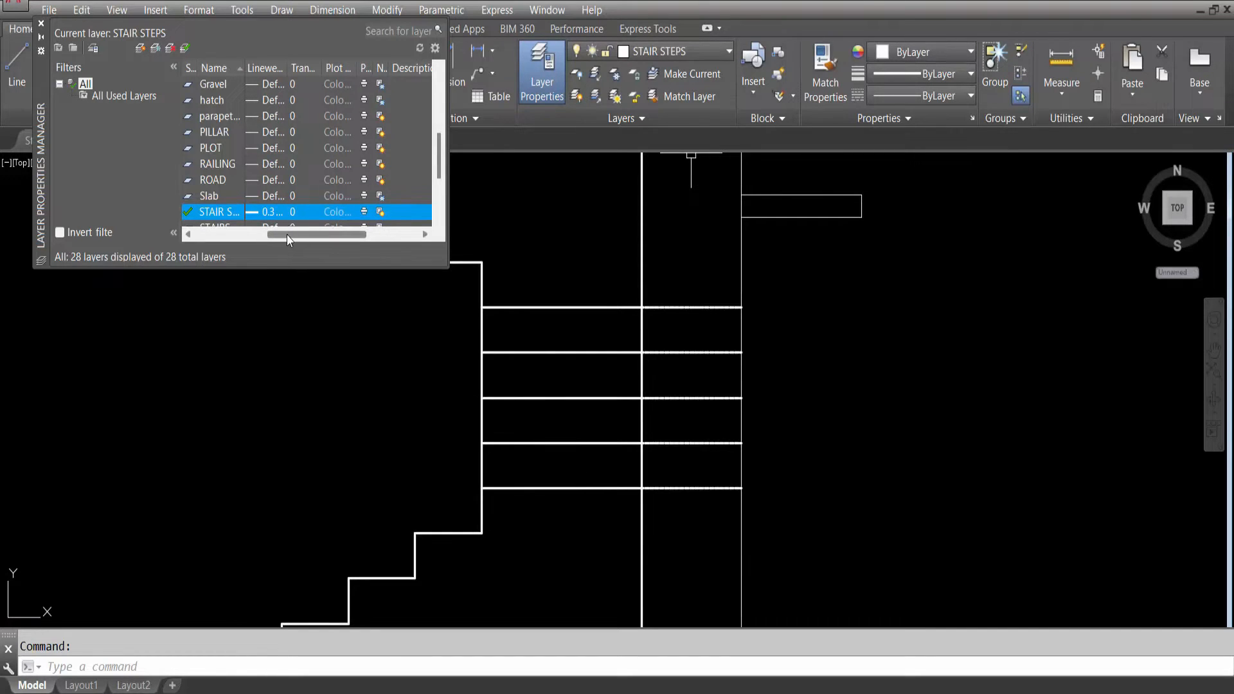
left_click_drag(287, 233, 243, 232)
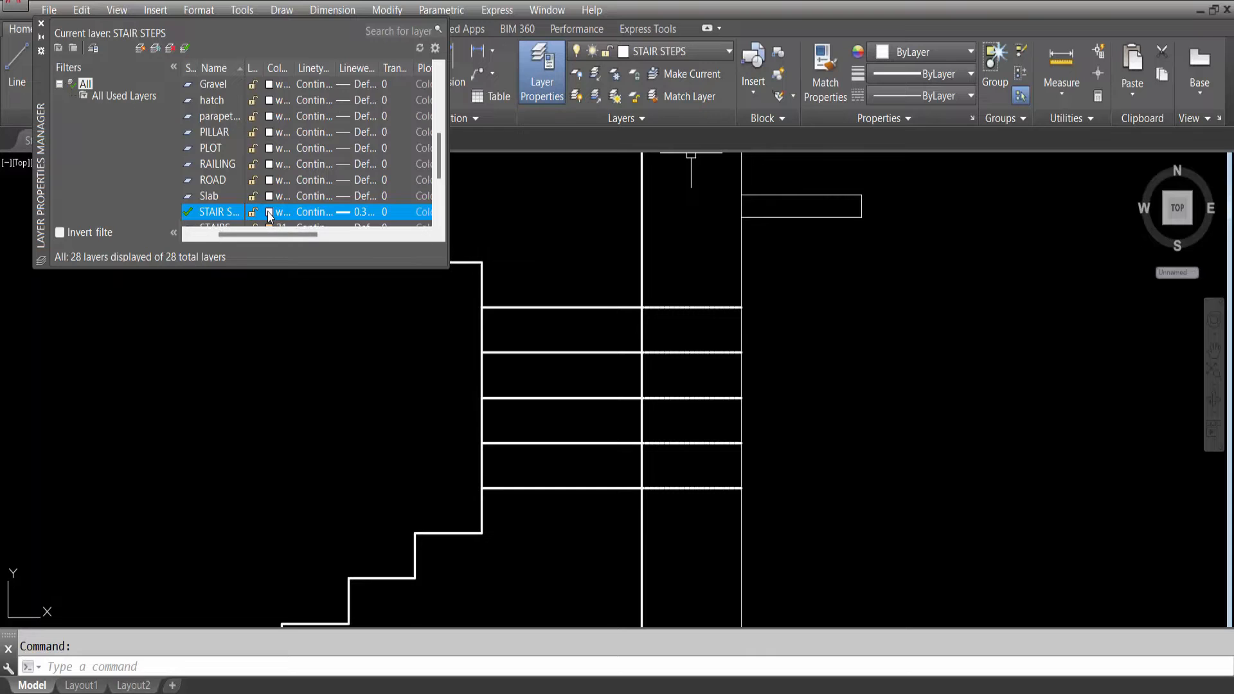
left_click(268, 213)
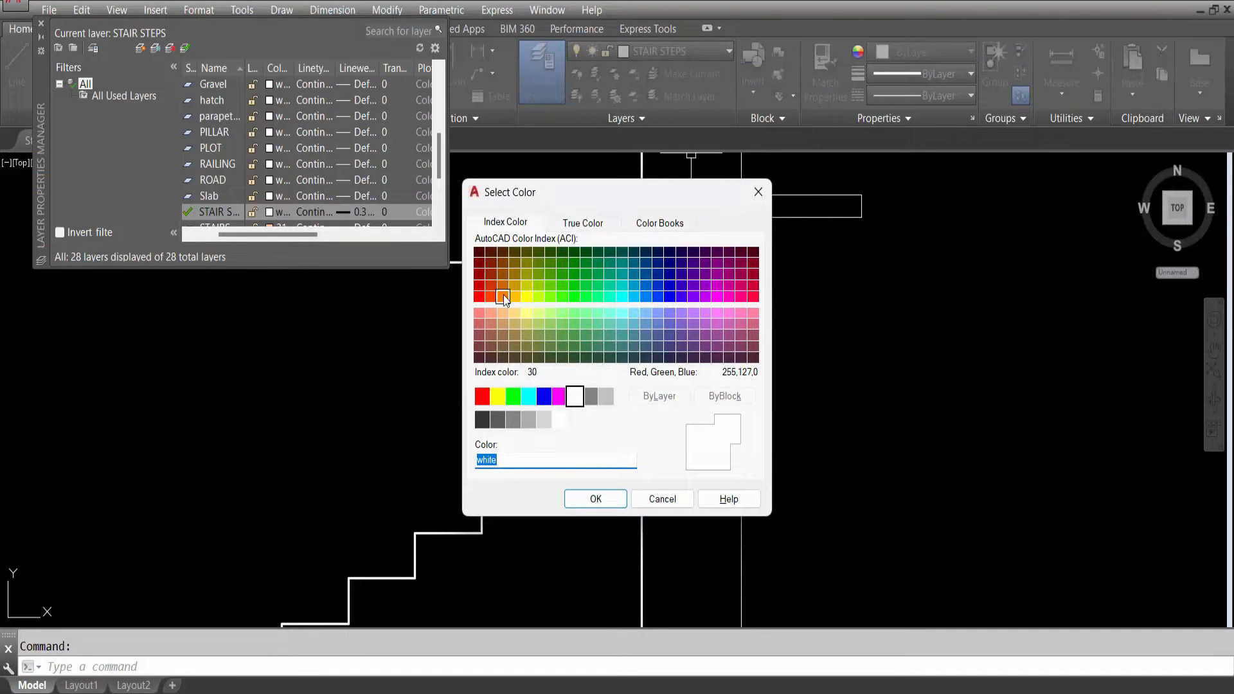
left_click(503, 297)
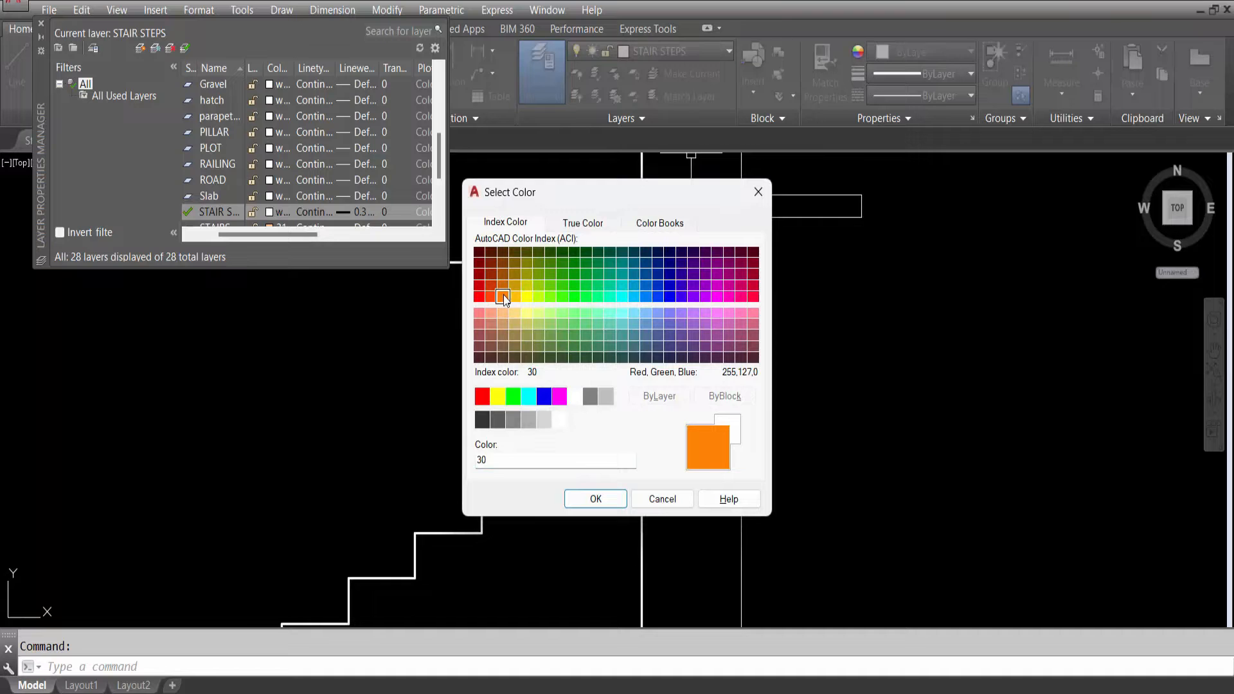
left_click(591, 500)
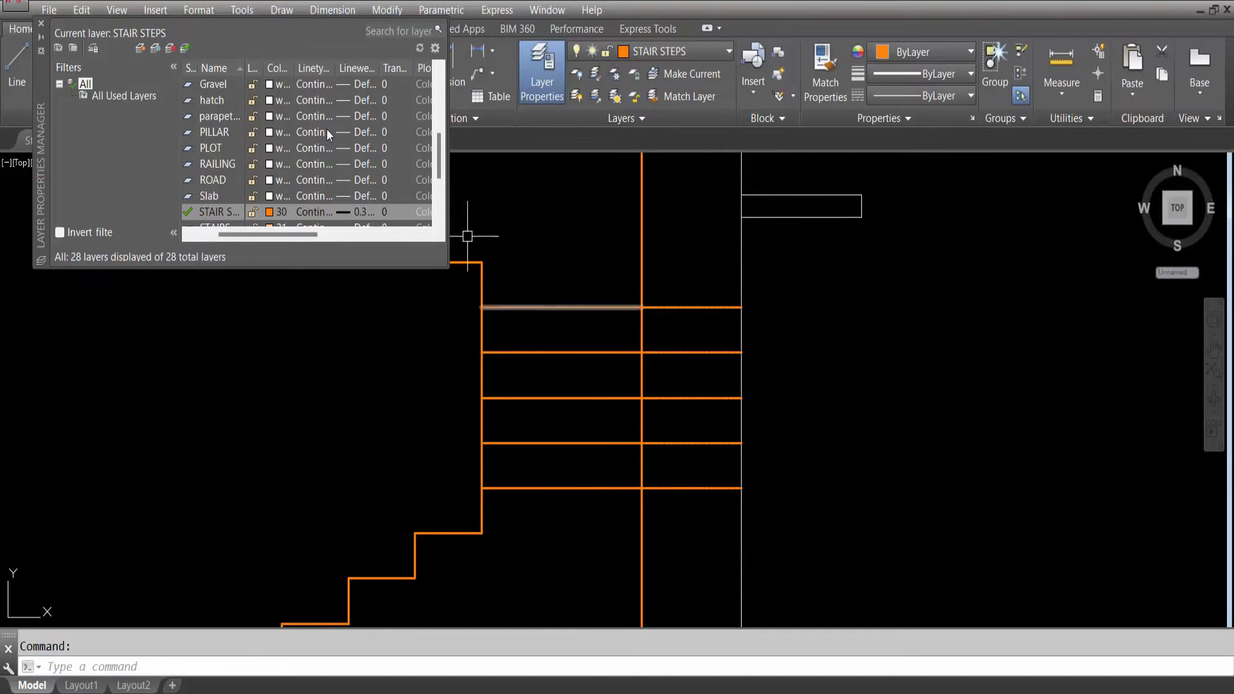
left_click(40, 24)
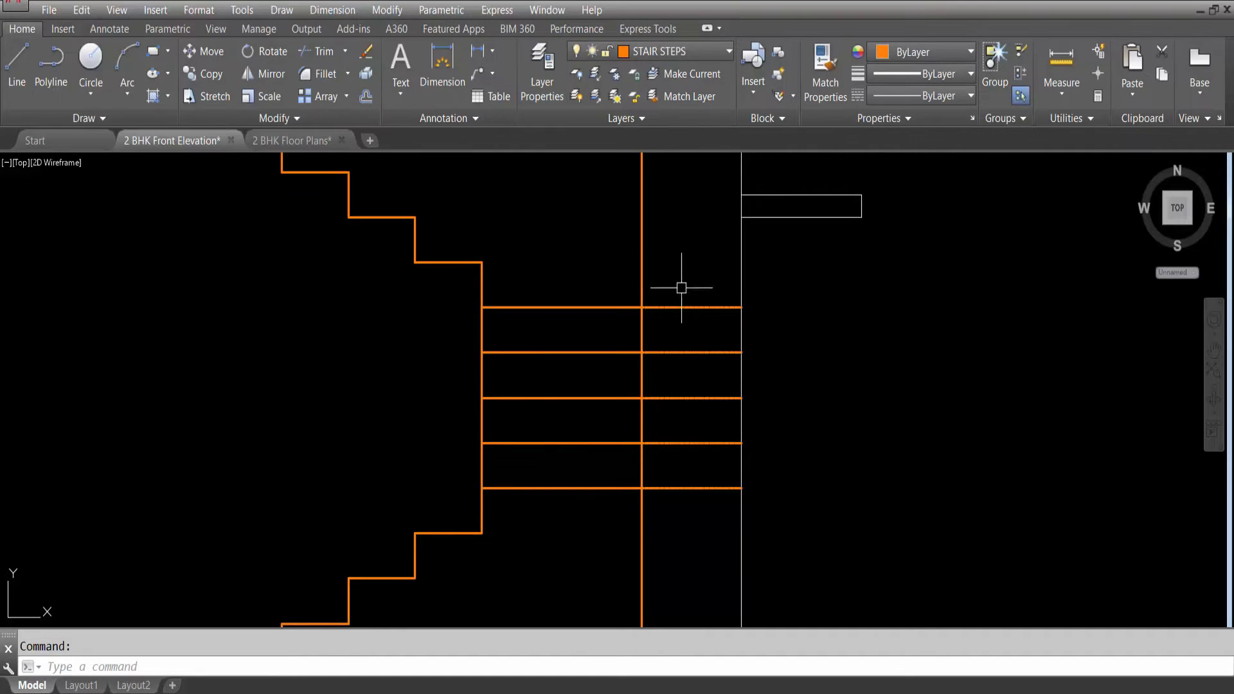
Change the STAIR STEPS layer's colour to the lighter orange, index 31.
scroll(642, 334, "down", 5)
scroll(675, 283, "up", 2)
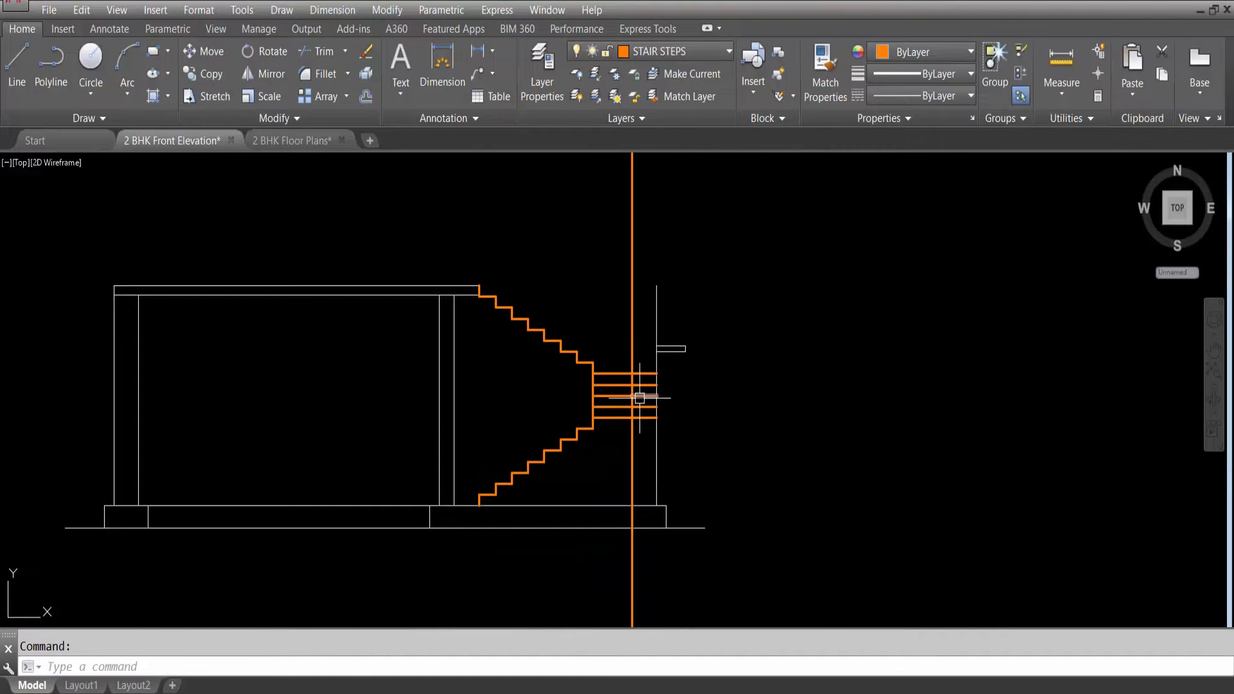
key("Escape")
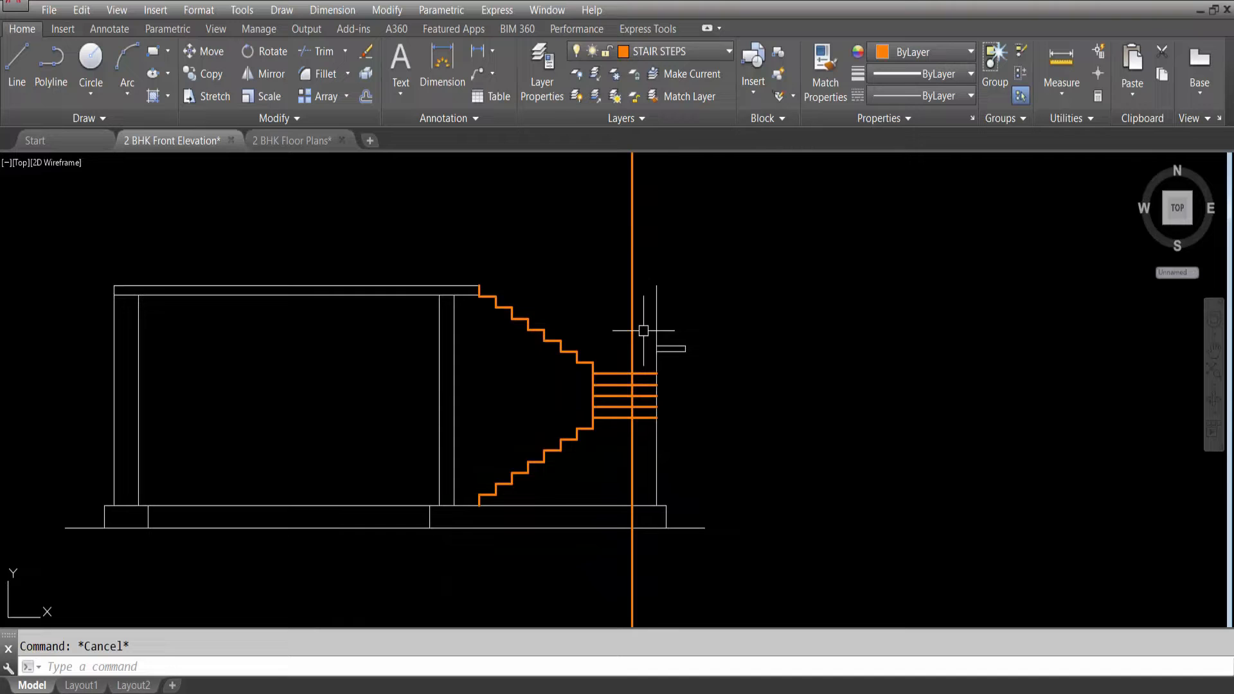
left_click(691, 53)
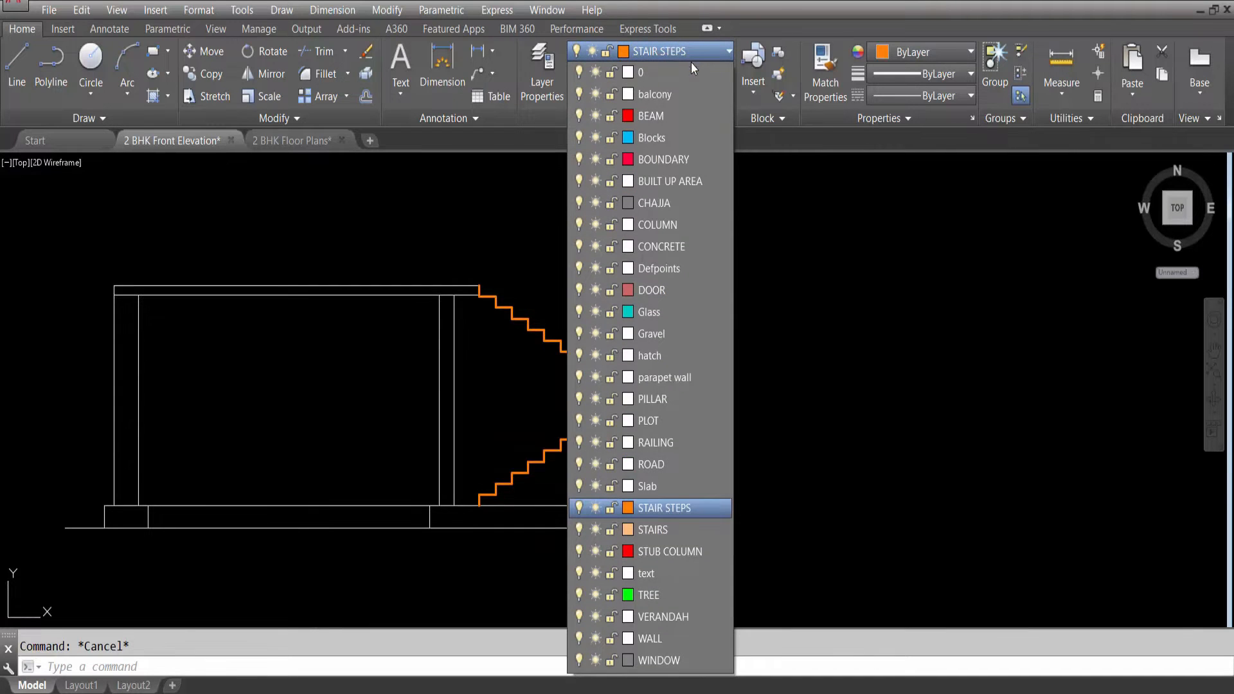
left_click(629, 507)
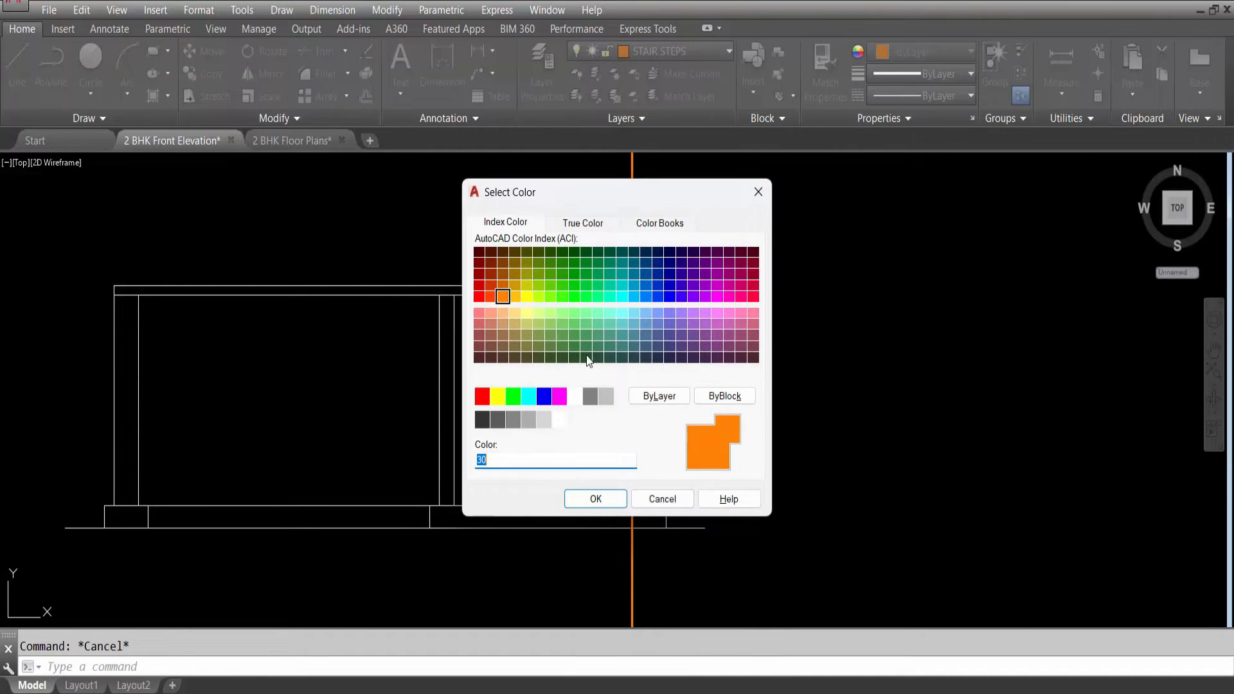
left_click(503, 313)
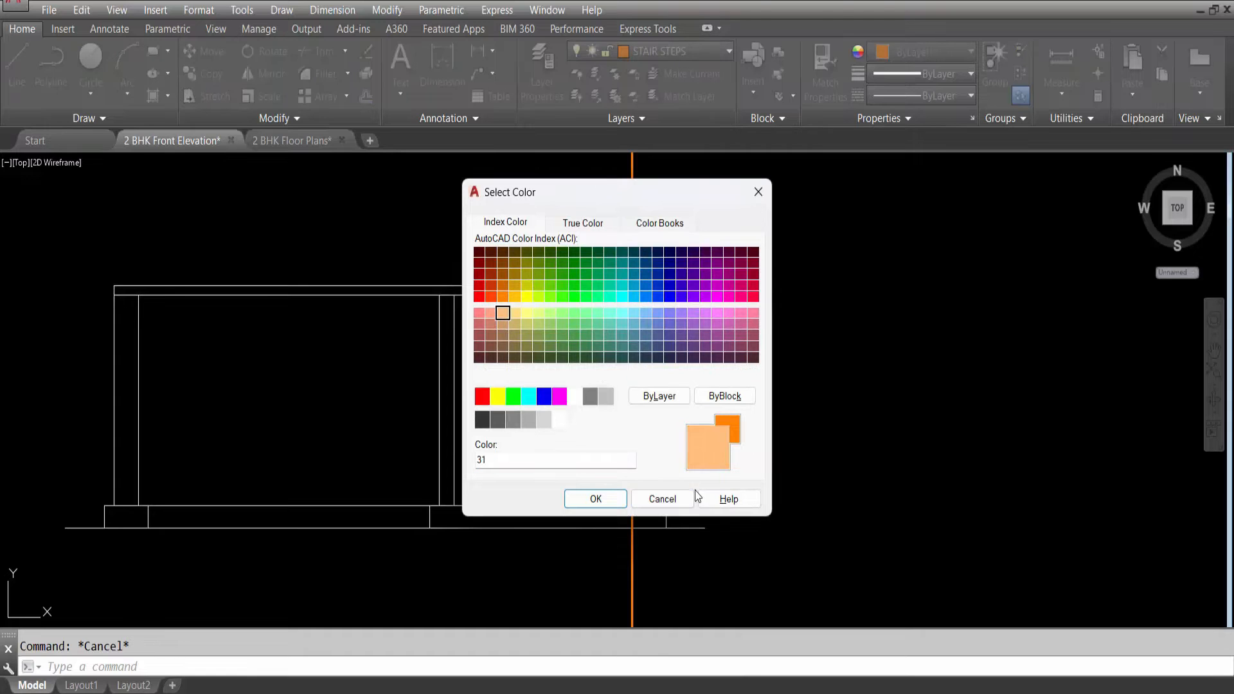
left_click(606, 501)
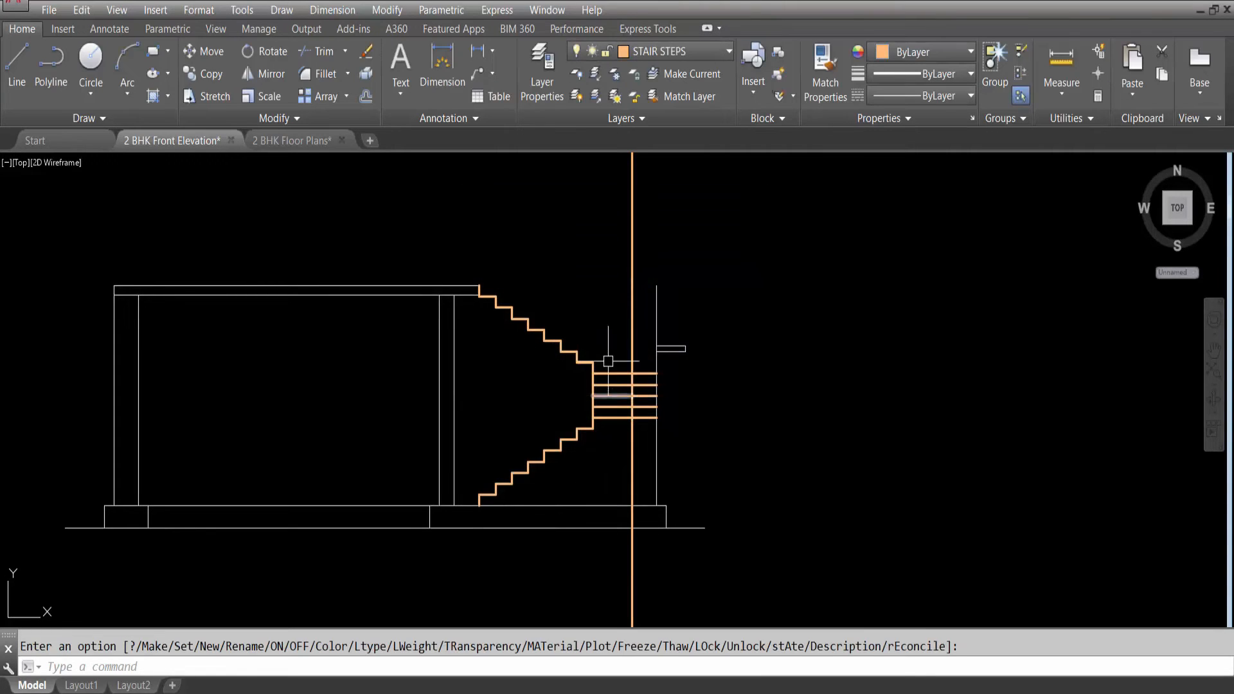
Set the linetype scale of the lowest dashed landing line piece to 4.
scroll(643, 395, "up", 8)
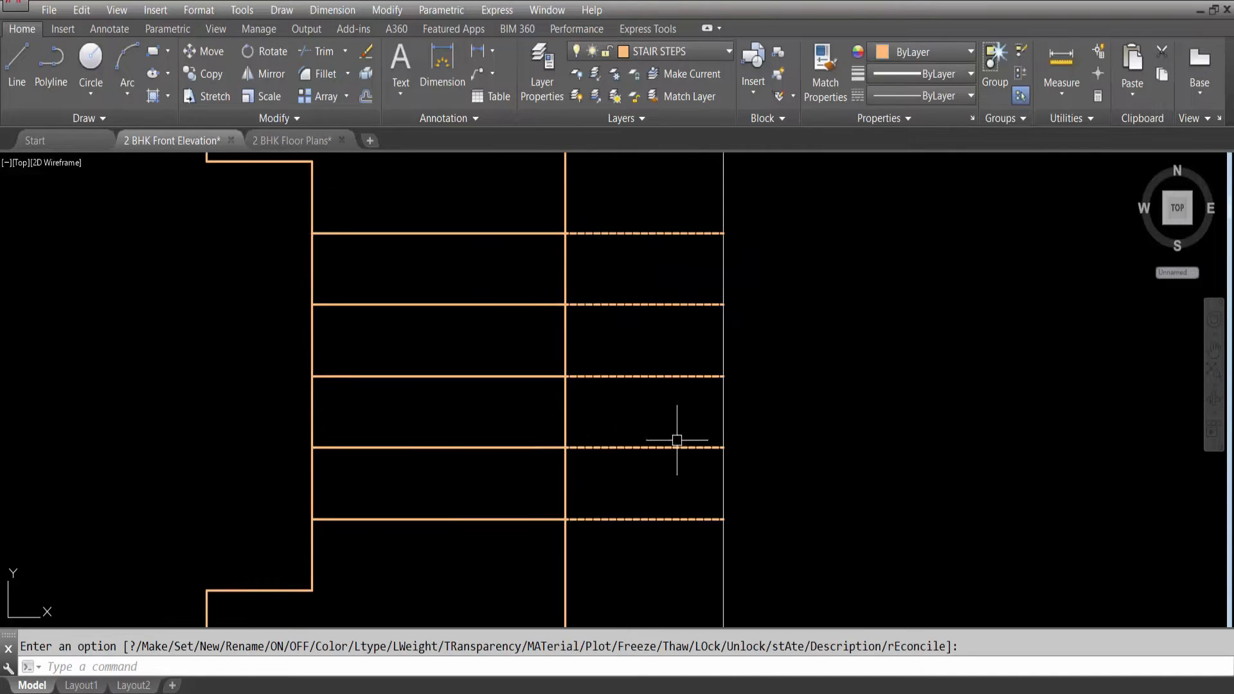
key("Escape")
left_click(688, 518)
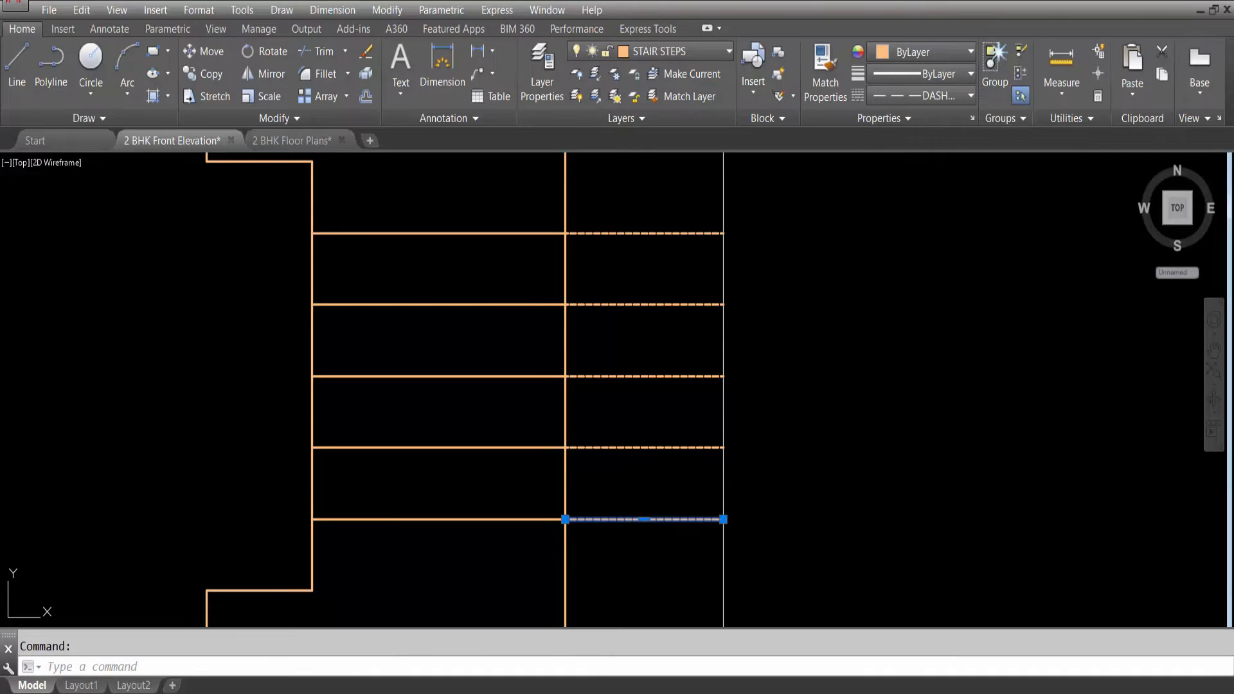
right_click(689, 518)
left_click(739, 490)
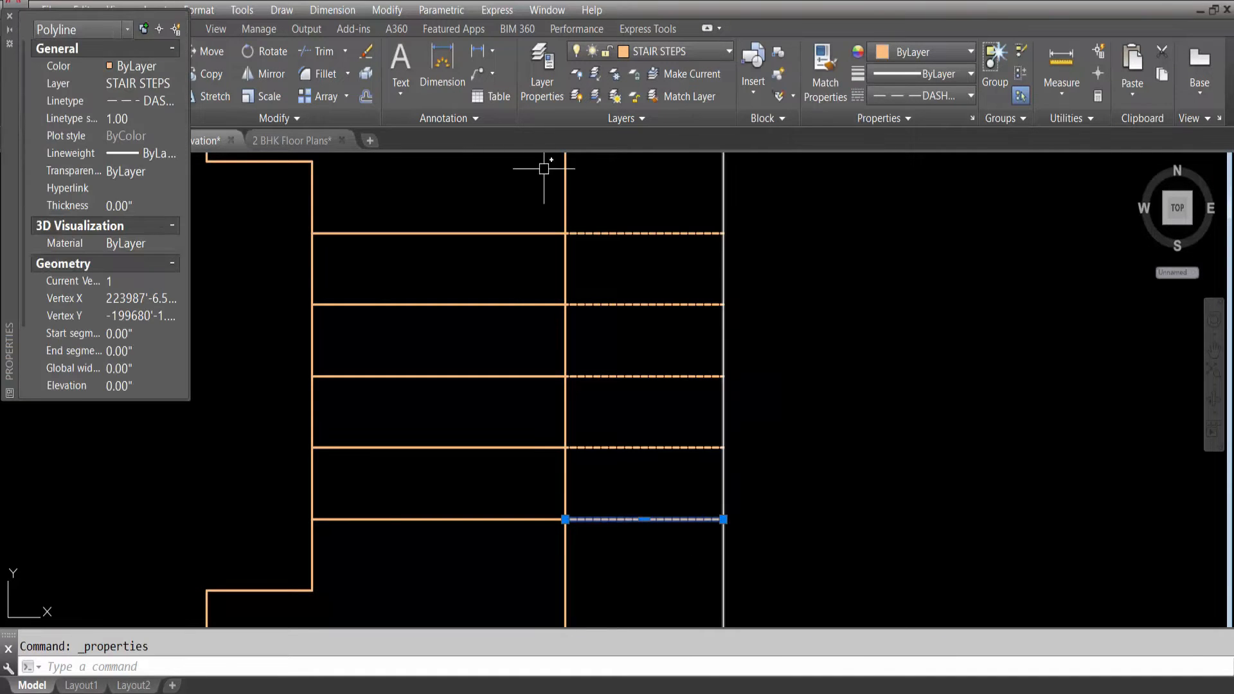
left_click(131, 118)
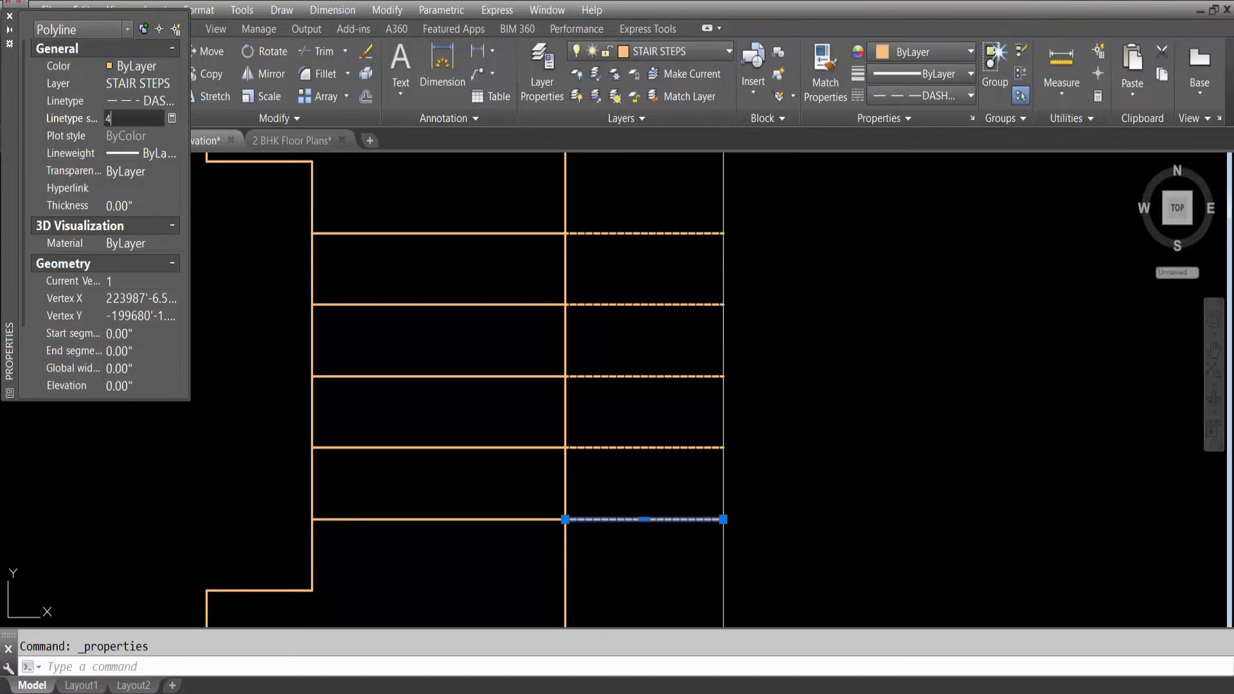
key("Return")
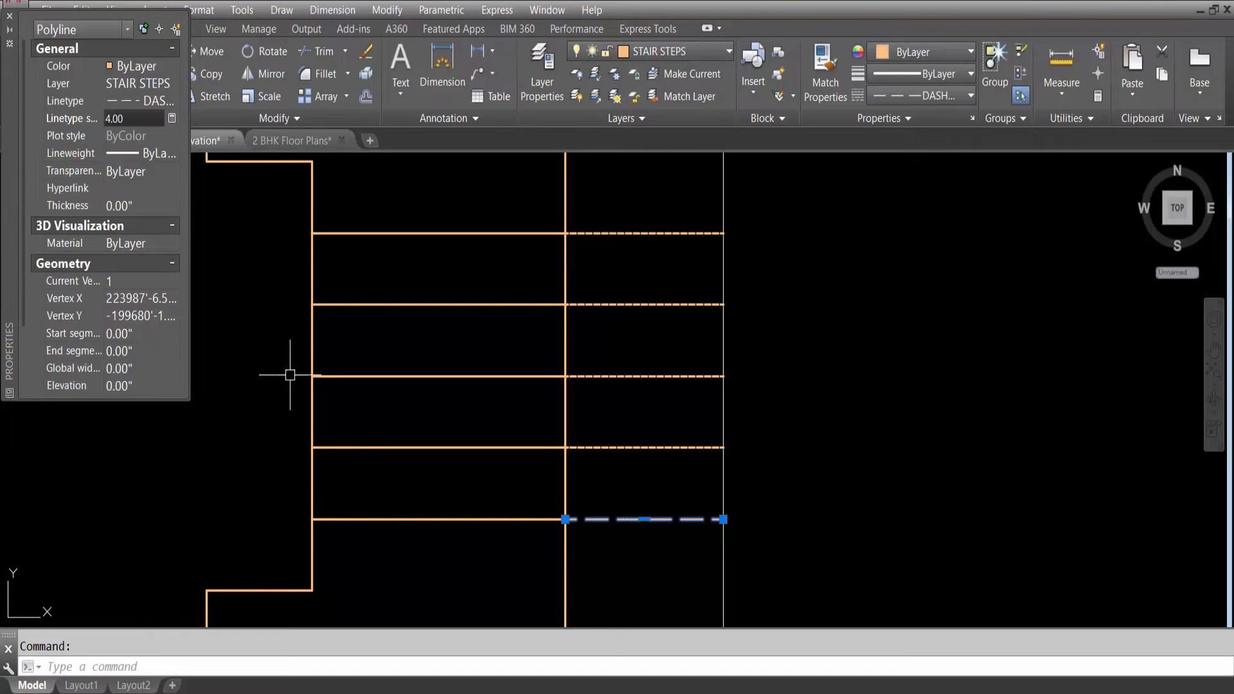
key("Escape")
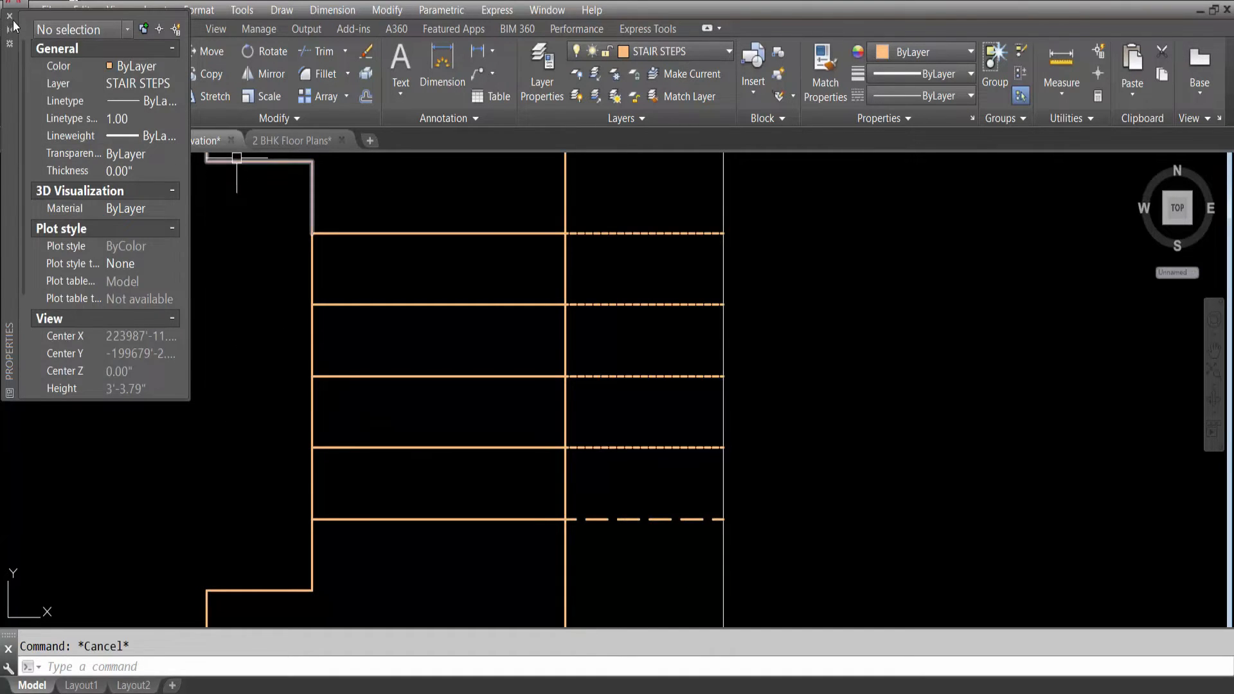
left_click(9, 16)
Match the lowest dashed landing line piece's properties to the four dashed pieces above it.
left_click(632, 479)
left_click(620, 546)
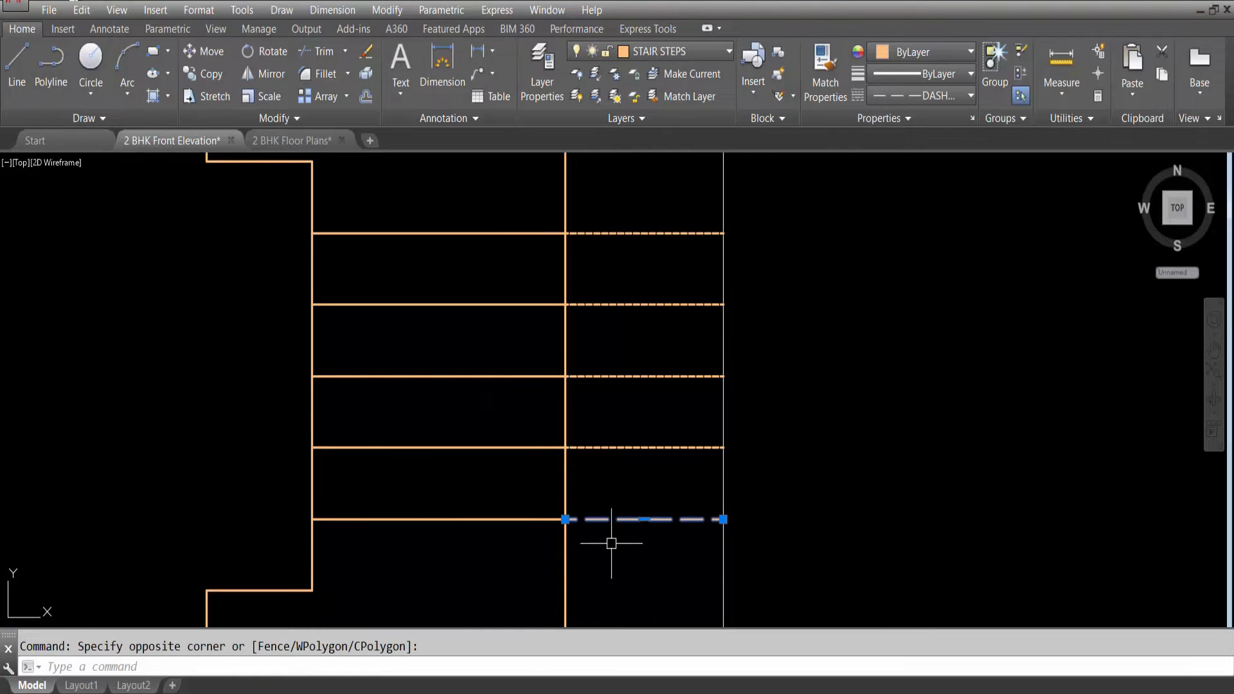
type("ma")
key("Return")
left_click(639, 463)
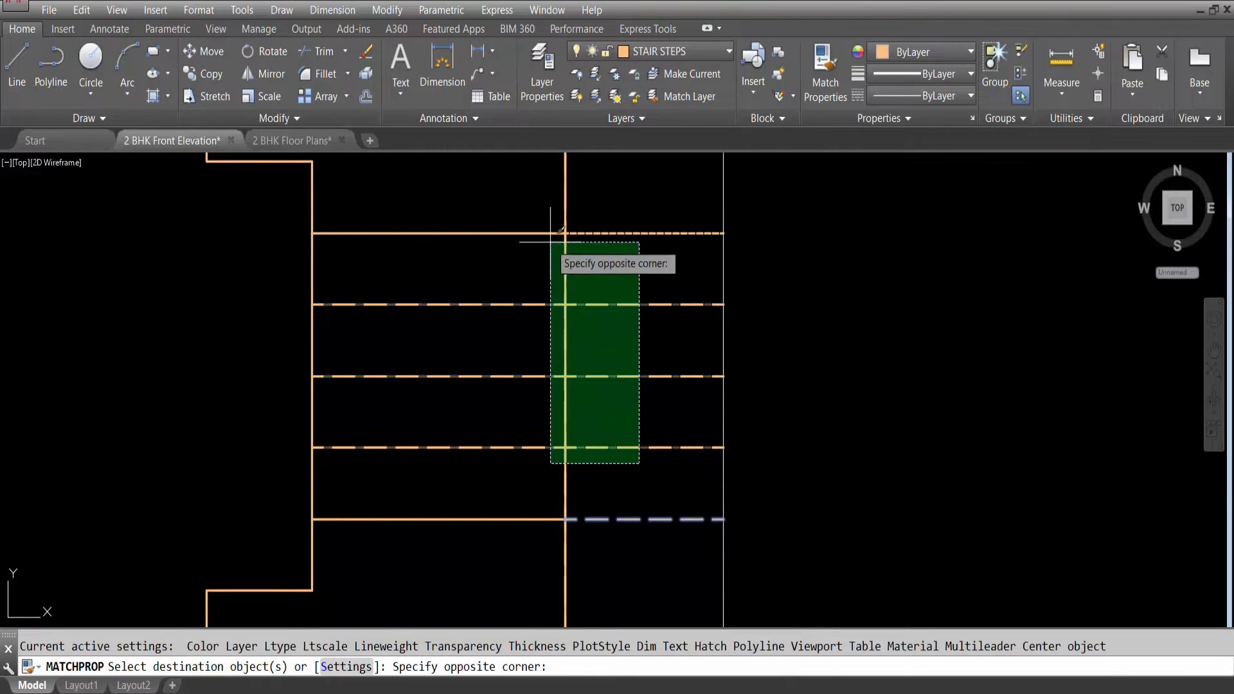
left_click(601, 218)
scroll(699, 339, "down", 4)
key("Escape")
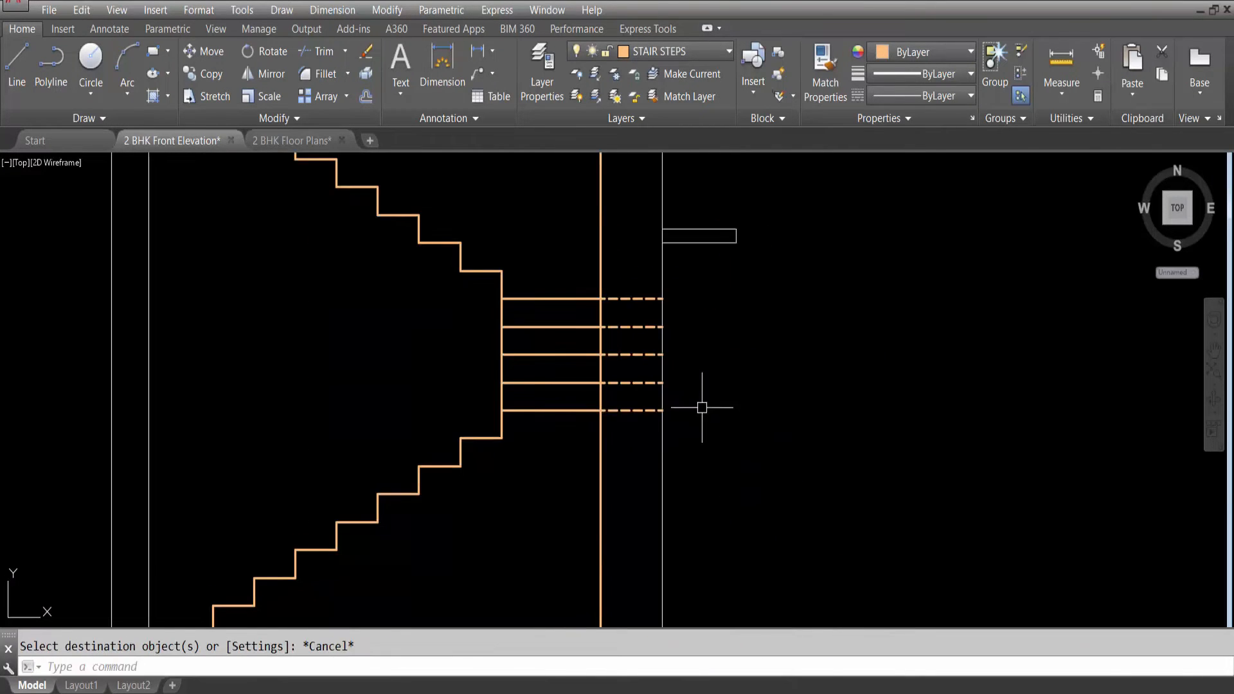
Erase the endless vertical construction line running through the column's inner edge beside the landing.
scroll(648, 347, "down", 4)
scroll(655, 313, "up", 6)
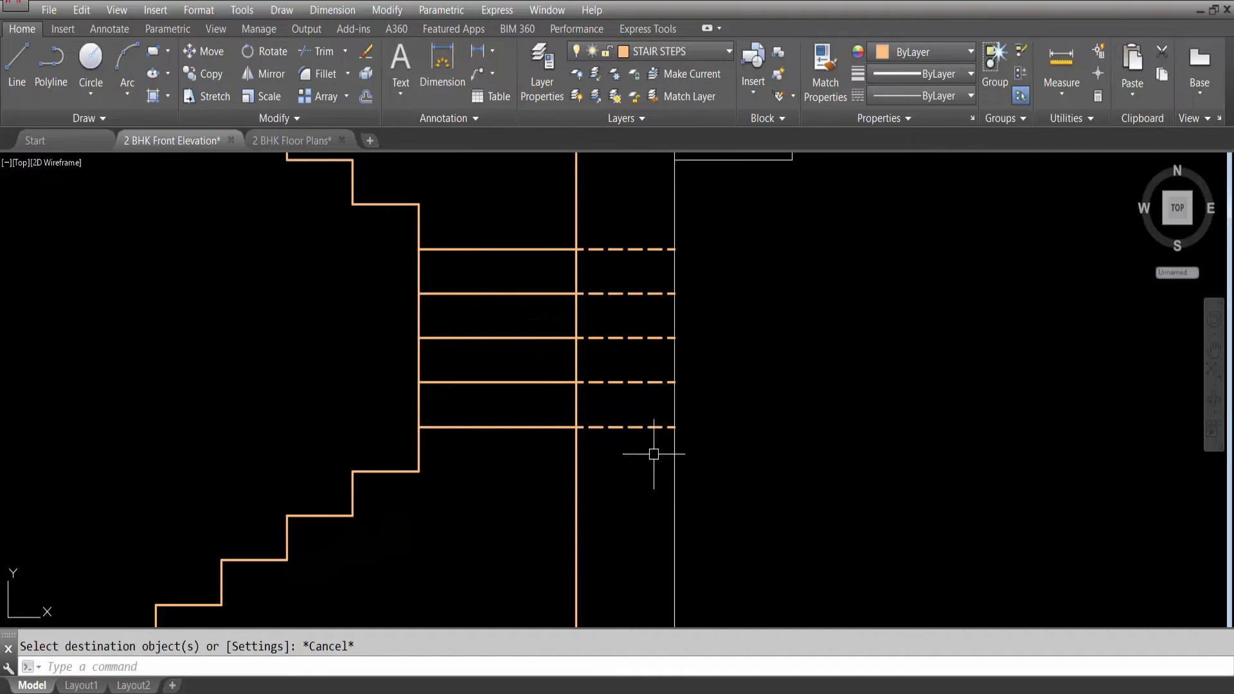
scroll(655, 451, "down", 7)
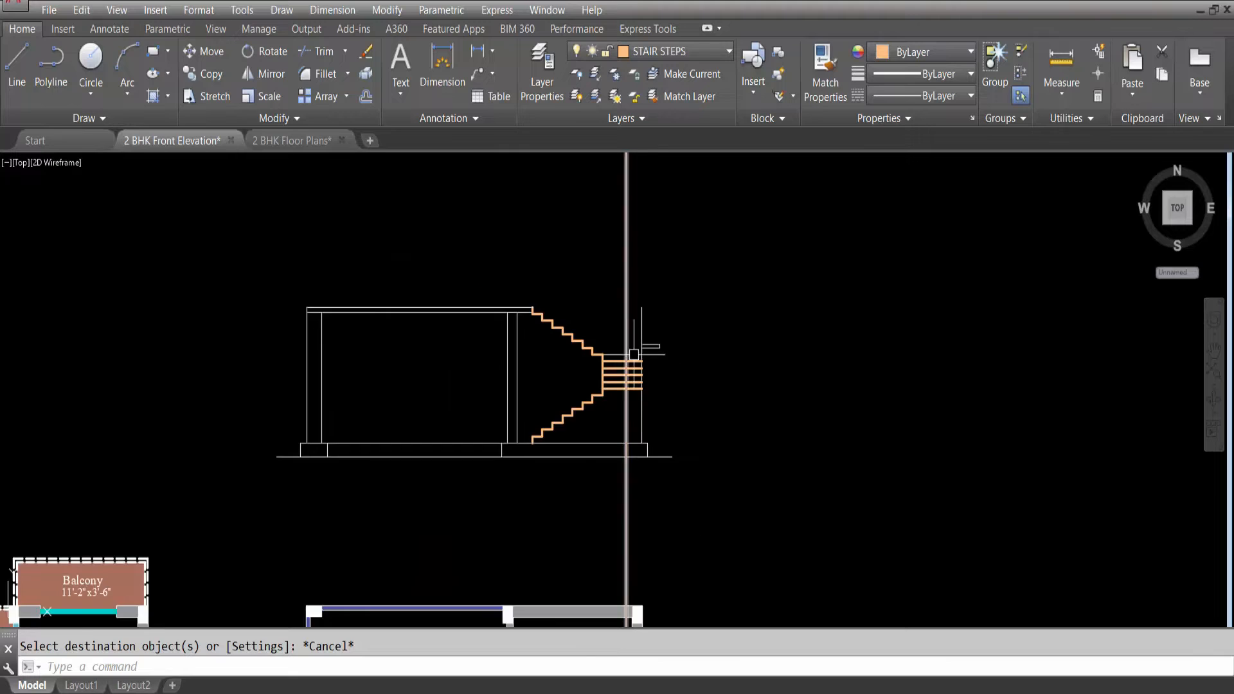
scroll(652, 390, "up", 5)
scroll(655, 385, "down", 3)
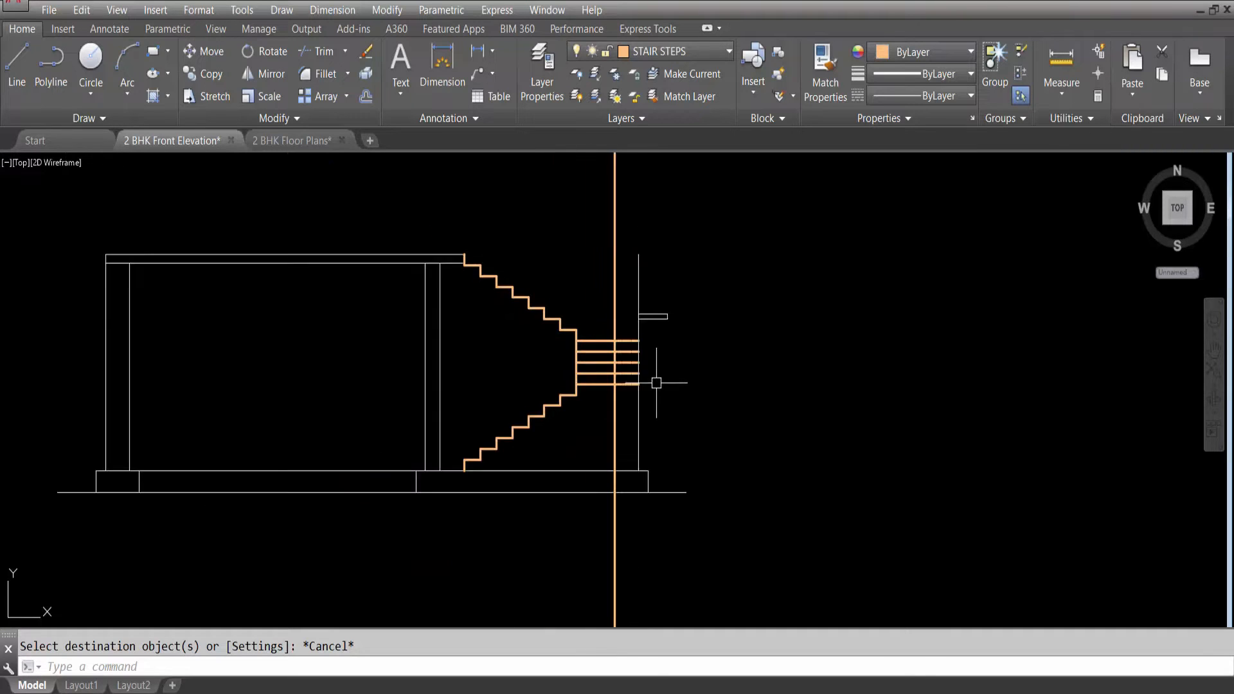
scroll(633, 282, "down", 2)
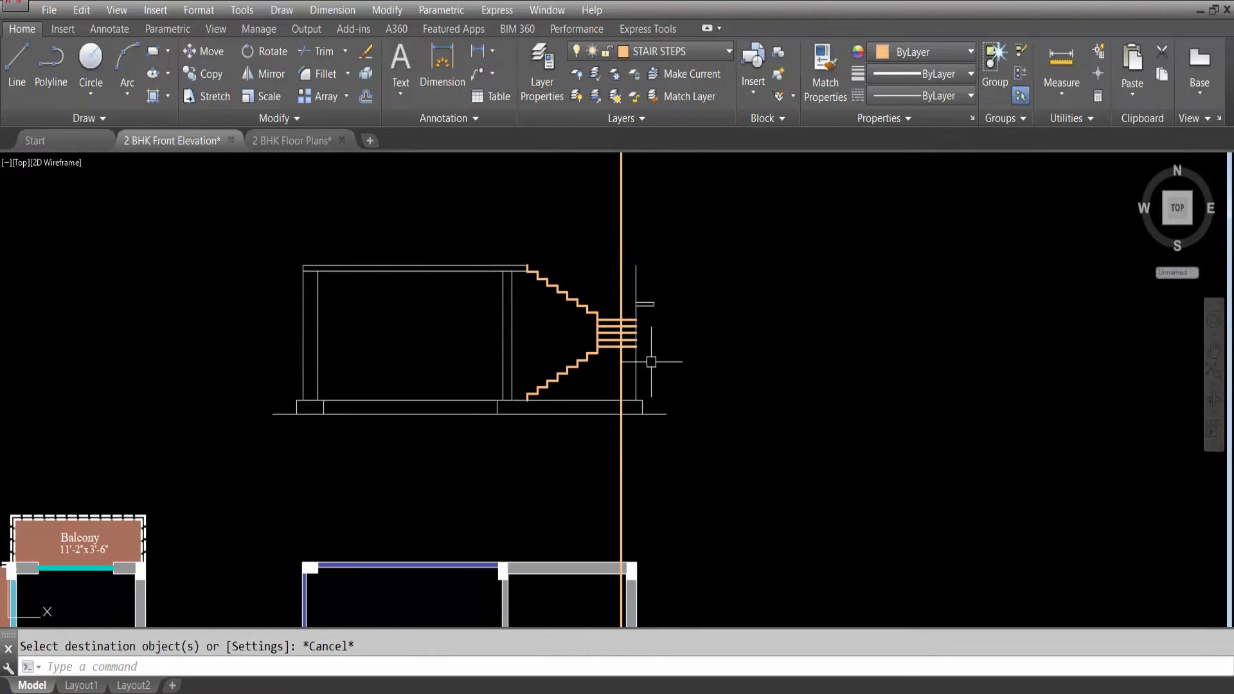
left_click(622, 482)
key("Delete")
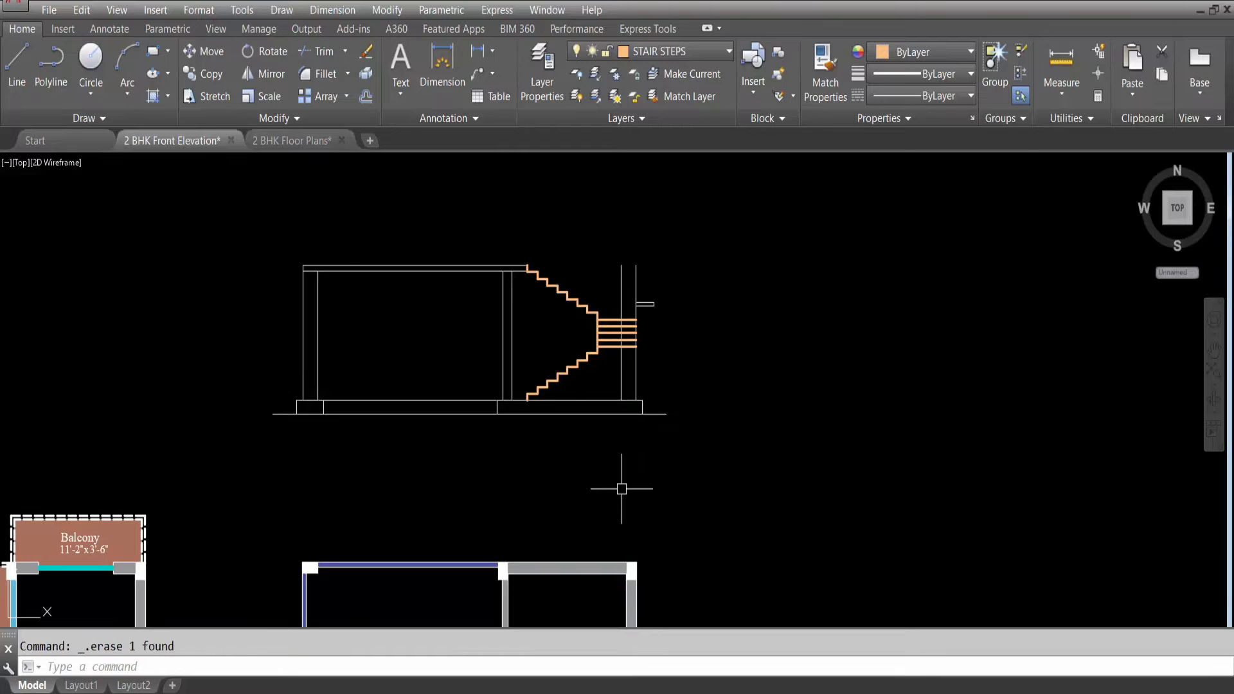
Set the linetype scale of the lowest dashed landing line piece to 5 and close its properties.
scroll(581, 324, "up", 3)
scroll(739, 349, "up", 3)
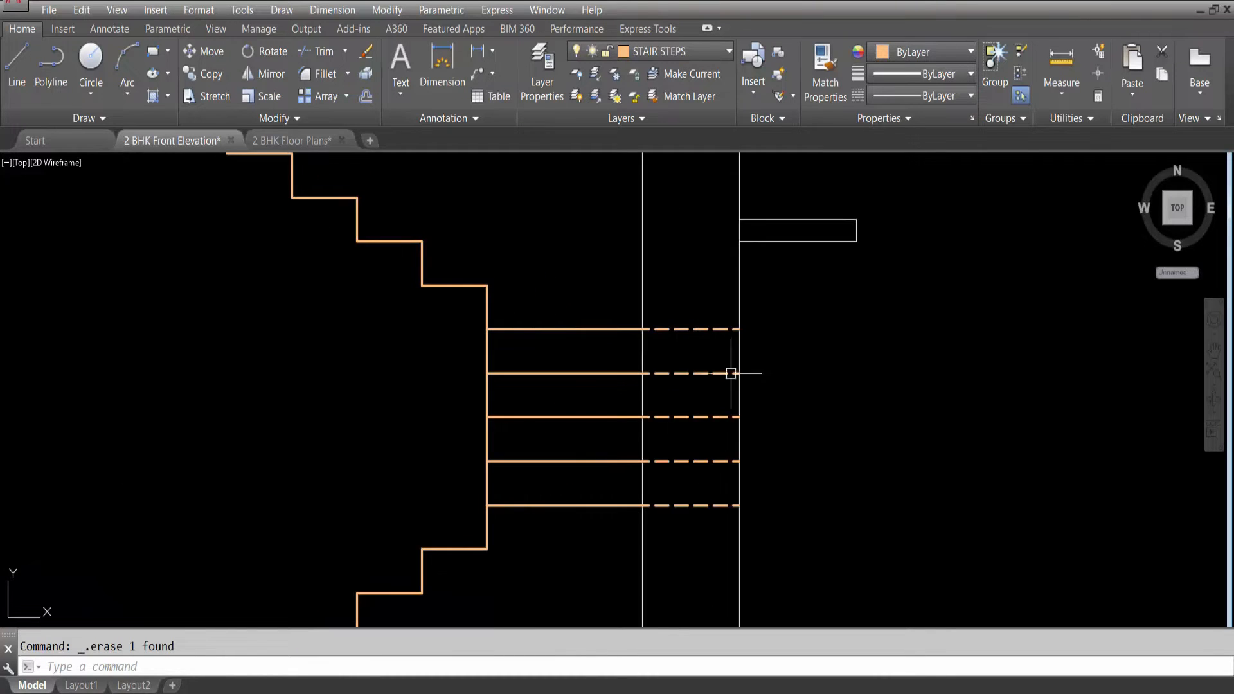
scroll(773, 441, "down", 5)
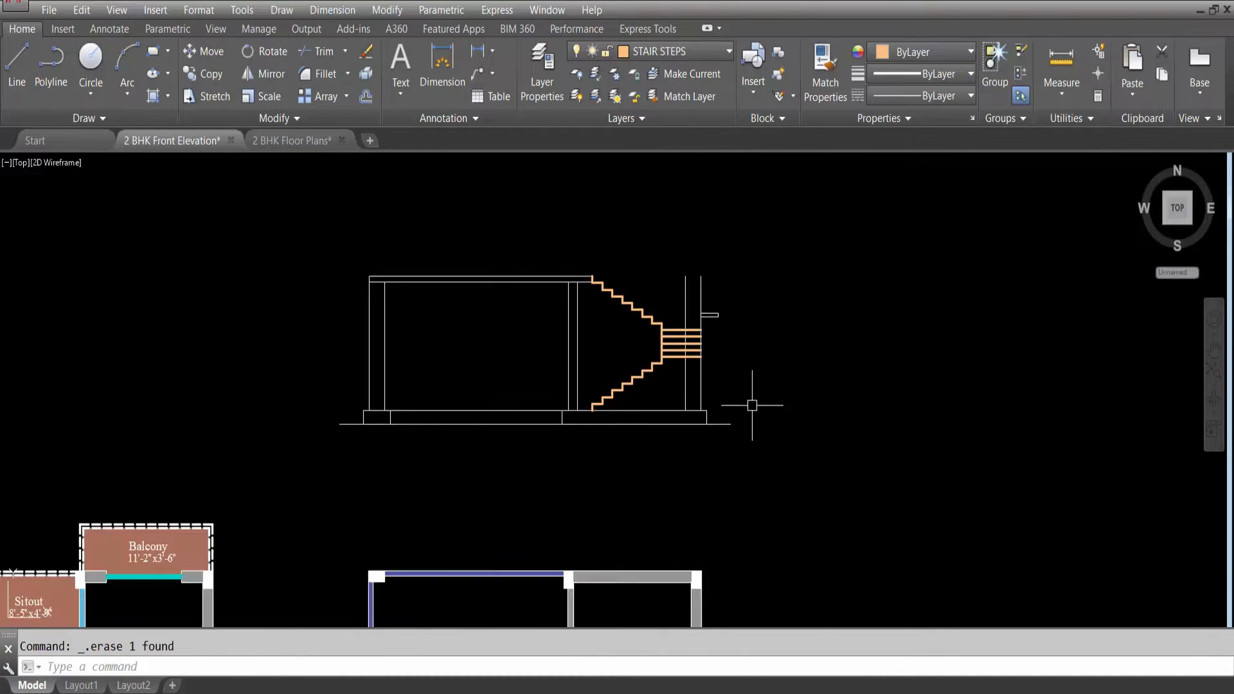
scroll(706, 328, "up", 6)
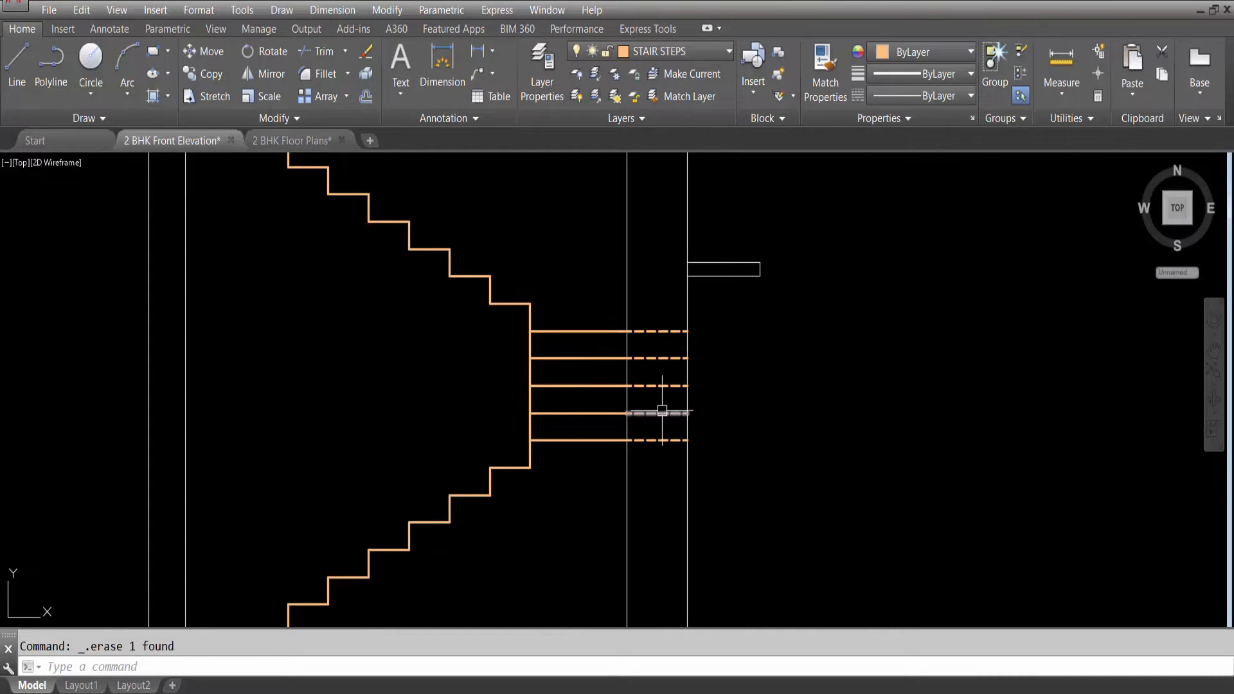
left_click(669, 438)
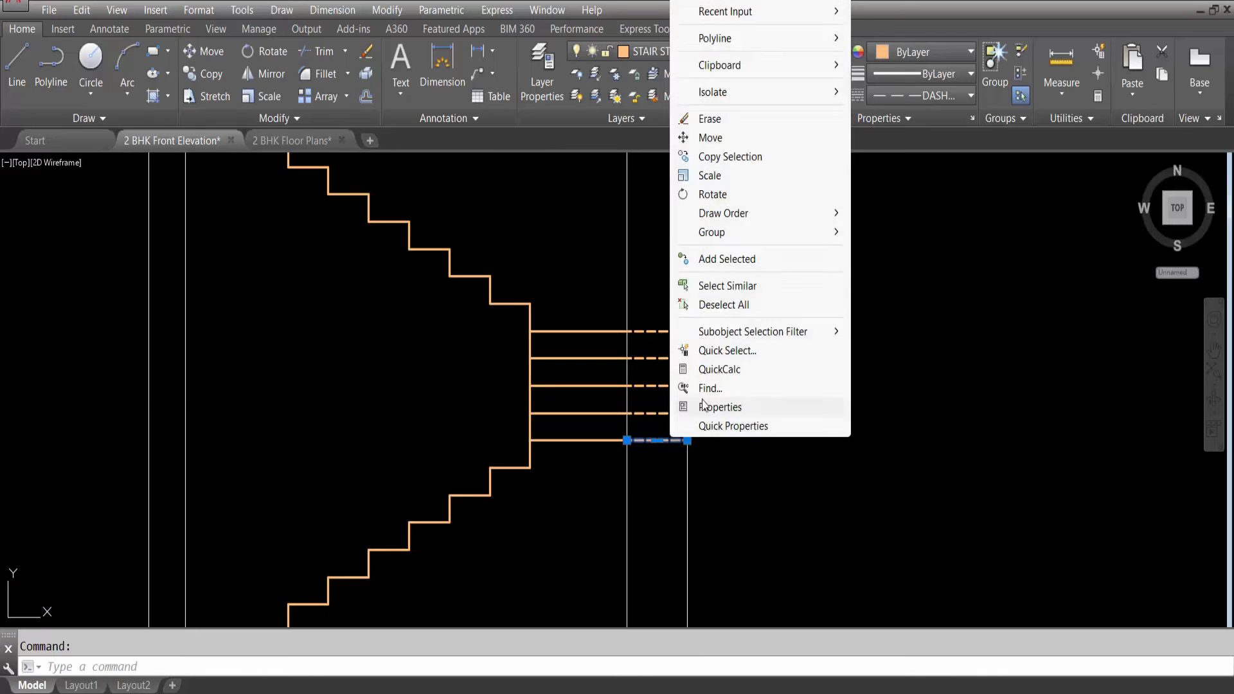
left_click(681, 407)
left_click(137, 113)
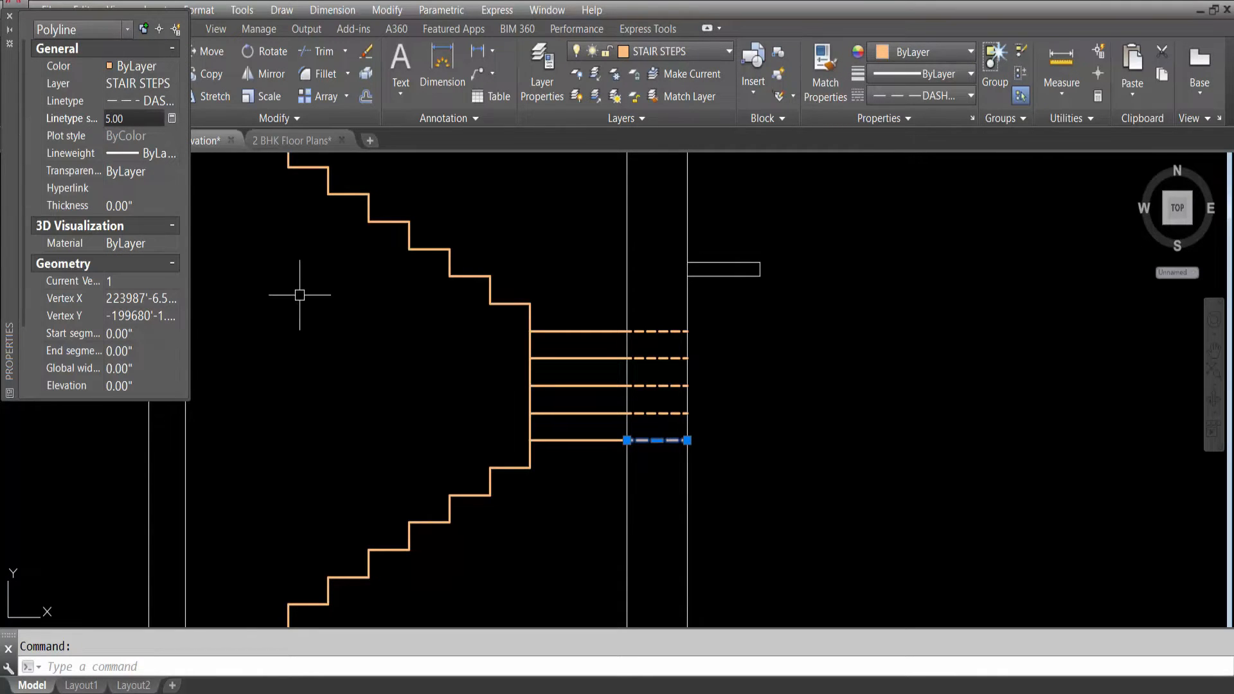
left_click(10, 16)
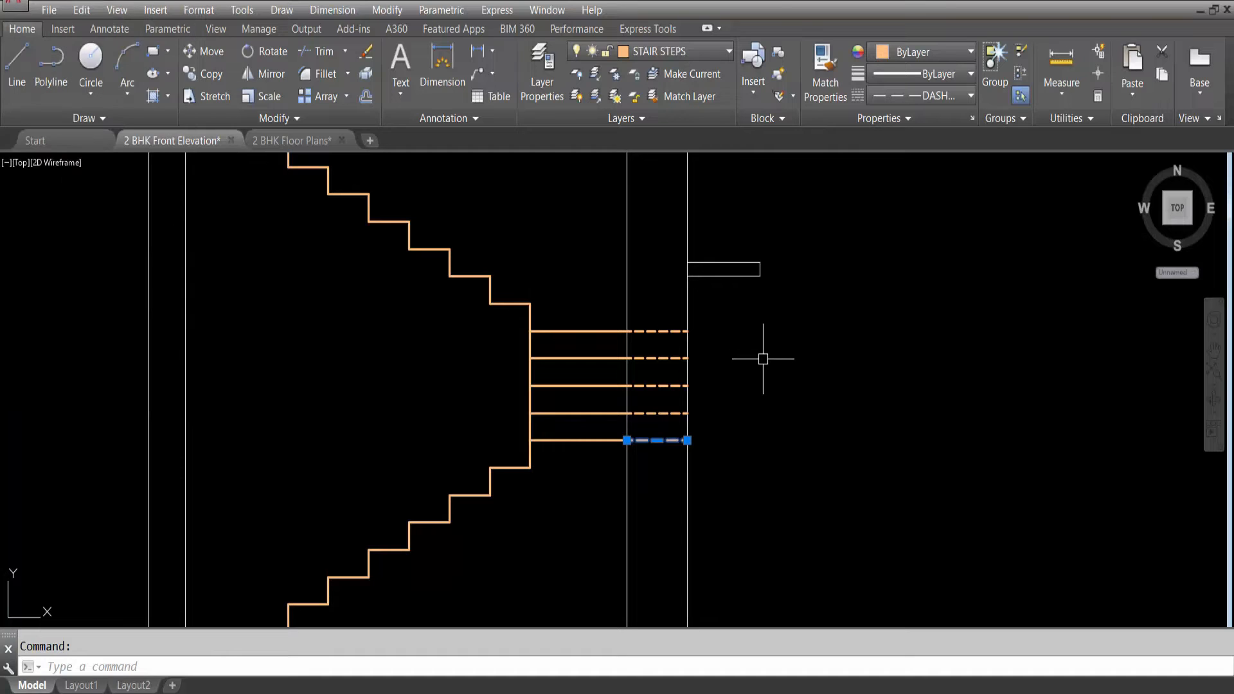
Match the lowest dashed piece's updated linetype scale to the other four dashed landing line pieces.
type("ma")
key("Return")
left_click(661, 459)
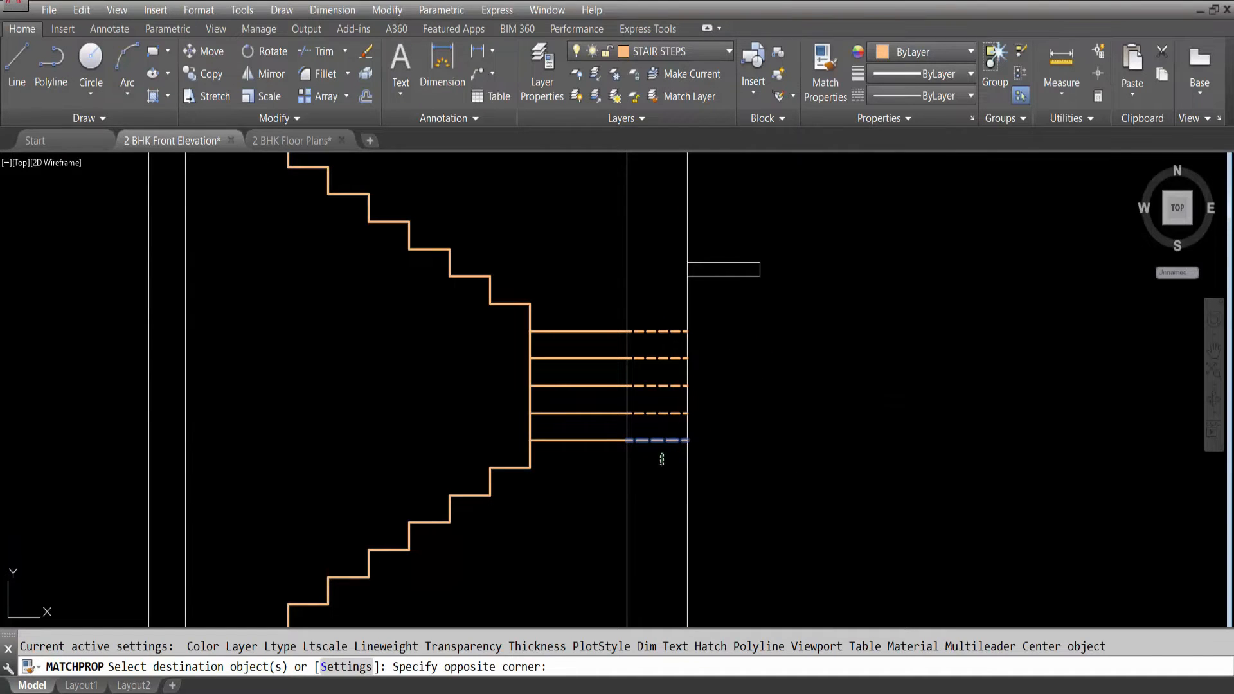
left_click(644, 286)
key("Escape")
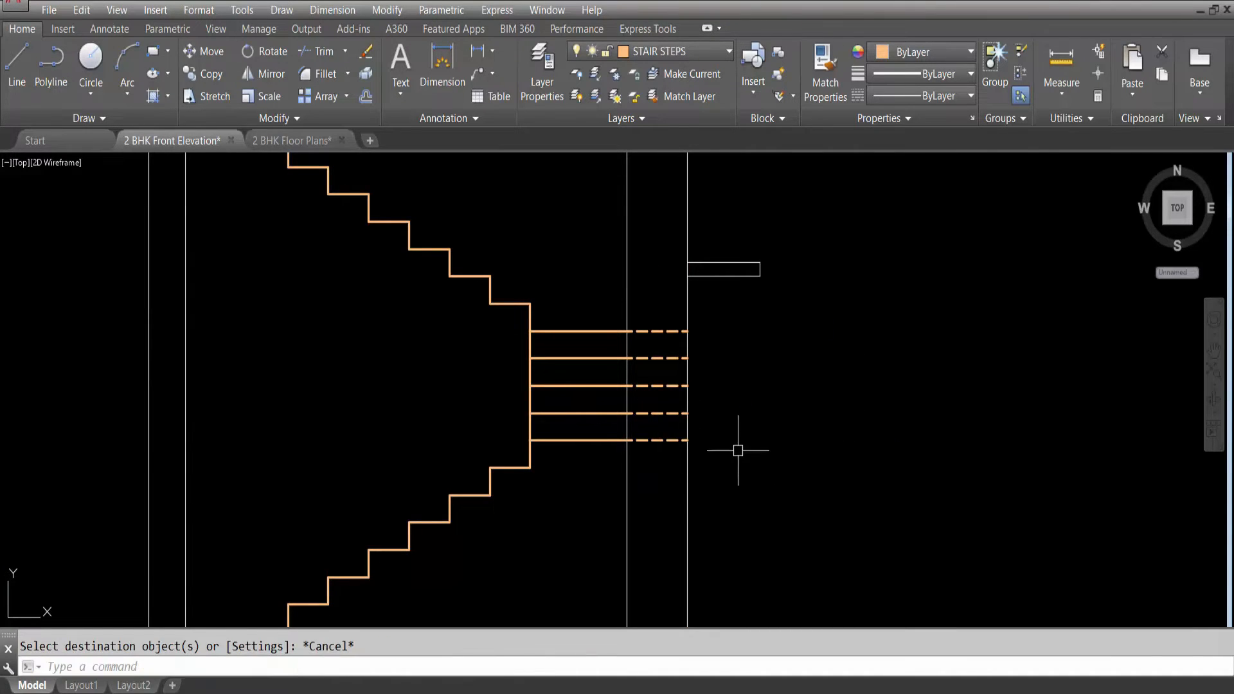
scroll(678, 354, "down", 5)
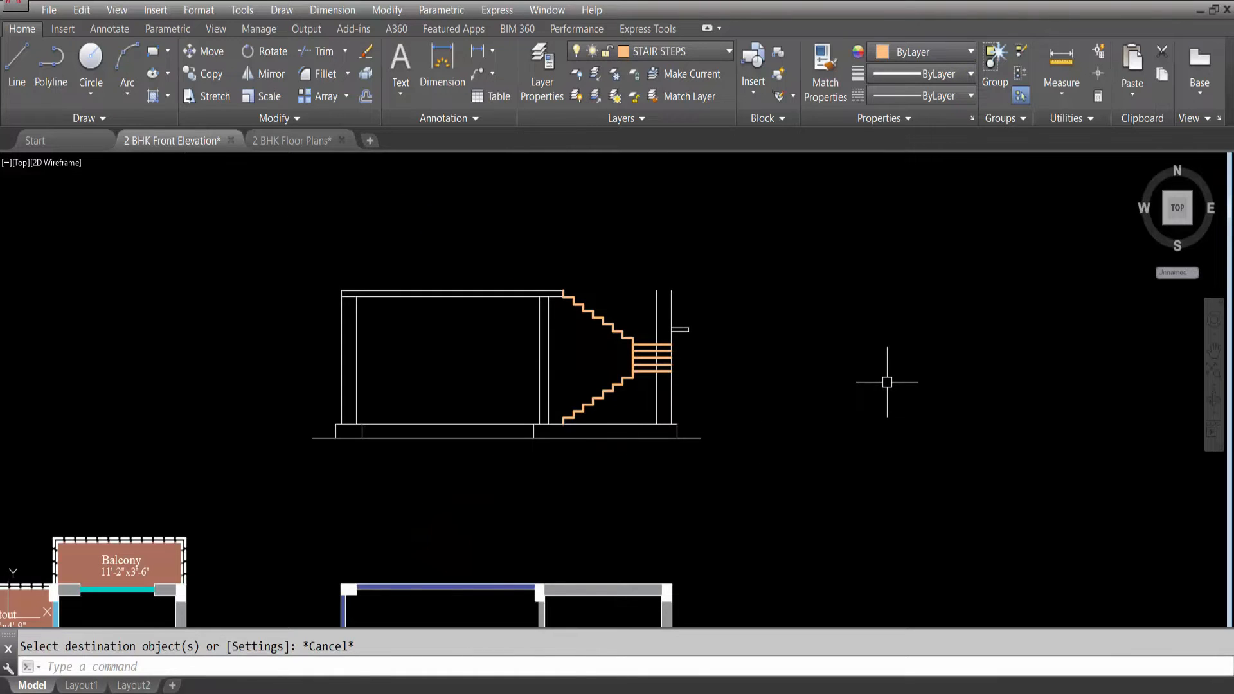
key("Escape")
Match the thin column line's properties to the vertical line joining the landing lines between the two stair flights.
scroll(636, 355, "up", 8)
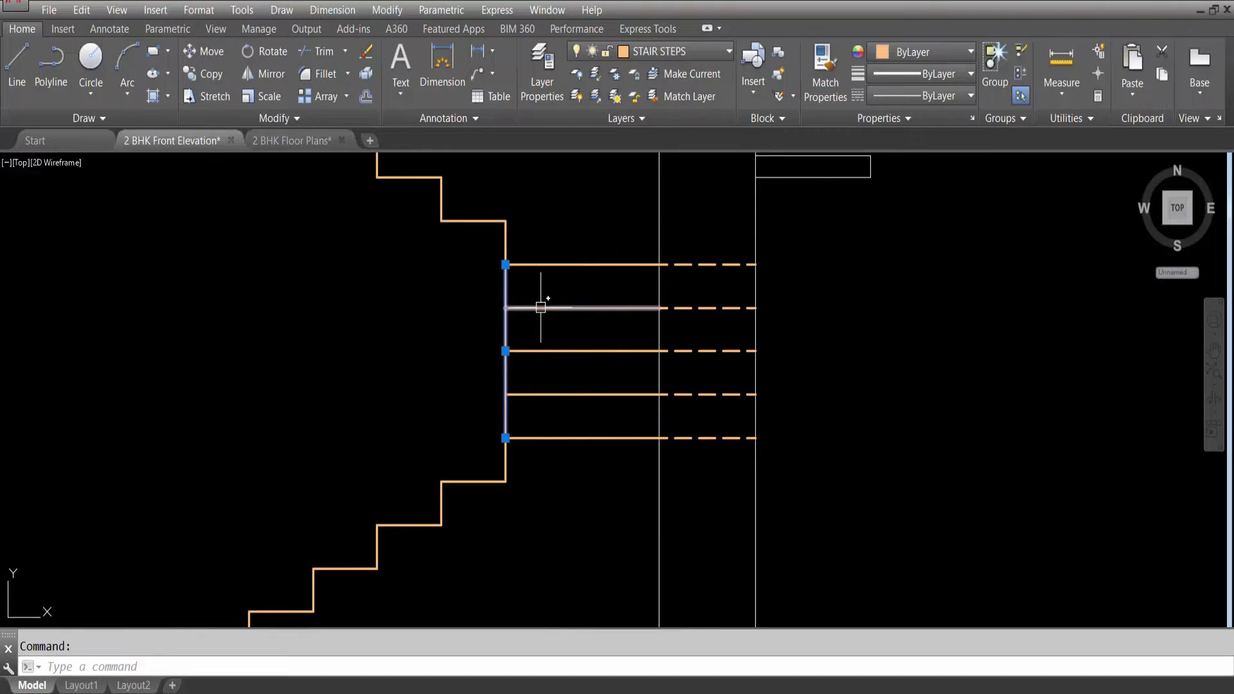
left_click(669, 548)
left_click(629, 548)
type("ma")
key("Return")
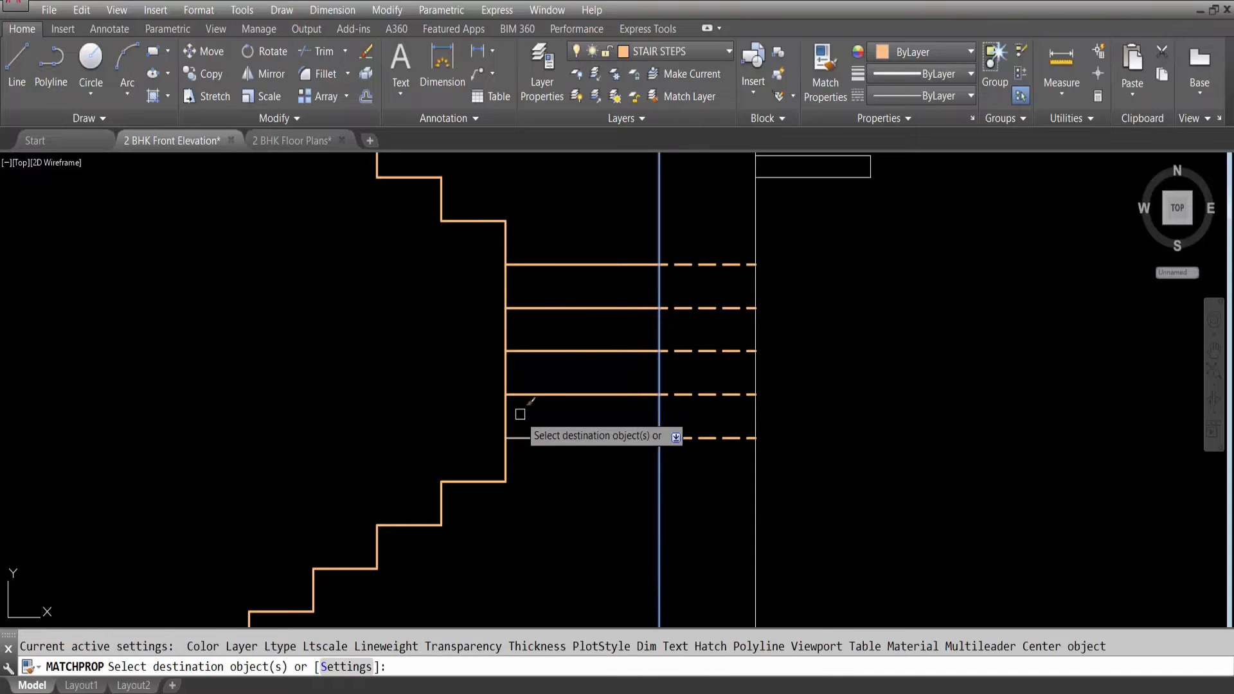
left_click(506, 400)
key("Escape")
Compare the elevation's landing and end column with the staircase corner on the ground floor plan.
scroll(607, 368, "down", 4)
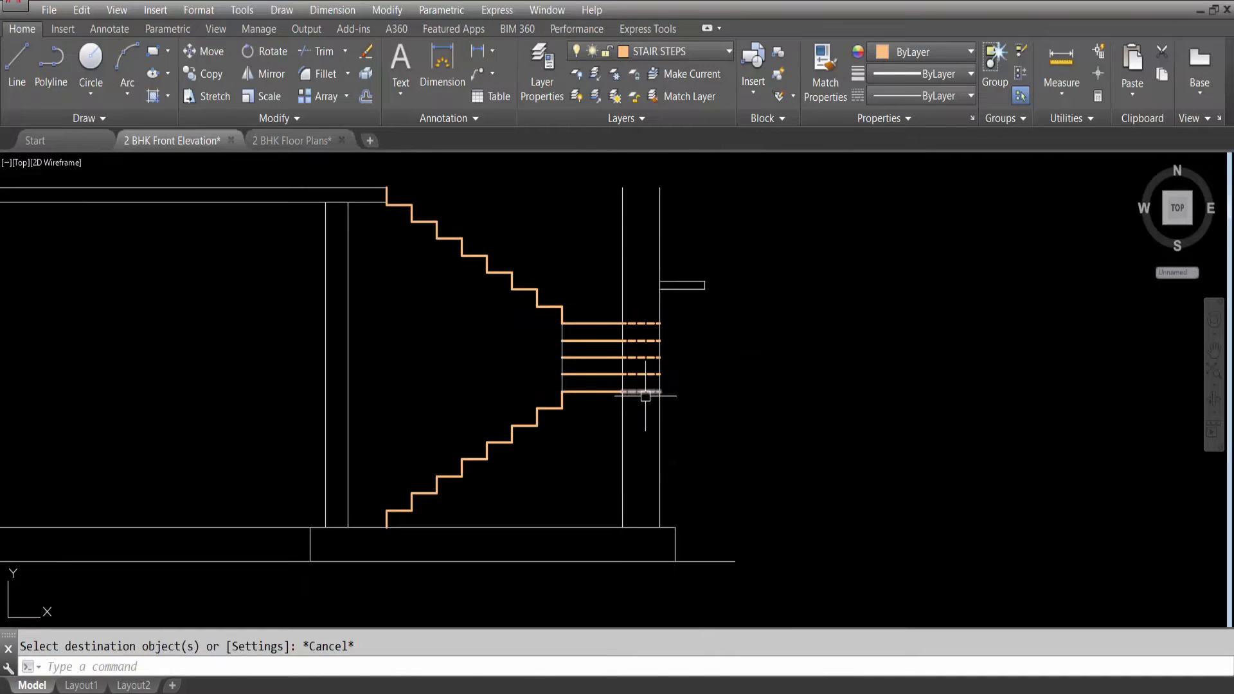
scroll(596, 341, "up", 2)
scroll(665, 357, "down", 2)
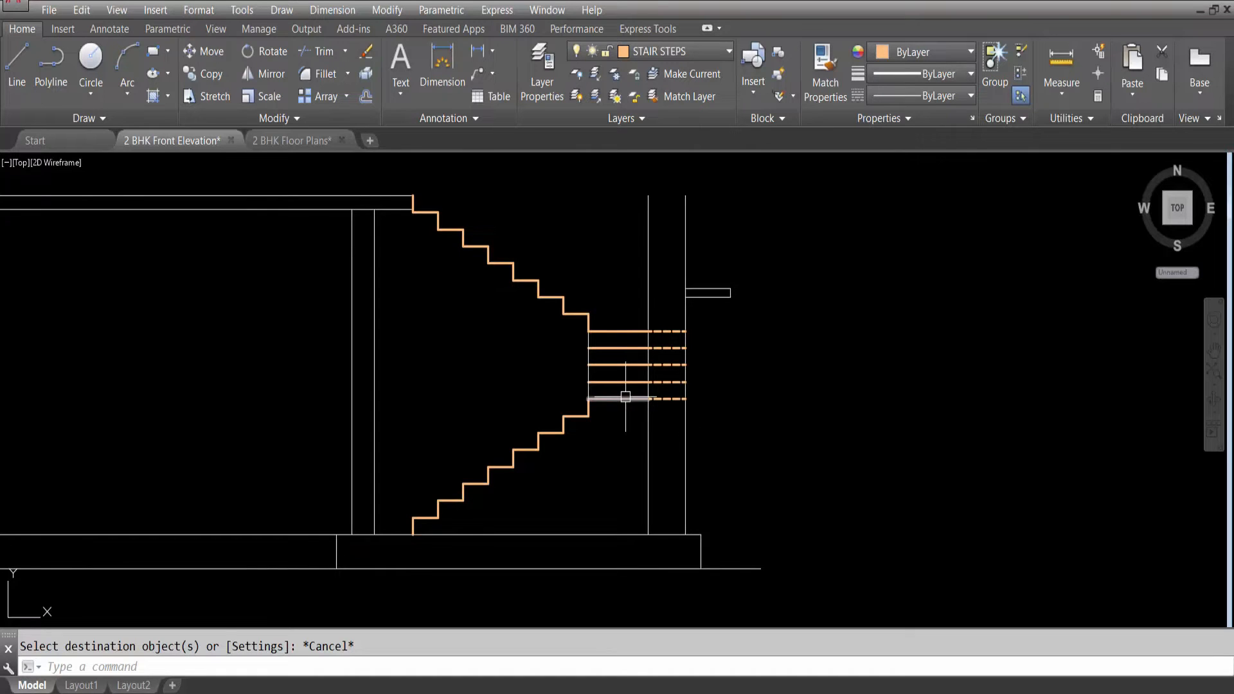
scroll(625, 397, "down", 5)
scroll(627, 595, "up", 6)
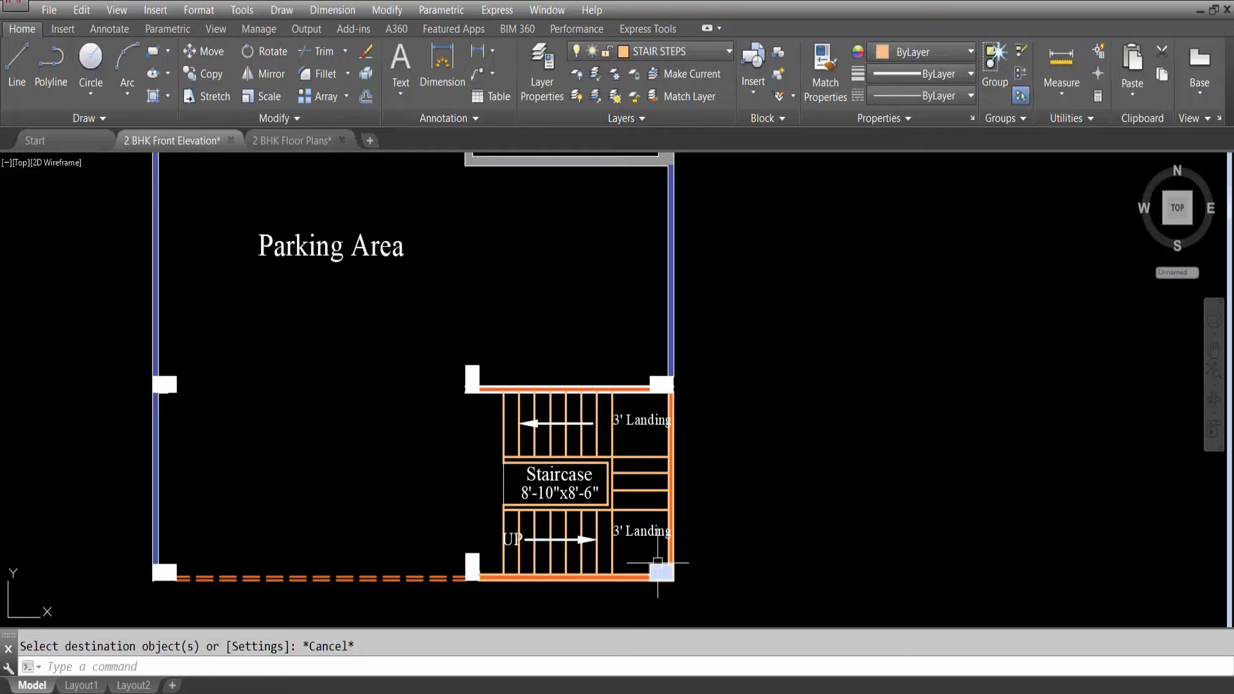
scroll(618, 571, "down", 6)
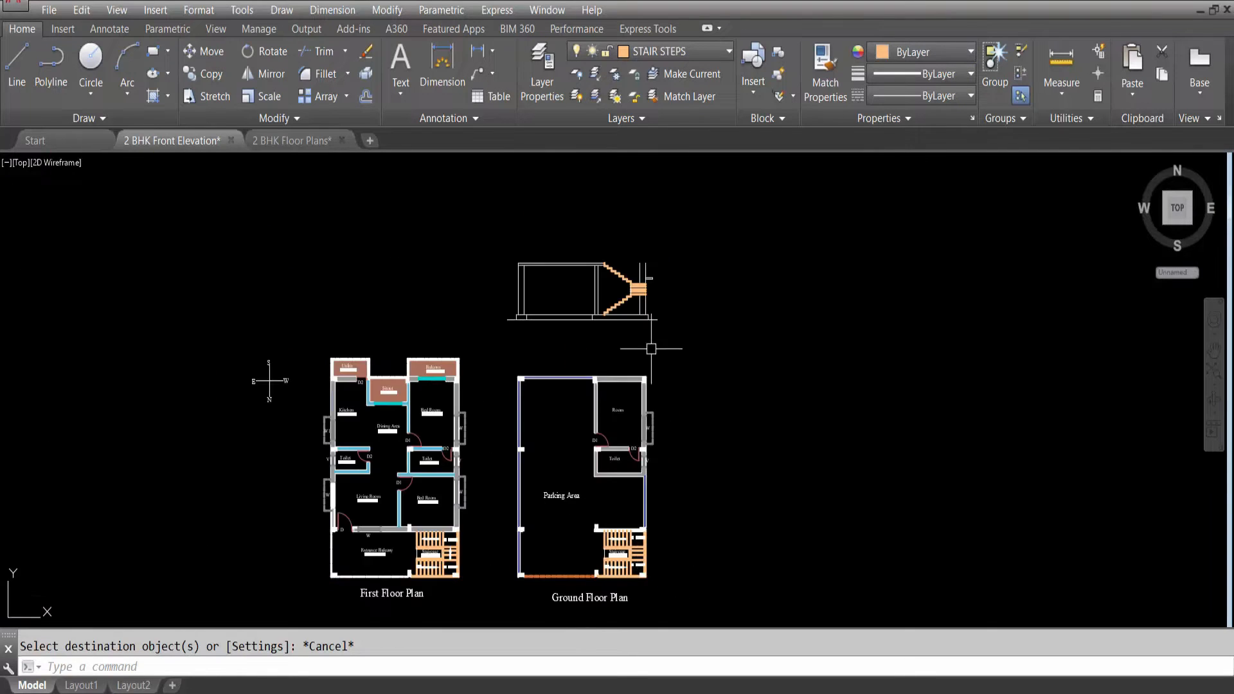
scroll(647, 344, "up", 4)
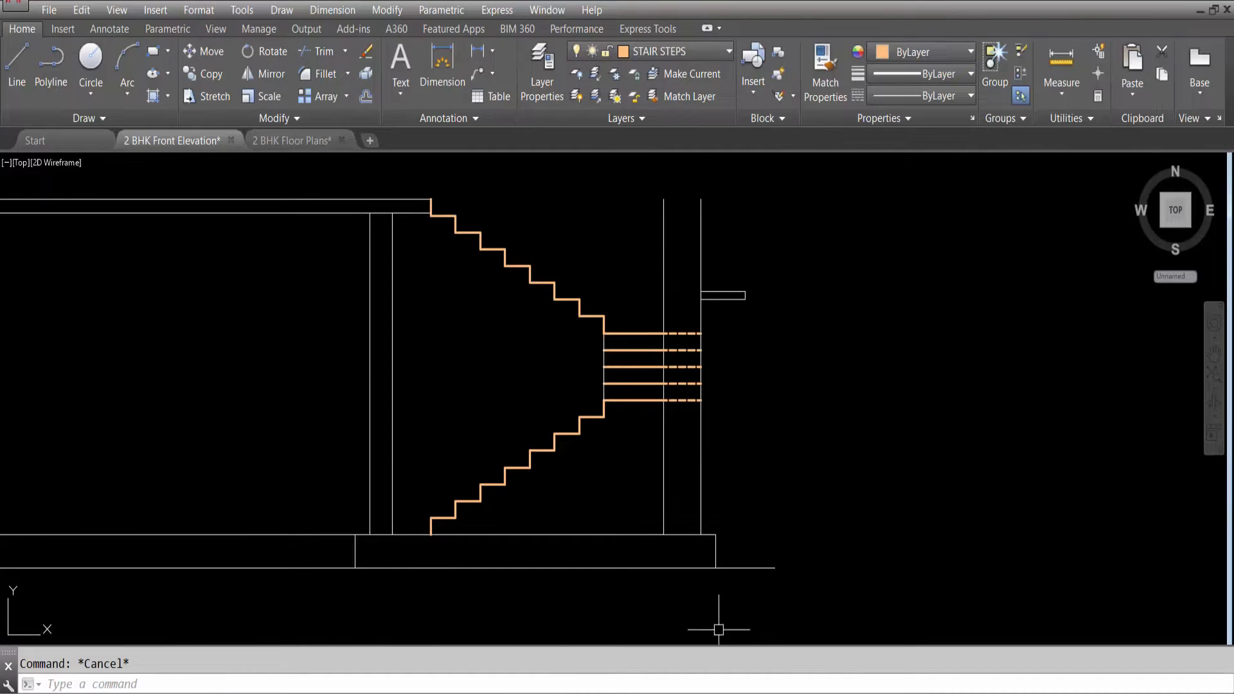
scroll(704, 341, "down", 8)
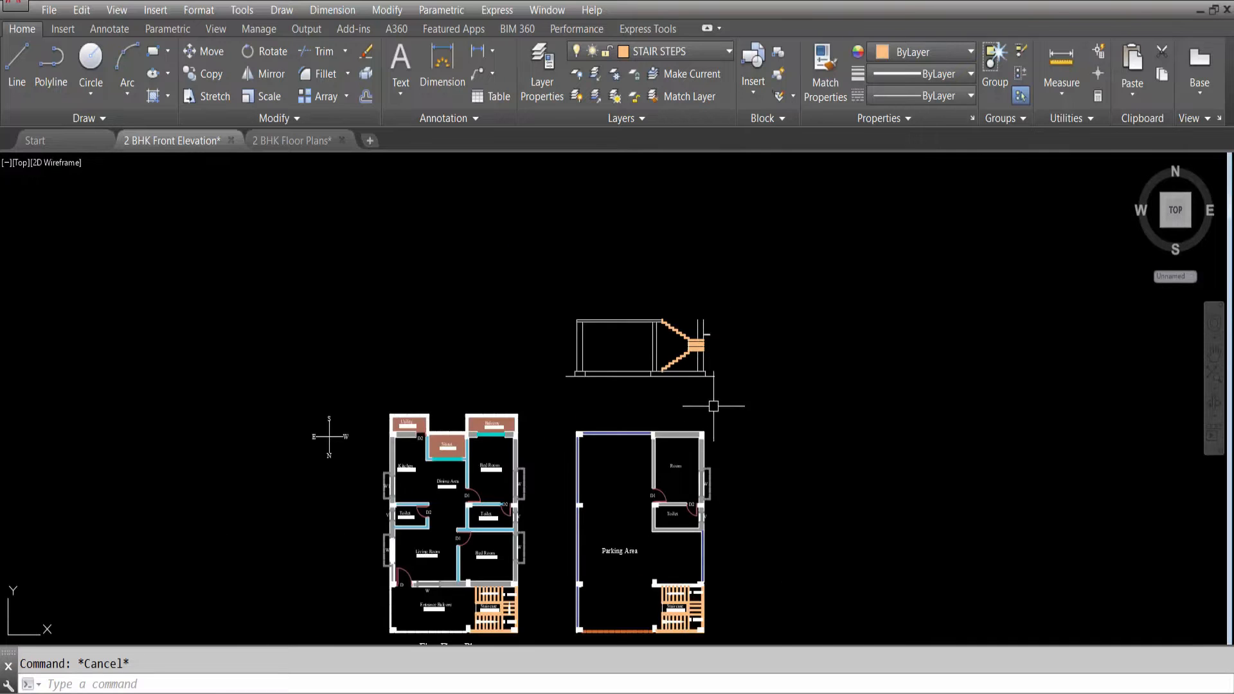
Make WALL the current layer and draw a vertical construction line through the inner face of the staircase's side wall on the ground floor plan.
left_click(657, 53)
left_click(649, 638)
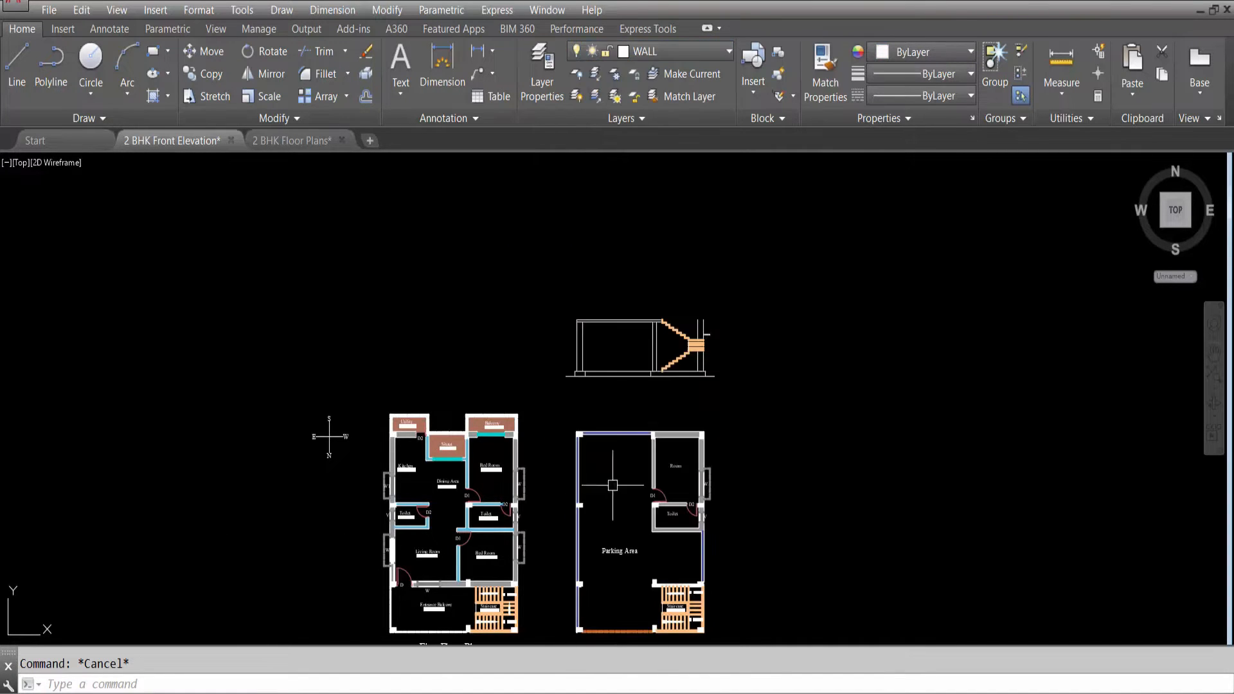
type("x")
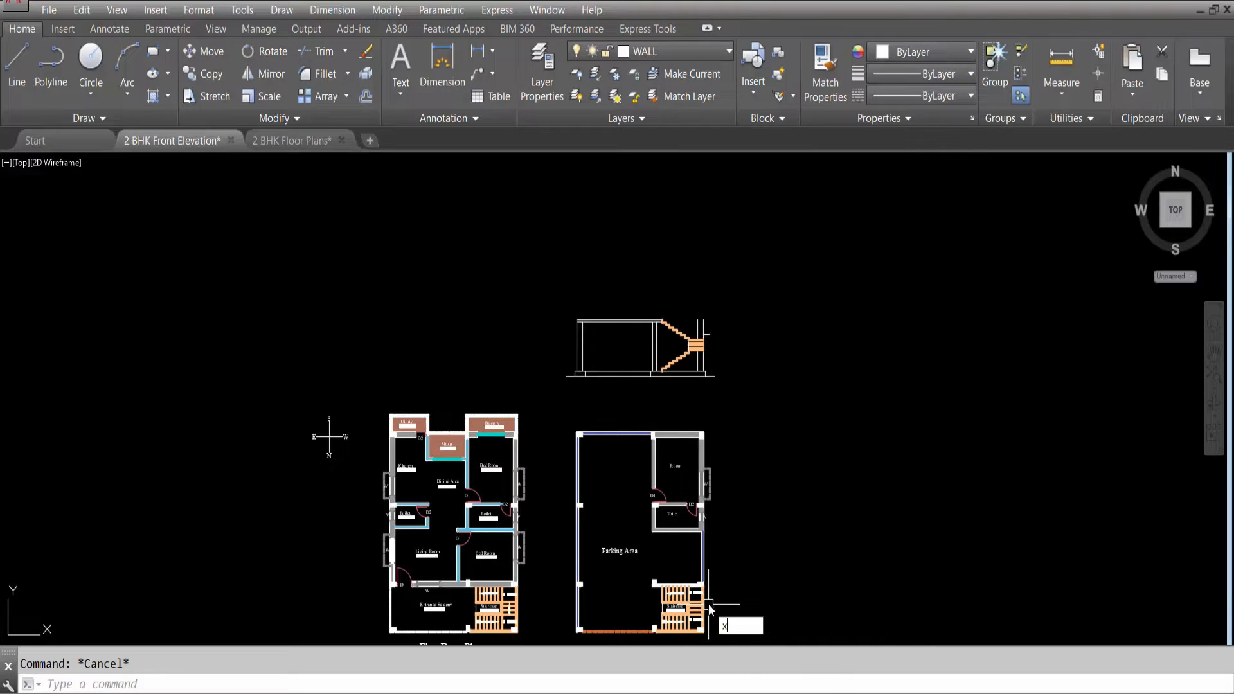
type("l")
key("Return")
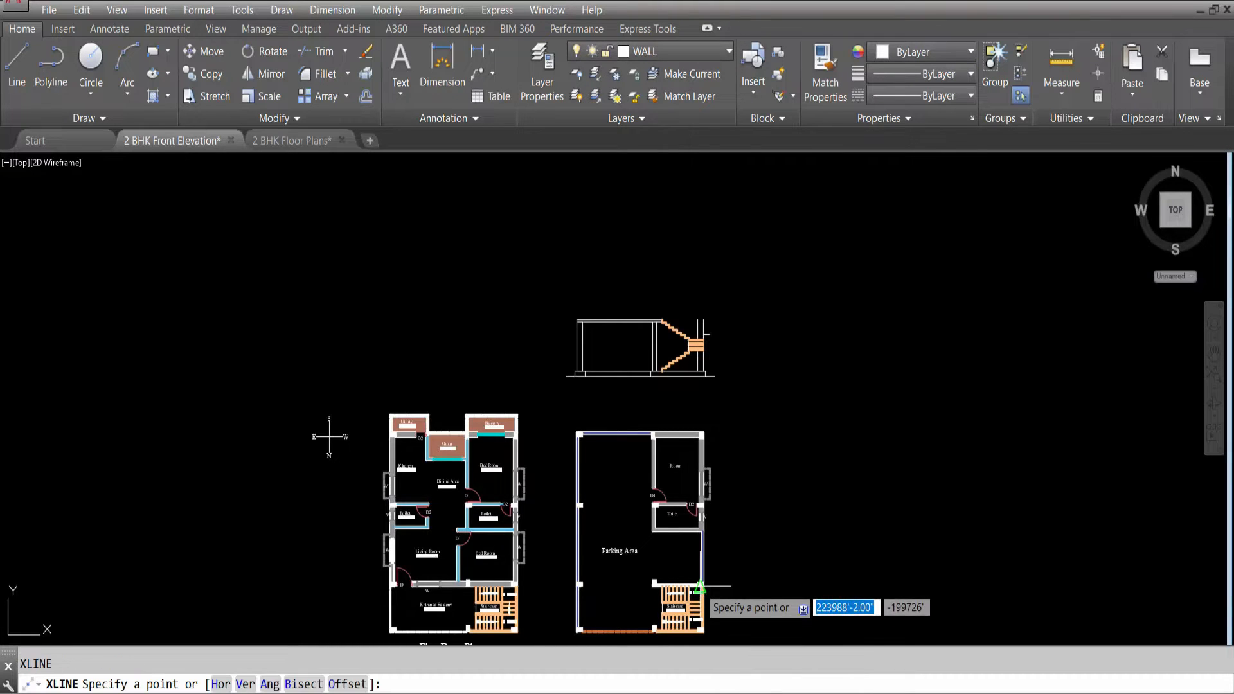
type("v")
key("Return")
scroll(711, 559, "down", 3)
scroll(677, 482, "up", 15)
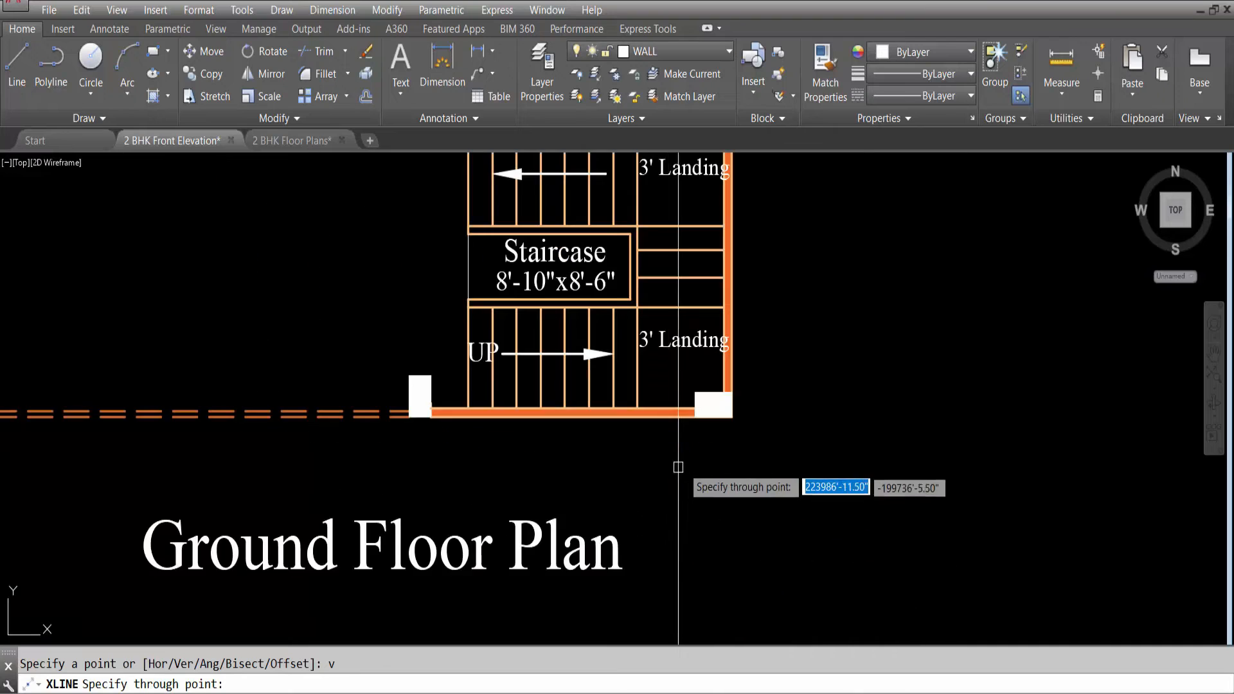
scroll(731, 365, "up", 2)
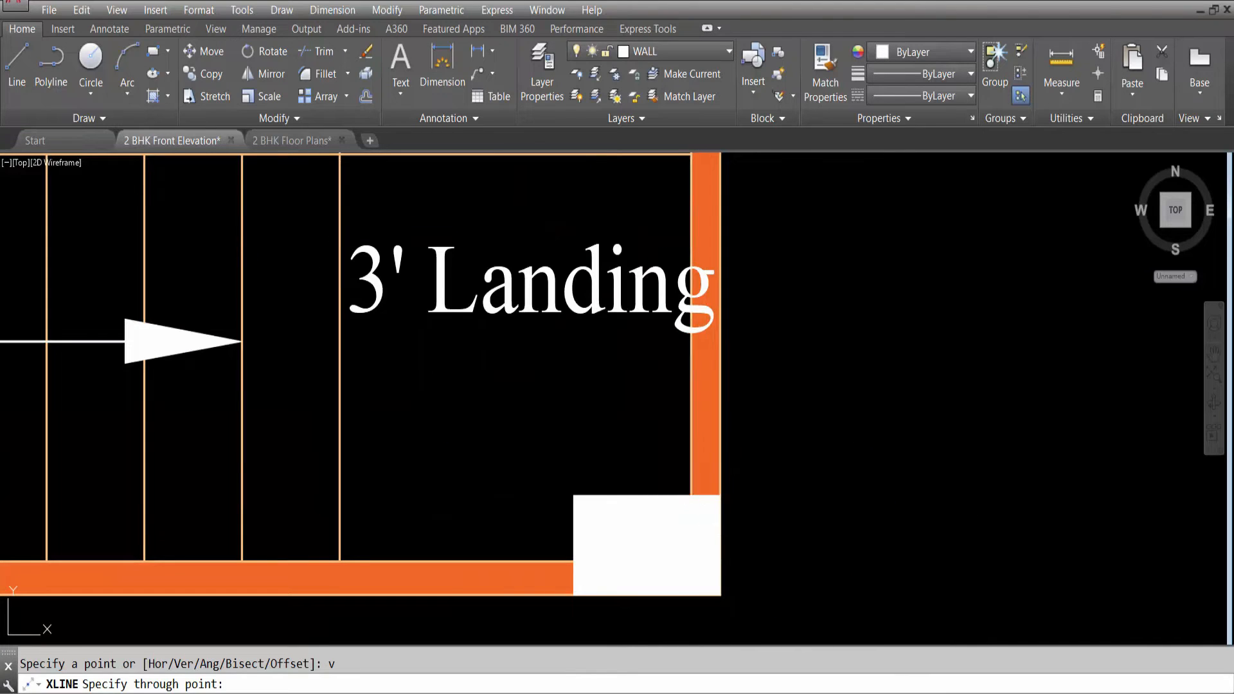
scroll(693, 501, "down", 6)
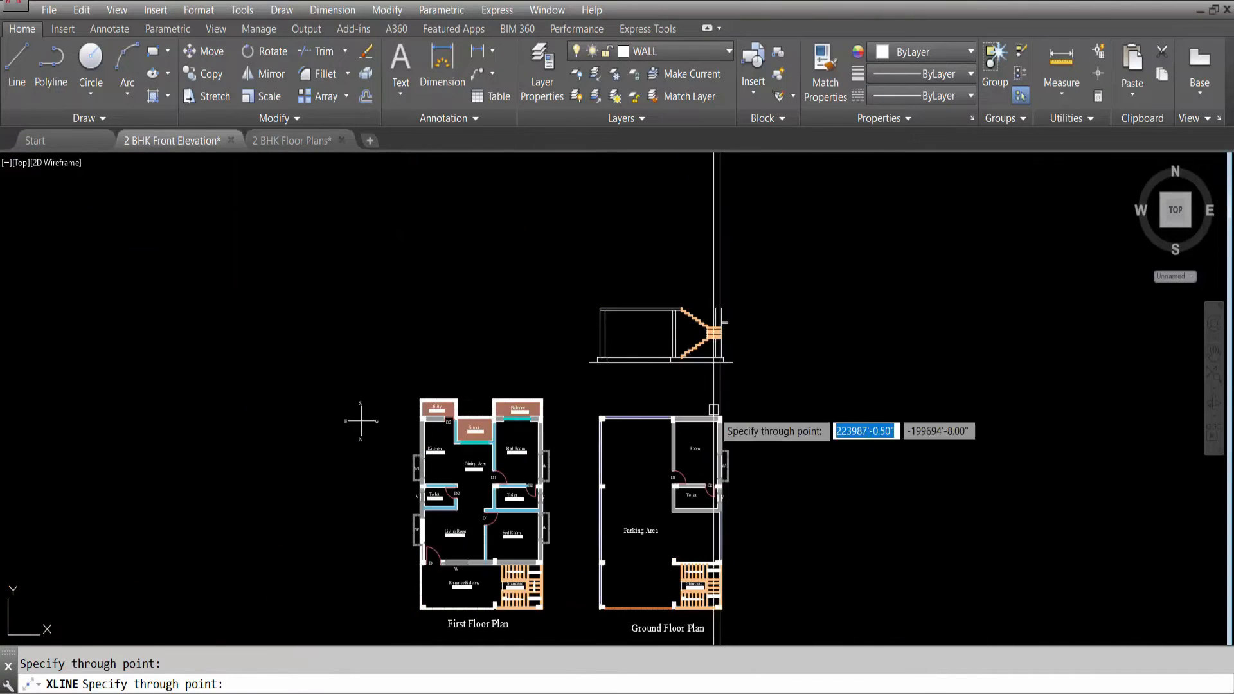
scroll(711, 329, "up", 4)
scroll(727, 343, "up", 4)
key("Escape")
Trim the five dashed landing lines where they extend past the side wall's inner face line.
type("tr")
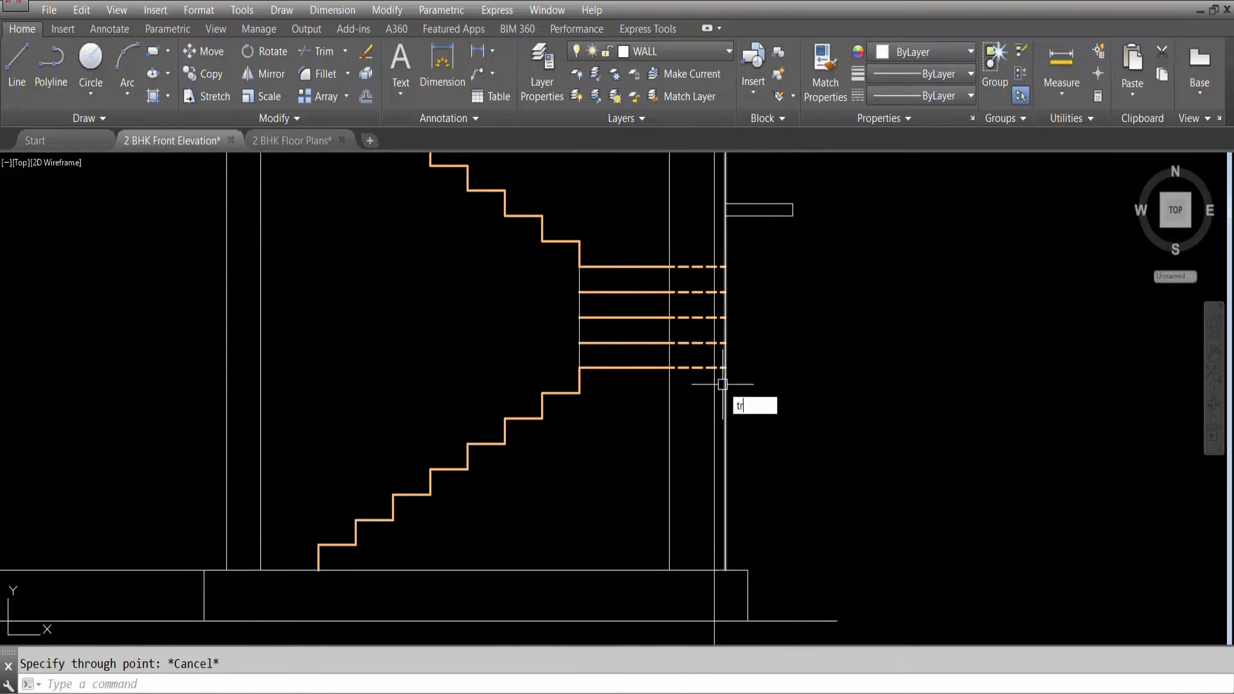
key("Return")
key("Return")
scroll(720, 378, "up", 6)
left_click(720, 365)
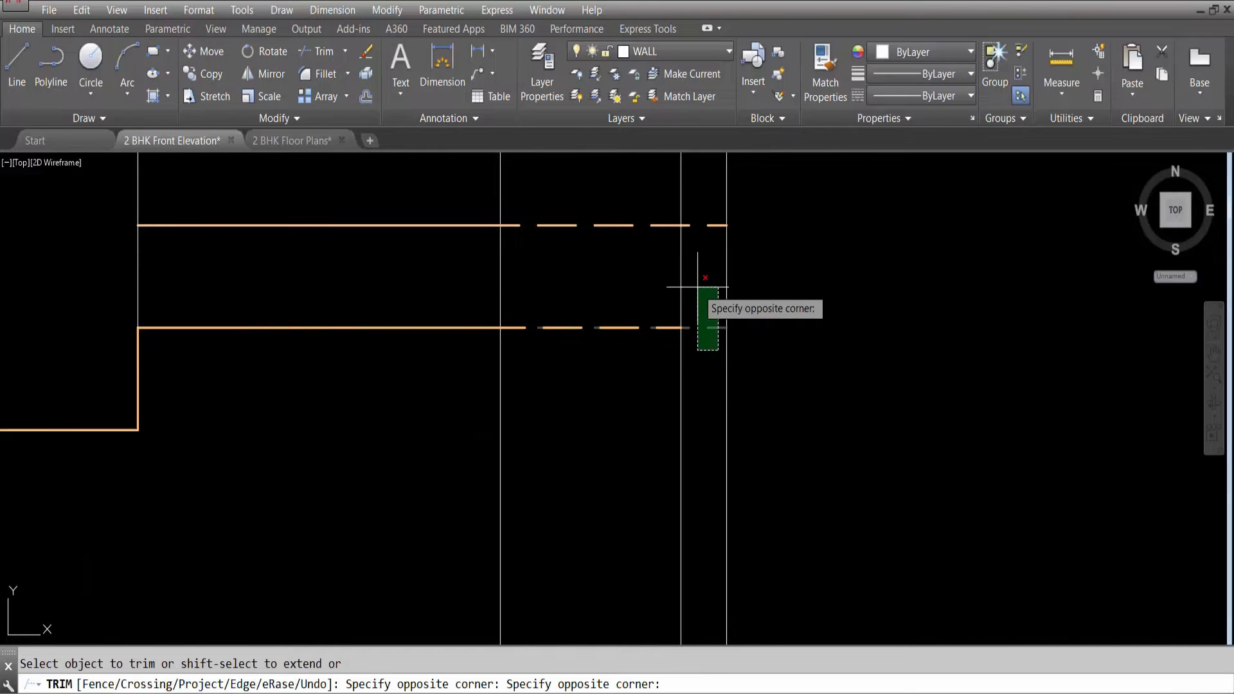
scroll(697, 286, "down", 4)
left_click(698, 176)
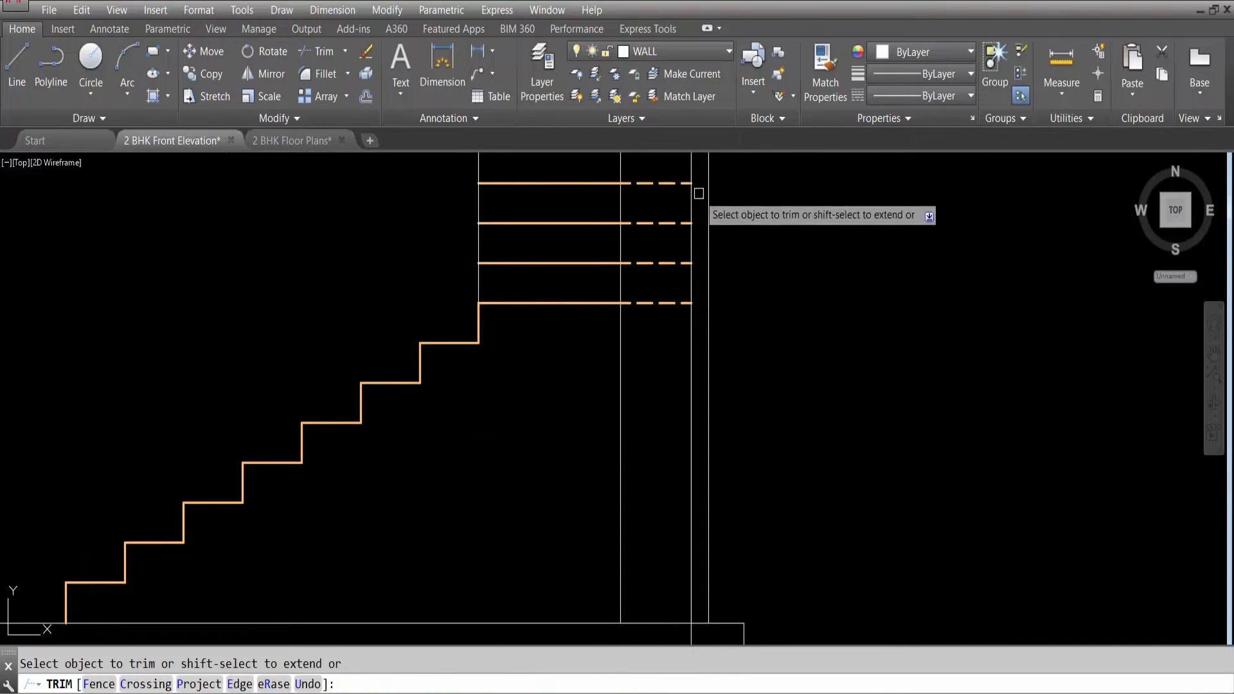
scroll(702, 334, "down", 4)
scroll(709, 264, "up", 6)
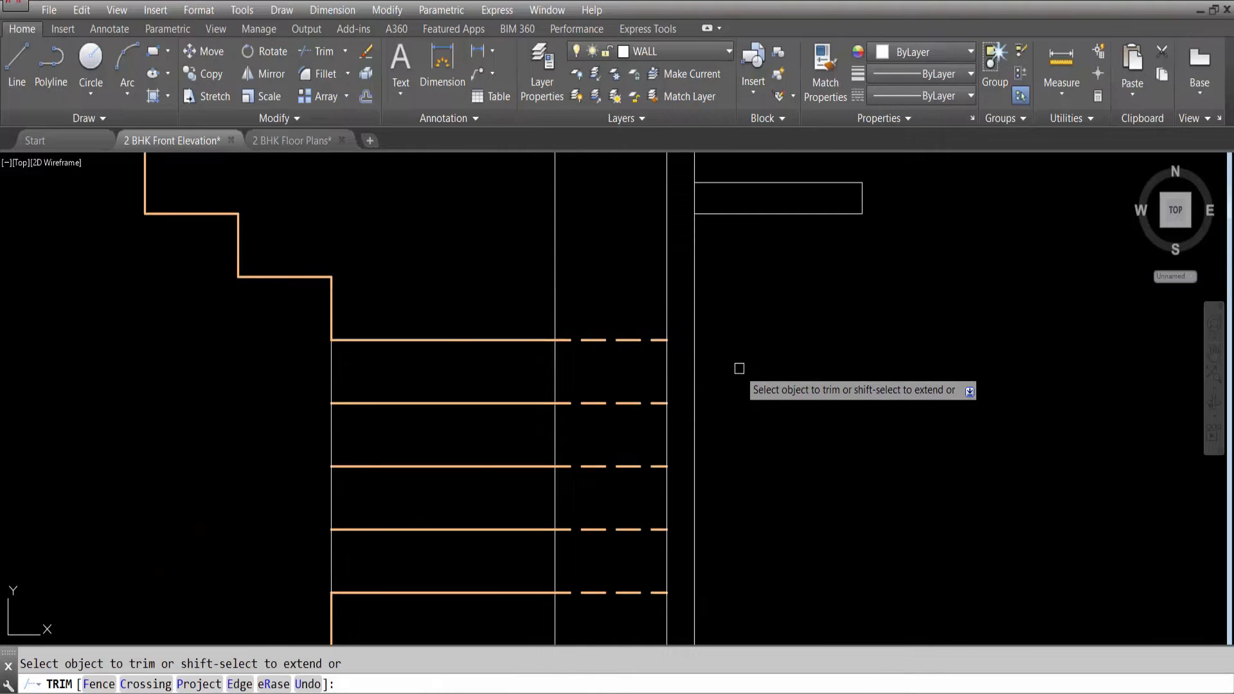
Trim the side wall's inner face line above the top and below the bottom dashed landing line.
scroll(739, 365, "down", 4)
key("Escape")
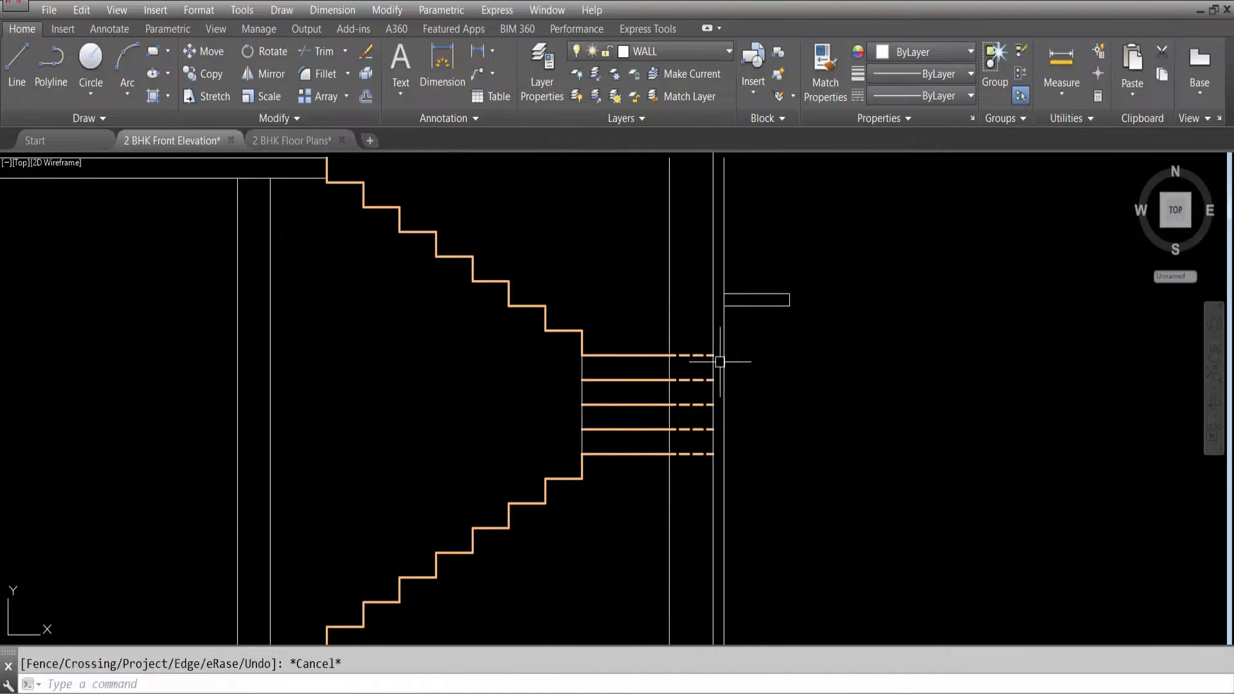
scroll(801, 410, "down", 4)
scroll(732, 339, "up", 4)
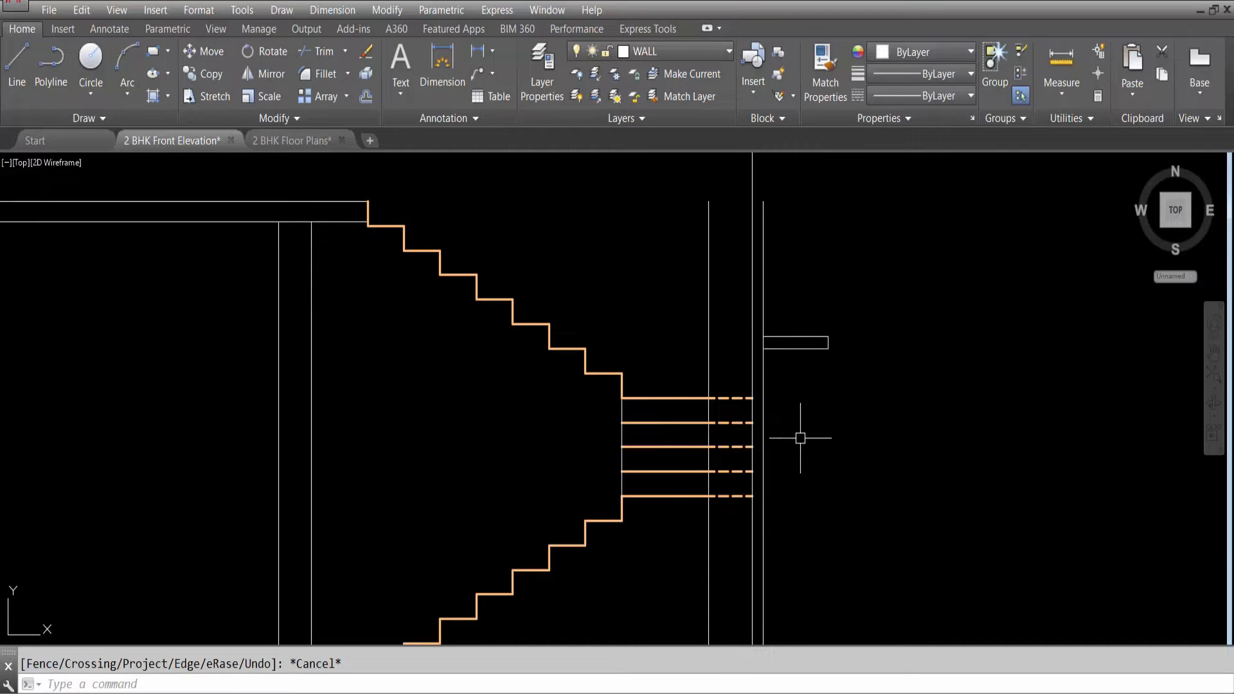
type("tr")
key("Return")
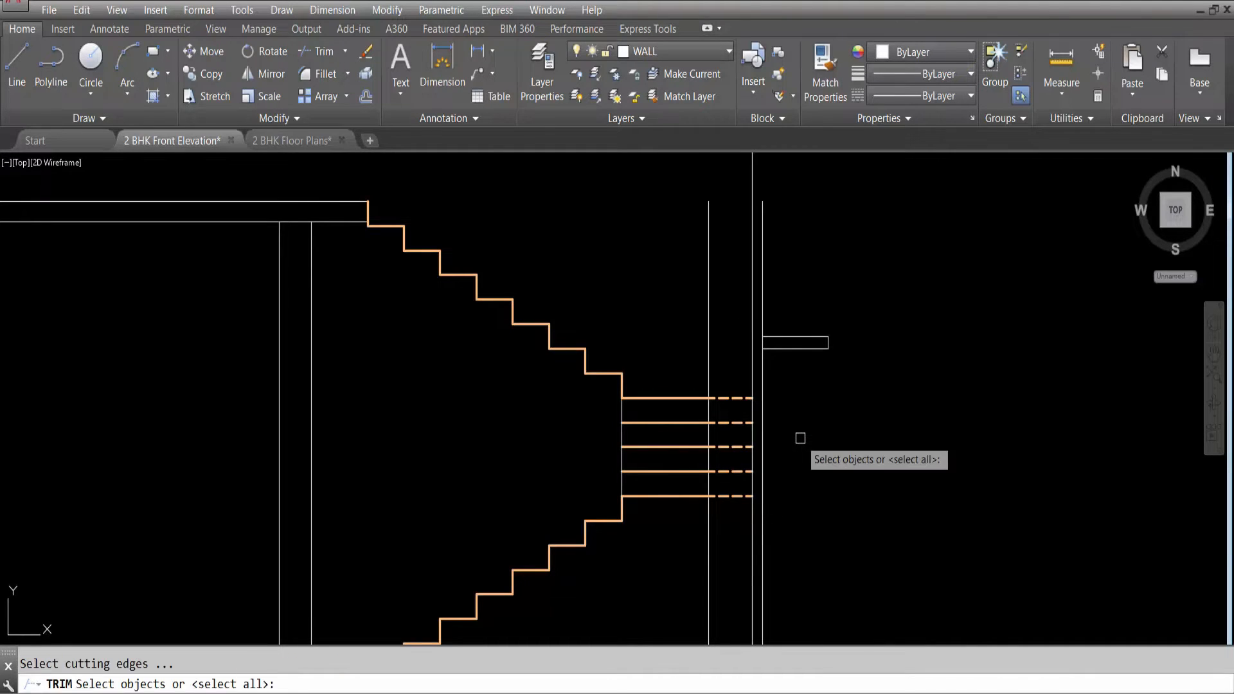
left_click(733, 496)
left_click(737, 399)
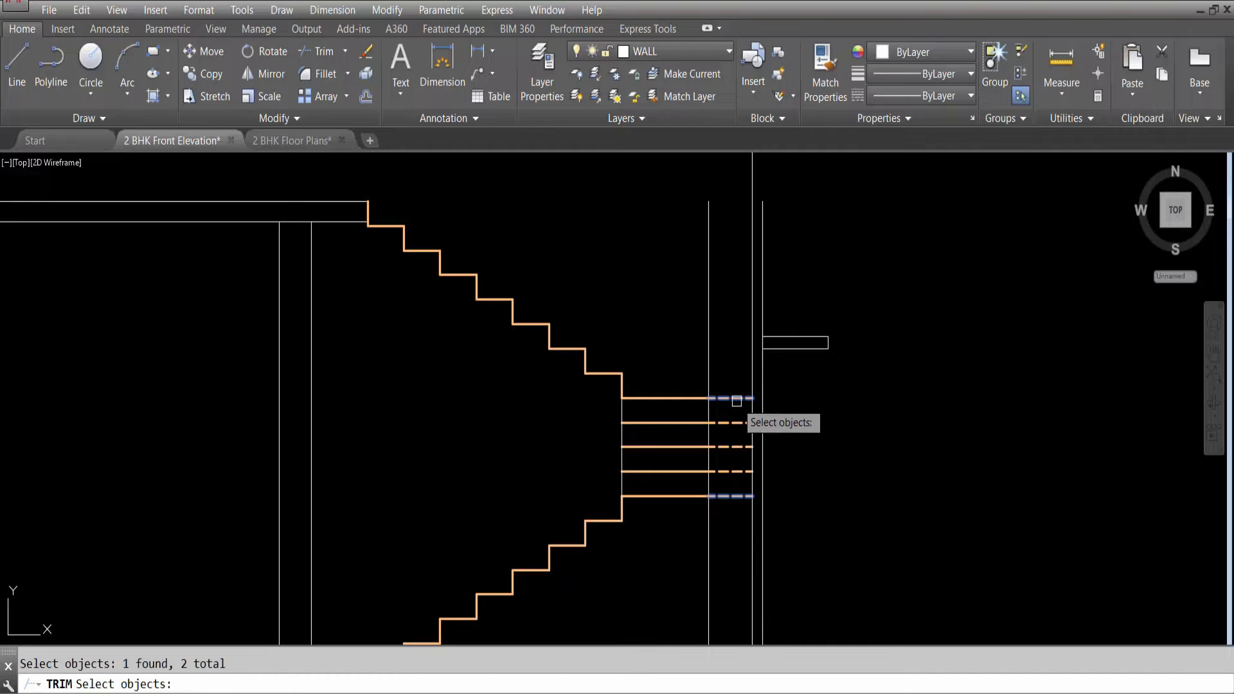
key("Return")
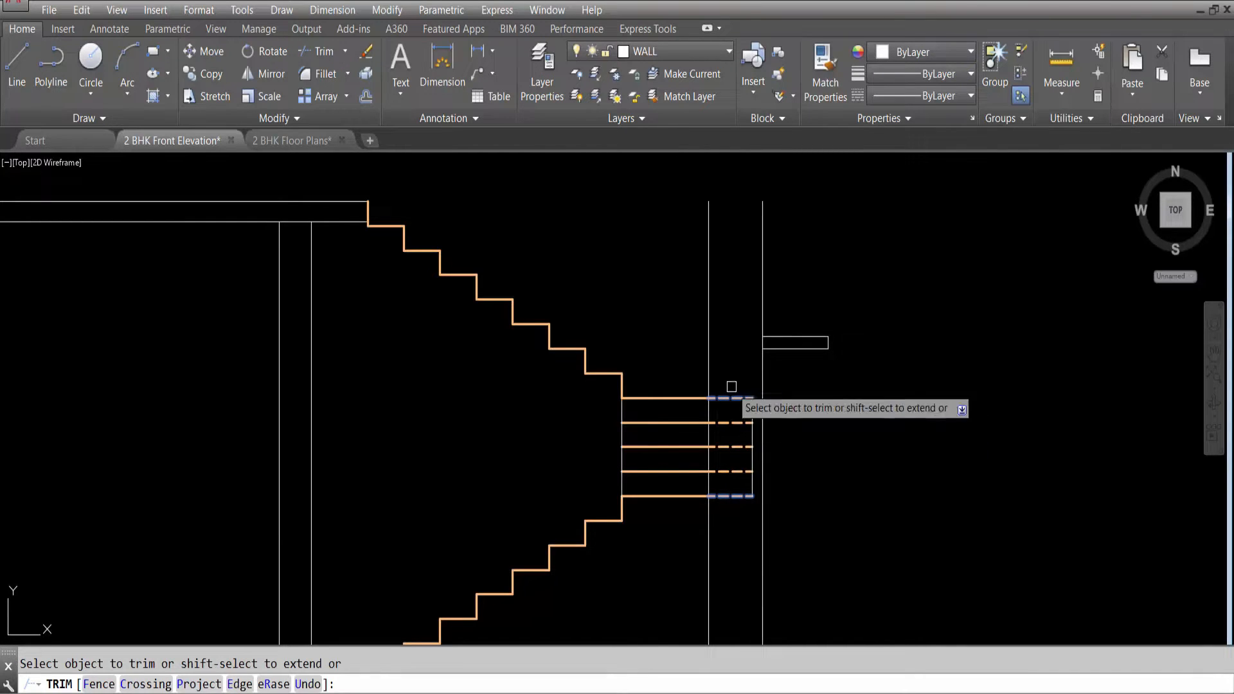
key("Escape")
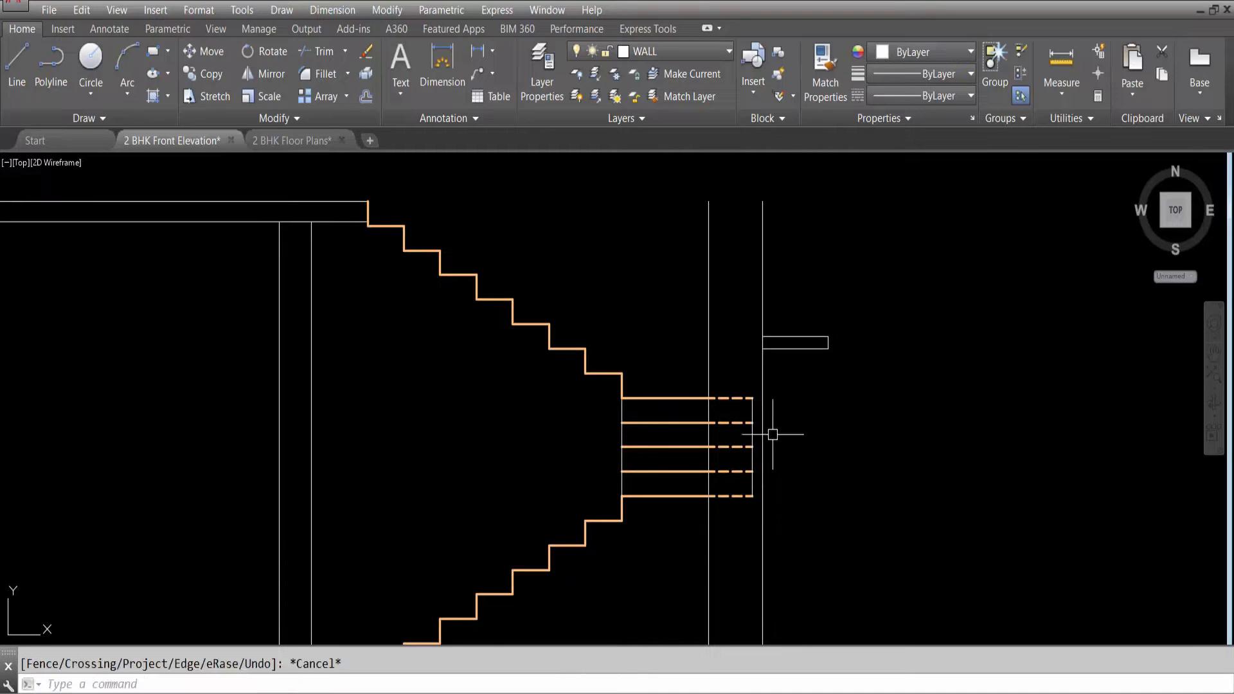
Make parapet wall the current layer.
scroll(744, 370, "down", 4)
scroll(700, 341, "up", 4)
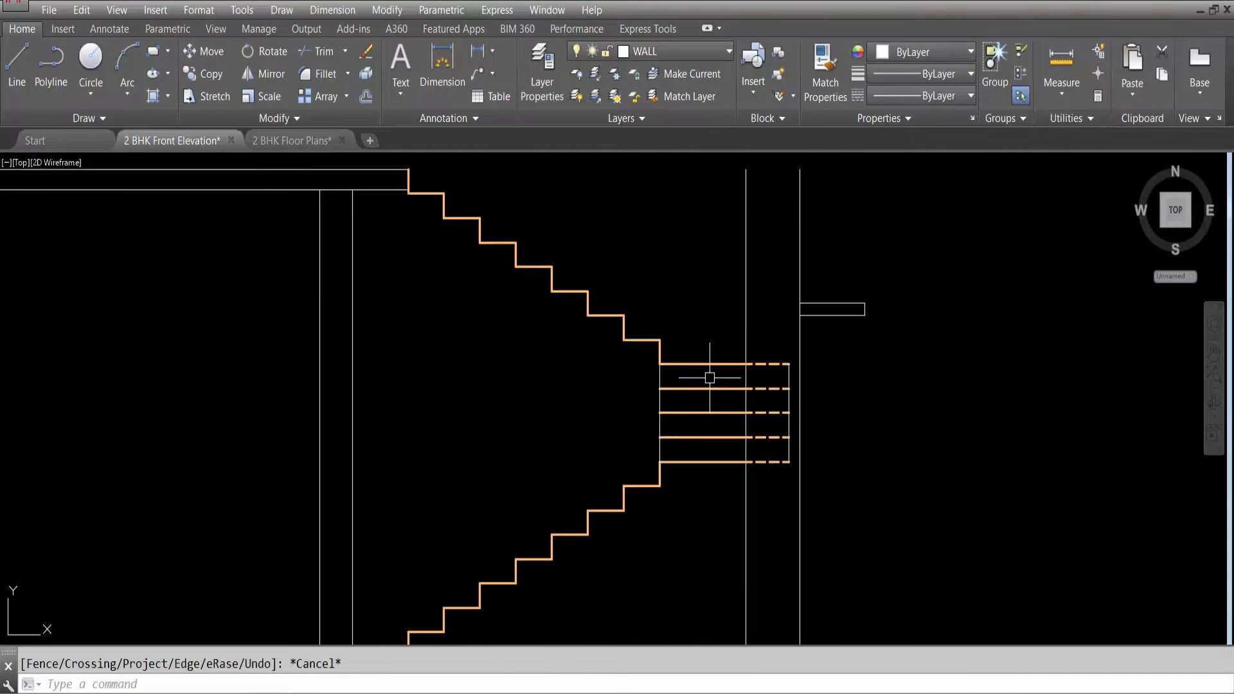
left_click(651, 53)
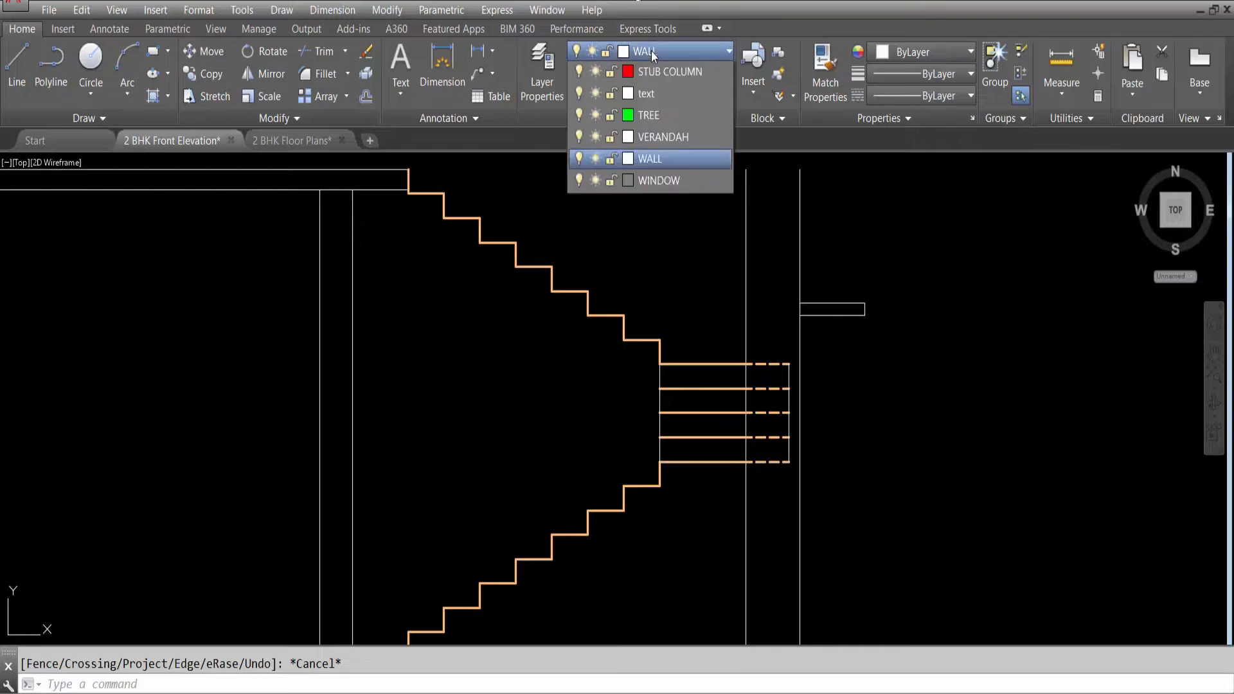
left_click(665, 378)
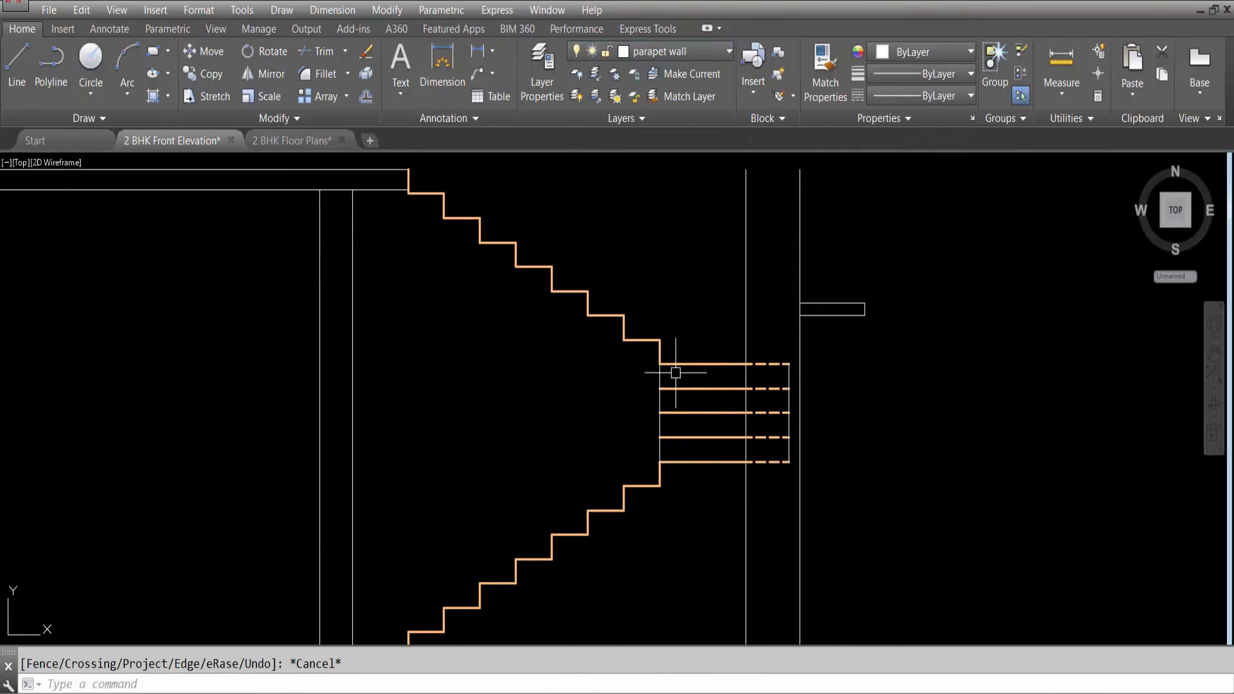
Draw a vertical construction line through the inner face of the staircase's front corner column on the ground floor plan.
scroll(692, 384, "up", 2)
scroll(639, 382, "down", 8)
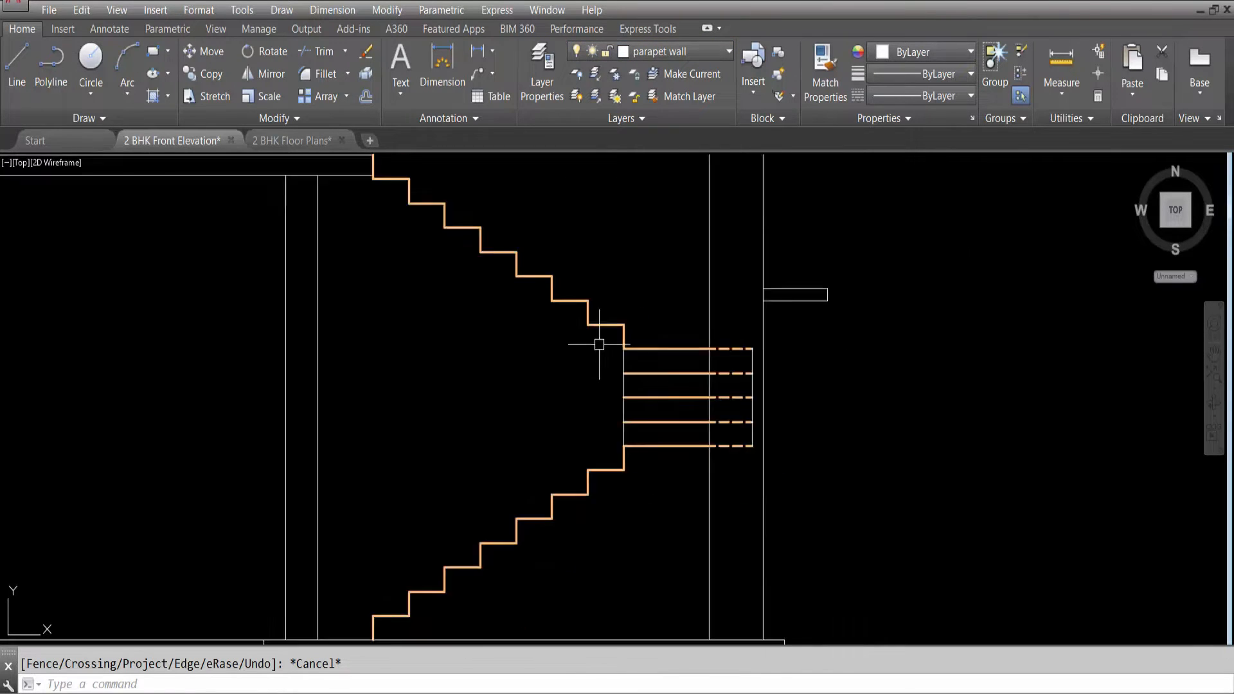
scroll(645, 472, "up", 5)
scroll(645, 475, "up", 3)
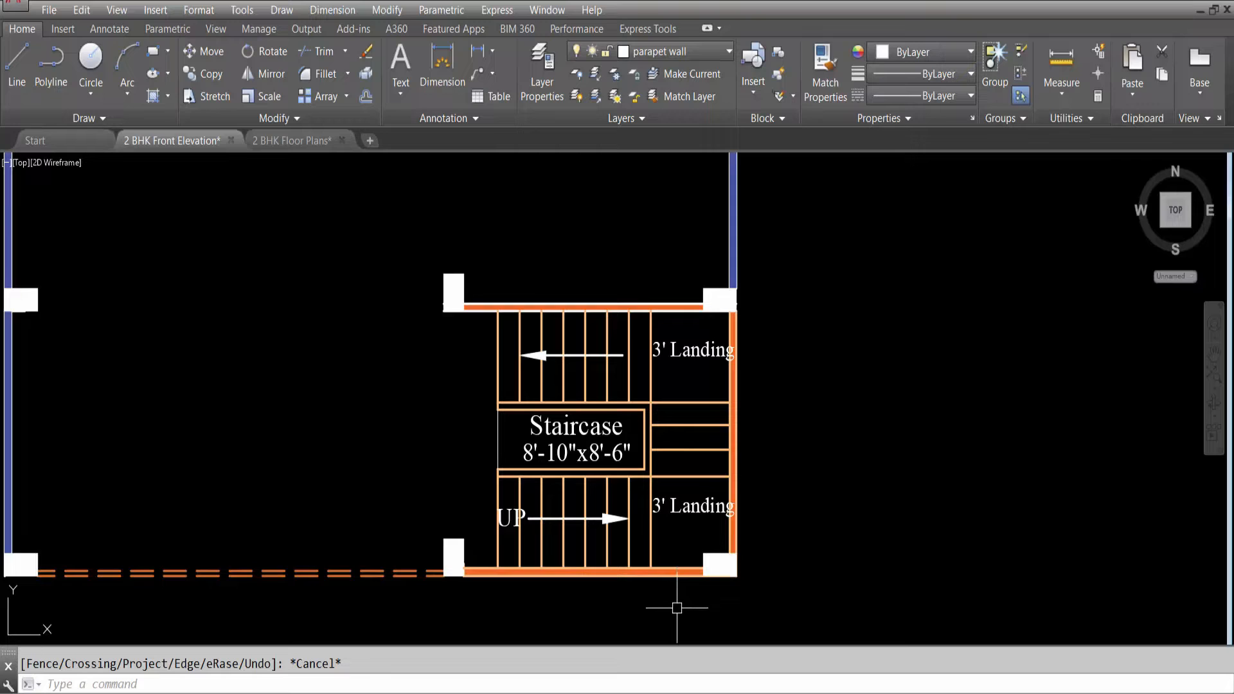
type("line")
key("Return")
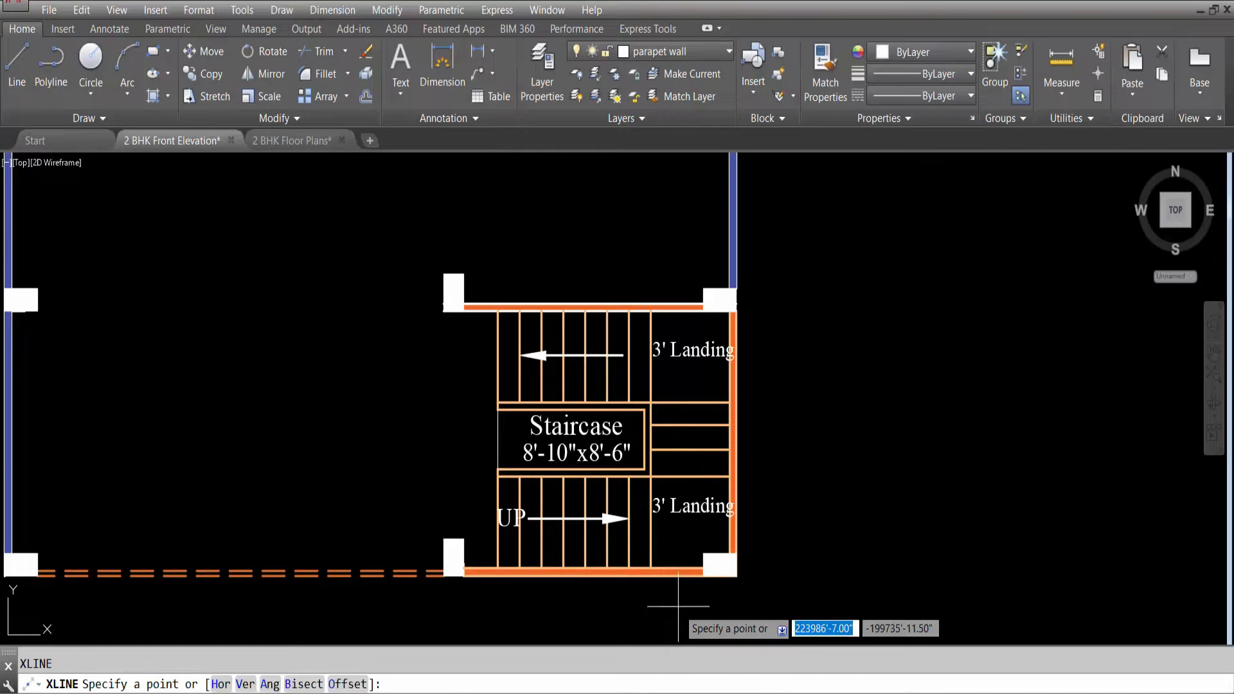
type("v")
key("Return")
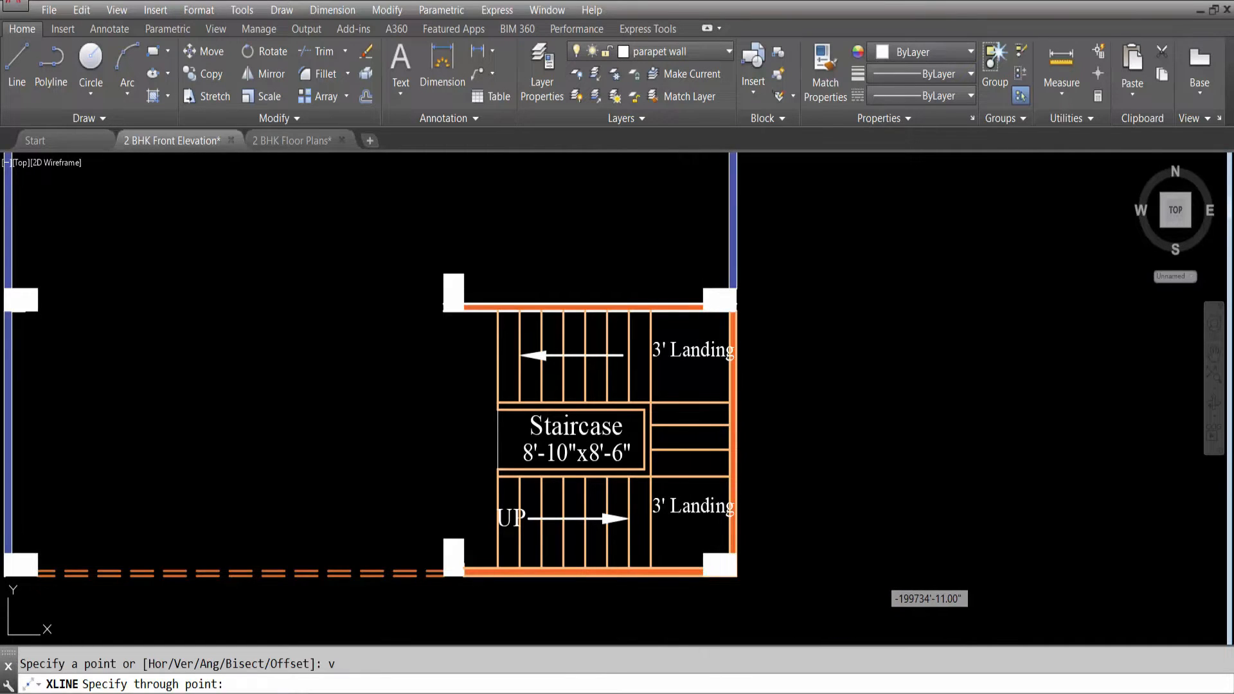
left_click(703, 573)
scroll(665, 578, "down", 6)
scroll(668, 386, "up", 5)
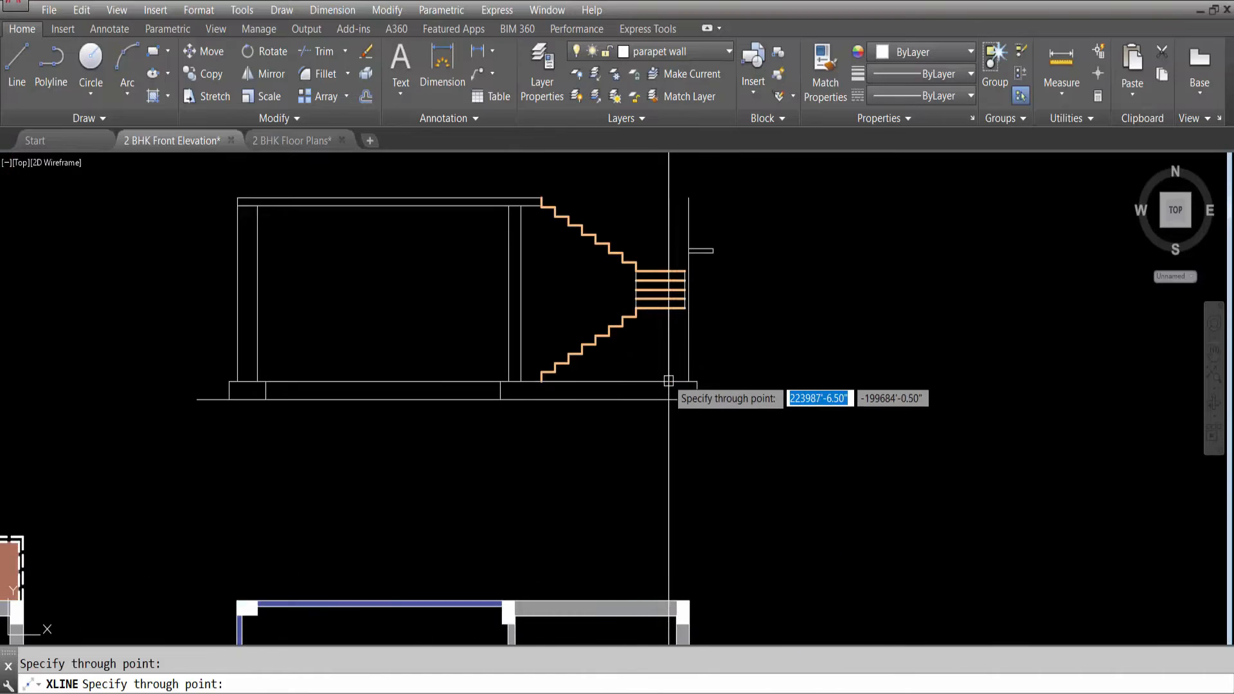
scroll(707, 296, "up", 4)
key("Escape")
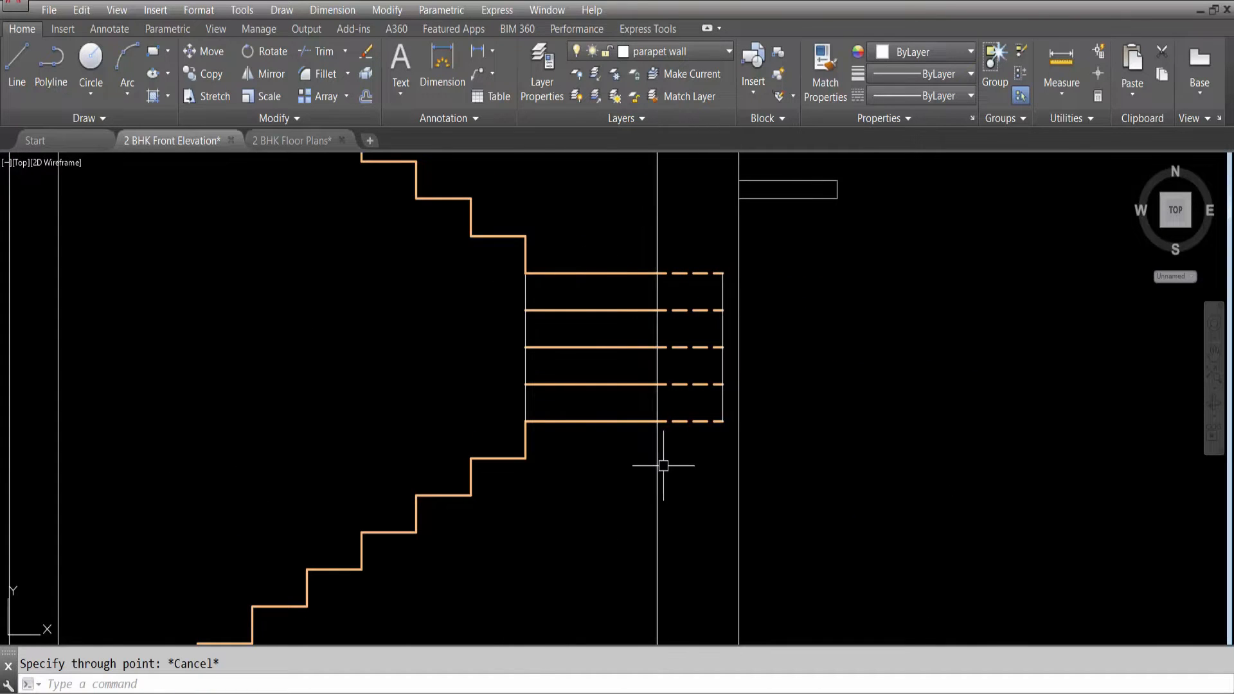
Erase the vertical construction line through the corner column's inner face.
scroll(663, 465, "down", 6)
left_click(660, 316)
key("Delete")
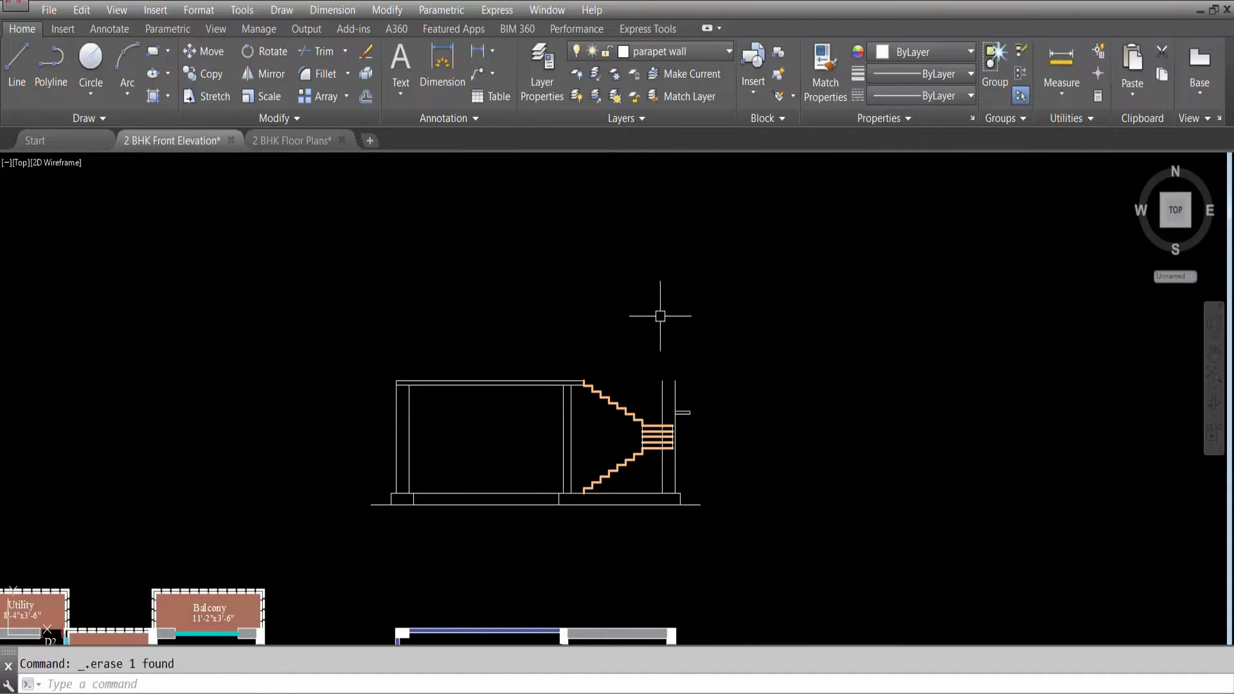
Draw a line along the lowest landing line from the lower stair flight to the column's inner edge.
scroll(670, 432, "up", 5)
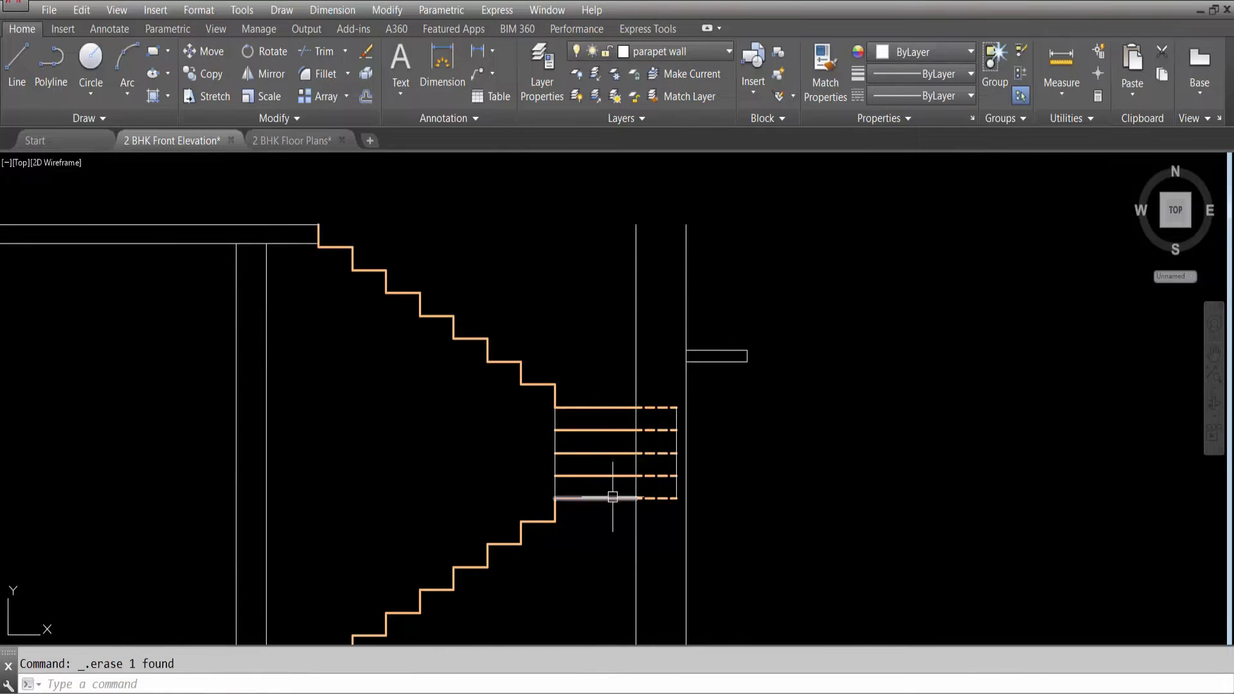
type("l")
key("Return")
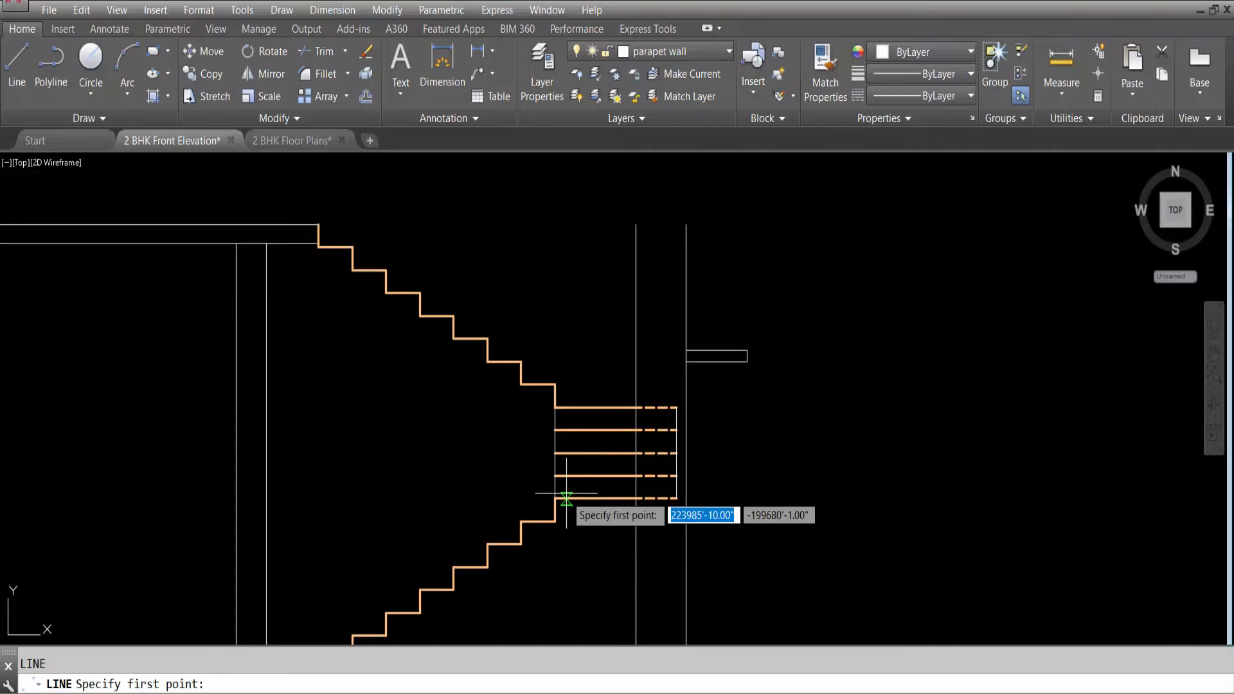
left_click(554, 498)
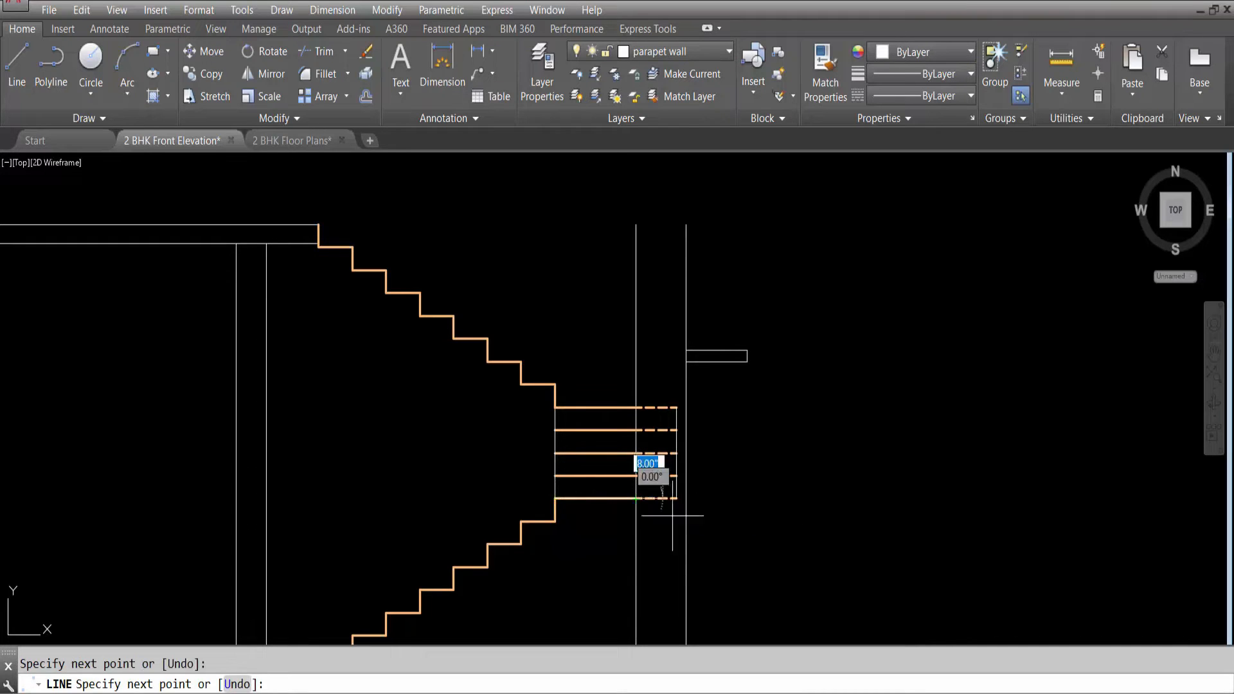
key("Escape")
Offset the line on the lowest landing line upward by 2'6" for the parapet wall height.
type("o")
key("Return")
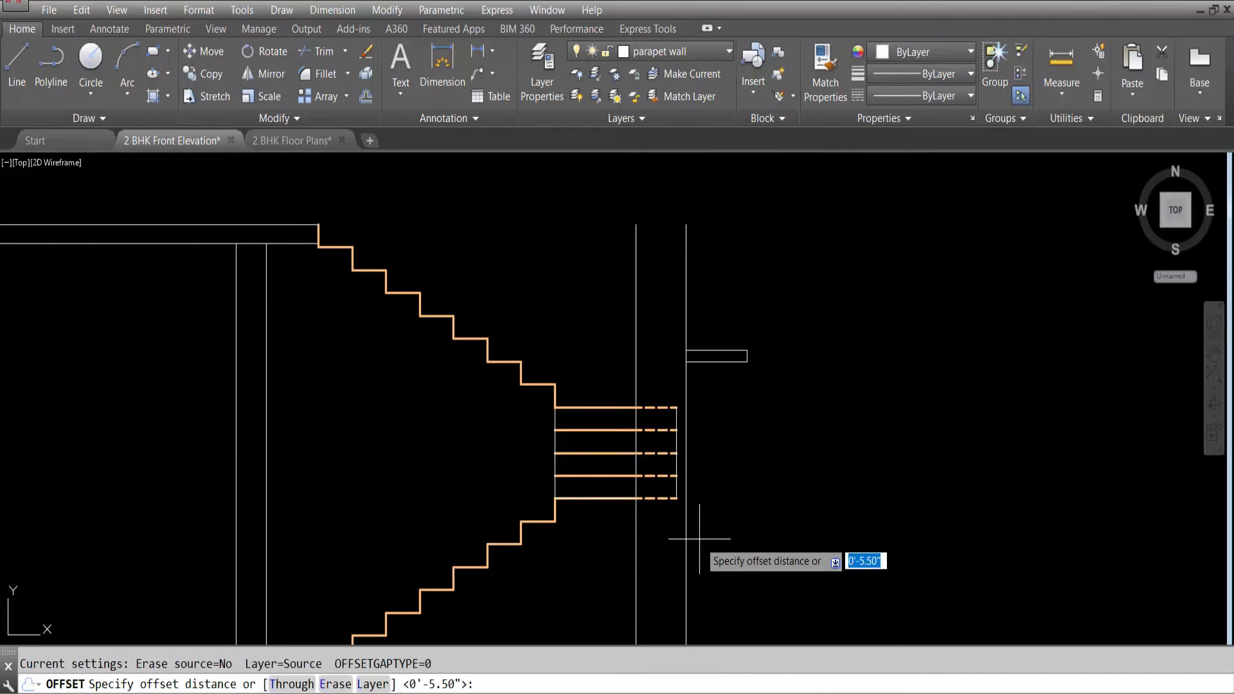
type("2'6")
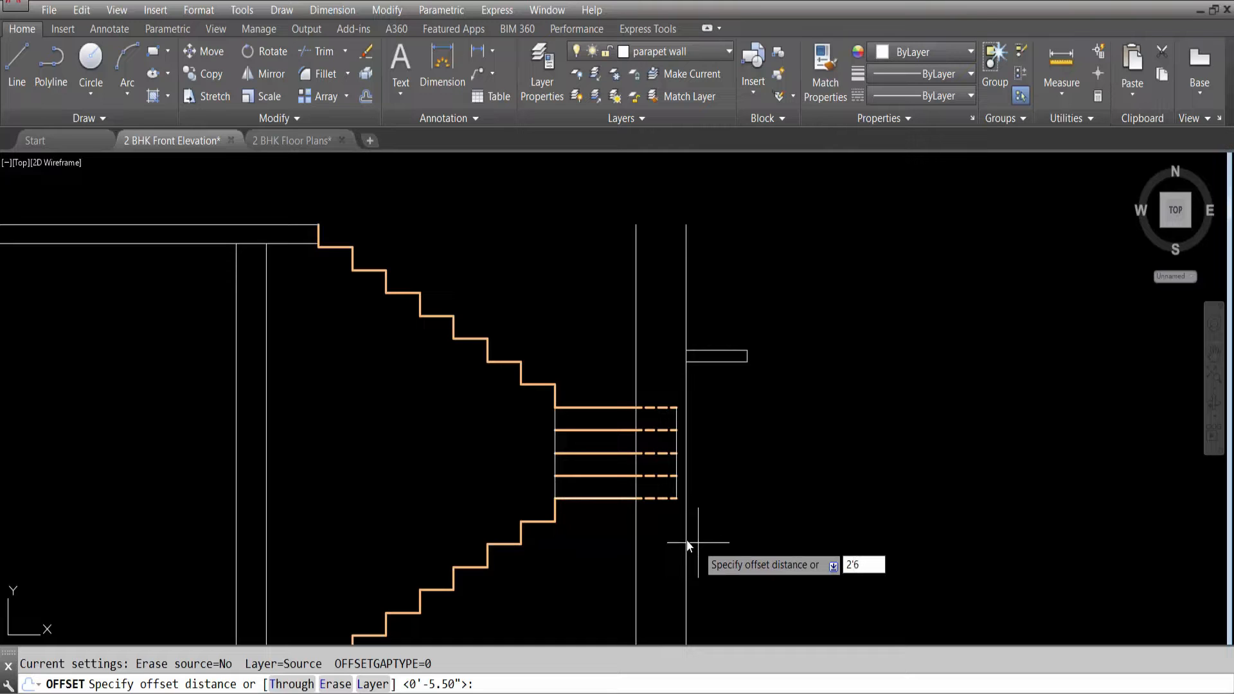
key("Return")
left_click(607, 498)
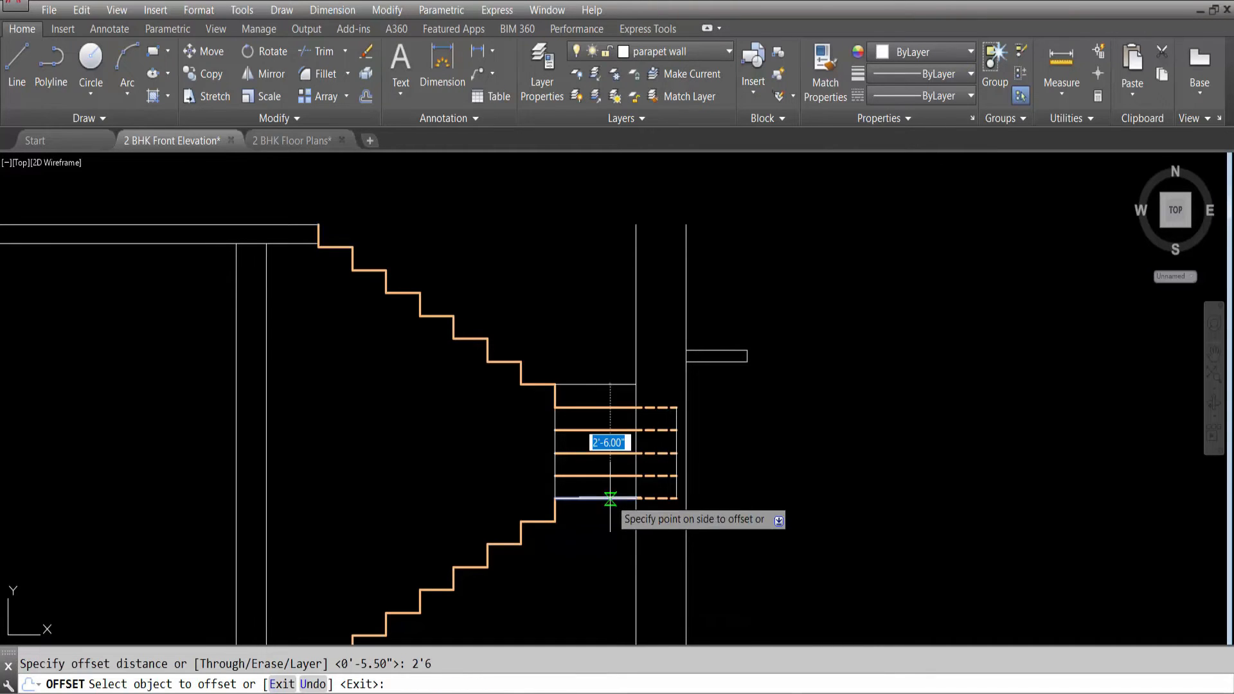
left_click(591, 332)
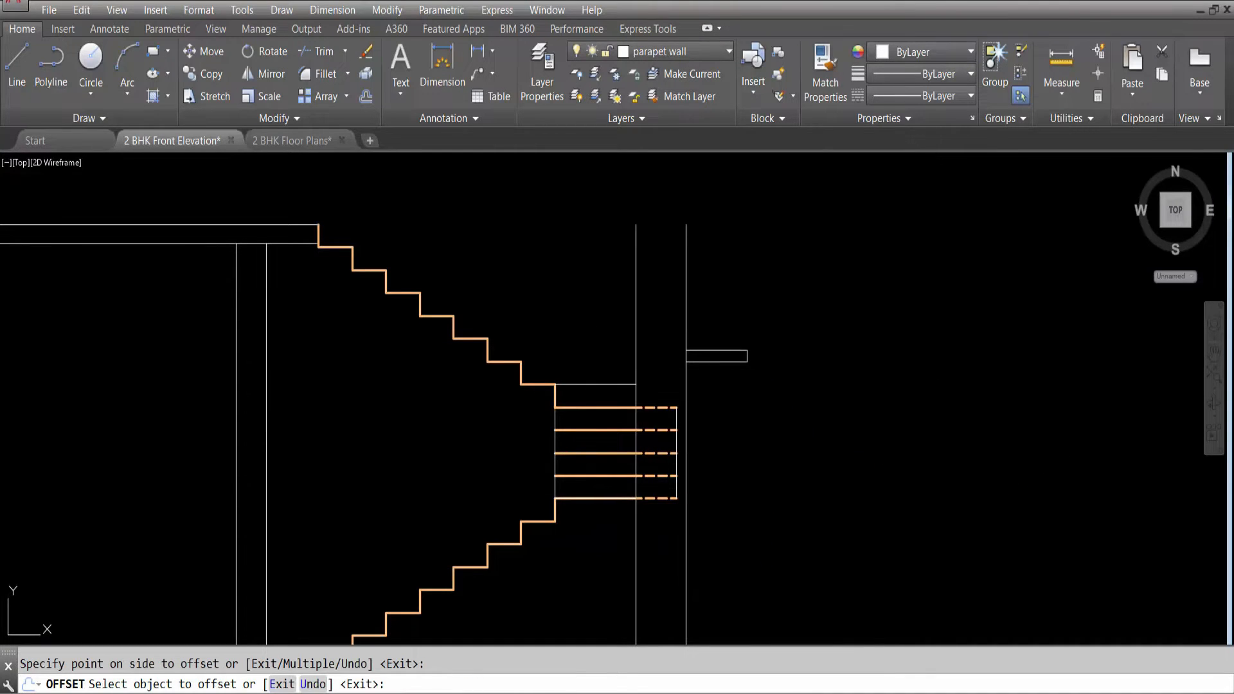
key("Escape")
Offset the parapet's upper line upward by 2" for the coping.
key("Return")
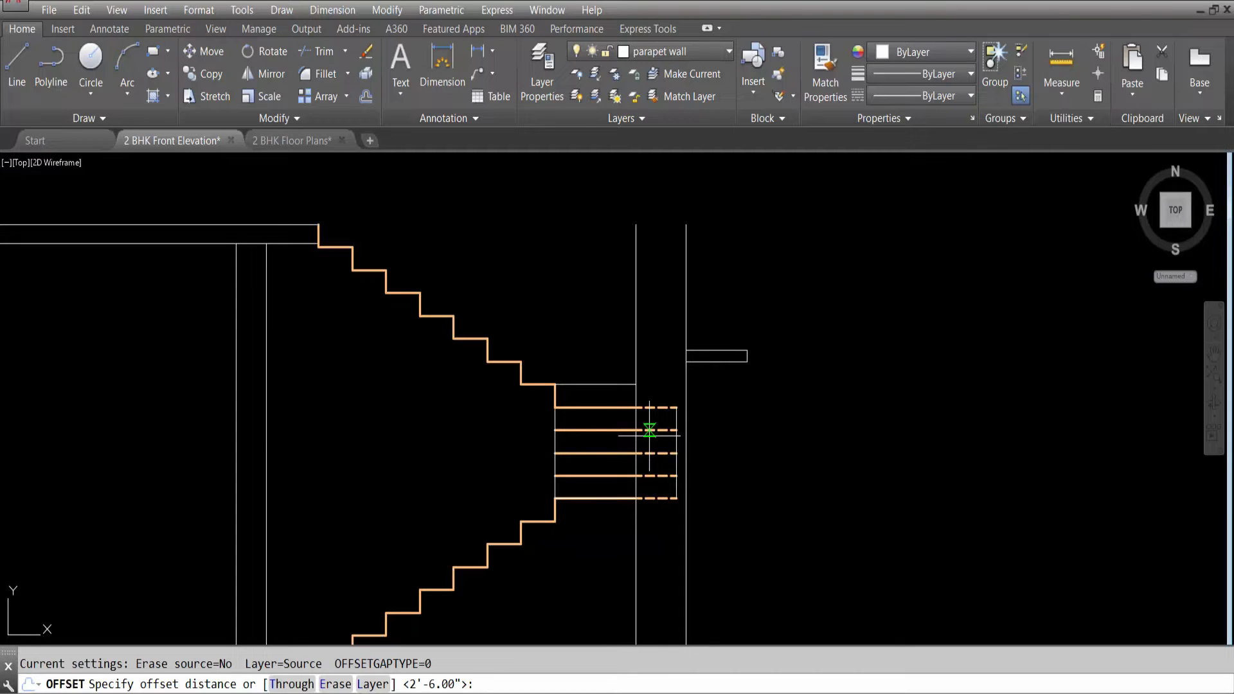
key("Return")
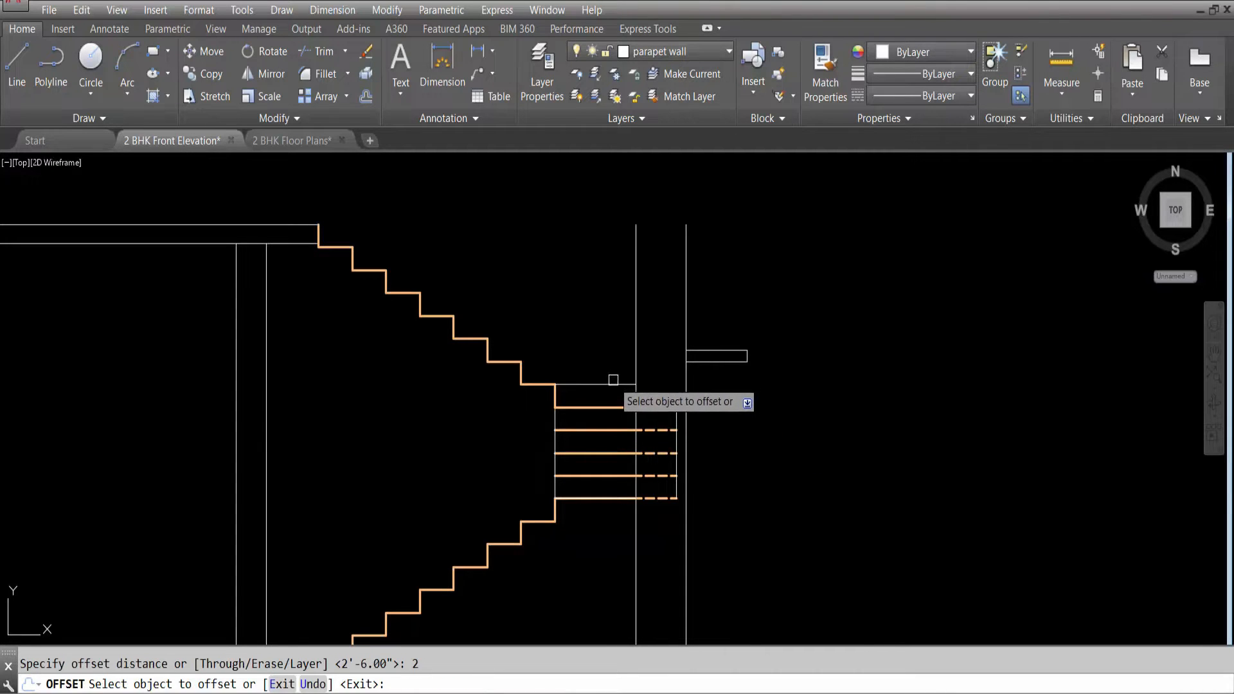
left_click(609, 383)
left_click(607, 327)
key("Escape")
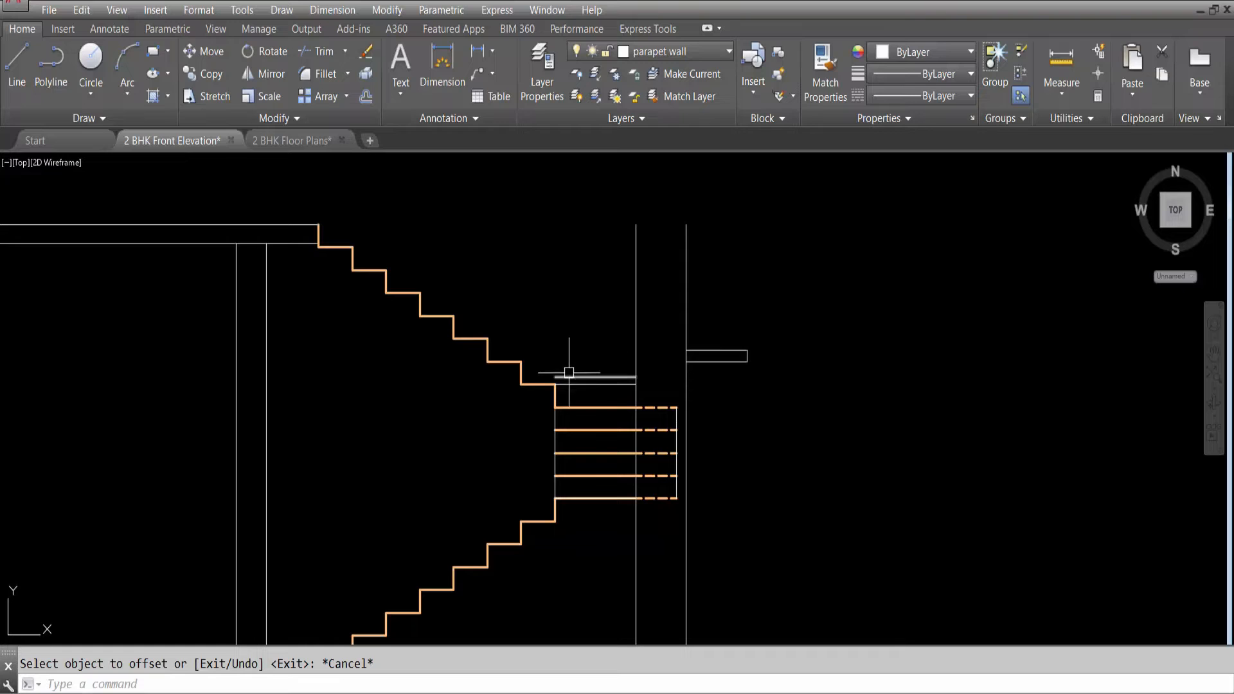
Extend the vertical line at the landing's start up to the topmost parapet line.
key("Return")
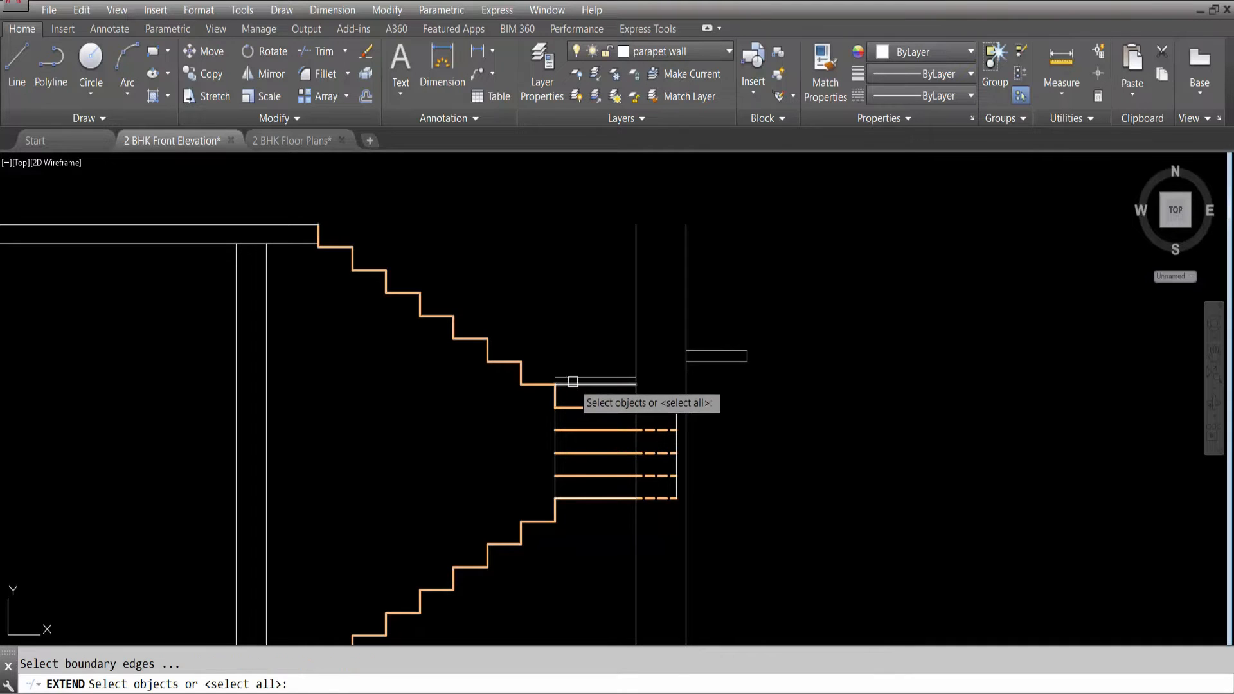
left_click(570, 378)
key("Return")
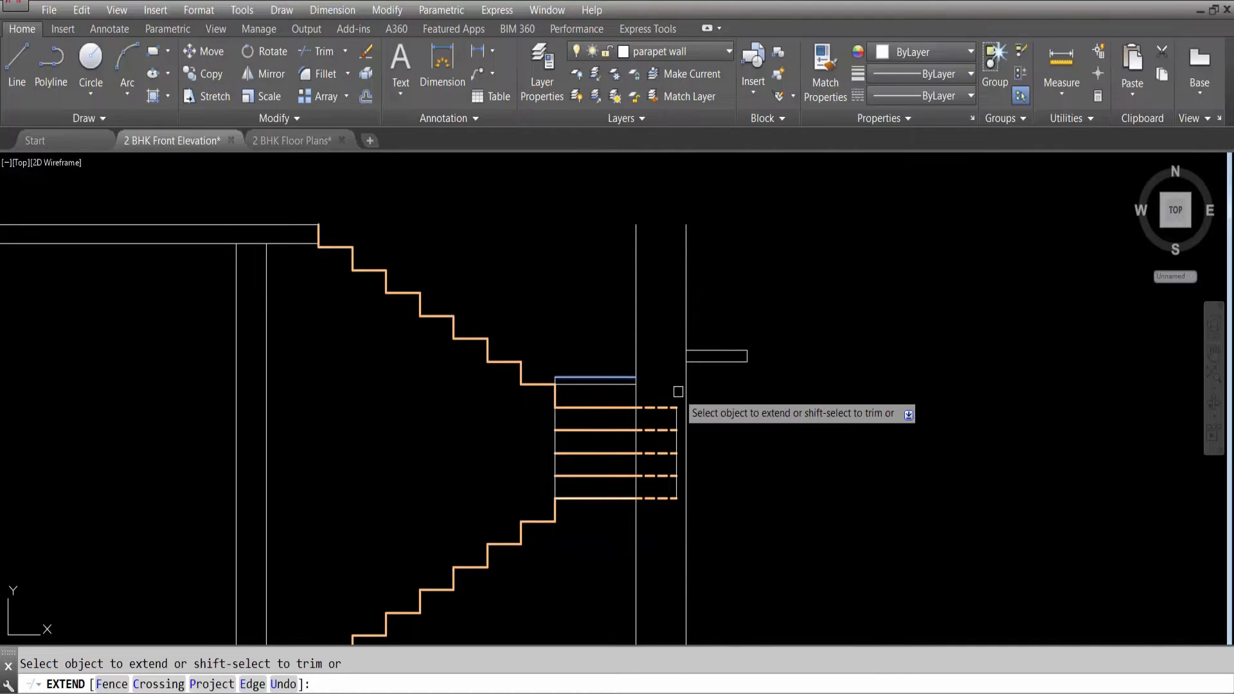
key("Escape")
scroll(581, 382, "up", 4)
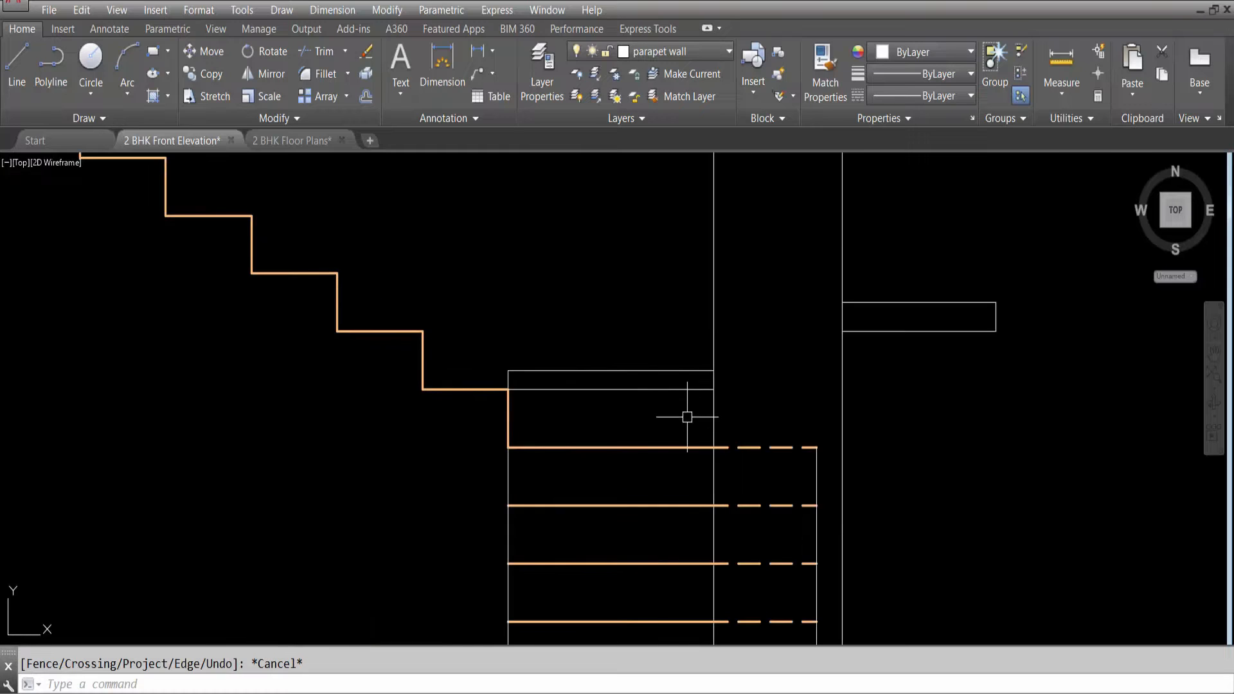
scroll(683, 402, "down", 4)
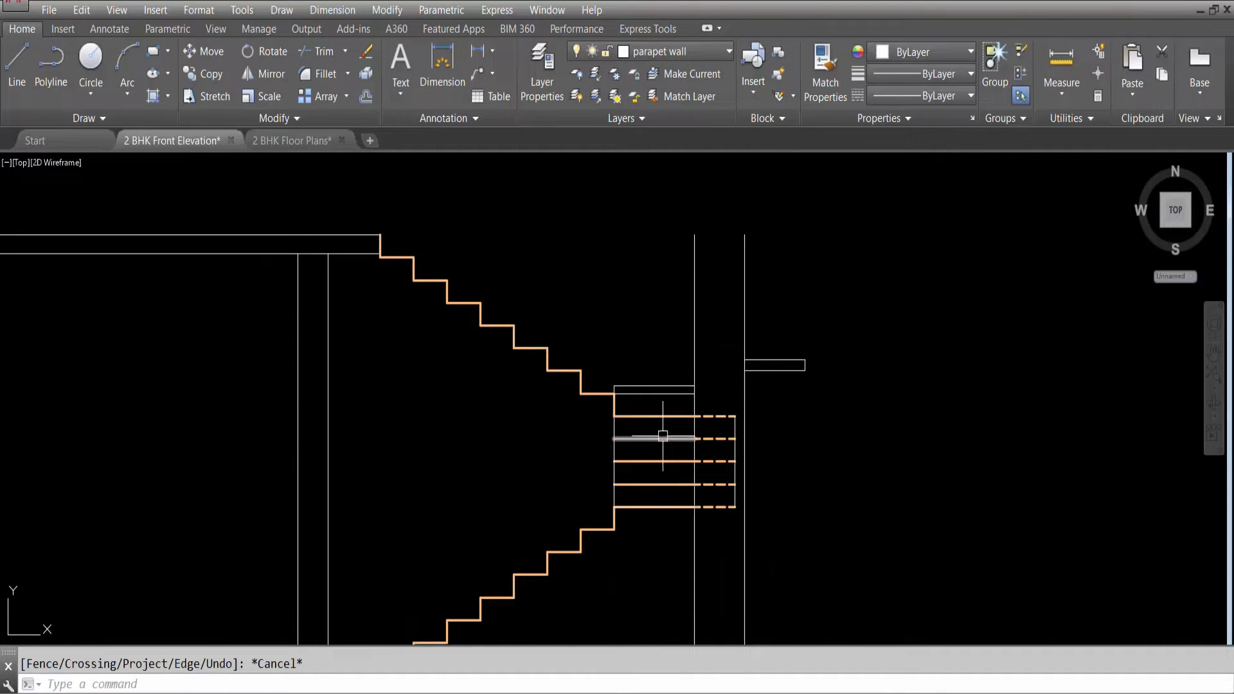
Draw a 2' by 2'-6" rectangle over the landing, from the lower parapet line to the lowest landing line at the column.
key("Return")
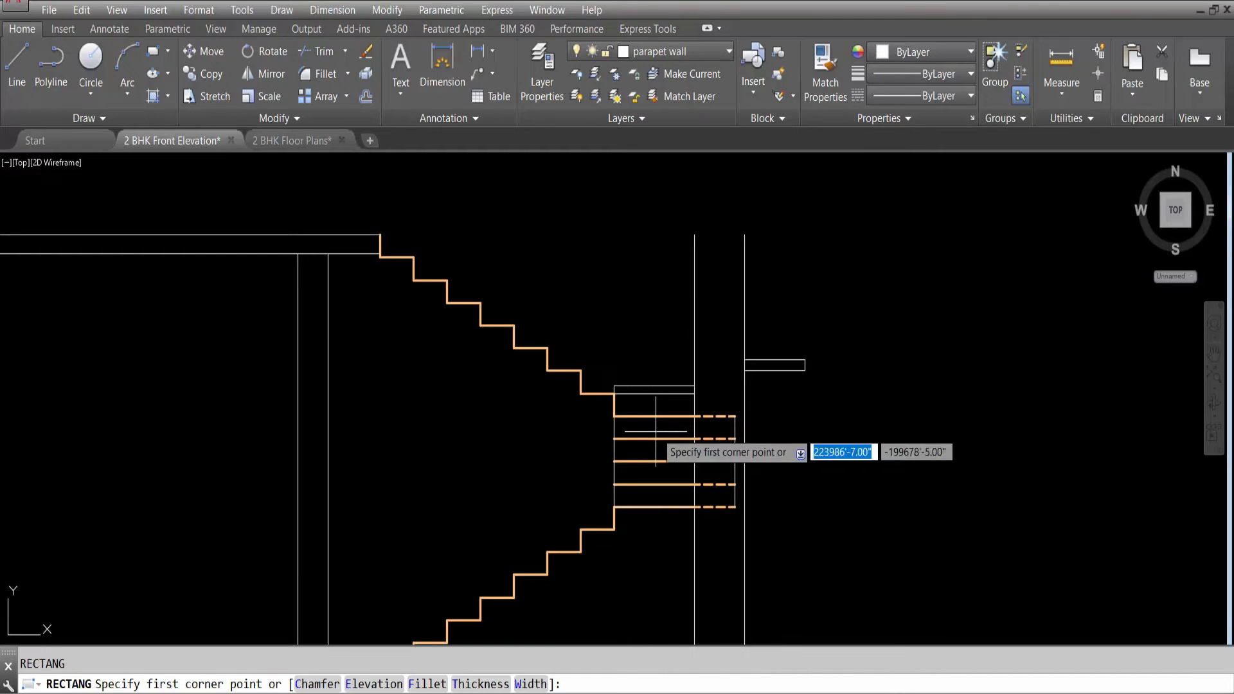
left_click(614, 393)
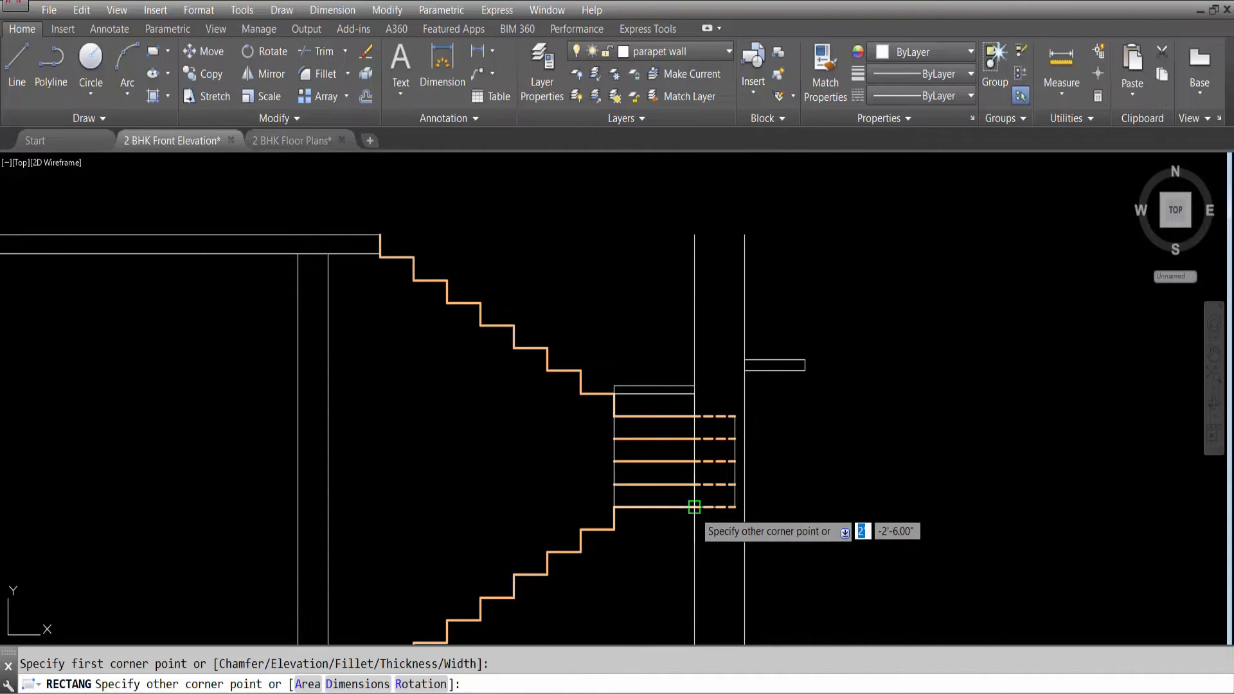
left_click(694, 507)
Move the parapet rectangle horizontally into the empty space beyond the end column.
left_click(686, 392)
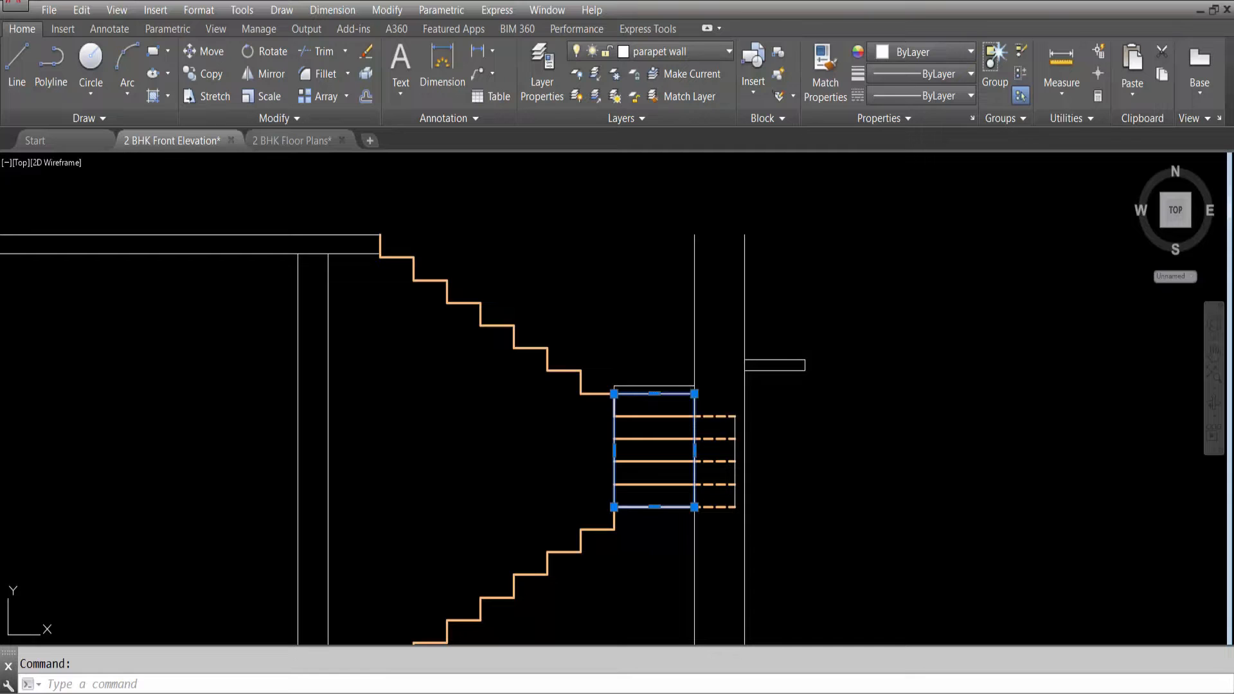
type("m")
key("Return")
left_click(664, 429)
left_click(884, 437)
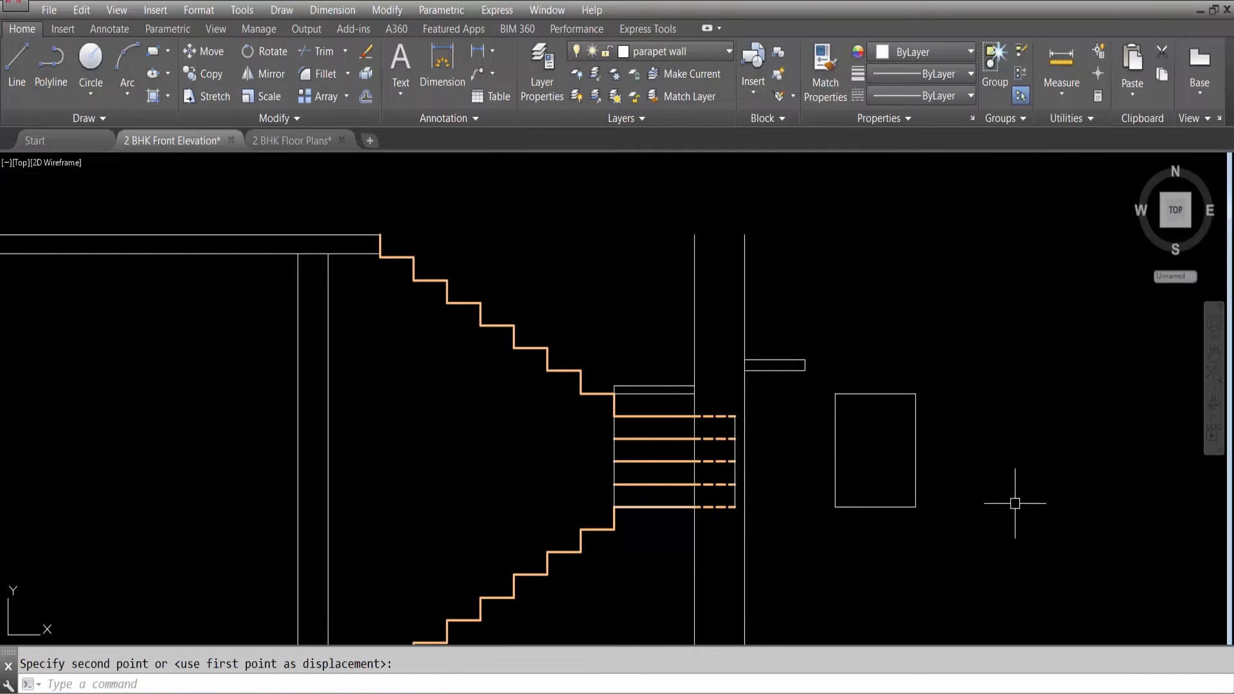
Hatch the inside of the detached parapet rectangle beyond the end column with the ANSI31 pattern.
type("h")
key("Return")
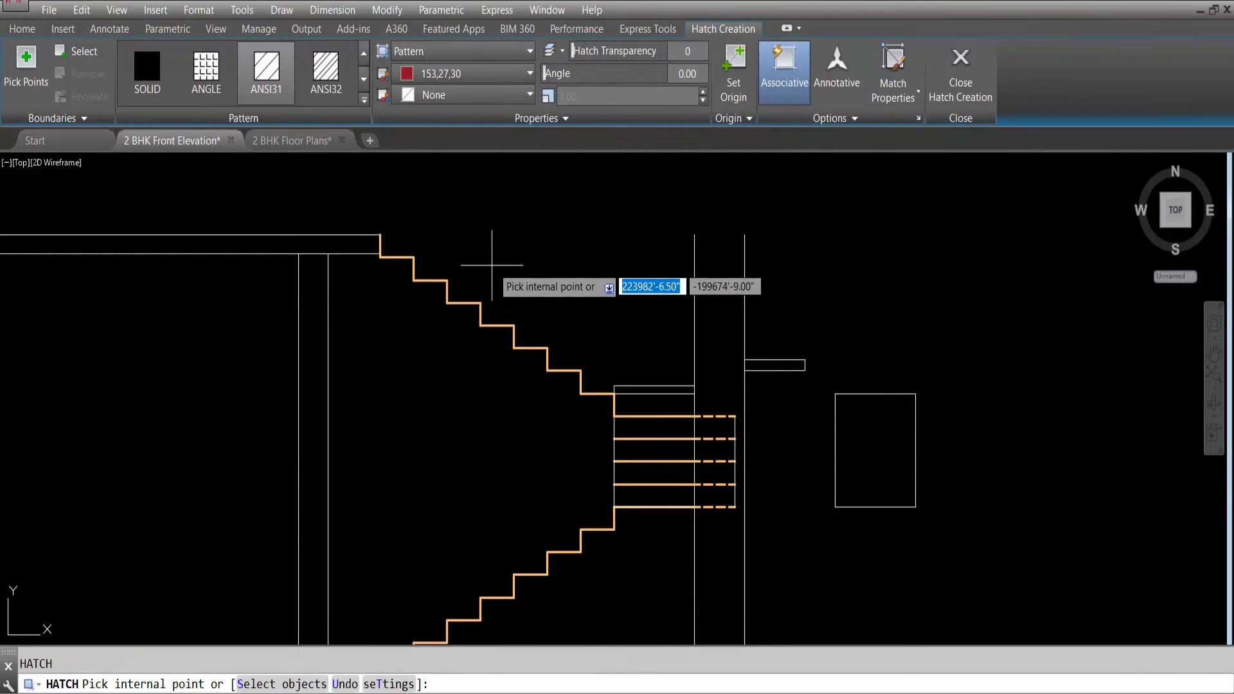
left_click(913, 469)
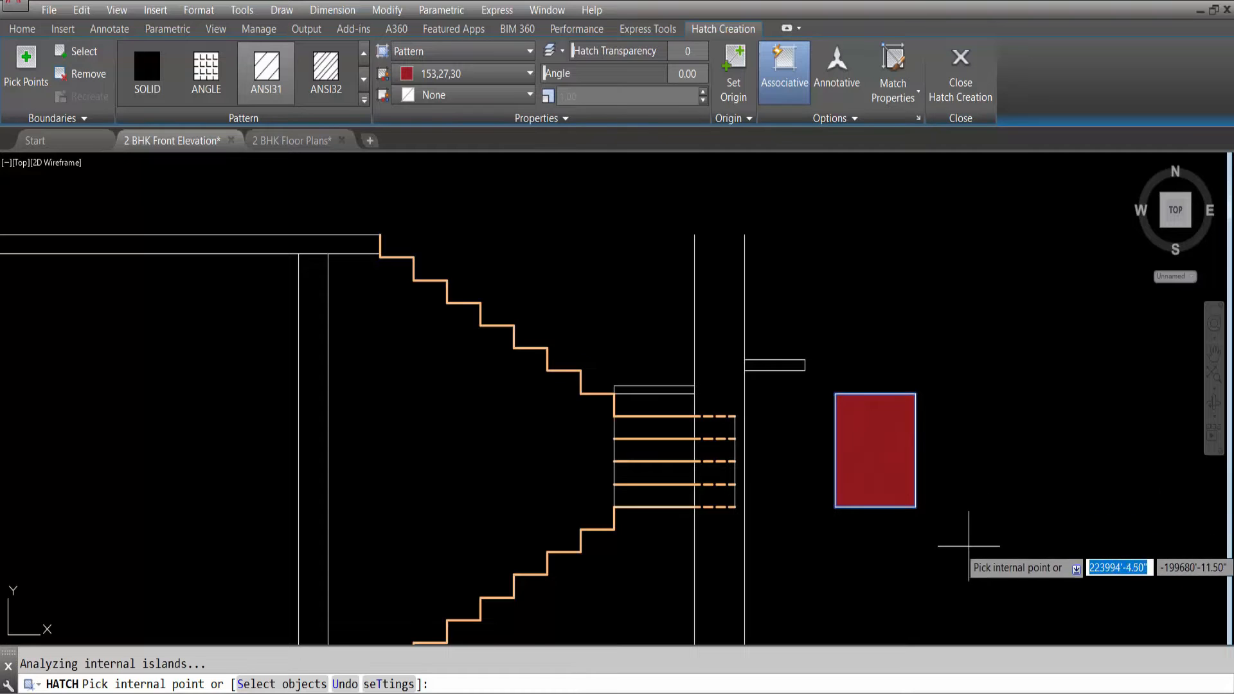
key("Return")
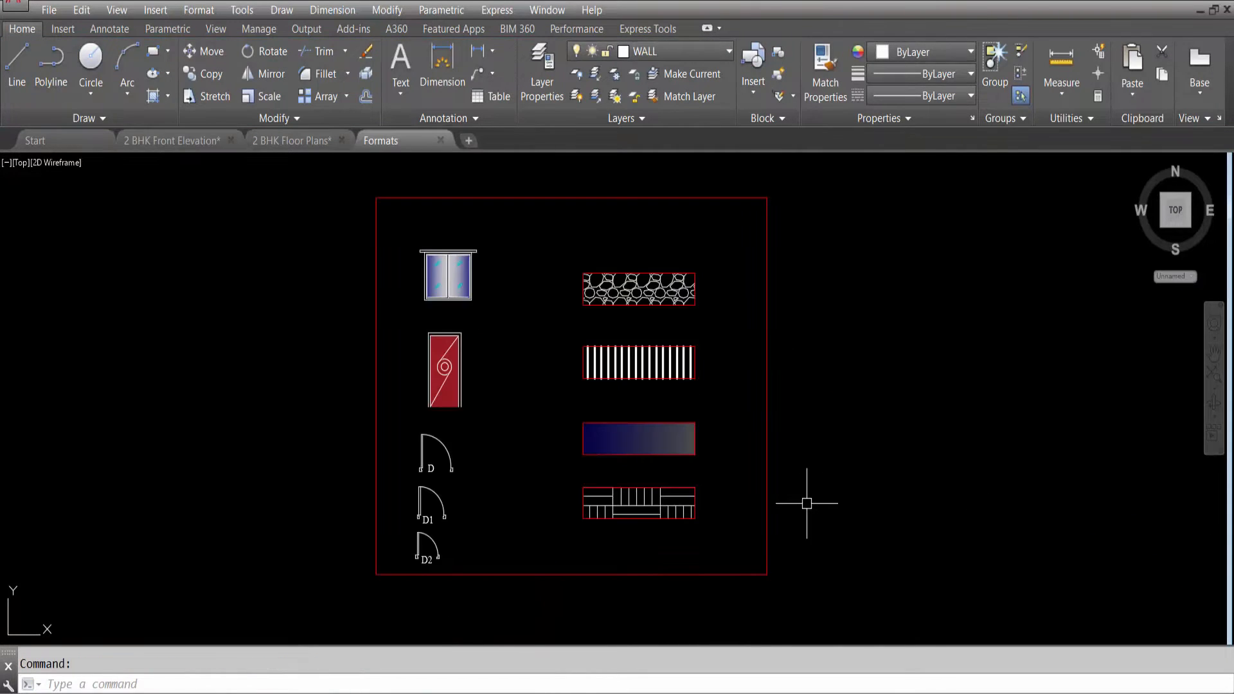
Match the properties of the blue gradient sample in the Formats drawing onto the parapet rectangle's hatch in the 2 BHK Front Elevation drawing.
type("MA")
key("Return")
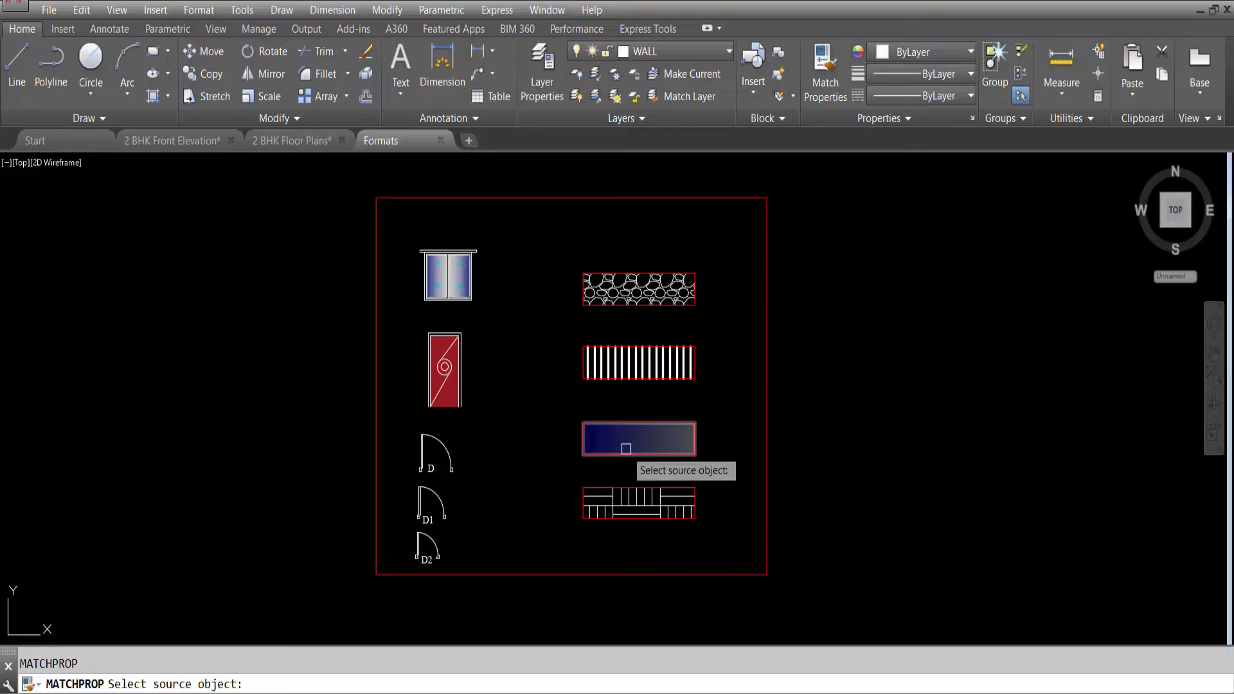
left_click(627, 430)
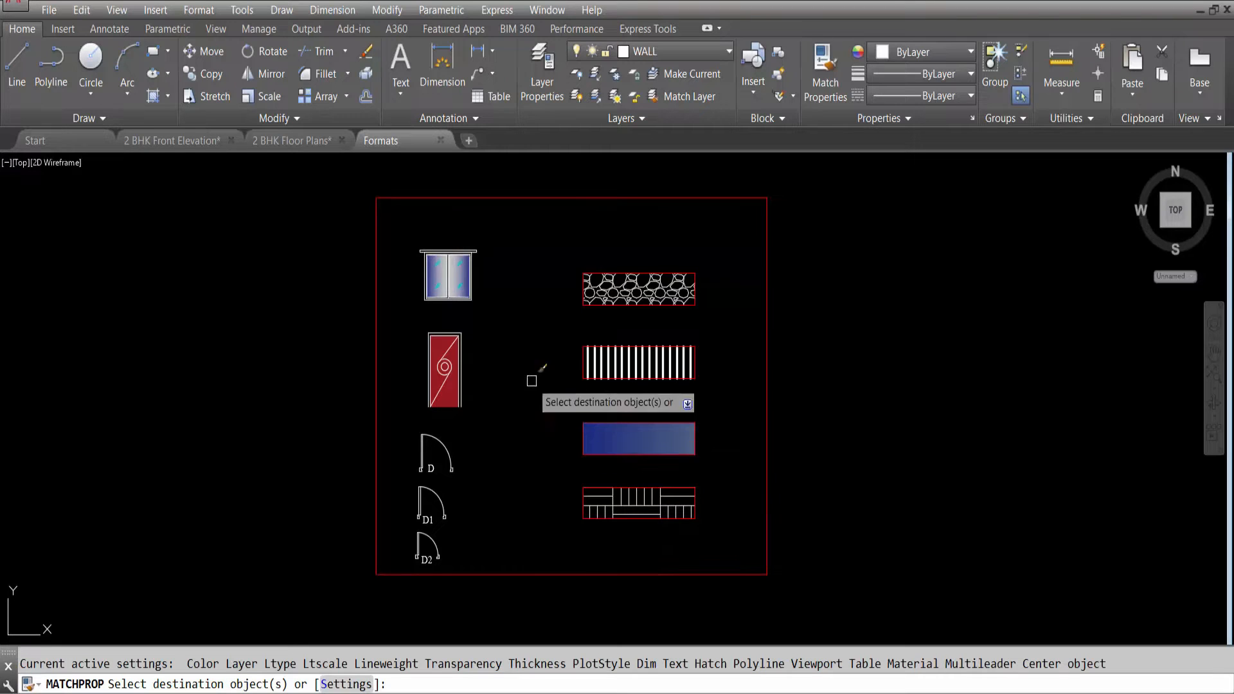
left_click(168, 136)
left_click(881, 441)
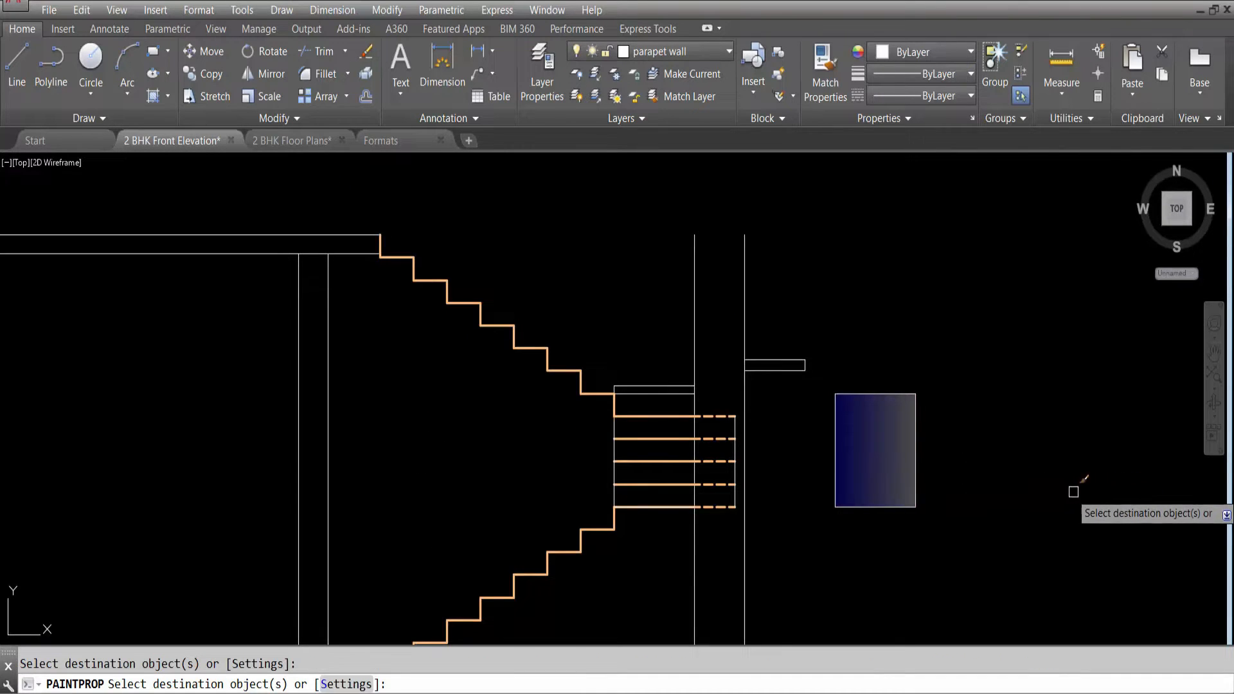
key("Escape")
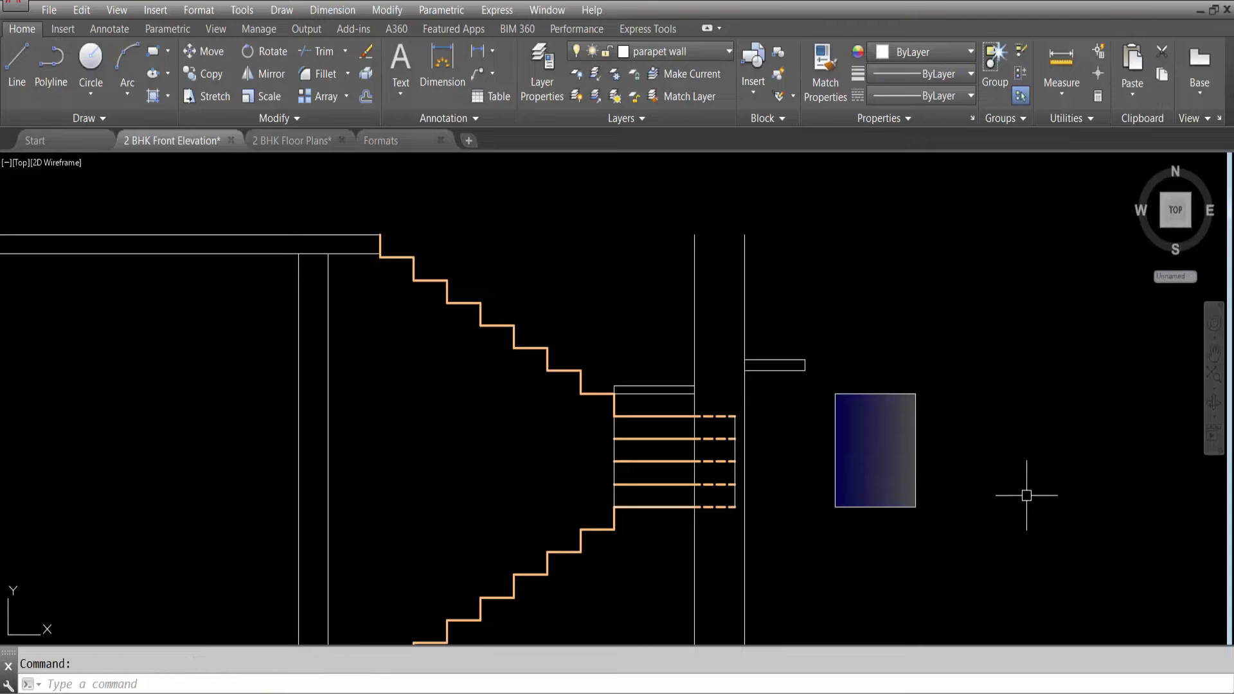
Copy the whole framed set of samples in the Formats drawing, using the frame's upper-left corner as base point.
left_click(390, 145)
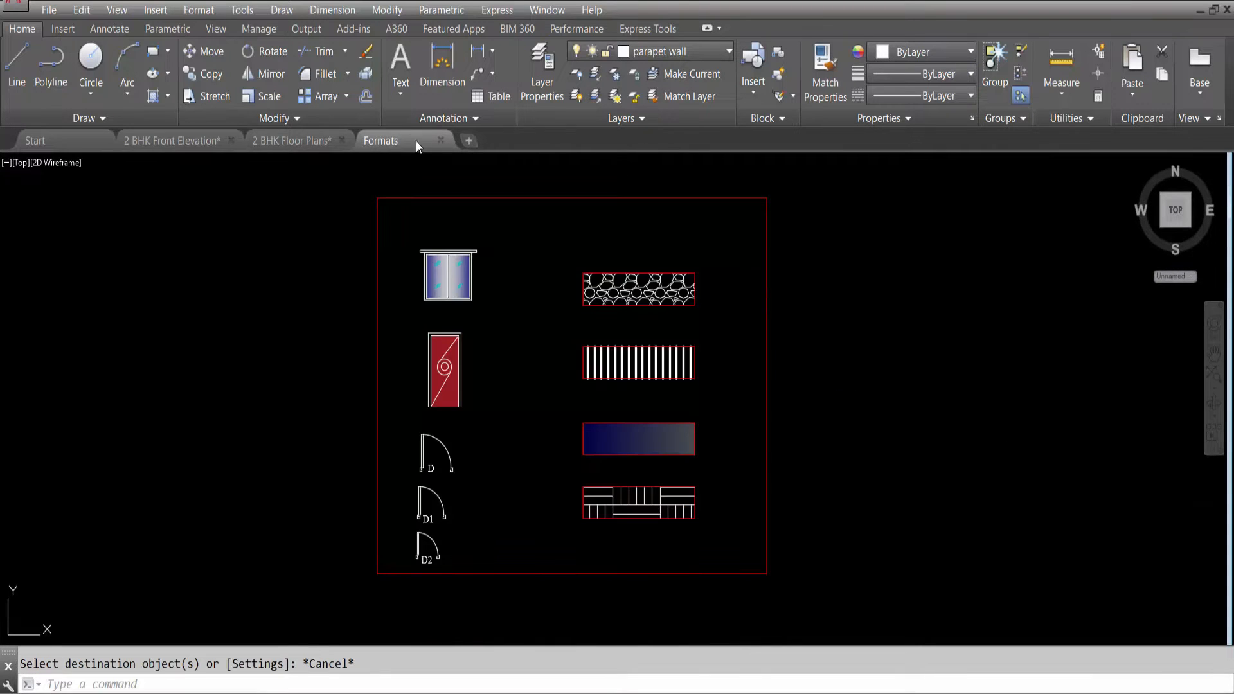
left_click(797, 604)
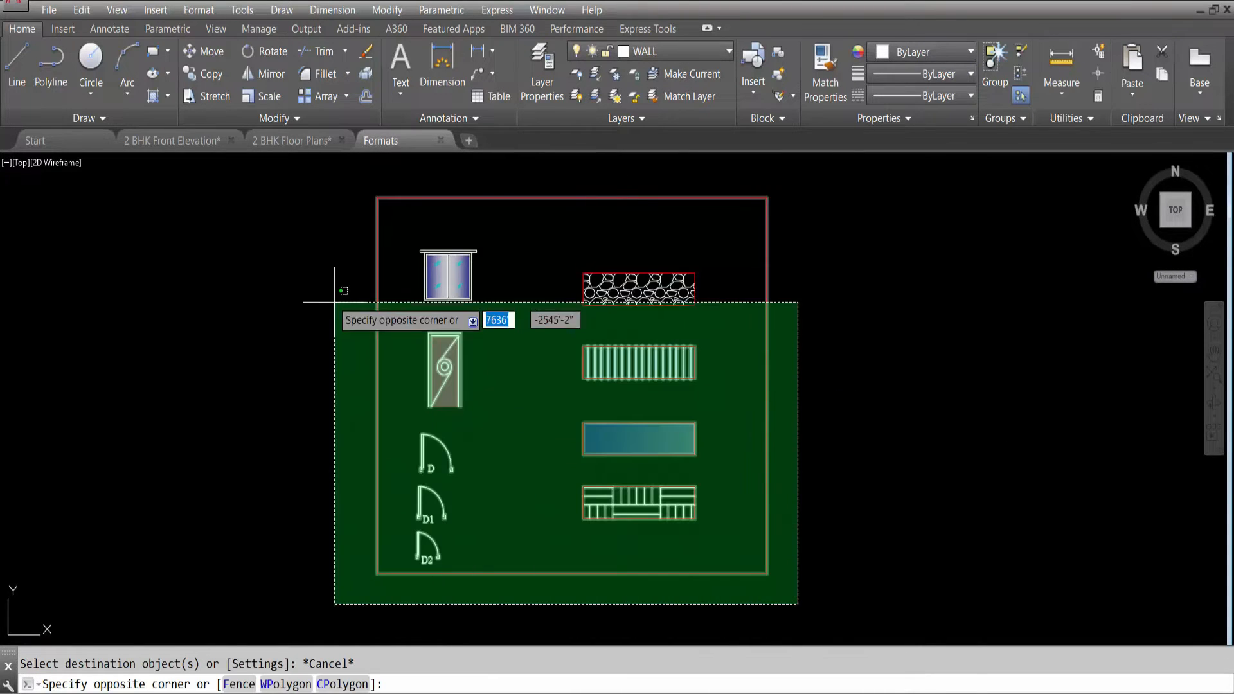
left_click(329, 187)
left_click(82, 9)
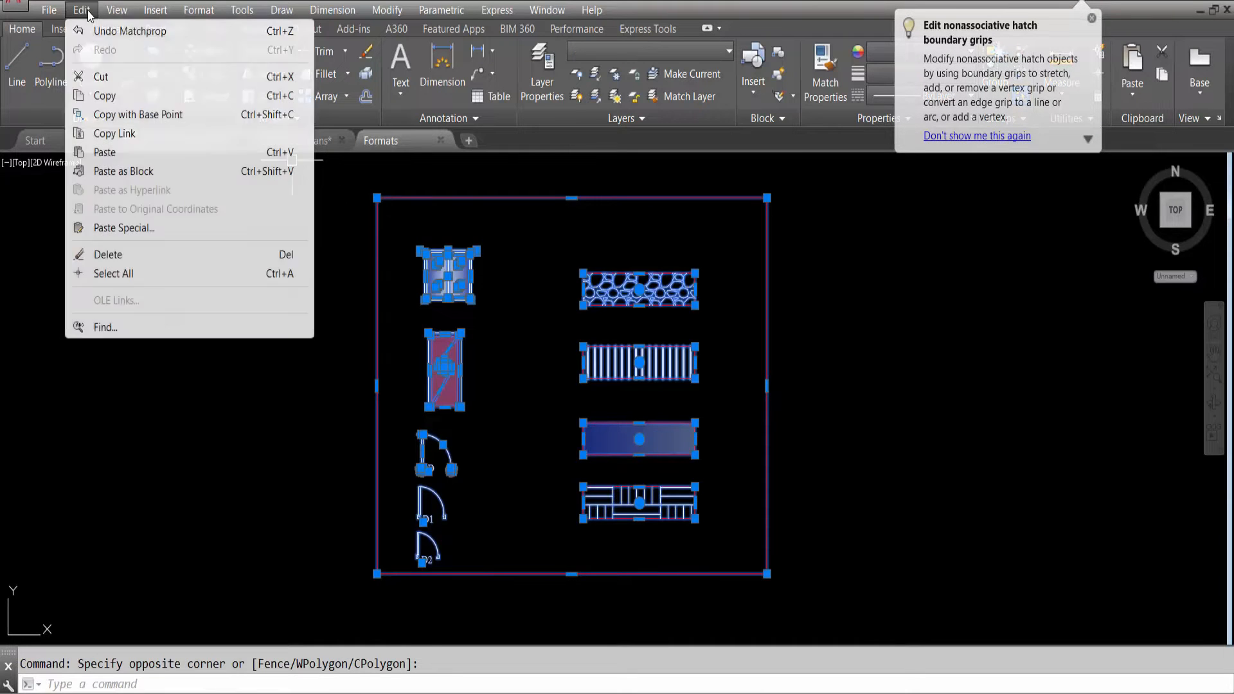
left_click(119, 114)
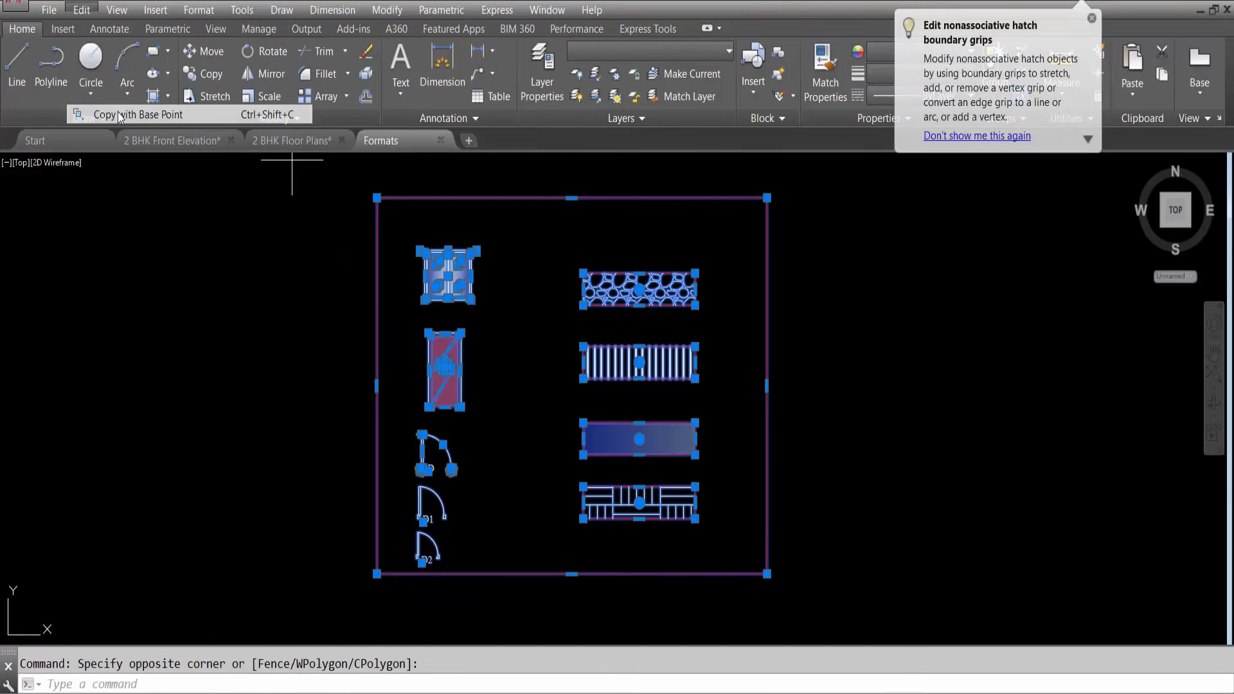
left_click(376, 198)
key("Escape")
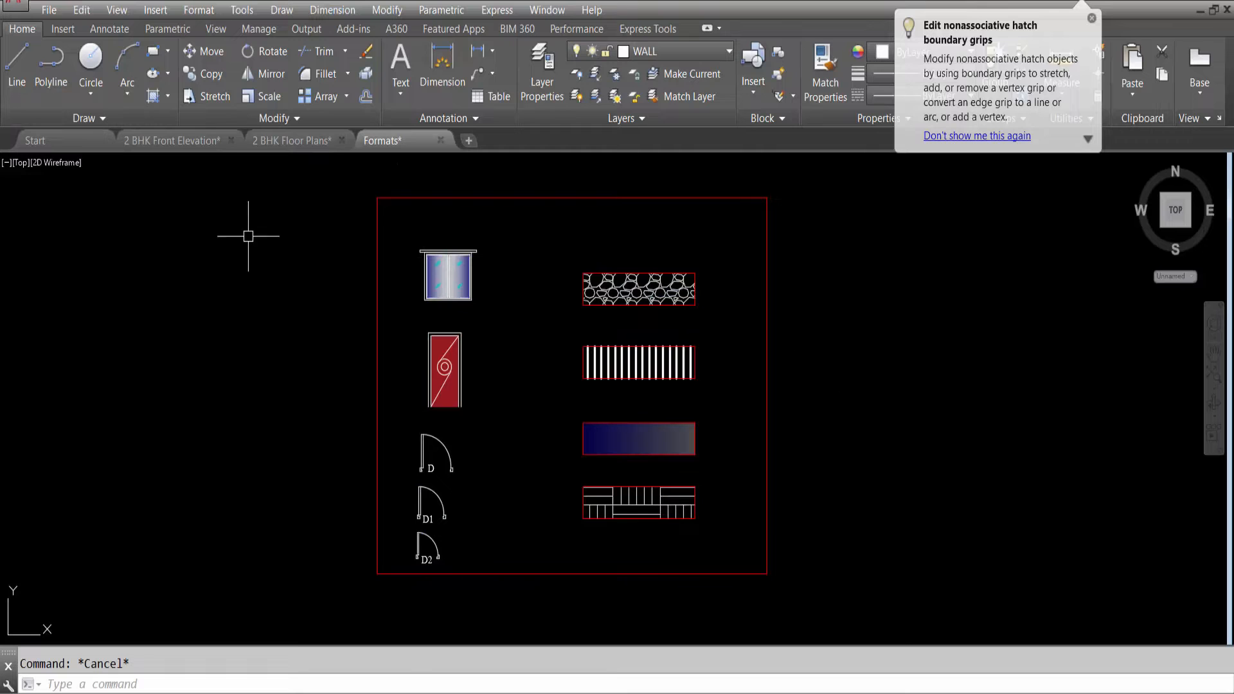
Close the Formats drawing and paste the copied samples into the front elevation drawing, in the empty space left of the First Floor Plan.
left_click(441, 140)
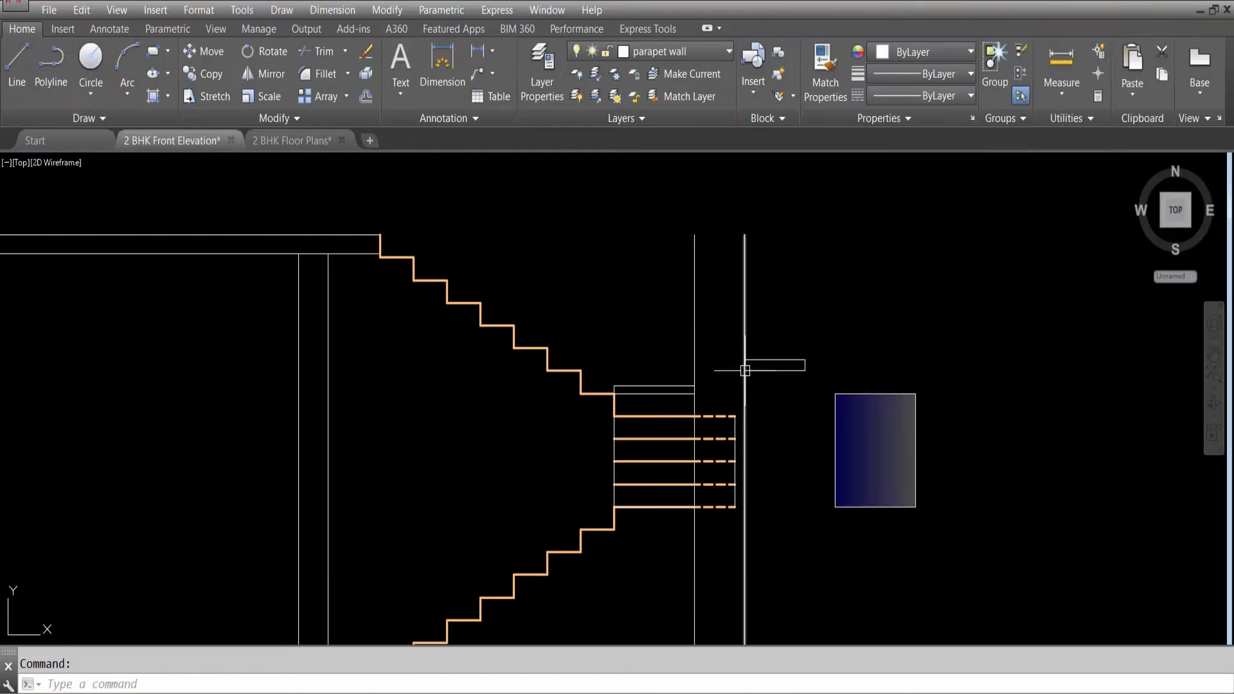
key("ctrl+v")
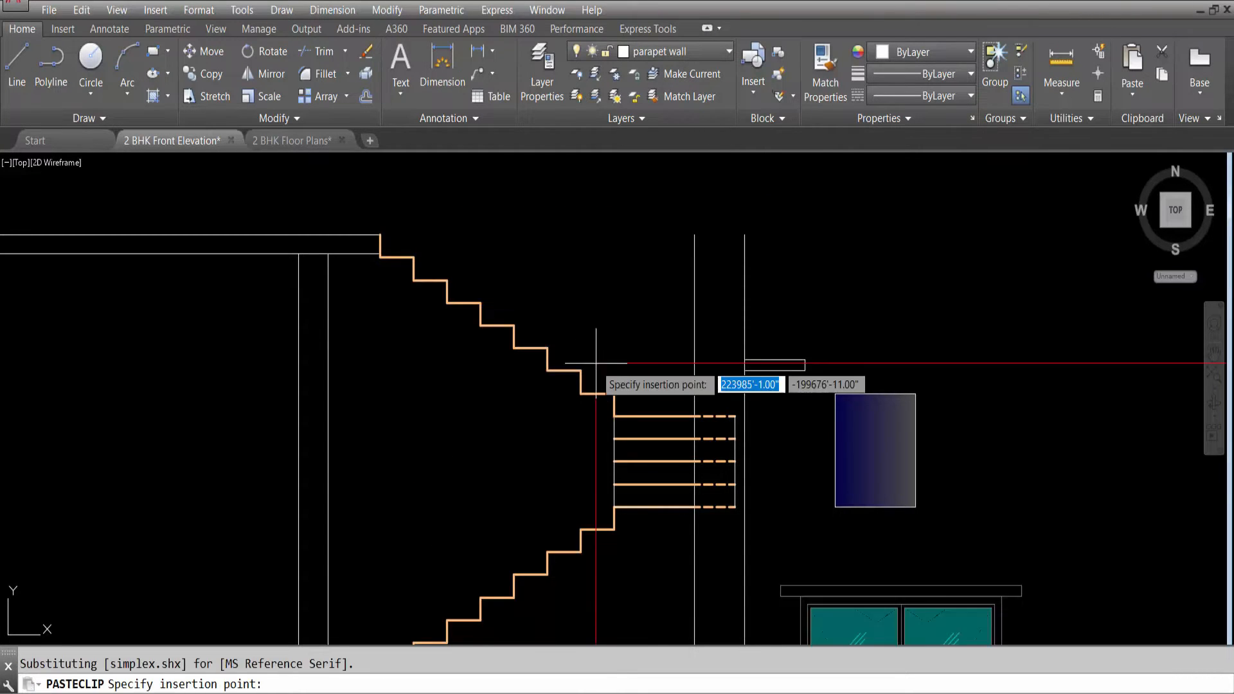
scroll(607, 366, "down", 5)
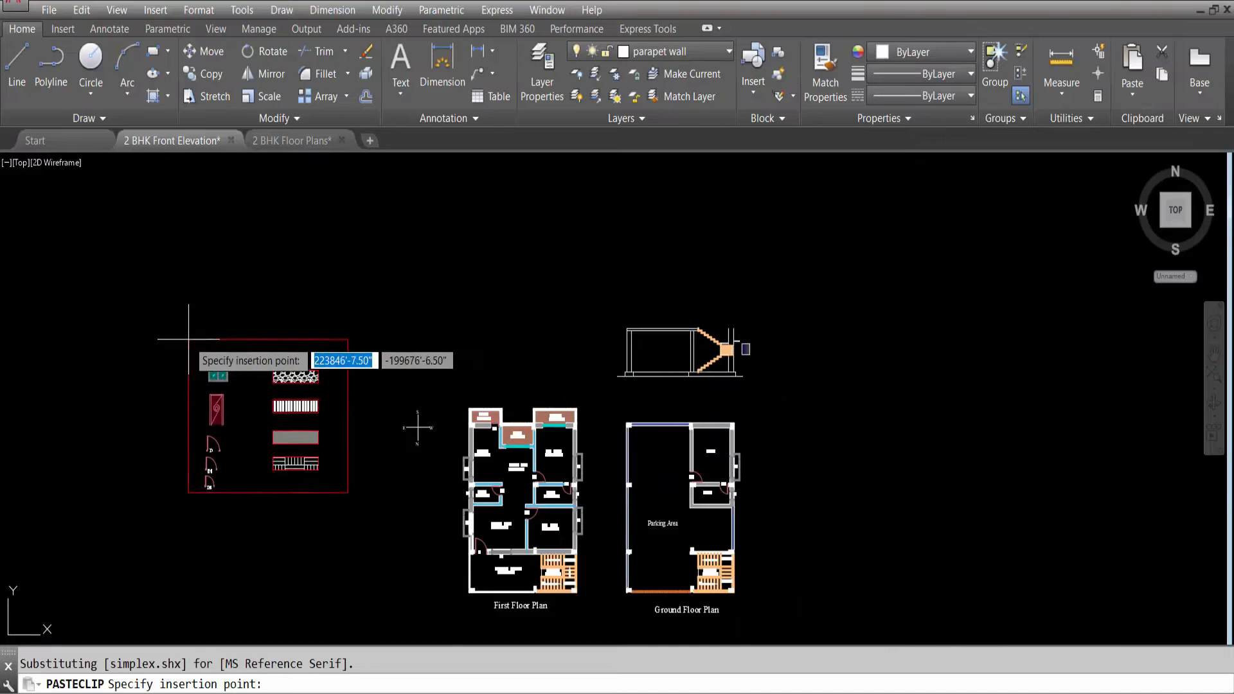
left_click(188, 339)
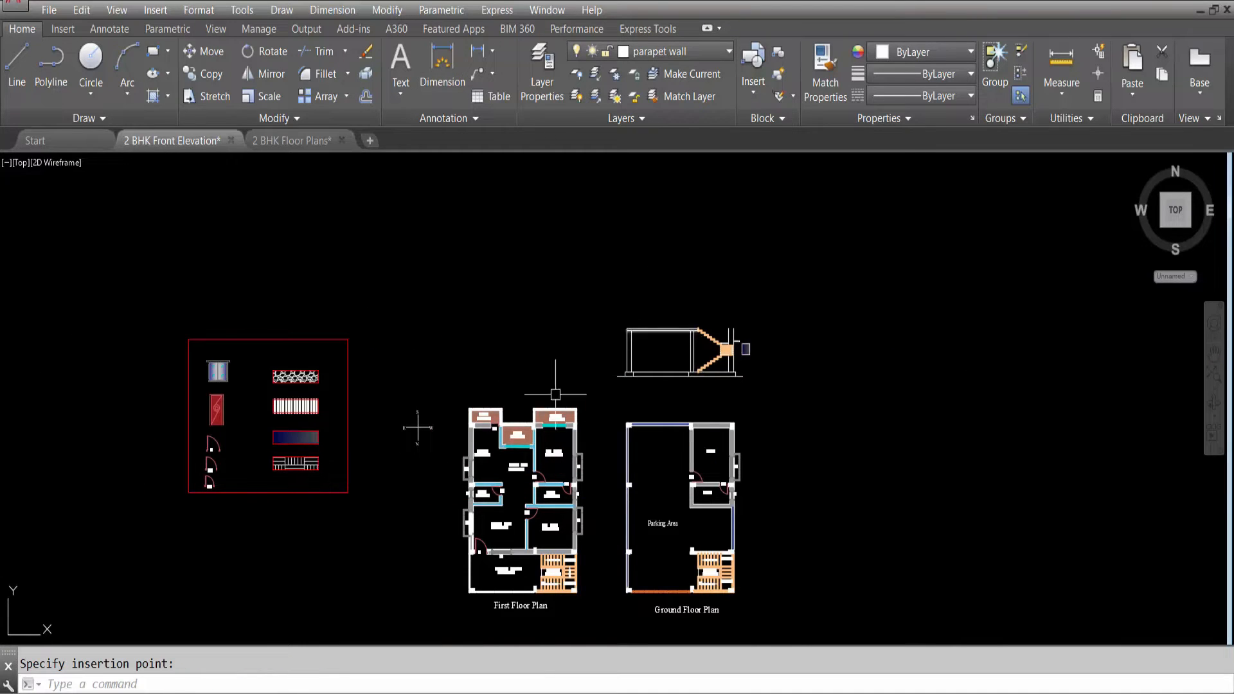
Move the blue gradient hatch from the separate rectangle onto the opening between the stair flights, aligning their upper-right corners.
scroll(787, 361, "up", 6)
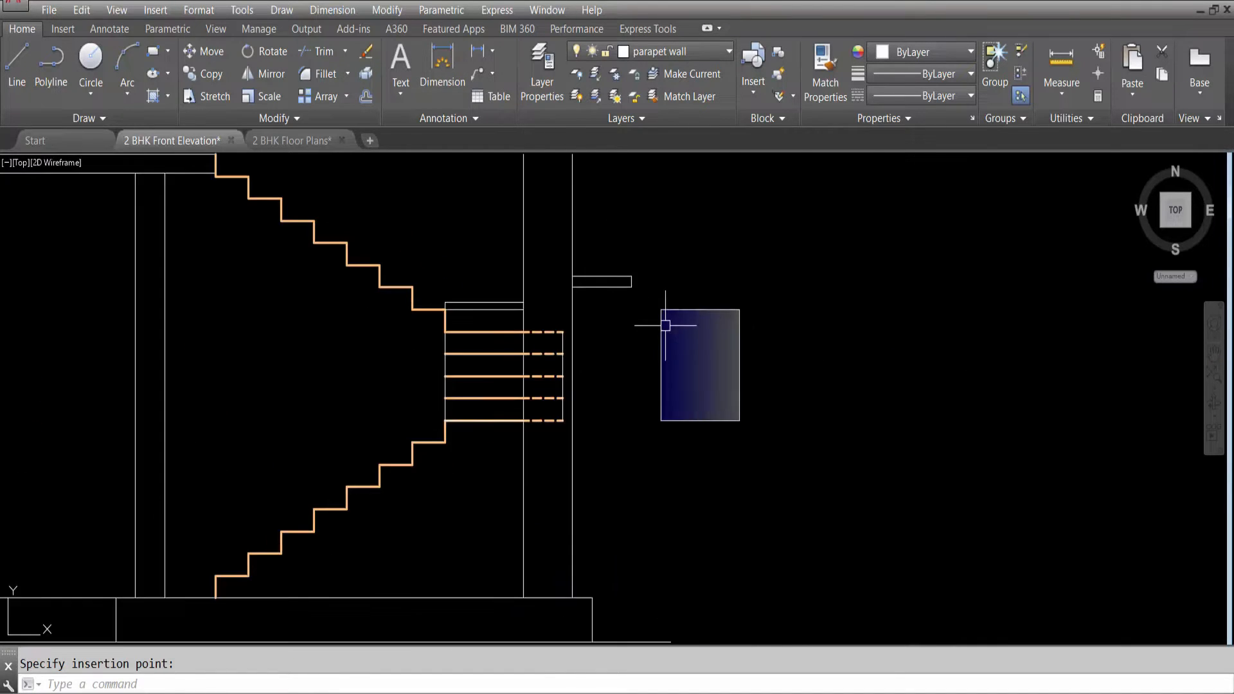
left_click(700, 328)
type("m")
key("Return")
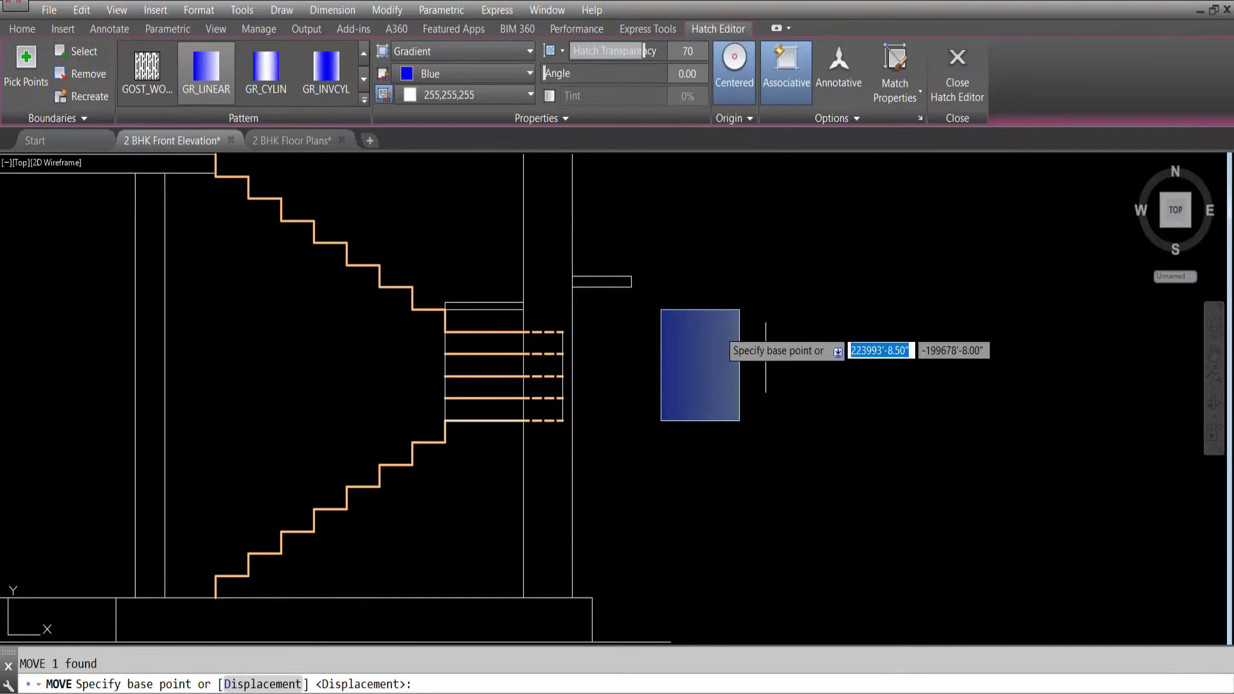
left_click(739, 310)
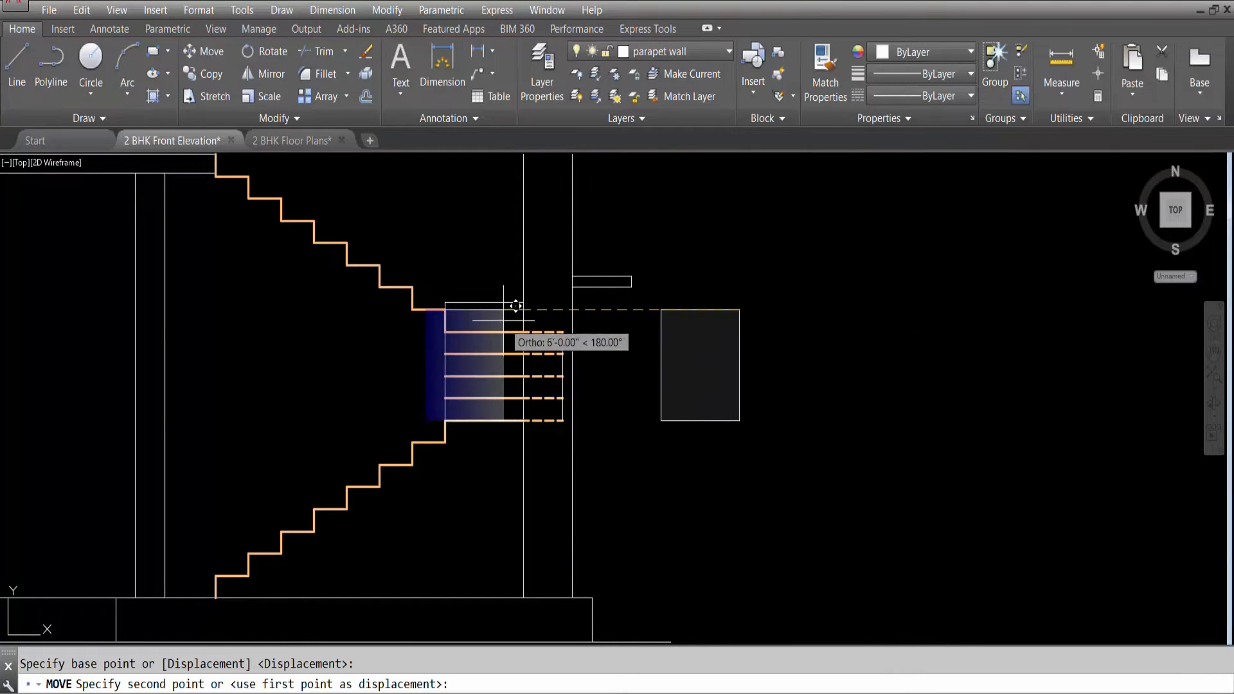
scroll(514, 312, "up", 5)
left_click(543, 325)
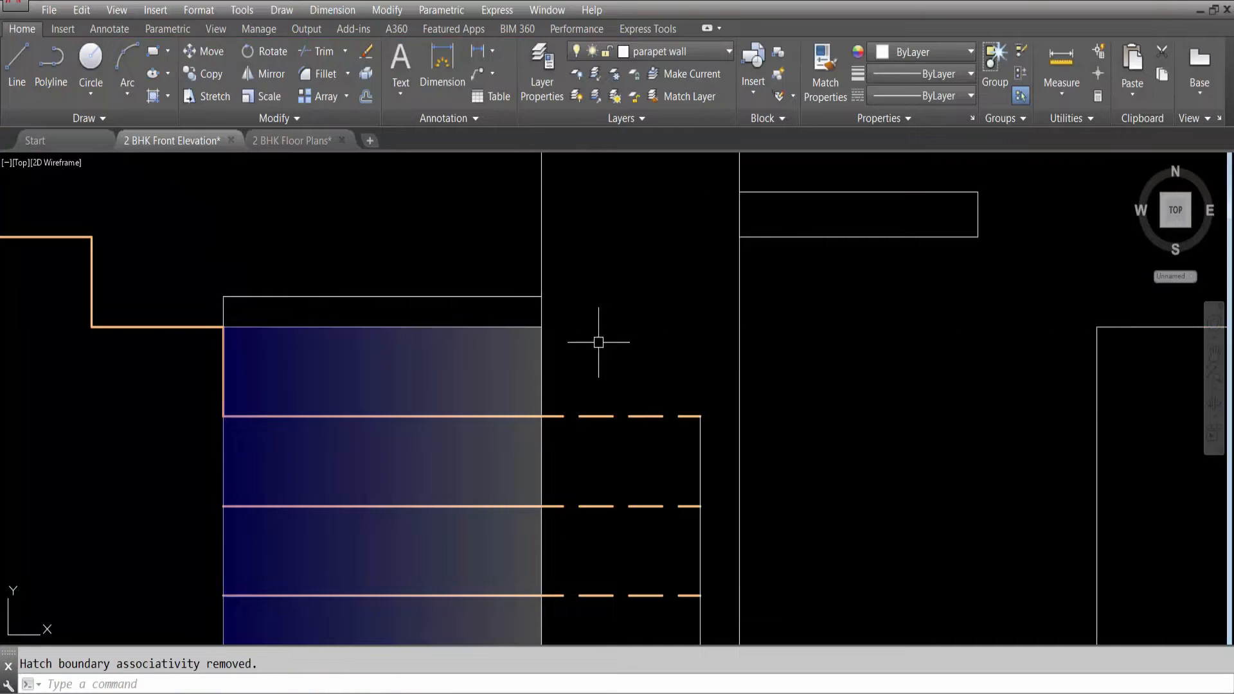
Delete the leftover empty rectangle beside the staircase elevation.
scroll(789, 371, "down", 5)
left_click(745, 380)
left_click(695, 350)
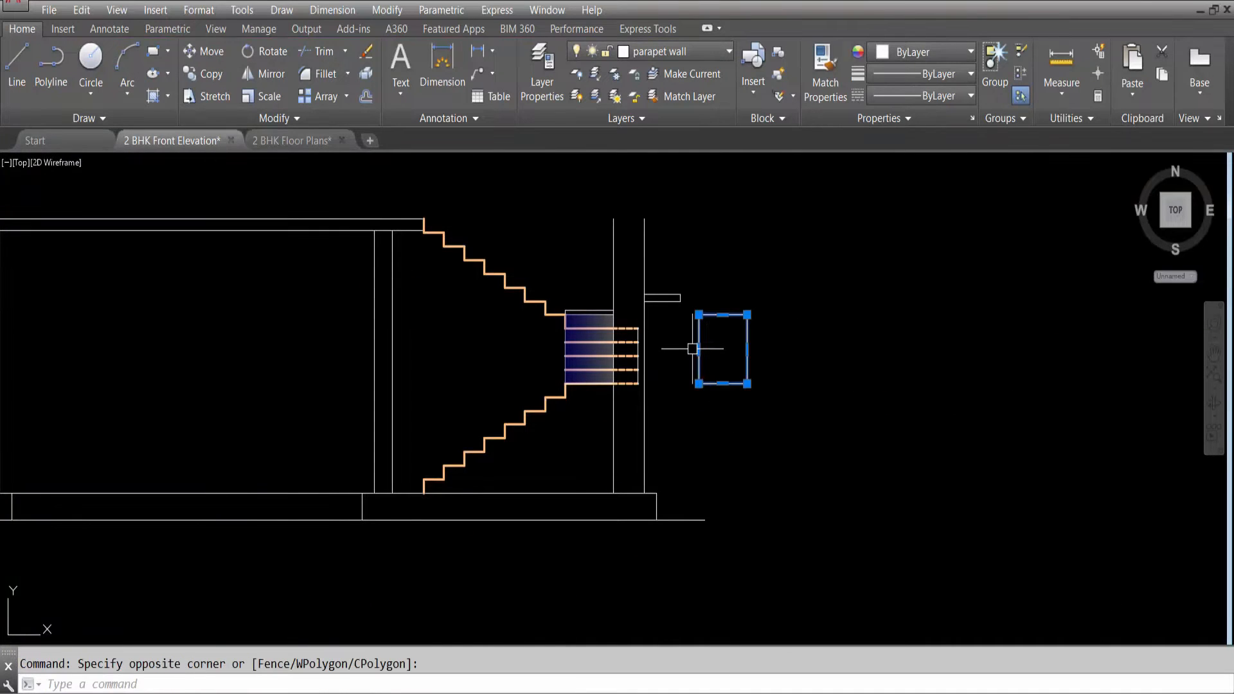
key("Delete")
Make RAILING the current layer.
scroll(581, 322, "up", 4)
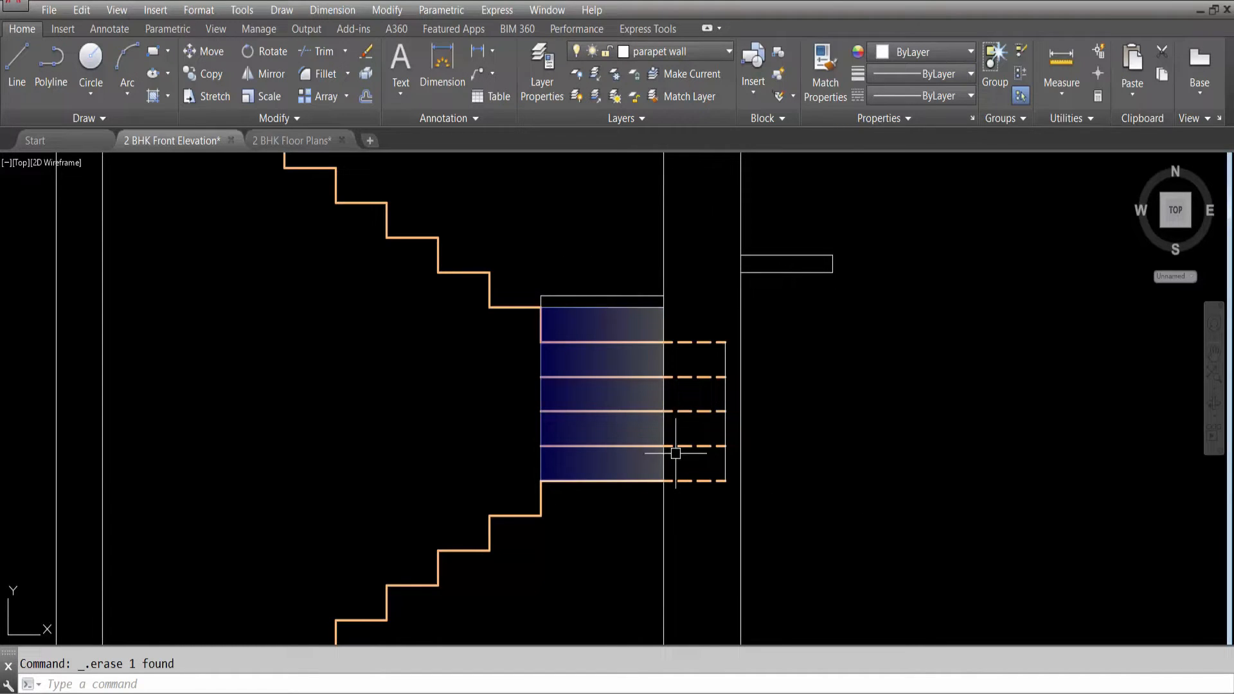
scroll(627, 331, "down", 2)
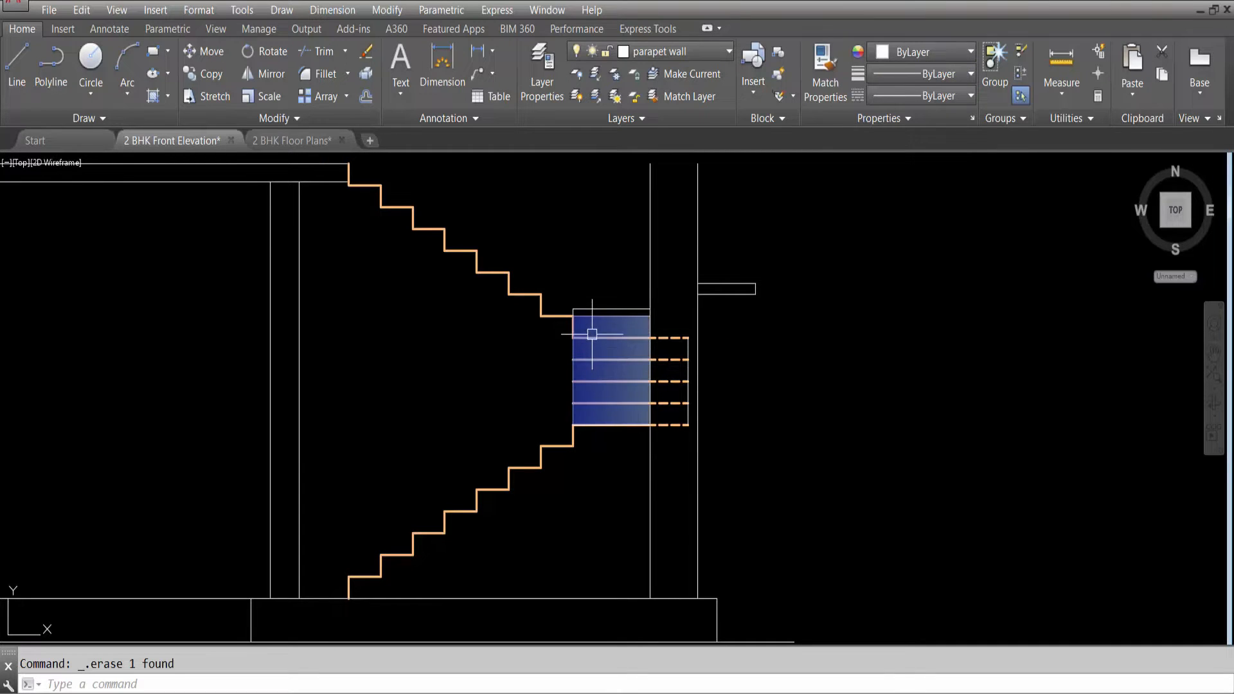
scroll(844, 463, "down", 2)
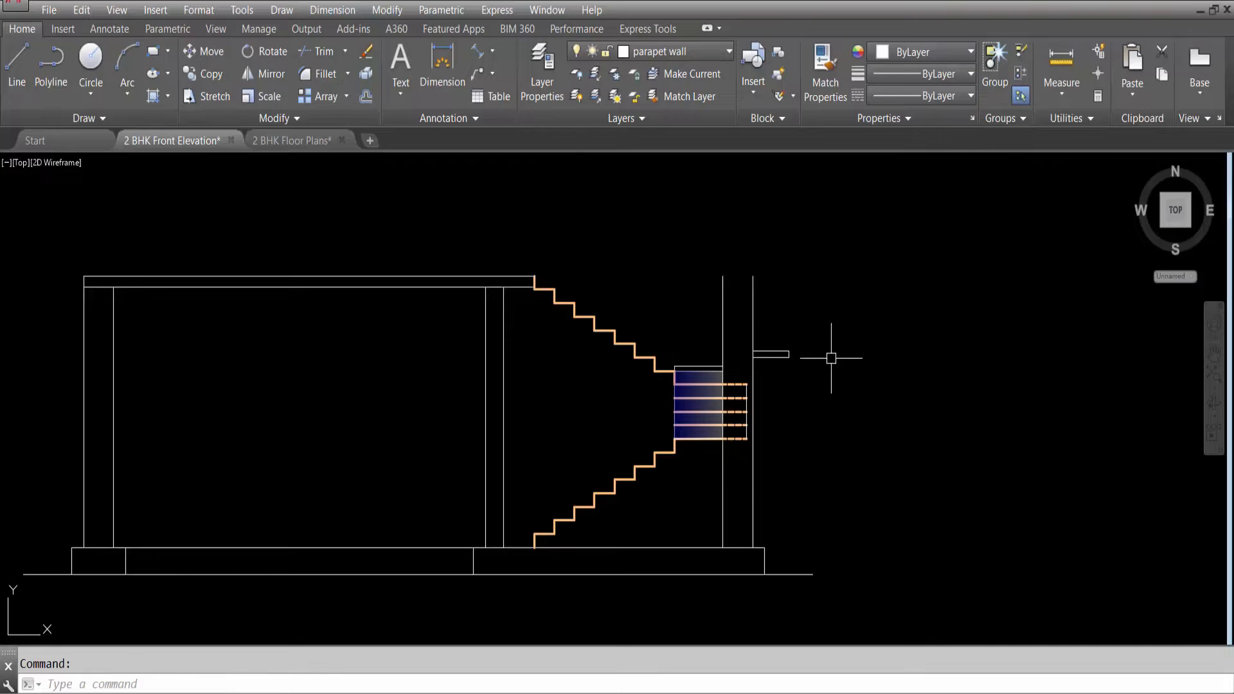
left_click(686, 50)
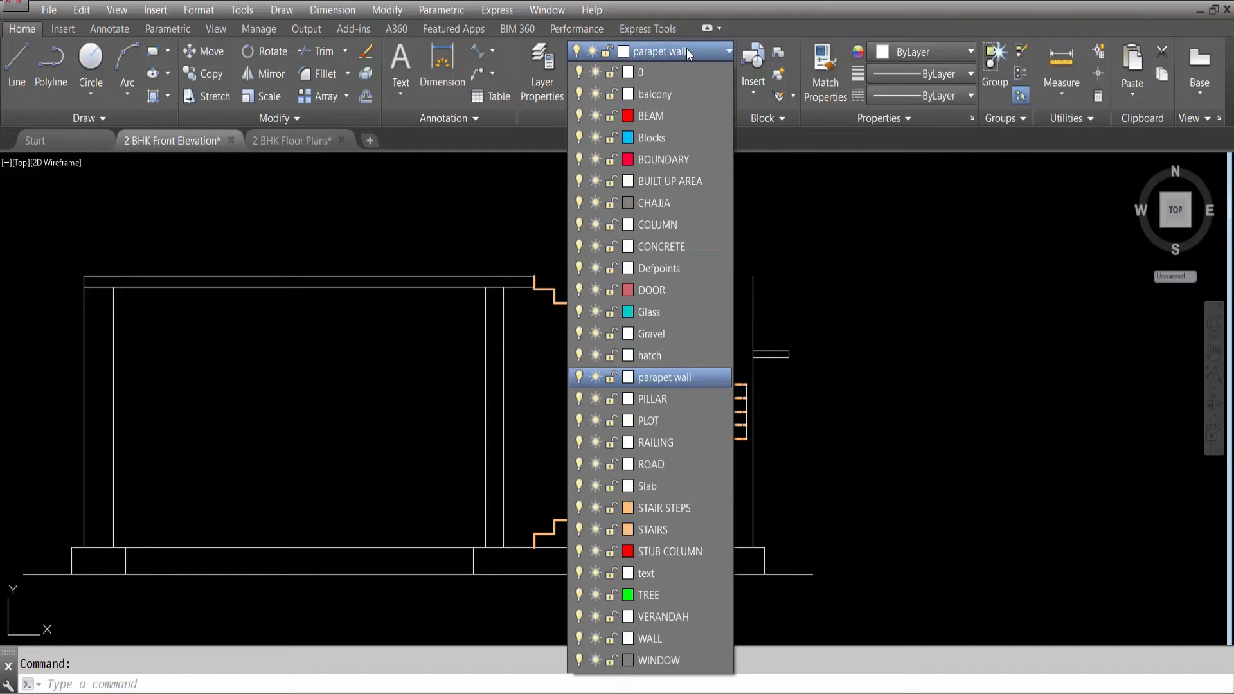
left_click(668, 443)
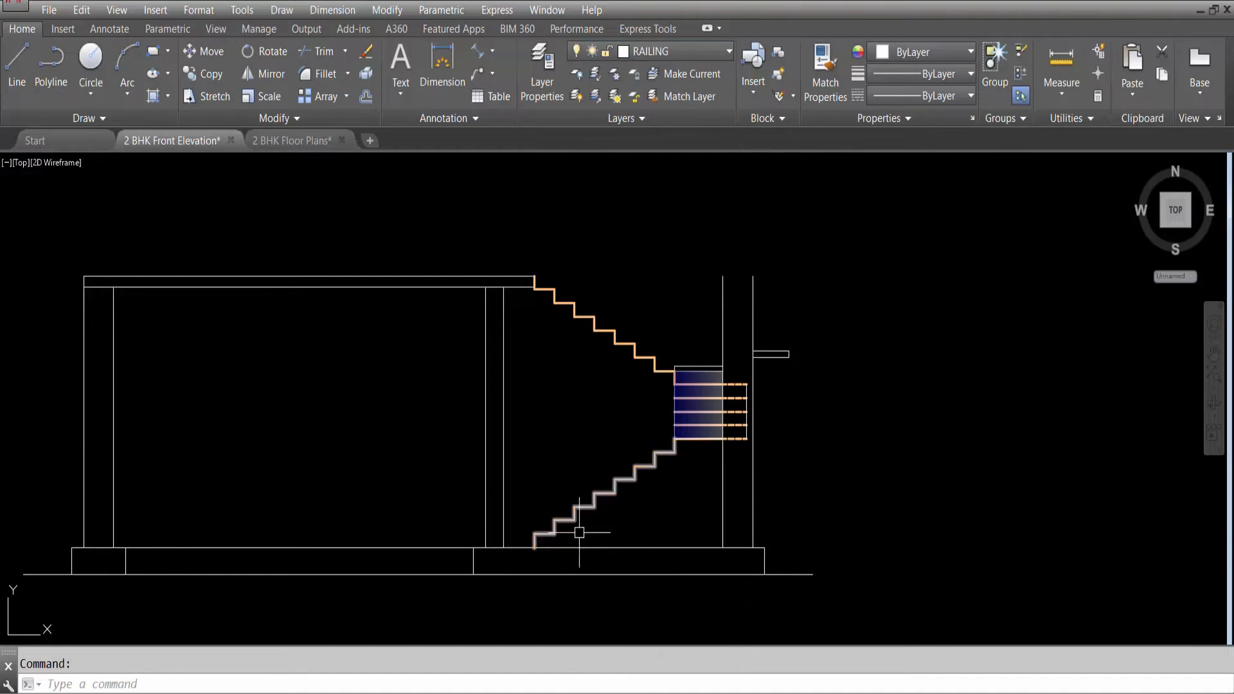
Draw a 2' vertical line upward from the midpoint of the lowest stair tread.
type("l")
key("Return")
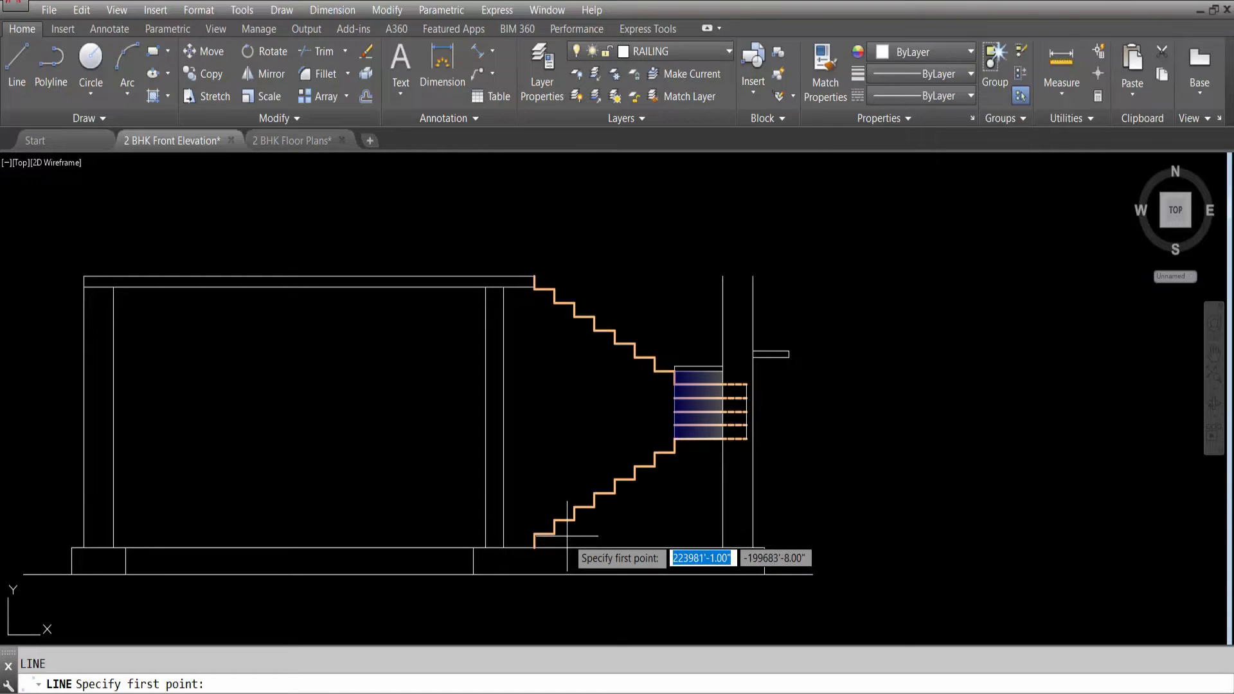
scroll(567, 535, "up", 4)
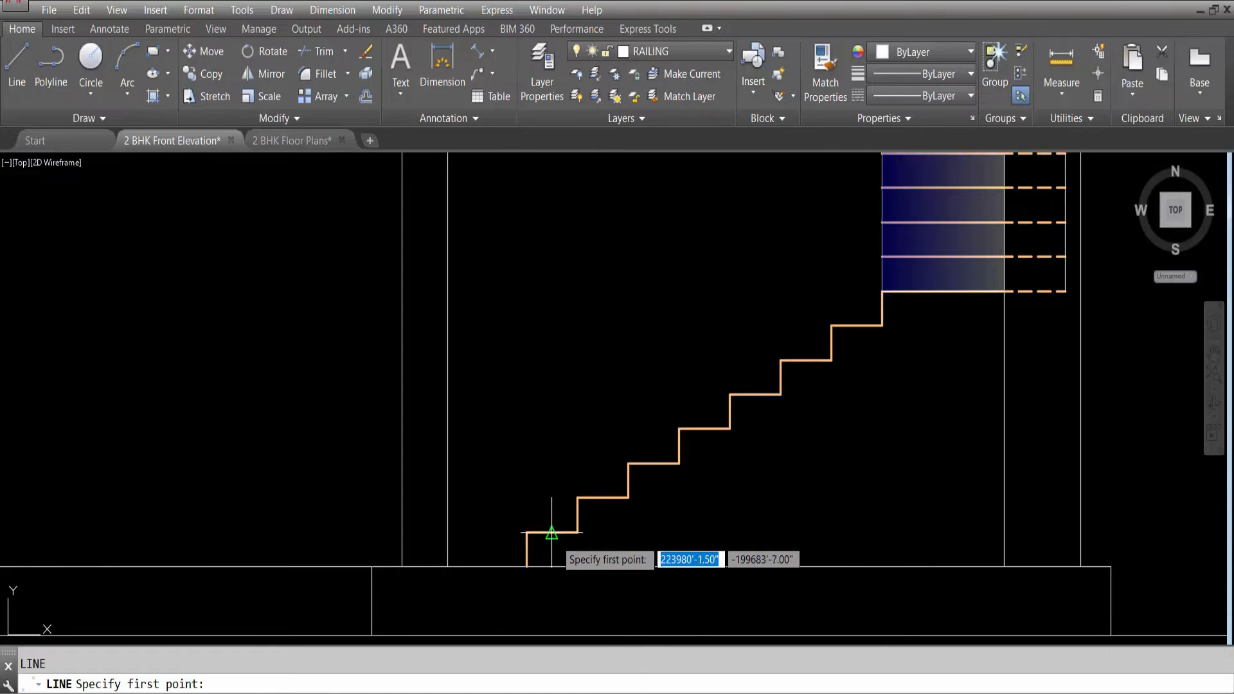
left_click(552, 532)
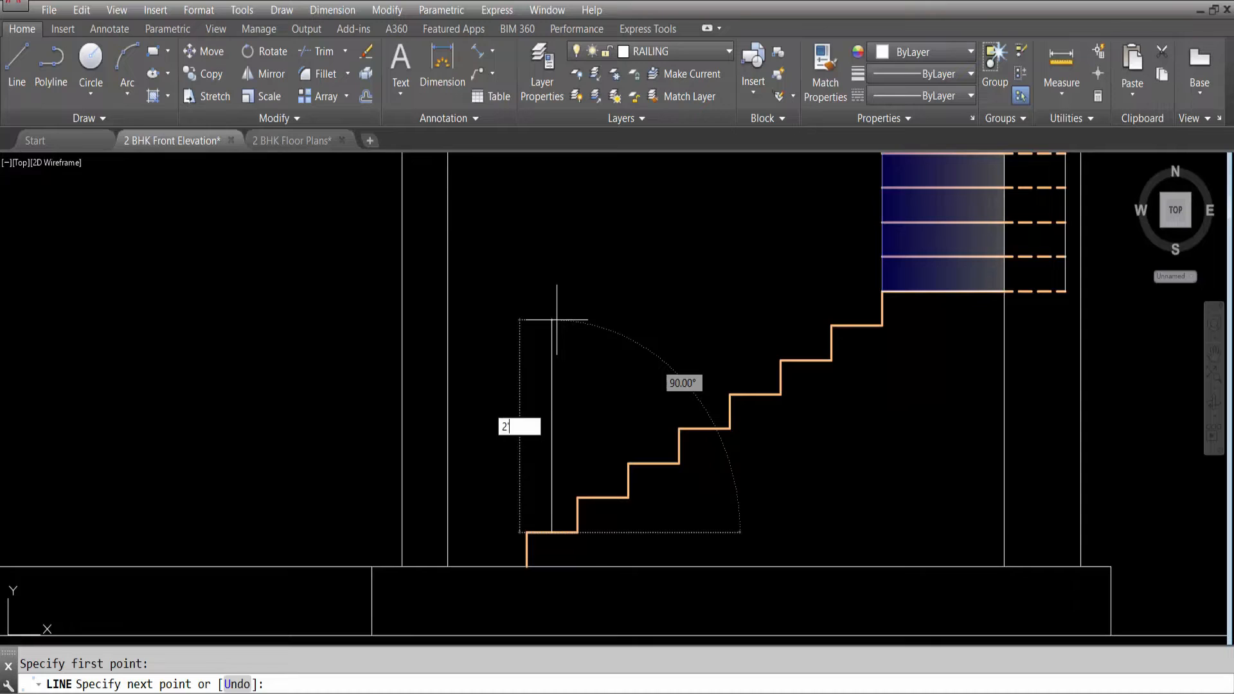
type("2'")
key("Return")
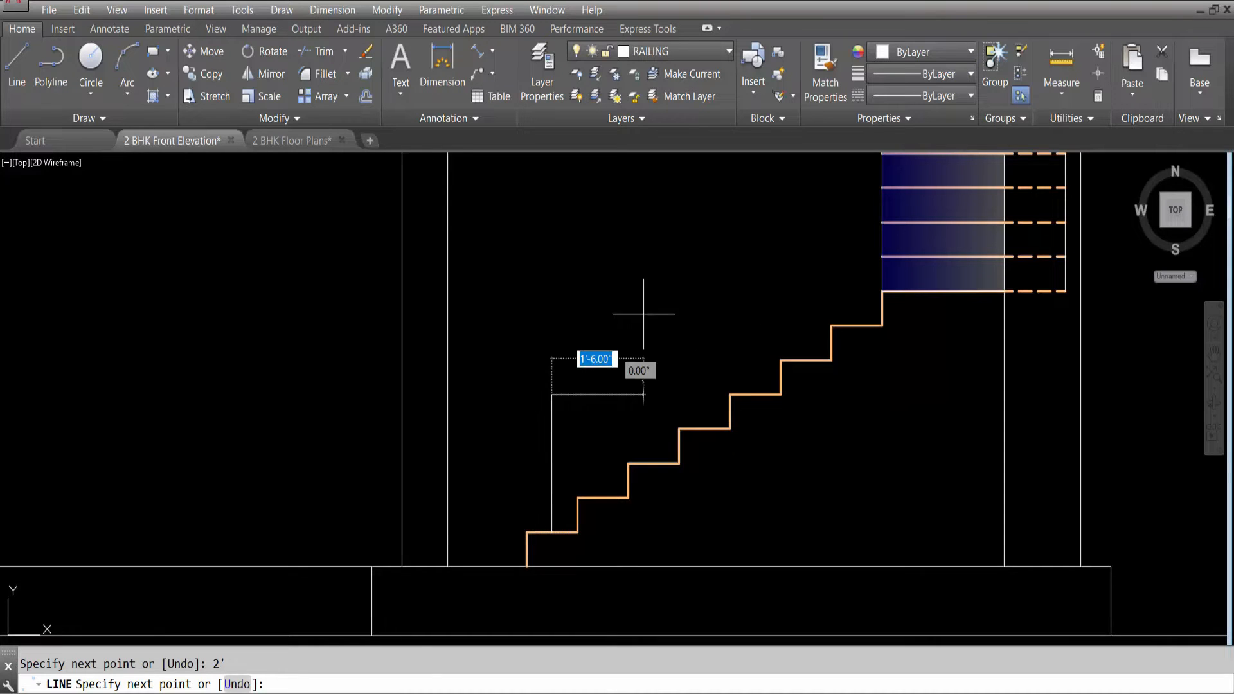
key("Escape")
Offset the vertical railing line by 0.5" to each side.
key("Return")
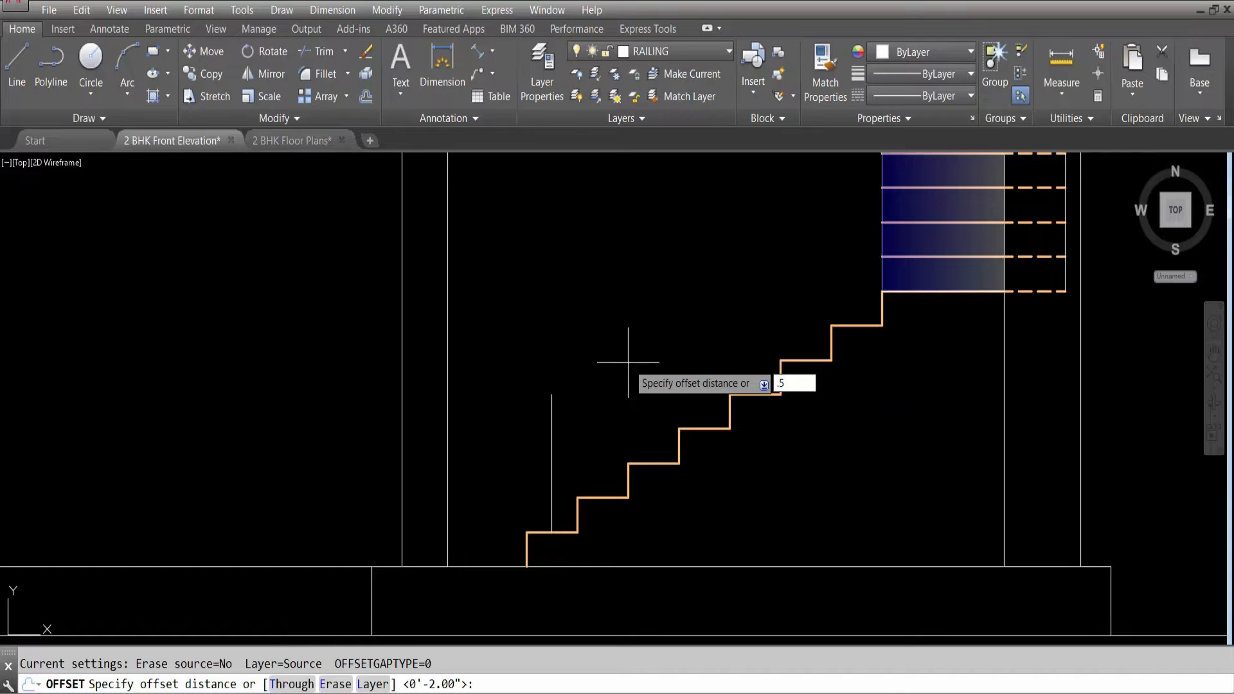
type(".5")
key("Return")
left_click(552, 495)
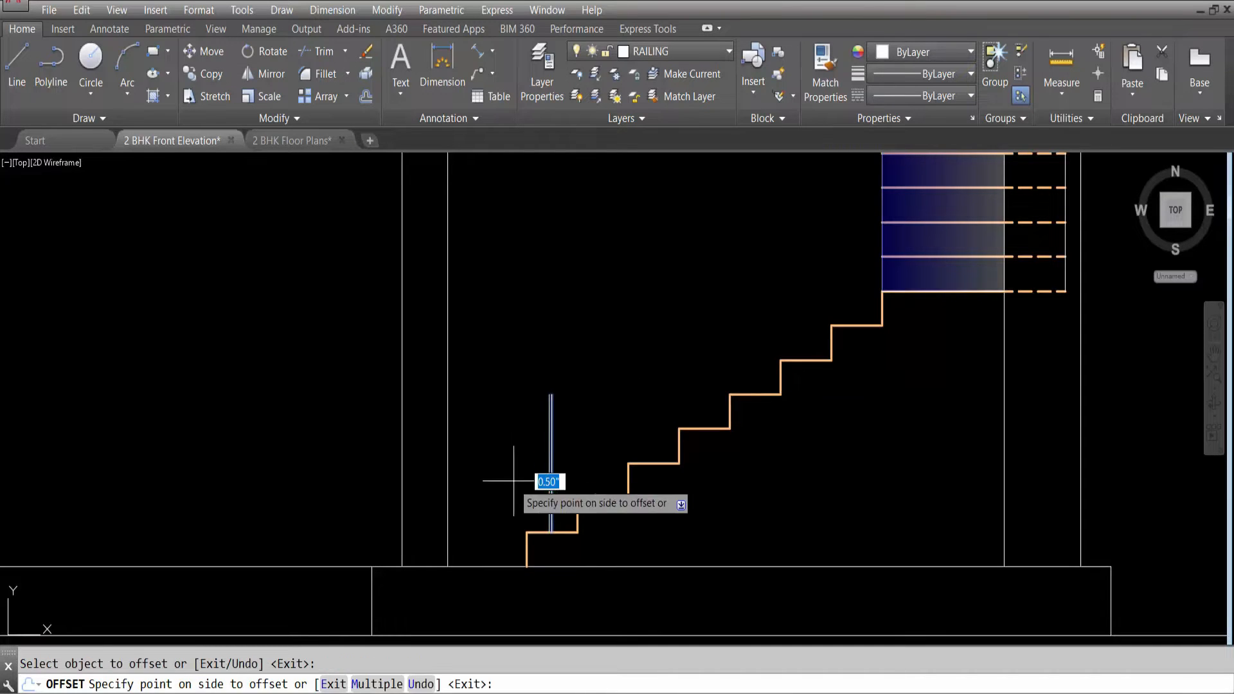
left_click(544, 488)
scroll(551, 480, "up", 2)
scroll(551, 480, "up", 2)
left_click(550, 495)
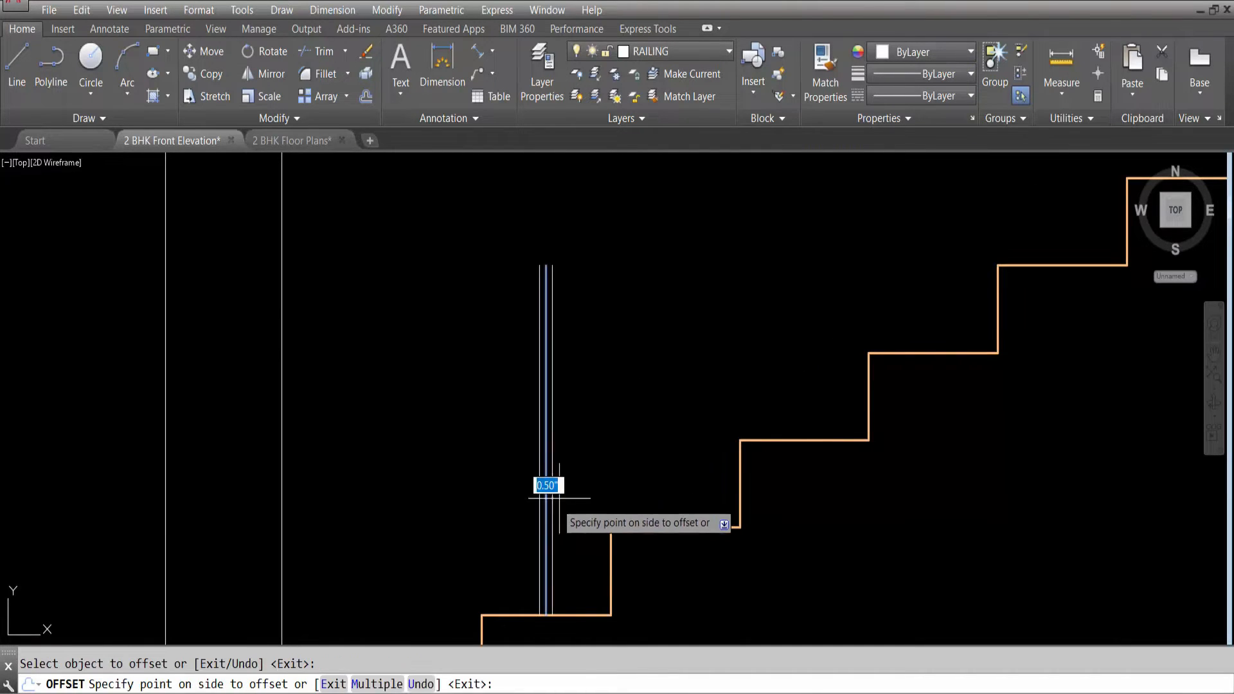
left_click(611, 486)
key("Escape")
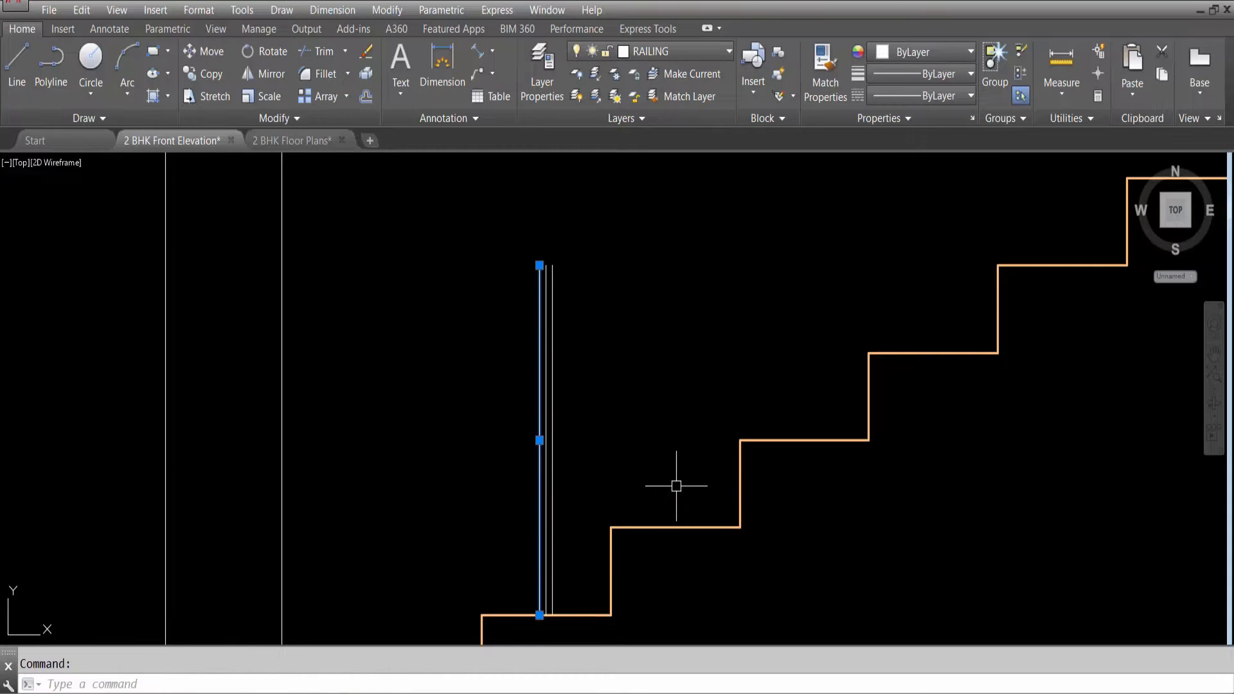
Delete the original centre line between the two offset baluster lines.
scroll(566, 541, "up", 3)
left_click(513, 543)
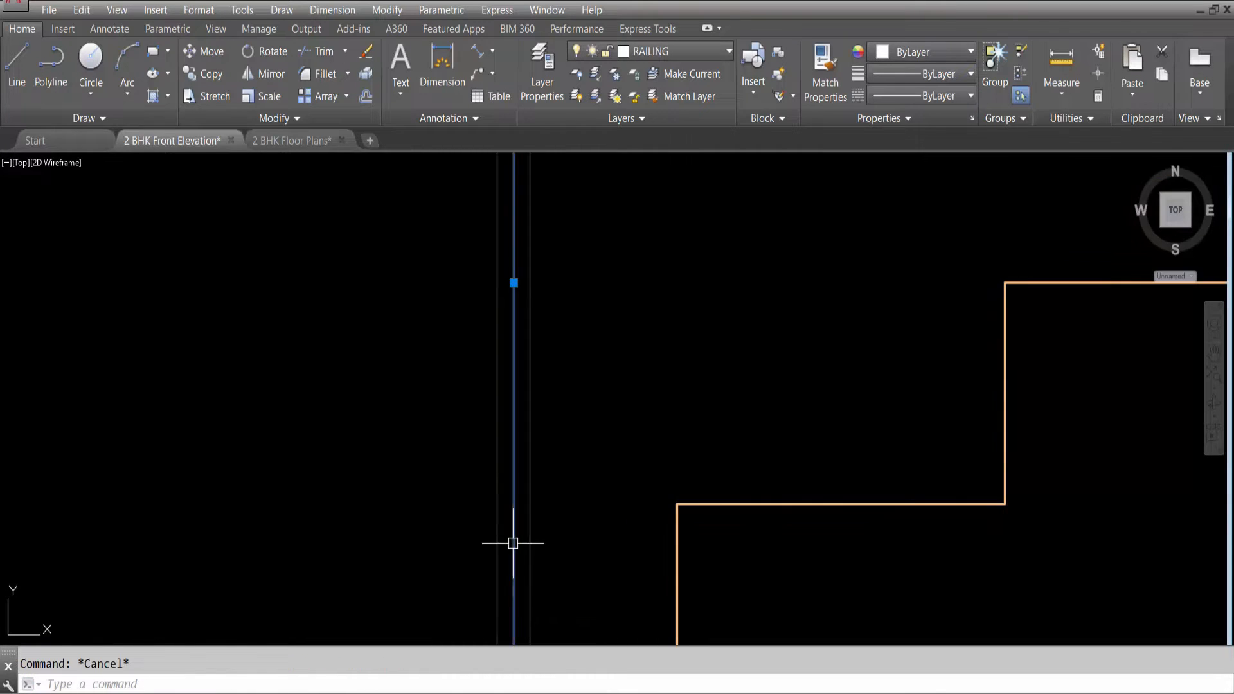
scroll(510, 537, "down", 4)
Copy the baluster pair from the lowest tread's front corner to each higher tread of the lower flight, with Ortho off.
left_click(558, 440)
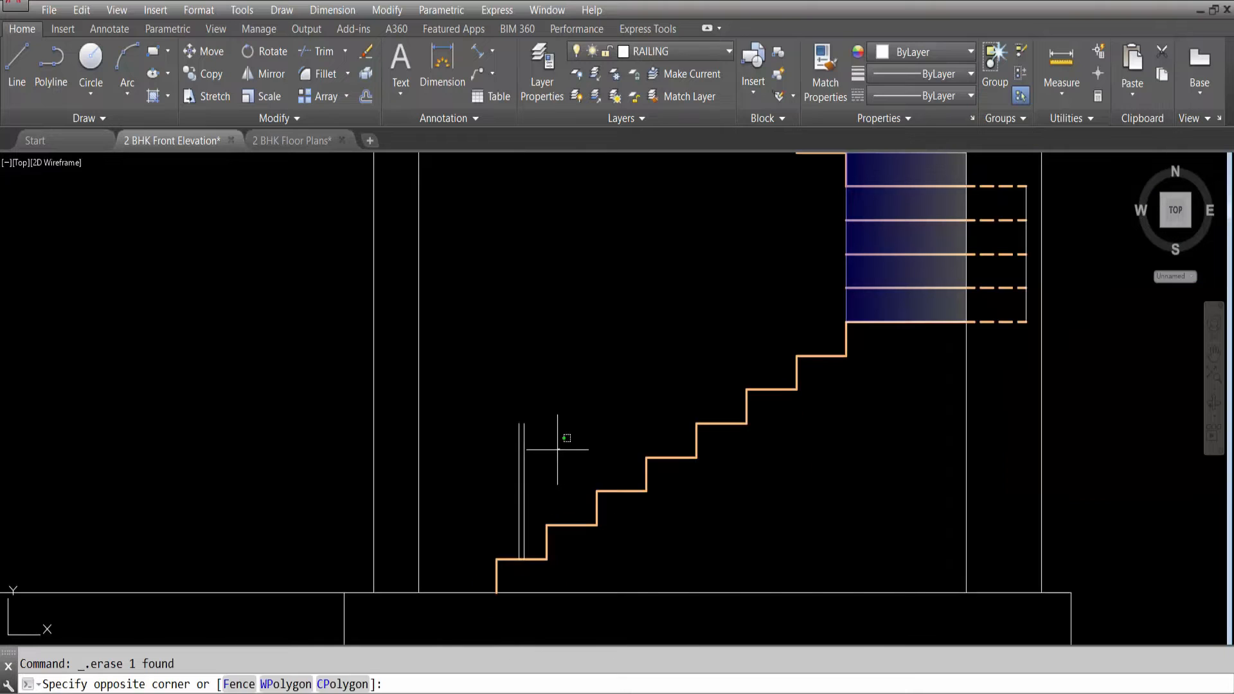
left_click(482, 469)
type("co")
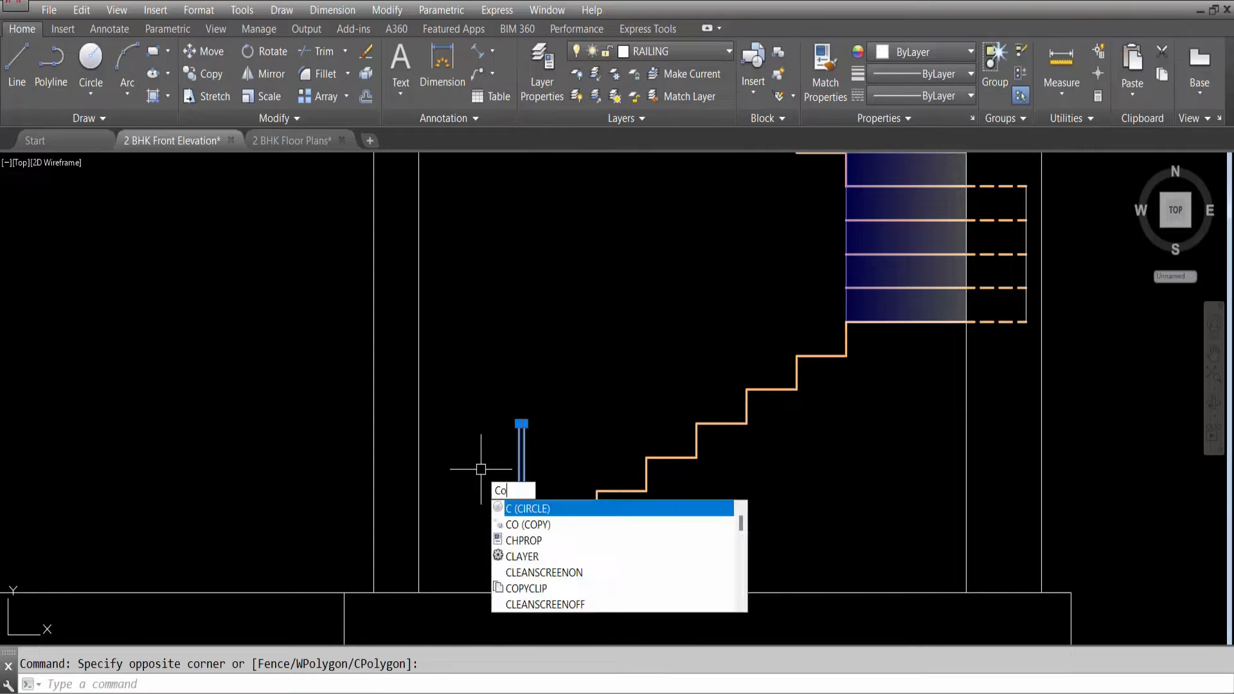
key("Return")
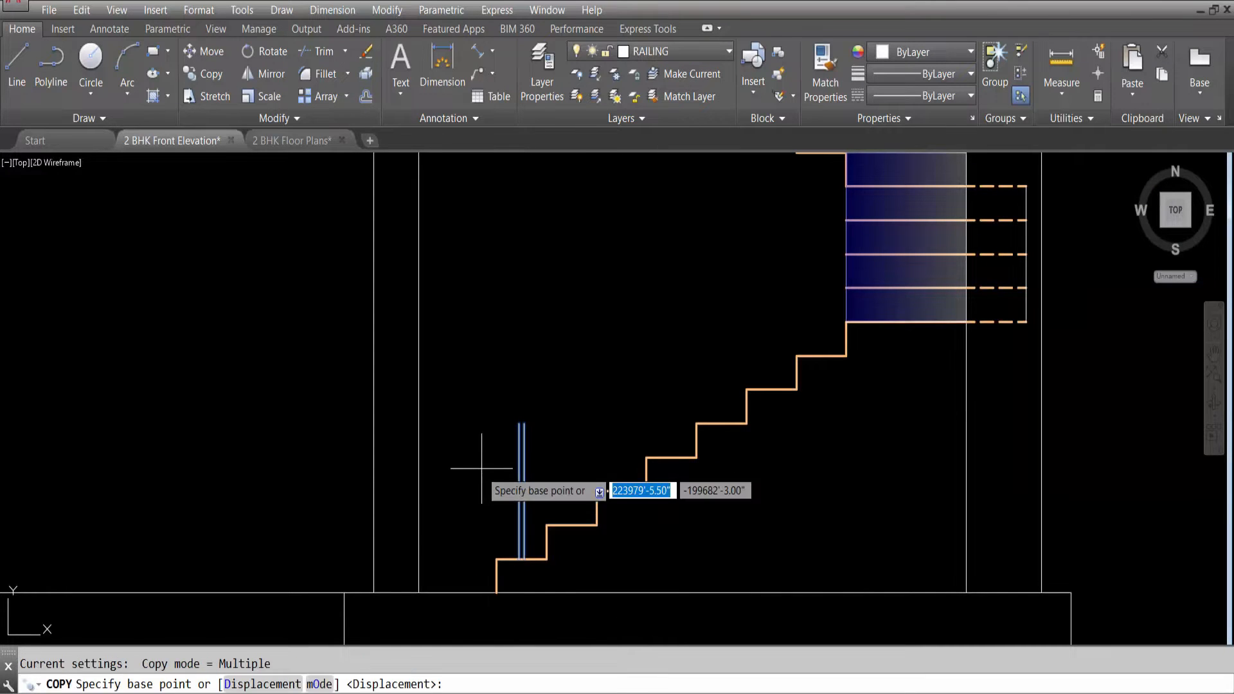
left_click(496, 559)
left_click(546, 525)
left_click(596, 491)
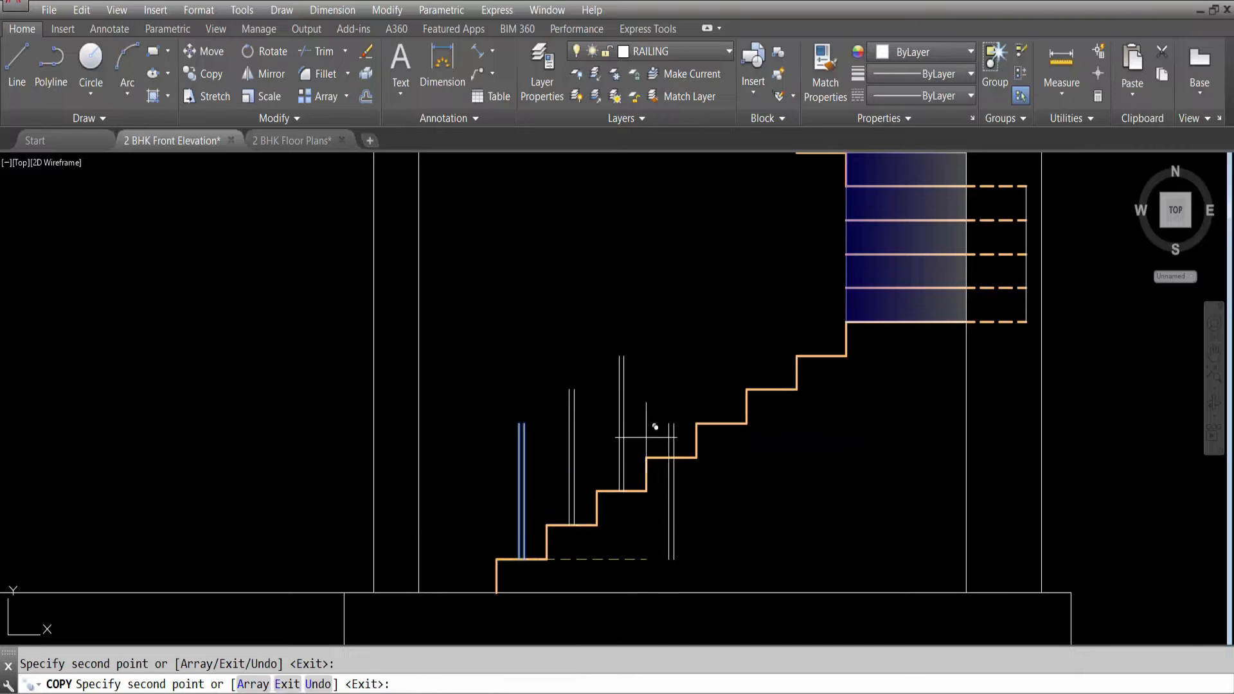
left_click(646, 456)
key("F8")
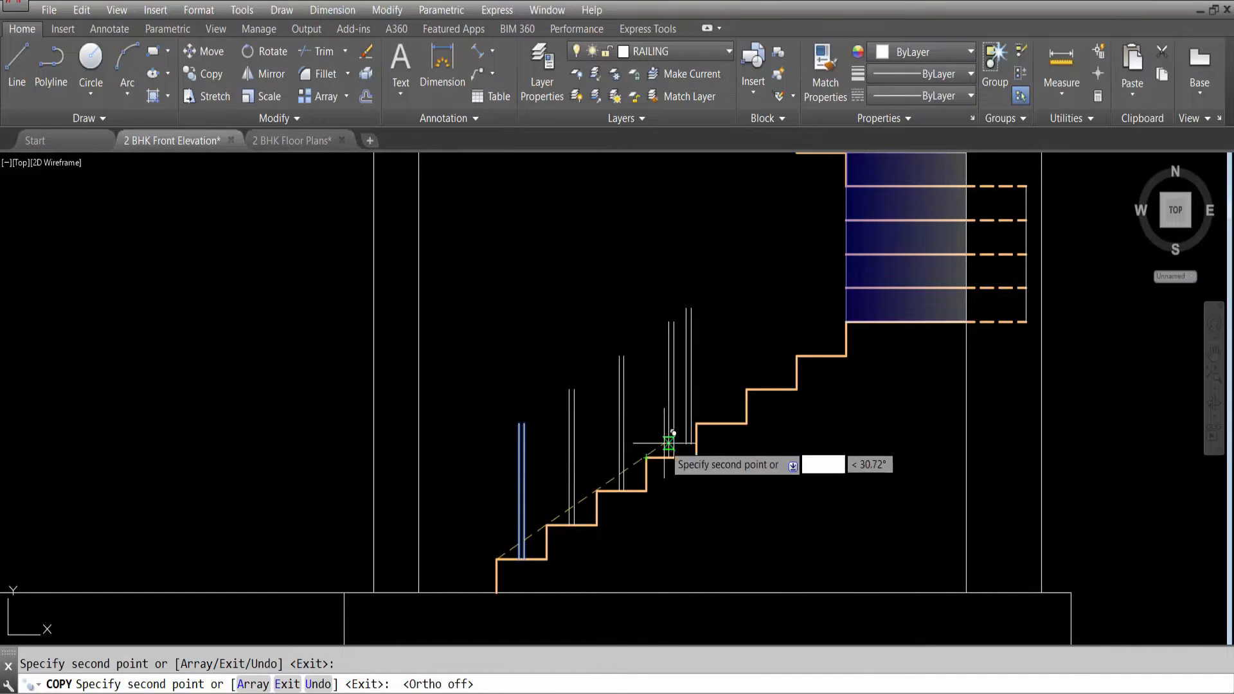
left_click(696, 423)
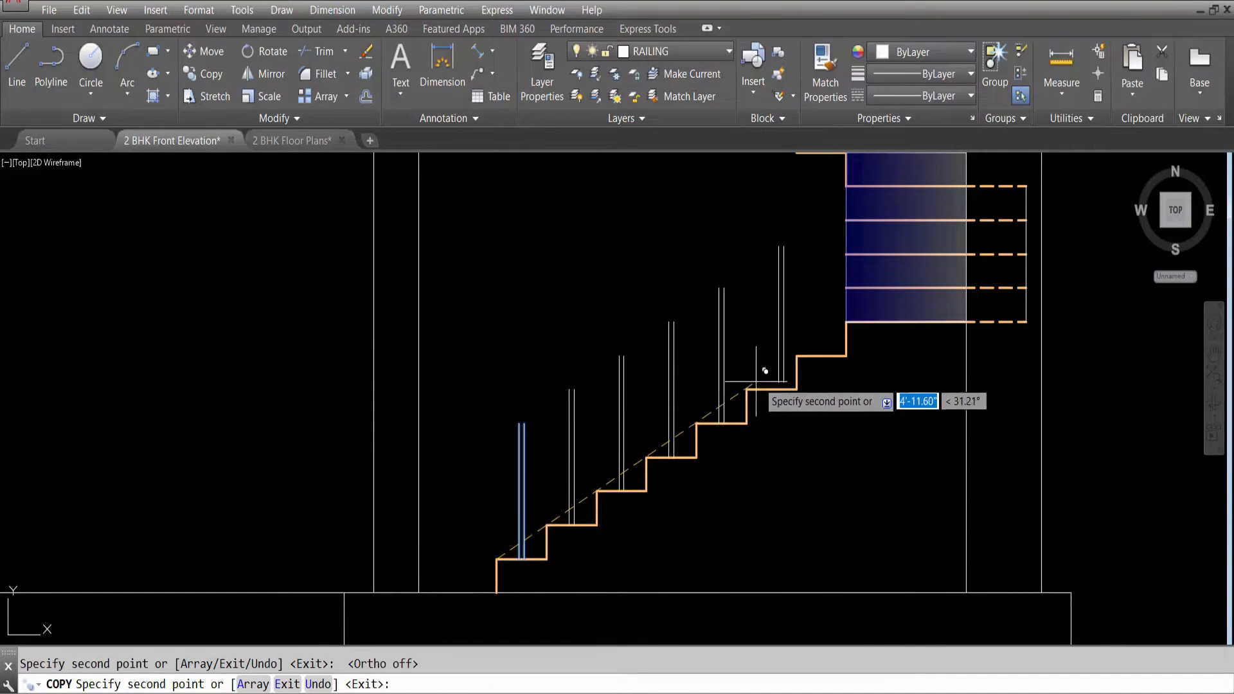
left_click(746, 389)
left_click(796, 355)
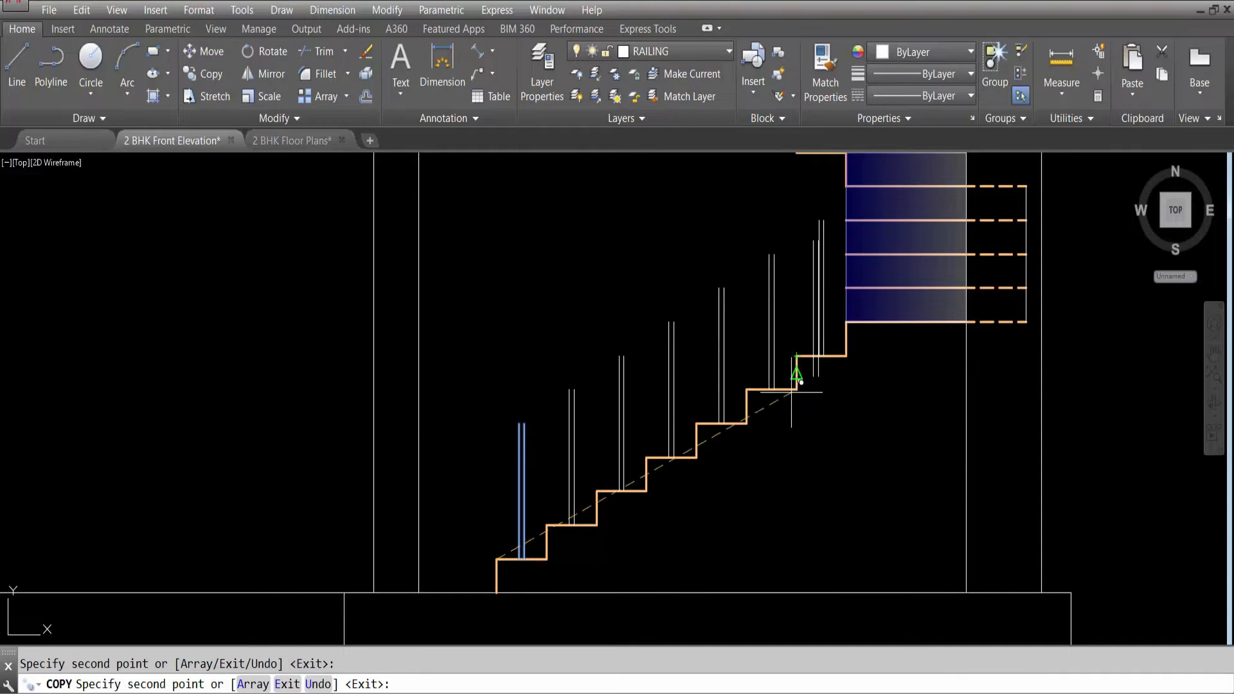
scroll(784, 461, "down", 2)
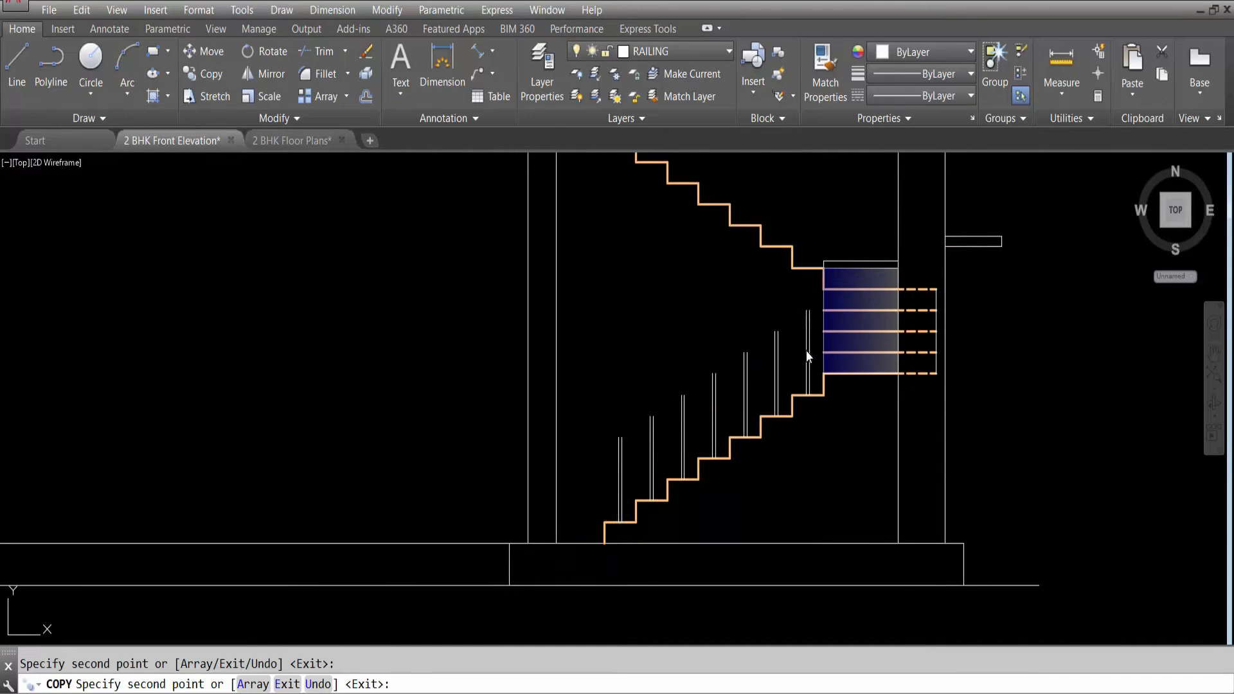
key("Escape")
Copy the lower flight's topmost baluster onto every tread of the upper flight and onto the slab edge at its head.
scroll(806, 350, "up", 3)
left_click(815, 341)
left_click(748, 377)
type("c")
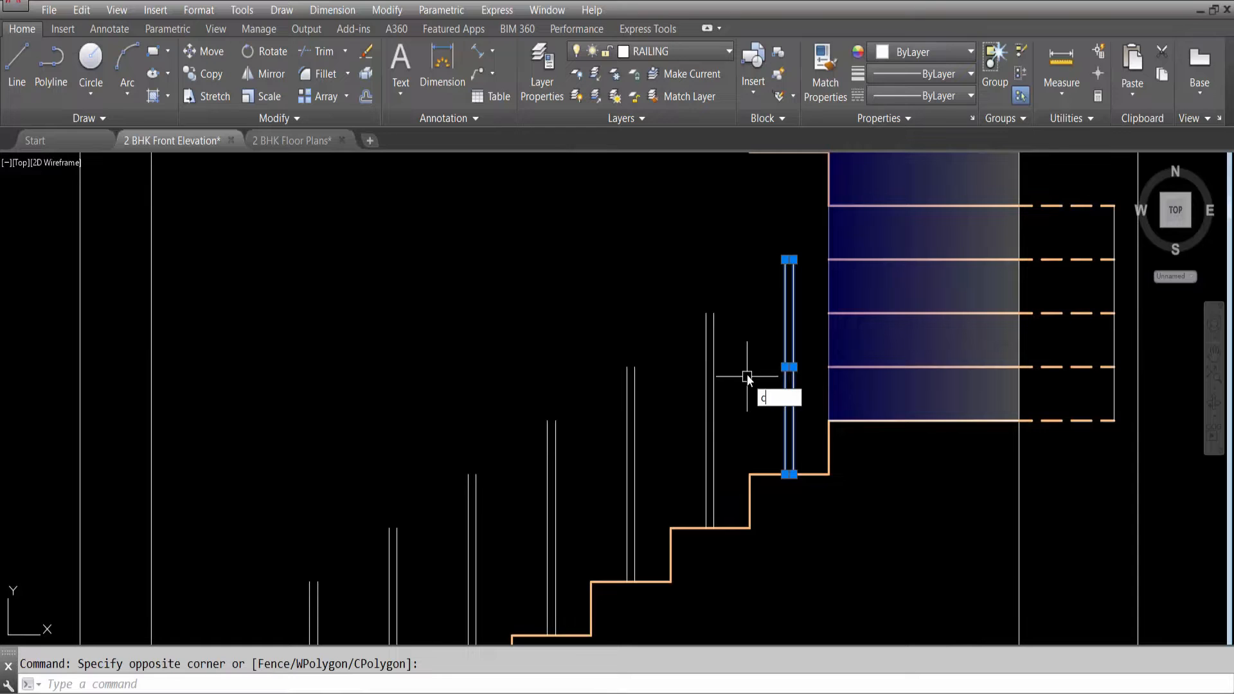
type("o")
key("Return")
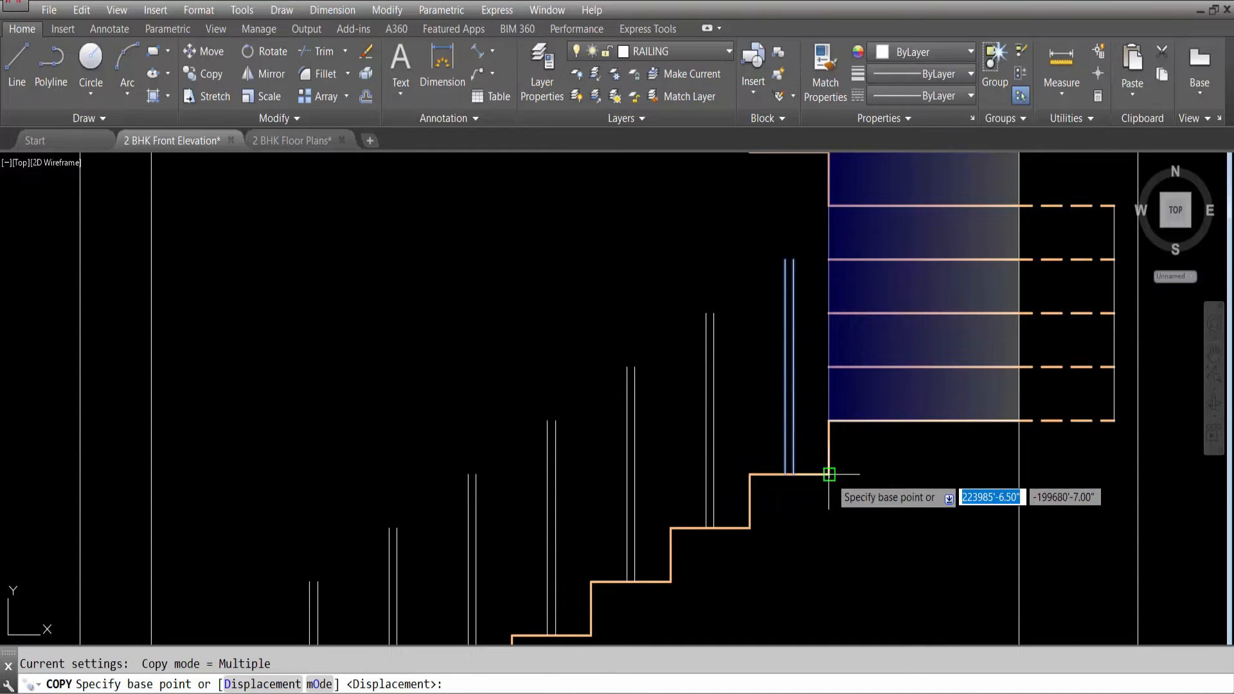
left_click(828, 474)
scroll(830, 476, "down", 2)
scroll(828, 504, "up", 2)
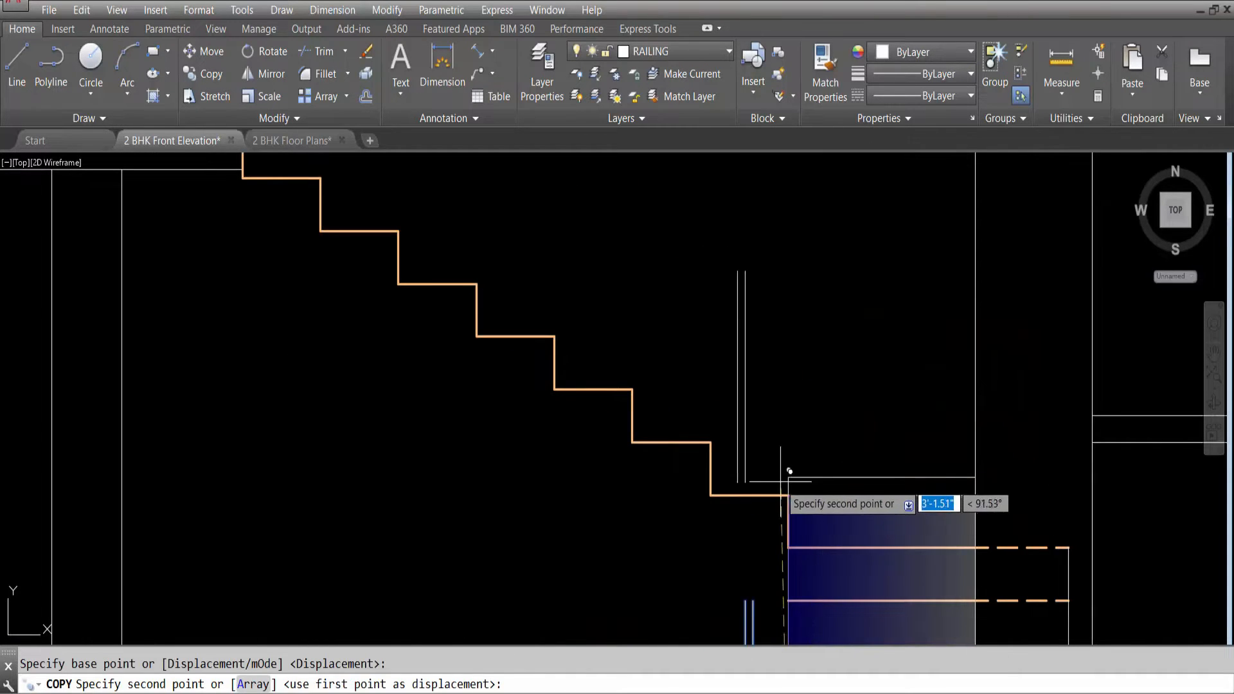
left_click(710, 442)
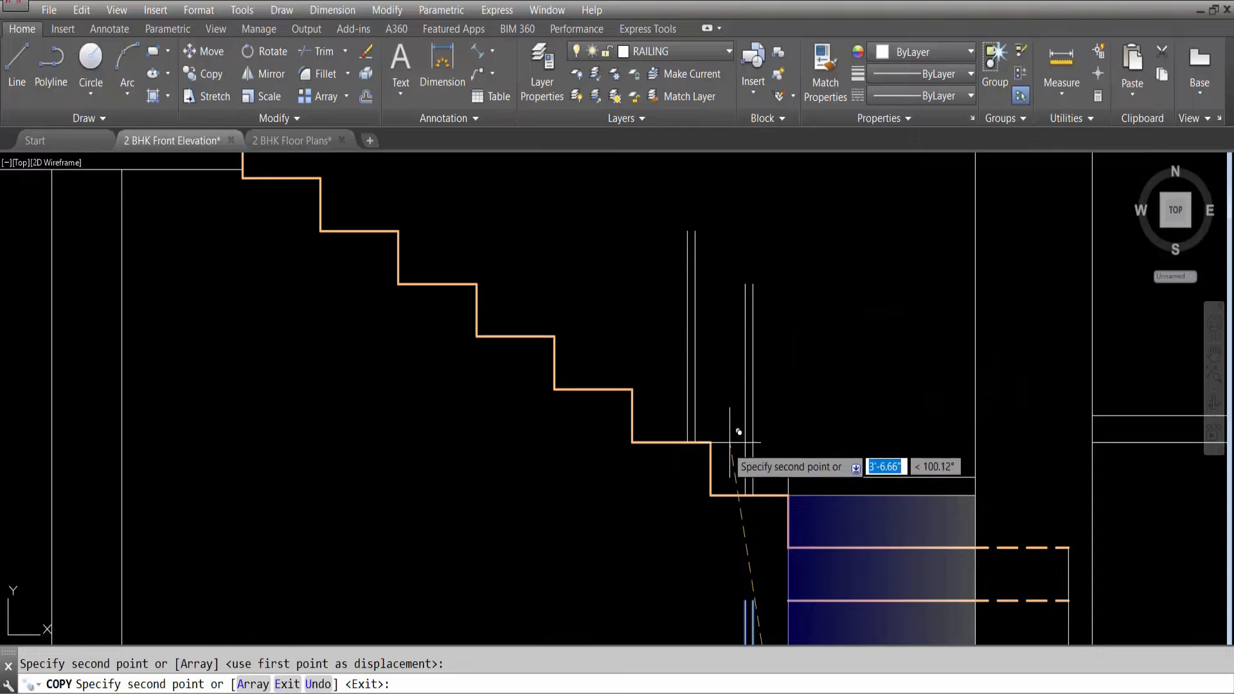
left_click(632, 388)
scroll(710, 498, "down", 2)
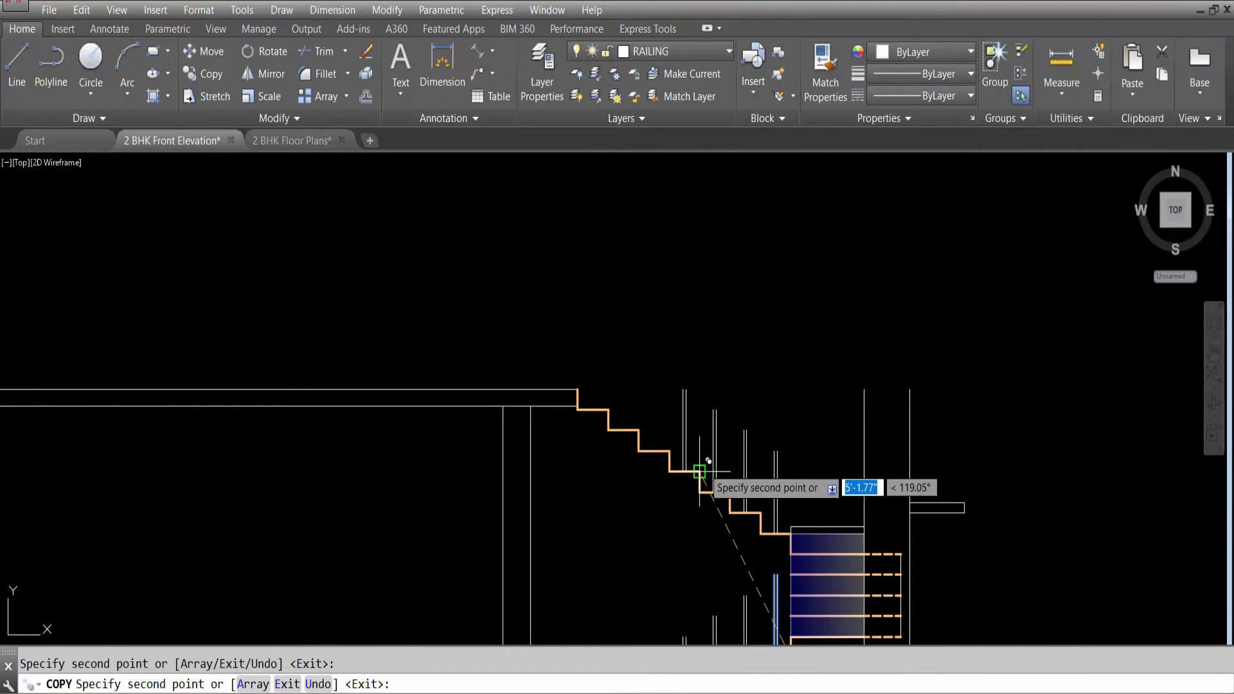
left_click(699, 472)
left_click(668, 452)
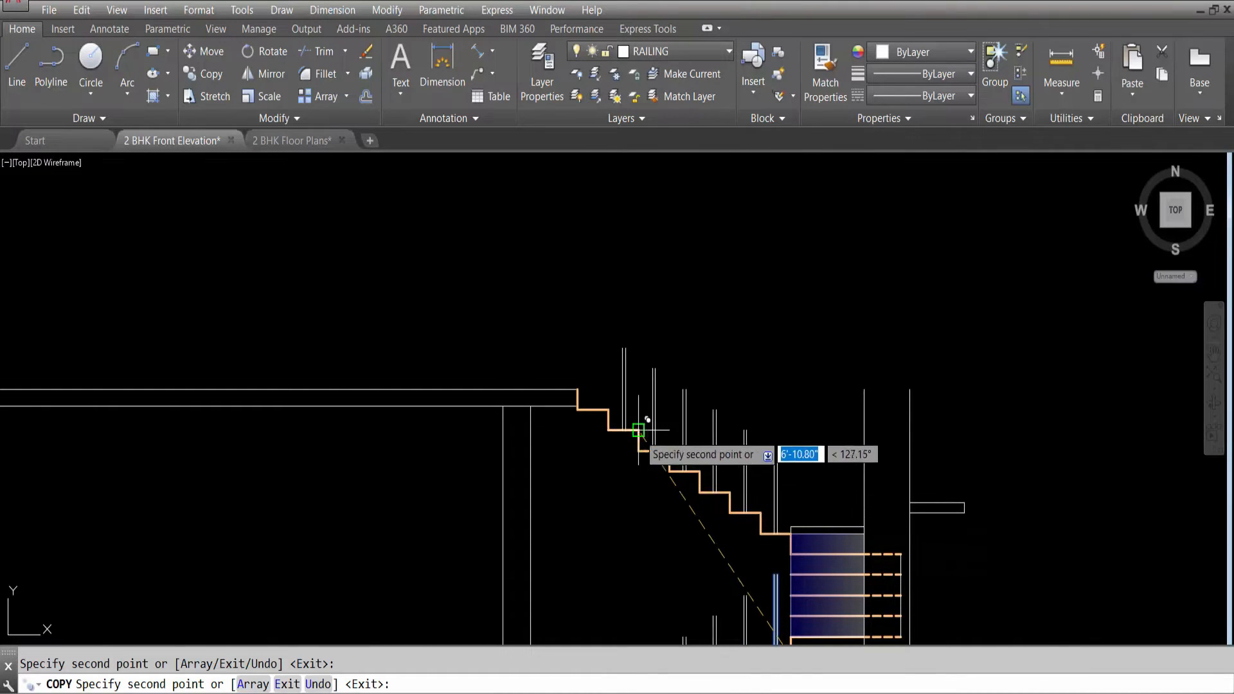
left_click(607, 409)
left_click(577, 390)
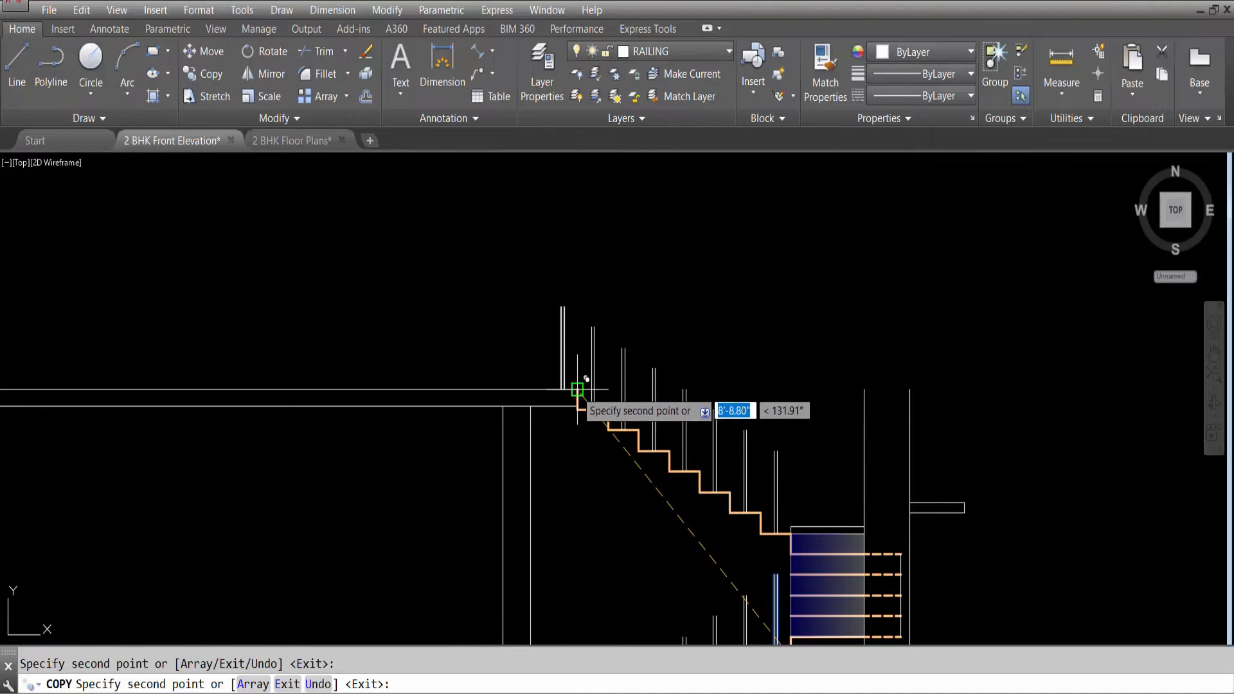
scroll(586, 379, "down", 3)
scroll(861, 452, "up", 3)
key("Escape")
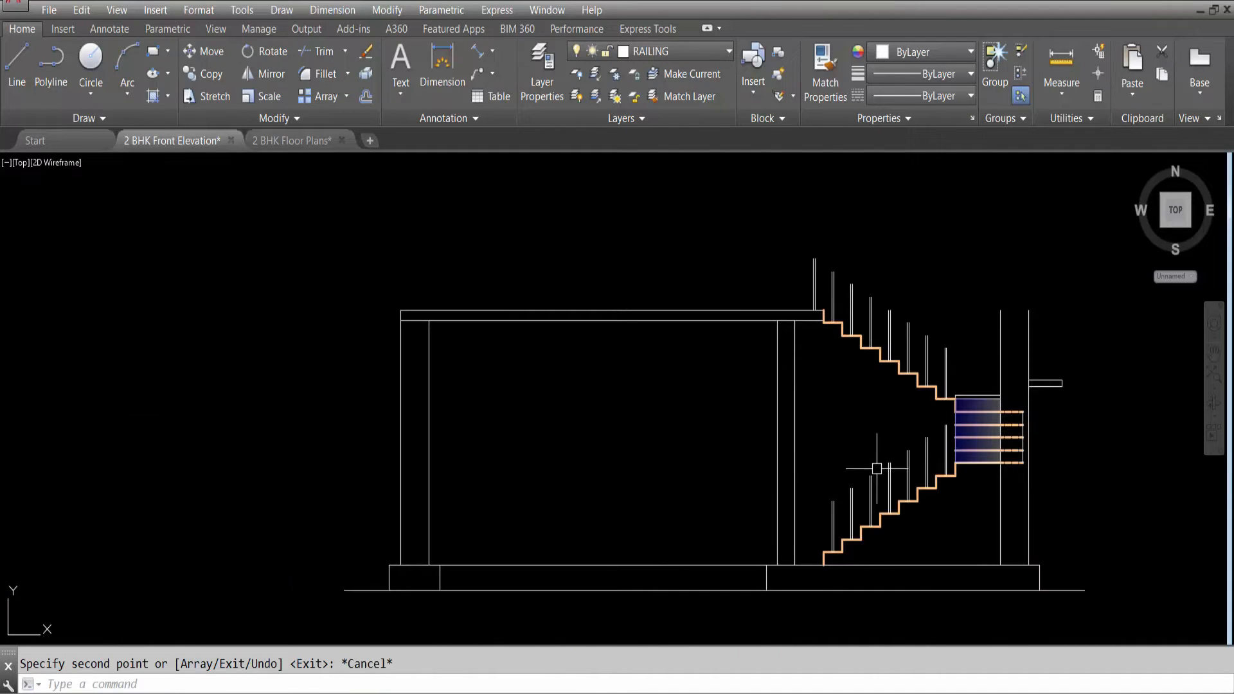
Draw a handrail line across the baluster tops of the lower flight, from the lowest baluster to the topmost one.
scroll(870, 470, "up", 2)
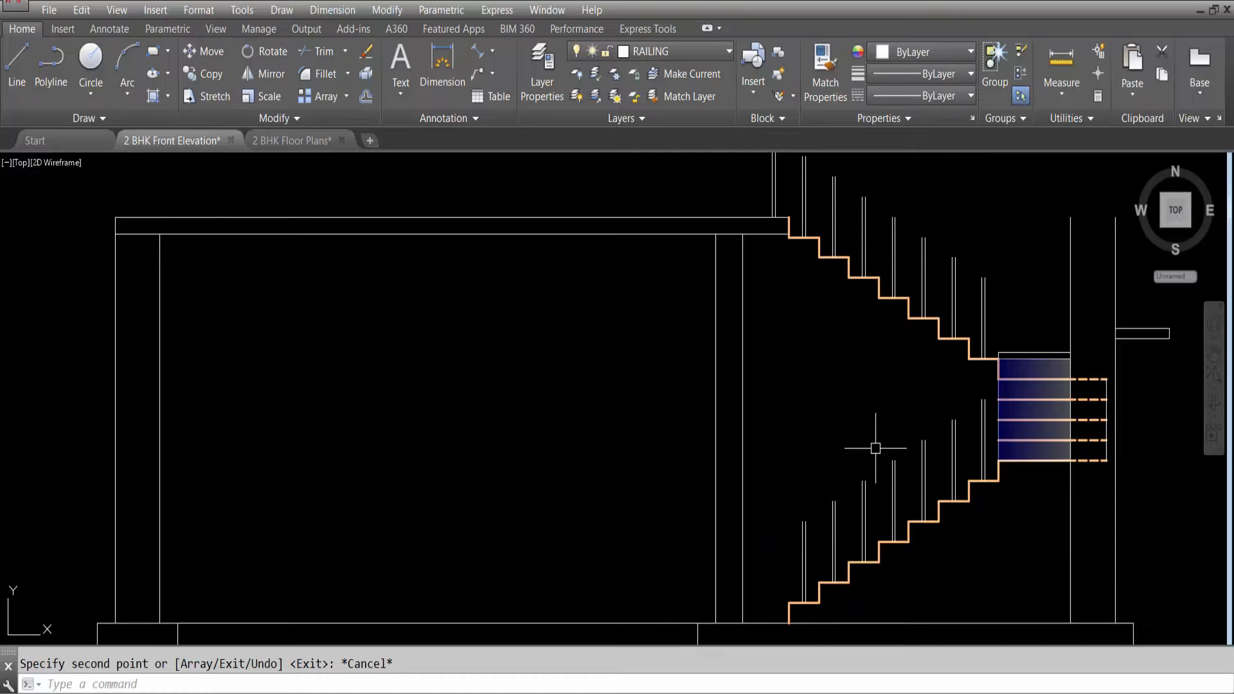
type("l")
key("Return")
scroll(784, 536, "up", 4)
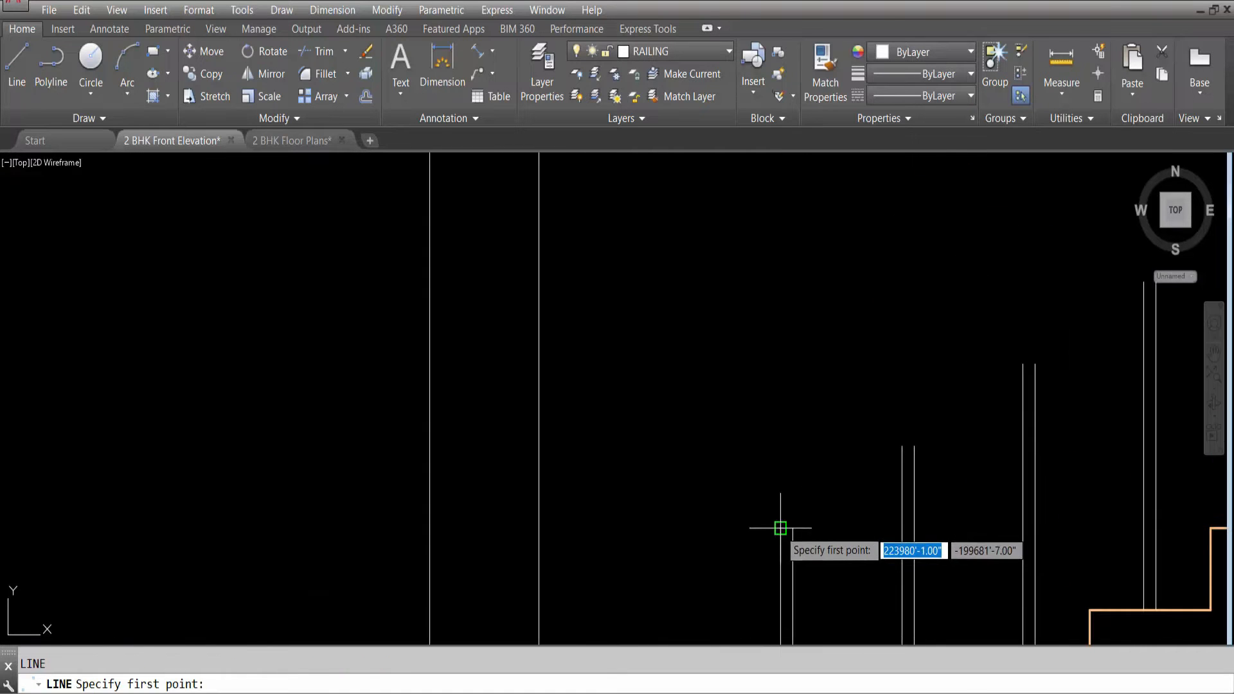
left_click(780, 532)
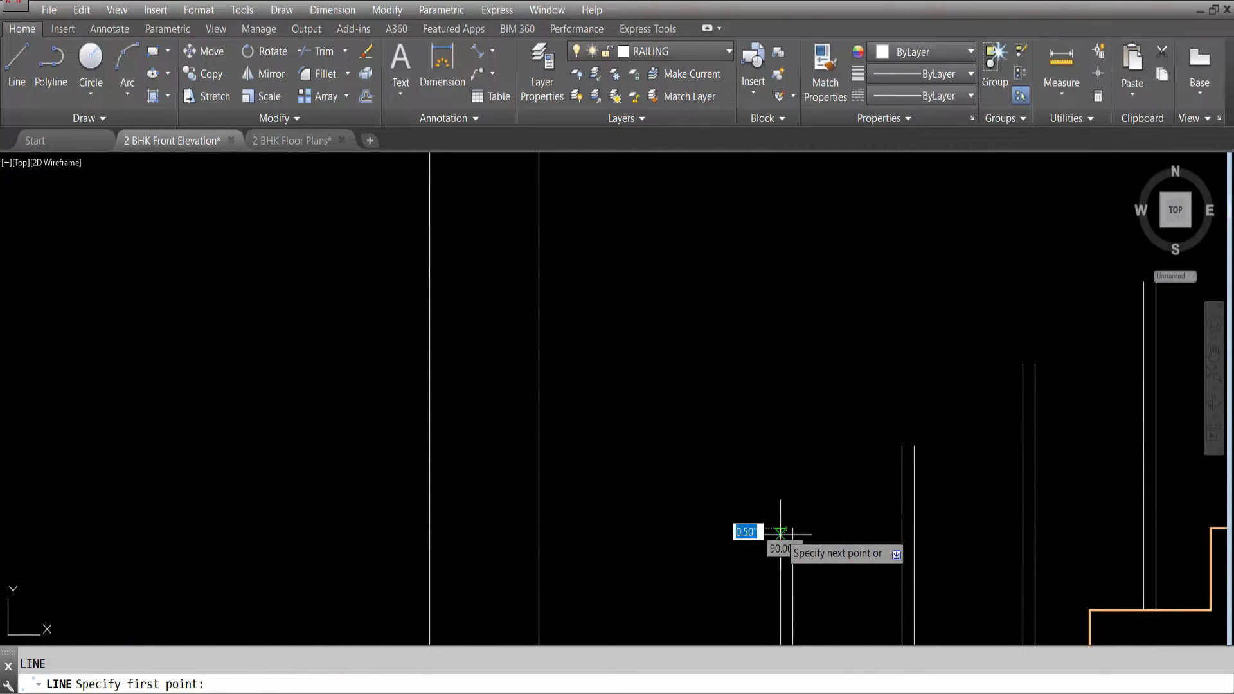
scroll(780, 532, "down", 3)
scroll(861, 443, "up", 4)
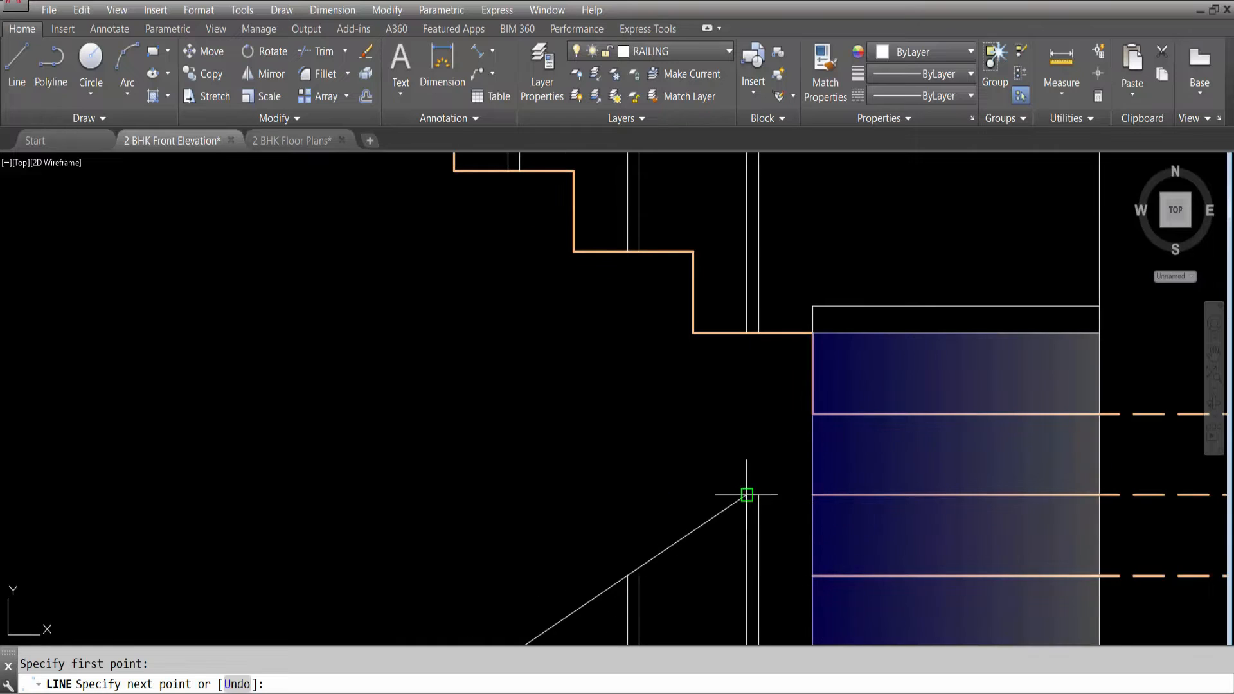
left_click(746, 495)
scroll(813, 414, "down", 5)
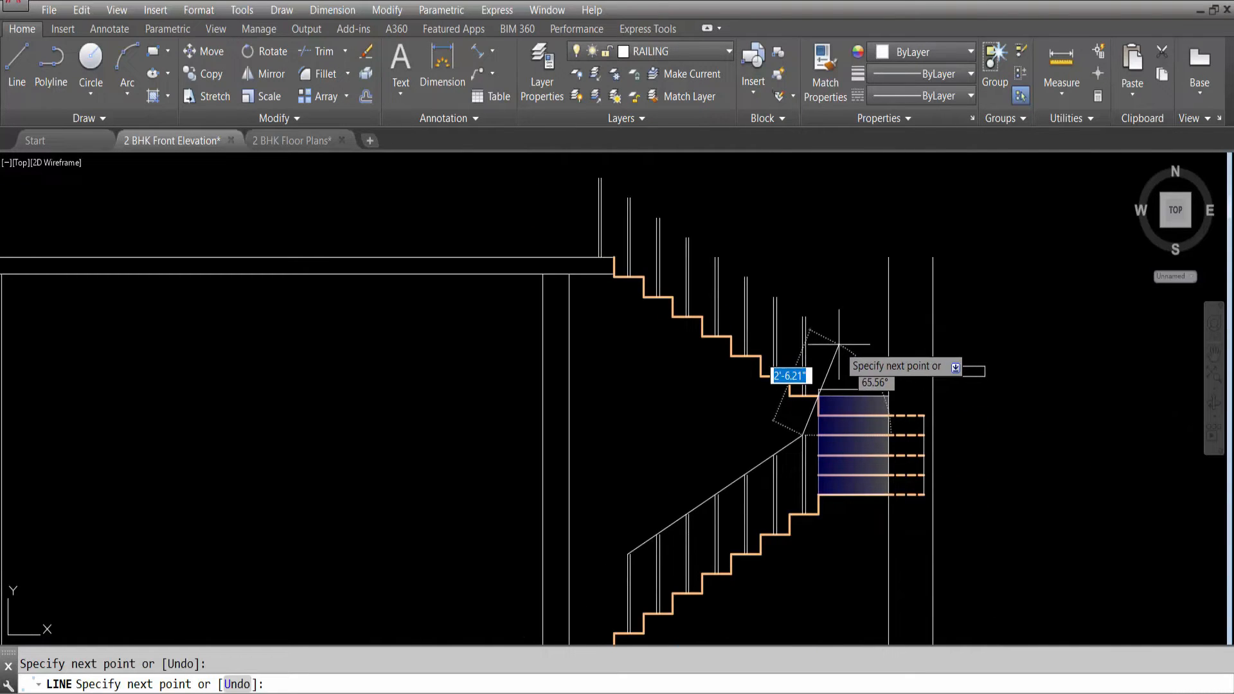
key("Escape")
Draw a handrail line across the upper flight's baluster tops, from the baluster beside the landing to the one on the slab edge.
key("Return")
scroll(798, 314, "up", 6)
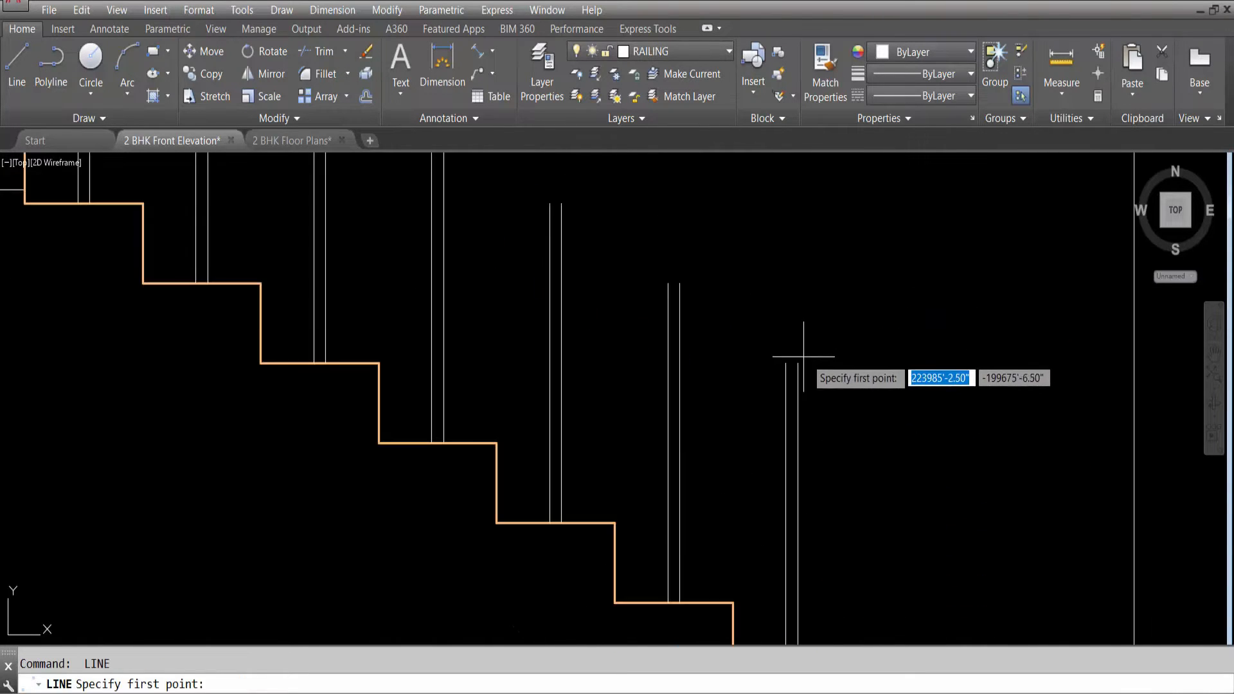
left_click(798, 363)
scroll(738, 372, "down", 6)
scroll(610, 347, "up", 6)
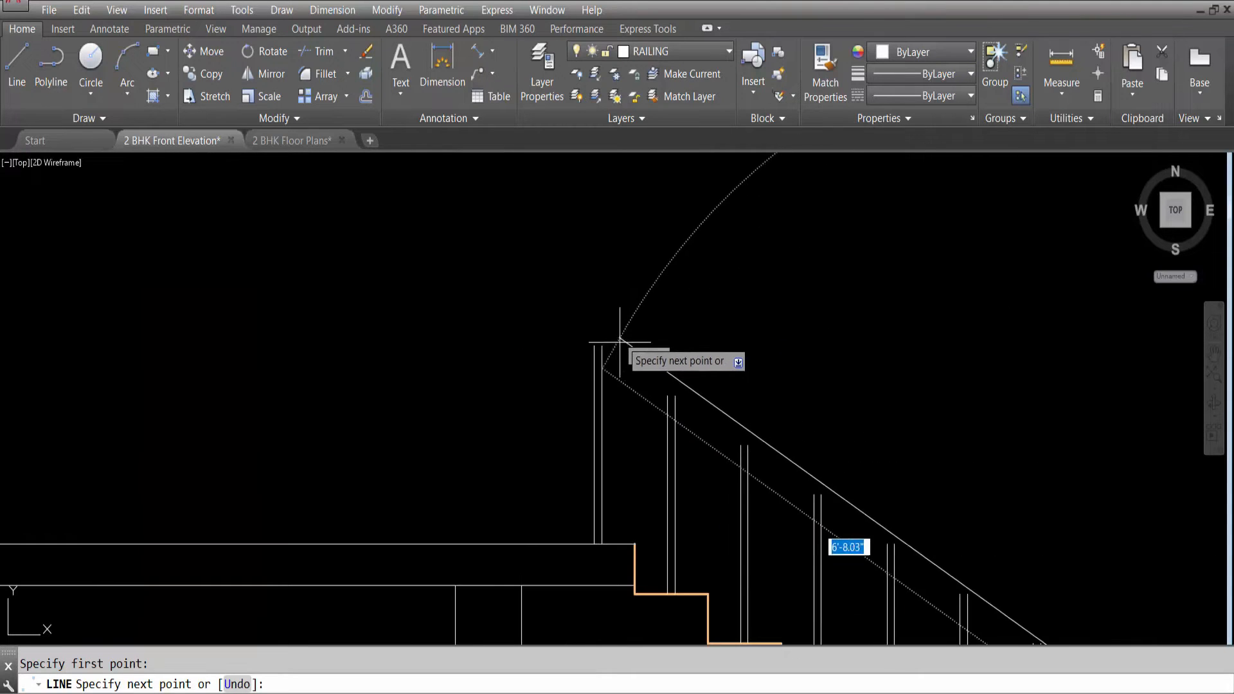
left_click(602, 345)
scroll(685, 313, "down", 6)
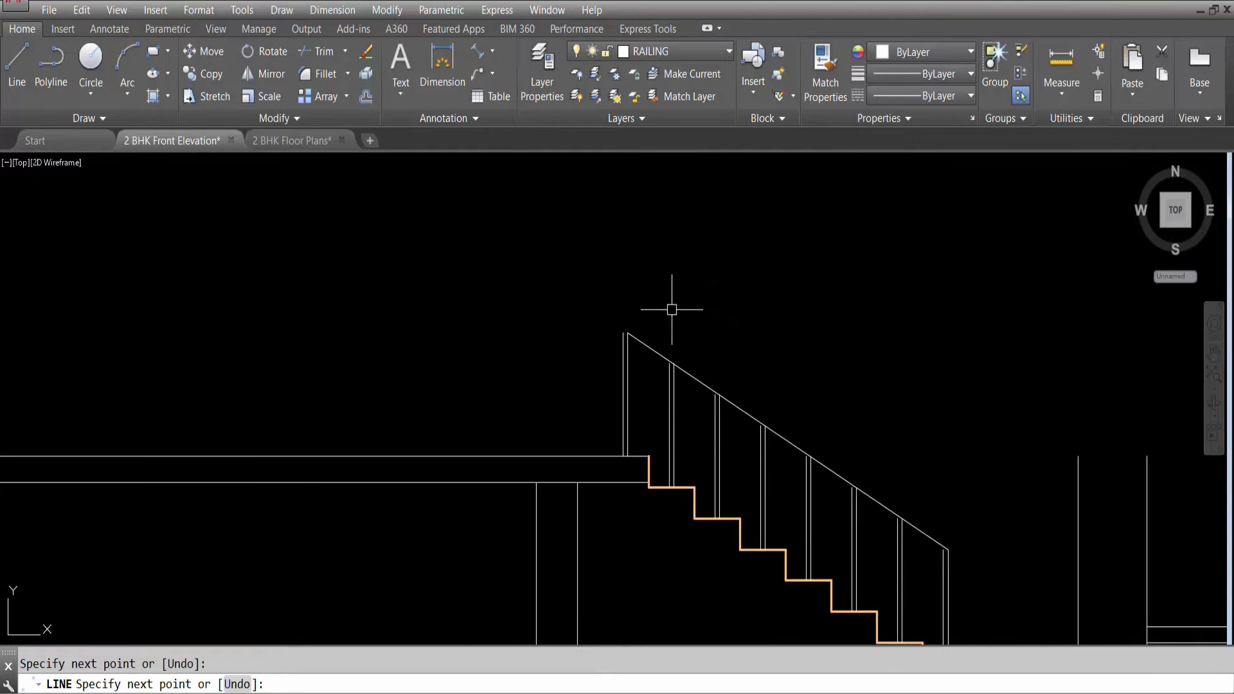
key("Escape")
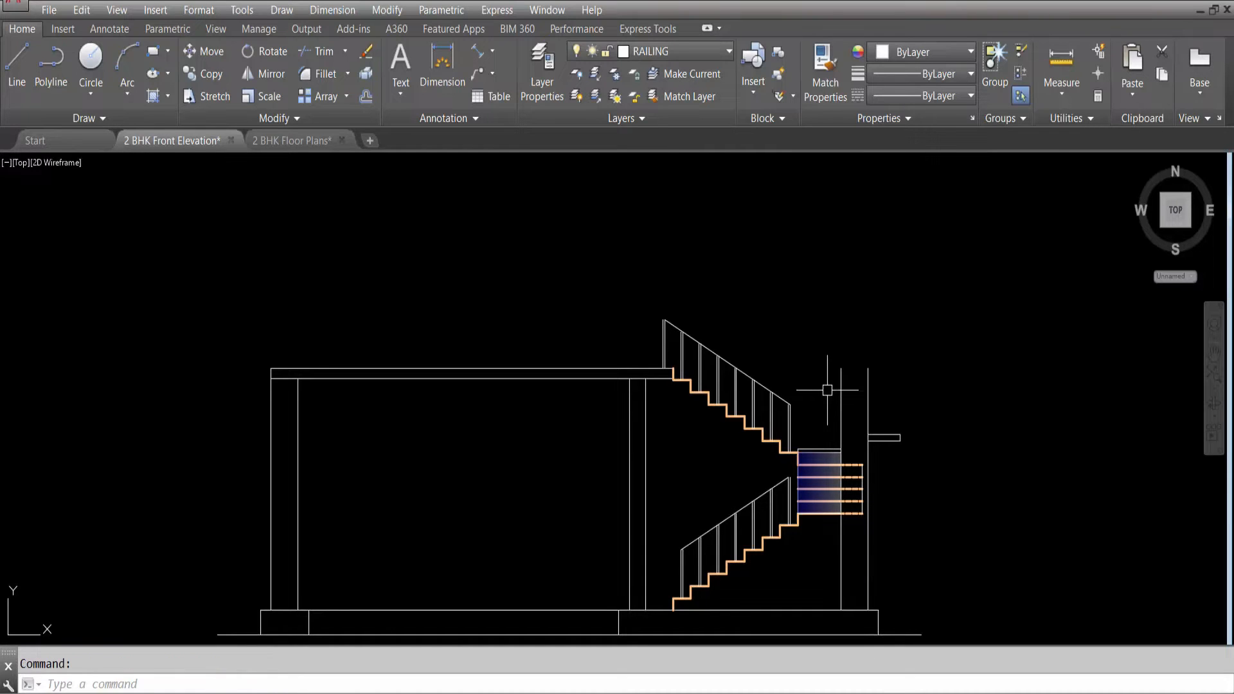
Offset the handrail lines of both stair flights 3" downward.
key("Return")
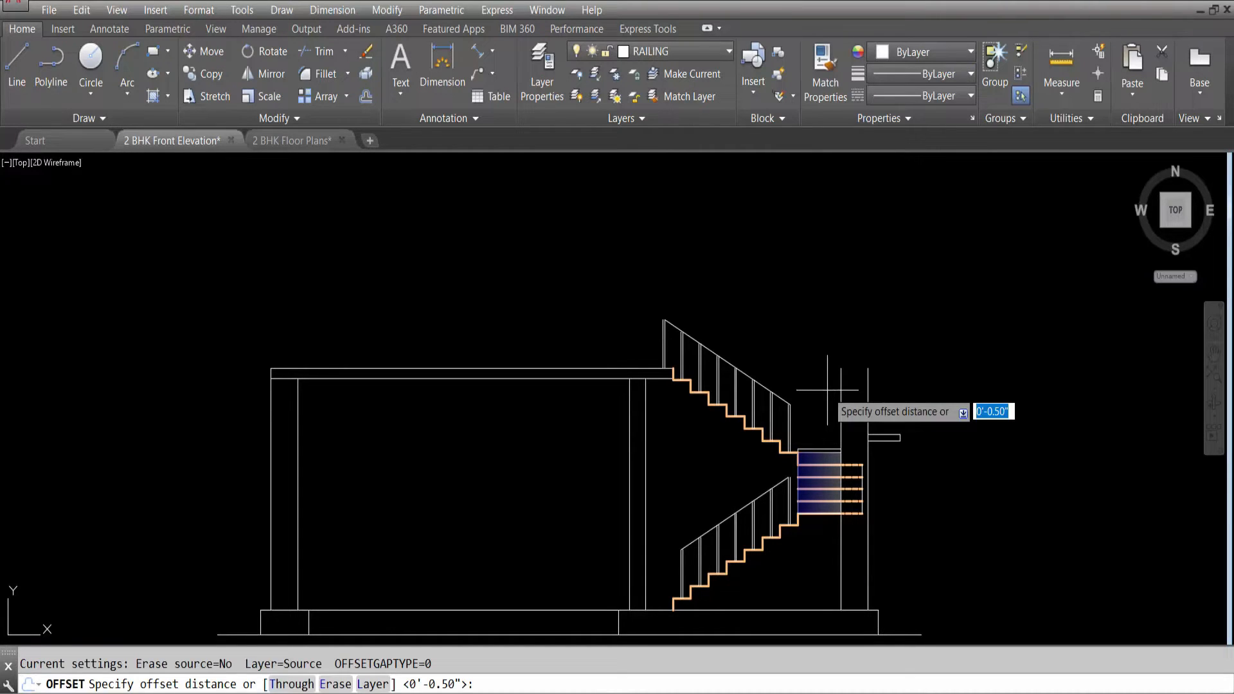
type("3")
key("Return")
scroll(739, 517, "up", 3)
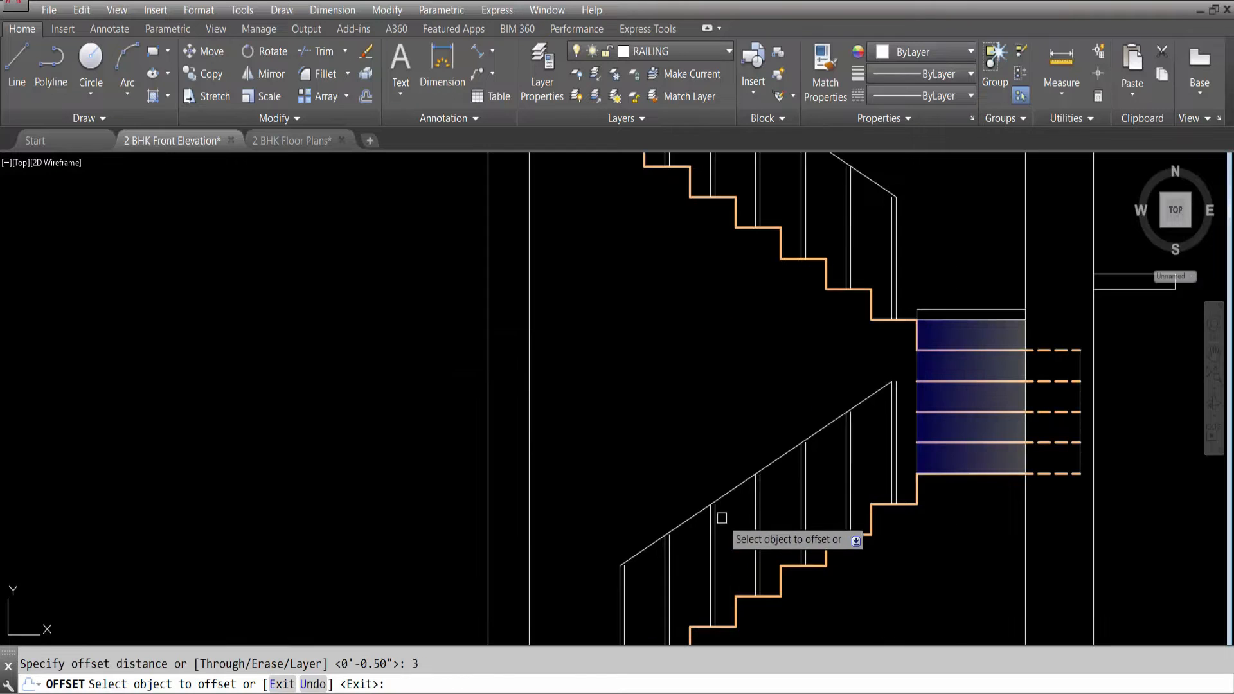
left_click(720, 496)
left_click(724, 507)
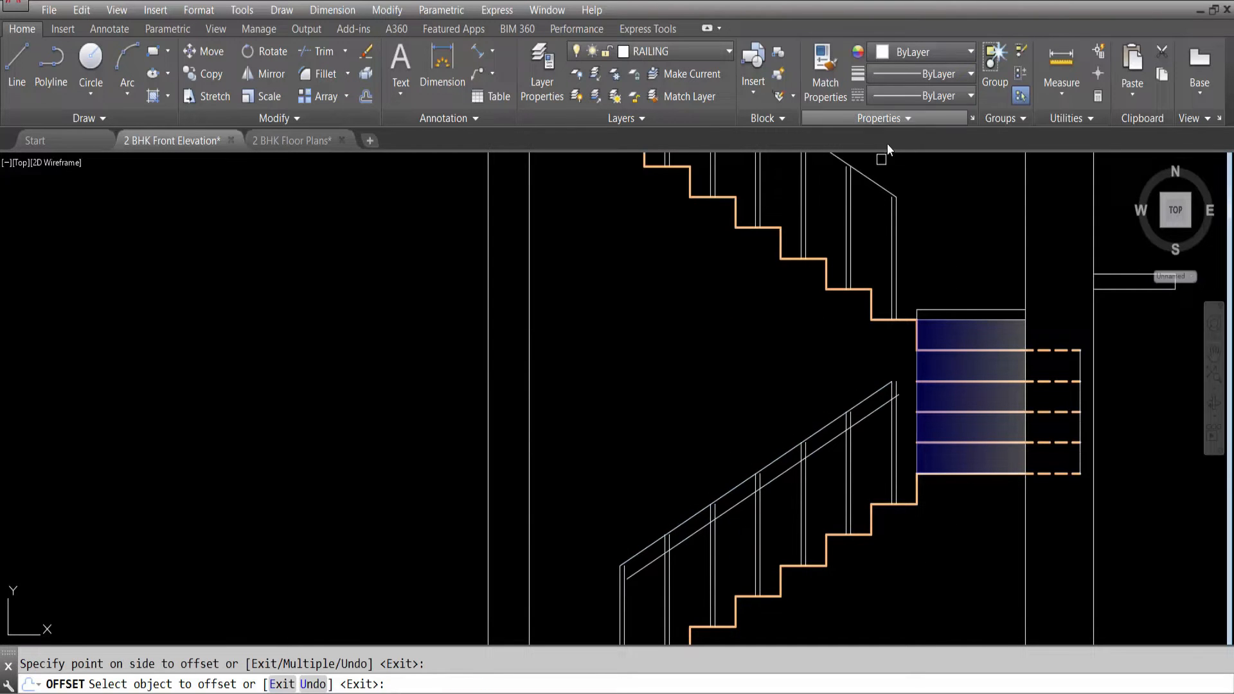
left_click(869, 185)
left_click(860, 239)
scroll(817, 480, "down", 2)
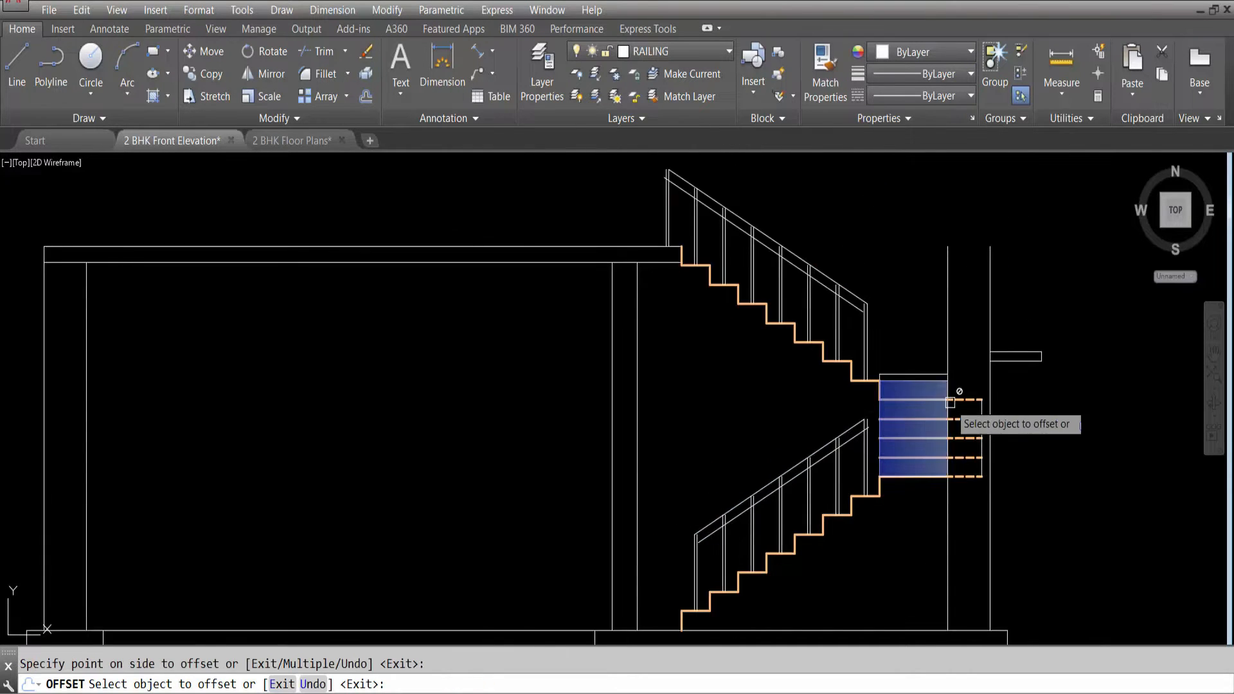
key("Escape")
scroll(900, 389, "up", 2)
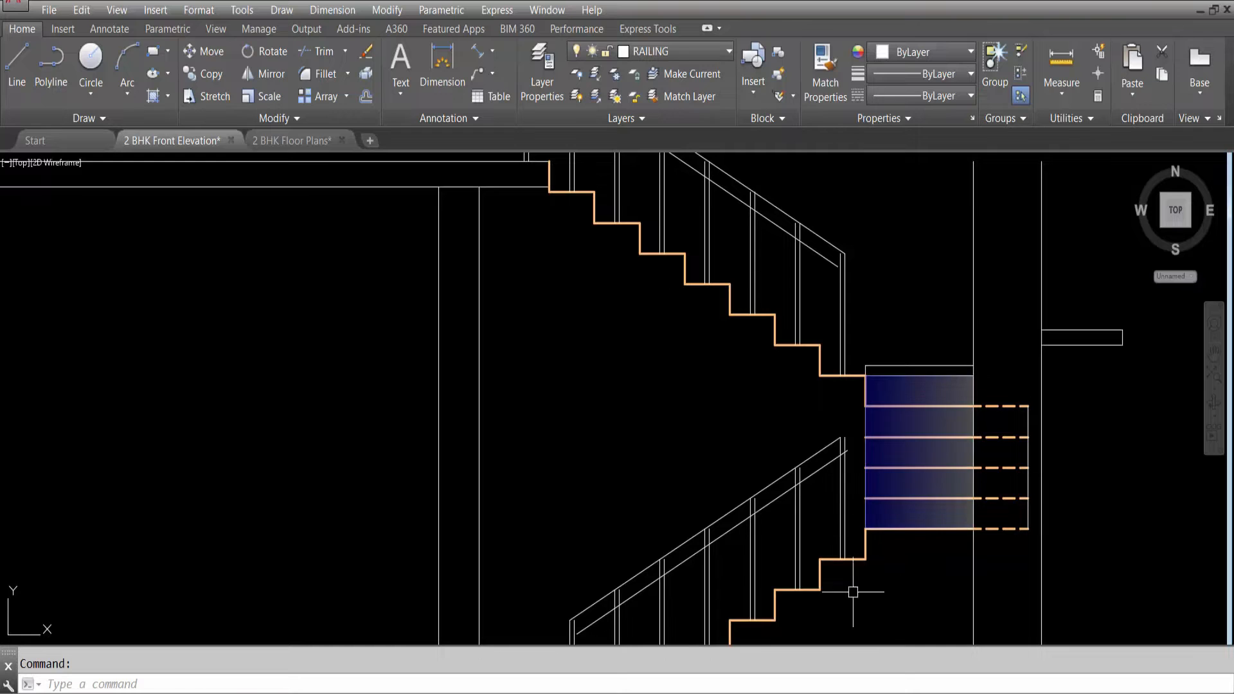
type("o")
key("Return")
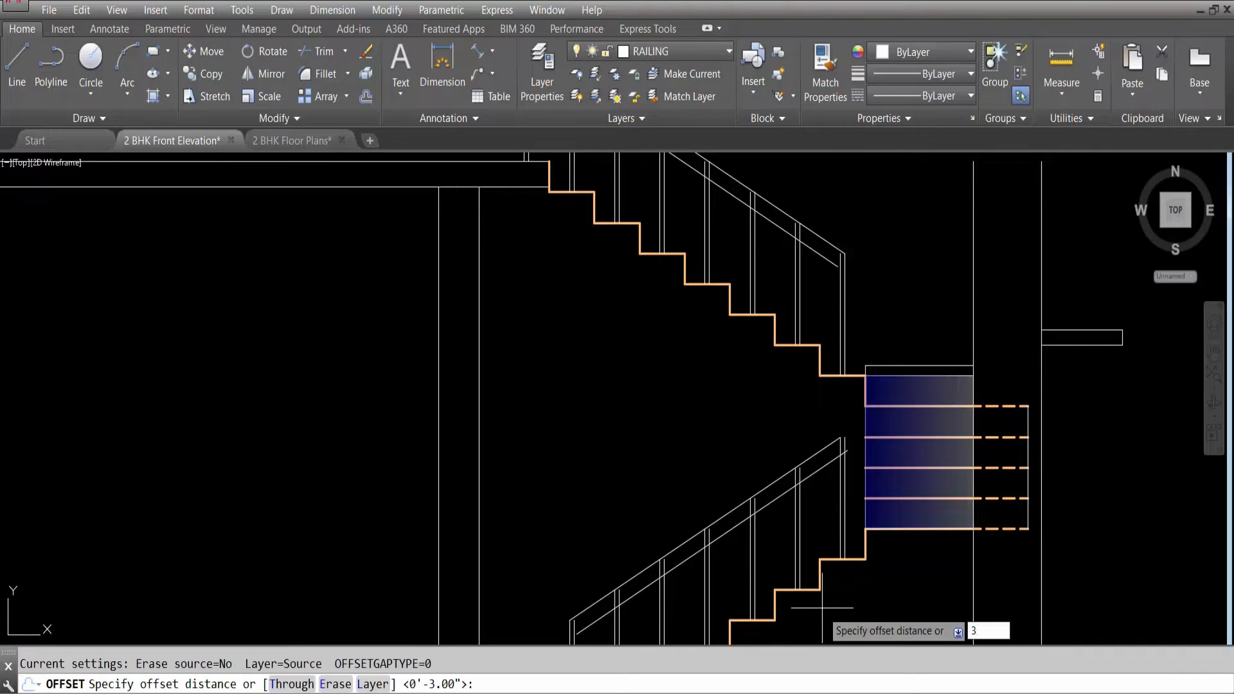
key("Return")
scroll(861, 466, "up", 5)
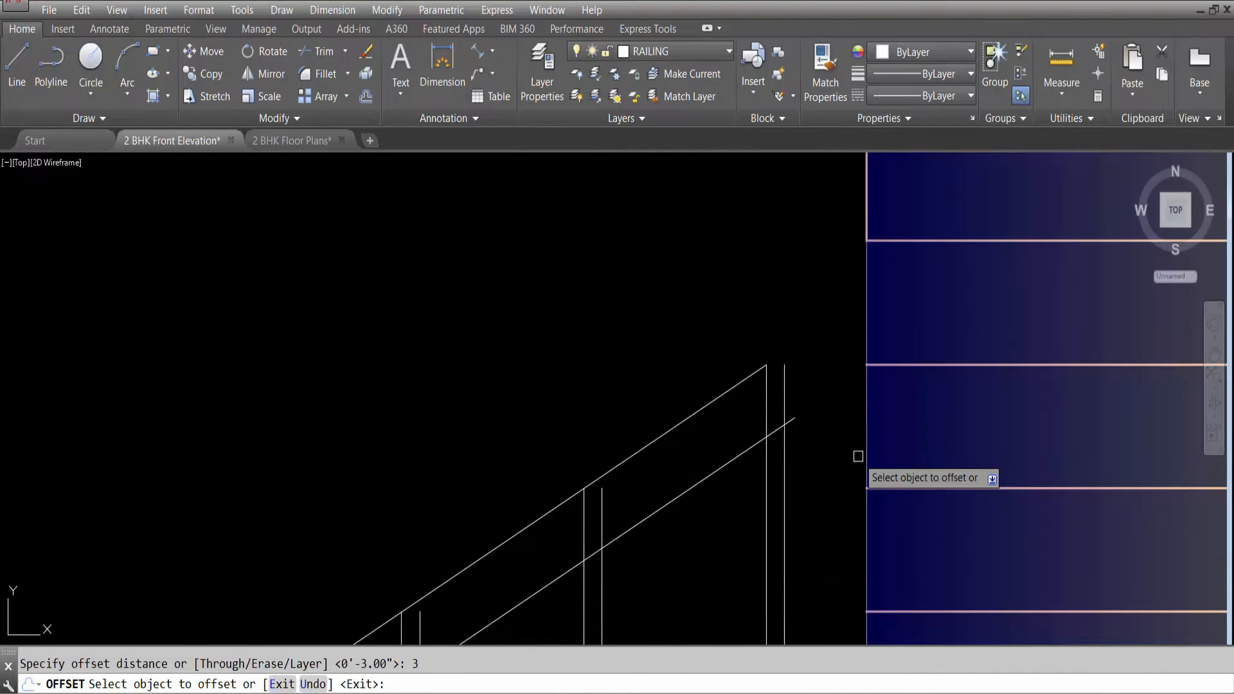
scroll(858, 456, "down", 5)
key("Escape")
Send the blue gradient hatch of the stair opening to the back of the draw order and dismiss the hatch grip tip.
left_click(897, 450)
left_click(897, 450)
right_click(897, 450)
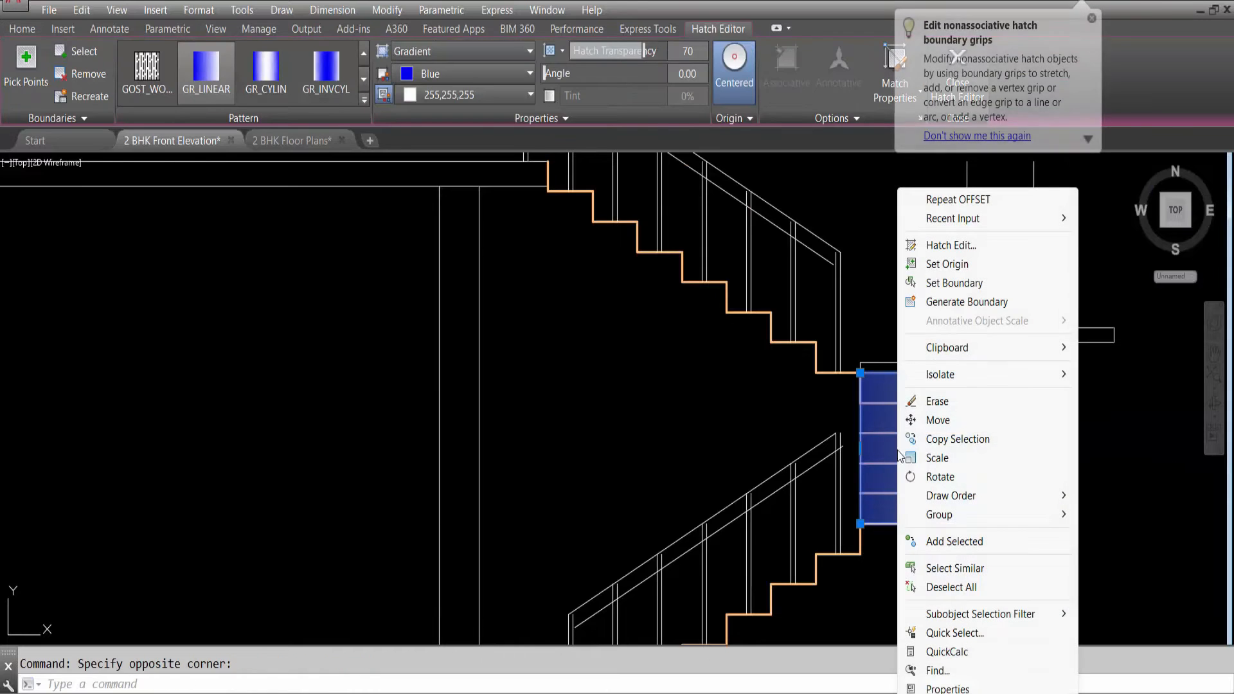
mouse_move(997, 502)
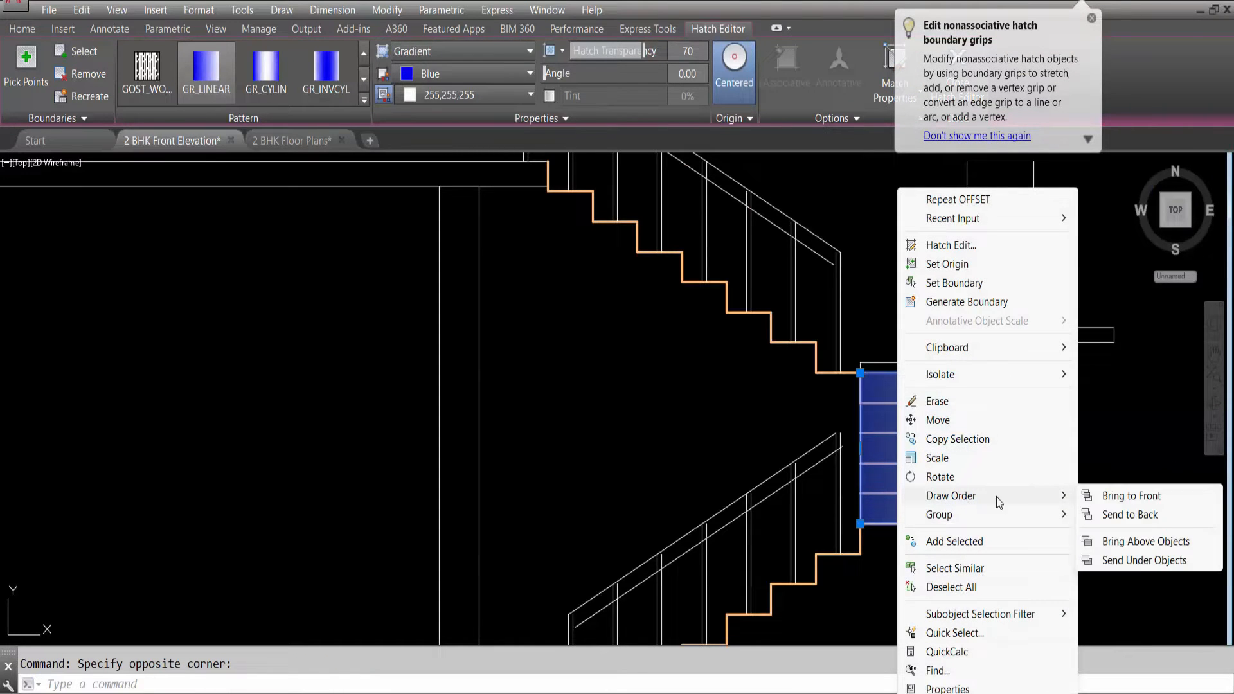
left_click(1129, 514)
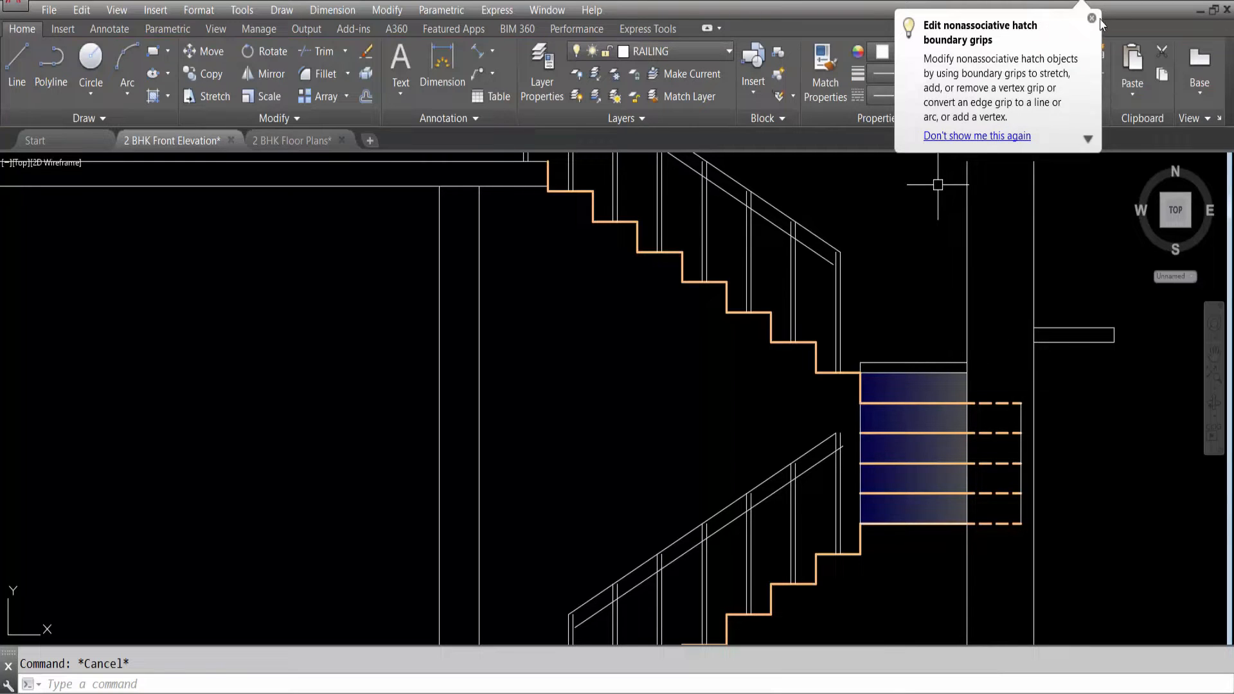
left_click(1091, 19)
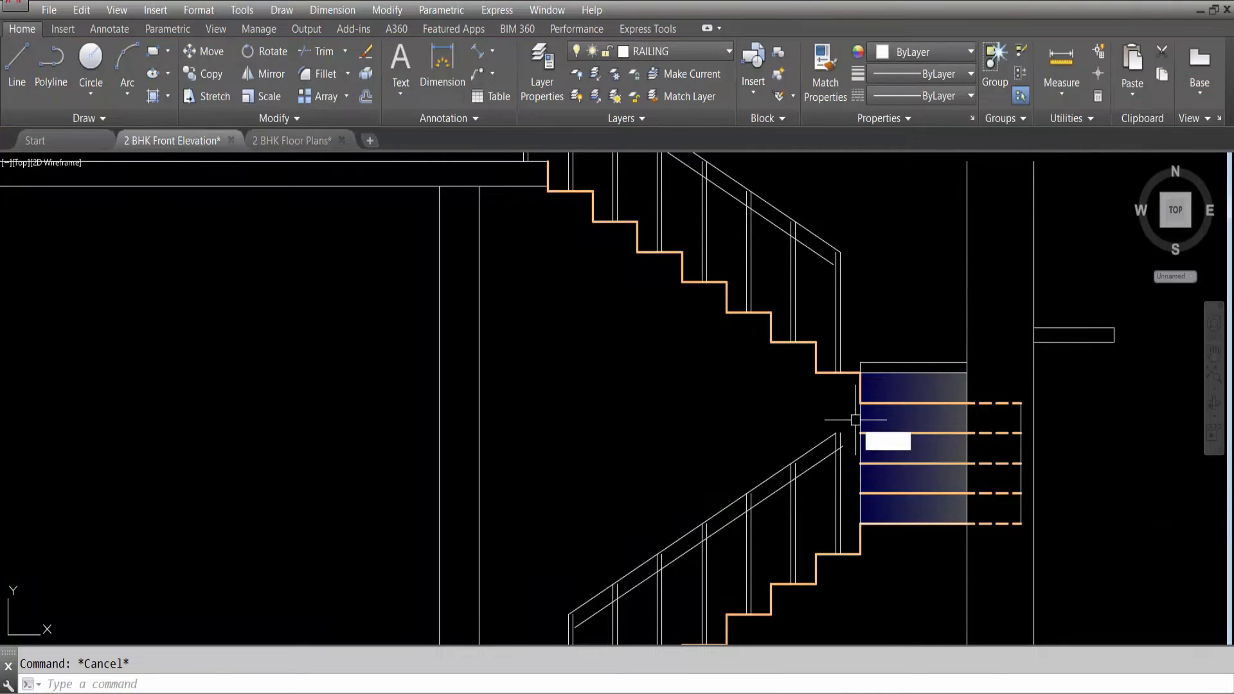
Offset the vertical edge line of the stair opening 3" outward from the gradient hatch, toward the balusters.
type("o")
key("Return")
type("3")
key("Return")
scroll(860, 421, "up", 3)
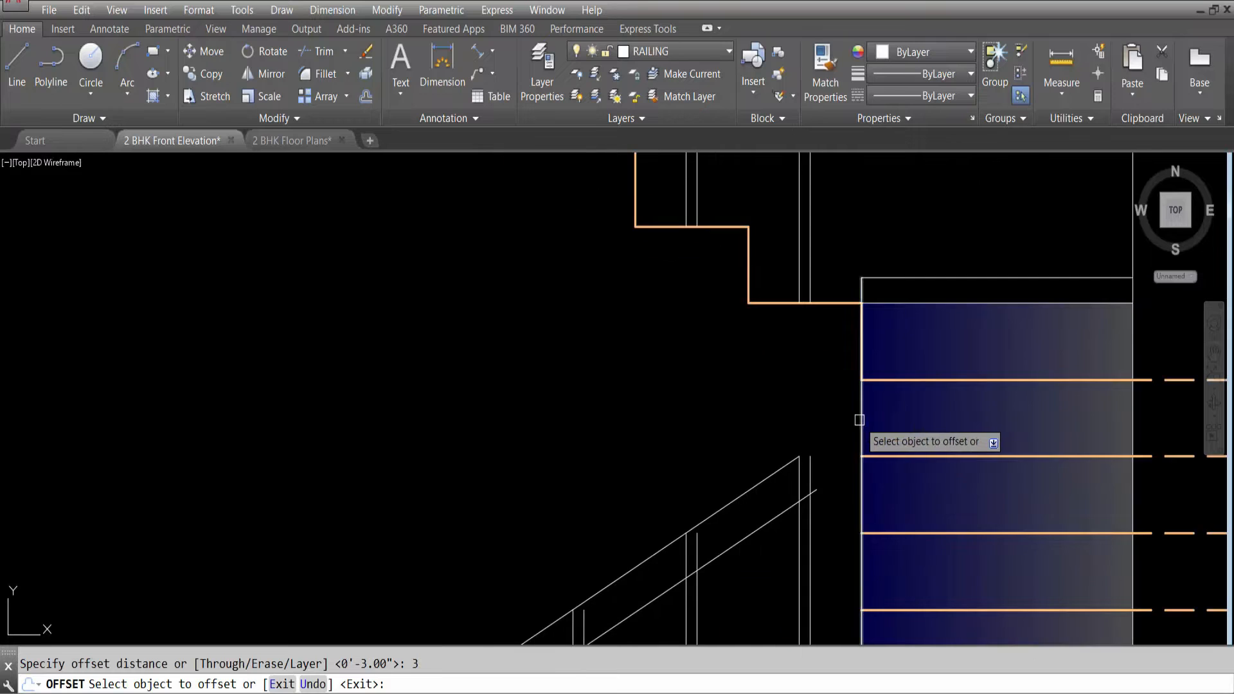
left_click(829, 408)
left_click(762, 418)
scroll(792, 386, "down", 2)
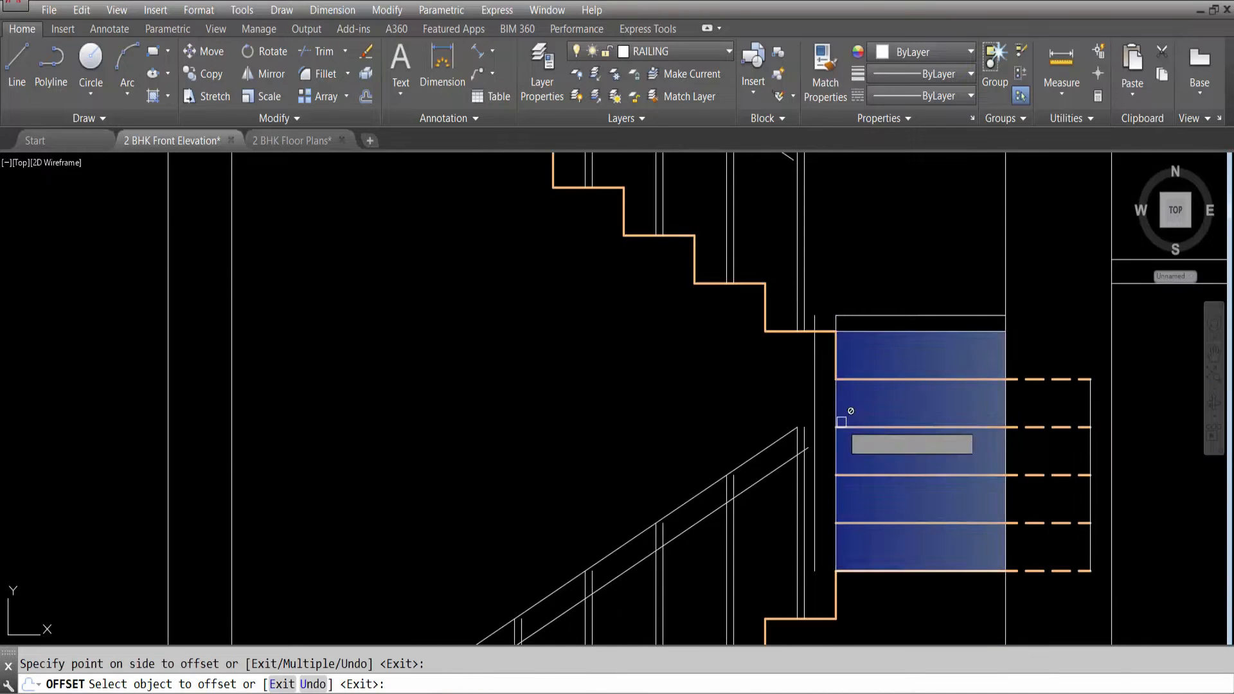
key("Escape")
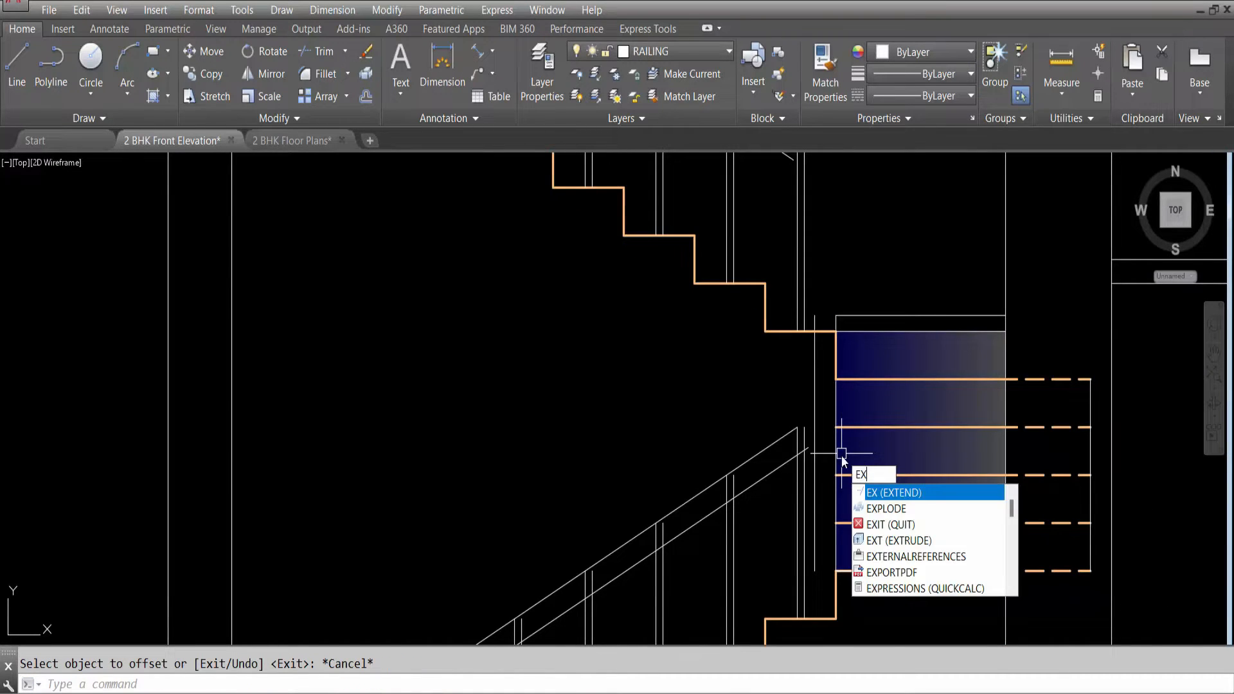
Extend the offset vertical railing line down to the lower flight's top tread and save the drawing.
key("Return")
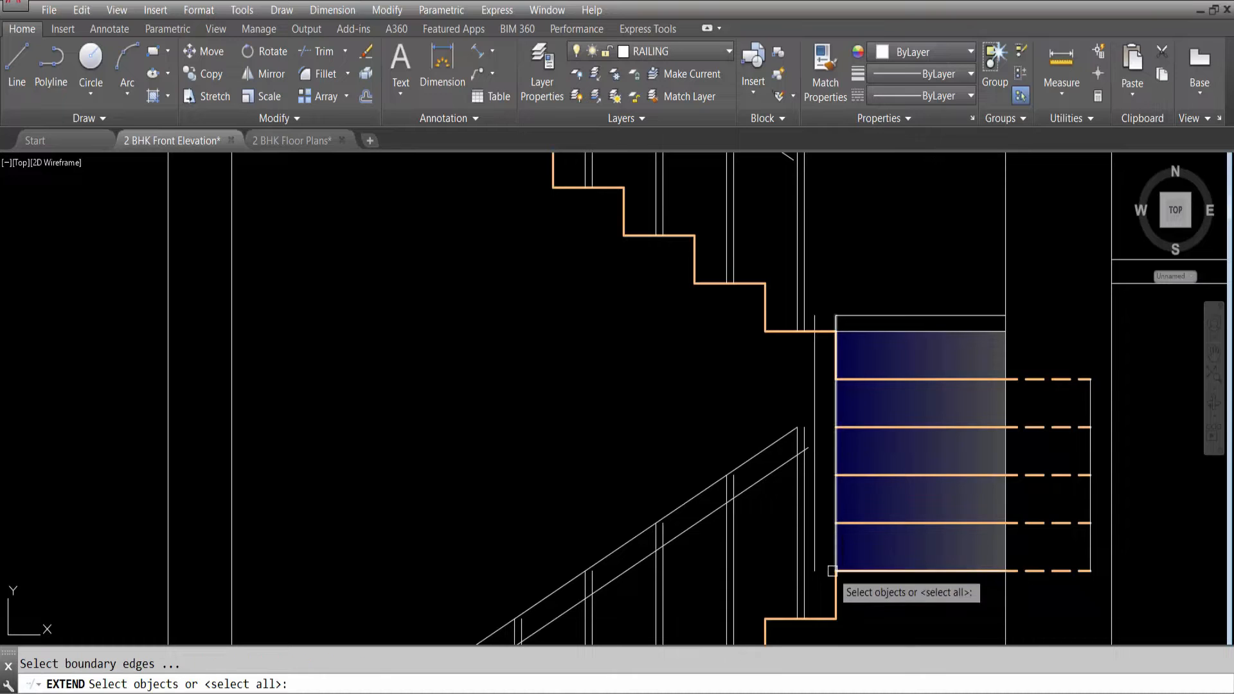
left_click(815, 561)
key("Return")
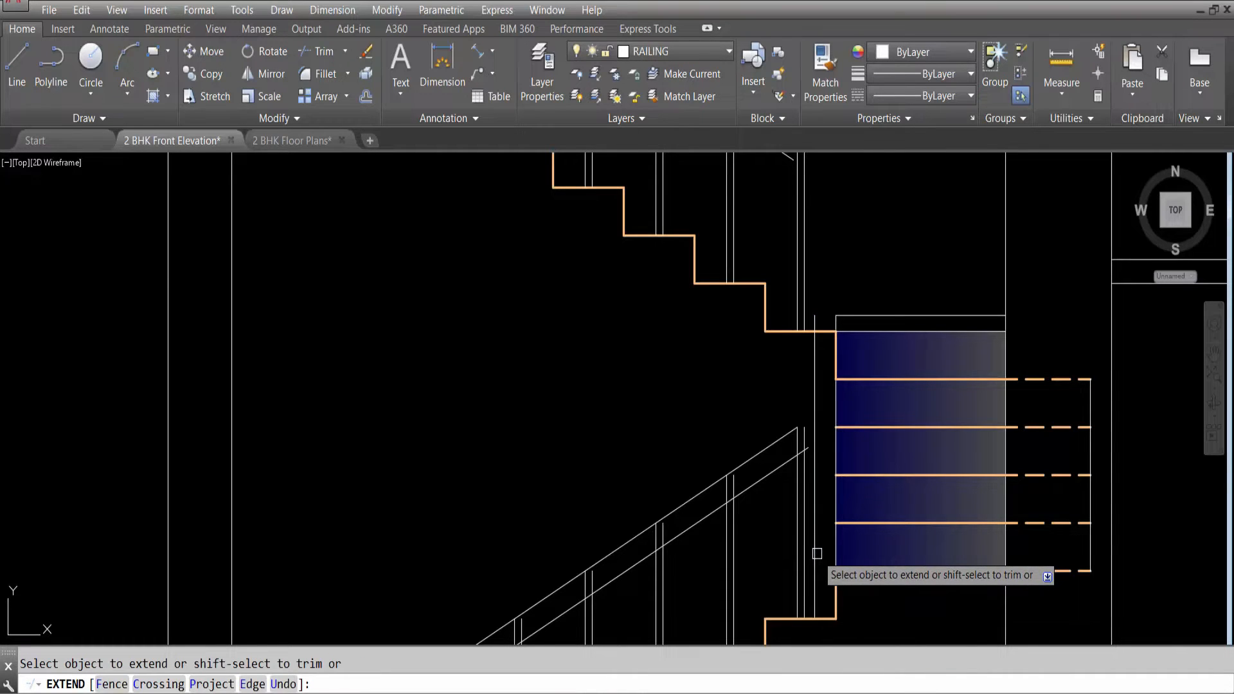
key("Escape")
scroll(826, 510, "down", 3)
scroll(829, 409, "up", 2)
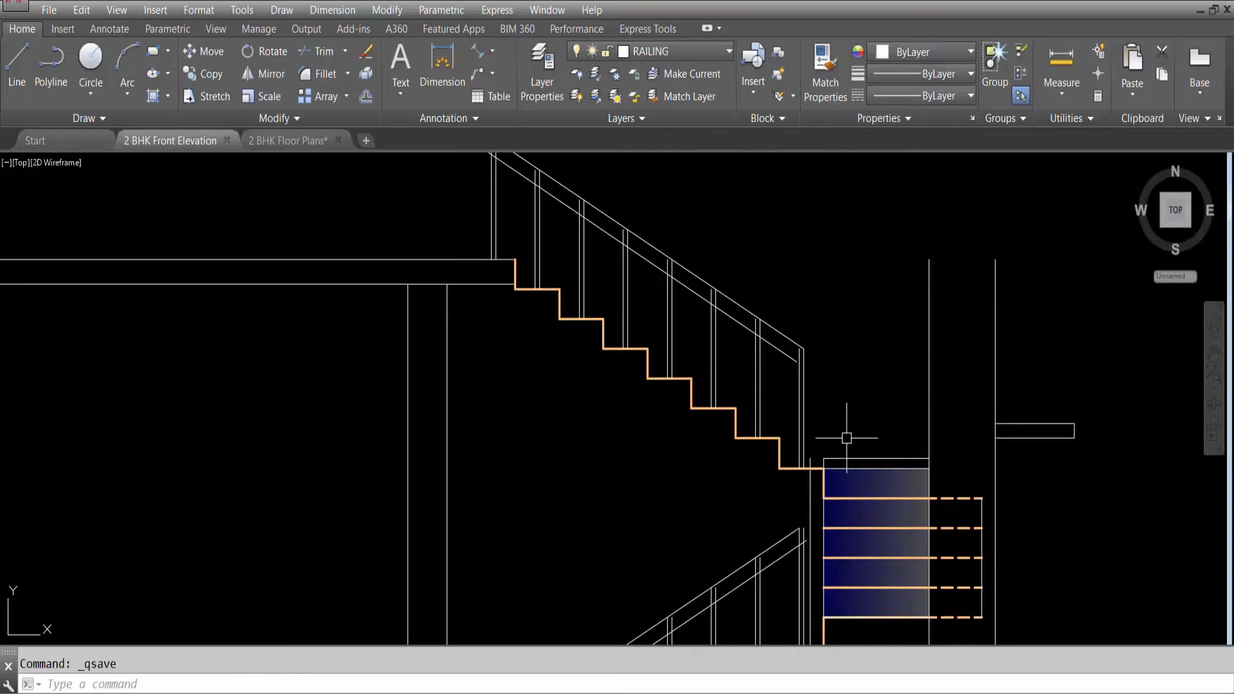
Fillet the lower flight's lower handrail line to the stair opening's vertical edge line with a 4" radius.
scroll(757, 458, "down", 3)
scroll(746, 469, "up", 2)
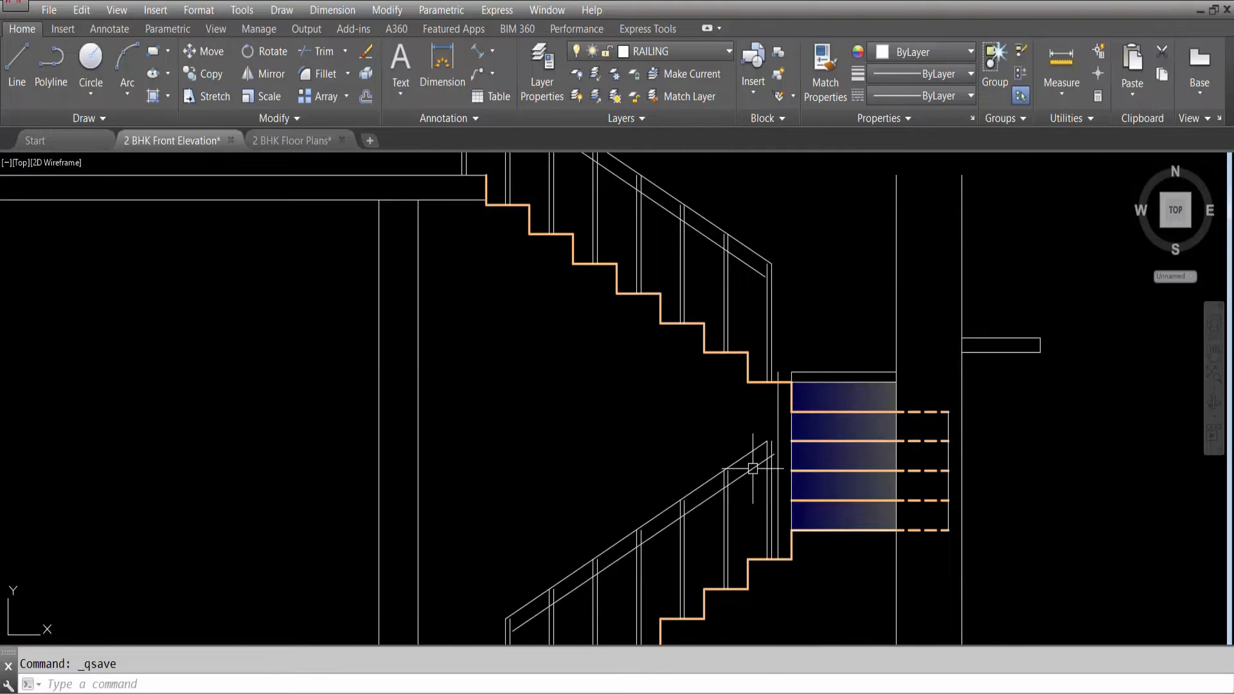
key("Return")
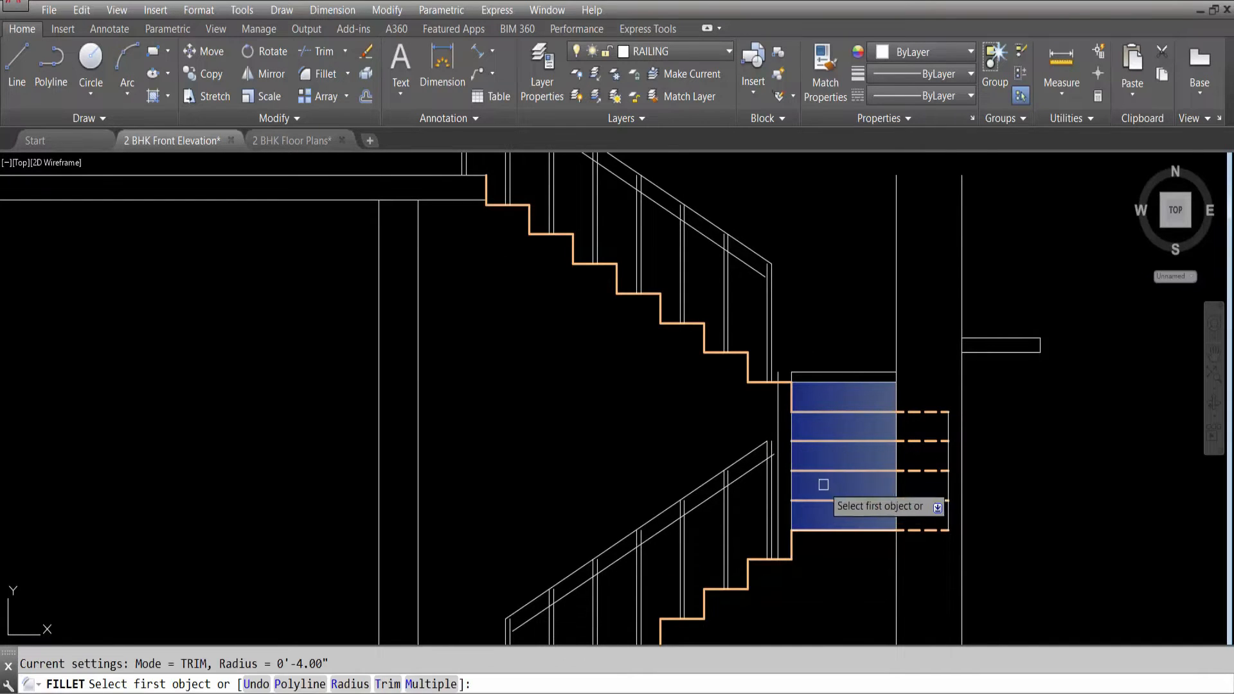
key("Return")
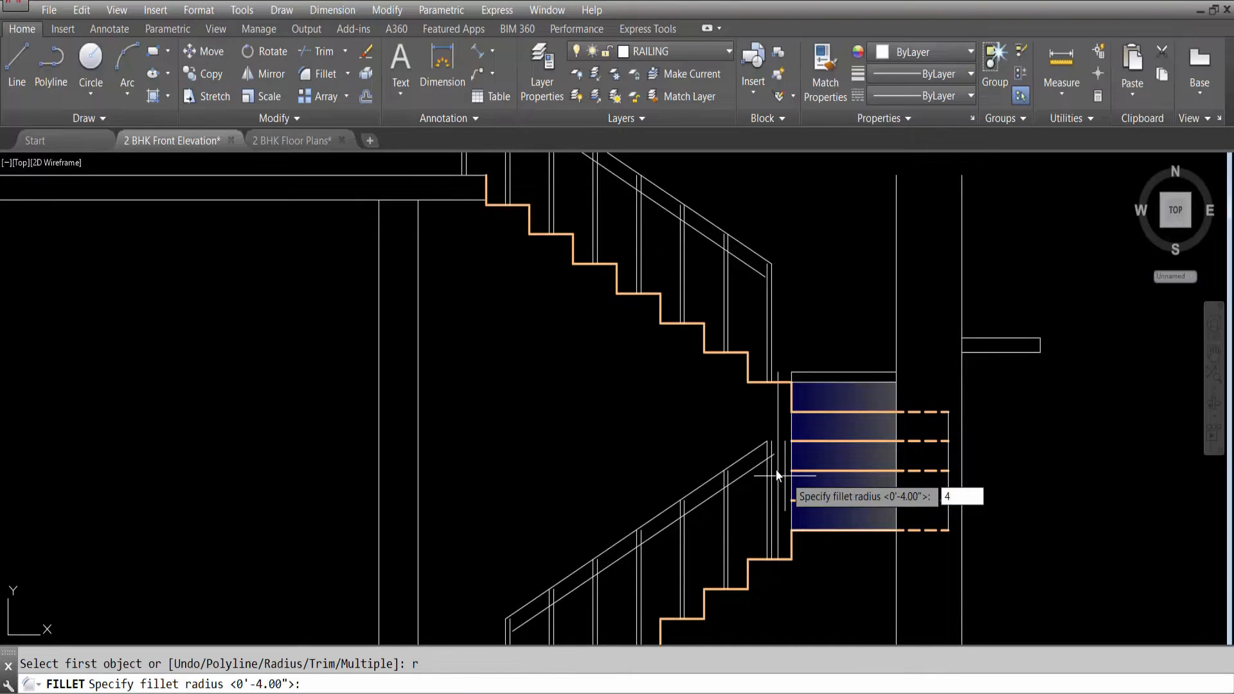
key("Return")
scroll(776, 466, "up", 6)
scroll(710, 446, "down", 3)
scroll(680, 518, "up", 1)
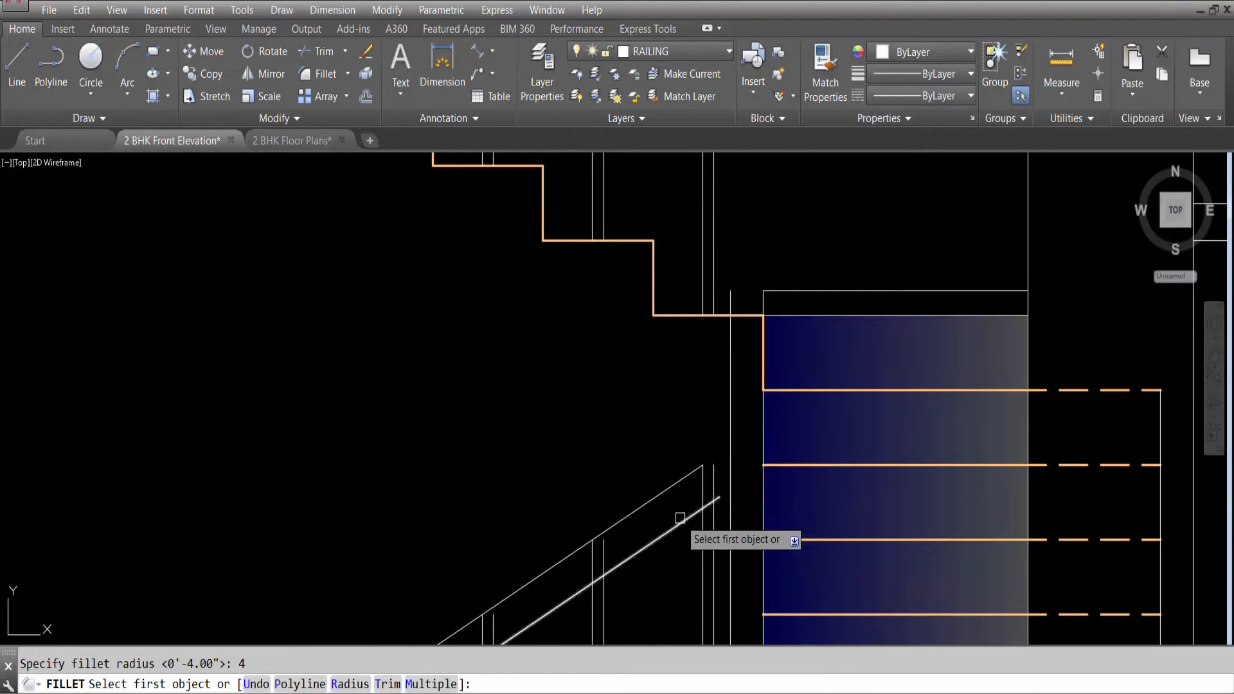
left_click(675, 527)
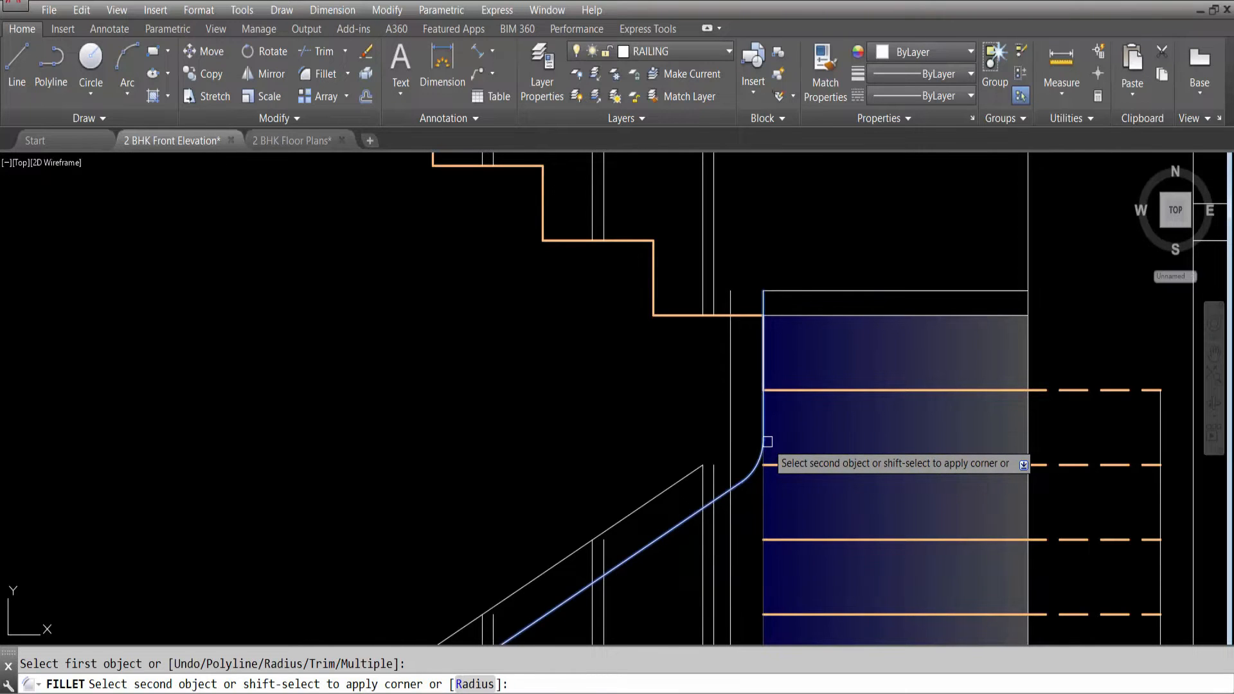
left_click(765, 441)
Fillet the upper end of the same vertical edge line to the upper flight's upper handrail line with the 4" radius.
key("Return")
scroll(760, 411, "down", 3)
scroll(761, 411, "up", 5)
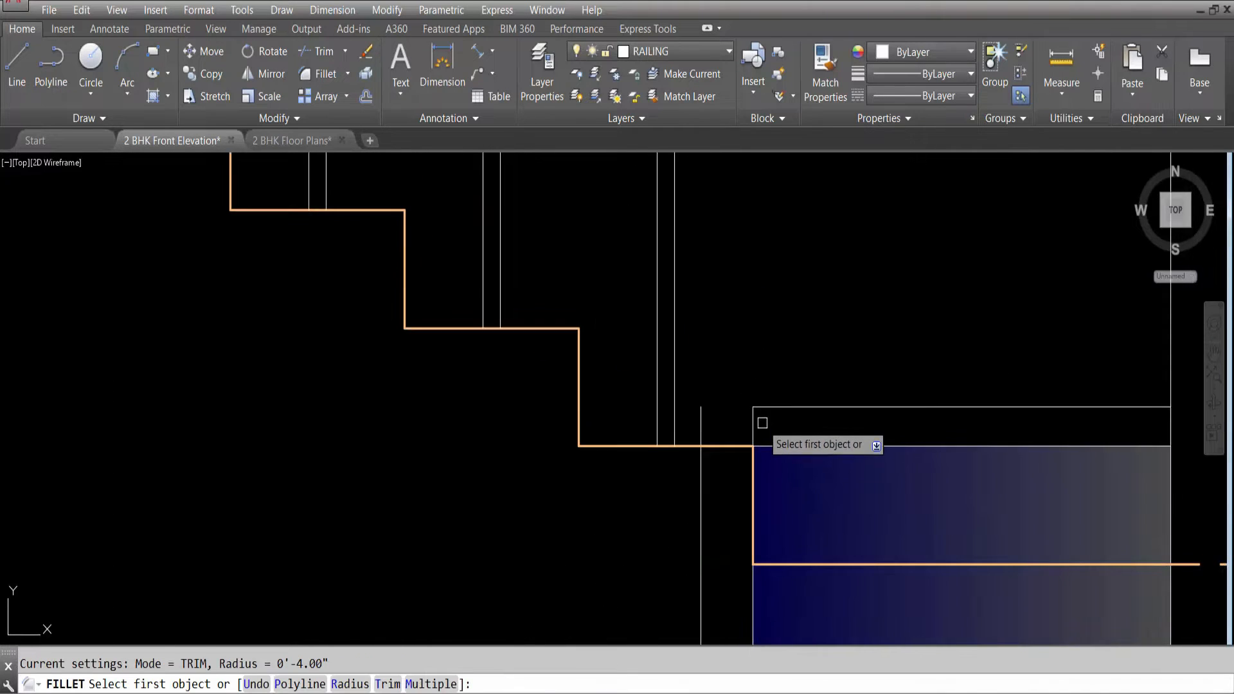
left_click(753, 421)
scroll(746, 283, "down", 5)
scroll(707, 244, "up", 4)
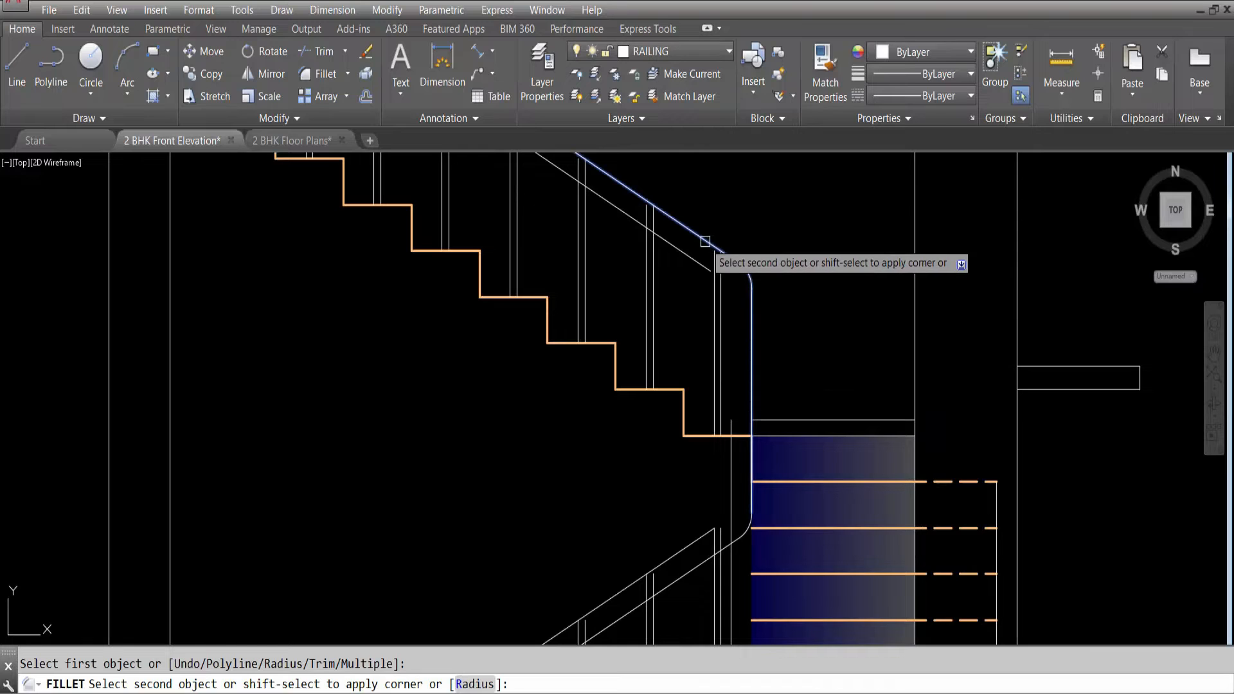
left_click(705, 241)
Fillet the lower flight's upper handrail line to the offset vertical railing line with a 4" radius.
key("Return")
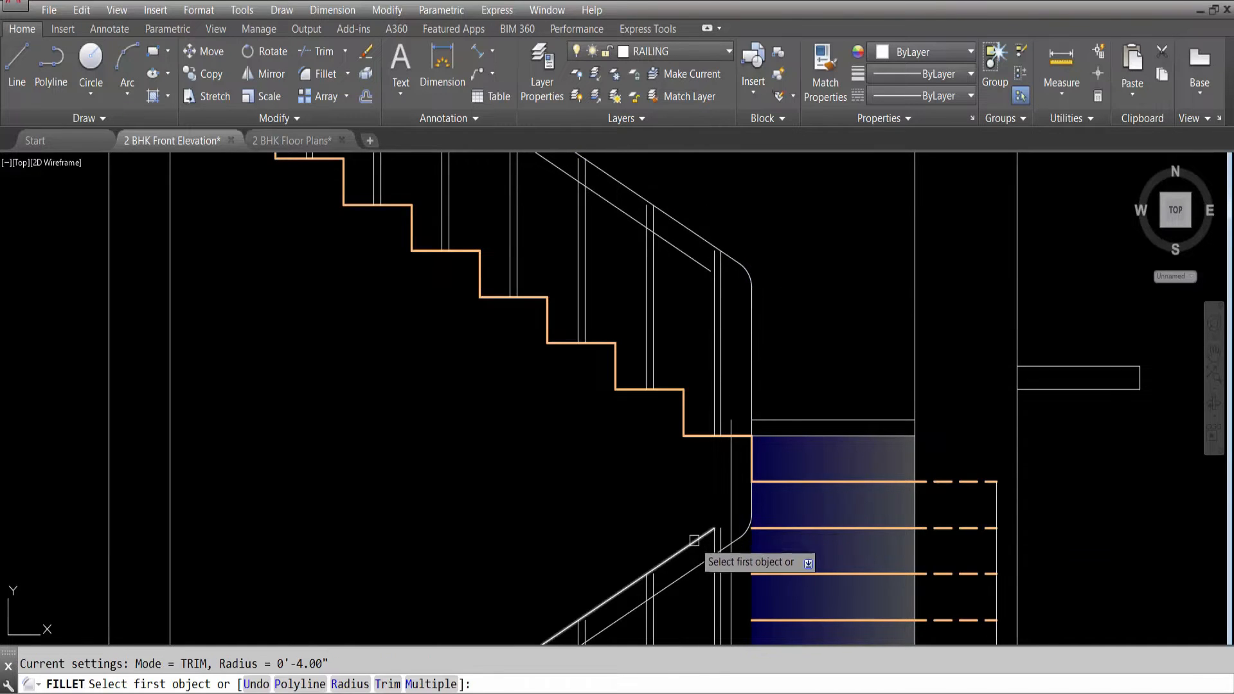
scroll(686, 540, "down", 4)
scroll(730, 529, "up", 4)
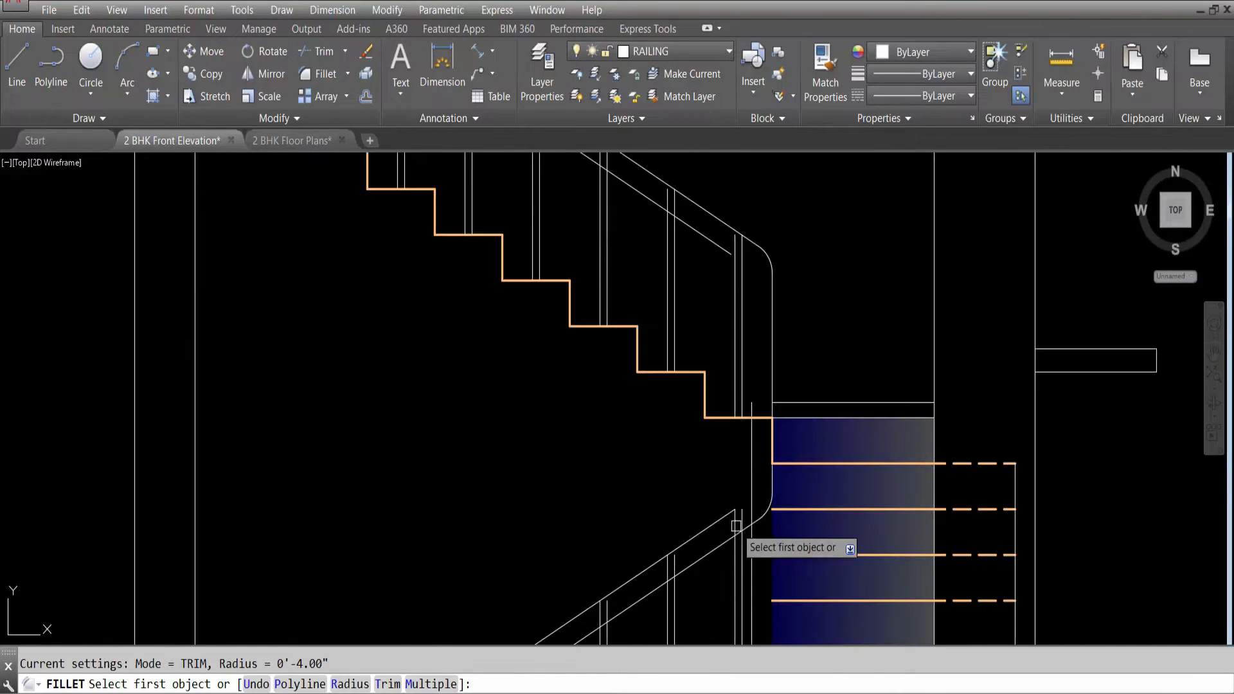
left_click(753, 456)
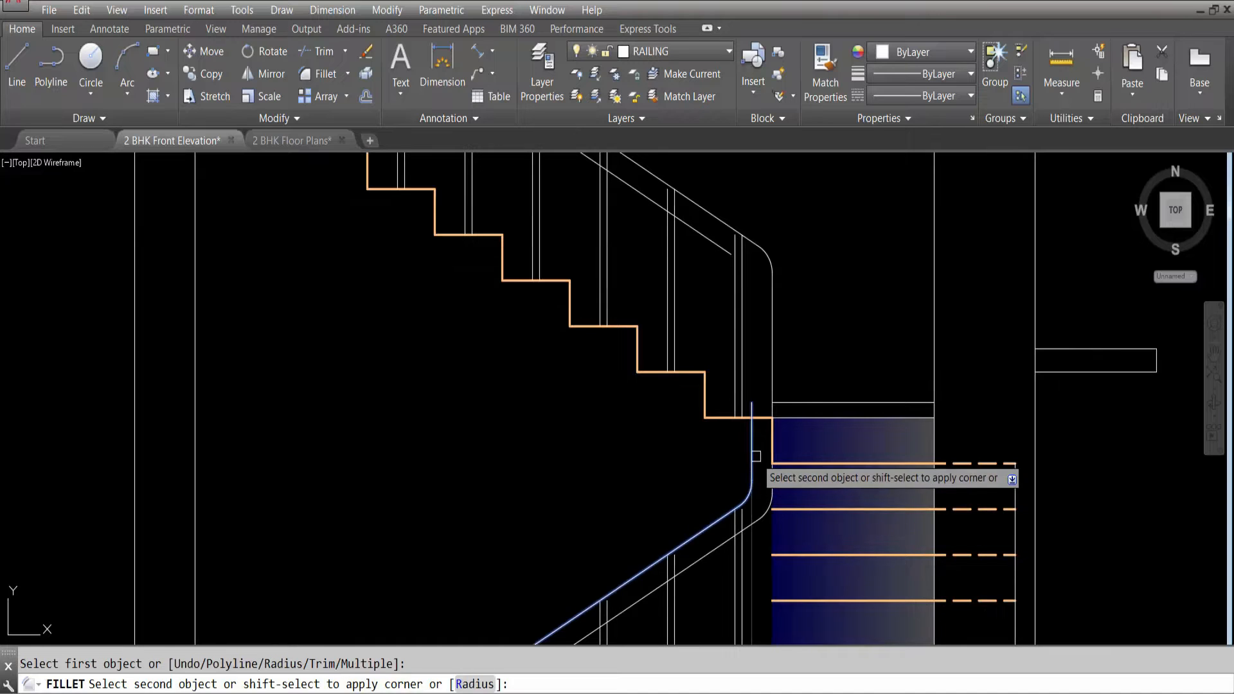
left_click(756, 456)
Fillet the upper end of the offset vertical railing line to the upper flight's lower handrail line with the 4" radius.
key("Return")
left_click(752, 430)
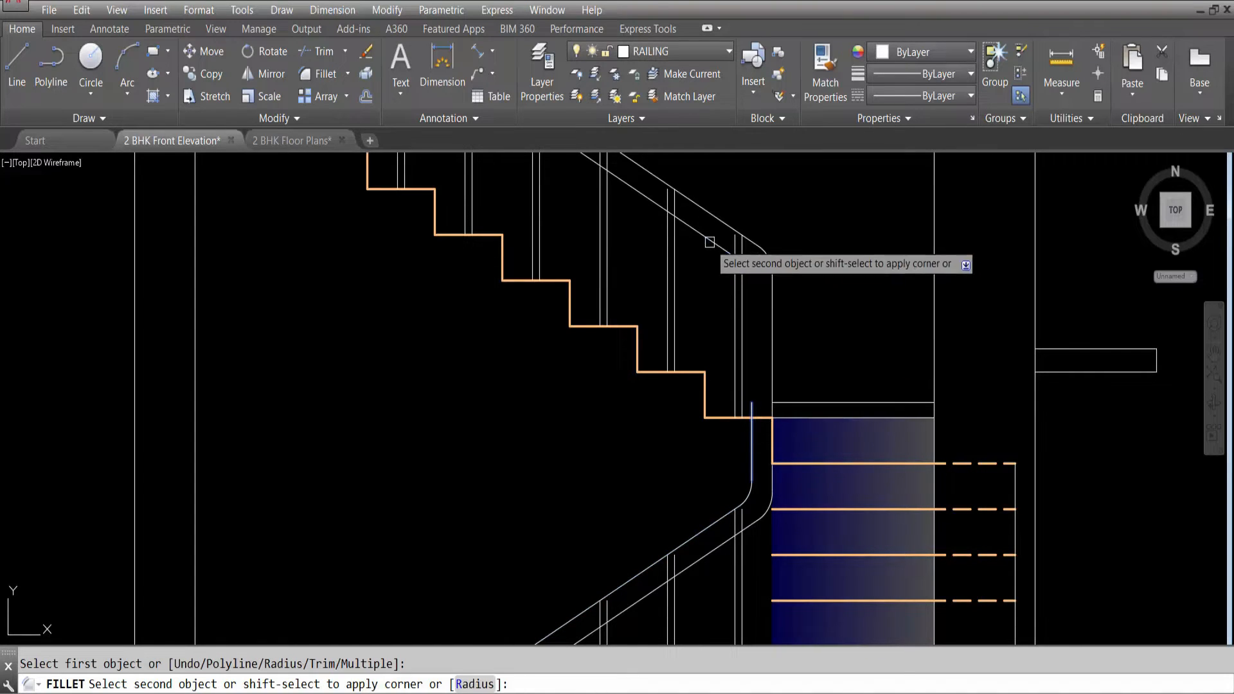
left_click(707, 239)
scroll(739, 334, "down", 3)
scroll(772, 407, "up", 3)
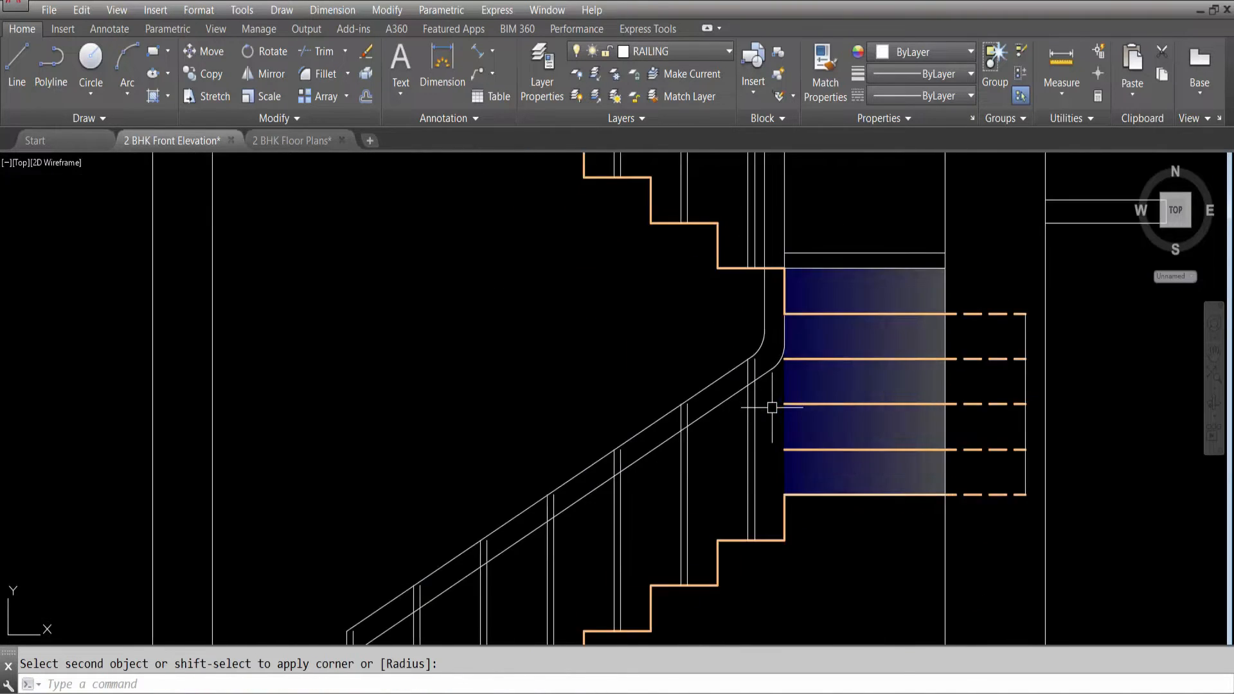
type("l")
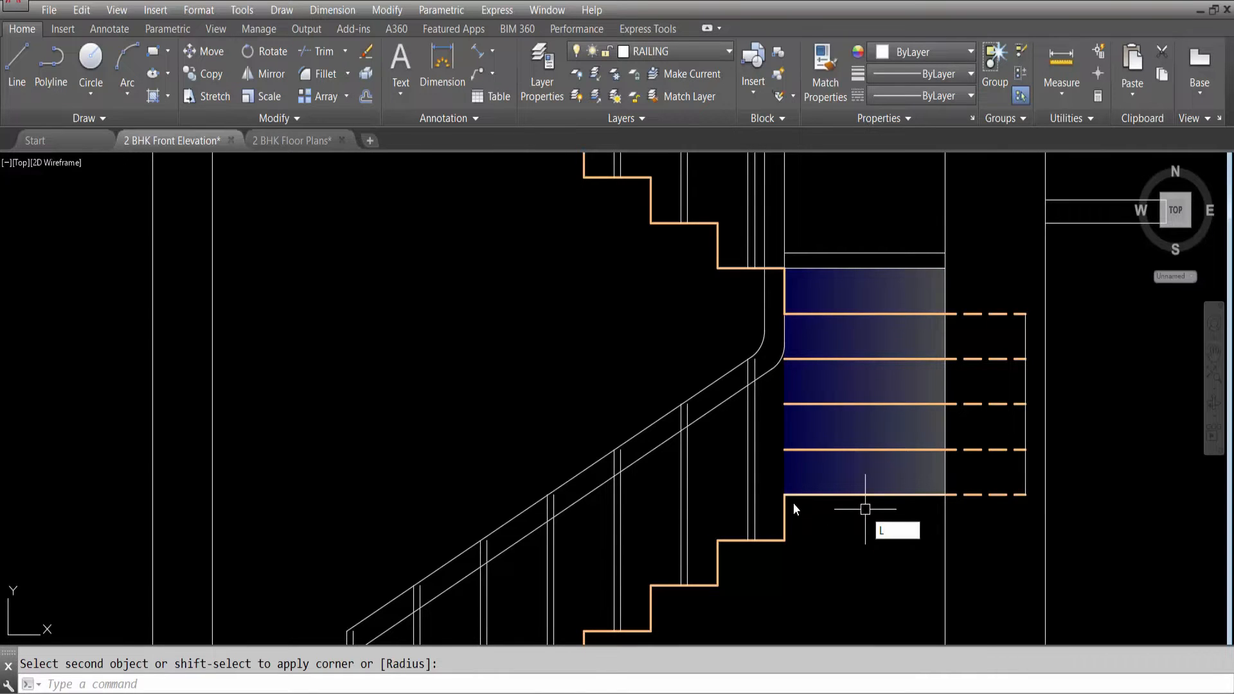
key("Return")
left_click(785, 495)
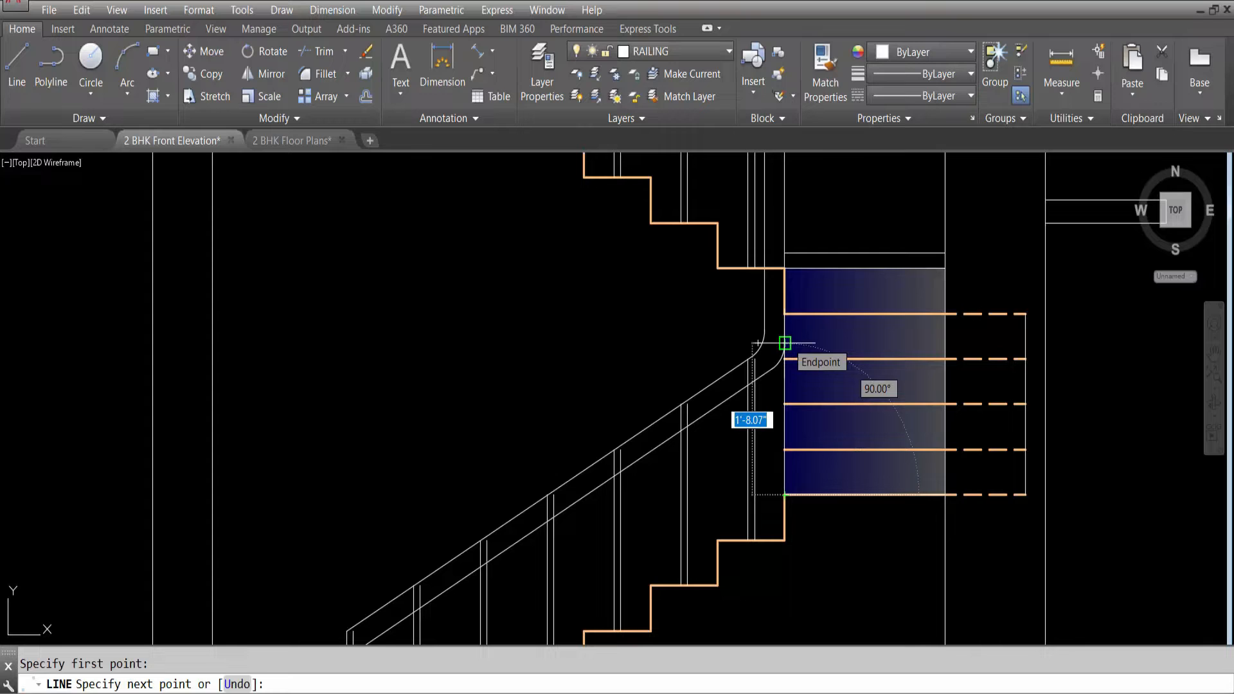
key("Escape")
Draw a vertical construction line through the corner where the hatched area's lowest tread meets the lower flight.
type("xl")
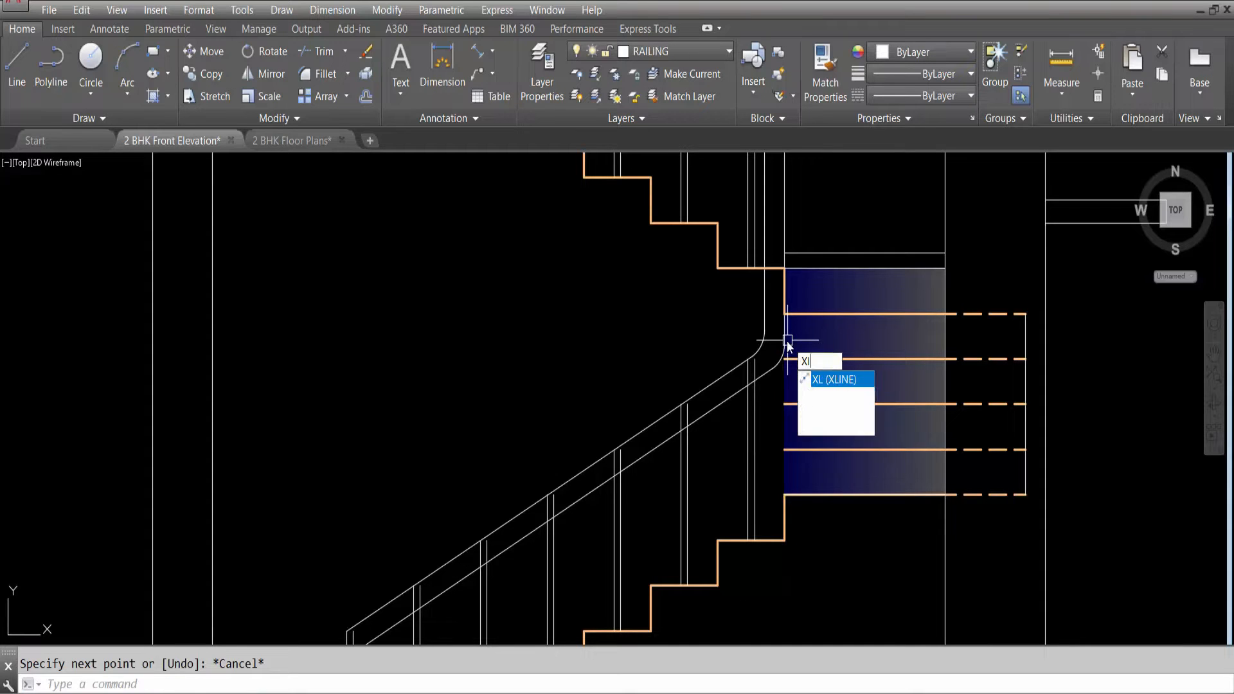
key("Return")
type("v")
key("Return")
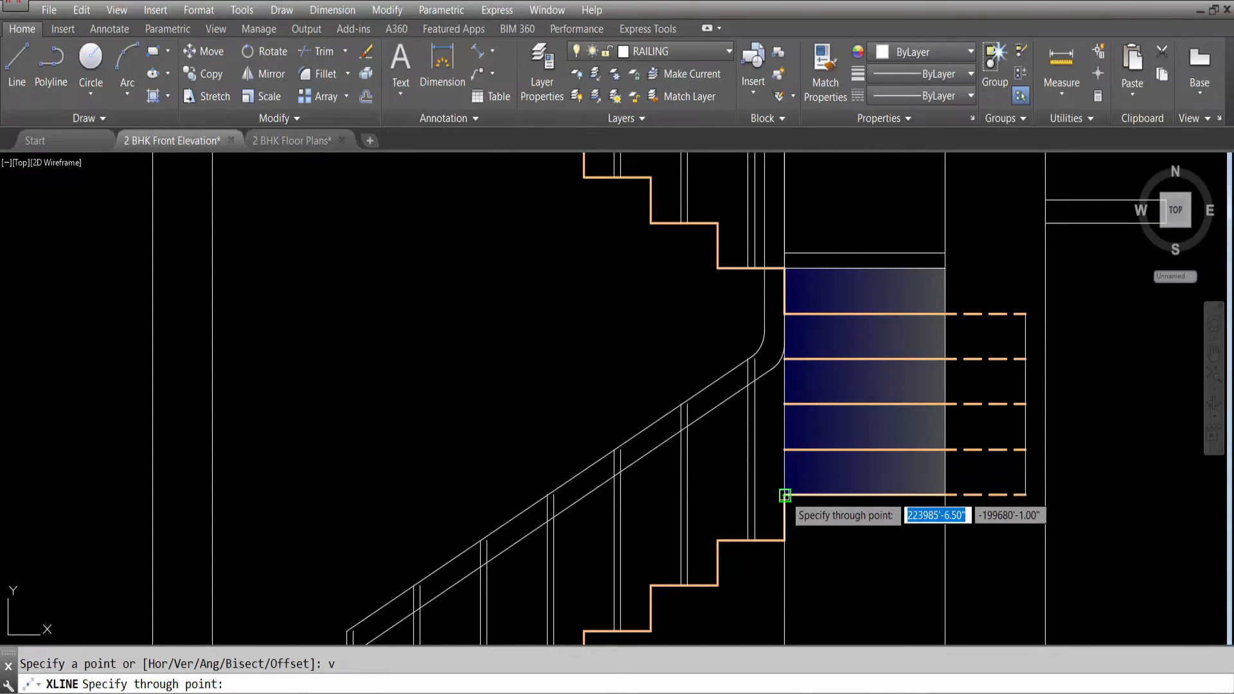
key("Escape")
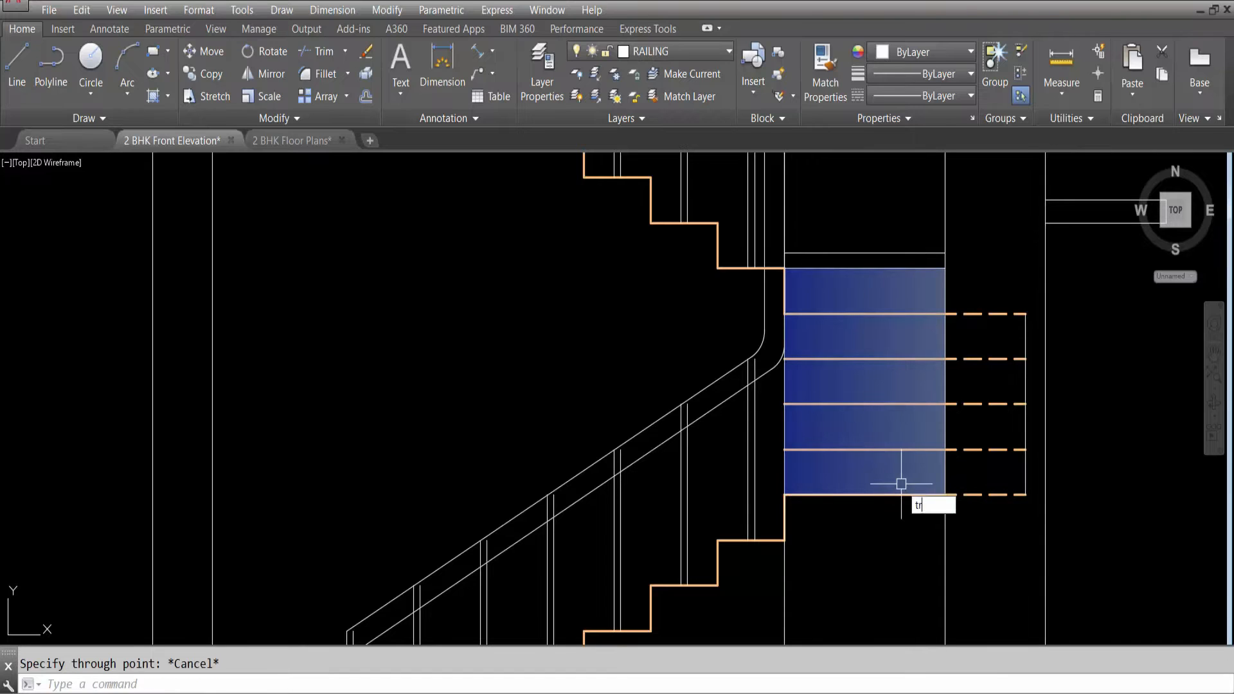
Trim the vertical construction line to the stretch between the hatched area's second tread from above and its lowest tread.
type("tr")
key("Return")
left_click(799, 359)
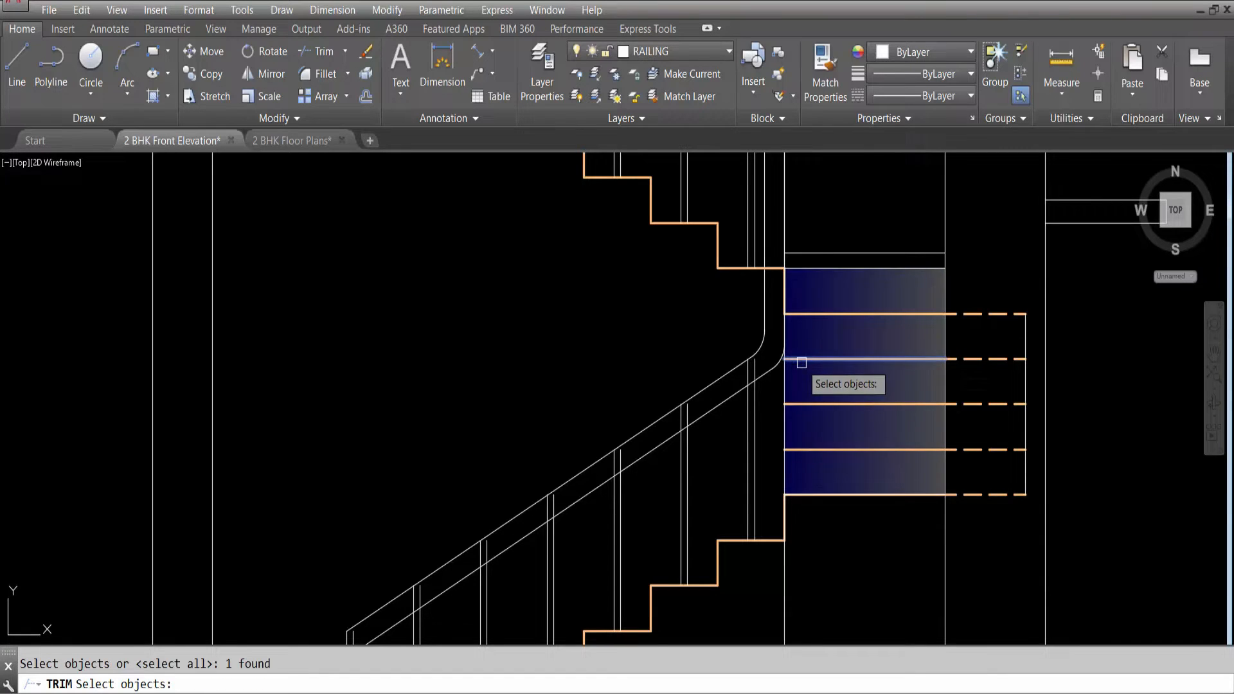
left_click(804, 495)
key("Return")
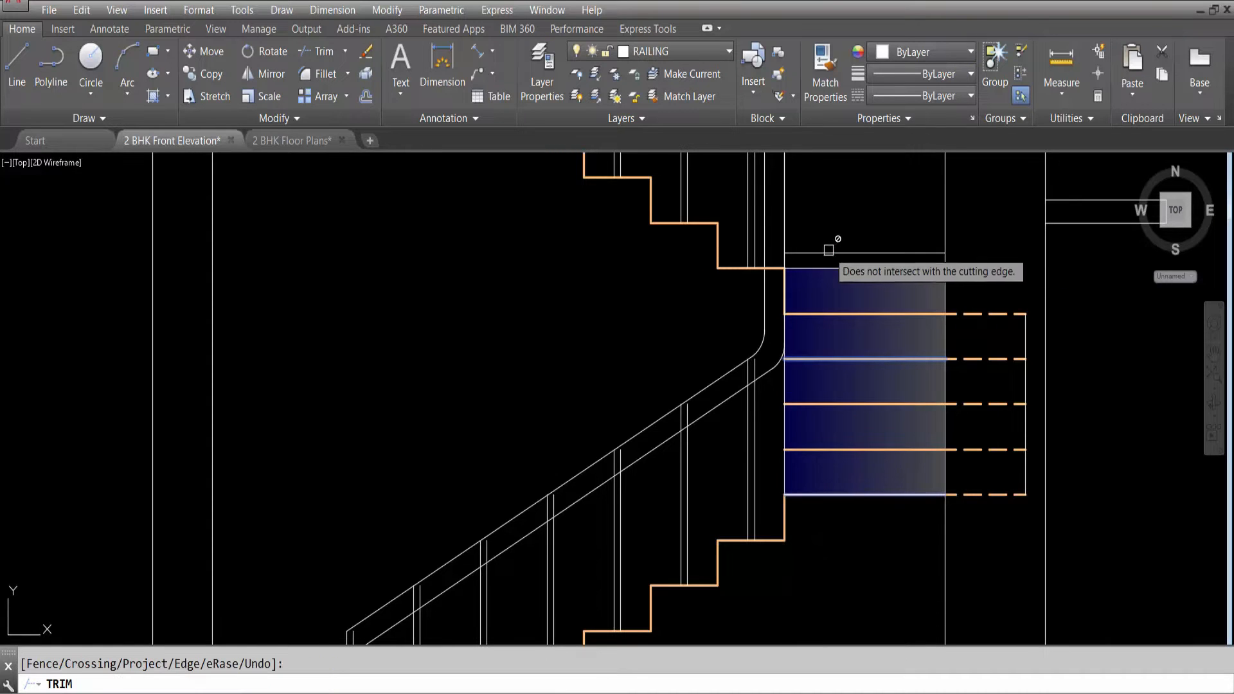
key("Escape")
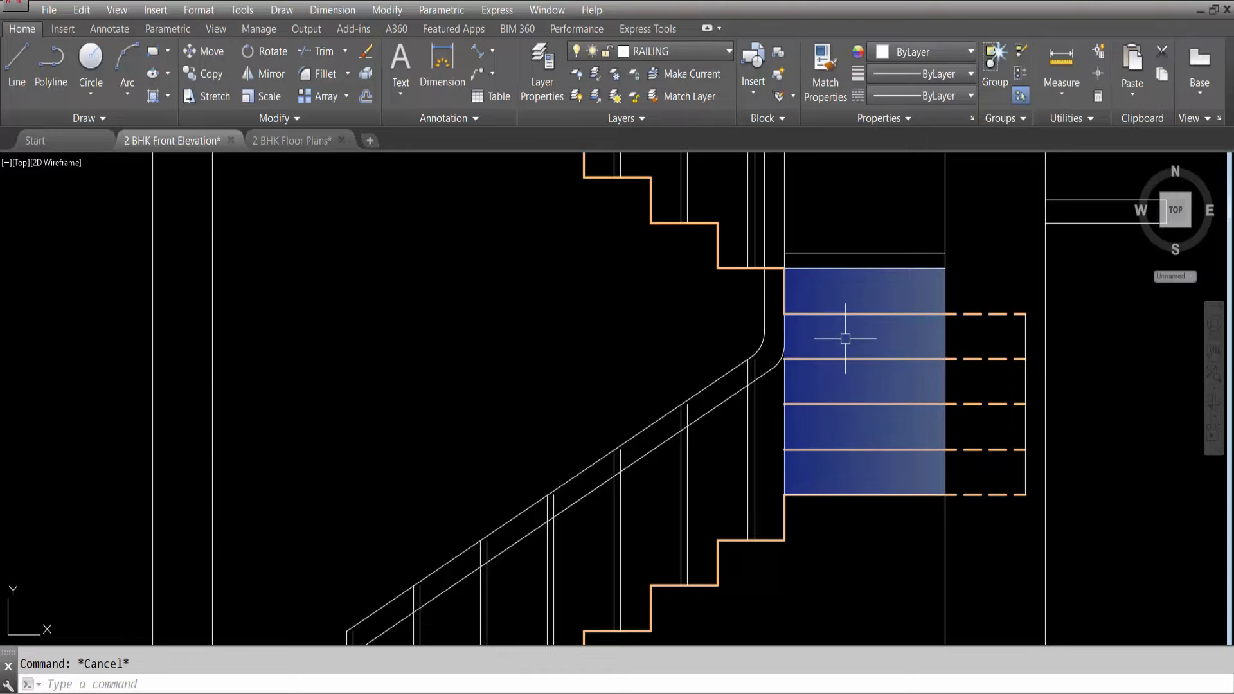
type("x")
key("Return")
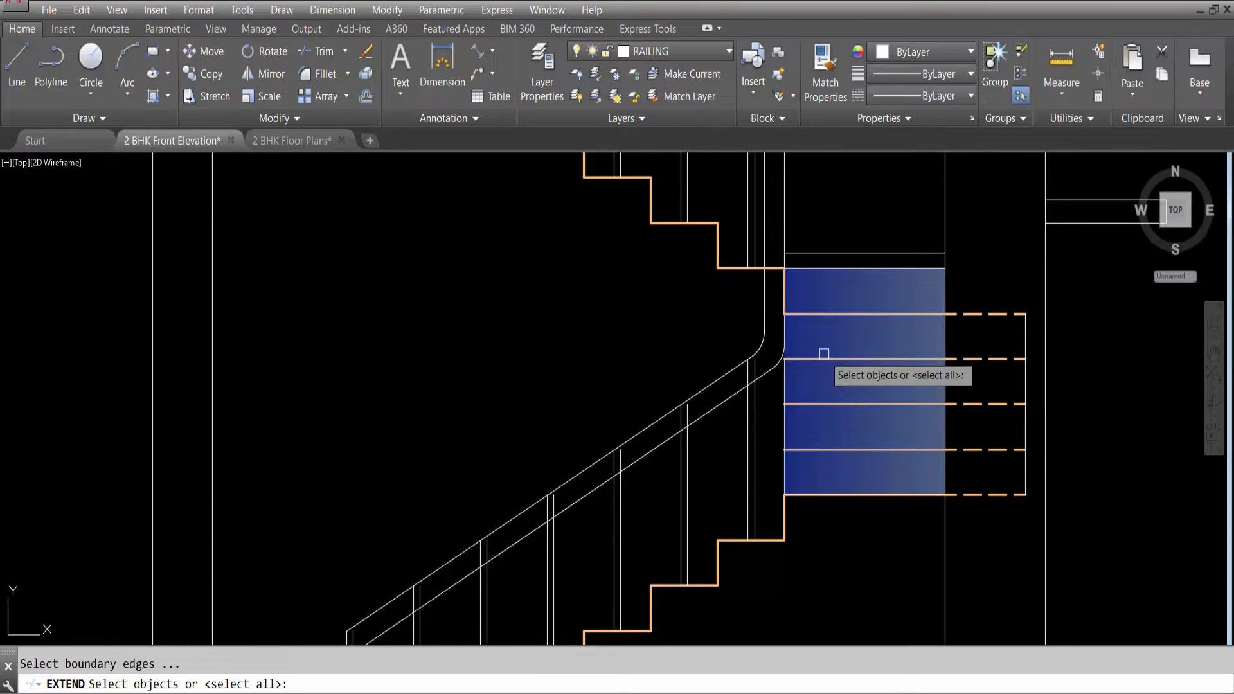
scroll(785, 337, "up", 4)
left_click(773, 393)
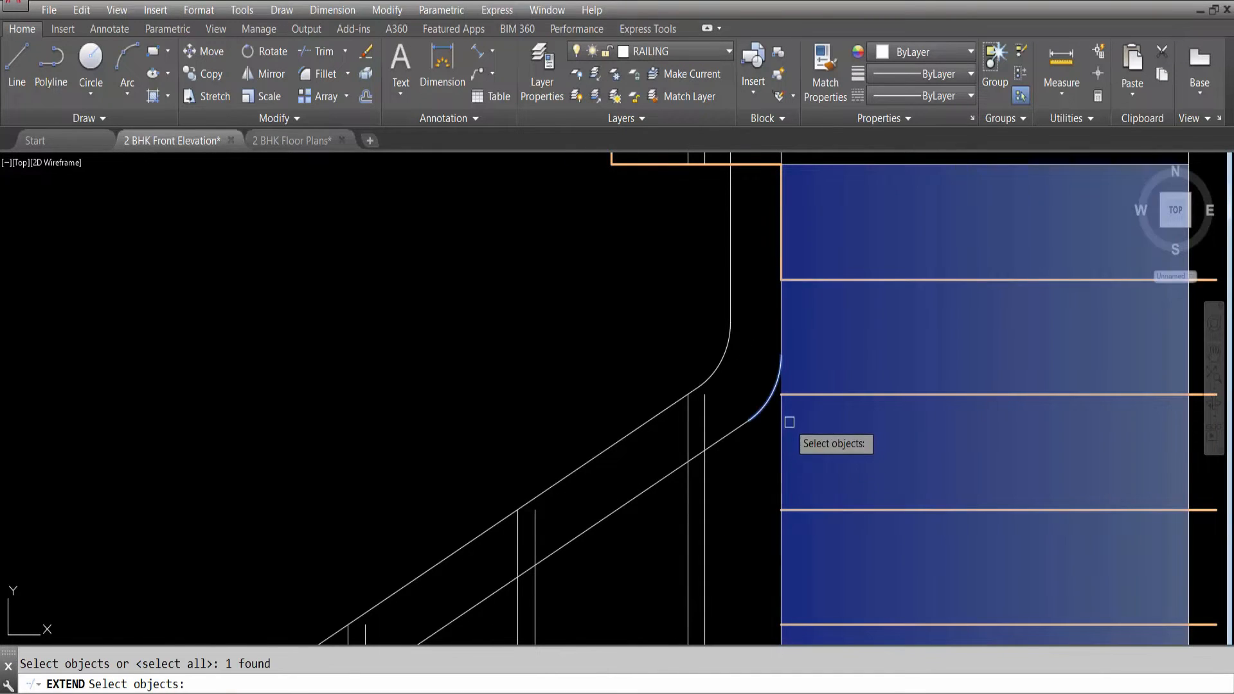
key("Escape")
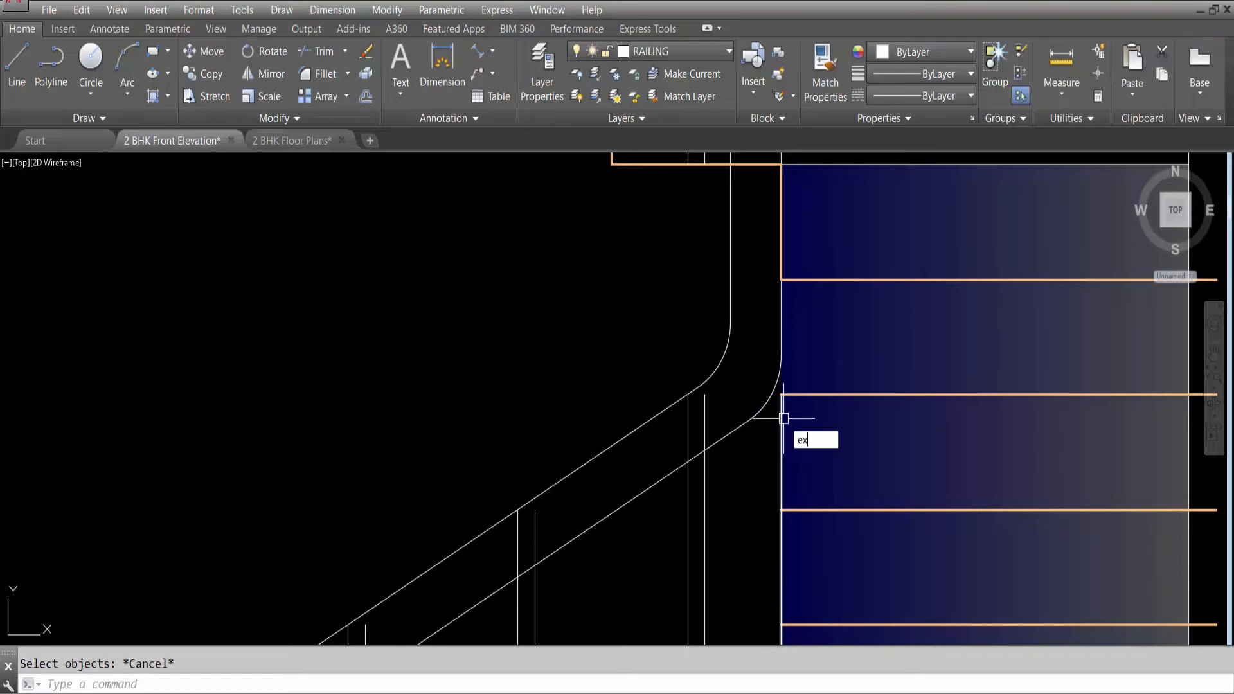
Extend the trimmed vertical line along the hatch edge up to the outer handrail's lower fillet arc.
key("Return")
key("Return")
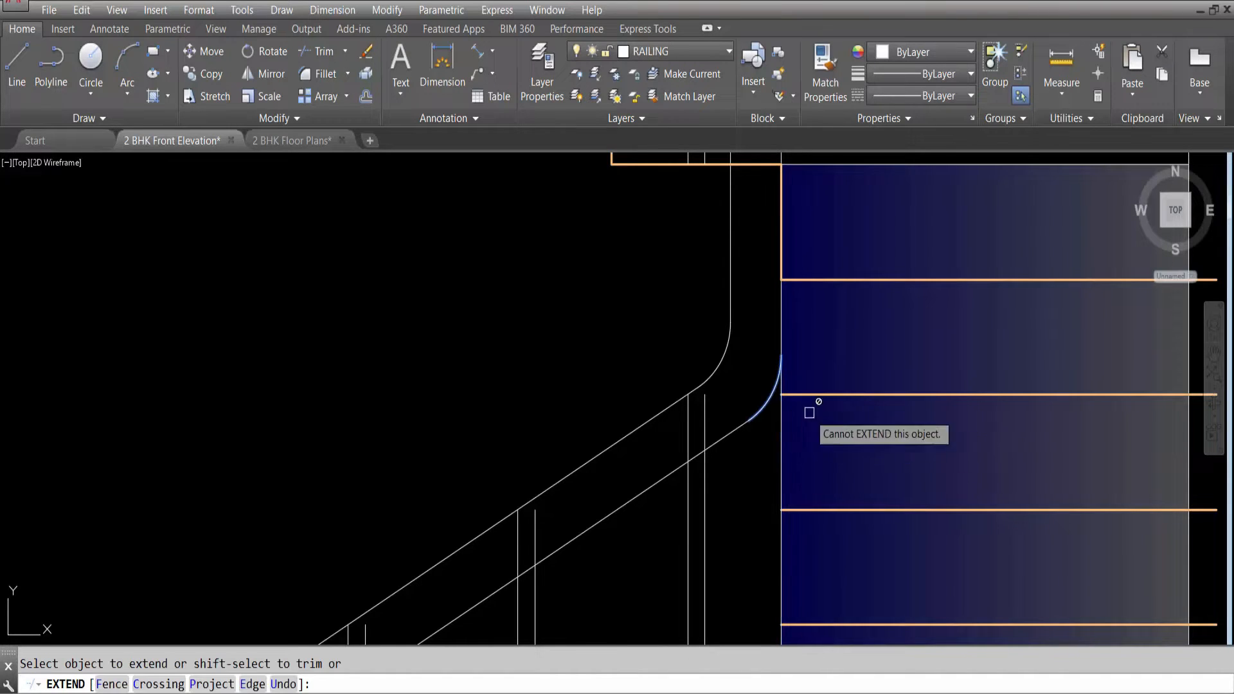
key("Escape")
scroll(808, 413, "down", 6)
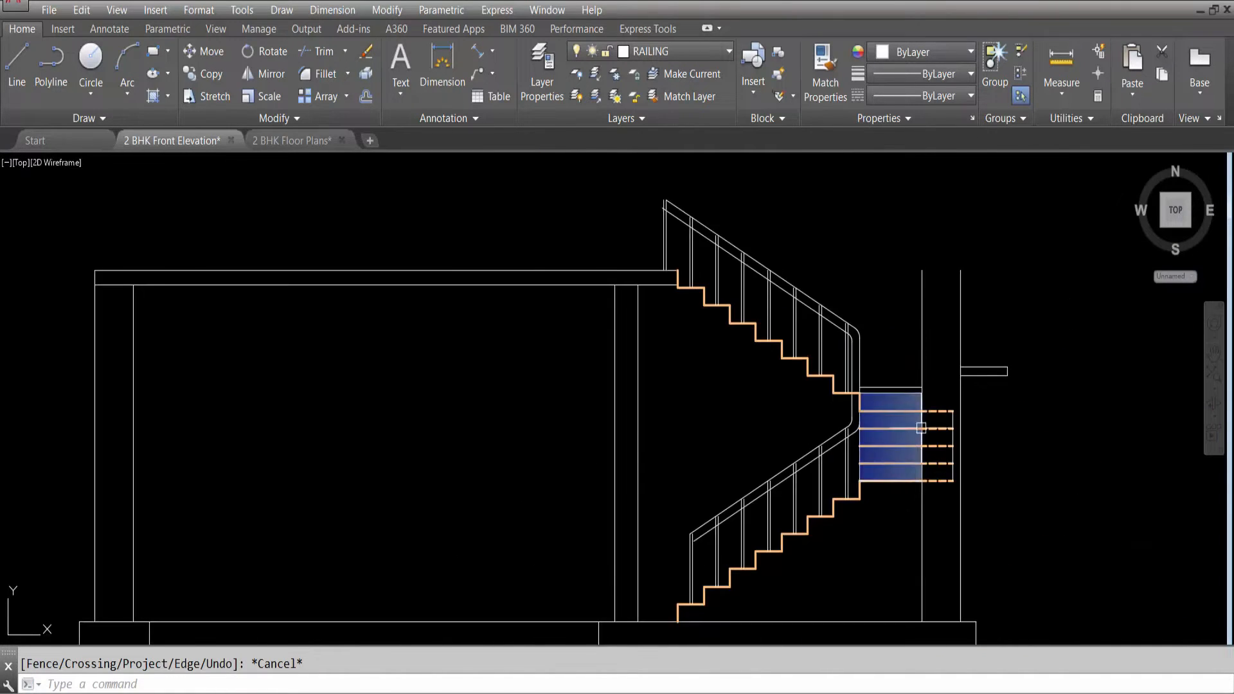
Trim the tops of the lower flight's uppermost balusters where they cross the space between the two handrail lines.
scroll(887, 462, "up", 4)
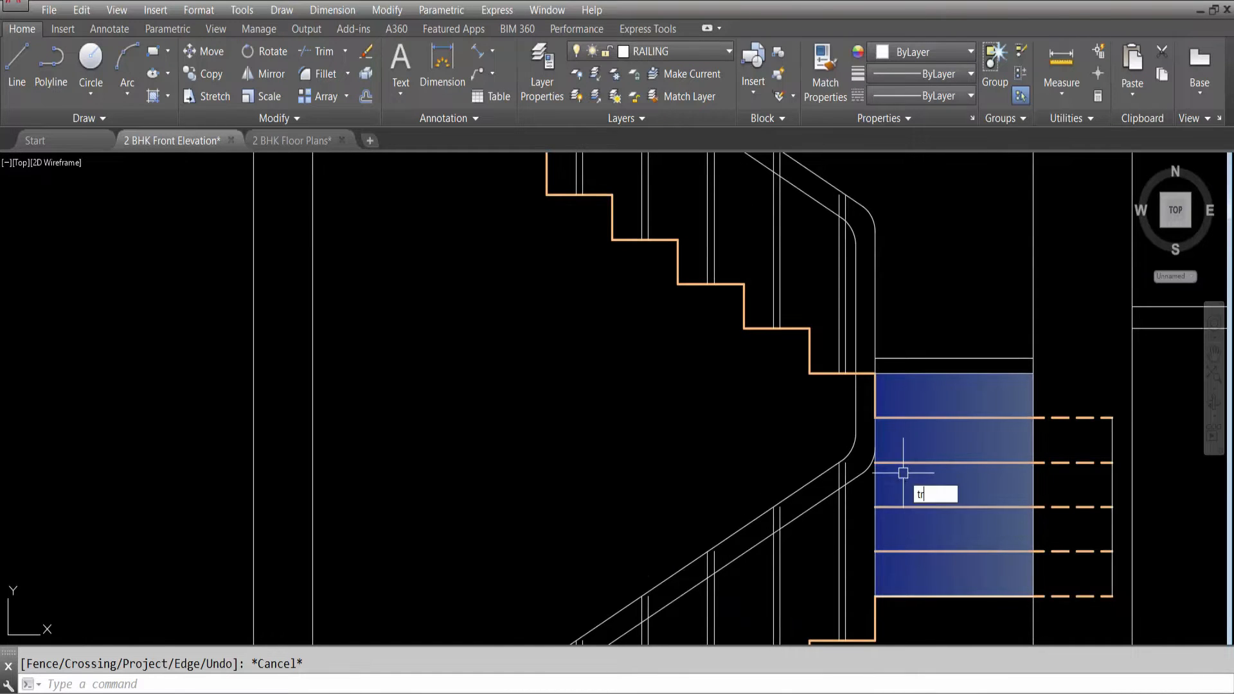
key("Return")
left_click(844, 471)
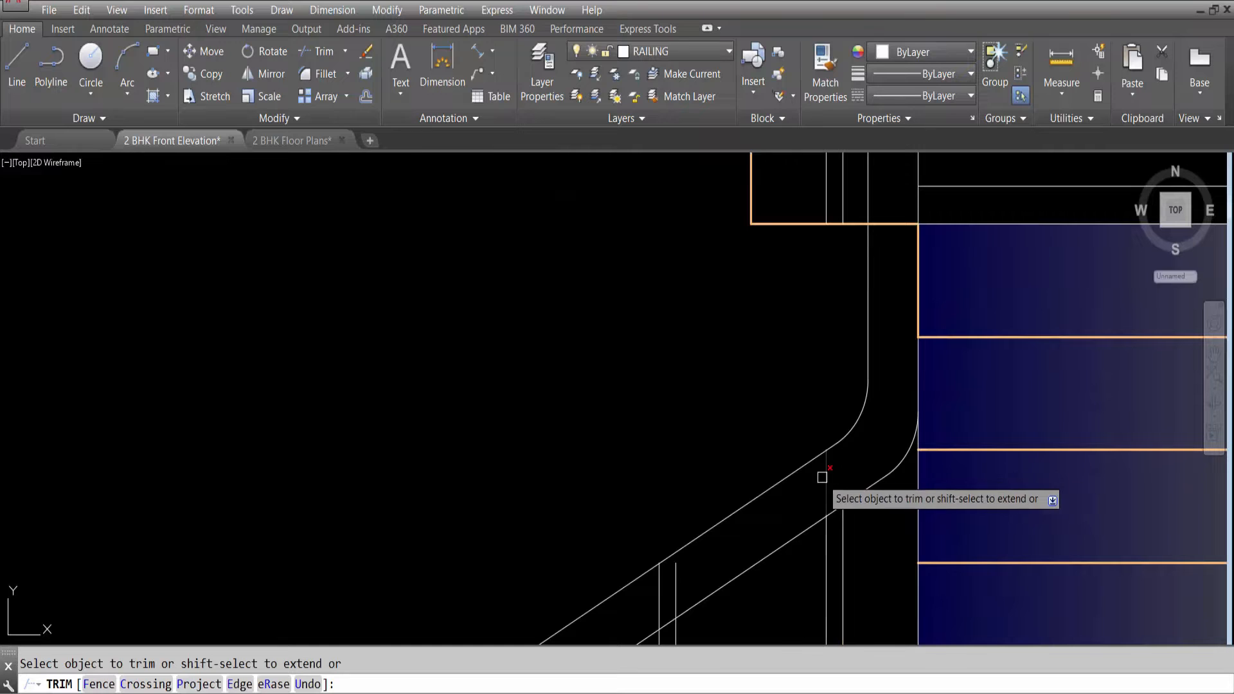
left_click(820, 474)
scroll(854, 462, "down", 5)
scroll(797, 488, "up", 5)
left_click(787, 498)
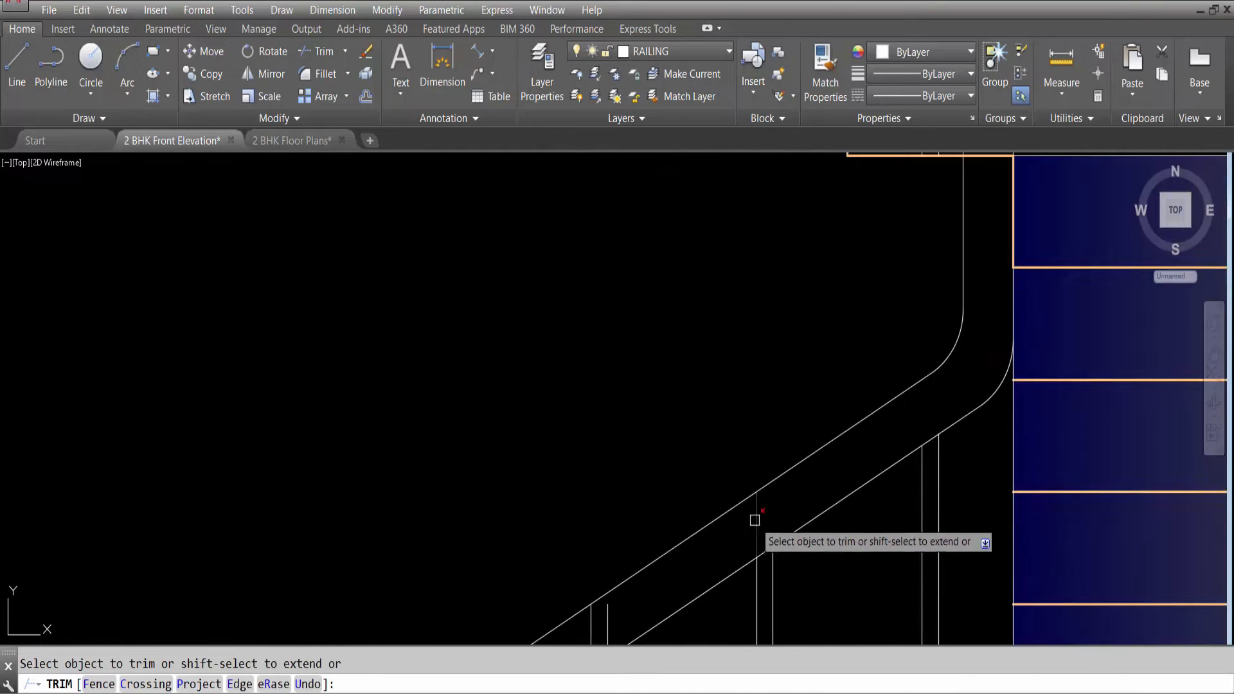
left_click(756, 510)
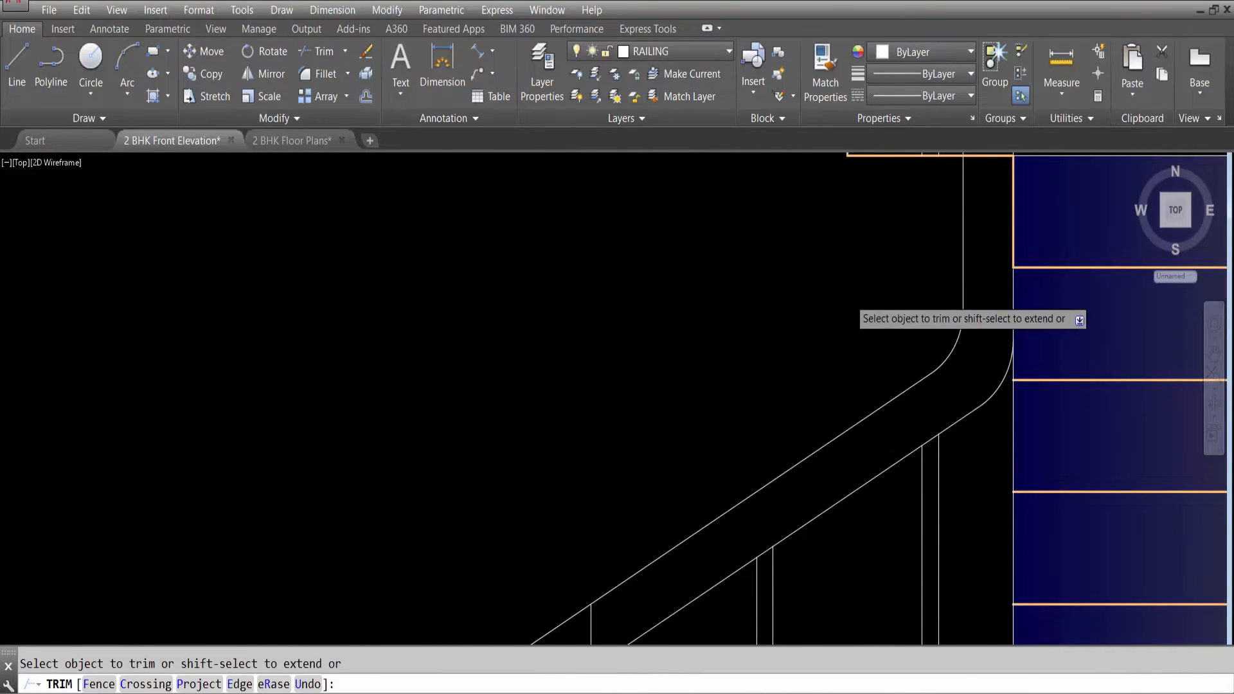
Trim the remaining lower-flight balusters between the handrail lines, working down to the second baluster from the foot of the stair.
scroll(785, 376, "down", 5)
scroll(787, 386, "up", 5)
left_click(777, 386)
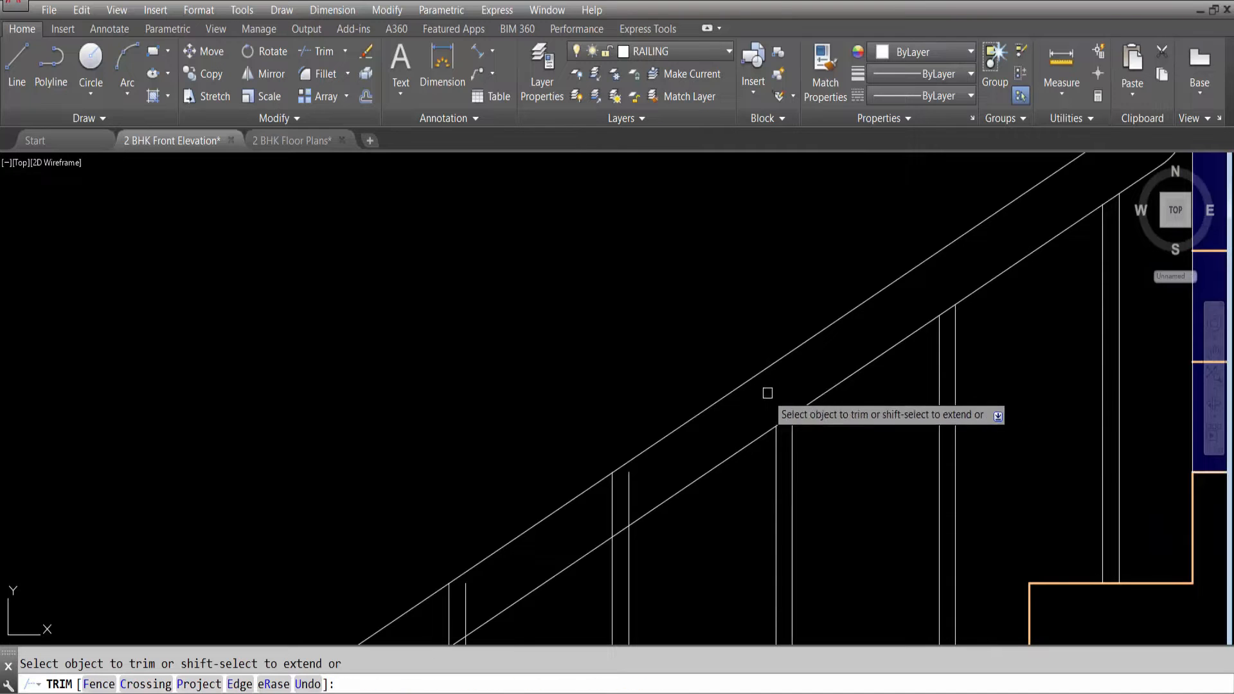
left_click(624, 487)
scroll(613, 493, "down", 5)
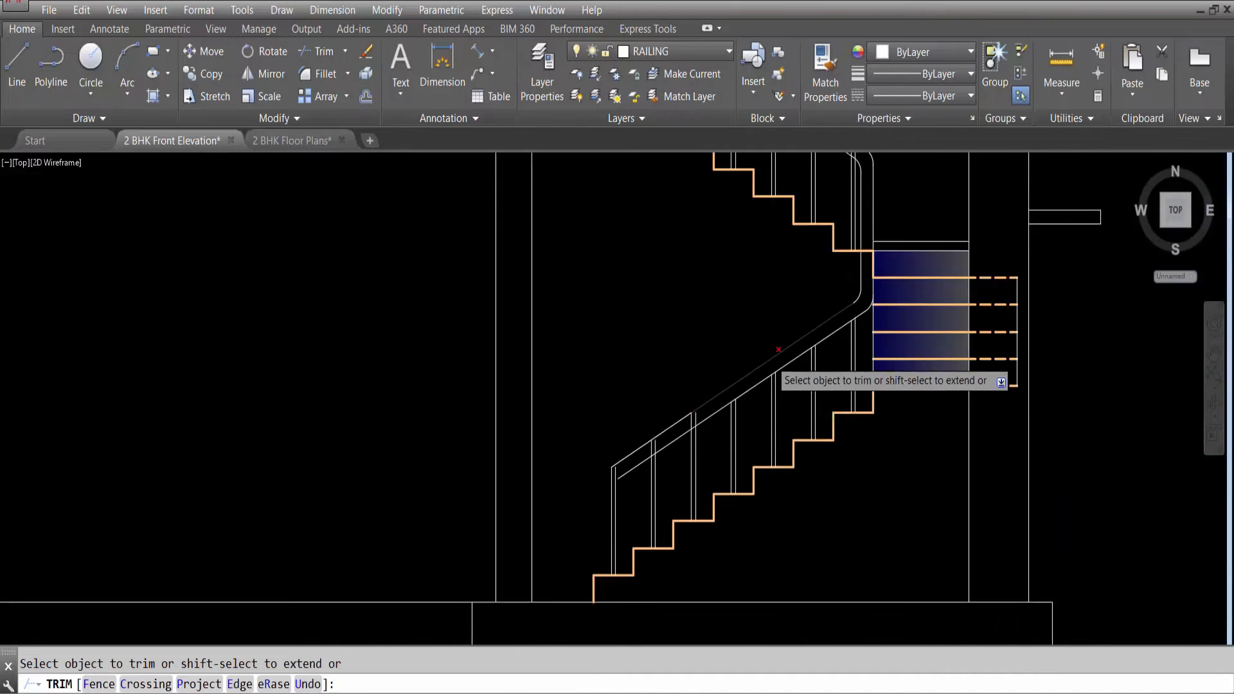
scroll(680, 418, "up", 5)
scroll(750, 418, "down", 5)
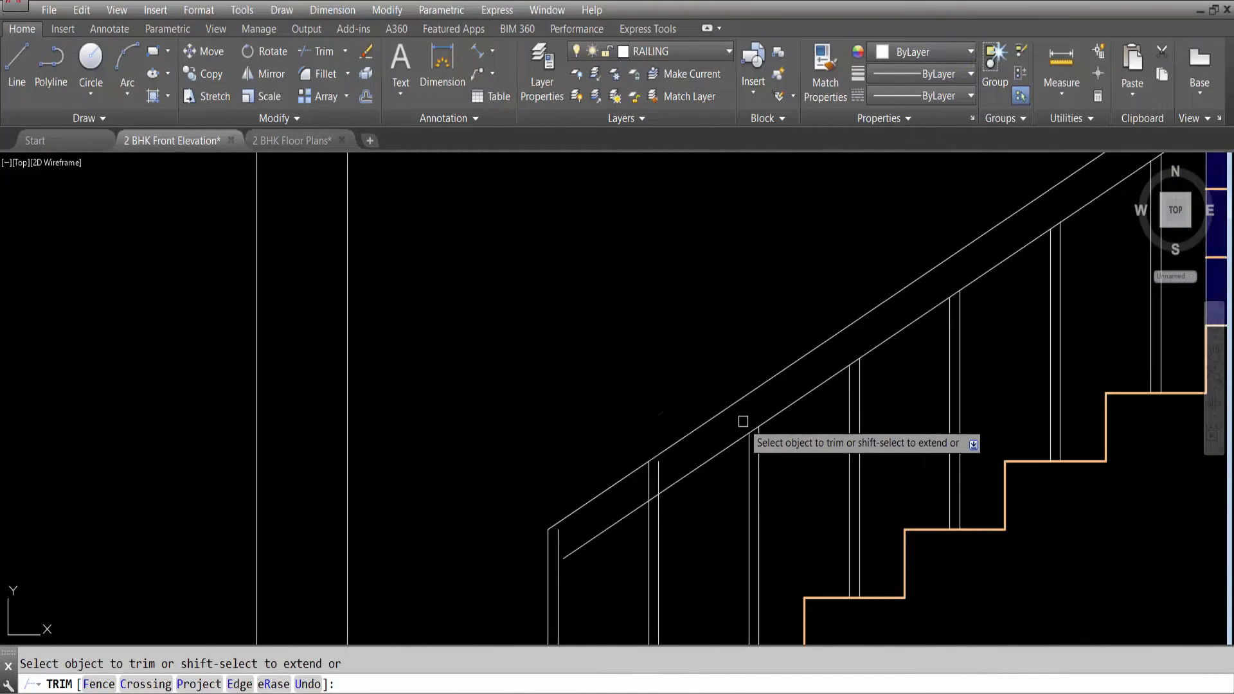
scroll(649, 468, "up", 5)
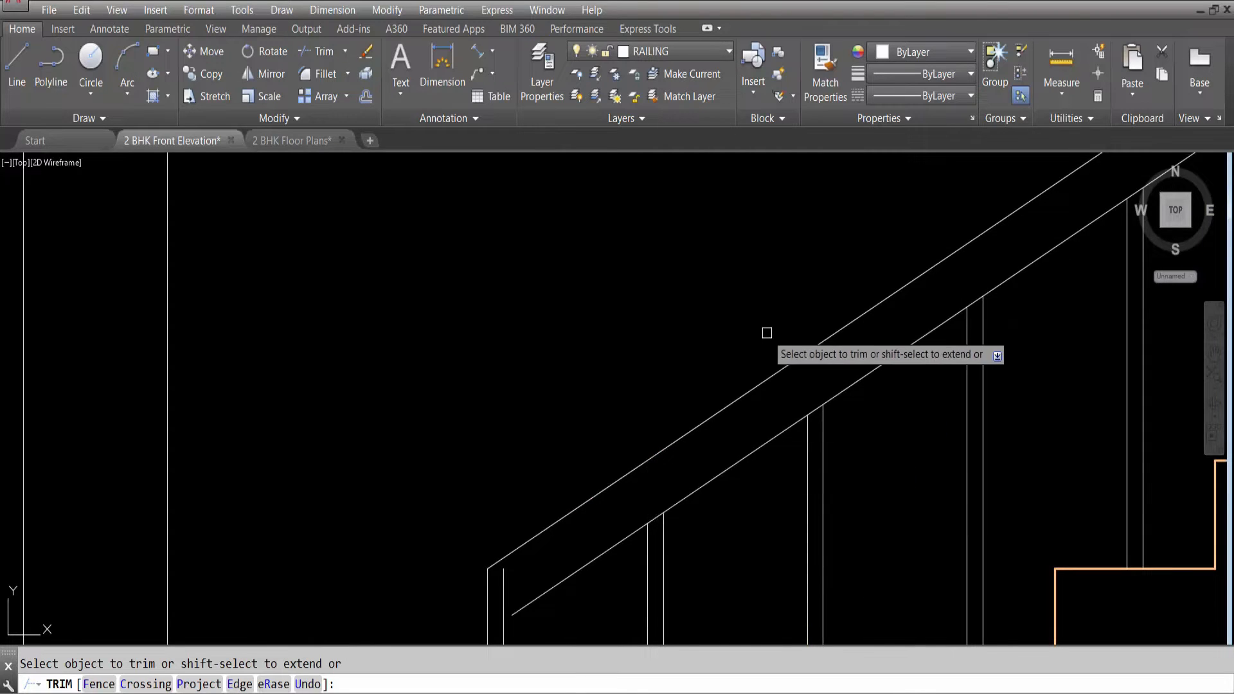
scroll(765, 333, "down", 5)
key("Escape")
Extend both lower-flight handrail lines to the near face of the column beside the stair's foot and save the drawing.
scroll(717, 363, "down", 5)
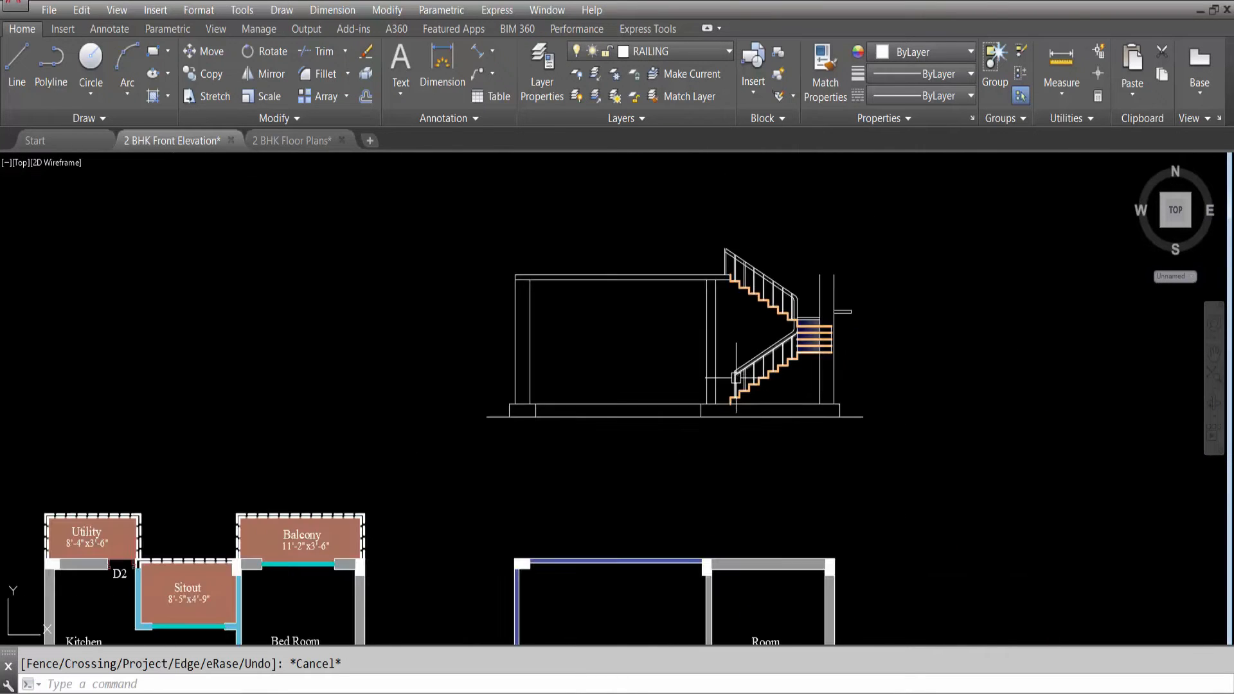
scroll(722, 371, "down", 5)
scroll(735, 487, "up", 10)
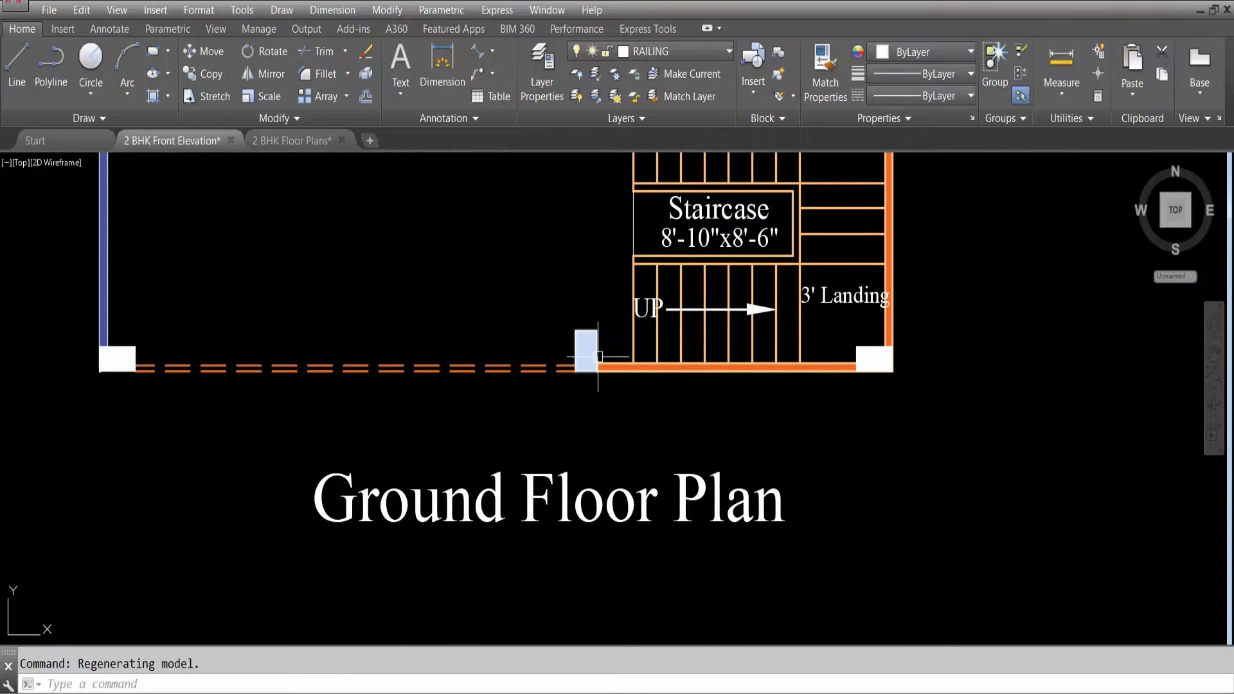
scroll(631, 468, "down", 8)
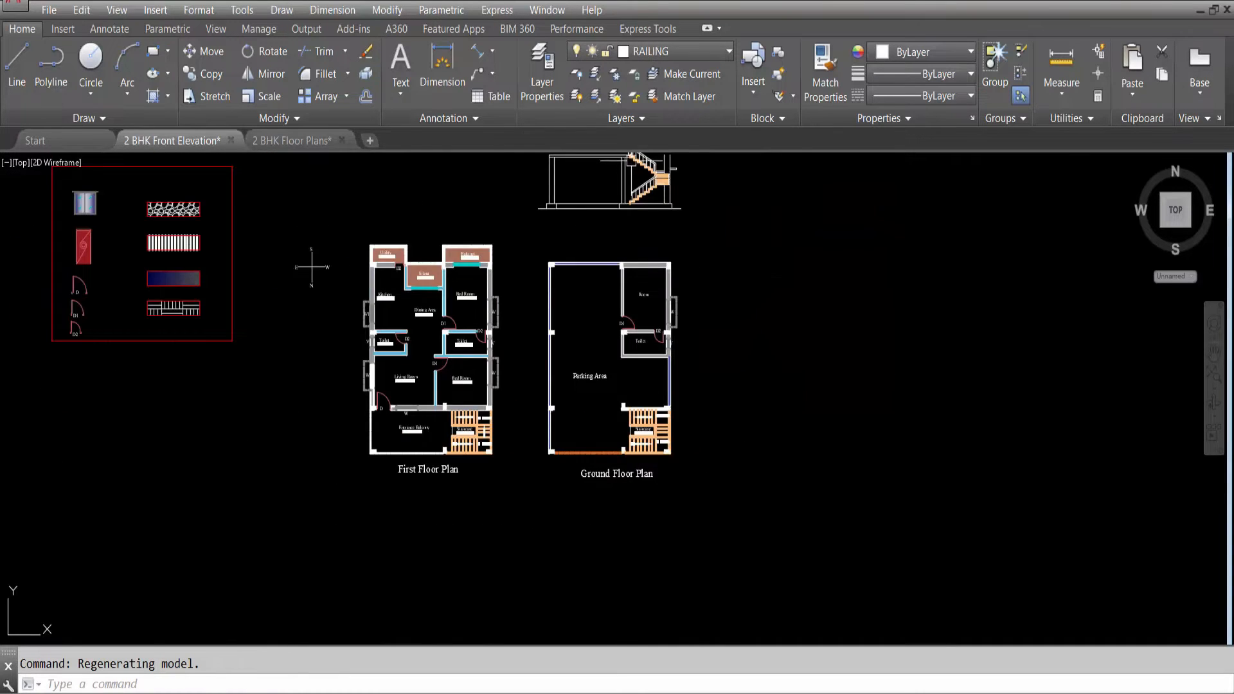
scroll(635, 160, "up", 8)
key("Return")
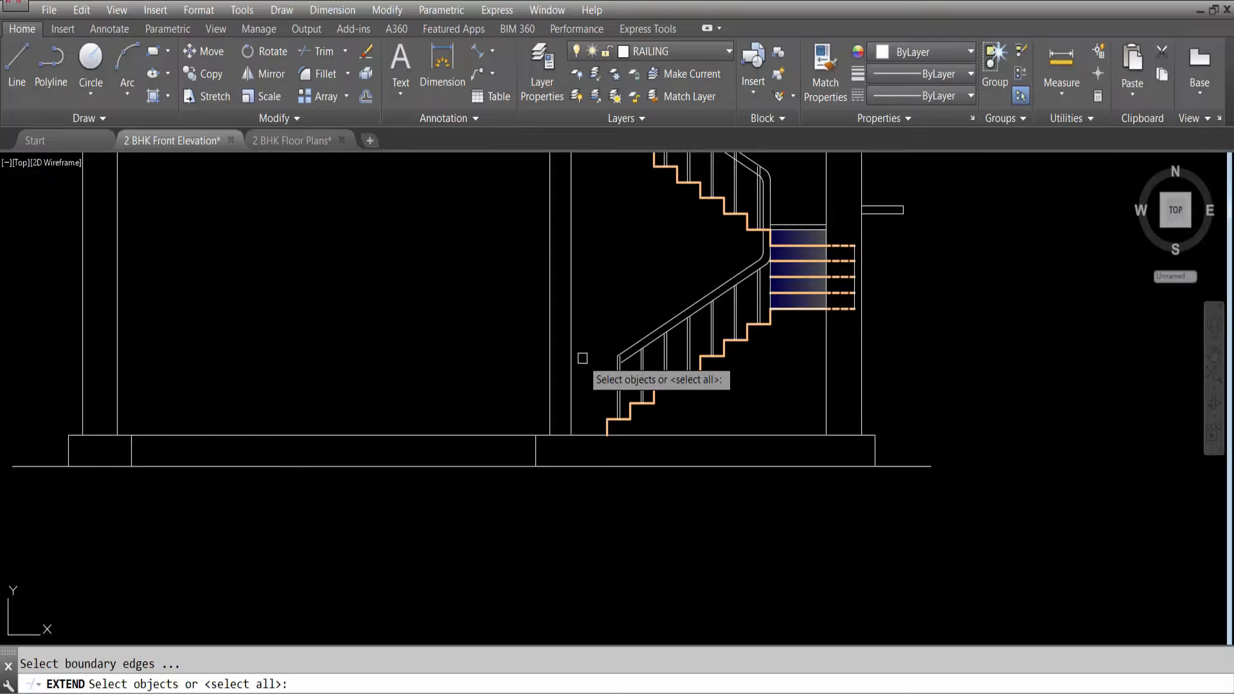
left_click(571, 378)
key("Return")
left_click(627, 347)
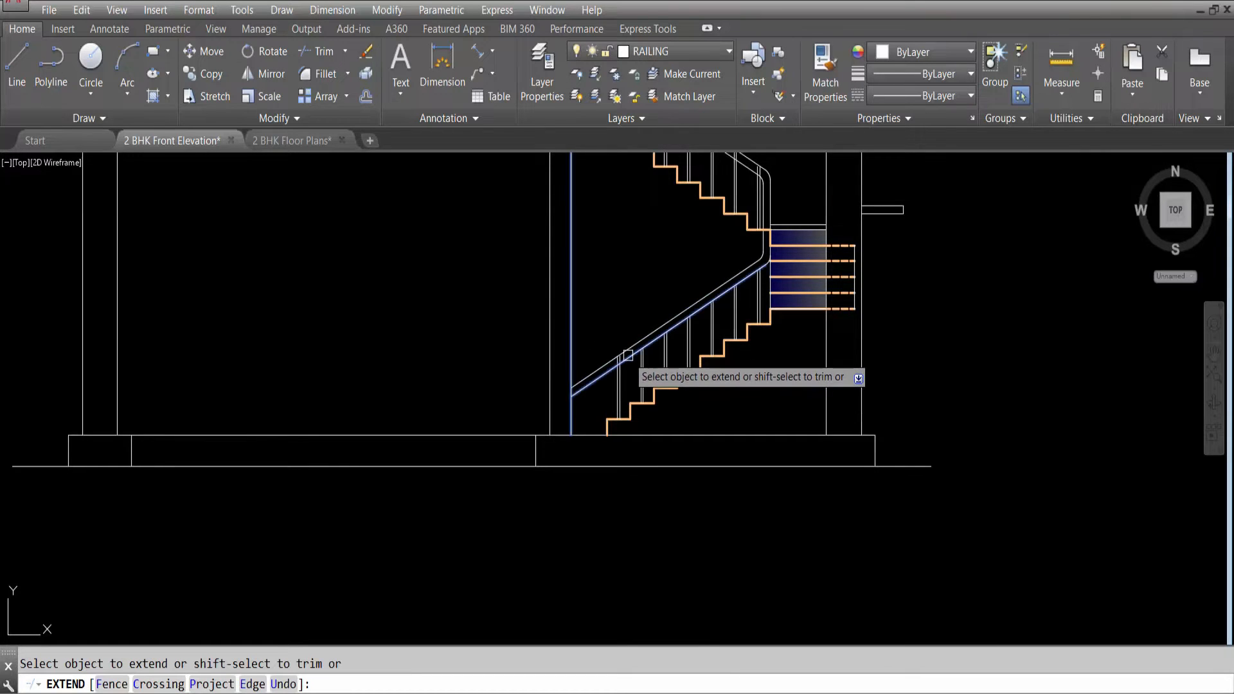
key("Escape")
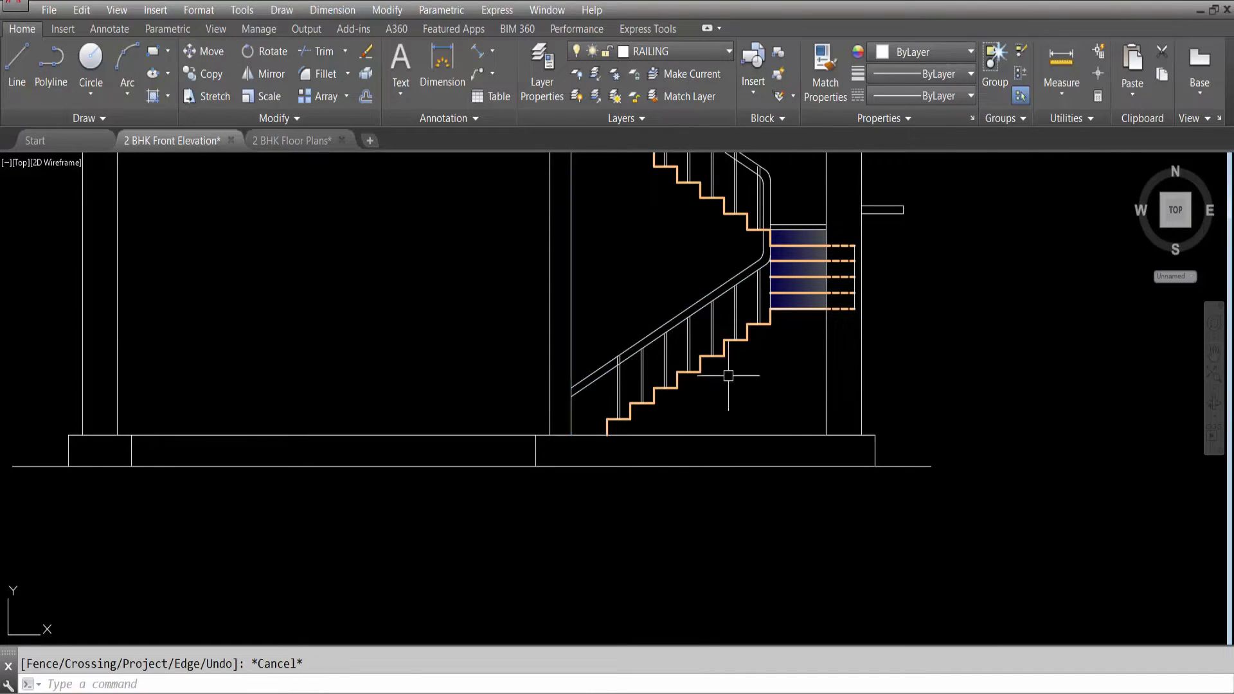
key("ctrl+s")
Trim the top of the lower flight's lowest baluster where it crosses the space between the two handrail lines.
scroll(744, 387, "up", 2)
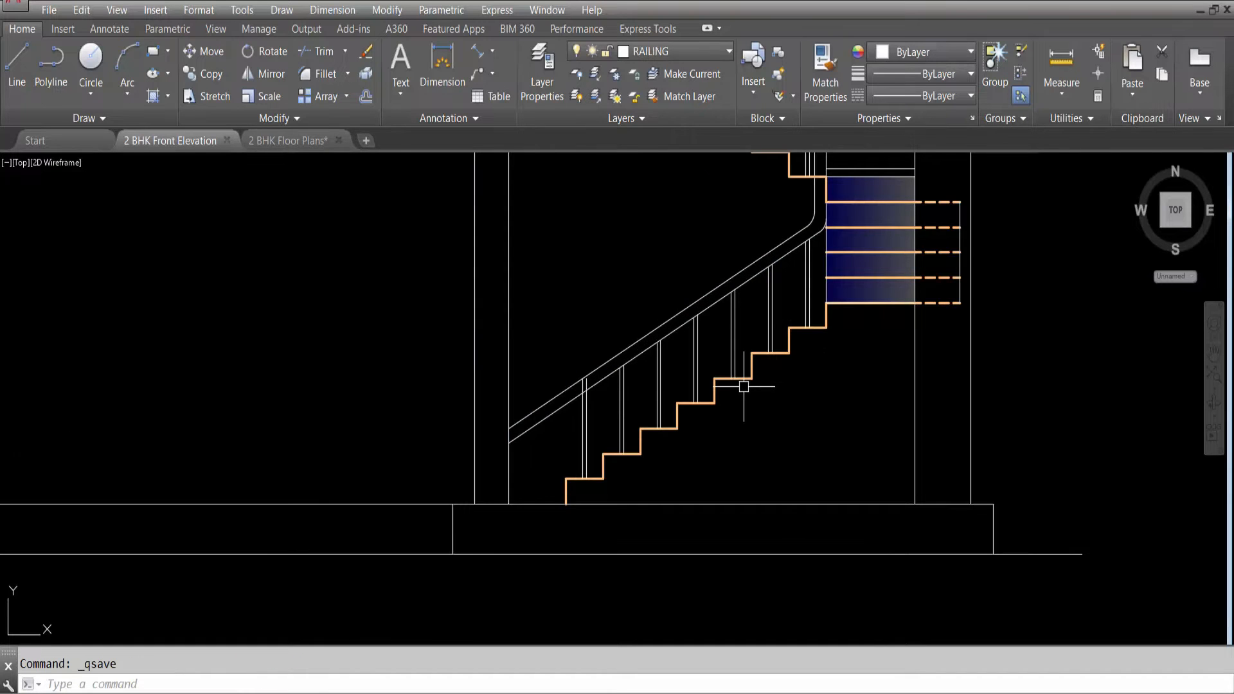
scroll(565, 354, "up", 4)
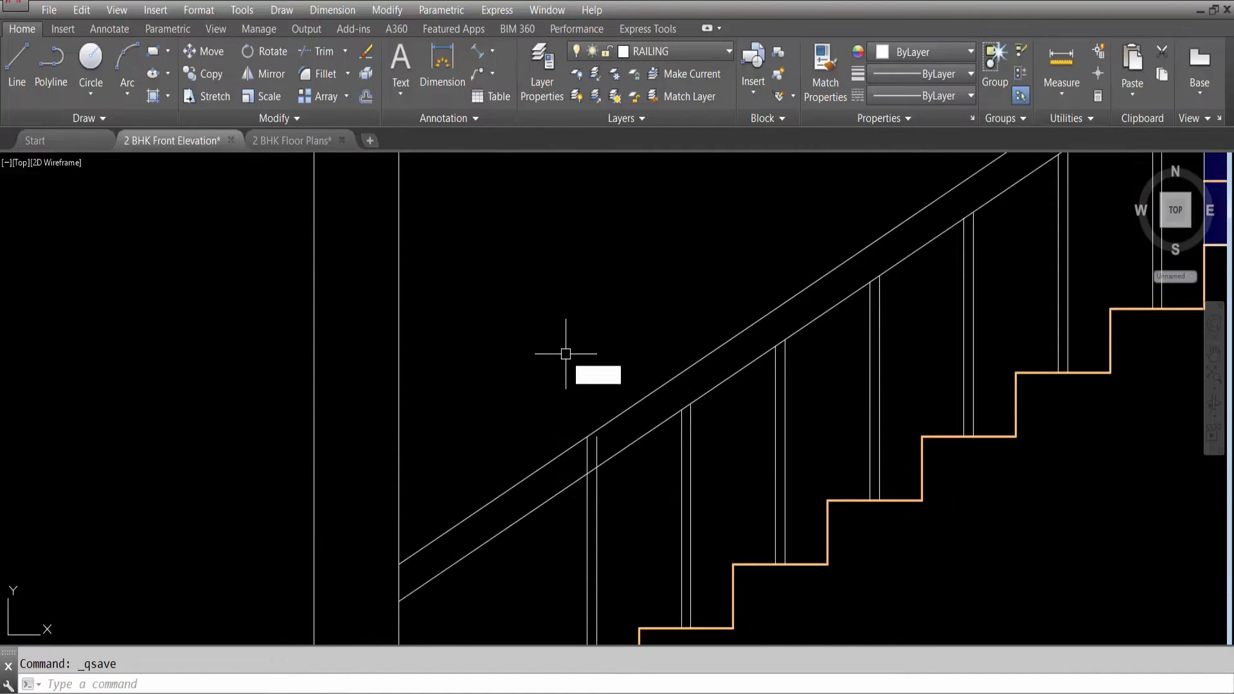
key("Return")
key("Return")
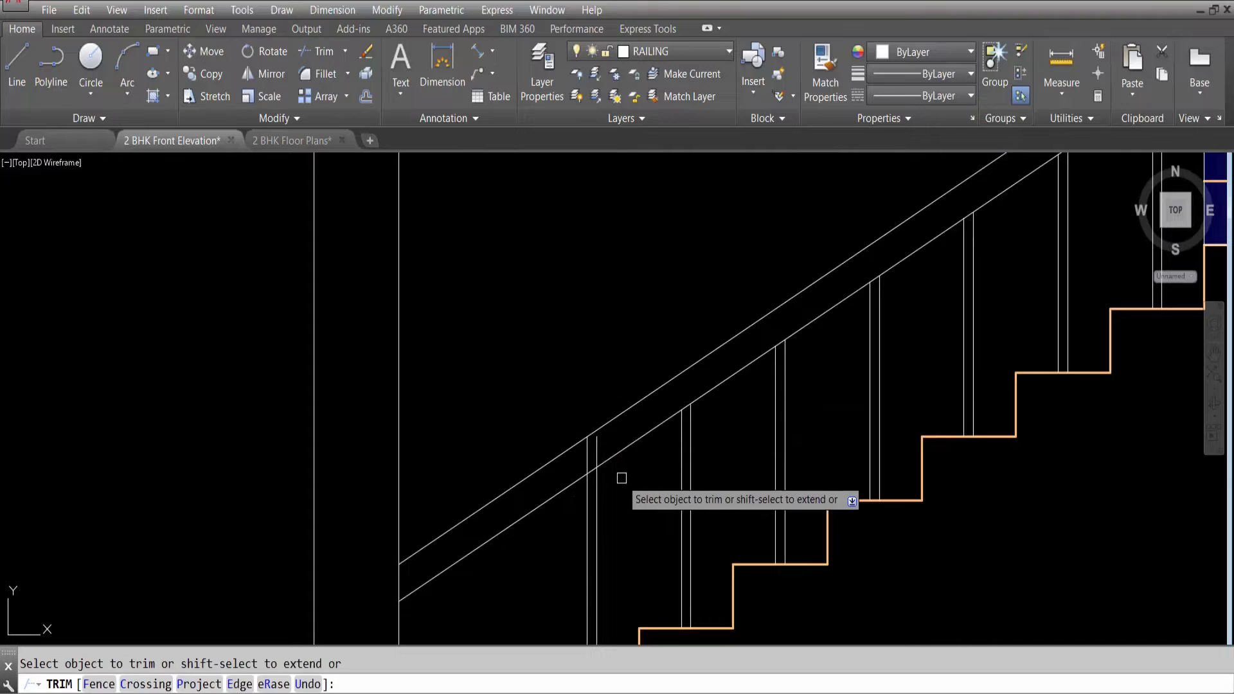
scroll(584, 449, "down", 6)
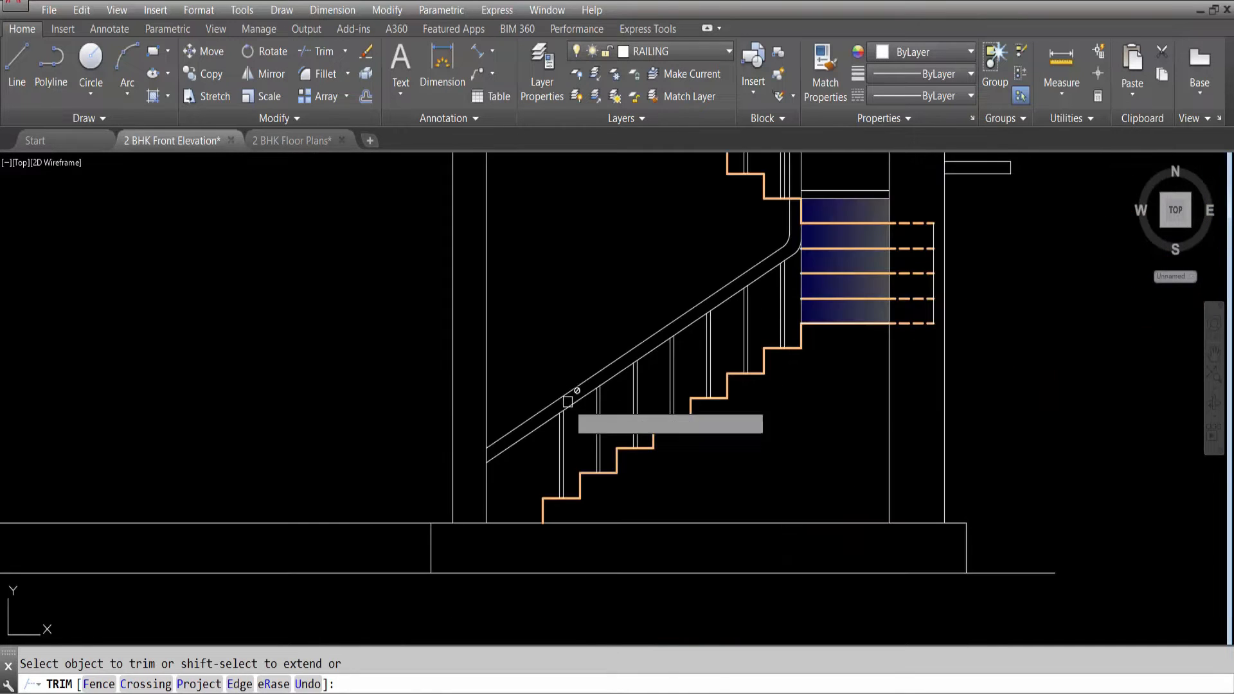
Trim the upper flight's four lowest balusters between the handrail lines, working upward from the landing.
scroll(668, 282, "up", 4)
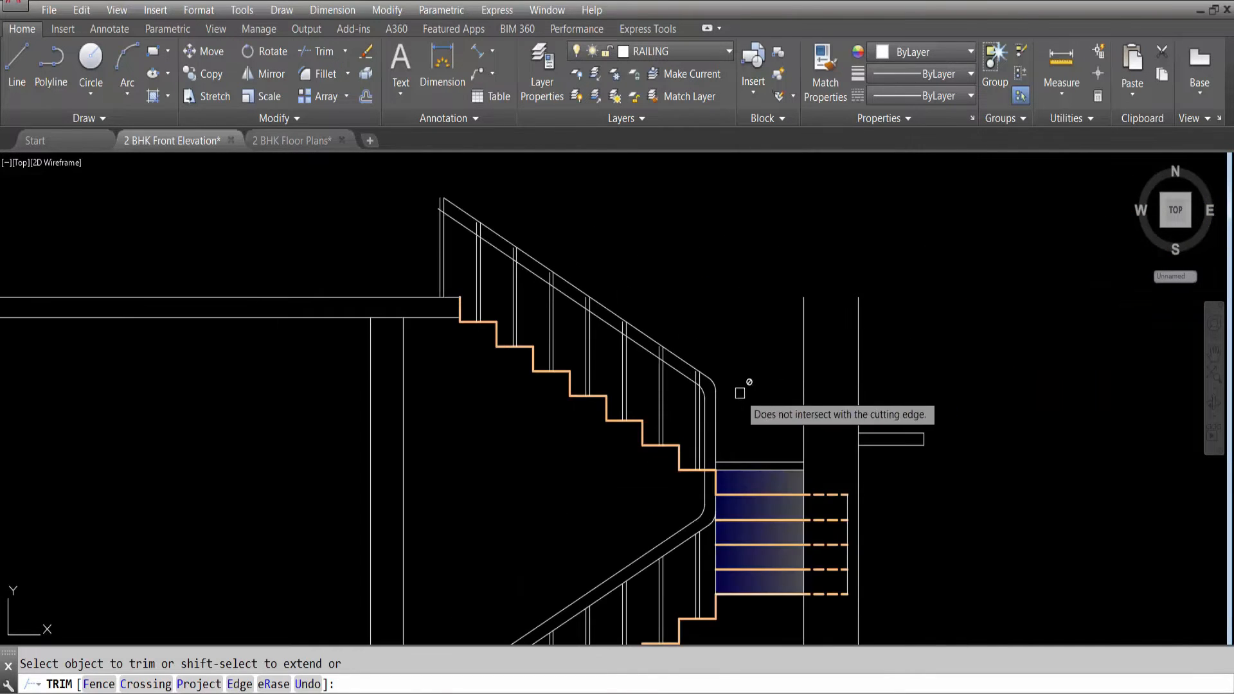
scroll(726, 382, "up", 4)
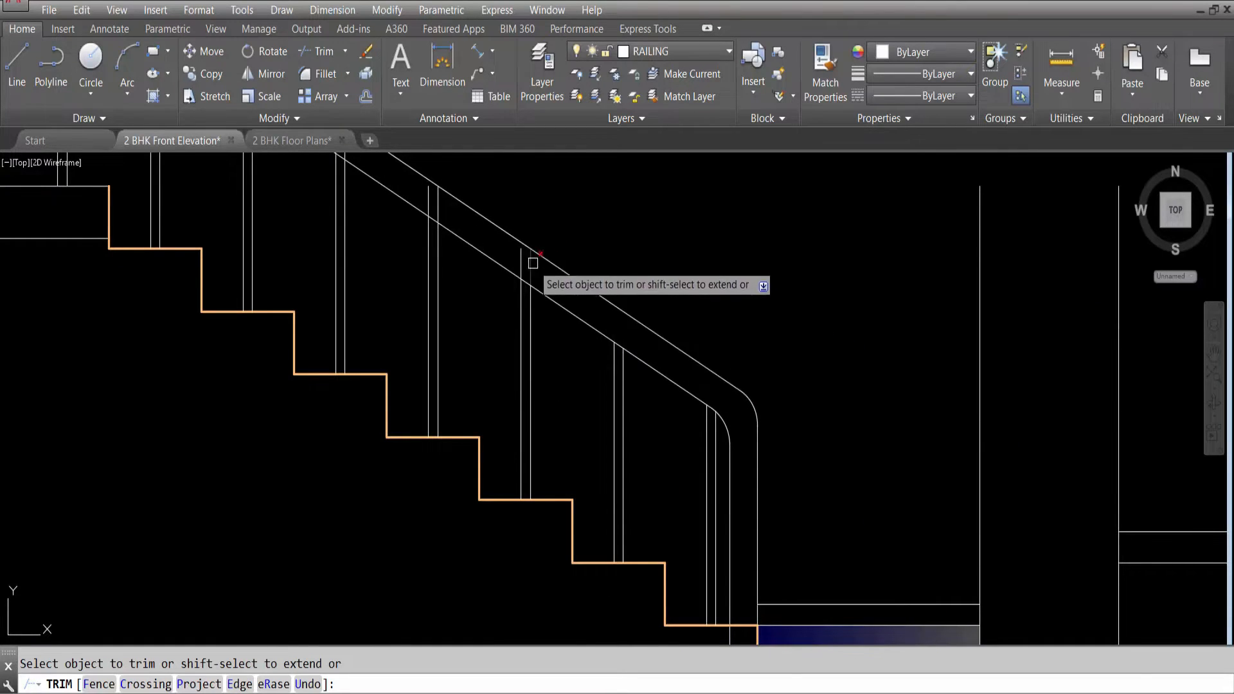
scroll(554, 264, "down", 4)
scroll(557, 274, "up", 6)
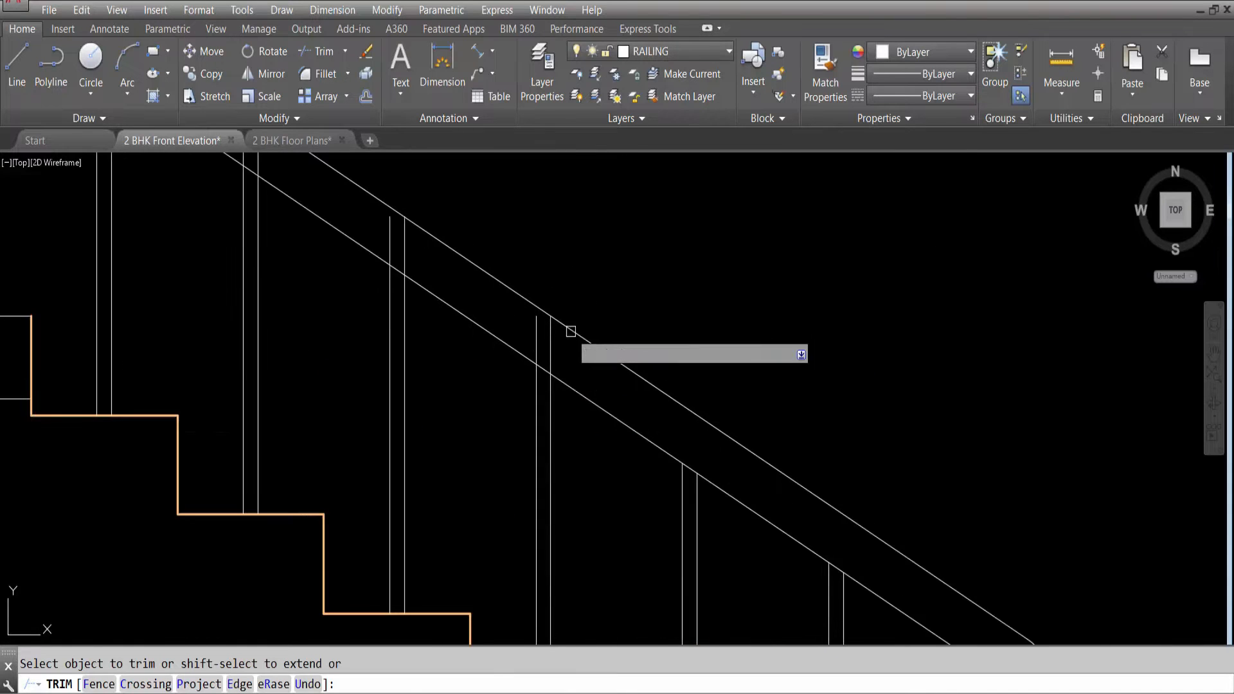
left_click(545, 336)
left_click(560, 339)
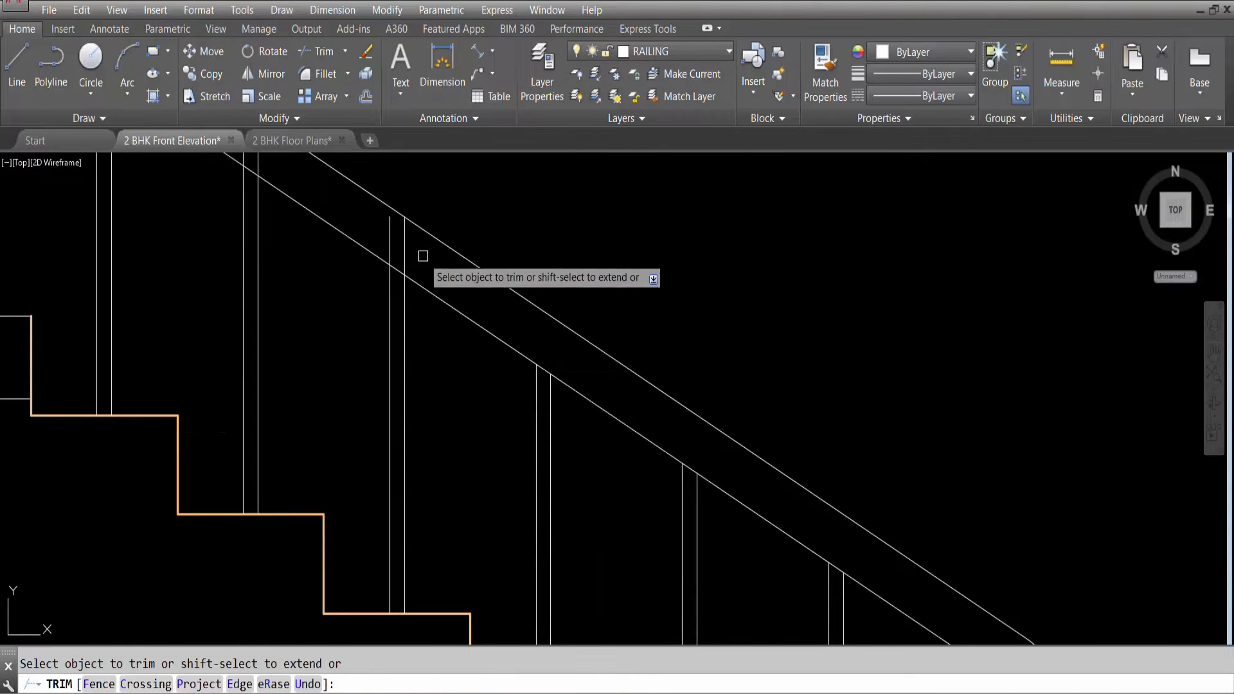
Trim the upper flight's next three balusters between the handrail lines, leaving the topmost post uncut, and save the drawing.
scroll(577, 396, "down", 4)
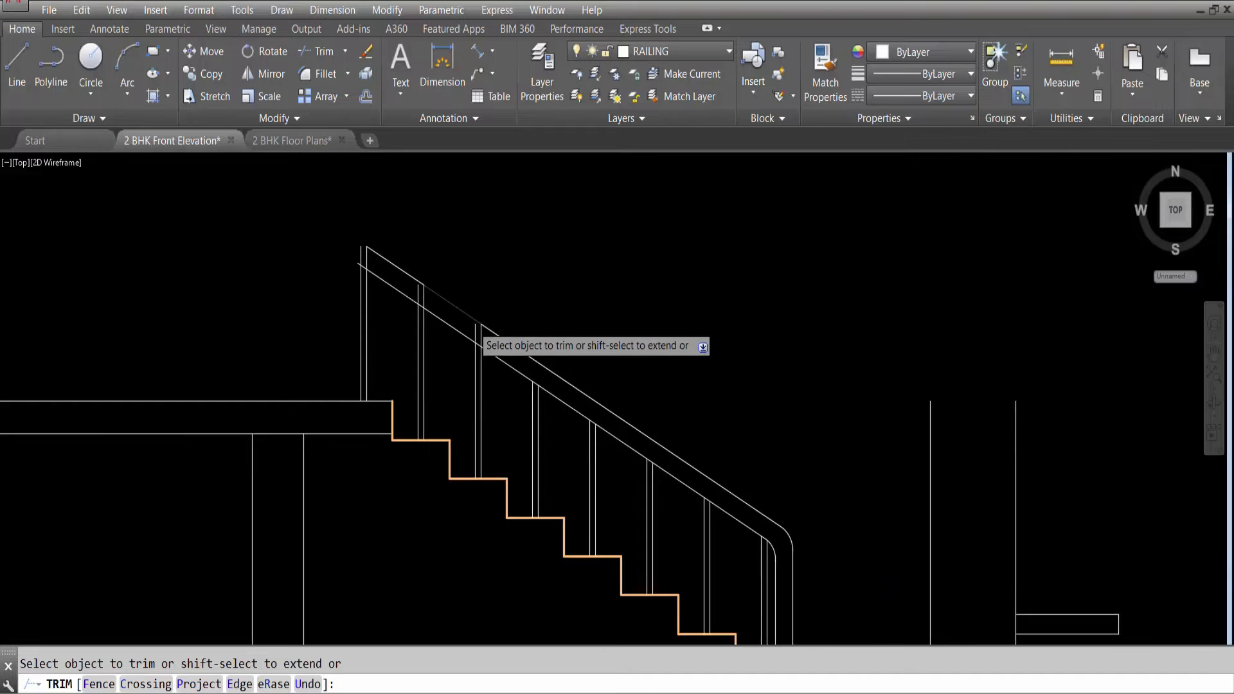
scroll(476, 325, "up", 4)
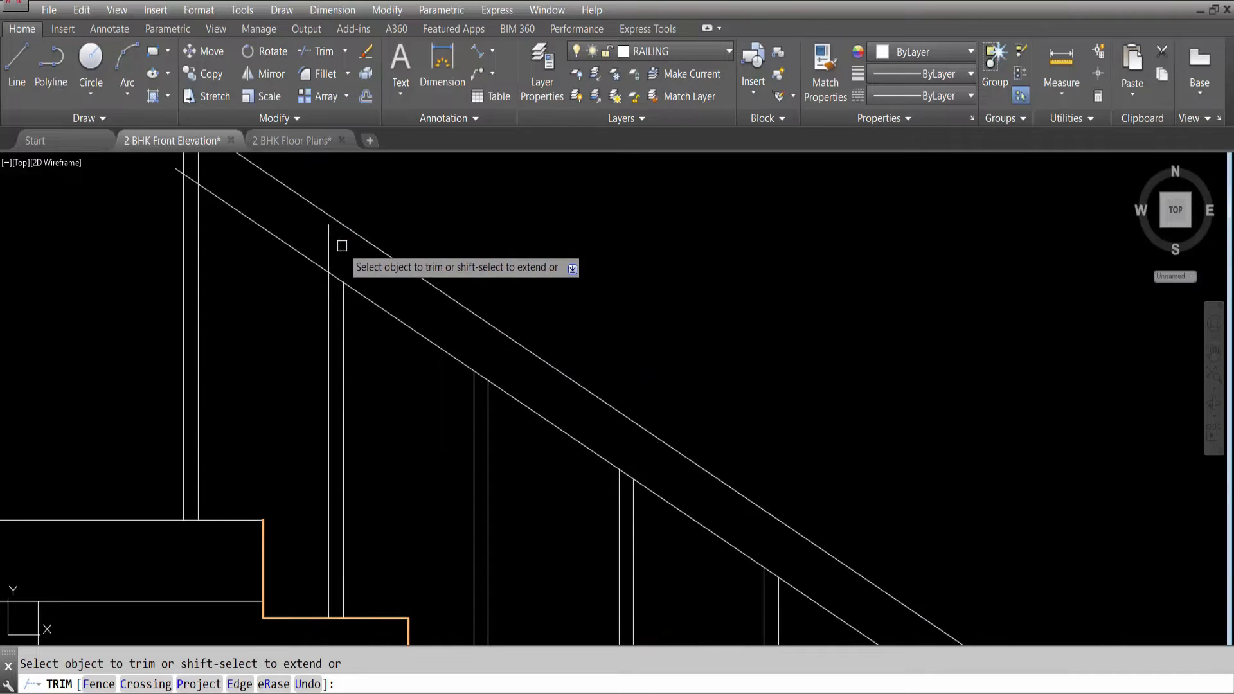
scroll(410, 335, "down", 4)
scroll(410, 335, "up", 3)
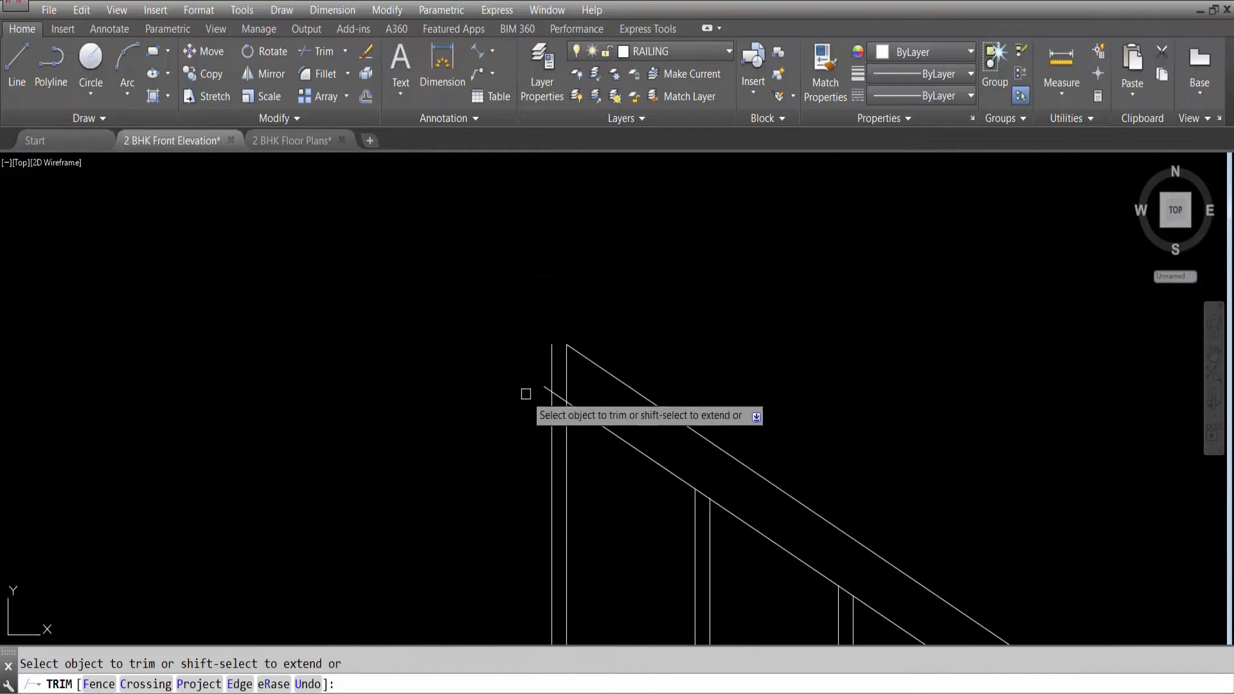
key("Escape")
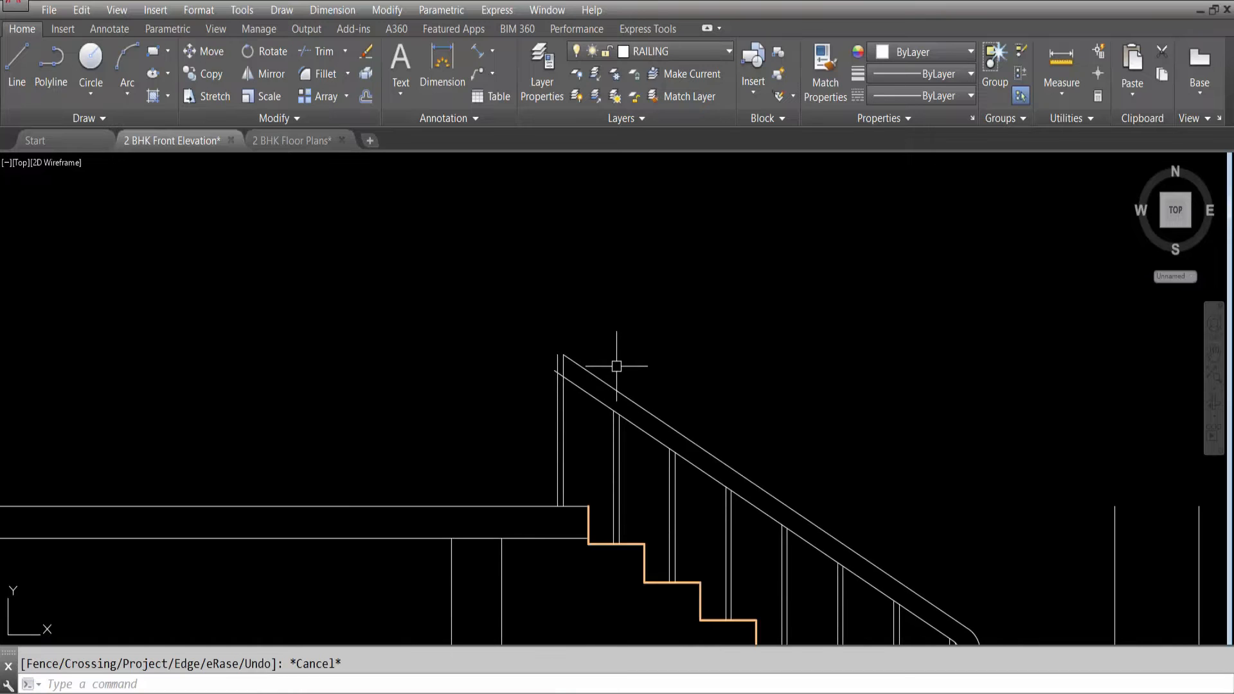
scroll(501, 341, "down", 6)
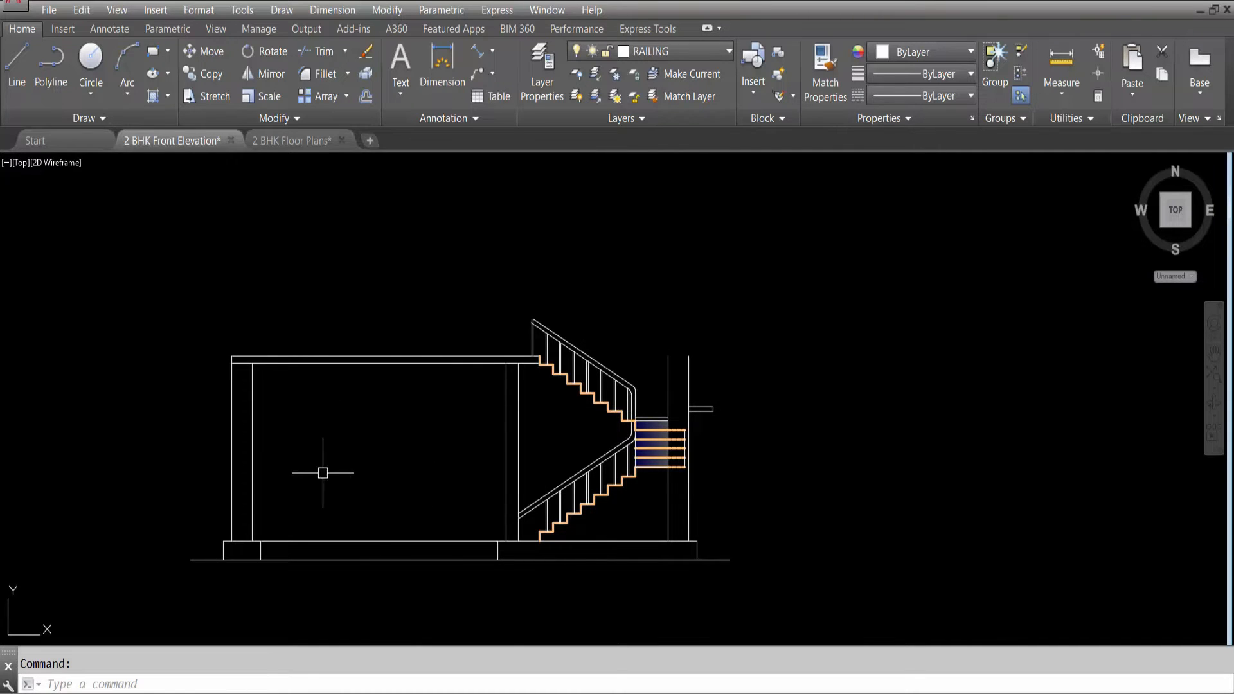
scroll(699, 407, "down", 3)
key("ctrl+s")
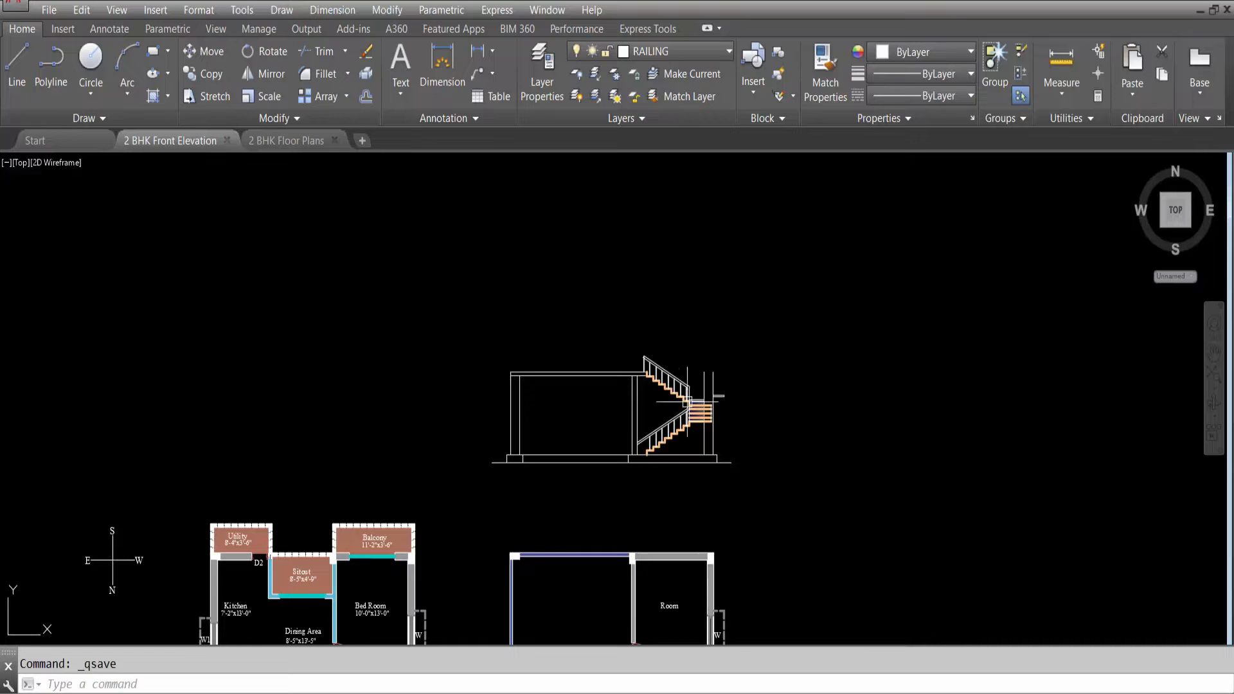
scroll(729, 297, "down", 5)
scroll(688, 526, "up", 3)
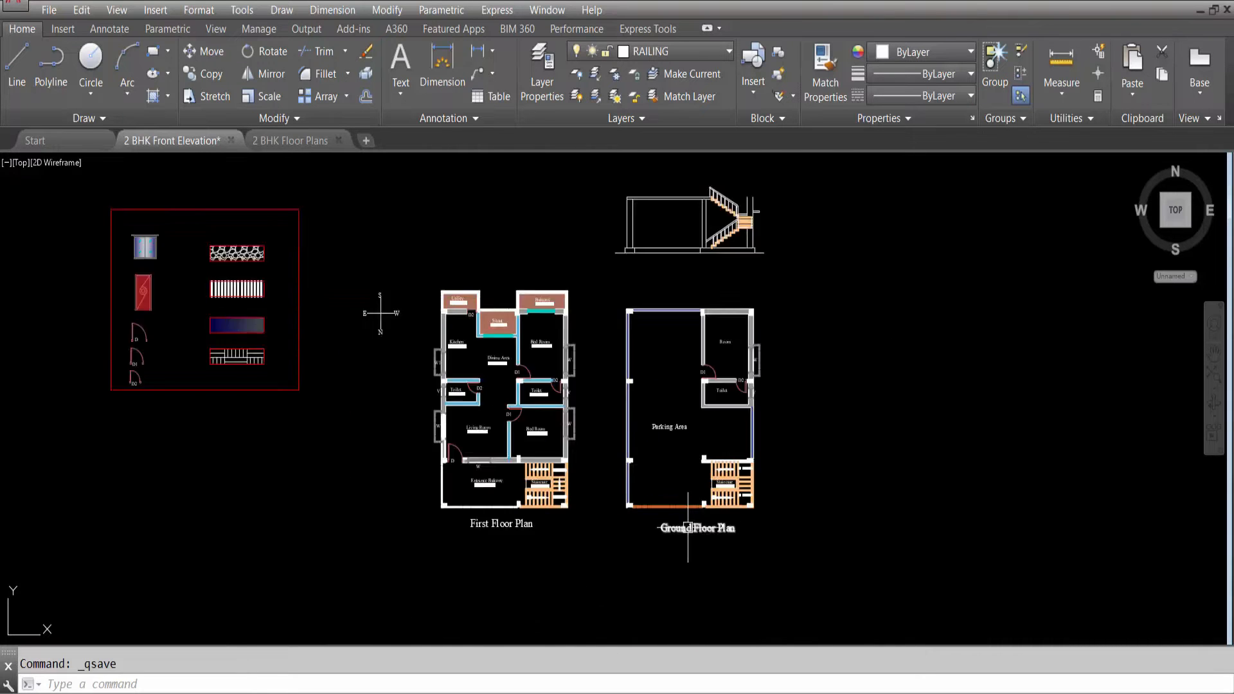
scroll(688, 527, "up", 3)
scroll(753, 574, "down", 3)
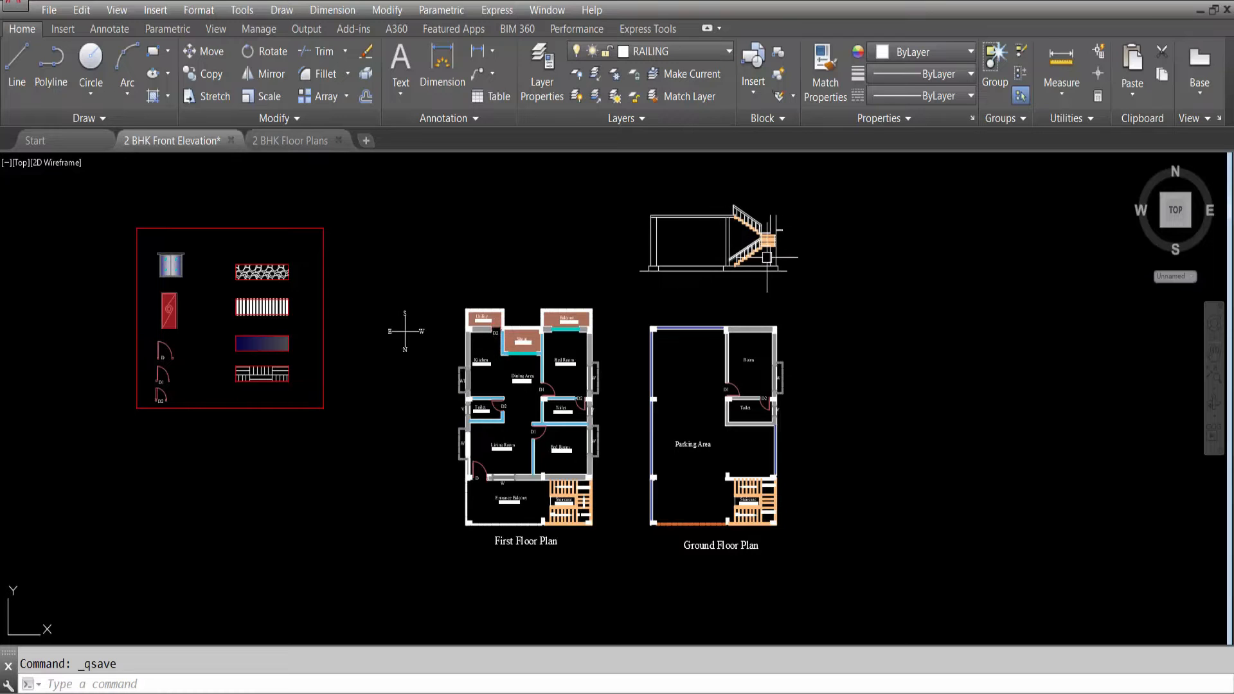
Copy the whole elevation from above the Ground Floor Plan horizontally to line up above the First Floor Plan, and save the drawing.
left_click(825, 281)
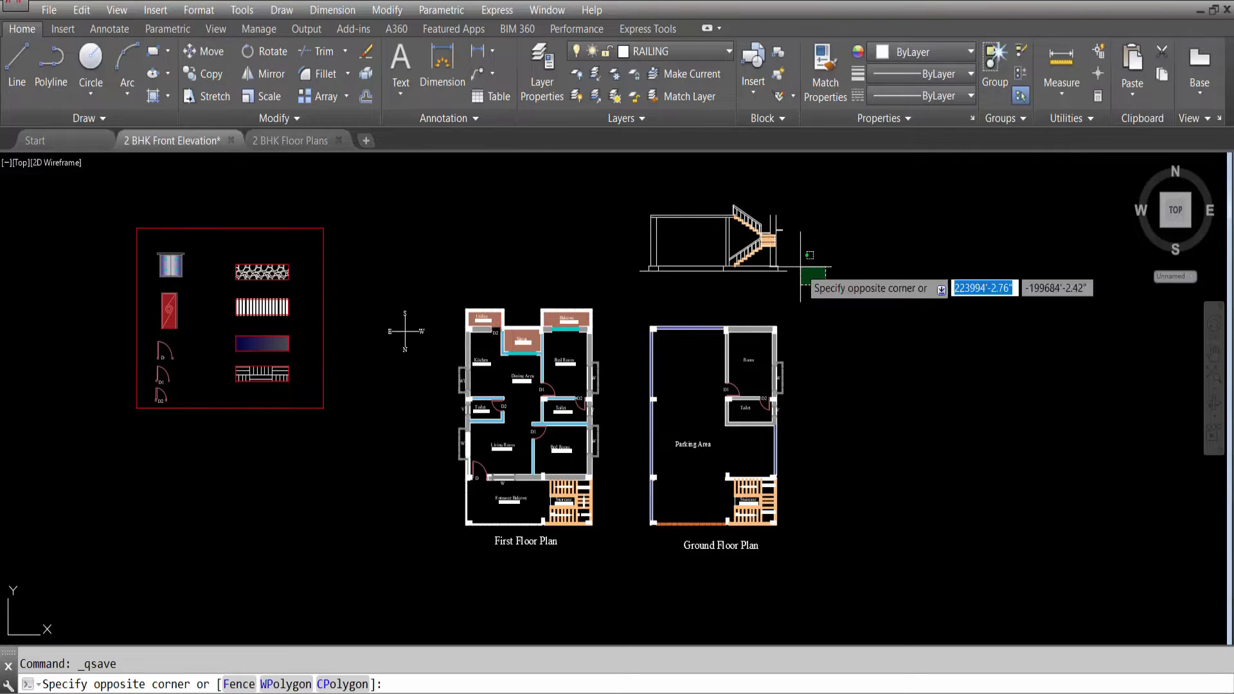
left_click(601, 190)
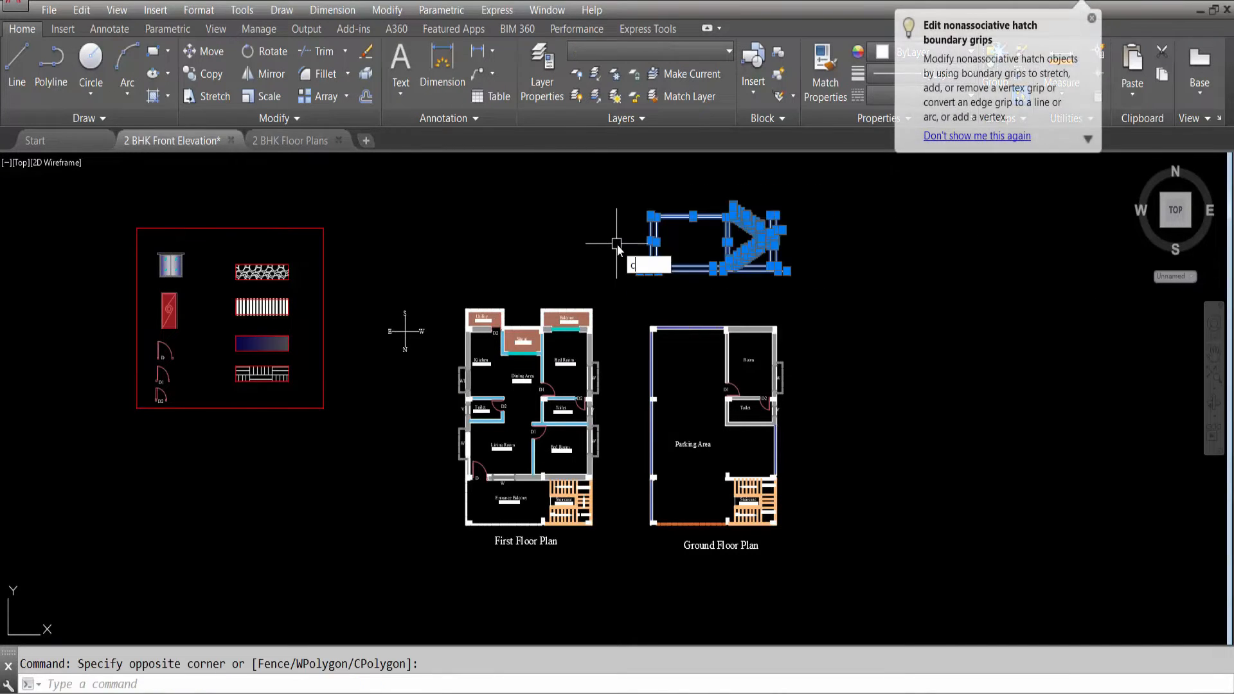
type("co")
key("Return")
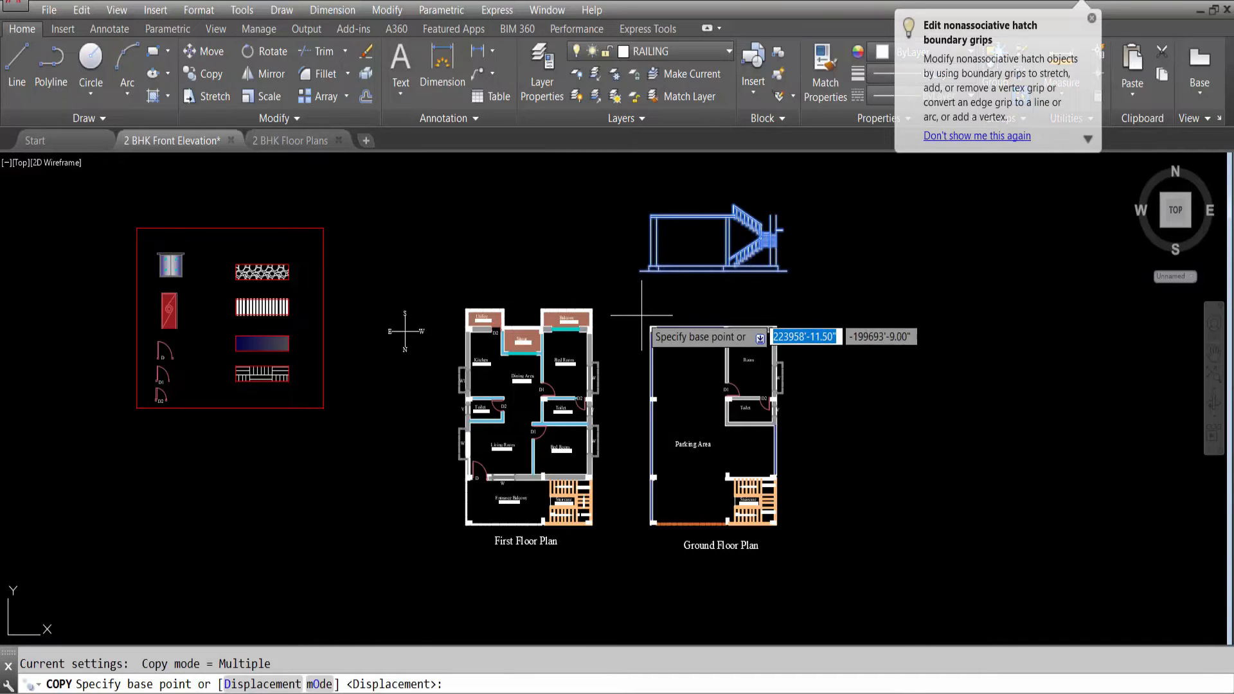
scroll(627, 276, "up", 6)
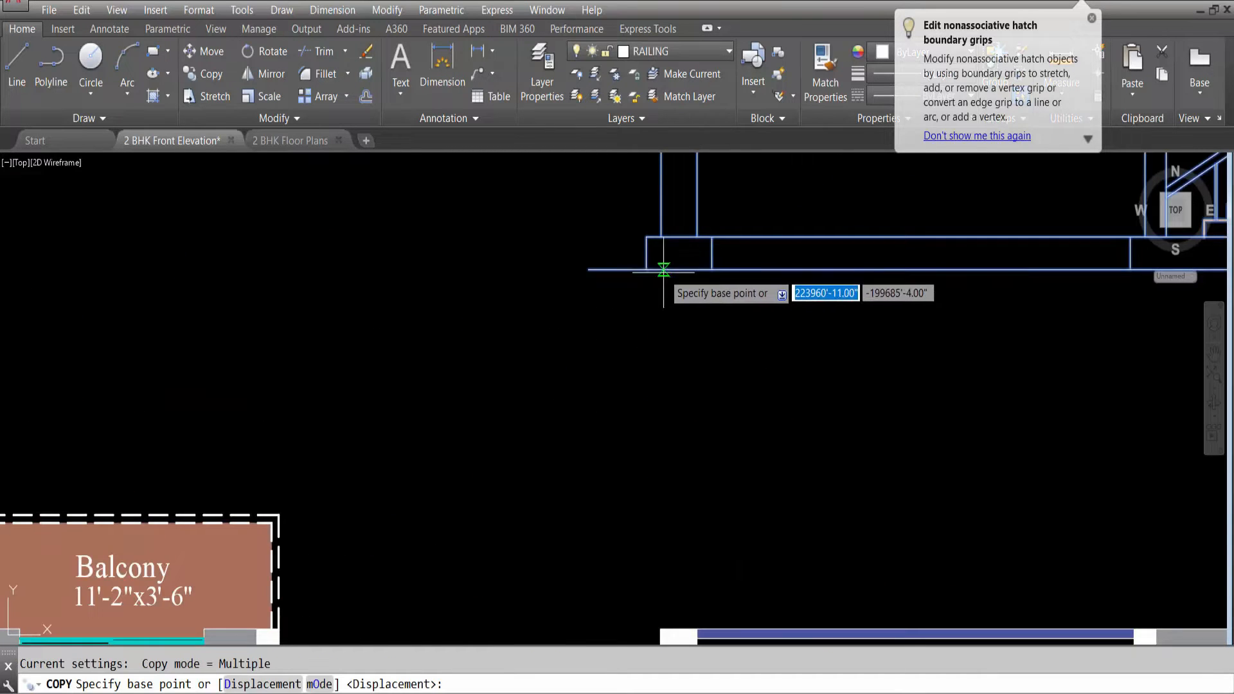
left_click(657, 229)
scroll(739, 270, "down", 6)
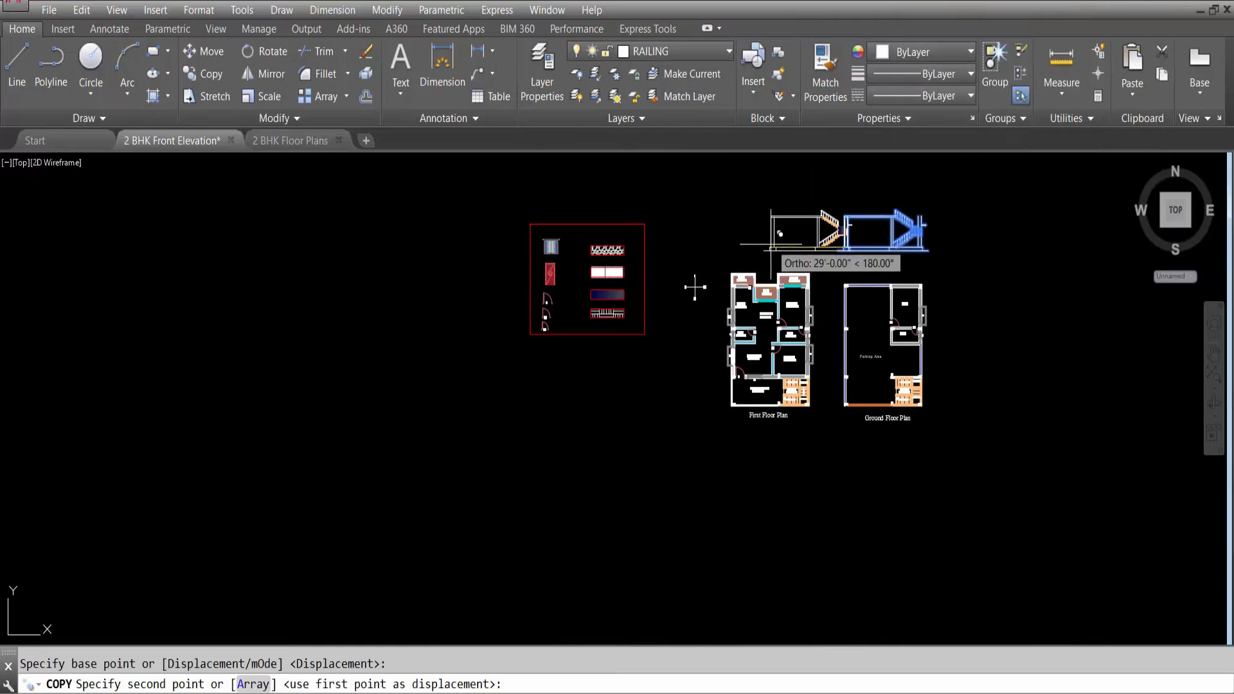
scroll(714, 315, "up", 3)
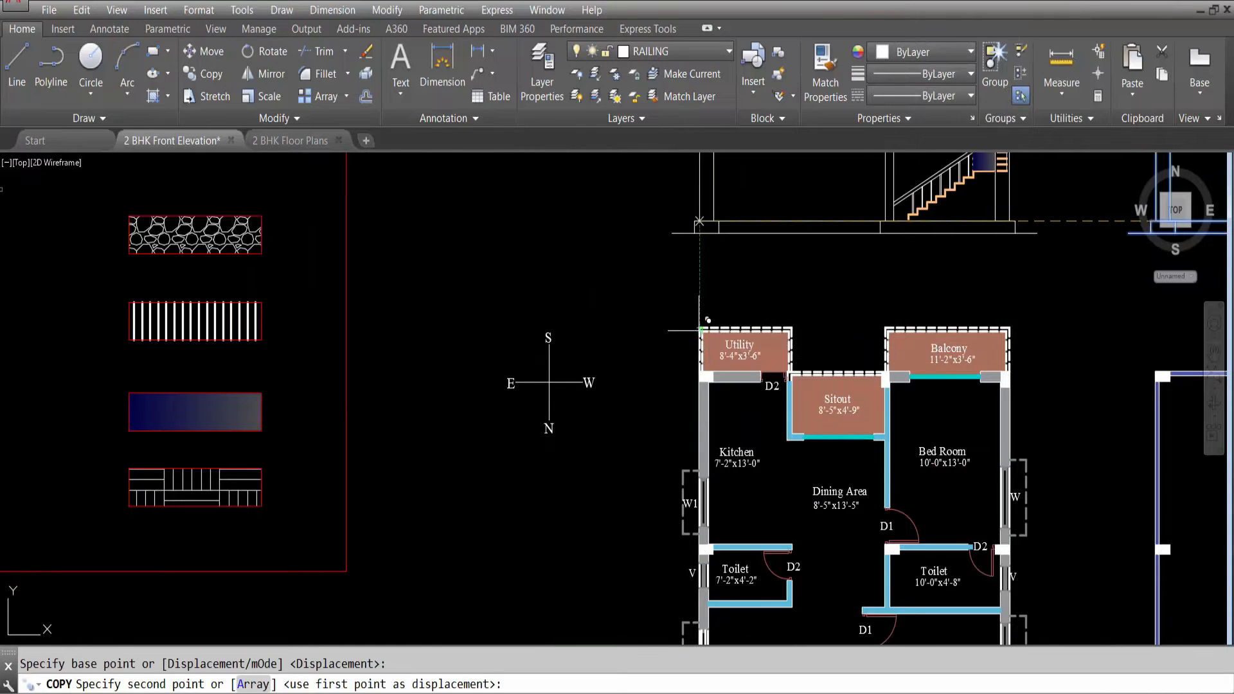
scroll(699, 319, "down", 4)
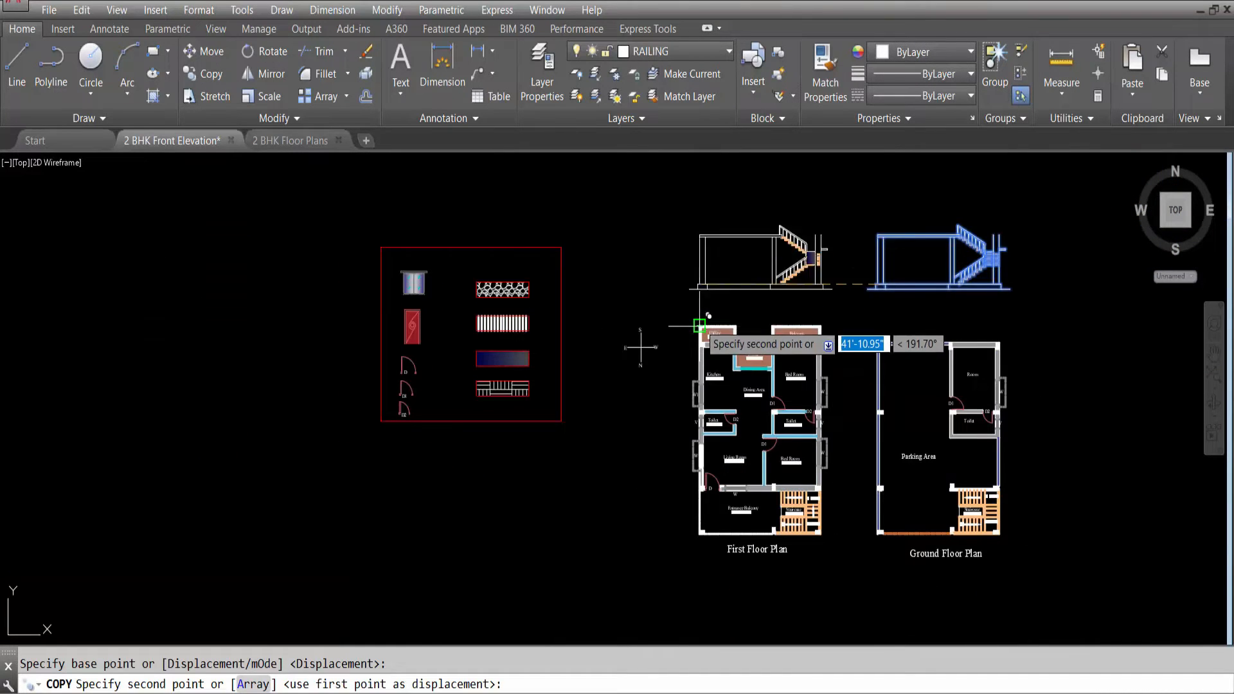
left_click(595, 378)
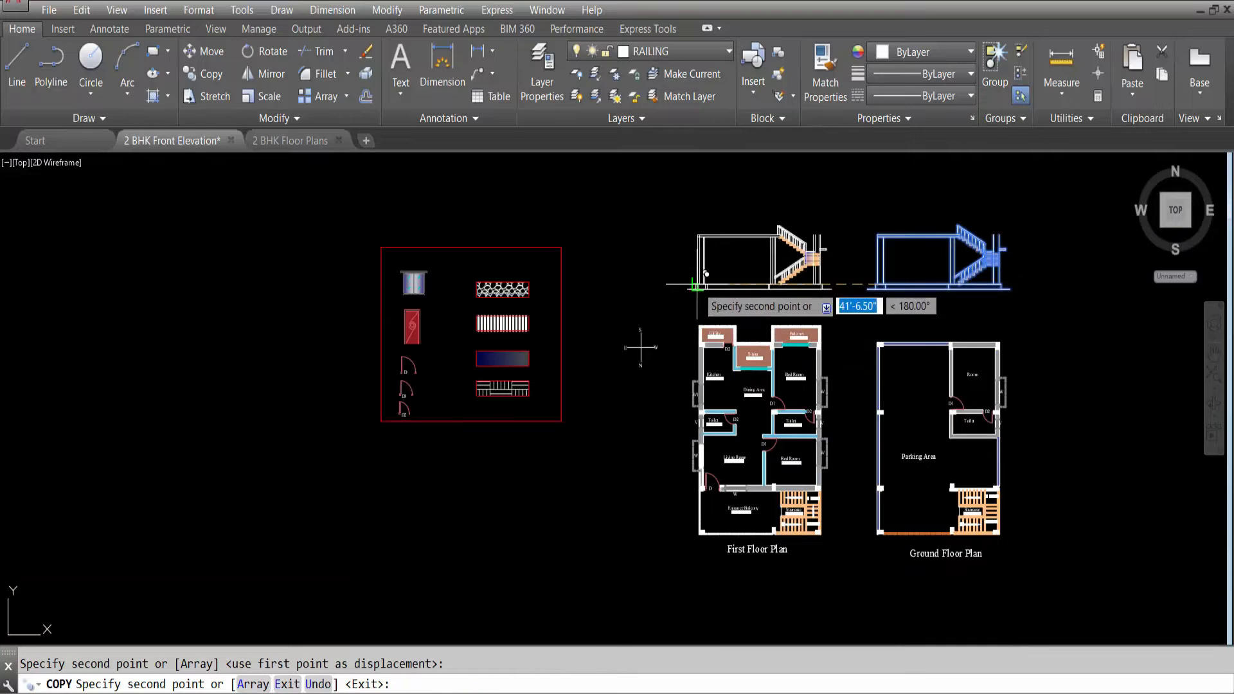
key("Escape")
scroll(842, 257, "up", 4)
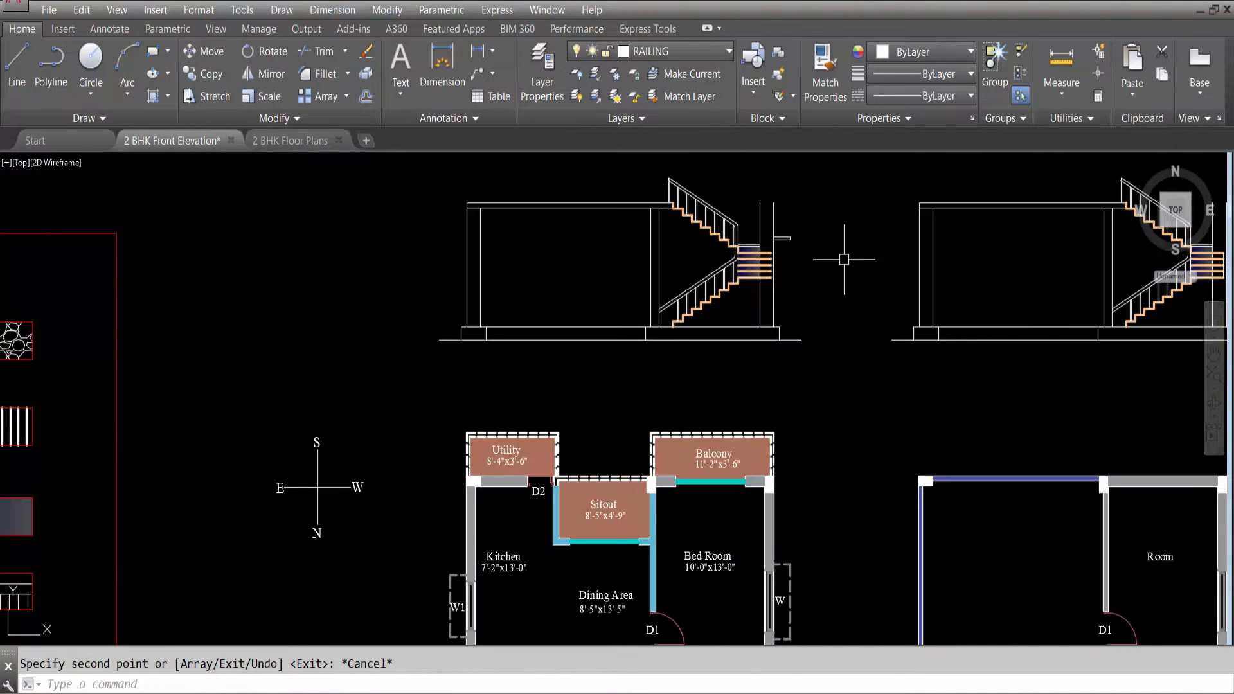
scroll(868, 308, "down", 2)
key("ctrl+s")
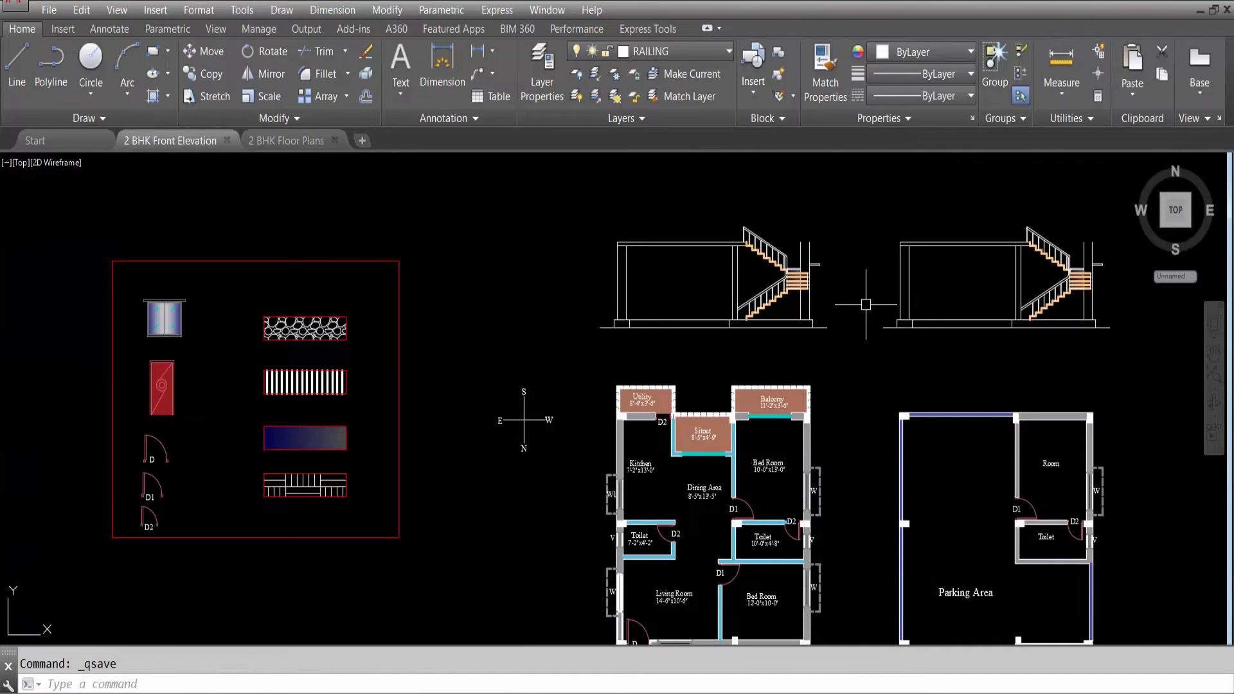
Examine the First Floor Plan's front side, including door D, window W, the entrance balcony and the staircase.
scroll(683, 281, "down", 4)
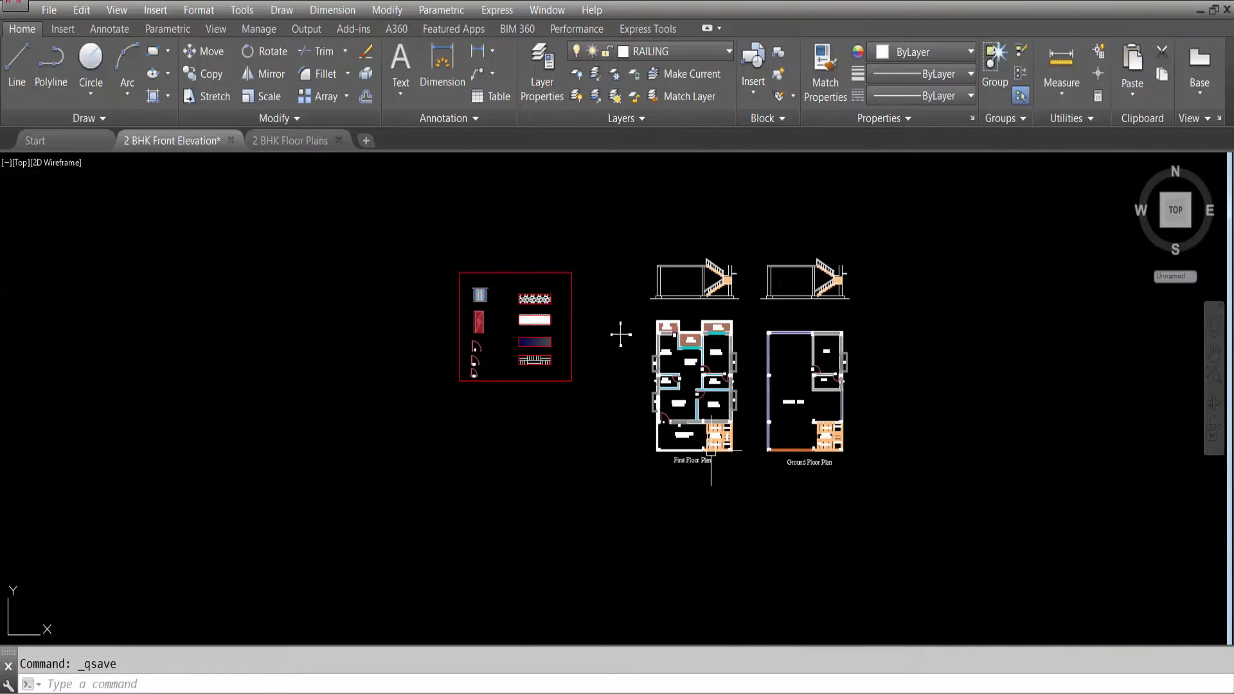
scroll(695, 443, "up", 5)
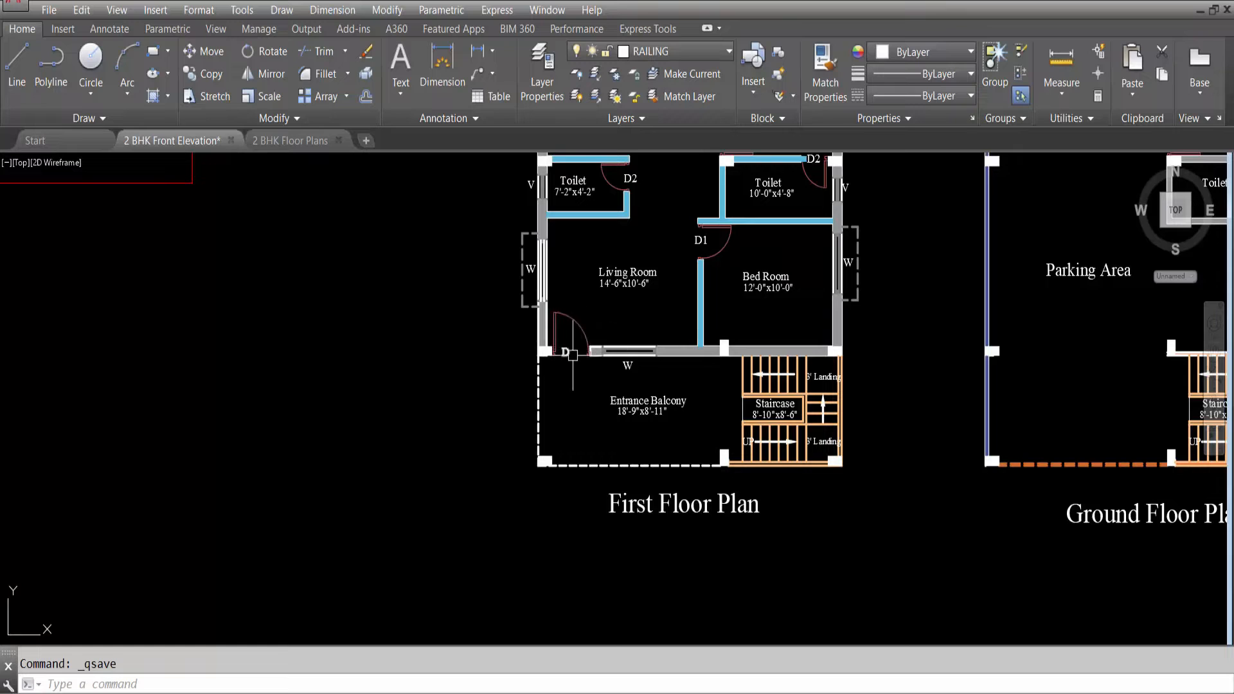
scroll(641, 373, "up", 4)
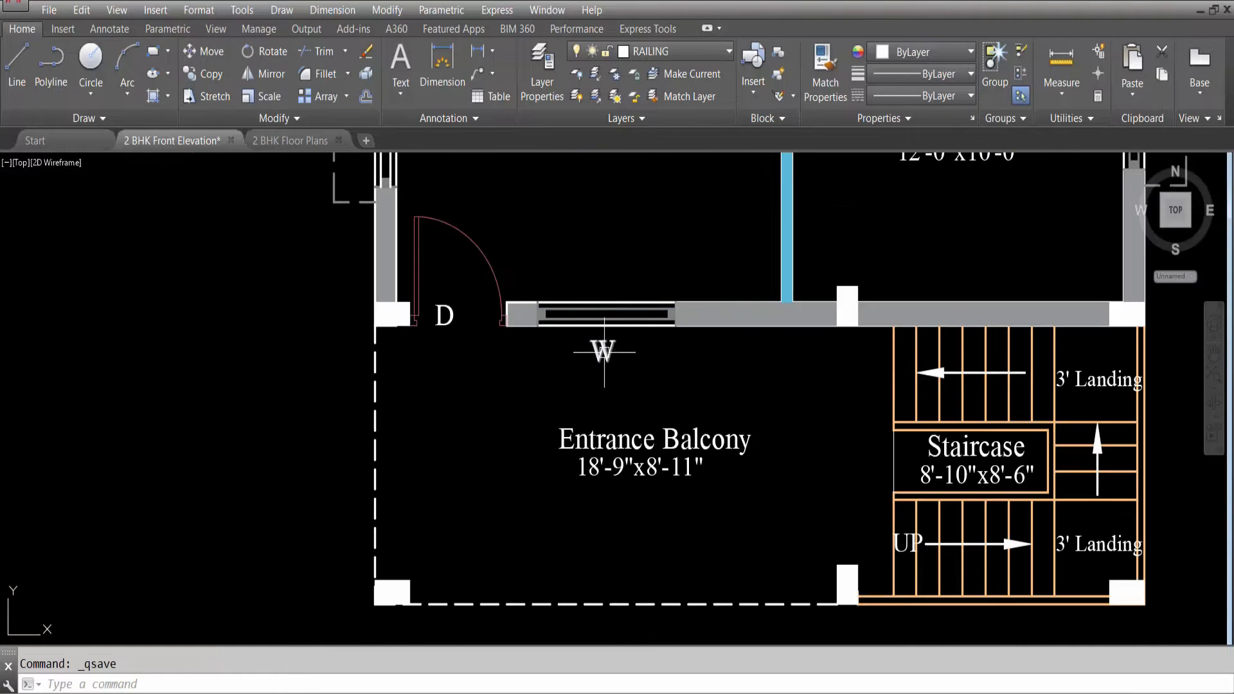
scroll(605, 353, "down", 4)
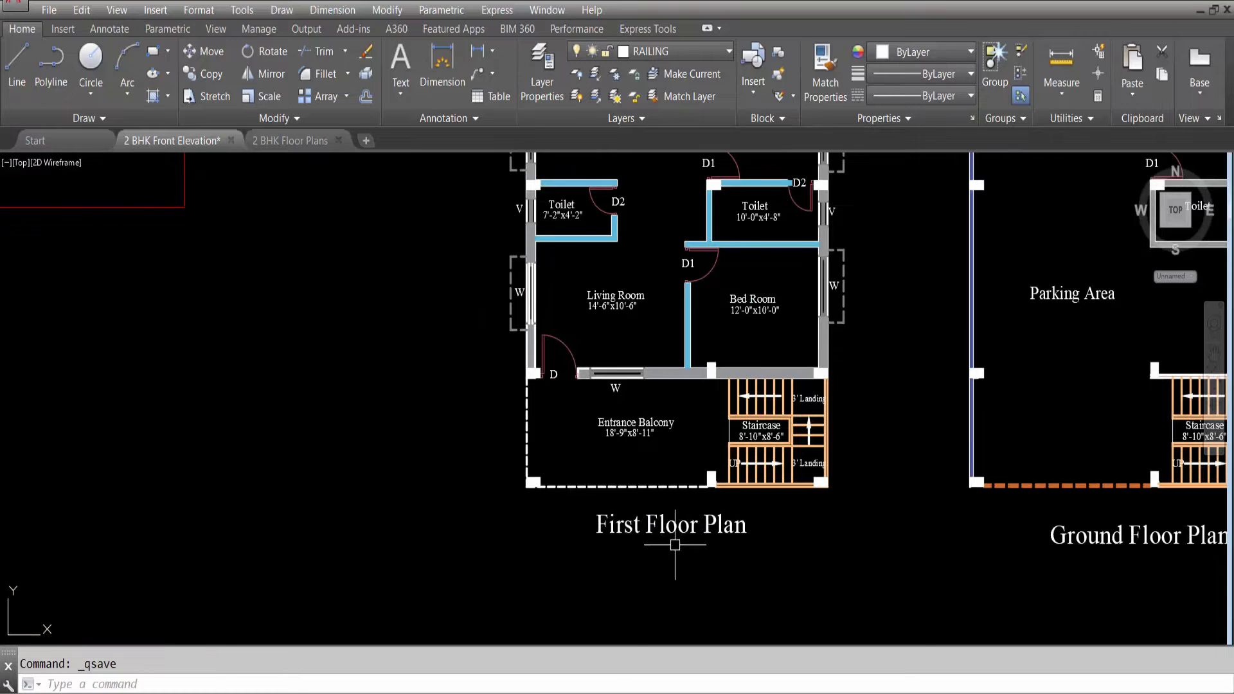
scroll(656, 545, "down", 5)
scroll(677, 227, "up", 2)
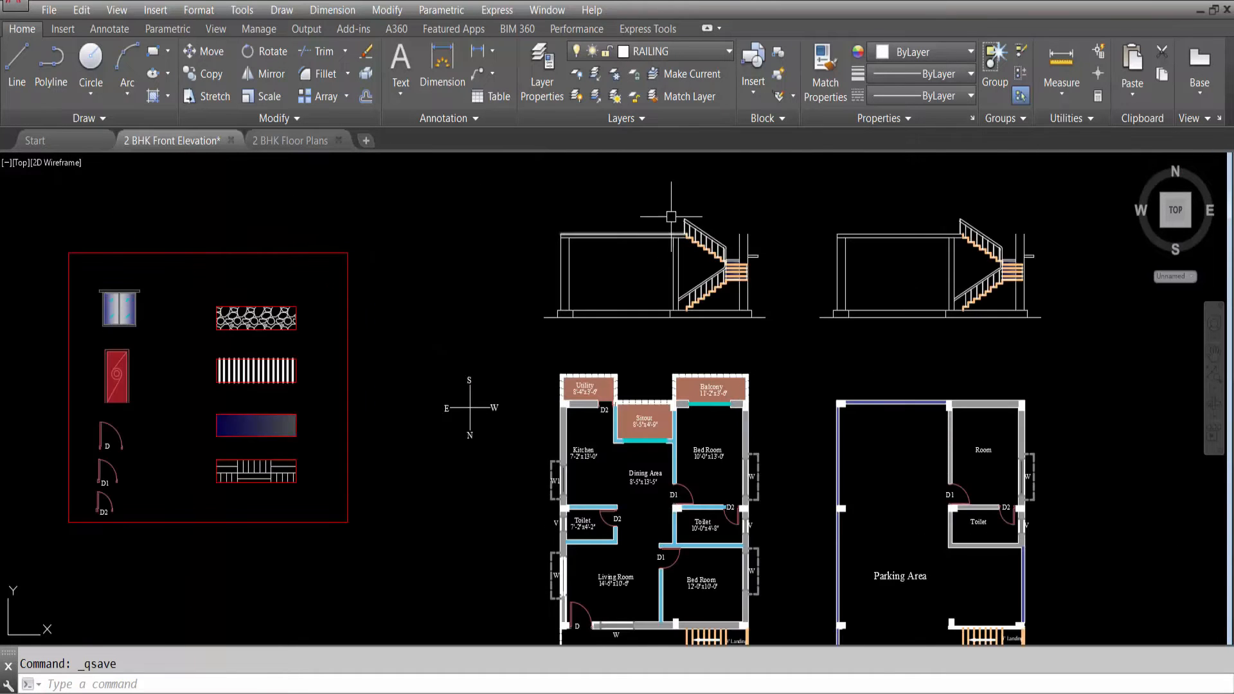
Copy the columns, slab and railed staircase above the First Floor Plan vertically onto the slab's top edge, leaving out the plinth and ground line.
scroll(734, 229, "up", 2)
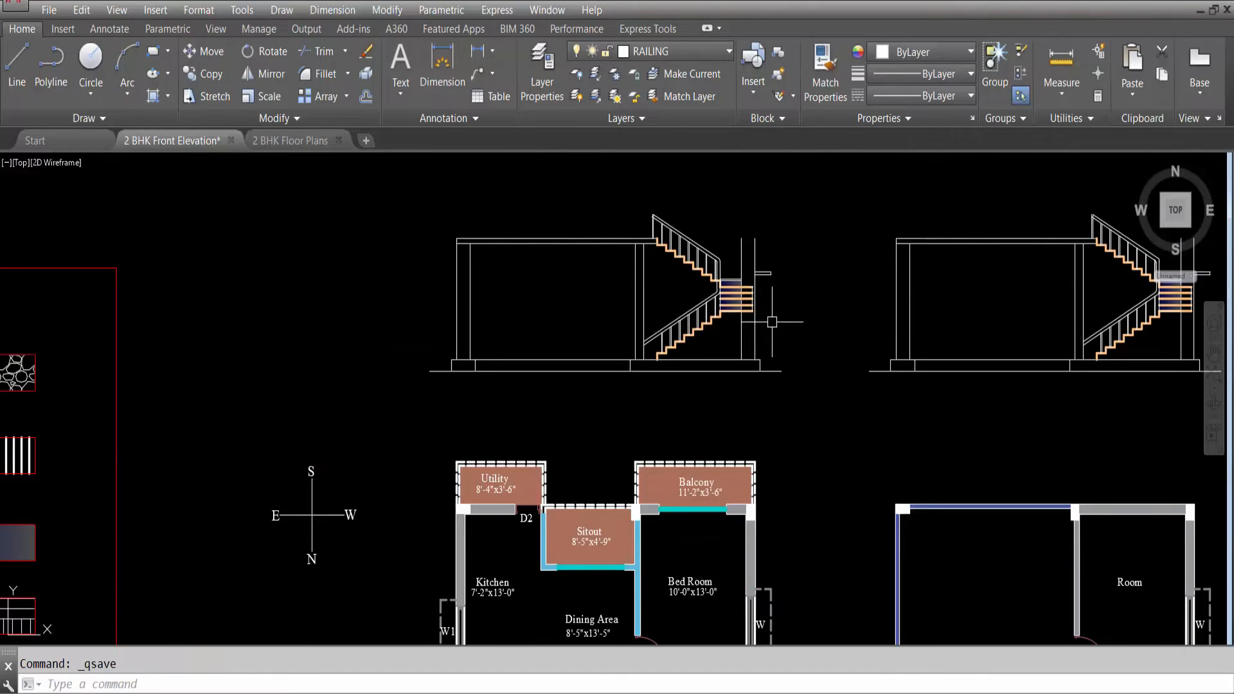
left_click(795, 353)
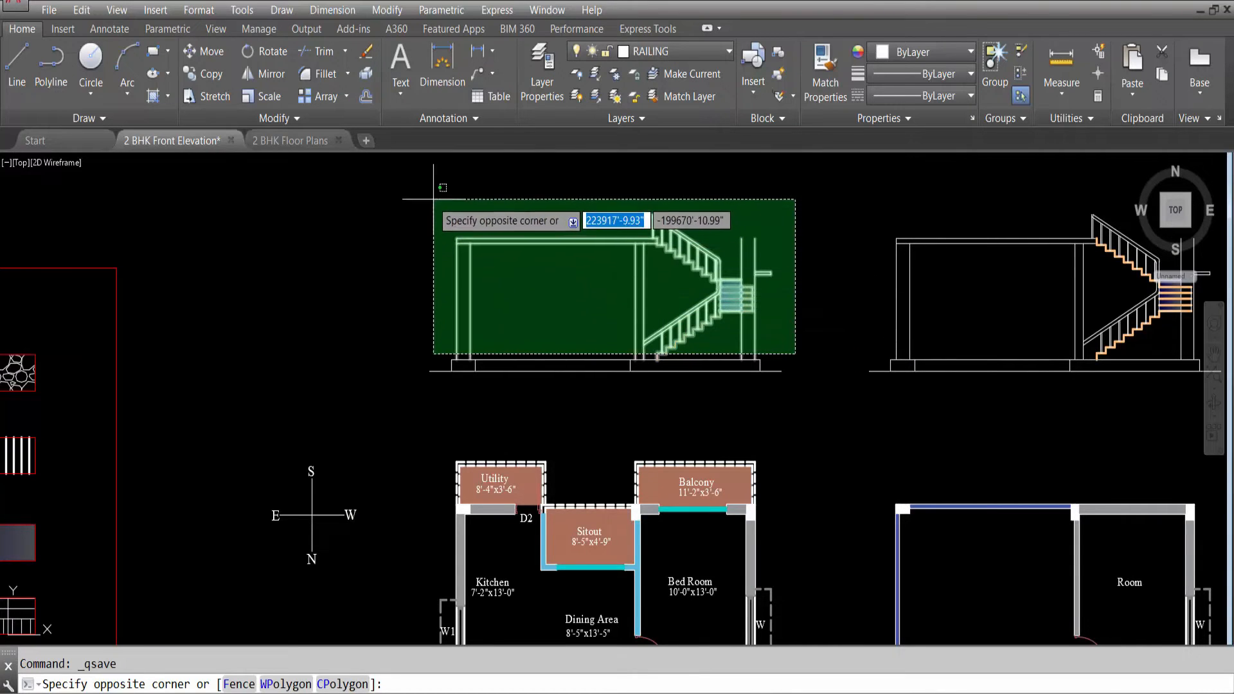
left_click(414, 181)
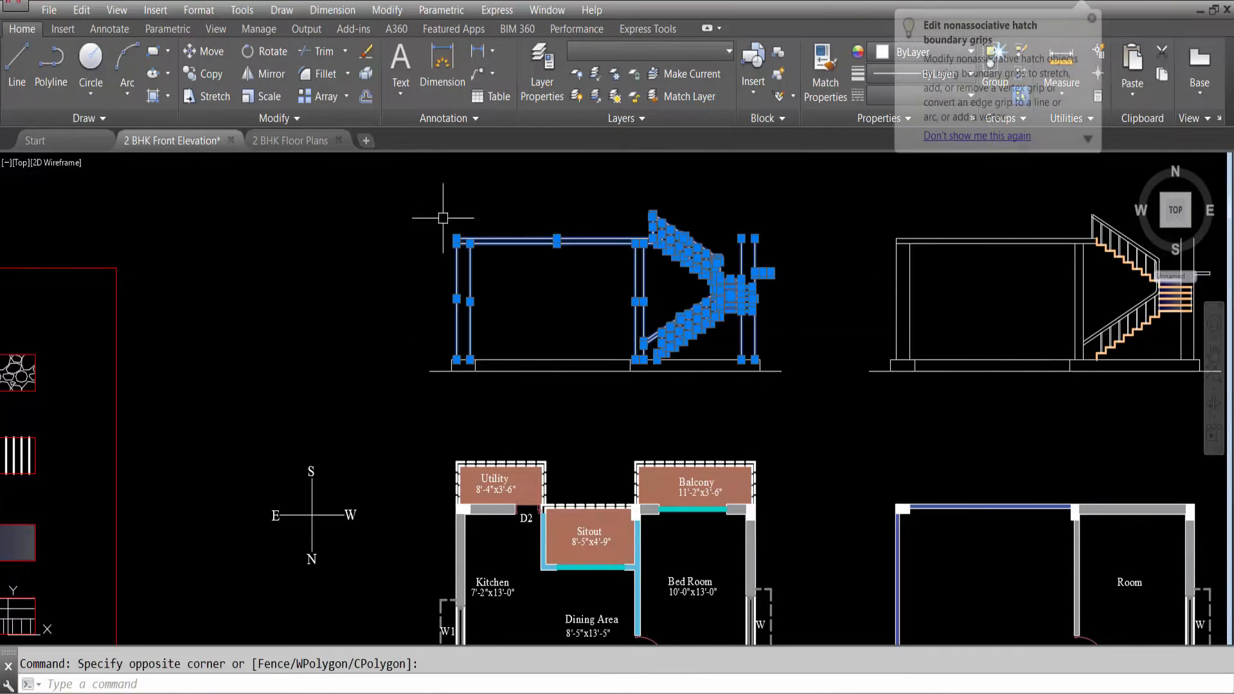
type("co")
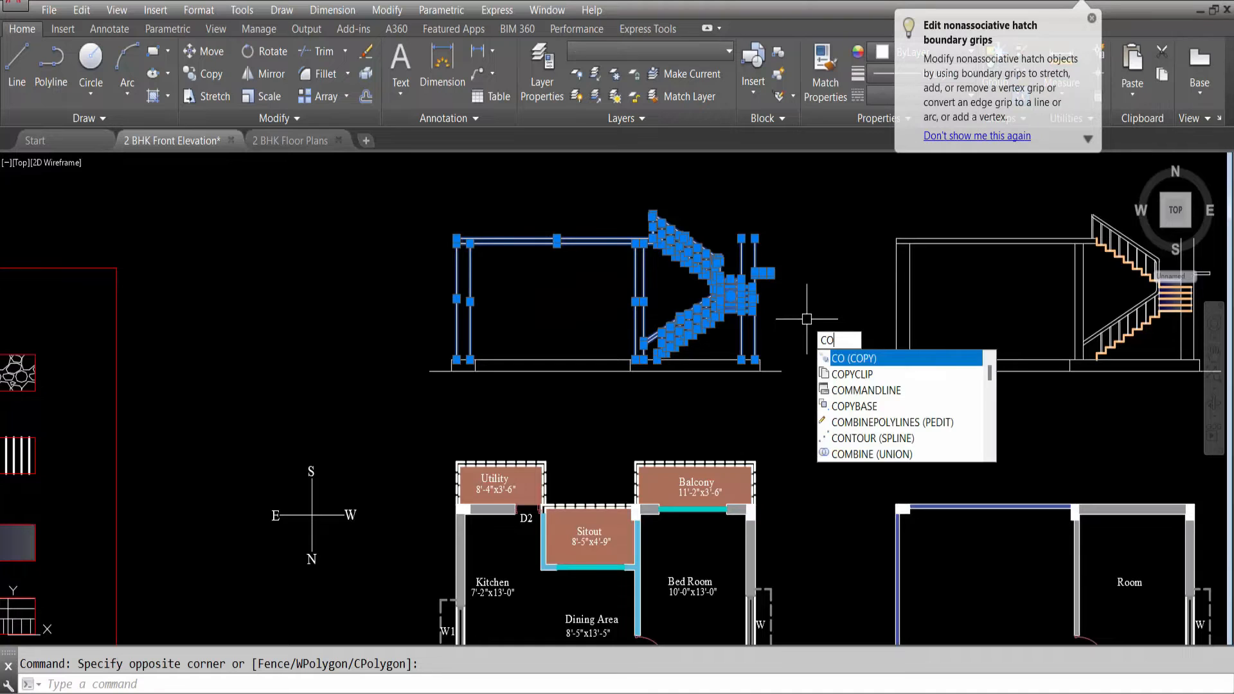
key("Return")
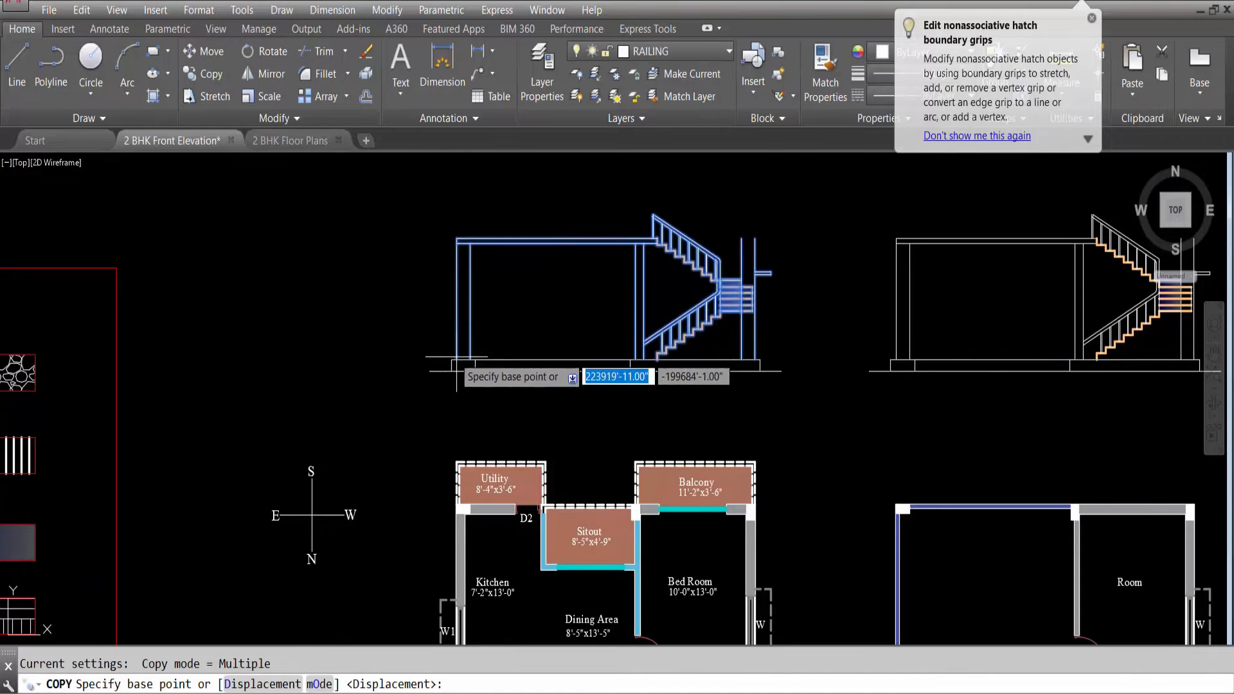
scroll(462, 346, "up", 5)
left_click(463, 374)
scroll(476, 411, "down", 5)
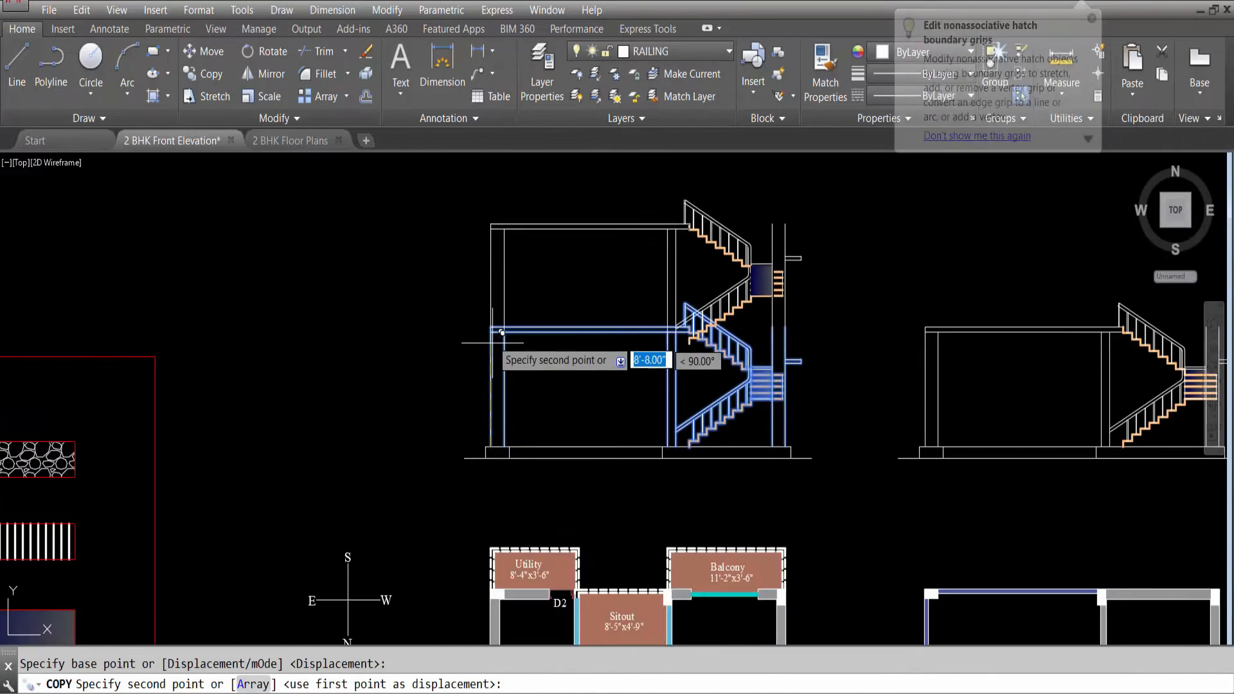
scroll(489, 315, "up", 5)
left_click(490, 370)
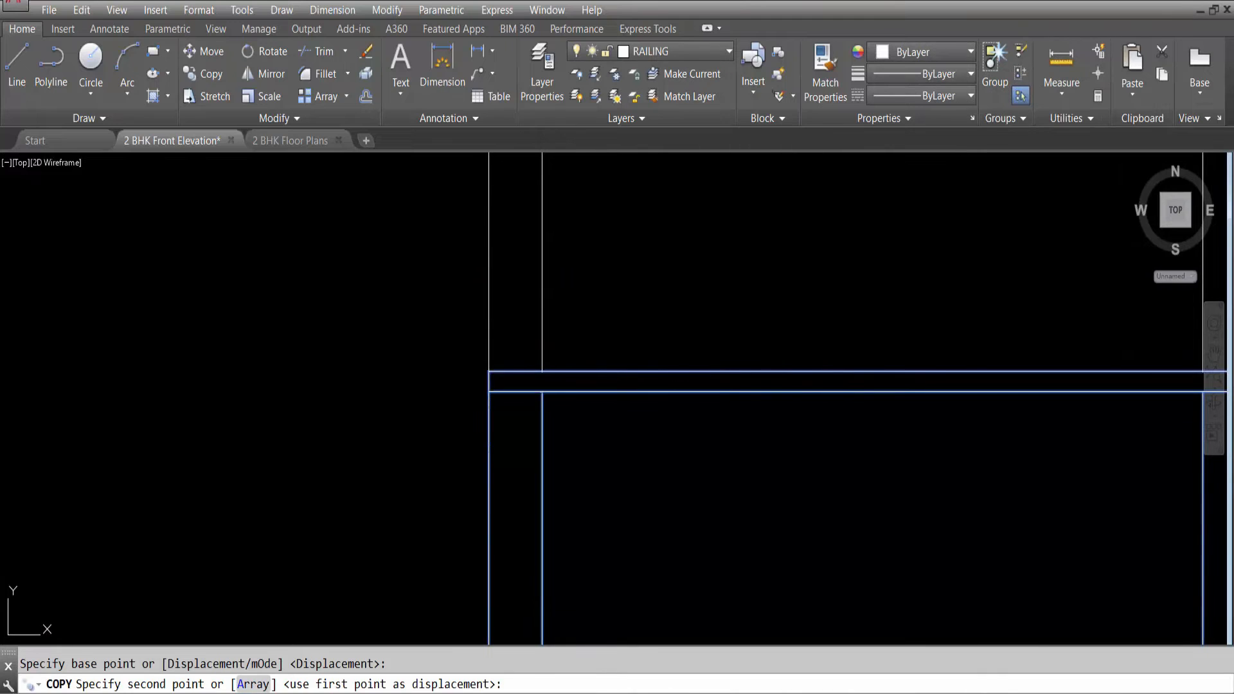
scroll(307, 391, "down", 5)
key("Escape")
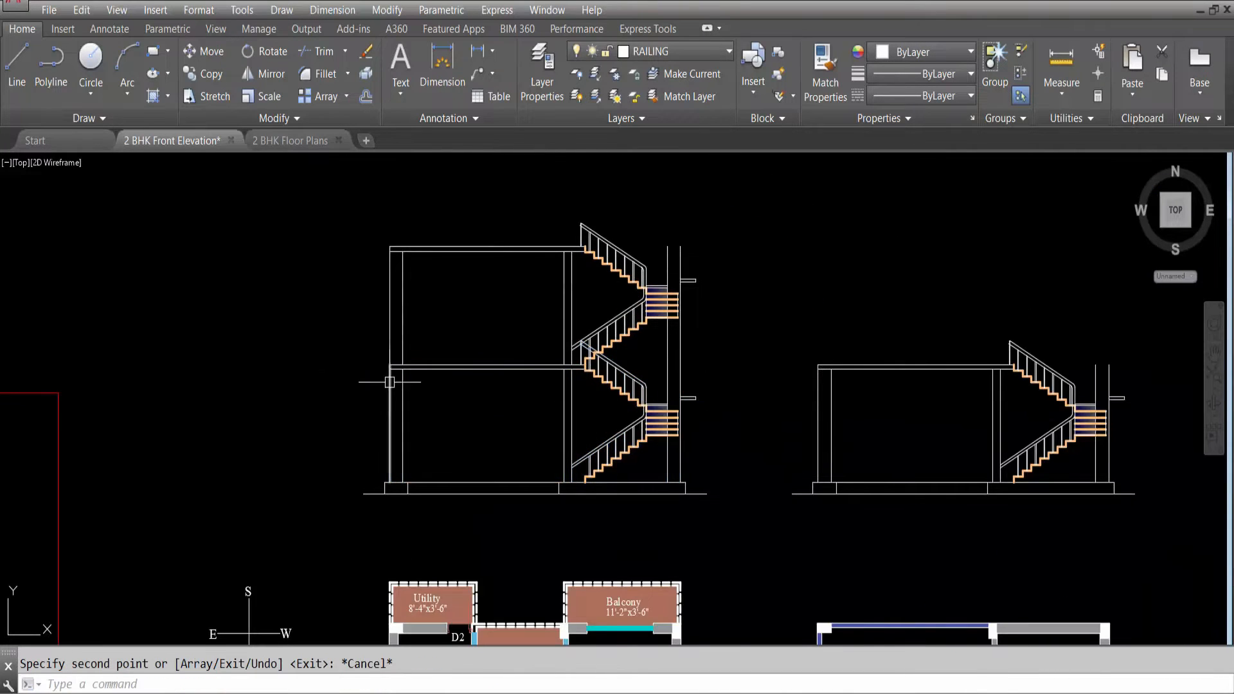
Examine the two-storey elevation and compare it with the side windows and sunshades in the First Floor Plan.
scroll(390, 379, "up", 5)
scroll(451, 397, "down", 5)
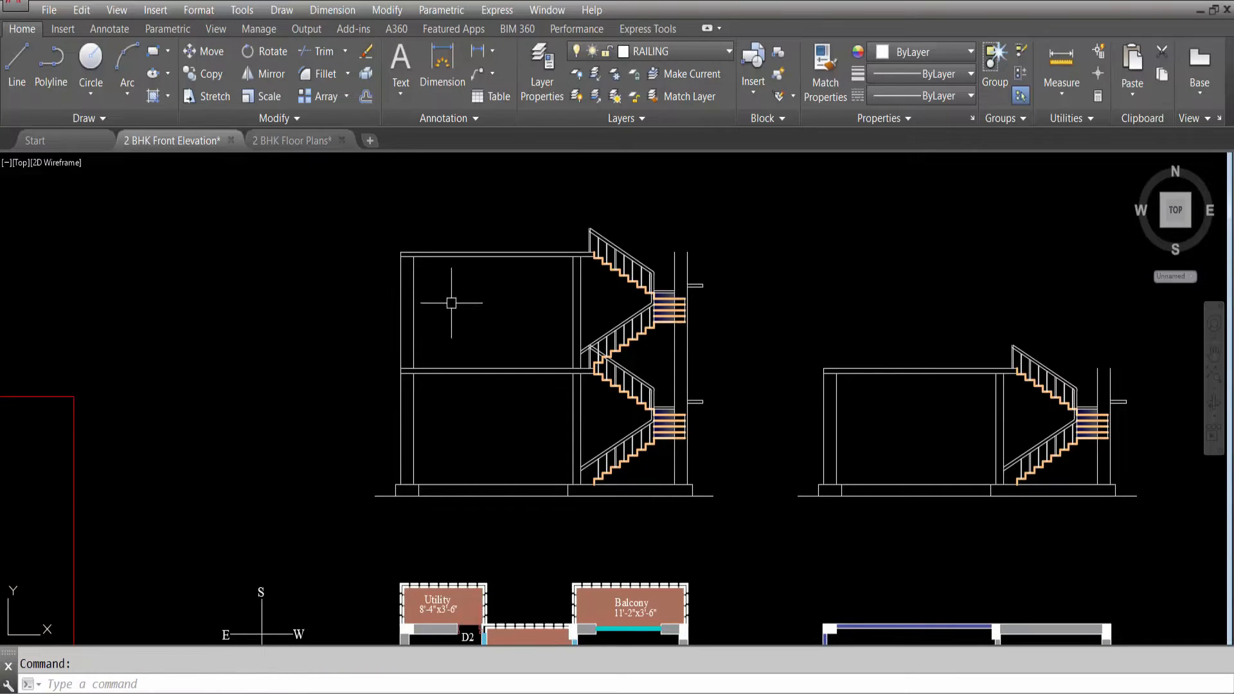
scroll(451, 303, "down", 5)
scroll(447, 386, "up", 6)
scroll(346, 440, "down", 2)
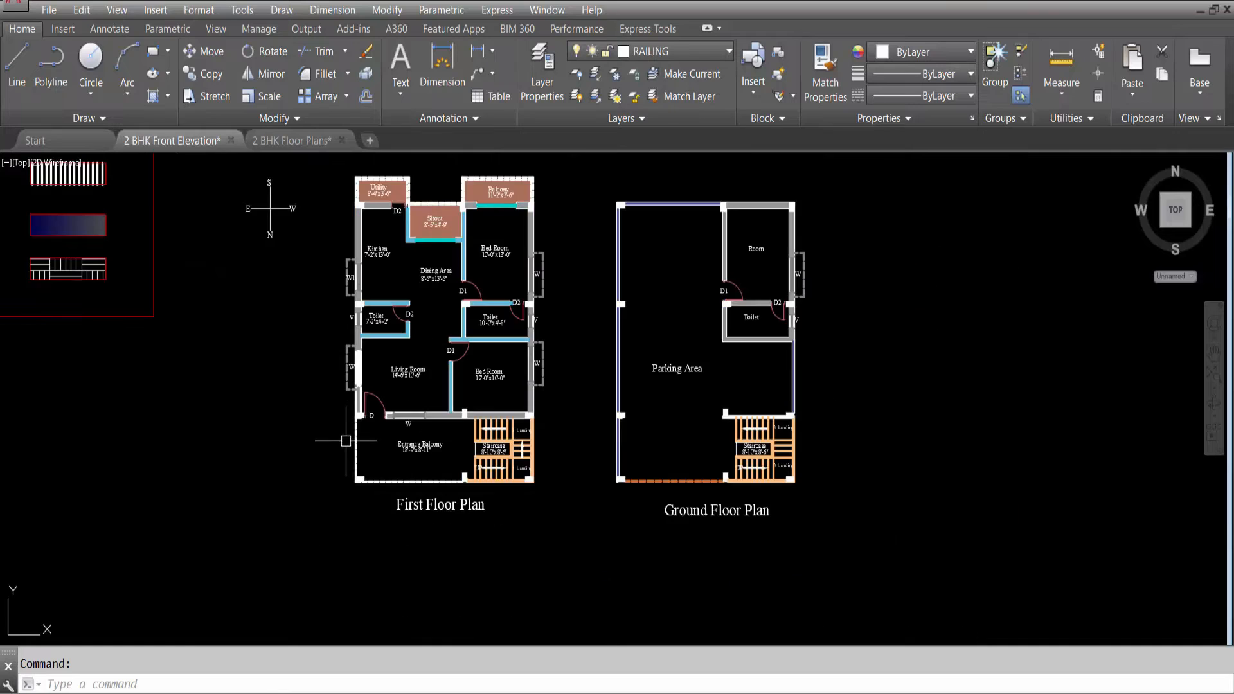
scroll(346, 441, "up", 3)
scroll(358, 512, "down", 5)
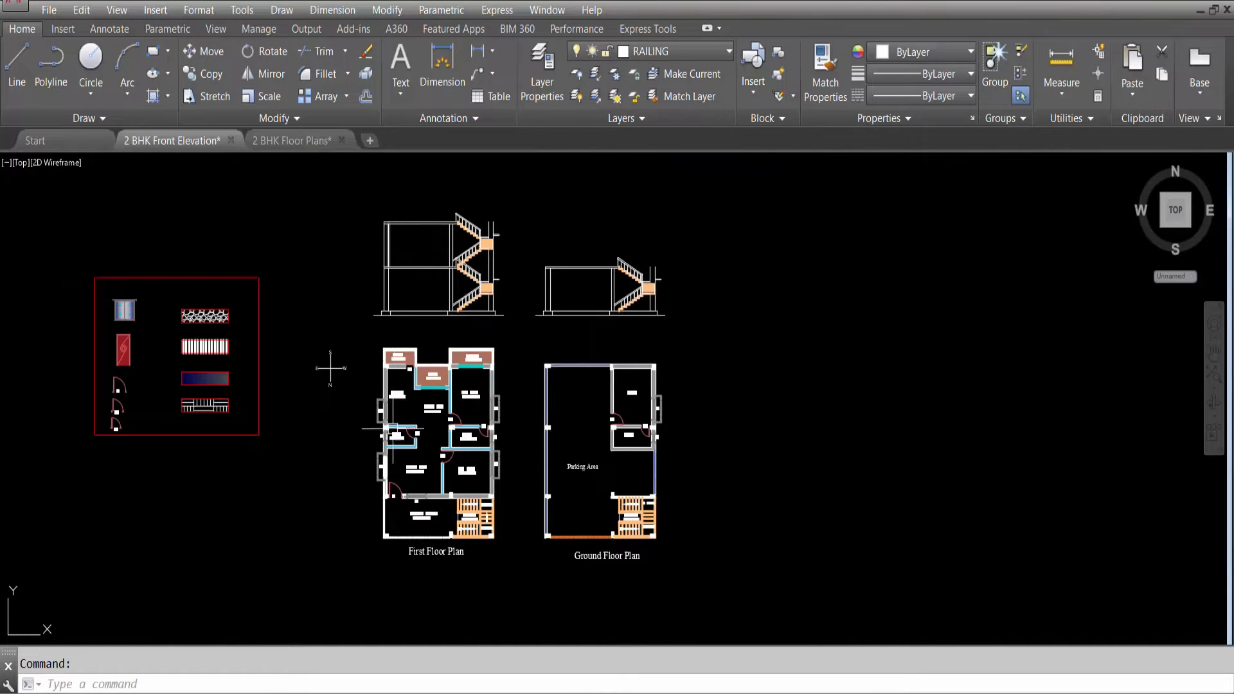
scroll(384, 480, "up", 2)
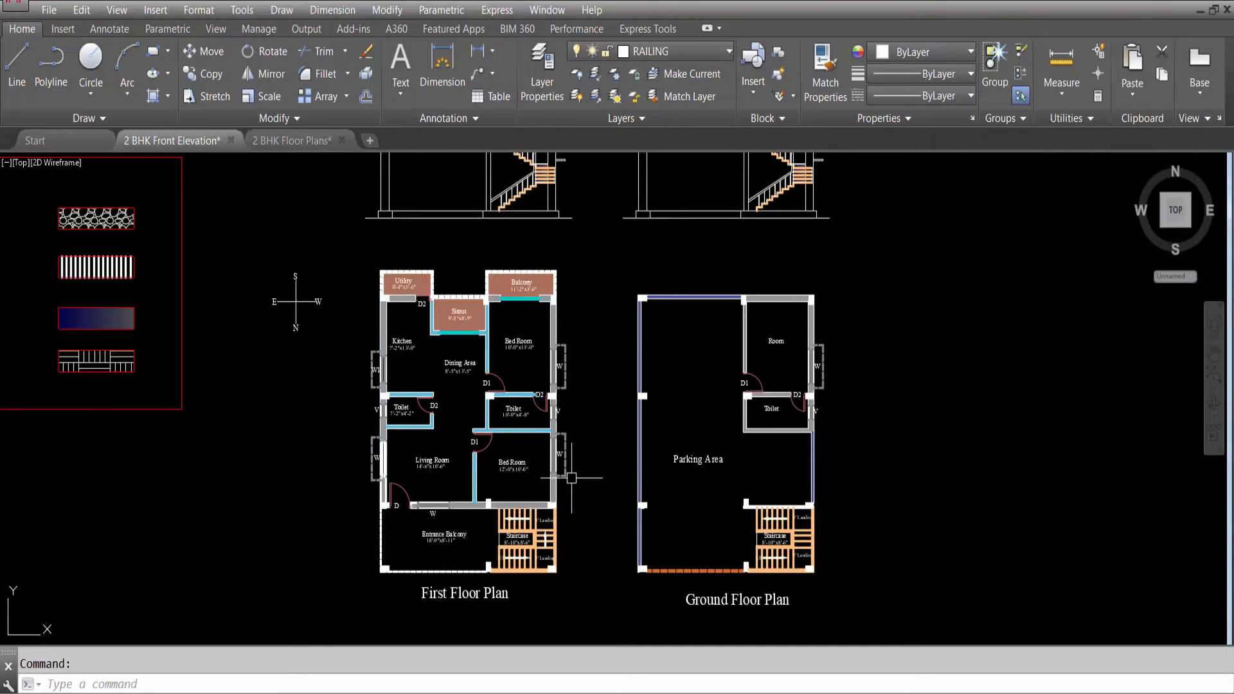
scroll(576, 499, "down", 2)
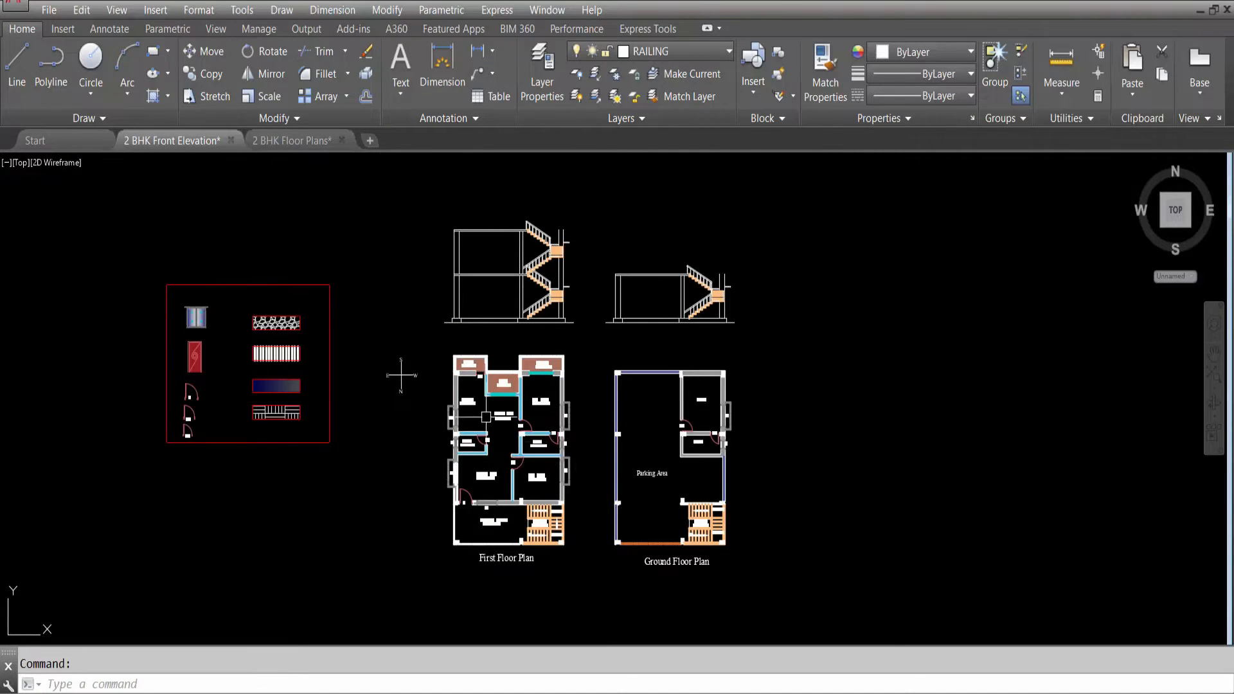
Draw a vertical construction line through the outer edge of the sunshade at the First Floor Plan's living-room side window.
scroll(477, 230, "up", 2)
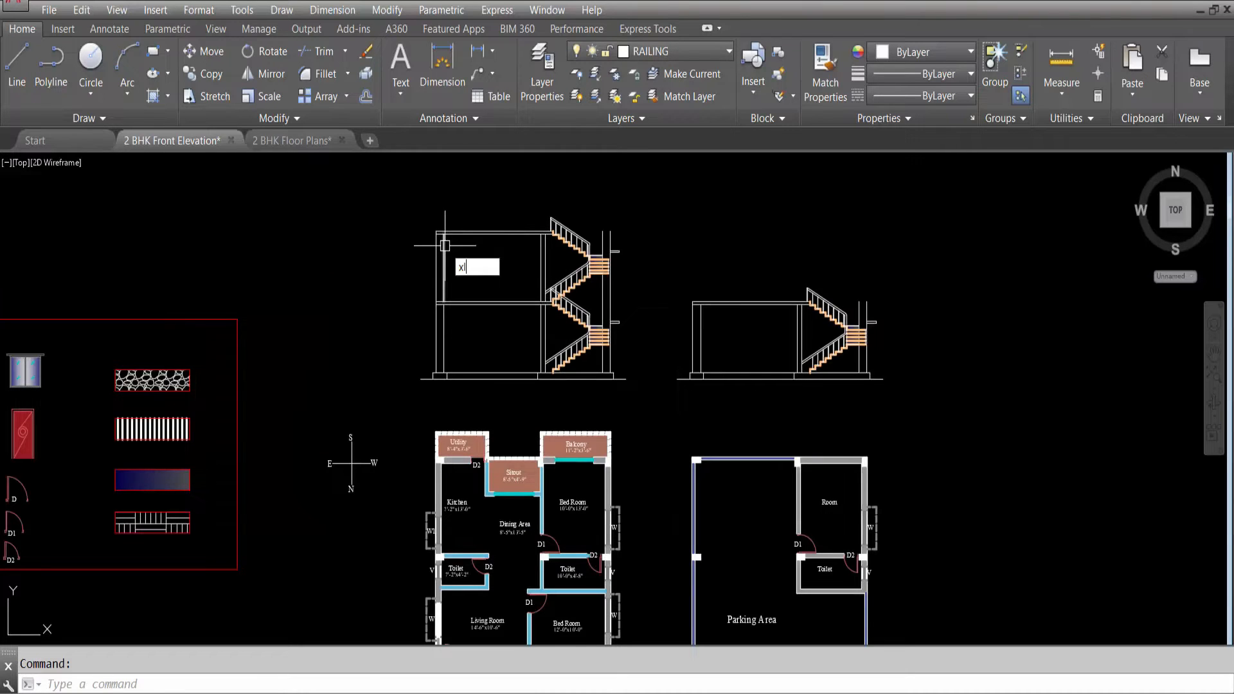
key("Return")
type("v")
key("Return")
scroll(433, 231, "down", 2)
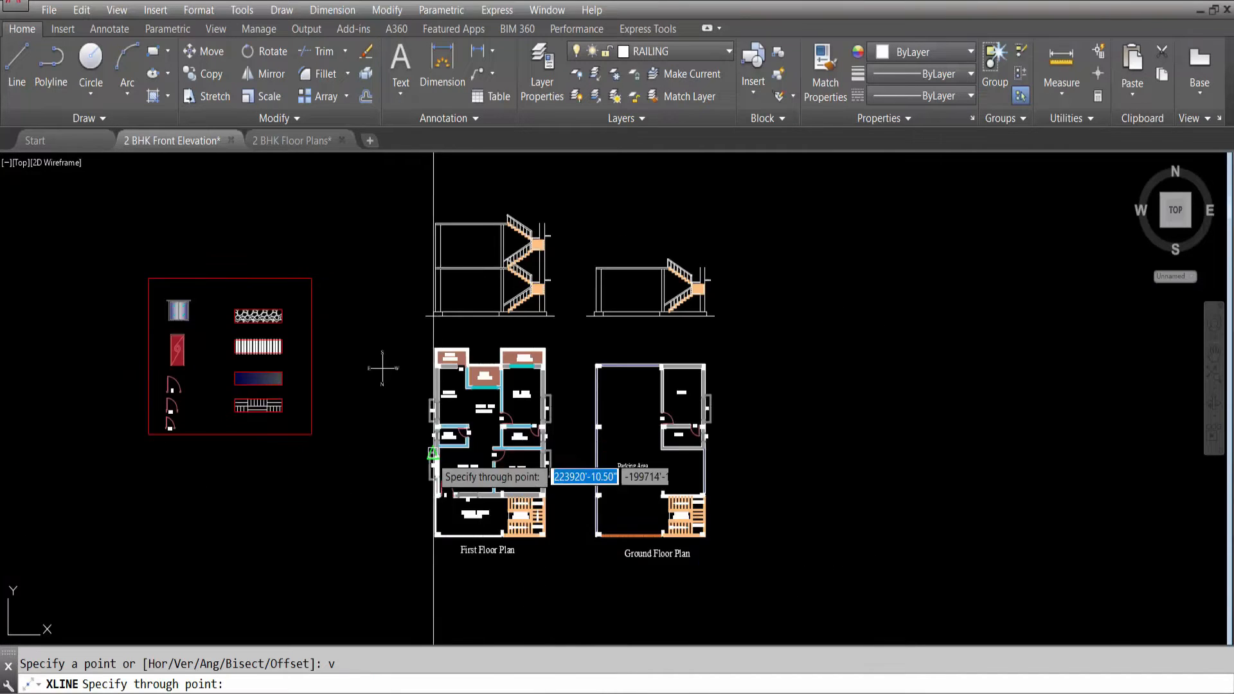
scroll(433, 466, "up", 5)
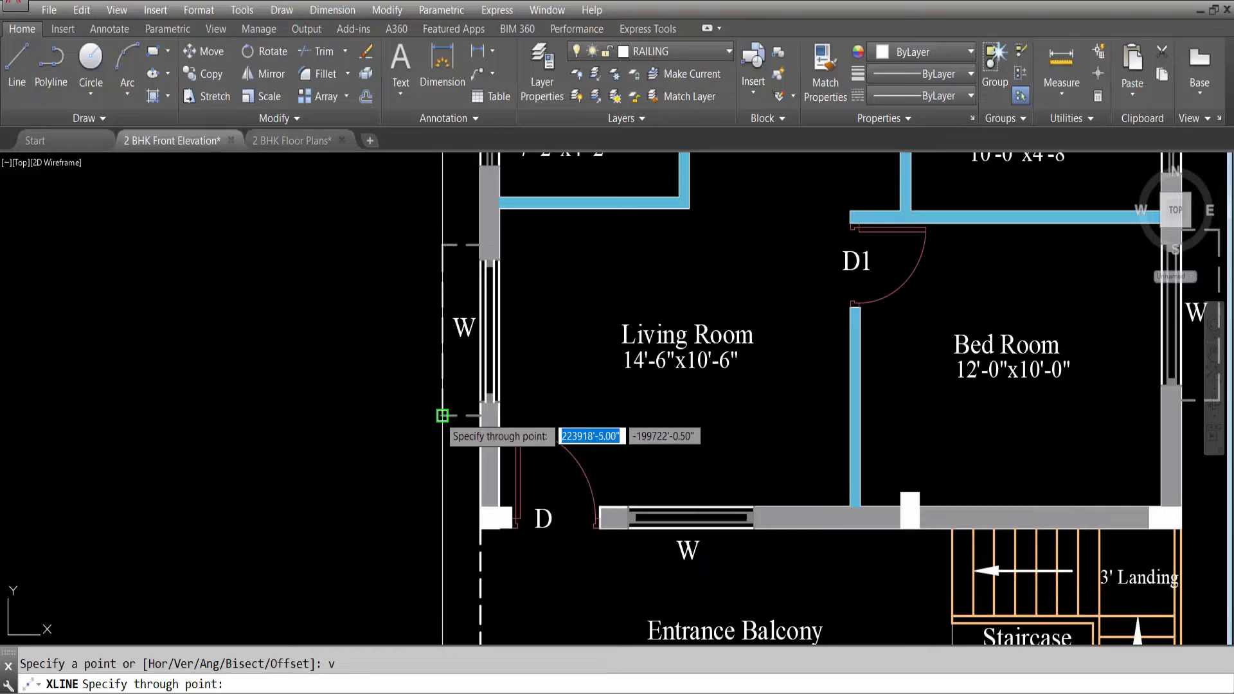
scroll(413, 504, "down", 5)
scroll(413, 377, "up", 4)
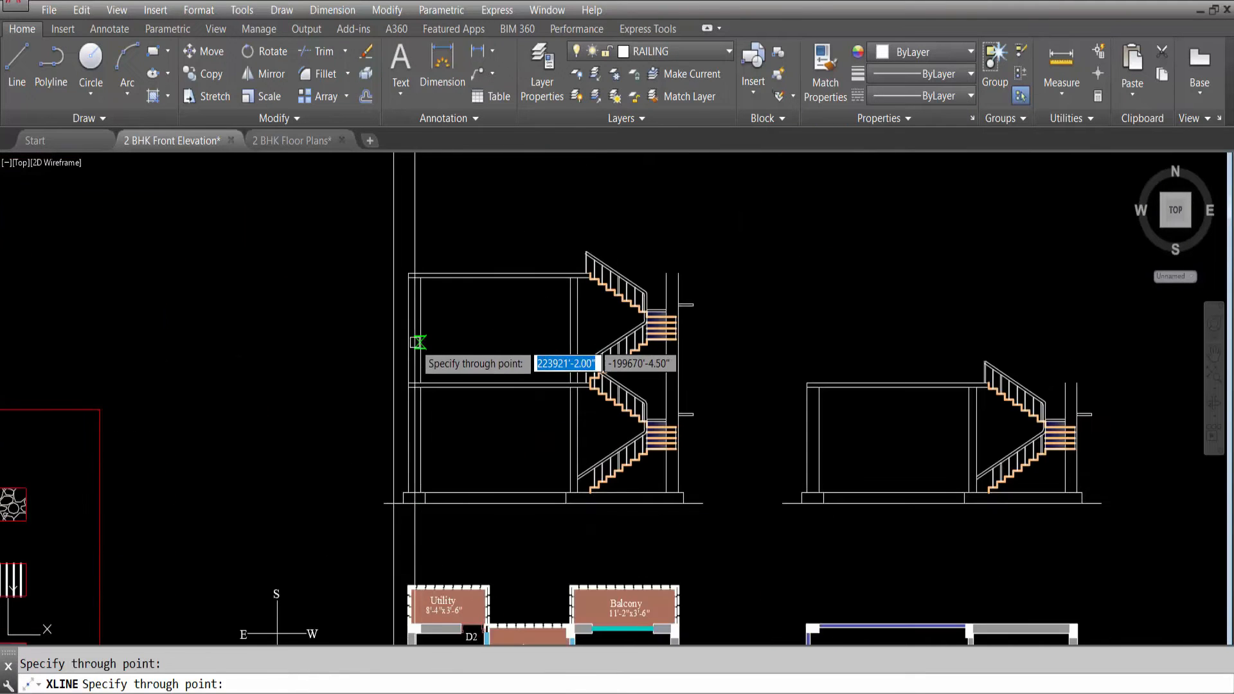
key("Escape")
Draw two horizontal construction lines through the lower and upper edges of the existing first-floor sunshade beside the stair landing.
type("x")
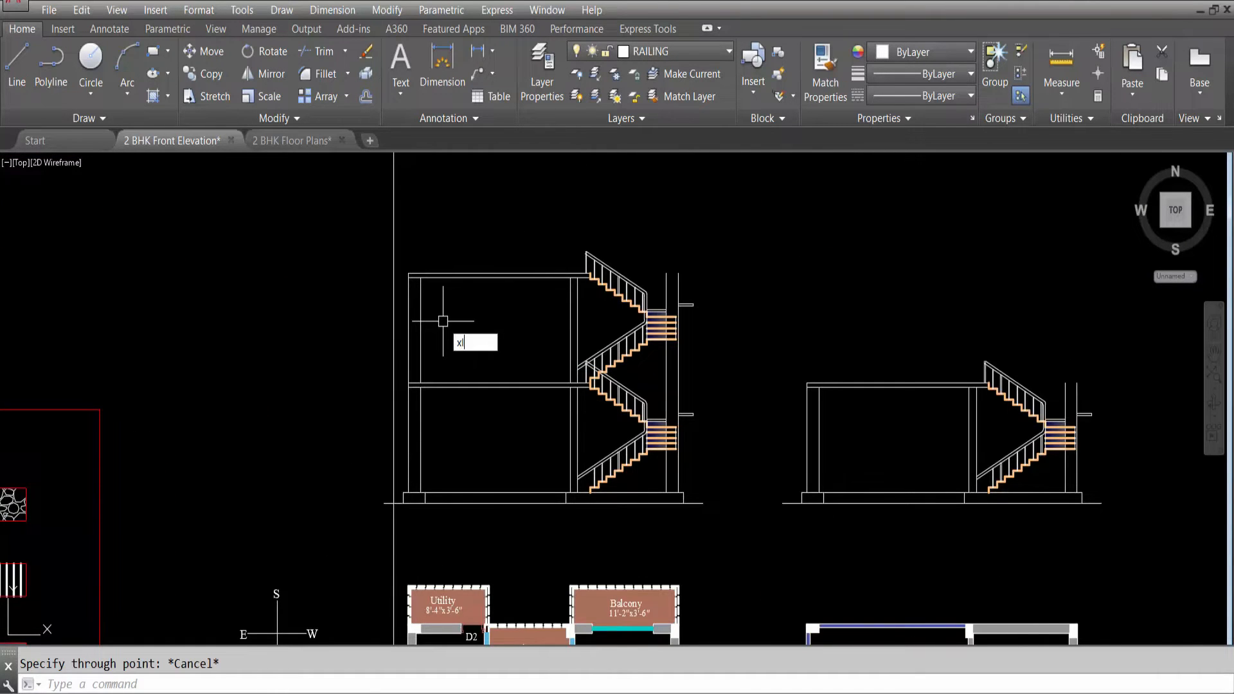
type("l")
key("Return")
type("h")
key("Return")
scroll(693, 309, "up", 3)
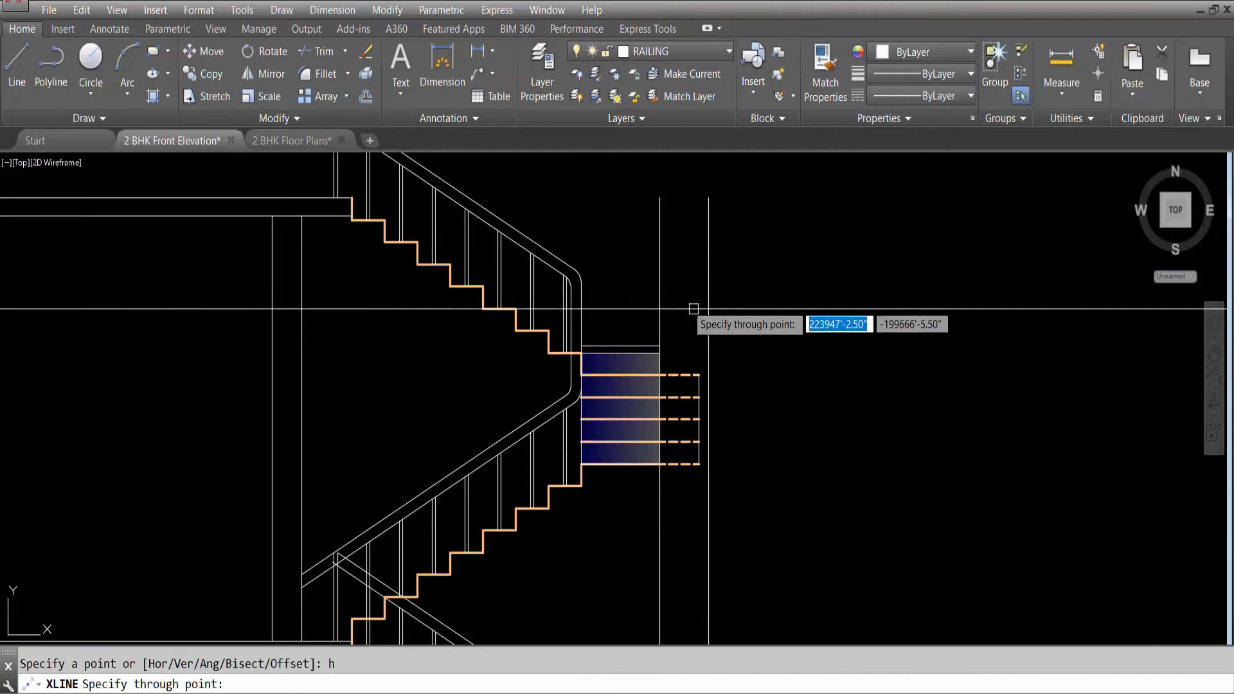
left_click(707, 331)
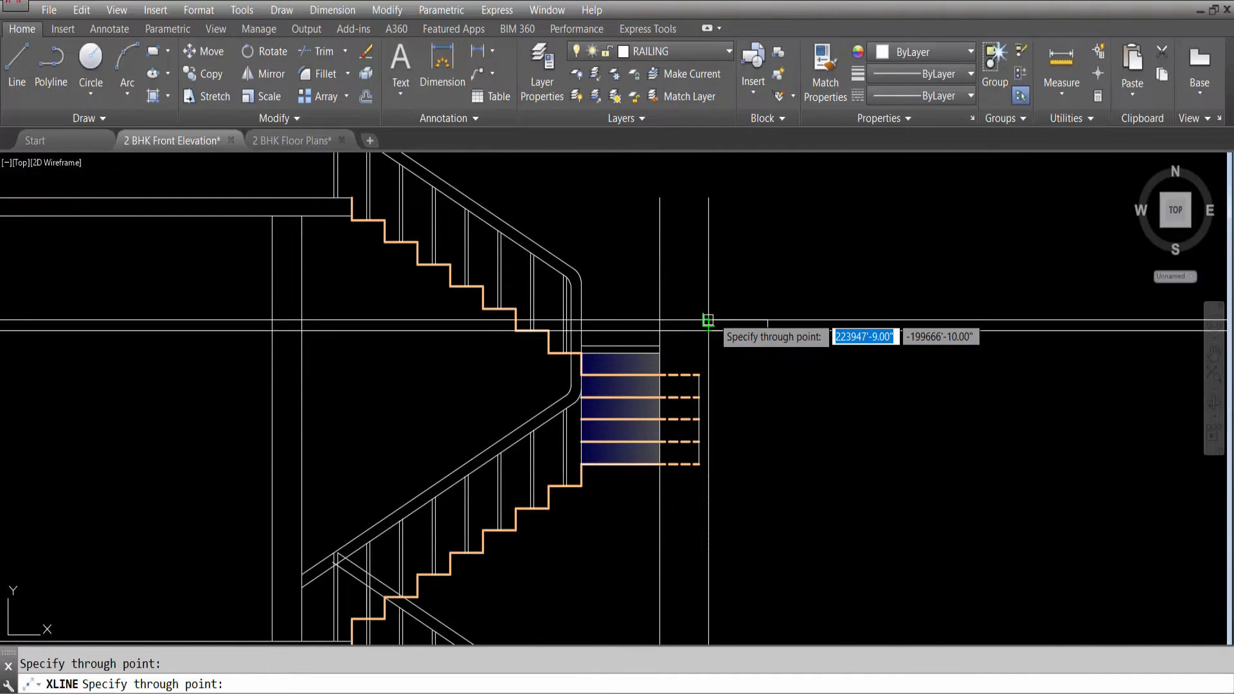
scroll(707, 320, "down", 5)
key("Escape")
Trim the two horizontal construction lines at the outer face of the first-floor column opposite the stairs, removing the part crossing the building.
scroll(516, 326, "up", 6)
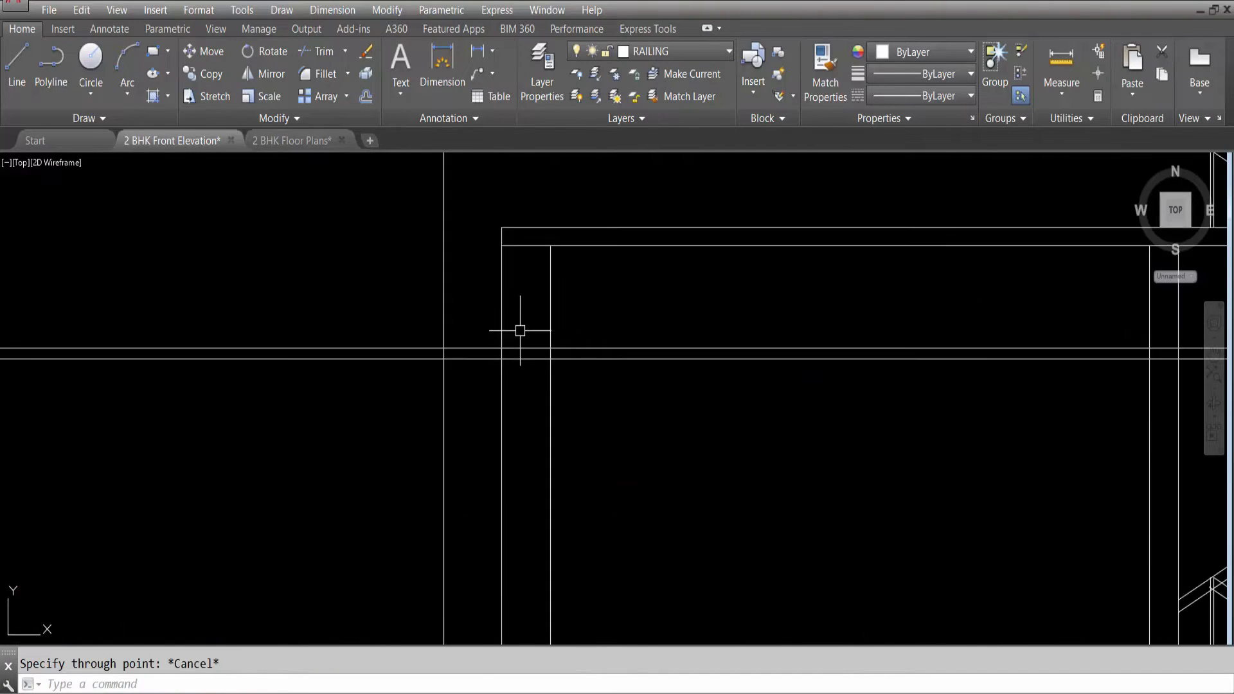
key("Return")
left_click(502, 333)
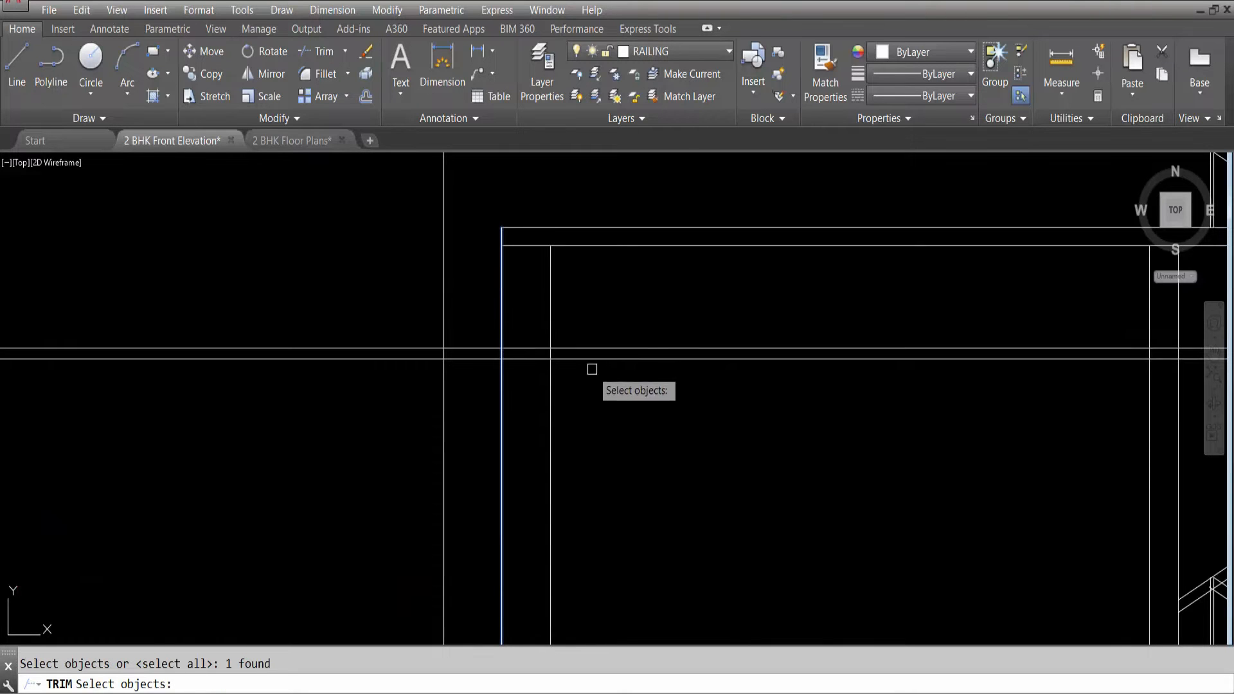
left_click(420, 311)
left_click(321, 417)
key("Return")
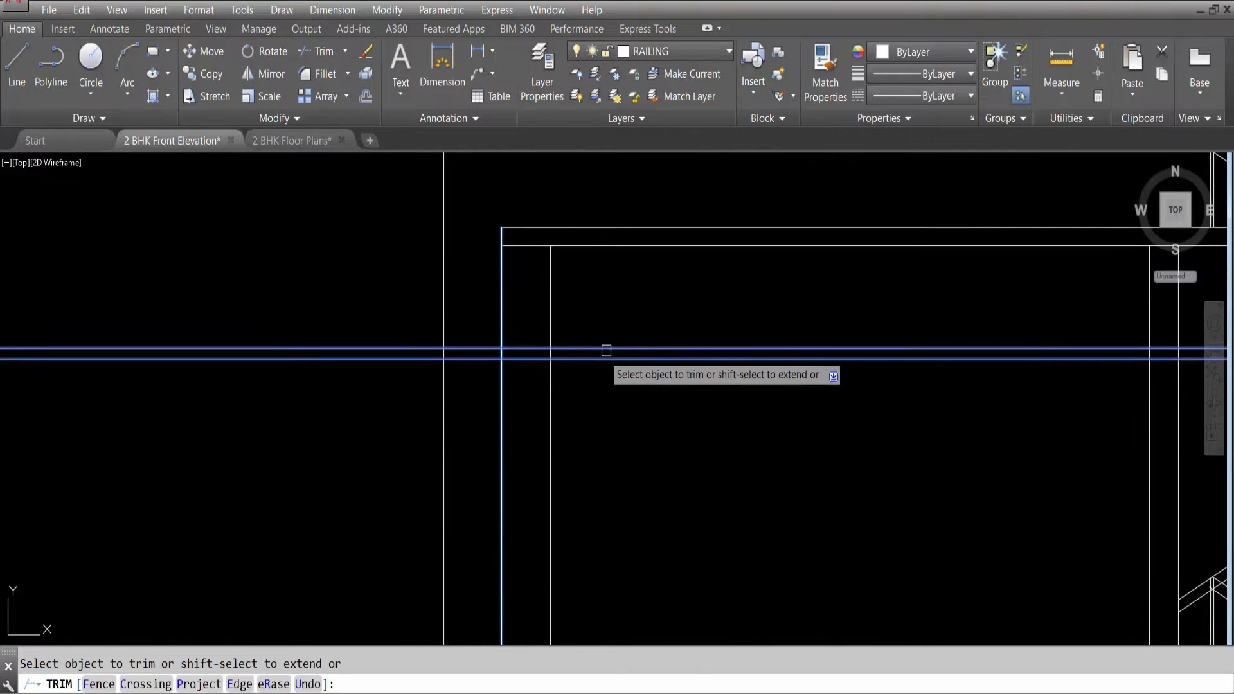
left_click(526, 331)
left_click(522, 367)
Trim the vertical construction line above and below the two horizontal lines, keeping only the short piece between them.
left_click(459, 317)
left_click(422, 325)
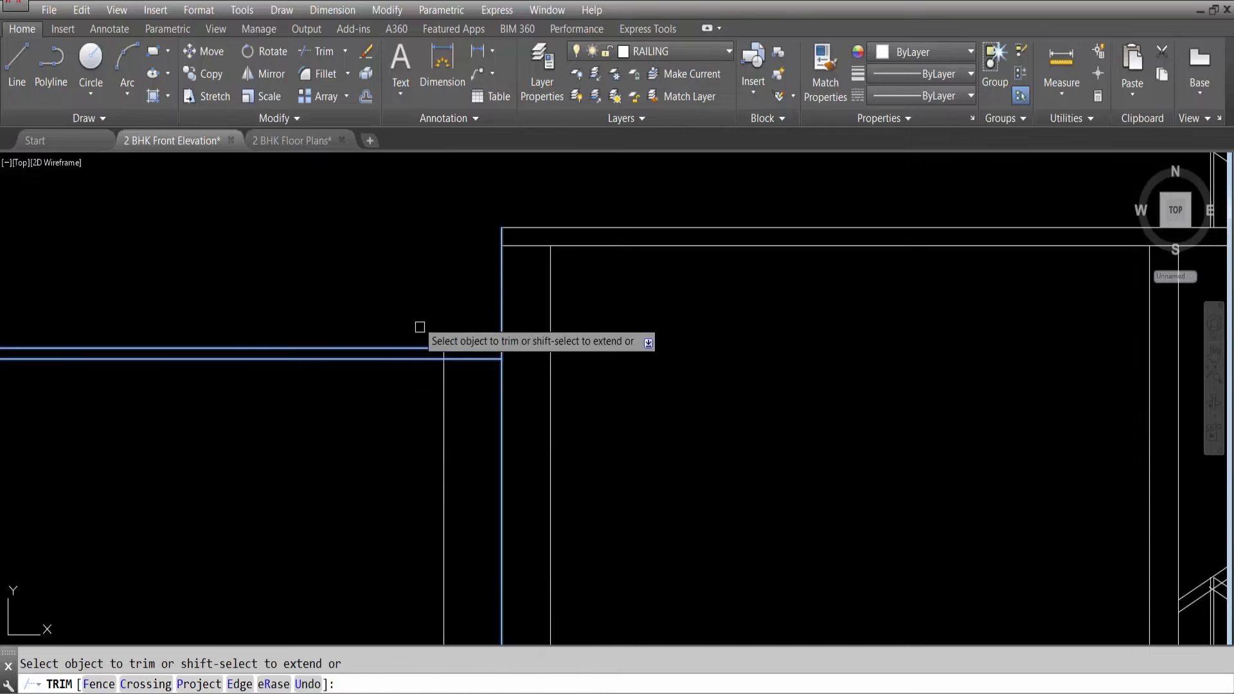
left_click(449, 413)
left_click(438, 411)
Trim the two horizontal lines beyond the short vertical piece to close the sunshade outline outside the first-floor column.
left_click(421, 314)
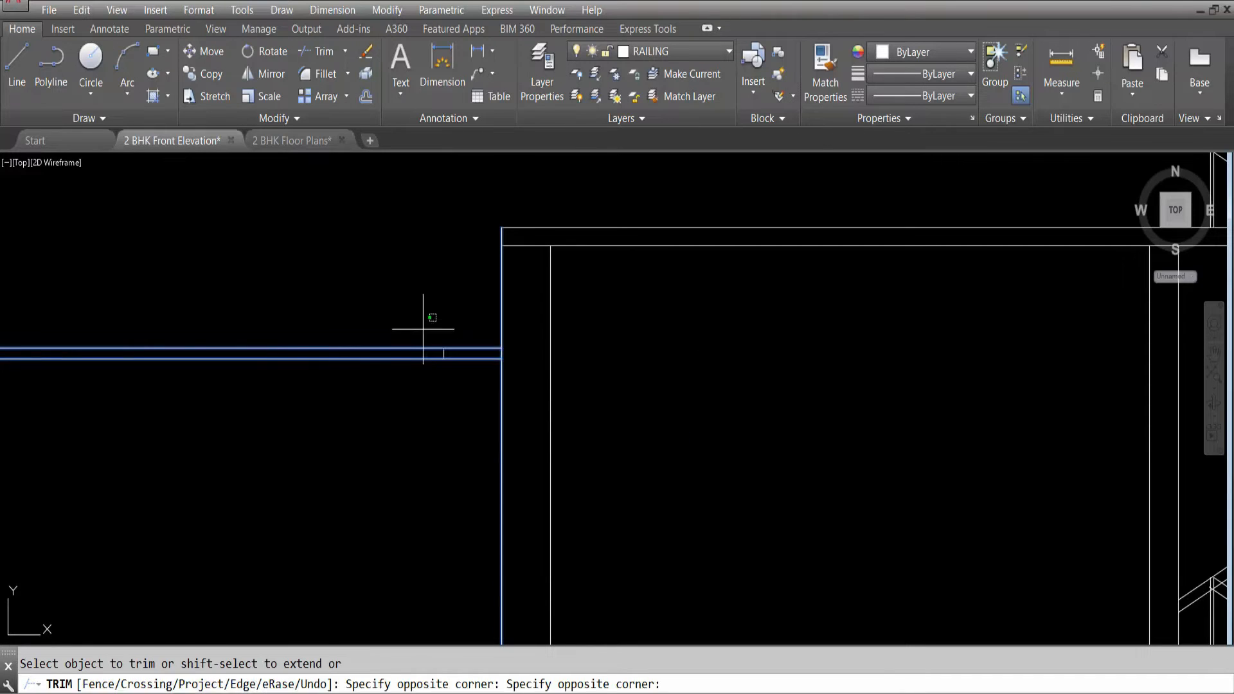
left_click(390, 384)
key("Escape")
key("Return")
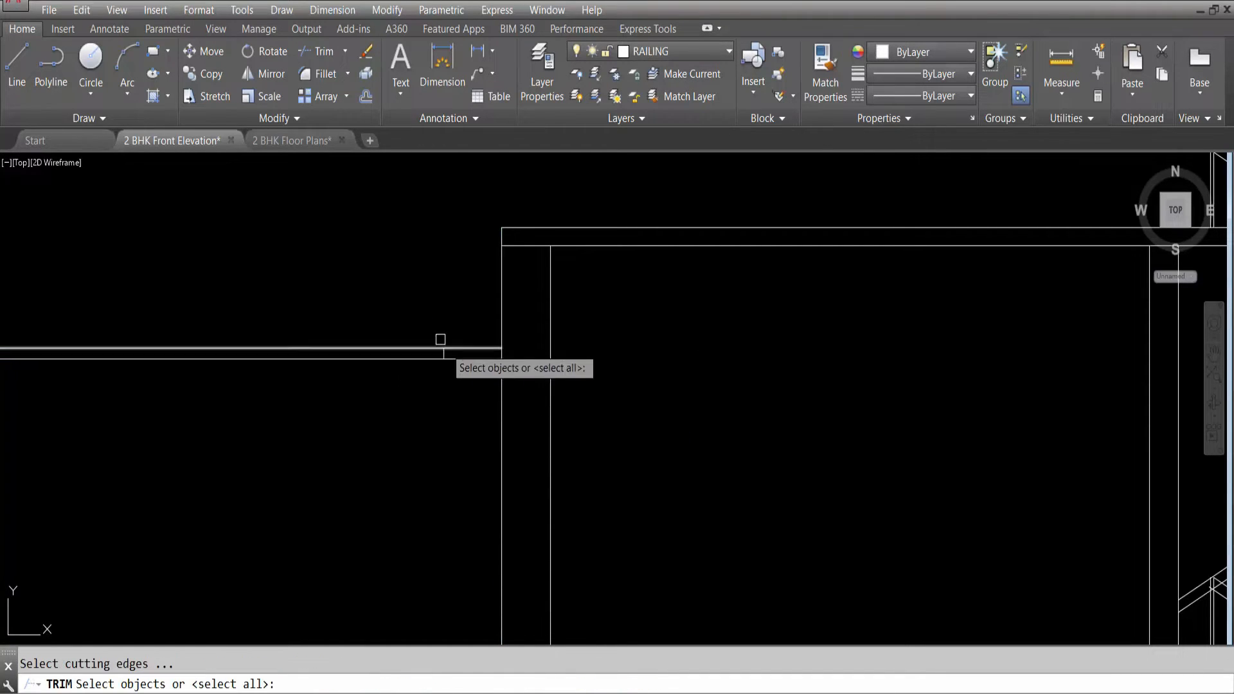
key("Return")
left_click(418, 322)
left_click(420, 381)
key("Escape")
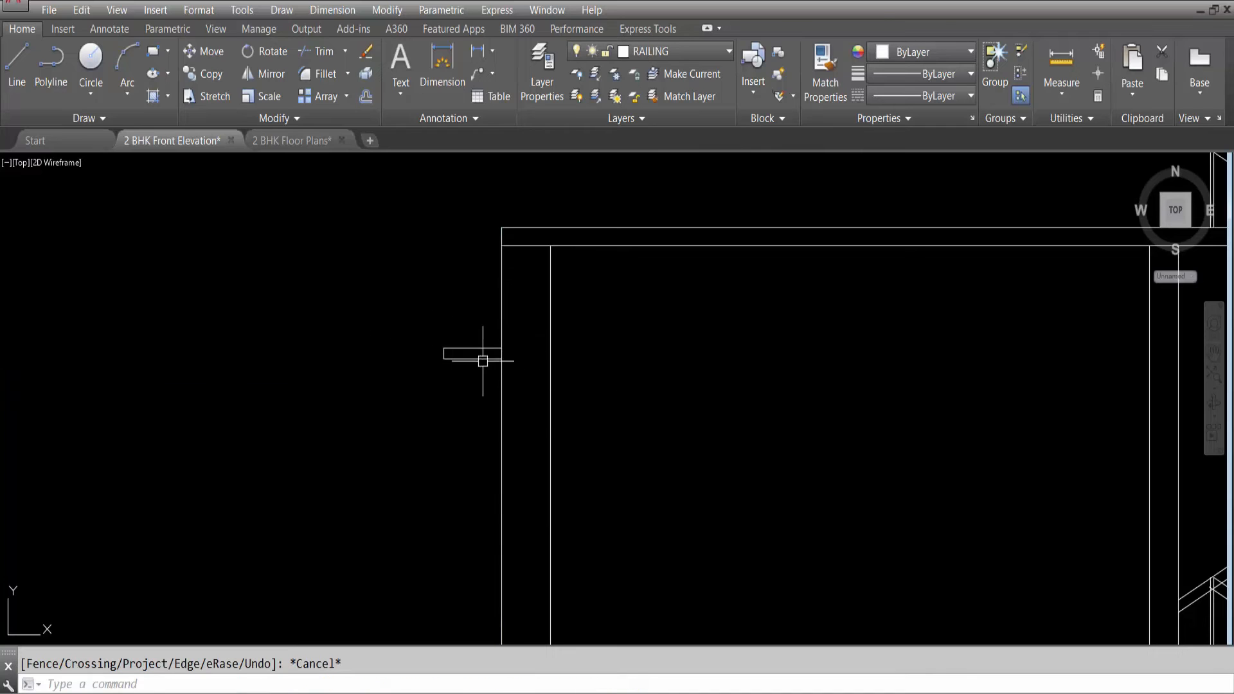
Examine the two-storey elevation with its new sunshade against the First Floor Plan's entrance balcony, door D and window W.
scroll(481, 357, "down", 6)
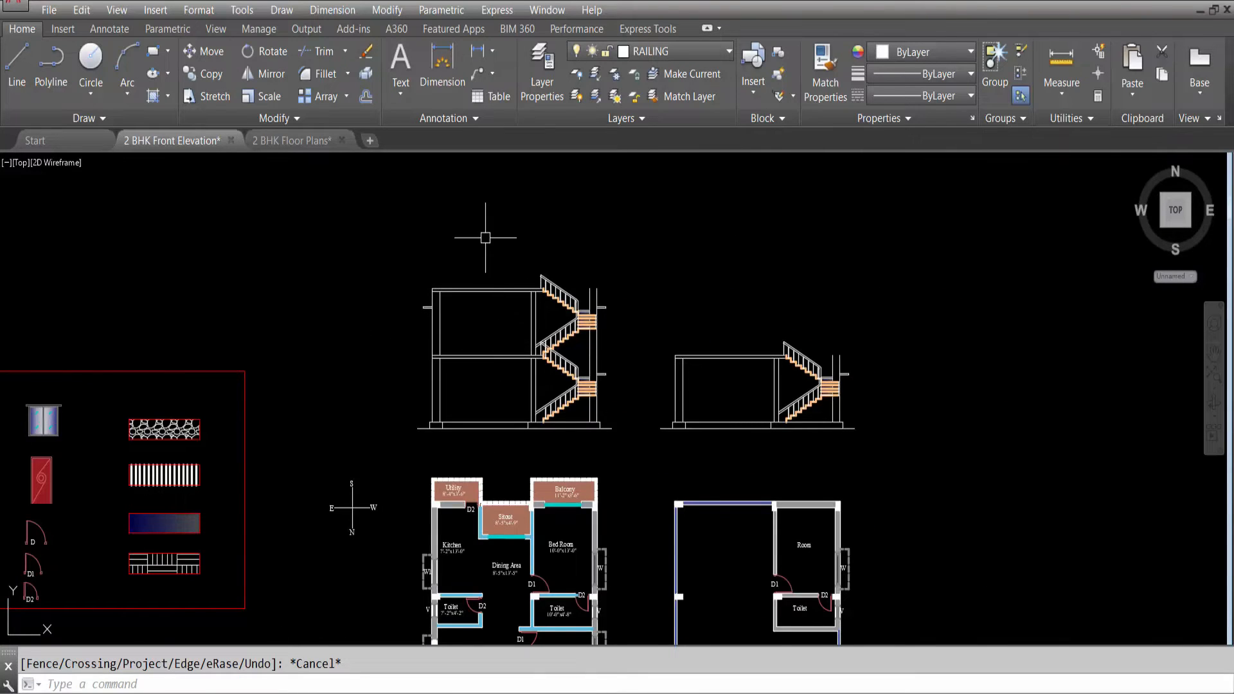
scroll(485, 238, "down", 4)
scroll(432, 341, "up", 10)
scroll(387, 372, "down", 10)
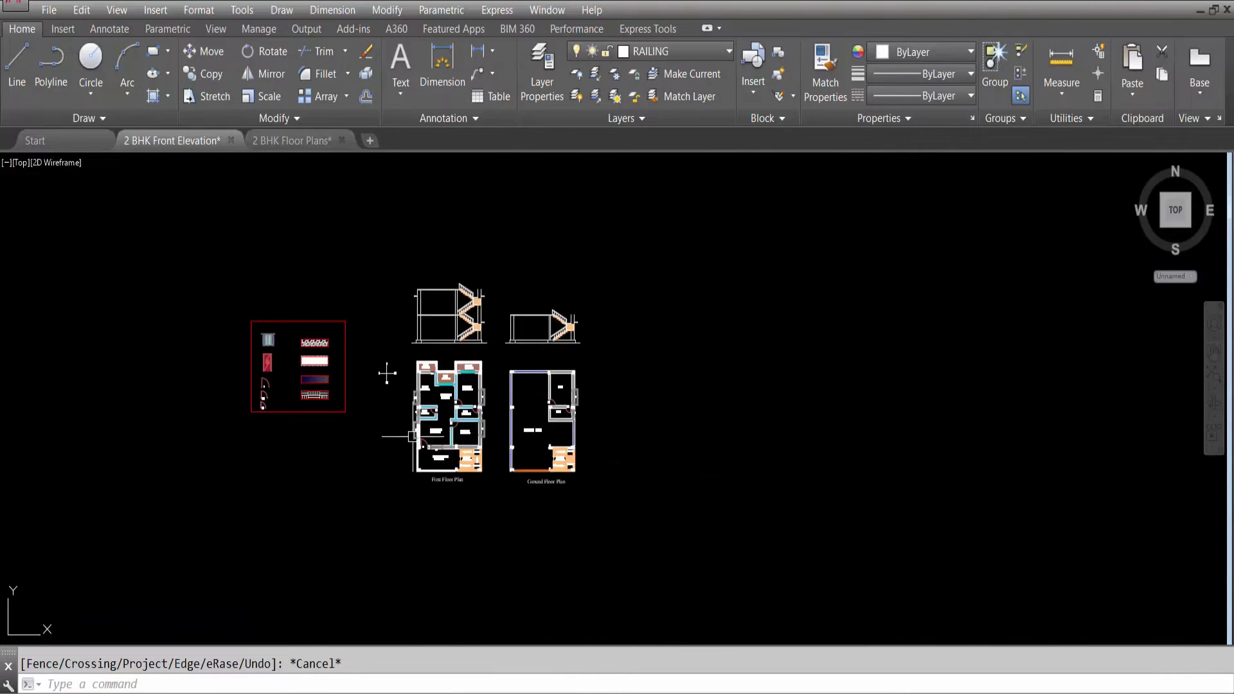
scroll(373, 395, "up", 5)
scroll(364, 403, "down", 2)
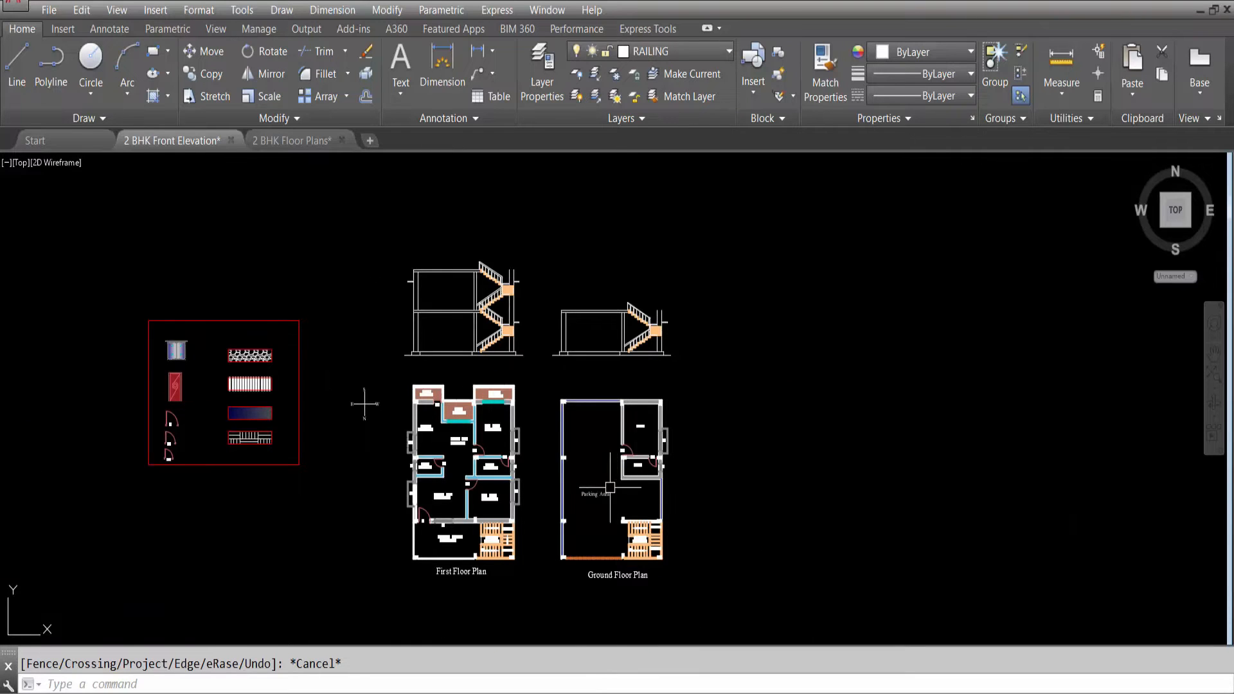
scroll(424, 325, "up", 5)
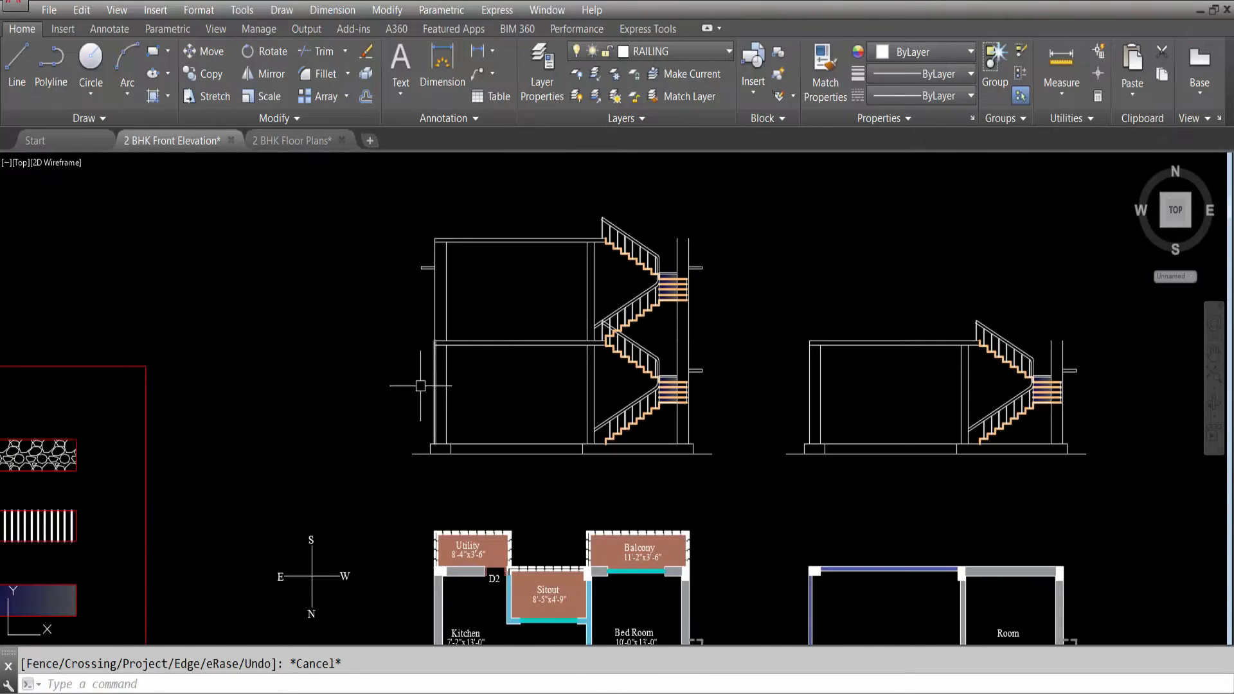
scroll(421, 386, "down", 4)
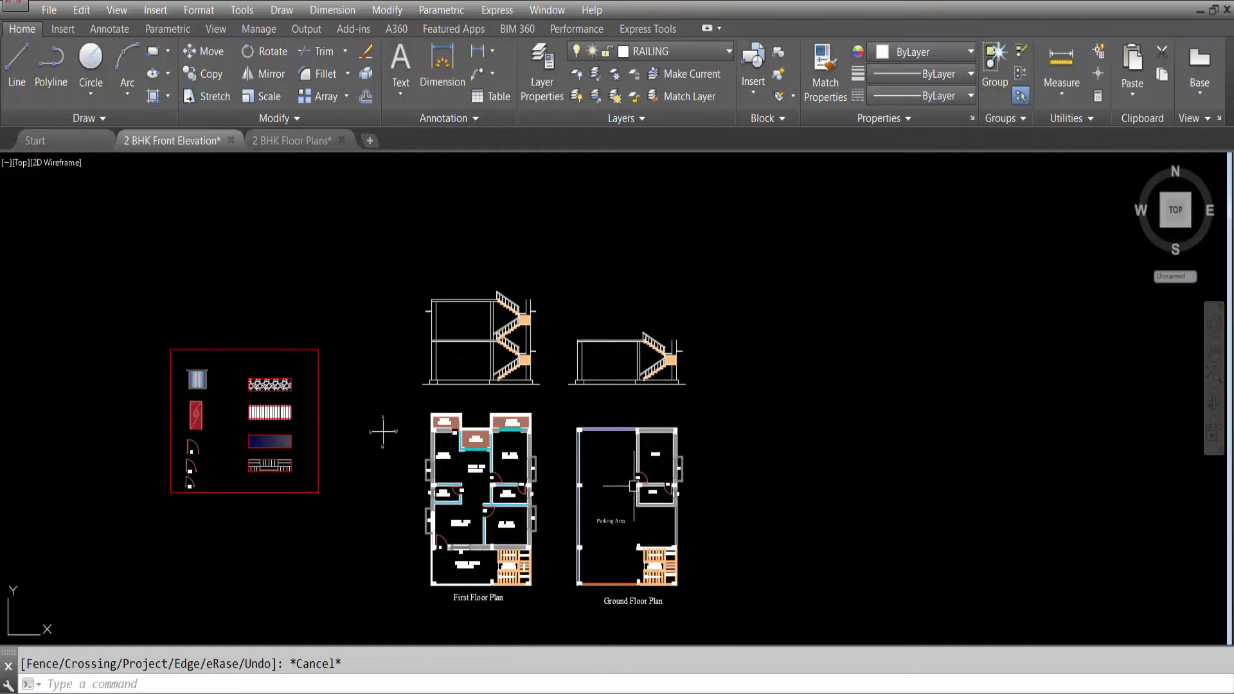
scroll(690, 457, "up", 5)
scroll(670, 413, "down", 5)
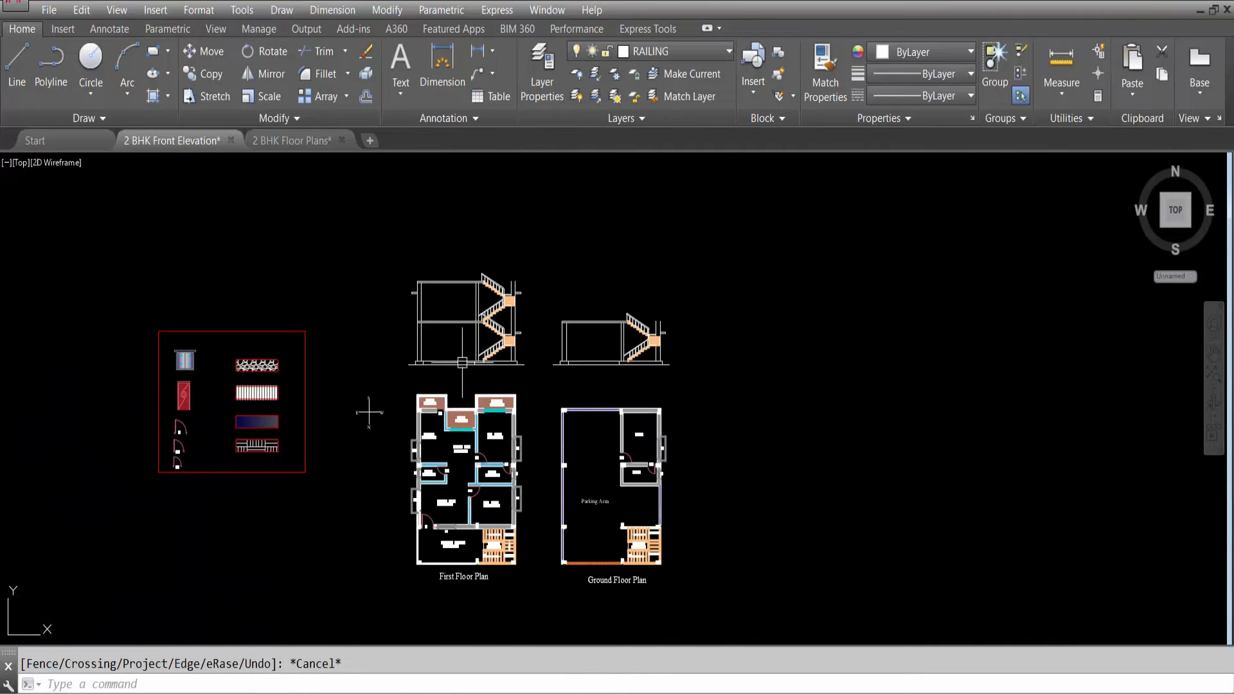
scroll(439, 286, "up", 5)
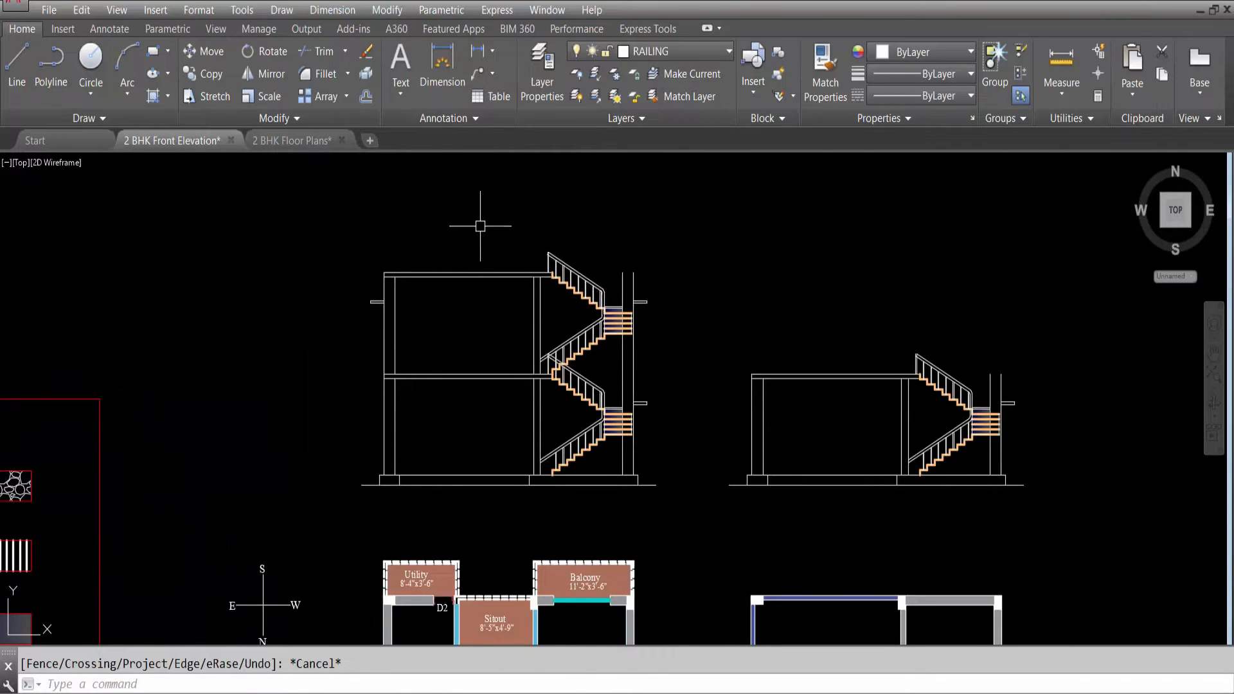
scroll(480, 225, "down", 5)
scroll(399, 481, "up", 5)
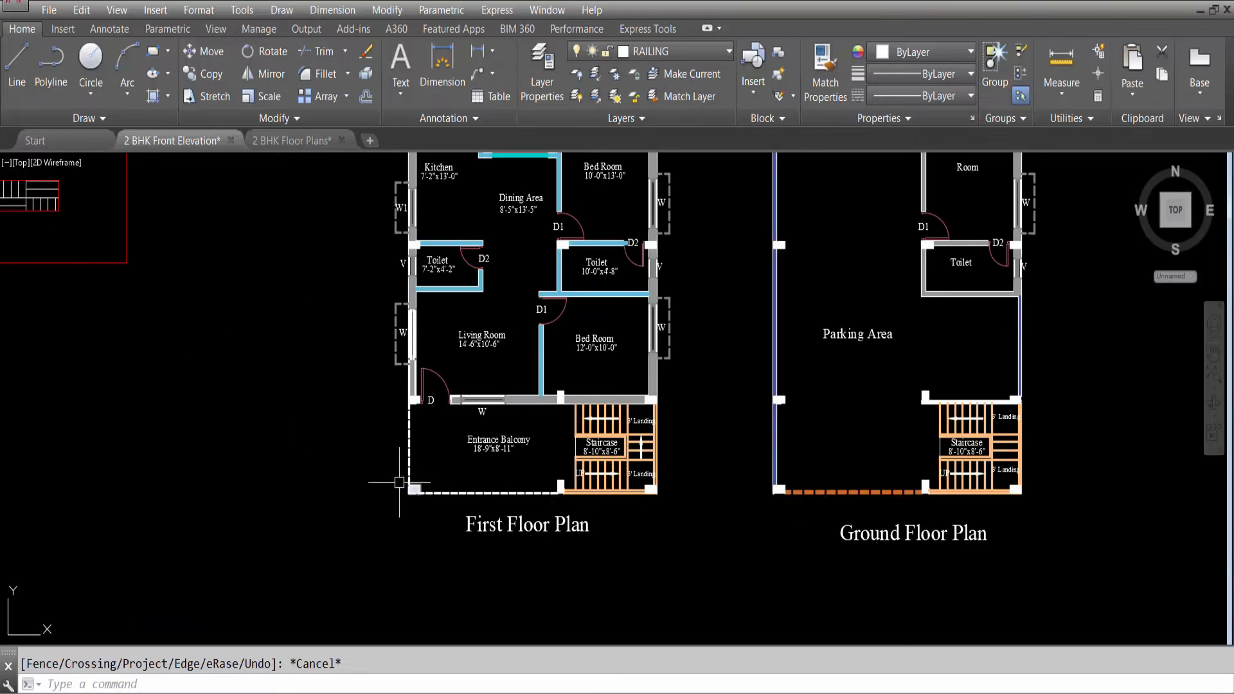
Draw vertical construction lines through both sides of the entrance door D opening on the First Floor Plan.
scroll(428, 514, "down", 5)
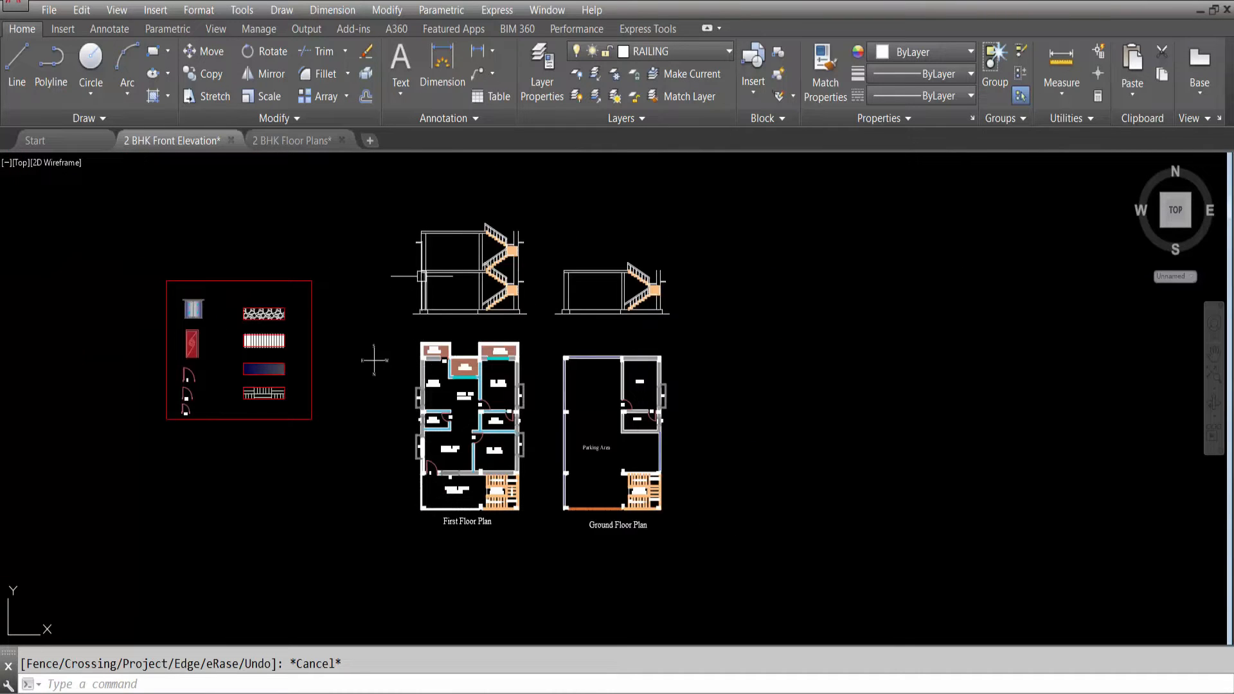
scroll(437, 482, "up", 8)
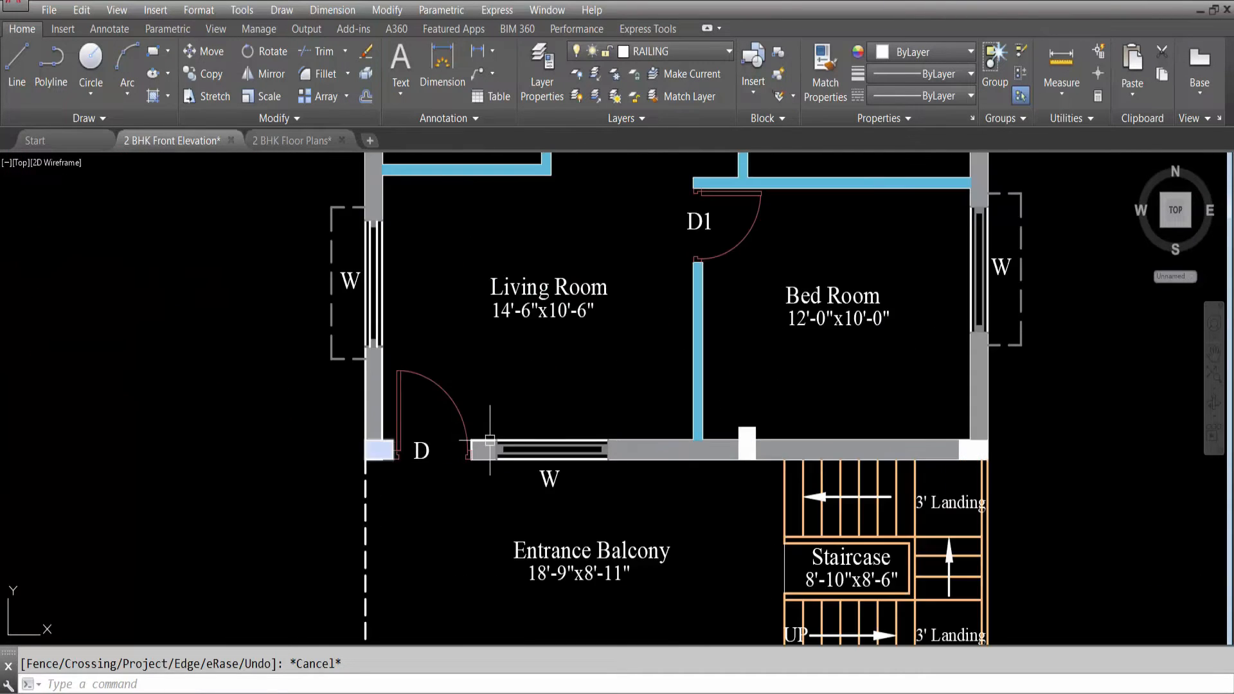
type("l")
key("Return")
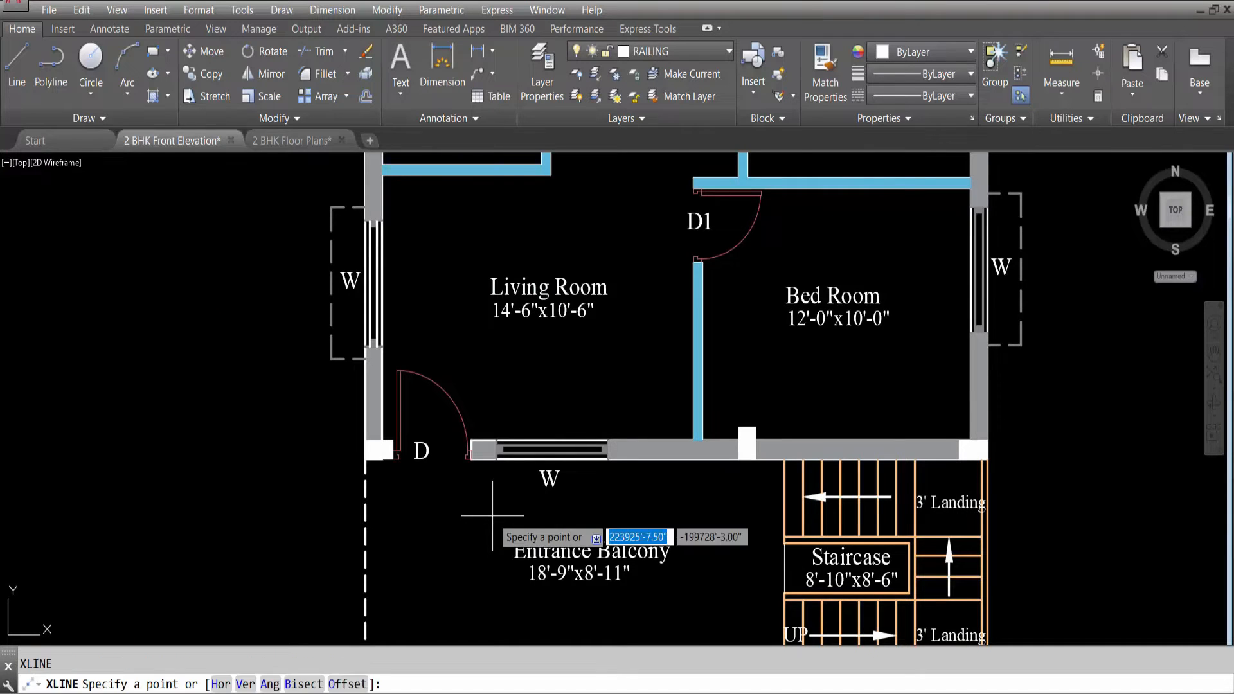
type("v")
key("Return")
scroll(398, 458, "up", 7)
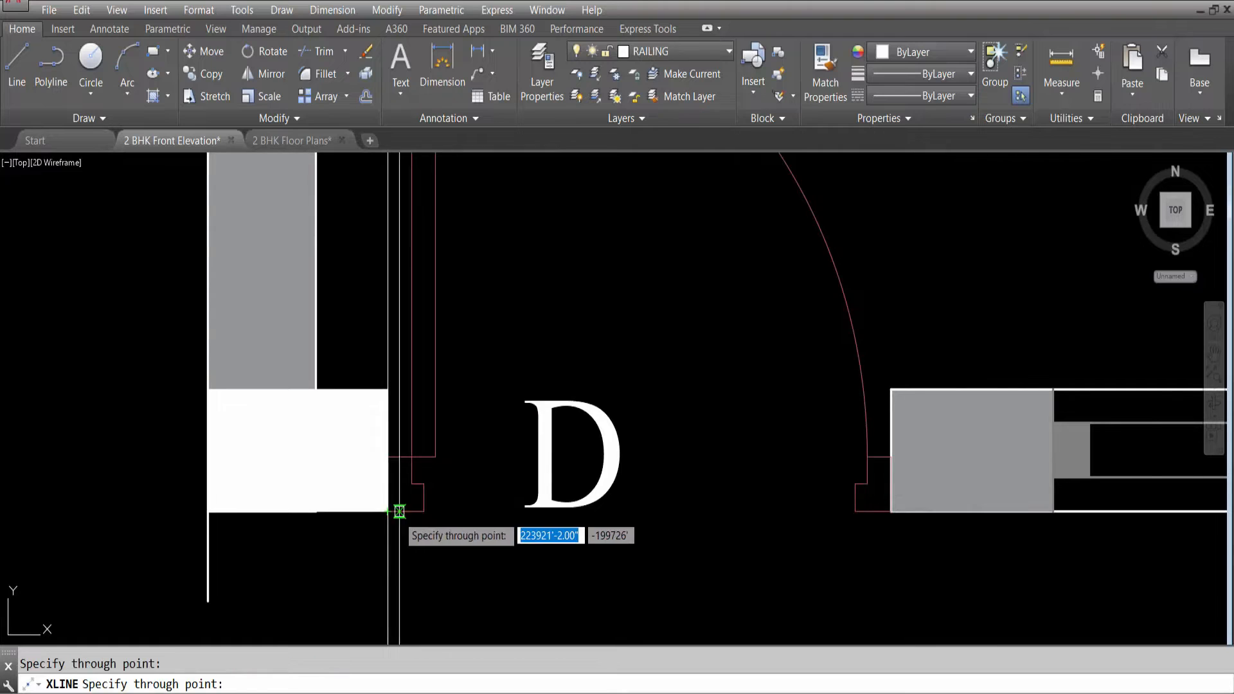
scroll(899, 517, "up", 5)
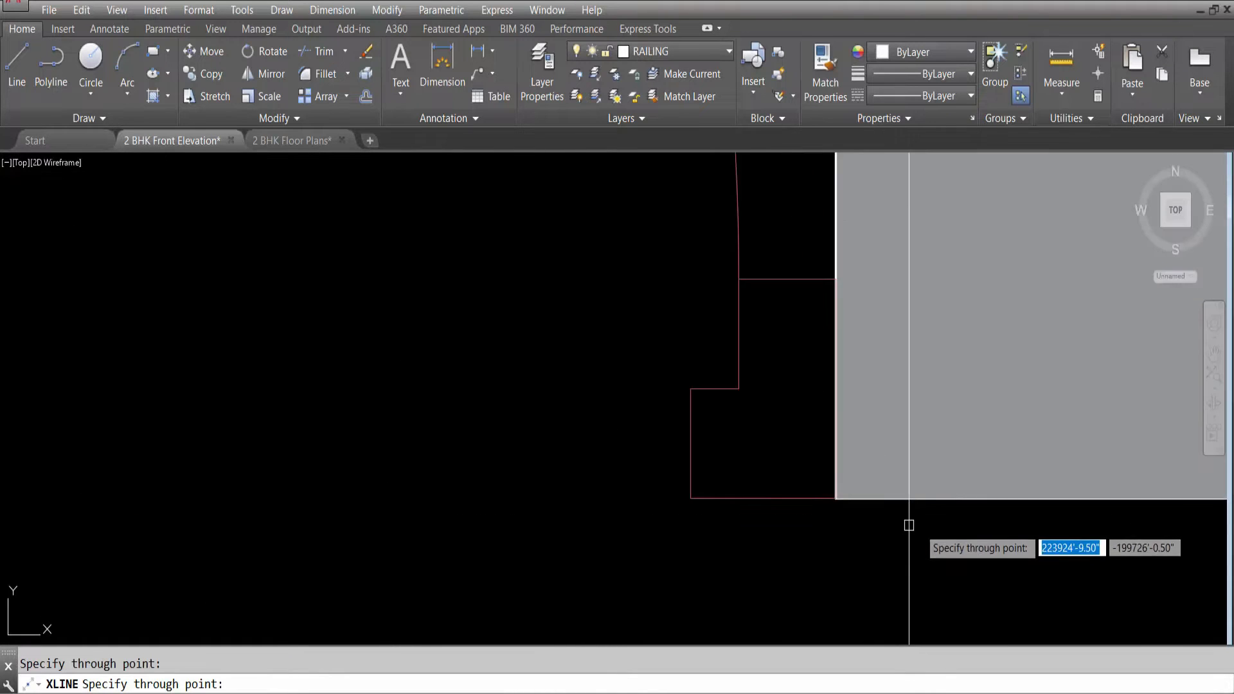
scroll(835, 498, "down", 2)
left_click(836, 500)
scroll(761, 536, "down", 3)
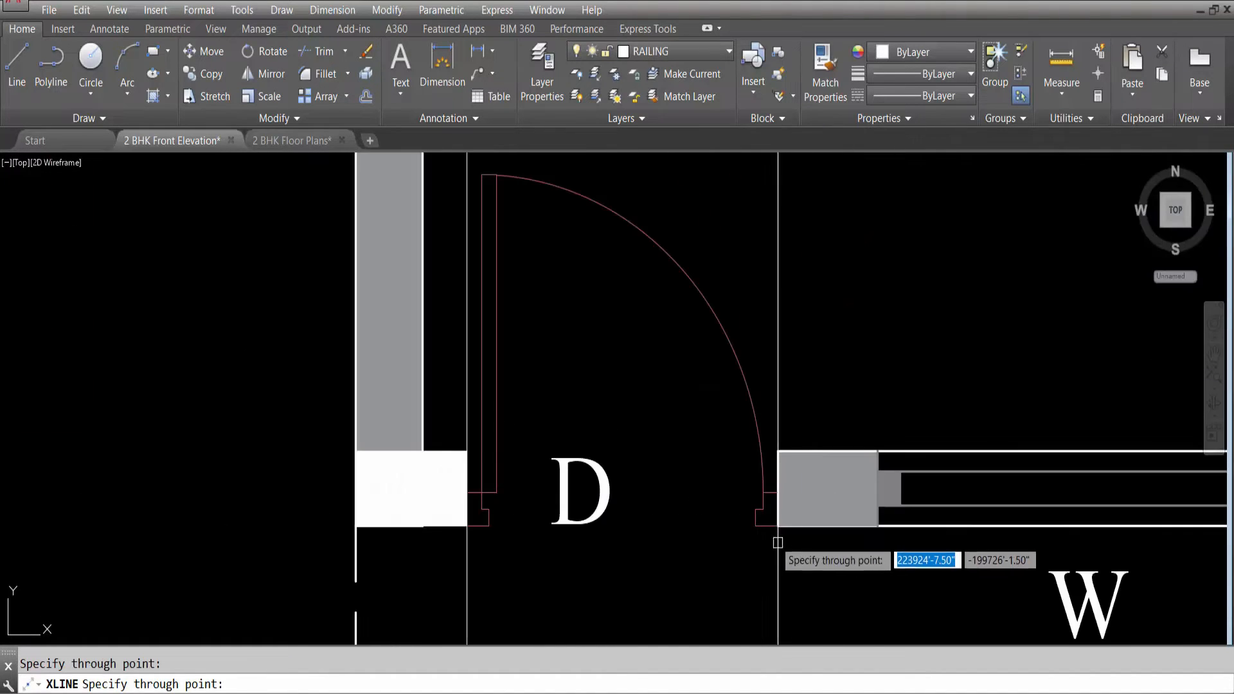
Add vertical construction lines through both ends of the entrance balcony window W on the First Floor Plan.
scroll(855, 559, "down", 2)
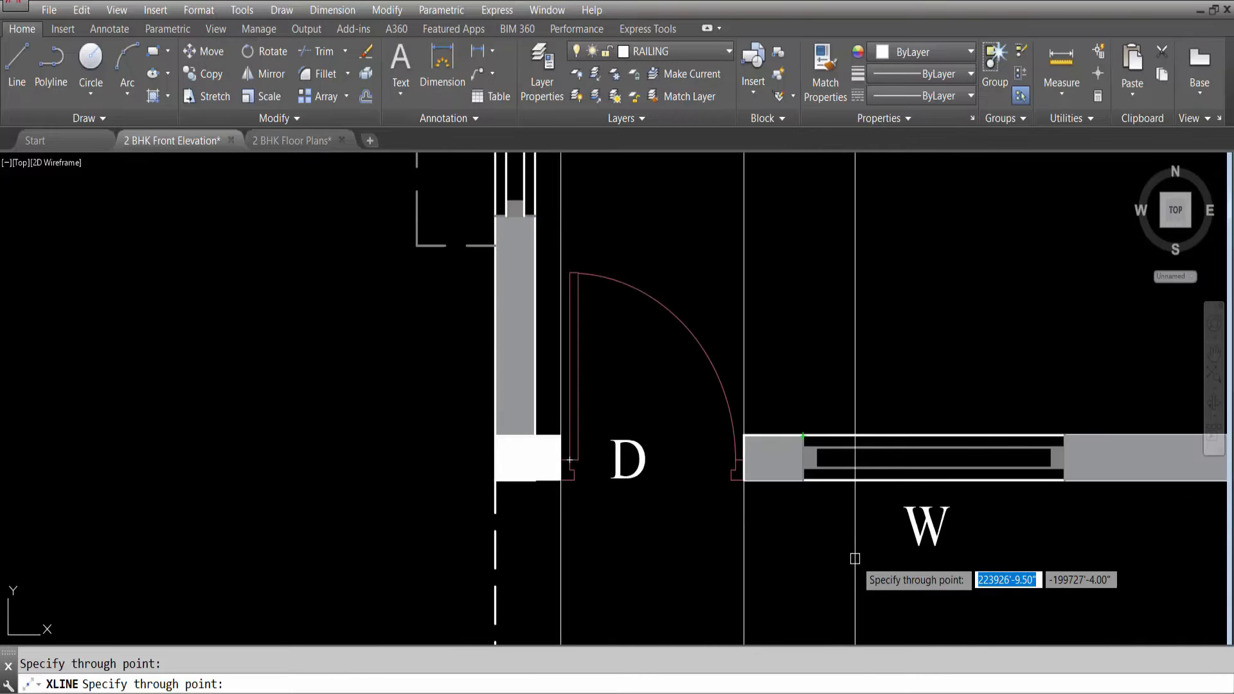
scroll(629, 510, "down", 2)
scroll(829, 491, "up", 4)
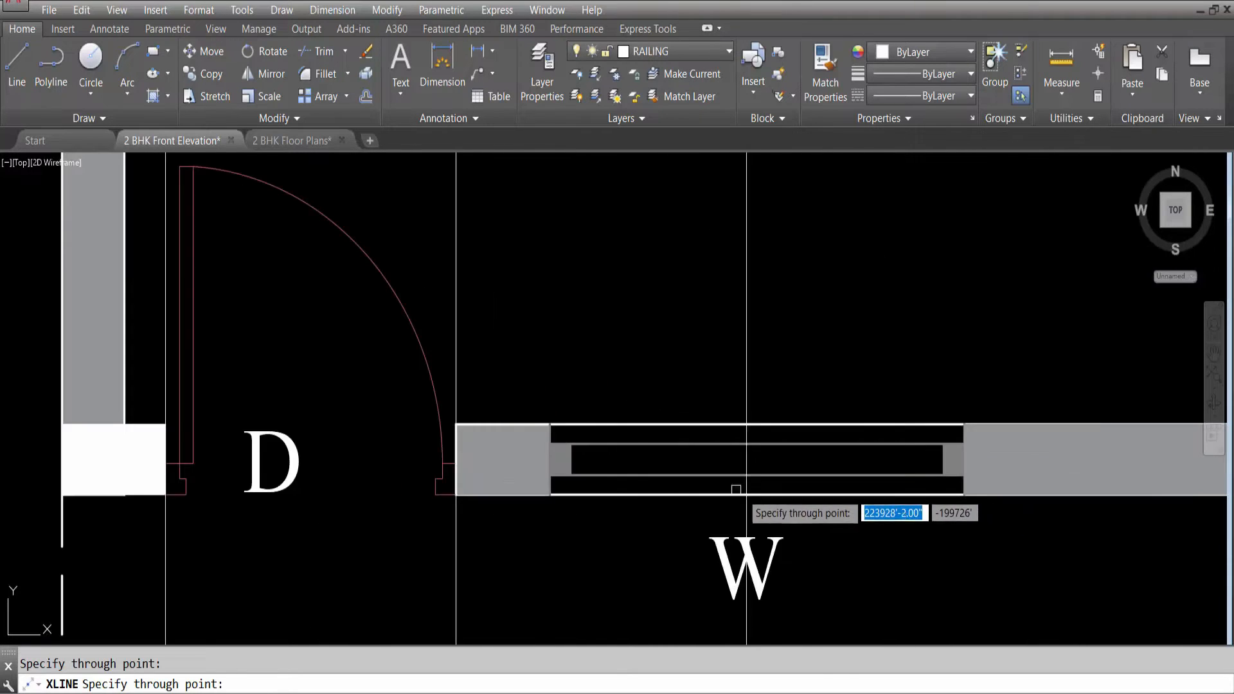
left_click(550, 494)
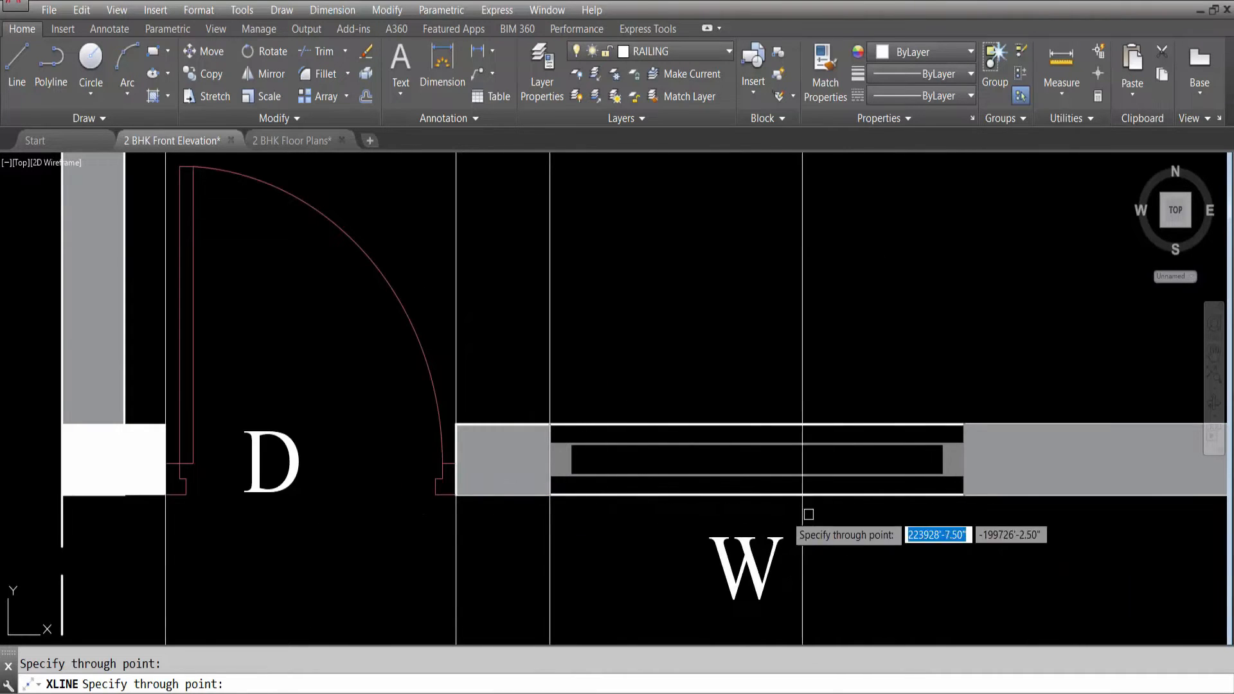
left_click(964, 494)
scroll(617, 422, "down", 8)
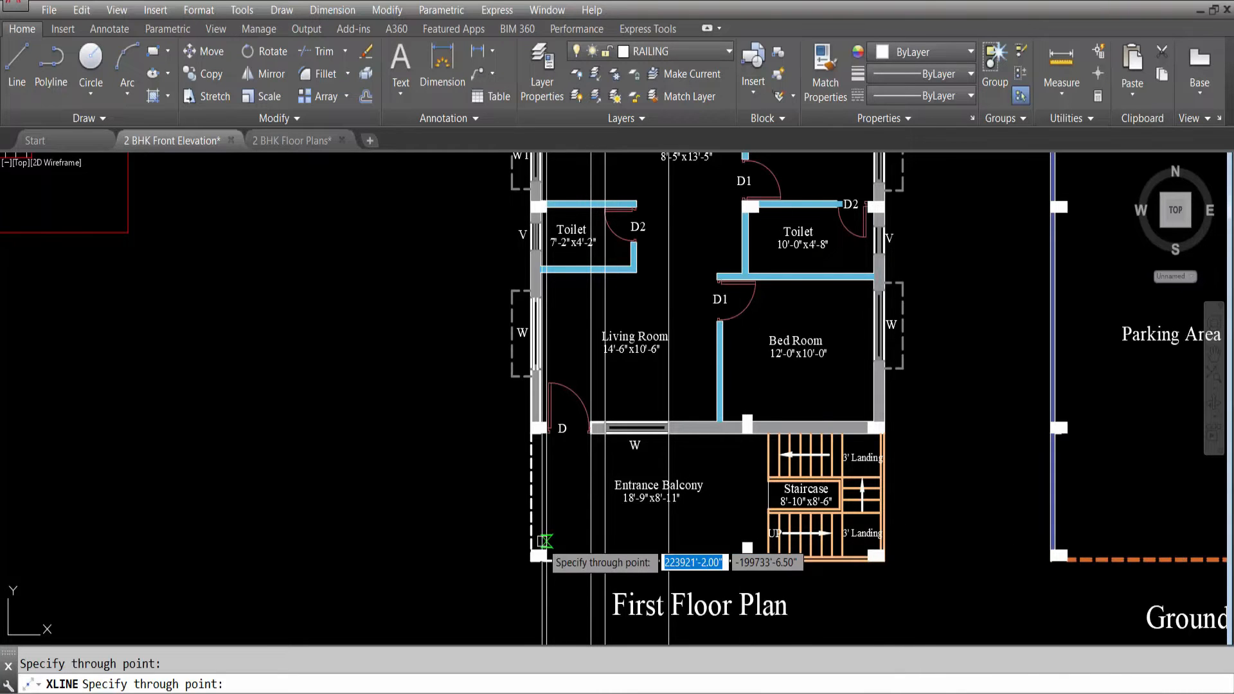
scroll(556, 514, "down", 8)
scroll(582, 507, "up", 4)
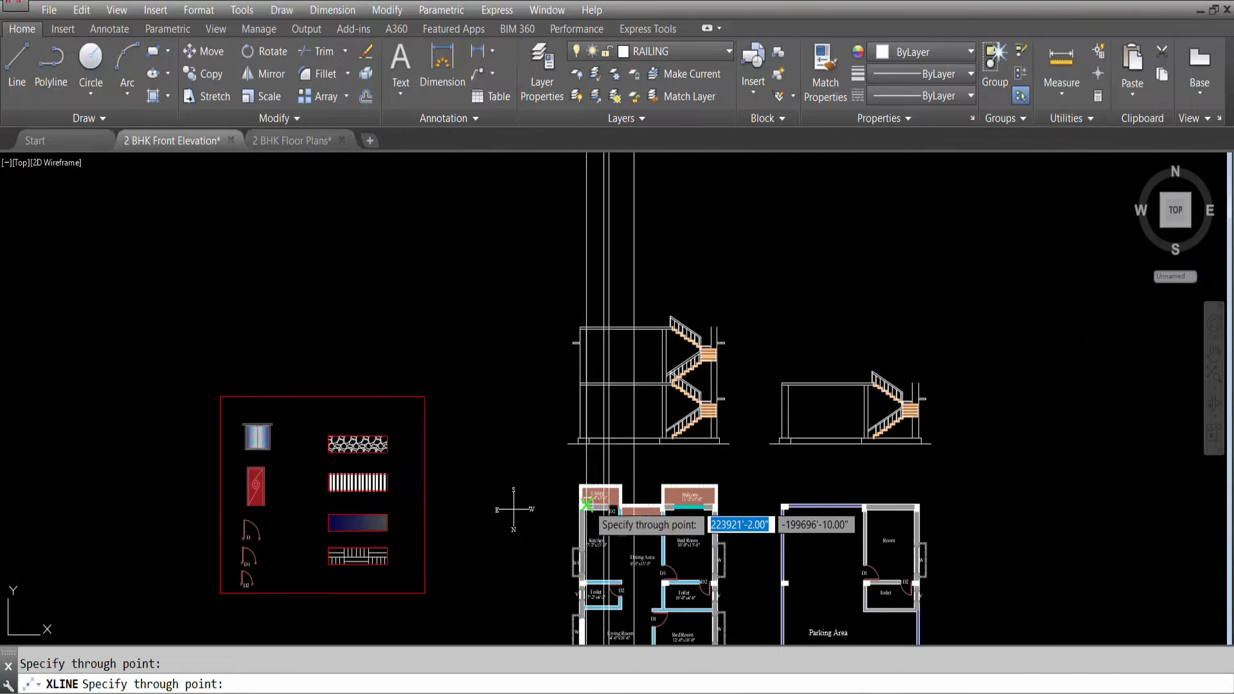
scroll(619, 408, "up", 4)
key("Escape")
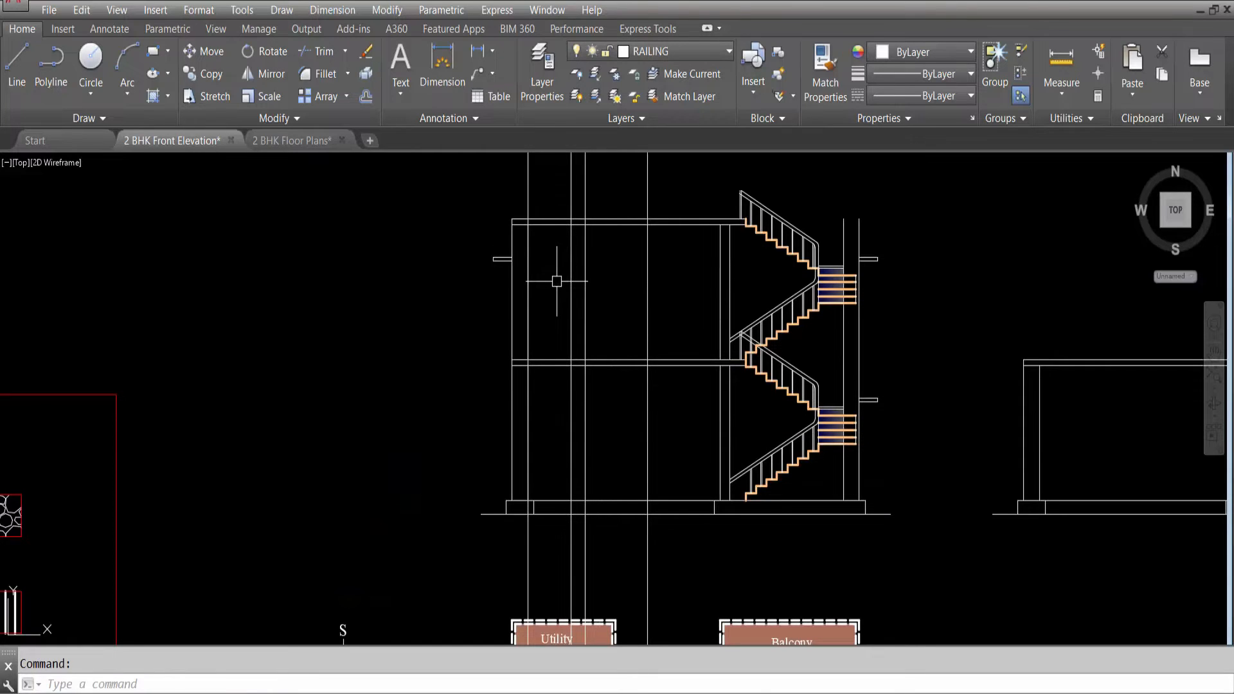
Draw a horizontal construction line through the underside of the first-floor sunshade at the outer column opposite the stairs.
scroll(559, 281, "down", 4)
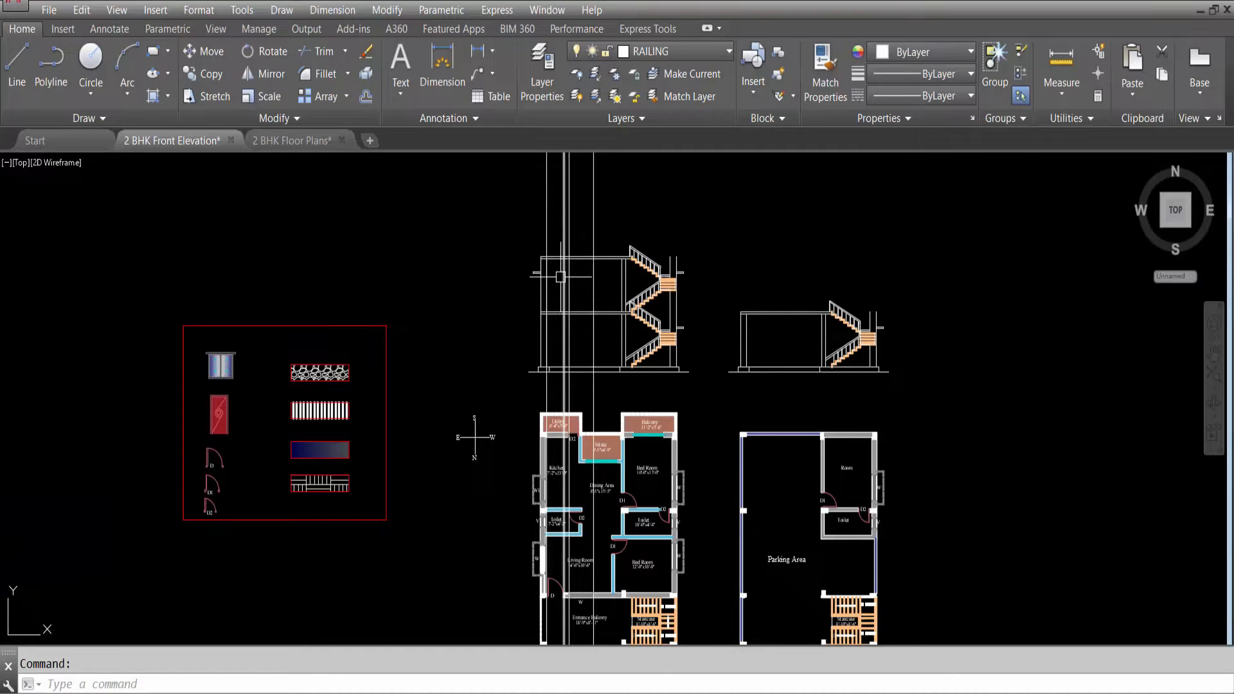
left_click(562, 277)
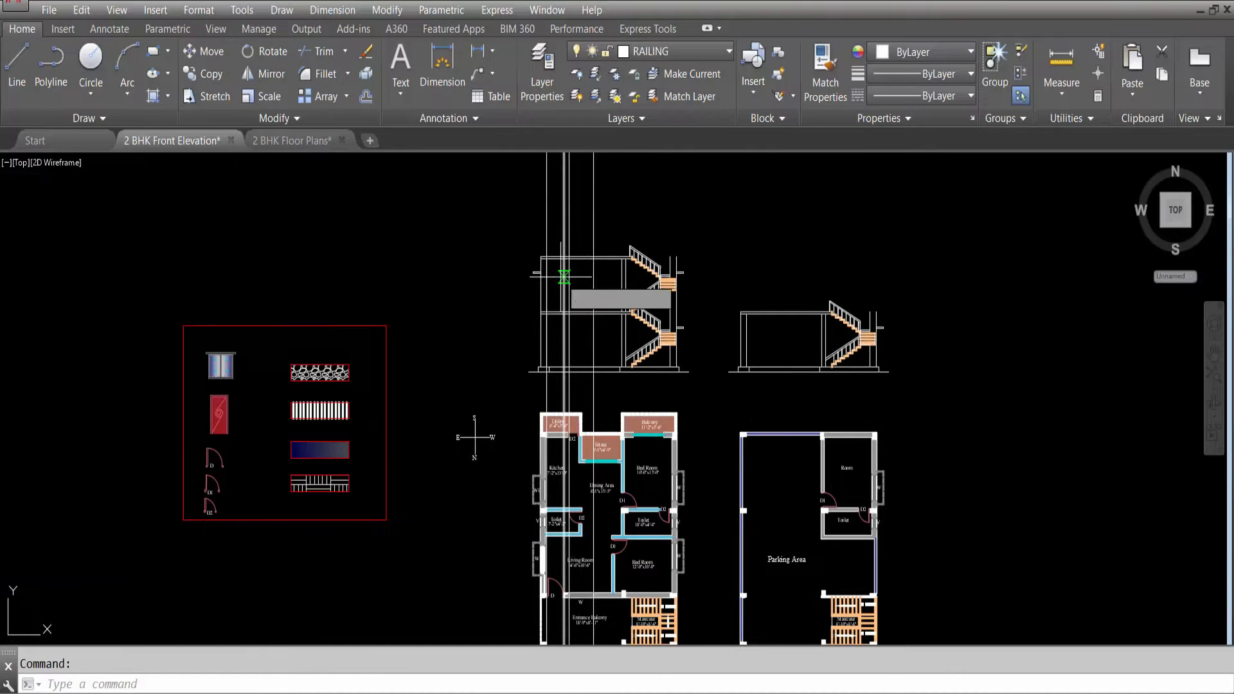
key("Return")
type("h")
key("Return")
scroll(564, 282, "up", 5)
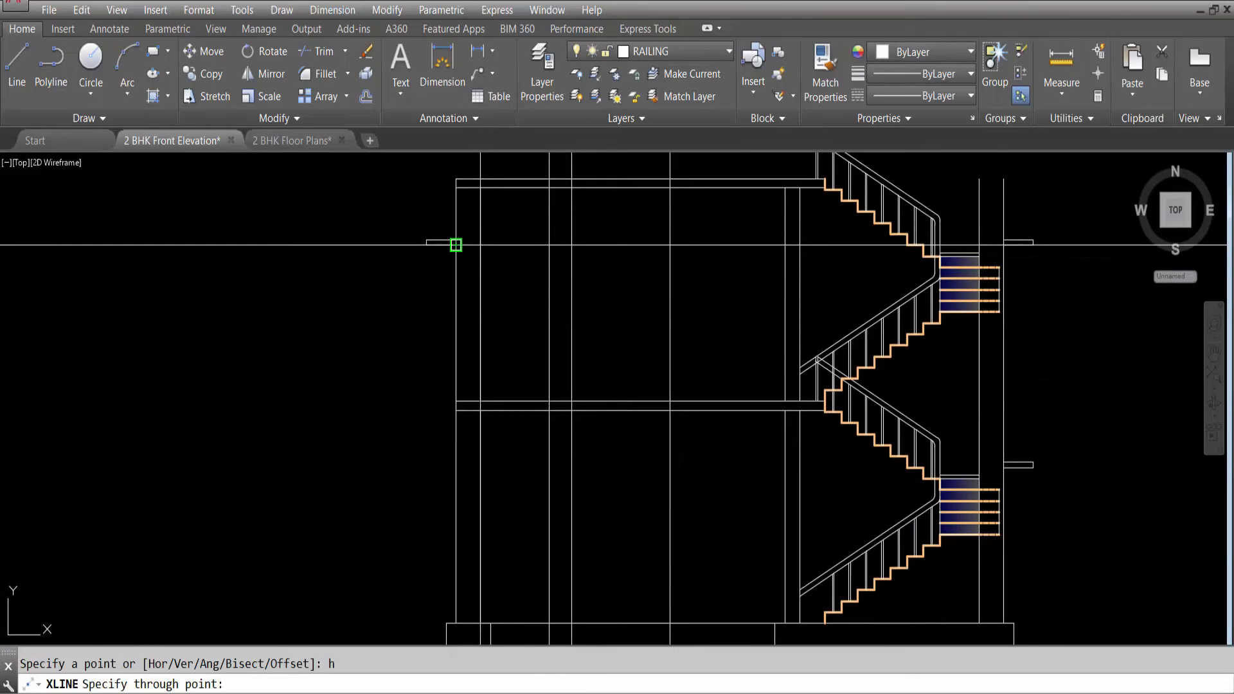
scroll(457, 244, "up", 4)
left_click(453, 246)
scroll(513, 314, "down", 4)
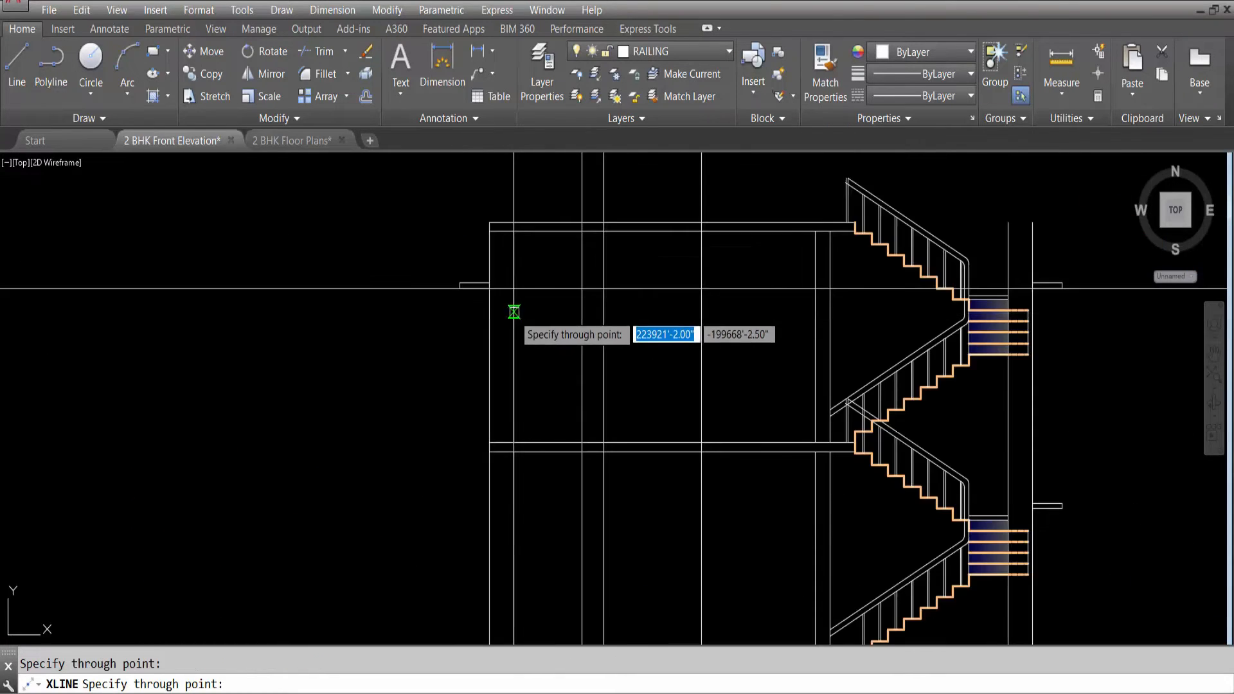
key("Escape")
scroll(522, 311, "down", 2)
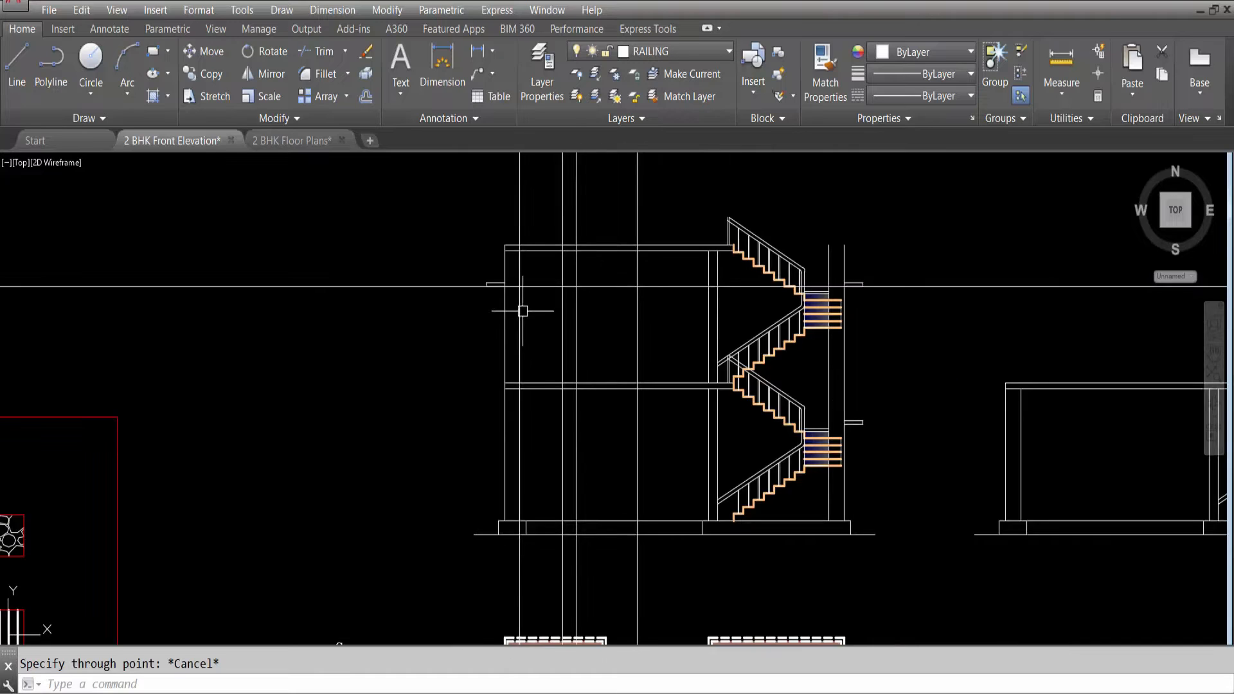
scroll(523, 311, "up", 2)
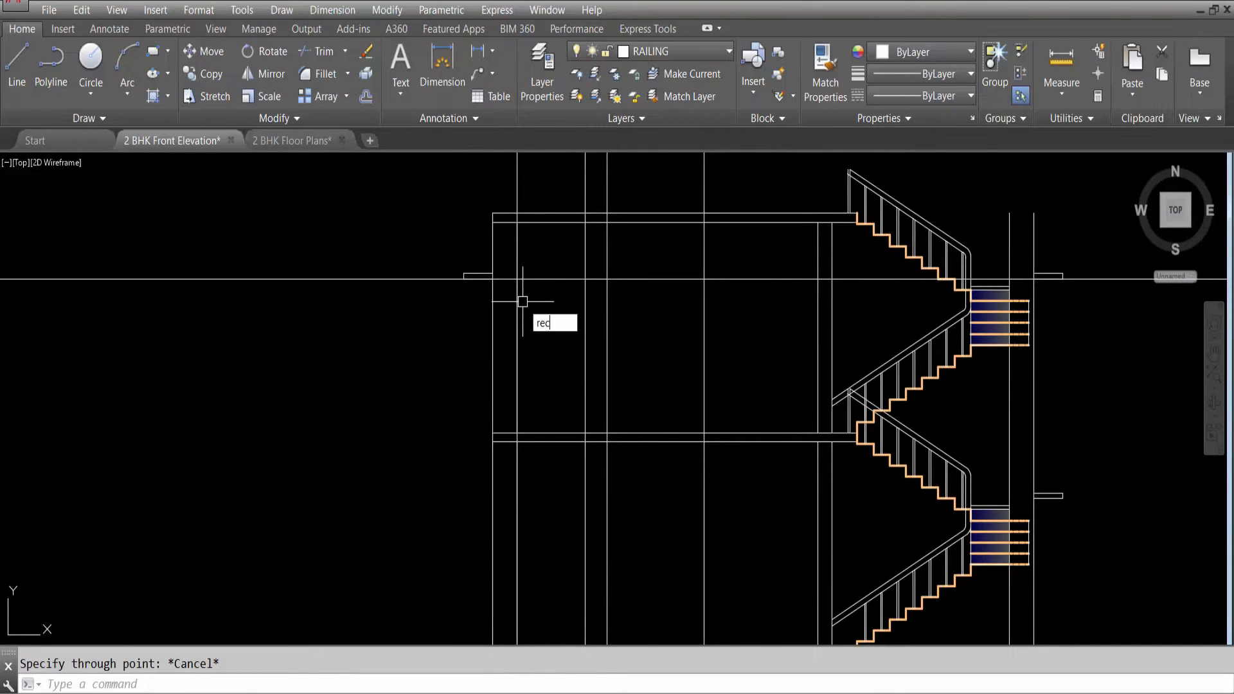
key("Return")
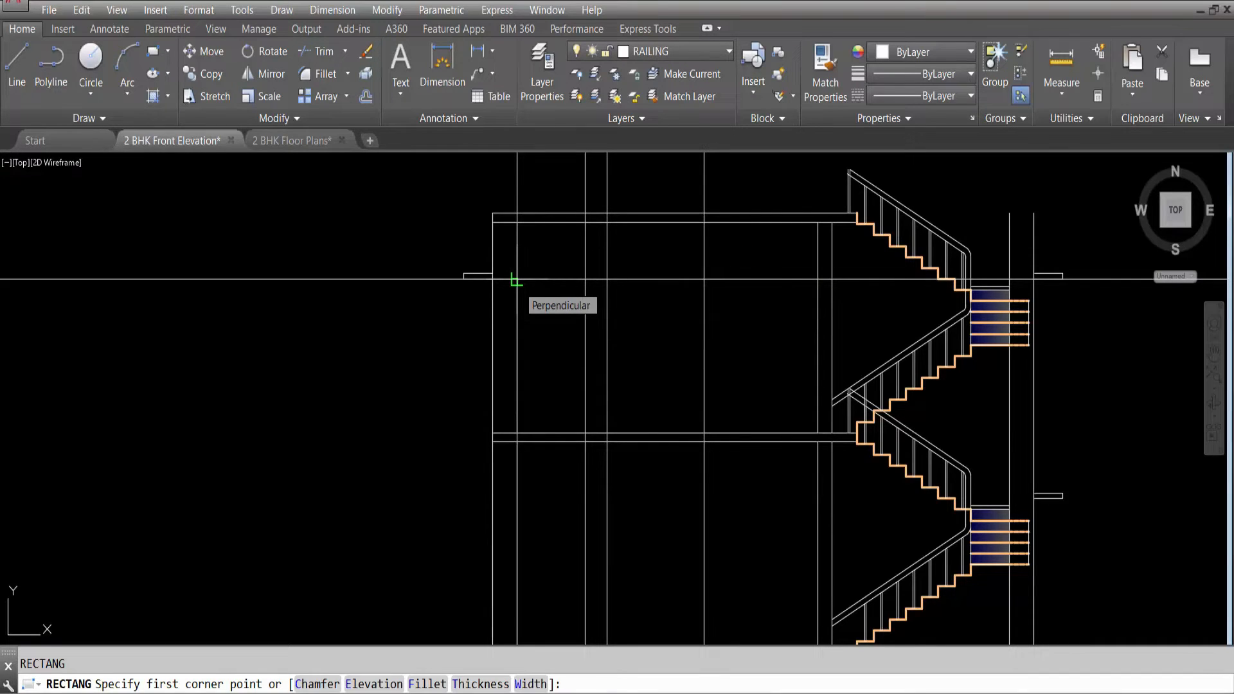
key("Escape")
Measure the door's and the window's widths between their vertical construction lines on the first floor of the elevation.
left_click(442, 64)
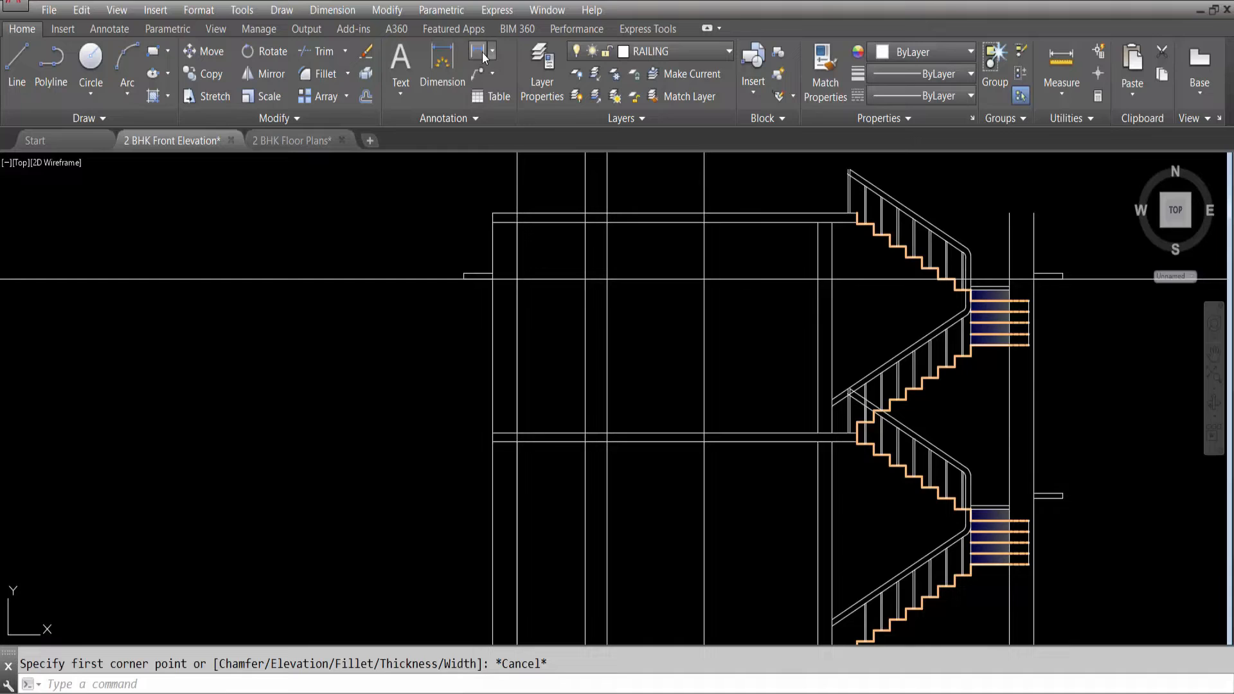
left_click(517, 278)
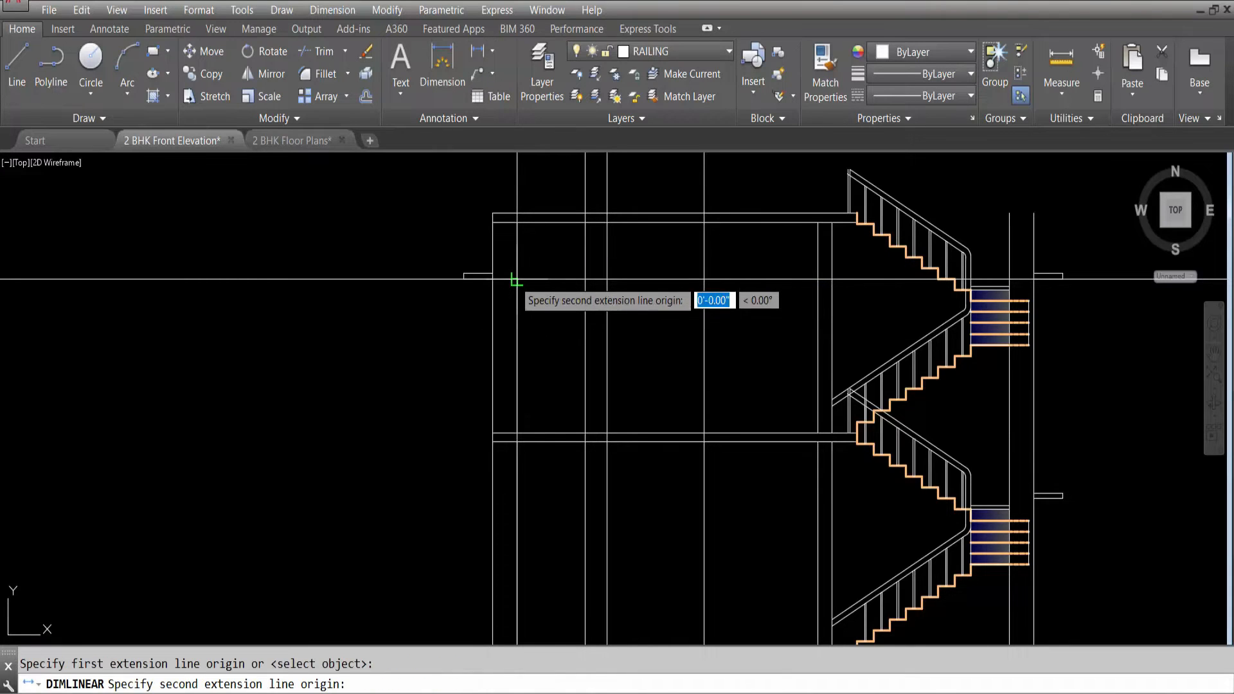
left_click(583, 281)
key("Escape")
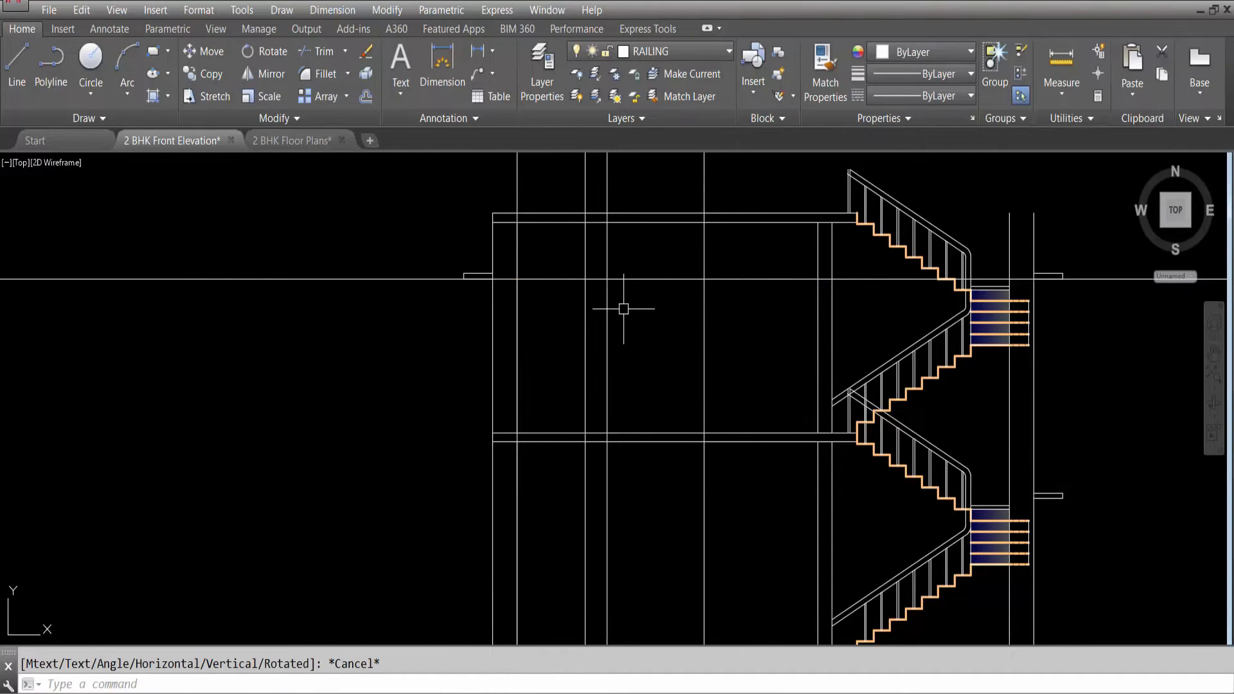
key("Return")
left_click(603, 278)
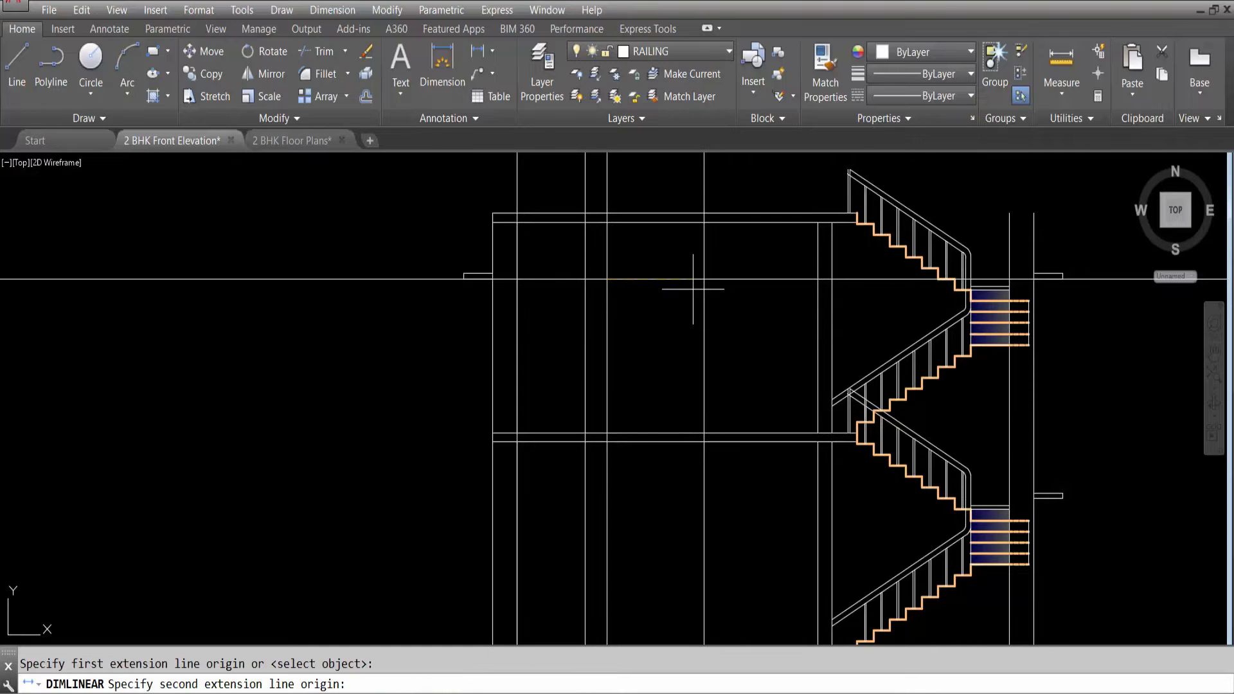
left_click(704, 279)
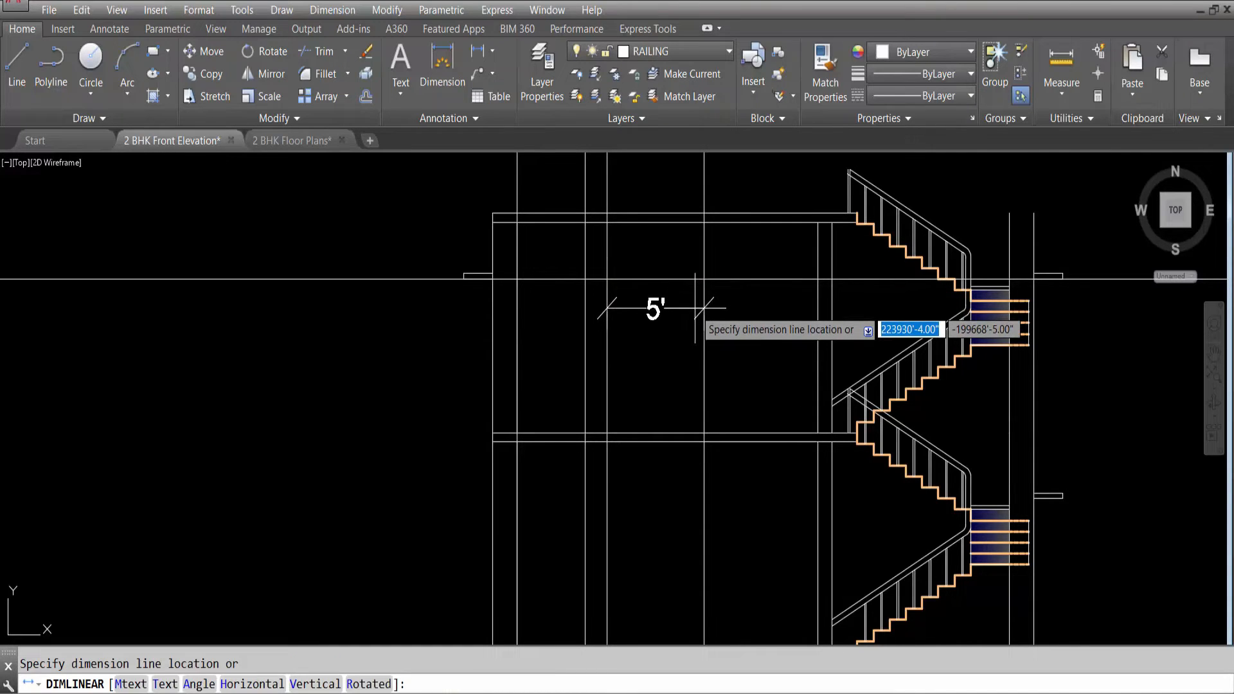
key("Escape")
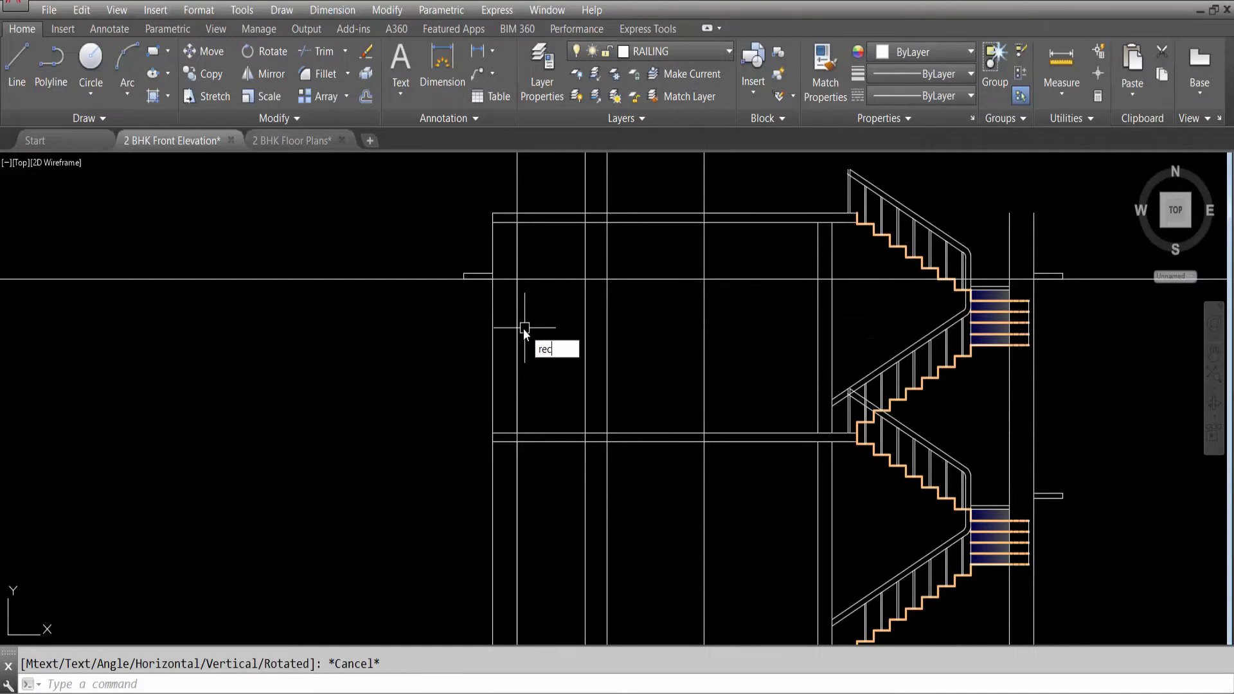
Draw a 3'6" by 7' door rectangle on the first floor, downward from where the door's outer vertical line meets the horizontal line.
type("rec")
key("Return")
left_click(517, 278)
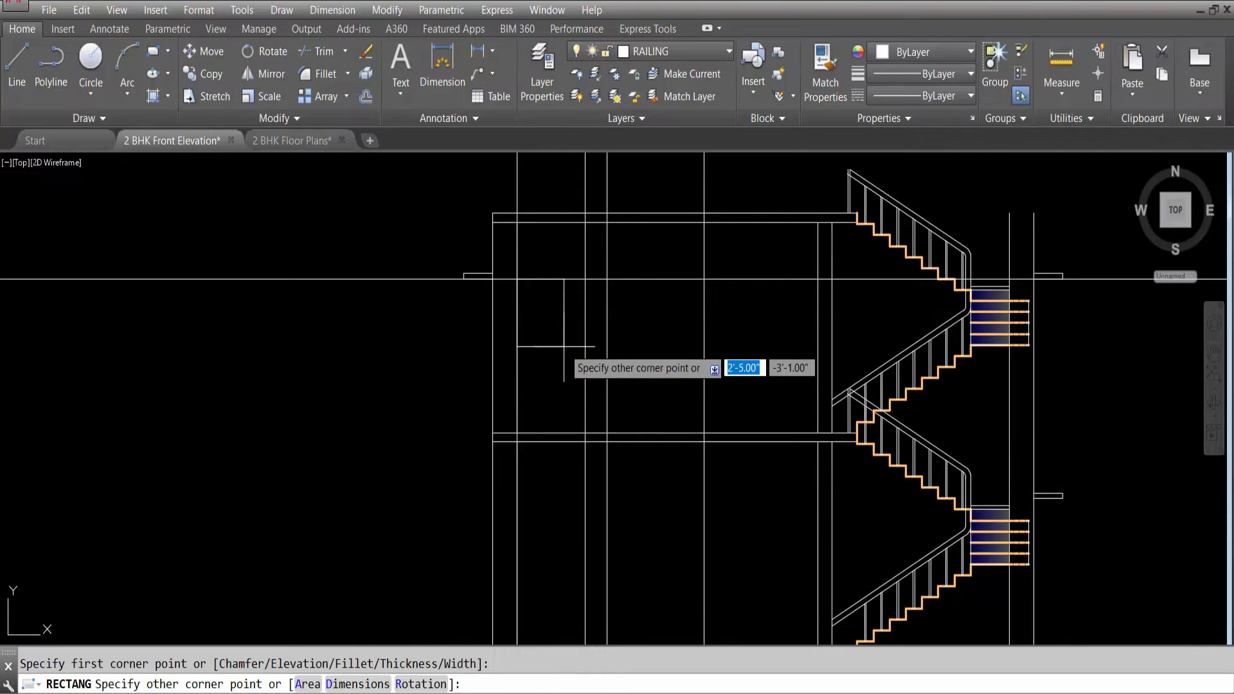
right_click(563, 346)
left_click(617, 461)
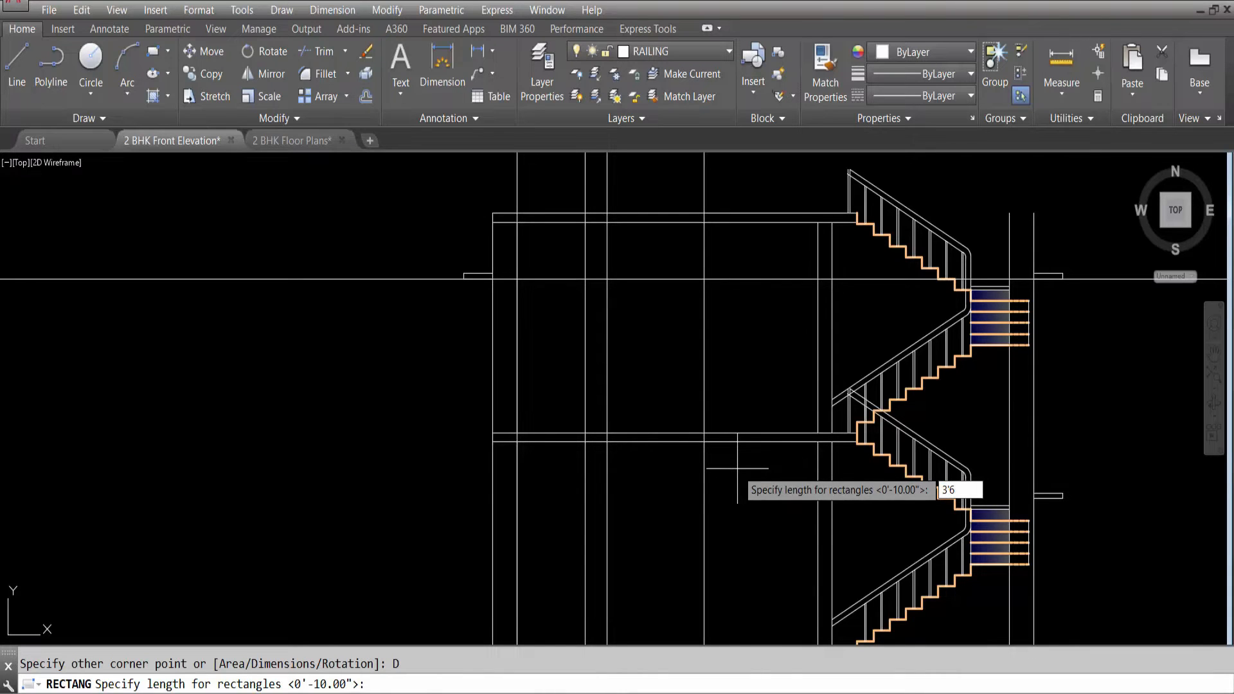
key("Return")
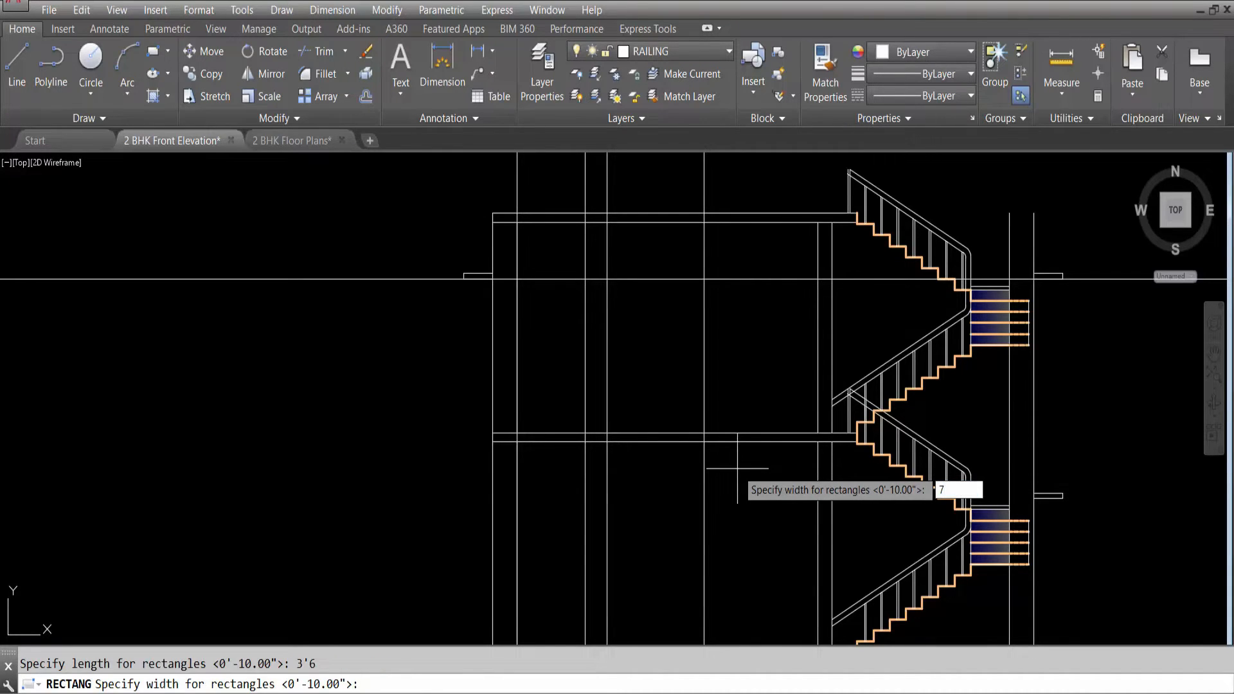
key("Return")
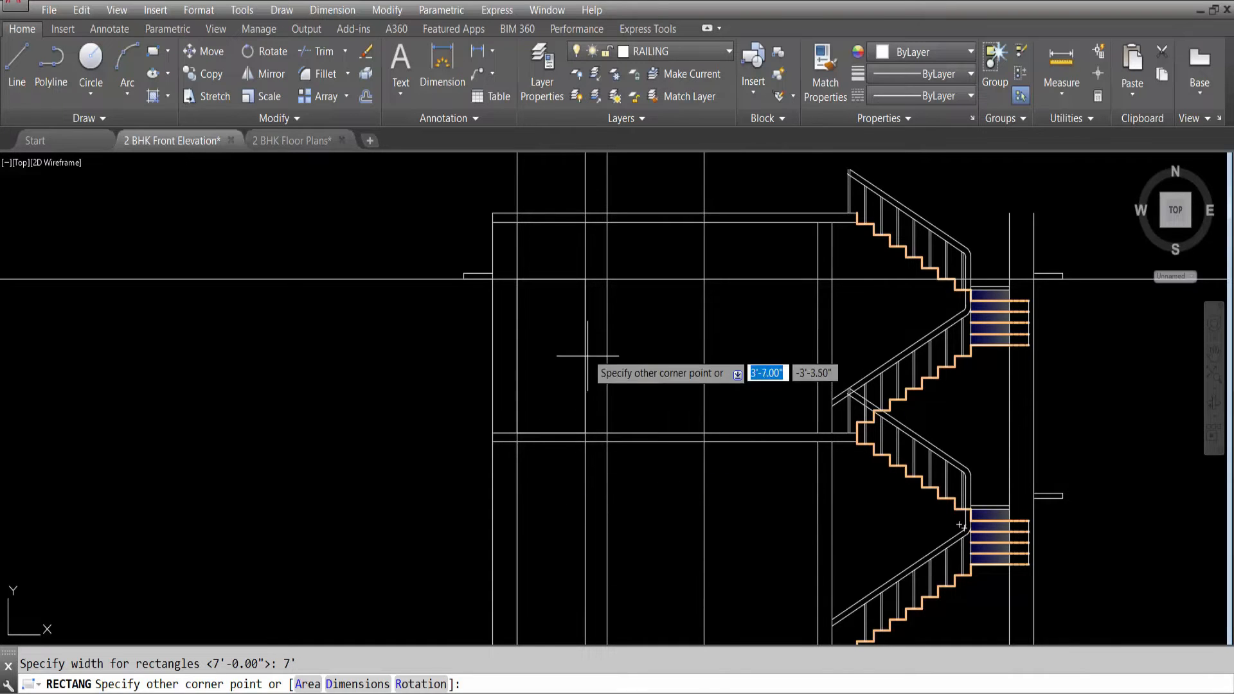
left_click(626, 471)
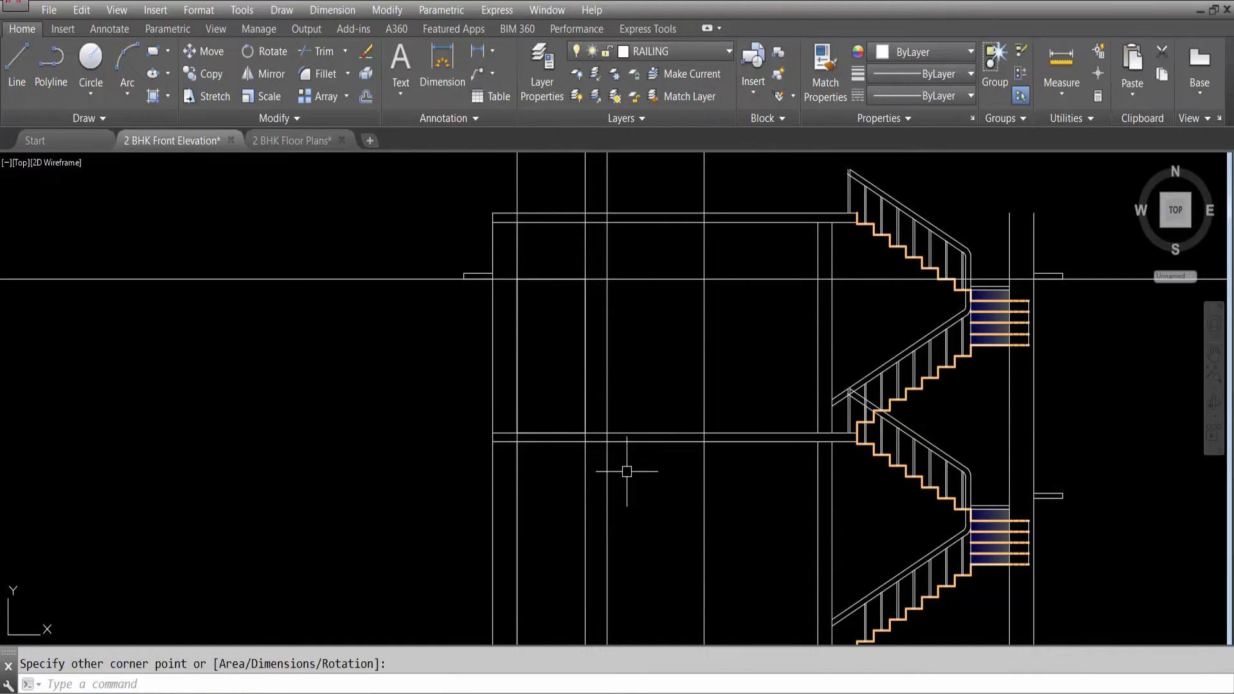
left_click(583, 389)
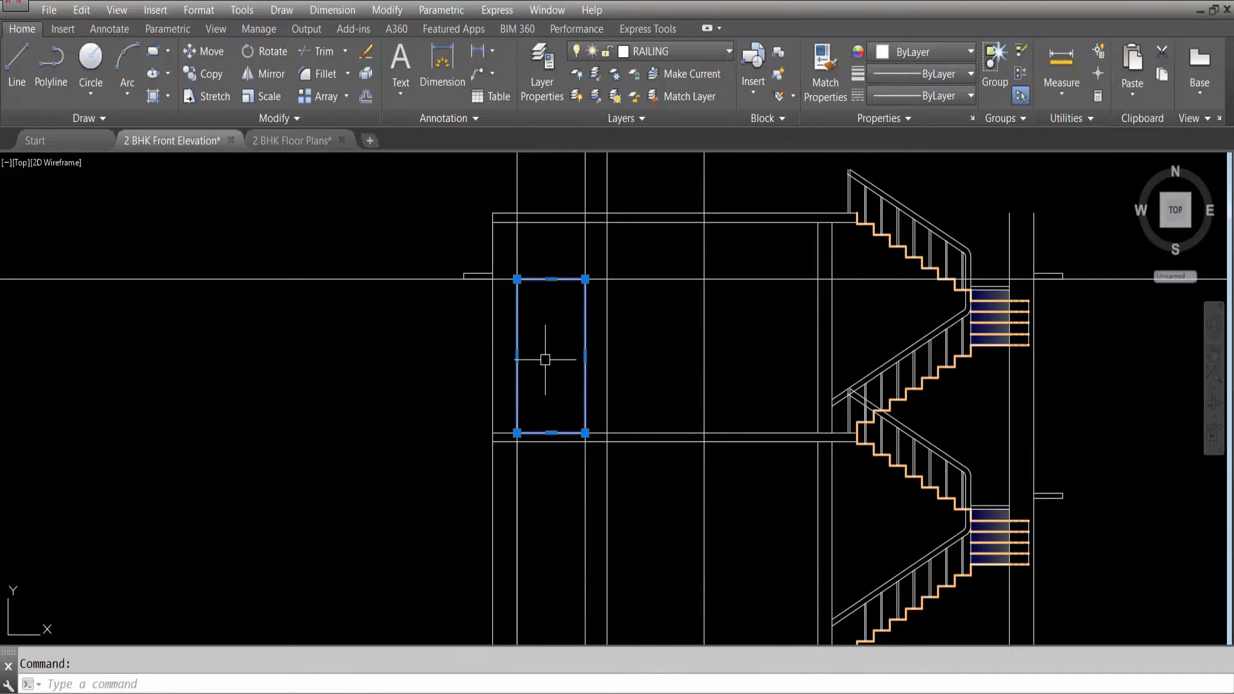
key("Escape")
scroll(575, 366, "down", 2)
scroll(548, 394, "up", 2)
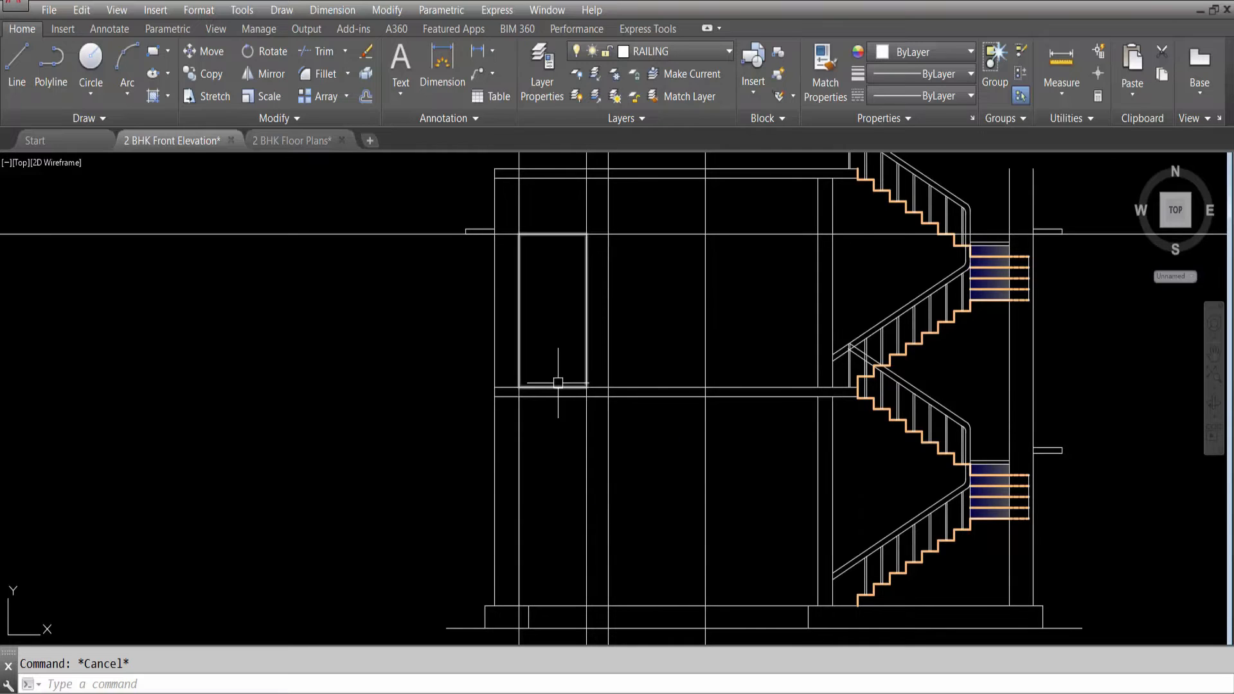
type("r")
key("Return")
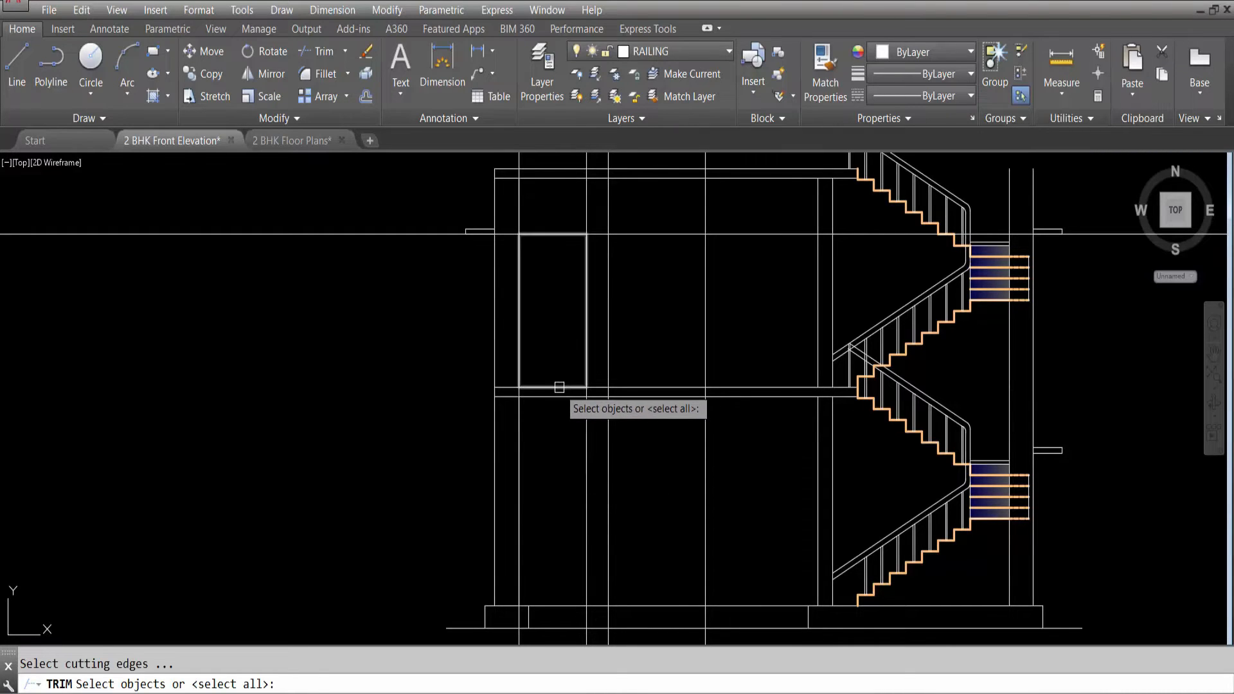
key("Return")
key("Escape")
Delete the door rectangle from the first floor of the elevation.
left_click(515, 364)
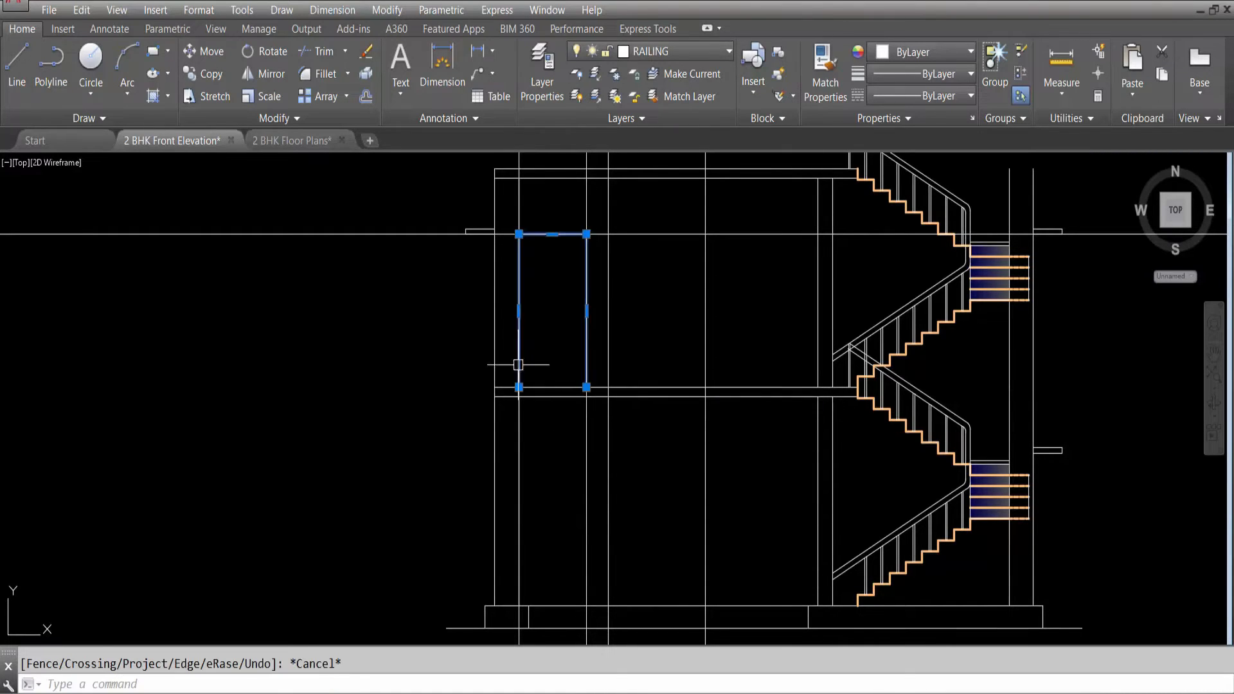
key("Escape")
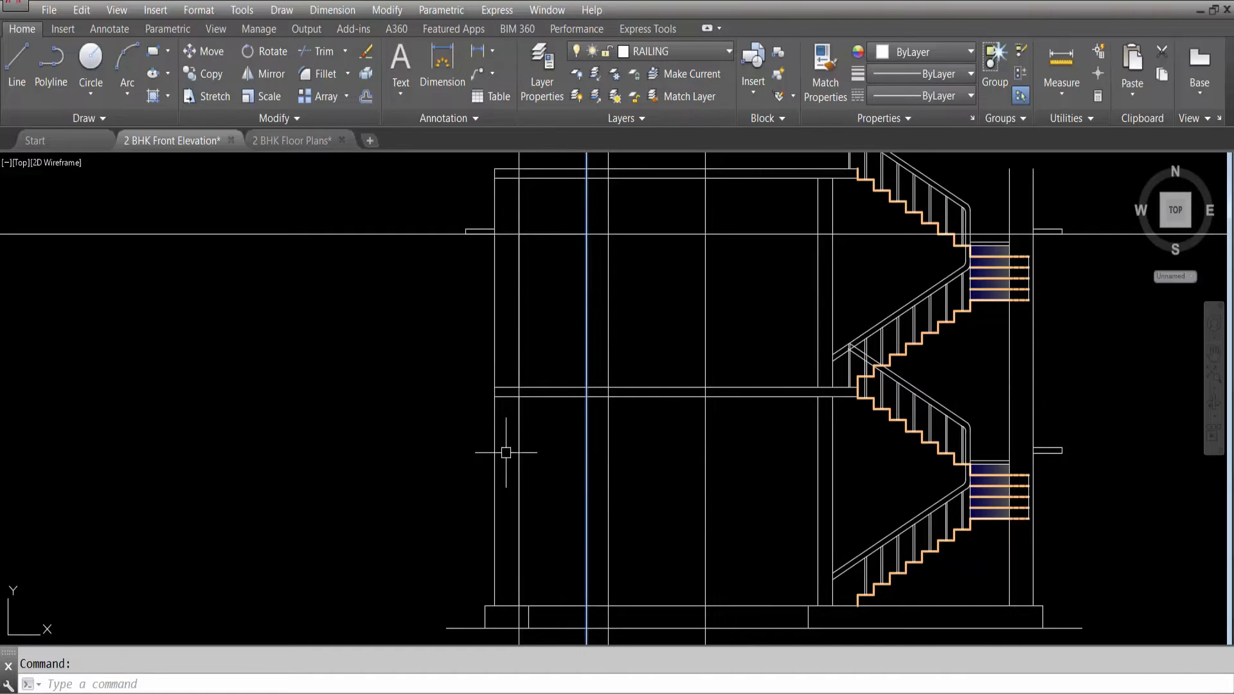
Delete the two vertical construction lines that mark the sides of the first-floor door in the elevation.
key("Delete")
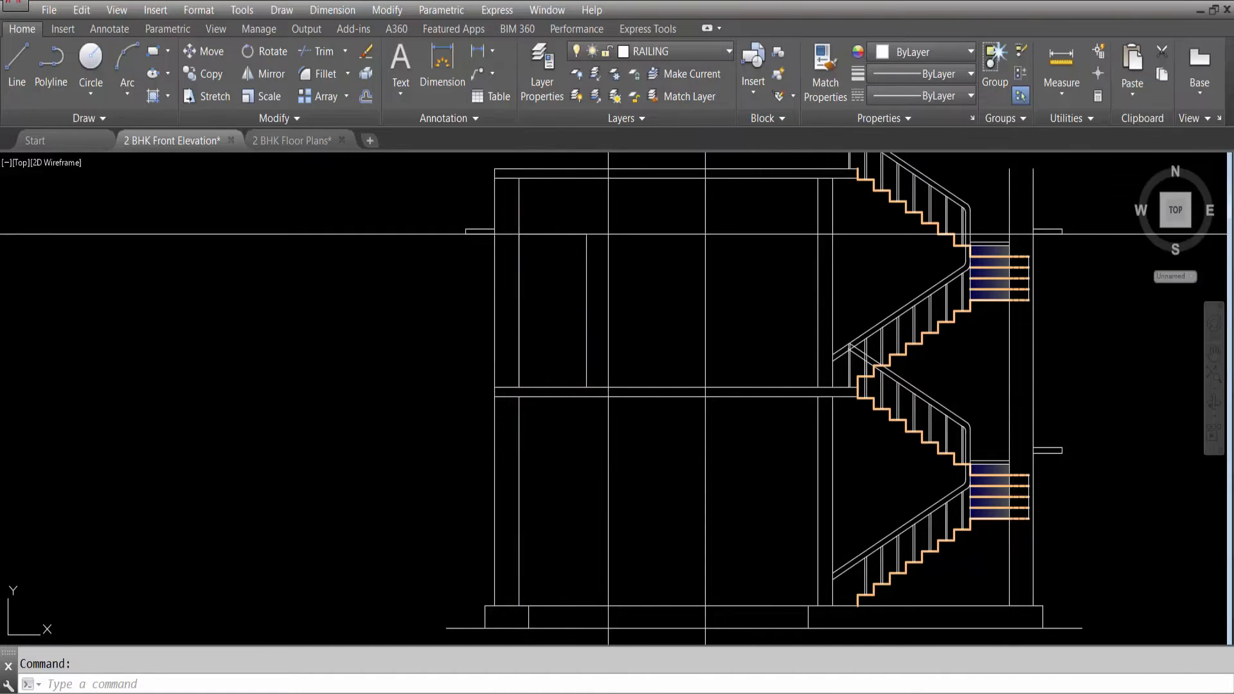
Measure the overall frame width of the red door elevation in the symbol library.
scroll(561, 259, "down", 5)
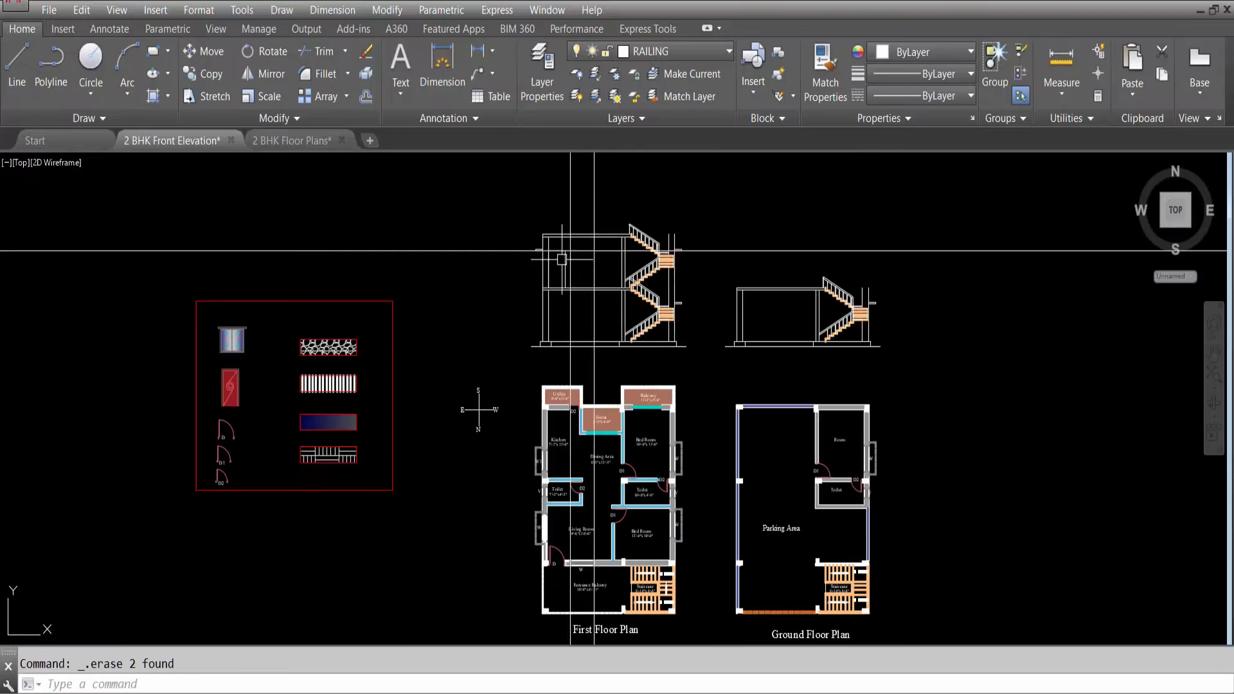
scroll(241, 373, "up", 6)
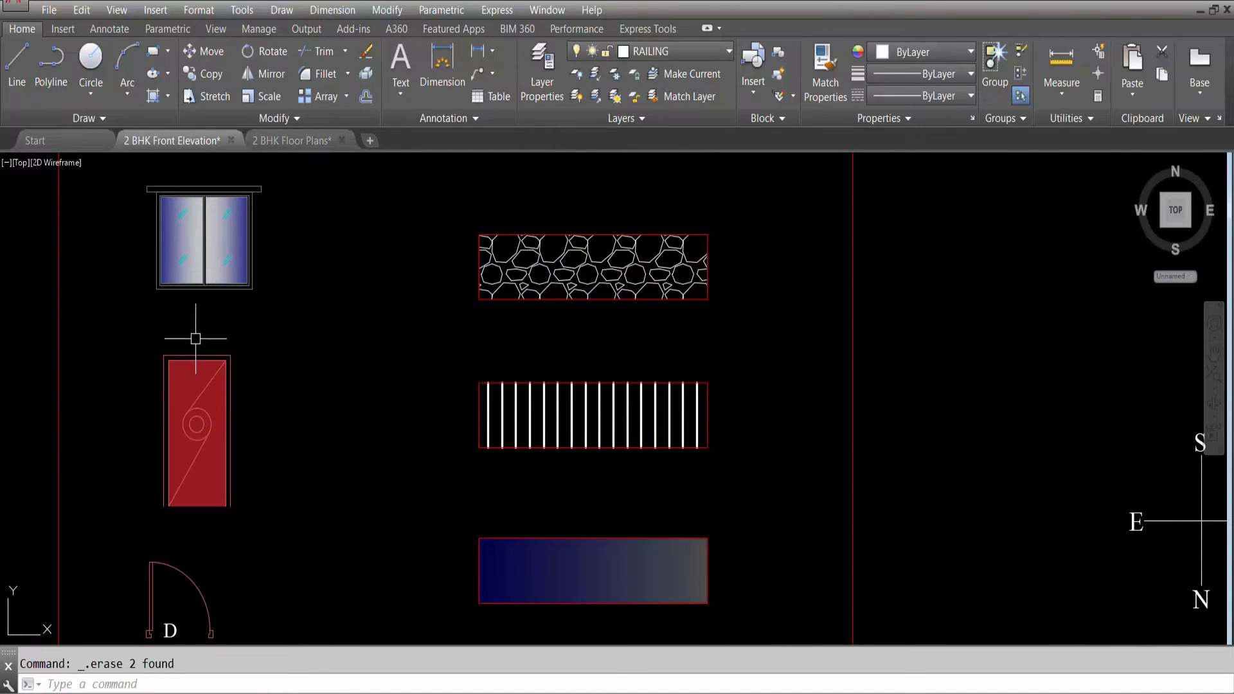
left_click(478, 51)
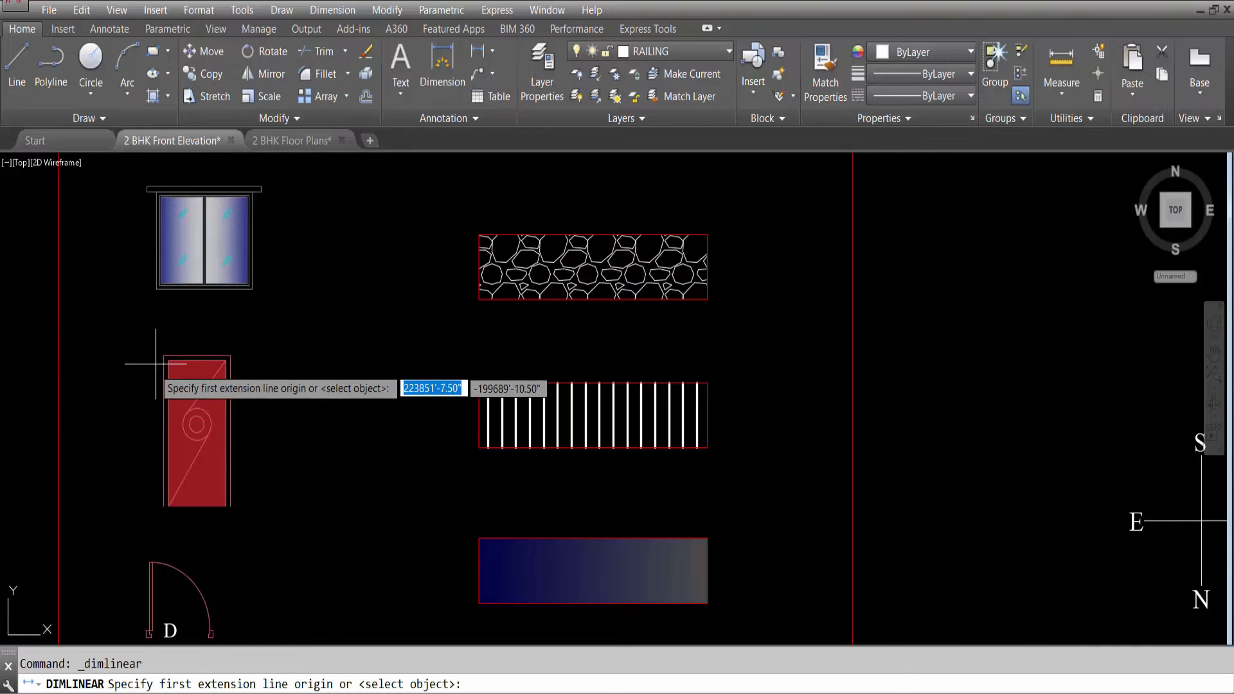
scroll(172, 354, "up", 3)
left_click(167, 350)
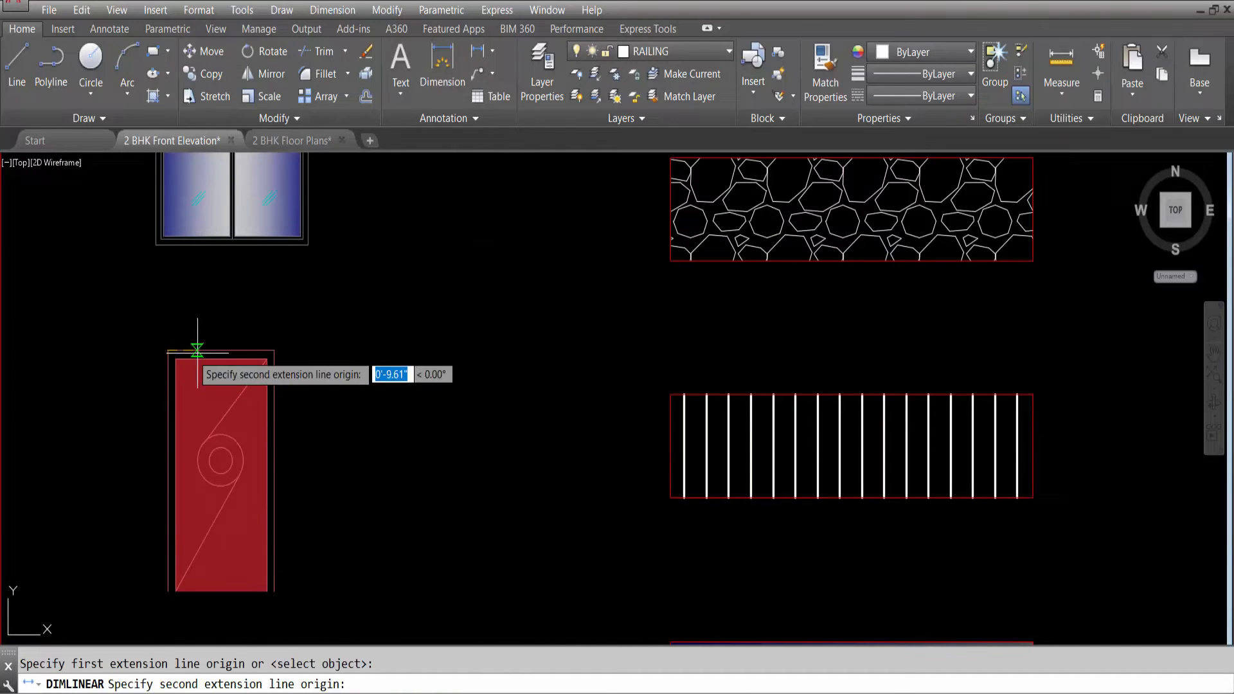
left_click(274, 351)
key("Escape")
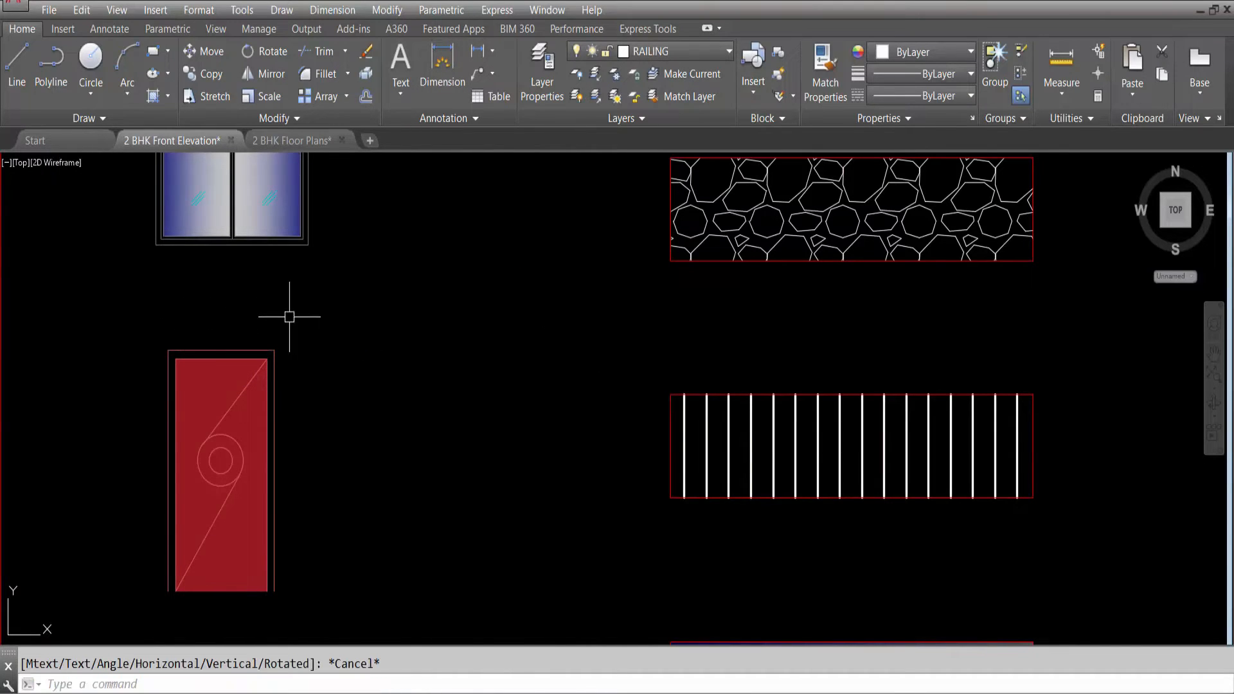
Copy the red door elevation from the symbol library by its upper frame corner to the first-floor column's inner edge at the horizontal construction line.
scroll(240, 366, "down", 5)
scroll(272, 462, "down", 2)
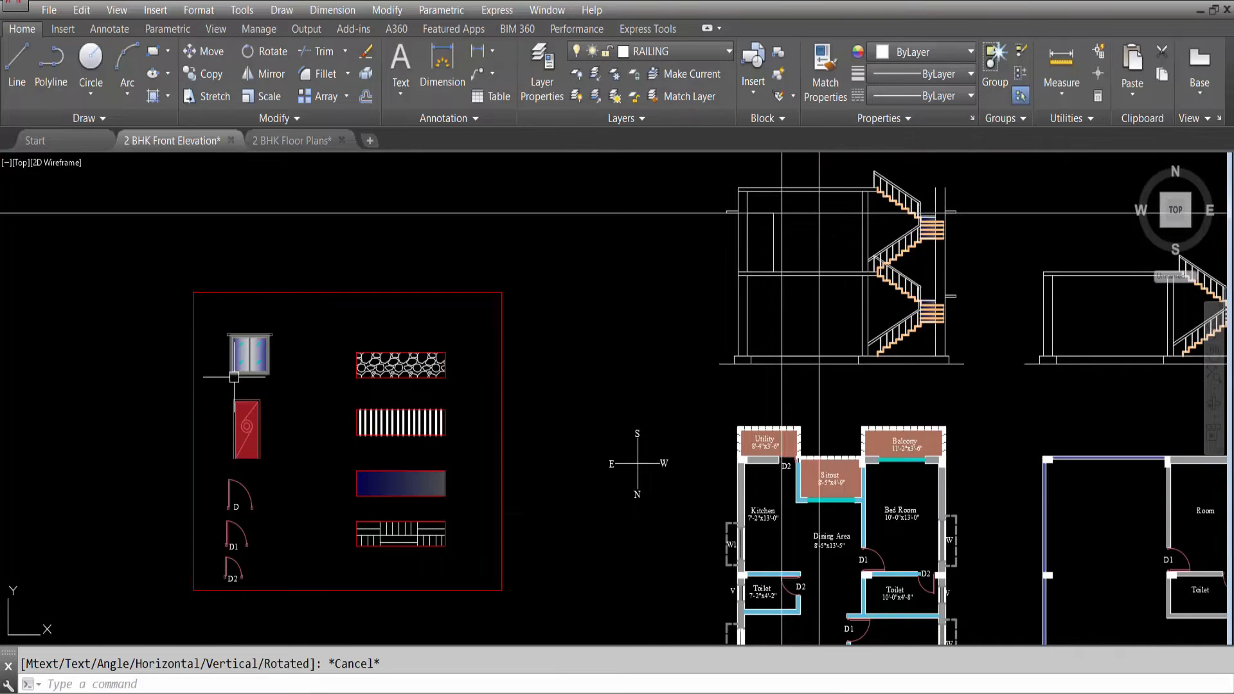
scroll(234, 377, "up", 3)
left_click(193, 358)
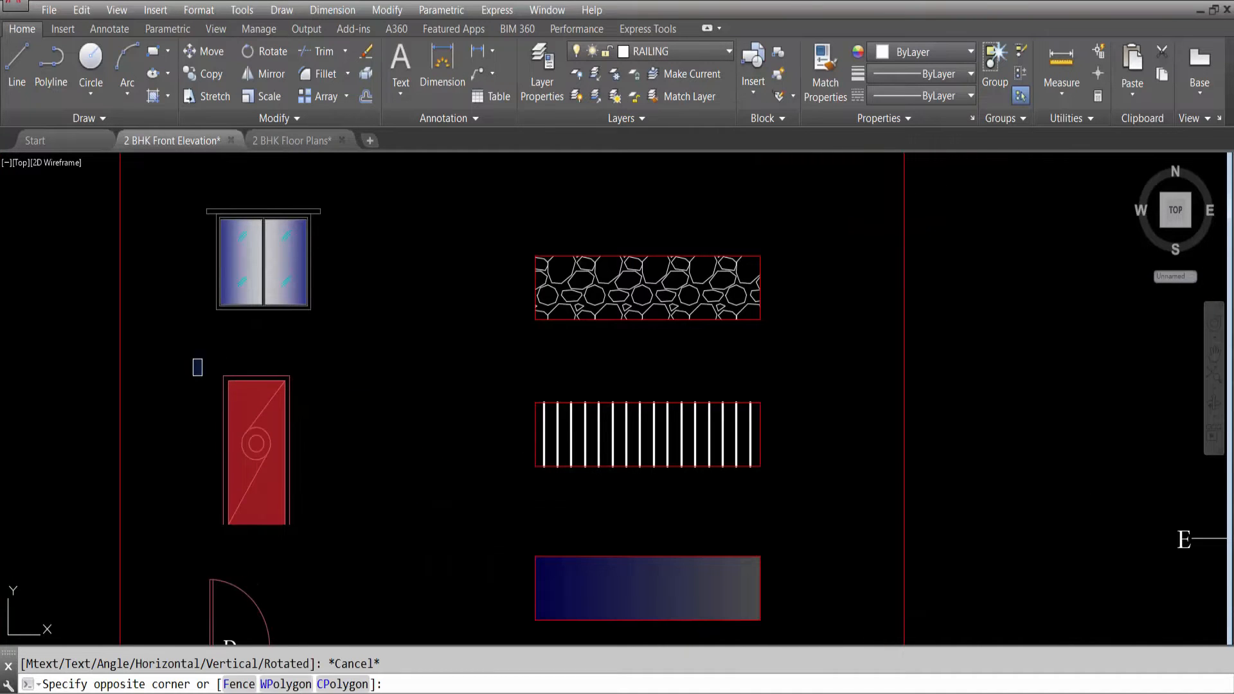
left_click(328, 563)
type("CO")
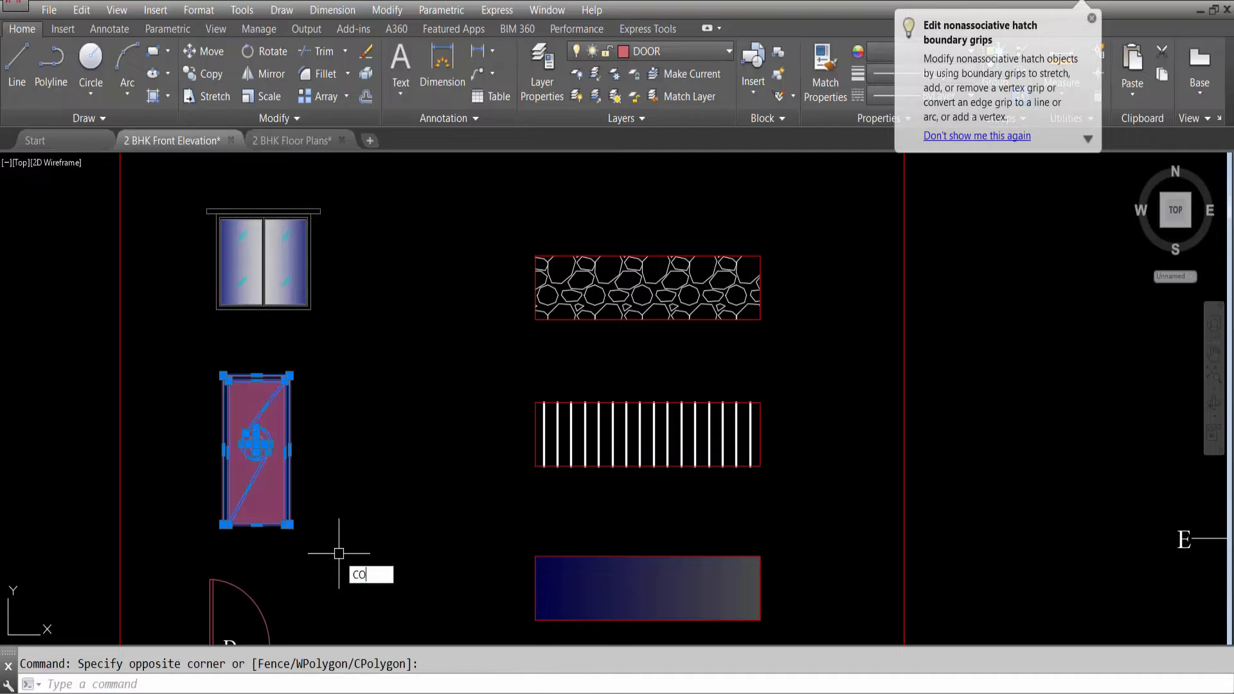
key("Return")
scroll(225, 366, "up", 4)
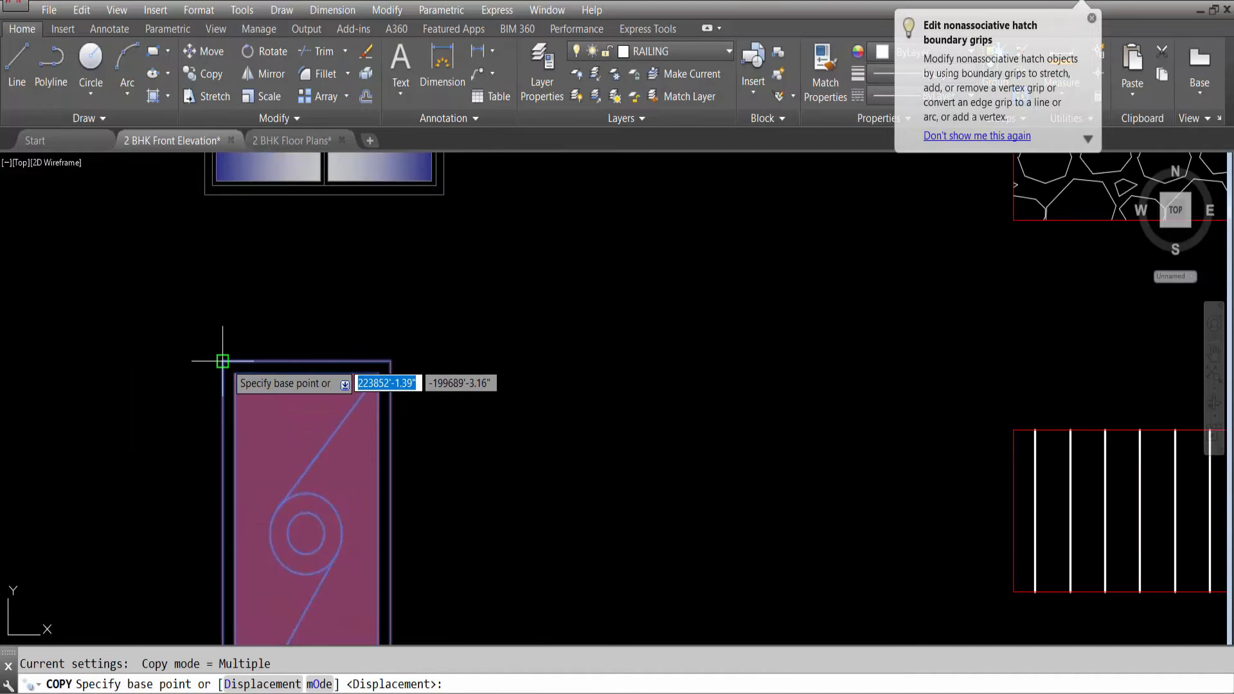
left_click(222, 361)
scroll(128, 386, "down", 5)
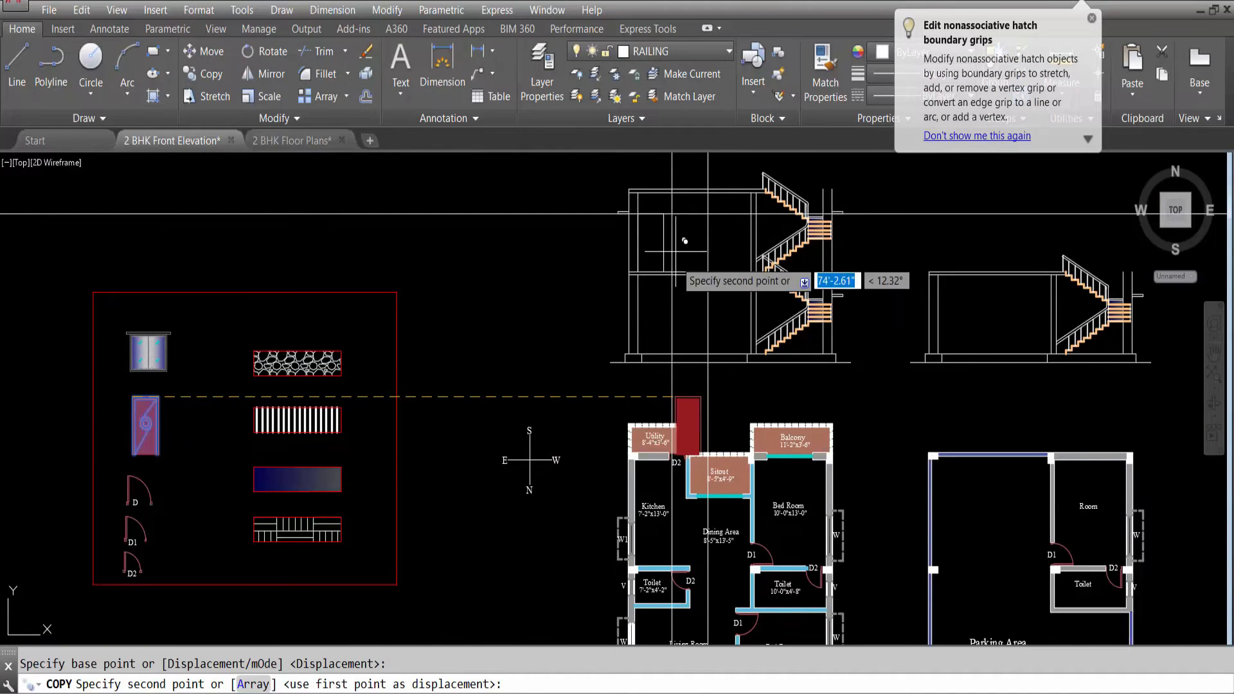
scroll(617, 193, "up", 4)
scroll(617, 277, "down", 2)
scroll(598, 302, "up", 3)
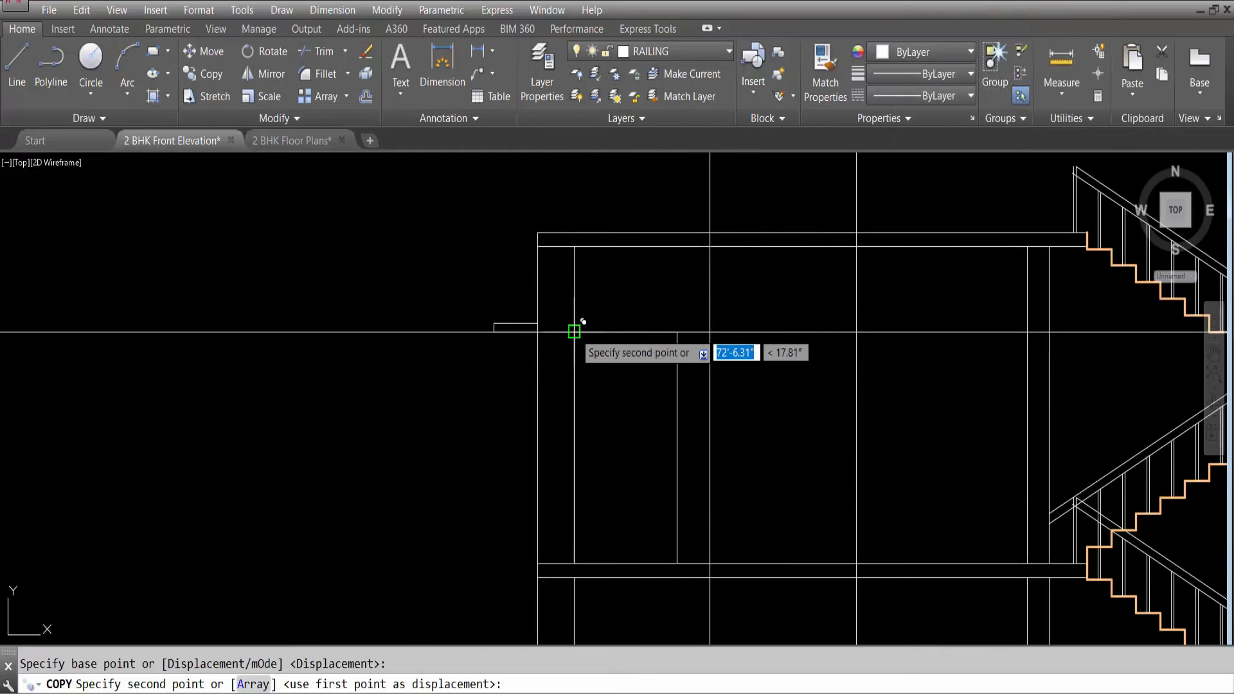
left_click(573, 332)
key("Escape")
scroll(747, 402, "down", 2)
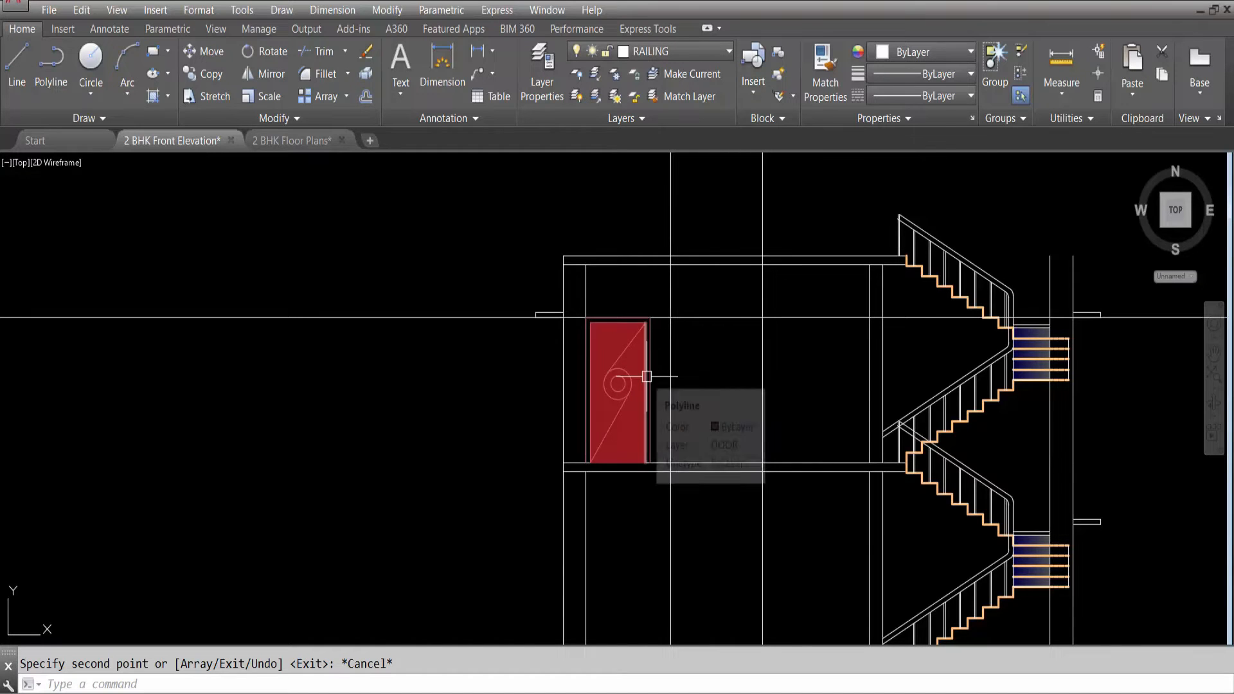
Undo the copying of the red door onto the first floor.
key("ctrl+z")
key("ctrl+z")
scroll(652, 421, "down", 5)
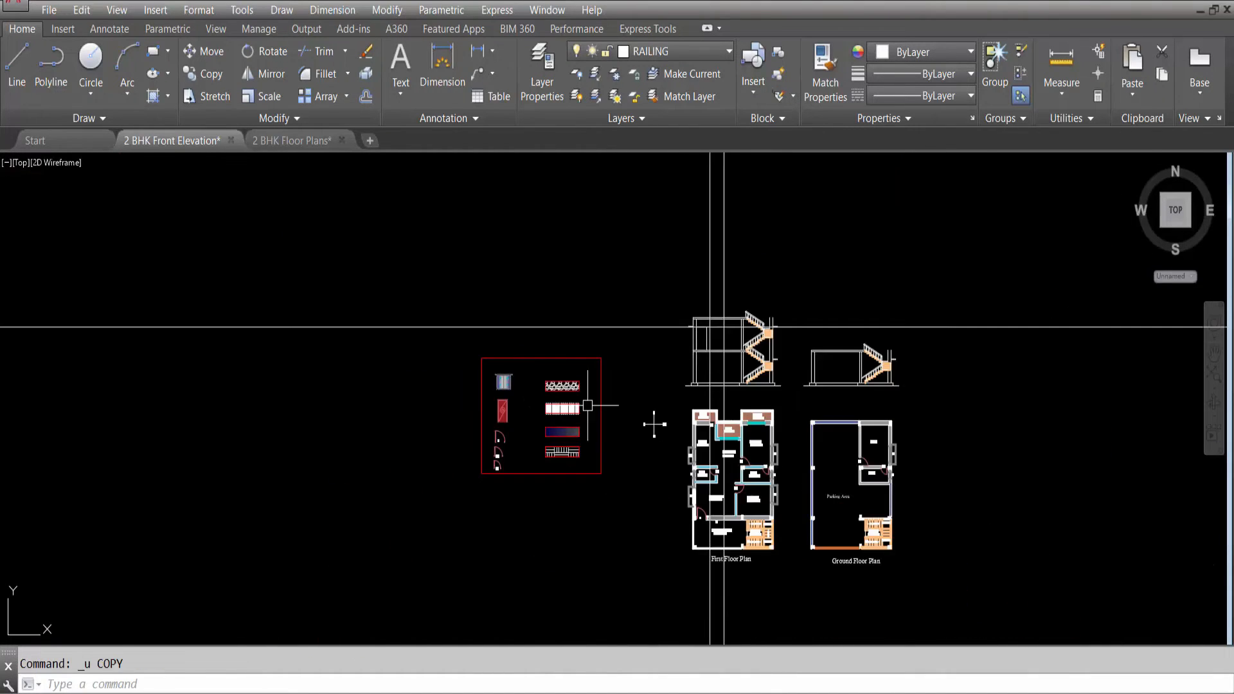
Offset the first-floor door outline 3" inward to form the frame, and save the drawing.
scroll(631, 468, "up", 8)
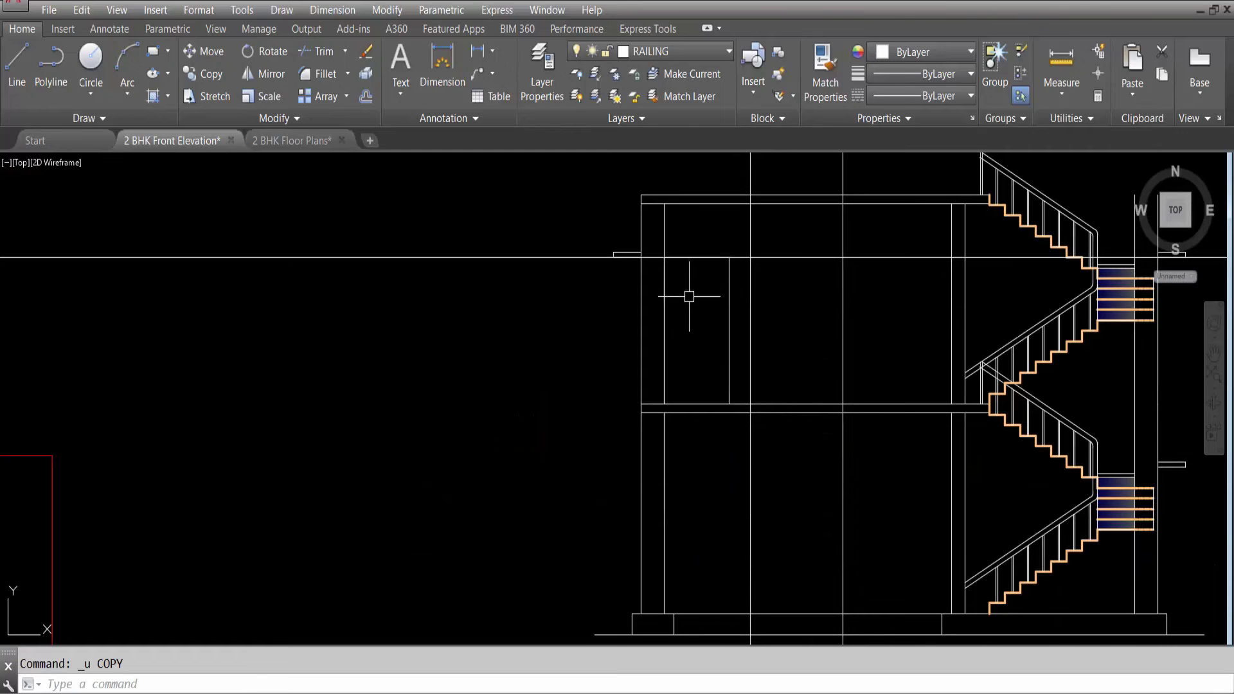
key("ctrl+s")
type("o")
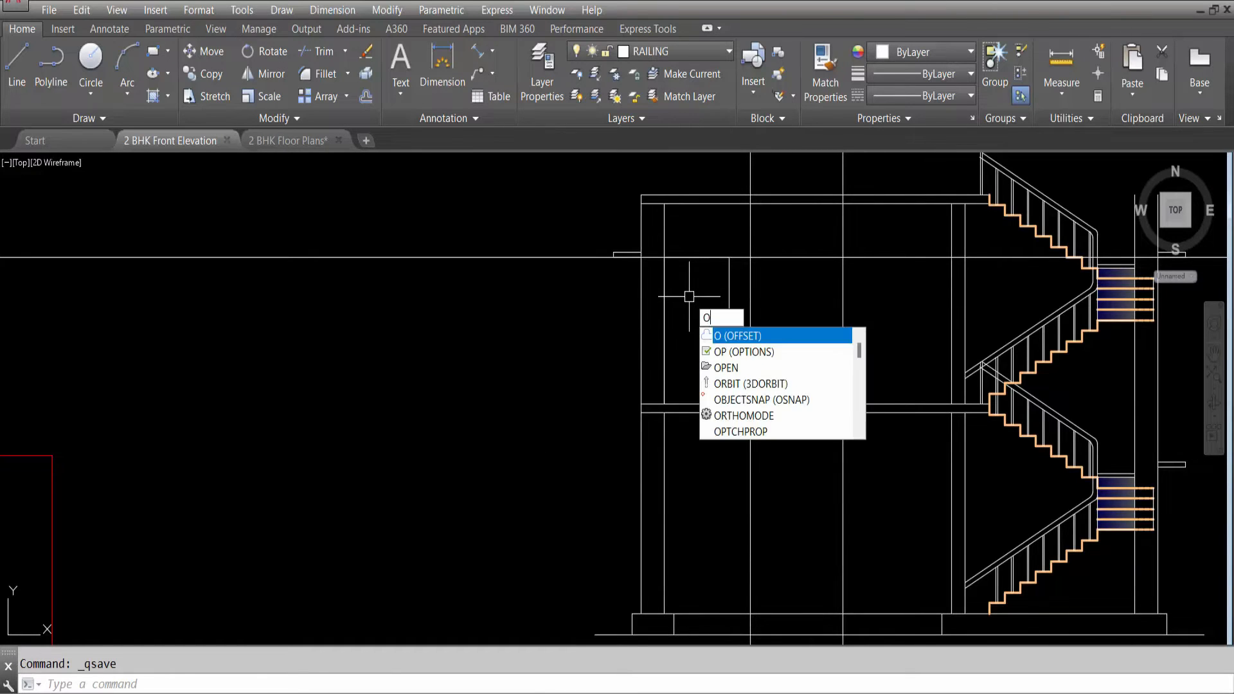
key("Return")
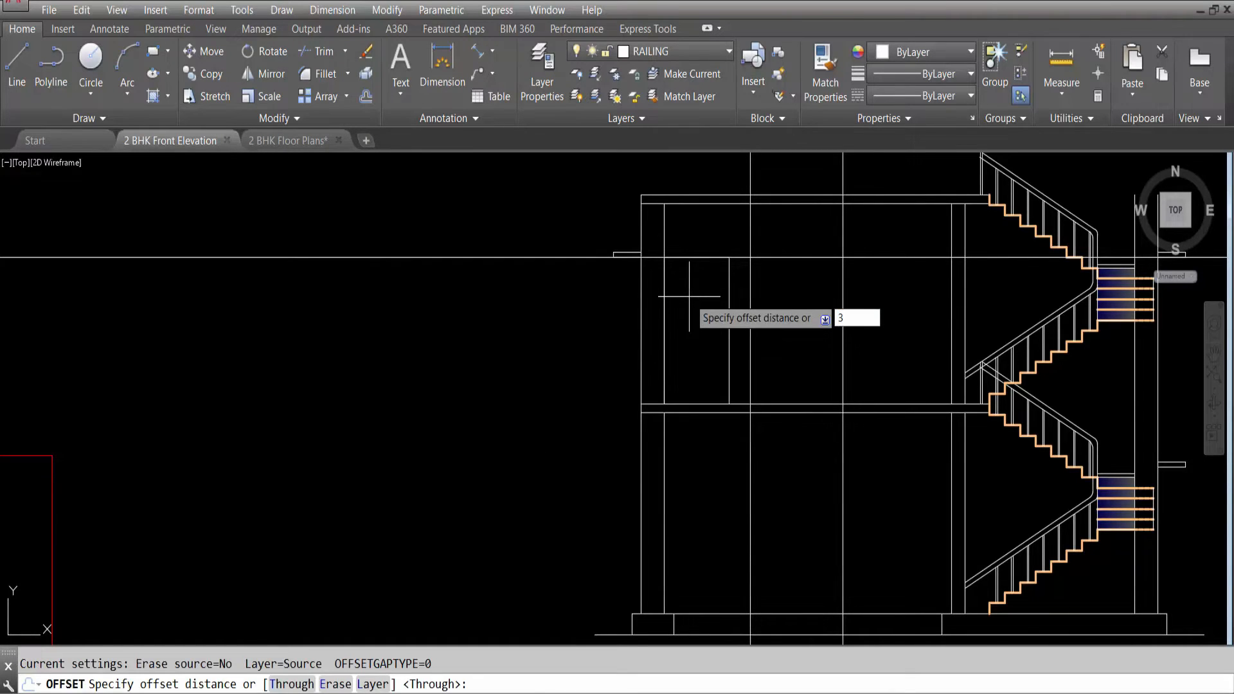
type("3")
key("Return")
left_click(672, 261)
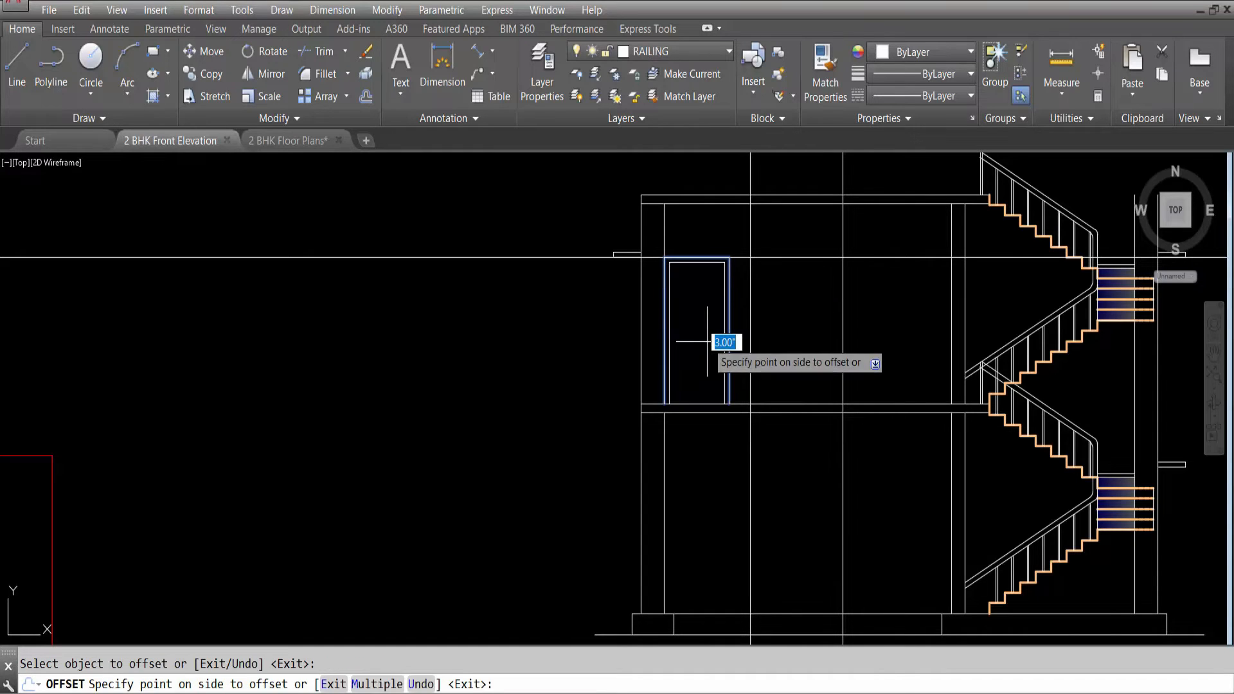
left_click(707, 341)
key("Escape")
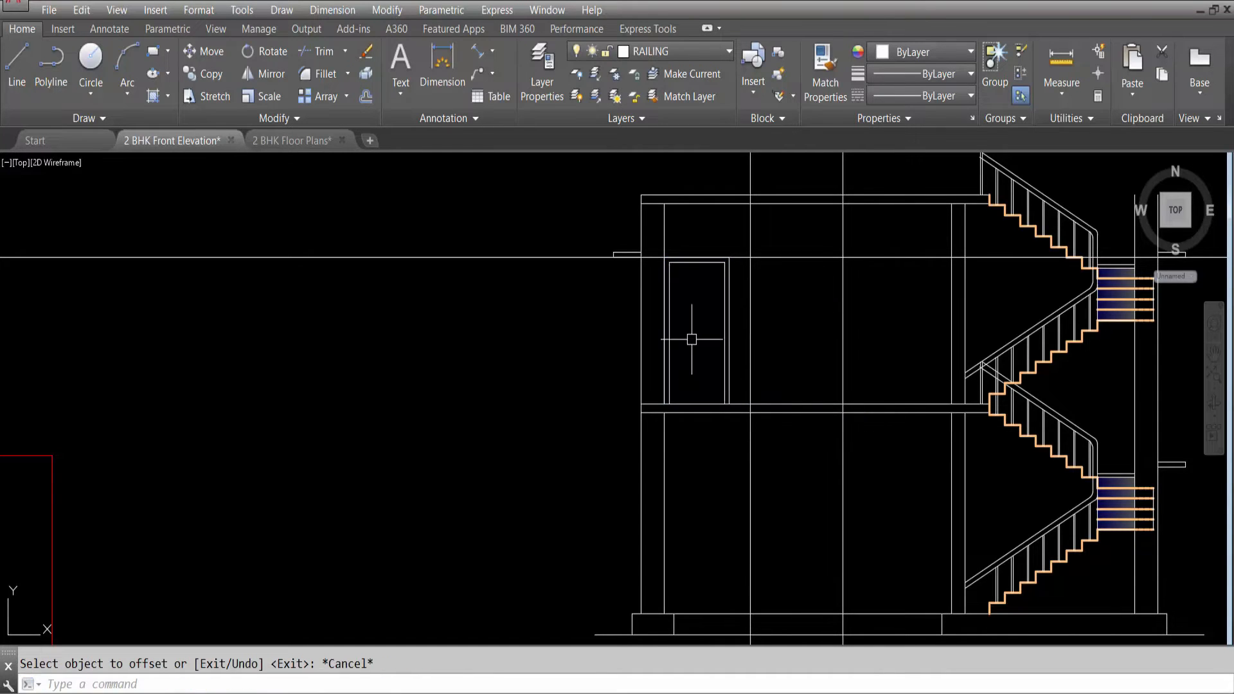
key("ctrl+s")
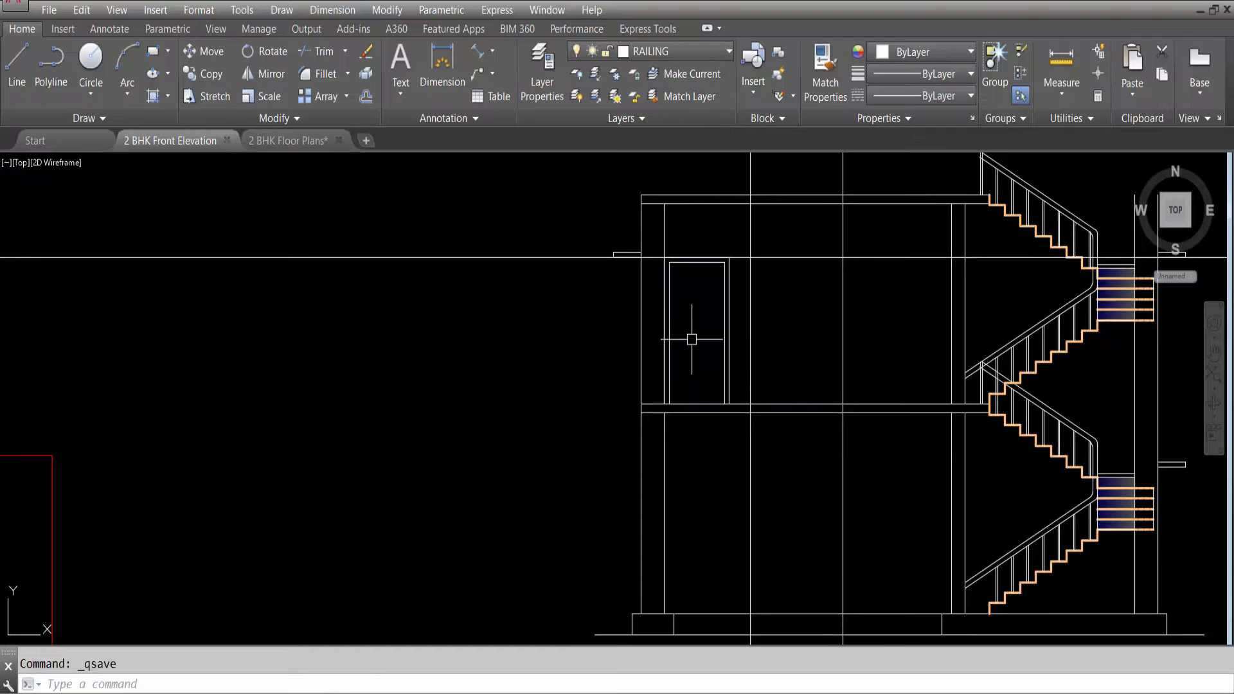
Draw two concentric circles with 9" and 5" radii at the centre of the first-floor door panel.
left_click(90, 60)
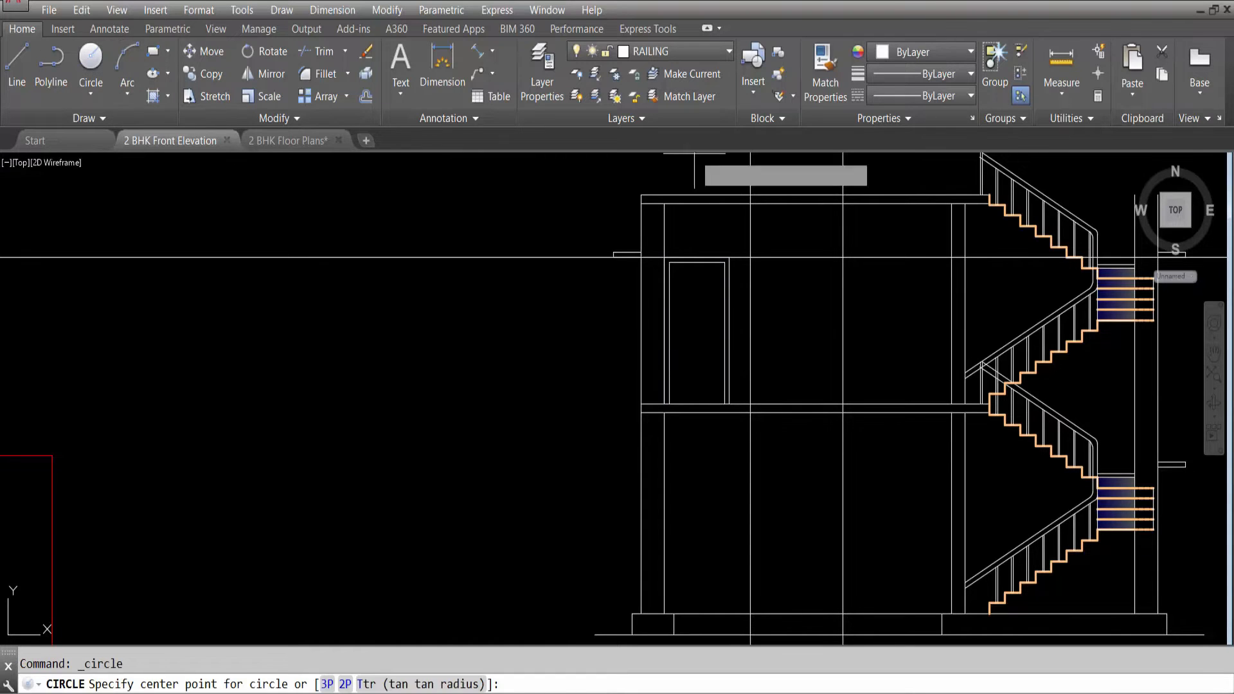
left_click(696, 334)
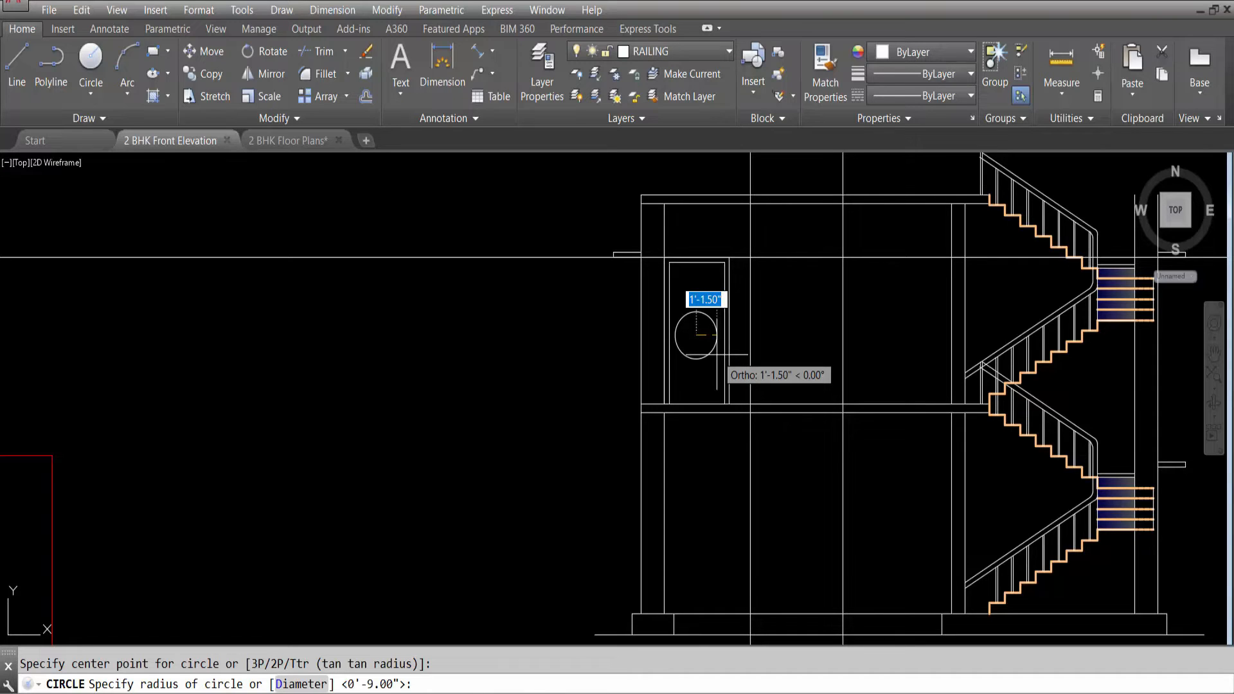
type("r")
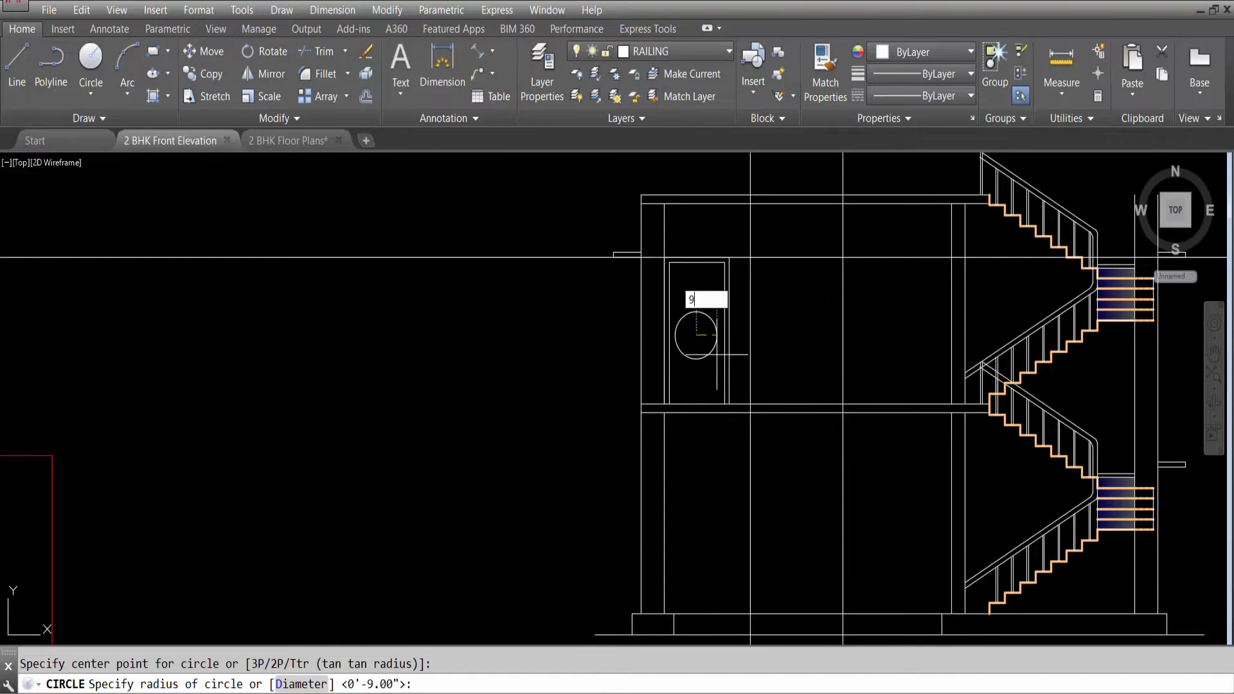
key("Return")
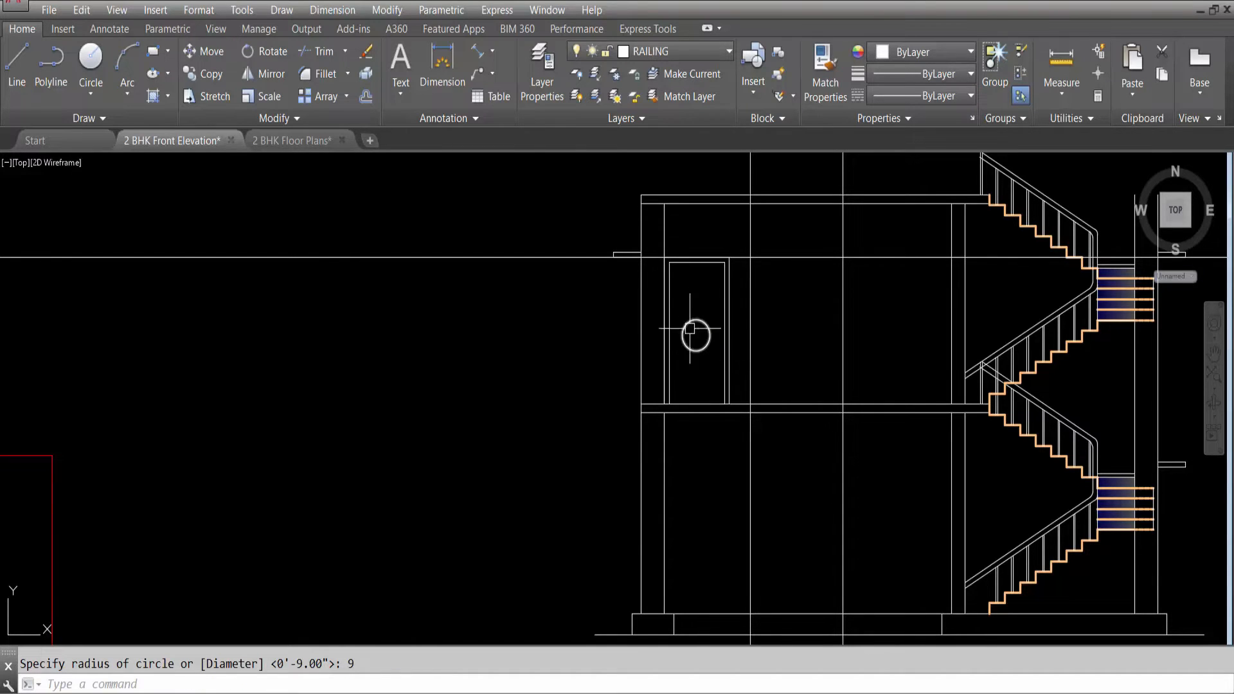
key("Return")
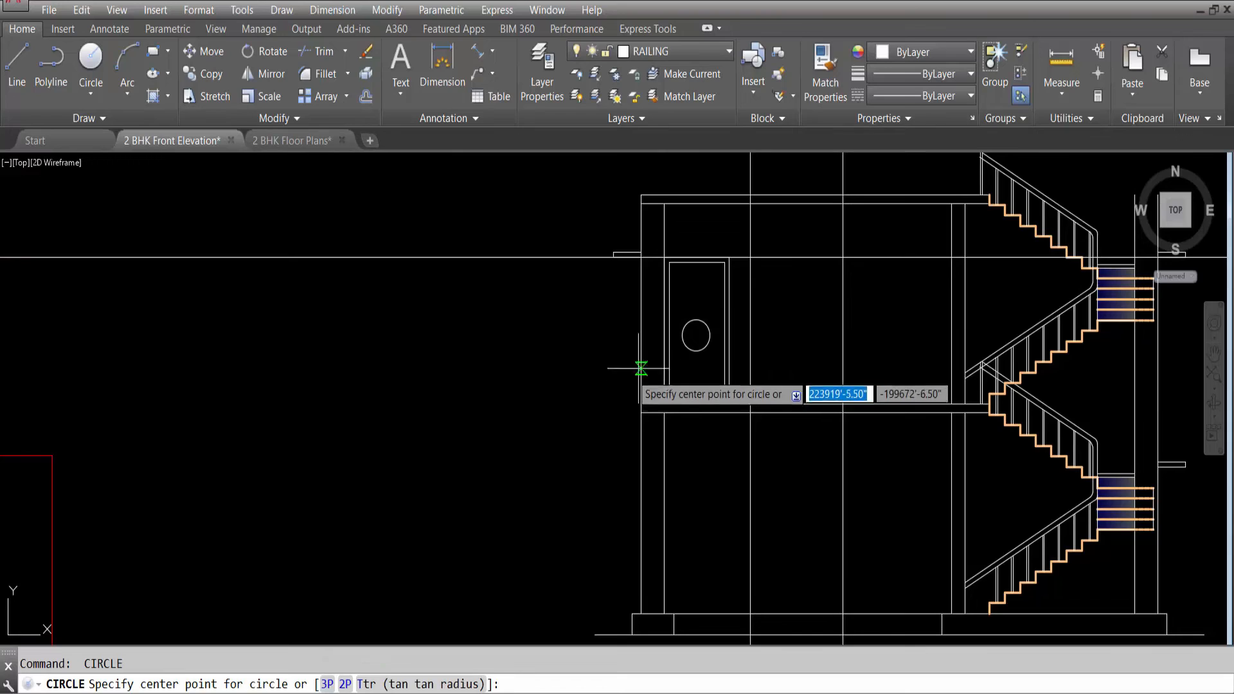
left_click(696, 335)
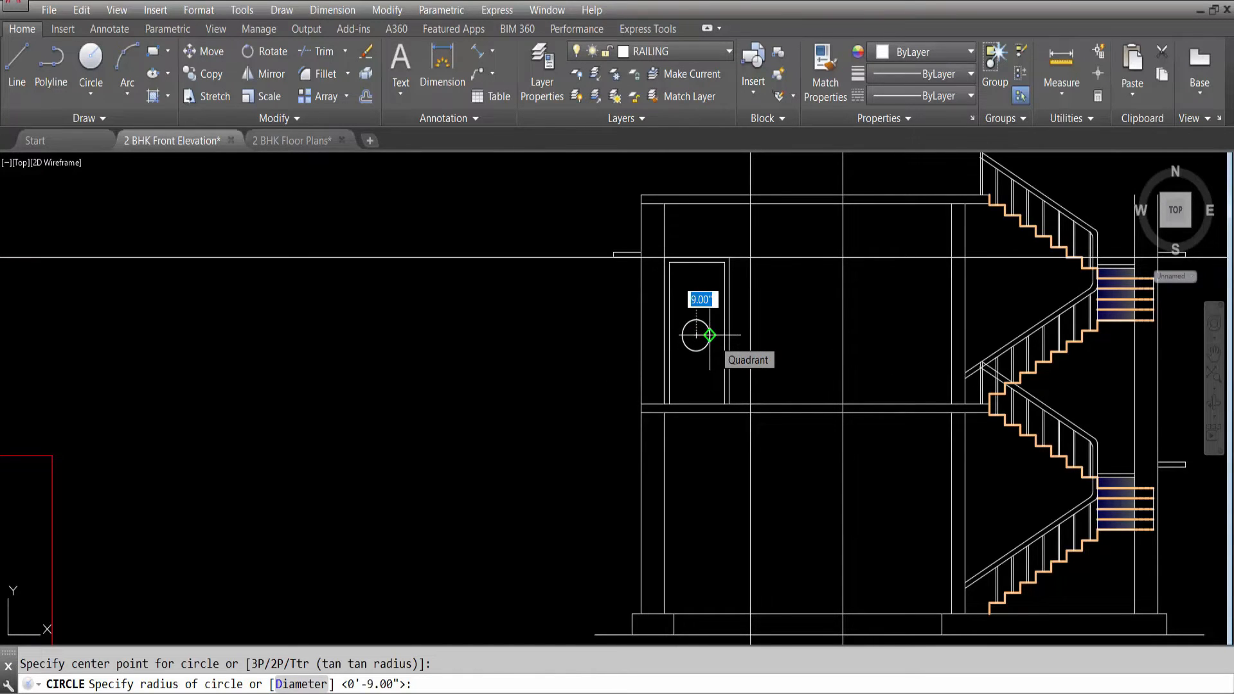
type("5")
key("Return")
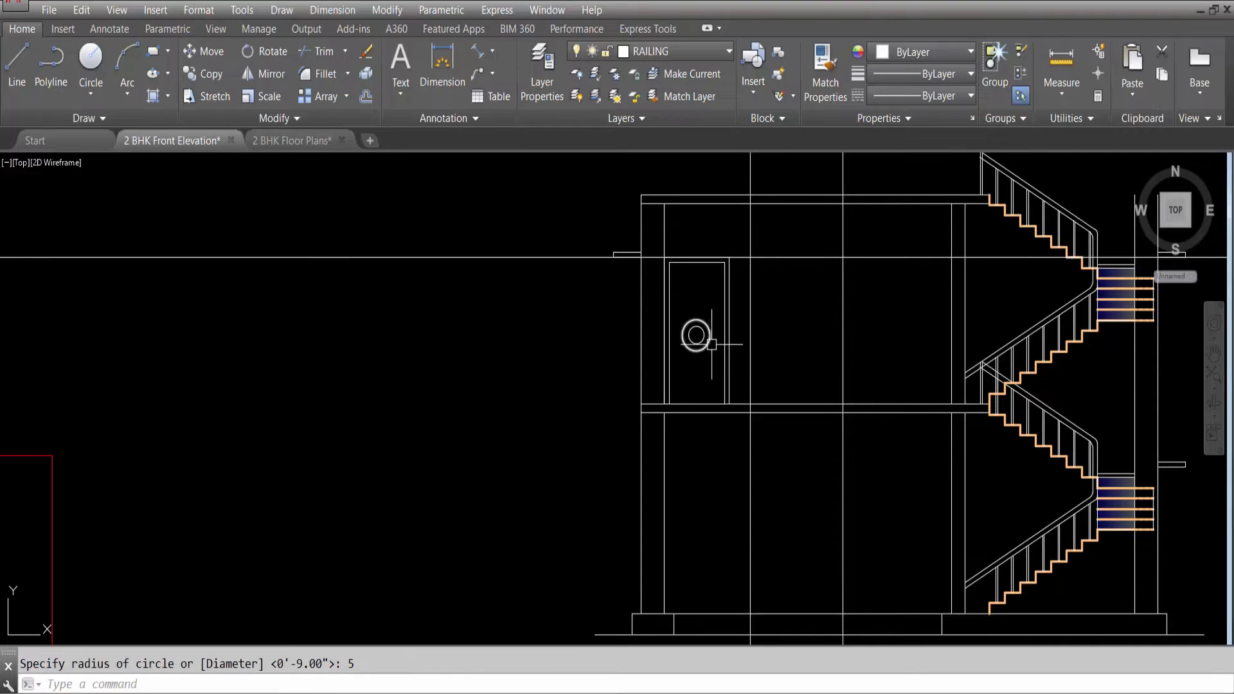
Check the object snap modes in the drafting settings.
scroll(697, 333, "up", 2)
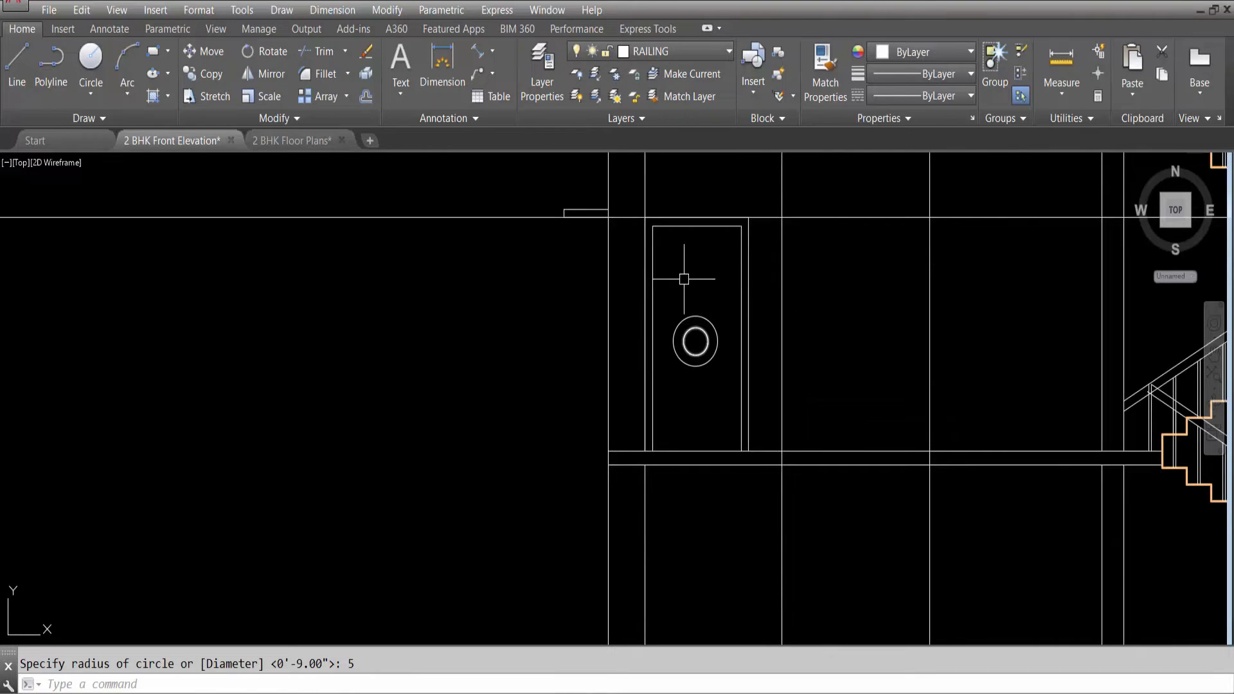
left_click(727, 385)
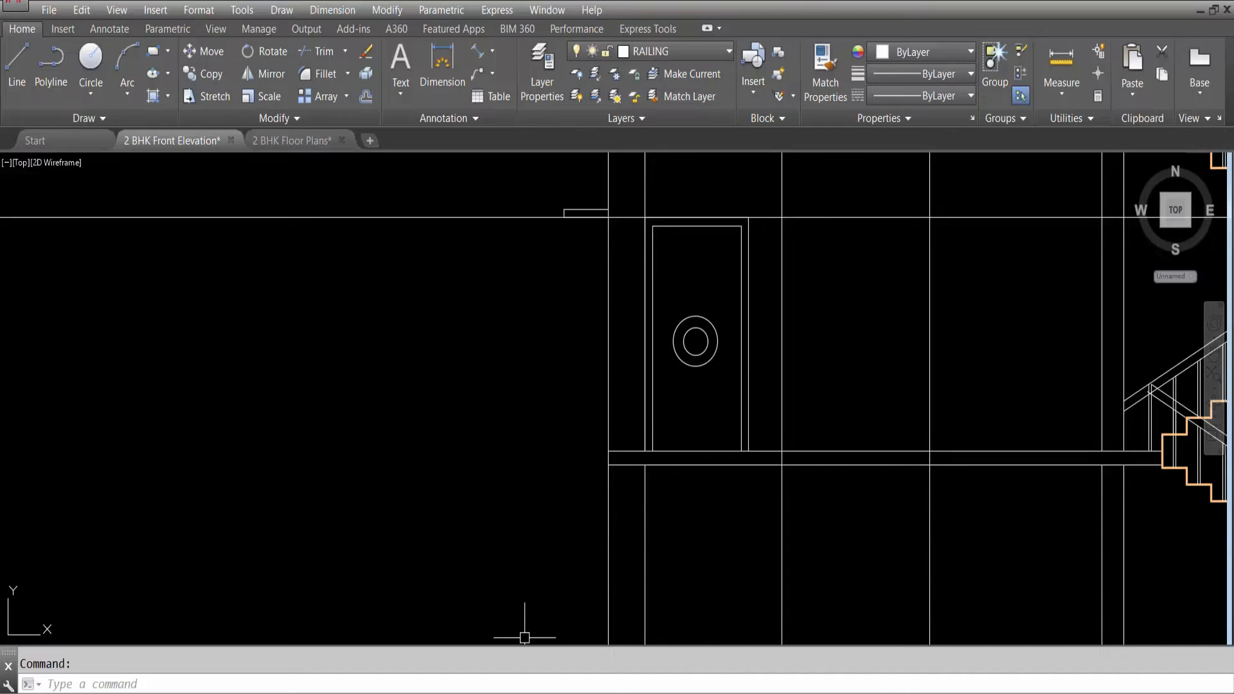
right_click(498, 691)
left_click(495, 676)
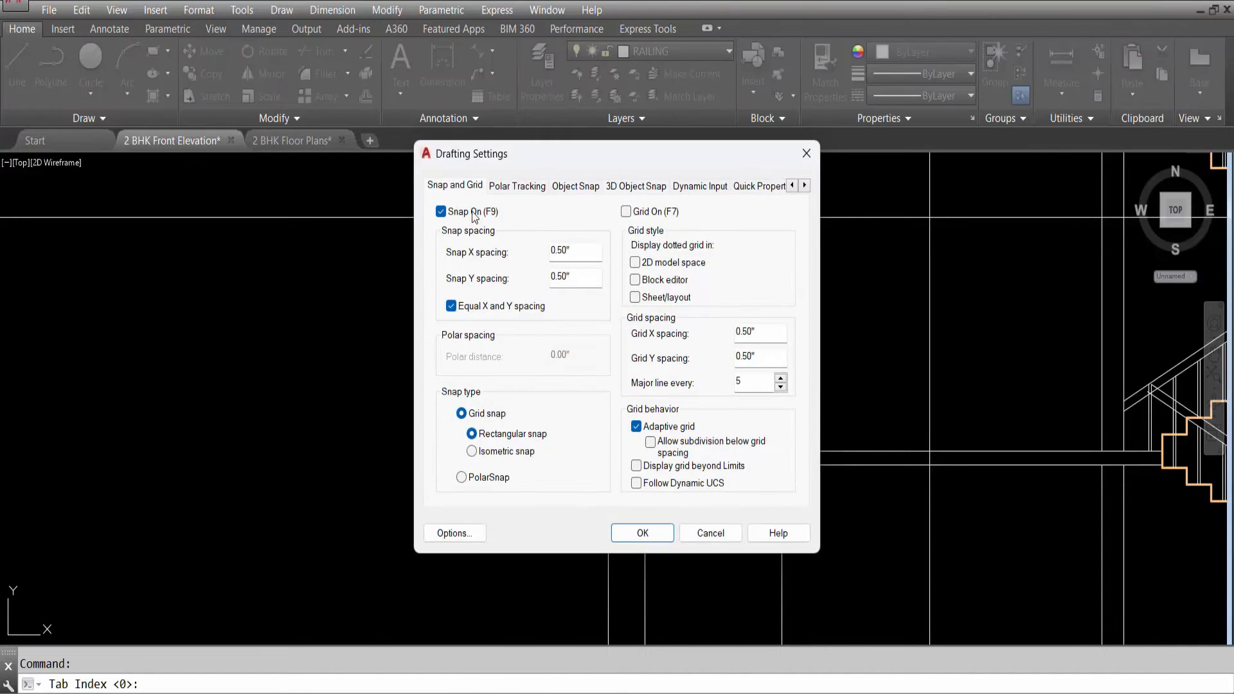
left_click(569, 187)
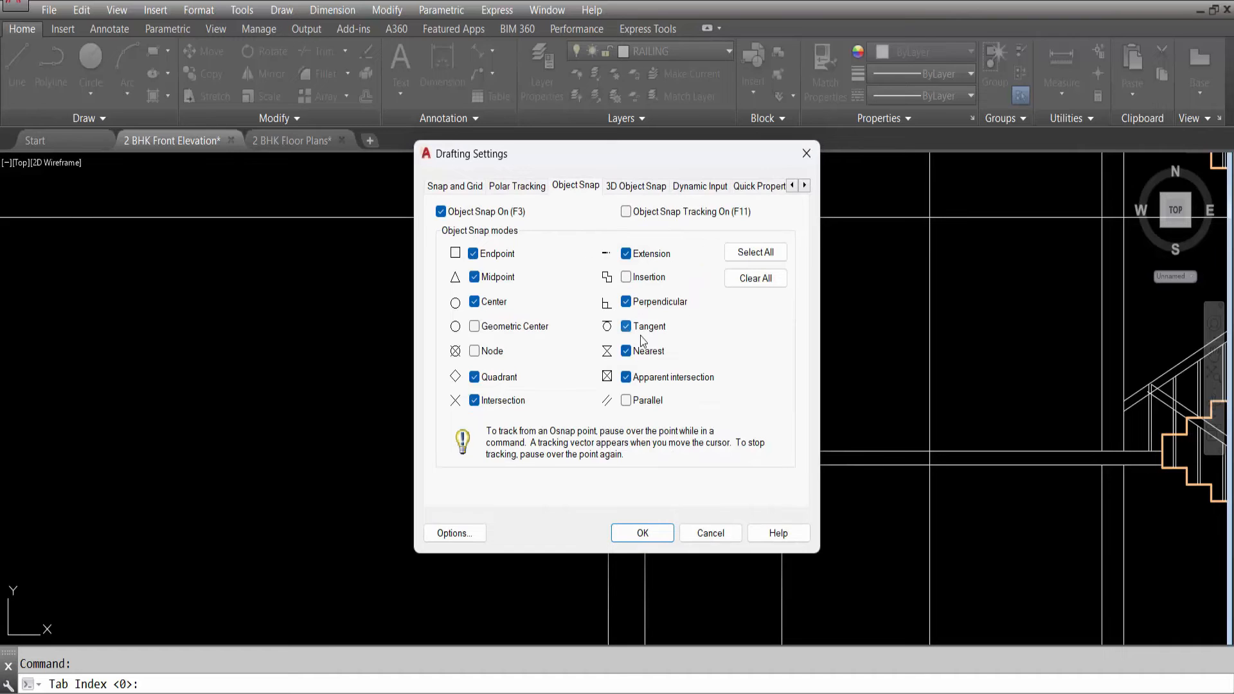
left_click(643, 533)
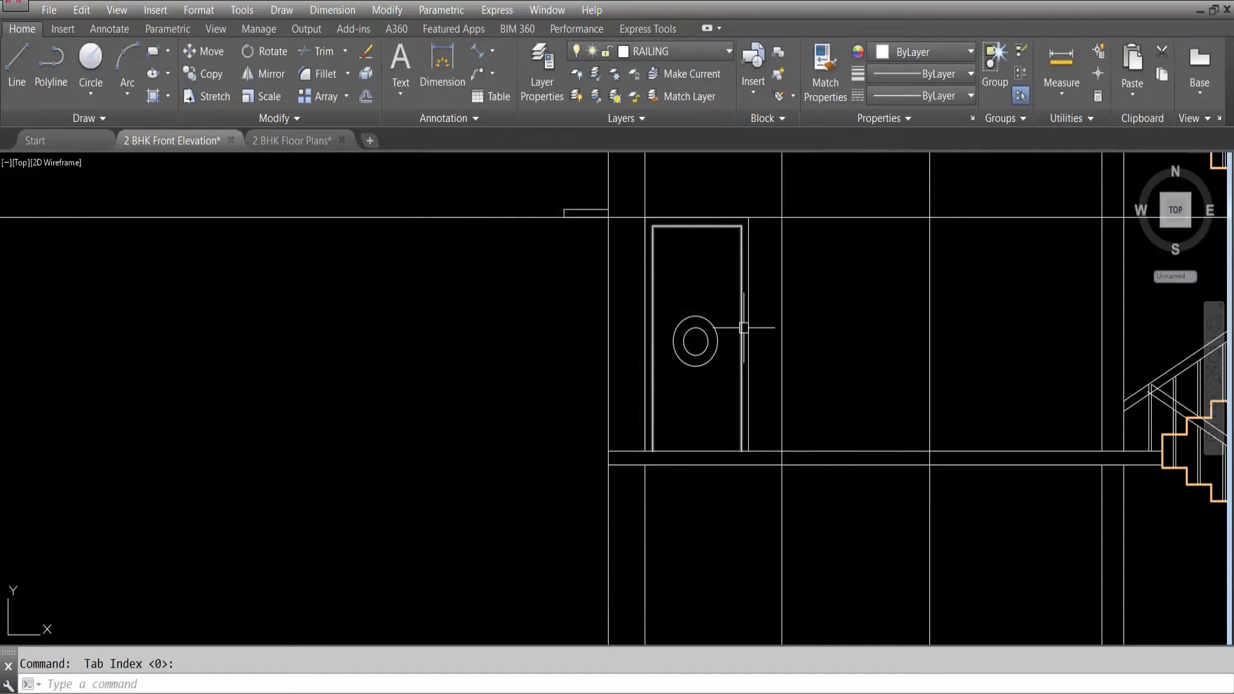
Draw a diagonal line from the door panel's upper-right corner to the upper-left side of the outer circle.
type("L")
key("Return")
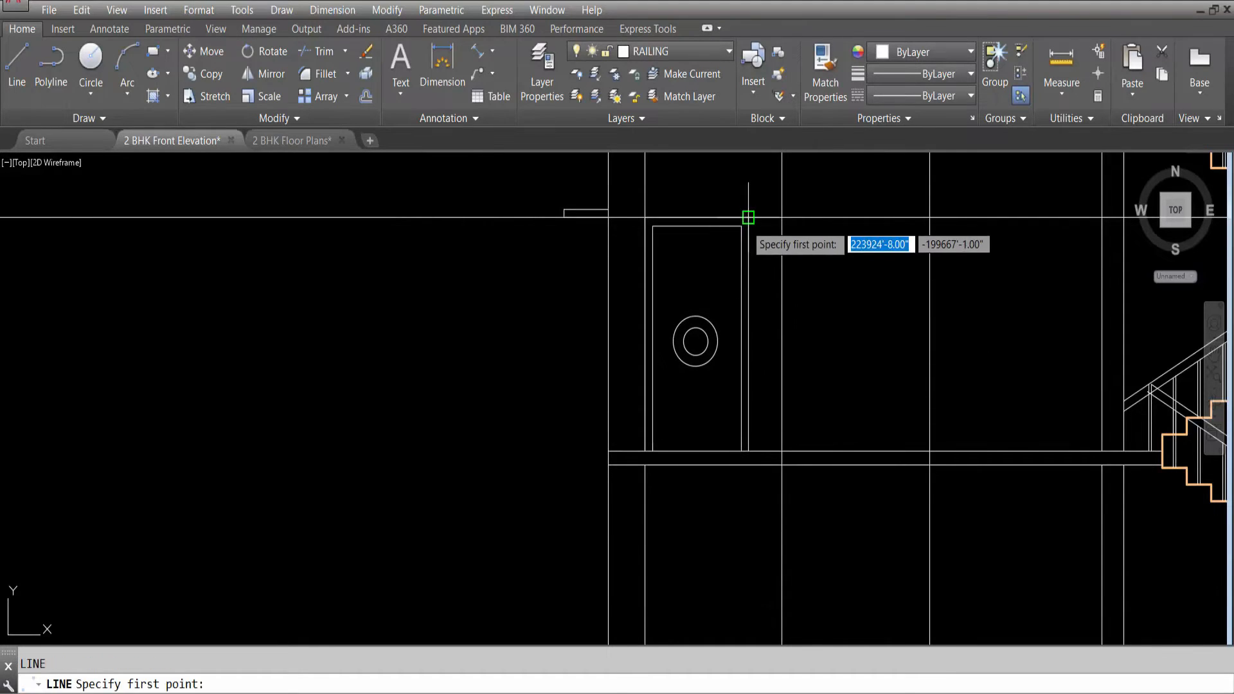
left_click(740, 226)
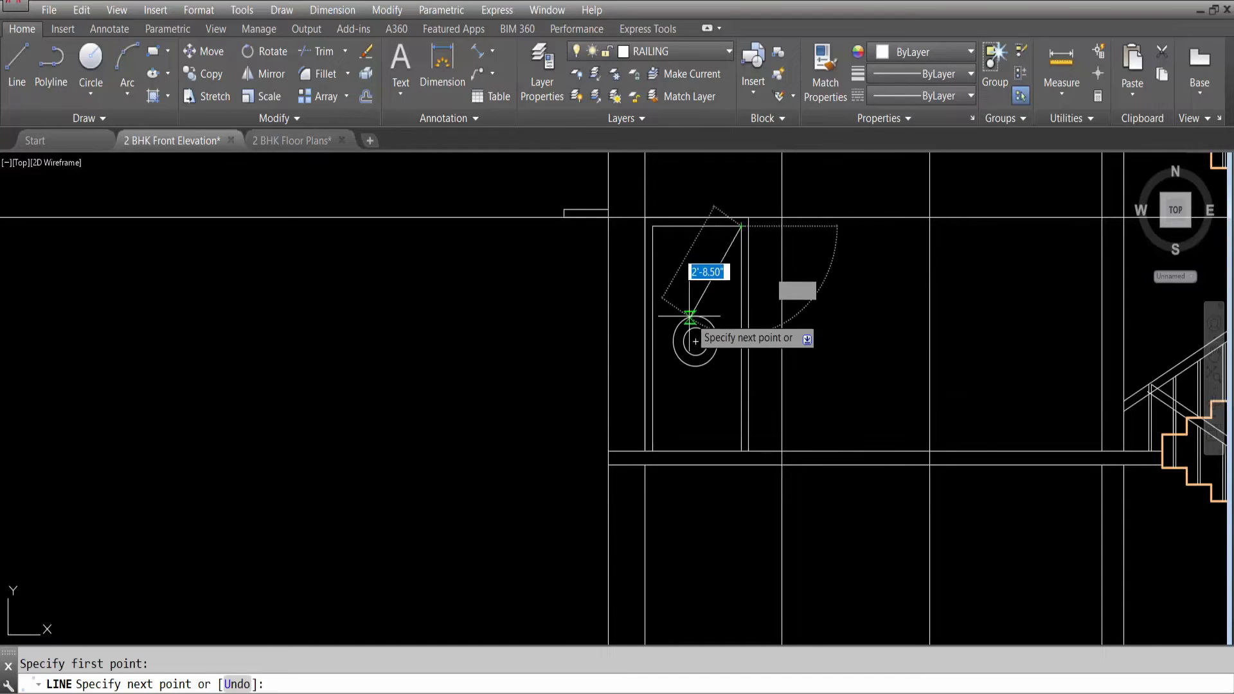
left_click(677, 326)
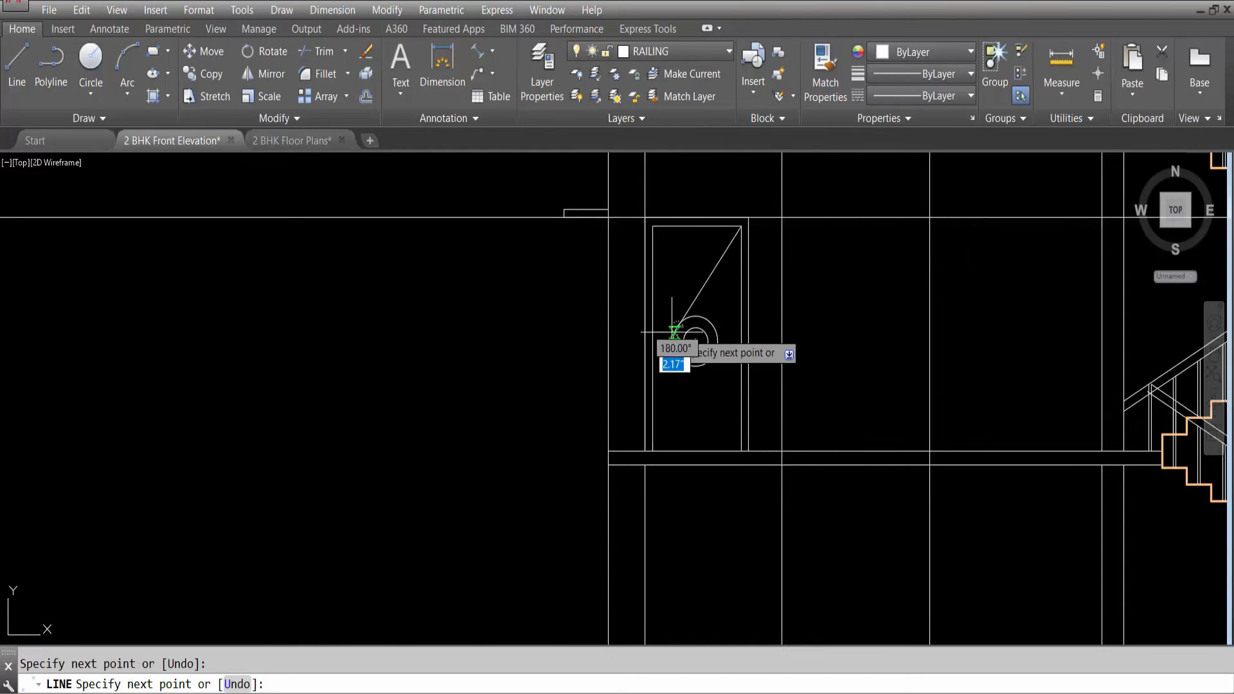
key("Escape")
Try drawing a second line from the door panel's lower-right corner to the lower-left side of the outer circle.
key("Return")
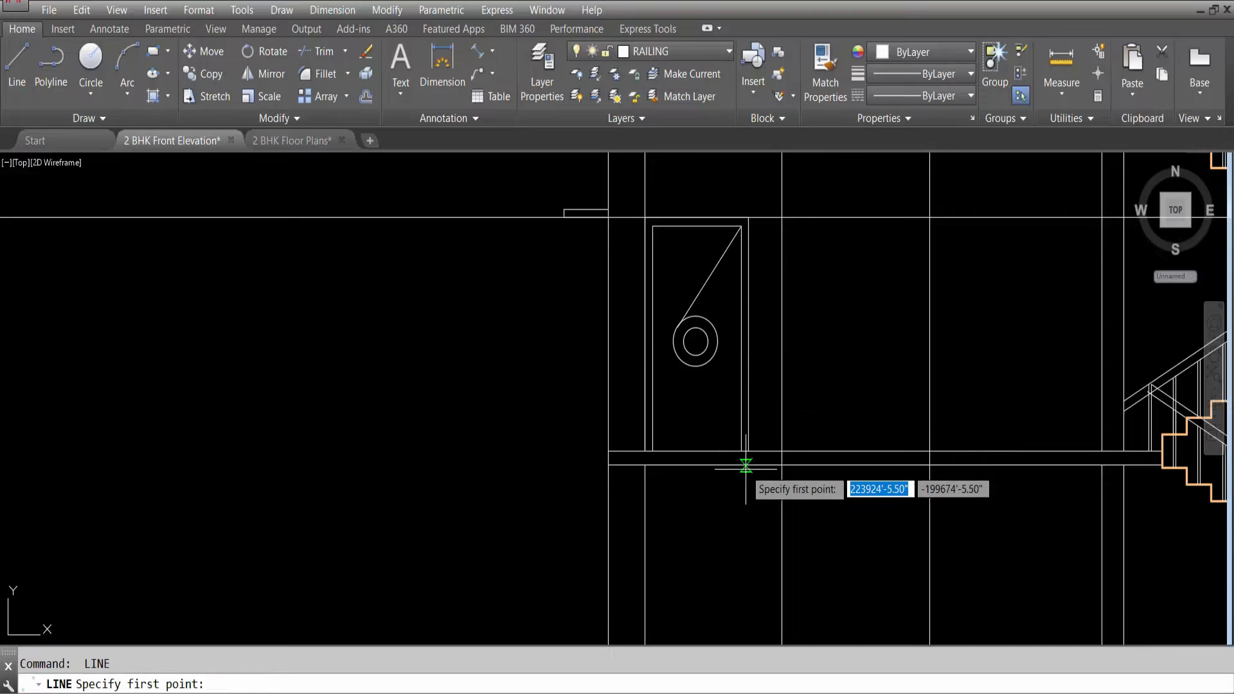
left_click(741, 451)
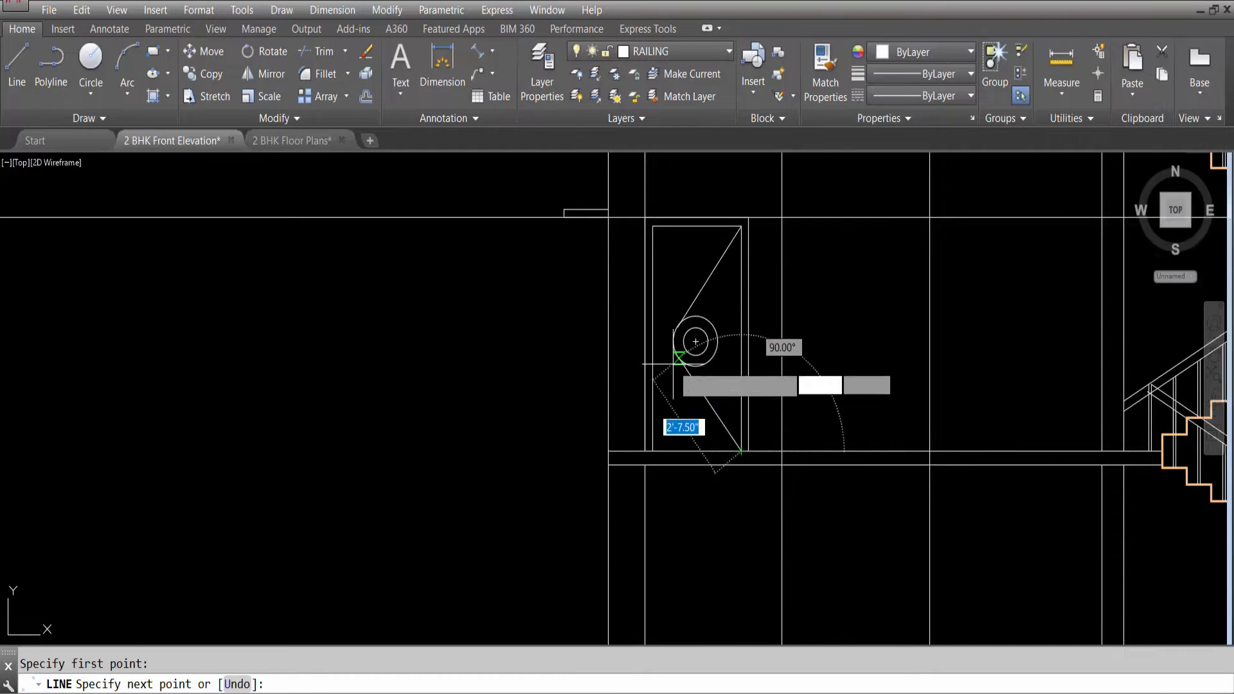
left_click(679, 356)
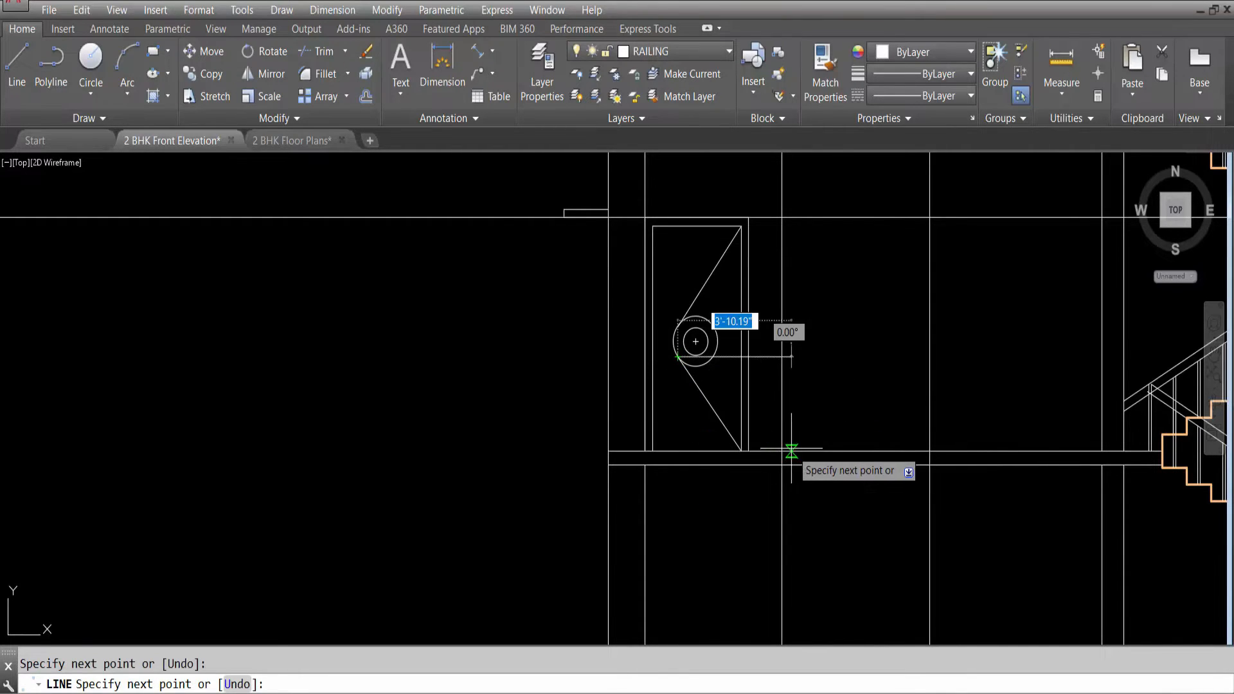
key("Escape")
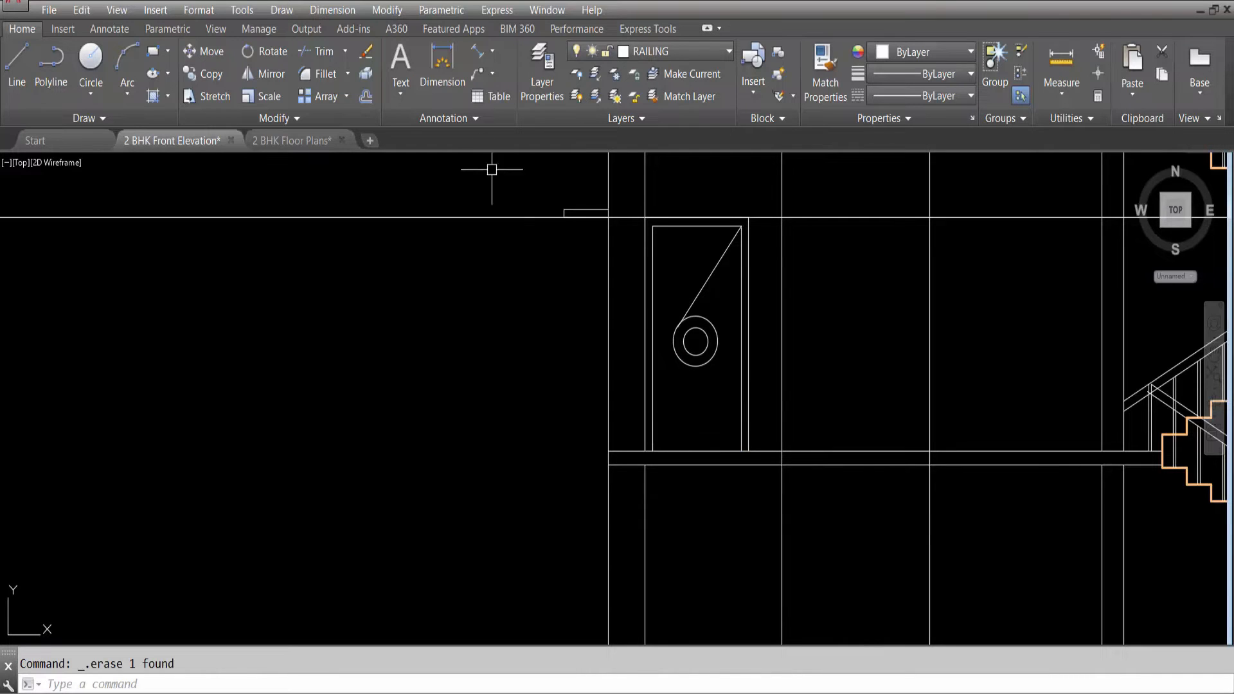
Draw a diagonal line from the door panel's lower-left corner to the lower-right side of the outer circle.
type("l")
key("Return")
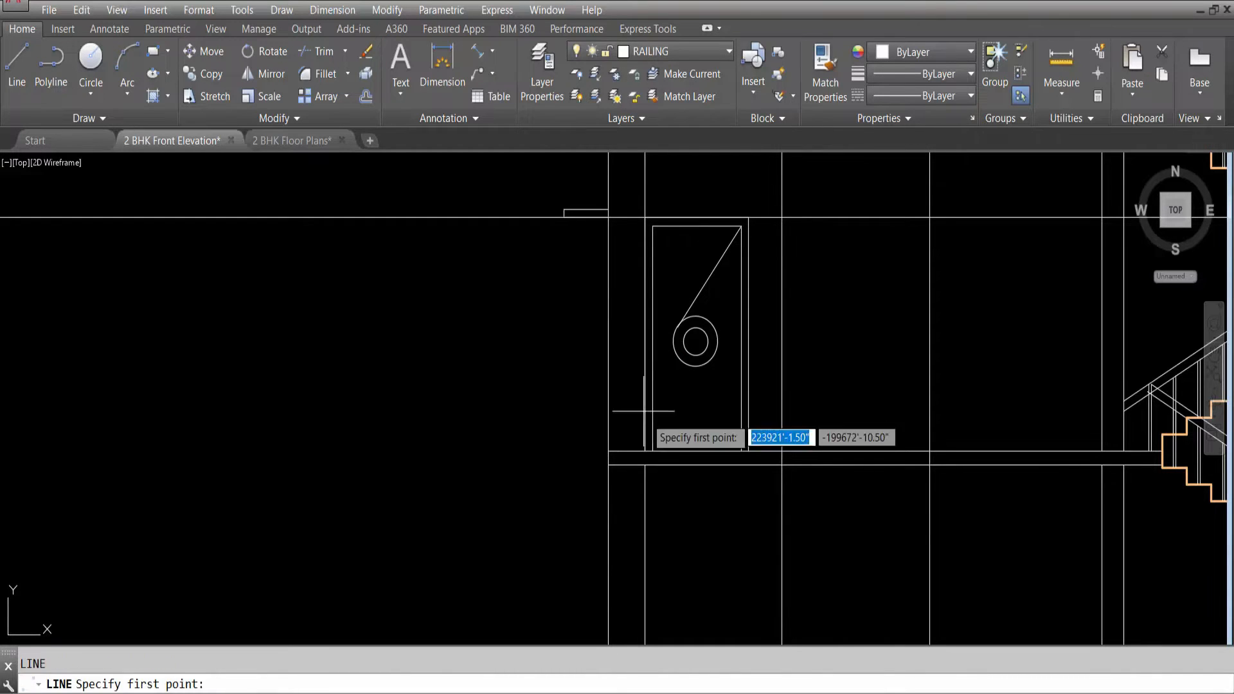
left_click(652, 451)
left_click(680, 326)
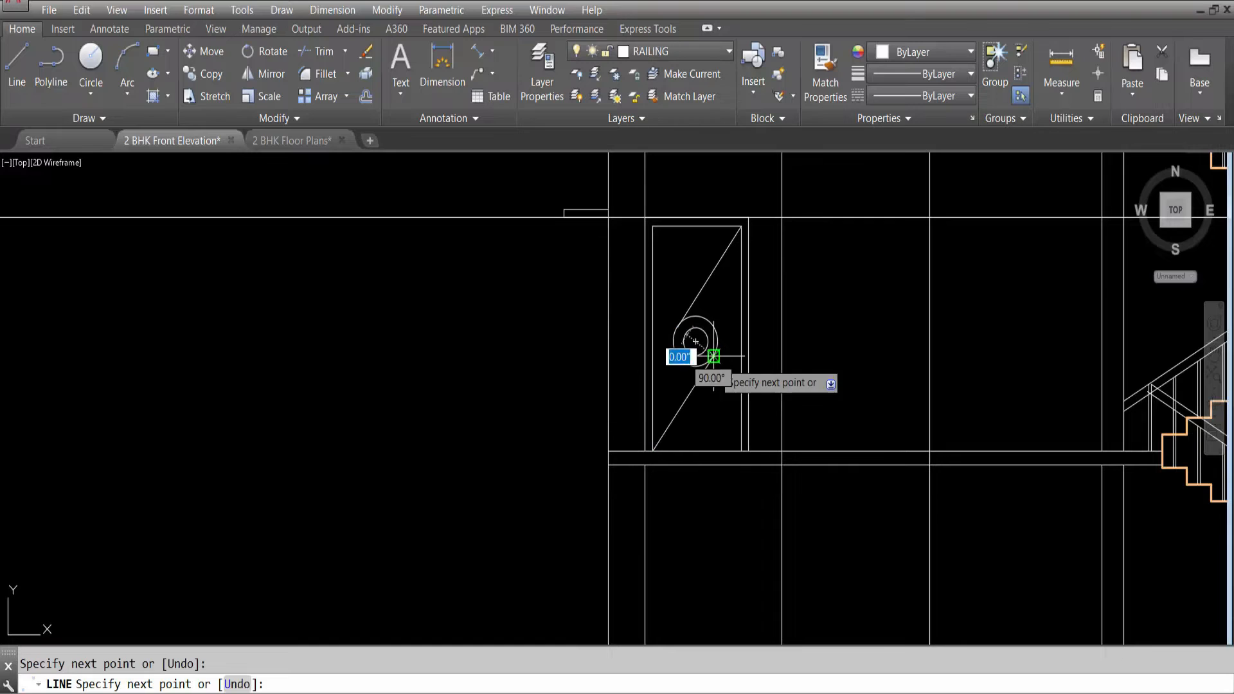
key("Escape")
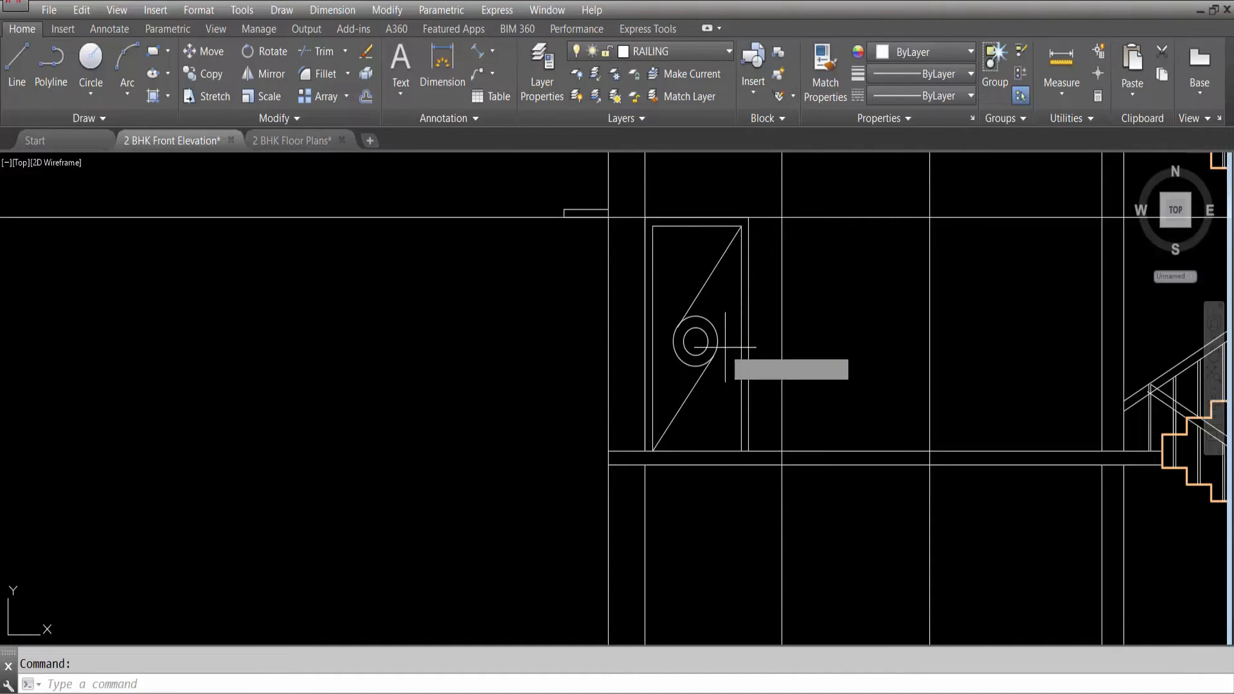
Hatch both halves of the door panel and the circle areas in dark red 153,27,30.
key("Return")
left_click(471, 74)
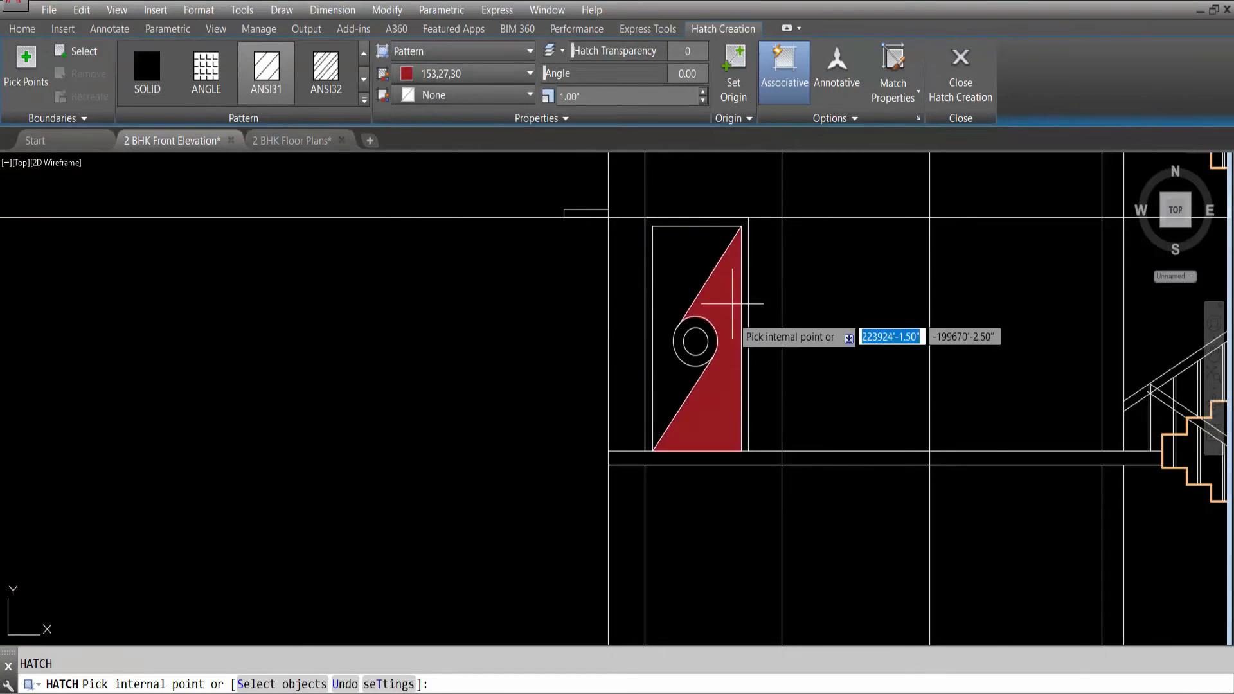
left_click(673, 265)
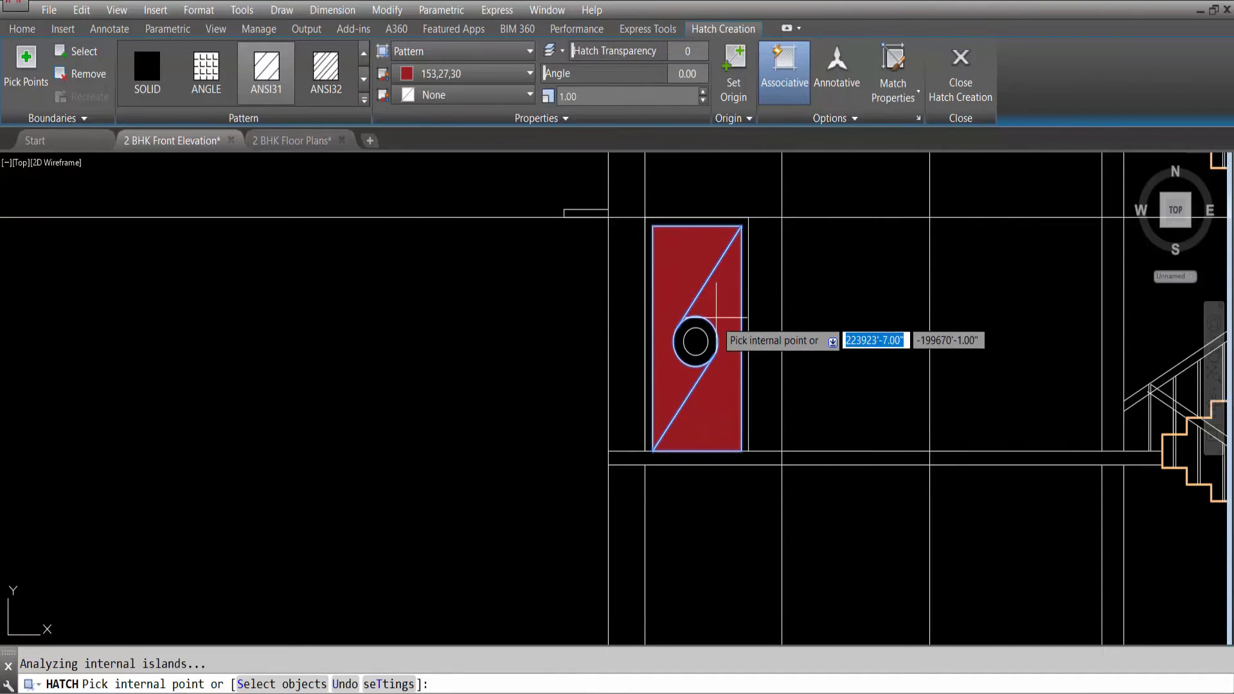
left_click(694, 325)
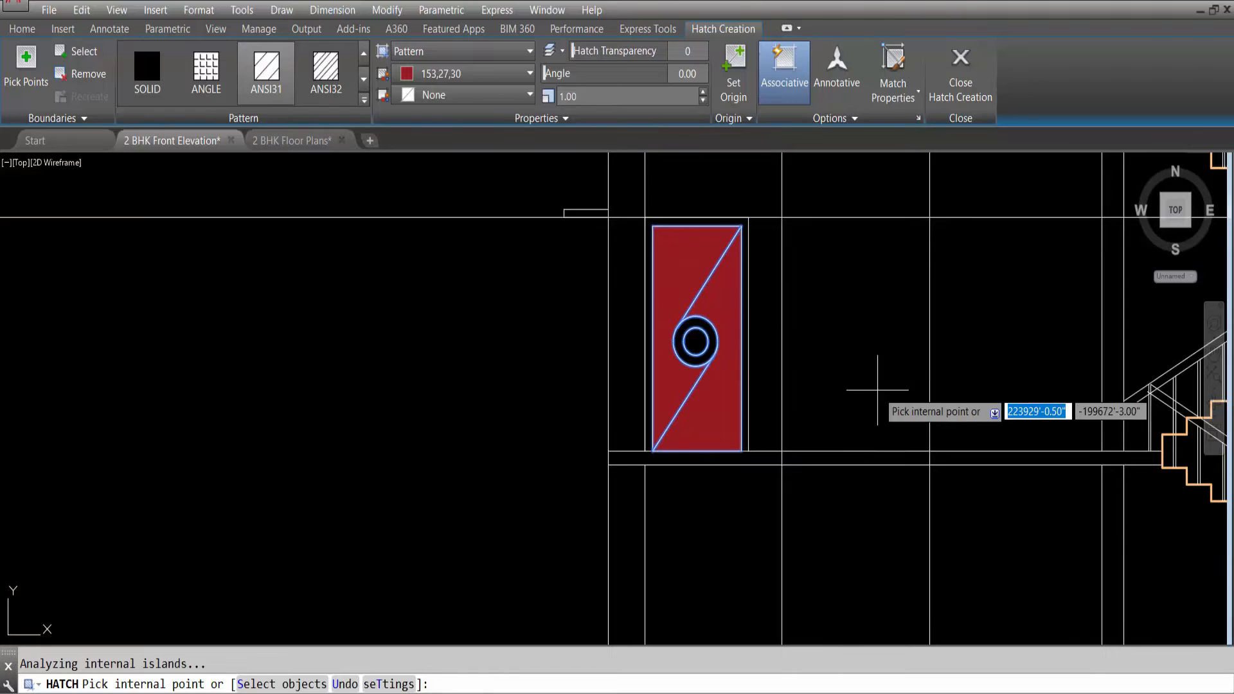
scroll(642, 377, "up", 2)
key("Return")
Match the properties of the door panel hatch onto the hatch inside the circles.
left_click(742, 327)
left_click(760, 262)
type("MA")
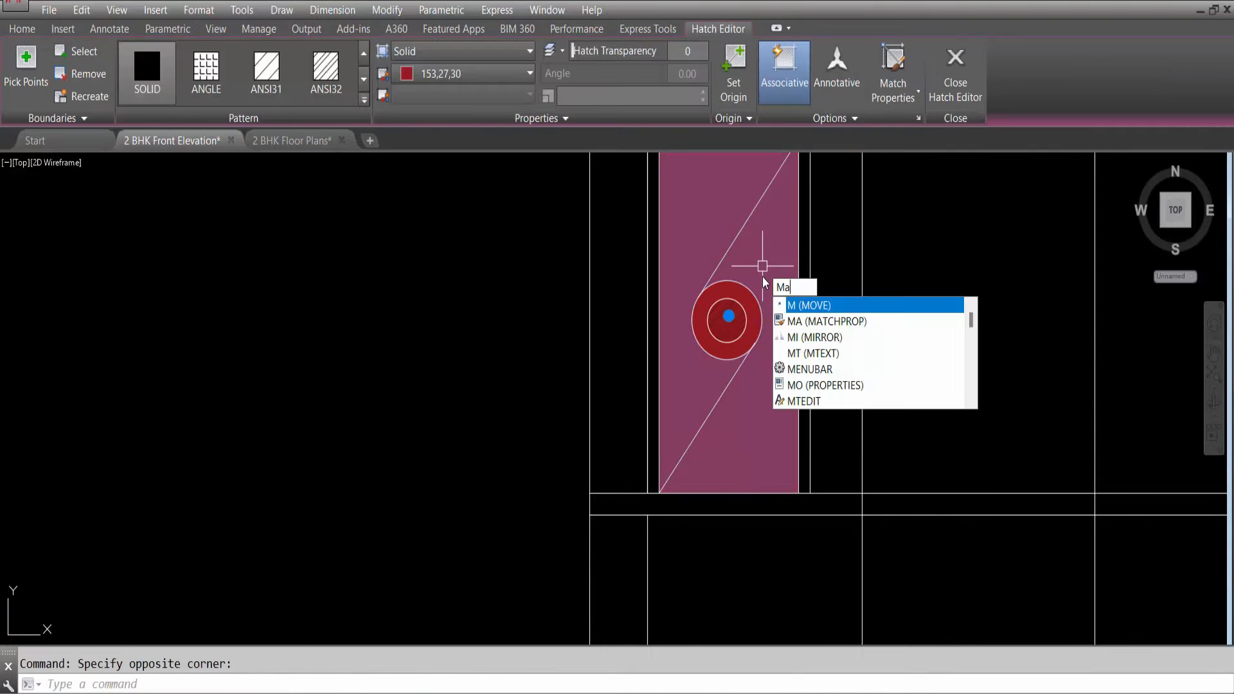
key("Return")
left_click(717, 328)
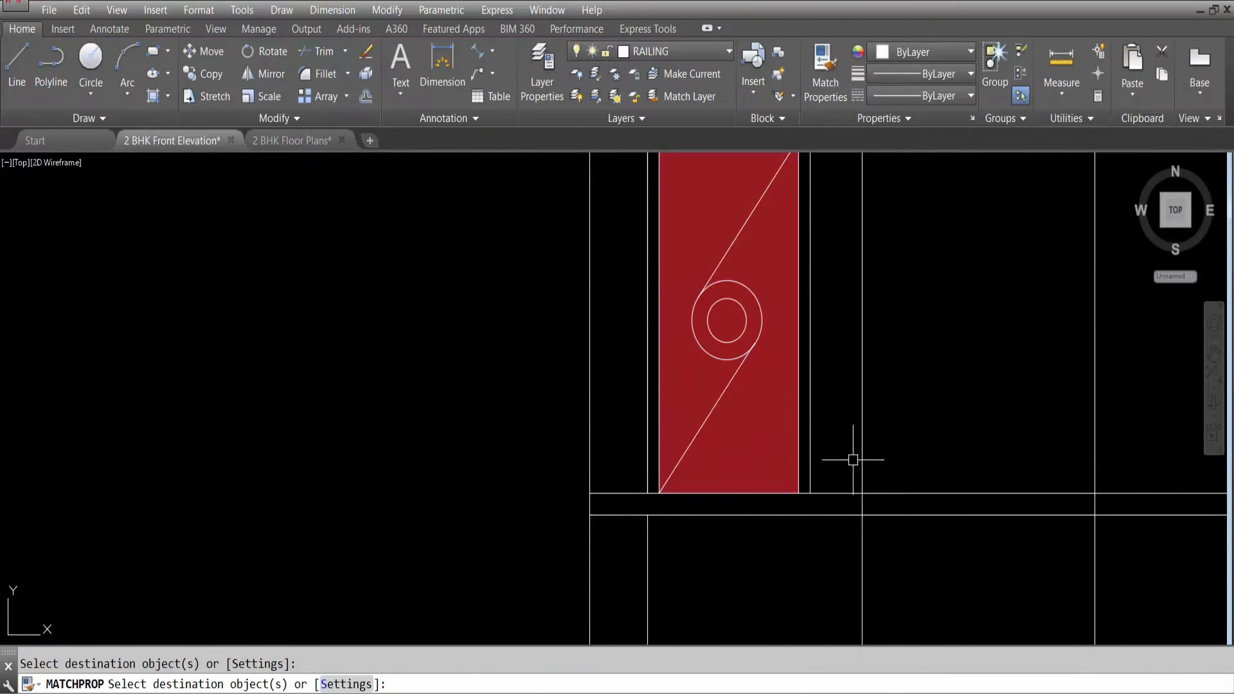
key("Escape")
Move the whole first-floor door to the DOOR layer and set its colour to ByLayer.
scroll(811, 421, "down", 3)
scroll(762, 346, "up", 4)
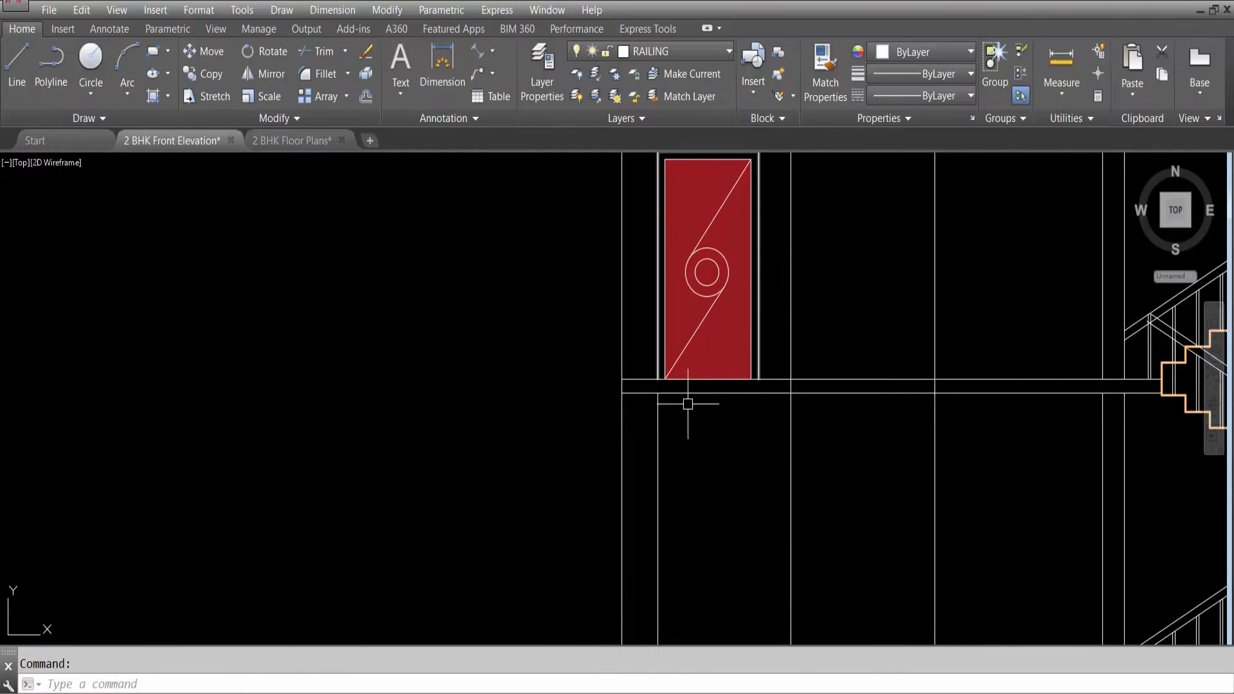
scroll(676, 326, "down", 2)
scroll(677, 326, "up", 2)
left_click(602, 216)
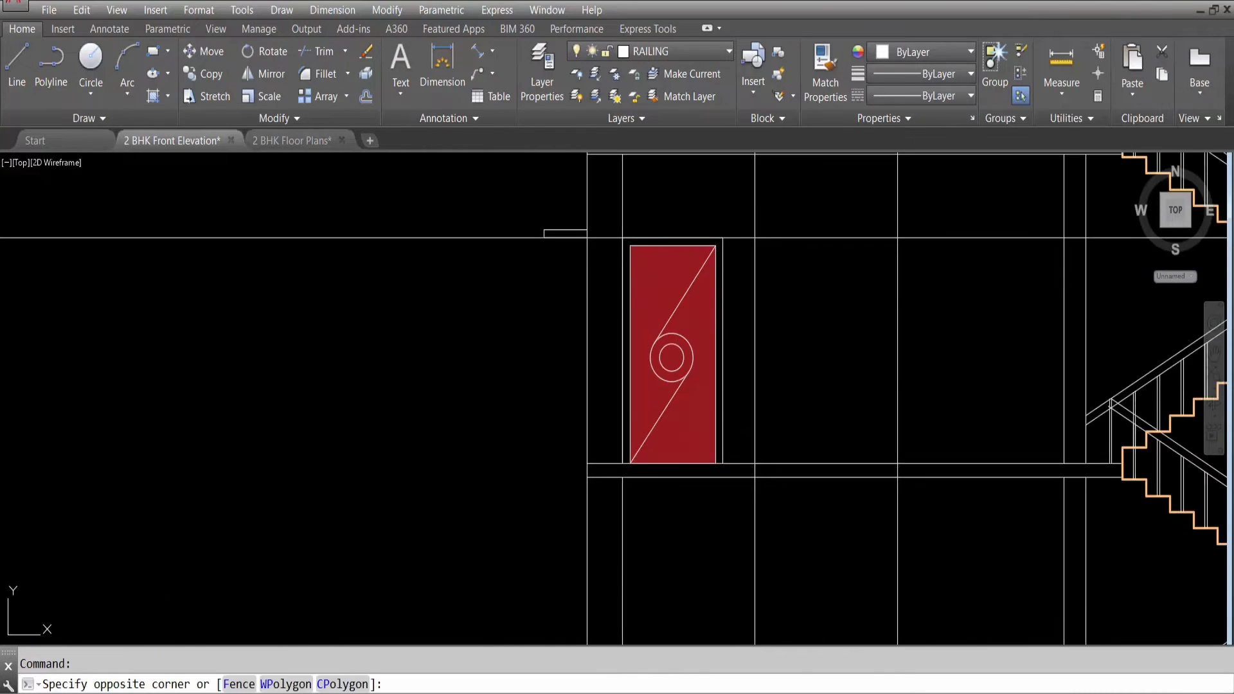
left_click(753, 473)
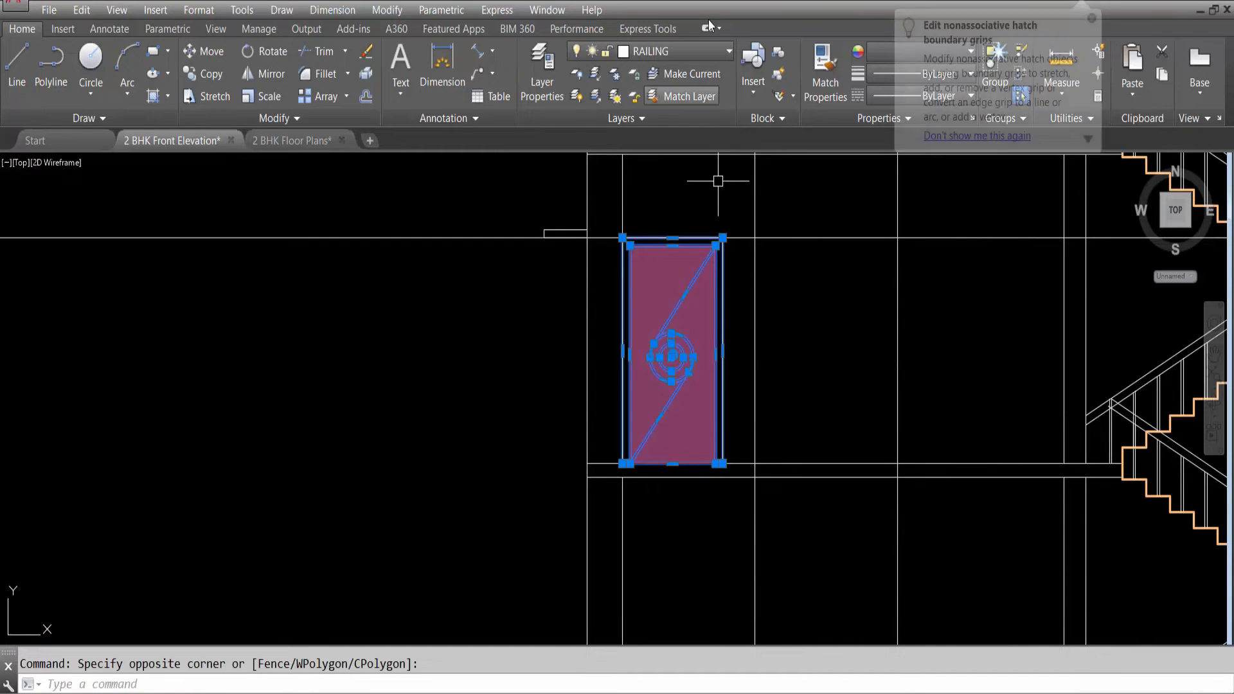
left_click(676, 56)
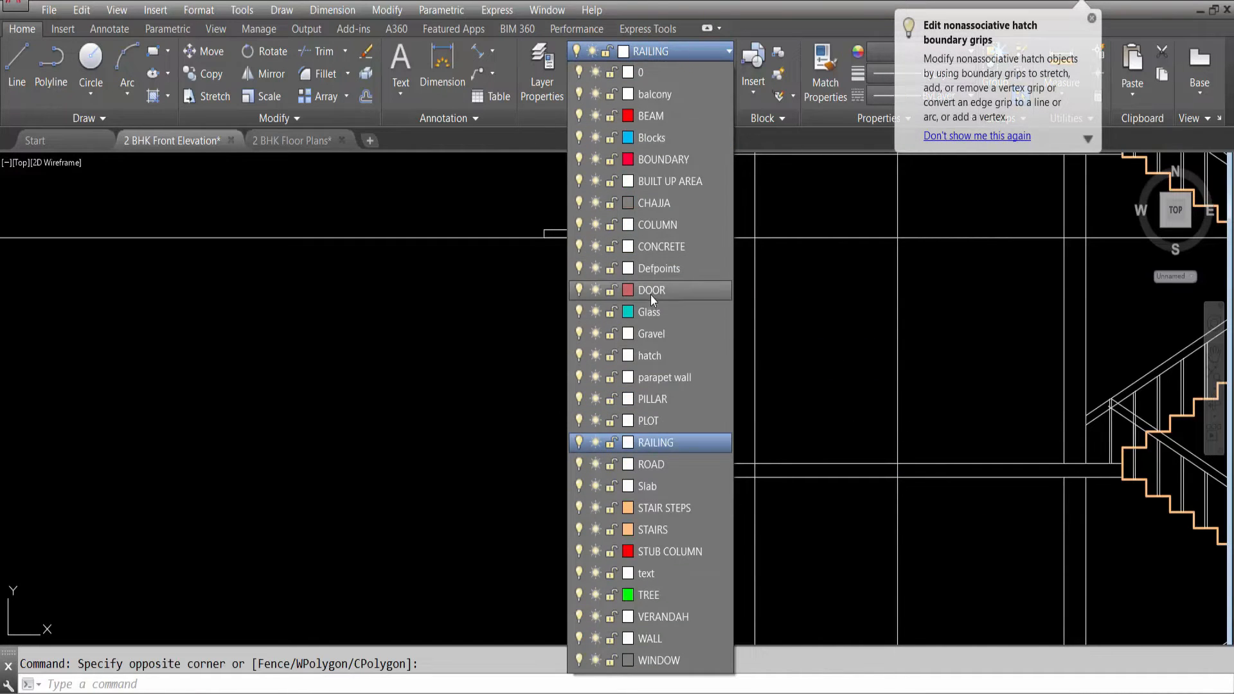
left_click(650, 290)
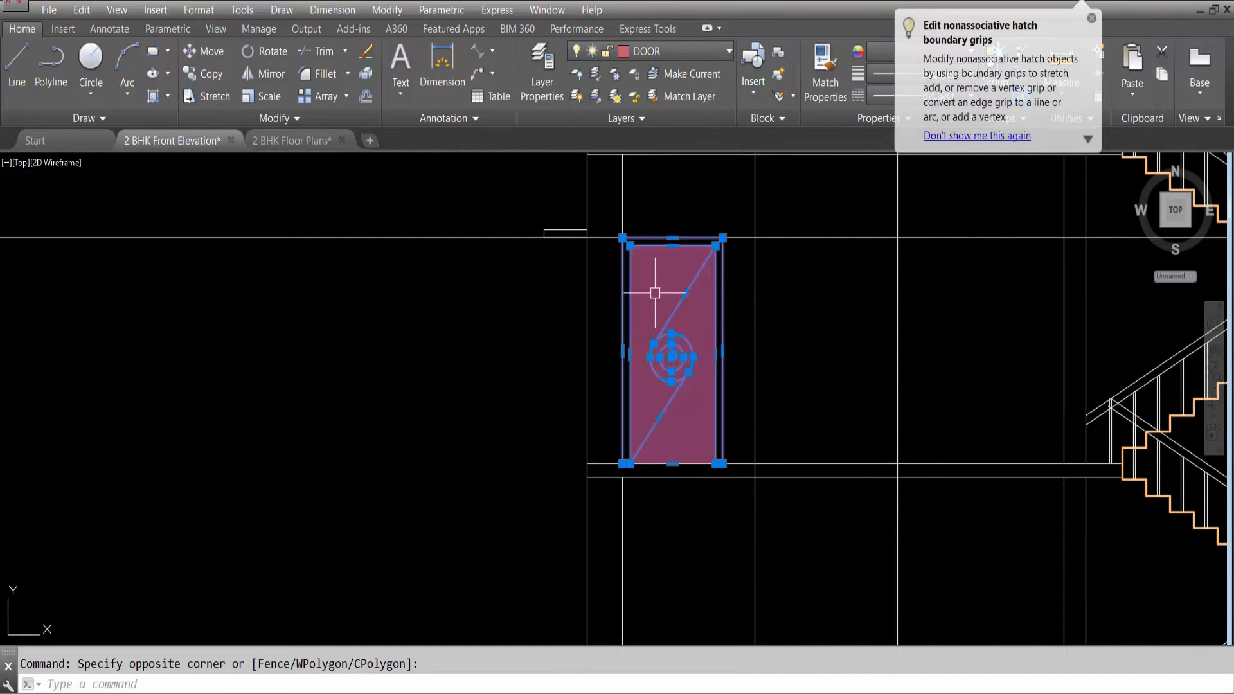
left_click(1091, 20)
left_click(892, 47)
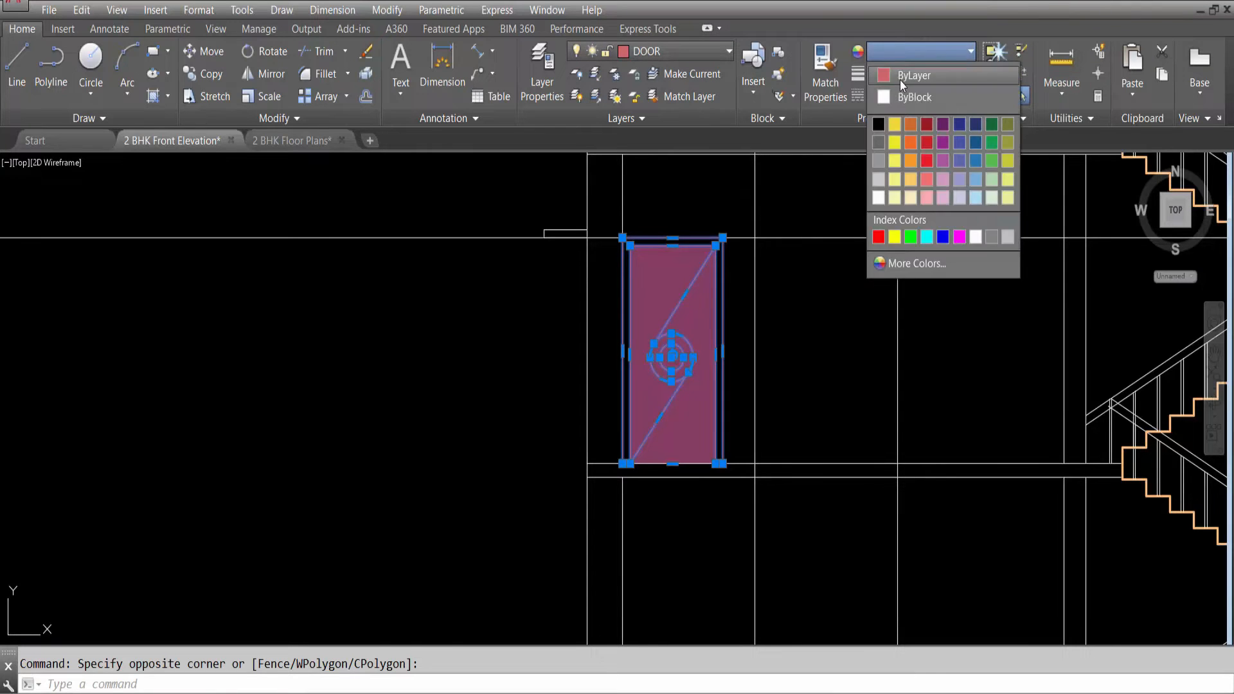
left_click(900, 80)
key("Escape")
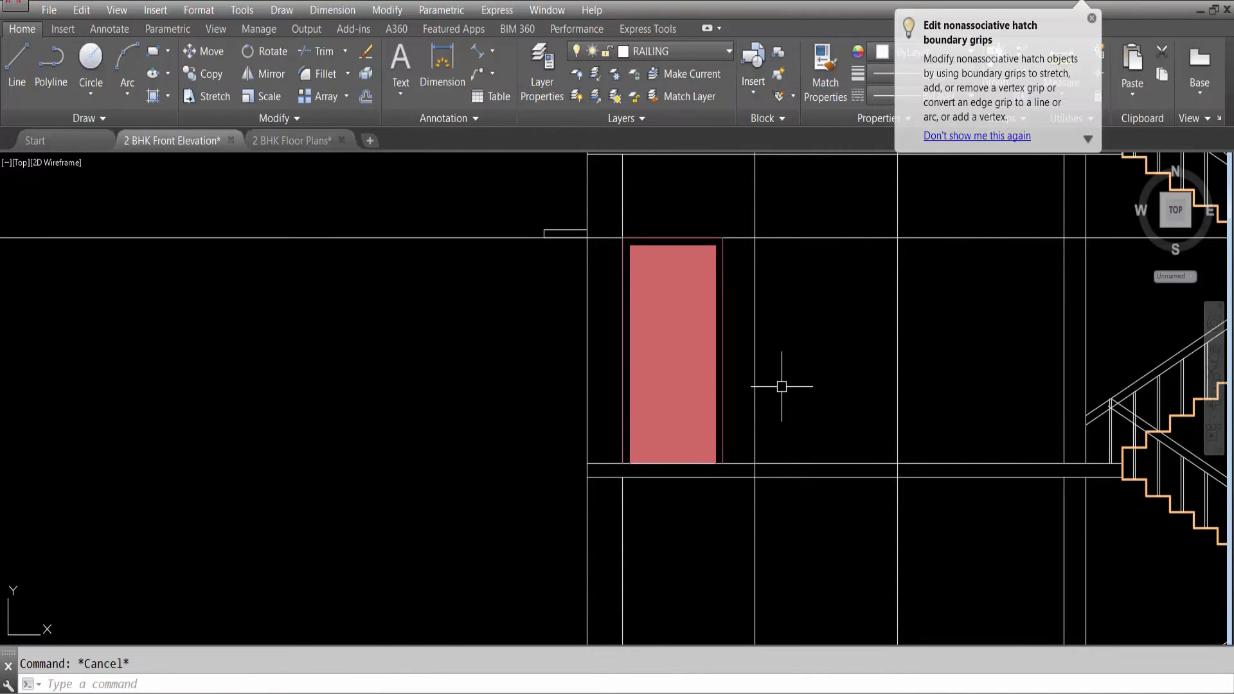
Recolour the door panel's solid hatch to dark red 153,27,30.
left_click(643, 265)
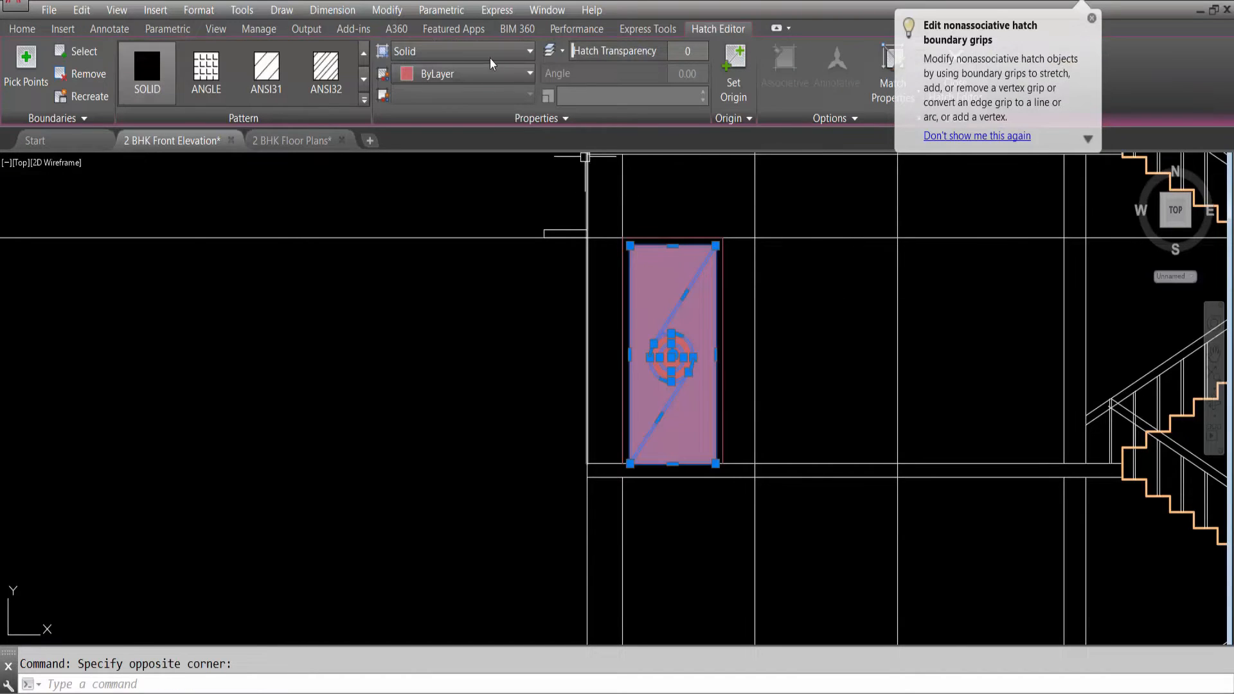
left_click(482, 76)
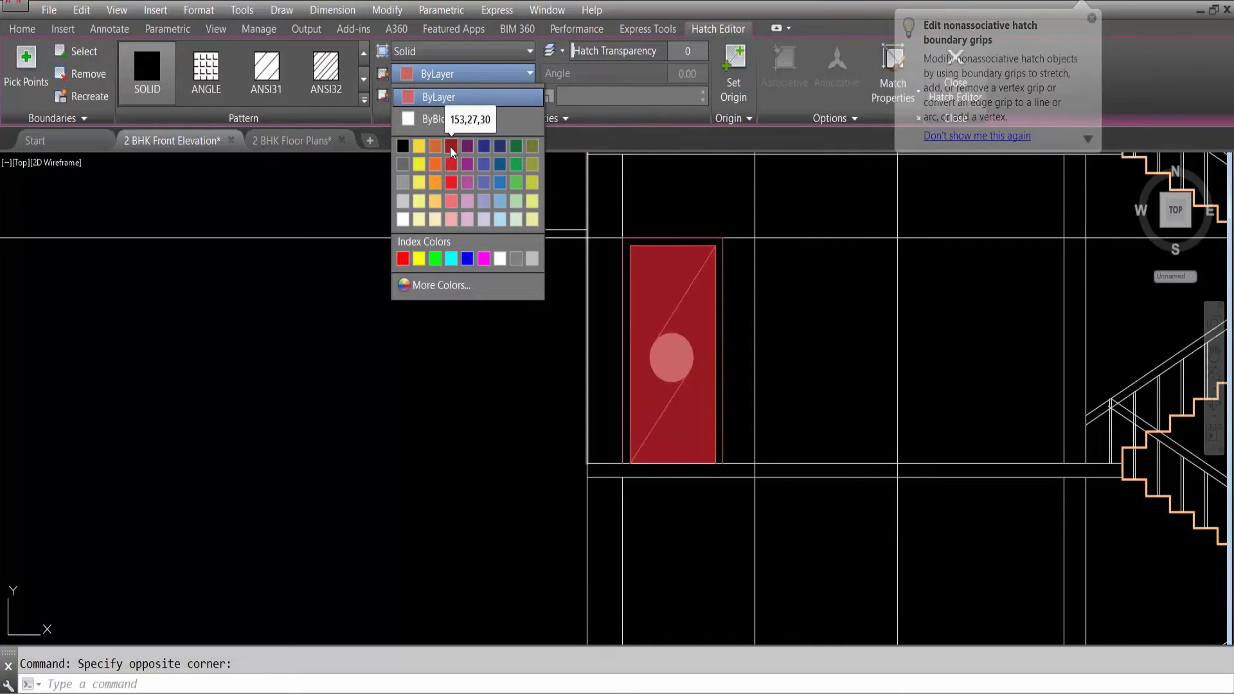
left_click(452, 165)
key("Escape")
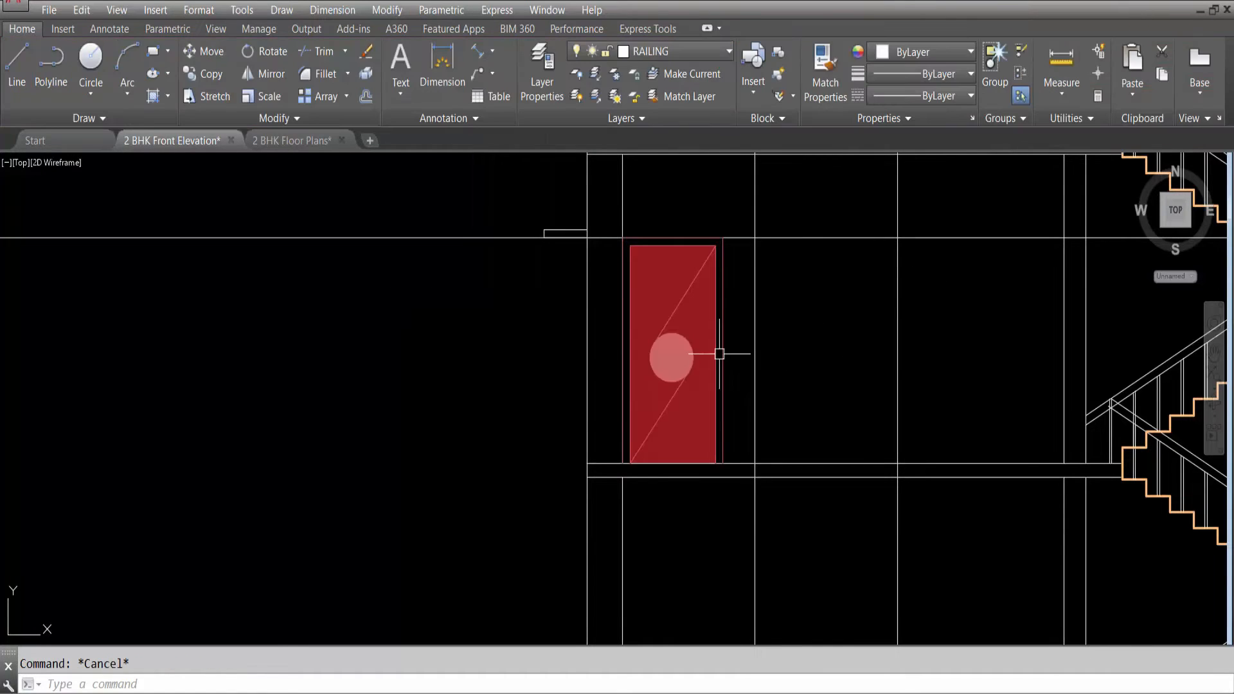
Copy the dark red panel hatch's properties to the circle hatches with Match Properties.
left_click(703, 315)
type("ma")
key("Return")
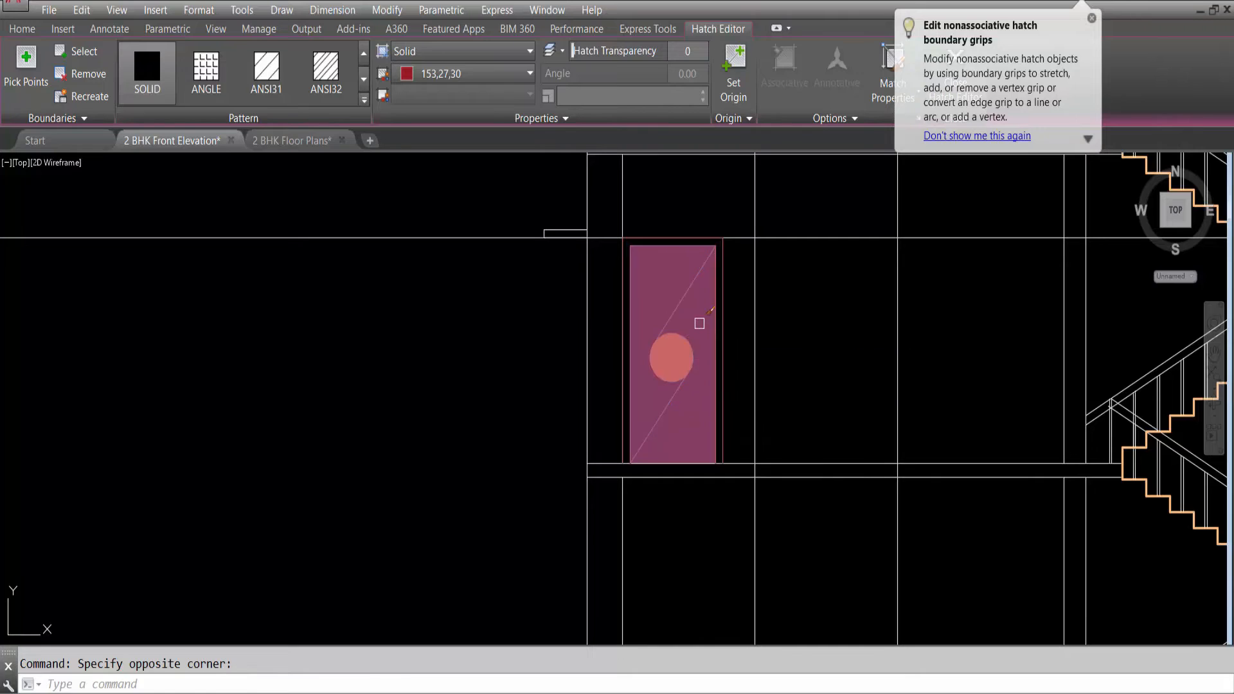
scroll(681, 344, "up", 4)
scroll(669, 341, "down", 5)
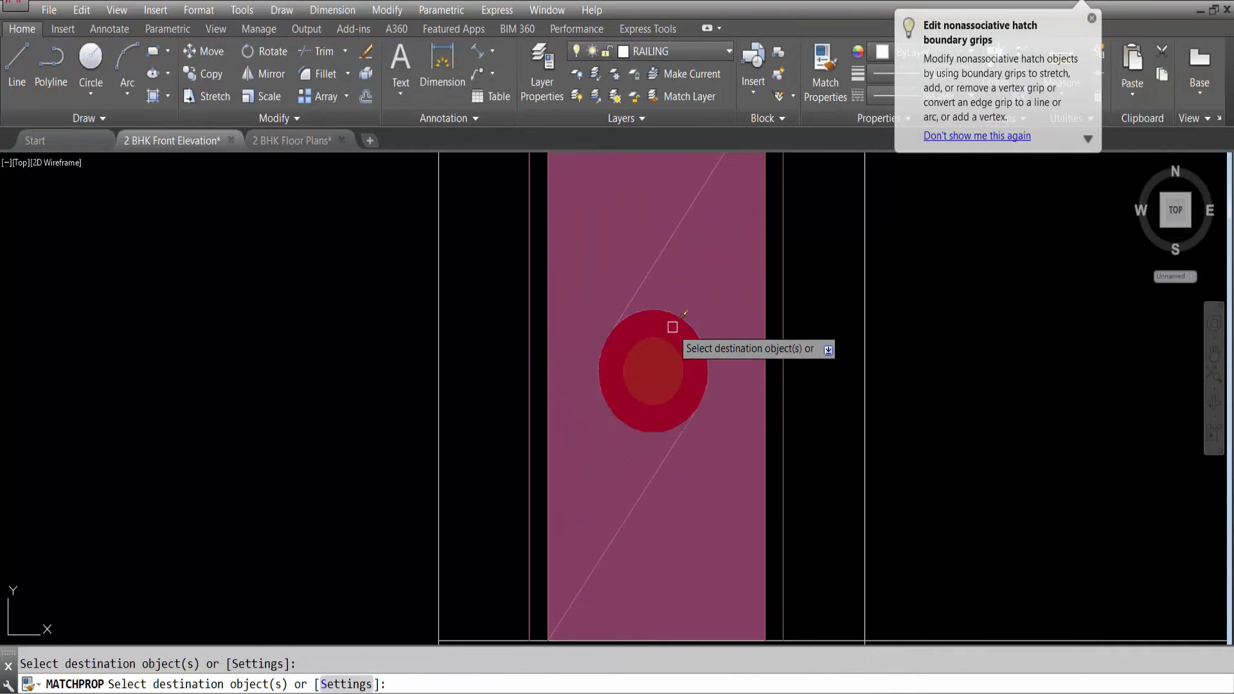
key("Escape")
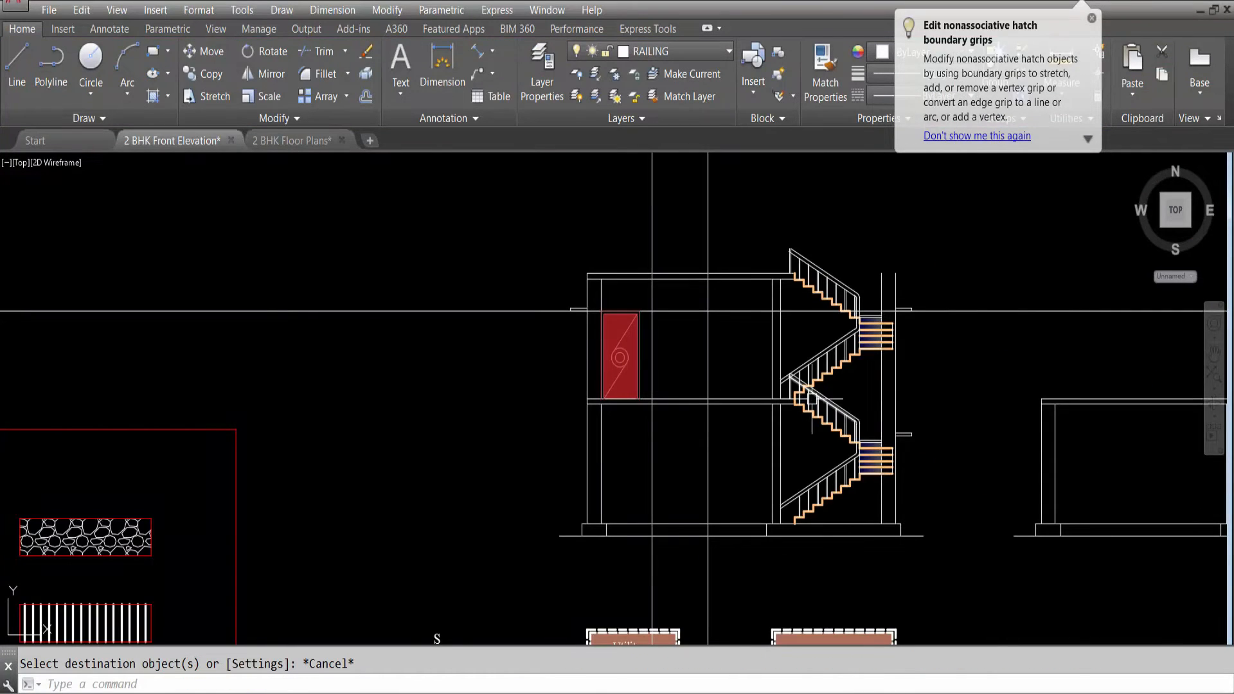
scroll(586, 333, "down", 5)
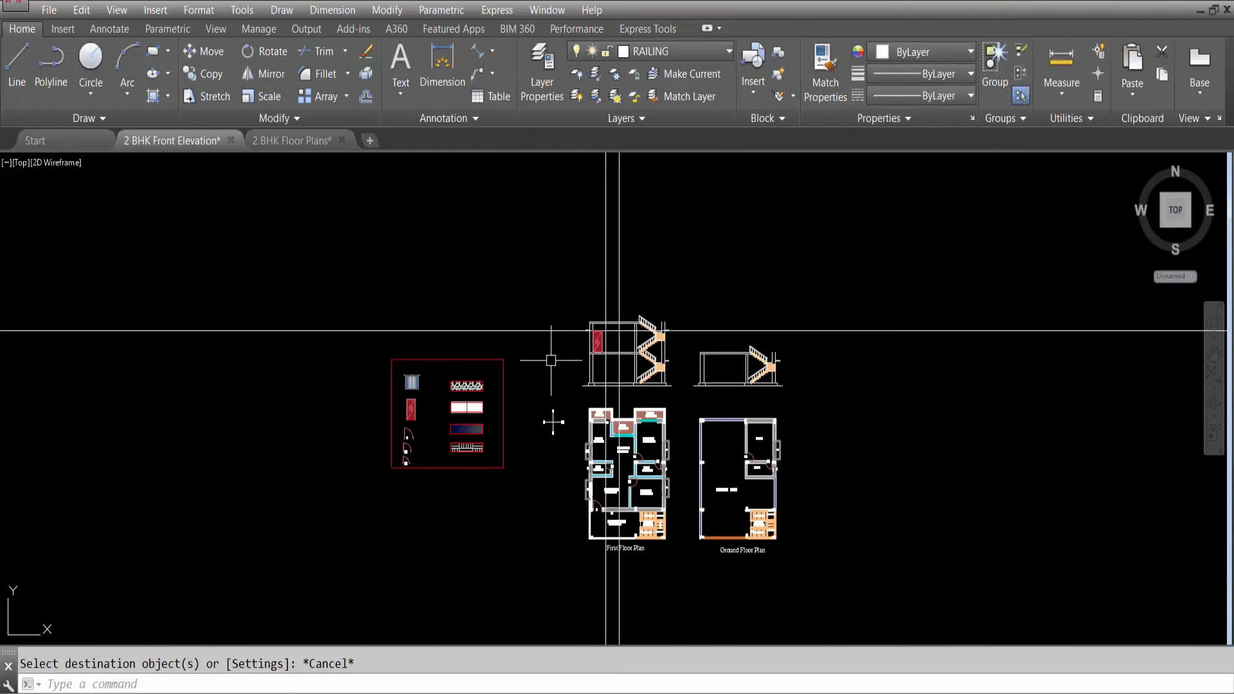
scroll(436, 394, "up", 5)
scroll(309, 454, "down", 2)
scroll(739, 296, "up", 5)
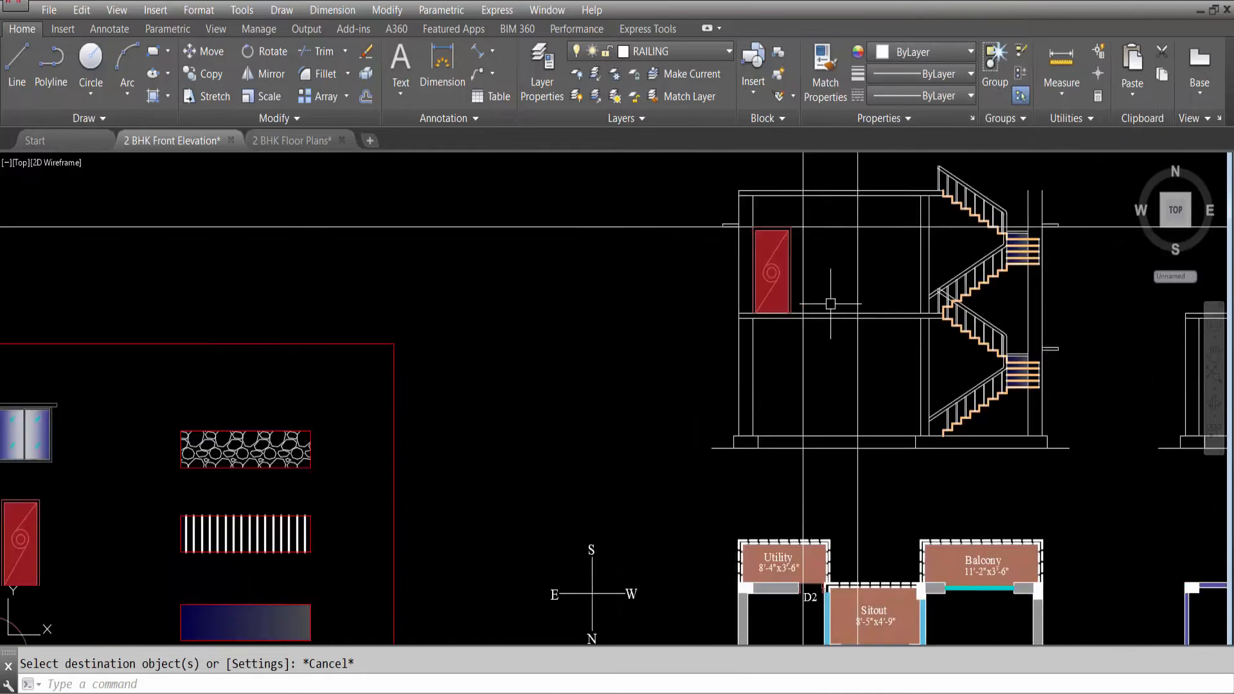
scroll(656, 330, "down", 2)
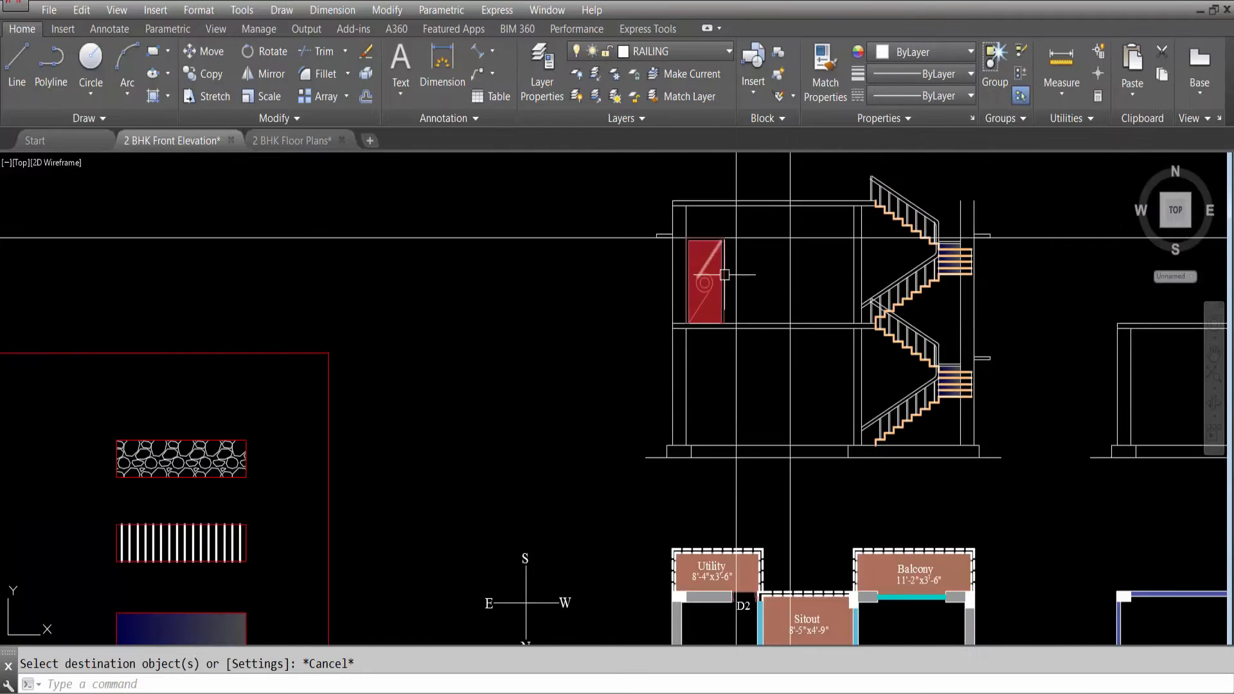
scroll(724, 274, "down", 2)
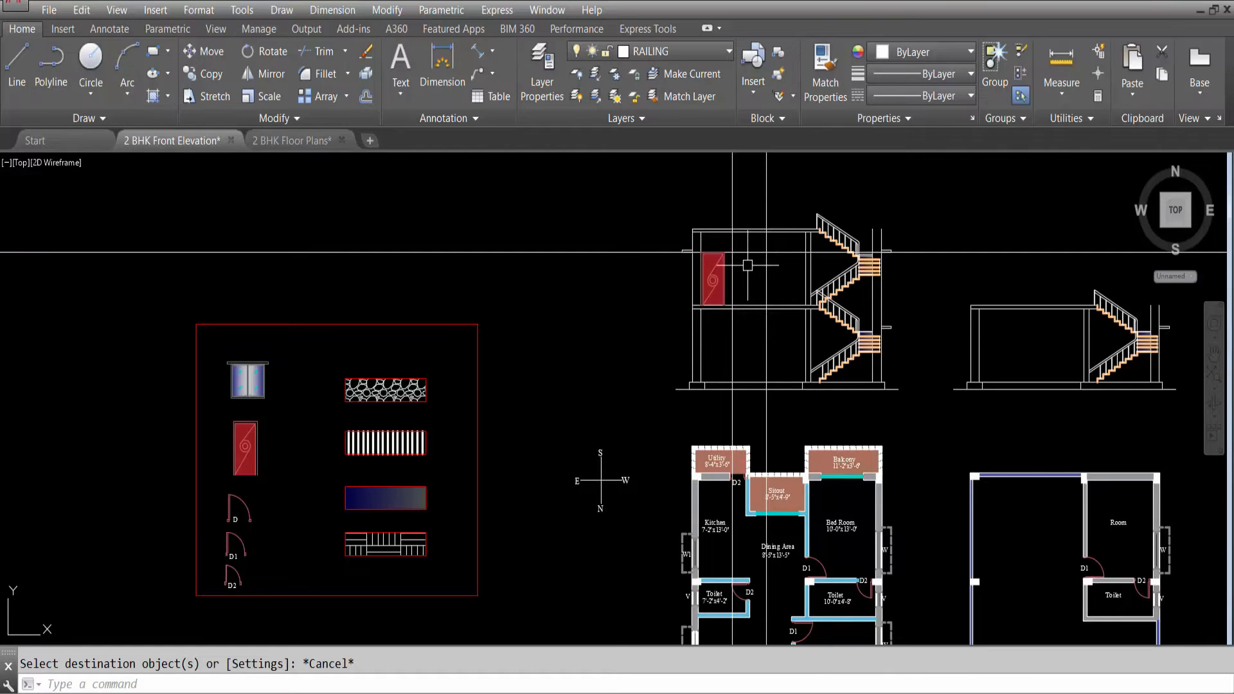
Try an aligned dimension starting where the vertical projection line beside the first-floor door meets the horizontal line at door-head level.
scroll(743, 262, "up", 2)
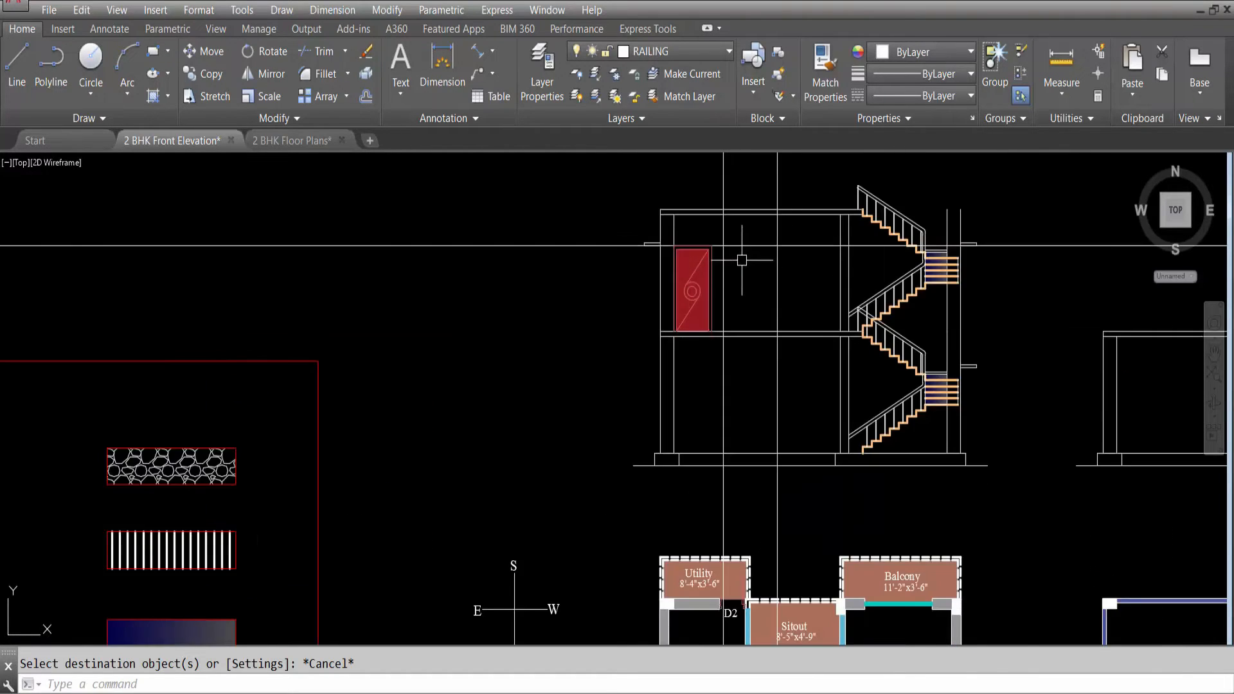
left_click(477, 51)
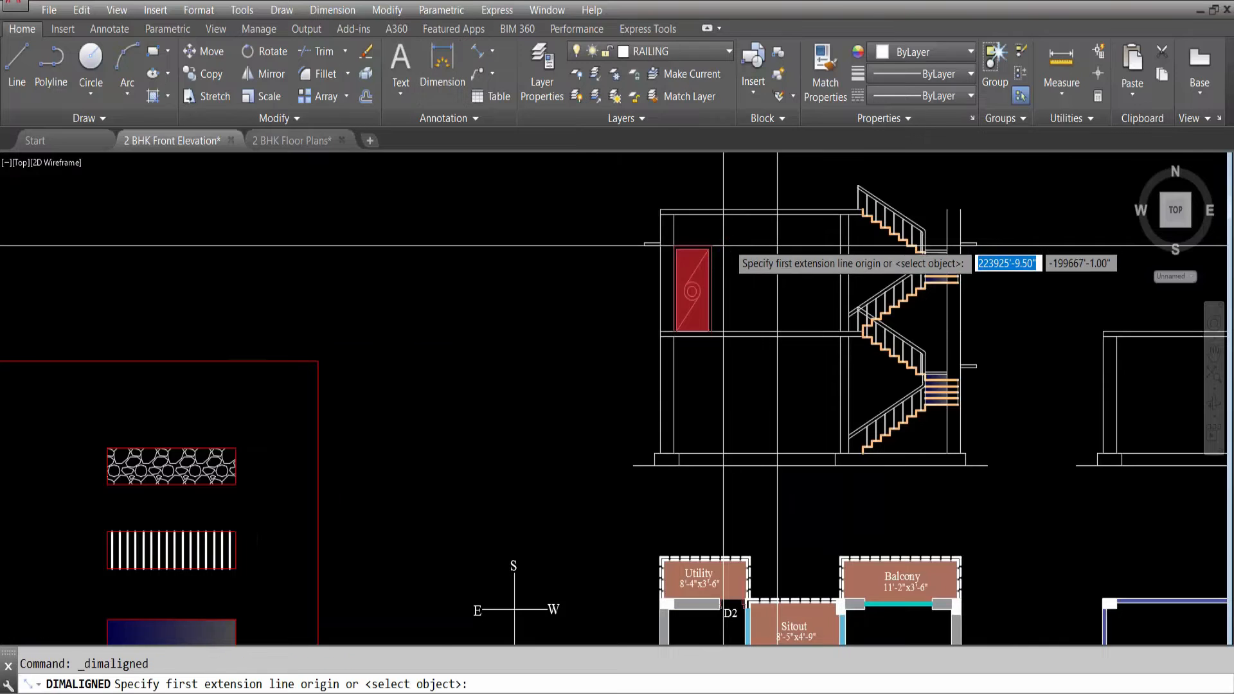
scroll(726, 248, "up", 6)
left_click(698, 256)
key("Return")
key("Return")
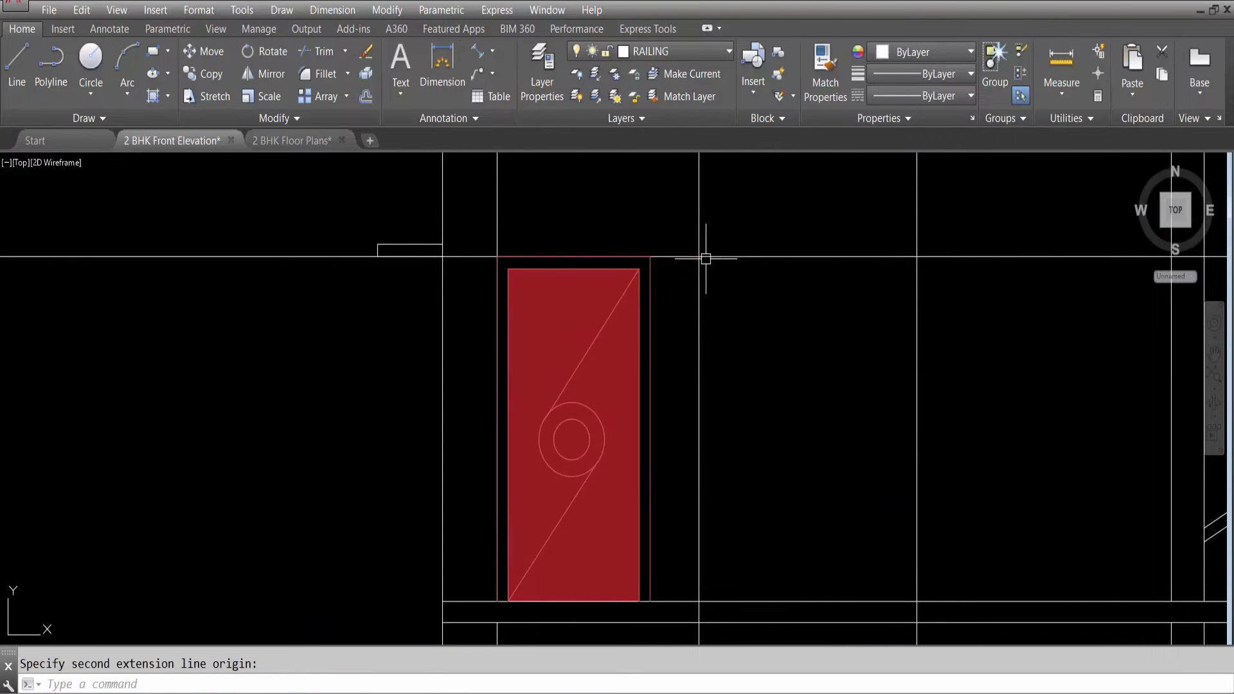
Measure the distance between the two vertical projection lines beside the first-floor door at door-head level with an aligned dimension.
left_click(698, 256)
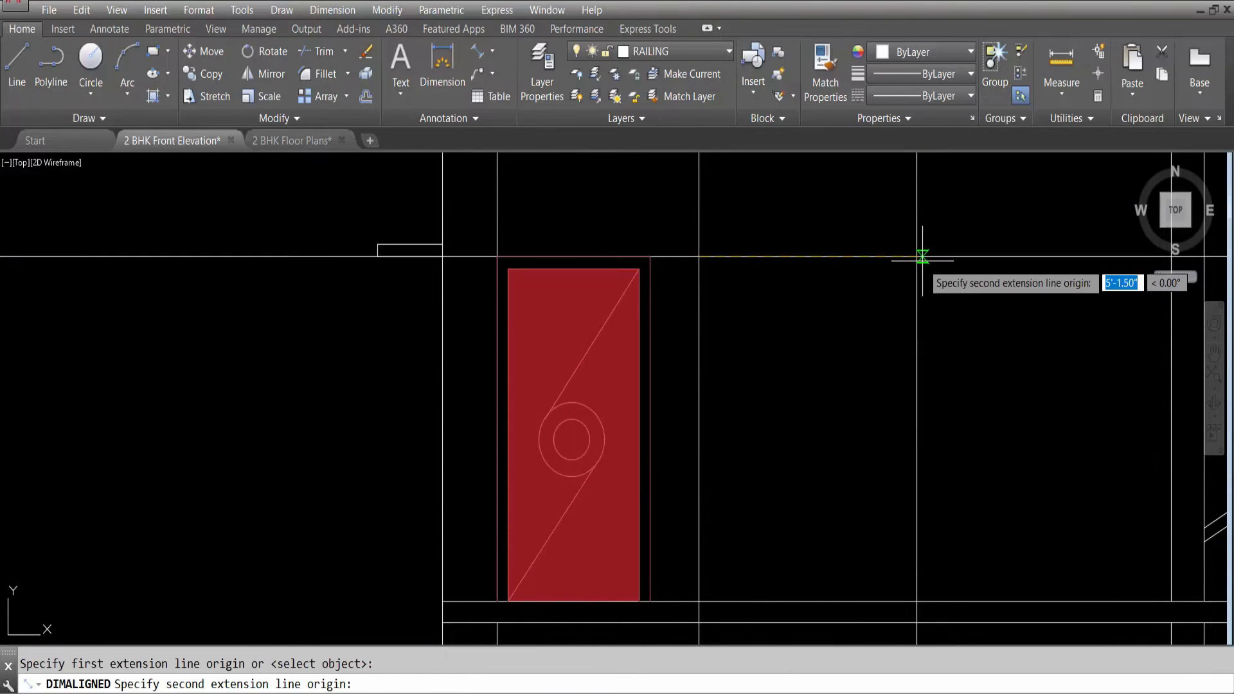
left_click(916, 257)
key("Escape")
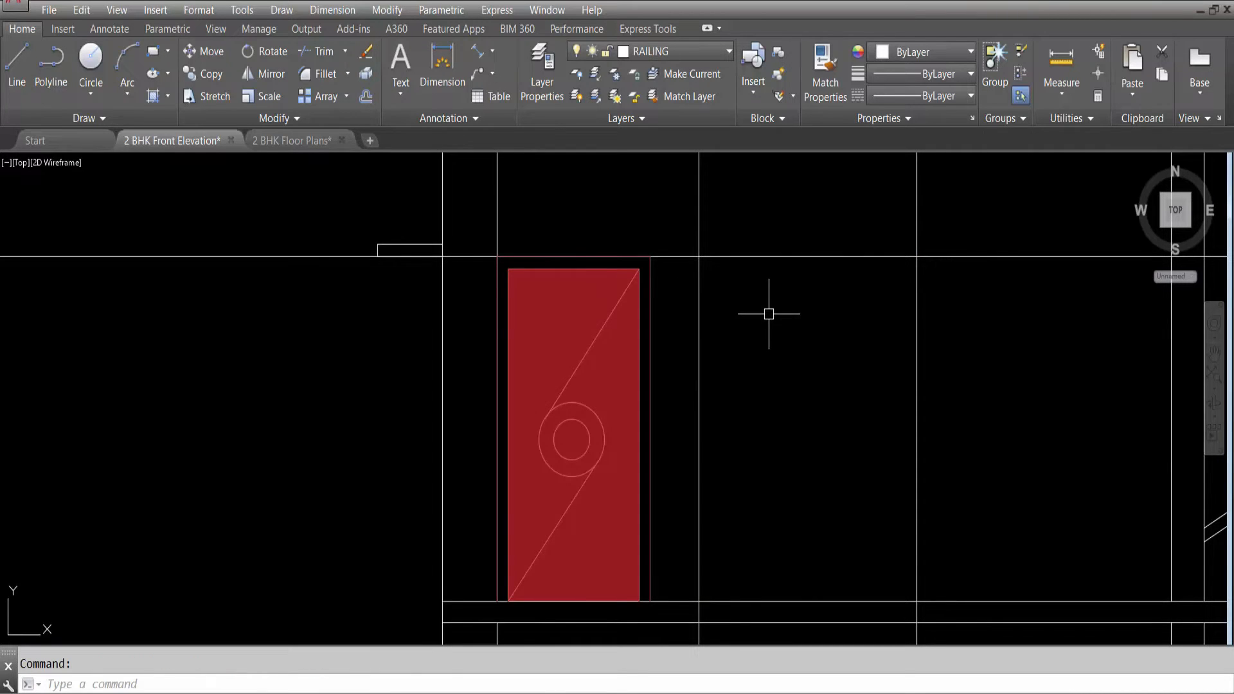
Make WINDOW the current layer and draw a 5' by 4'6 rectangle between the projection lines, extending down from the door-head line.
left_click(640, 51)
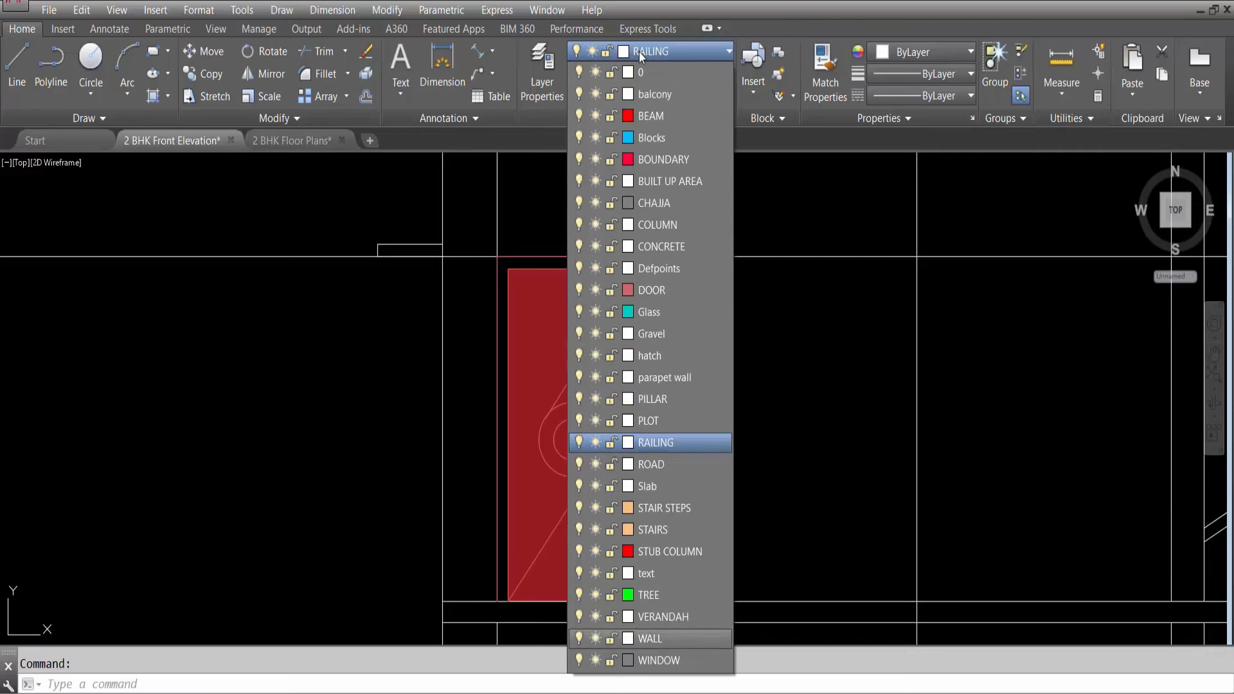
left_click(659, 664)
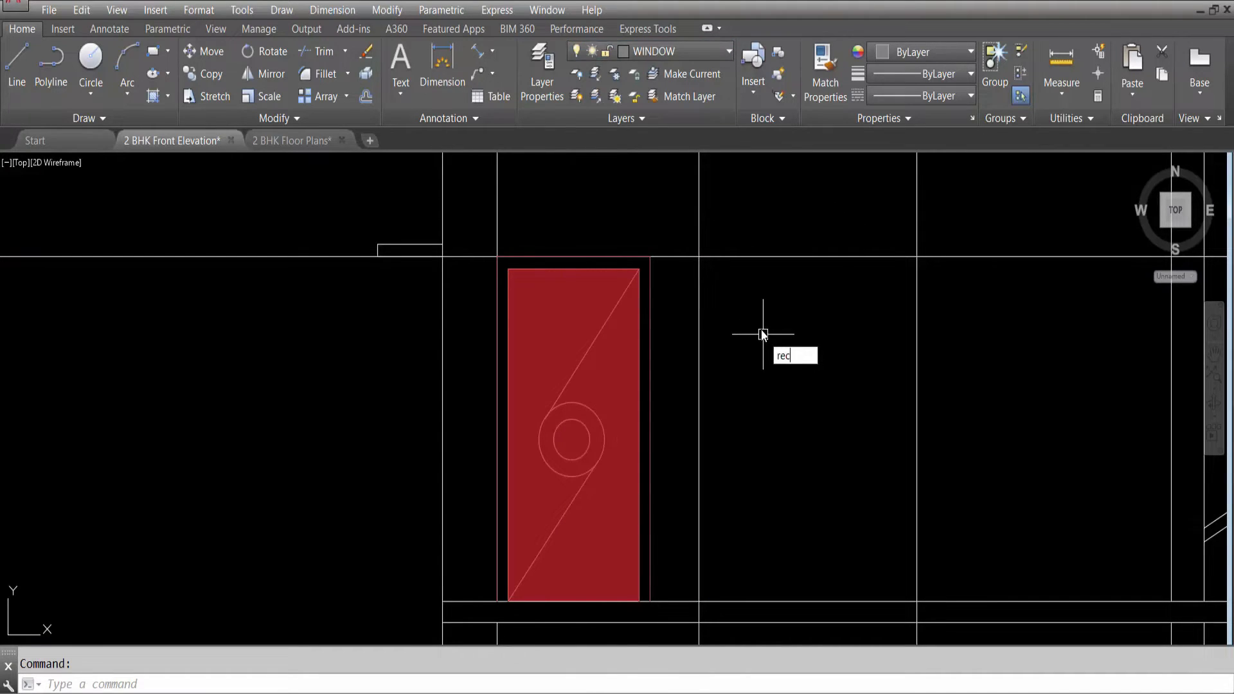
key("Return")
left_click(699, 256)
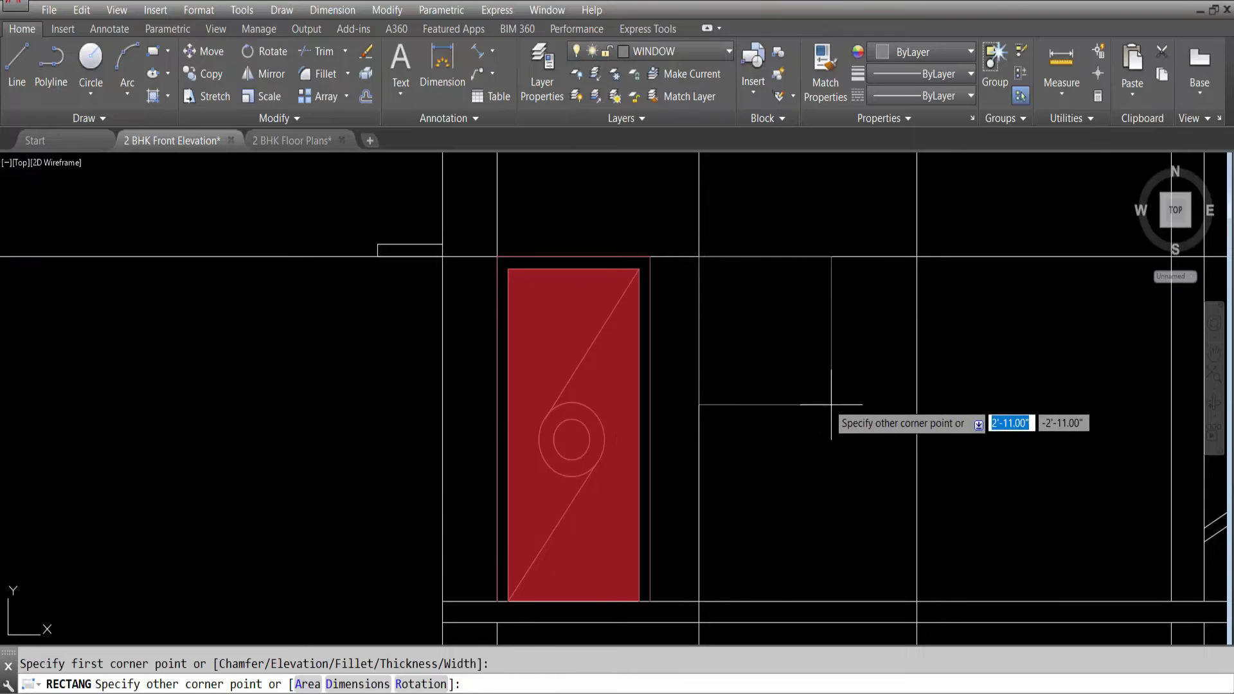
right_click(867, 435)
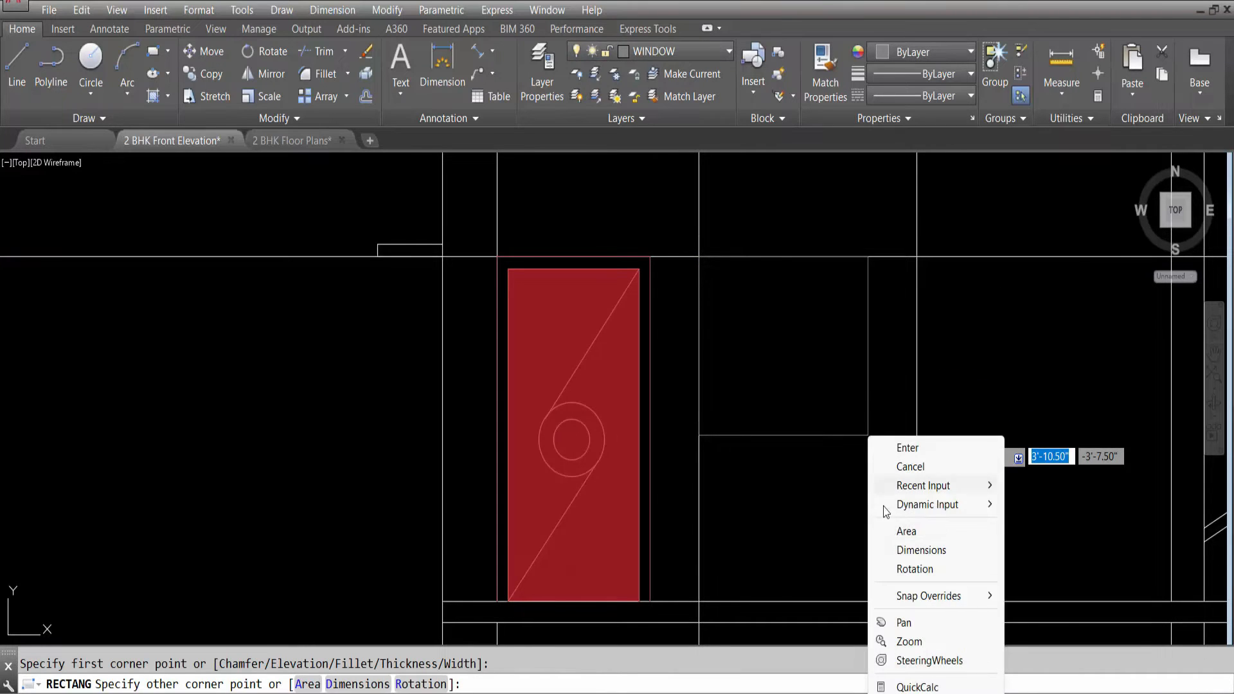
left_click(919, 551)
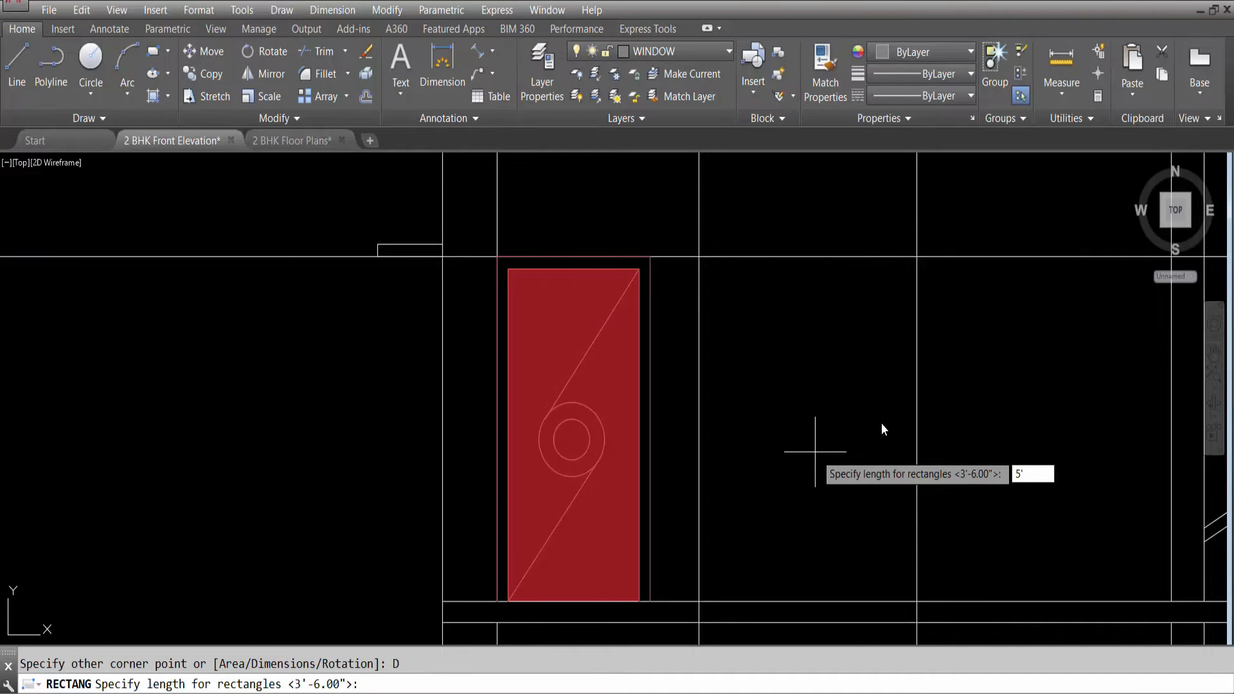
type("5'")
key("Return")
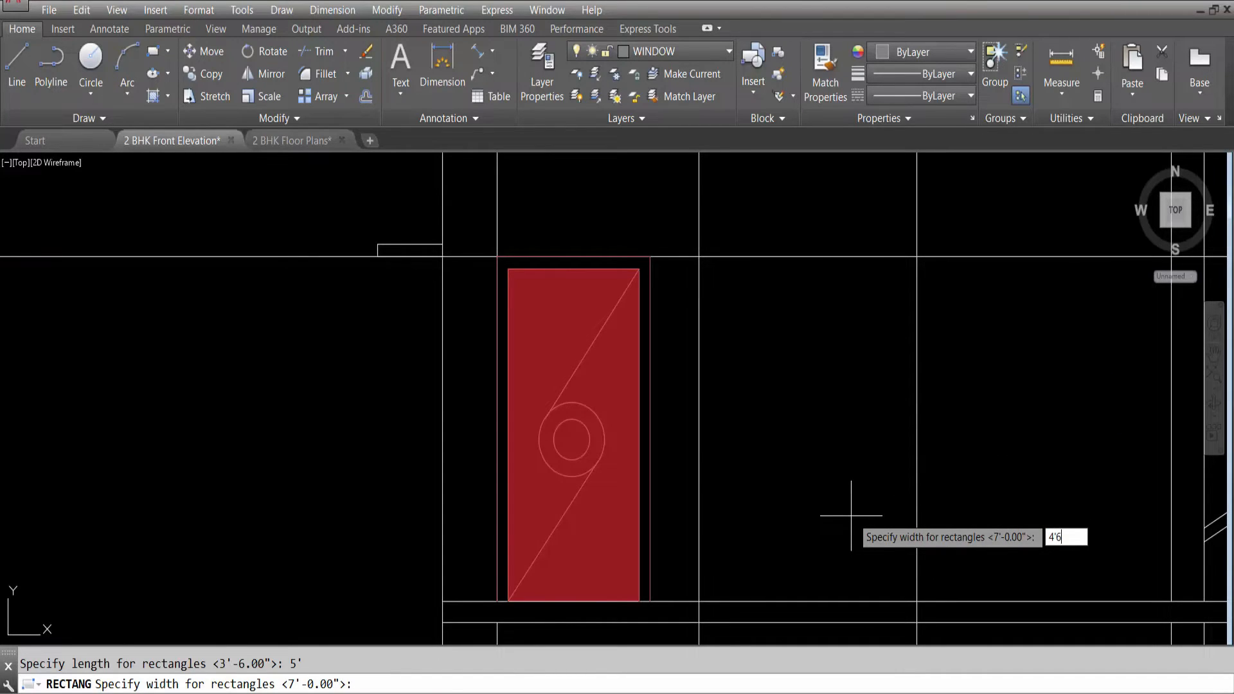
type("4'6")
key("Return")
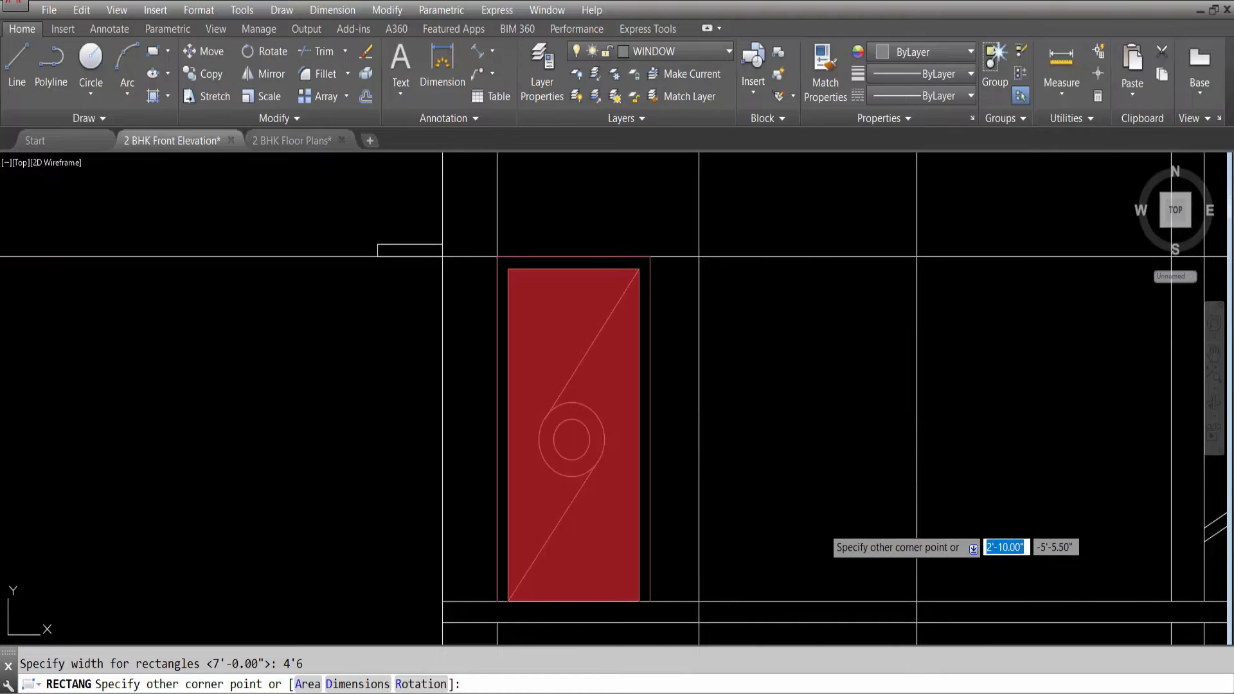
left_click(729, 375)
scroll(594, 384, "down", 2)
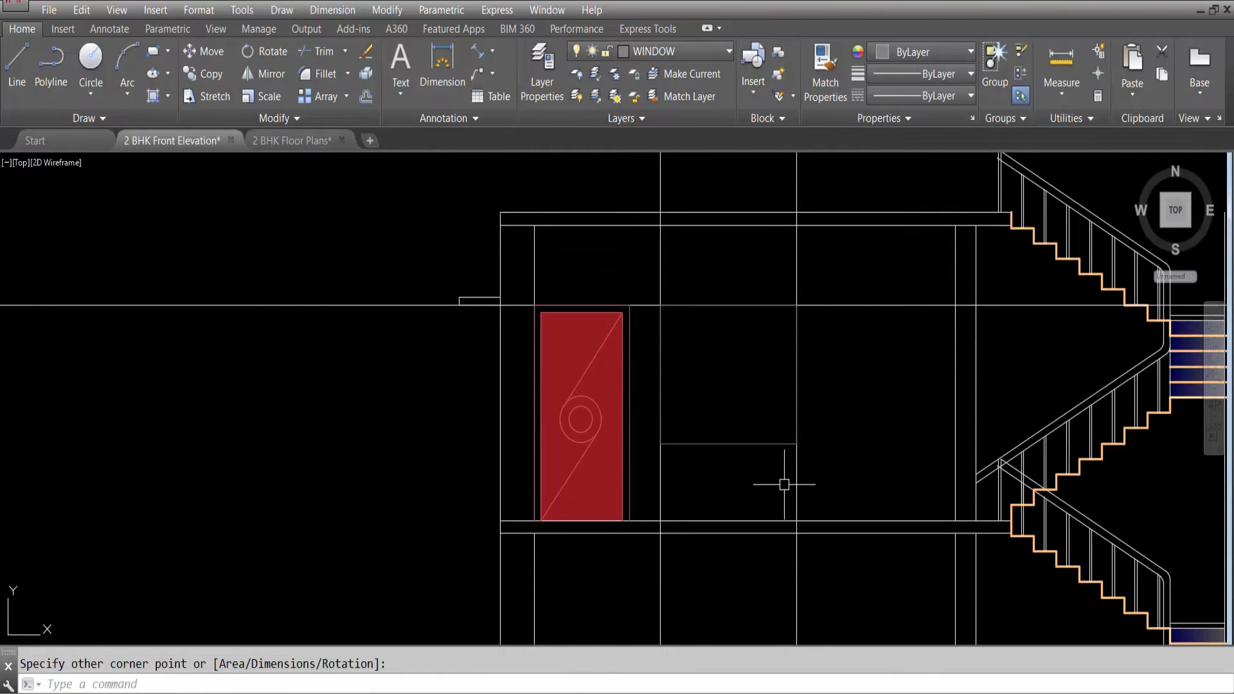
key("Escape")
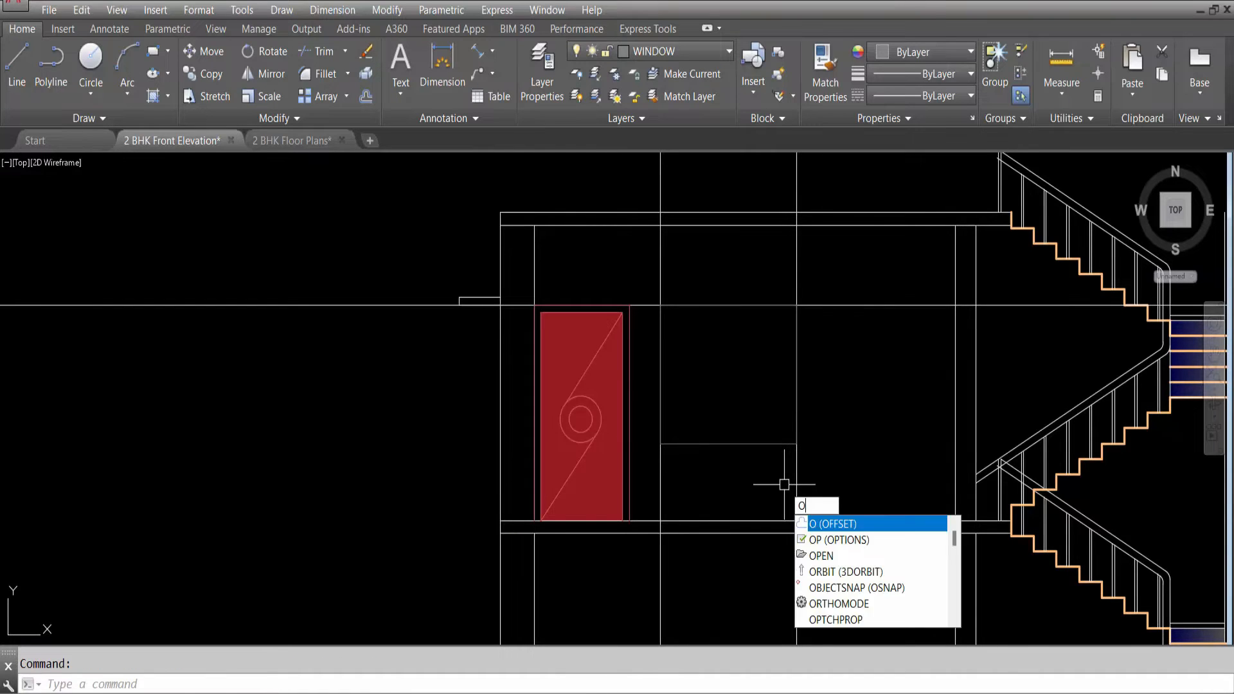
Offset the window rectangle 3" inward.
key("Return")
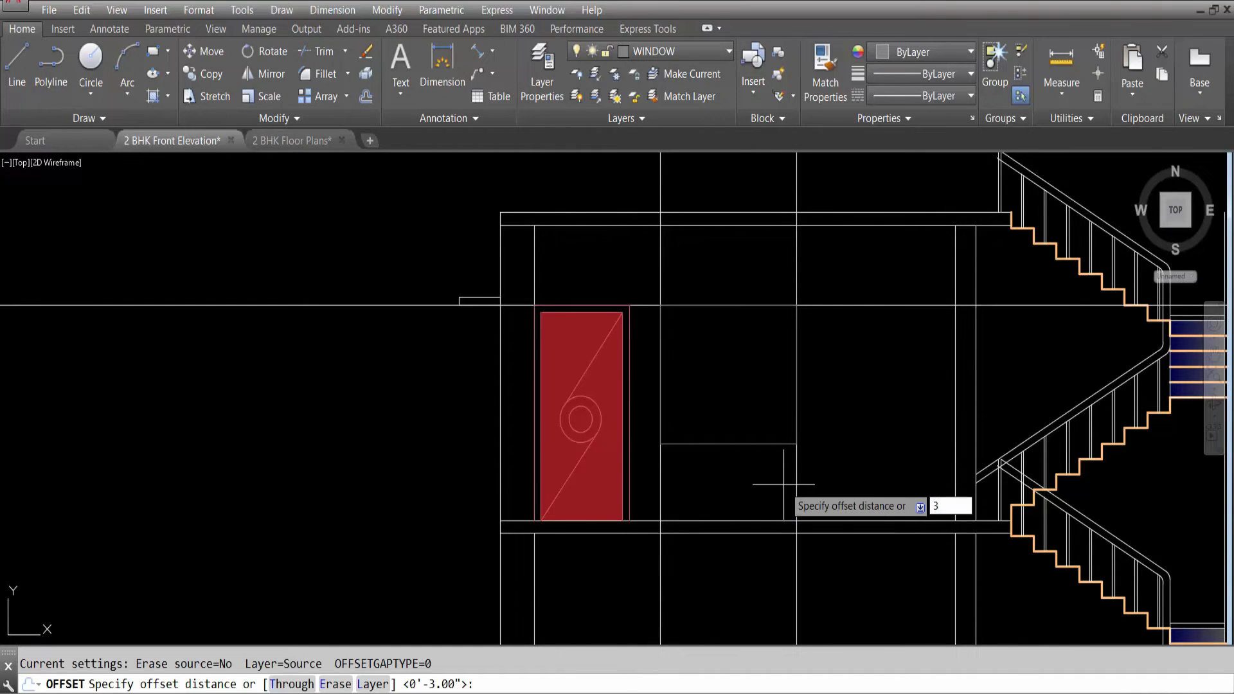
key("Return")
left_click(743, 308)
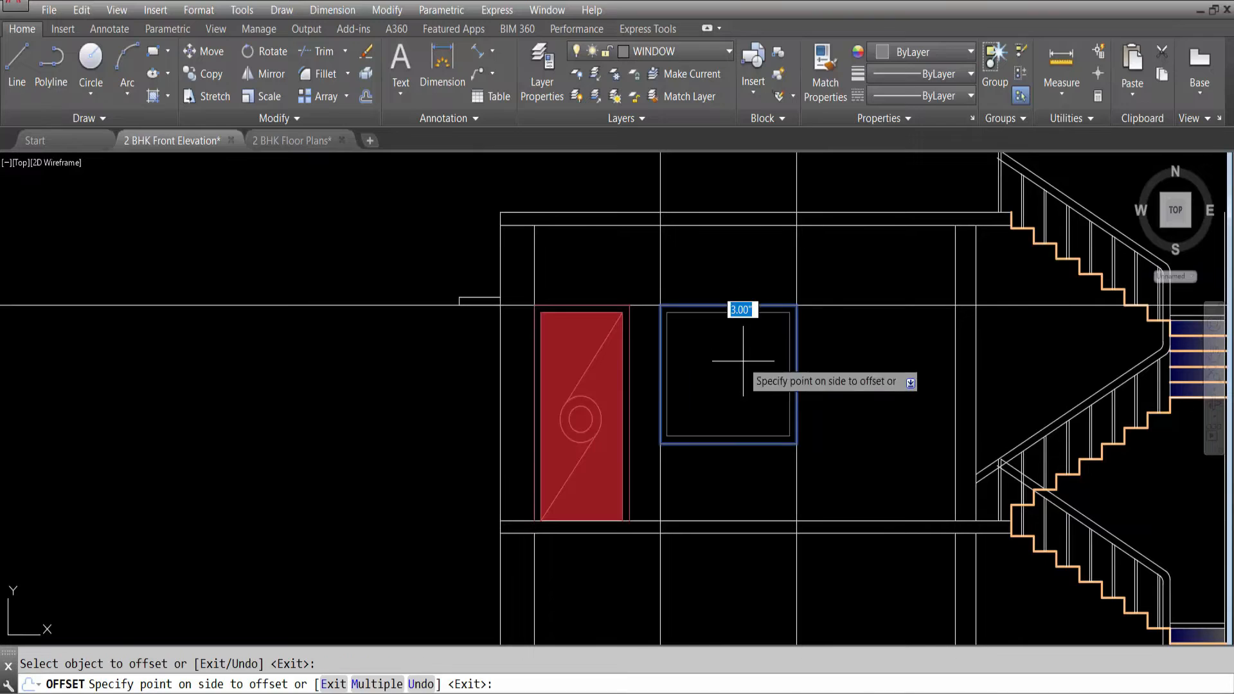
left_click(742, 360)
key("Escape")
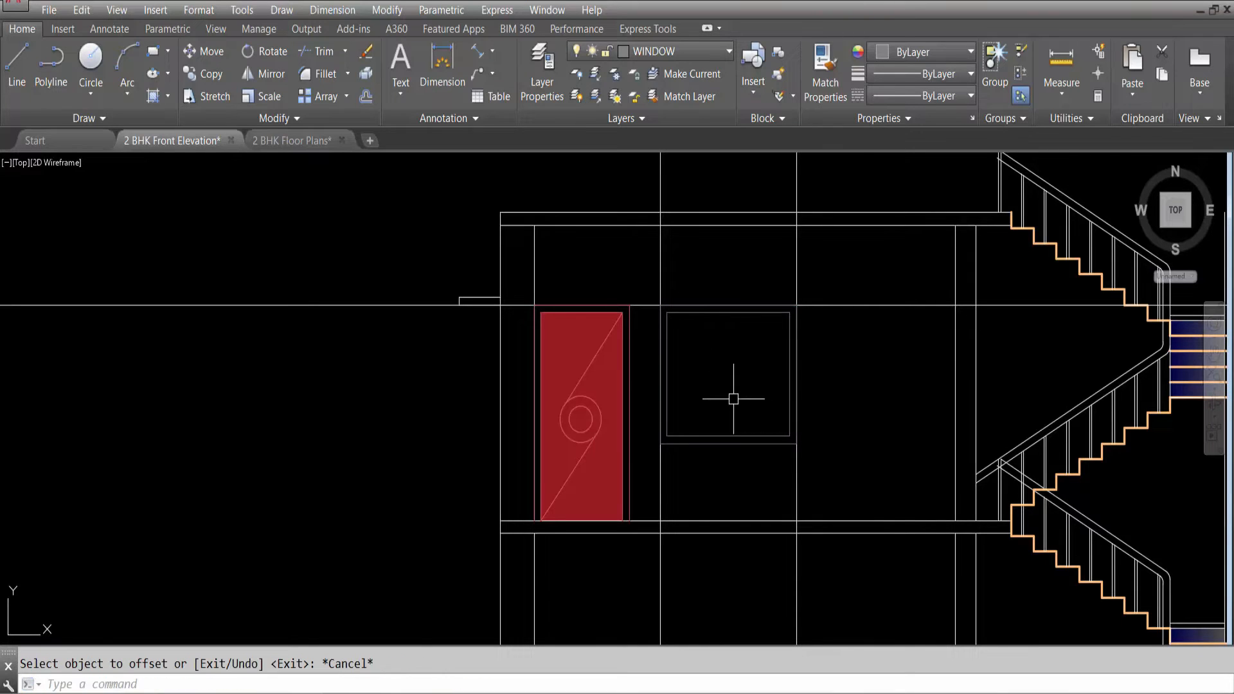
Offset the window's inner rectangle 1" outward to give the frame a double line.
key("Return")
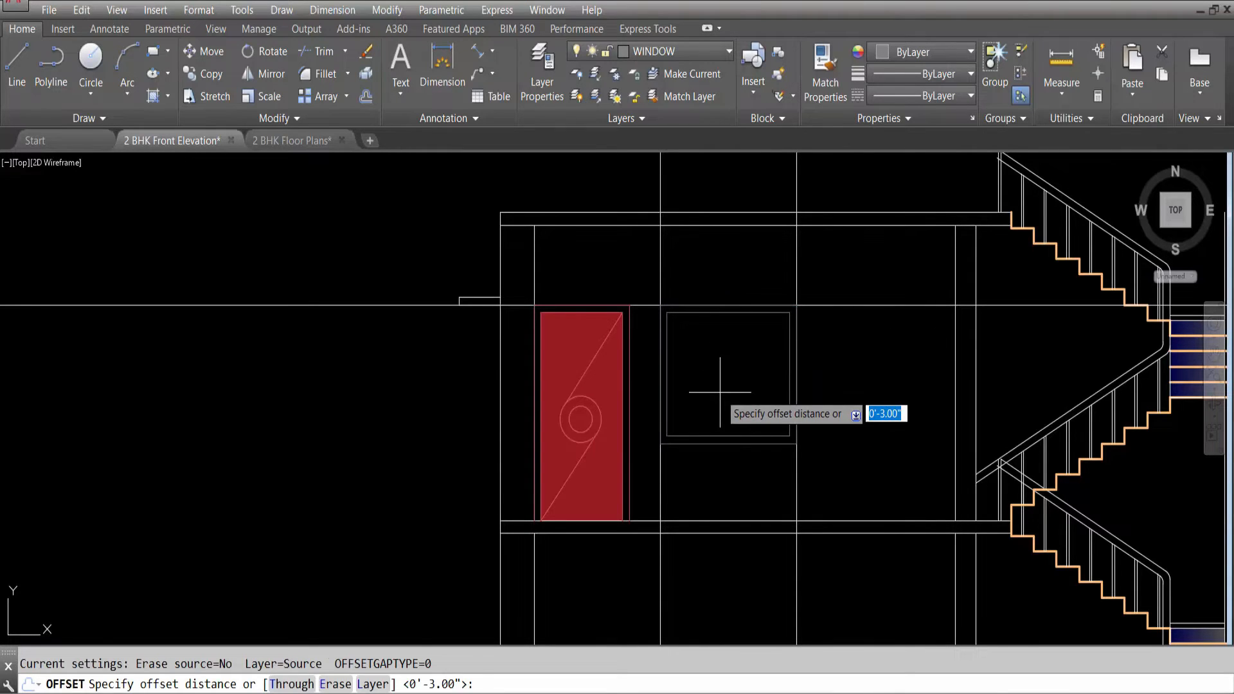
type("1")
key("Return")
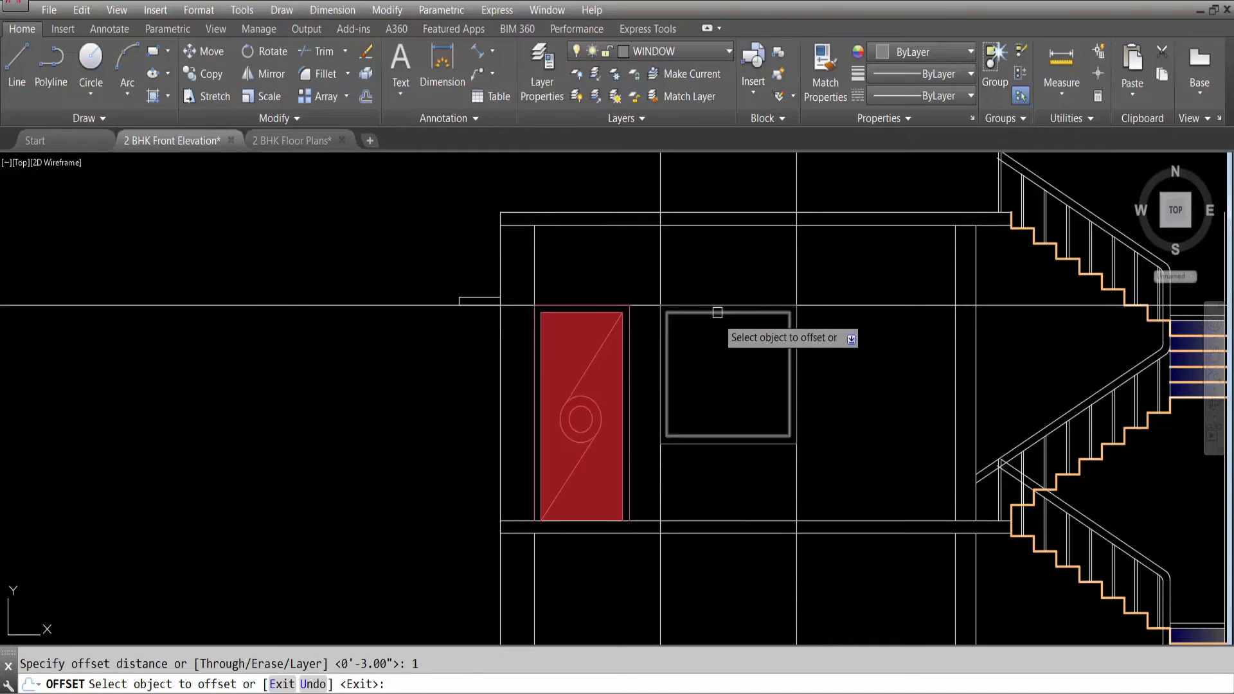
scroll(700, 237, "up", 4)
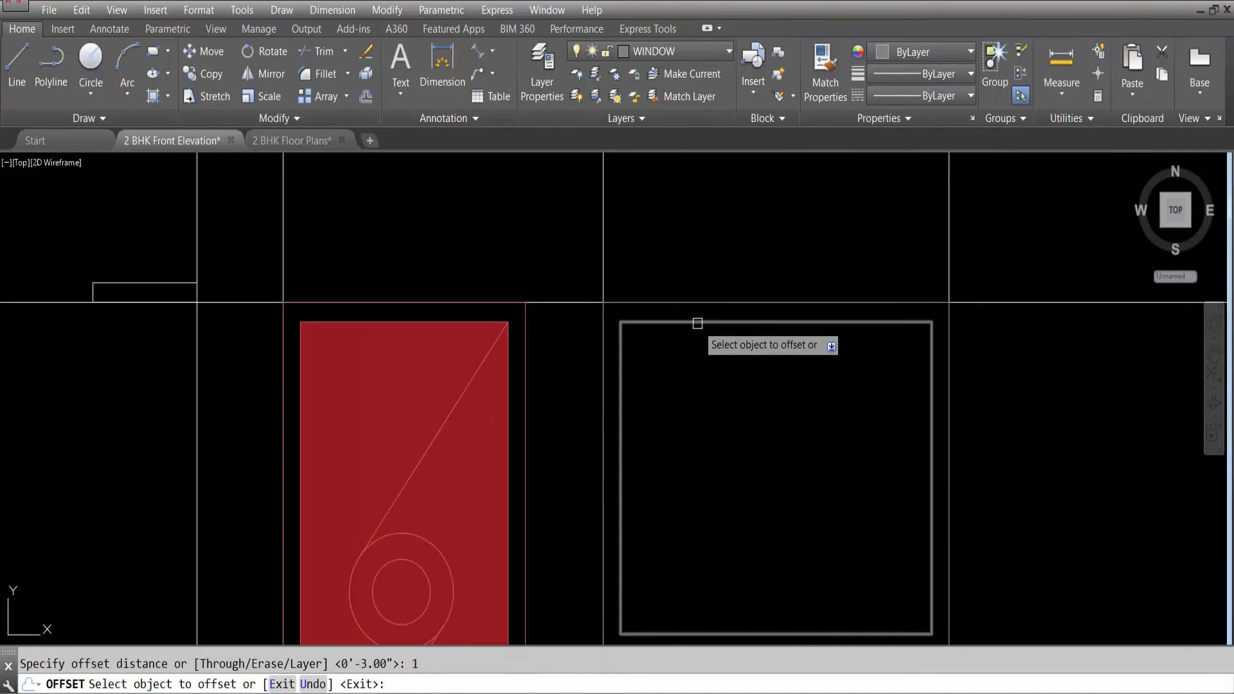
left_click(696, 321)
left_click(703, 220)
scroll(667, 345, "down", 3)
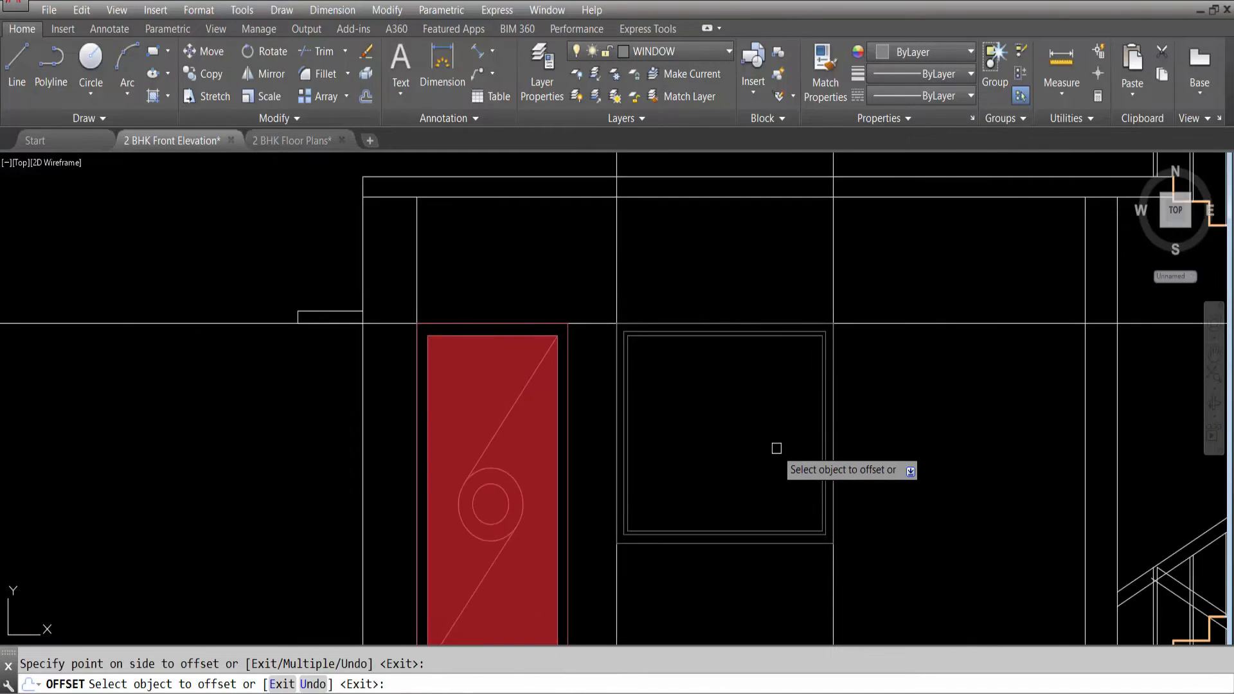
key("Escape")
scroll(641, 394, "down", 2)
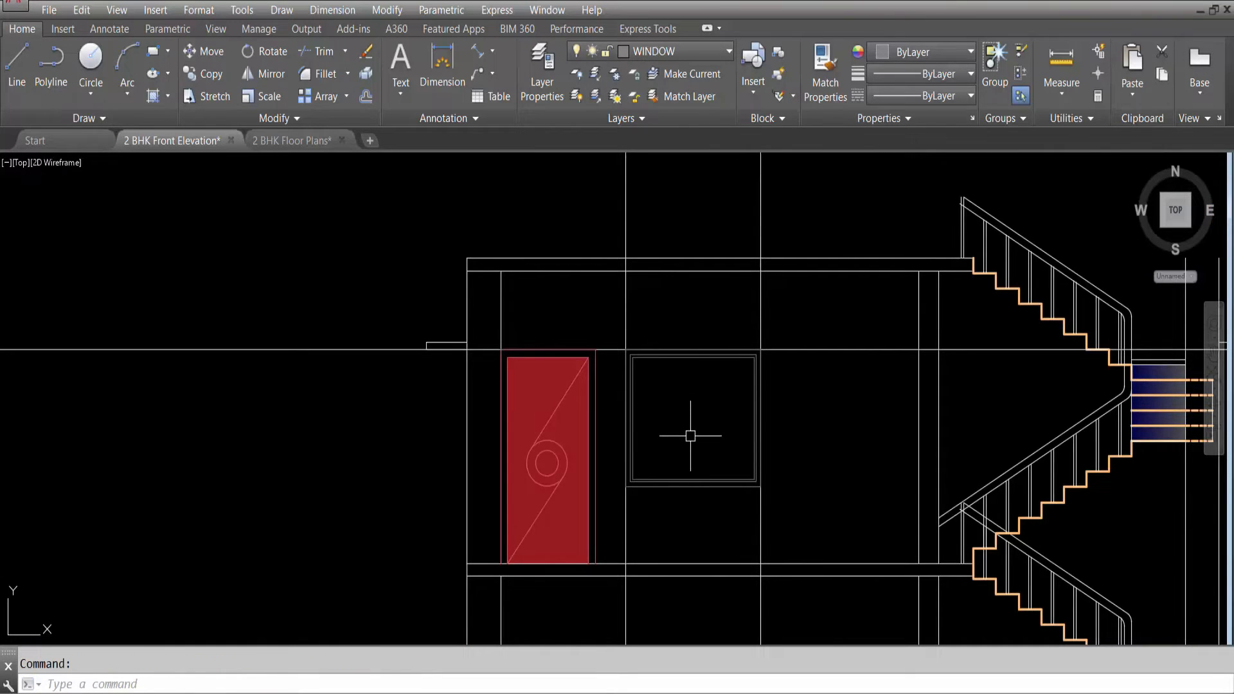
Draw a vertical centre line through the window between the top and bottom midpoints of the middle frame rectangle.
key("Return")
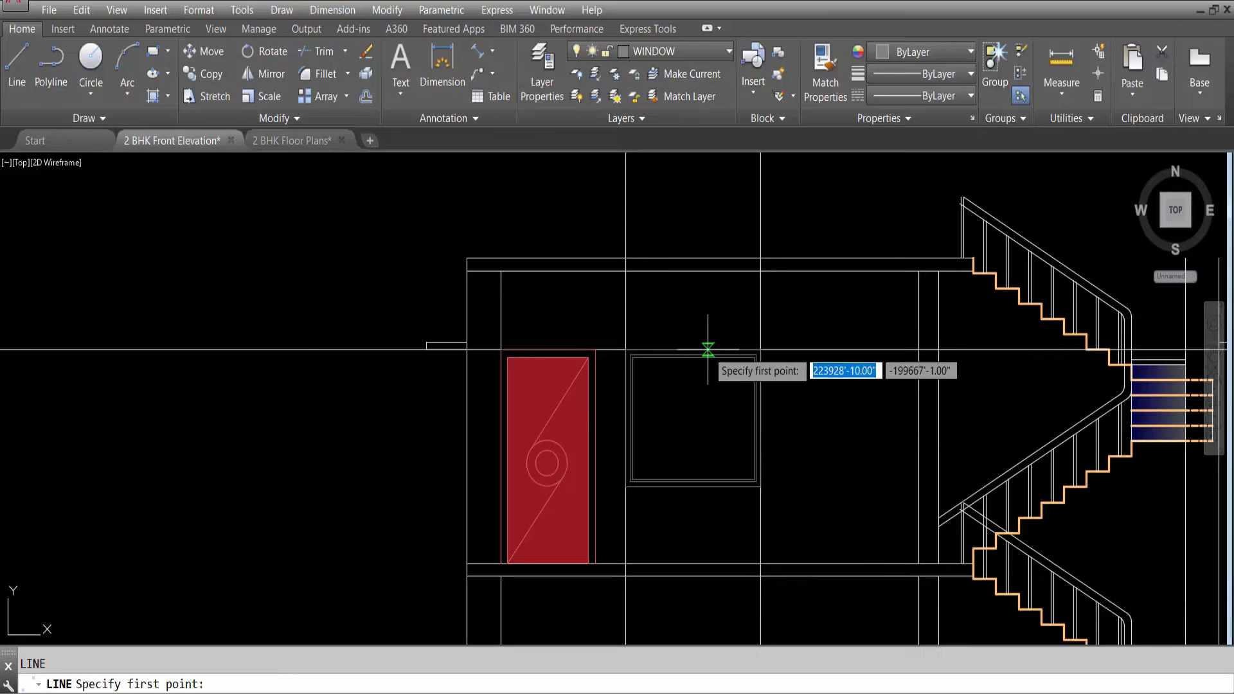
scroll(701, 340, "up", 5)
left_click(667, 323)
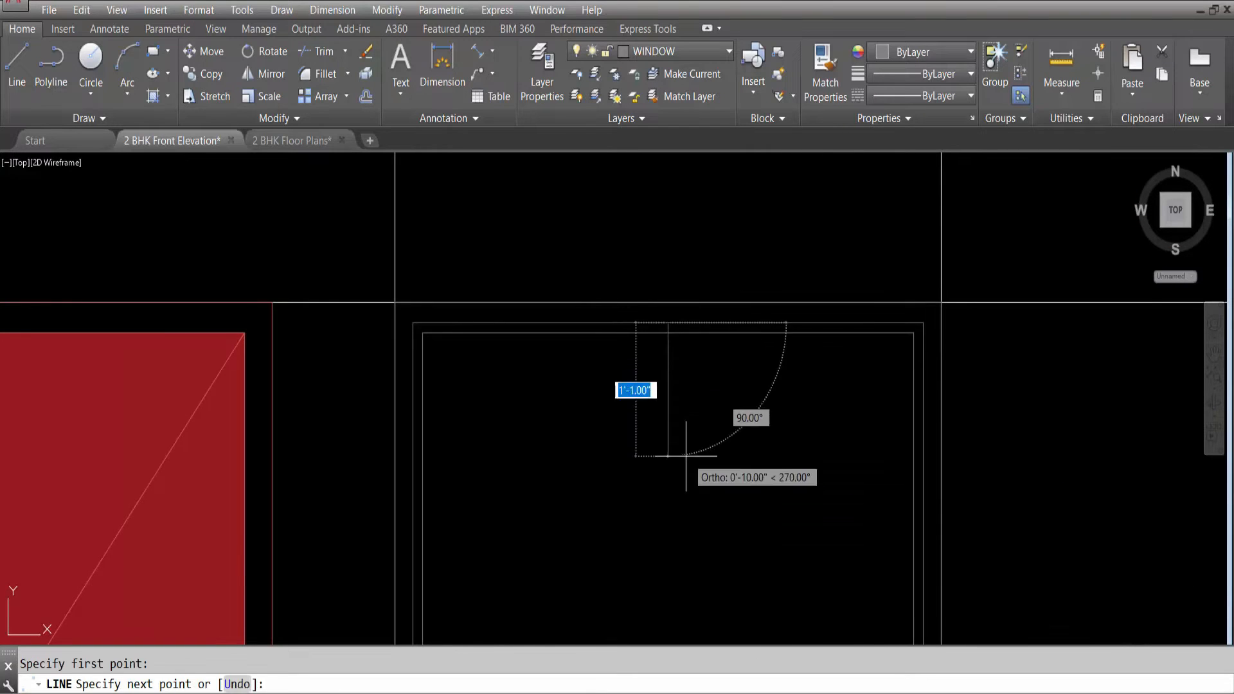
scroll(681, 356, "down", 6)
scroll(683, 463, "up", 6)
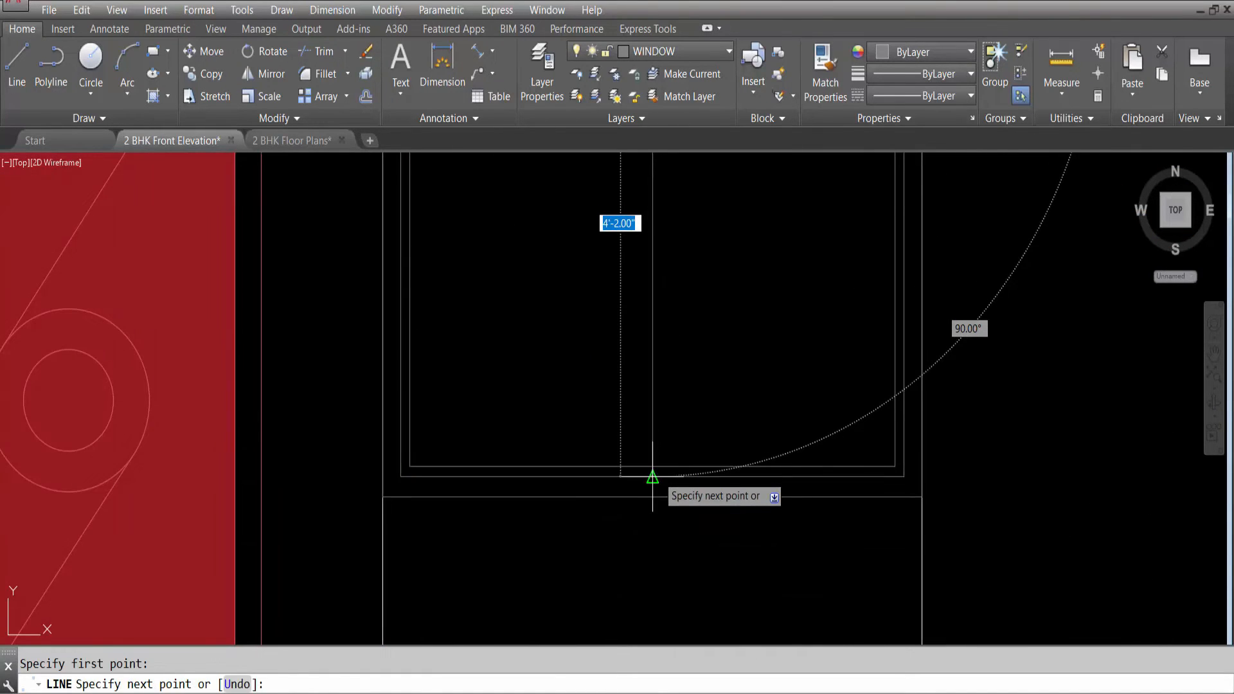
left_click(652, 476)
key("Escape")
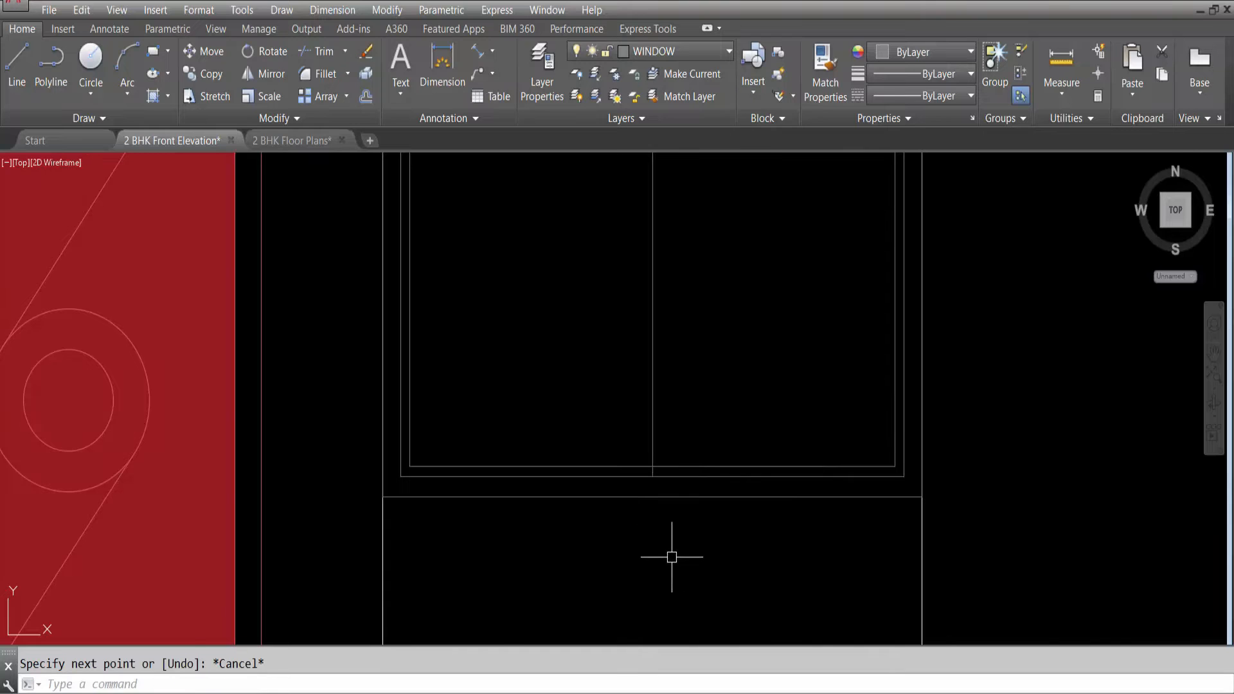
Offset the window's vertical centre line 1" to both sides.
scroll(662, 372, "down", 5)
scroll(717, 390, "up", 5)
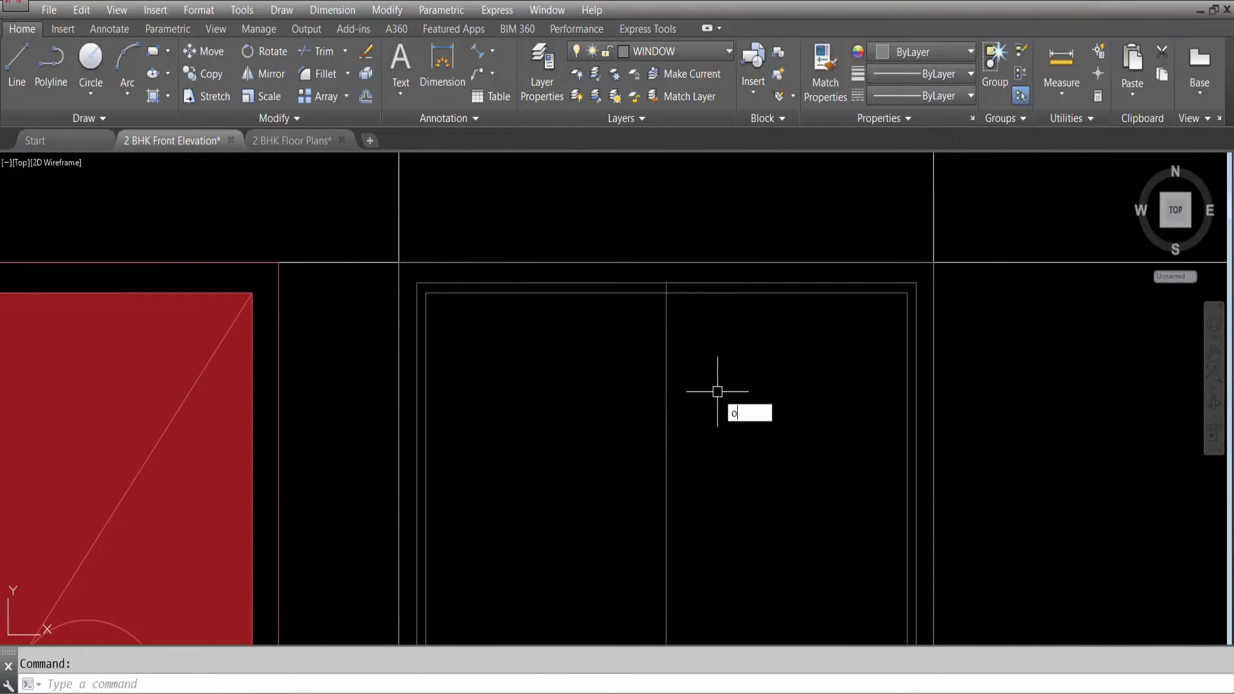
key("Return")
type("1")
key("Return")
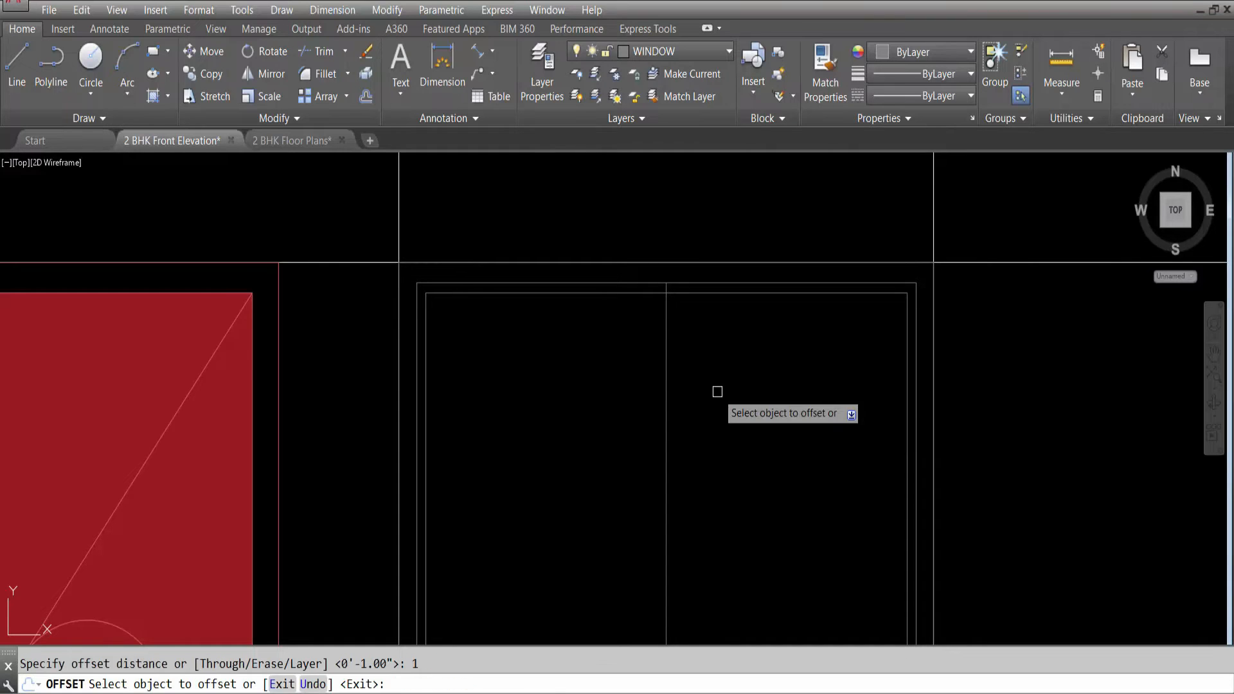
left_click(666, 366)
left_click(681, 360)
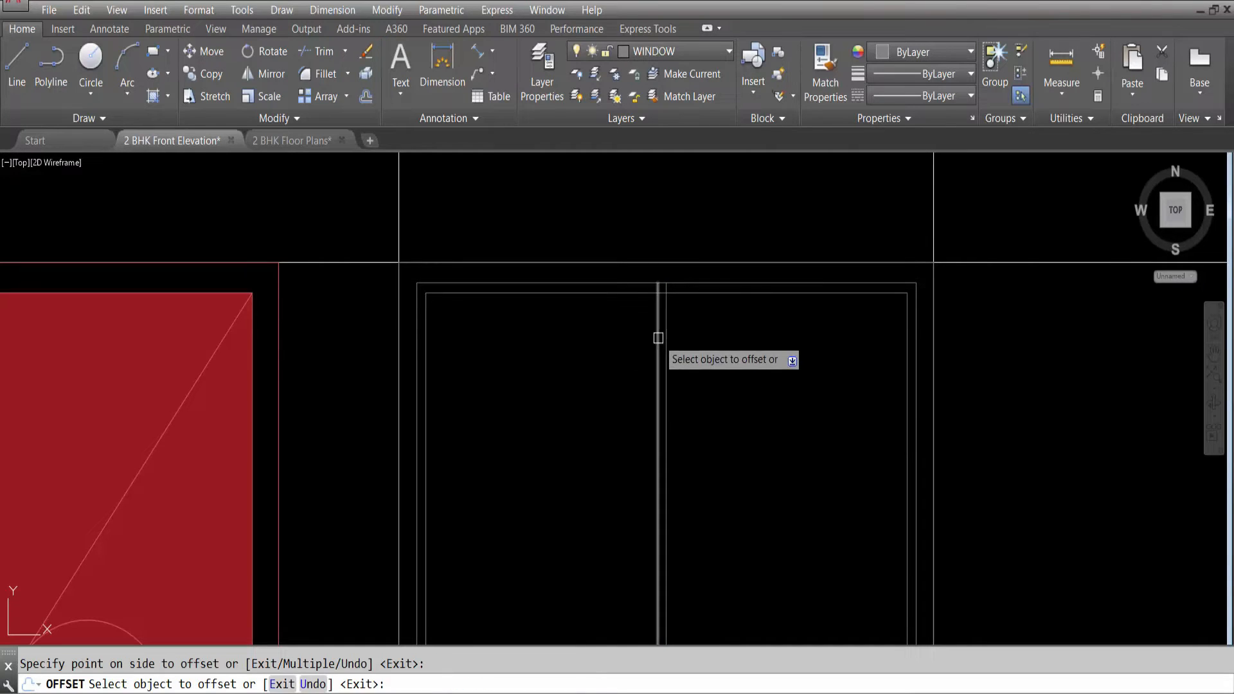
key("Escape")
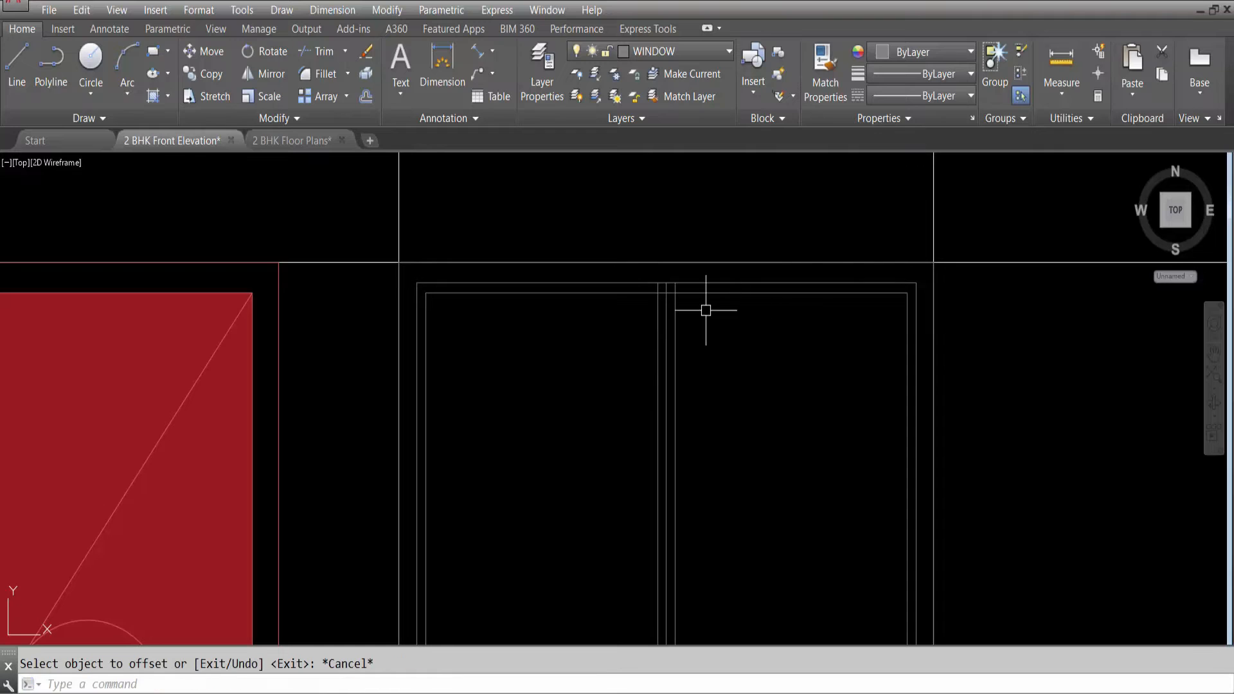
Trim the overlapping innermost frame and offset mullion lines where they meet at the head of the window.
key("Return")
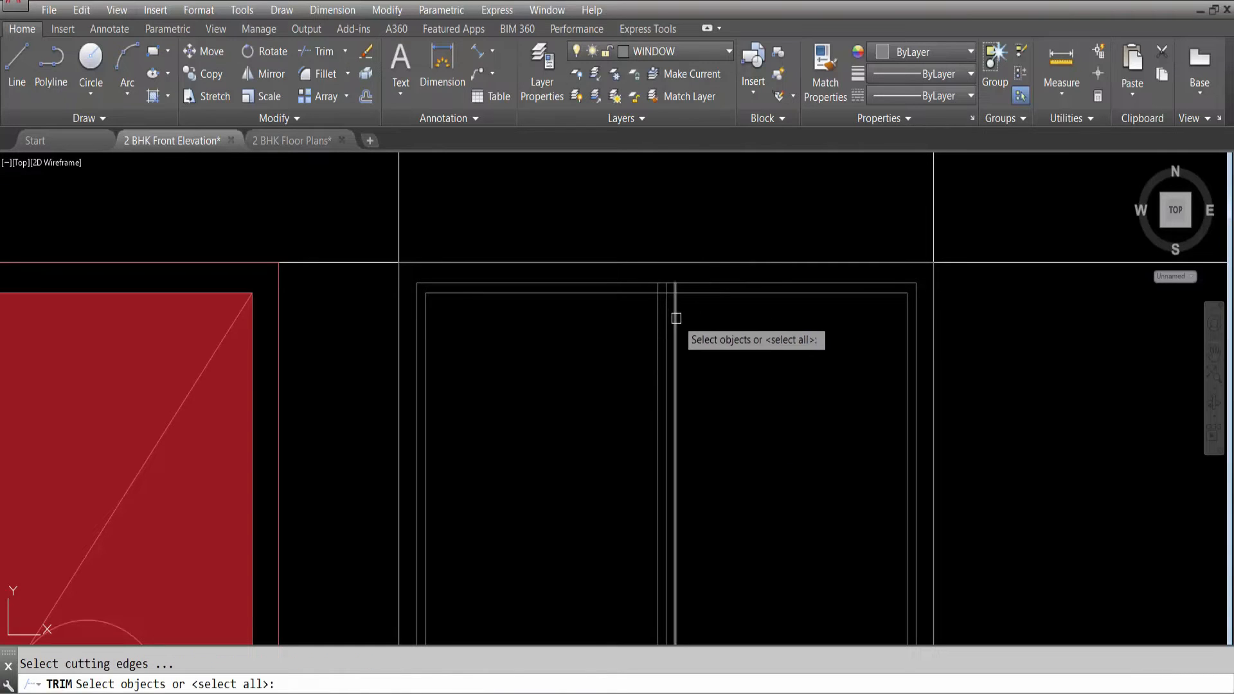
key("Return")
scroll(666, 279, "up", 6)
left_click(685, 309)
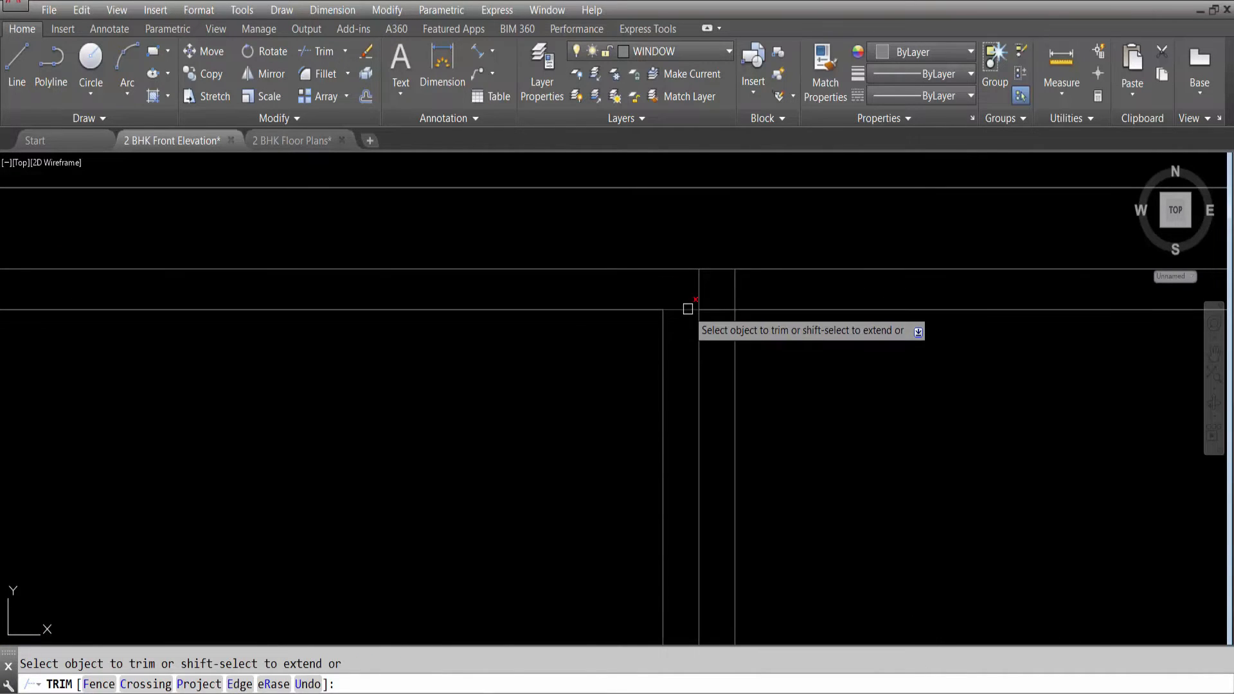
left_click(717, 309)
left_click(735, 294)
scroll(710, 231, "down", 5)
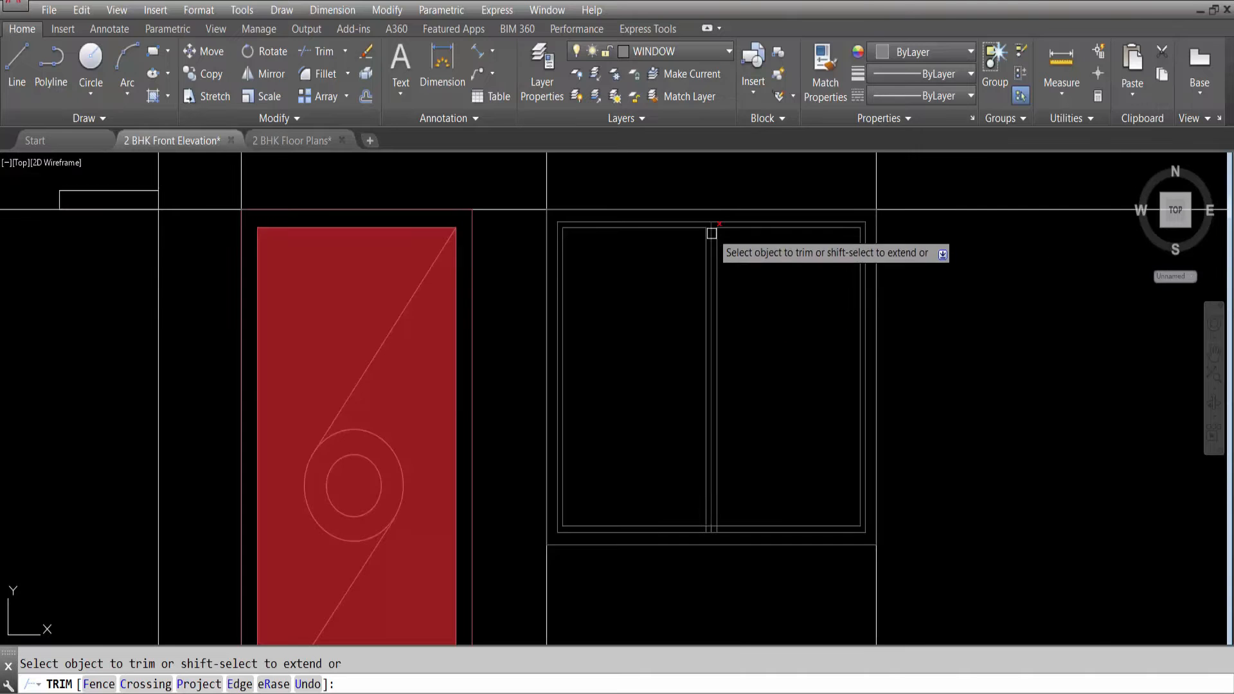
Trim the overlapping innermost frame and offset mullion lines where they meet at the sill of the window.
scroll(711, 531, "up", 5)
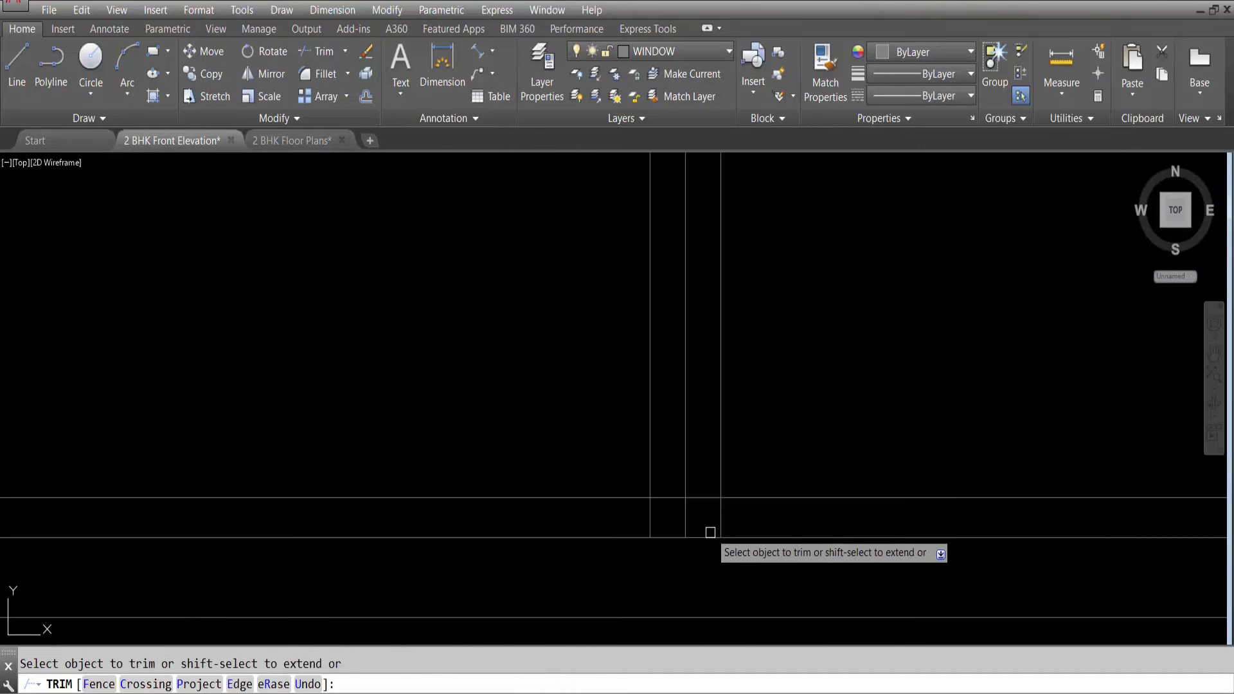
left_click(650, 519)
left_click(668, 498)
left_click(704, 498)
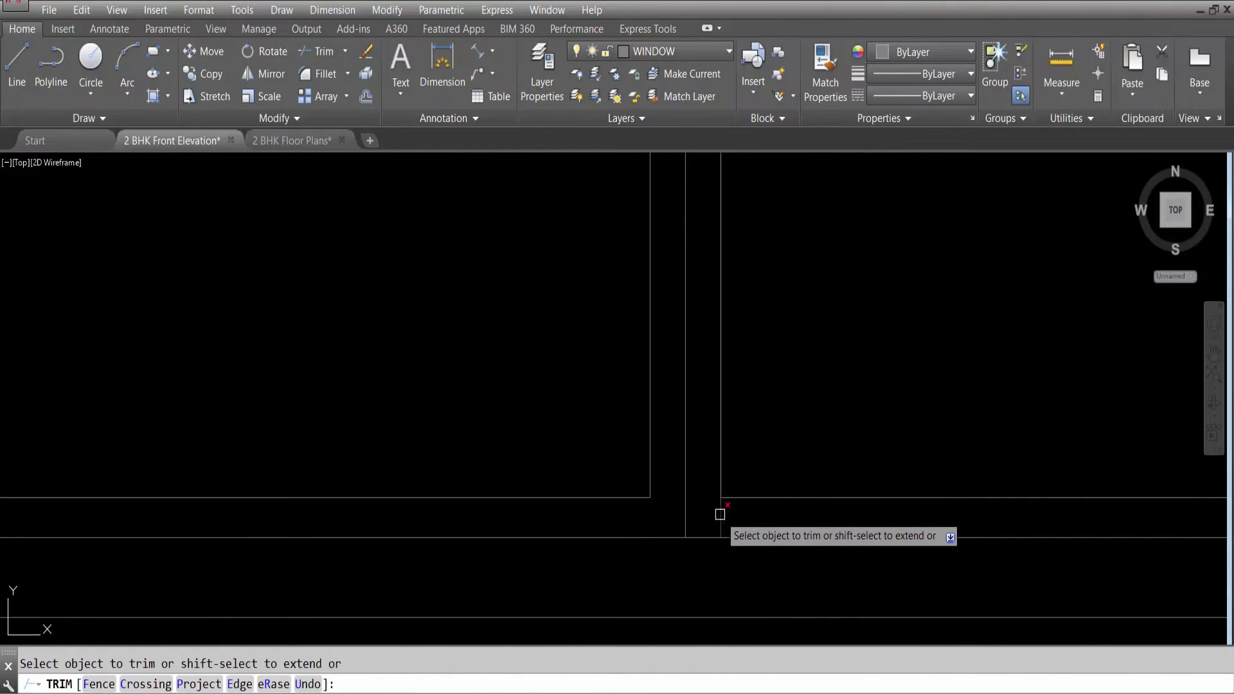
scroll(708, 507, "down", 5)
key("Escape")
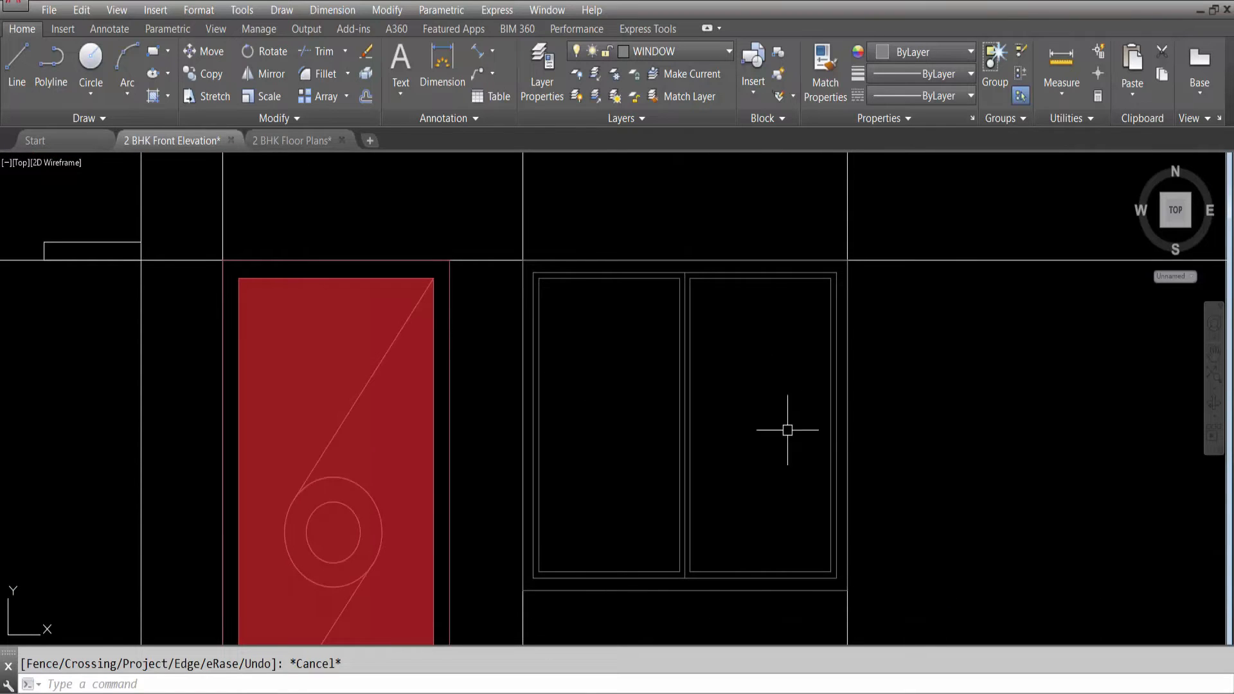
Fill both panes of the first-floor window with a solid hatch.
type("h")
key("Return")
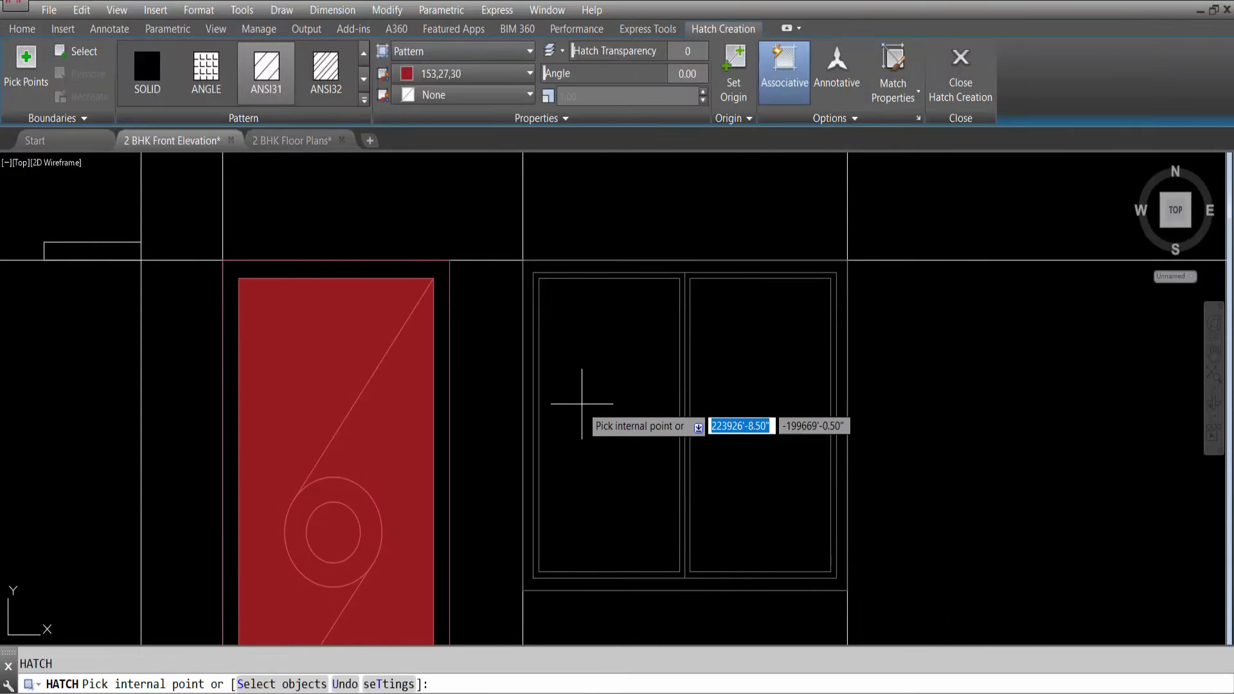
left_click(578, 412)
left_click(758, 408)
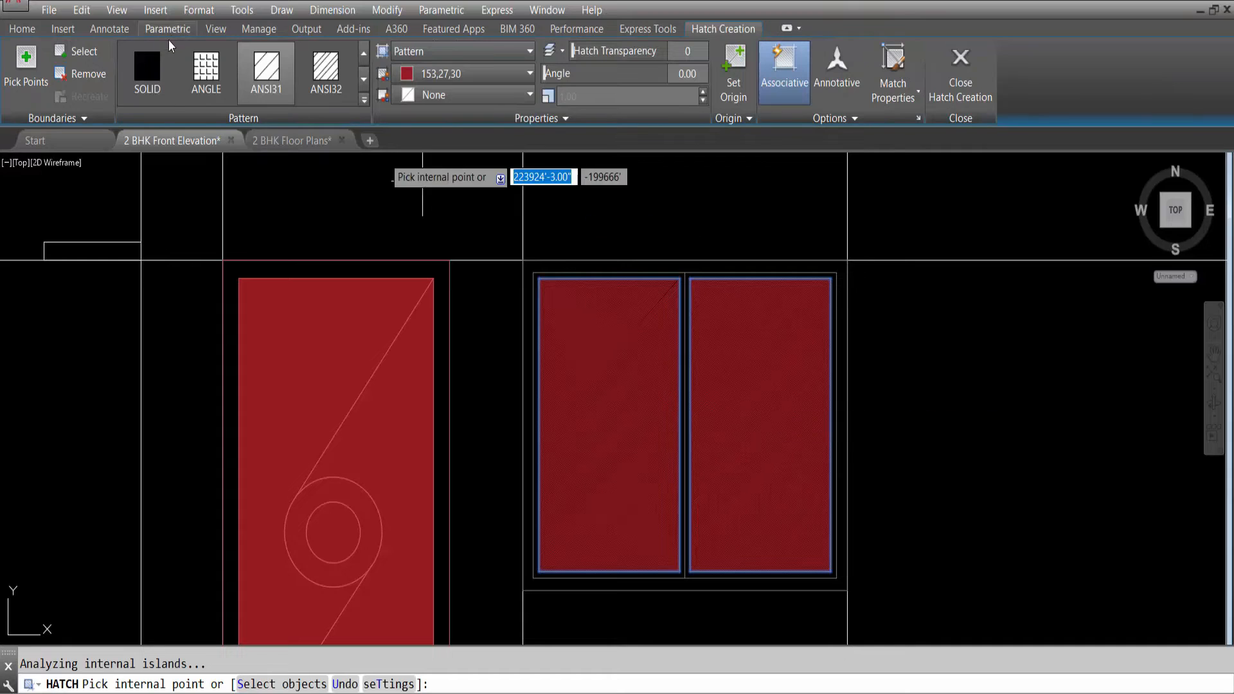
left_click(155, 67)
key("Return")
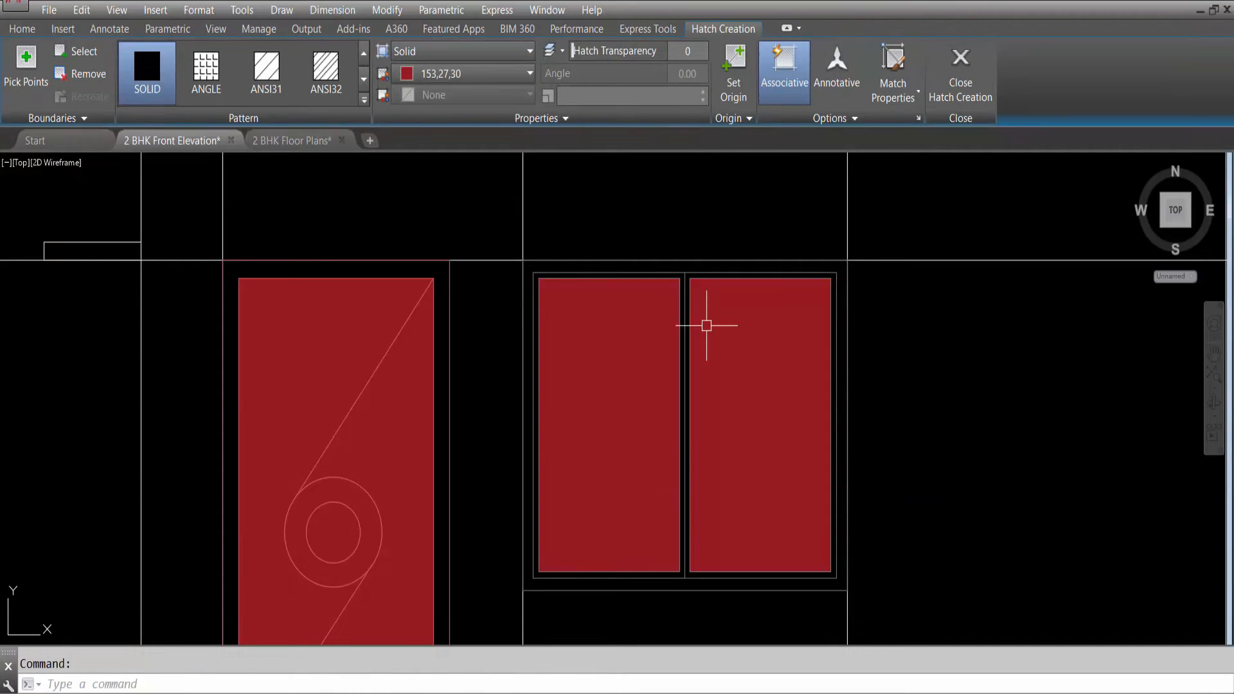
Match the hatch in both first-floor window panes to the blue-grey gradient glass of the reference window in the symbols box.
scroll(616, 258, "down", 10)
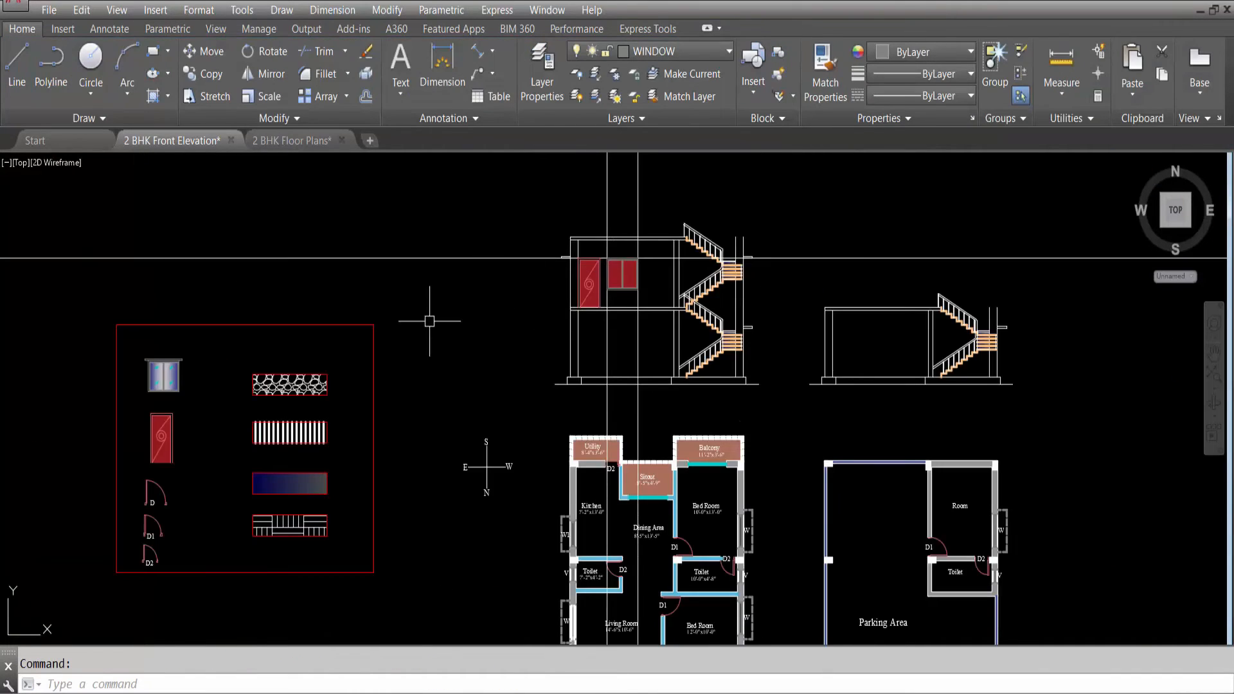
scroll(131, 369, "up", 10)
left_click(356, 339)
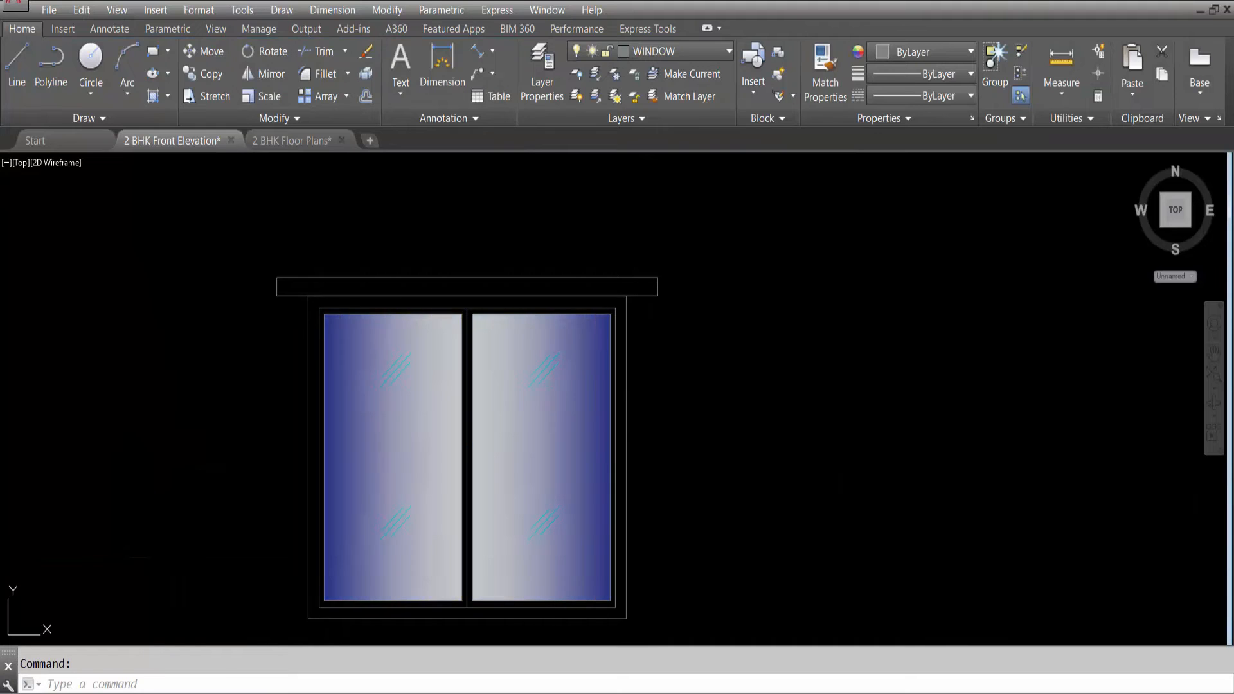
type("ma")
key("Return")
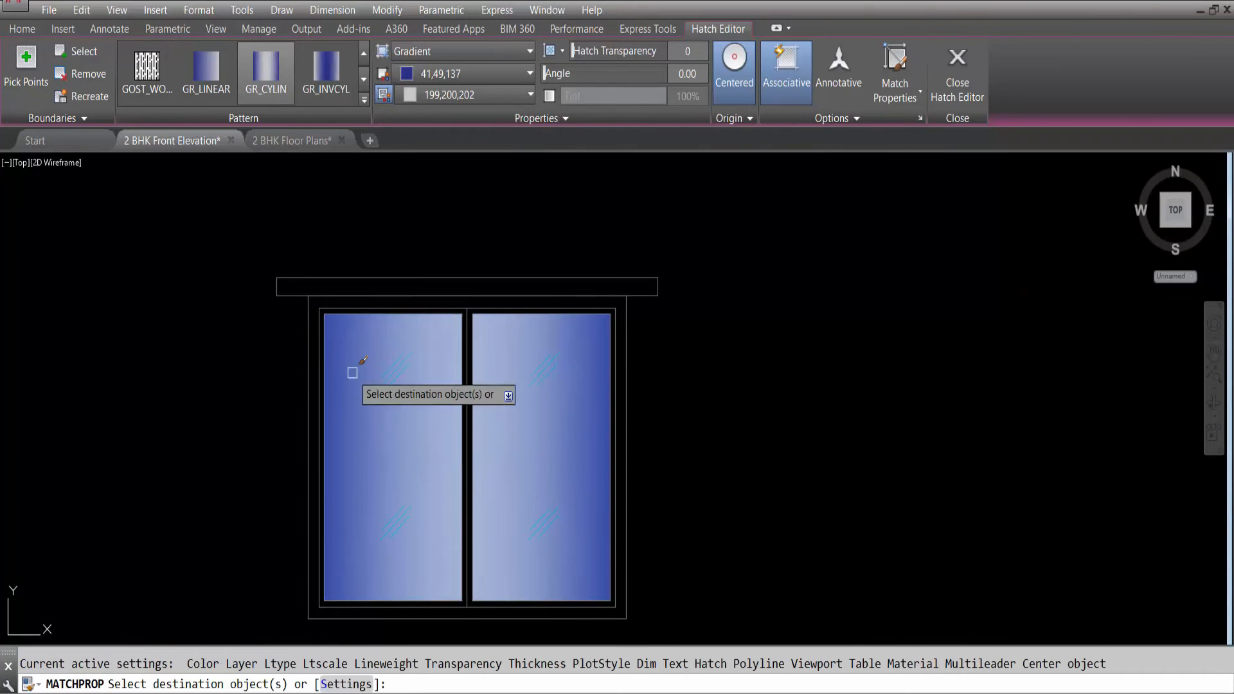
scroll(310, 402, "down", 8)
scroll(771, 311, "up", 8)
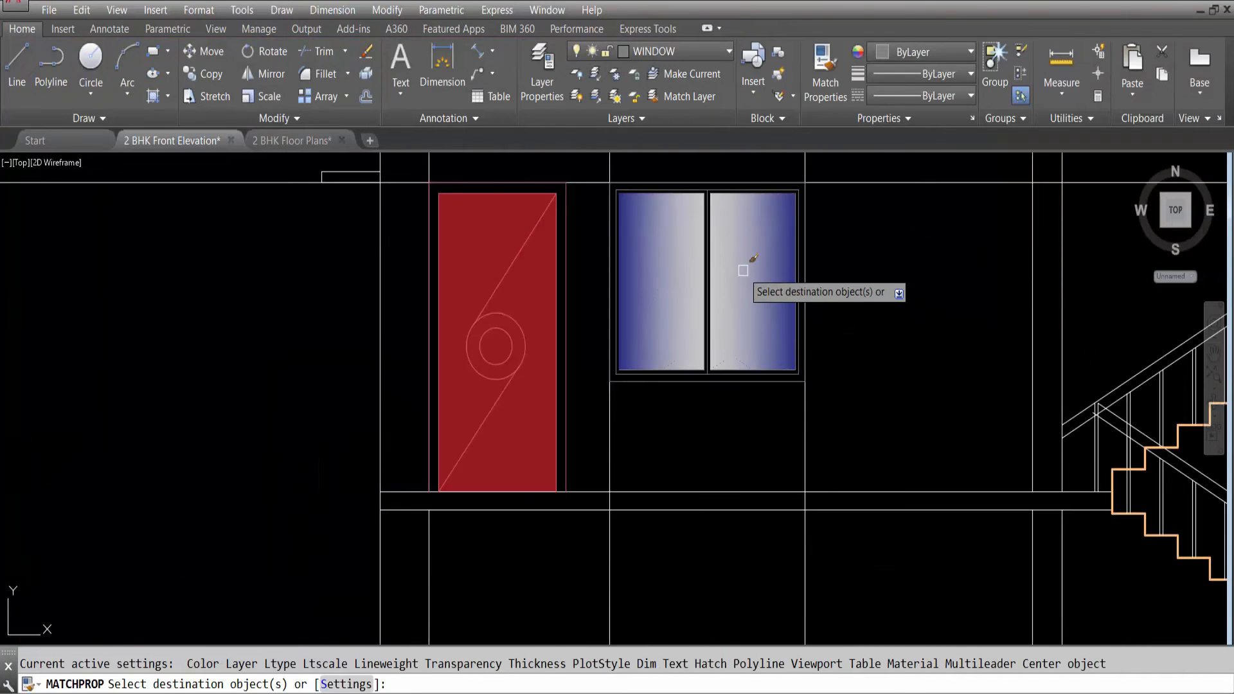
key("Escape")
scroll(813, 232, "down", 5)
scroll(785, 234, "up", 5)
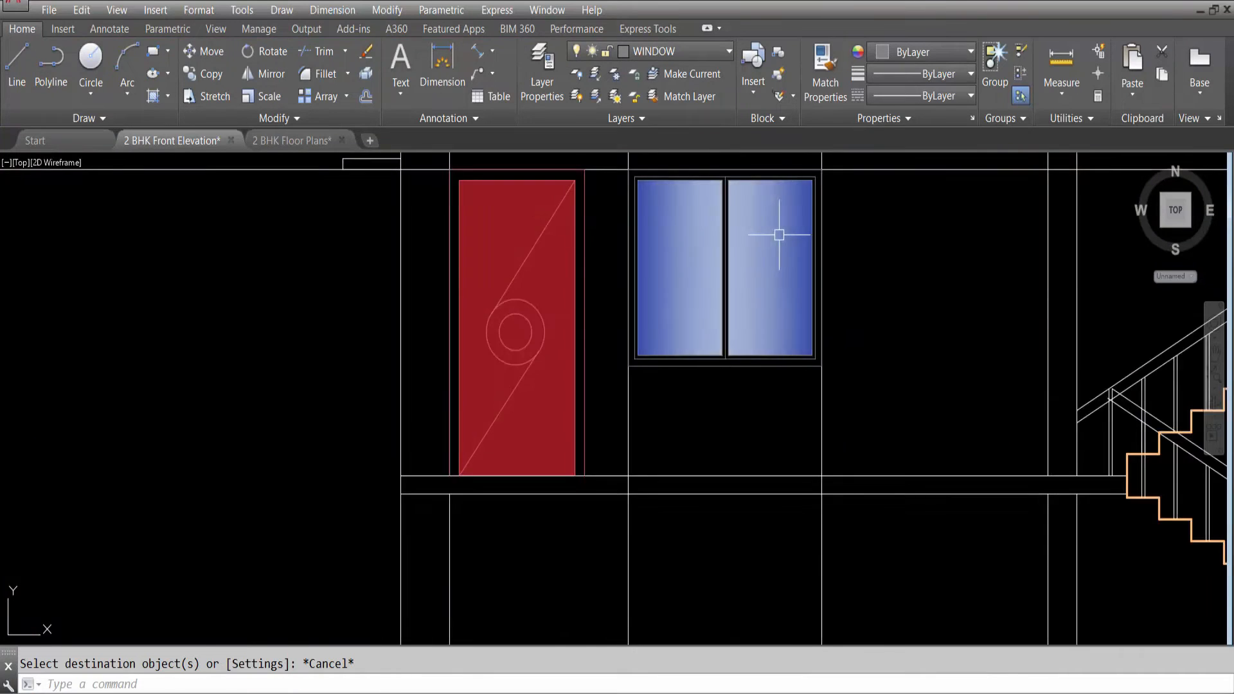
Copy the four sets of cyan glass marks from the reference window to the first-floor window, using the frame's upper-right corner as base point.
scroll(713, 269, "down", 6)
scroll(714, 269, "down", 3)
scroll(228, 344, "up", 5)
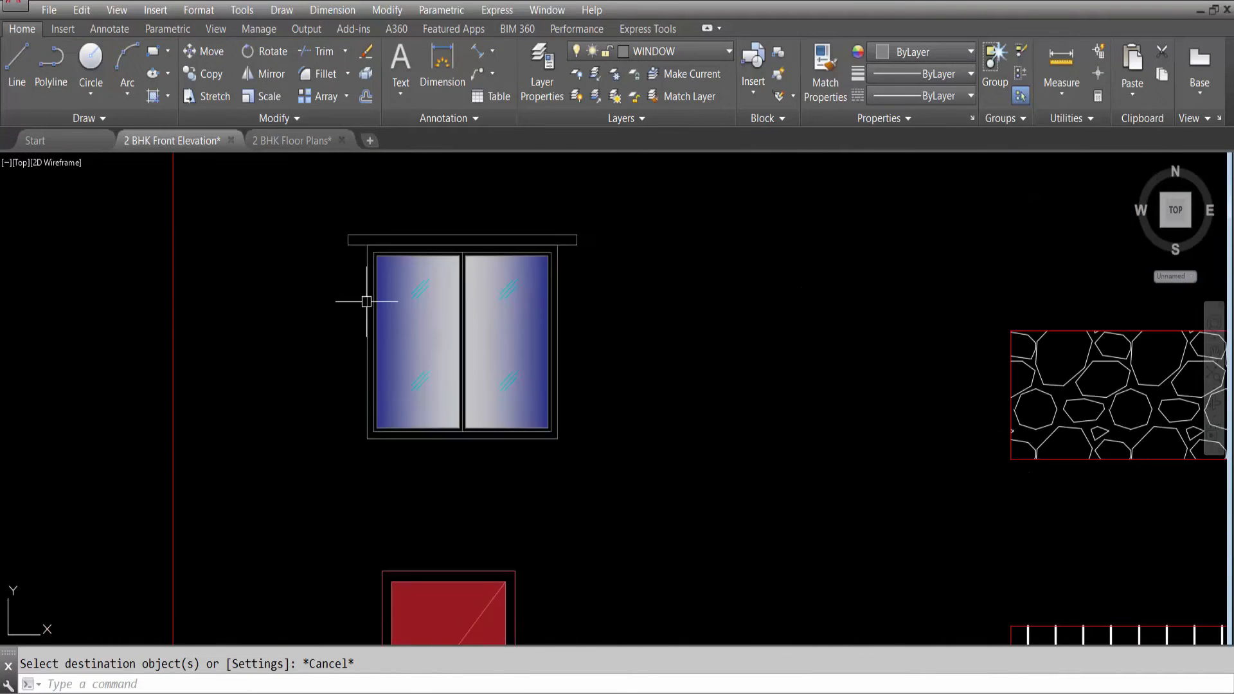
scroll(366, 297, "up", 1)
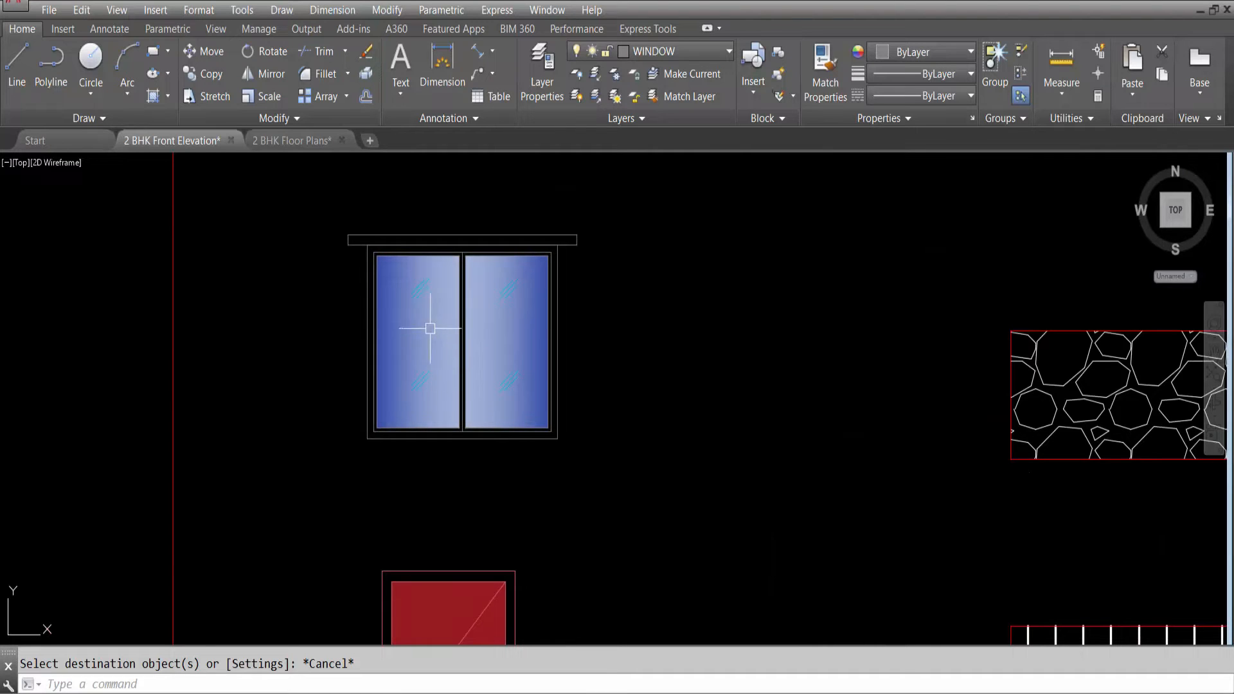
left_click(322, 262)
left_click(614, 351)
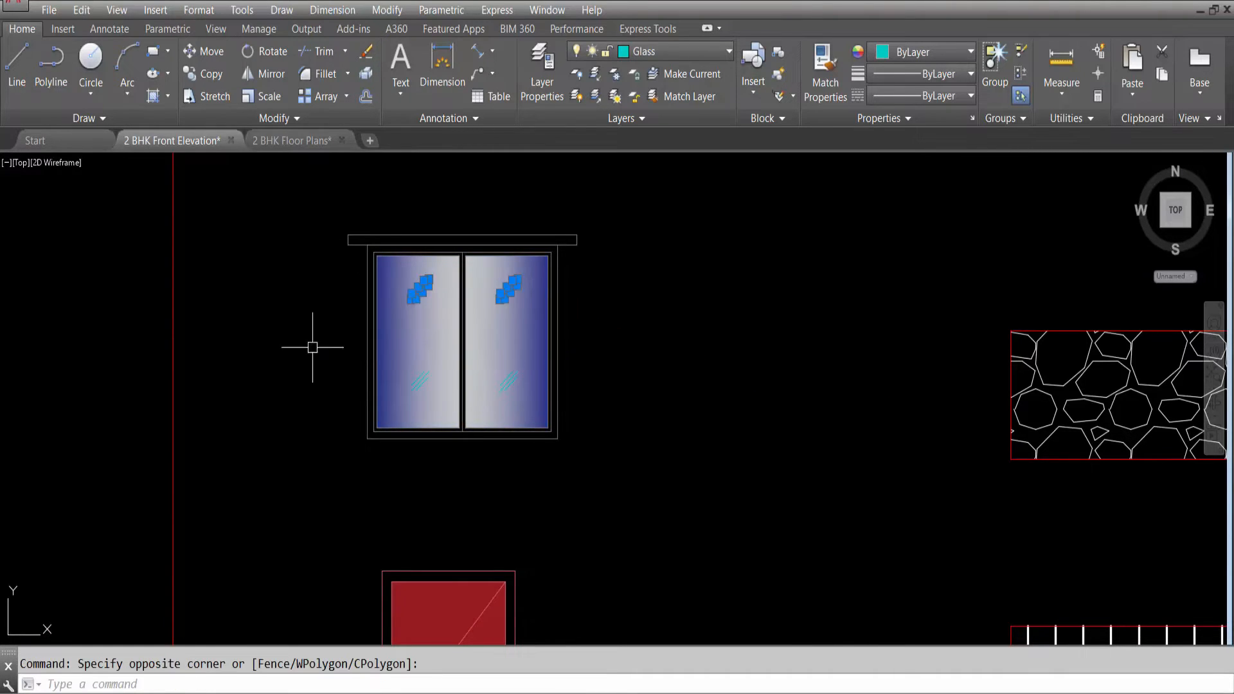
left_click(278, 332)
left_click(641, 422)
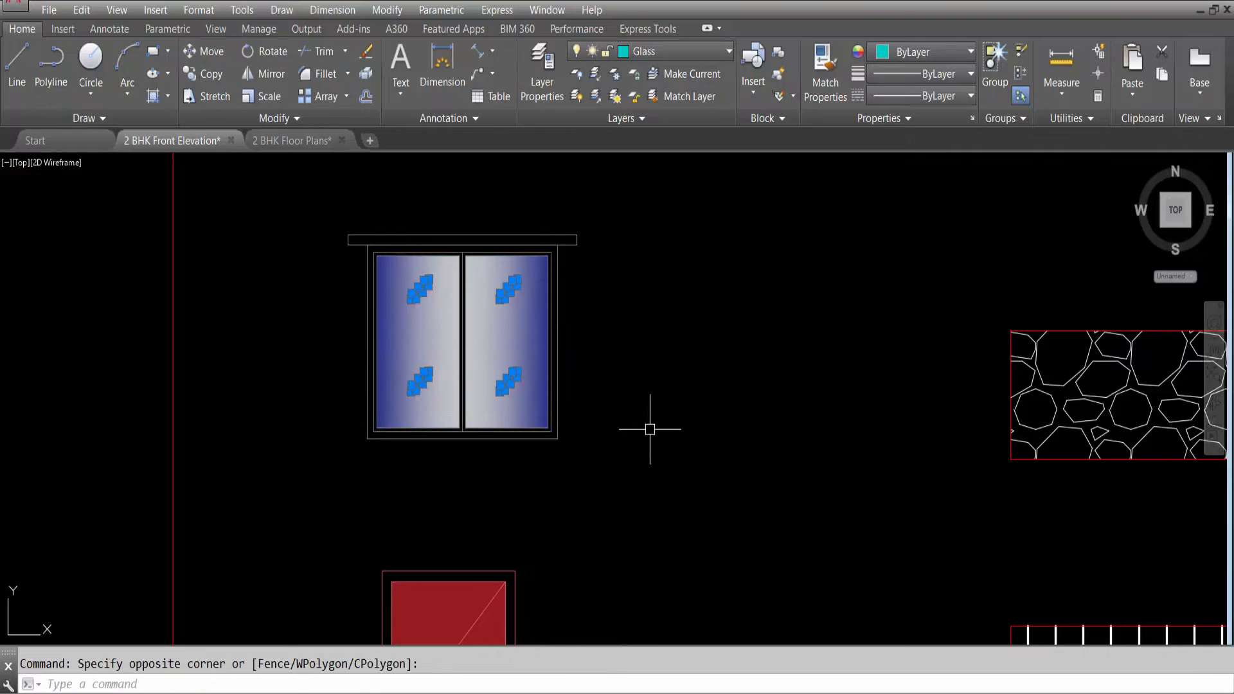
type("CO")
scroll(548, 289, "up", 5)
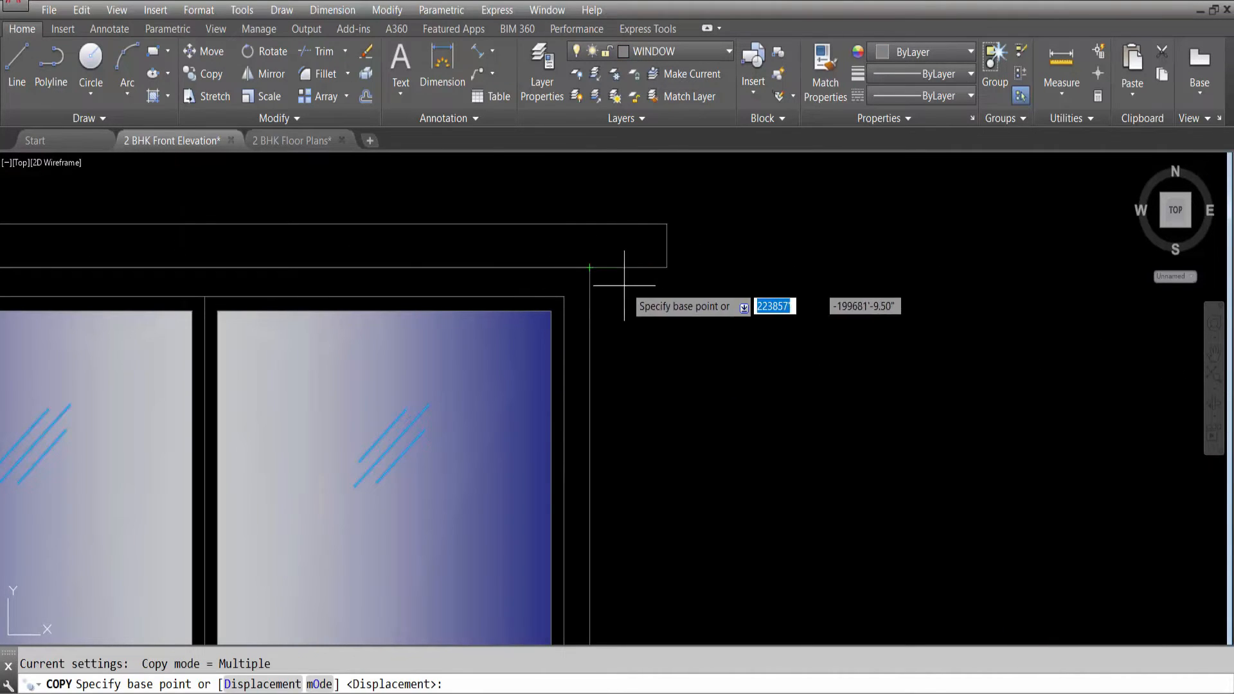
left_click(589, 268)
scroll(281, 388, "down", 5)
scroll(281, 389, "down", 5)
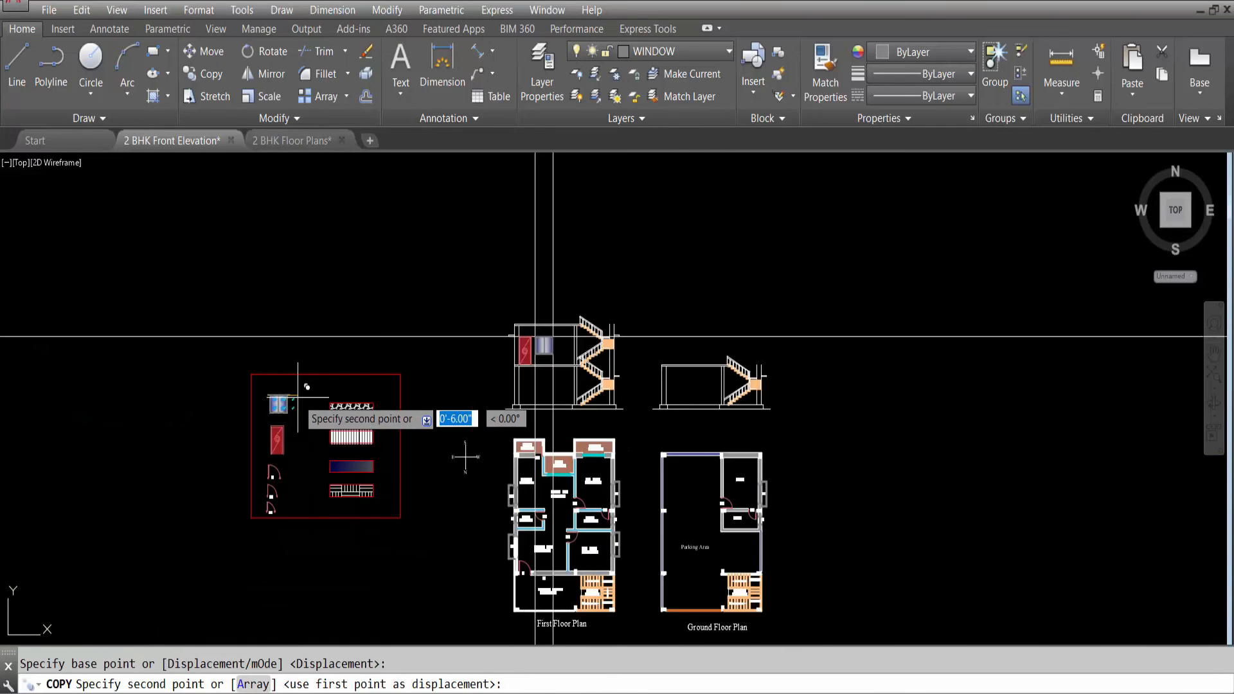
scroll(495, 336, "up", 10)
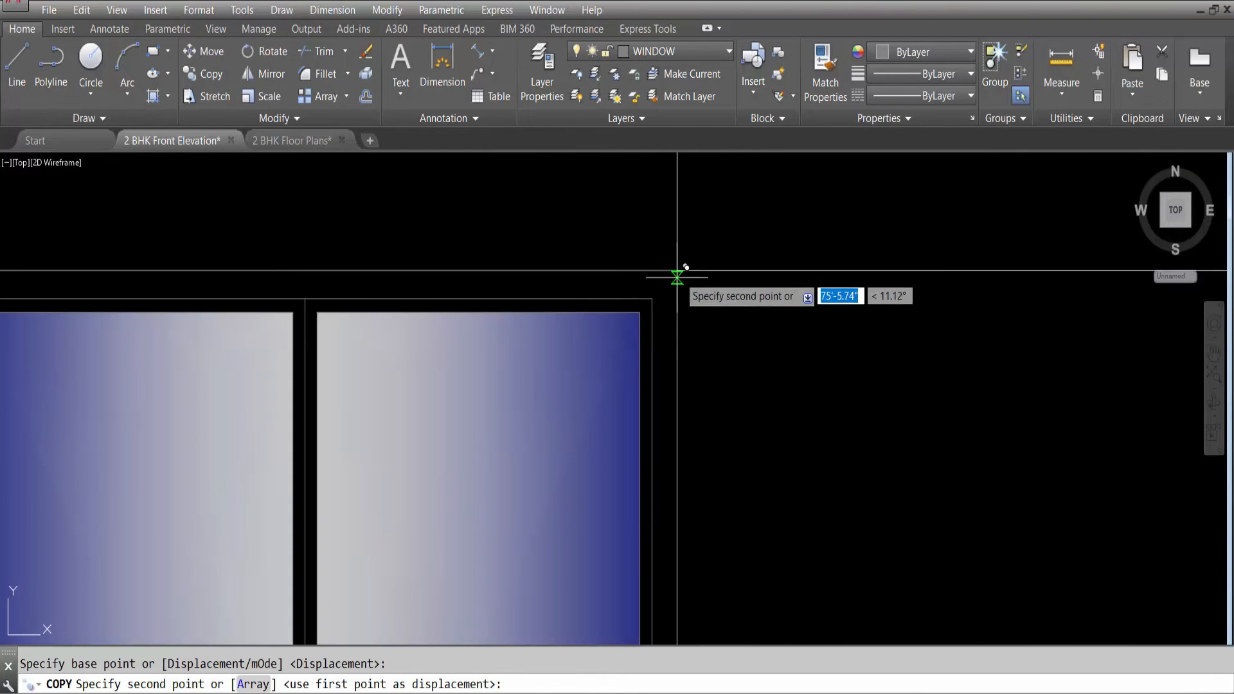
left_click(677, 270)
scroll(681, 268, "down", 6)
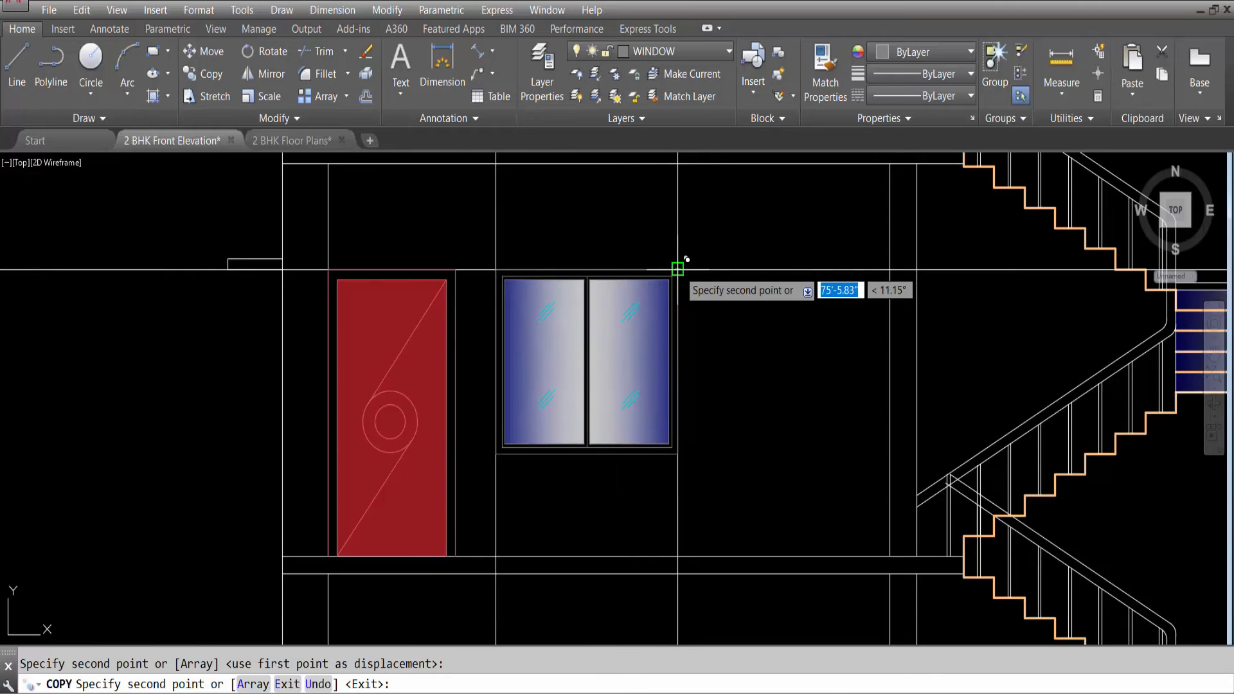
key("Escape")
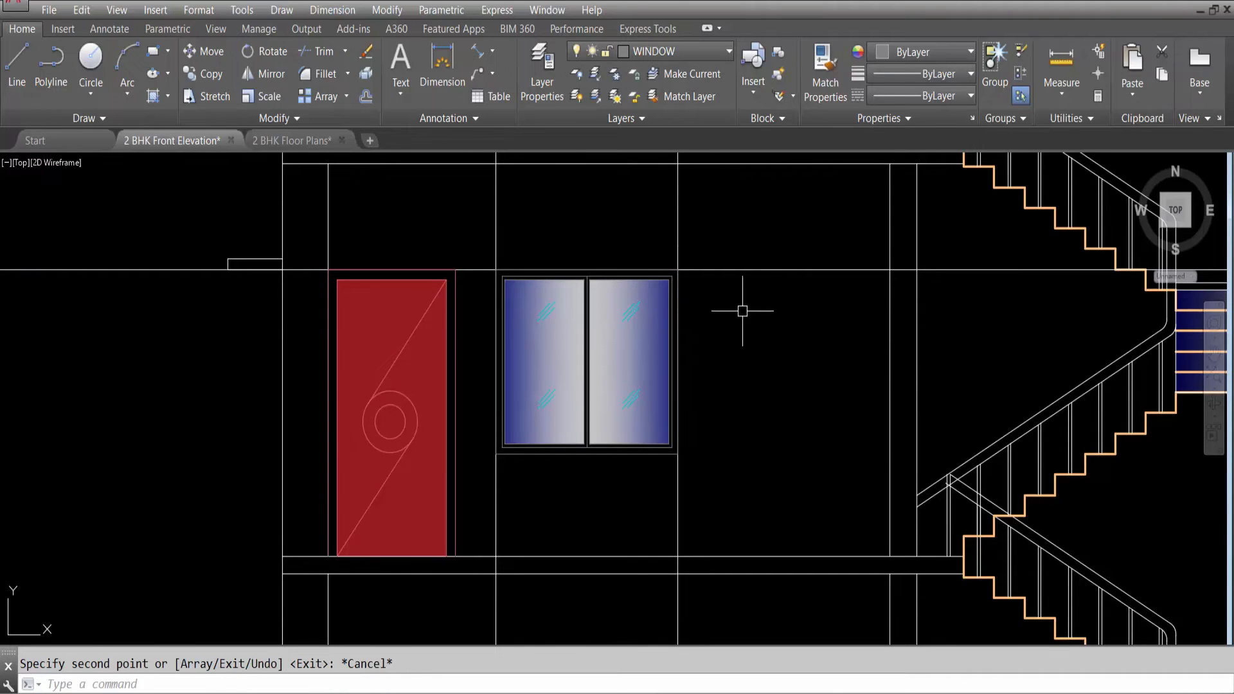
Erase the two vertical construction lines and the horizontal one that run along the first-floor window's edges.
scroll(803, 317, "down", 4)
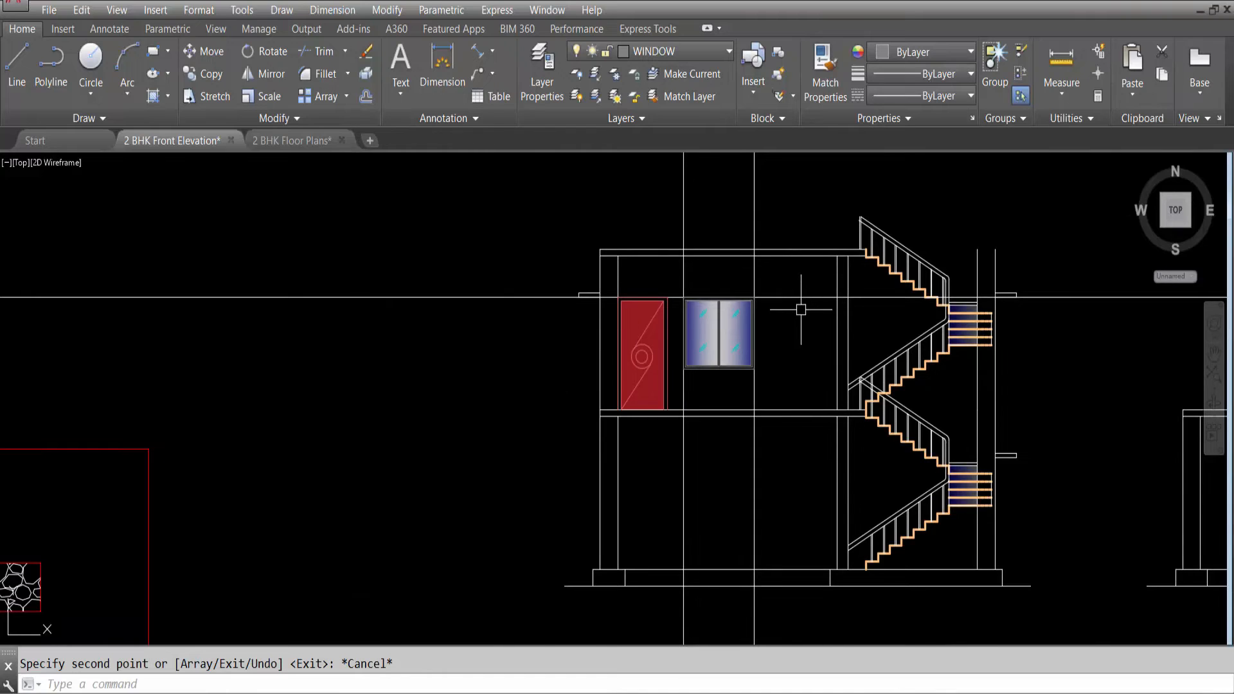
scroll(801, 309, "up", 2)
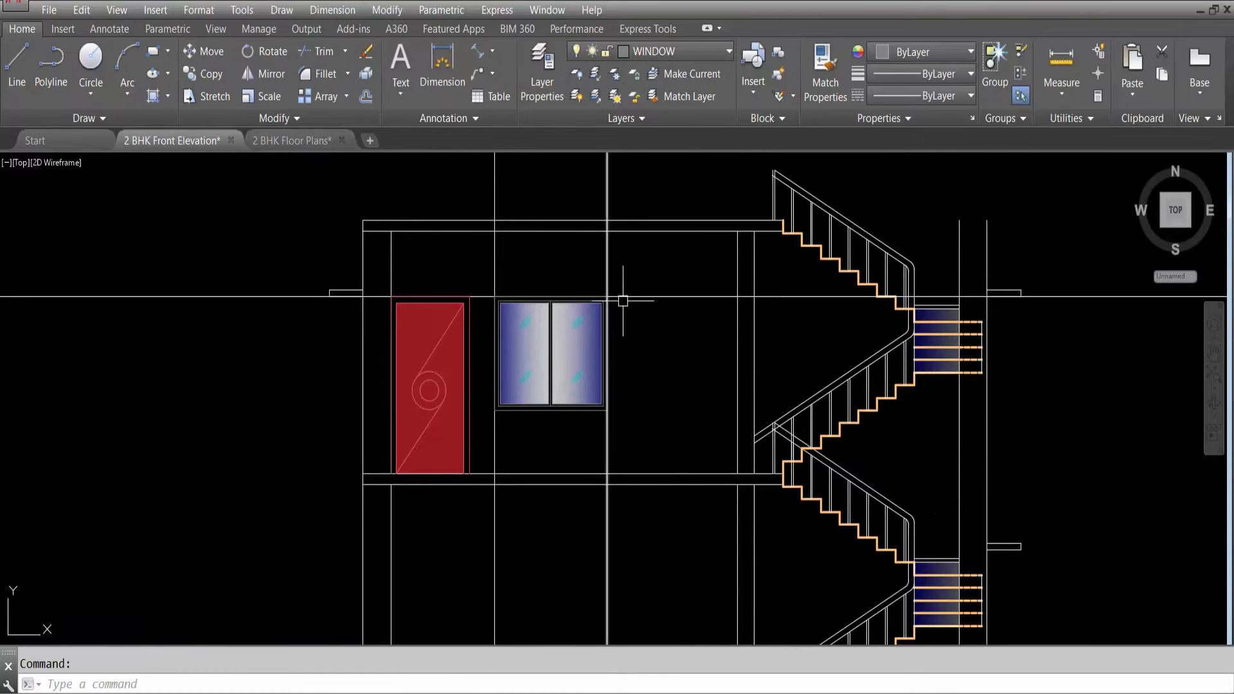
left_click(626, 257)
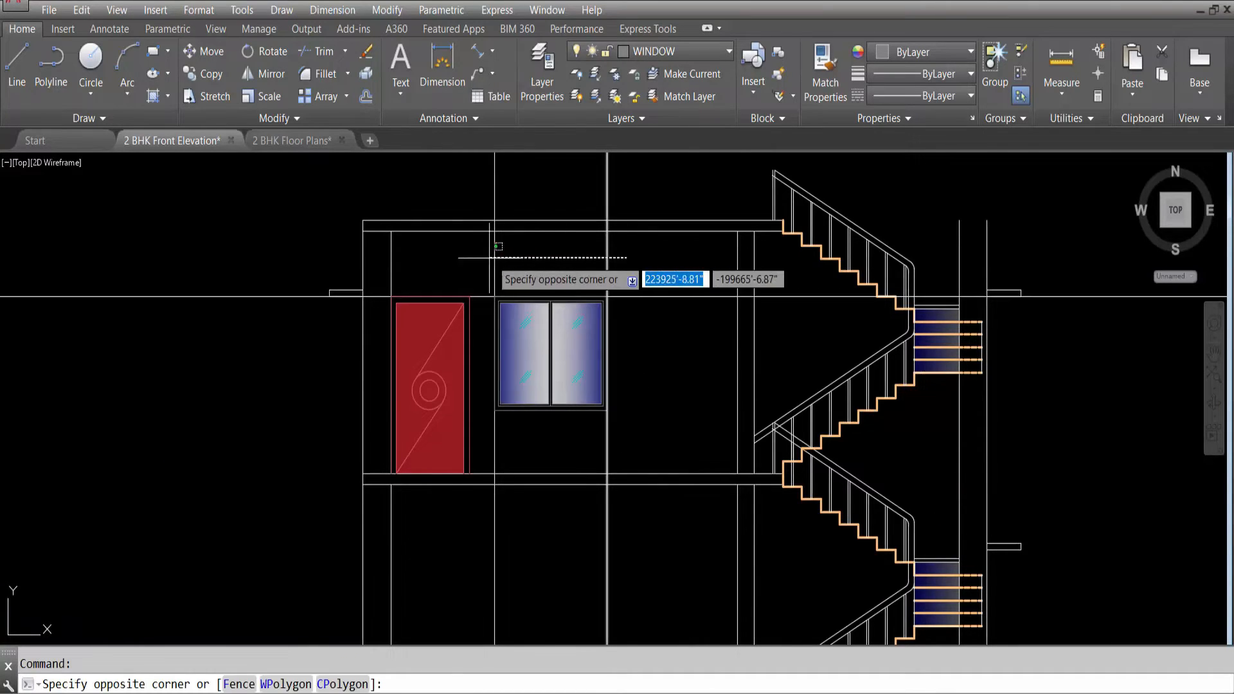
left_click(478, 257)
key("Delete")
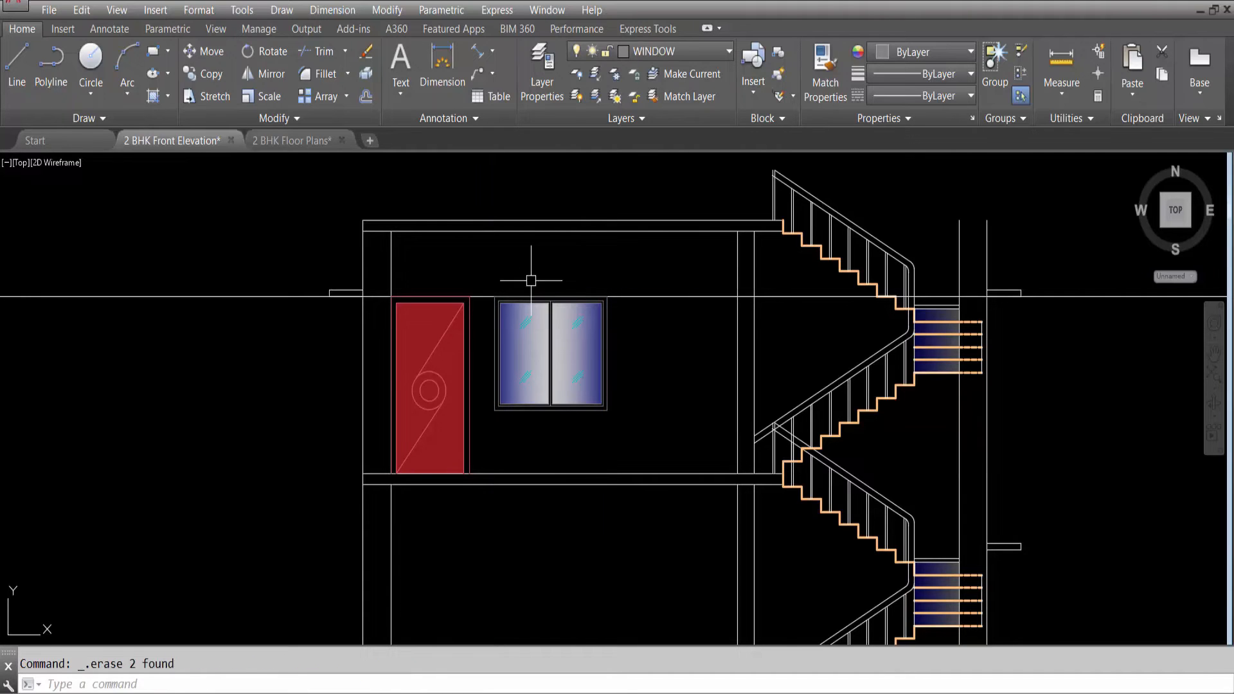
left_click(639, 296)
key("Delete")
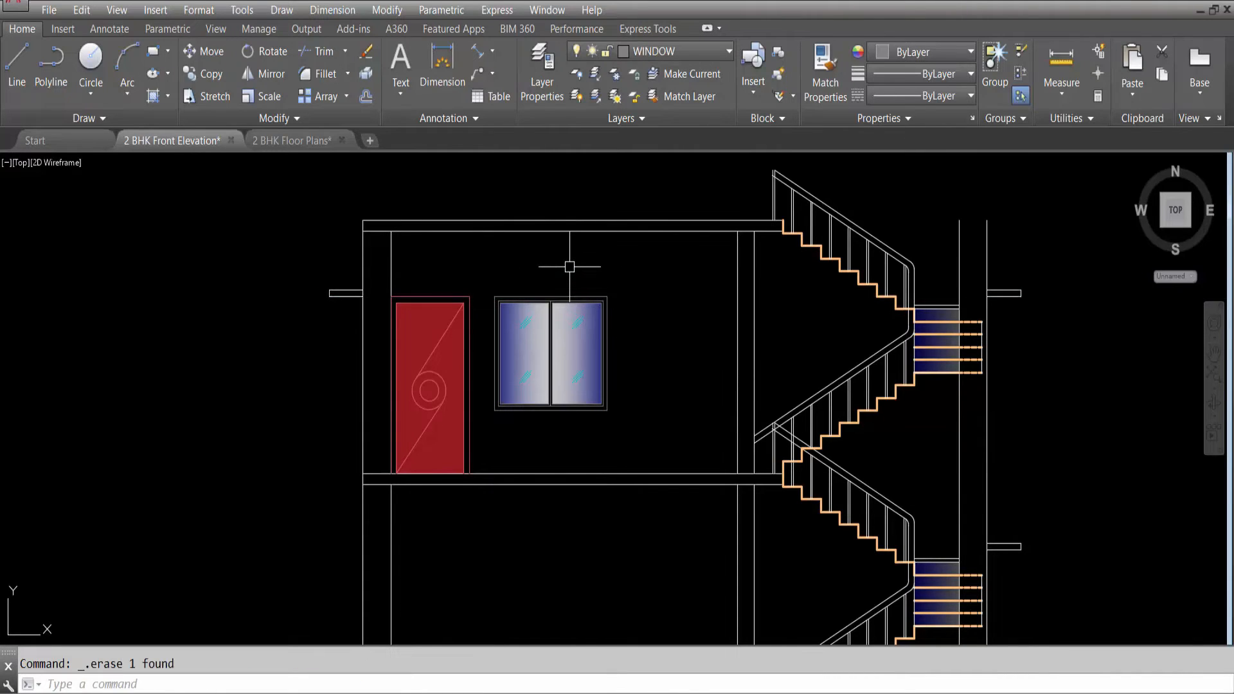
Examine the front elevation alongside the reference symbols and the Entrance Balcony area of the First Floor Plan.
scroll(569, 266, "down", 6)
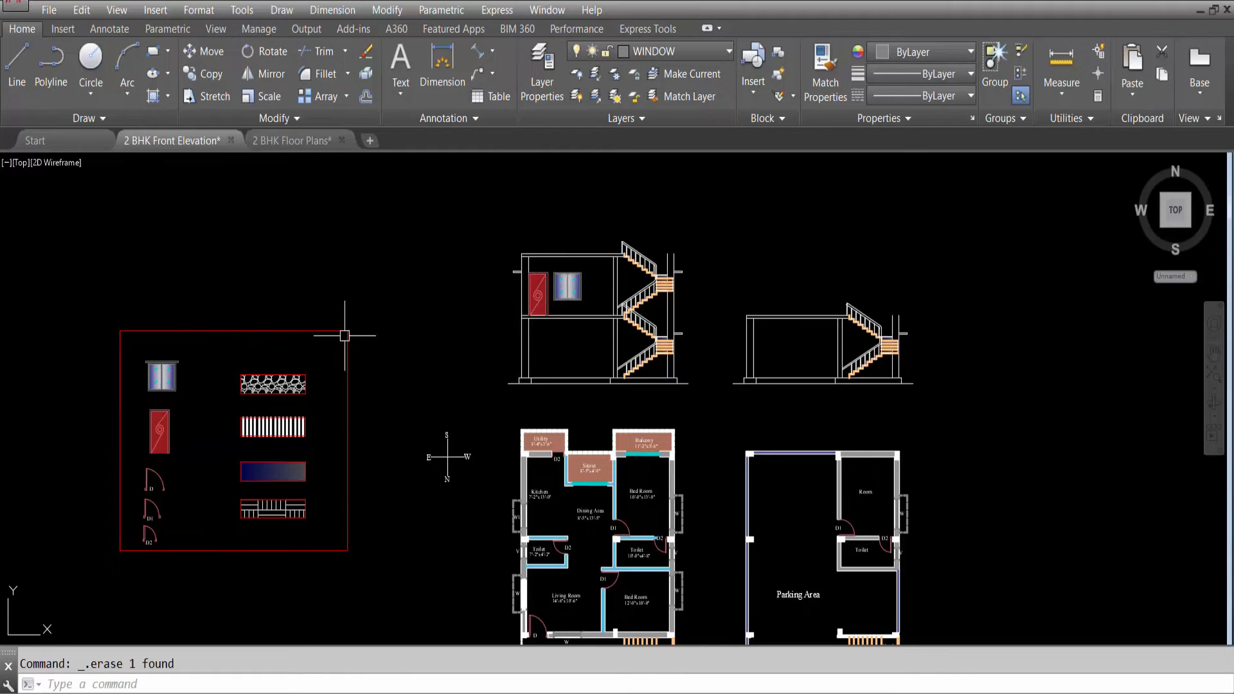
scroll(591, 286, "up", 4)
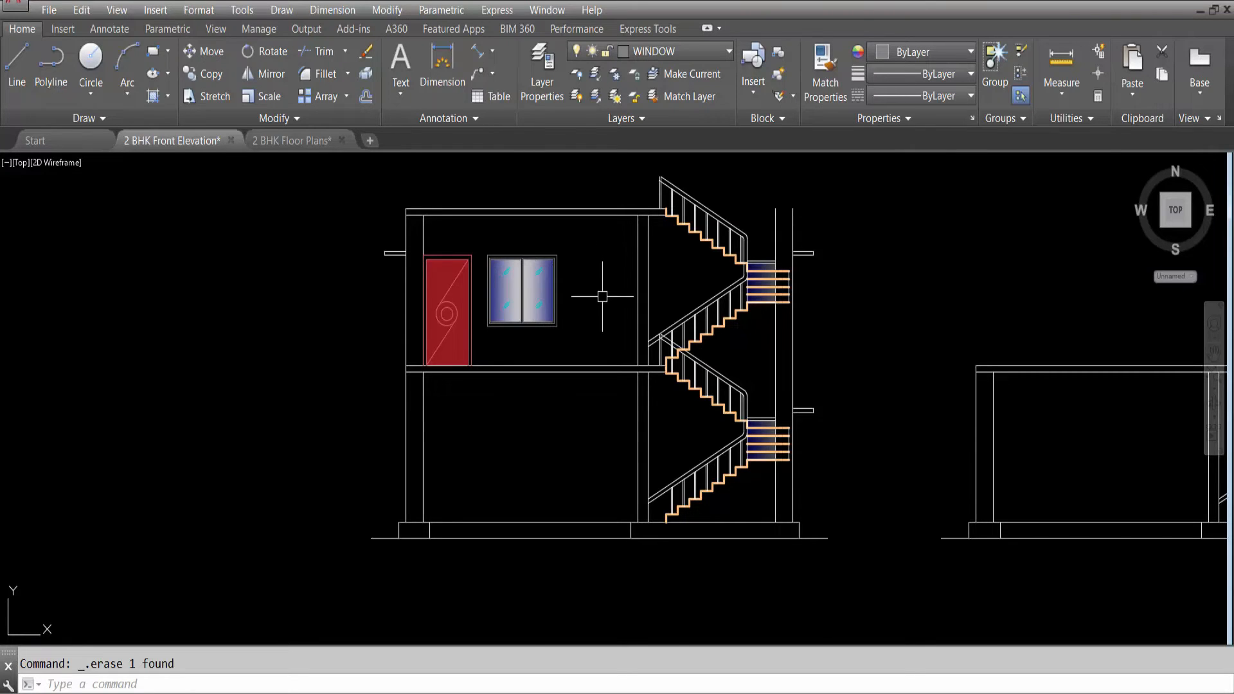
scroll(602, 297, "down", 5)
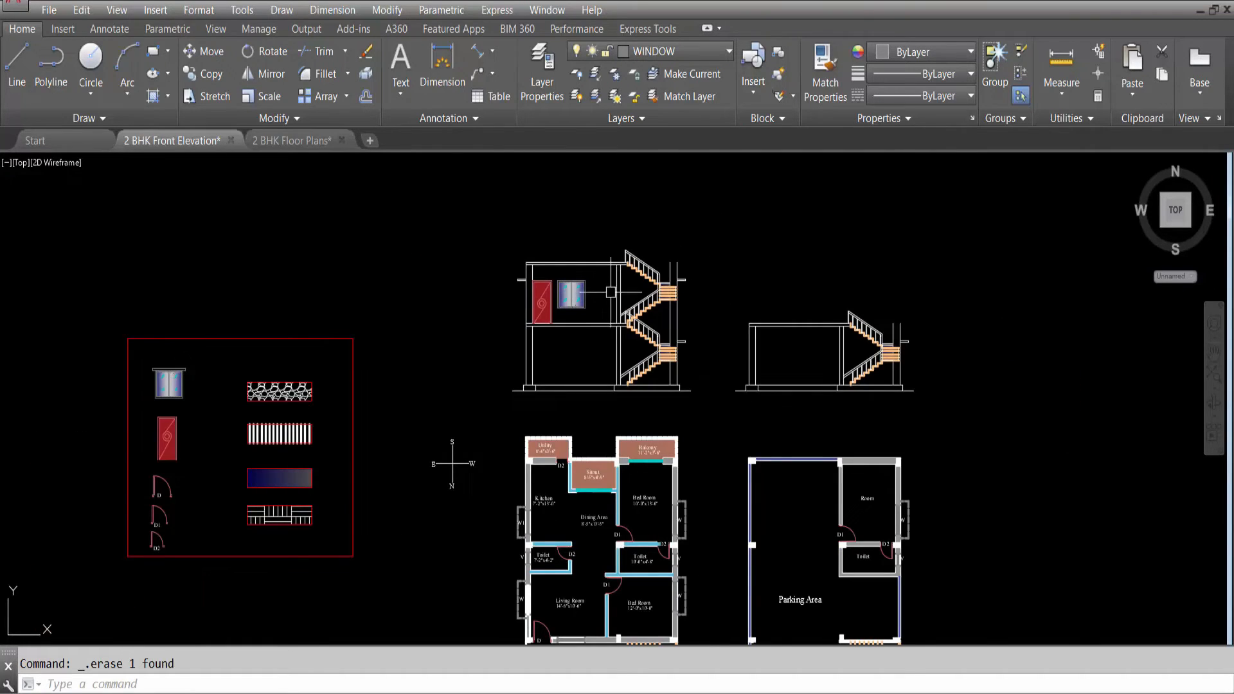
scroll(639, 237, "up", 3)
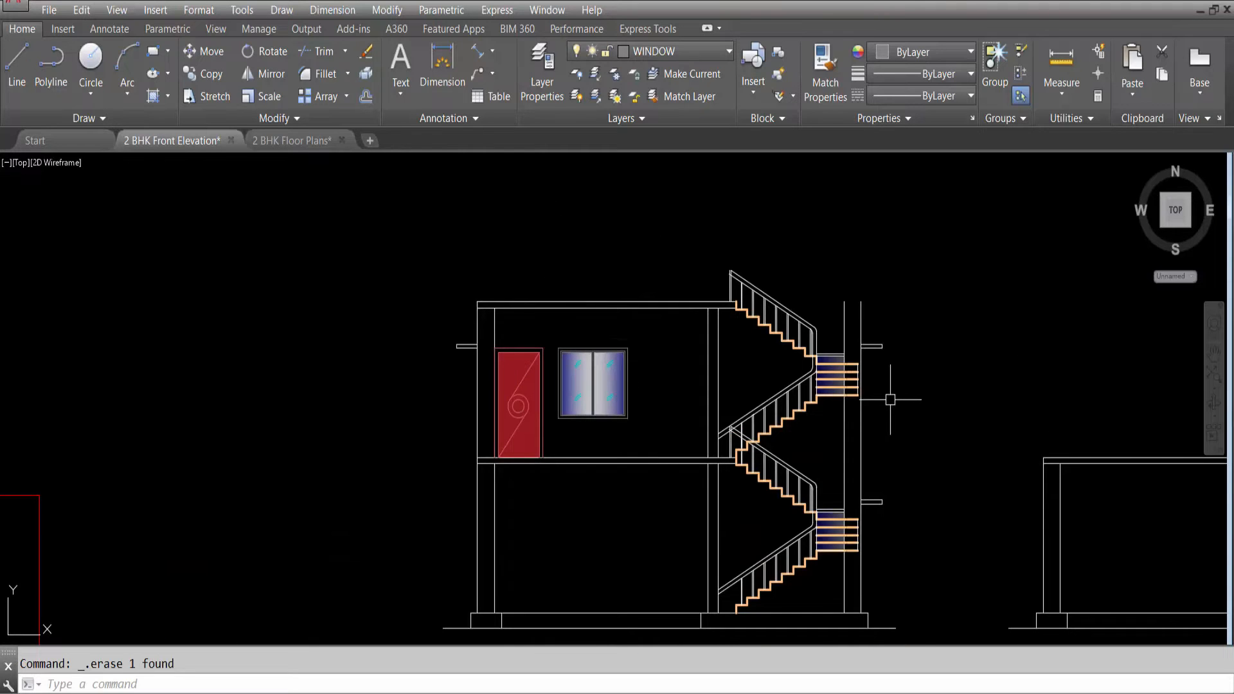
scroll(890, 399, "down", 1)
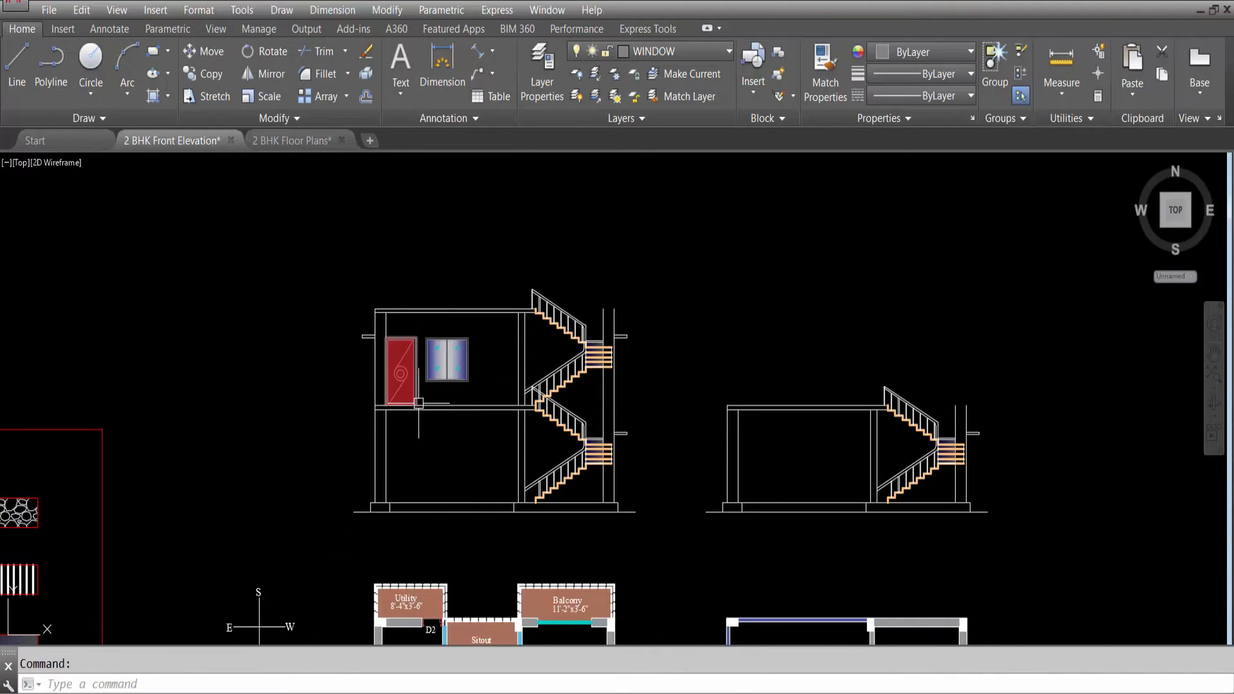
scroll(396, 420, "down", 5)
scroll(424, 519, "up", 6)
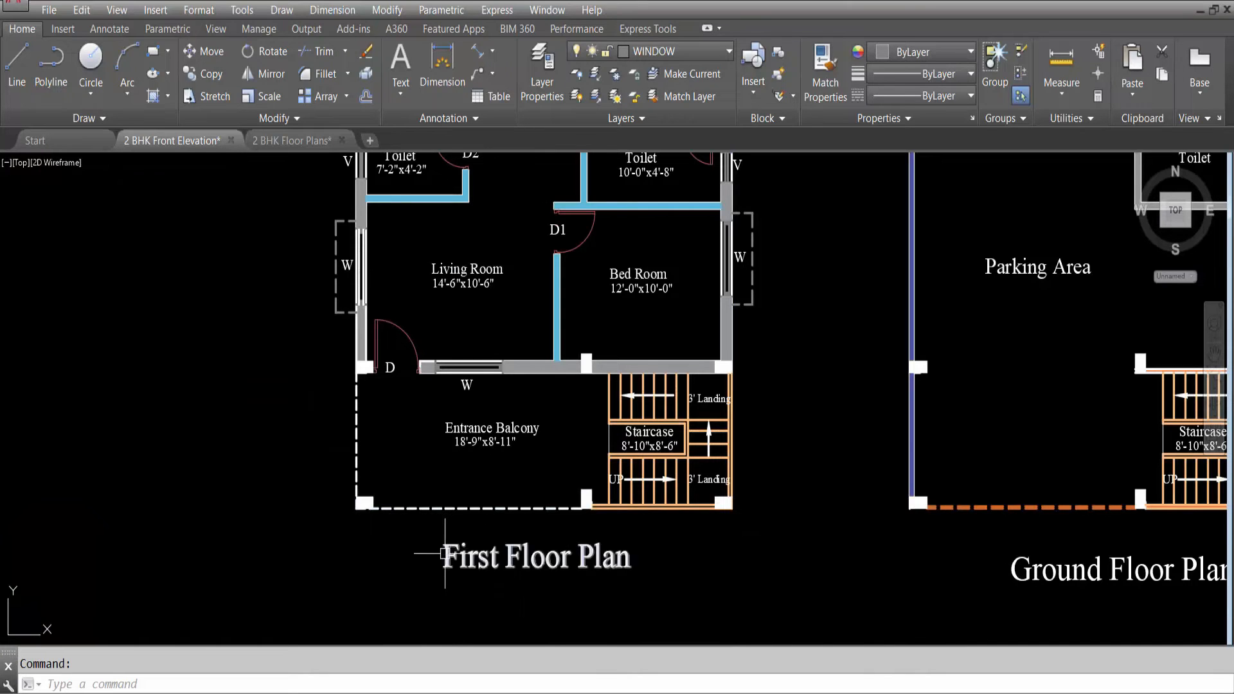
scroll(444, 551, "down", 5)
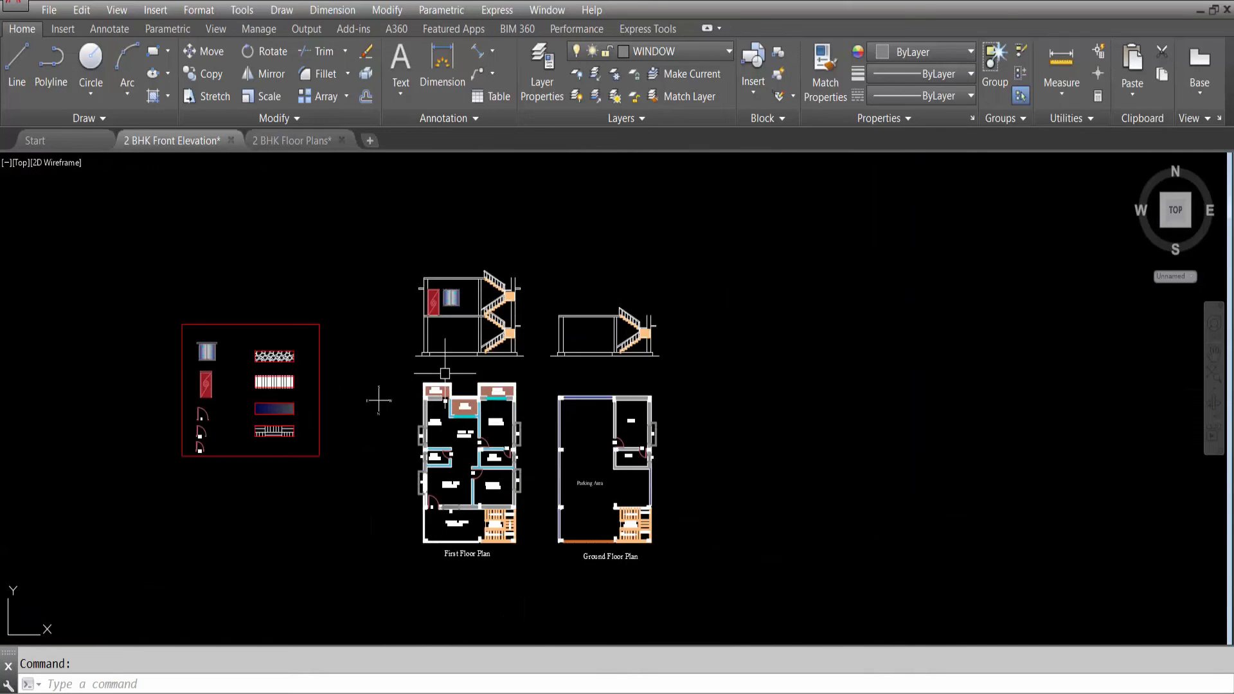
Make the parapet wall layer current and draw vertical construction lines through the inner edges of the Entrance Balcony's two front columns.
left_click(697, 54)
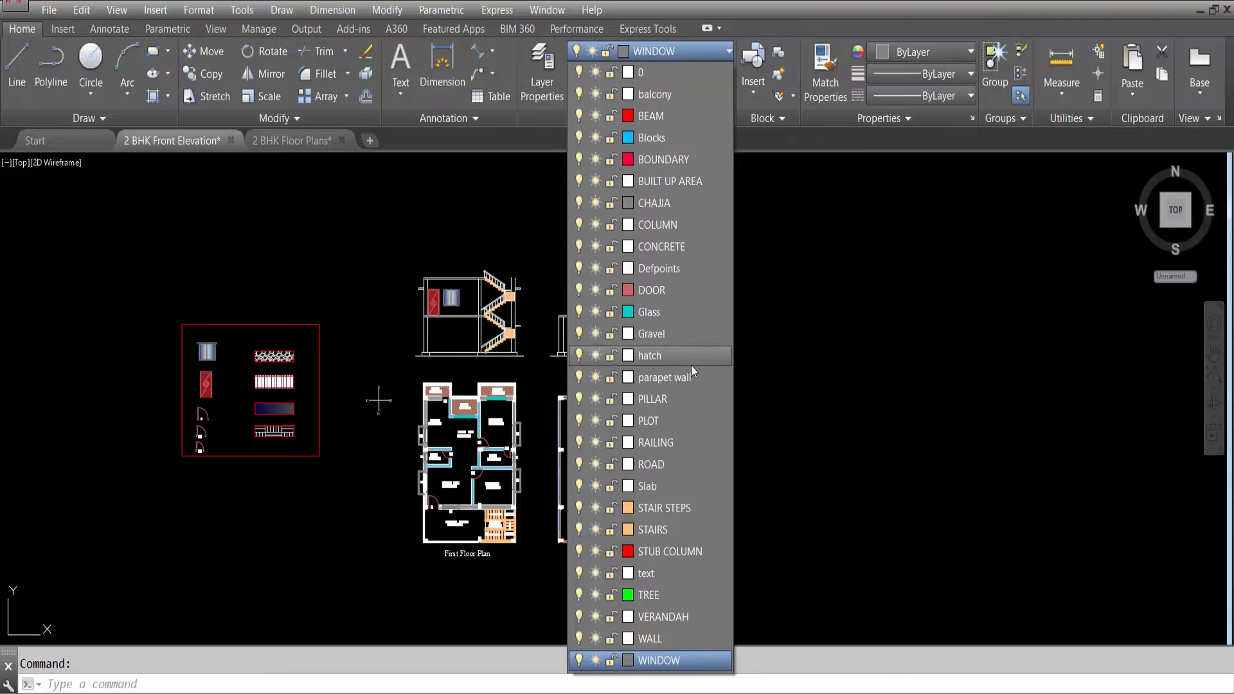
left_click(684, 382)
scroll(426, 361, "up", 8)
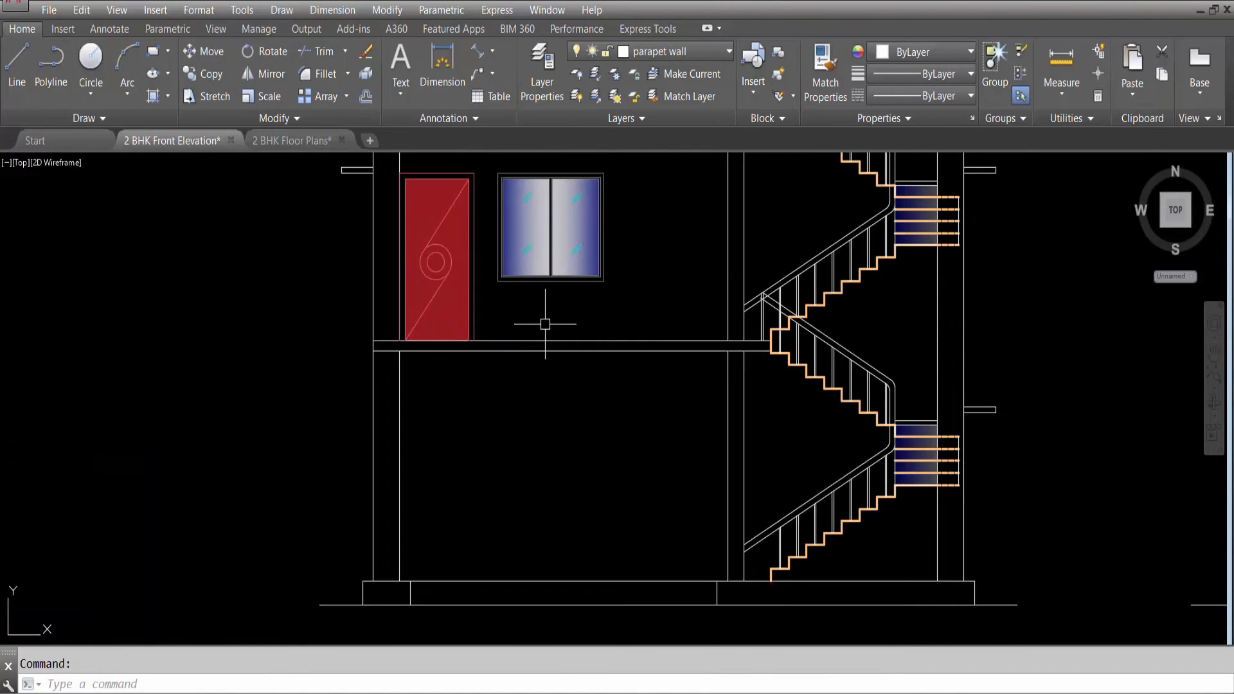
key("Return")
type("v")
key("Return")
scroll(643, 360, "down", 10)
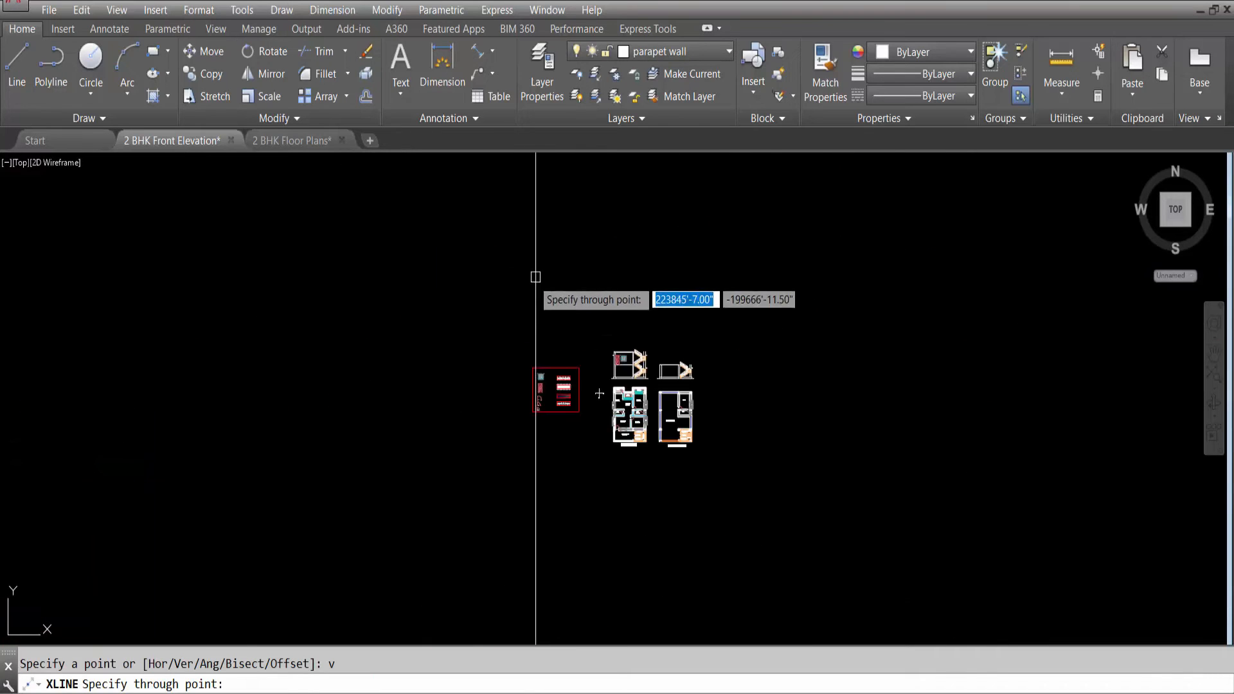
scroll(630, 429, "up", 15)
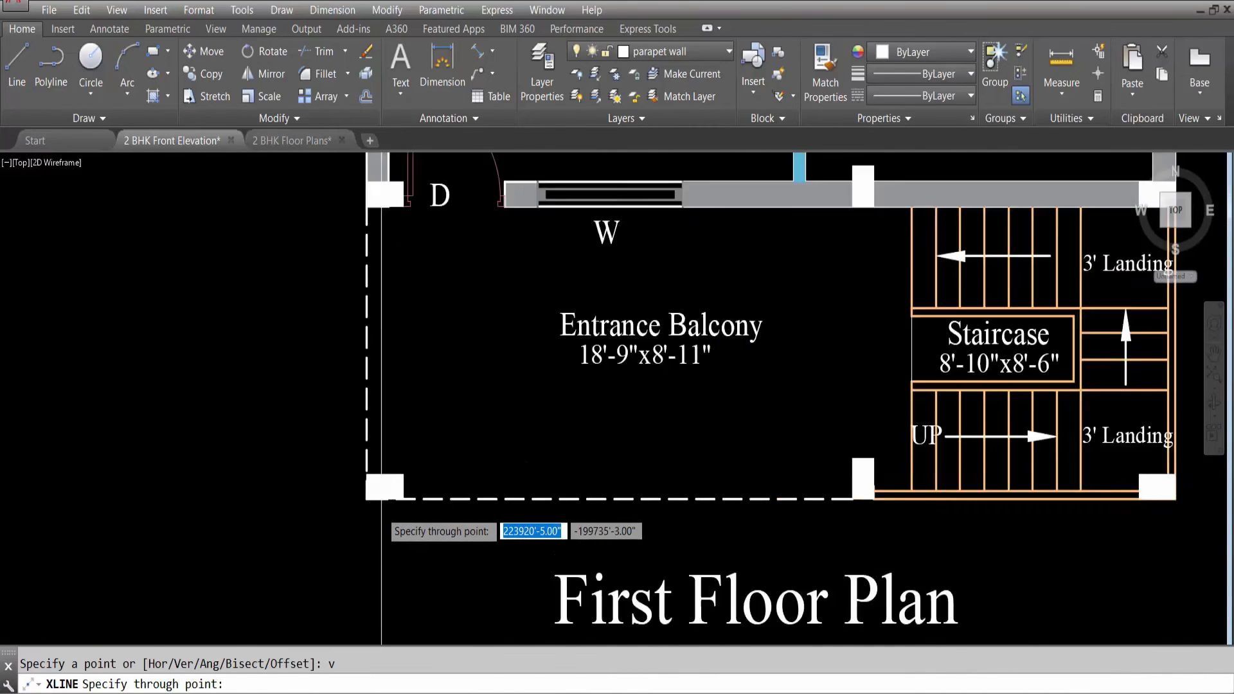
left_click(415, 493)
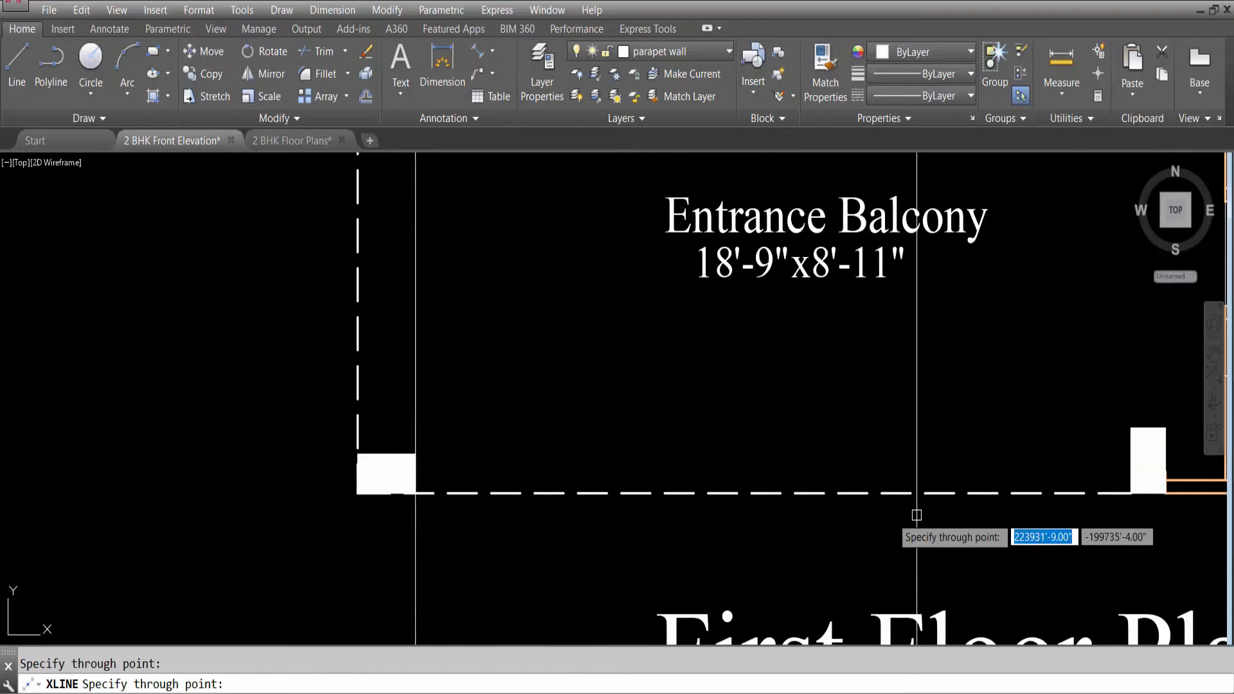
left_click(1131, 508)
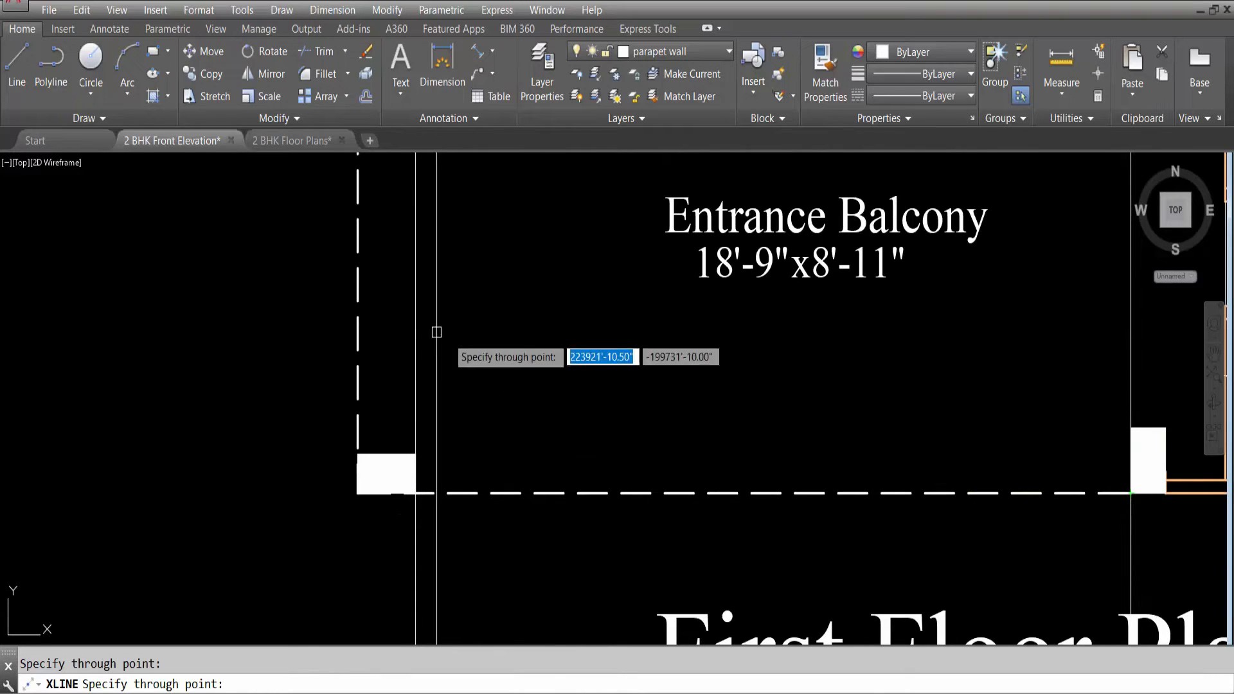
End the construction line command and erase the two vertical construction lines along the inner edges of the Entrance Balcony columns.
scroll(357, 494, "down", 8)
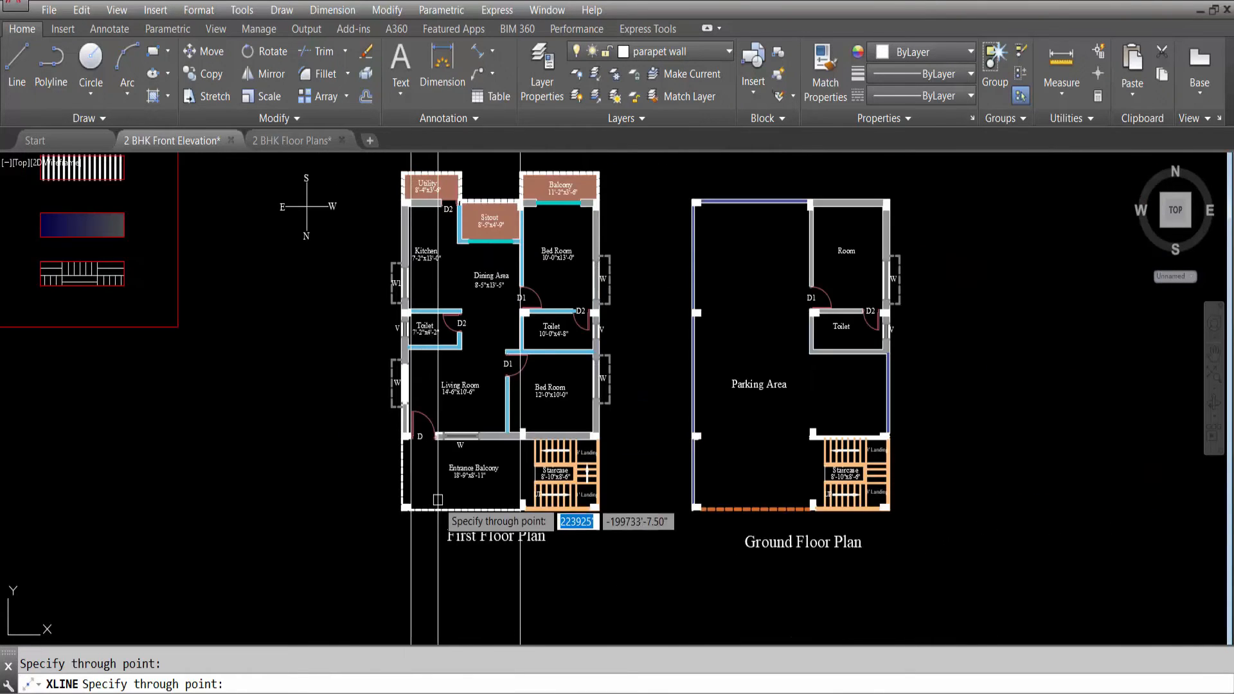
scroll(411, 516, "down", 5)
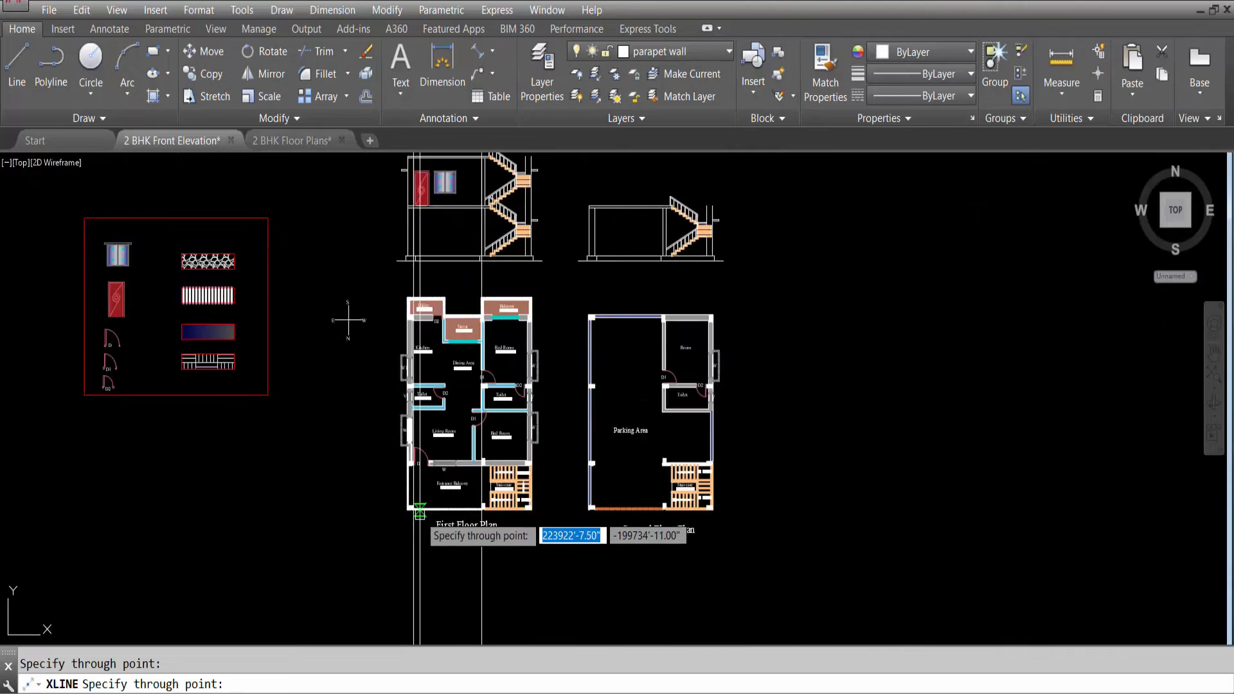
scroll(421, 321, "up", 10)
key("Escape")
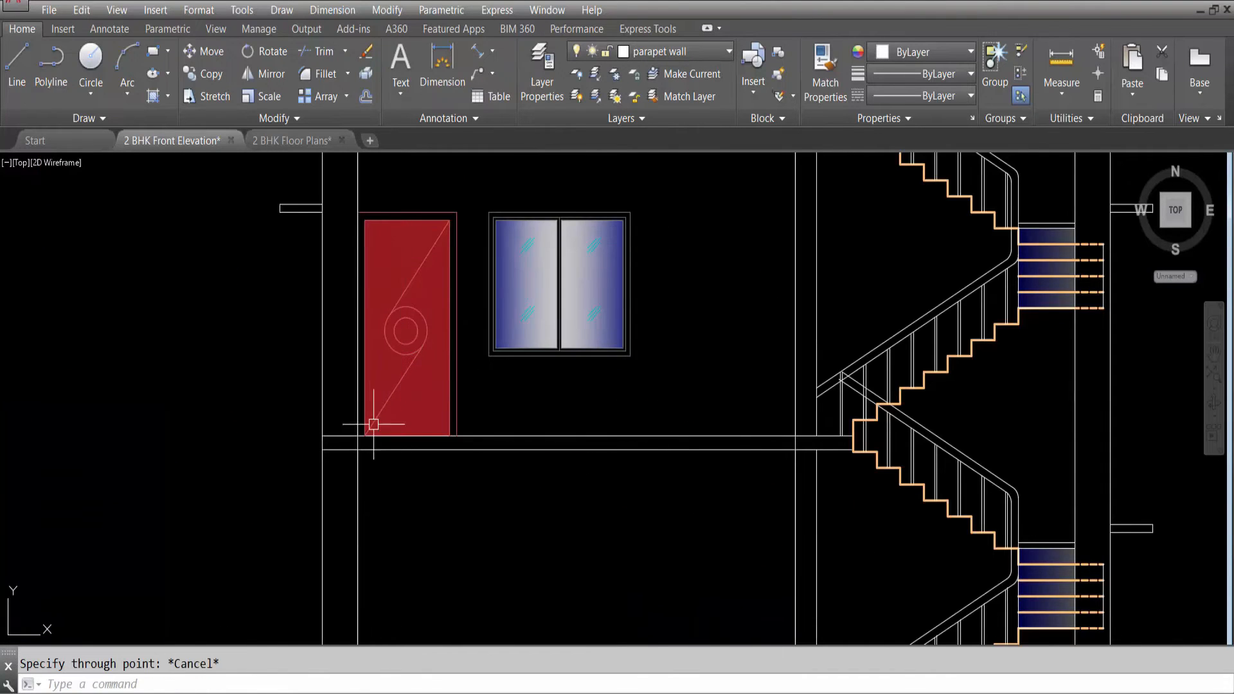
scroll(368, 421, "down", 7)
scroll(385, 404, "up", 4)
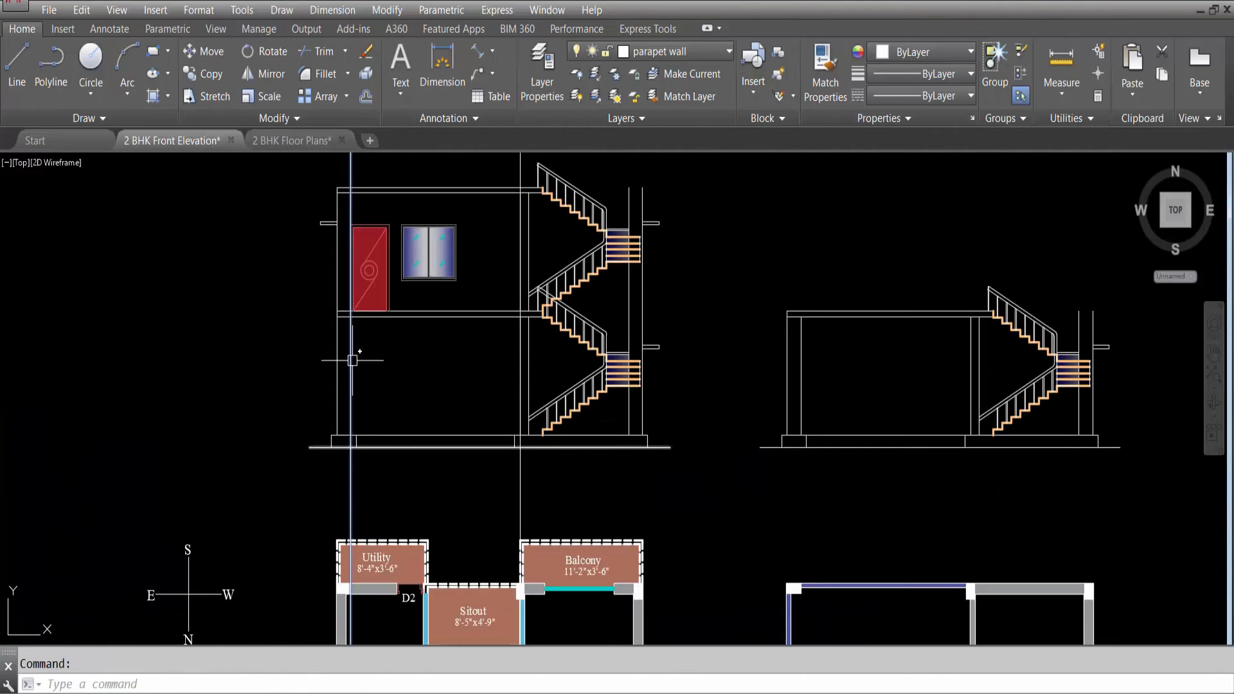
scroll(352, 318, "up", 5)
scroll(344, 279, "down", 7)
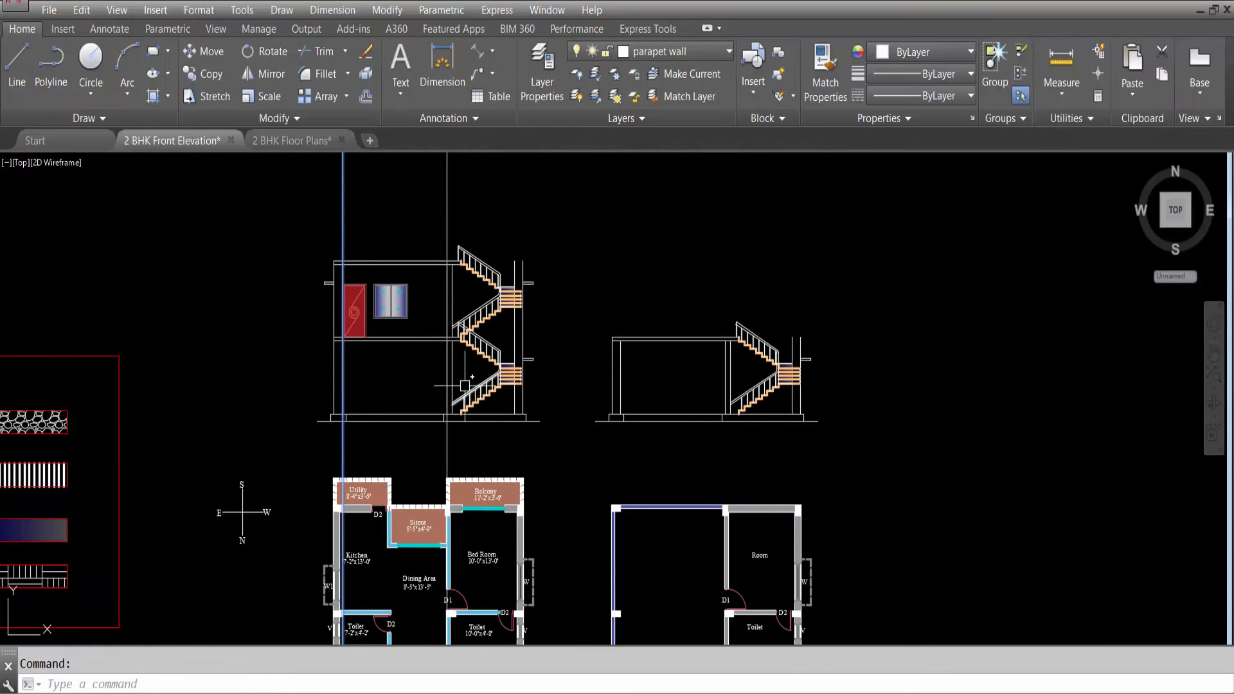
scroll(442, 289, "up", 4)
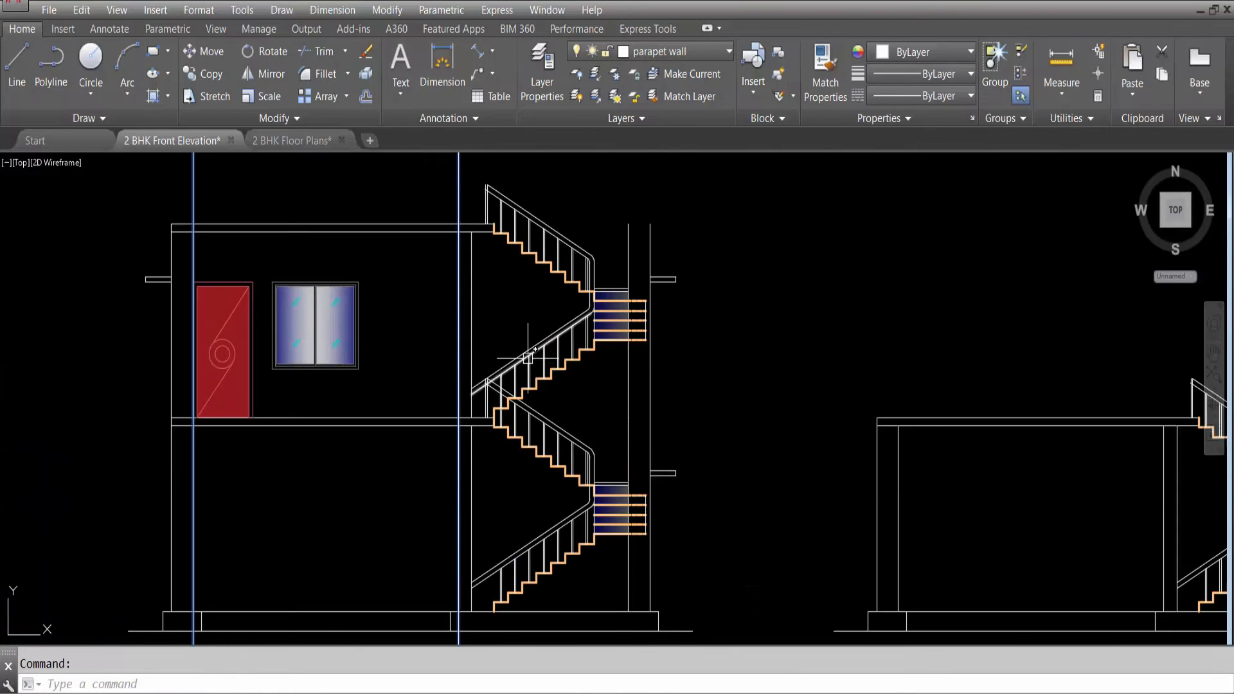
key("Delete")
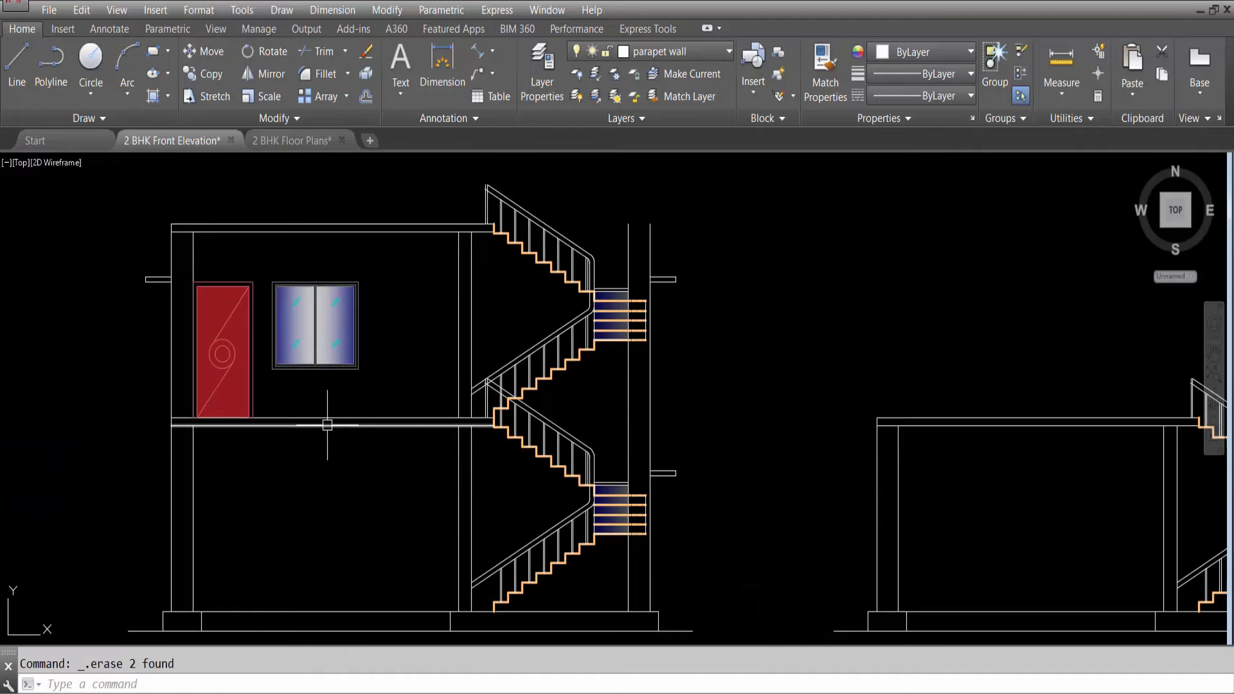
Offset the top line of the first-floor slab upward by 2'-6" for the entrance balcony's parapet wall.
type("O")
key("Return")
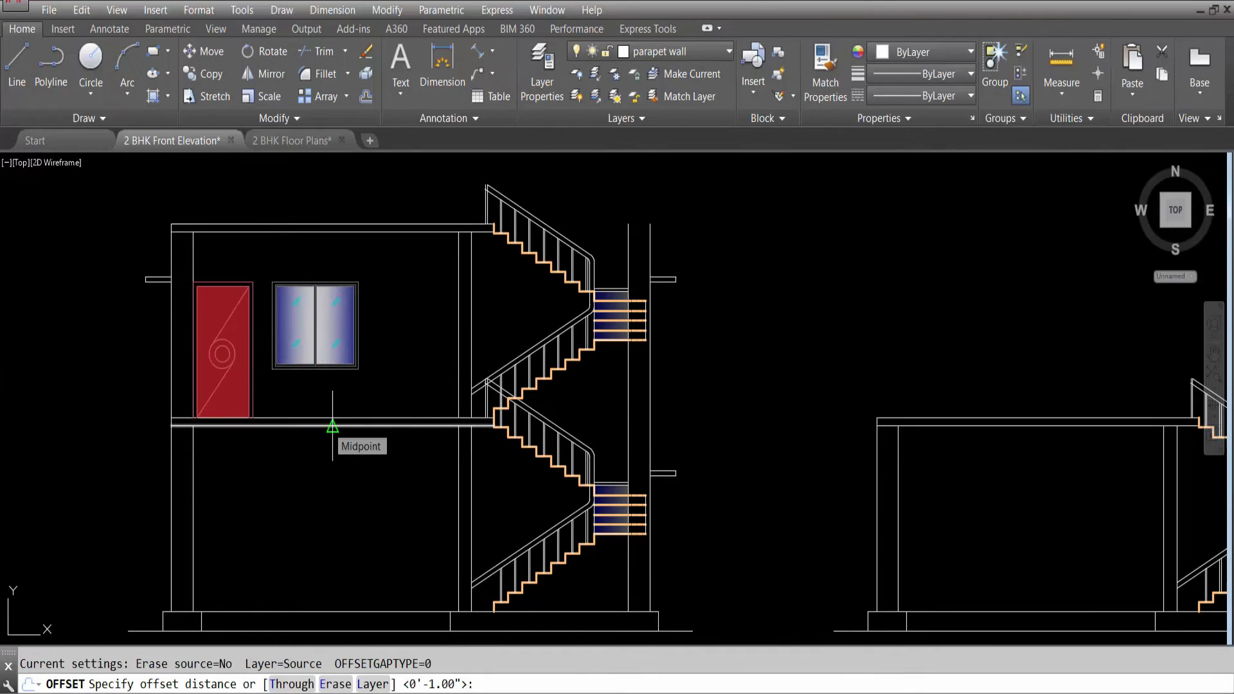
type("2")
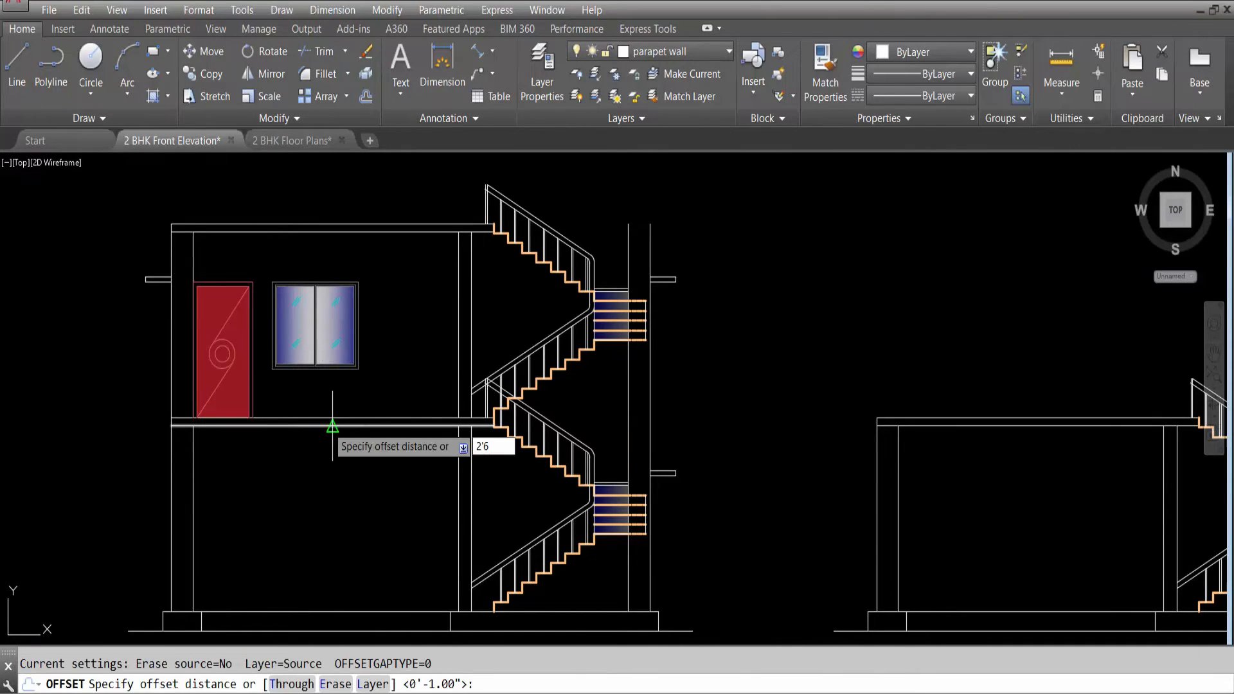
type("'-6")
key("Return")
scroll(312, 425, "up", 3)
left_click(301, 408)
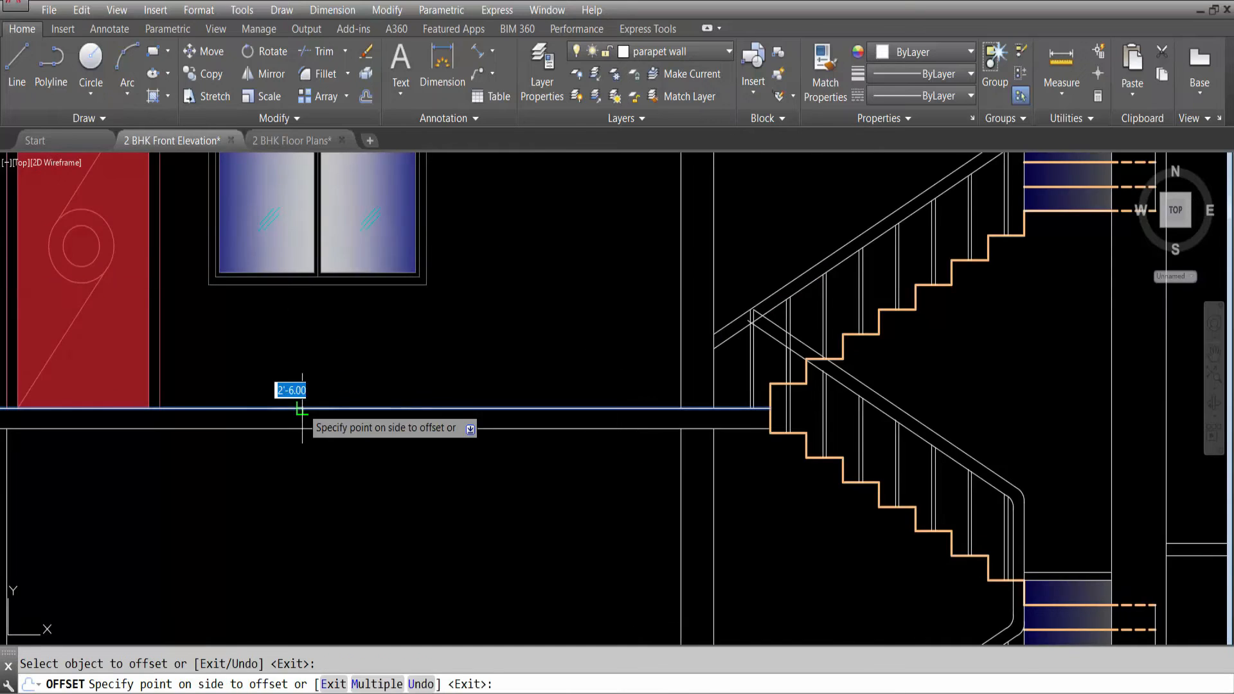
scroll(301, 412, "down", 5)
left_click(404, 320)
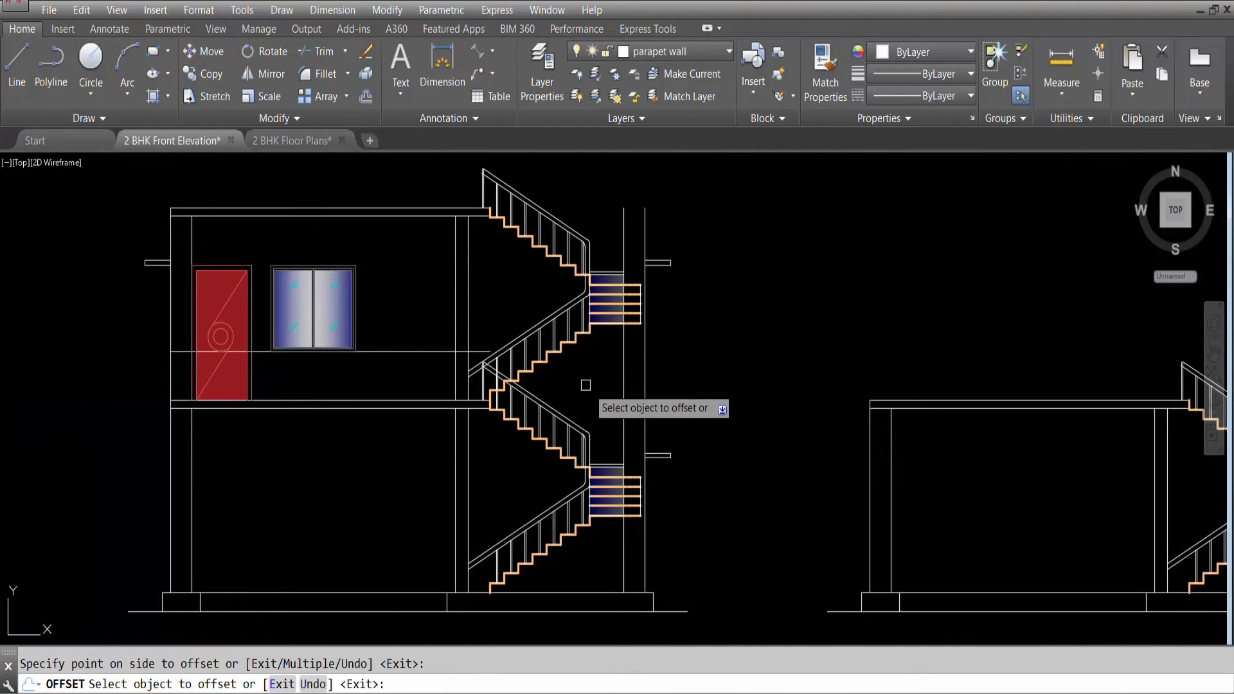
key("Escape")
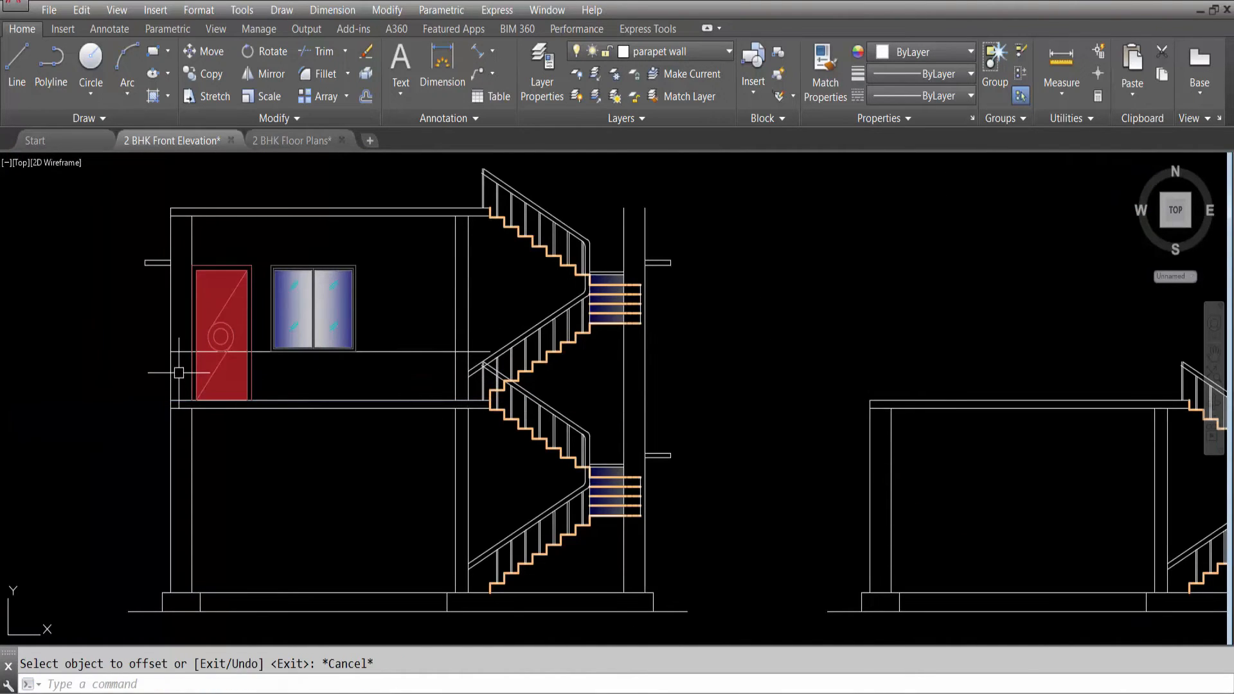
Trim both ends of the parapet line back to the inner edges of the two first-floor columns.
type("tr")
key("Return")
scroll(194, 236, "up", 2)
left_click(192, 241)
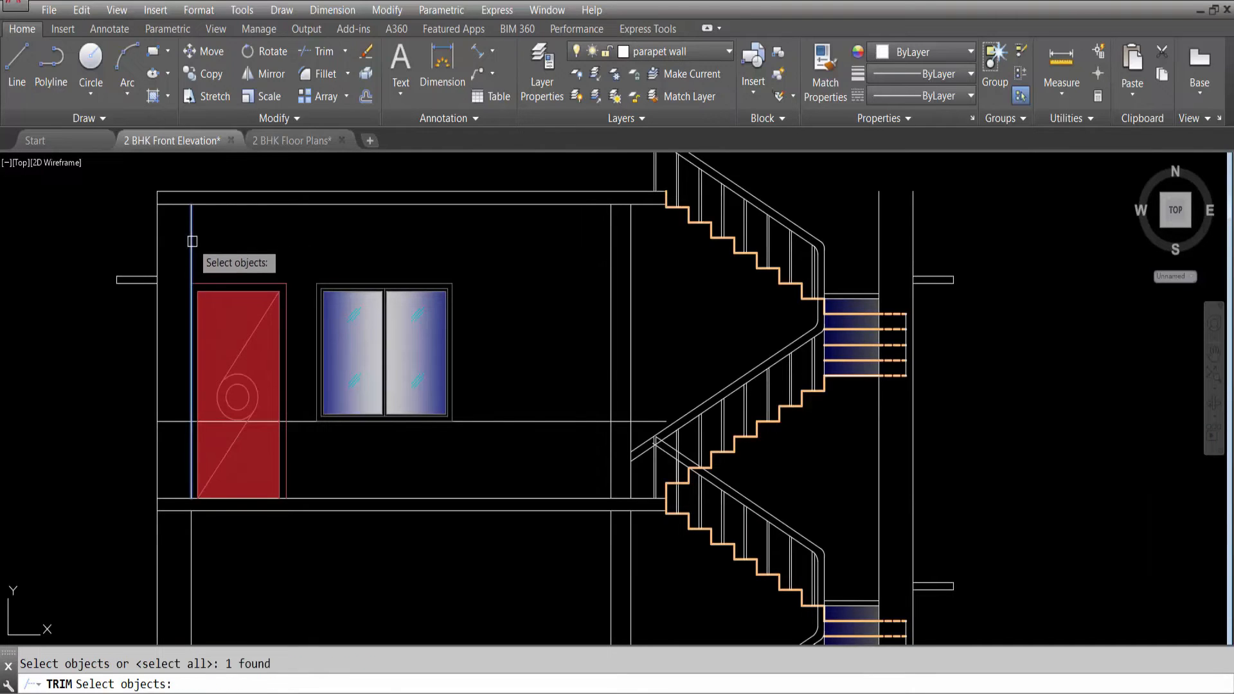
left_click(610, 361)
key("Return")
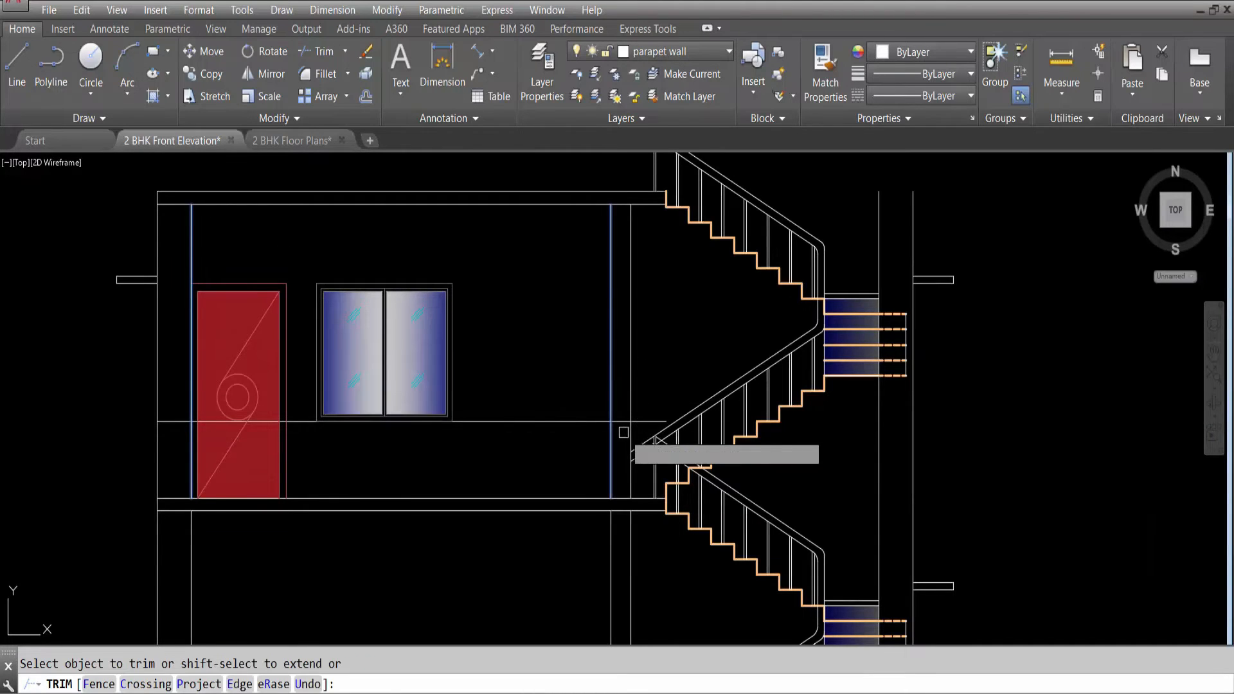
left_click(371, 390)
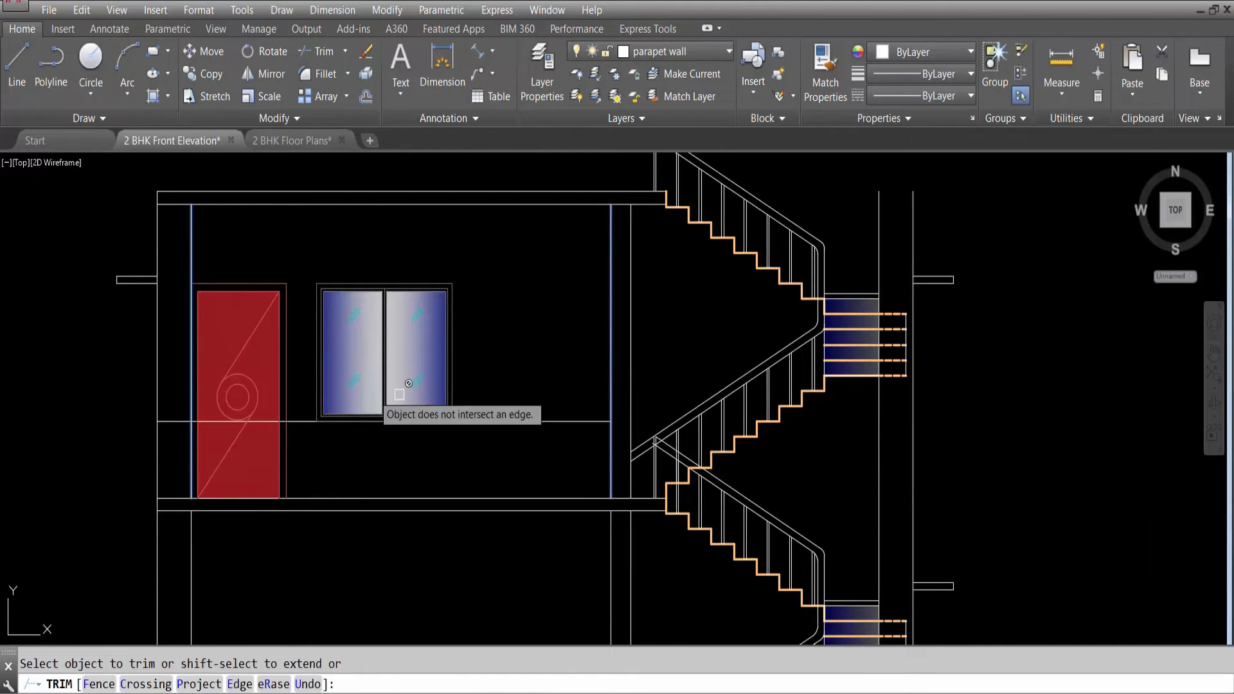
left_click(186, 415)
left_click(441, 403)
key("Escape")
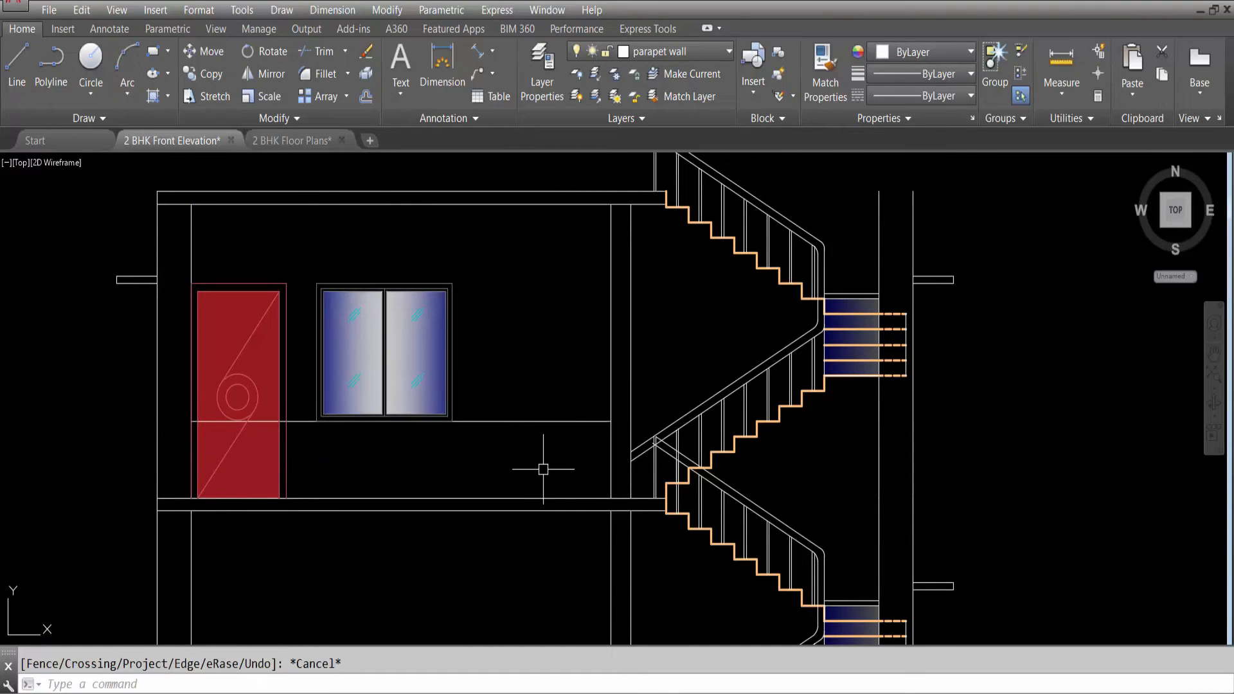
Offset the trimmed parapet line upward by 2".
type("o")
key("Return")
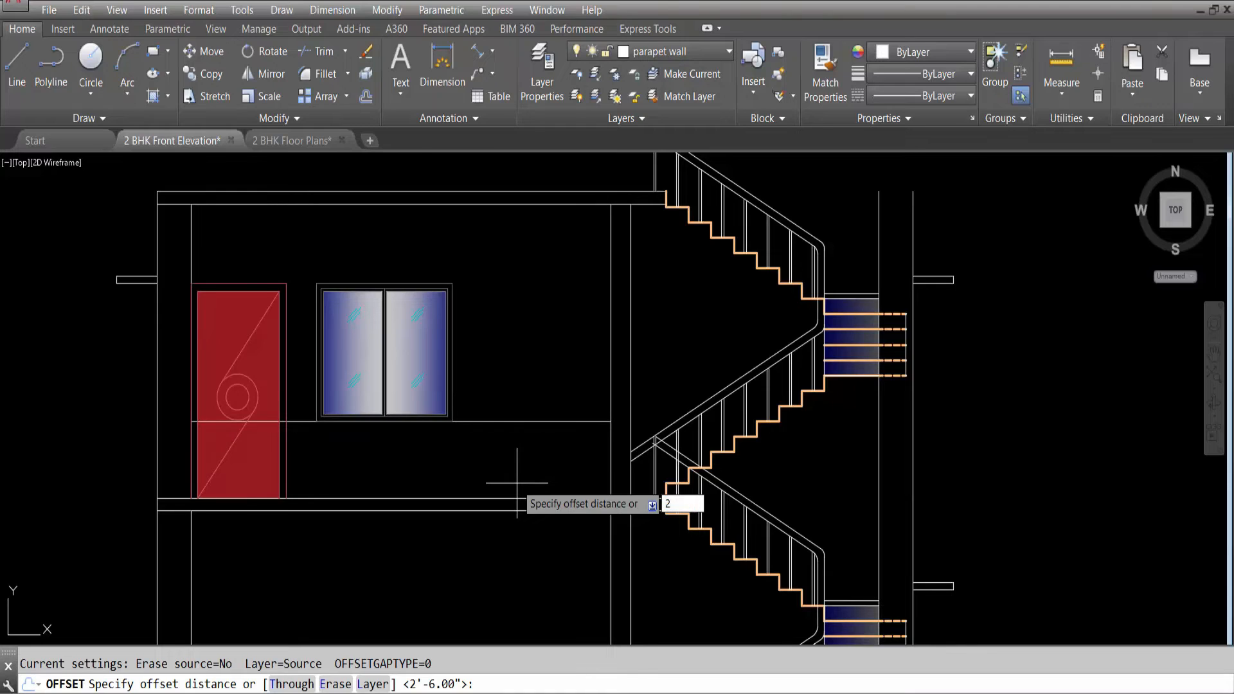
key("Return")
left_click(509, 421)
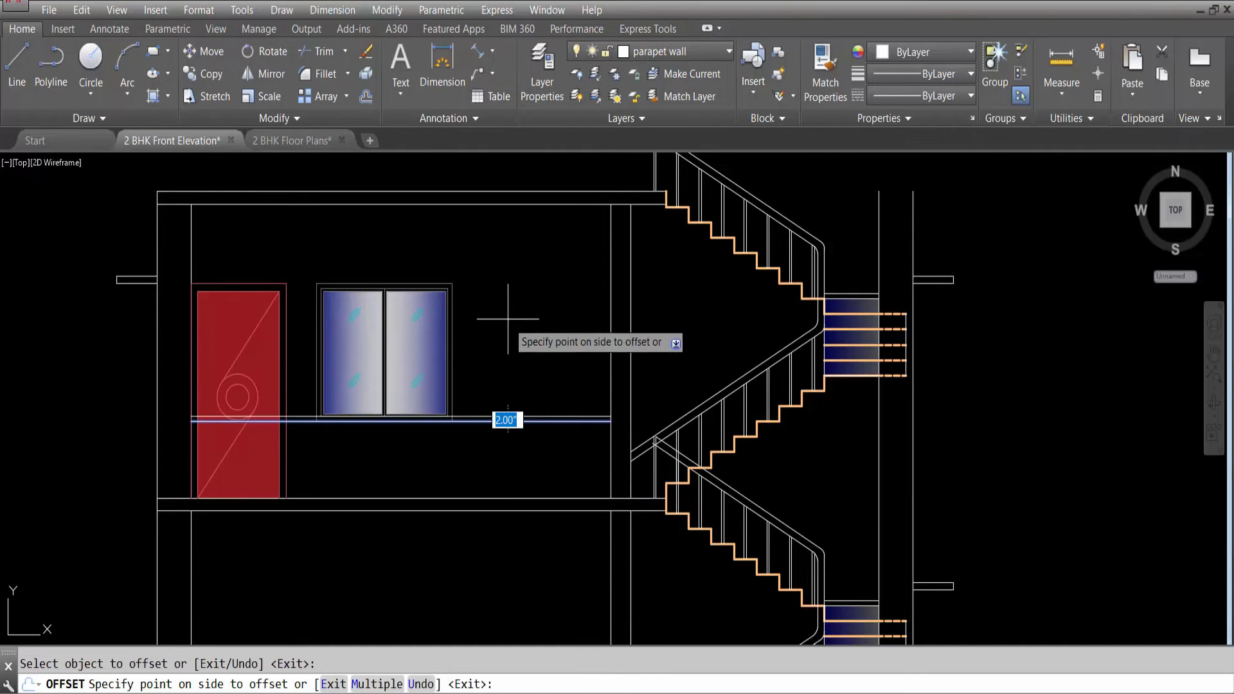
Offset the horizontal parapet wall line 2 inches upward across the upper floor of the elevation.
left_click(508, 306)
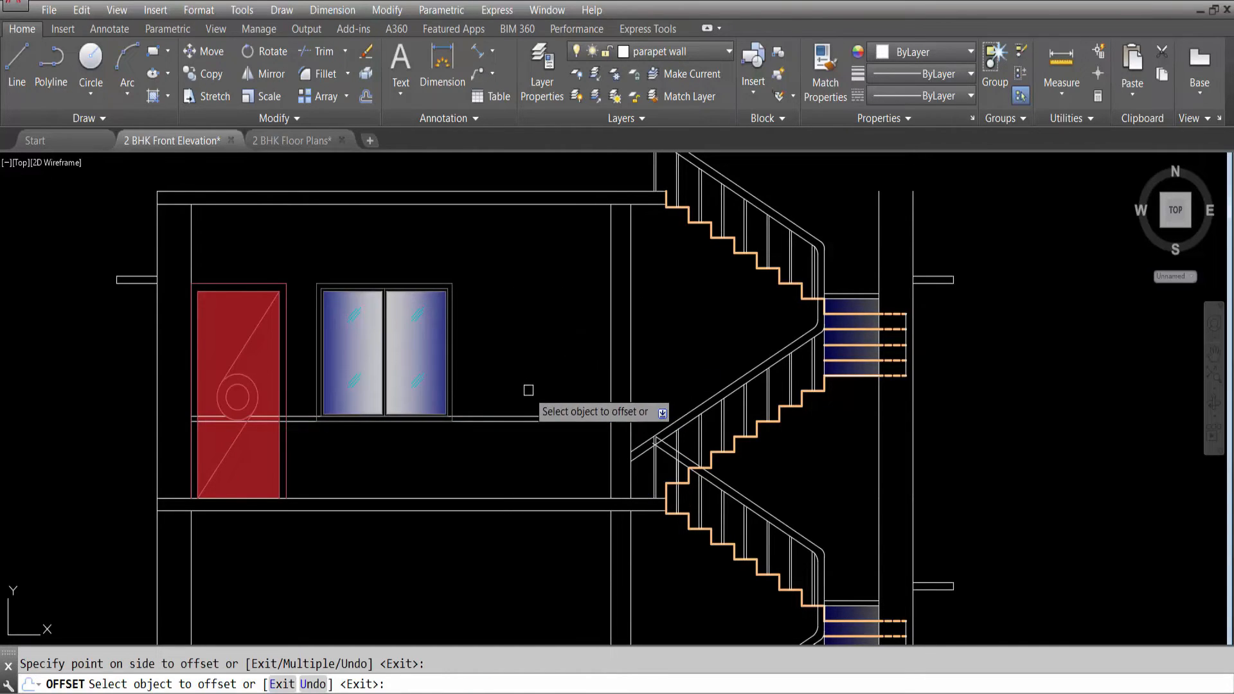
key("Escape")
scroll(302, 432, "up", 4)
scroll(315, 386, "down", 4)
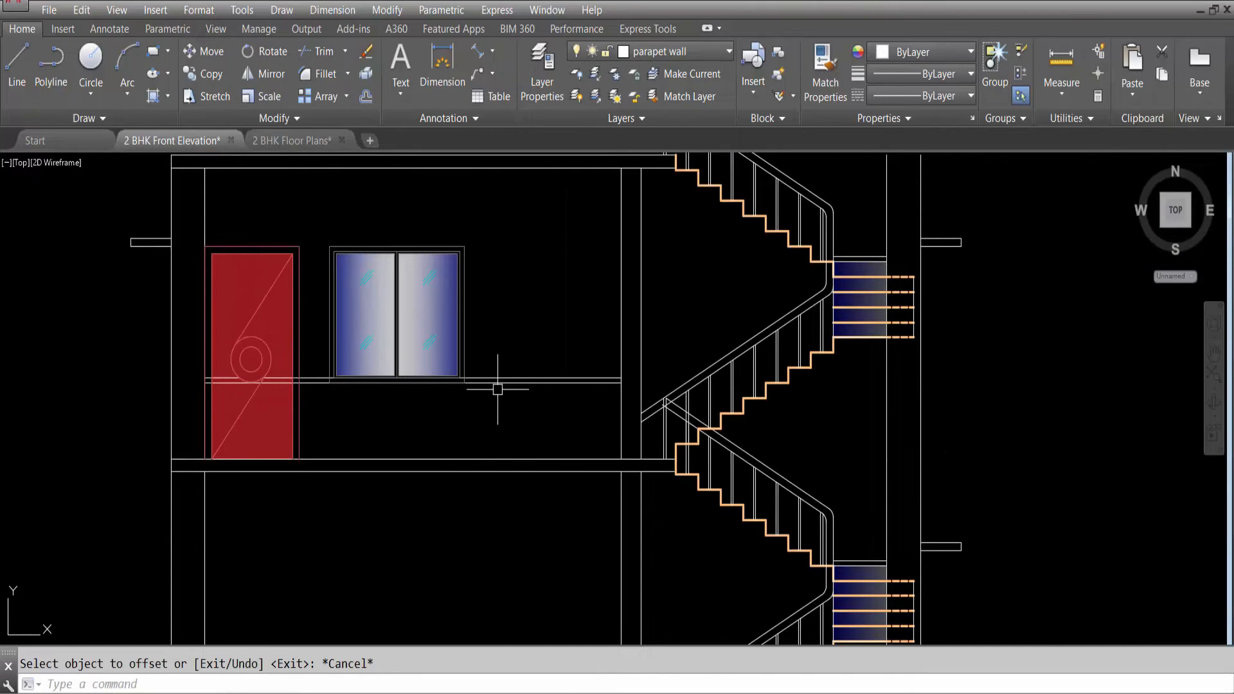
Draw a rectangle filling the upper-floor parapet area, from the lower parapet line down to the slab's top edge between the walls.
type("re")
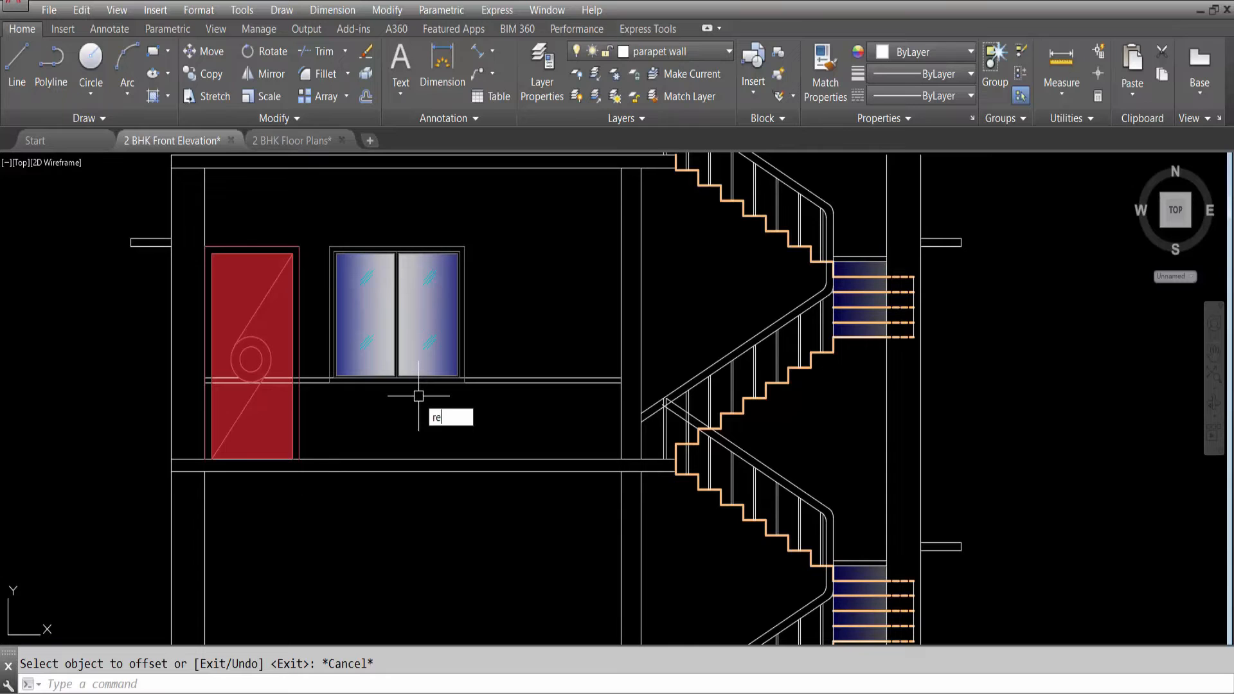
type("c")
key("Return")
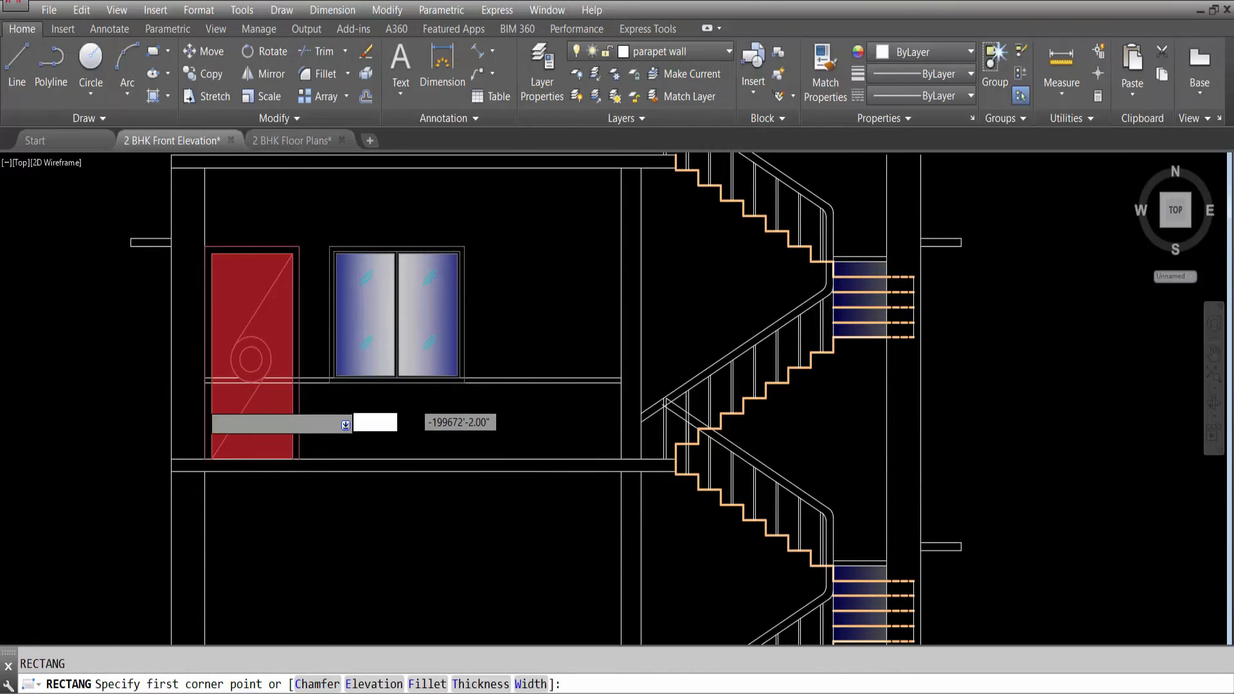
scroll(205, 415, "up", 4)
left_click(207, 355)
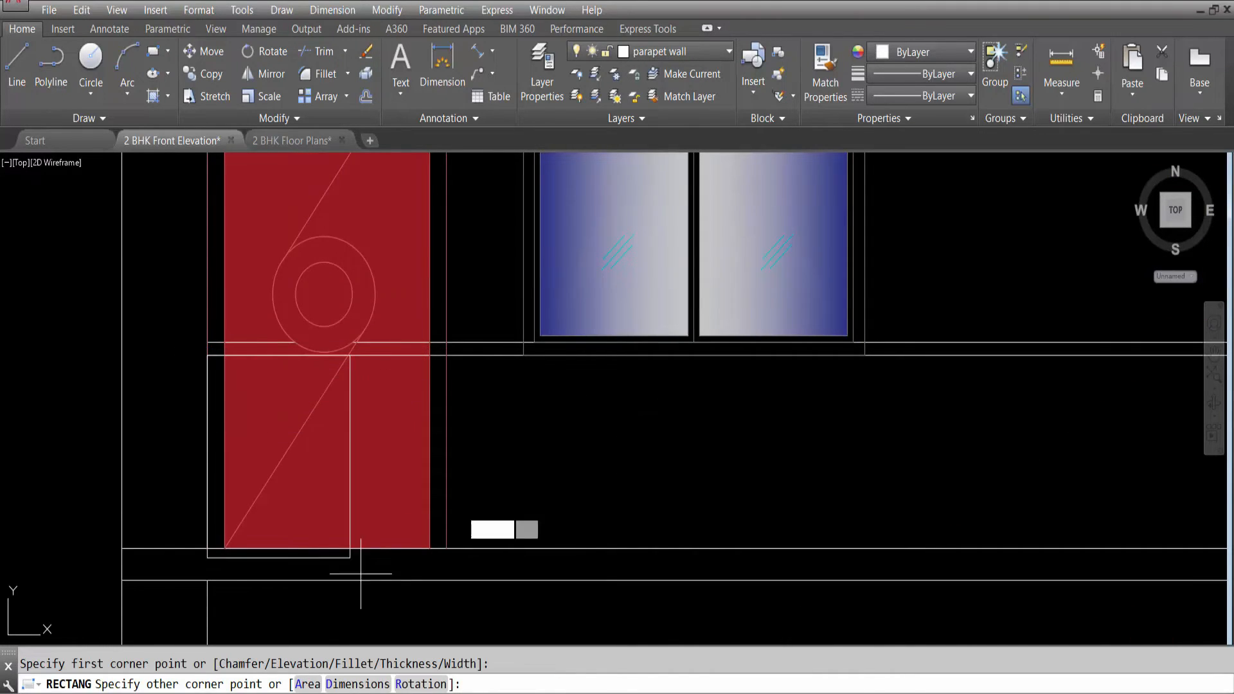
scroll(360, 573, "down", 5)
scroll(714, 508, "up", 3)
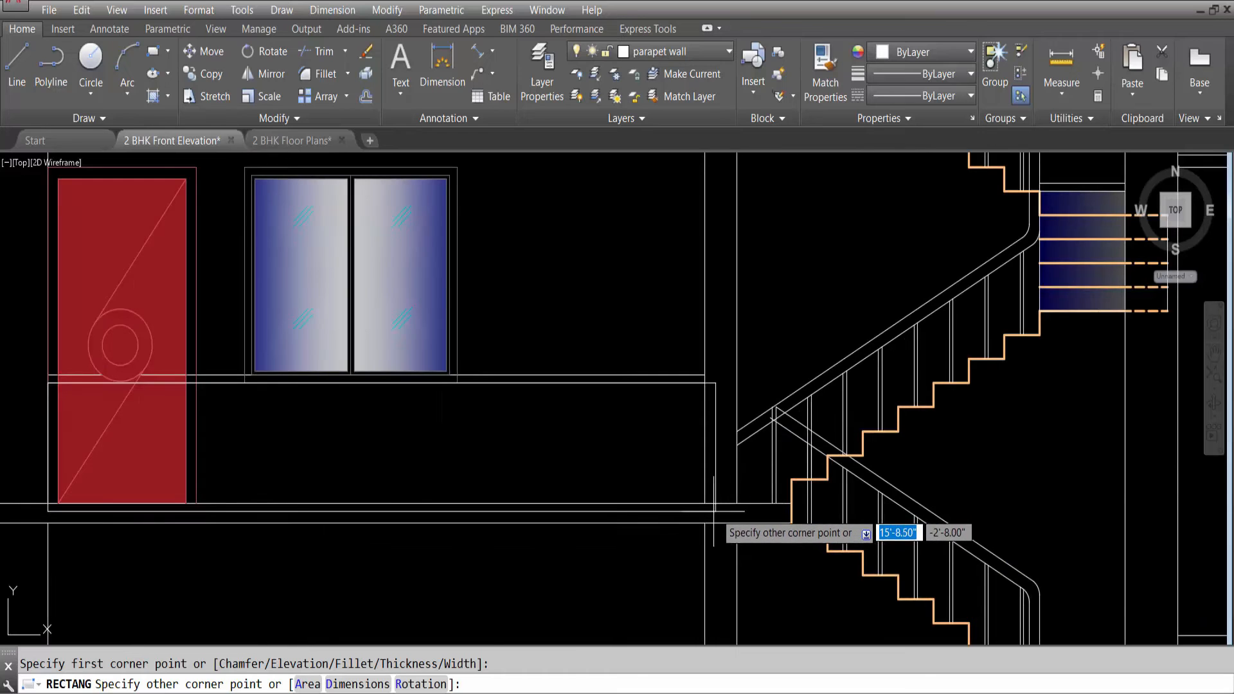
left_click(705, 503)
Move the parapet rectangle horizontally to the empty space left of the elevation, about 30 feet away.
left_click(679, 505)
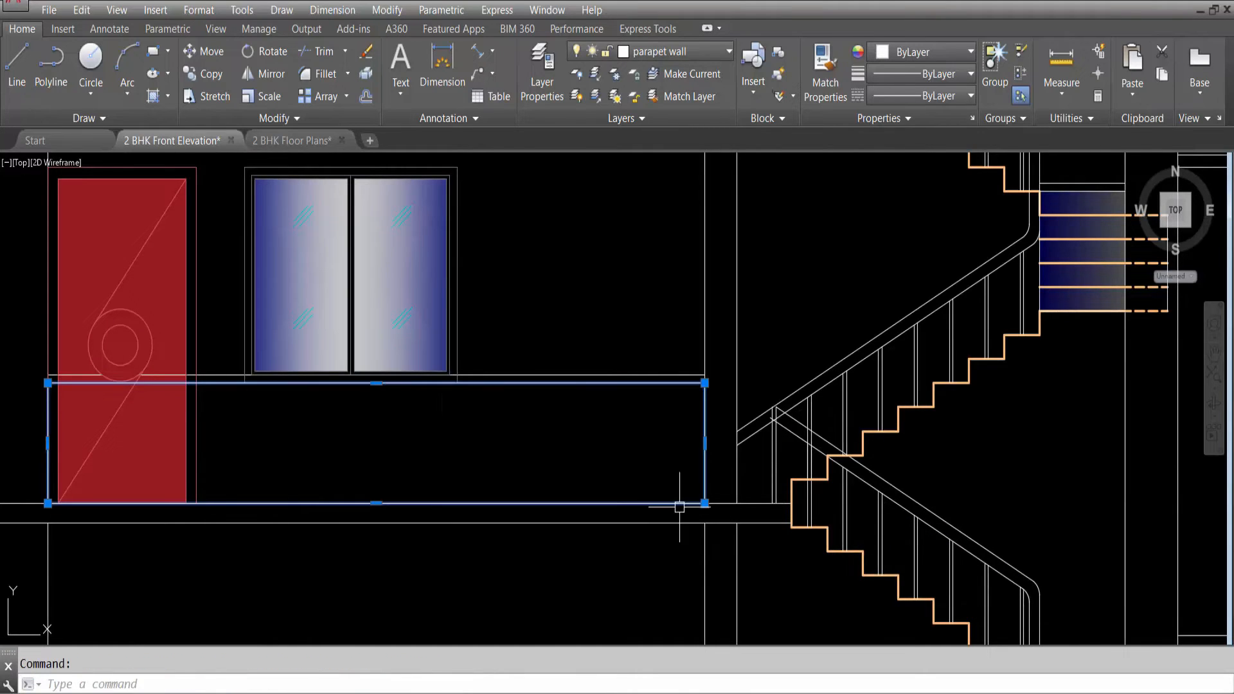
key("Return")
left_click(689, 510)
scroll(661, 427, "down", 5)
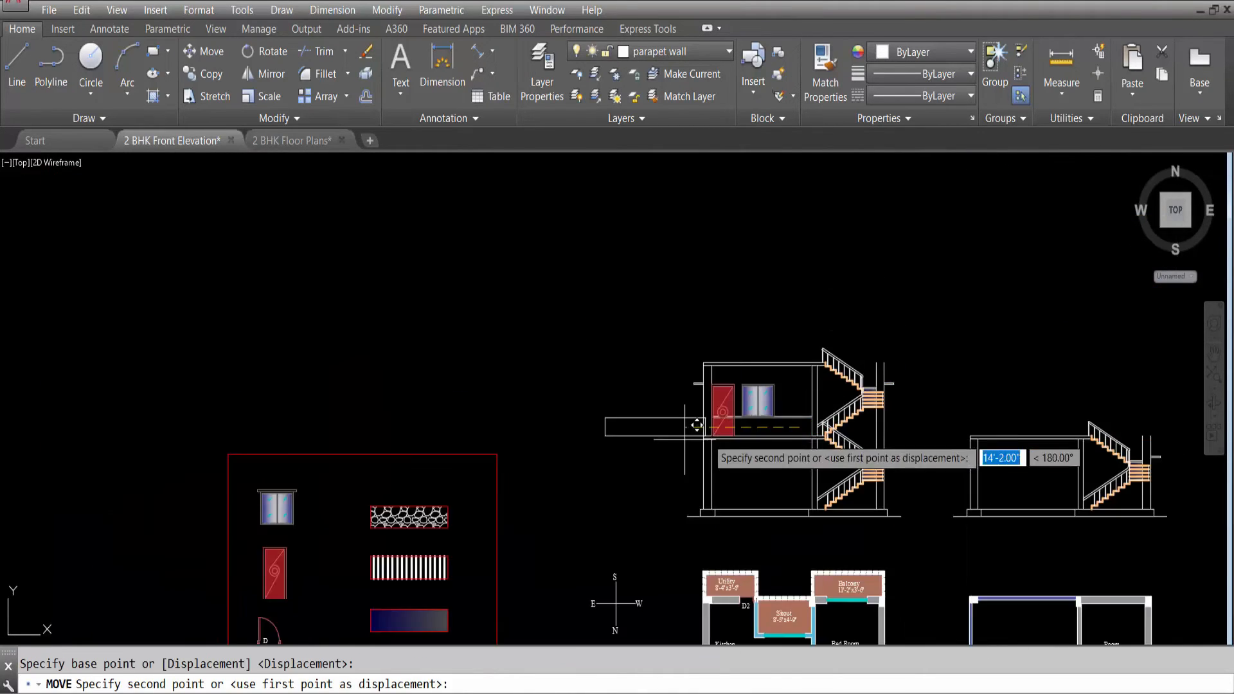
left_click(640, 467)
Hatch the inside of the moved parapet rectangle with the current hatch settings.
type("h")
key("Return")
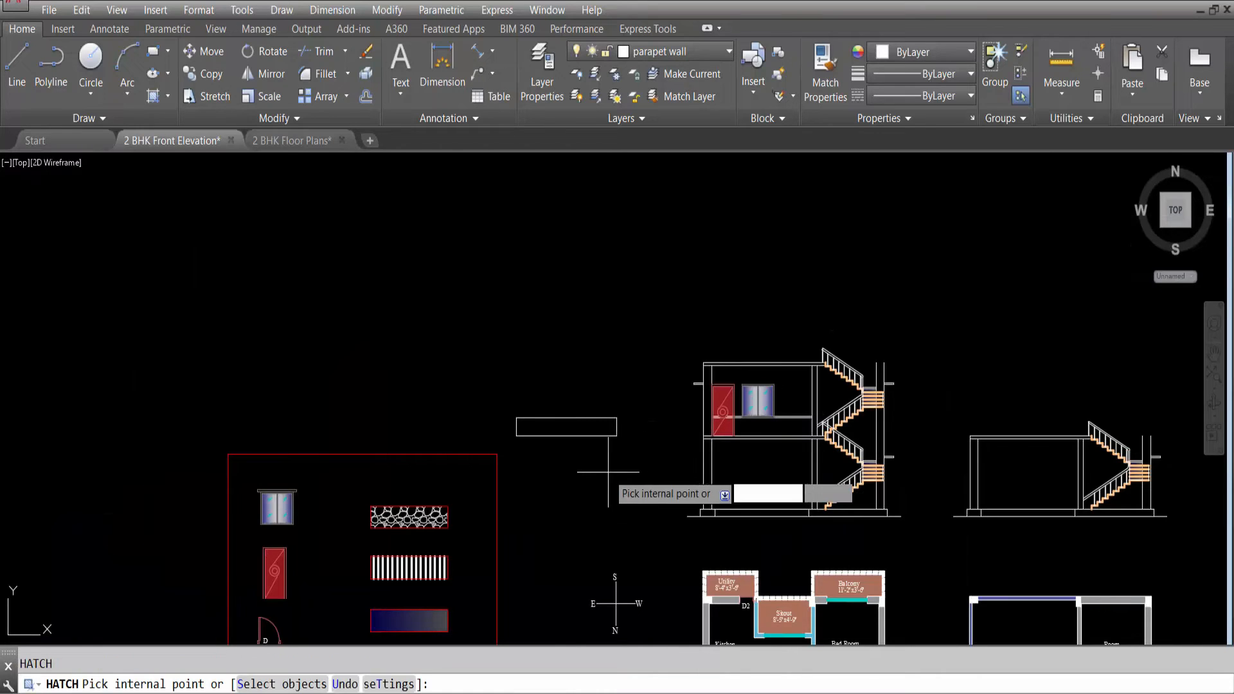
scroll(593, 421, "up", 2)
key("Return")
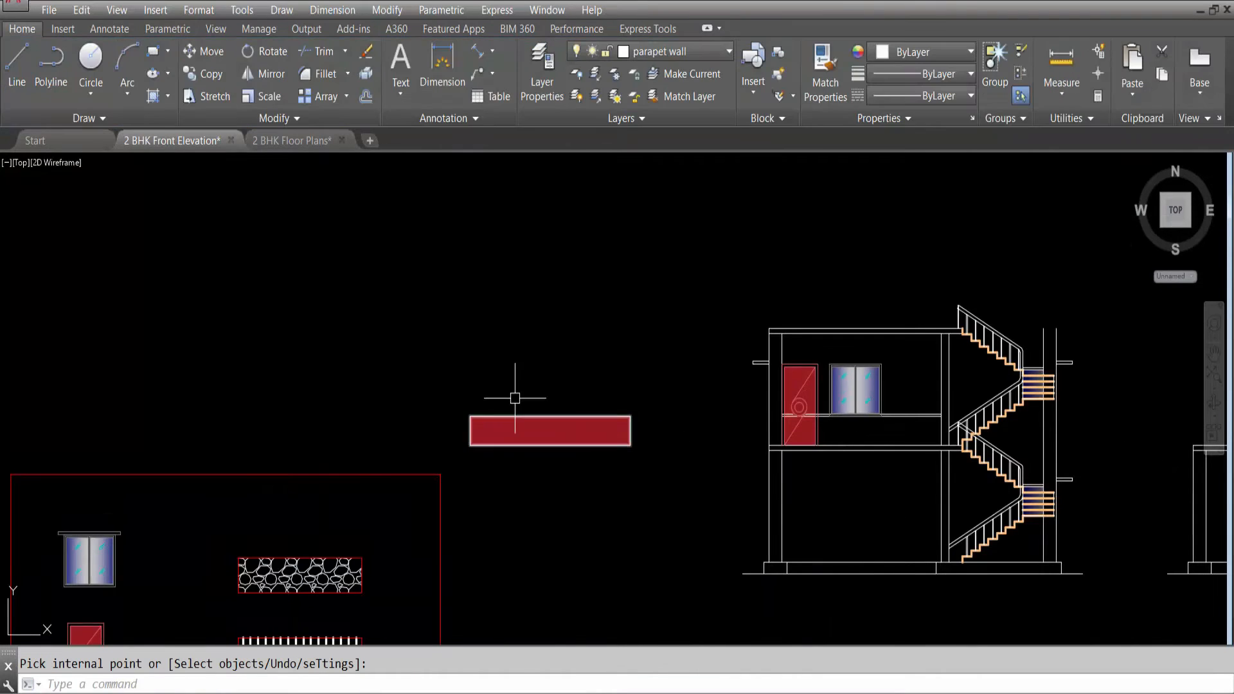
Match the parapet rectangle's hatch to the blue gradient sample in the red-framed legend.
scroll(564, 515, "down", 4)
scroll(427, 550, "up", 4)
left_click(434, 545)
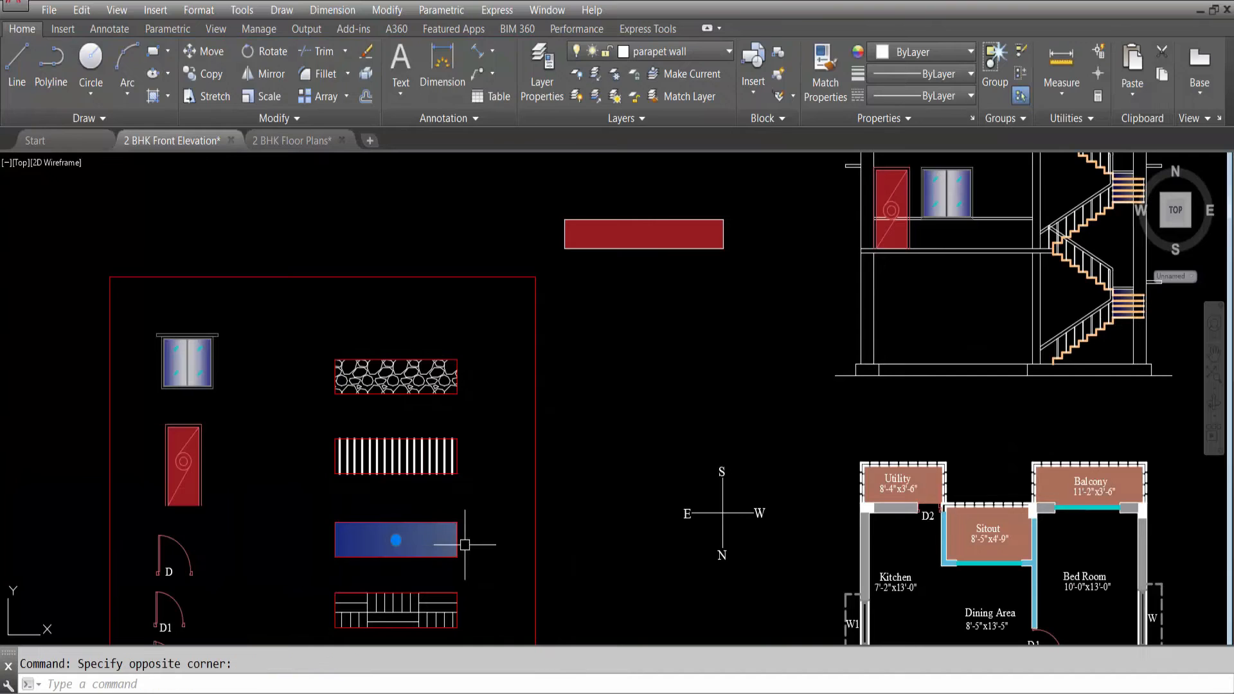
type("ma")
key("Return")
scroll(389, 523, "down", 3)
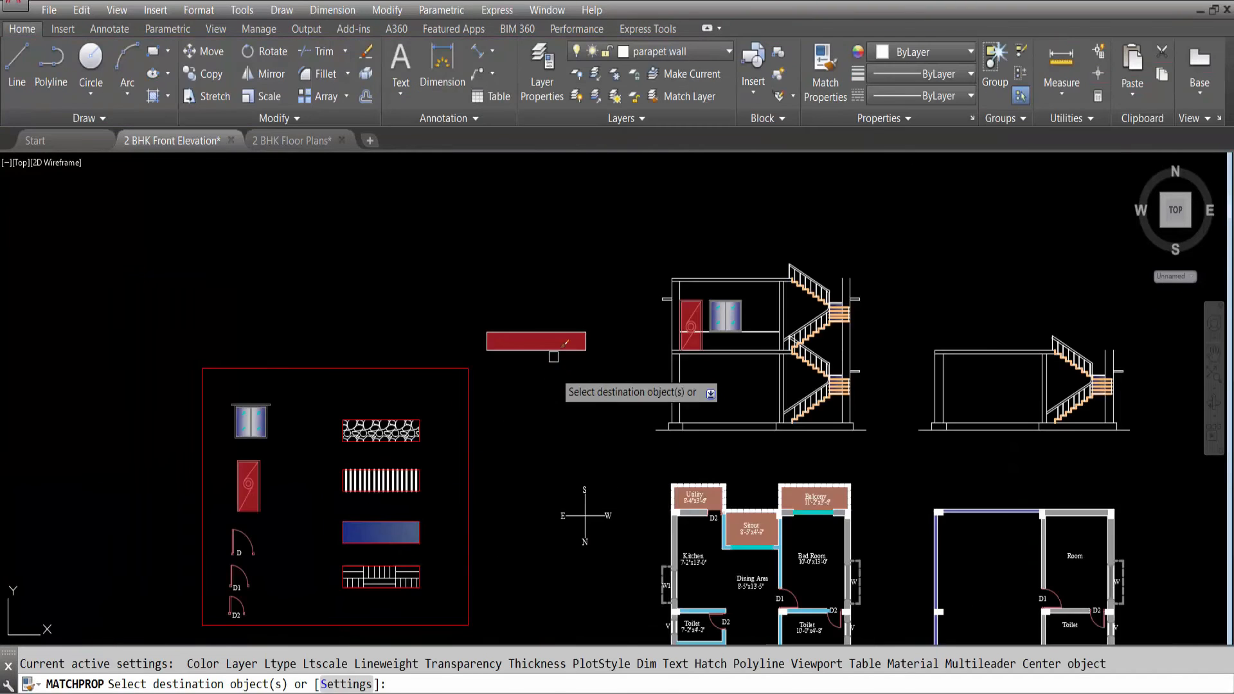
left_click(527, 338)
scroll(526, 337, "up", 5)
key("Escape")
Move the gradient hatch back into the upper-floor parapet, aligning its lower-right corner with the wall and slab corner.
left_click(598, 361)
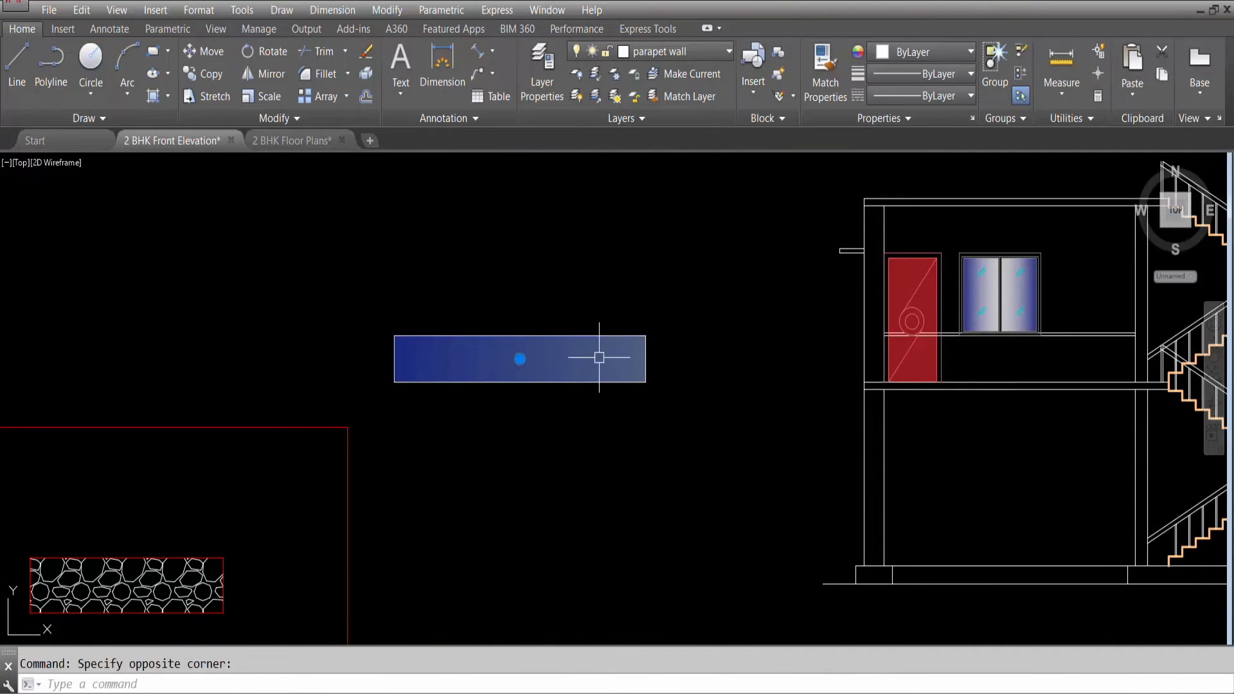
type("m")
key("Return")
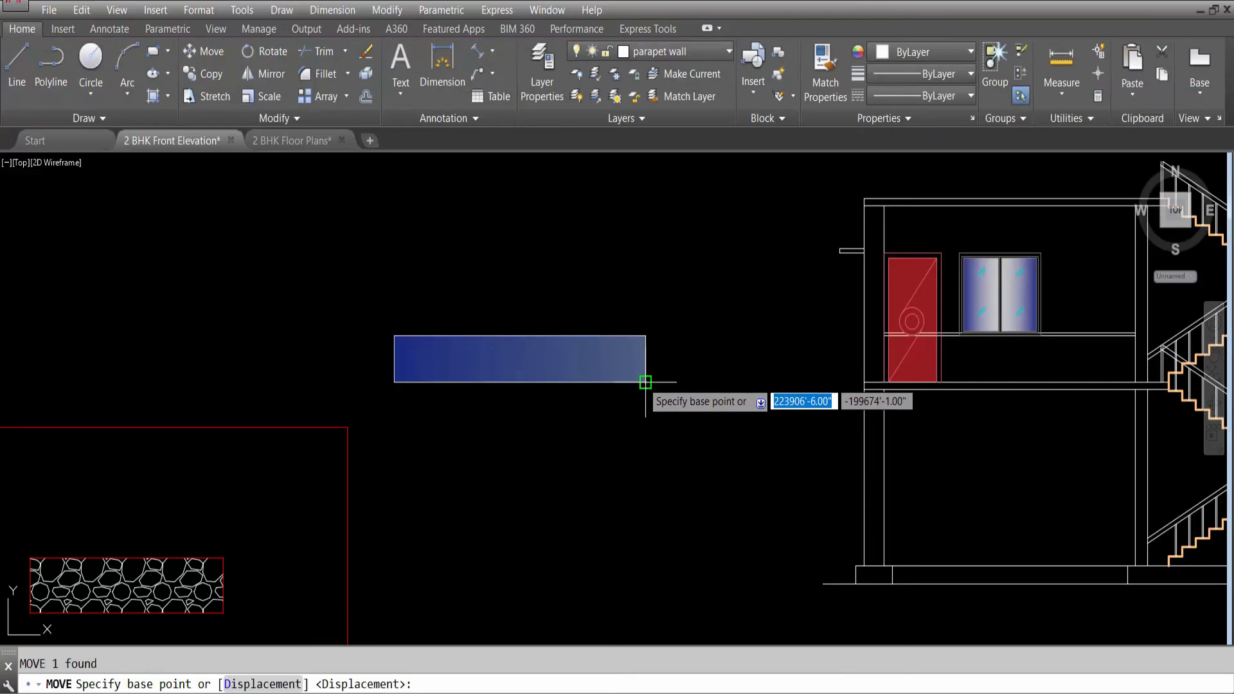
left_click(633, 385)
scroll(481, 405, "down", 4)
scroll(509, 509, "up", 5)
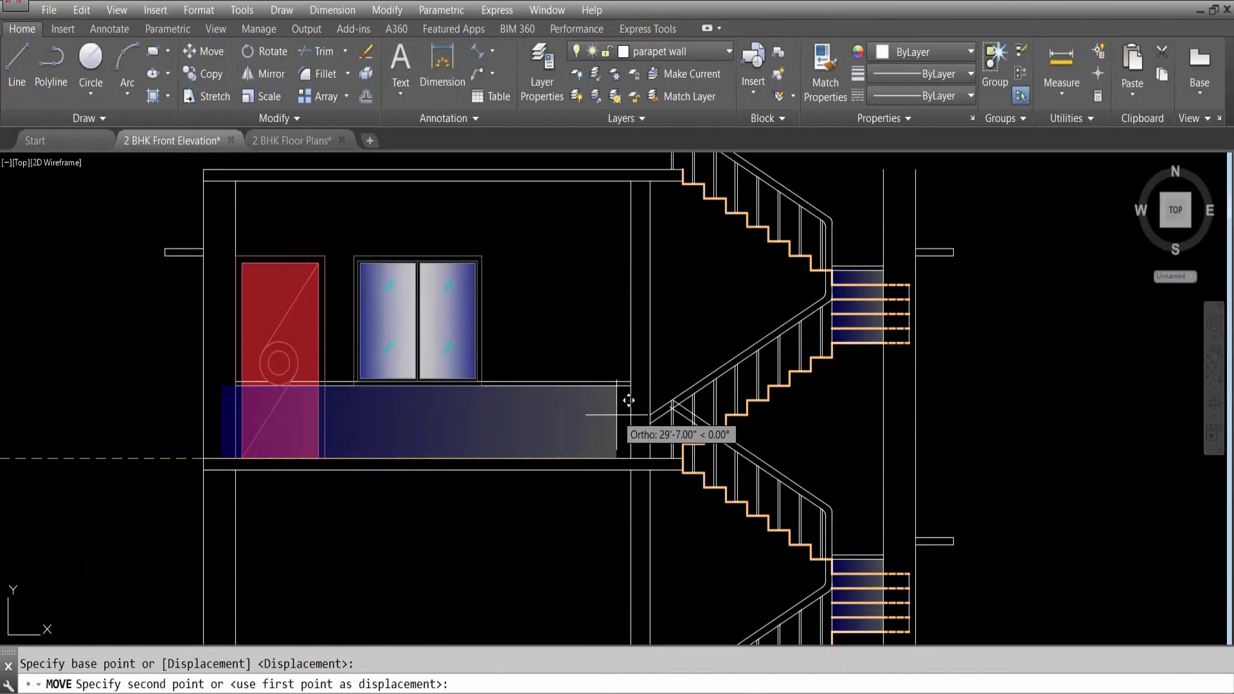
left_click(641, 439)
scroll(516, 284, "down", 3)
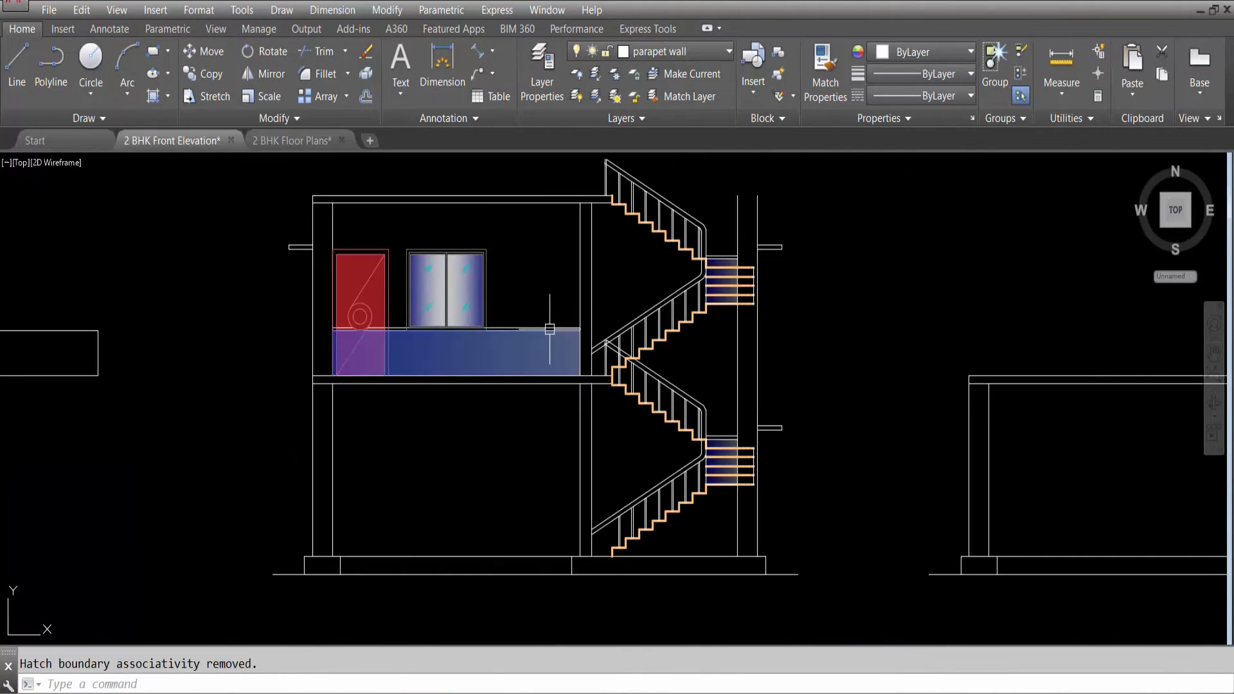
Regenerate the drawing and erase the leftover empty rectangle beside the elevation.
type("re")
key("Return")
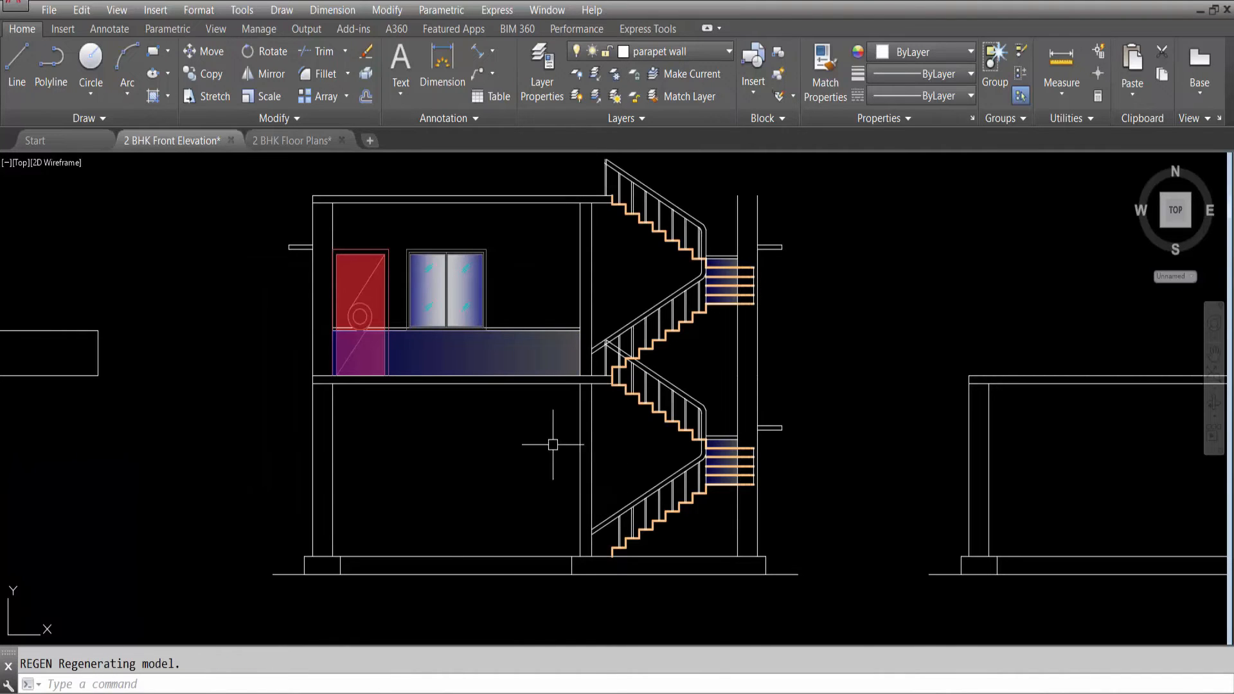
scroll(403, 400, "down", 5)
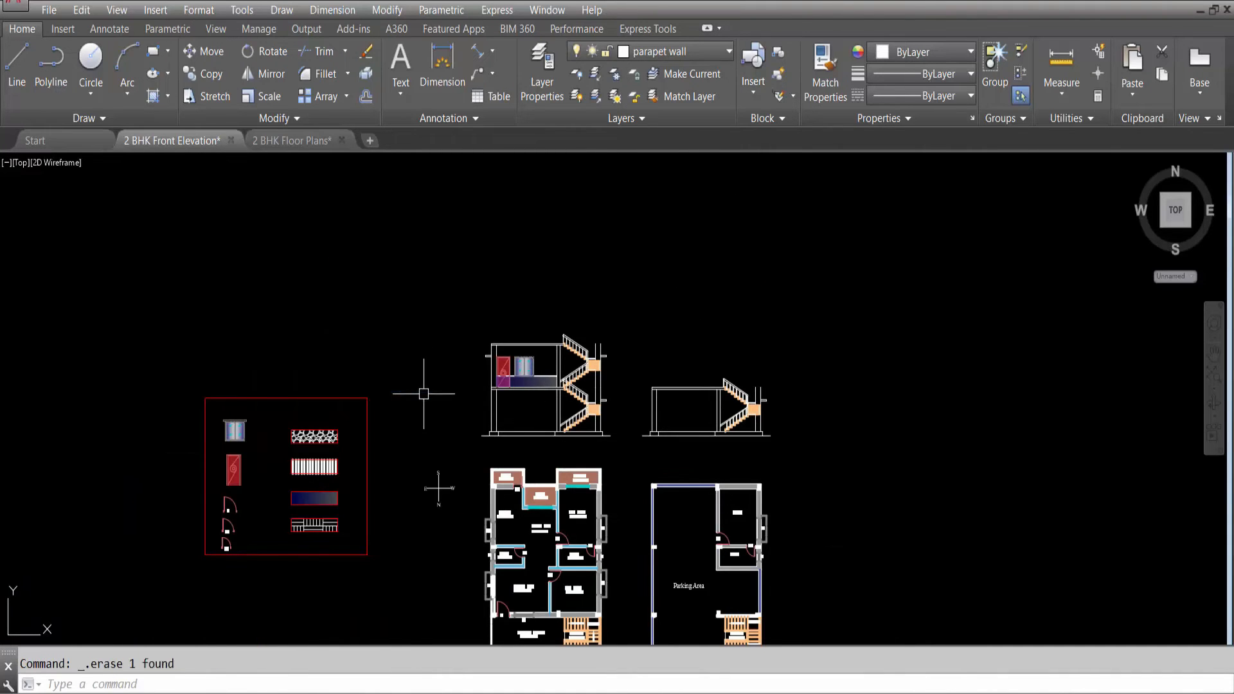
scroll(525, 383, "up", 8)
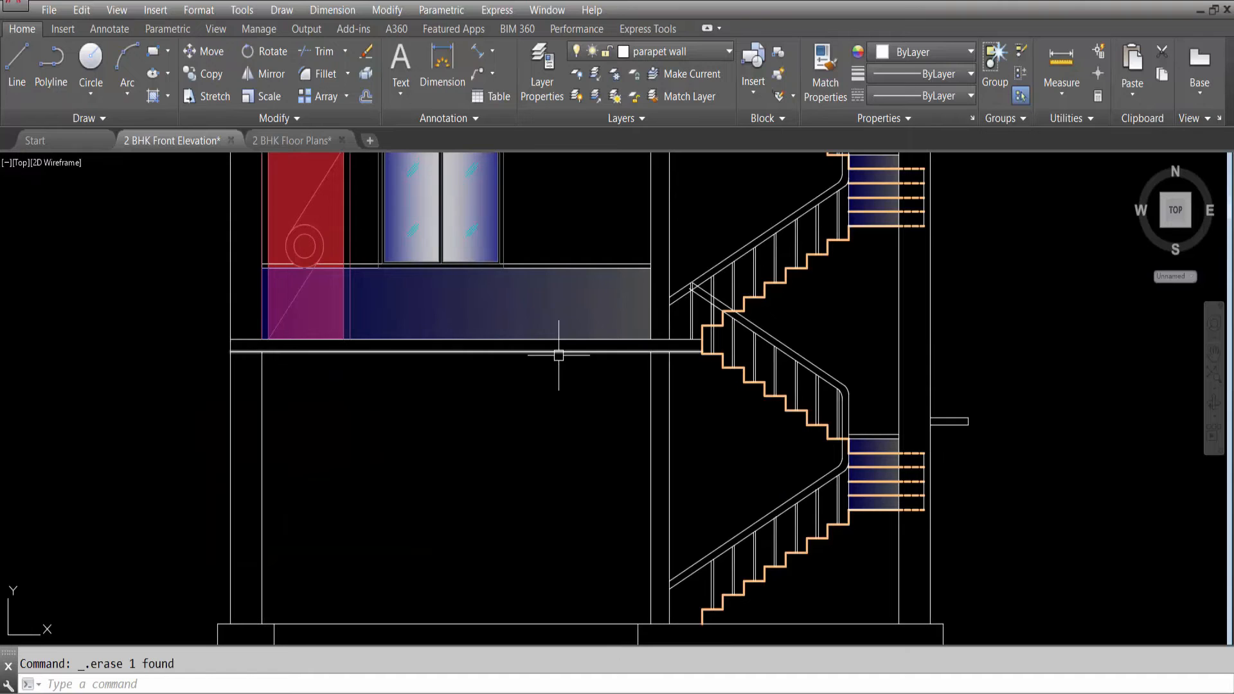
Check the parapet gradient hatch's properties, deselect it, and save the drawing.
scroll(558, 353, "down", 4)
scroll(530, 327, "up", 3)
left_click(530, 327)
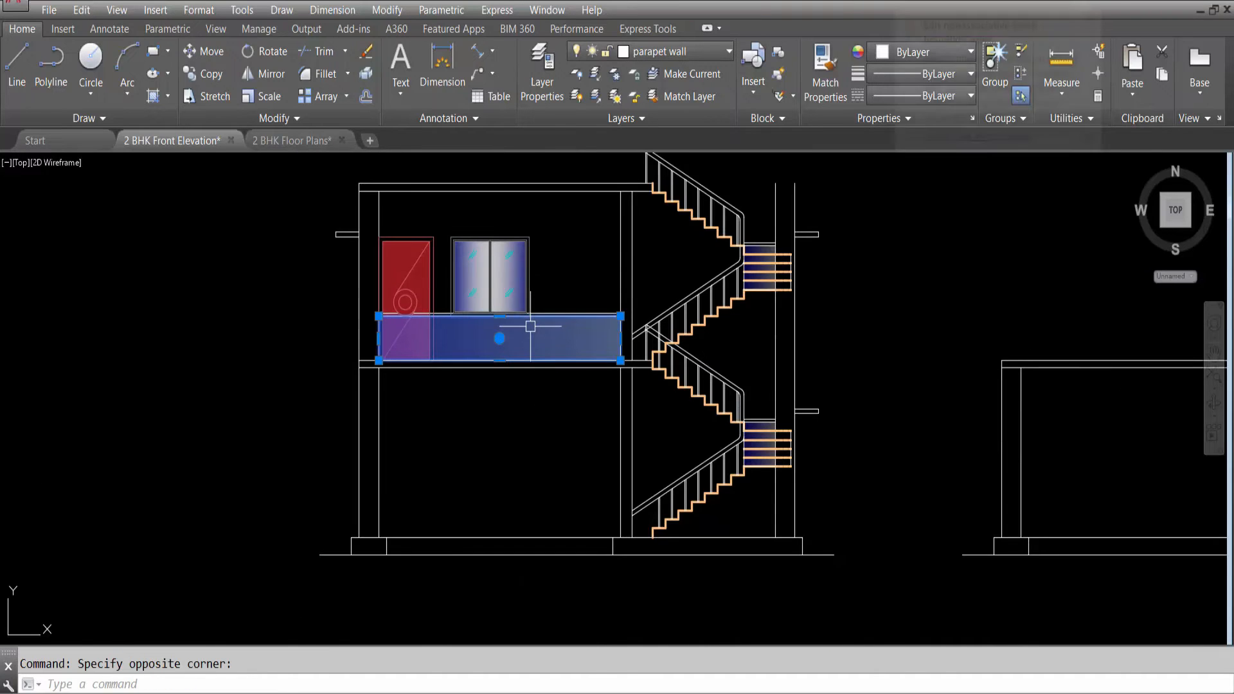
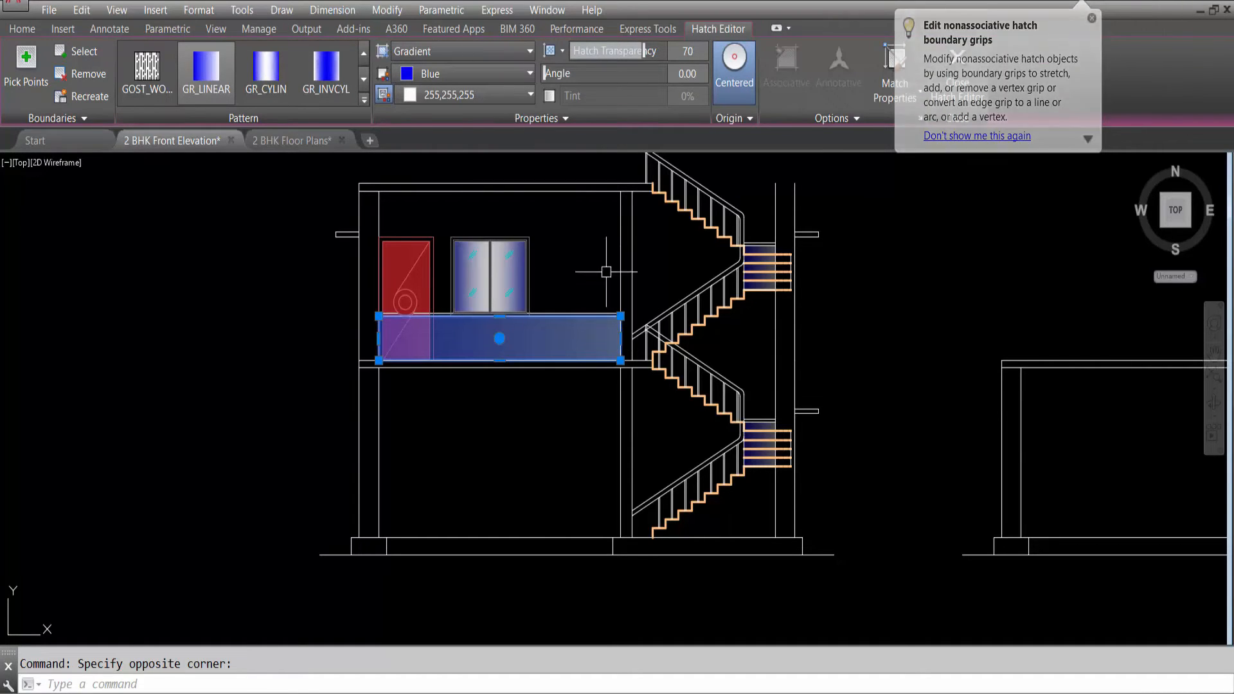
key("Escape")
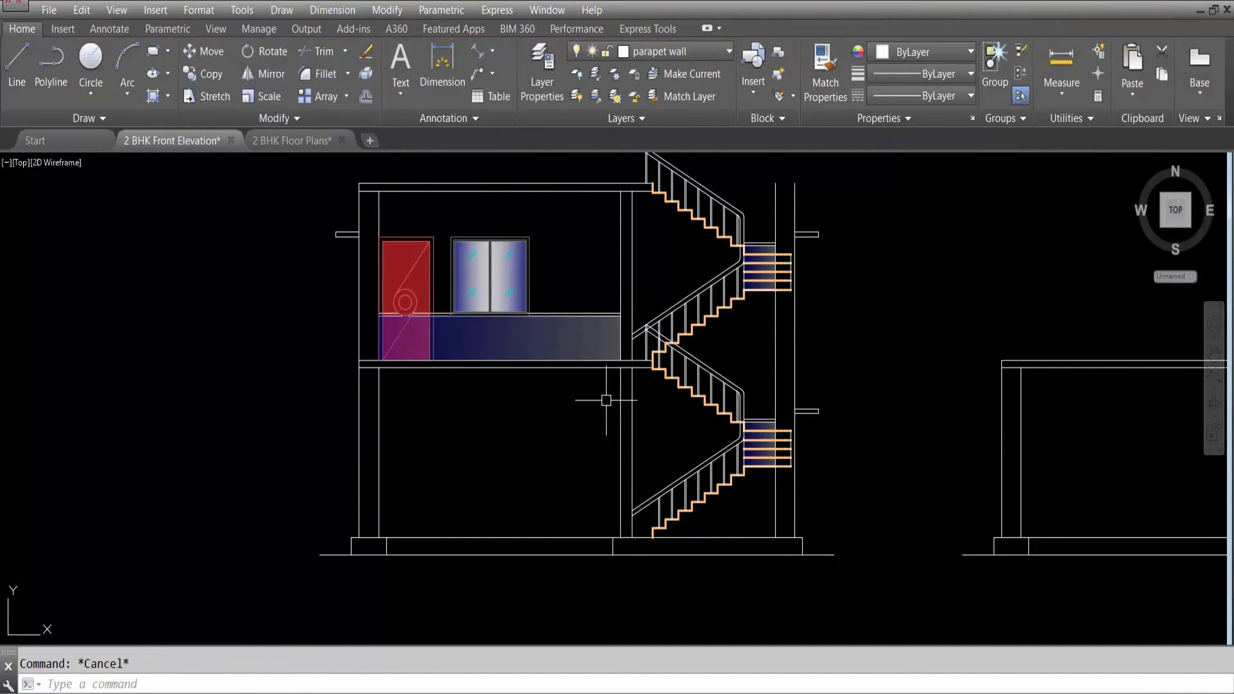
key("ctrl+s")
Draw a horizontal line from the upper end of the lower flight's handrail leftward past the adjacent wall line.
scroll(639, 323, "up", 10)
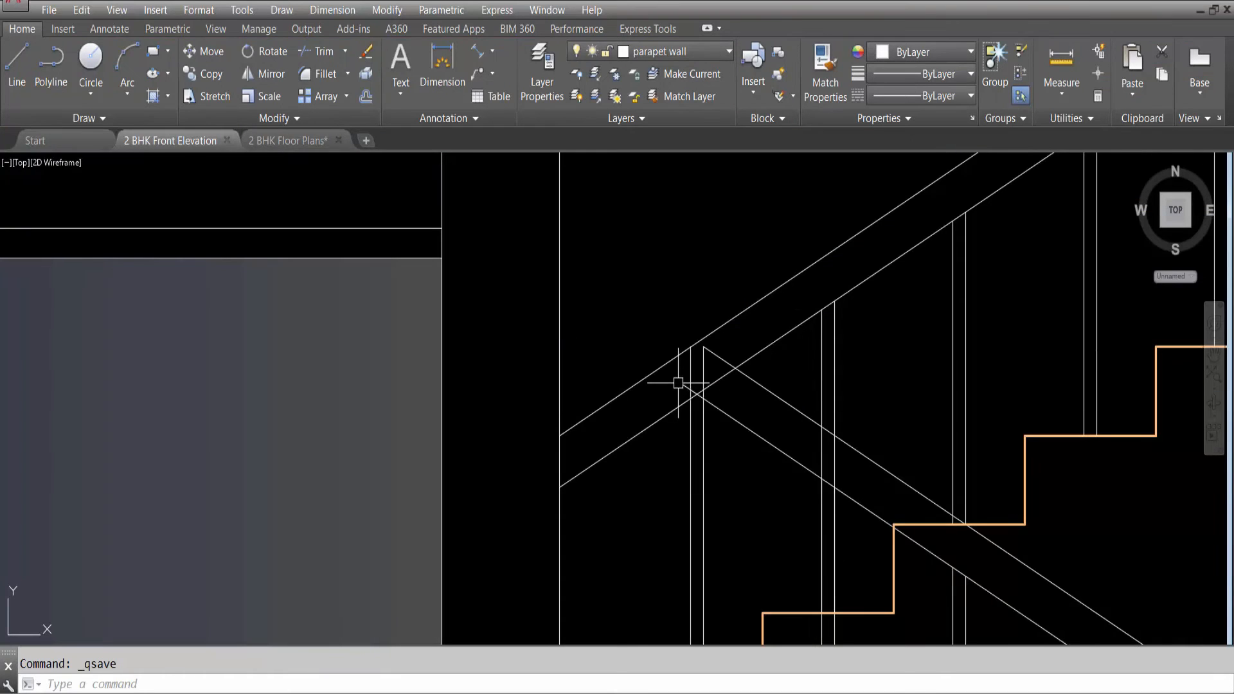
key("Return")
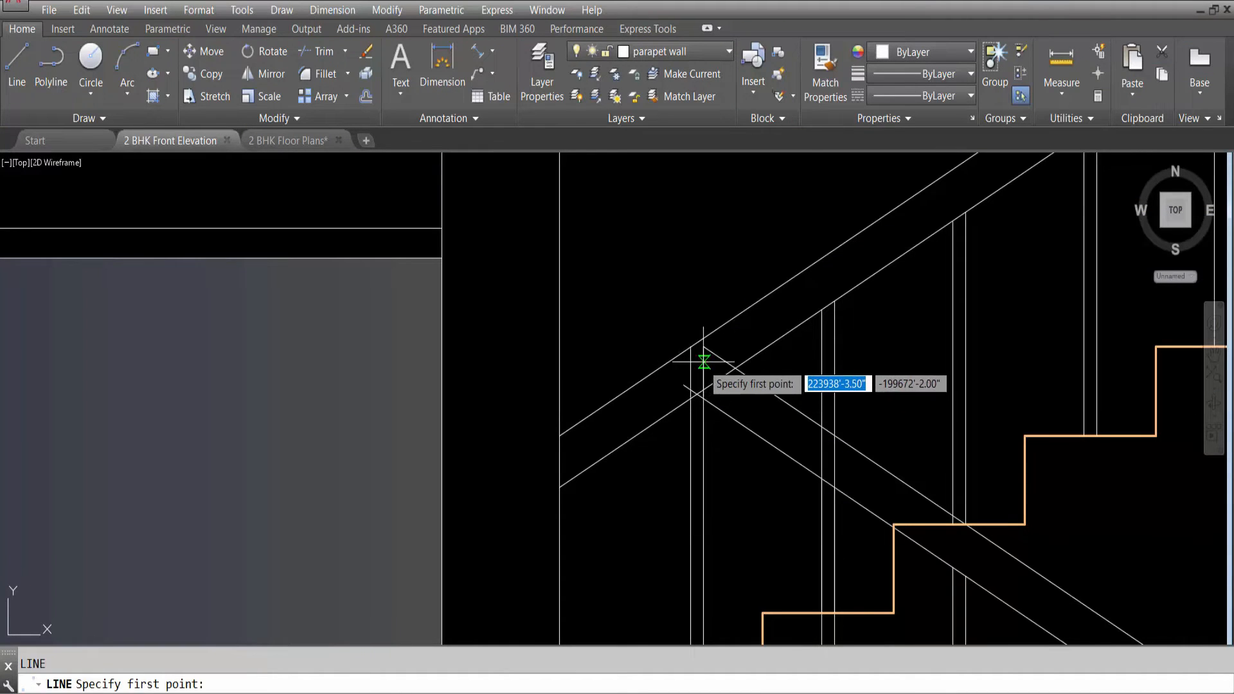
scroll(697, 353, "up", 4)
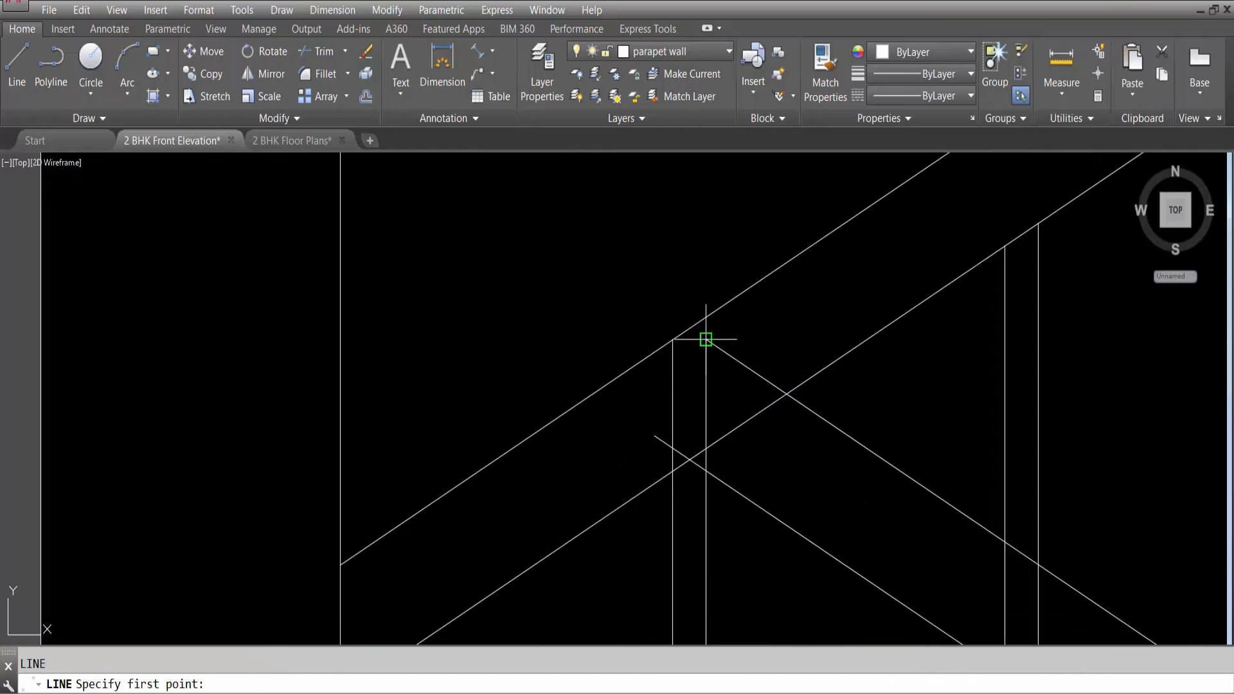
left_click(703, 348)
scroll(488, 338, "down", 4)
left_click(467, 330)
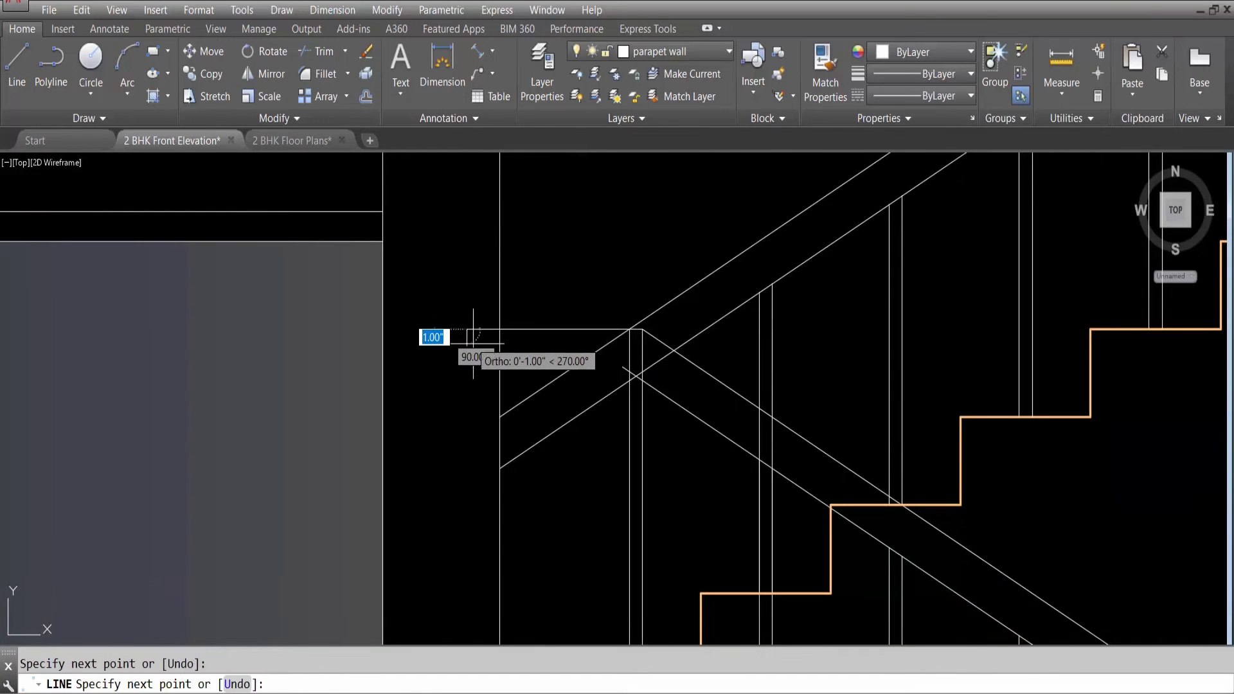
key("Escape")
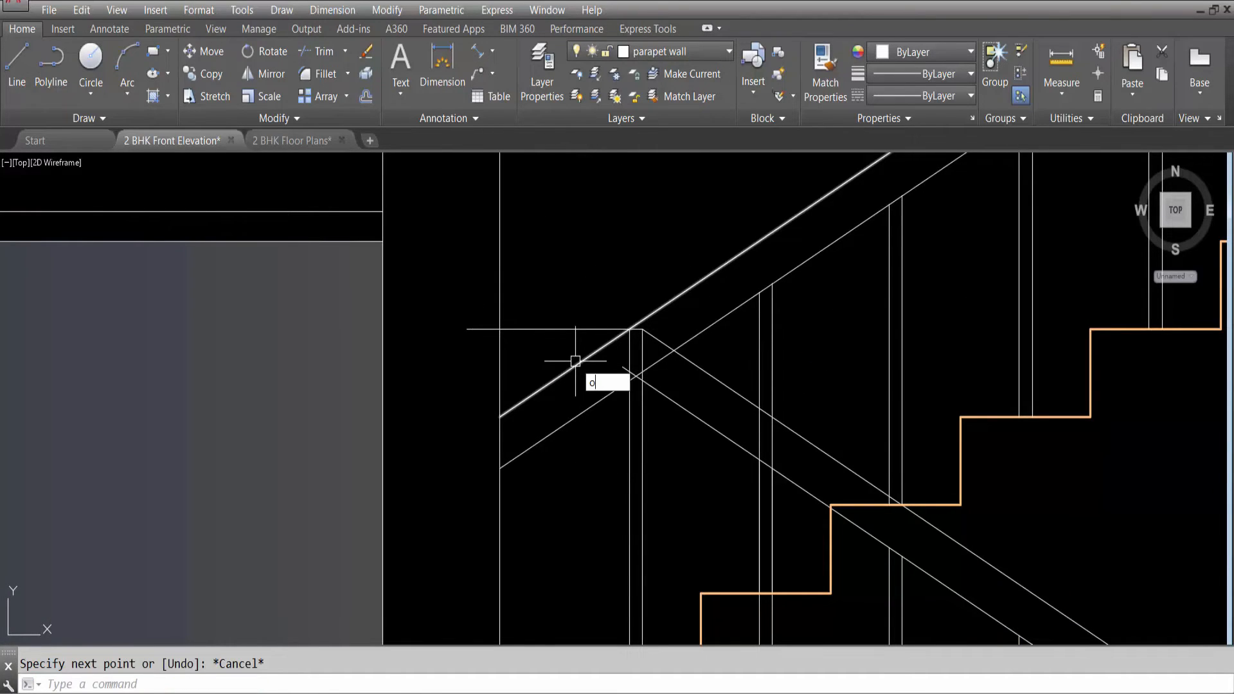
Offset the new horizontal handrail line 3 inches downward.
key("Return")
type("3")
key("Return")
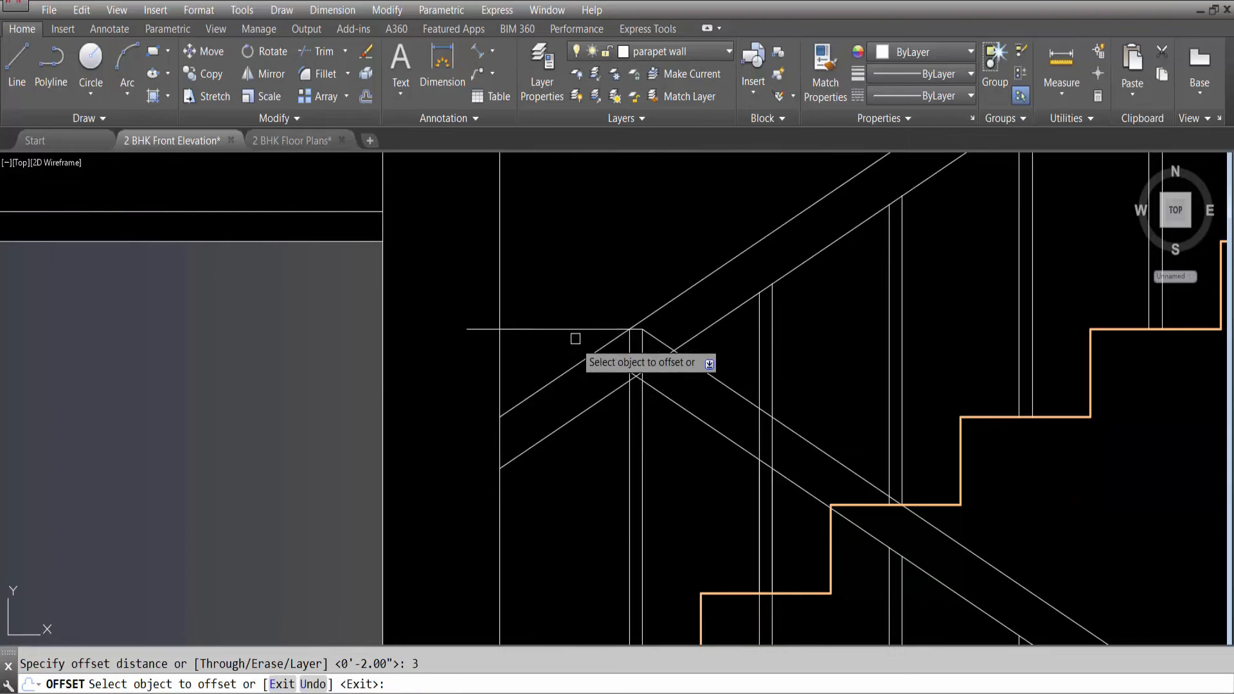
left_click(563, 329)
left_click(576, 427)
key("Escape")
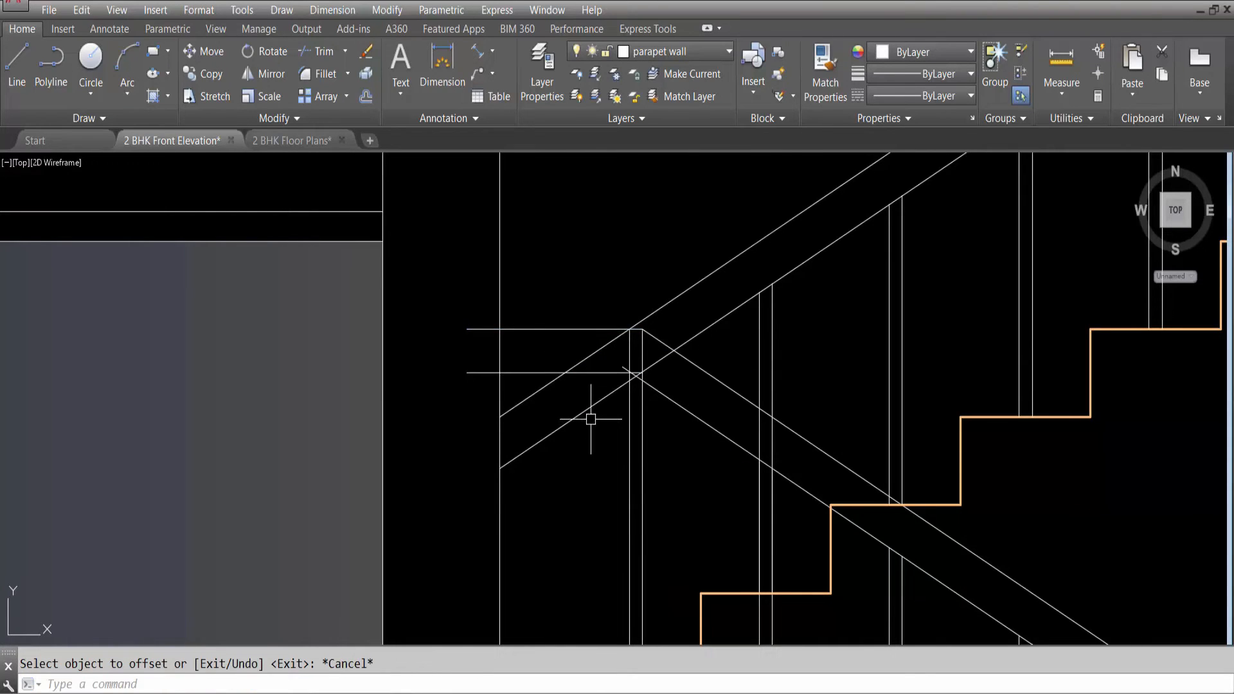
Fillet the lower horizontal handrail line to the descending handrail's lower line with radius 0.
type("f")
key("Return")
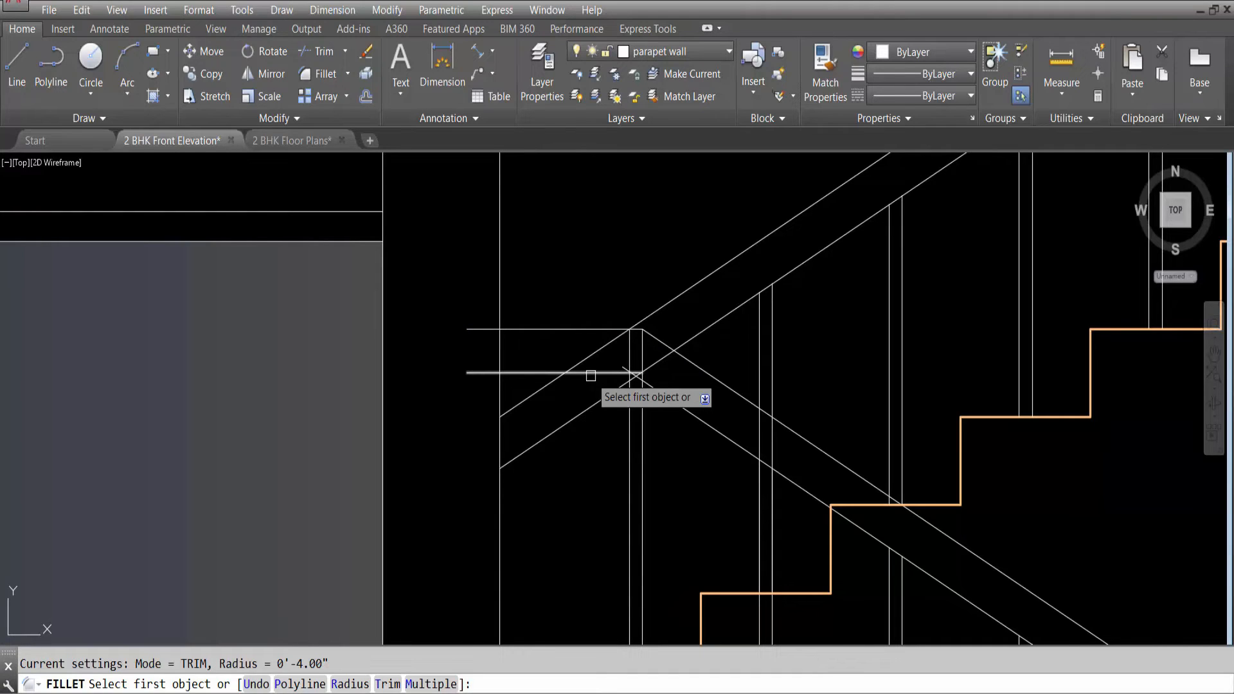
key("Return")
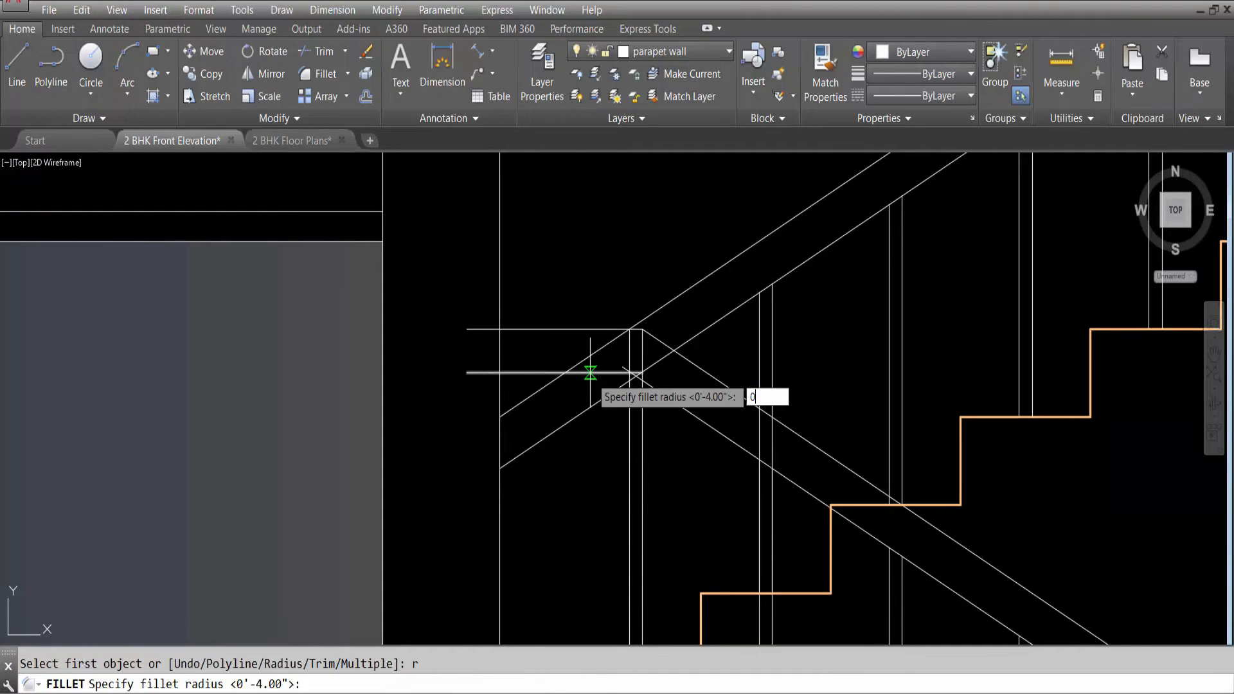
key("Return")
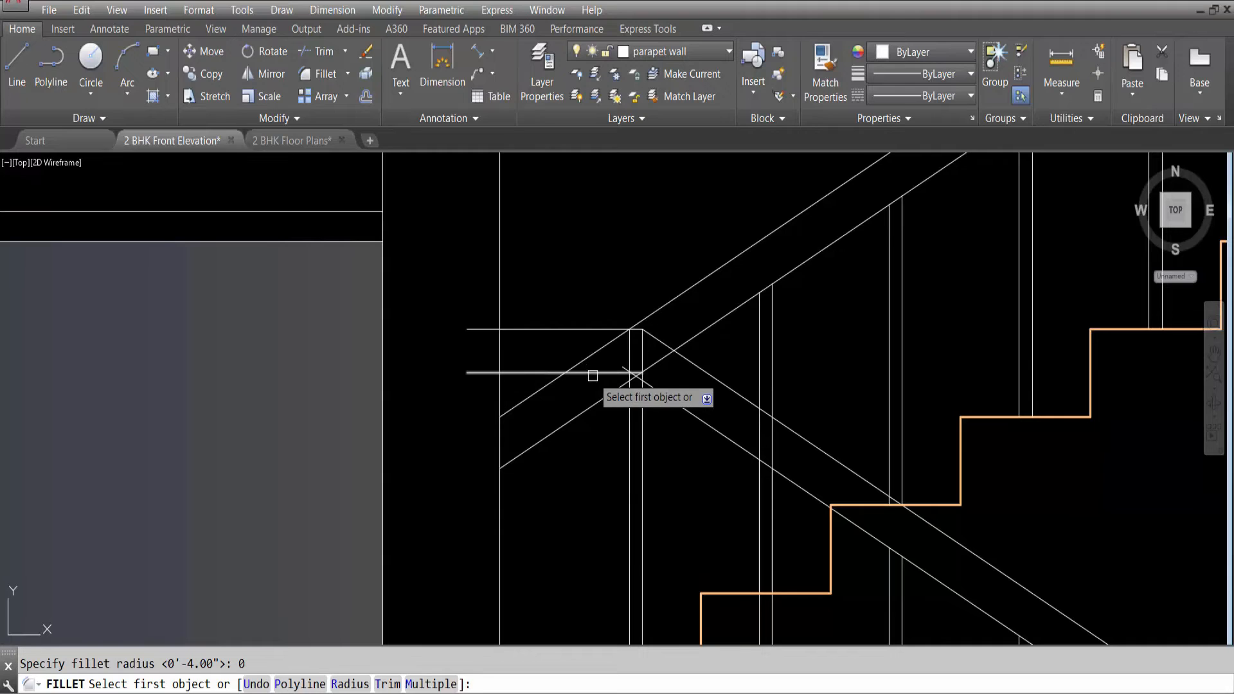
left_click(593, 375)
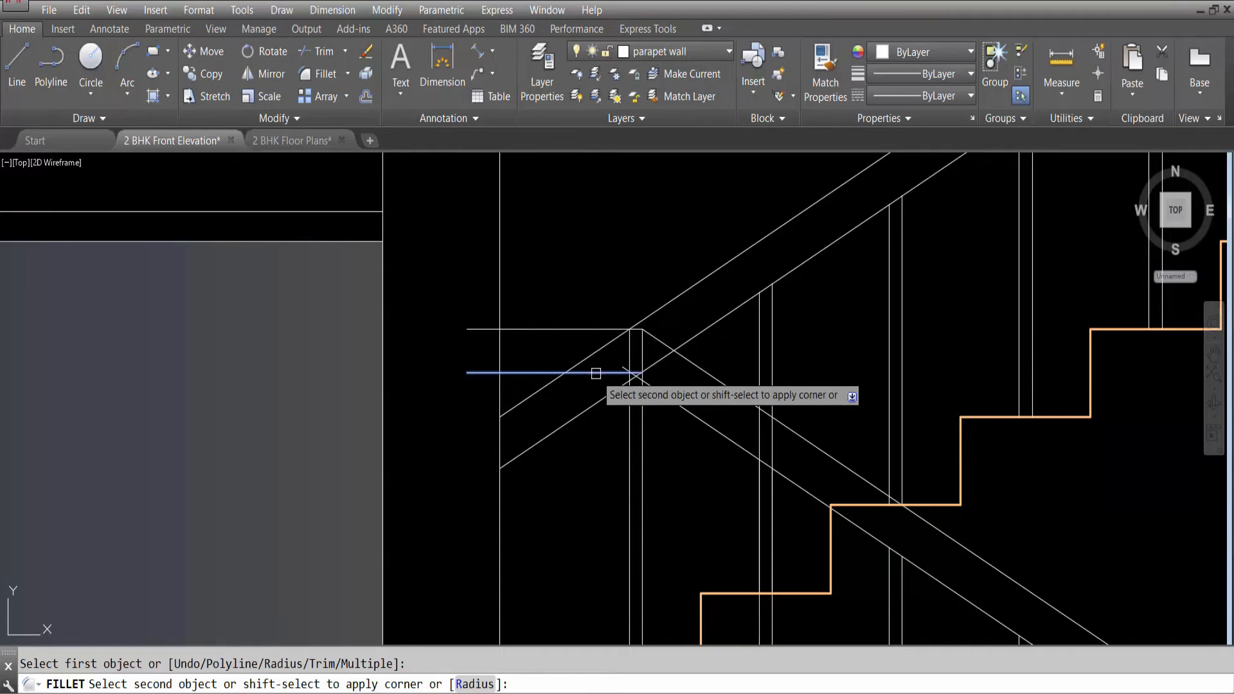
left_click(681, 408)
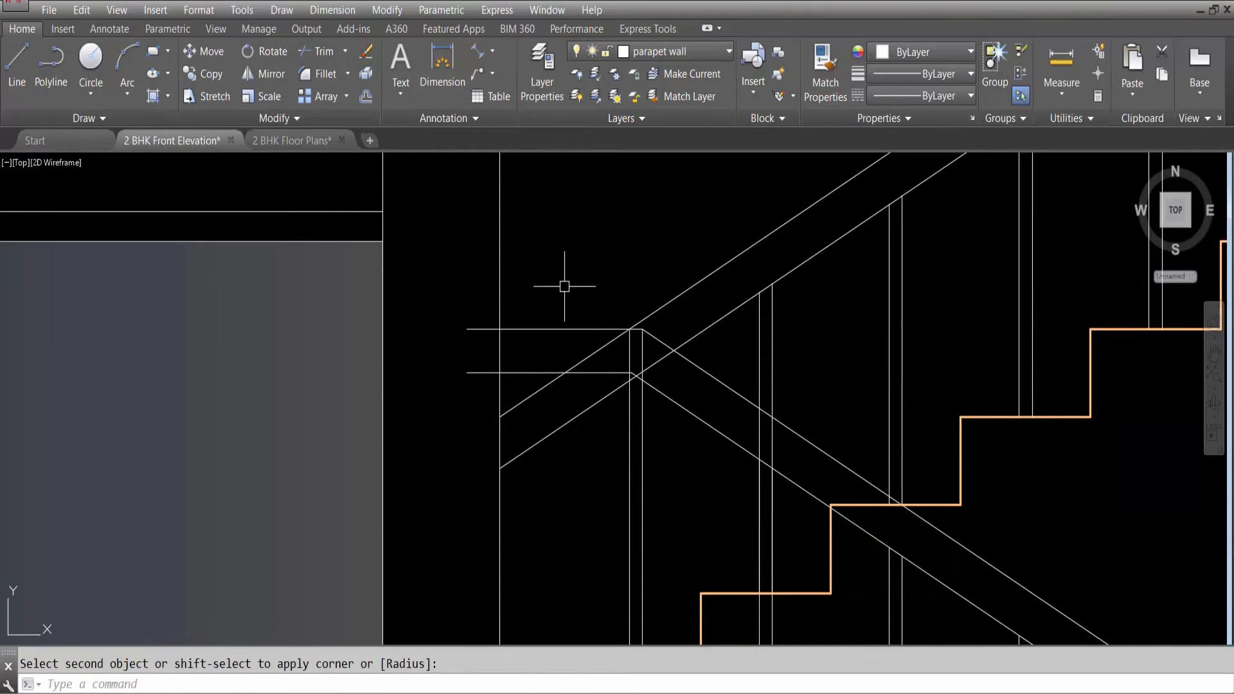
scroll(621, 305, "down", 2)
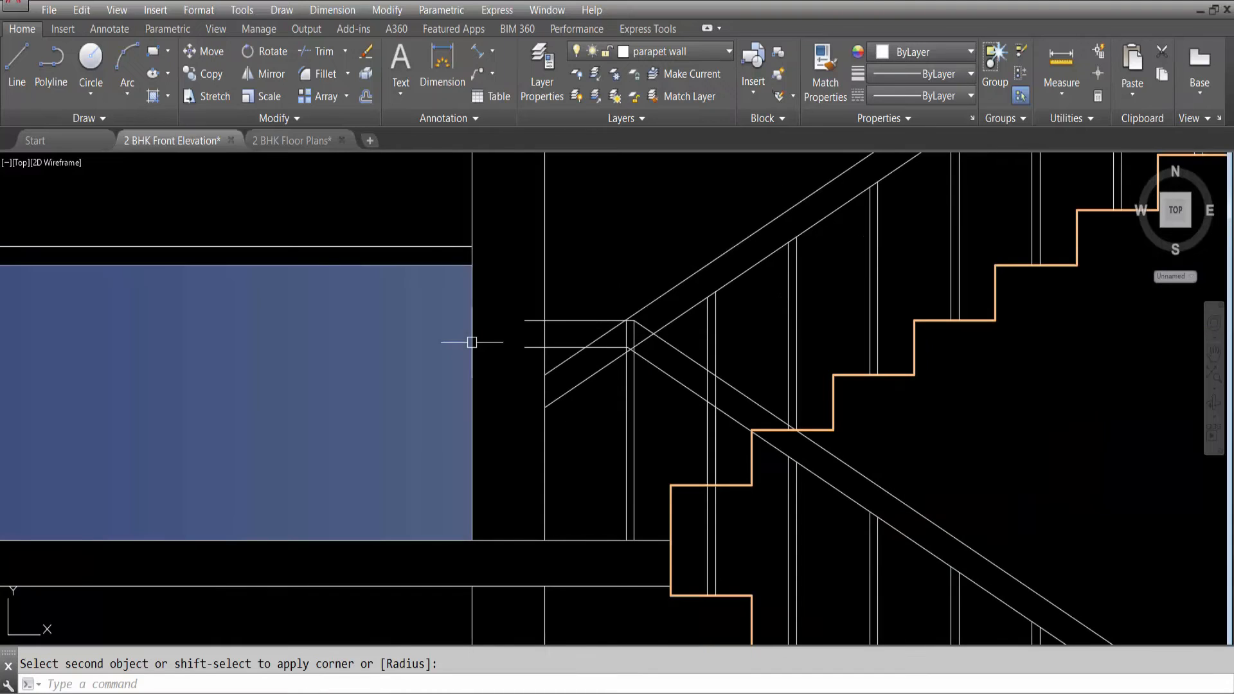
Trim the overhanging ends of the two horizontal handrail lines back to the adjacent wall line.
key("Return")
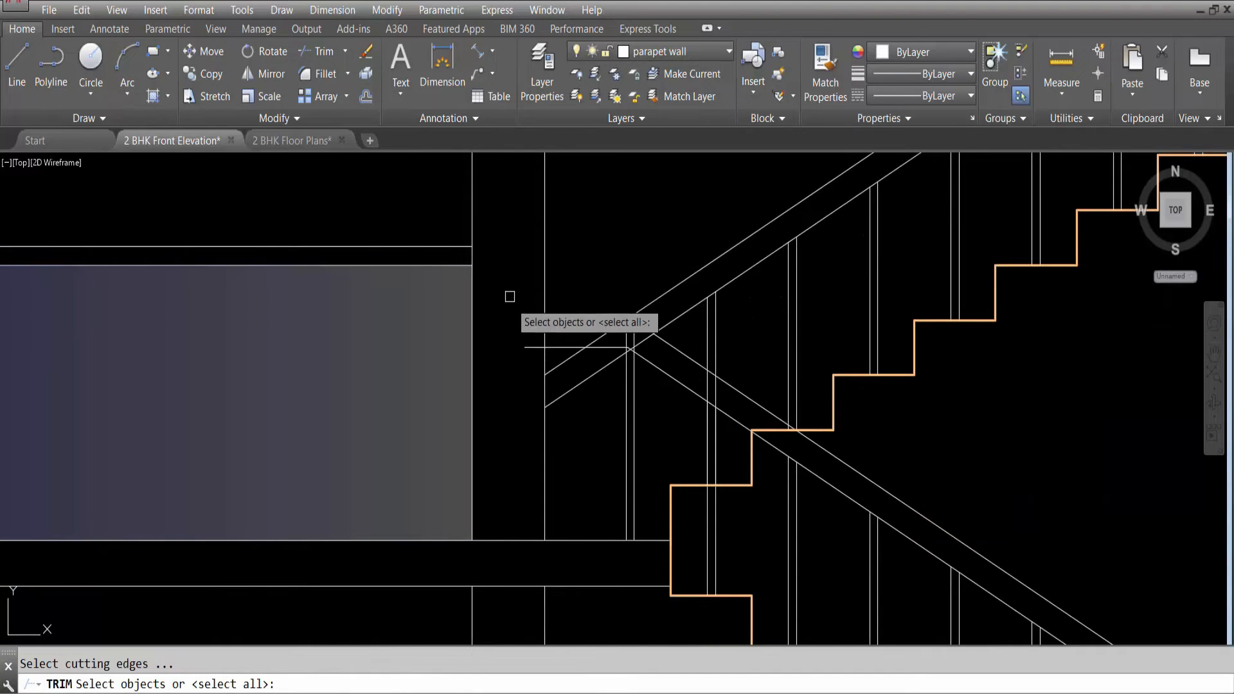
key("Return")
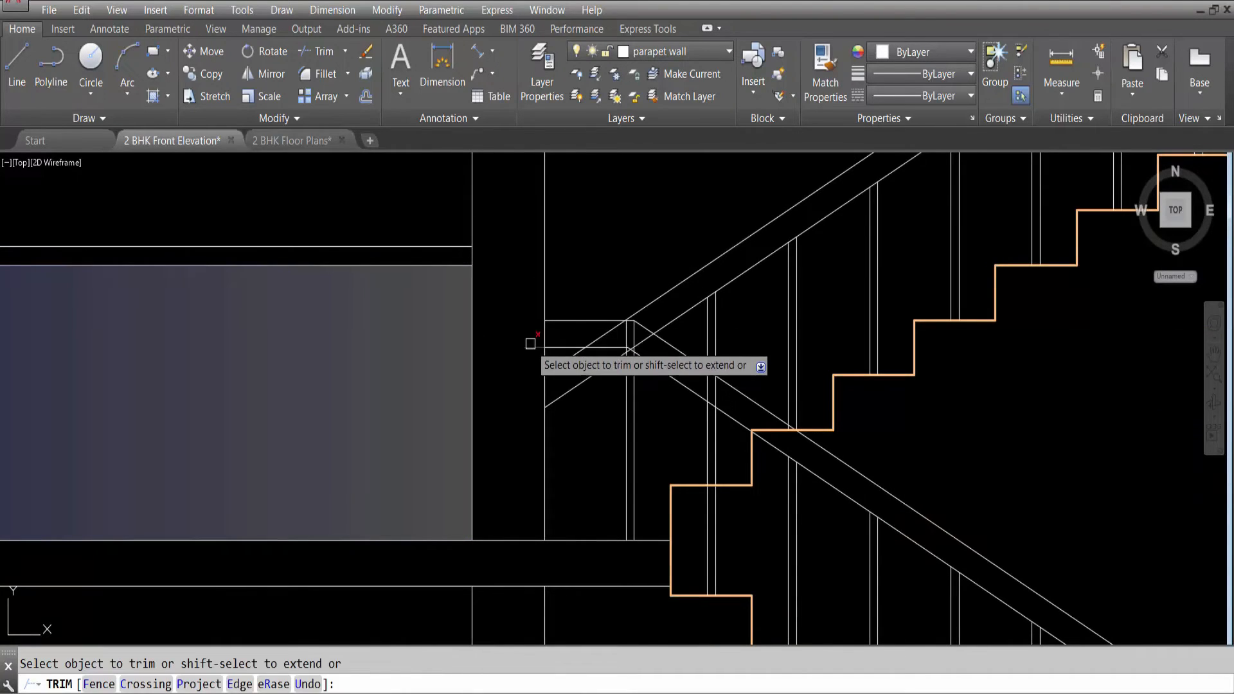
left_click(527, 347)
key("Escape")
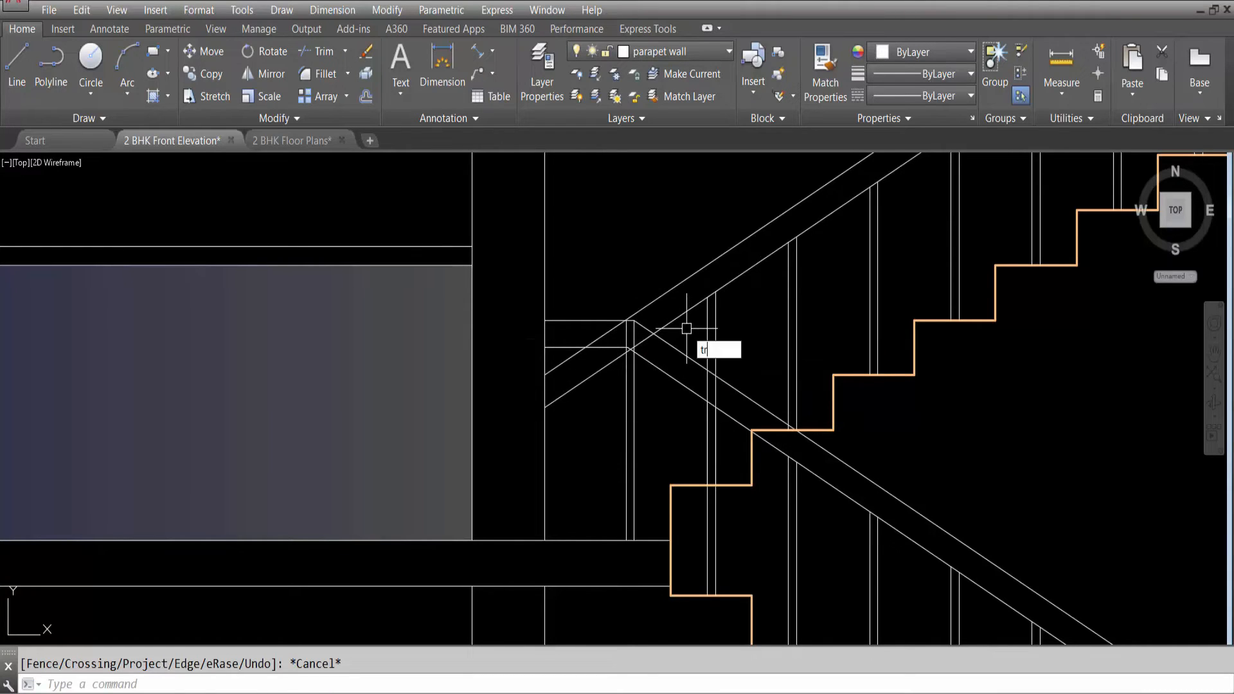
Trim the upper flight's handrail lines where they run past the landing and descending rails, and erase the remaining piece.
type("tr")
key("Return")
left_click(670, 344)
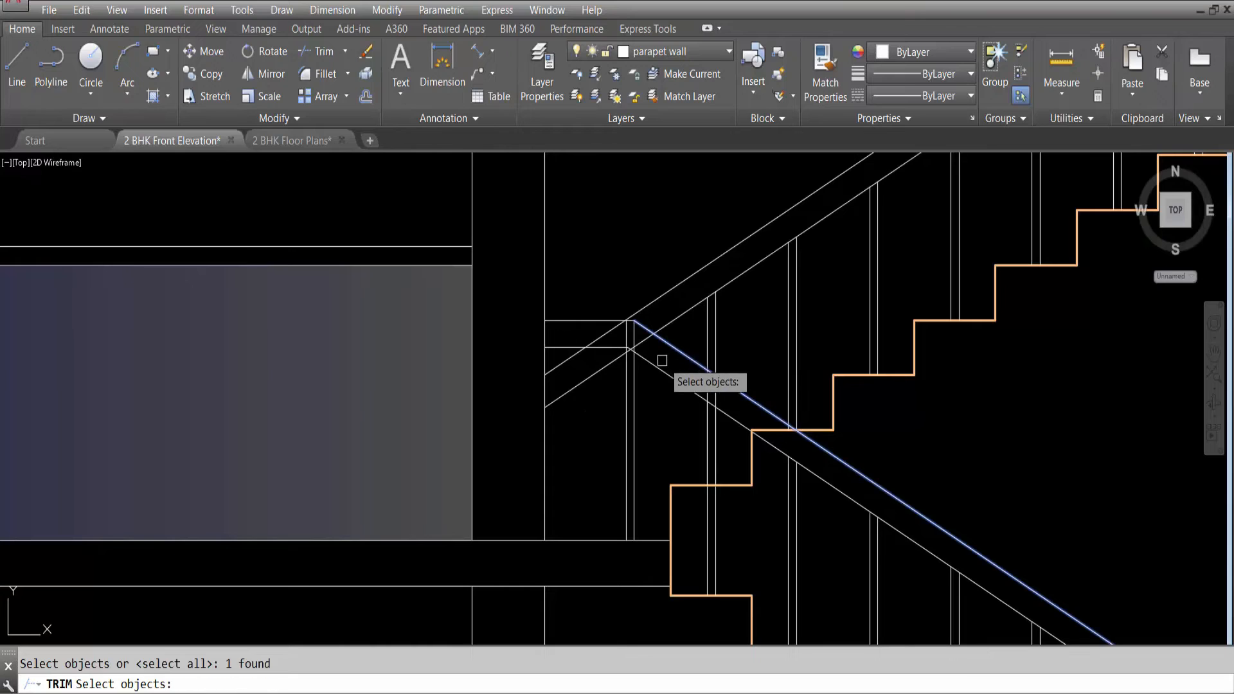
left_click(611, 321)
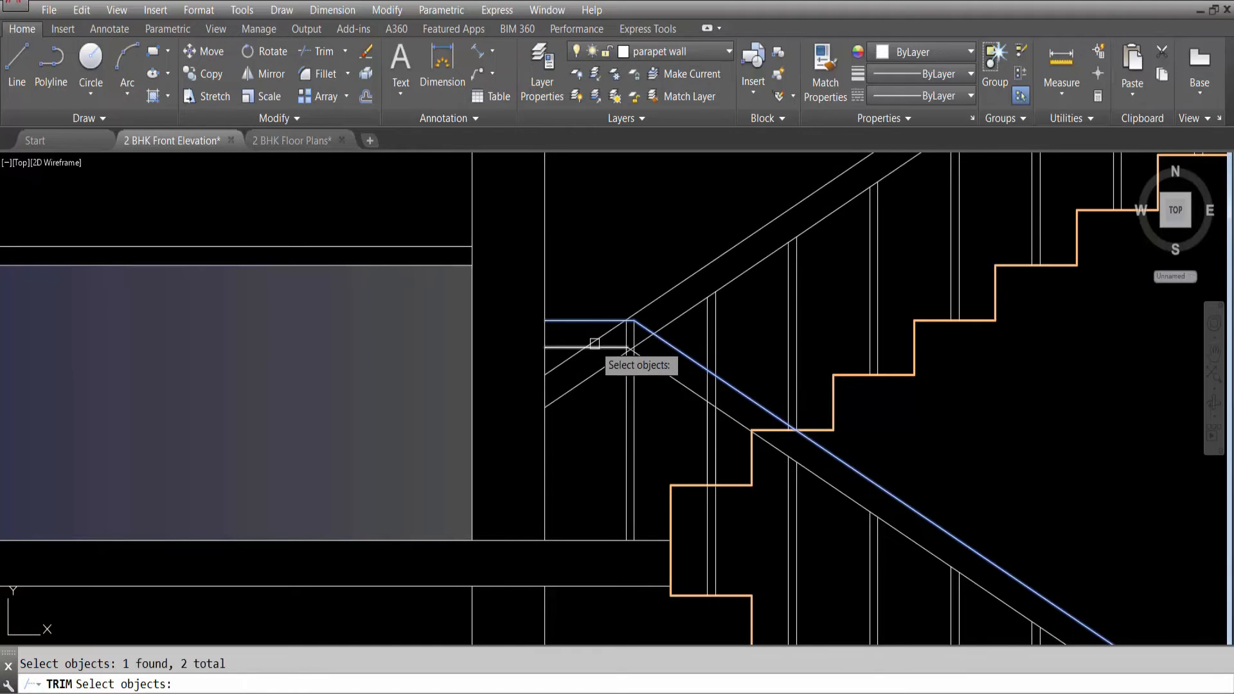
left_click(613, 364)
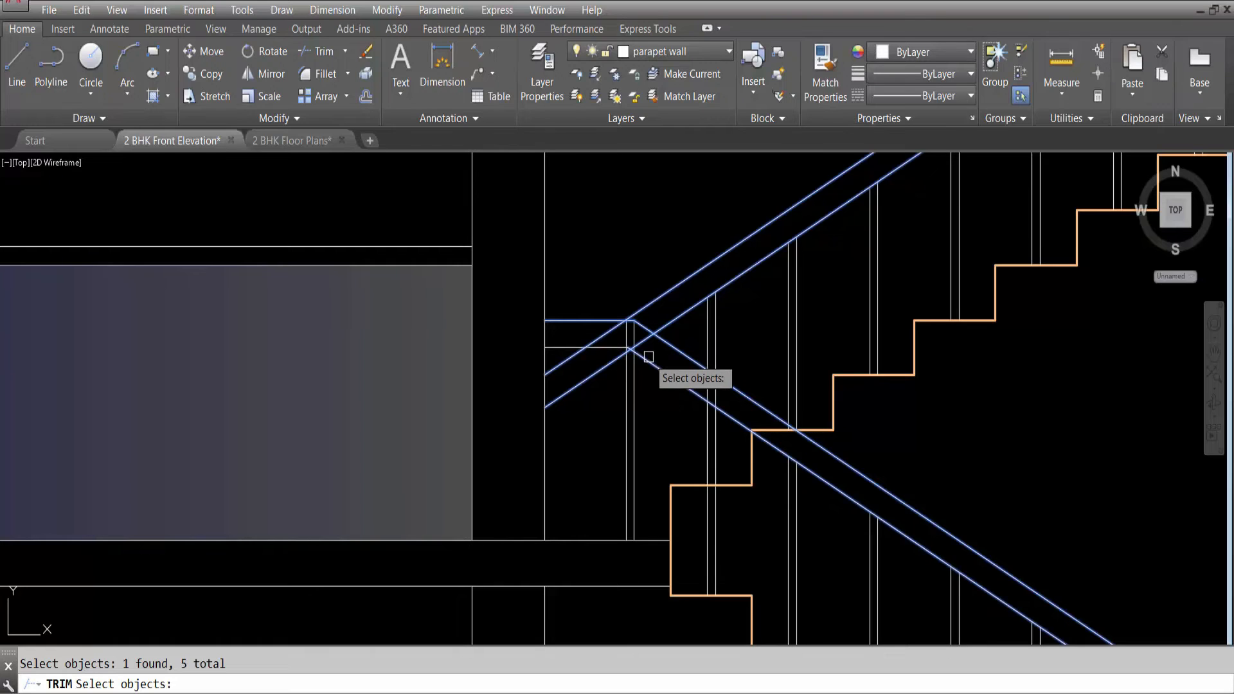
key("Return")
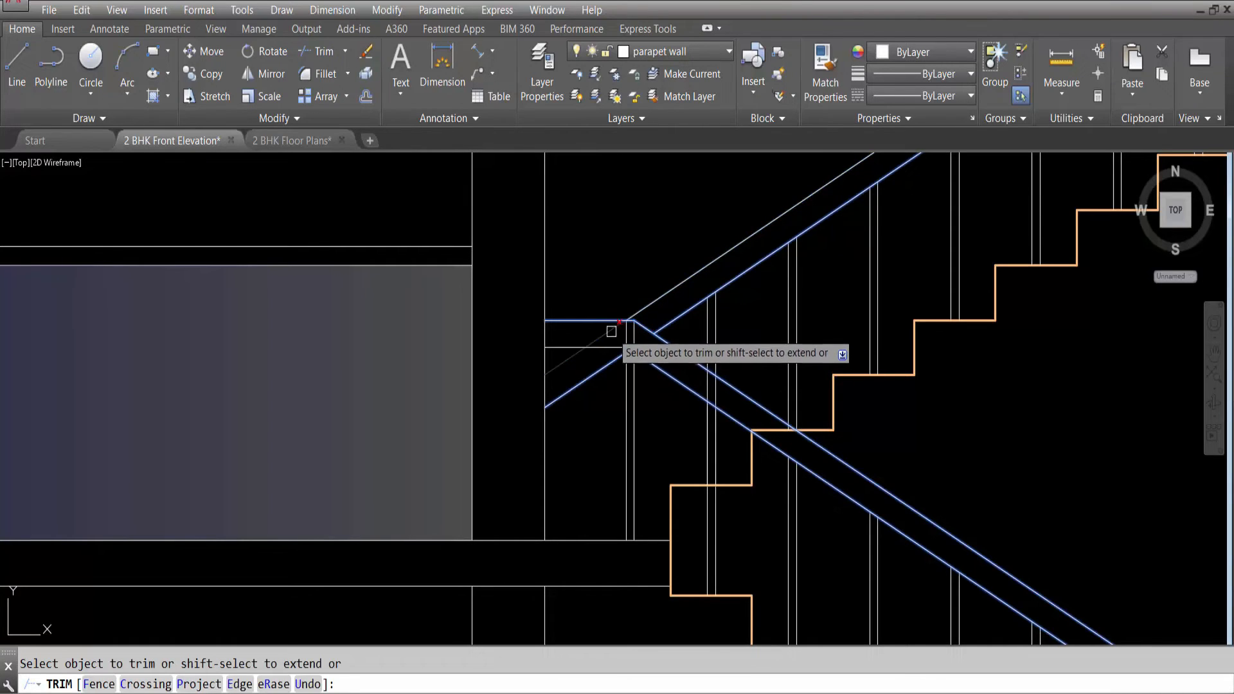
key("Escape")
left_click(610, 364)
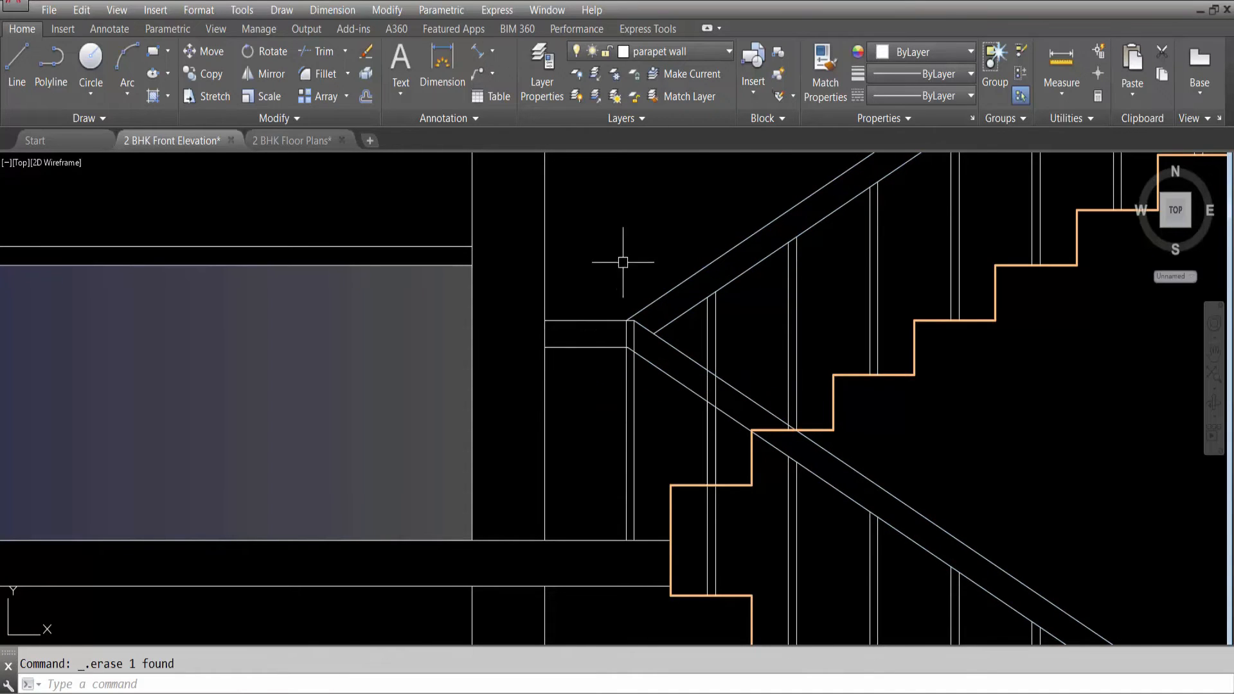
Trim the landing post's lines where they pass through the handrail at the junction of the two flights.
scroll(622, 262, "down", 3)
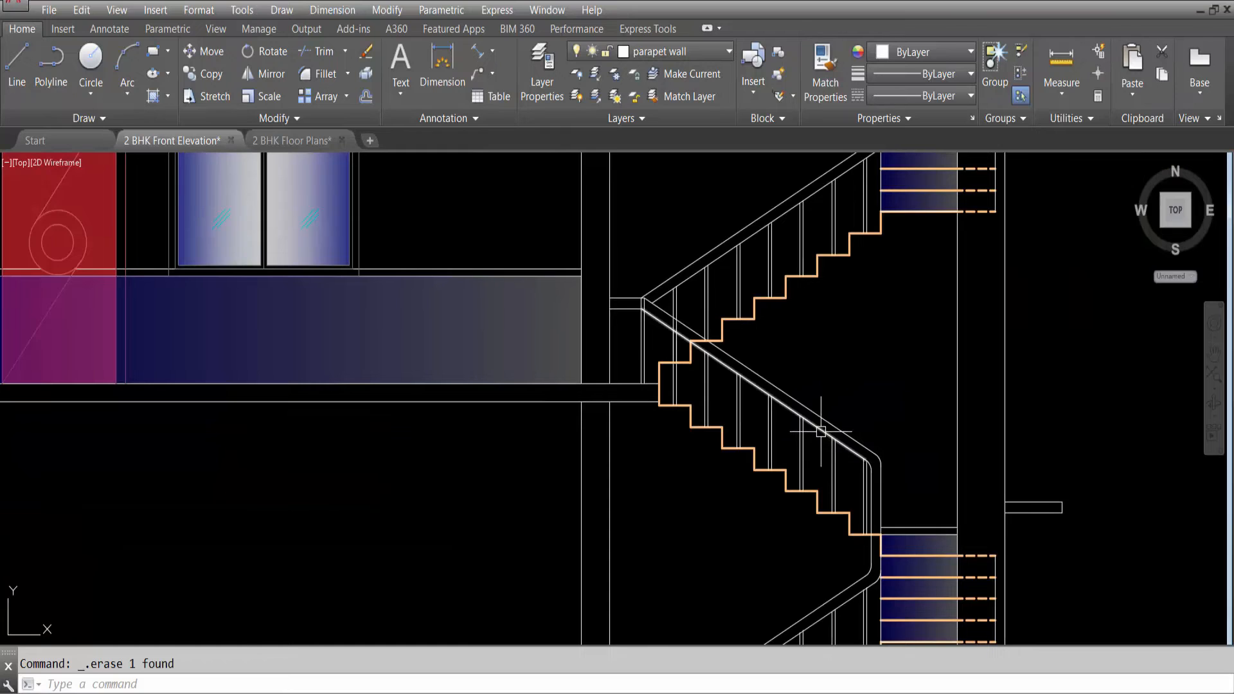
scroll(739, 347, "down", 2)
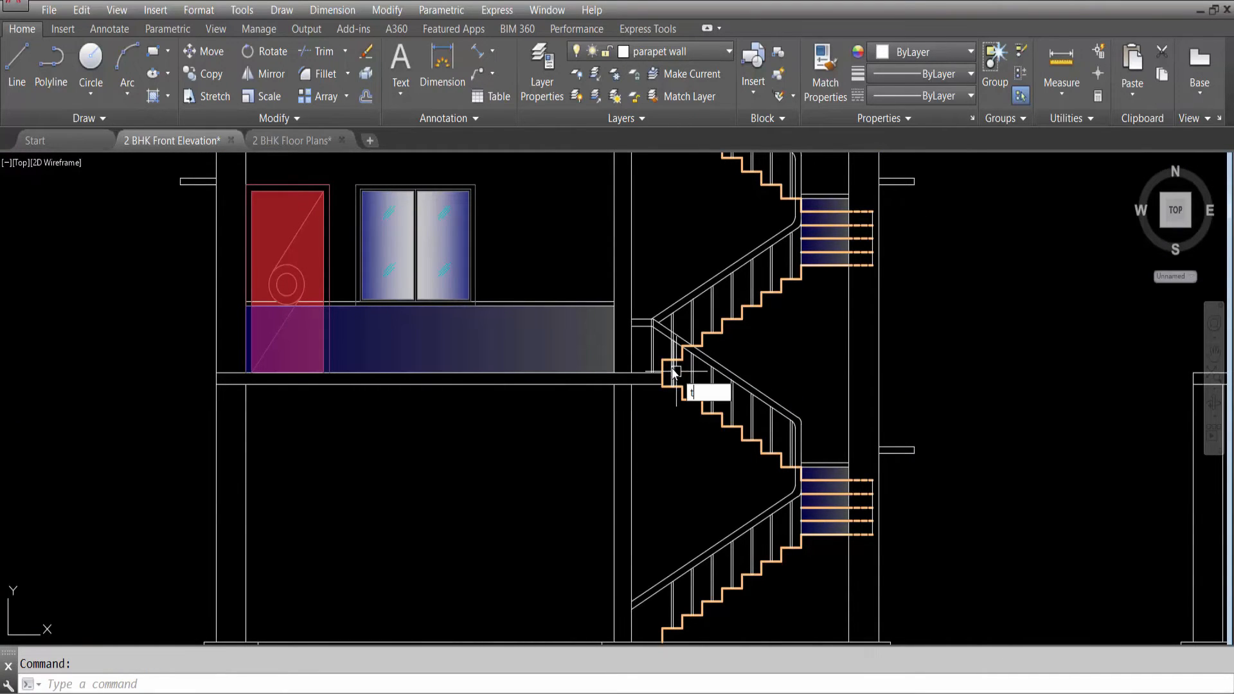
type("r")
key("Return")
key("Return")
scroll(646, 333, "up", 3)
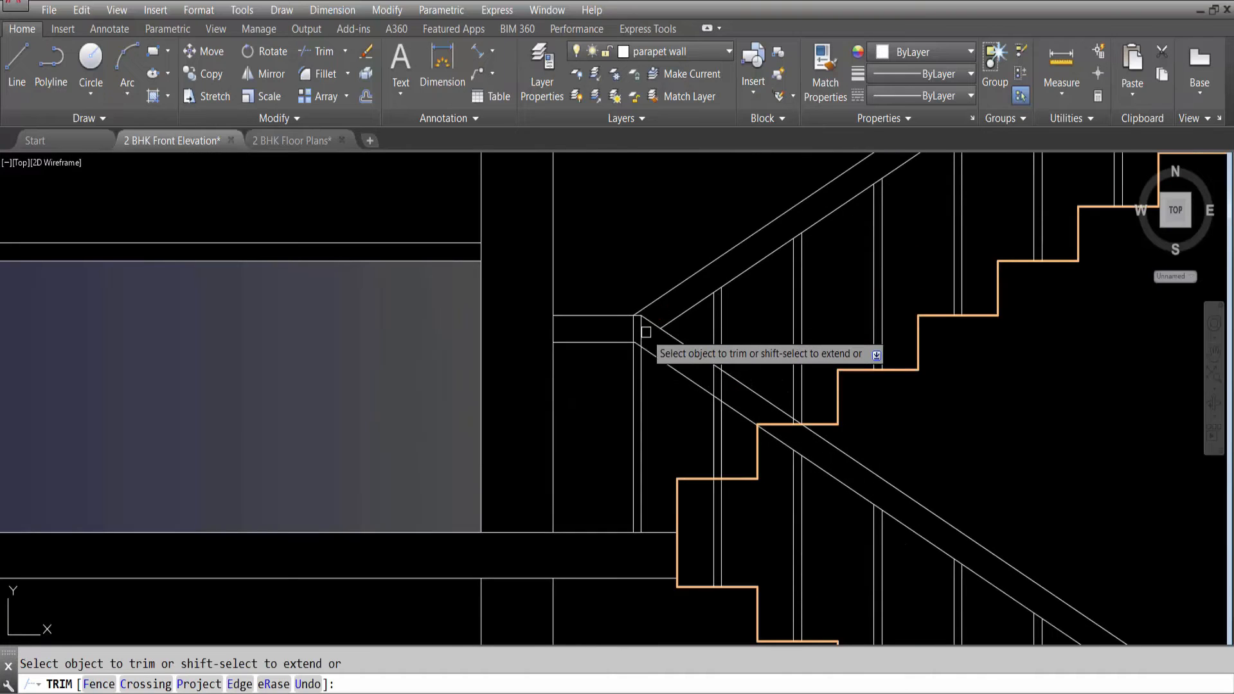
scroll(639, 328, "up", 2)
scroll(623, 316, "down", 3)
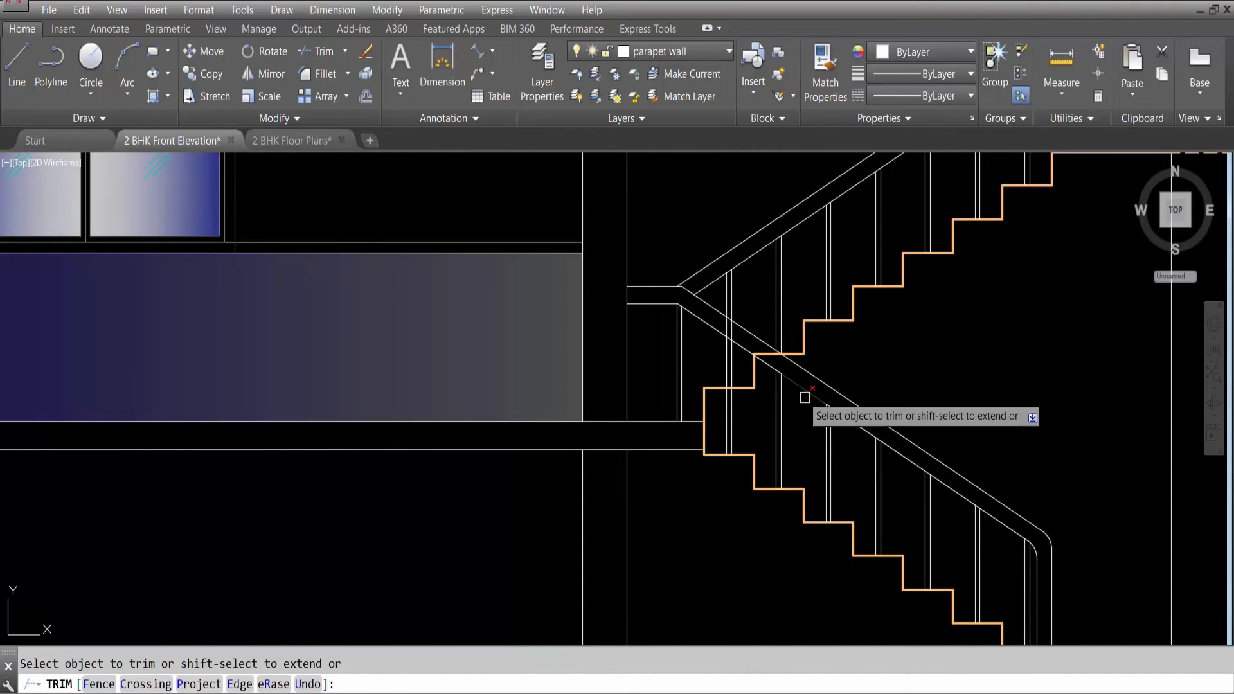
scroll(829, 385, "down", 3)
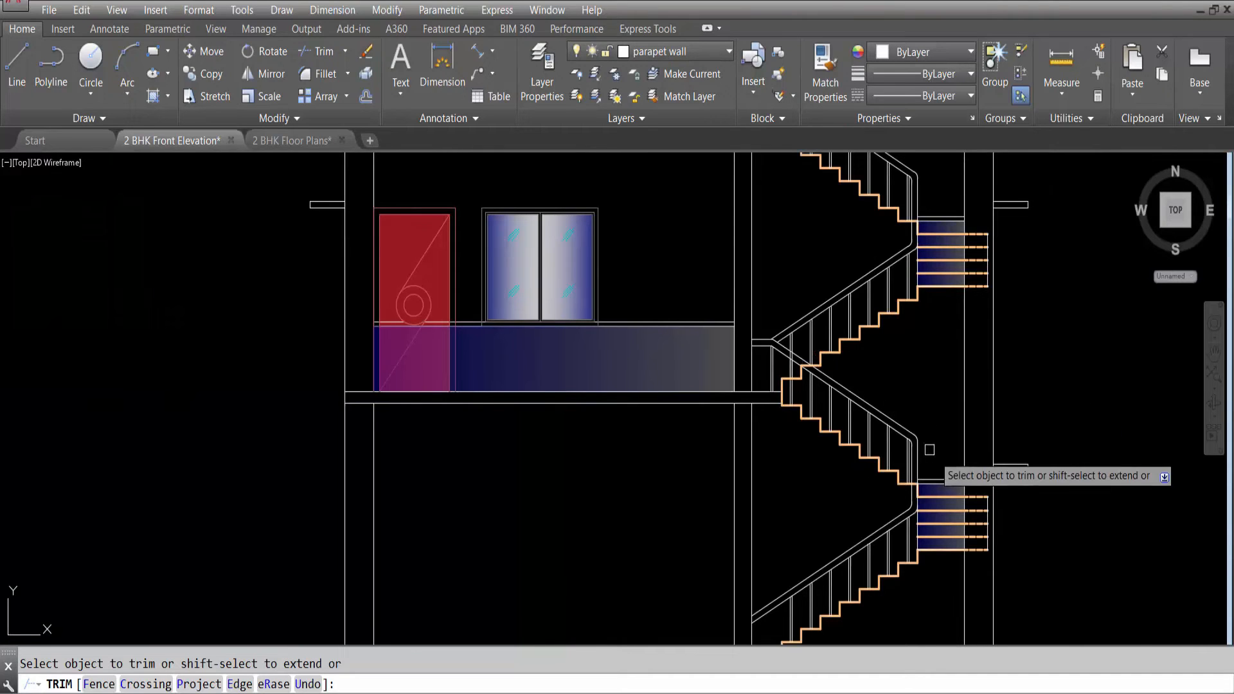
scroll(787, 344, "up", 5)
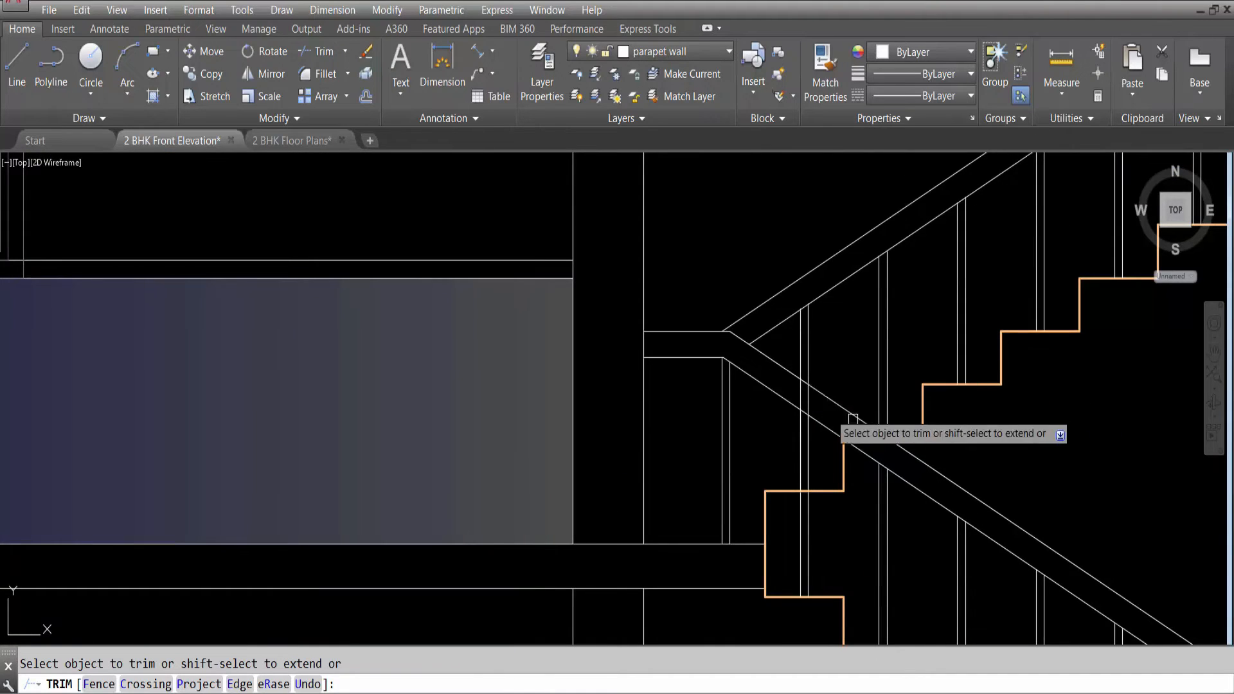
scroll(843, 412, "down", 2)
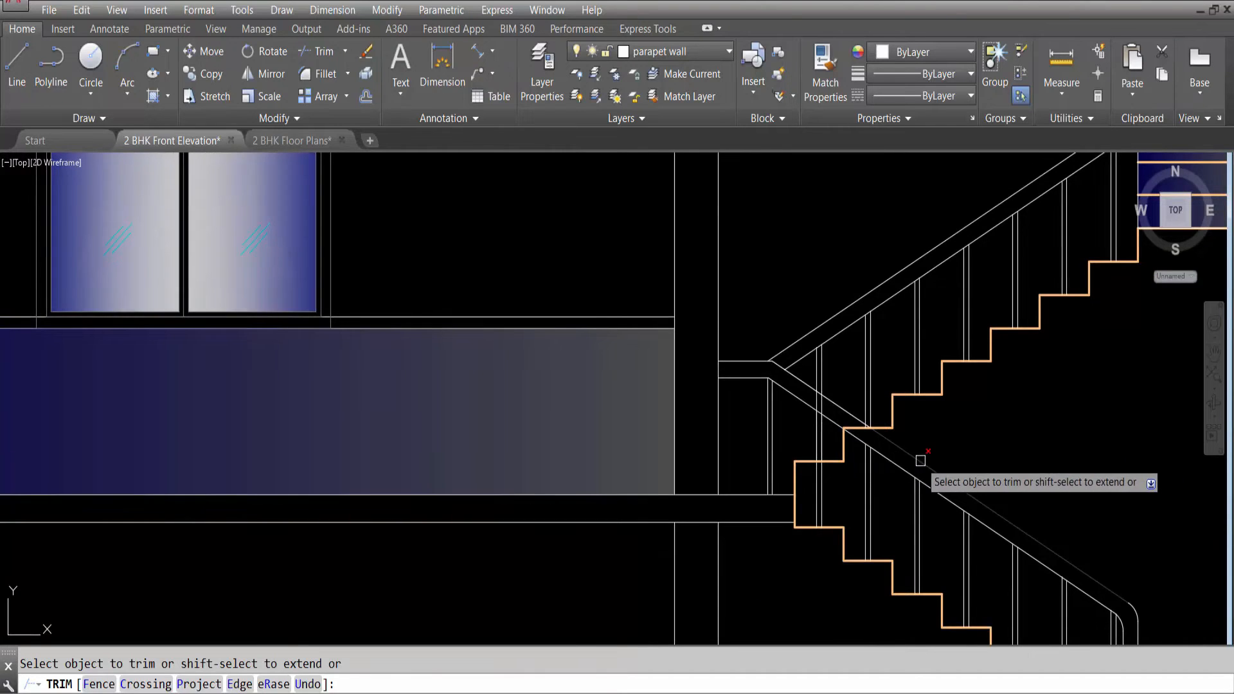
key("Return")
key("Return")
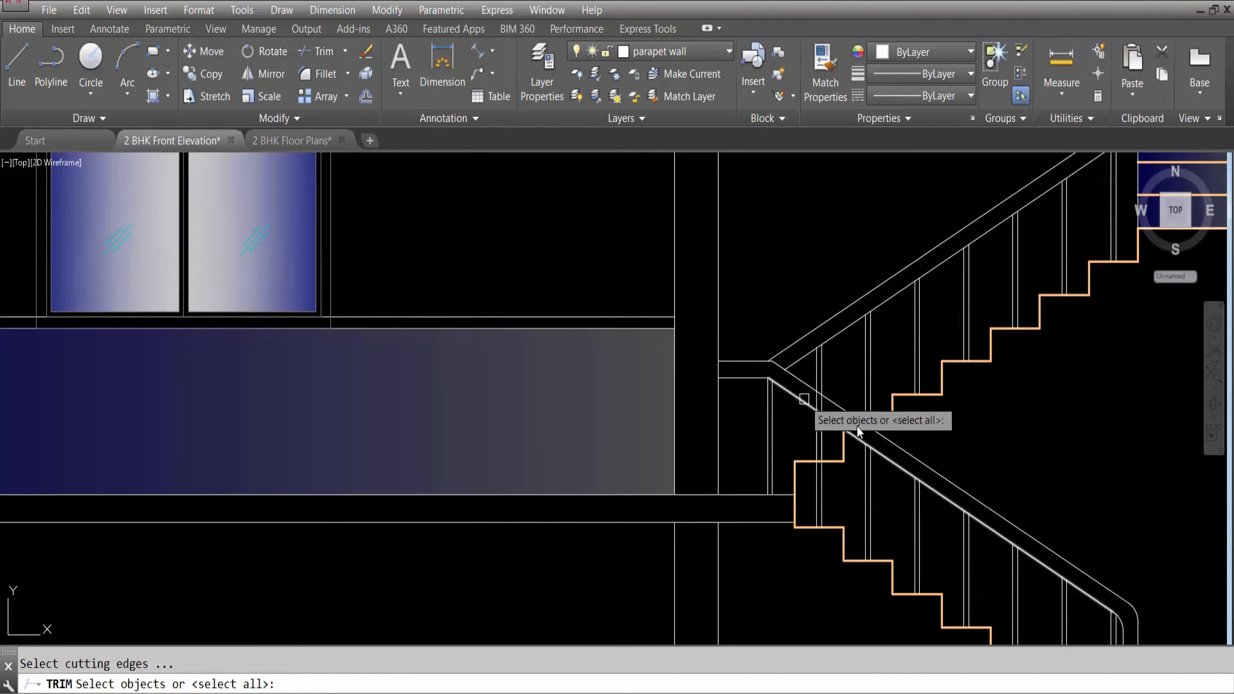
scroll(821, 411, "up", 4)
left_click(803, 410)
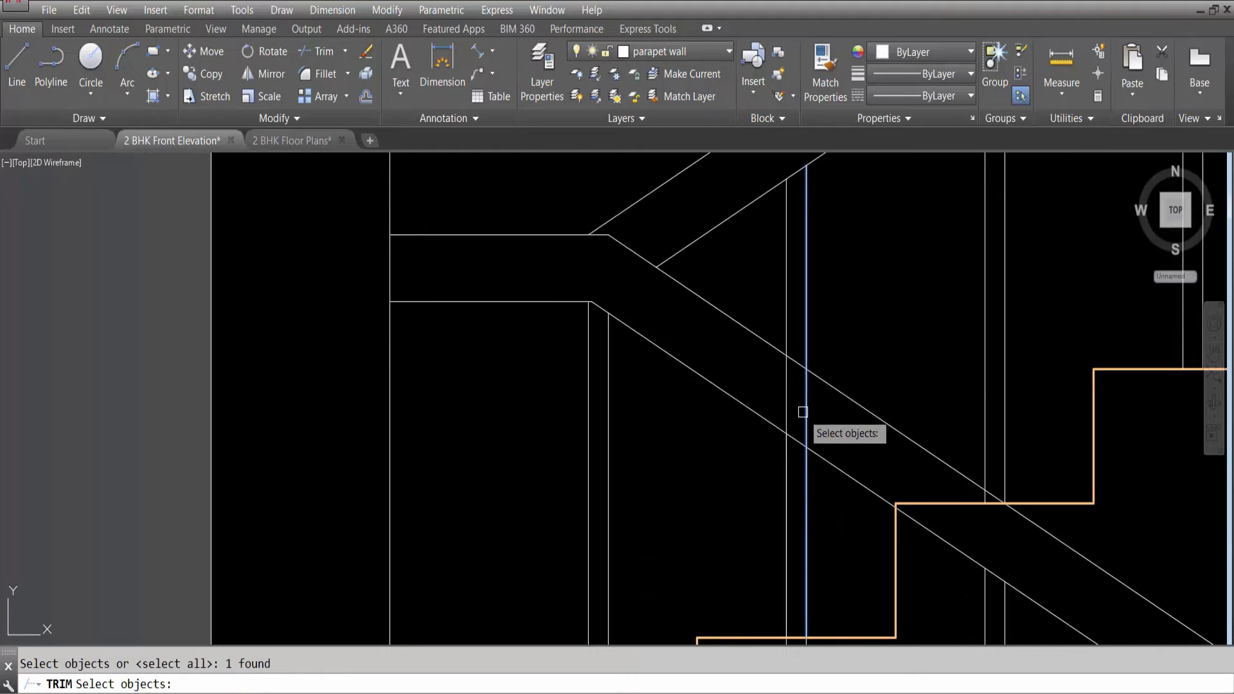
key("Return")
key("Escape")
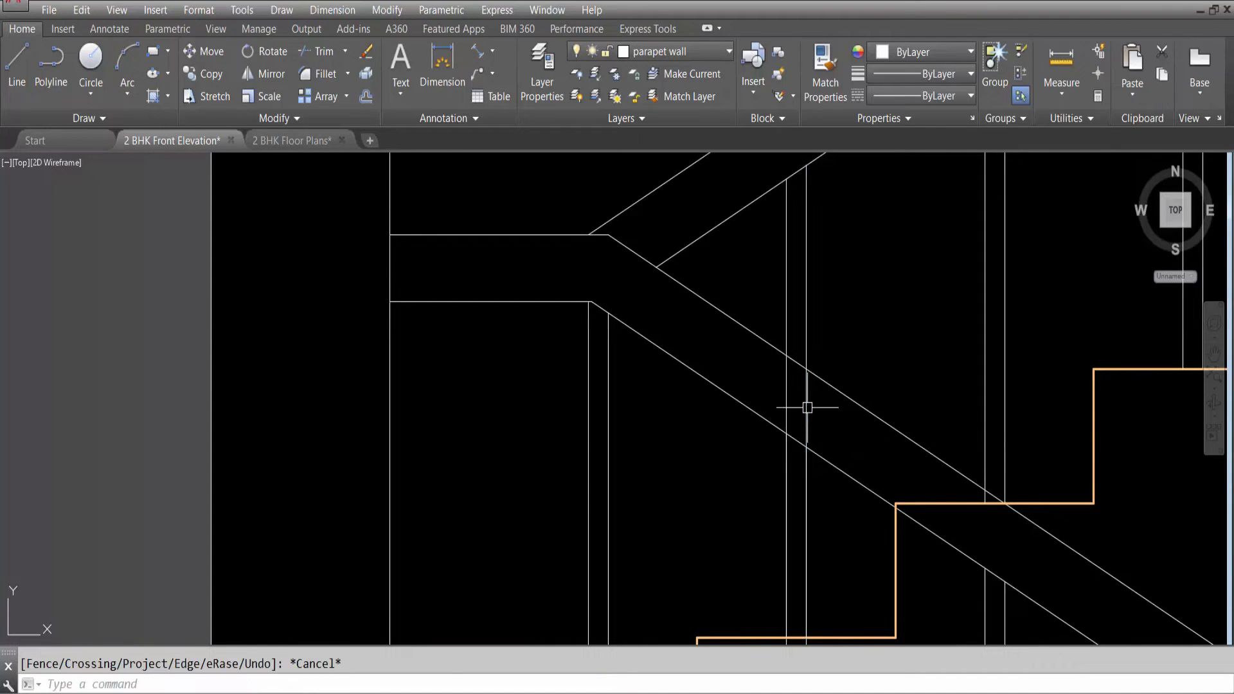
Trim the segments of the baluster beside the landing post that lie between the descending handrail's two lines.
type("tr")
key("Return")
key("Return")
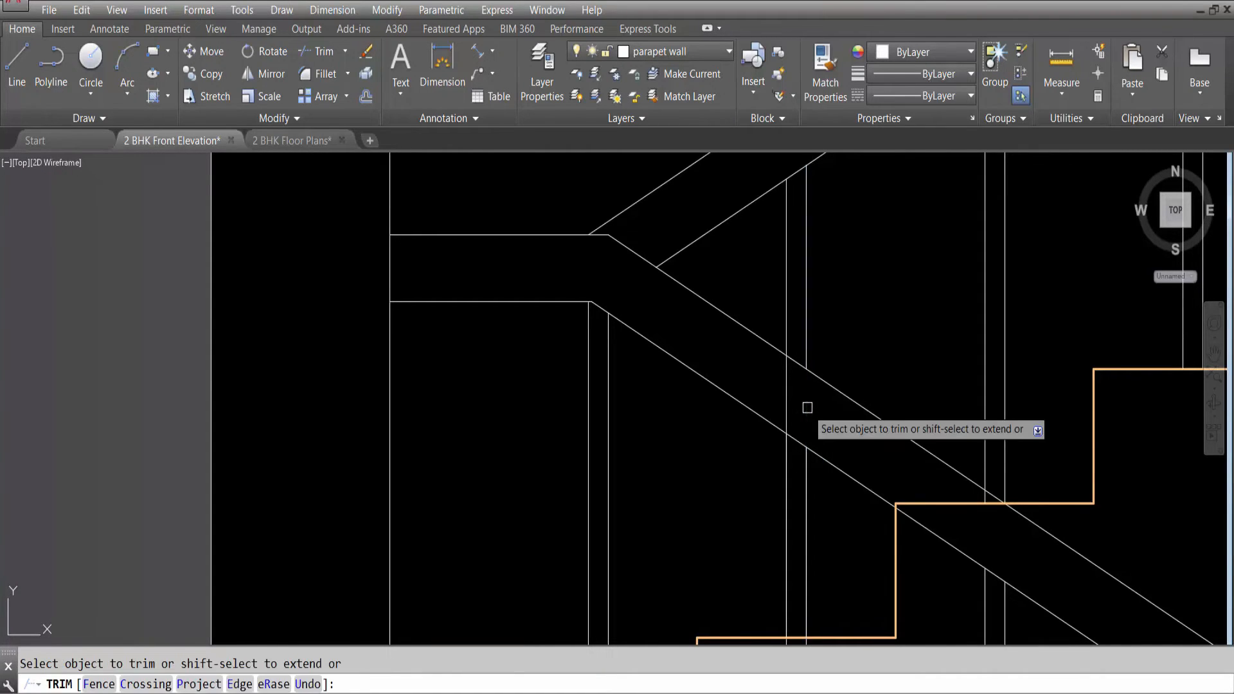
scroll(782, 392, "down", 5)
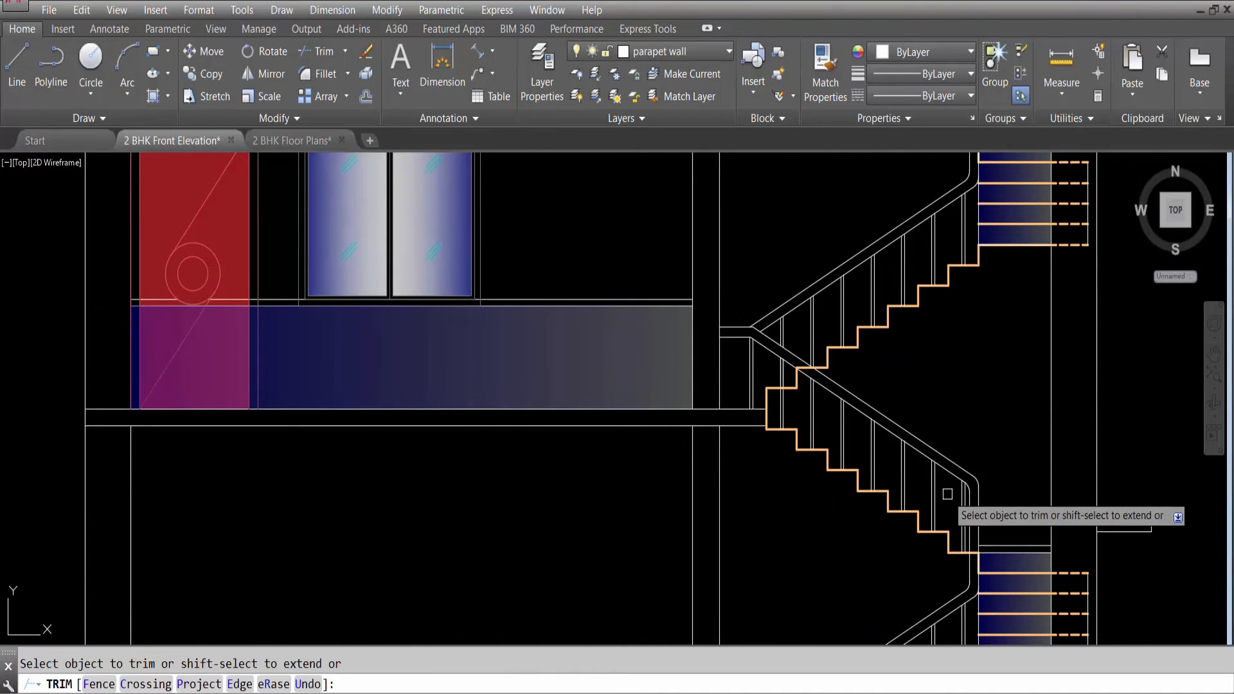
scroll(935, 429, "down", 2)
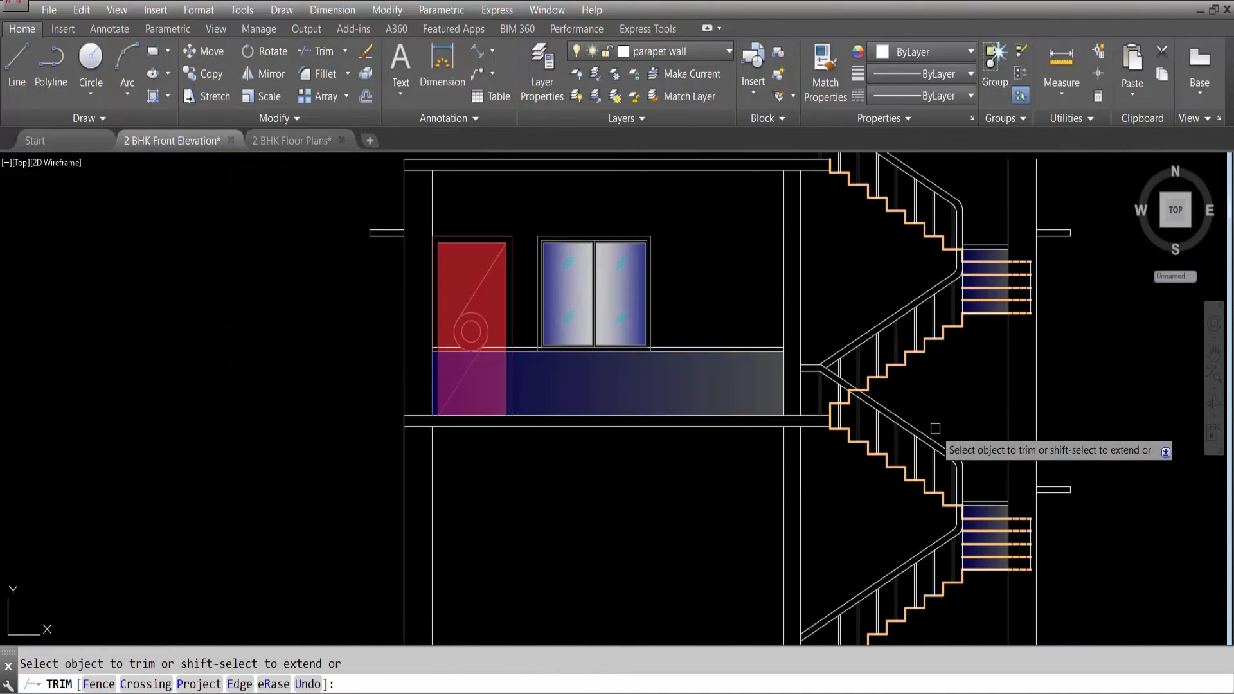
scroll(938, 431, "down", 2)
scroll(858, 385, "up", 4)
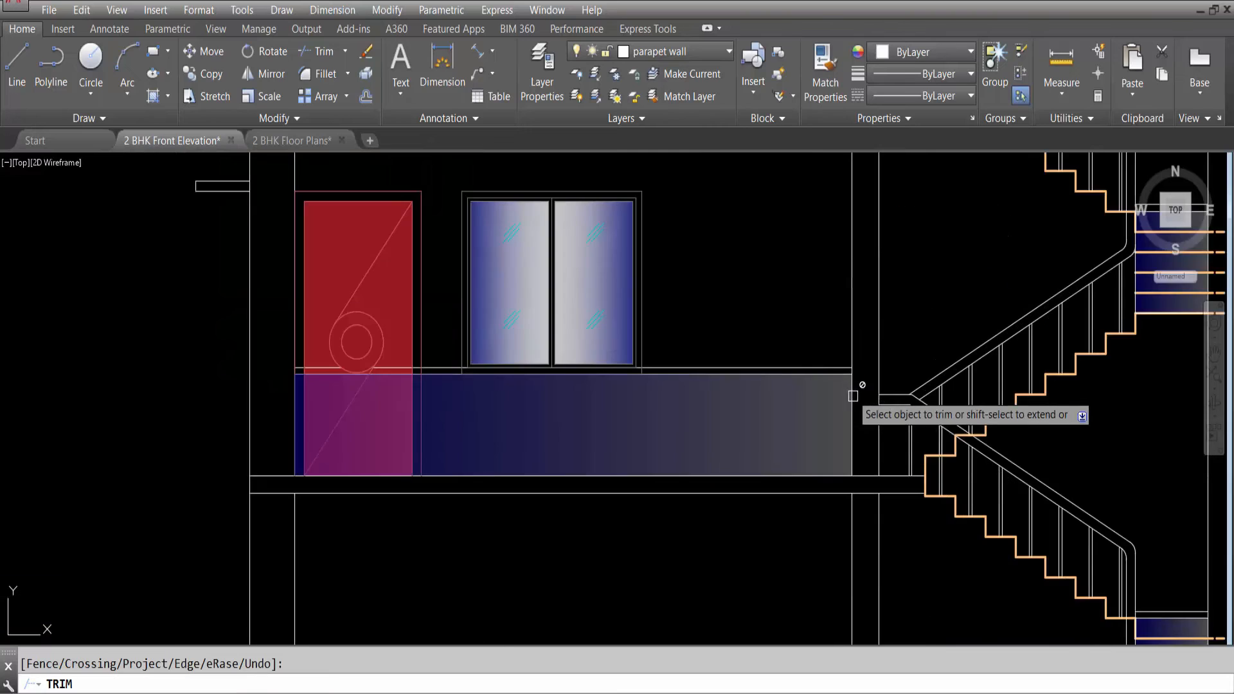
scroll(934, 389, "down", 4)
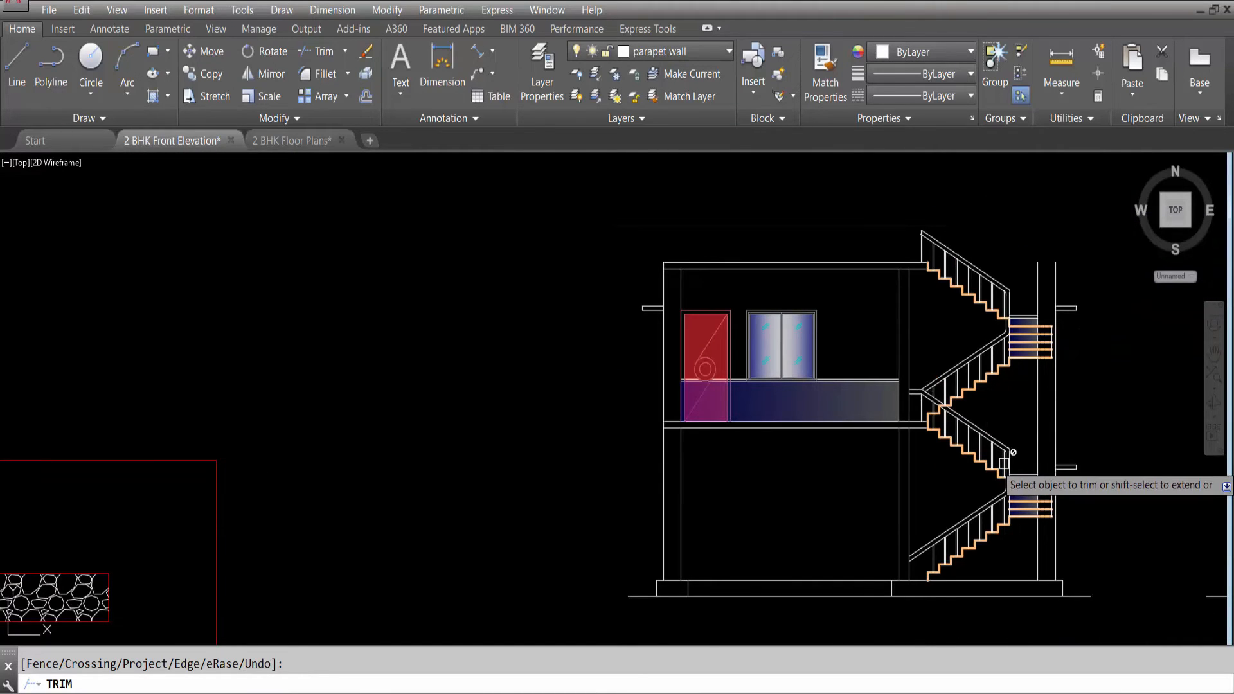
key("Escape")
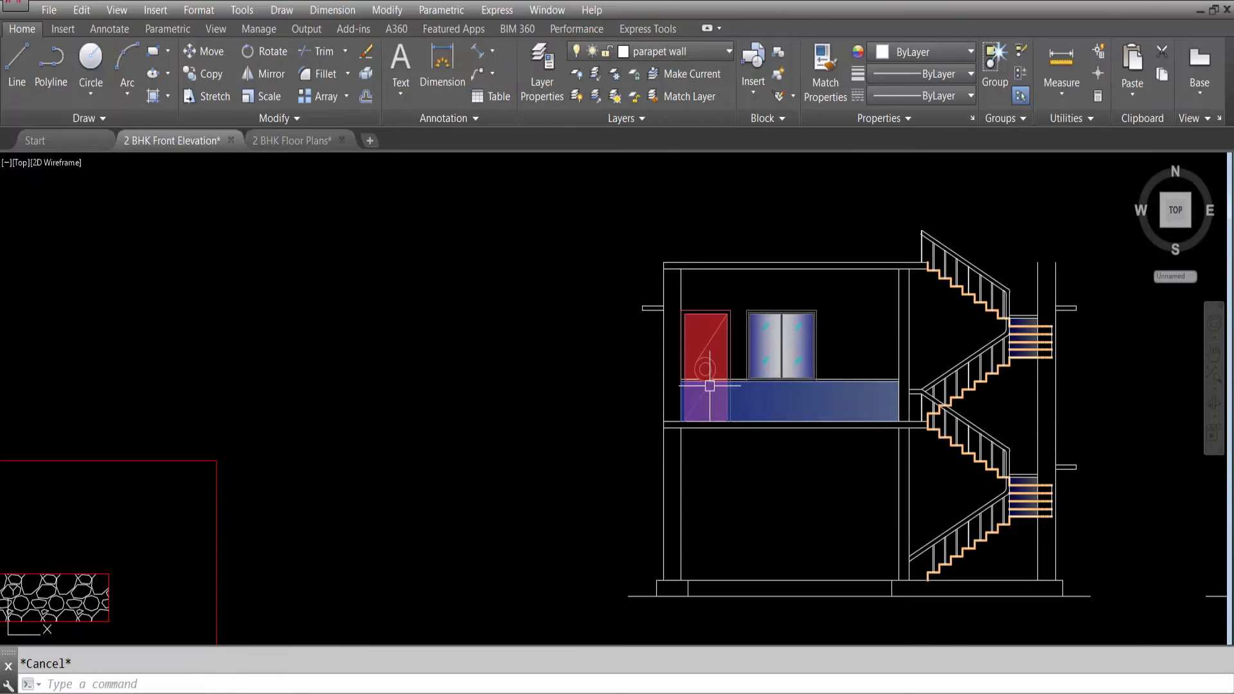
Examine the first floor plan's entrance balcony against the upper-floor parapet, door and window in the front elevation.
scroll(760, 366, "down", 6)
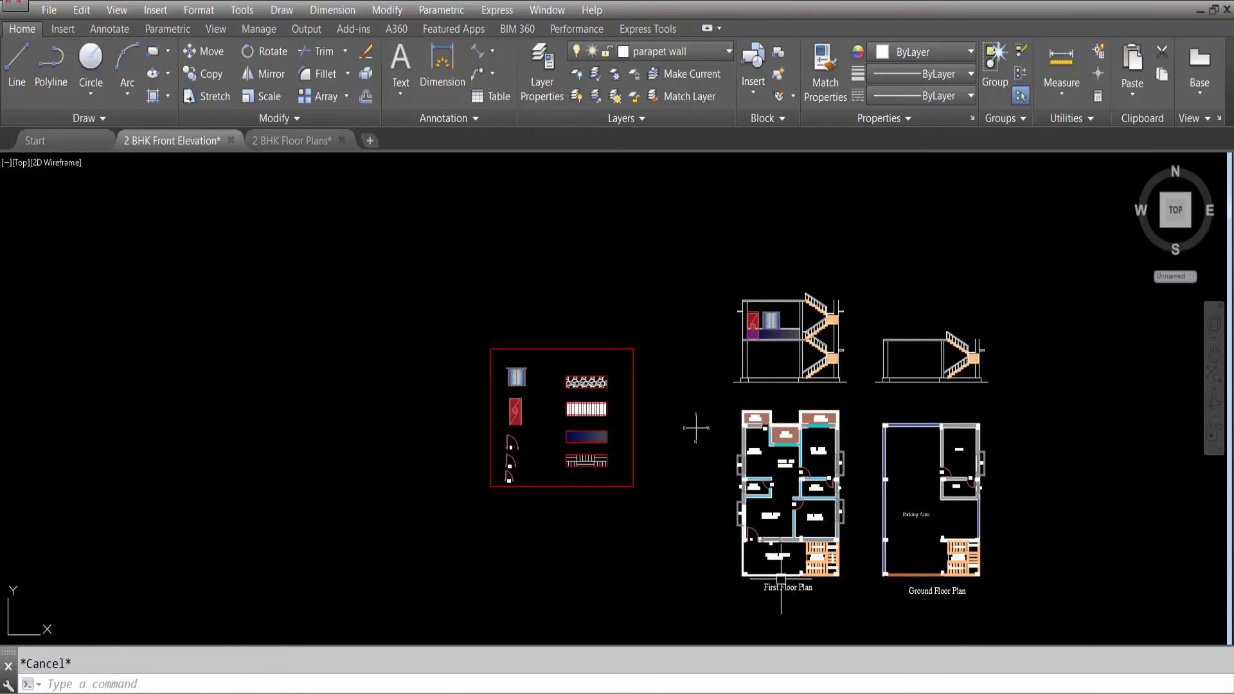
scroll(745, 579, "up", 4)
scroll(666, 353, "down", 5)
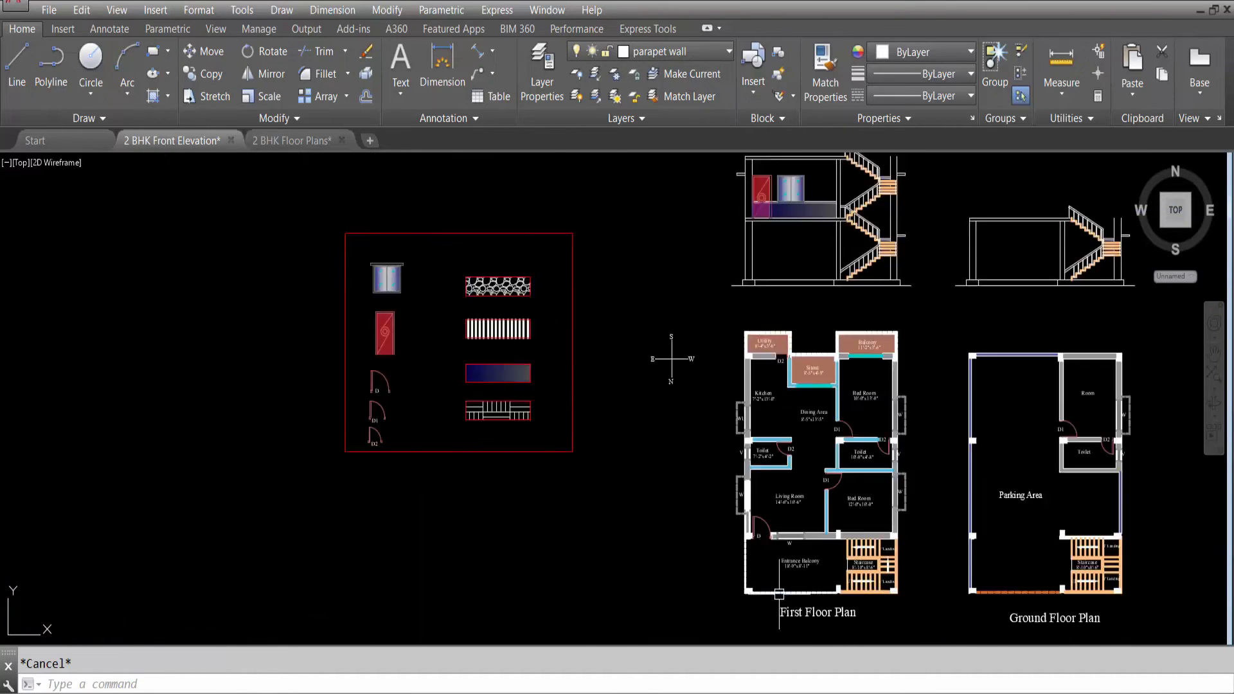
scroll(706, 354, "up", 8)
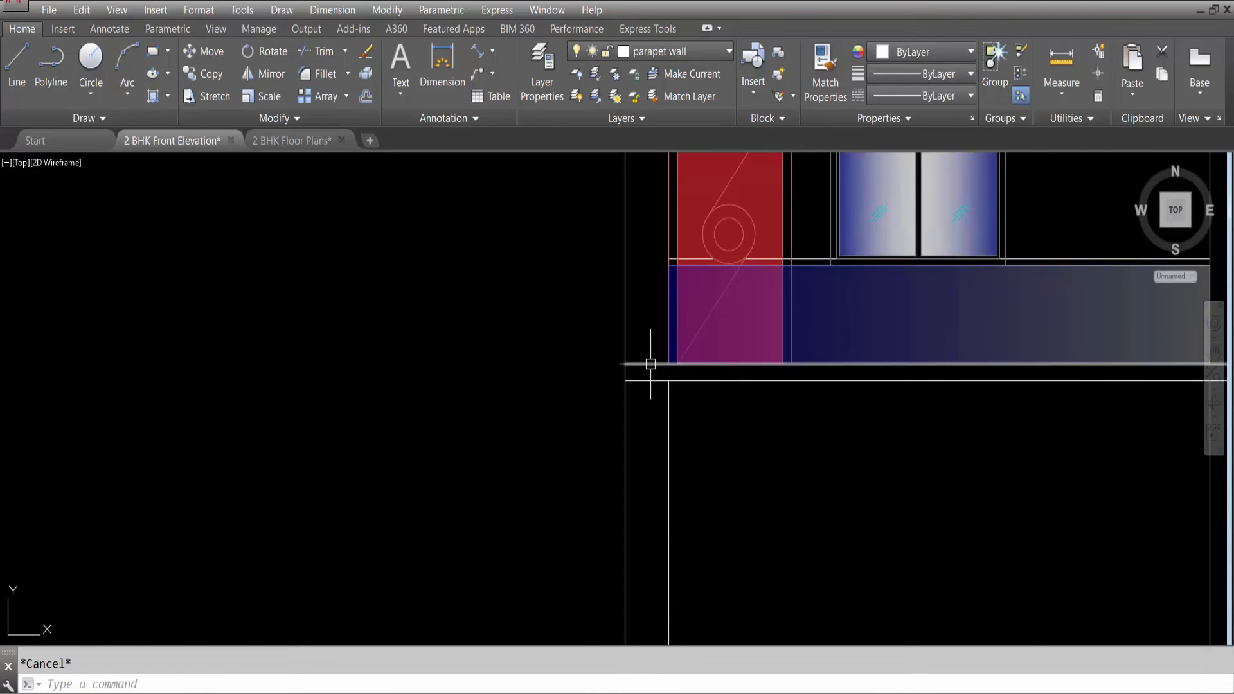
scroll(649, 359, "down", 2)
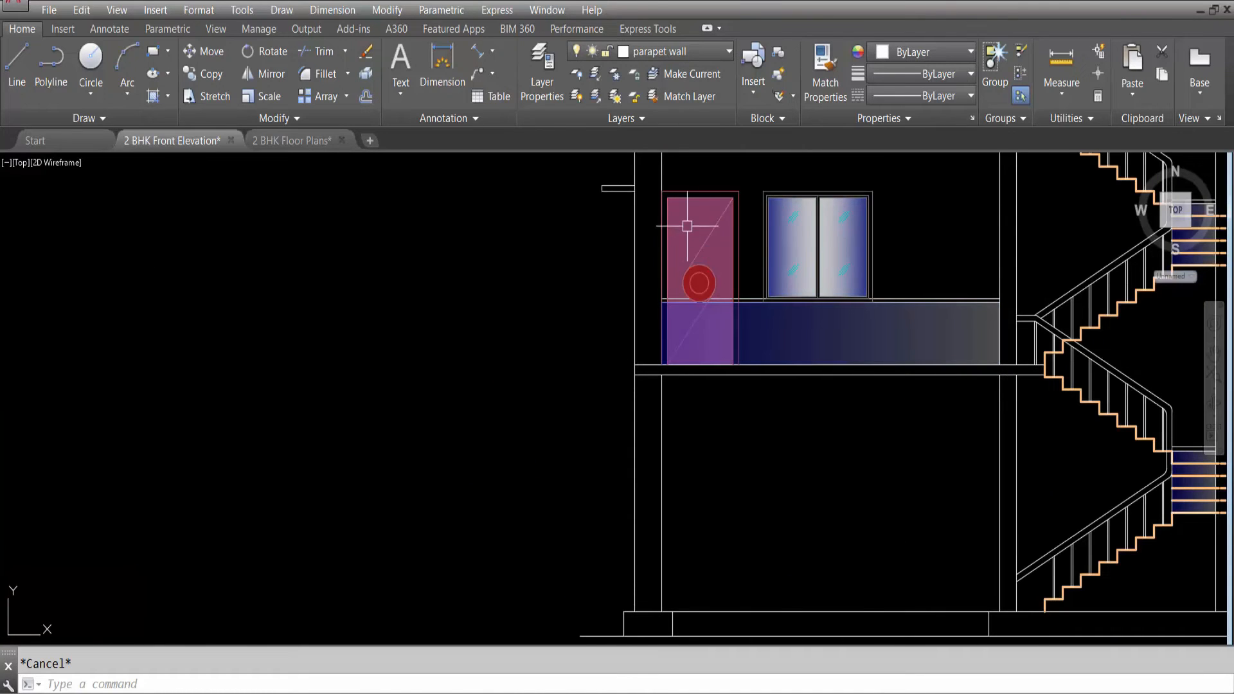
scroll(661, 372, "down", 5)
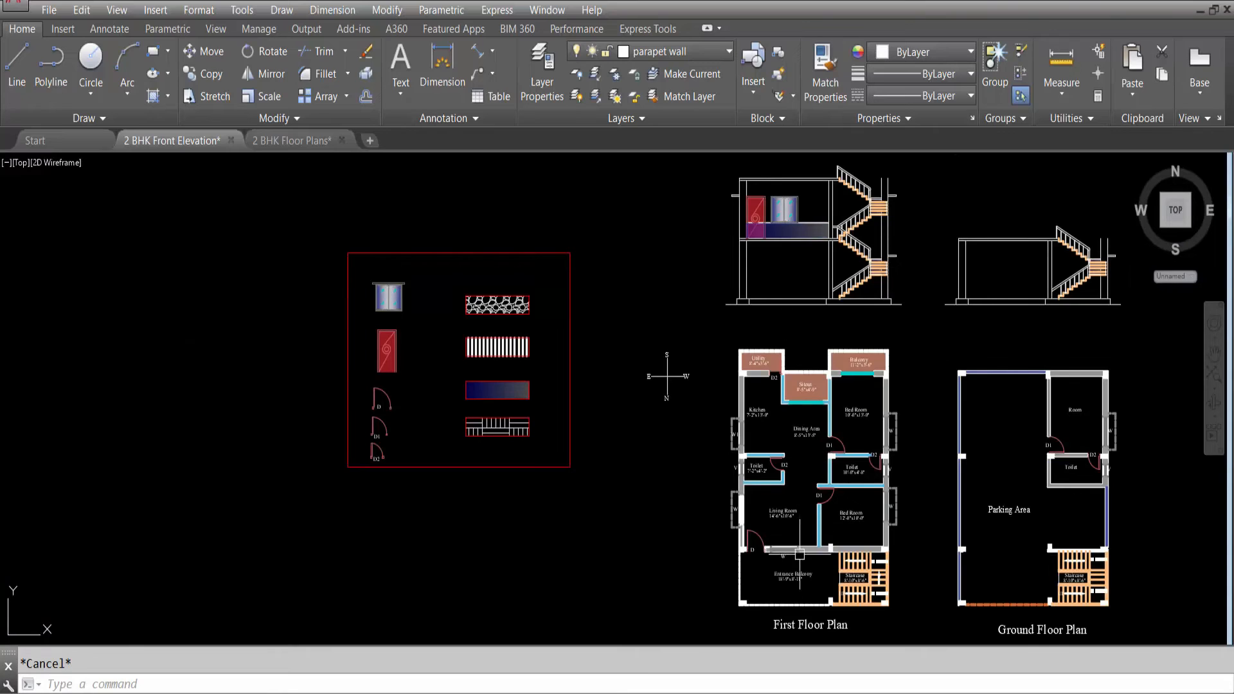
scroll(739, 564, "up", 8)
scroll(592, 326, "down", 6)
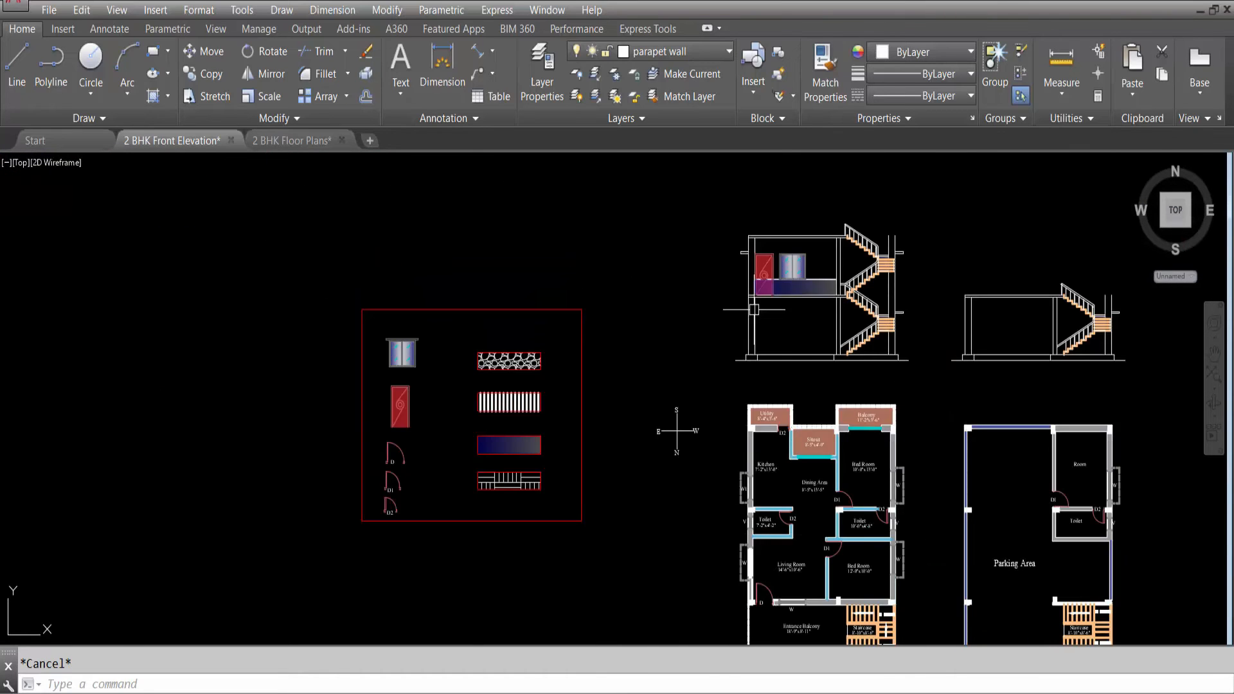
scroll(770, 257, "up", 7)
scroll(808, 241, "up", 4)
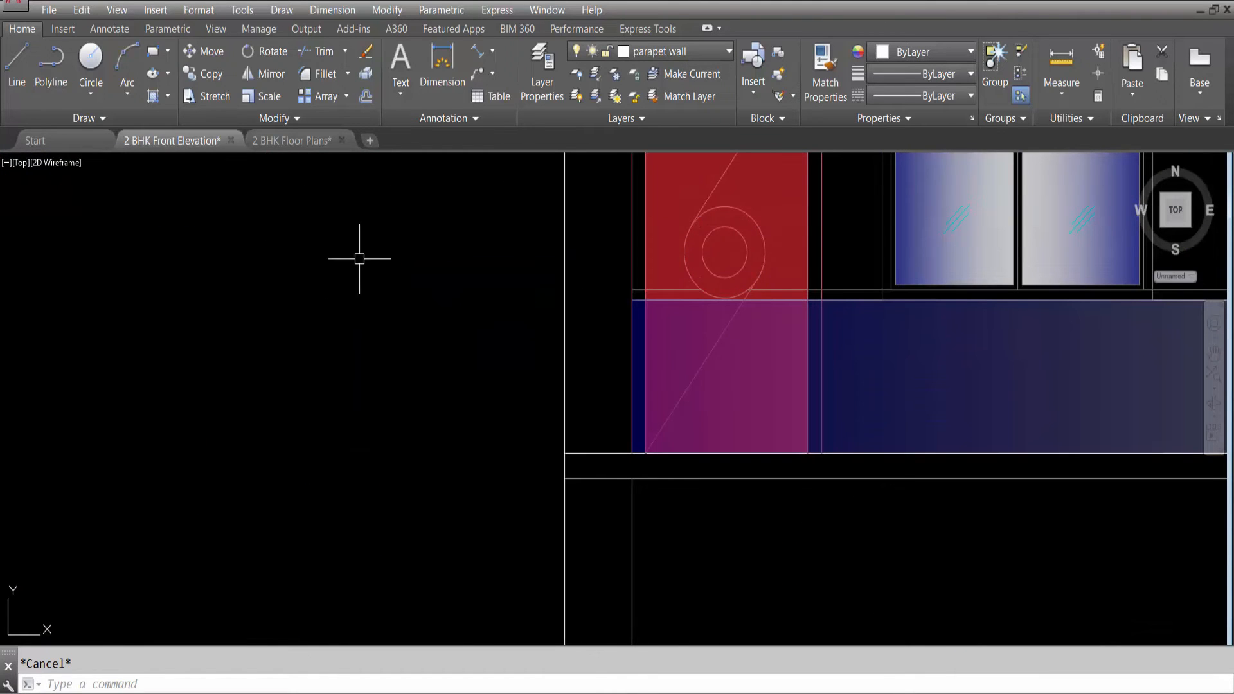
scroll(359, 241, "down", 4)
scroll(643, 266, "up", 2)
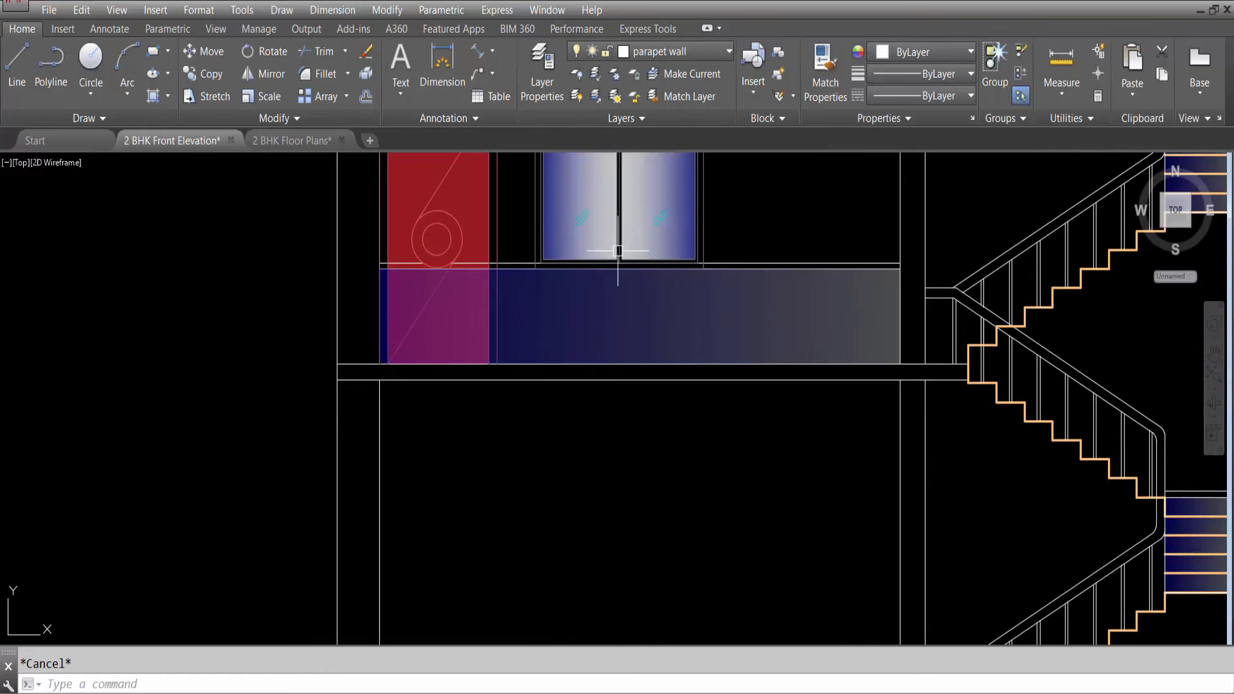
Bring the upper-floor parapet wall's top line and gradient hatch to the front of the draw order.
left_click(739, 262)
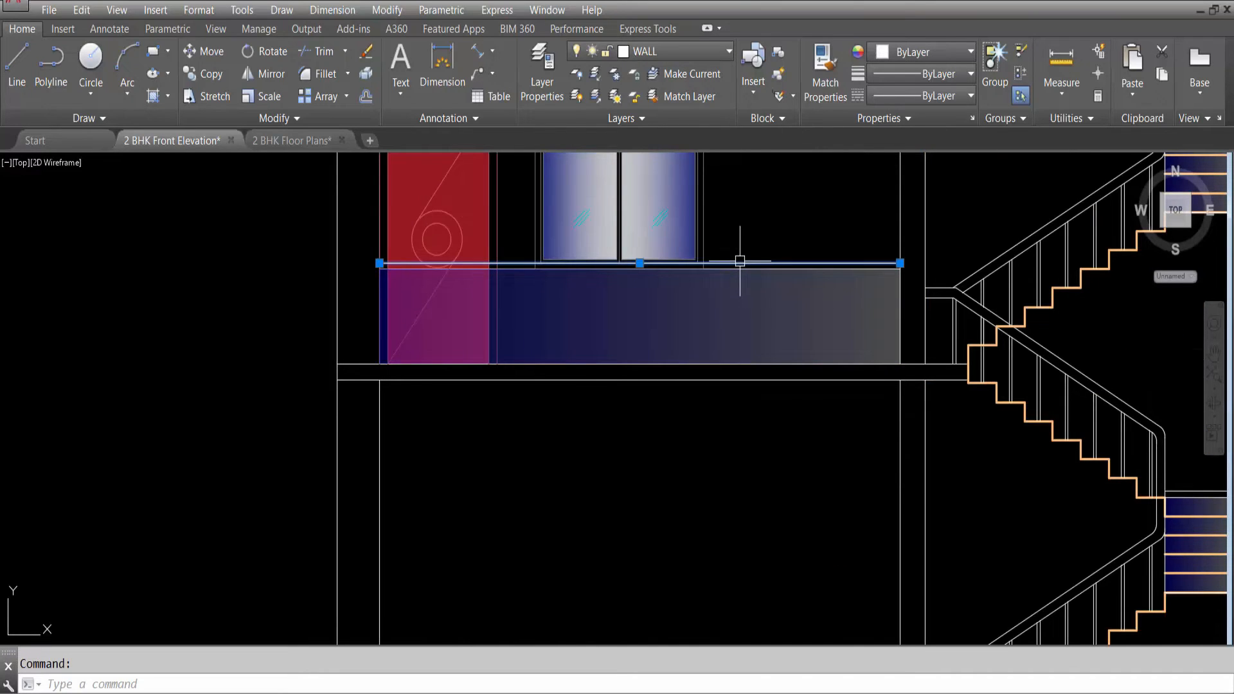
left_click(722, 298)
scroll(722, 283, "up", 5)
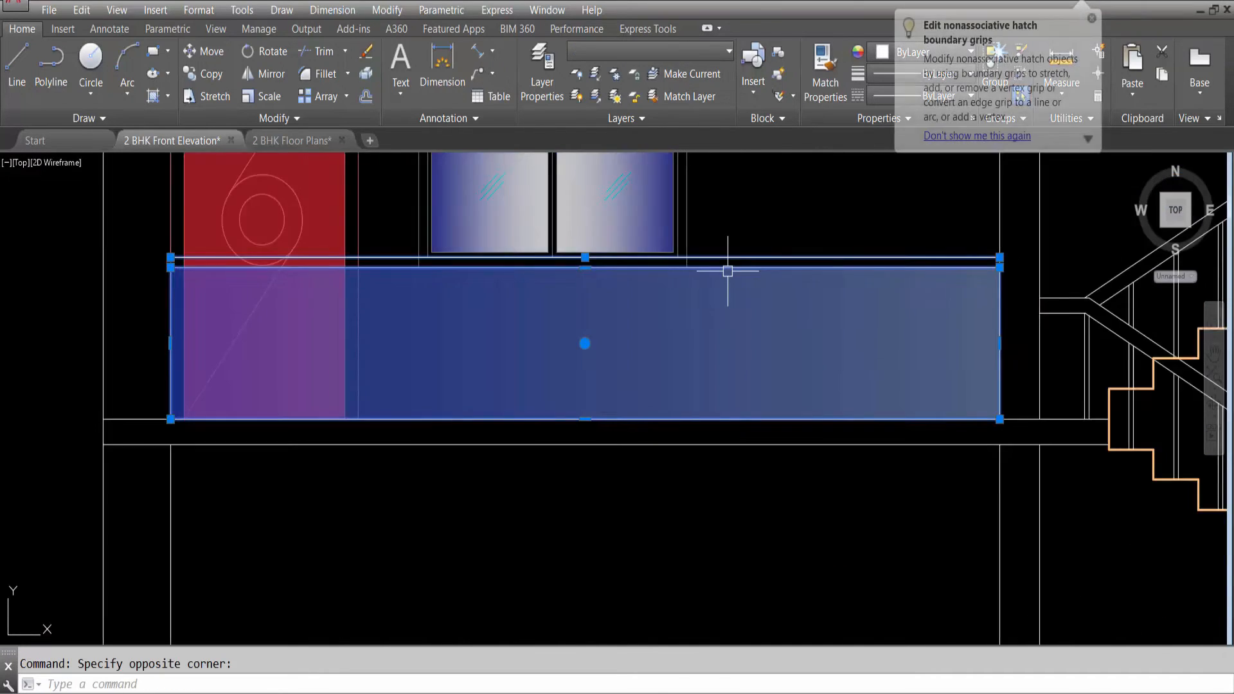
right_click(728, 266)
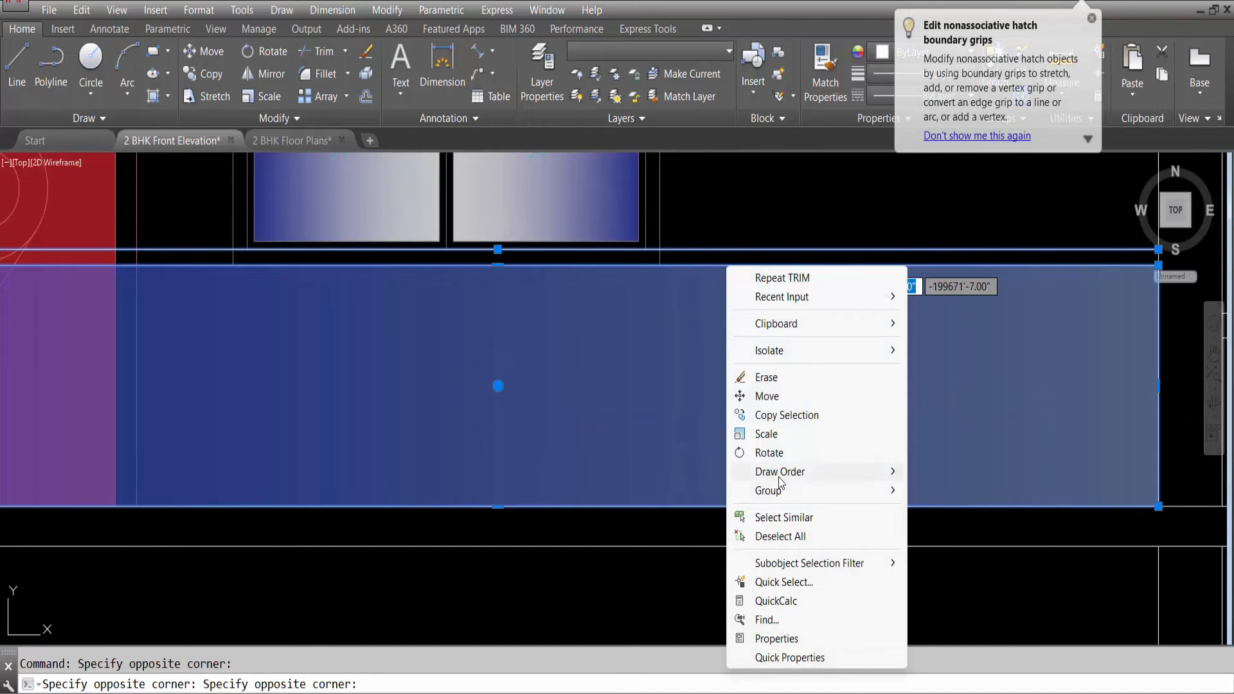
mouse_move(811, 476)
left_click(997, 479)
scroll(607, 347, "down", 5)
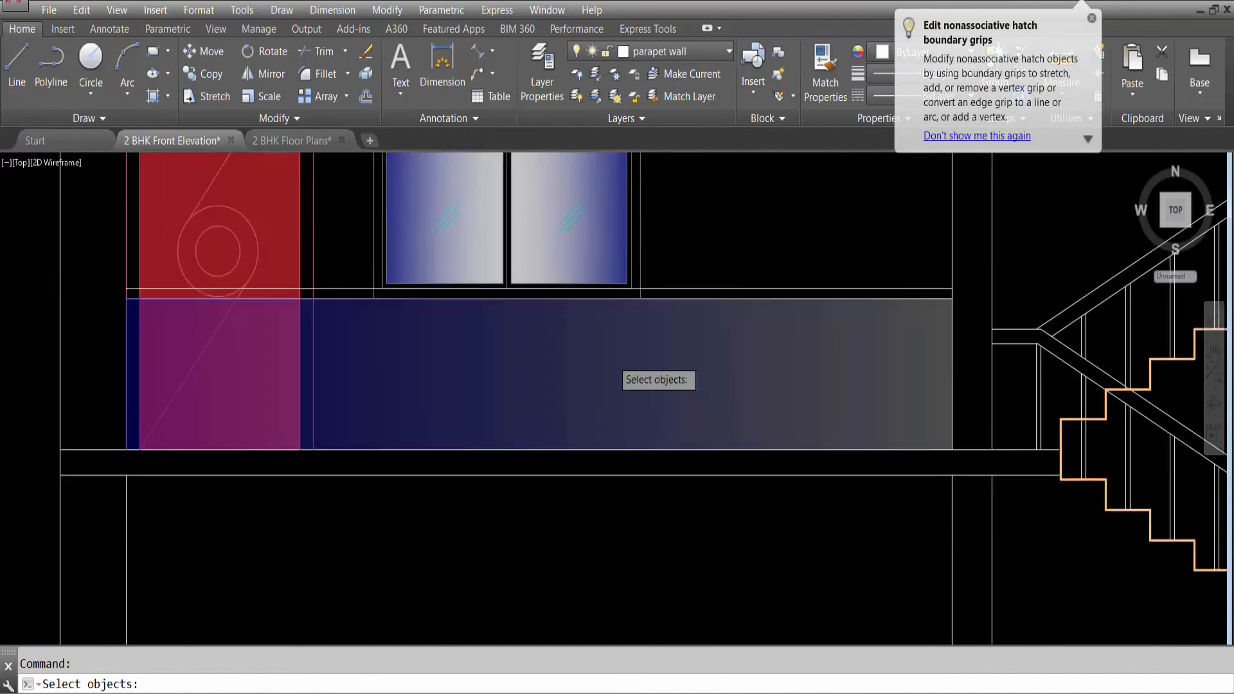
key("Escape")
scroll(607, 328, "up", 6)
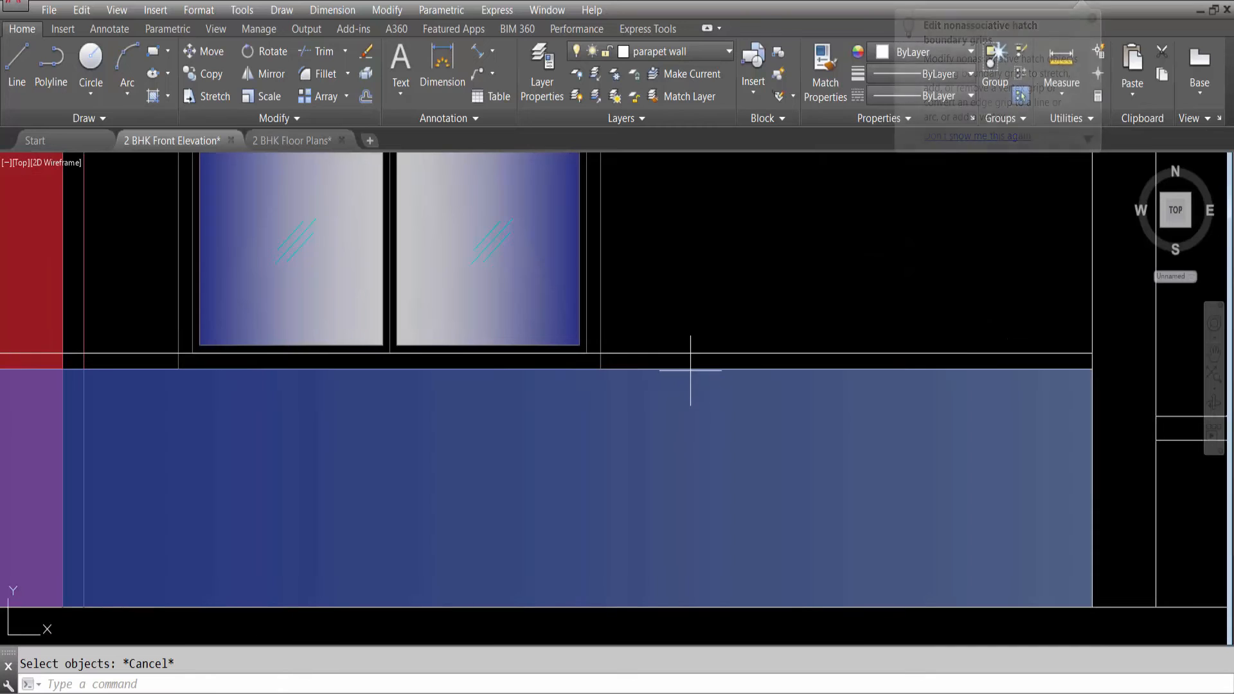
key("Escape")
Apply Bring to Front again to the parapet's gradient hatch, picking it at its upper edge.
left_click(655, 370)
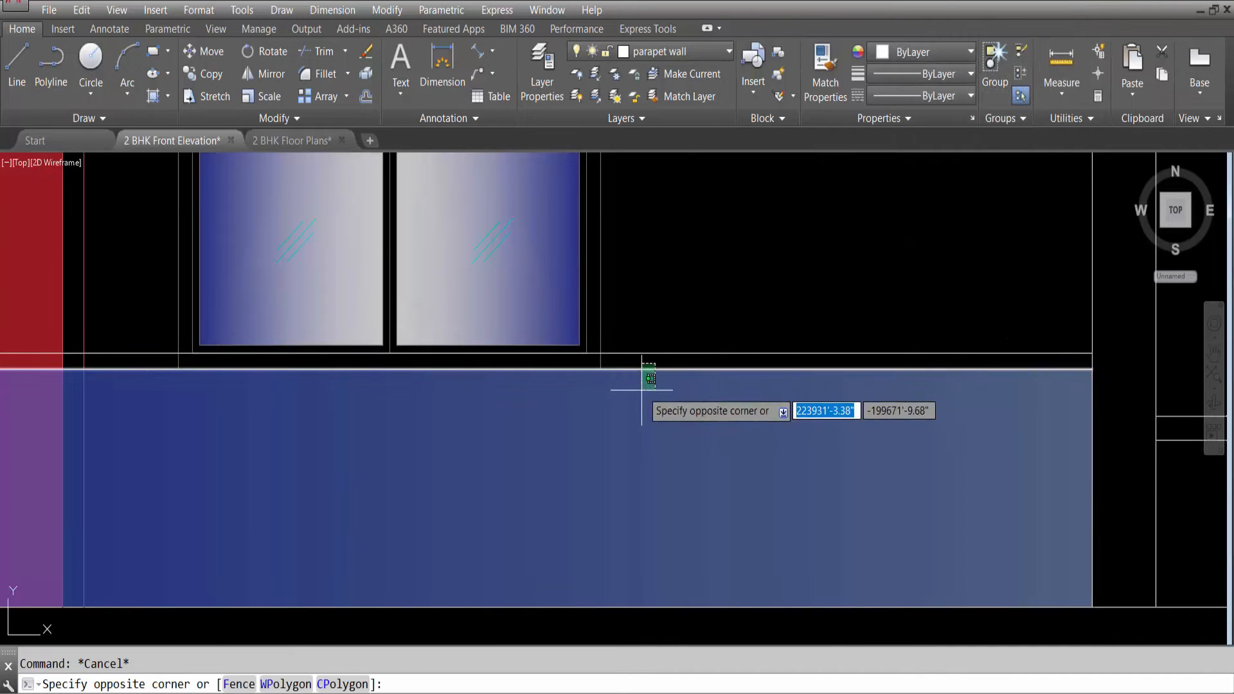
left_click(649, 374)
right_click(656, 372)
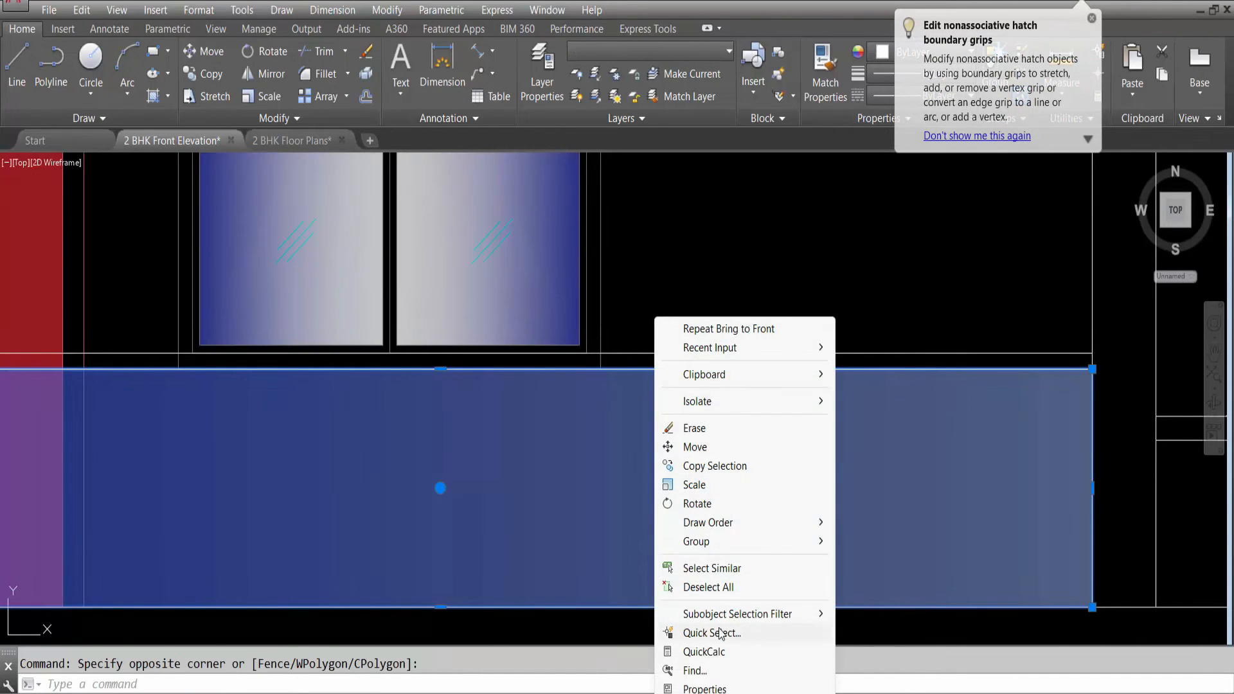
mouse_move(718, 522)
left_click(893, 523)
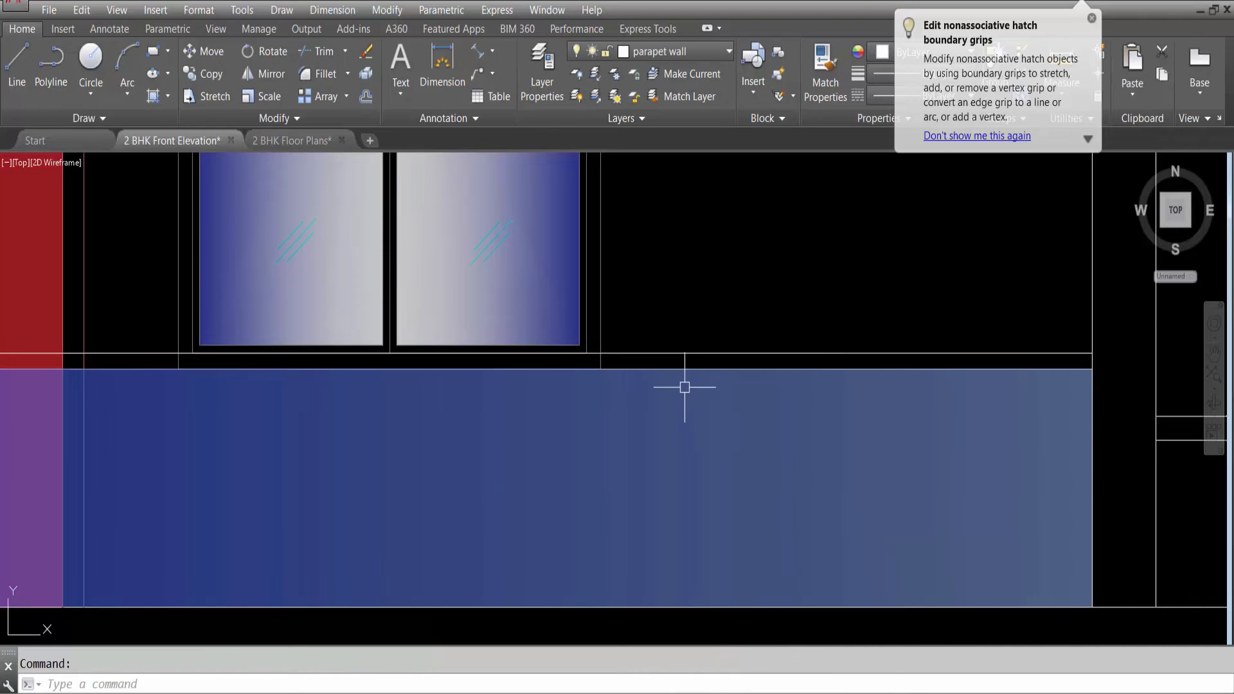
Check the front elevation against the floor plans and save the drawing.
scroll(685, 411, "down", 5)
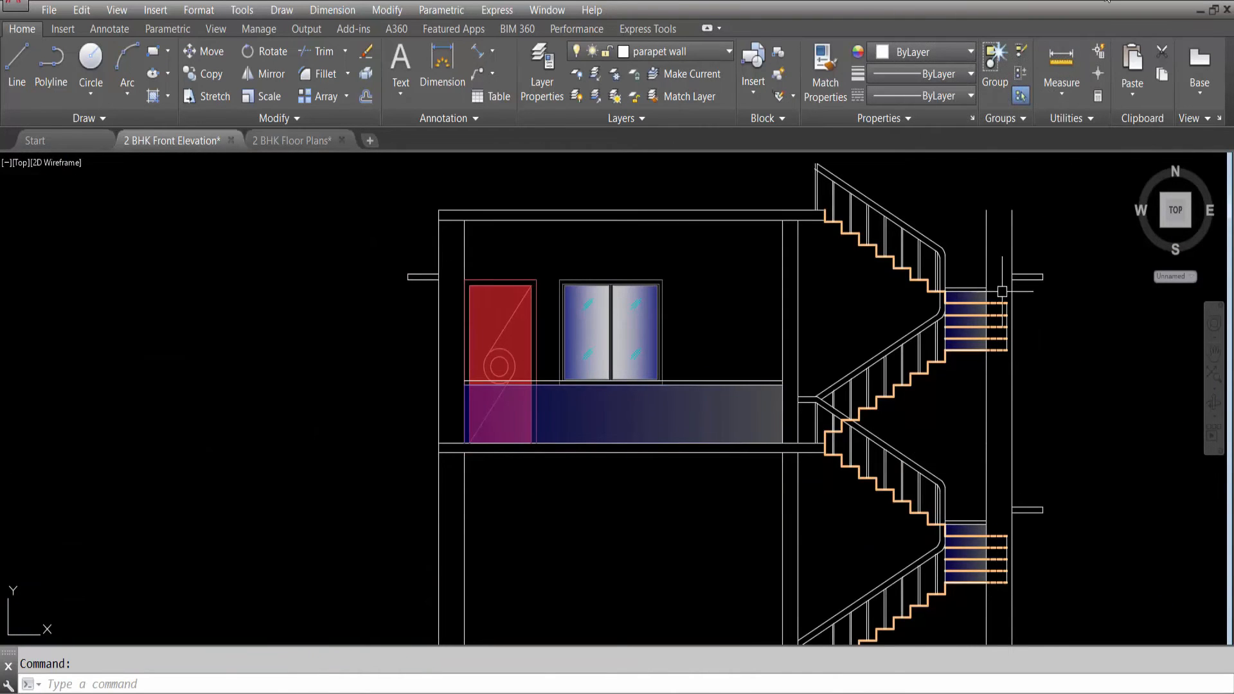
scroll(565, 206, "down", 5)
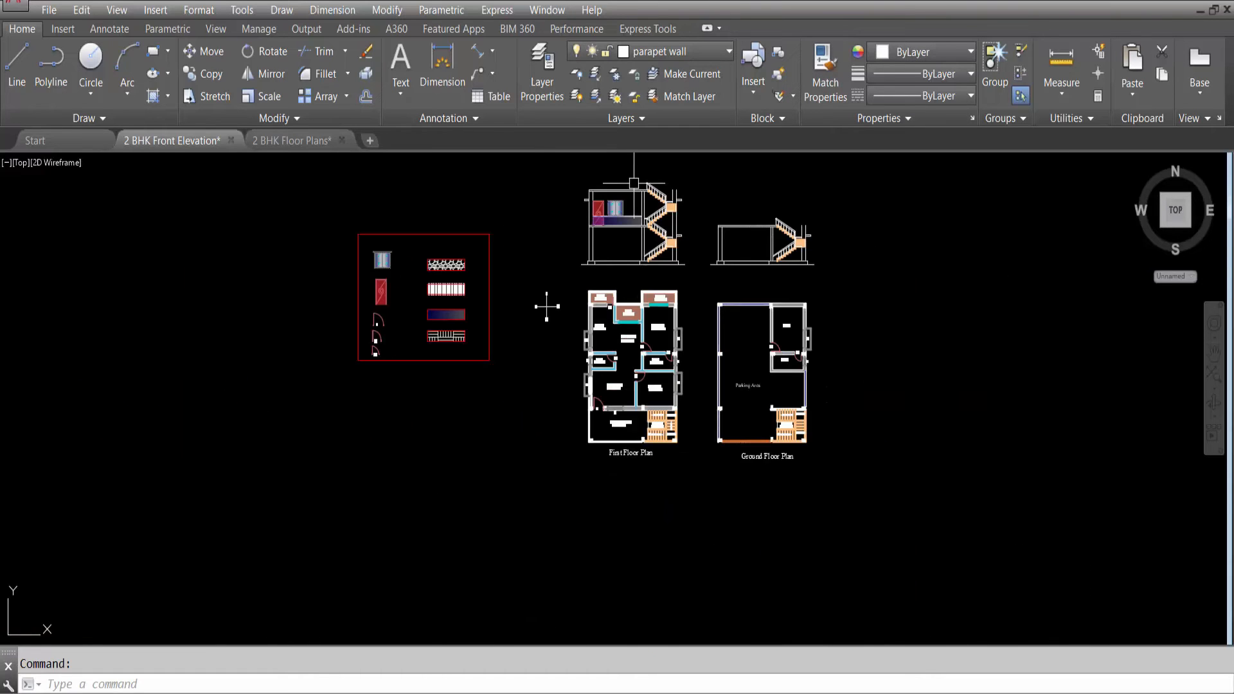
scroll(647, 440, "up", 4)
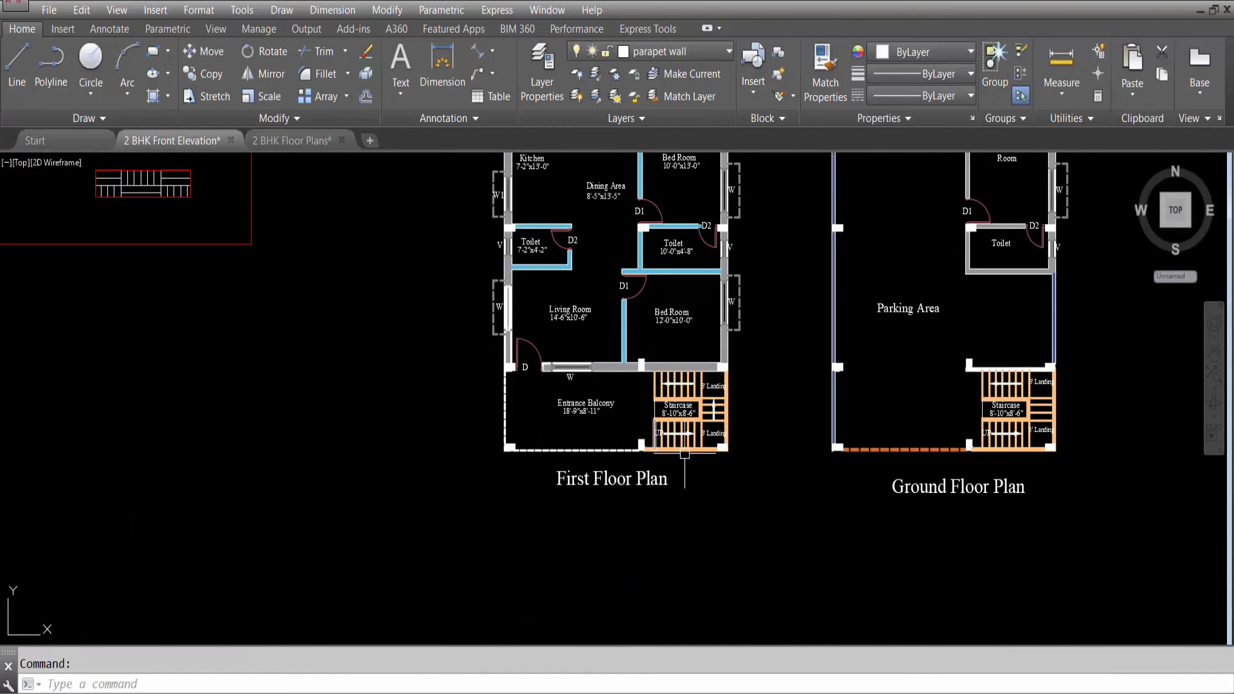
scroll(736, 488, "down", 5)
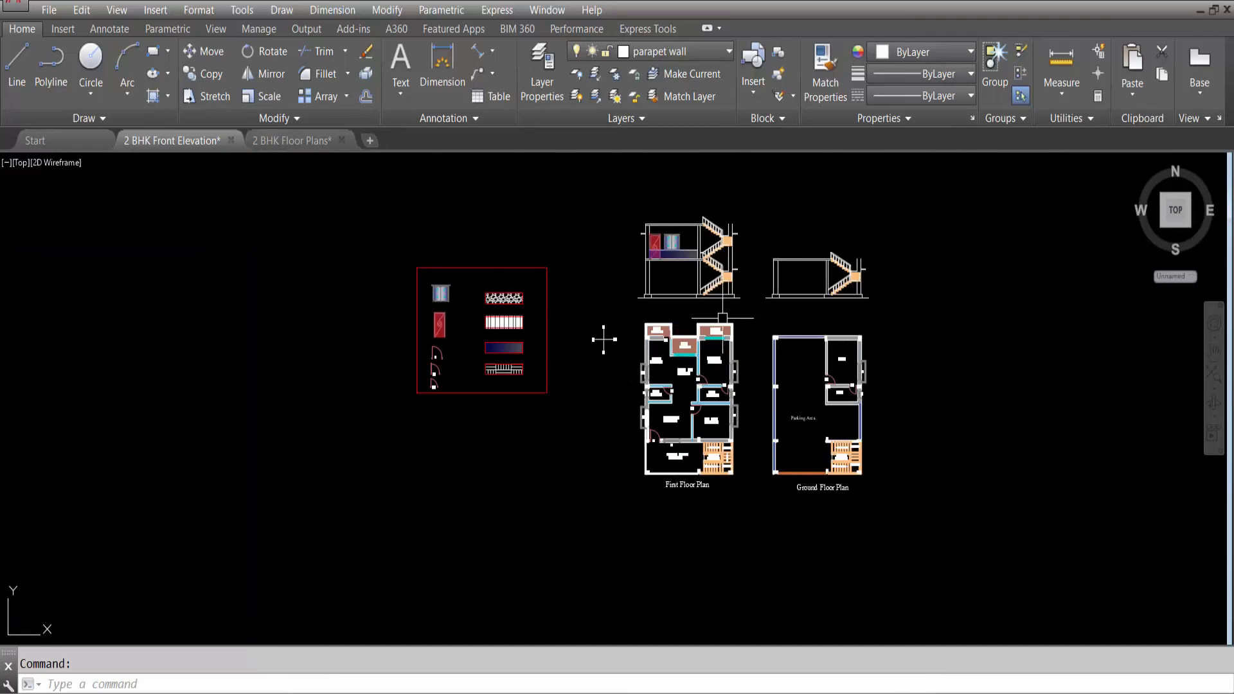
scroll(600, 337, "up", 6)
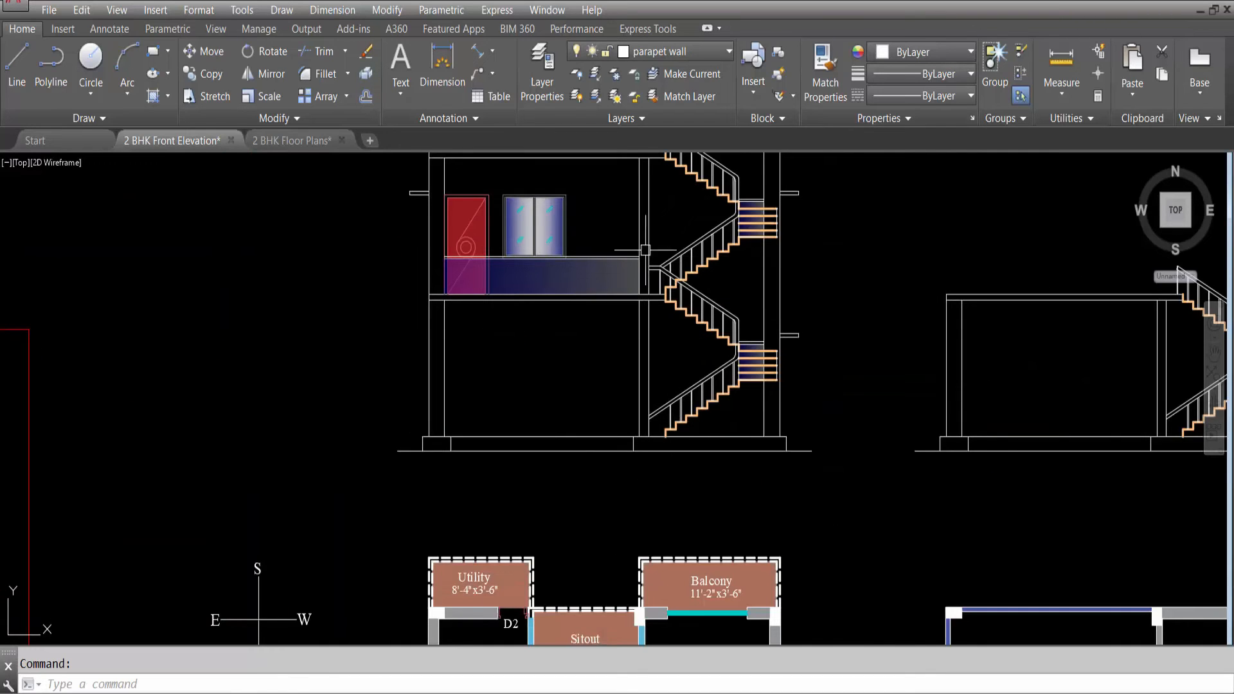
scroll(737, 297, "down", 4)
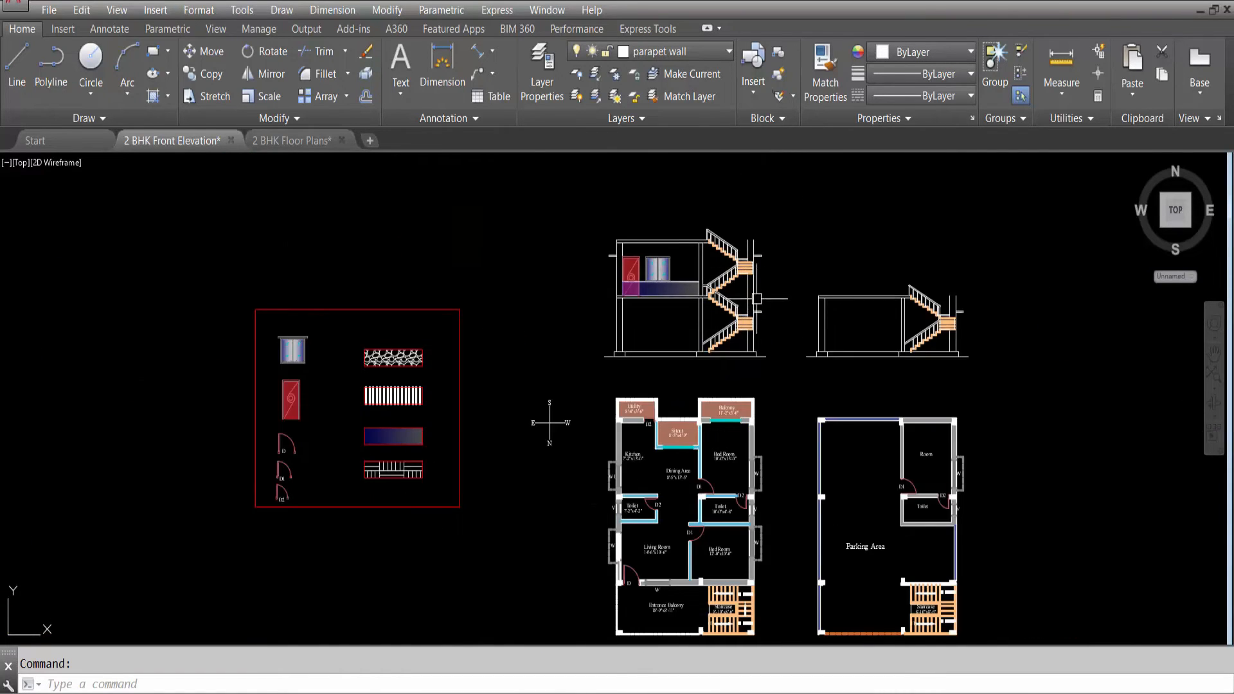
key("ctrl+s")
Copy the upper storey with its door, window, parapet and staircase from its floor slab's outer corner onto the roof slab's outer corner.
scroll(739, 244, "up", 4)
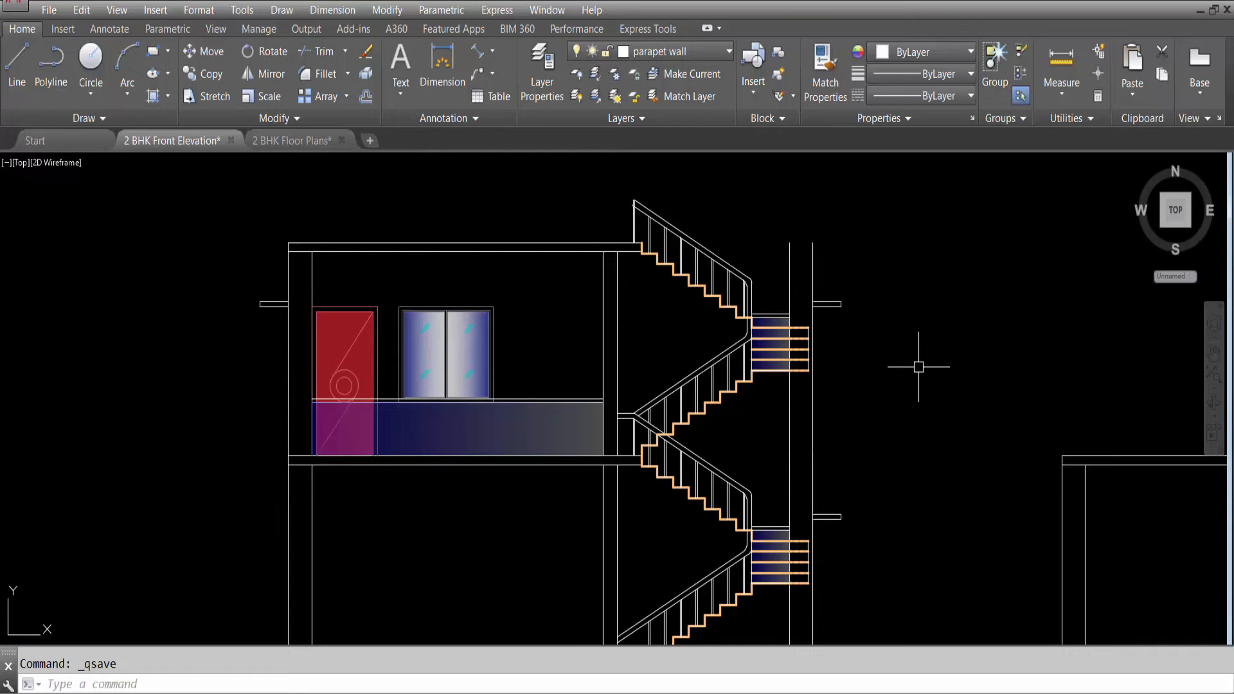
scroll(597, 278, "down", 5)
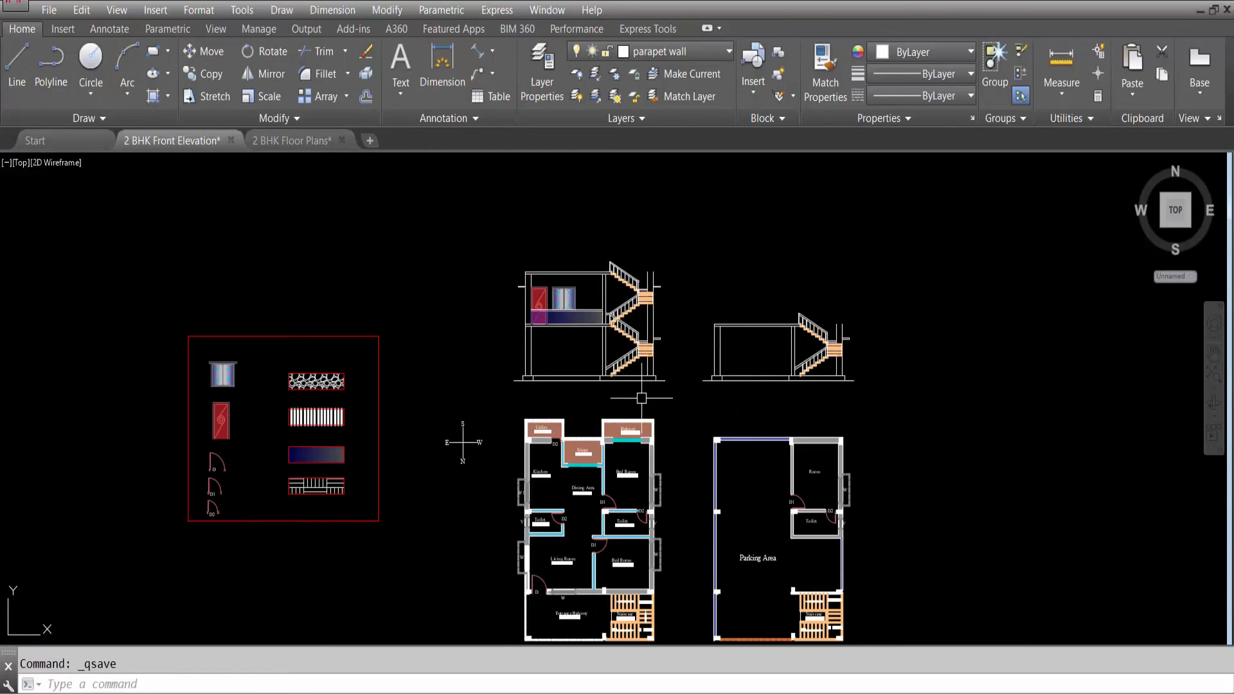
scroll(641, 398, "down", 2)
scroll(615, 545, "up", 2)
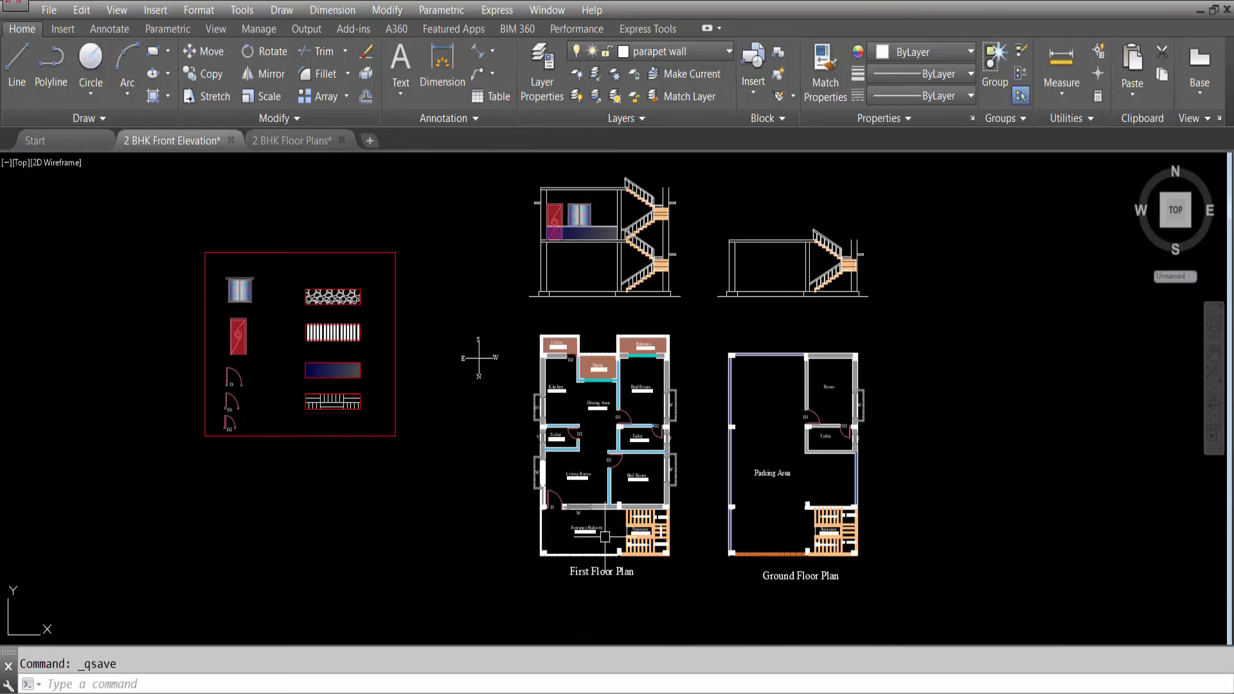
scroll(621, 420, "down", 1)
scroll(630, 308, "up", 5)
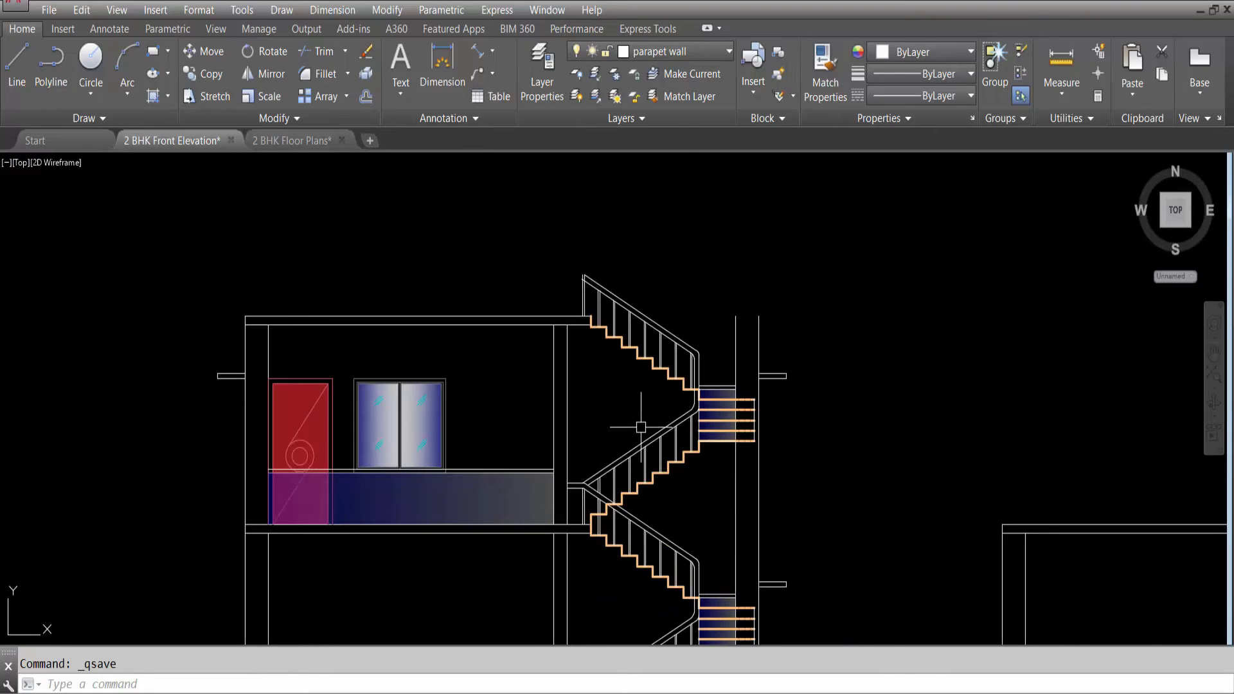
left_click(850, 503)
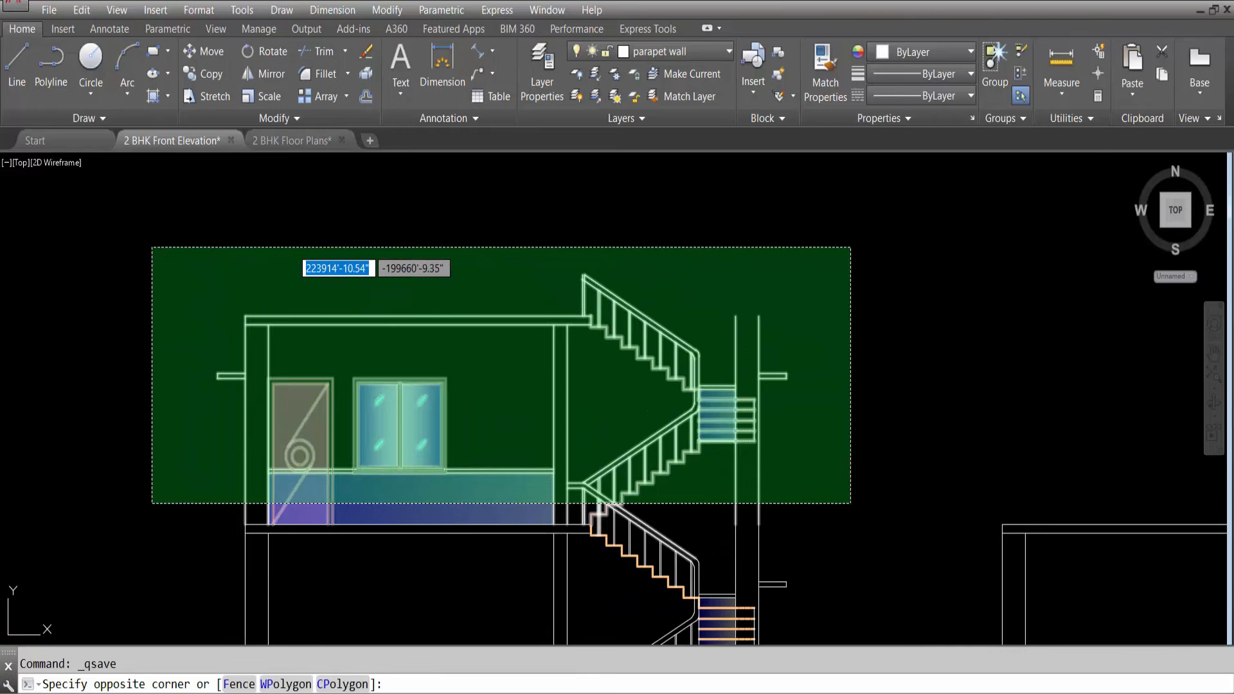
left_click(152, 246)
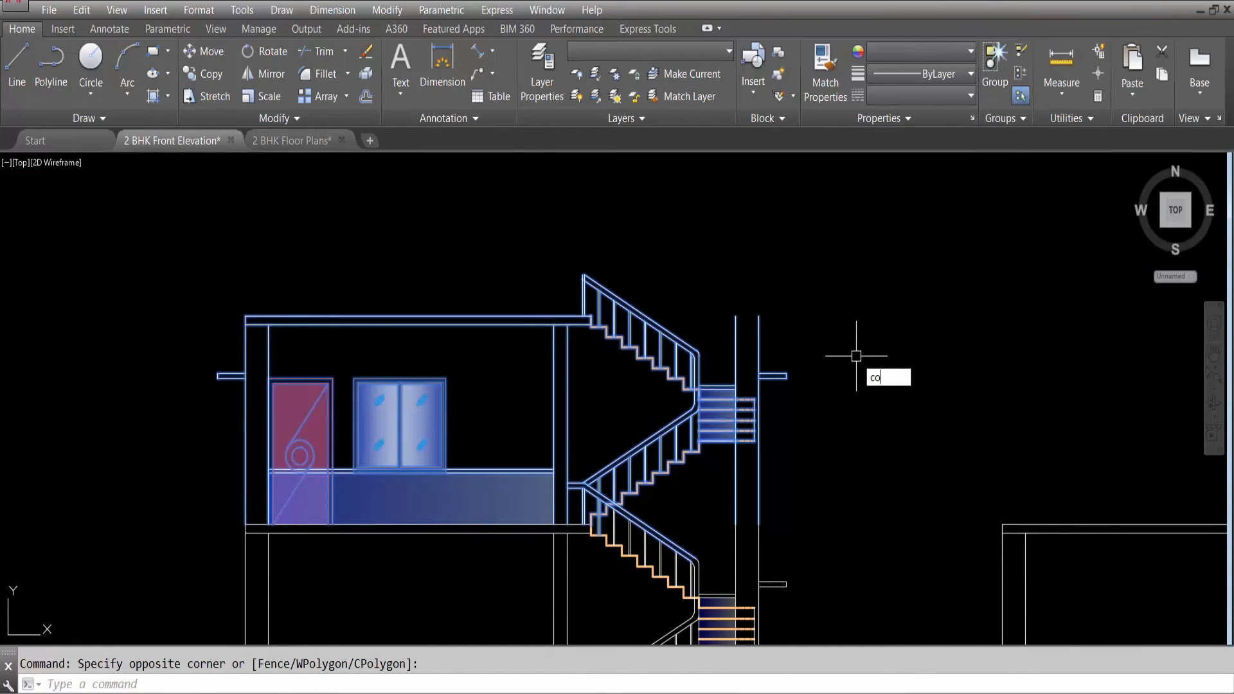
type("co")
key("Return")
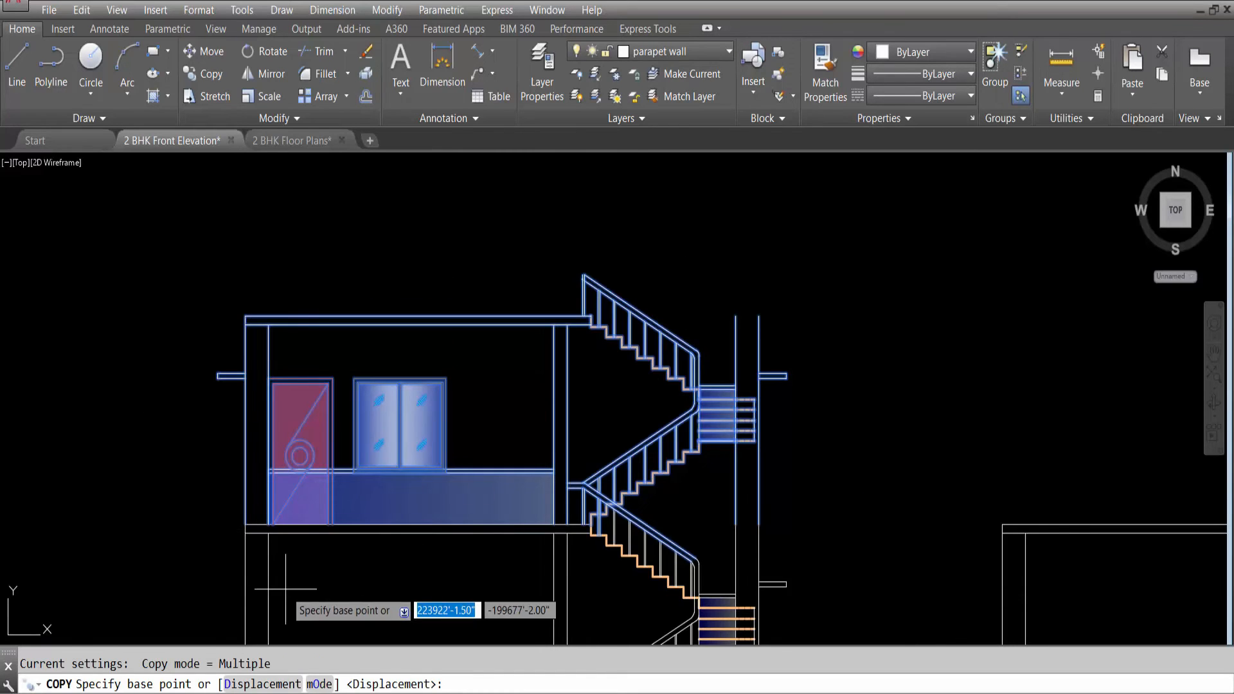
scroll(286, 589, "up", 6)
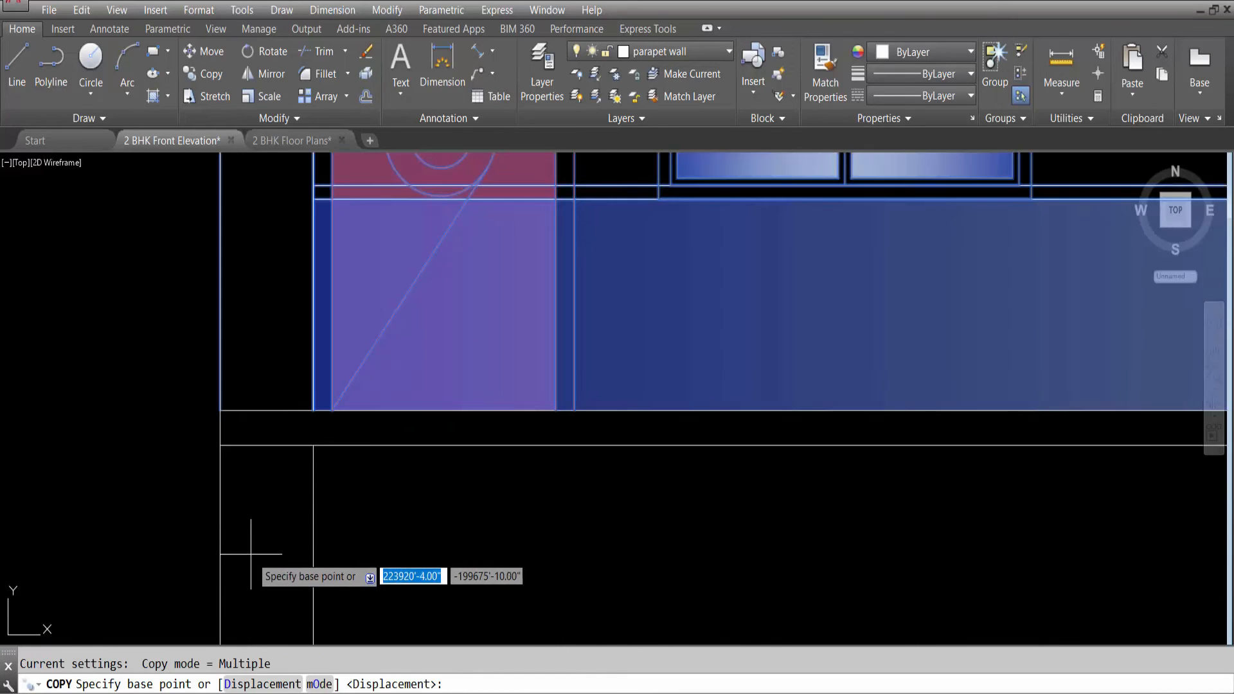
left_click(220, 409)
scroll(263, 463, "down", 5)
scroll(310, 359, "up", 4)
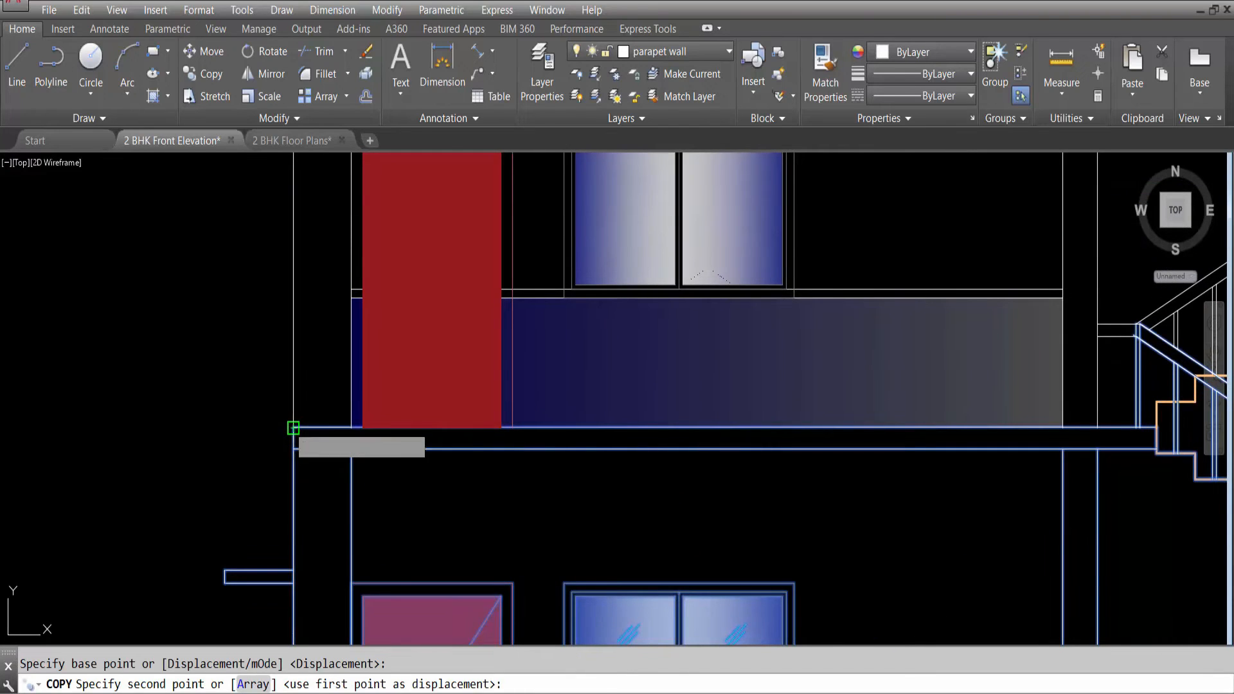
left_click(293, 428)
Place a second copy of the storey 20'-0" straight above the original, at the slab corner over the first copy, and finish copying.
scroll(291, 425, "down", 4)
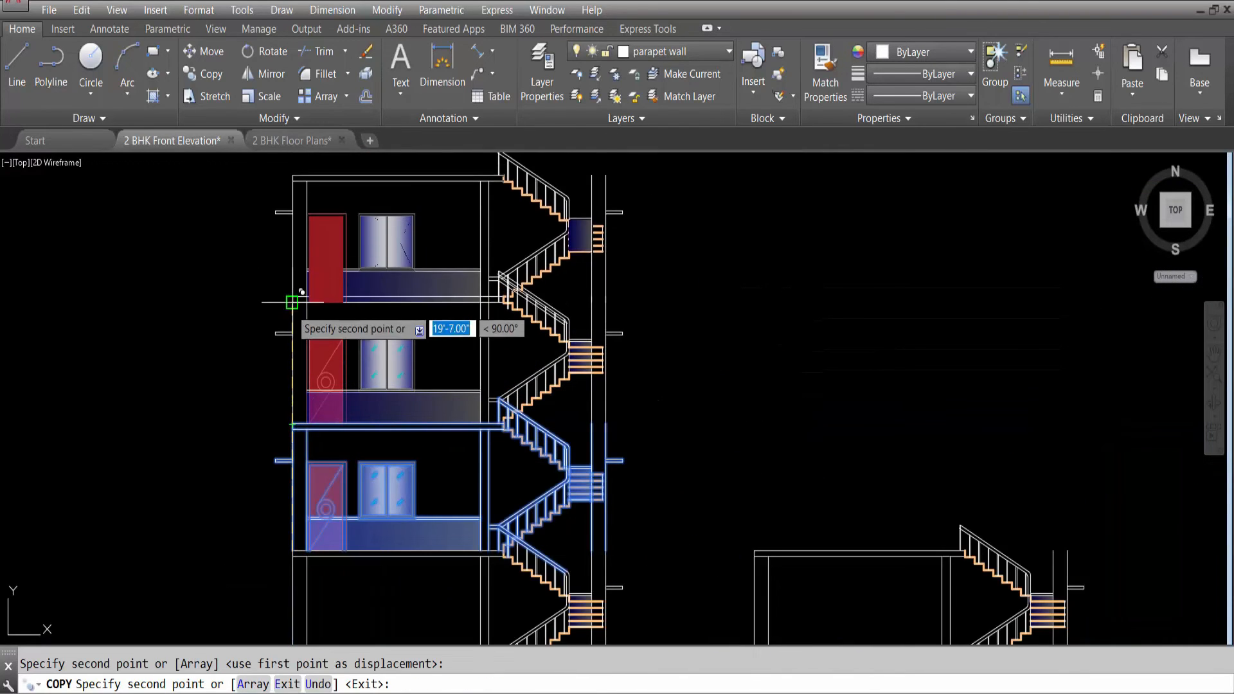
scroll(291, 302, "up", 8)
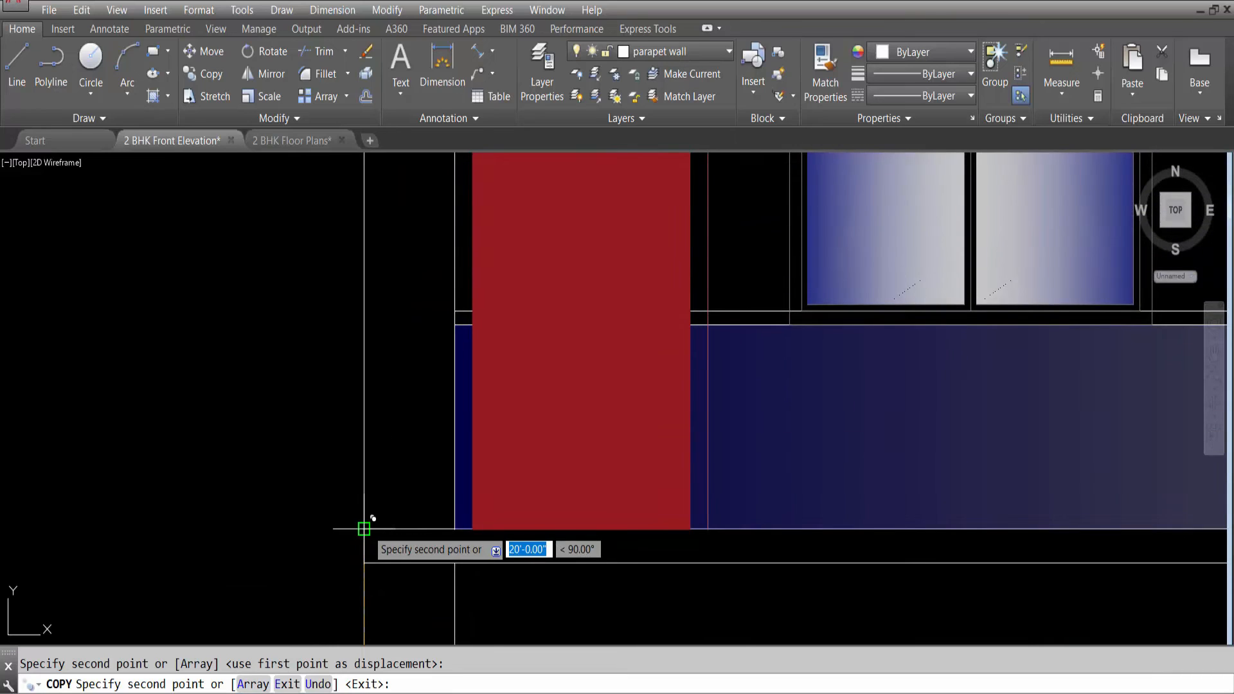
scroll(363, 528, "down", 10)
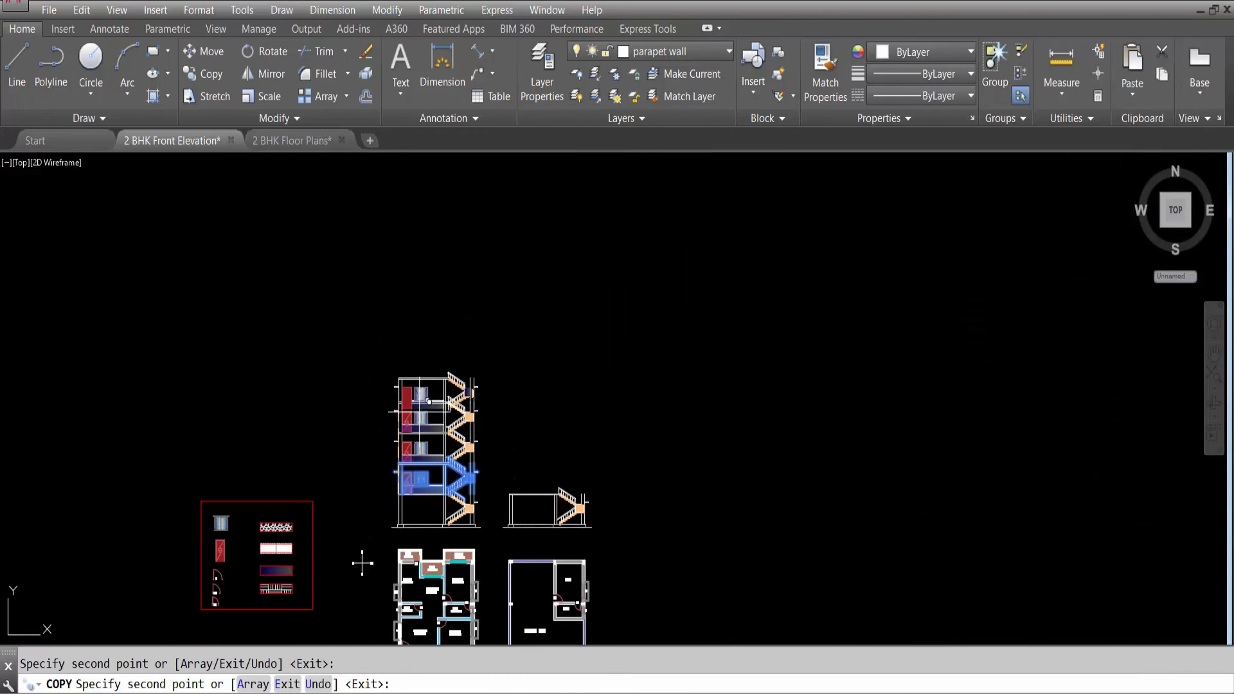
scroll(428, 401, "up", 6)
scroll(414, 352, "down", 4)
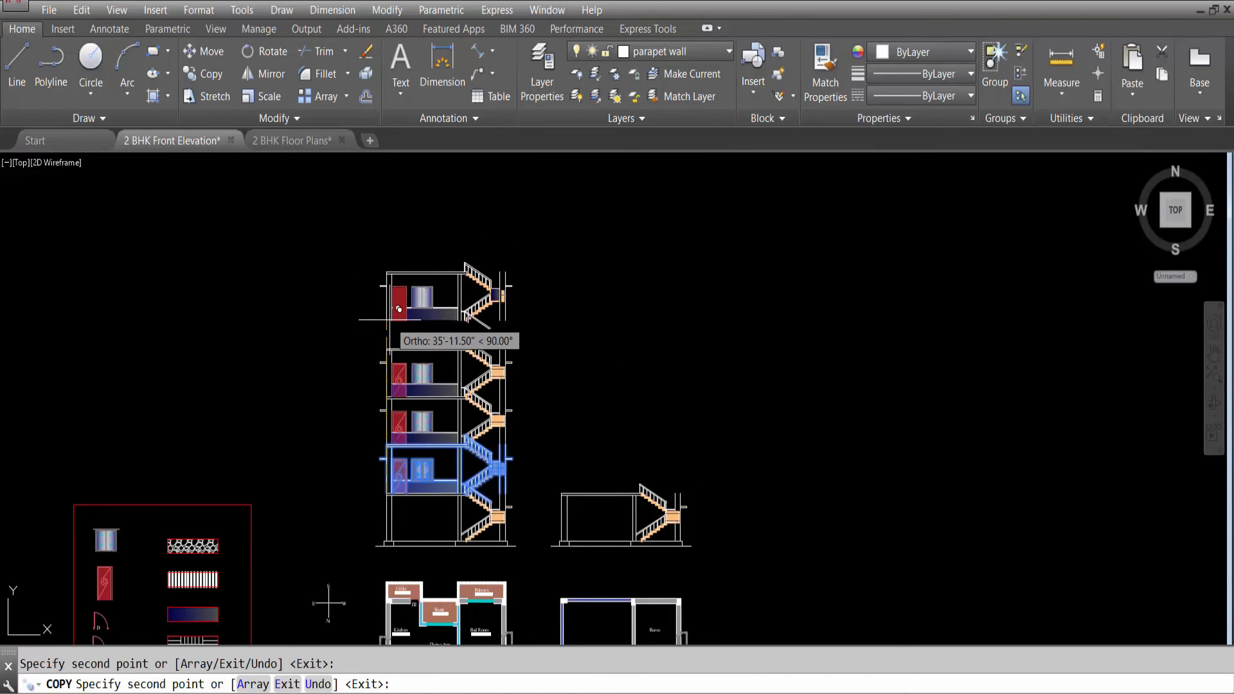
key("Escape")
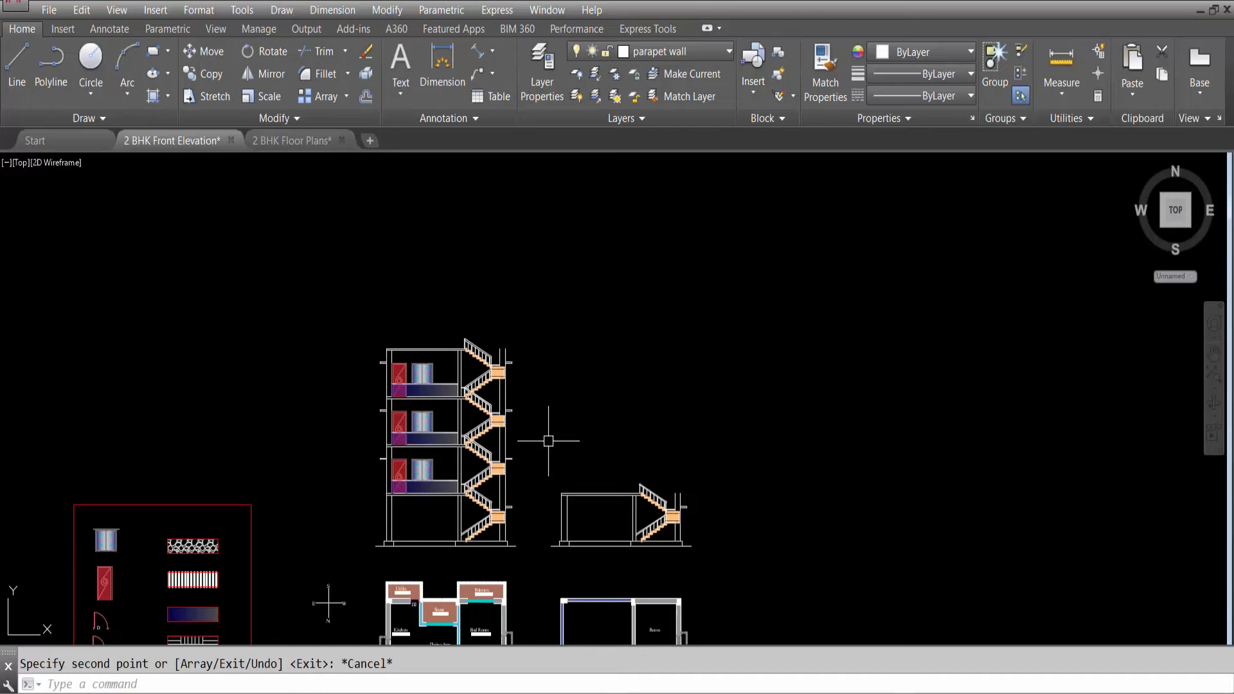
Trim the landing post's lines and the protruding rail end at the handrail junction of the copied storey's staircase.
scroll(500, 425, "down", 2)
scroll(514, 366, "up", 4)
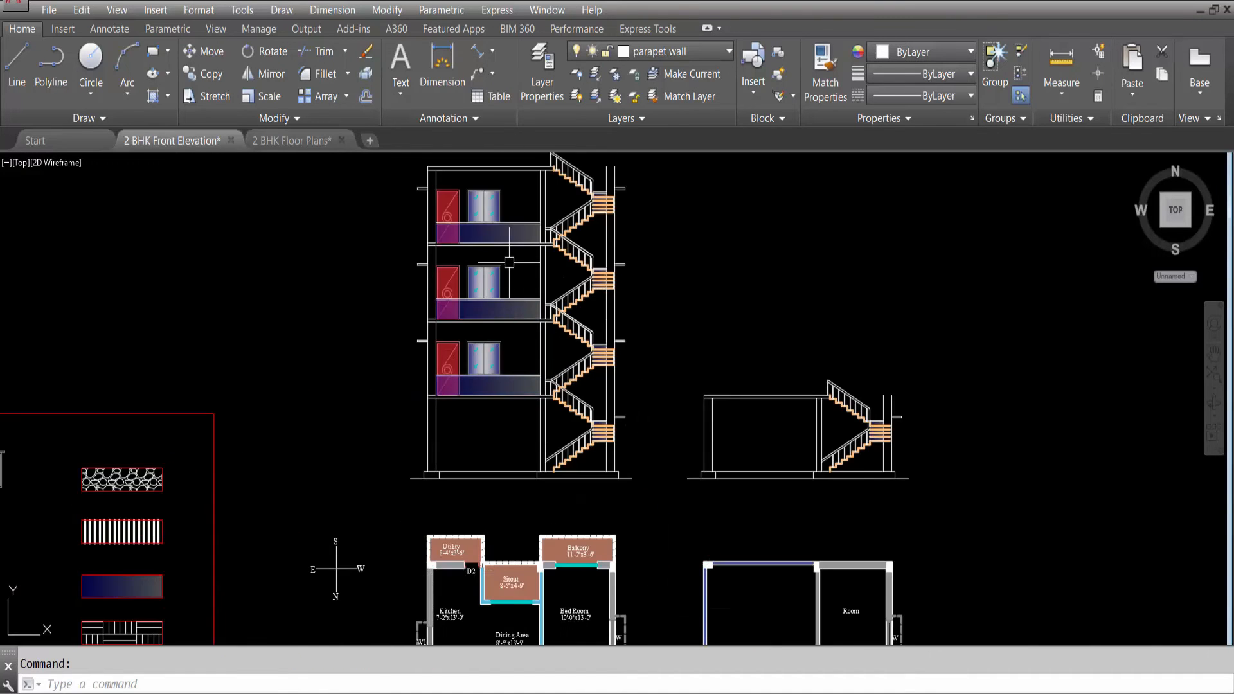
scroll(529, 288, "up", 4)
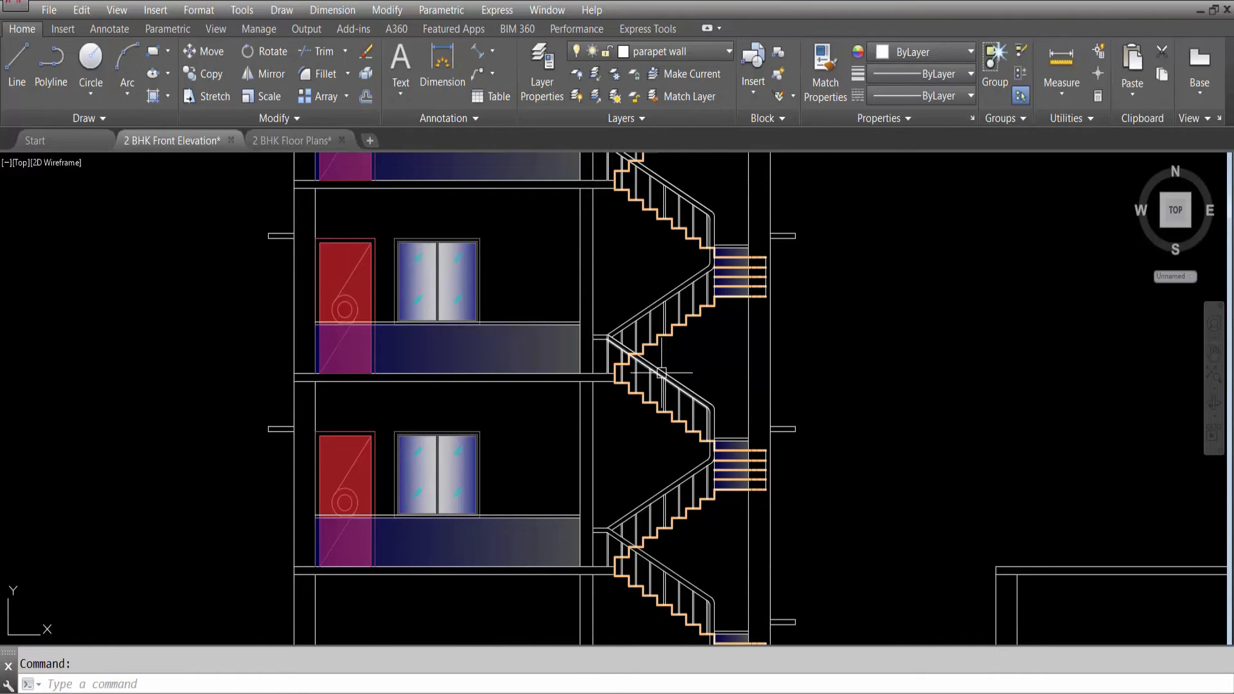
scroll(660, 373, "down", 2)
scroll(656, 361, "up", 5)
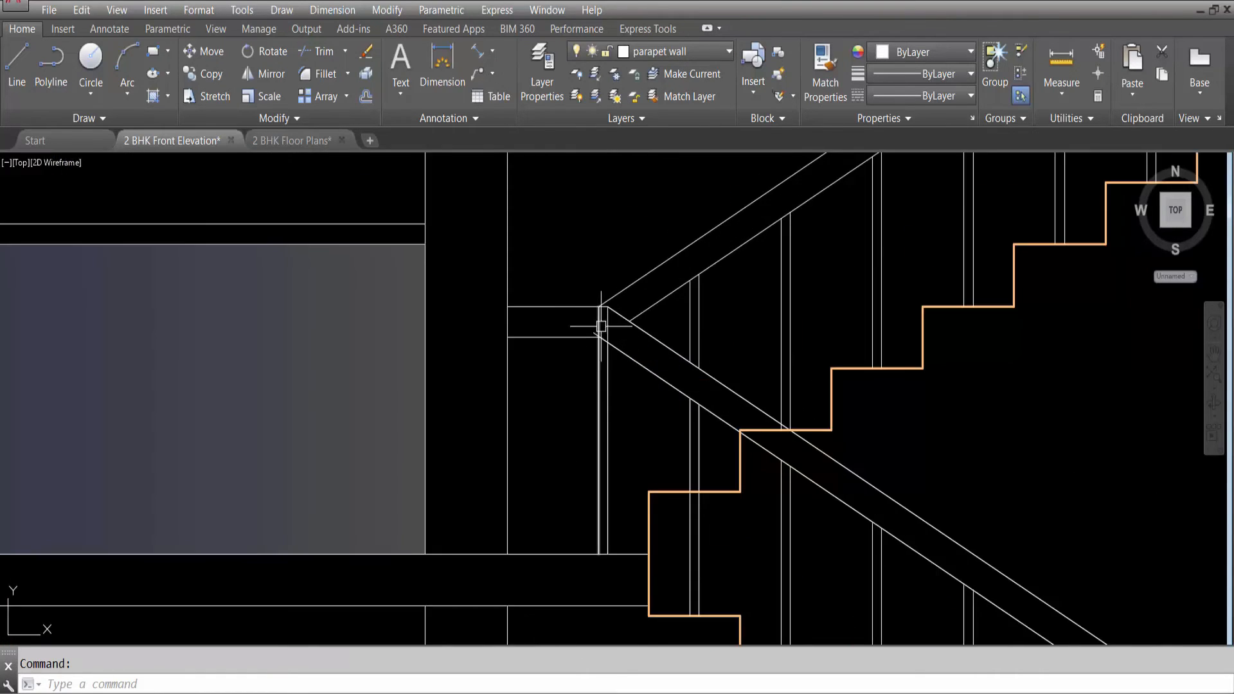
key("Return")
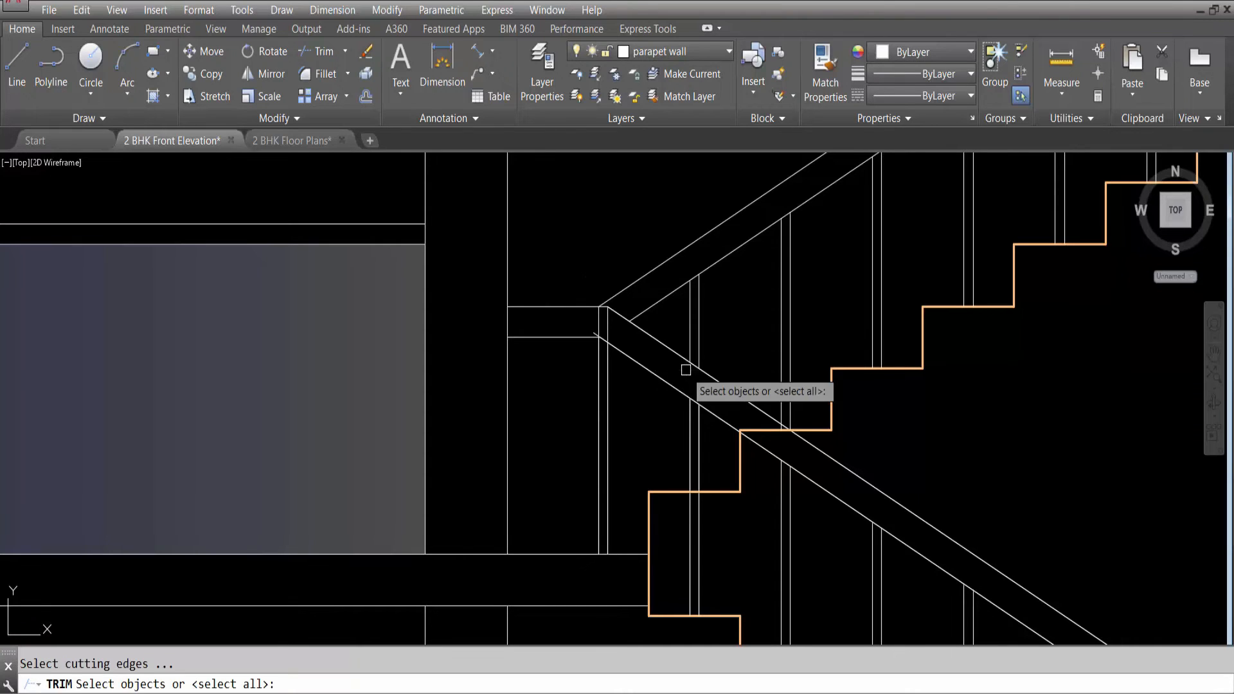
key("Return")
scroll(604, 318, "up", 2)
left_click(604, 329)
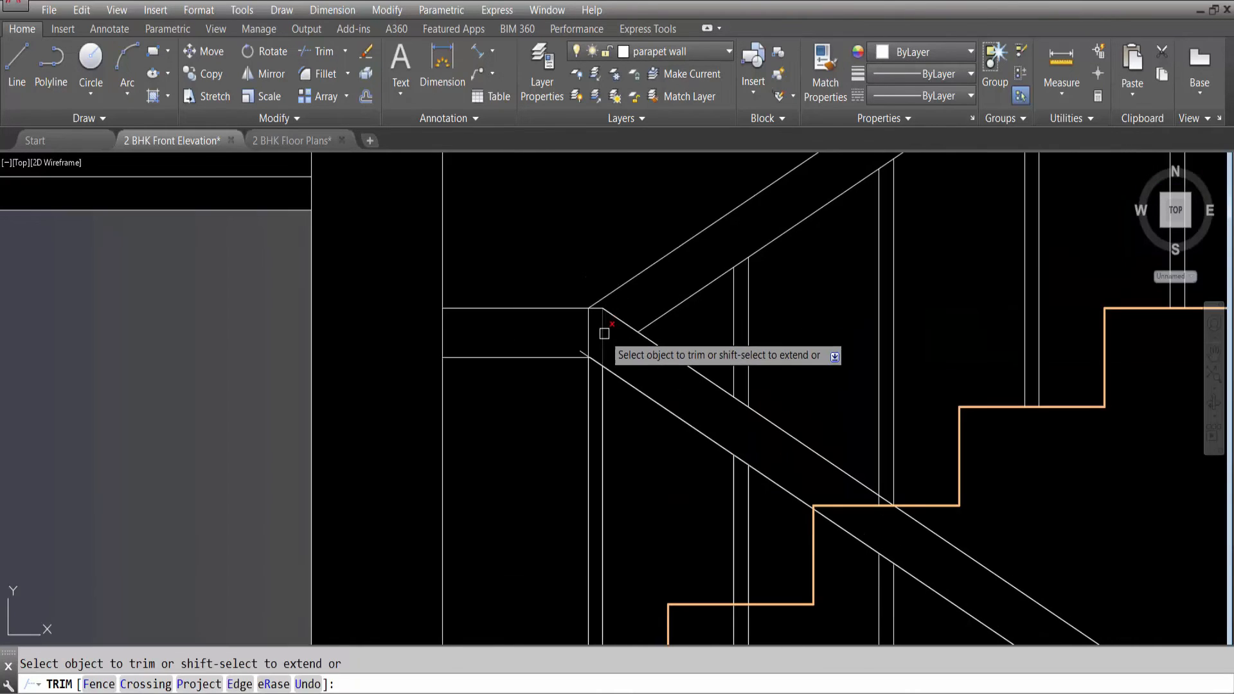
left_click(584, 335)
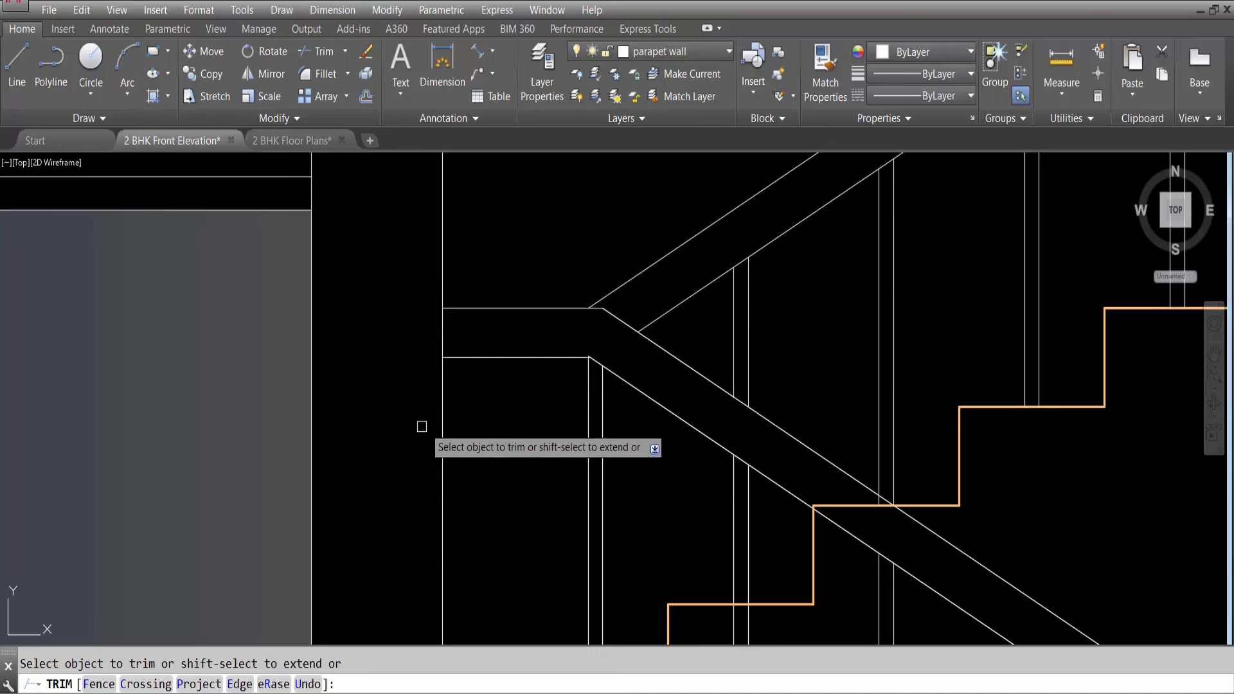
key("Escape")
Fillet the landing rail's lower line to the sloping handrail's lower line at the copied storey's staircase junction.
type("f")
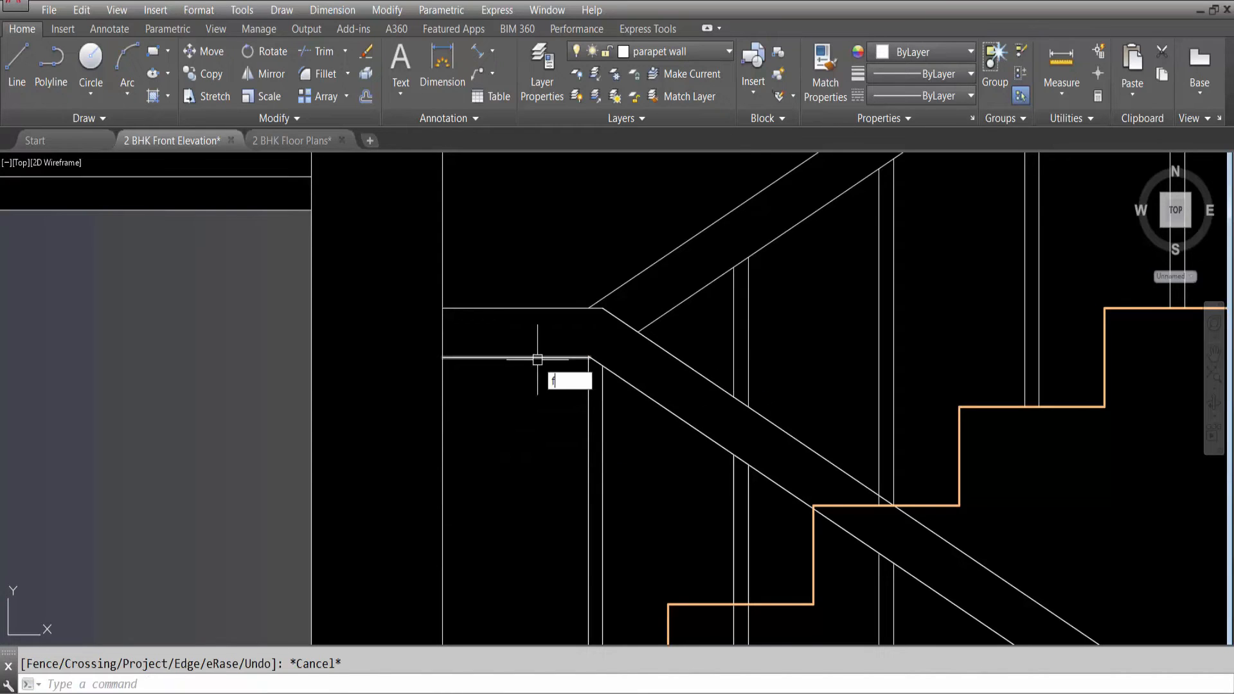
key("Return")
left_click(529, 357)
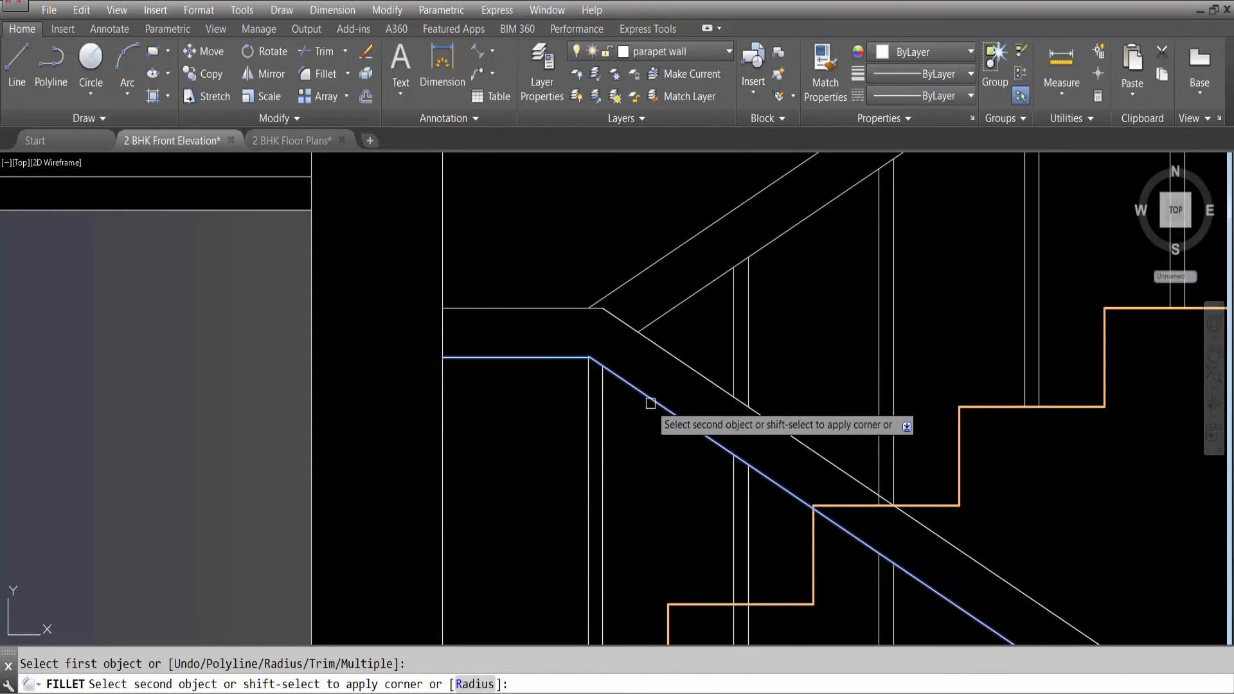
left_click(650, 403)
scroll(611, 355, "up", 5)
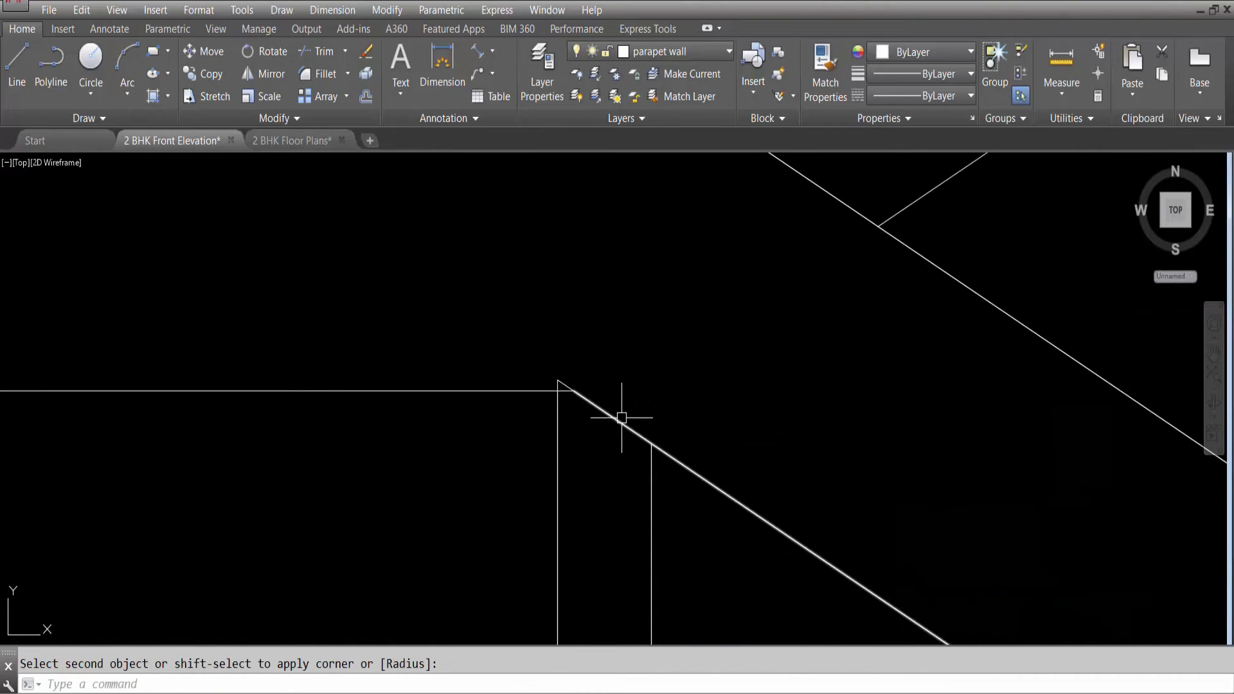
key("Return")
left_click(532, 390)
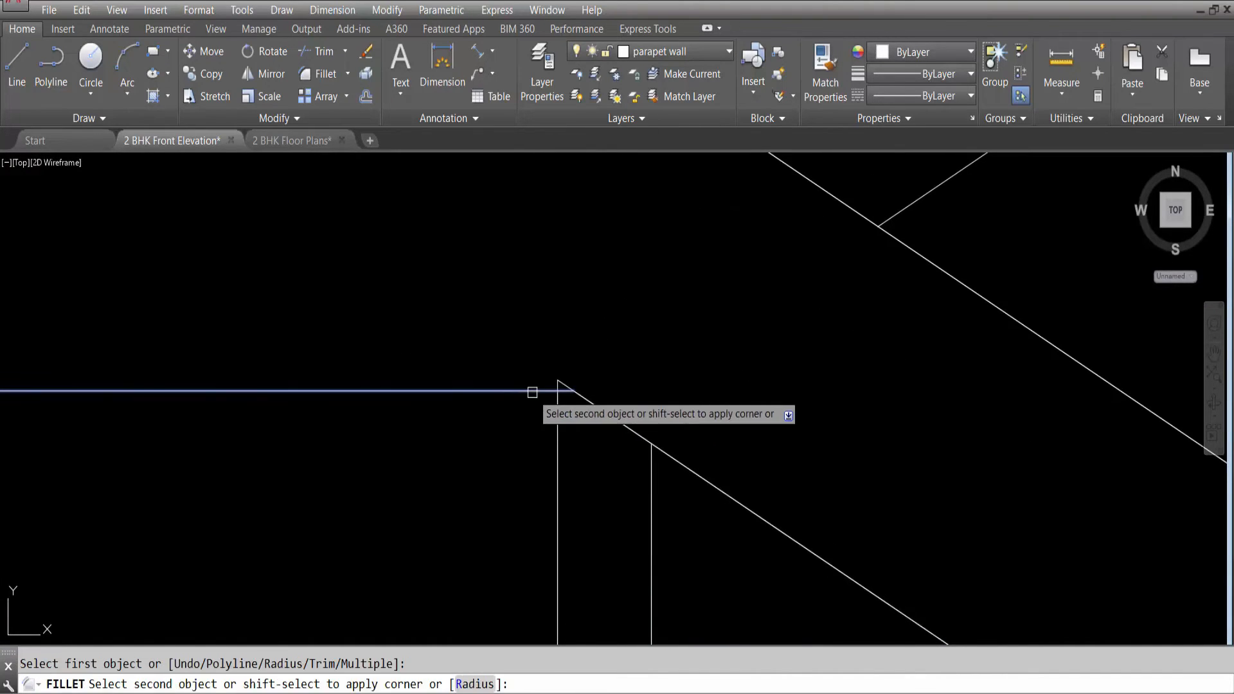
left_click(620, 418)
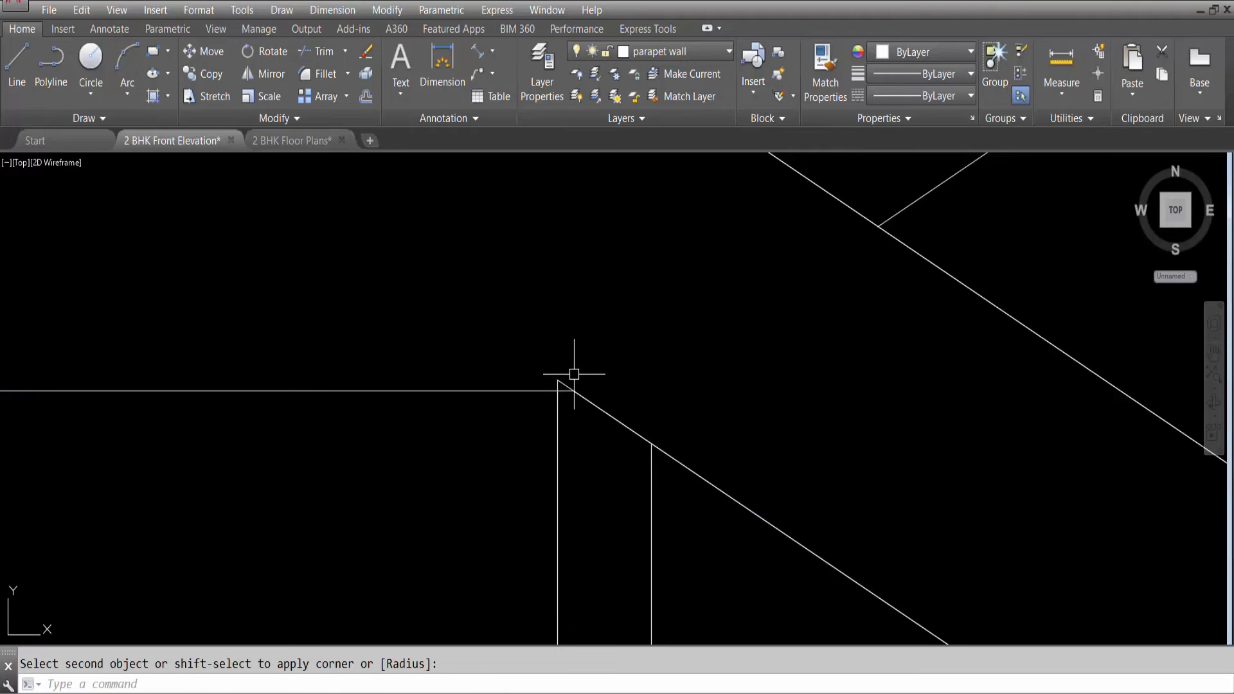
Trim the small tip protruding above the landing rail at the filleted corner and finish trimming.
type("tr")
key("Return")
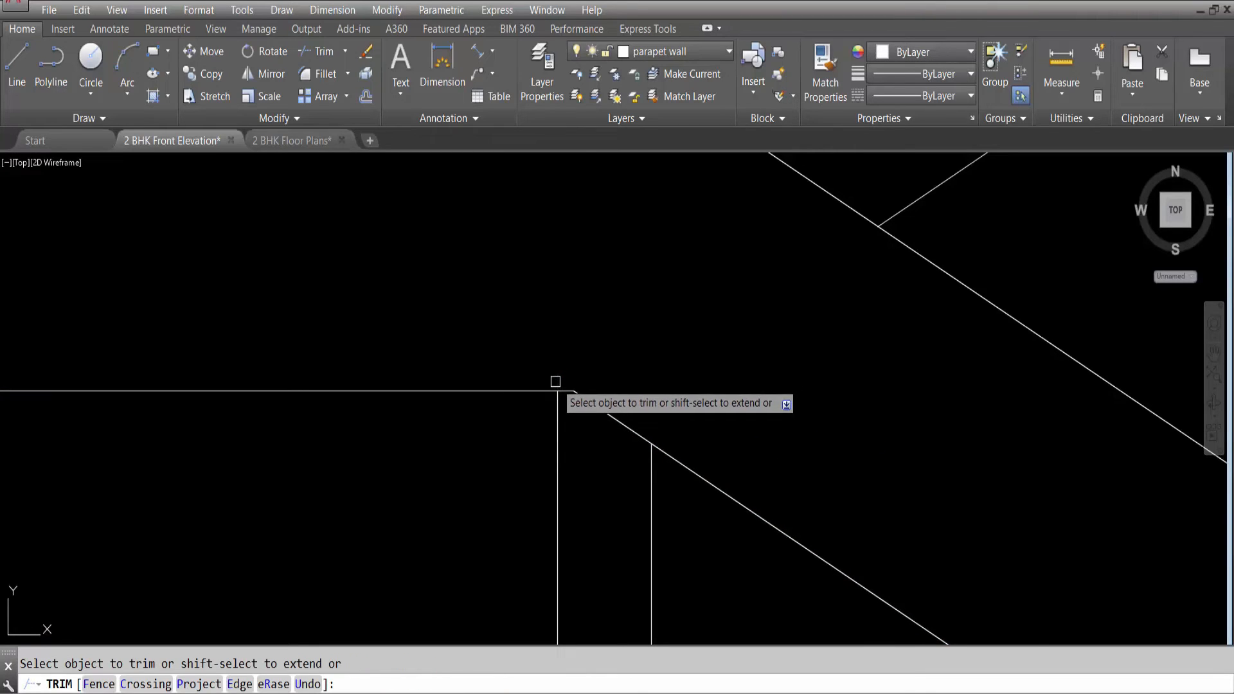
scroll(555, 381, "down", 5)
scroll(607, 367, "down", 2)
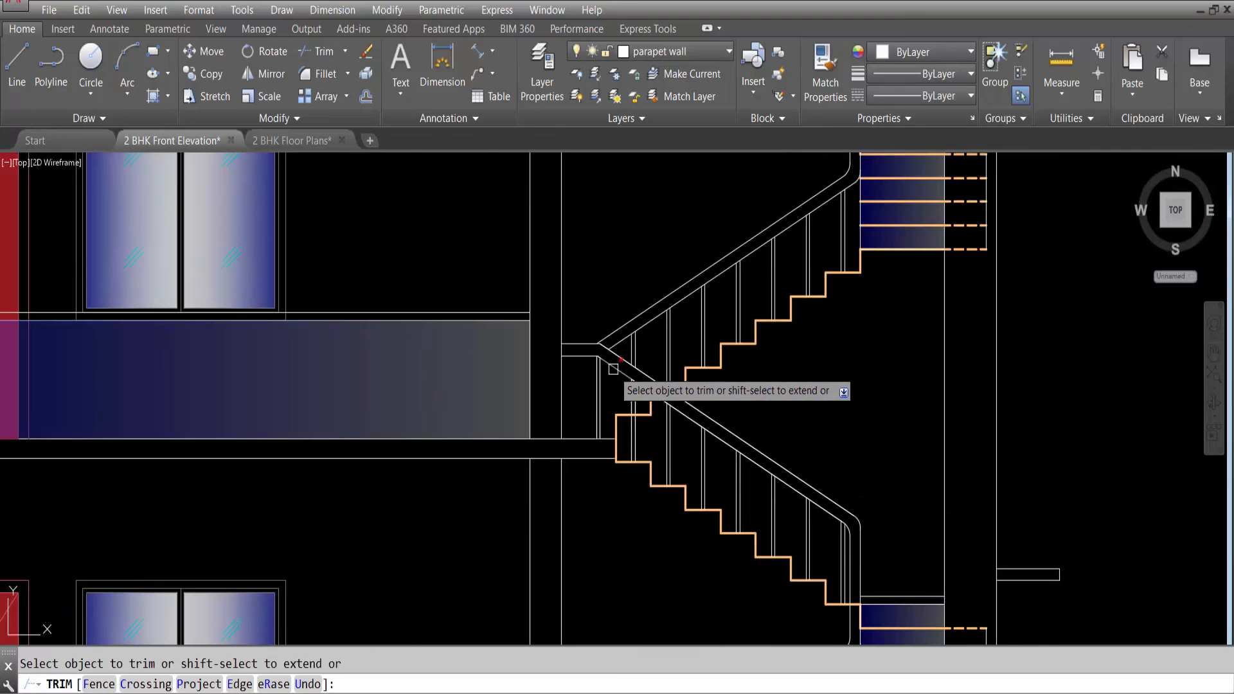
key("Escape")
Fillet the lower lines of the landing rail and sloping handrail at the next storey's staircase junction.
scroll(586, 364, "down", 3)
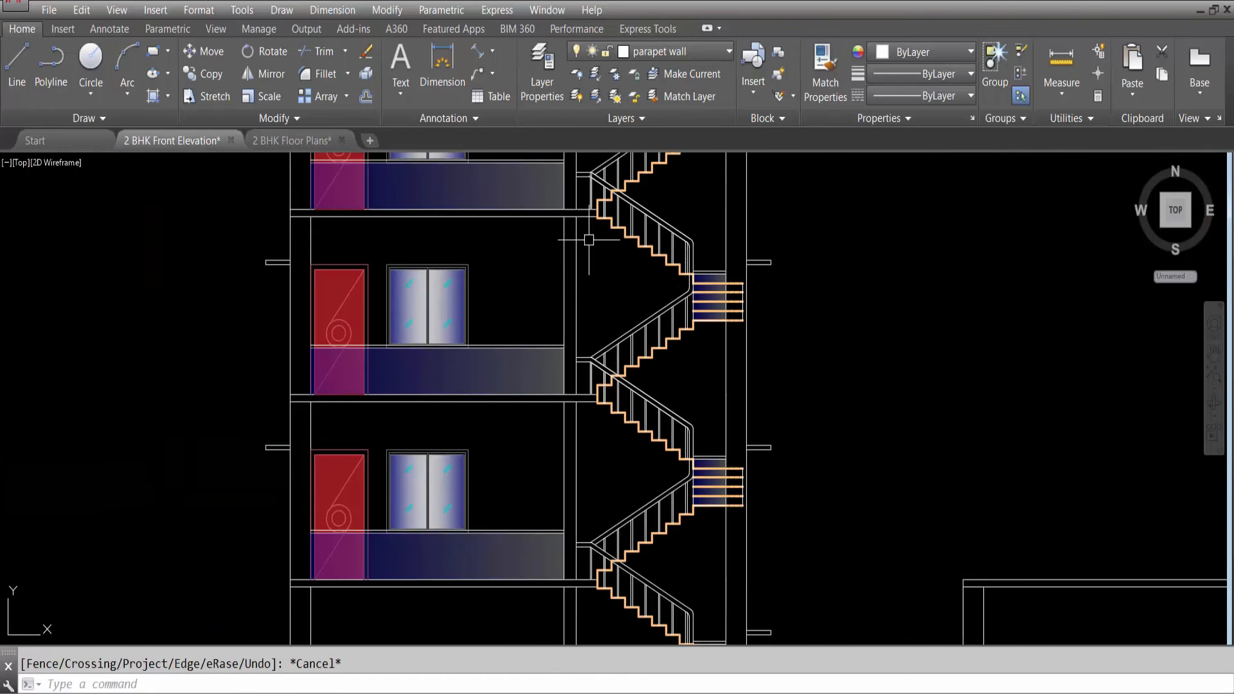
scroll(598, 308, "down", 2)
scroll(584, 262, "up", 8)
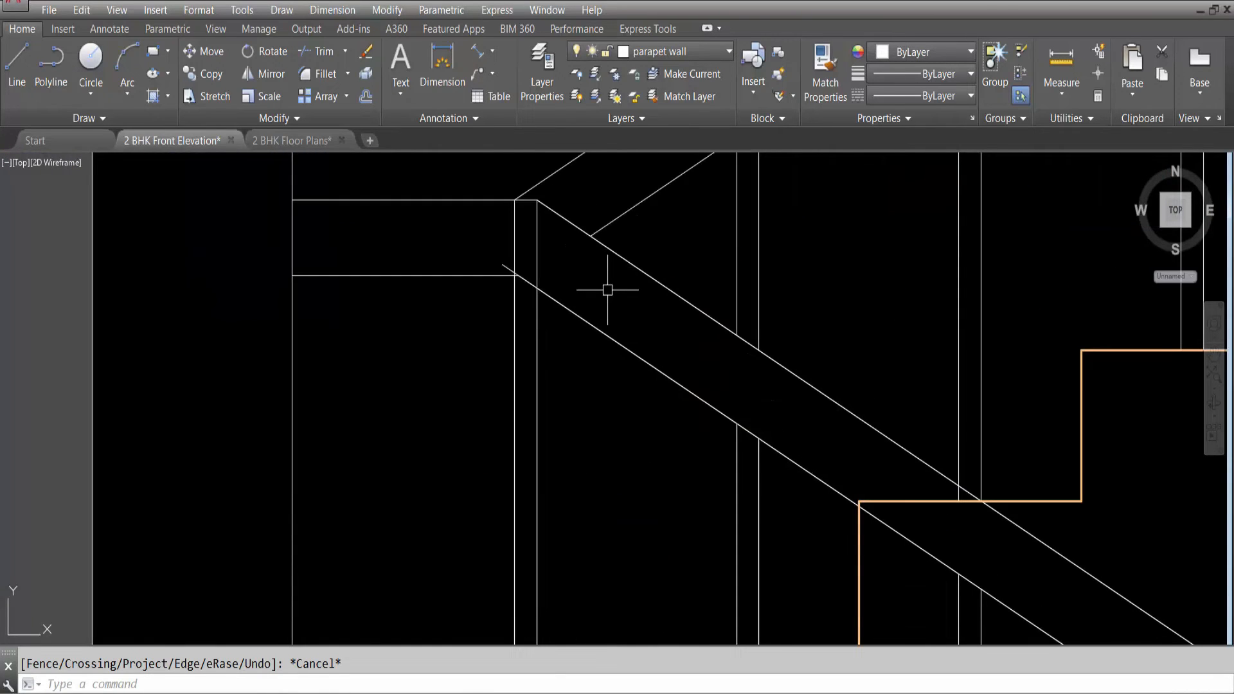
key("Return")
left_click(578, 316)
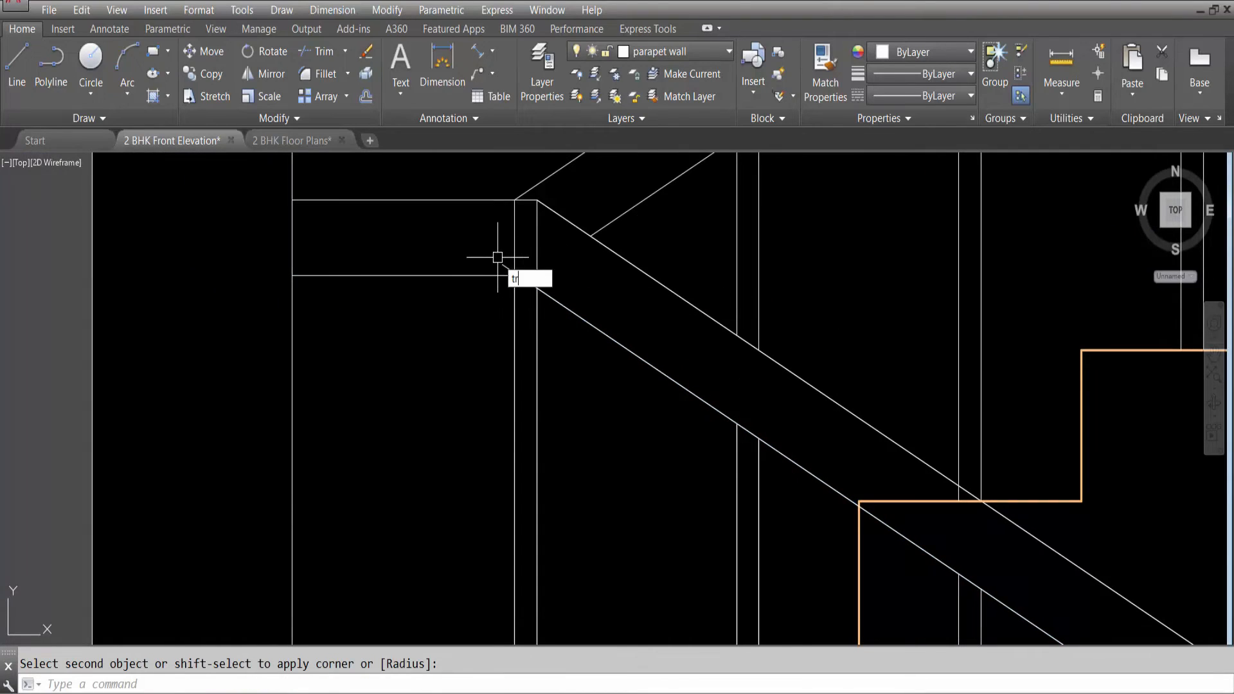
Trim the landing post's lines between the rails and the protruding rail end at this storey's handrail junction.
key("Return")
key("Return")
left_click(542, 257)
left_click(500, 221)
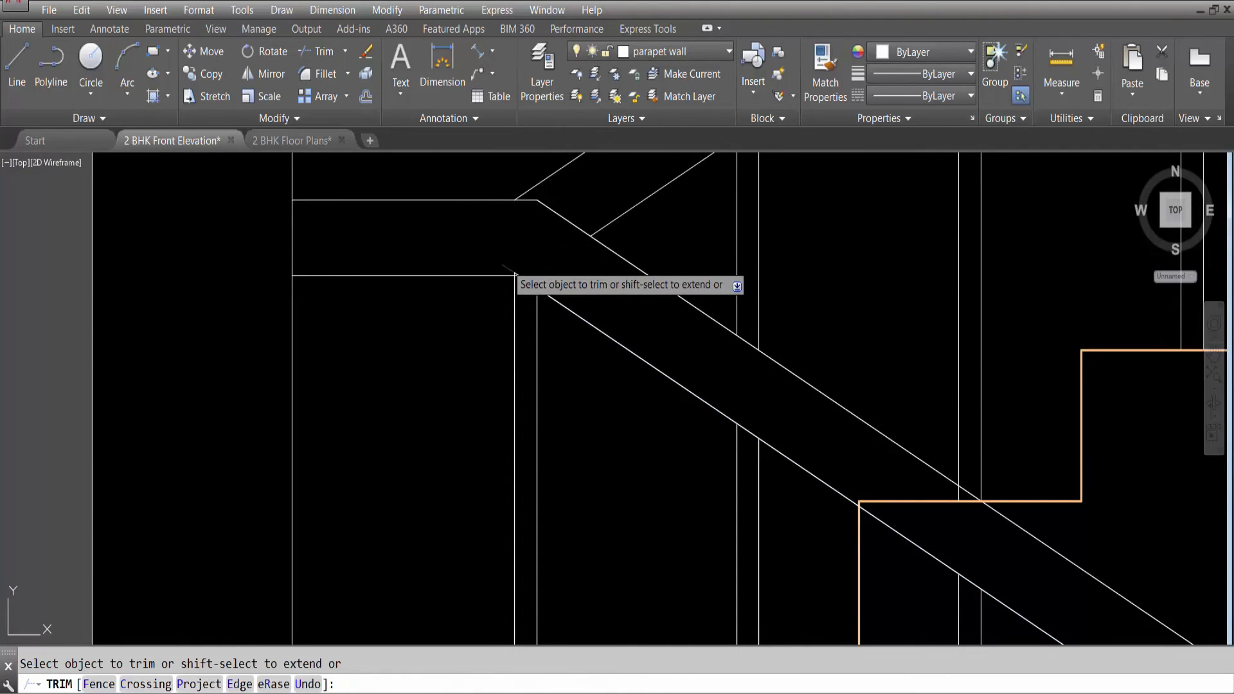
scroll(514, 275, "up", 4)
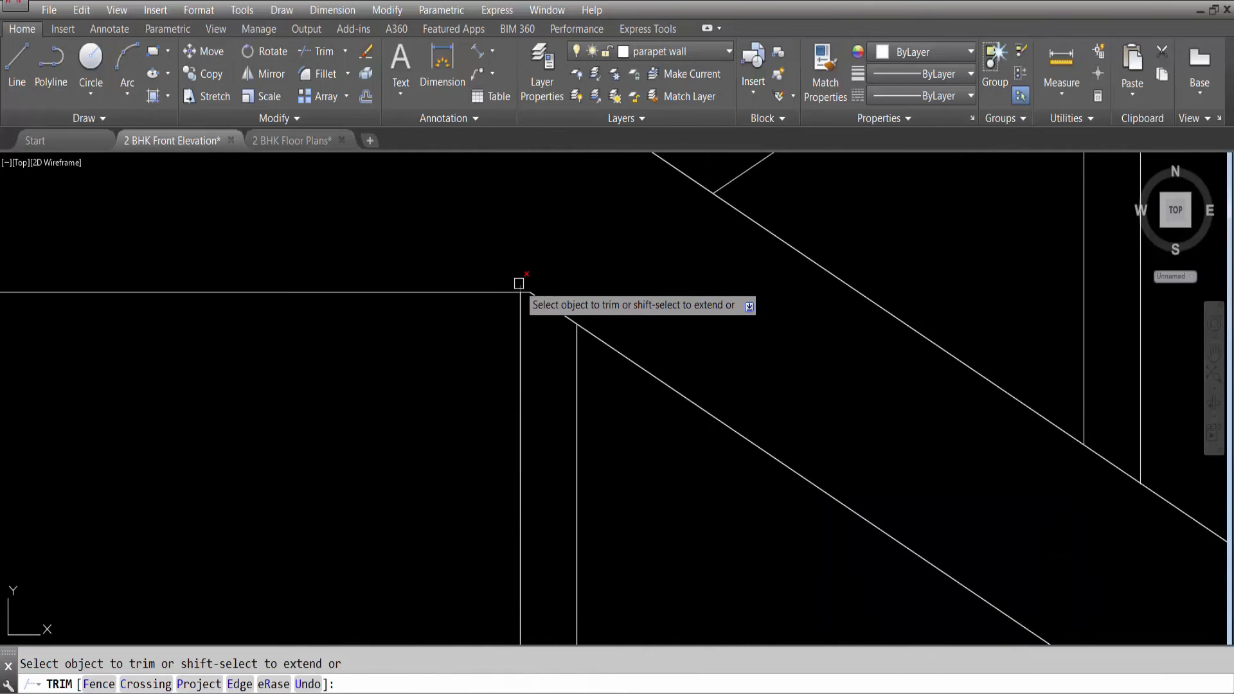
scroll(533, 302, "down", 7)
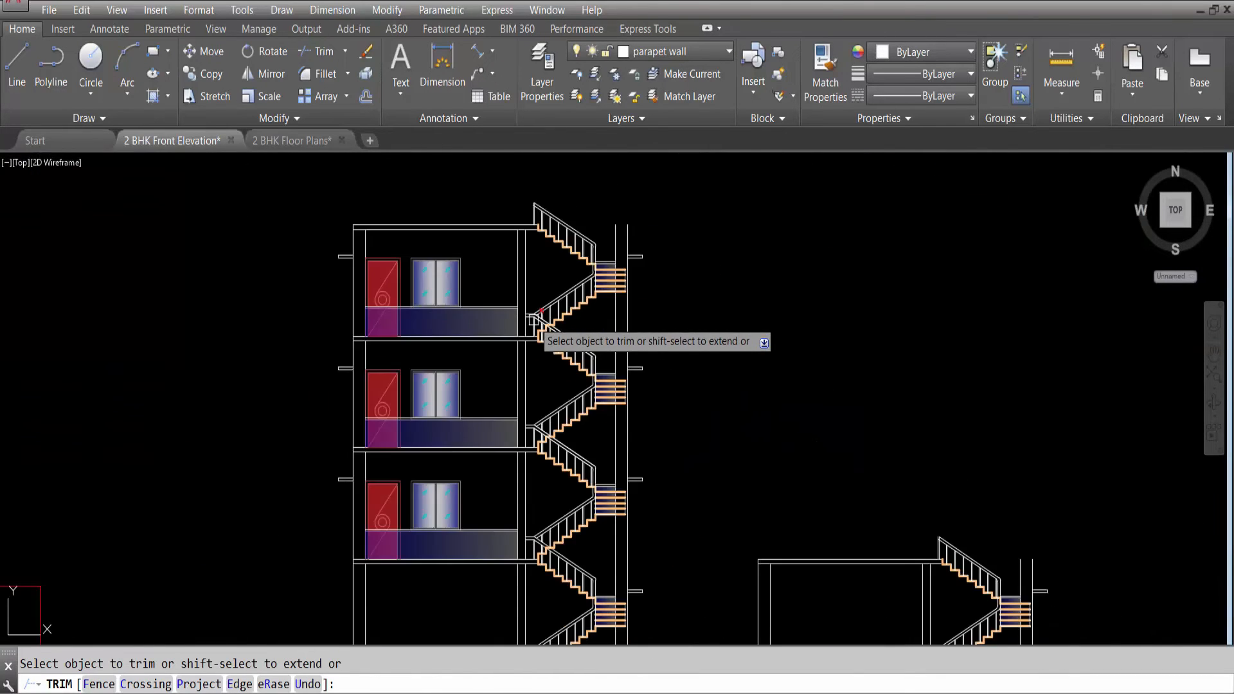
scroll(523, 199, "up", 5)
key("Escape")
Examine the handrail junctions across the storeys and compare the front elevation with the first and ground floor plans.
scroll(578, 321, "down", 5)
scroll(591, 375, "up", 4)
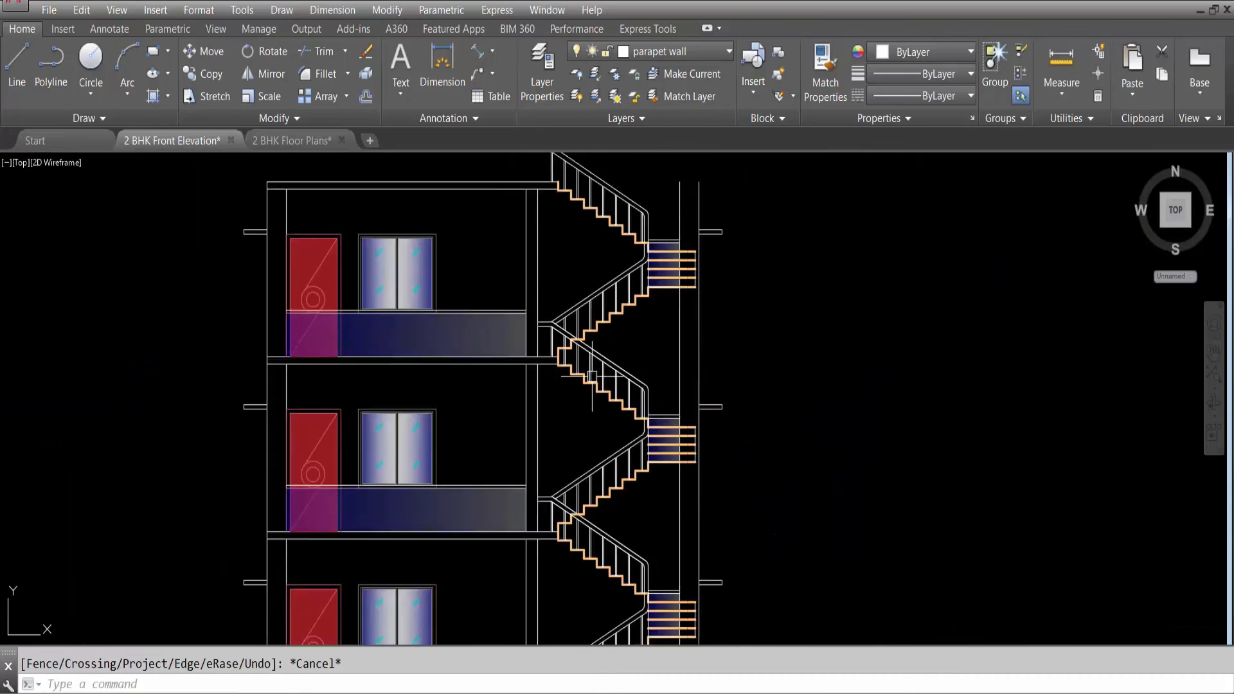
scroll(551, 257, "down", 4)
scroll(559, 364, "up", 6)
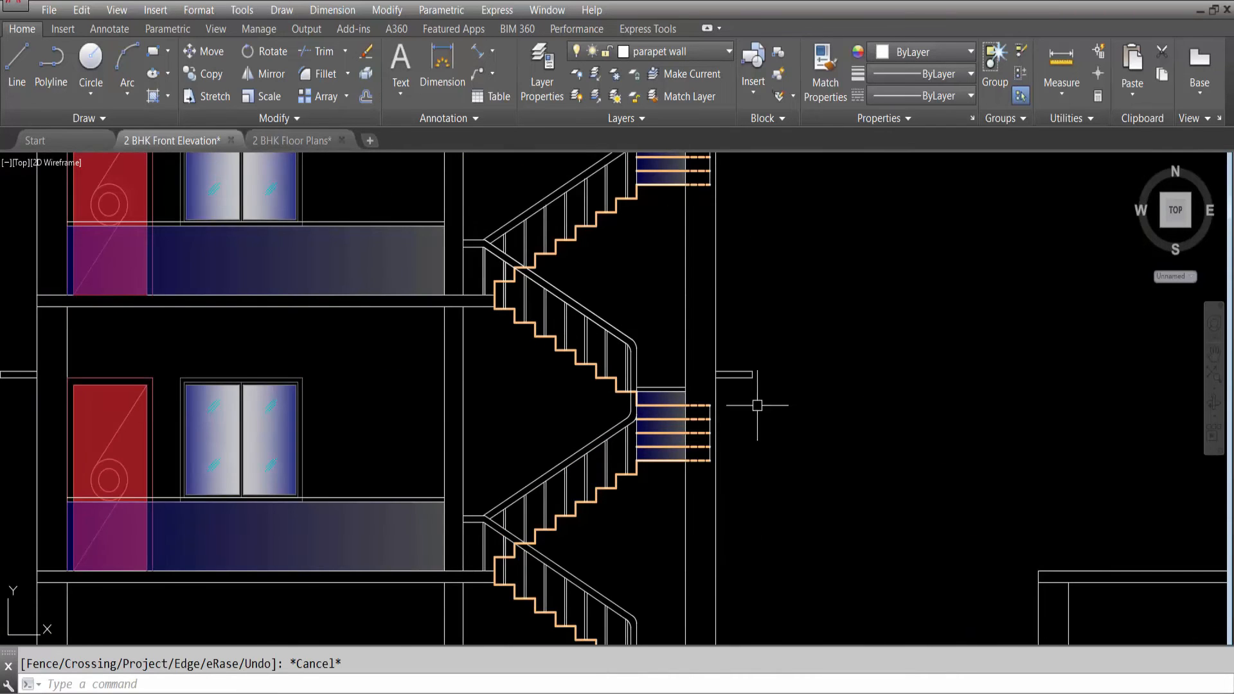
scroll(829, 402, "down", 6)
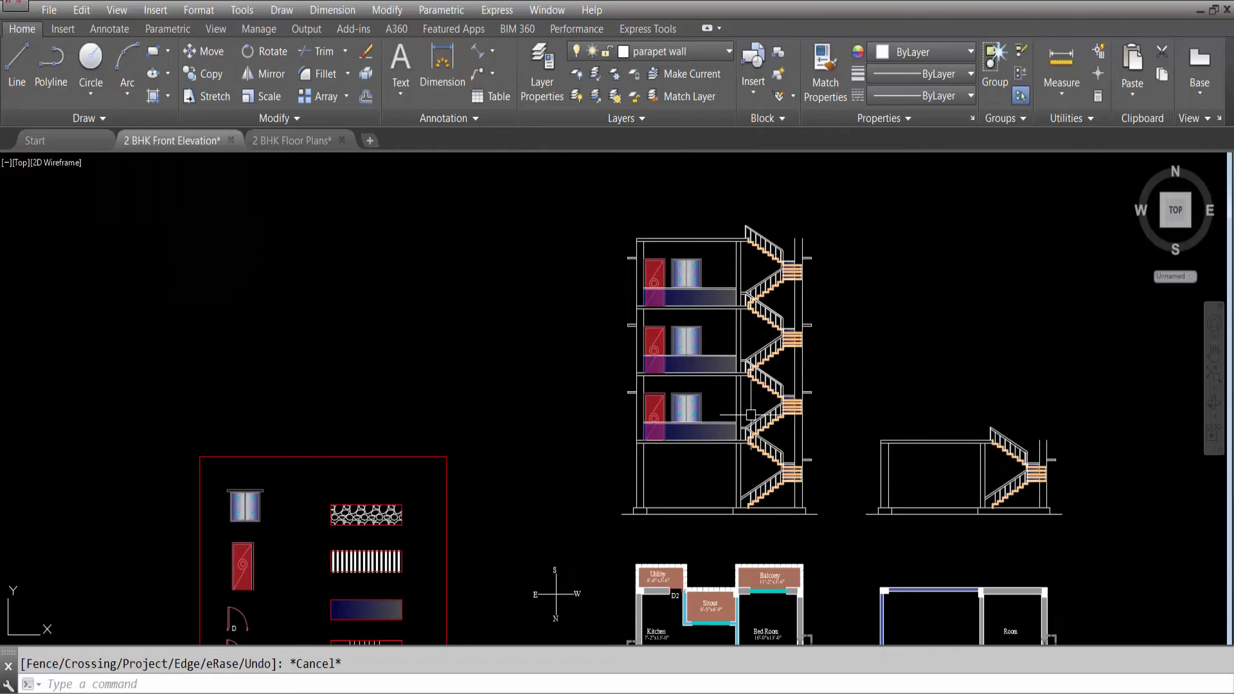
scroll(794, 361, "up", 2)
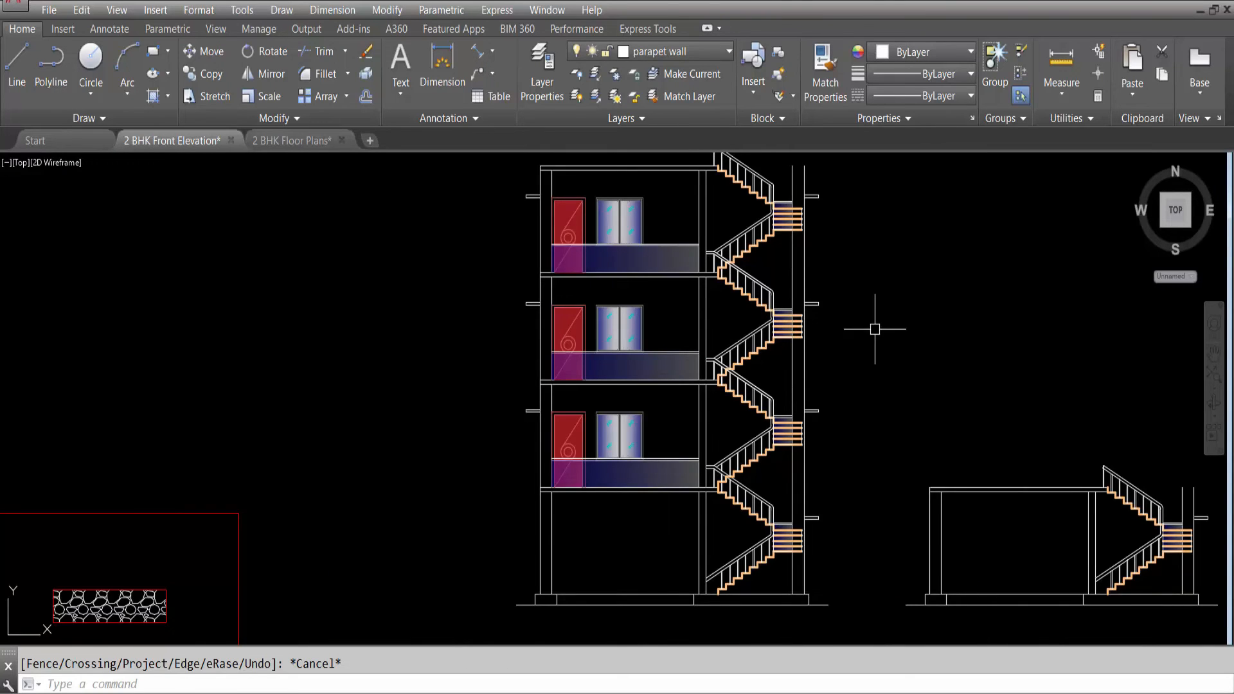
middle_click_drag(874, 329, 801, 405)
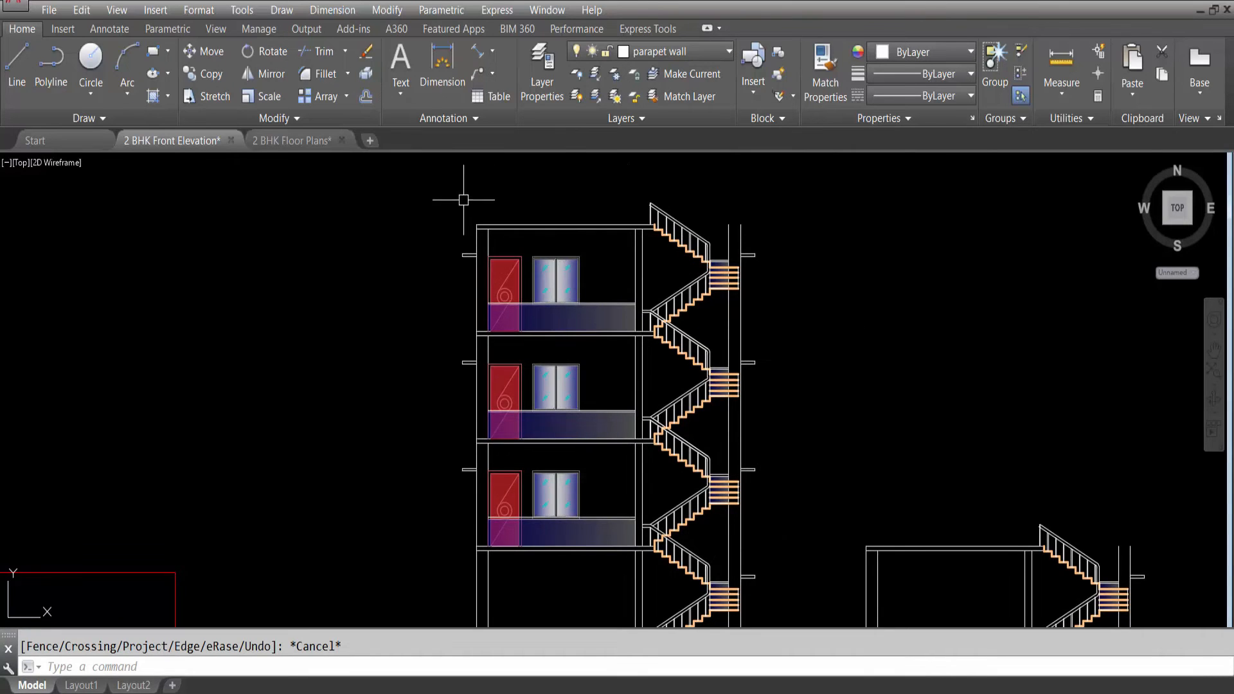
scroll(492, 188, "down", 6)
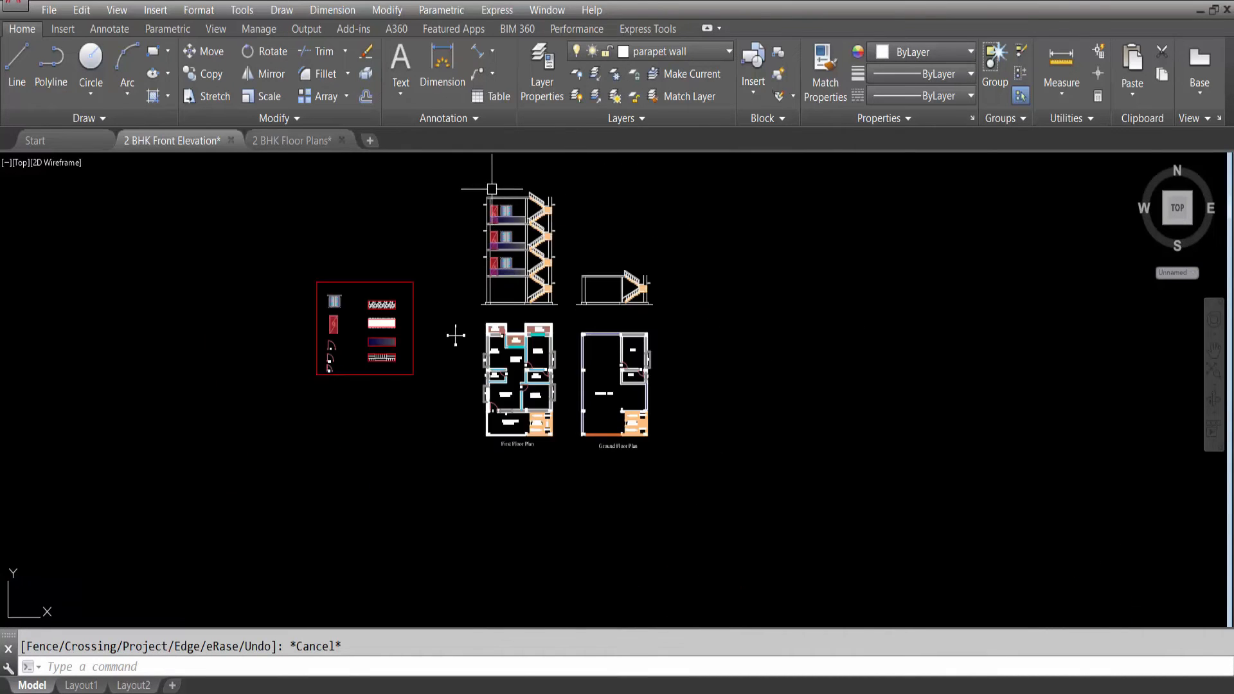
scroll(529, 448, "up", 6)
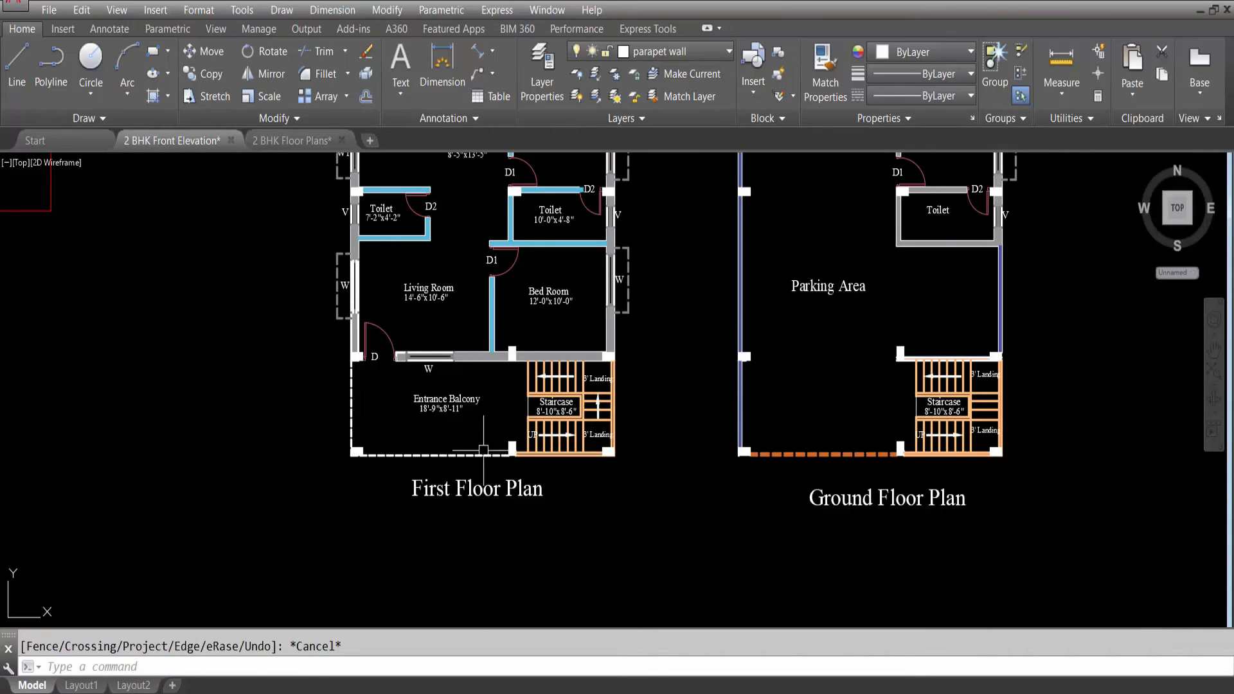
scroll(325, 336, "down", 5)
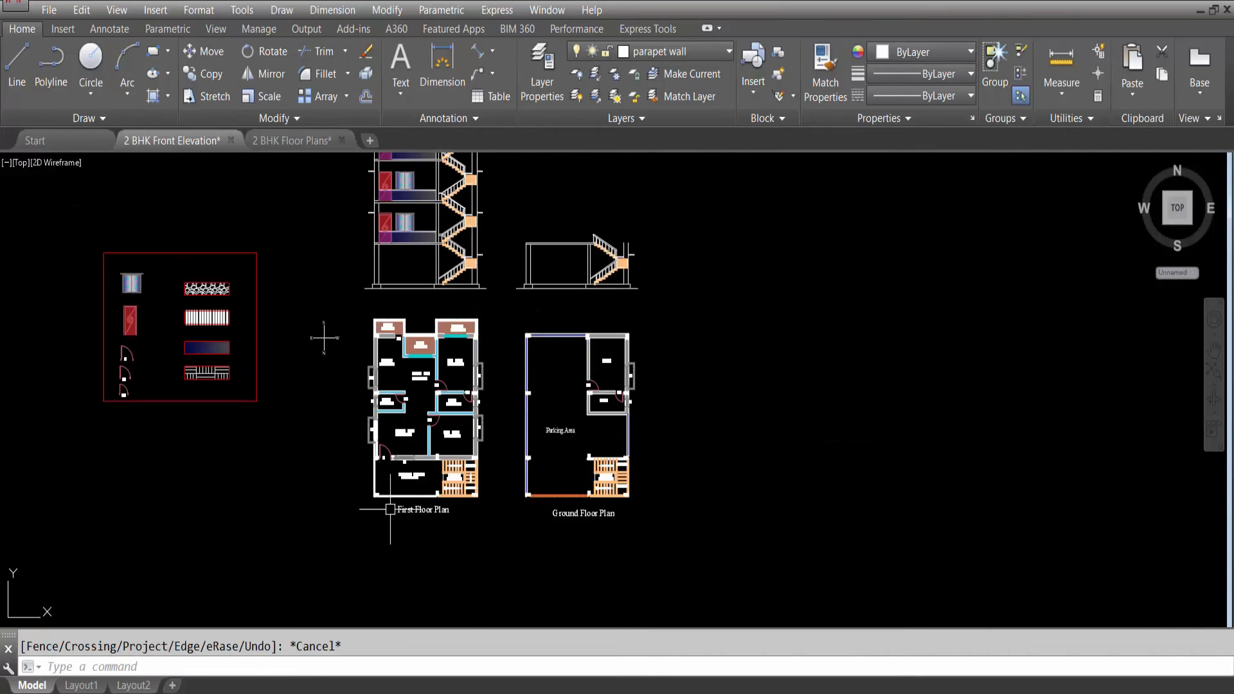
scroll(380, 256, "up", 4)
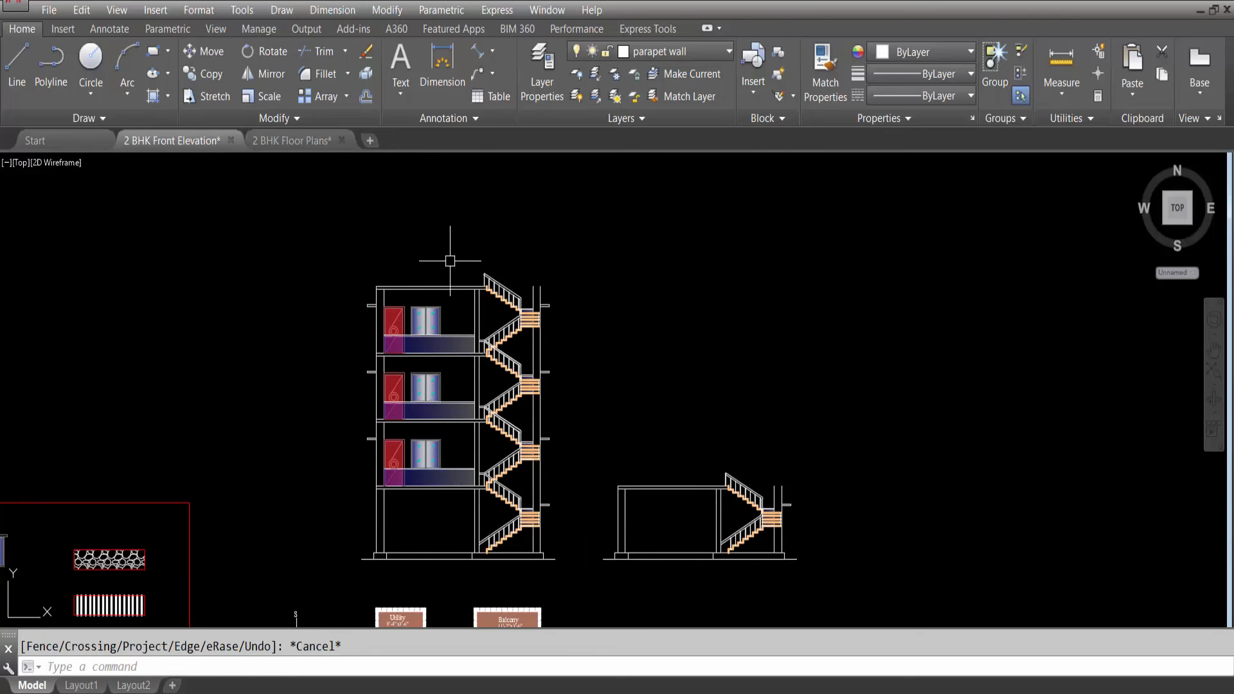
scroll(450, 261, "down", 5)
scroll(472, 409, "up", 2)
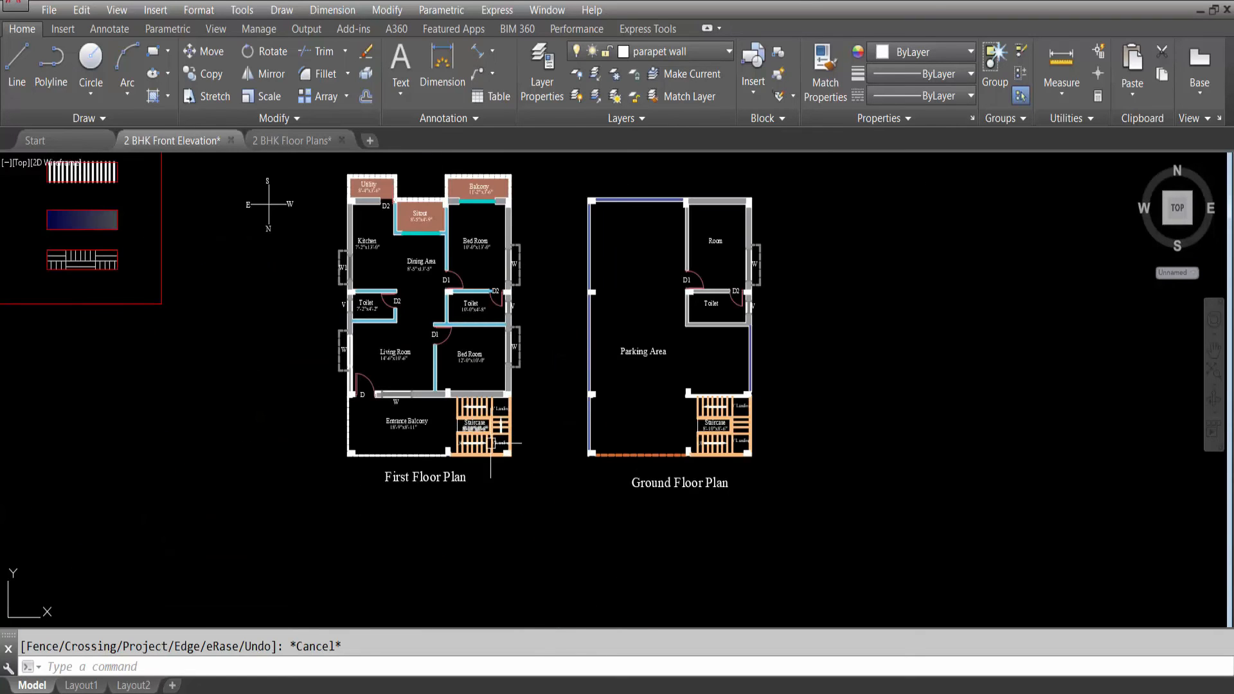
scroll(512, 467, "down", 4)
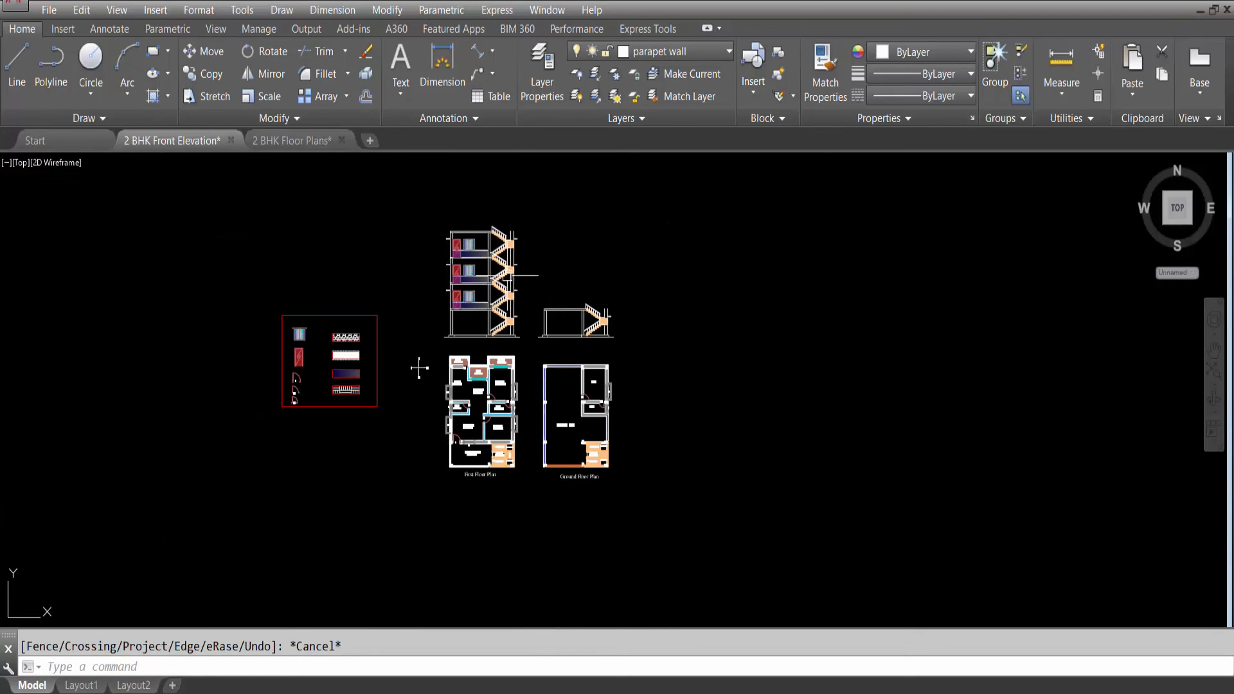
Offset the top roof slab's upper line 8' upward.
scroll(495, 201, "up", 8)
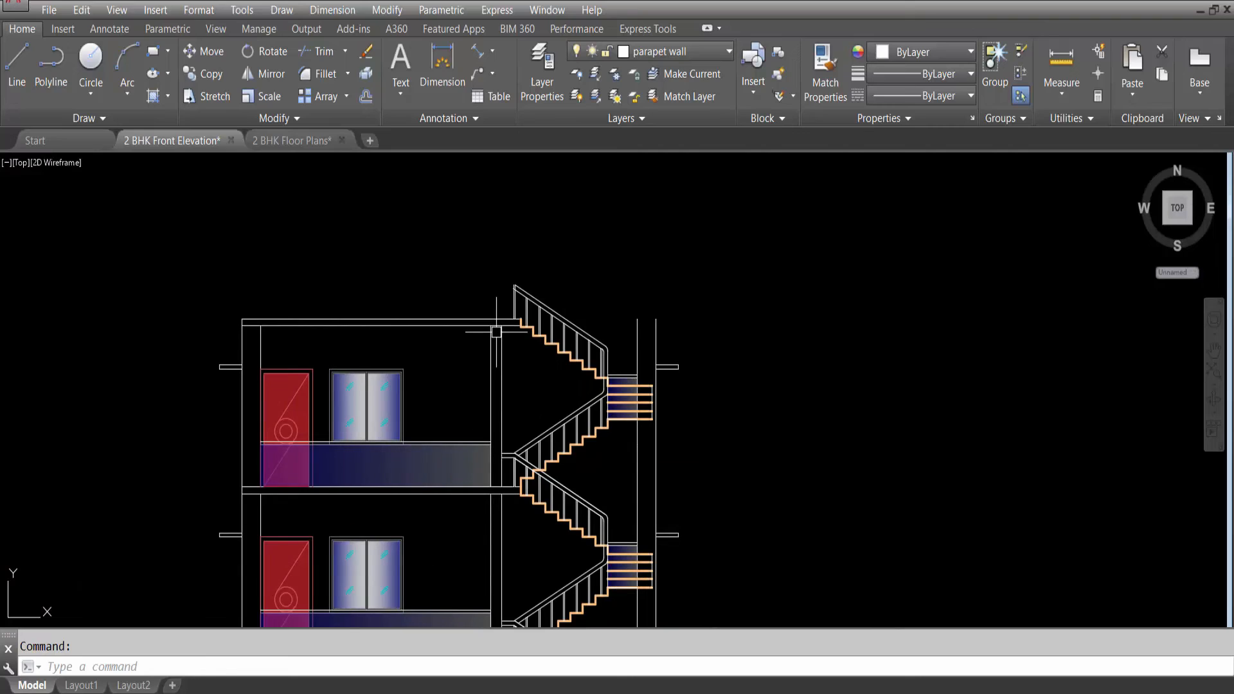
key("Return")
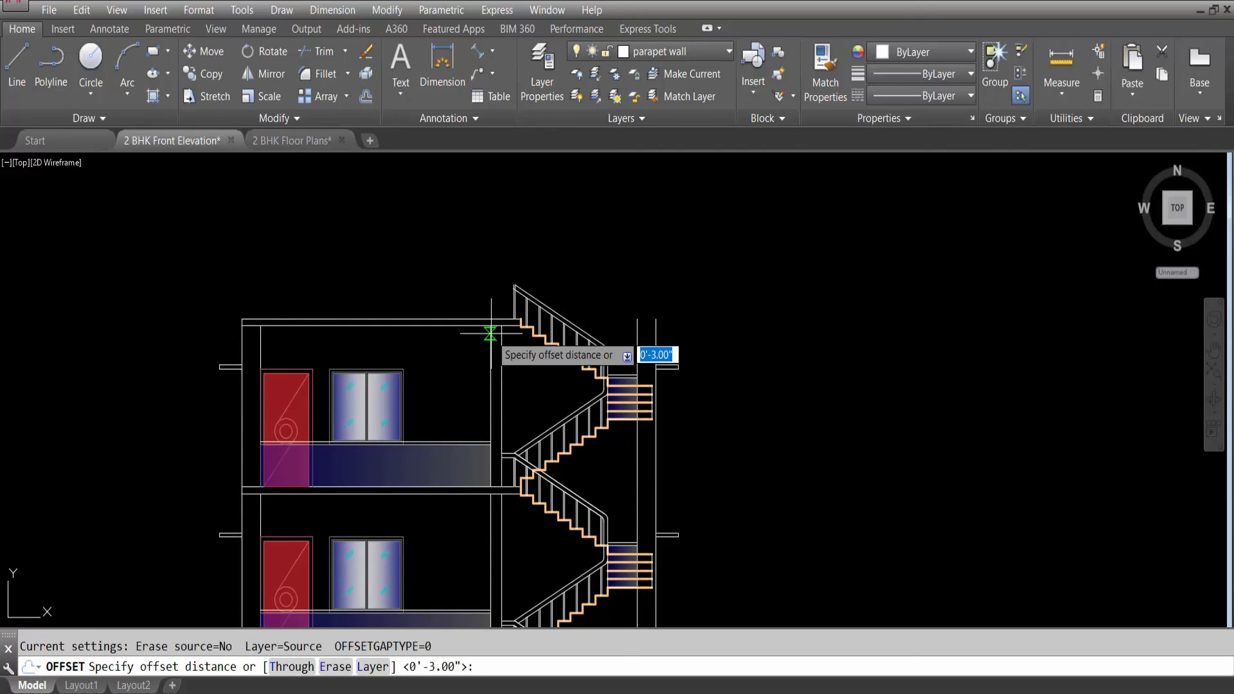
type("8'")
key("Return")
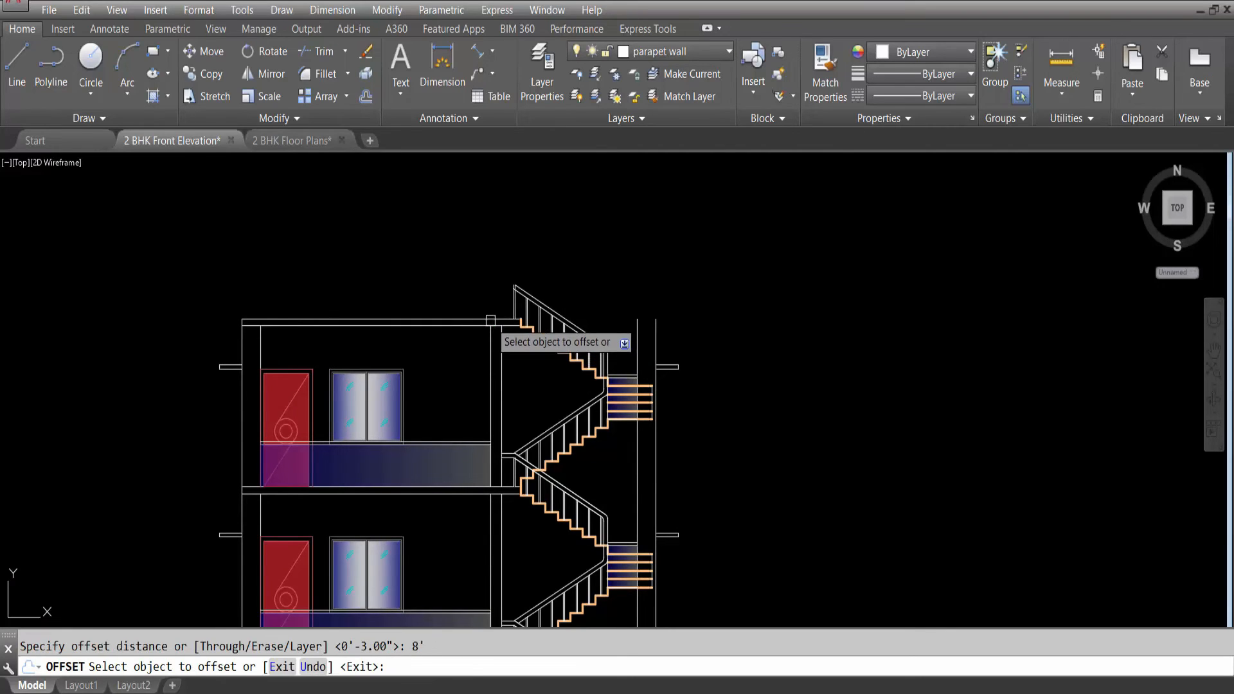
scroll(481, 331, "up", 2)
left_click(467, 316)
scroll(474, 382, "down", 4)
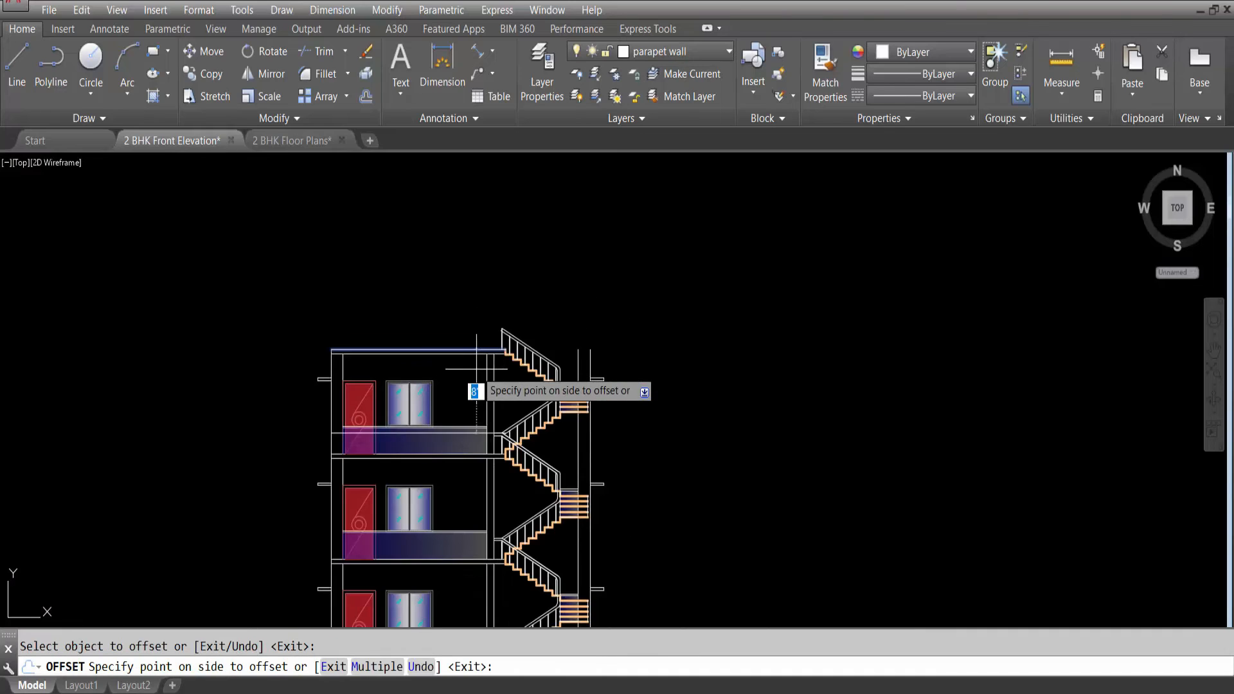
left_click(474, 248)
key("Escape")
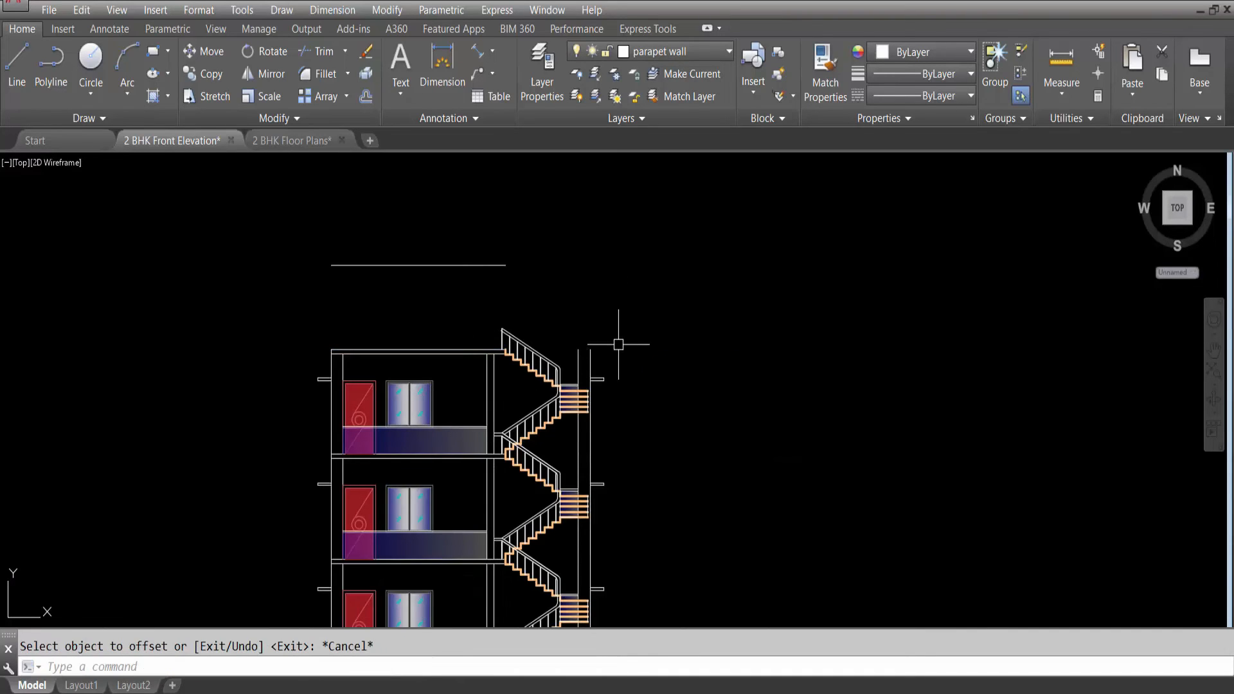
Draw a vertical construction line through the outer edge of the staircase's outer wall.
scroll(588, 331, "up", 2)
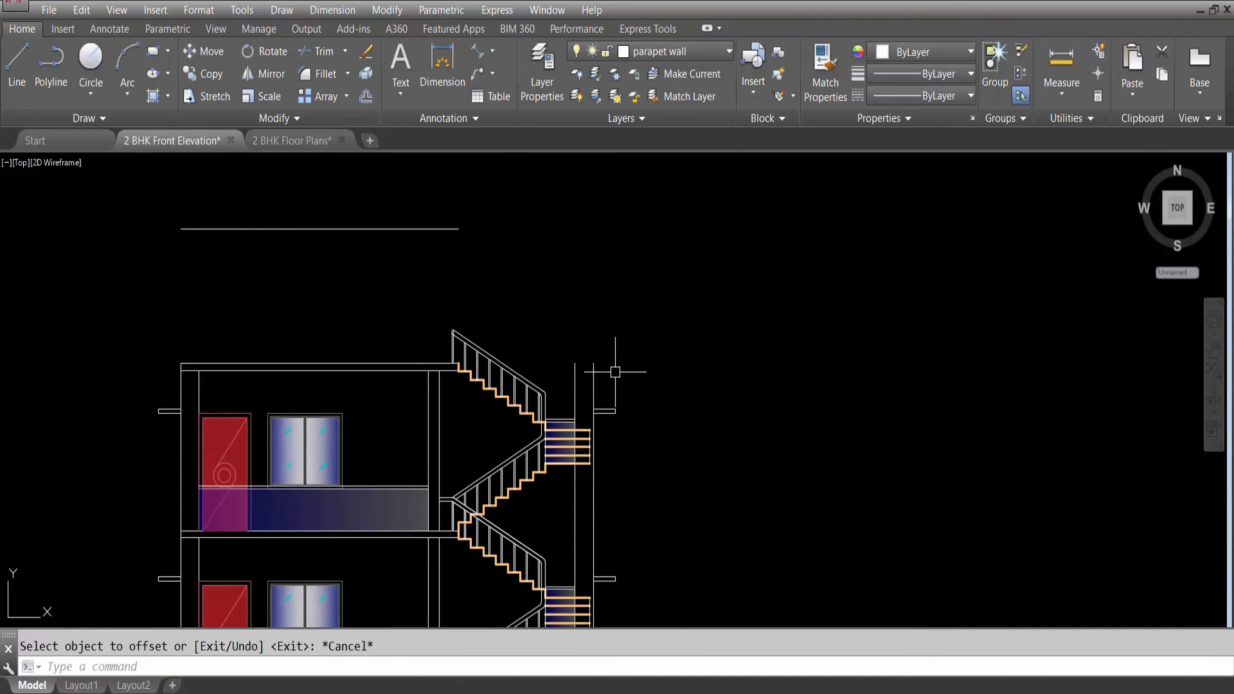
type("xl")
key("Return")
type("v")
key("Return")
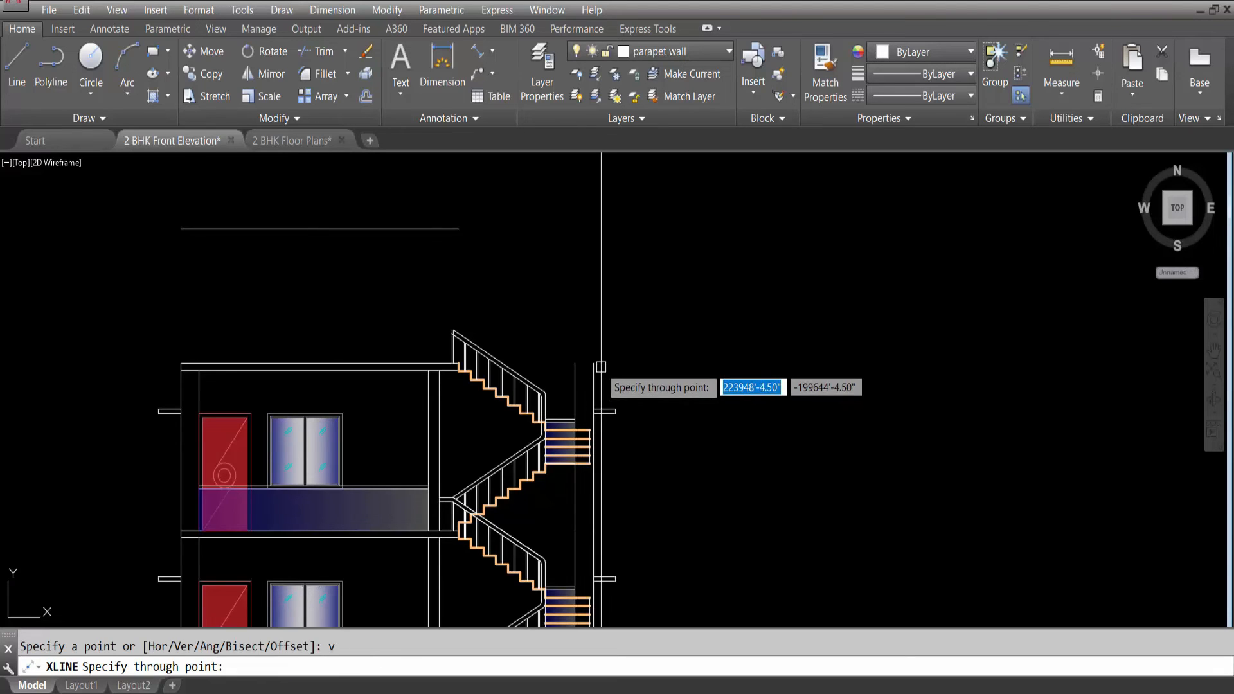
key("Escape")
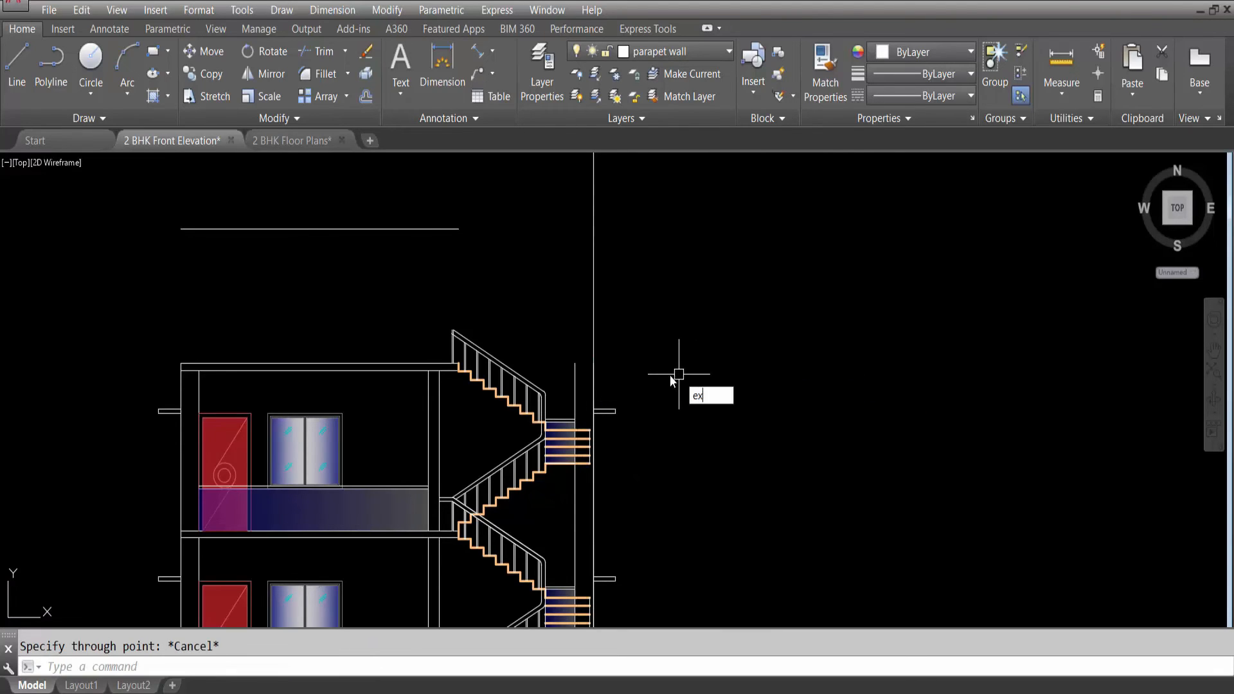
Extend the offset line above the roof to the vertical construction line at the staircase's outer edge.
key("Return")
left_click(586, 226)
left_click(606, 221)
key("Return")
left_click(466, 221)
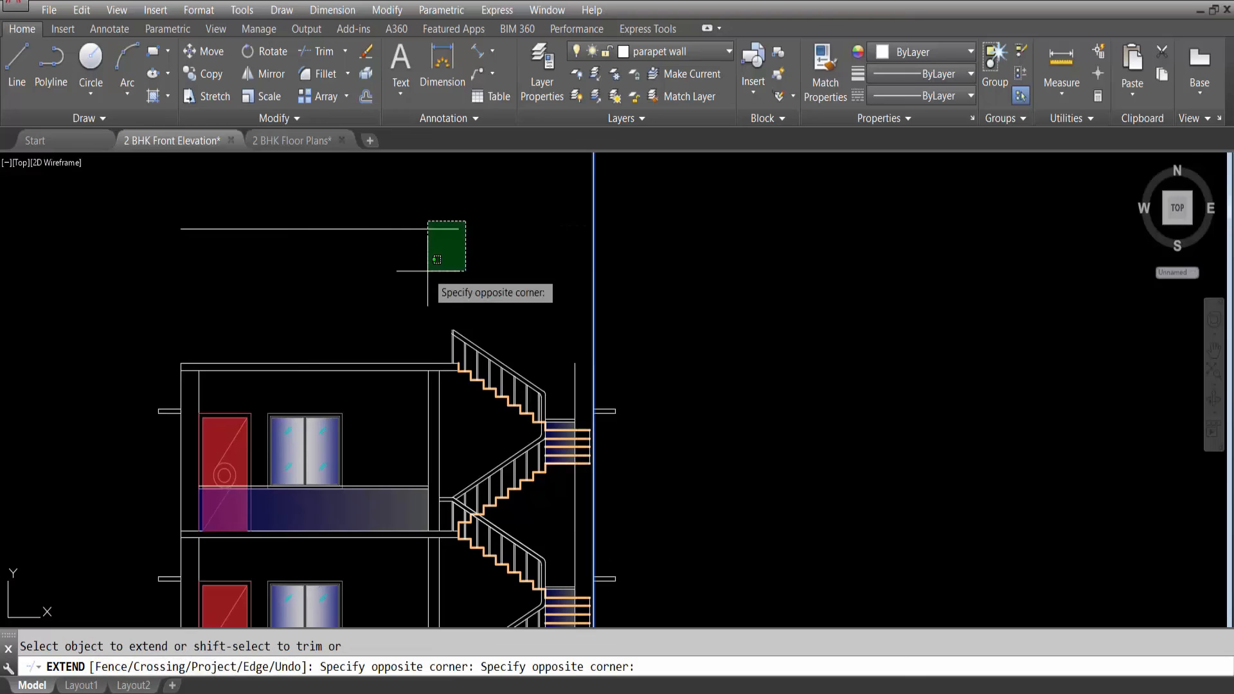
left_click(437, 259)
key("Escape")
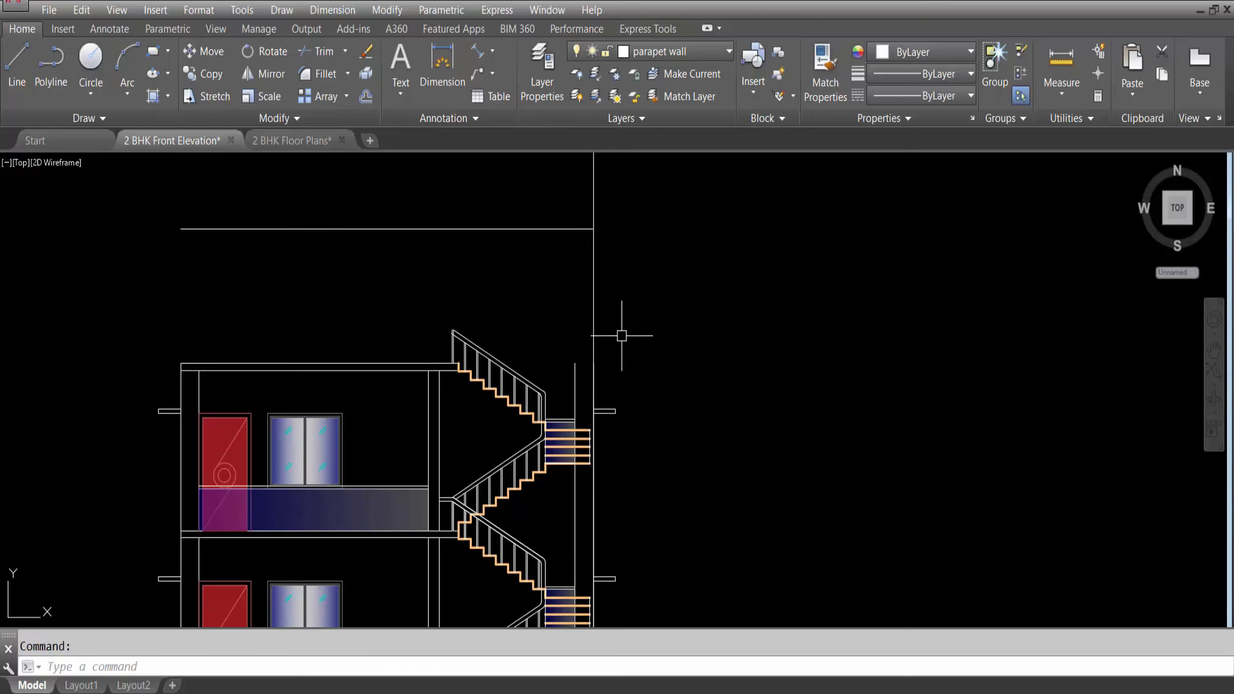
Offset the horizontal headroom line above the roof 5" upward to give the headroom slab its thickness.
type("o")
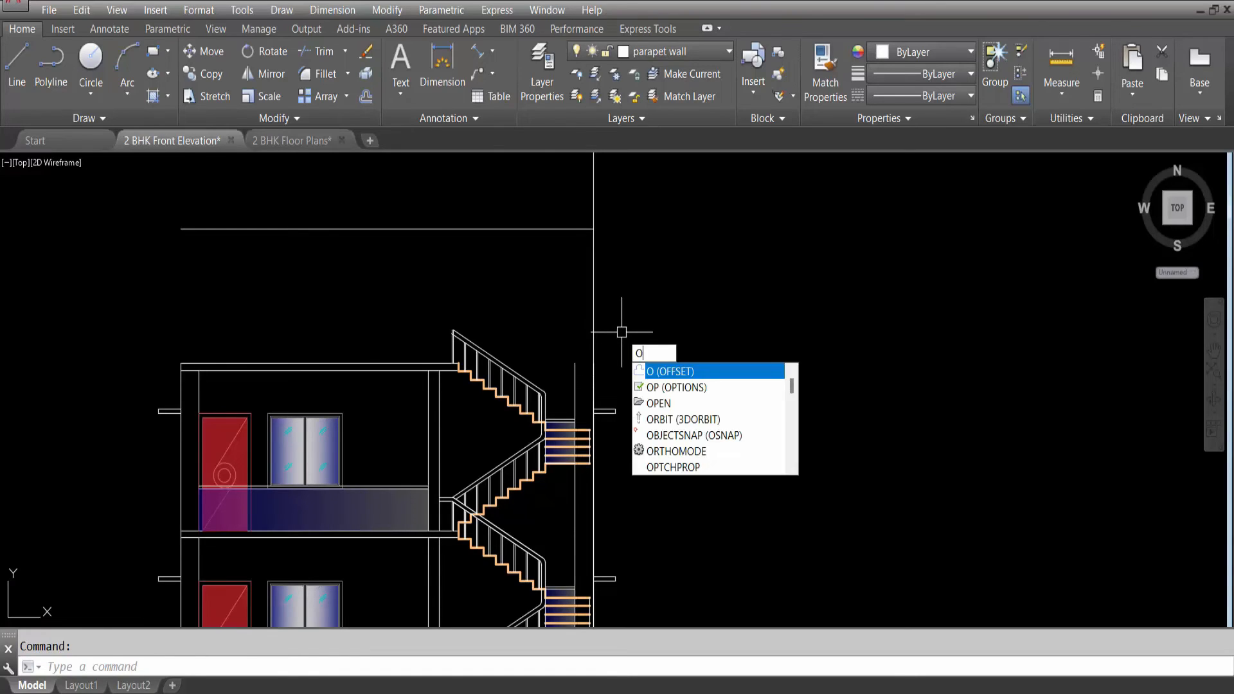
key("Return")
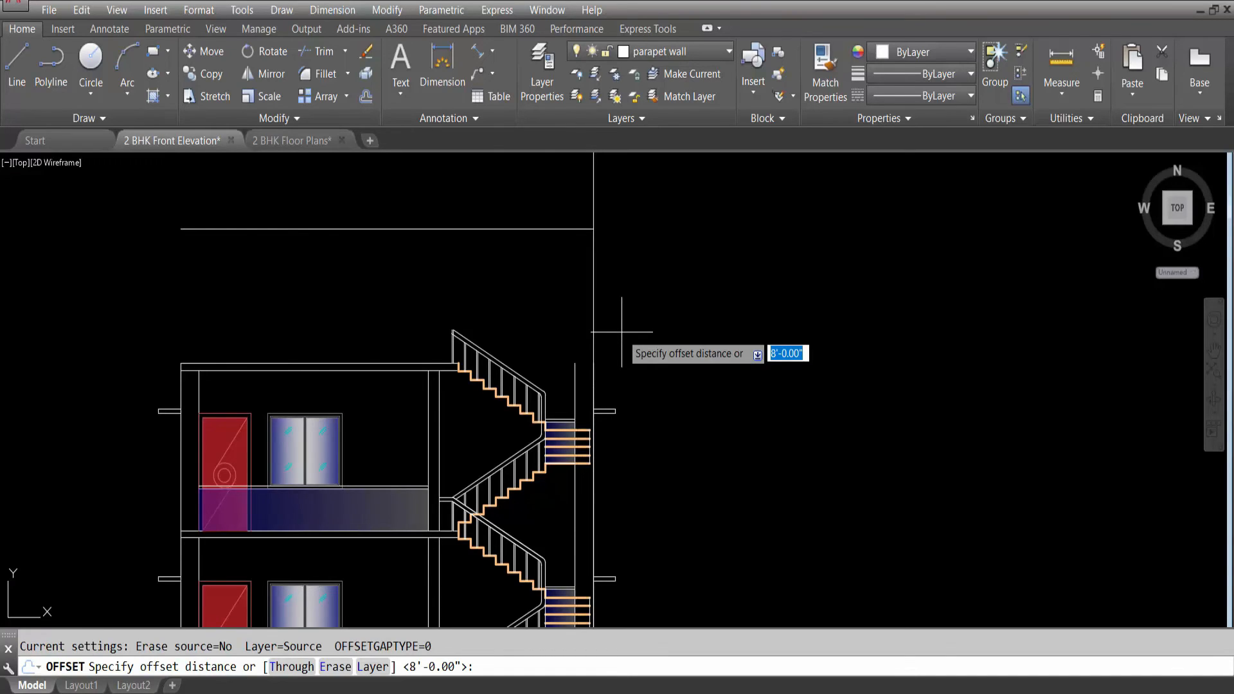
key("Return")
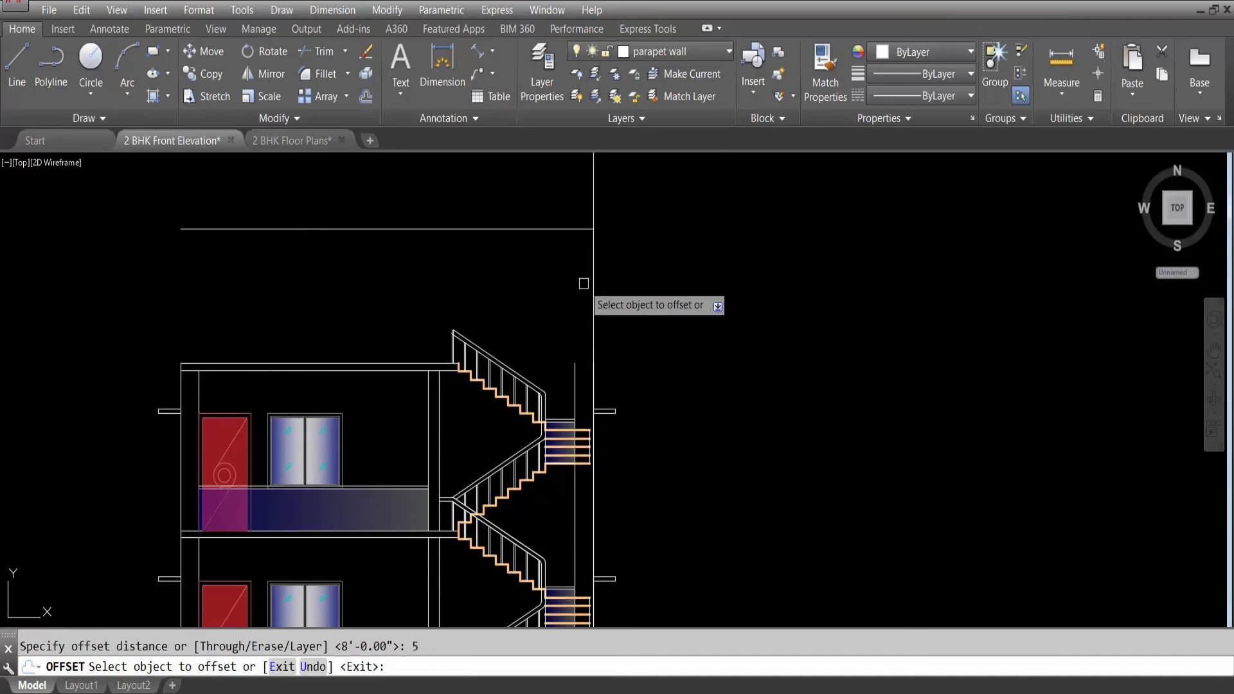
left_click(514, 229)
left_click(509, 183)
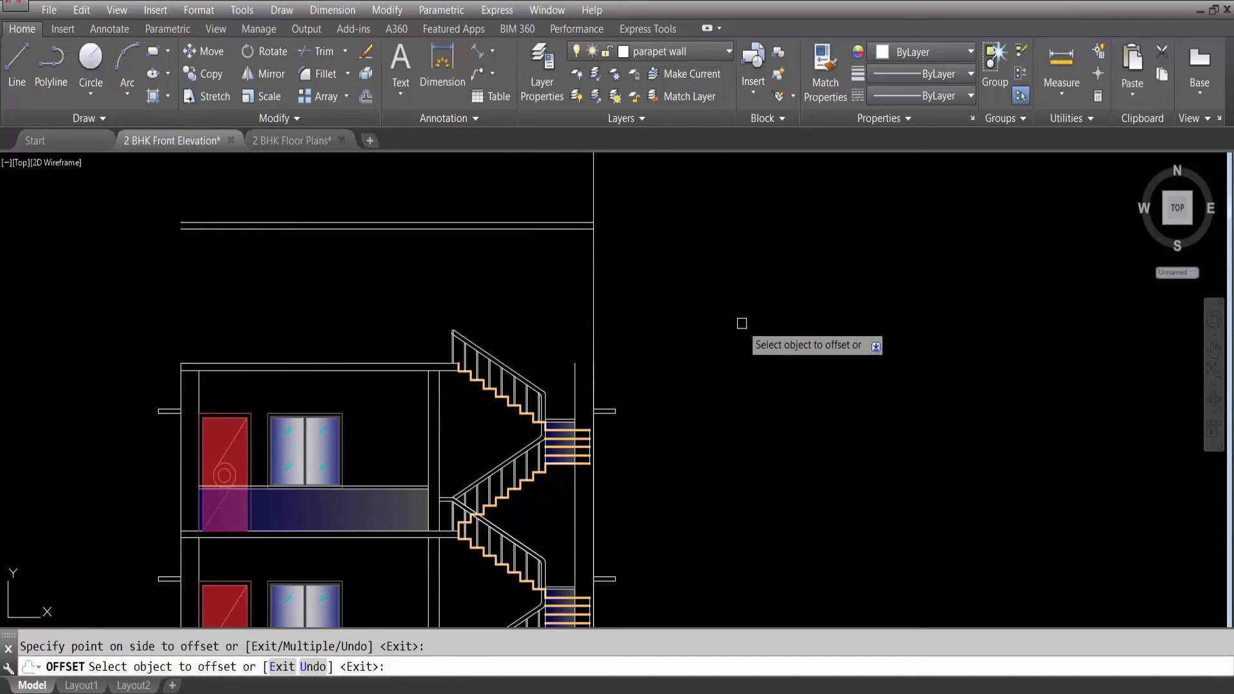
key("Escape")
Extend both lines of the staircase's inner wall and the outer wall's inner line up to the headroom slab's lower line.
key("Return")
left_click(424, 183)
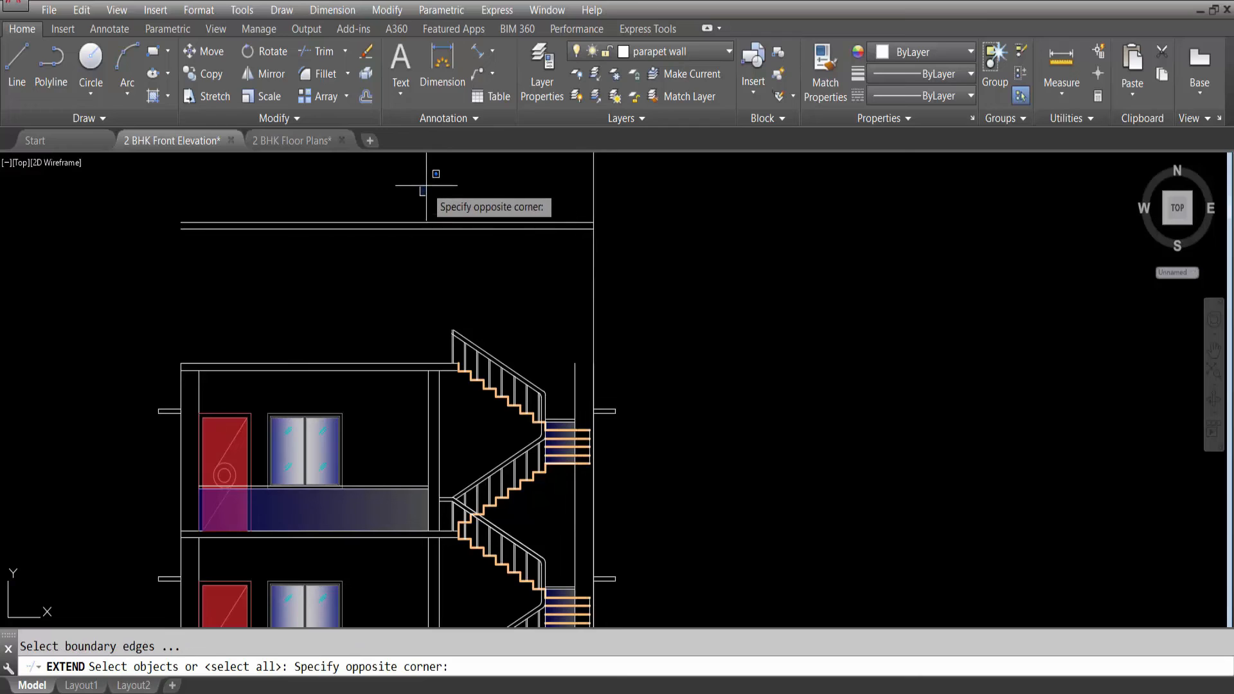
left_click(467, 172)
left_click(434, 230)
key("Return")
left_click_drag(449, 393, 406, 397)
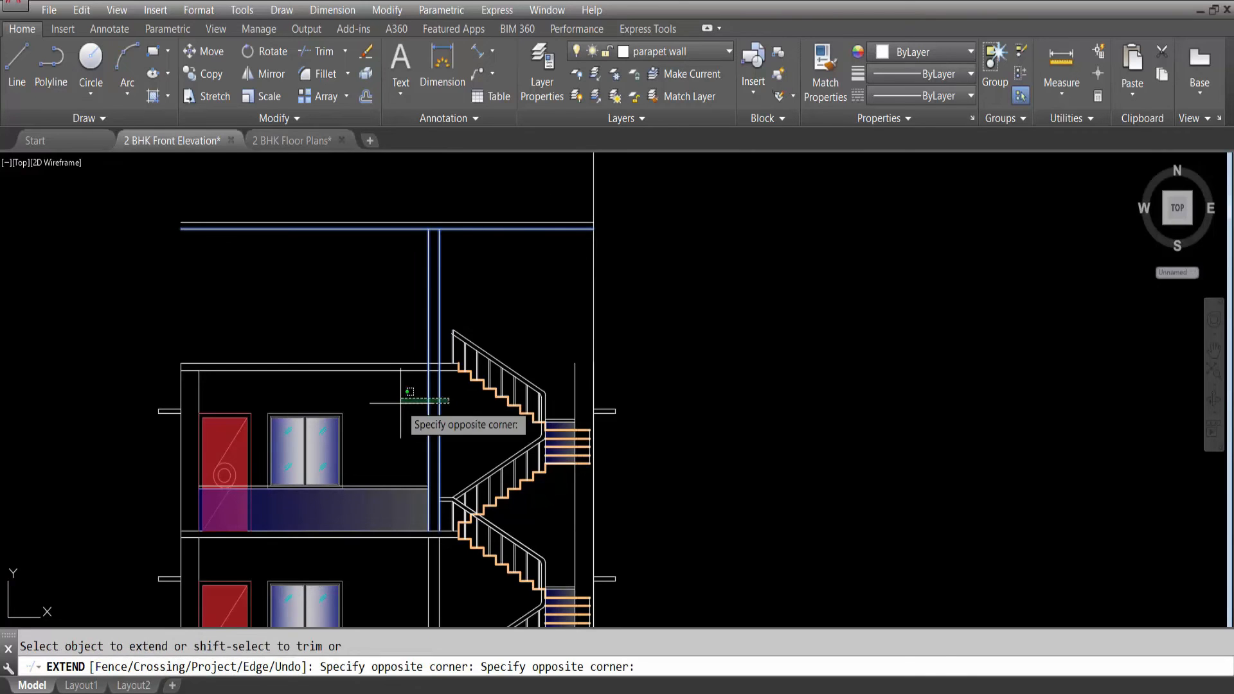
left_click(582, 384)
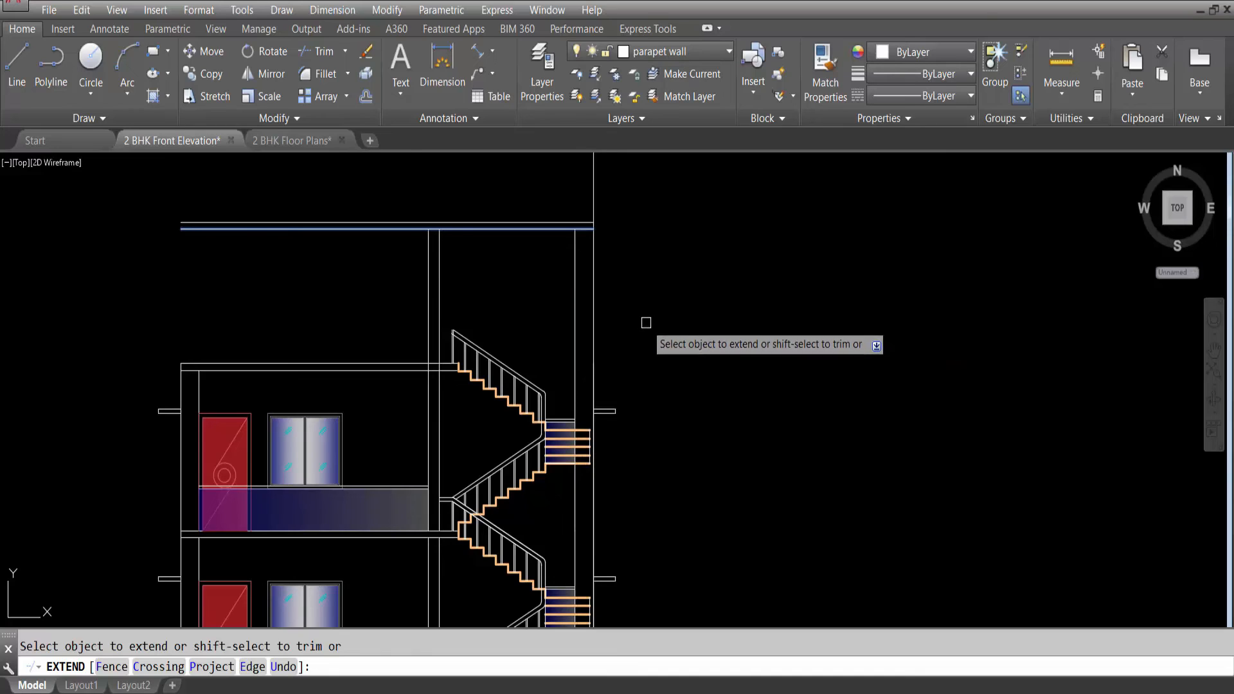
key("Escape")
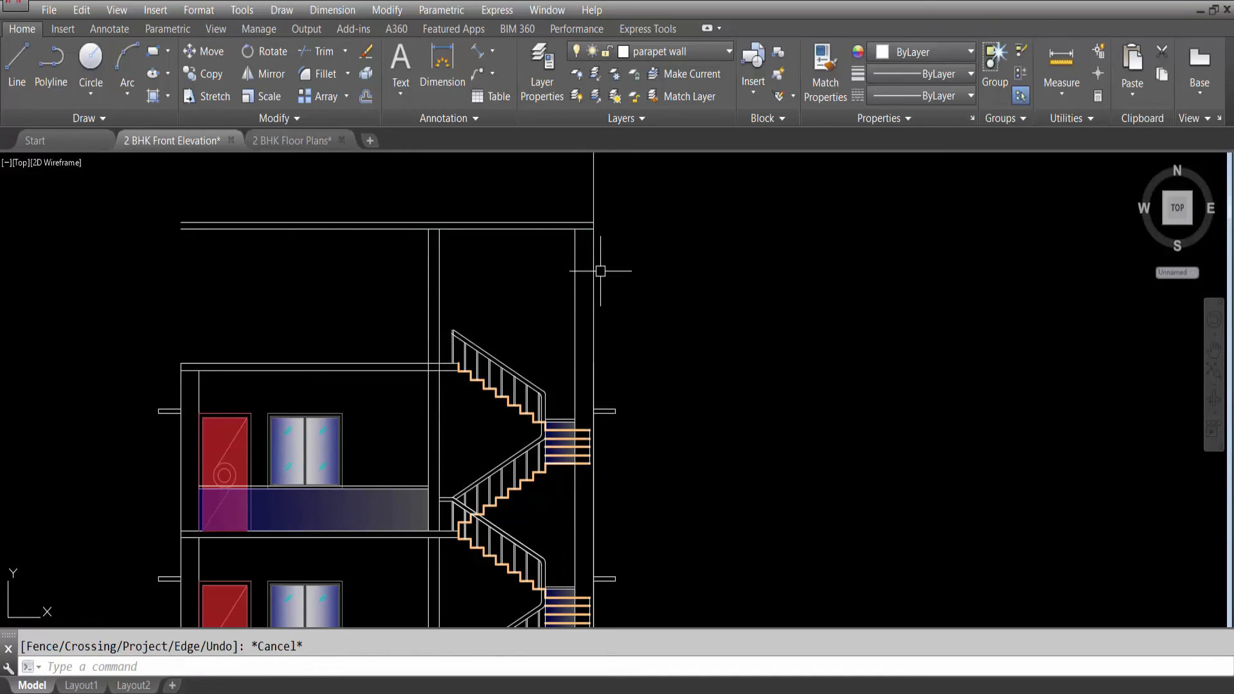
Offset the vertical construction line and the inner wall's outermost line 1' outward to mark the headroom slab's overhangs.
type("o")
key("Return")
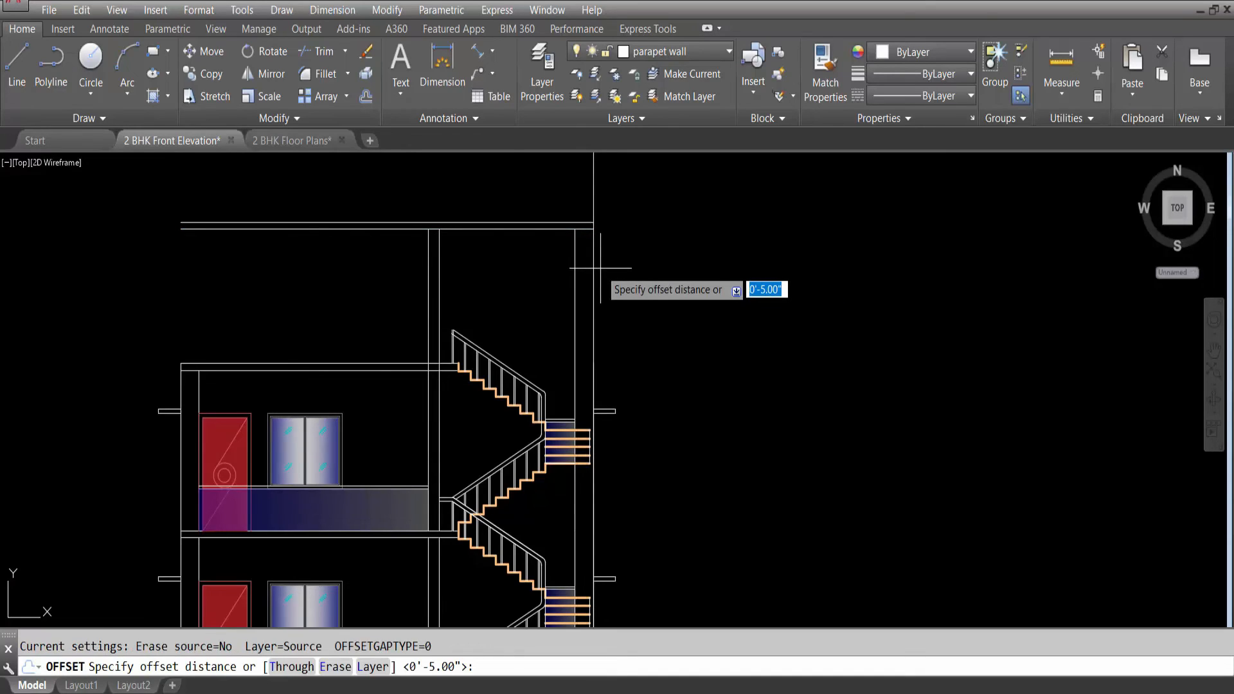
key("Return")
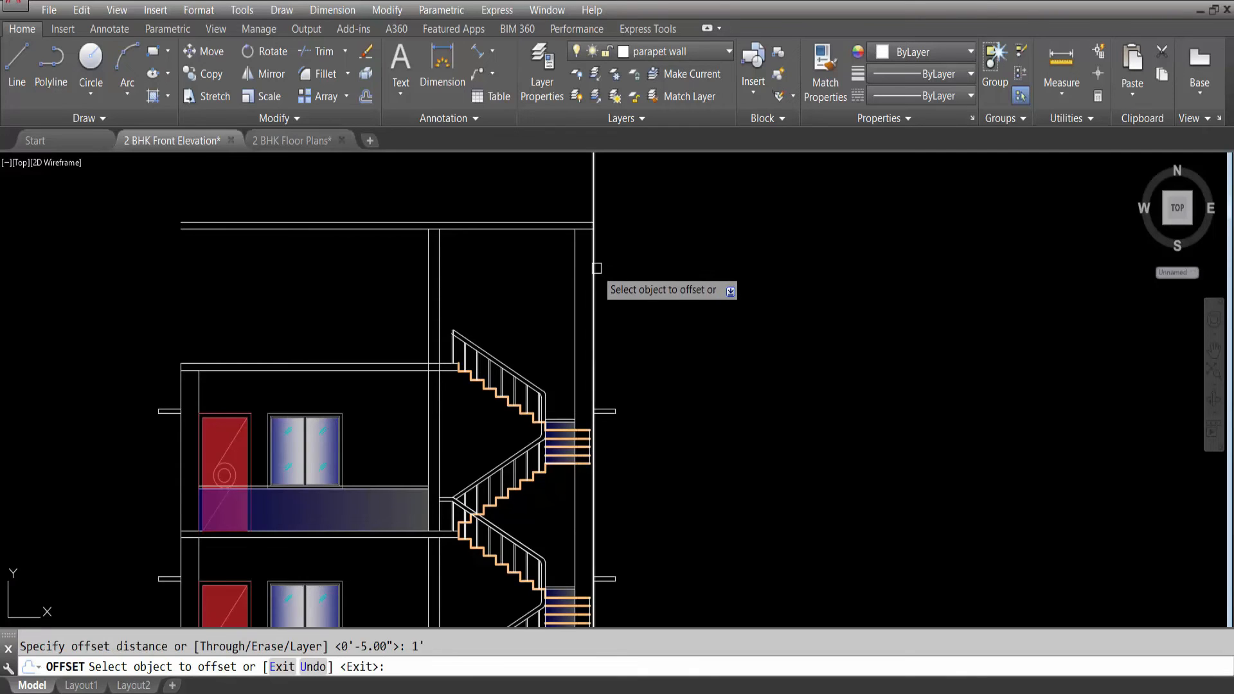
left_click(594, 264)
left_click(666, 258)
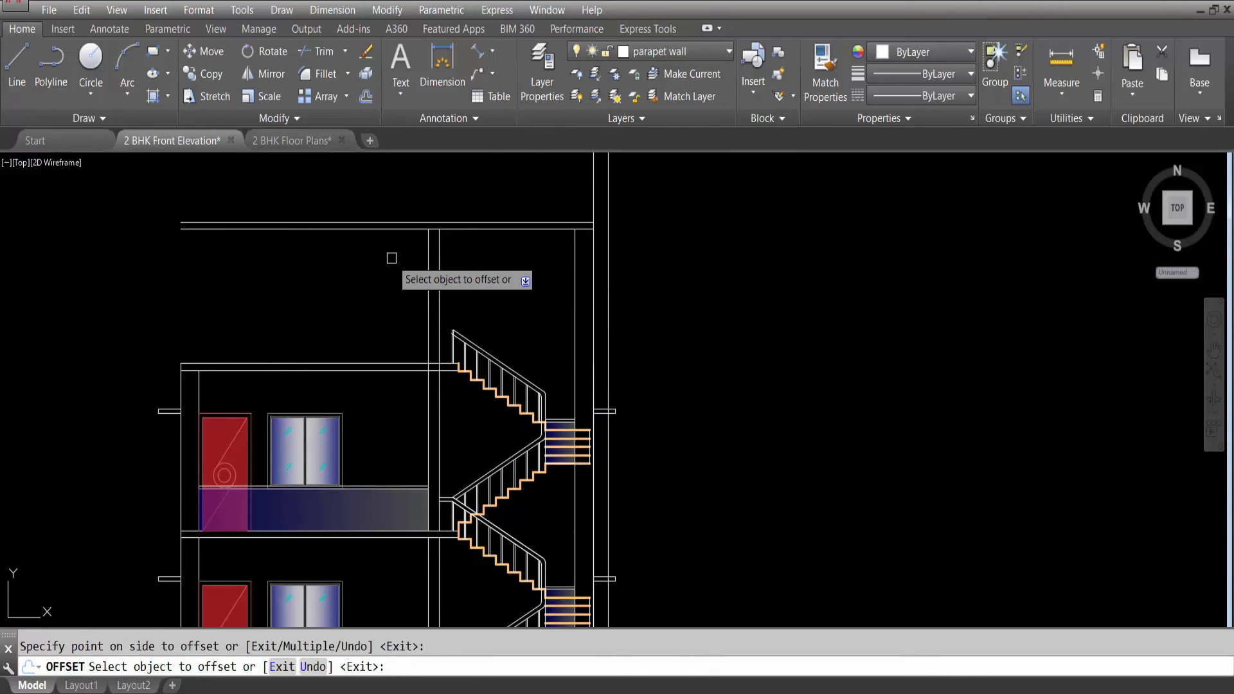
left_click(427, 251)
left_click(392, 254)
key("Escape")
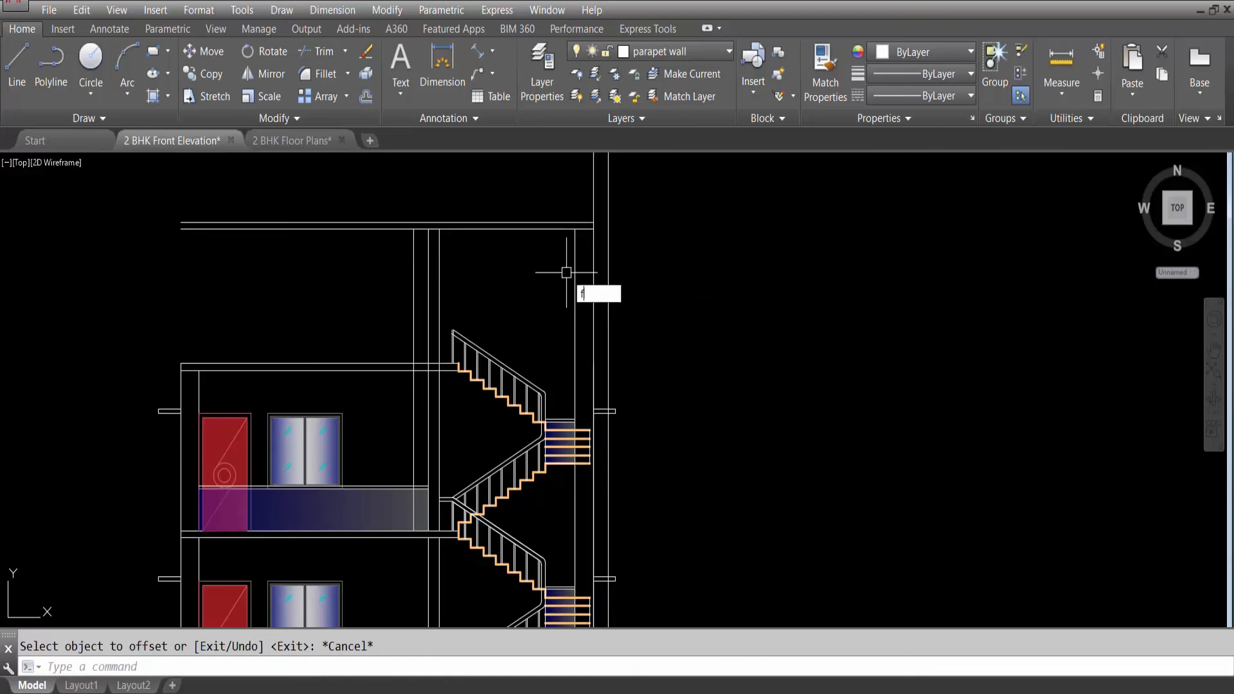
Fillet the two overhang lines with the headroom slab's upper line to form square corners at both ends.
type("f")
key("Return")
left_click(413, 257)
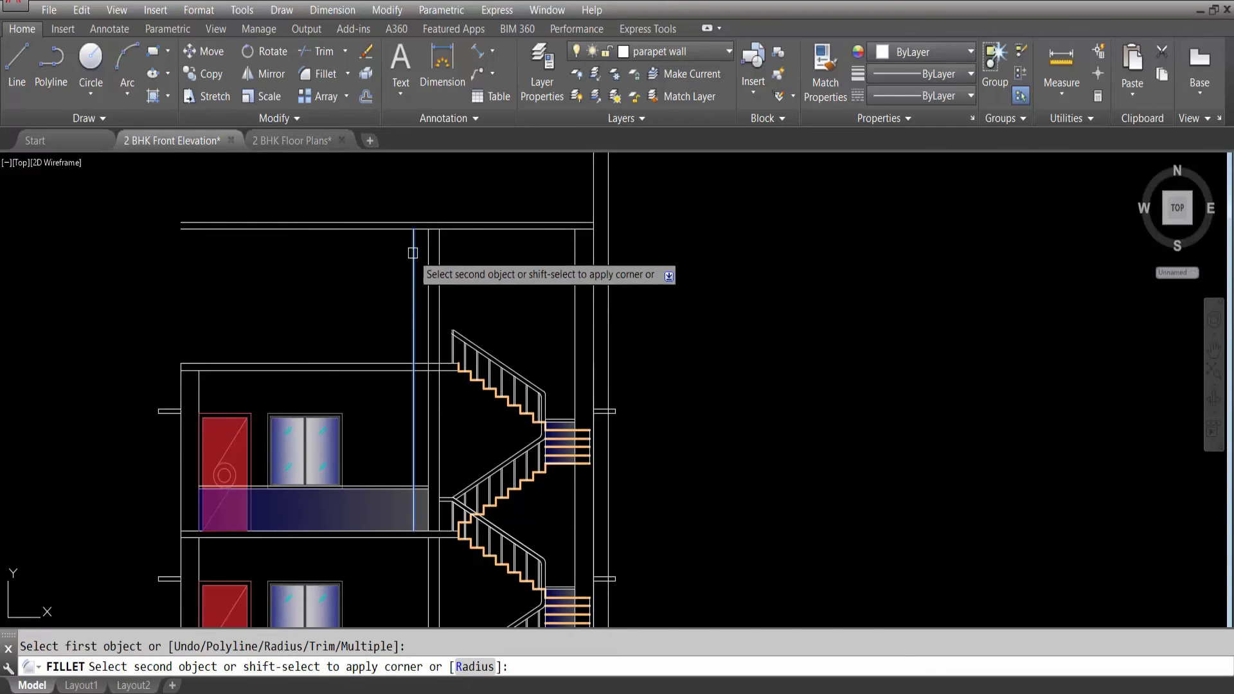
left_click(420, 221)
key("Return")
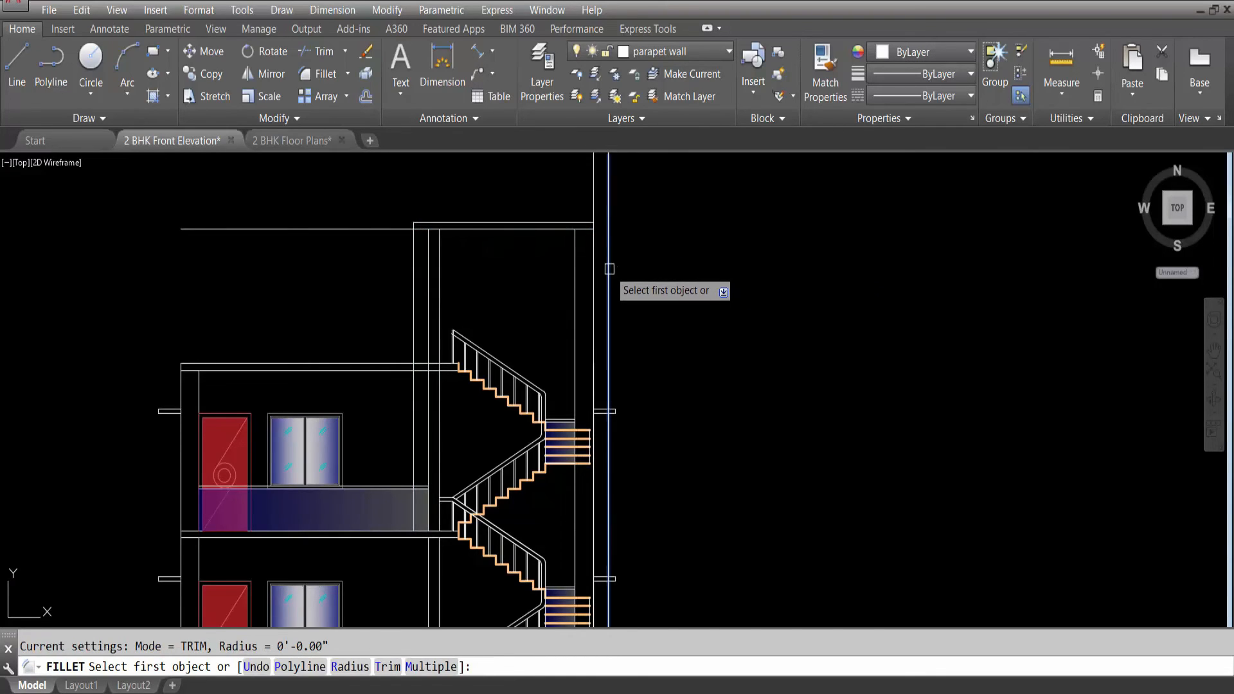
left_click(609, 268)
left_click(567, 224)
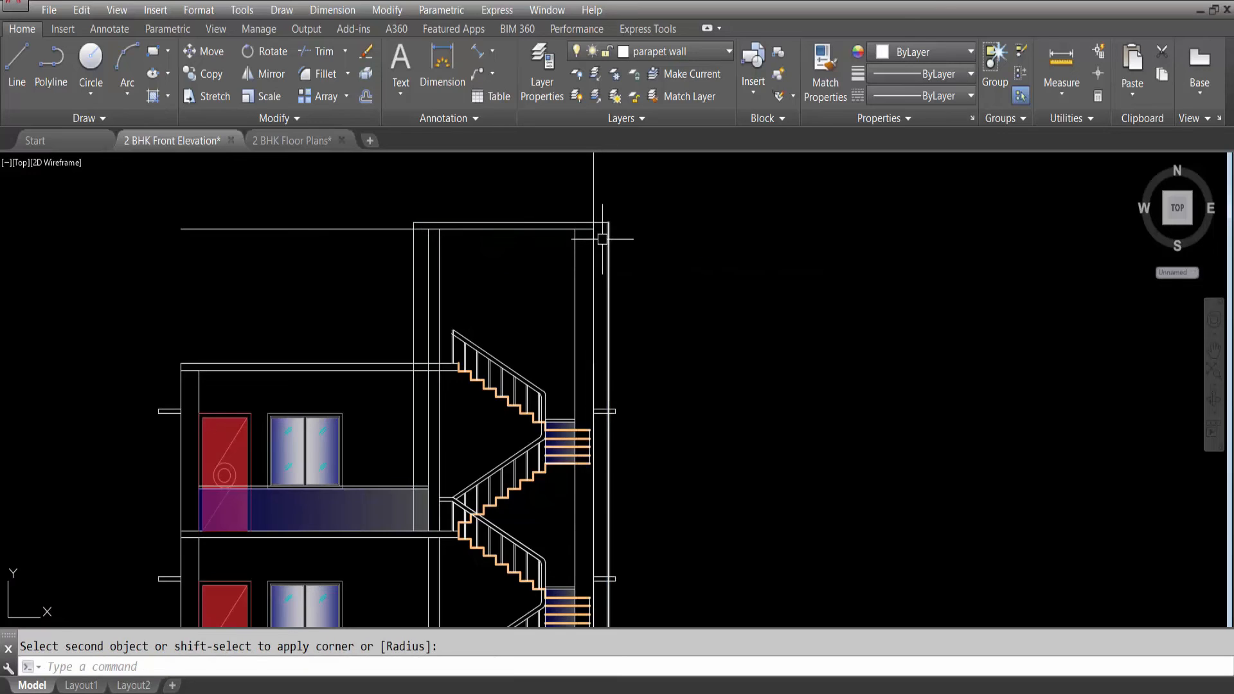
Extend the headroom slab's lower line to the overhang line beyond the staircase's outer wall.
scroll(610, 235, "up", 2)
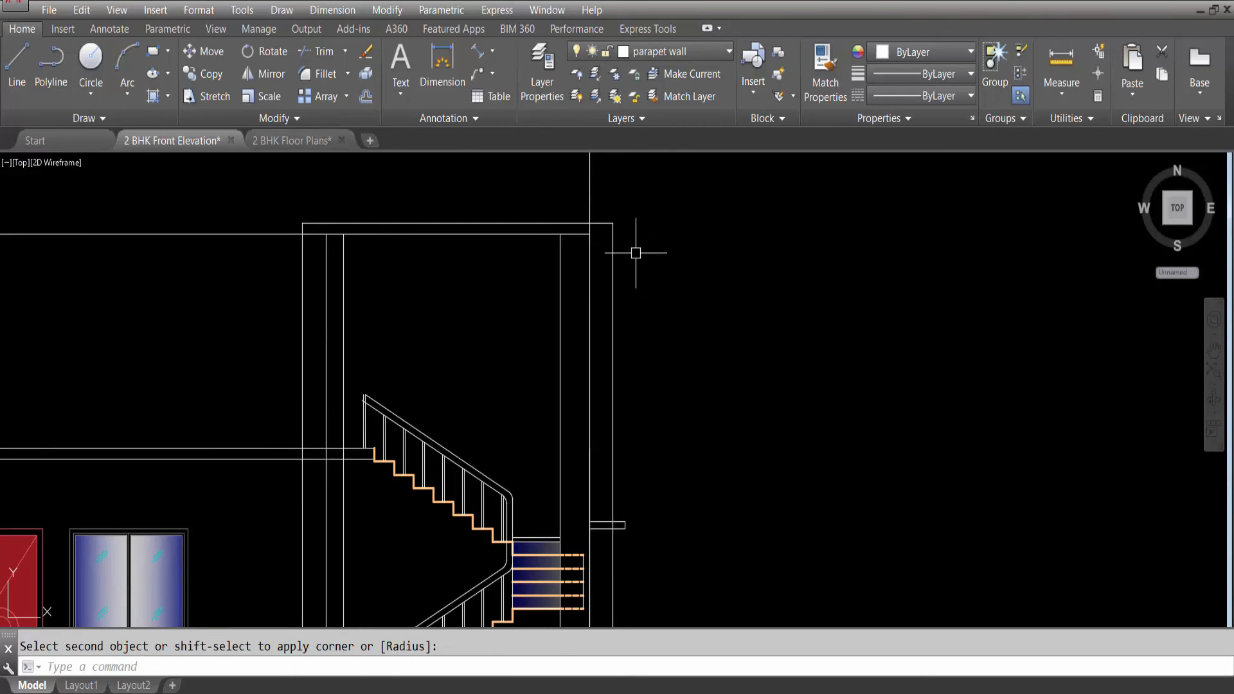
type("ex")
key("Return")
left_click(613, 257)
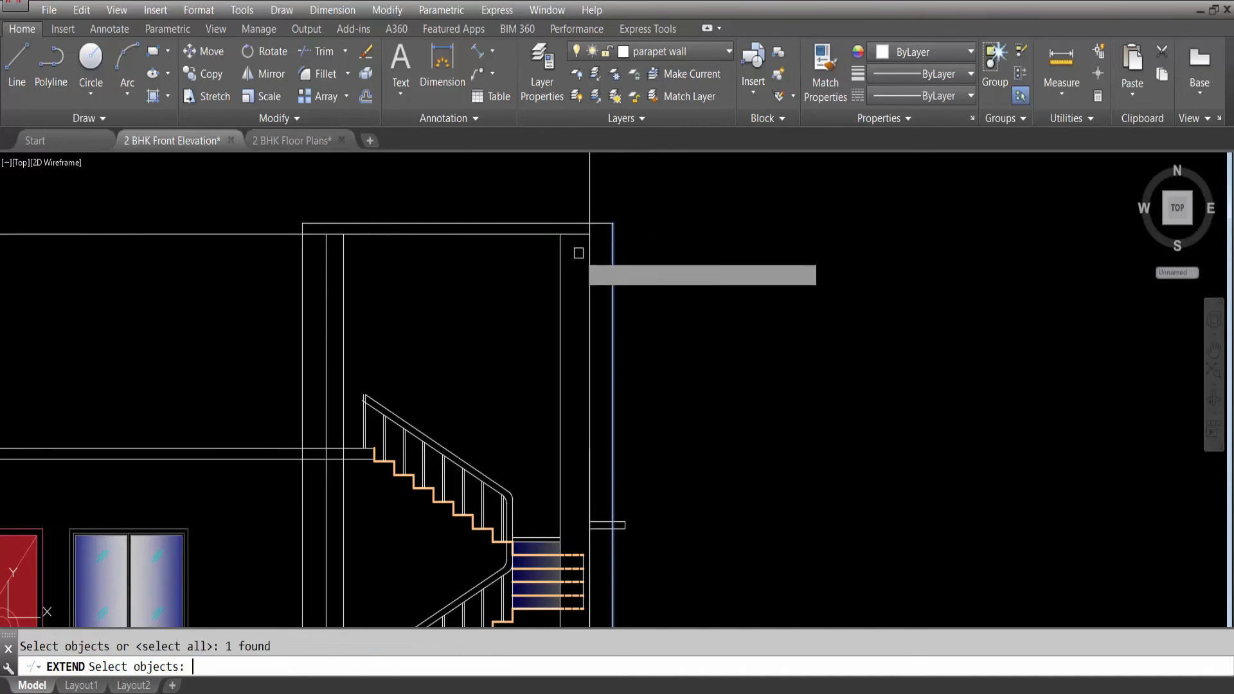
key("Return")
left_click(581, 234)
key("Escape")
Trim the overhang lines below the headroom slab, the lower line's excess beyond the overhang, and the construction line above the slab.
type("t")
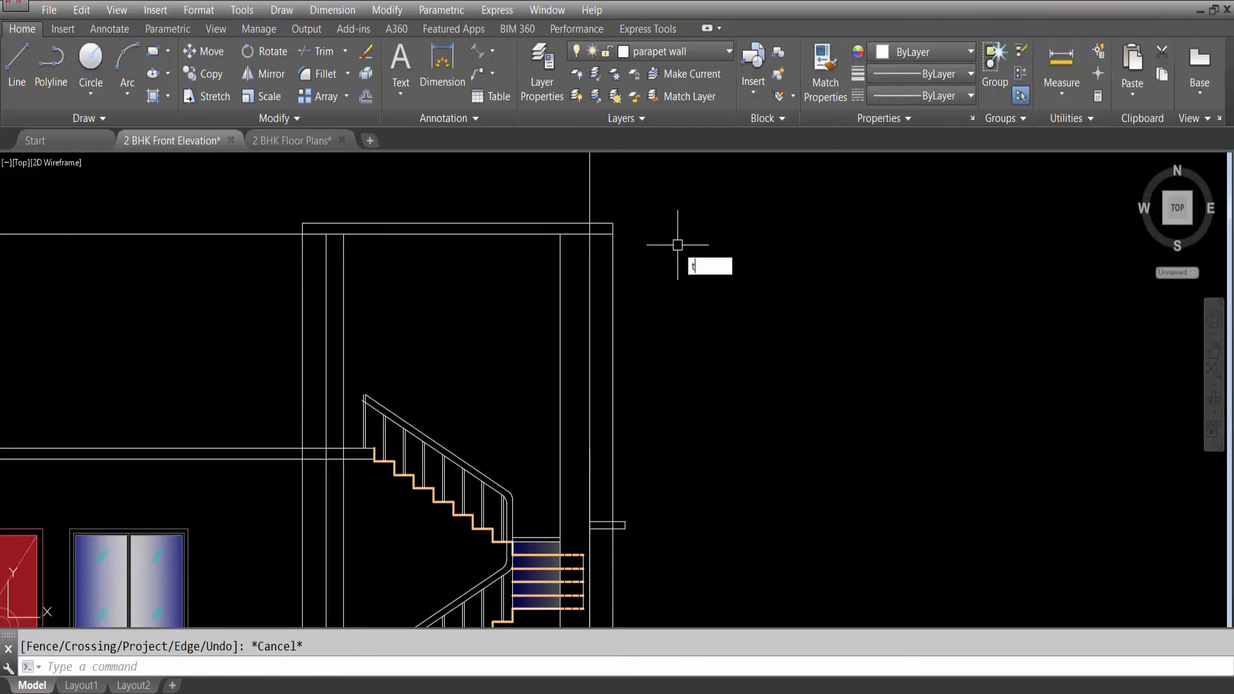
type("r")
key("Return")
left_click(503, 192)
left_click(454, 287)
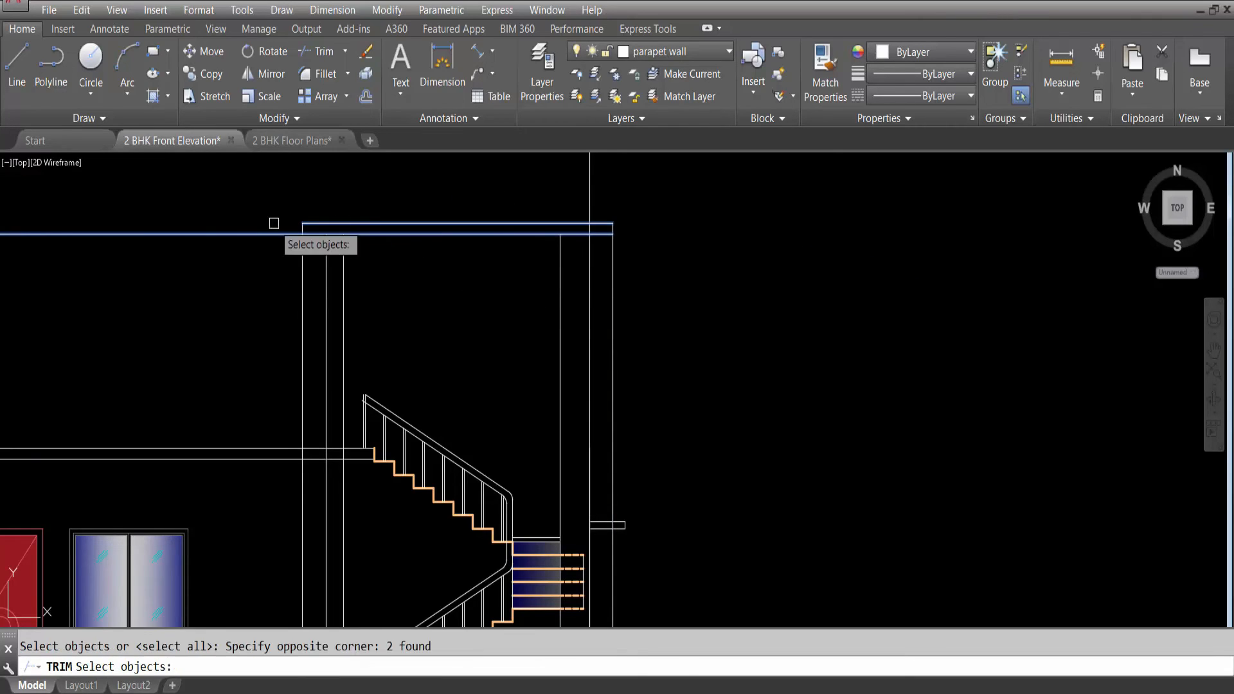
left_click(303, 262)
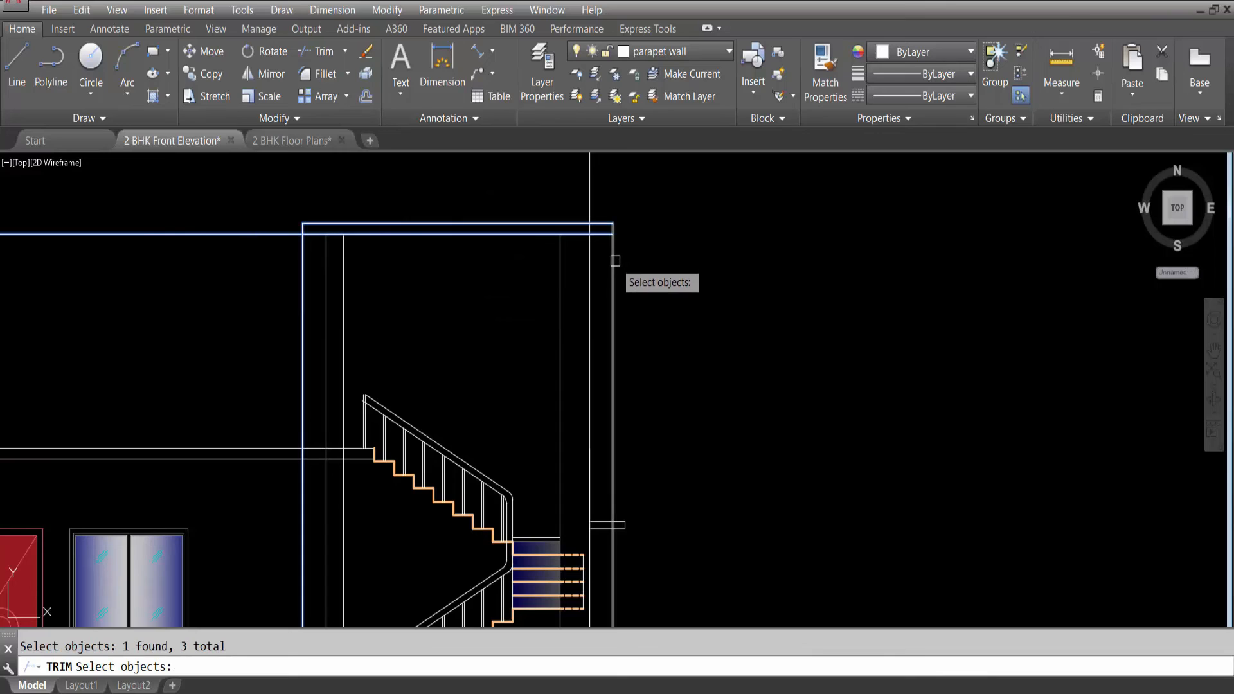
key("Return")
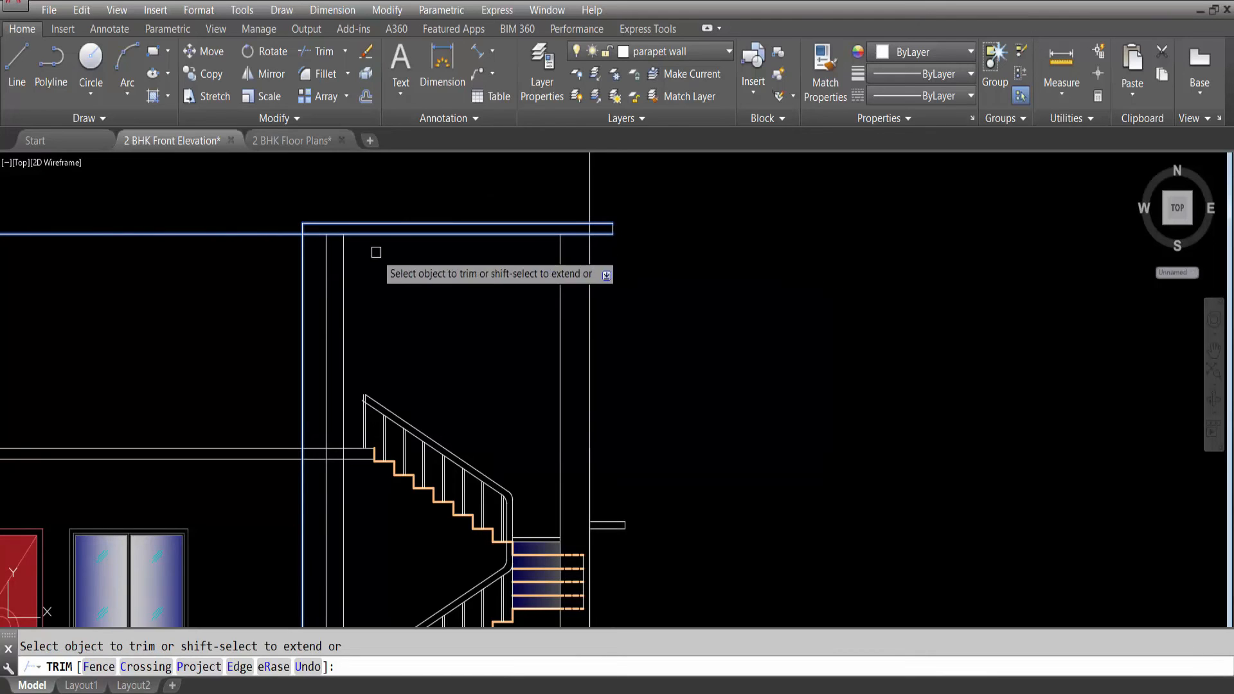
left_click(300, 251)
left_click(273, 232)
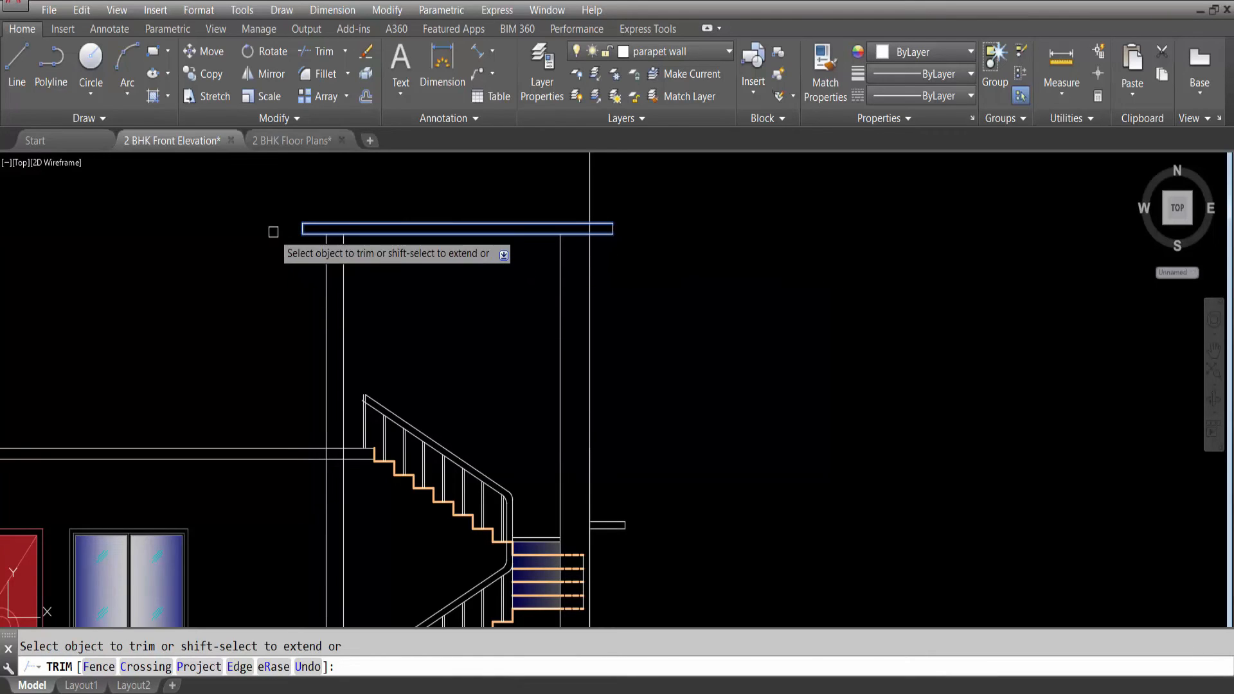
left_click(589, 193)
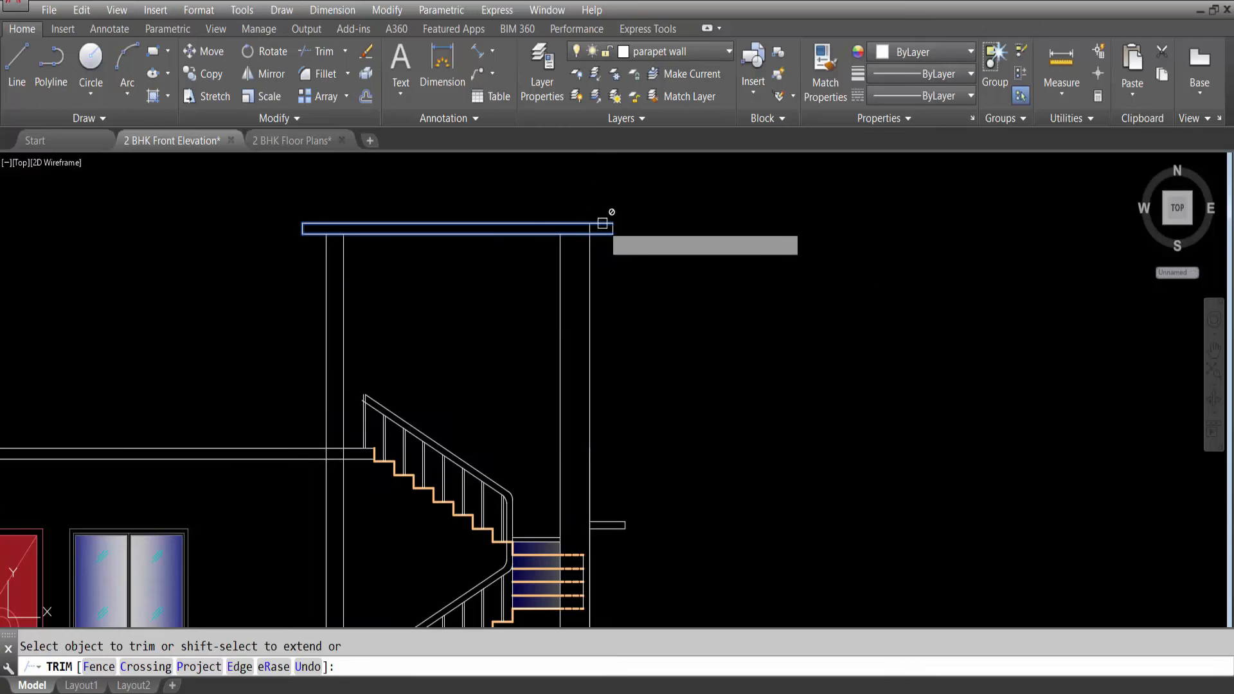
scroll(588, 226, "up", 5)
scroll(636, 218, "down", 5)
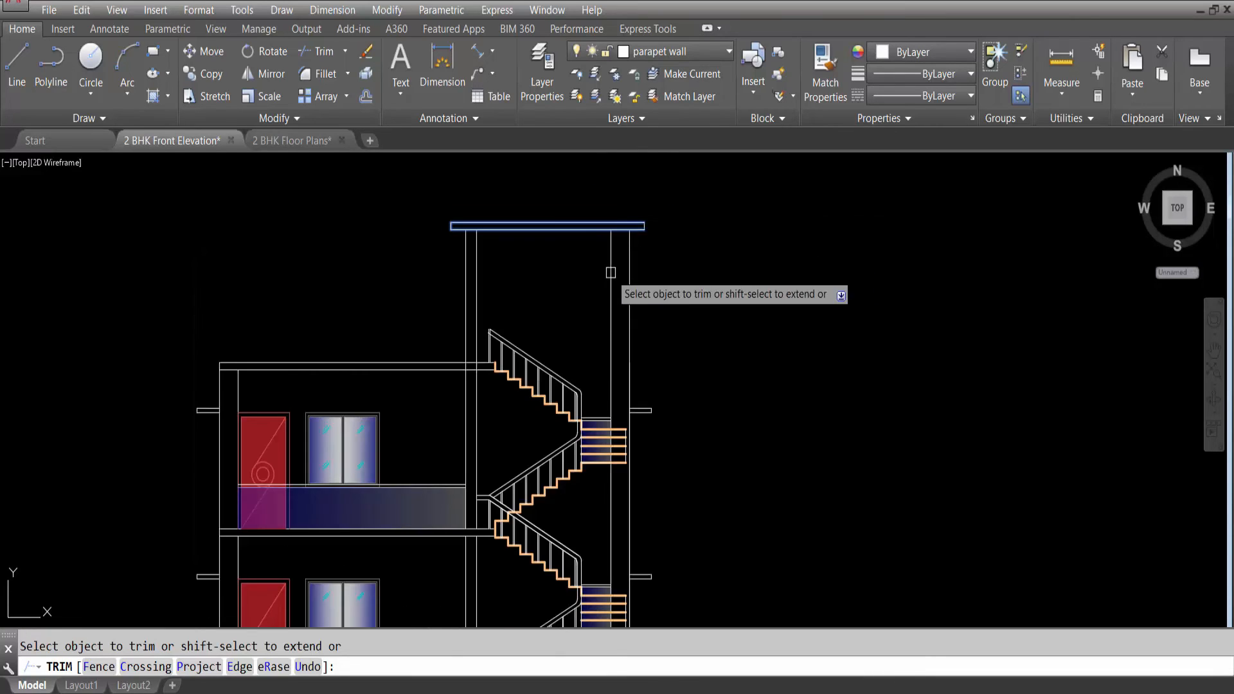
key("Escape")
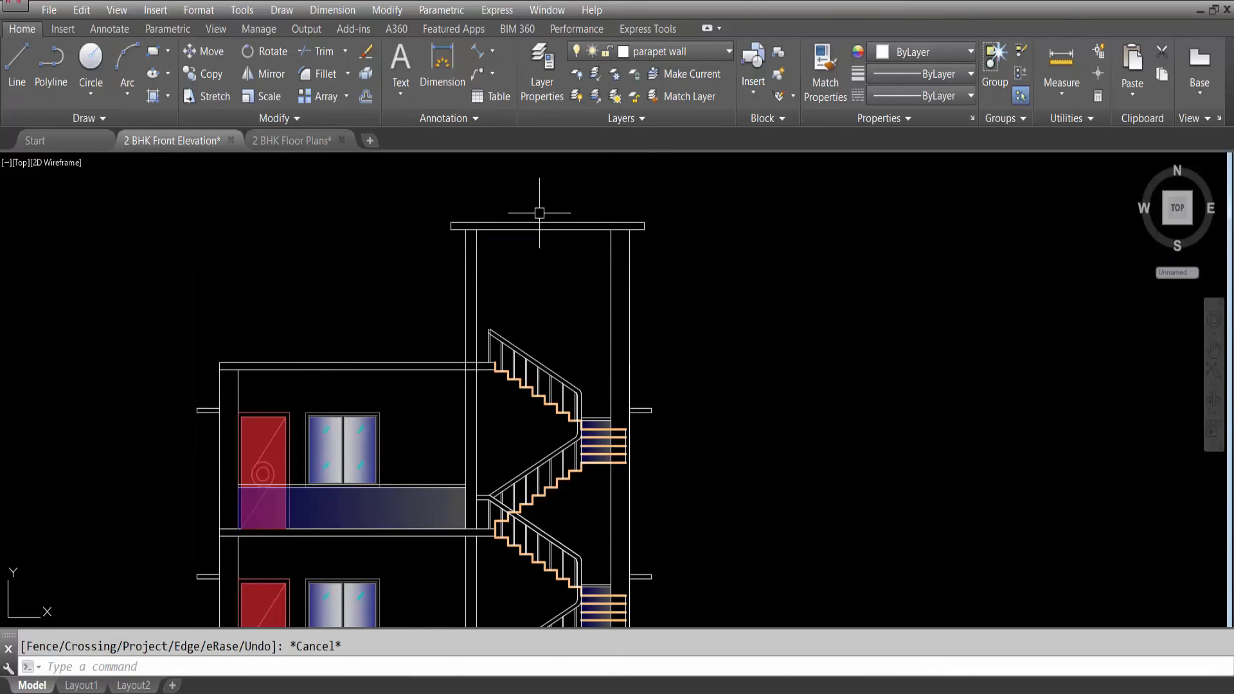
Trim the staircase's inner wall lines where they cross the top roof slab.
scroll(539, 213, "down", 2)
scroll(533, 217, "up", 4)
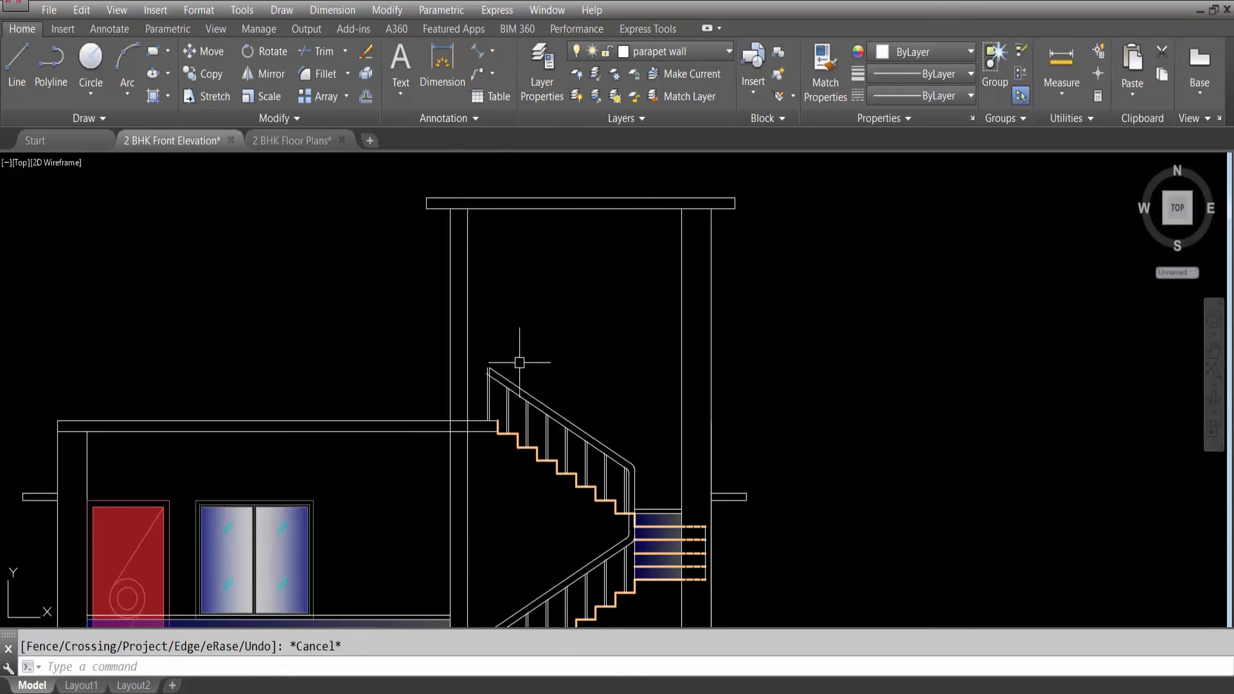
type("tr")
key("Return")
key("Return")
scroll(479, 418, "up", 4)
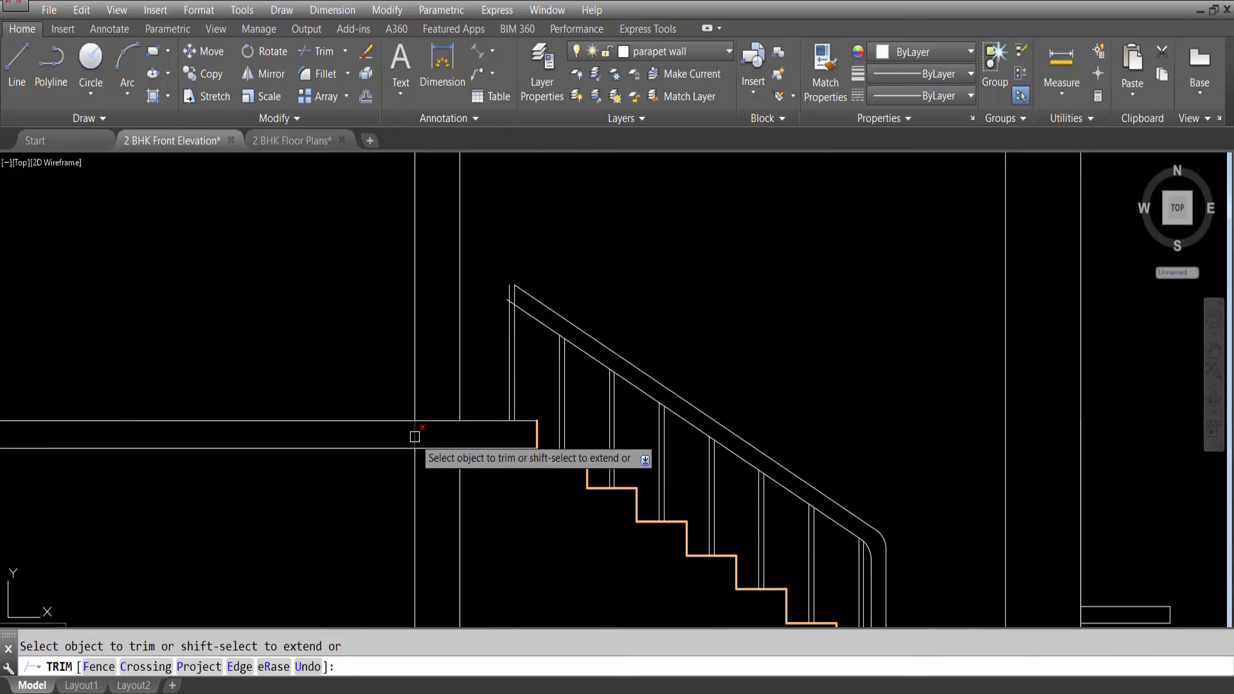
scroll(511, 382, "down", 5)
left_click(543, 423)
key("Escape")
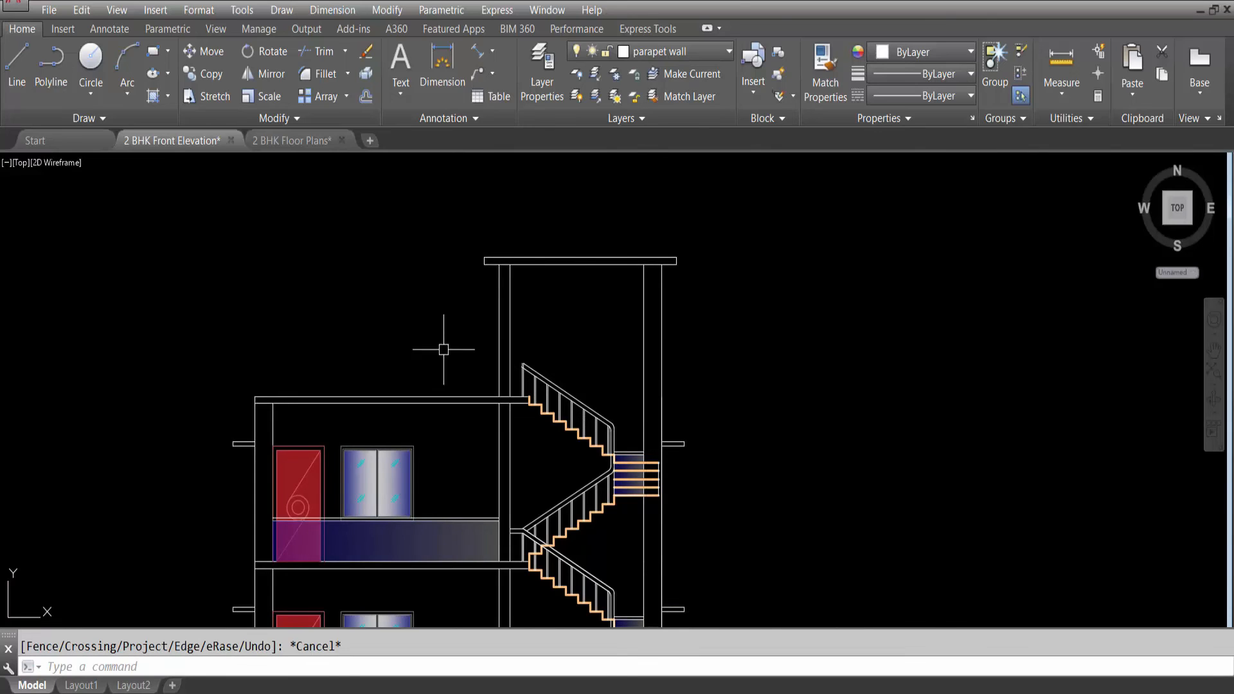
Offset the top roof slab's upper line 2'6" upward to set the parapet wall's height.
scroll(334, 305, "down", 5)
scroll(402, 573, "up", 8)
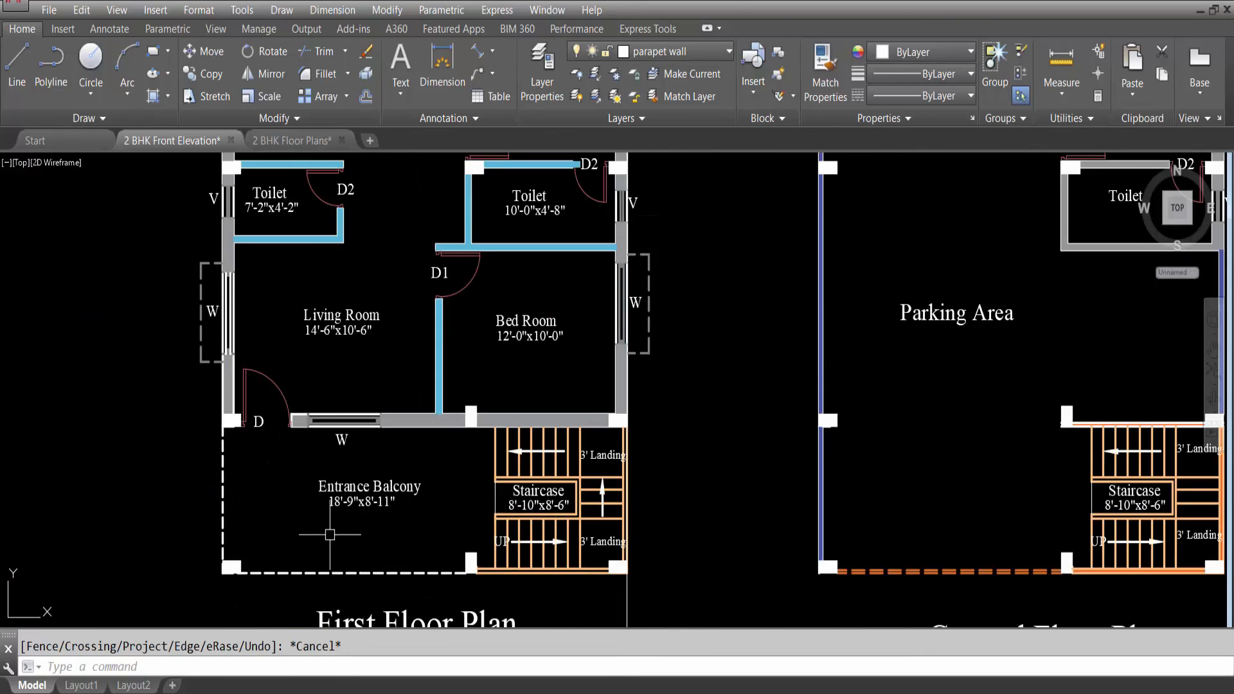
scroll(326, 532, "down", 6)
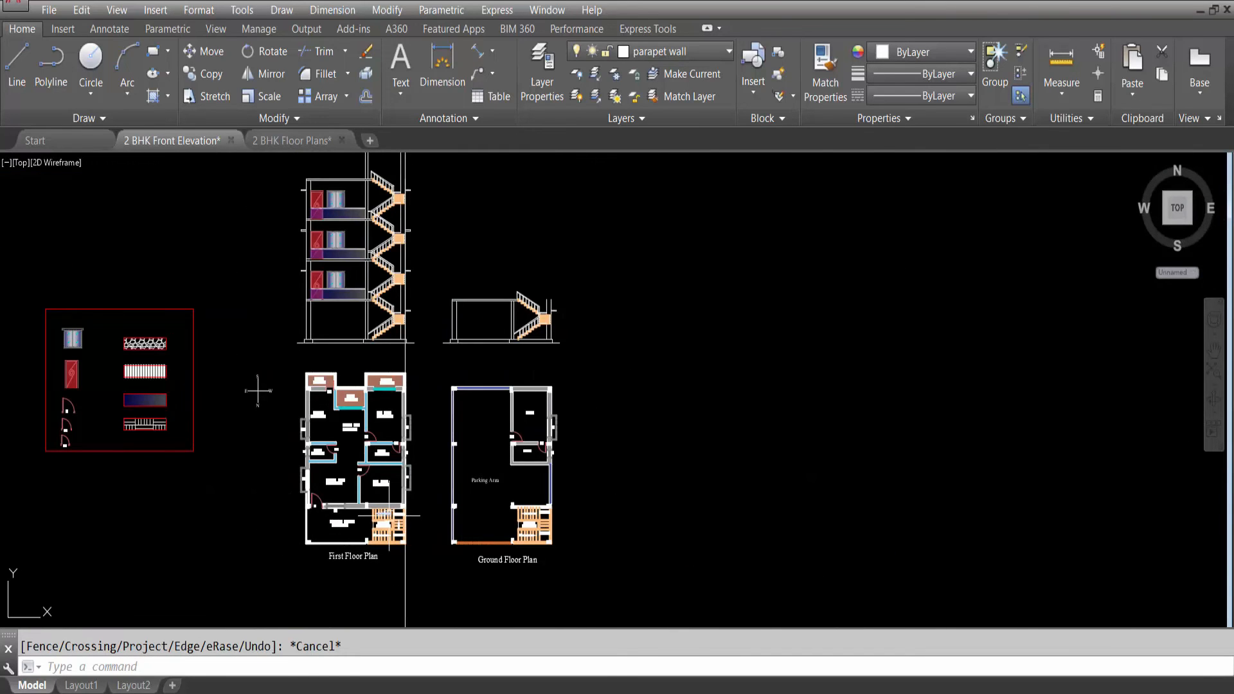
scroll(353, 348, "up", 6)
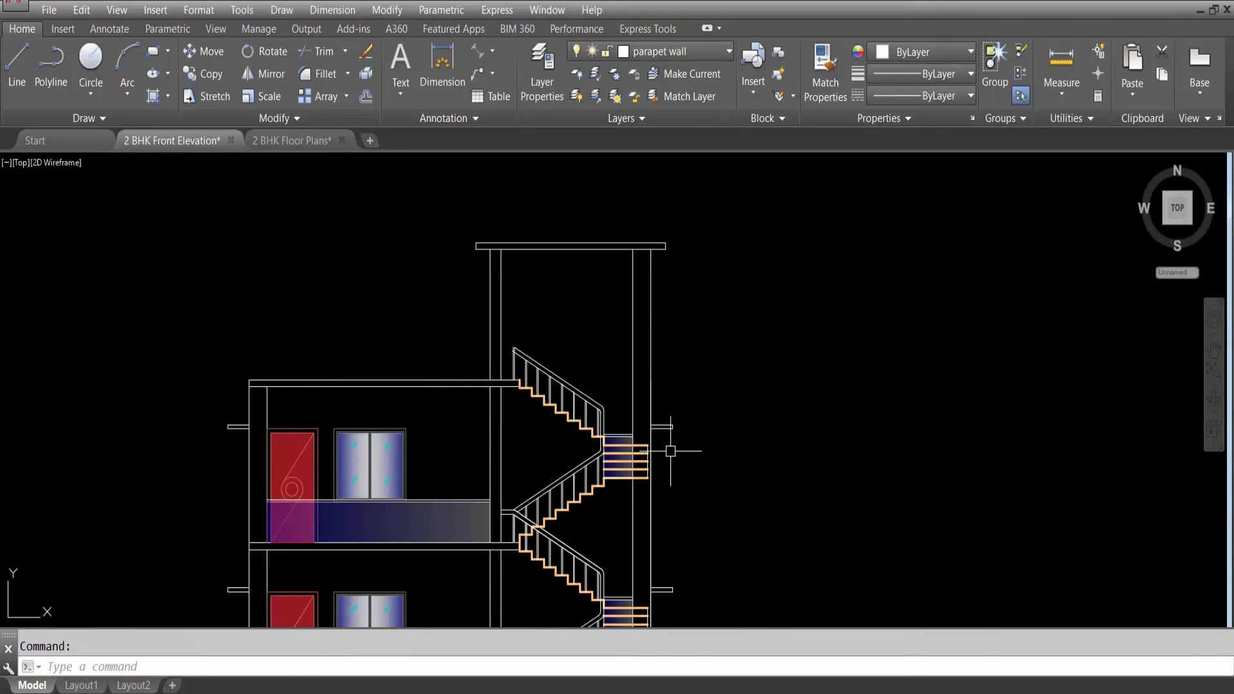
key("Return")
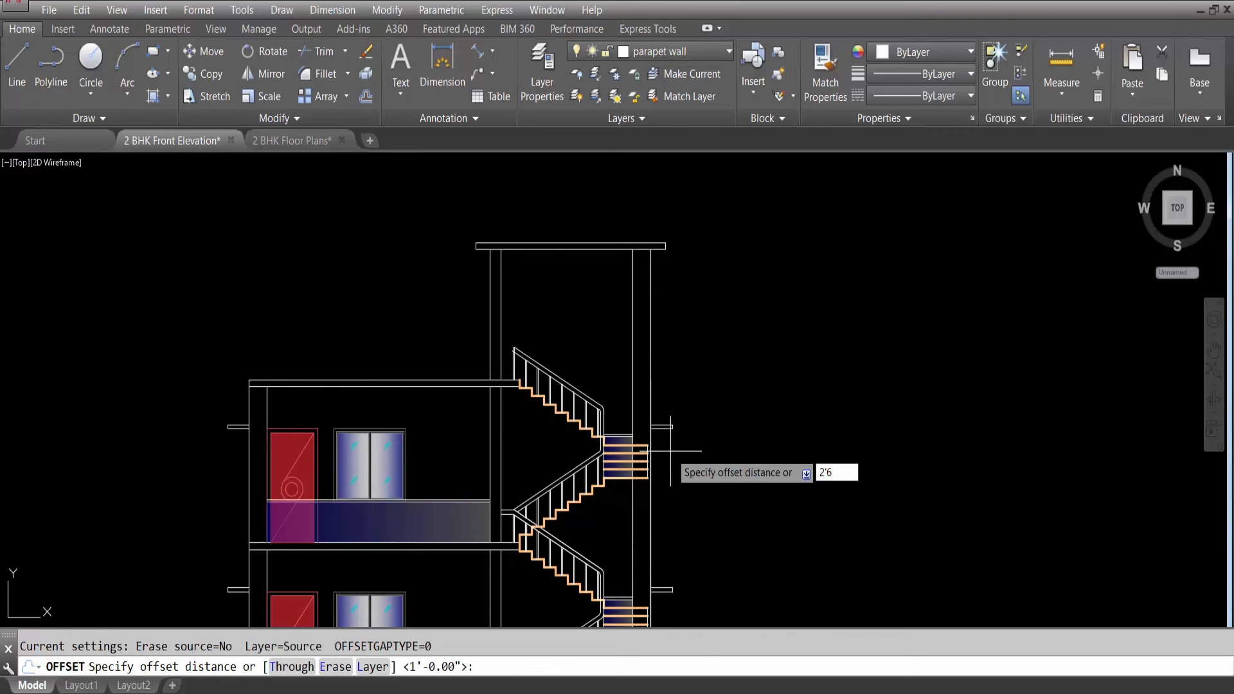
key("Return")
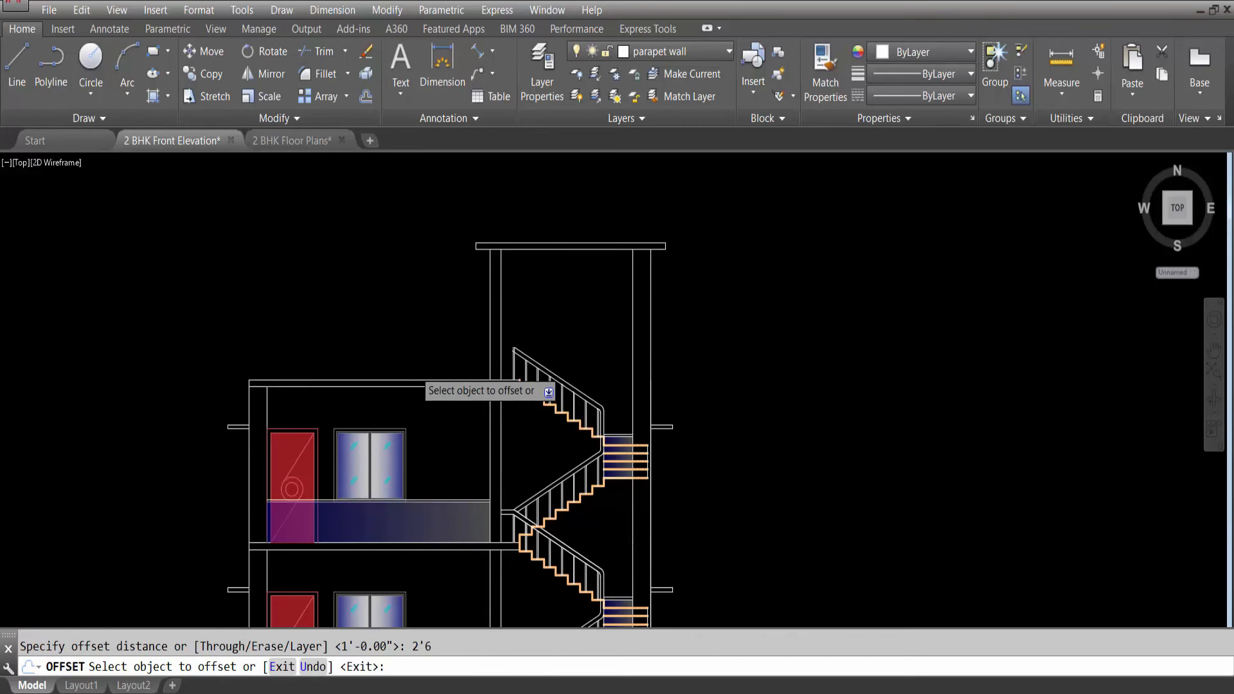
scroll(405, 395, "up", 4)
left_click(406, 395)
left_click(410, 270)
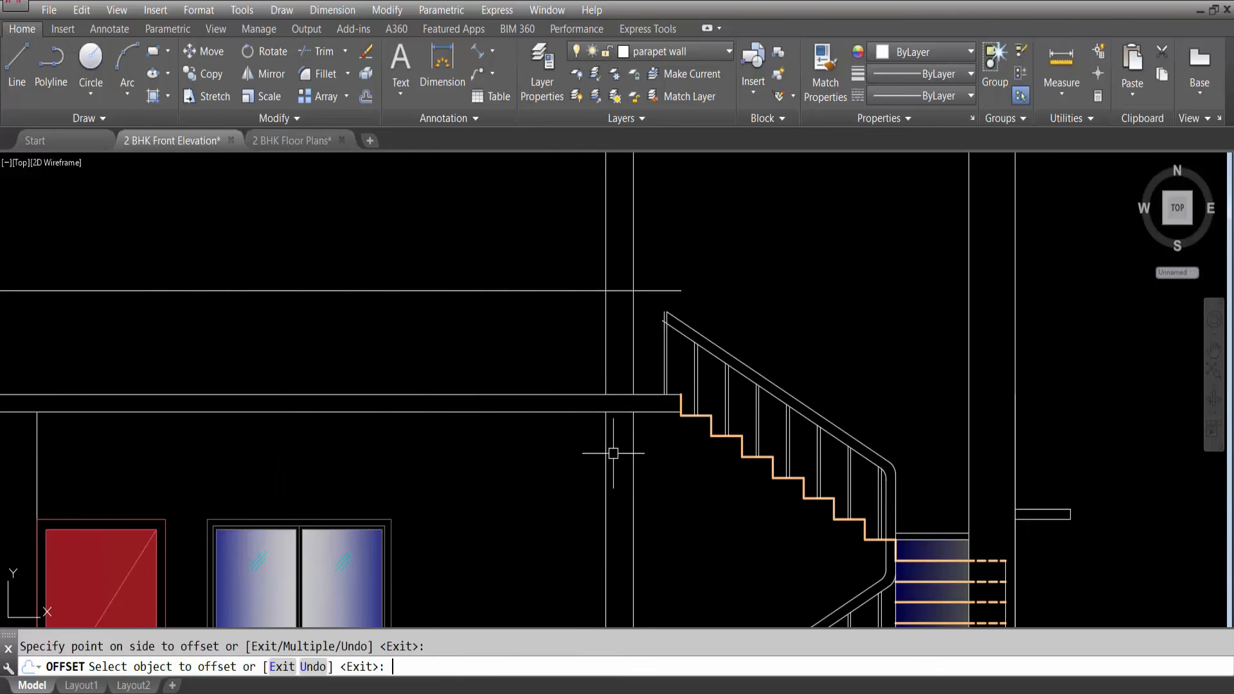
key("Return")
Offset the parapet wall's top line 2" upward to form the coping.
key("Return")
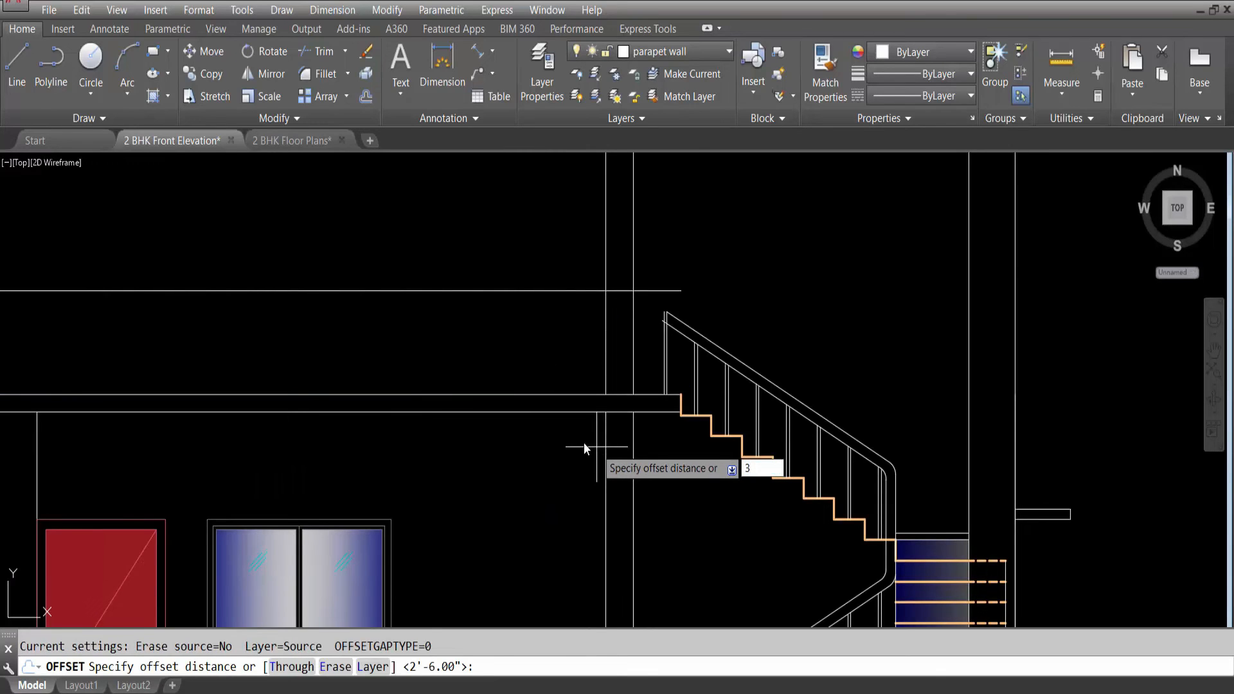
type("2")
key("Return")
left_click(507, 289)
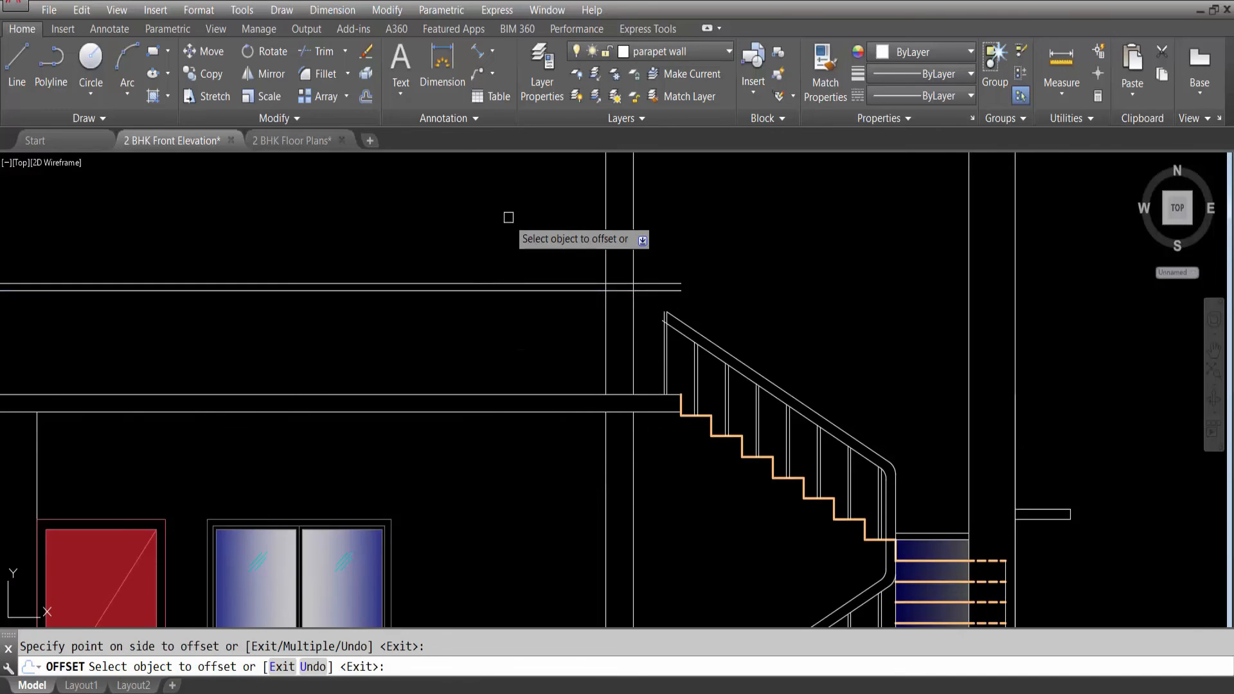
left_click(507, 218)
scroll(665, 382, "down", 3)
key("Escape")
Extend the top roof slab's outer end line up to the parapet's uppermost line to close the parapet's outer end.
type("ex")
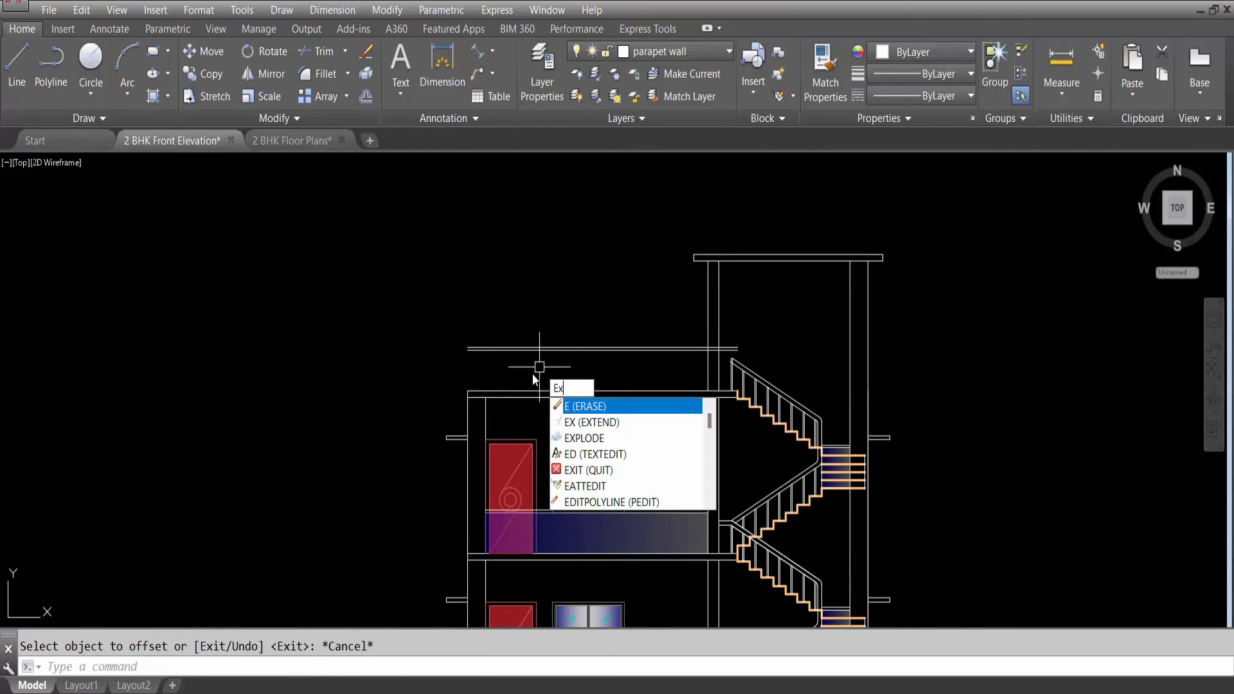
key("Return")
scroll(476, 351, "up", 5)
left_click(456, 311)
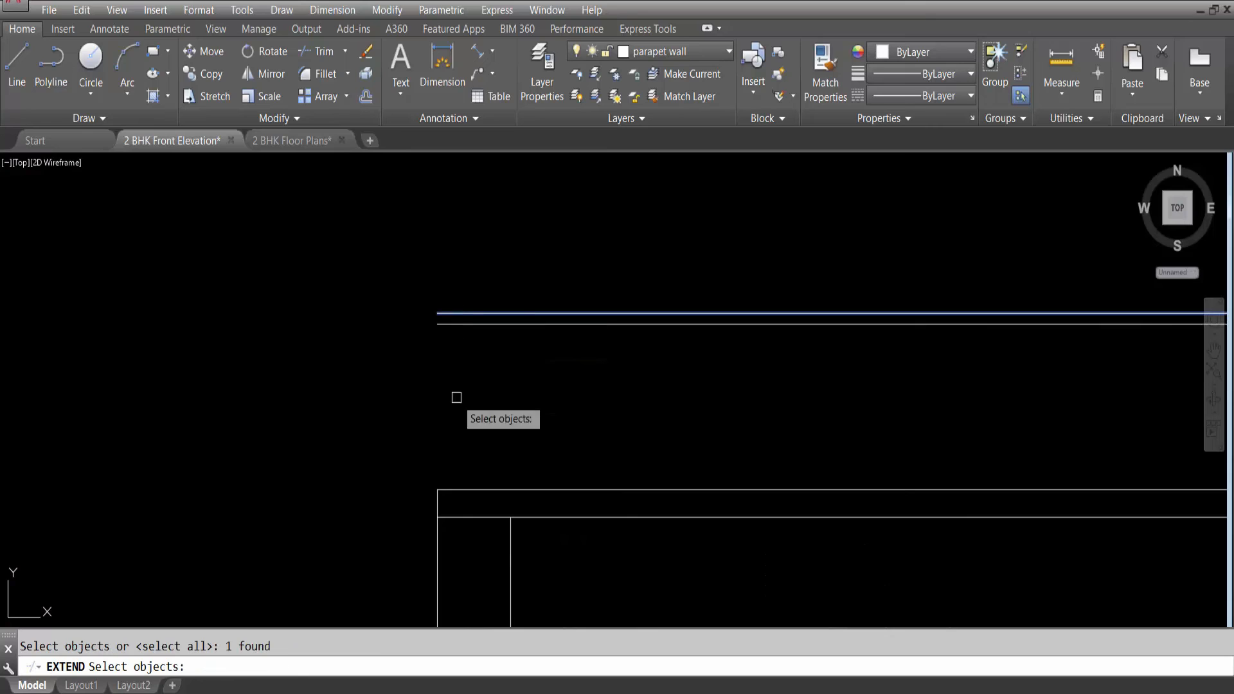
key("Return")
left_click(437, 505)
scroll(348, 422, "down", 4)
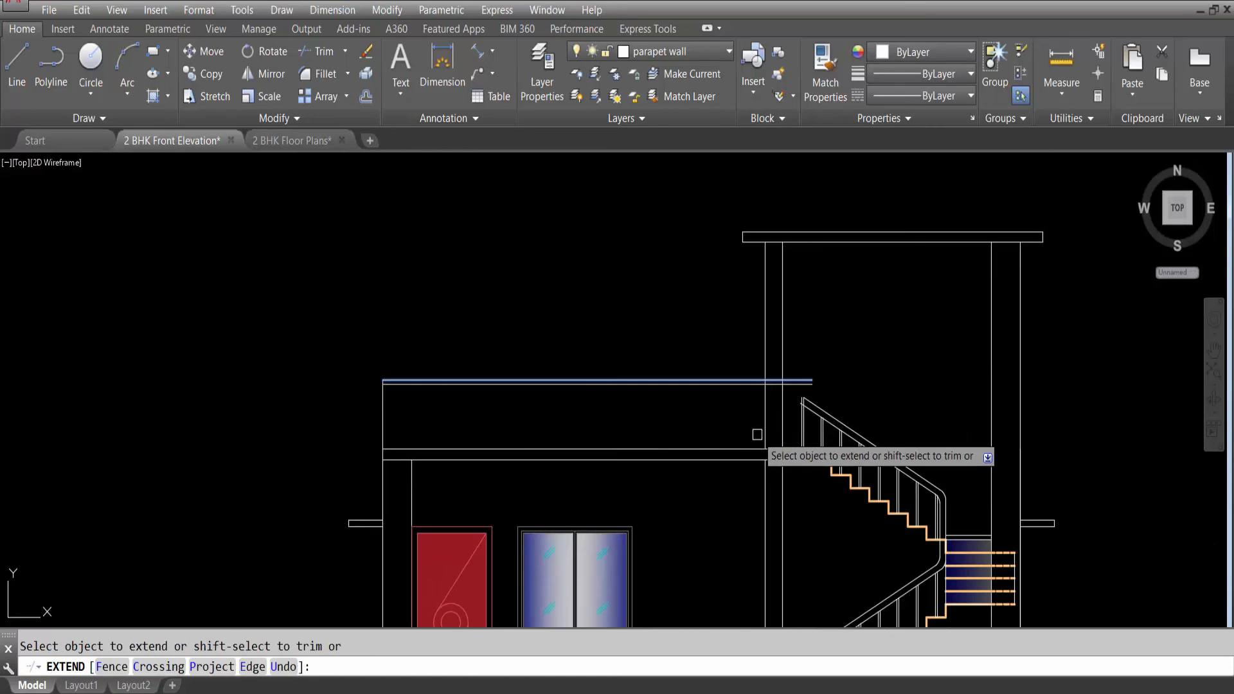
key("Escape")
Trim both parapet top lines where they cross the thickness of the staircase's inner wall.
type("tr")
key("Return")
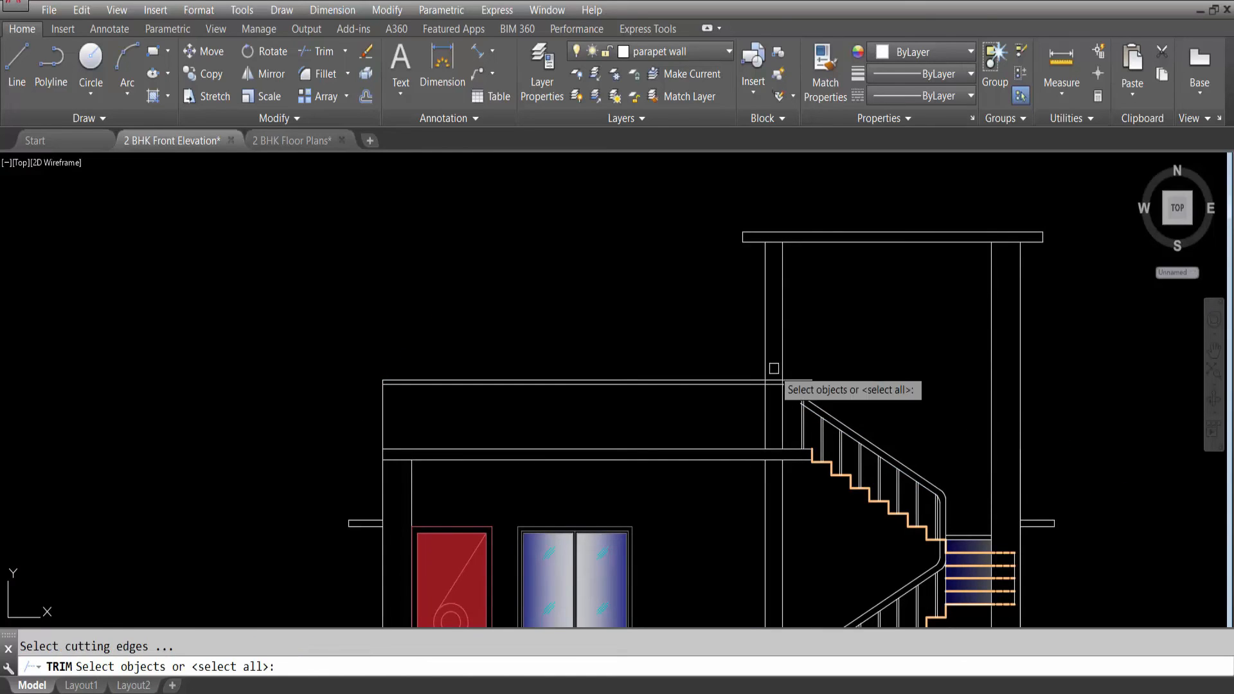
scroll(766, 407, "up", 5)
key("Return")
left_click(785, 277)
left_click(785, 329)
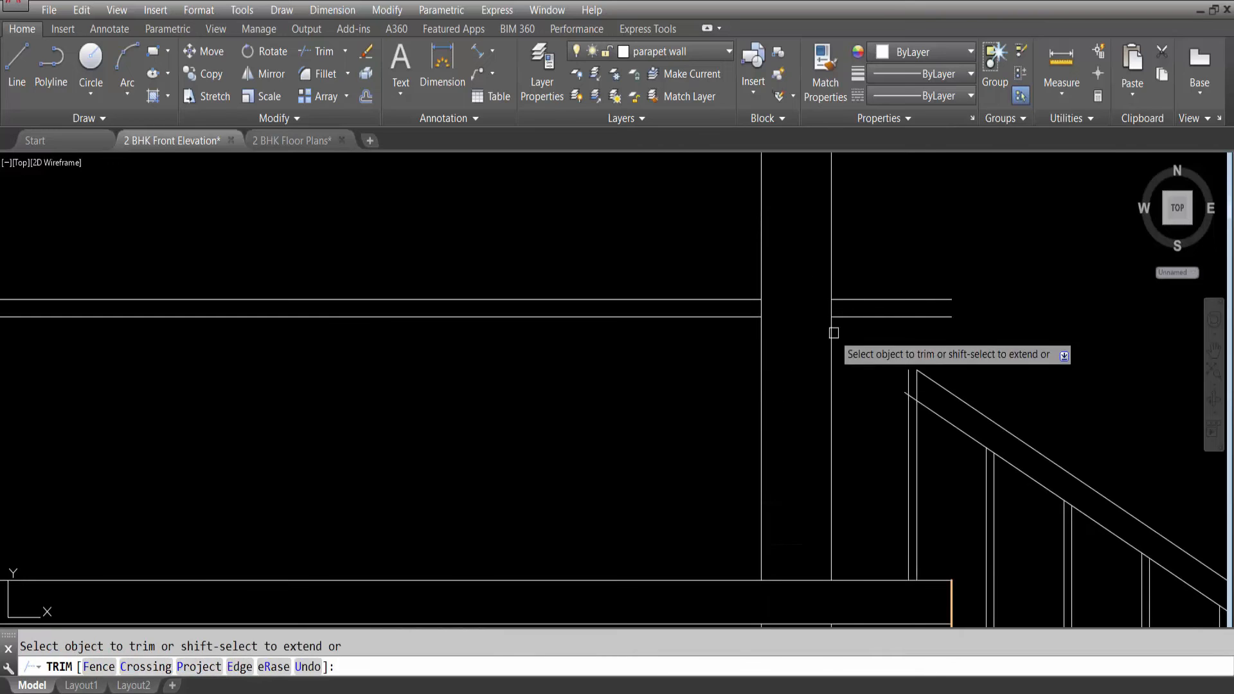
key("Escape")
Erase the two leftover parapet line pieces on the stair side of the inner wall.
left_click(856, 315)
left_click(860, 270)
left_click(850, 326)
key("Delete")
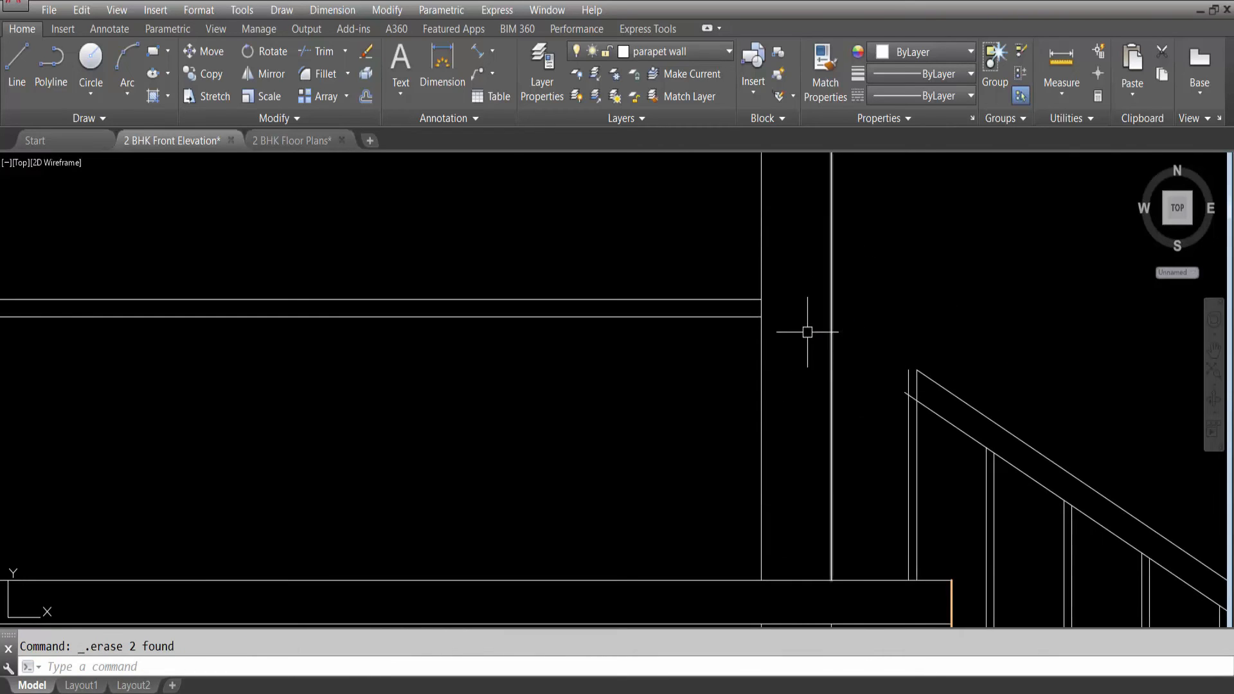
Copy the two short horizontal handrail lines beside the inner wall 10' up to the top flight, using the slab and stair corner as reference.
scroll(807, 330, "down", 4)
scroll(762, 361, "up", 3)
scroll(761, 361, "up", 3)
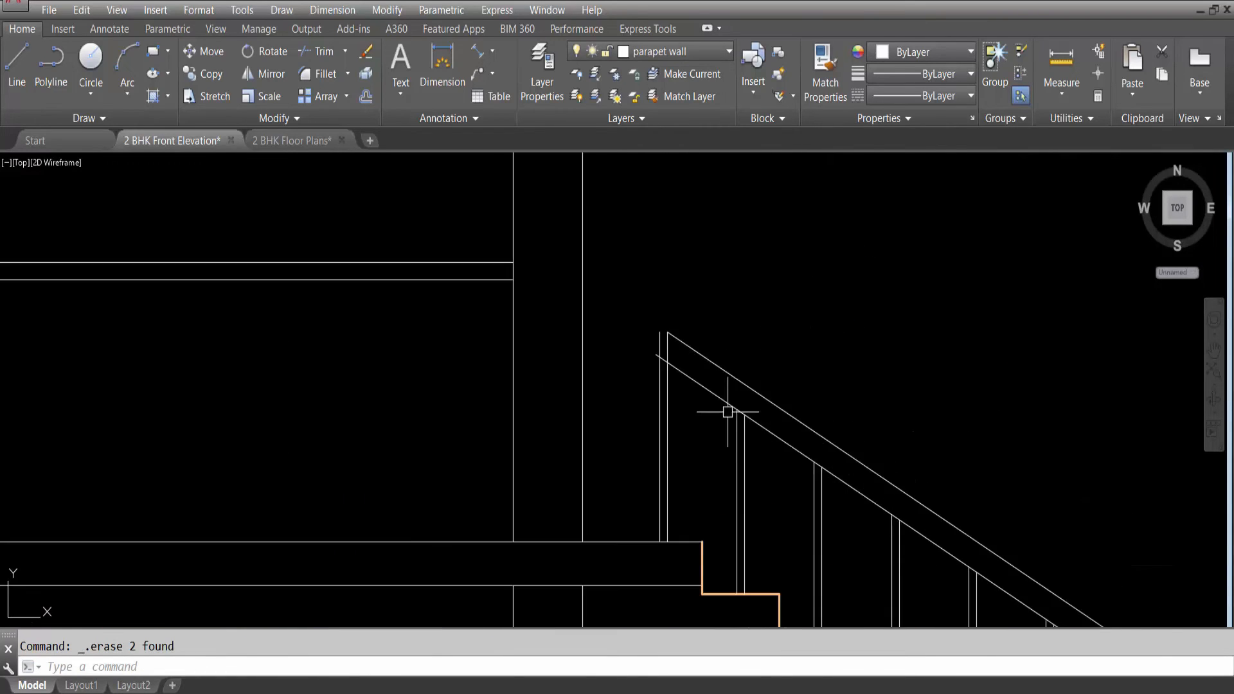
scroll(674, 364, "down", 5)
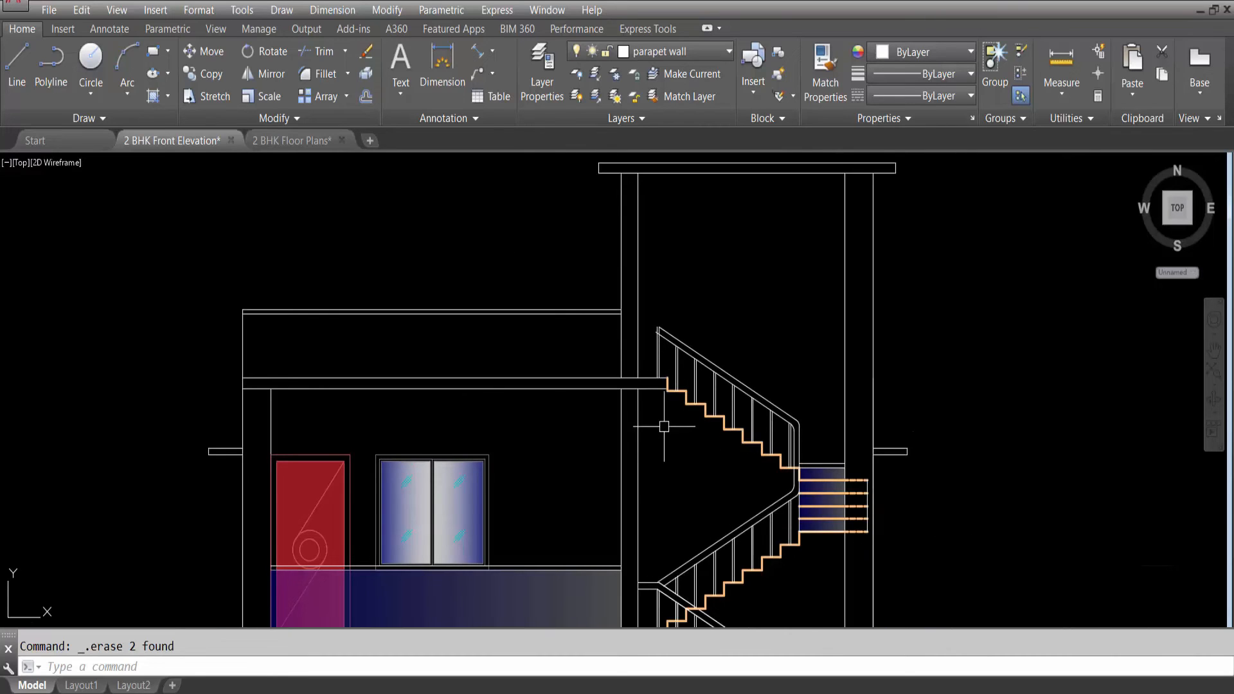
scroll(648, 613, "up", 4)
left_click(655, 594)
left_click(647, 562)
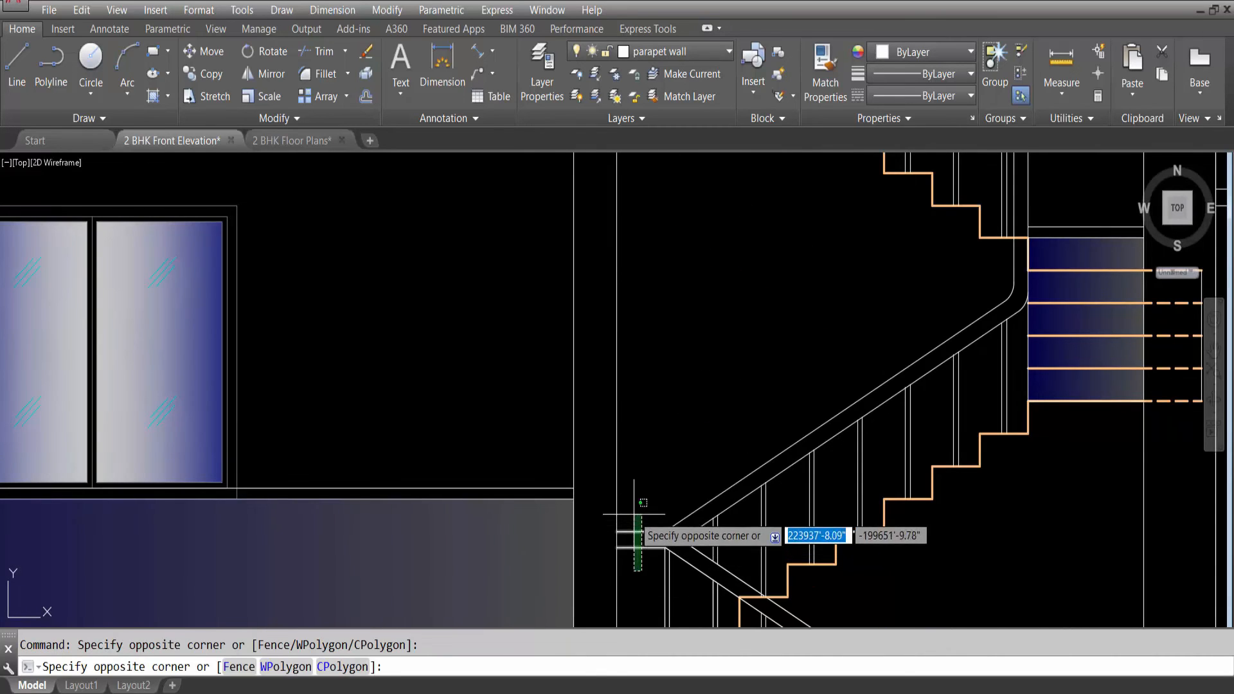
left_click(632, 514)
type("o")
key("Return")
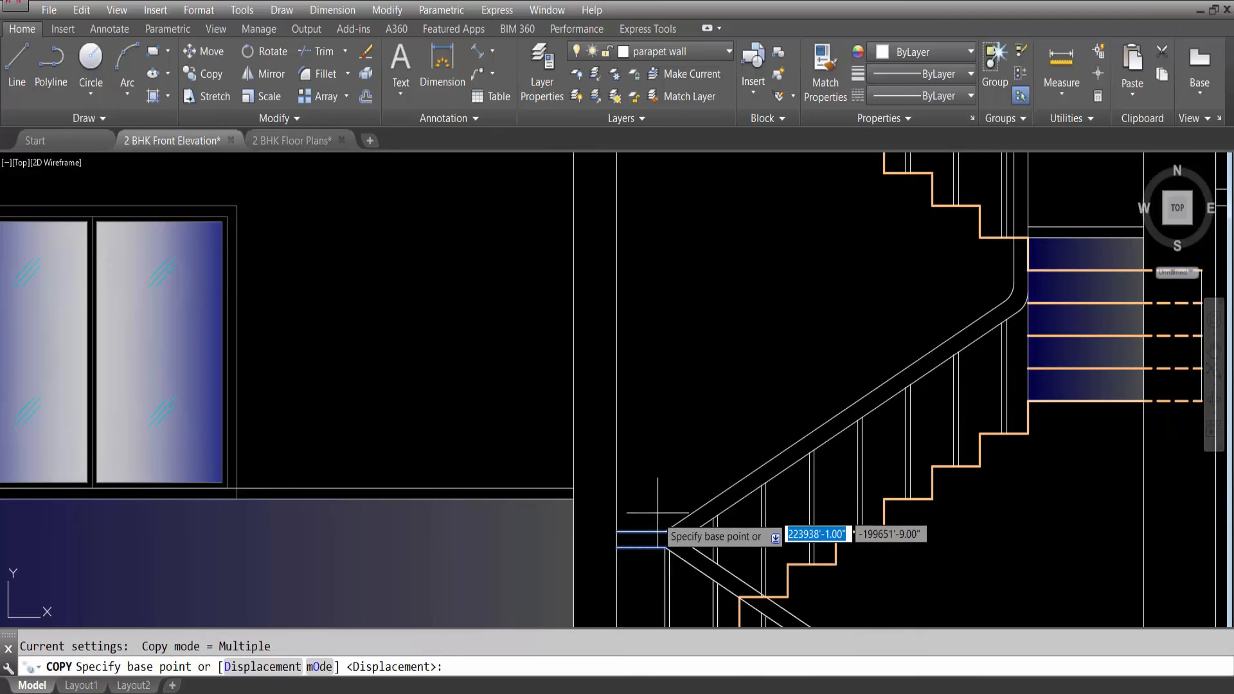
scroll(636, 564, "down", 2)
scroll(682, 444, "down", 2)
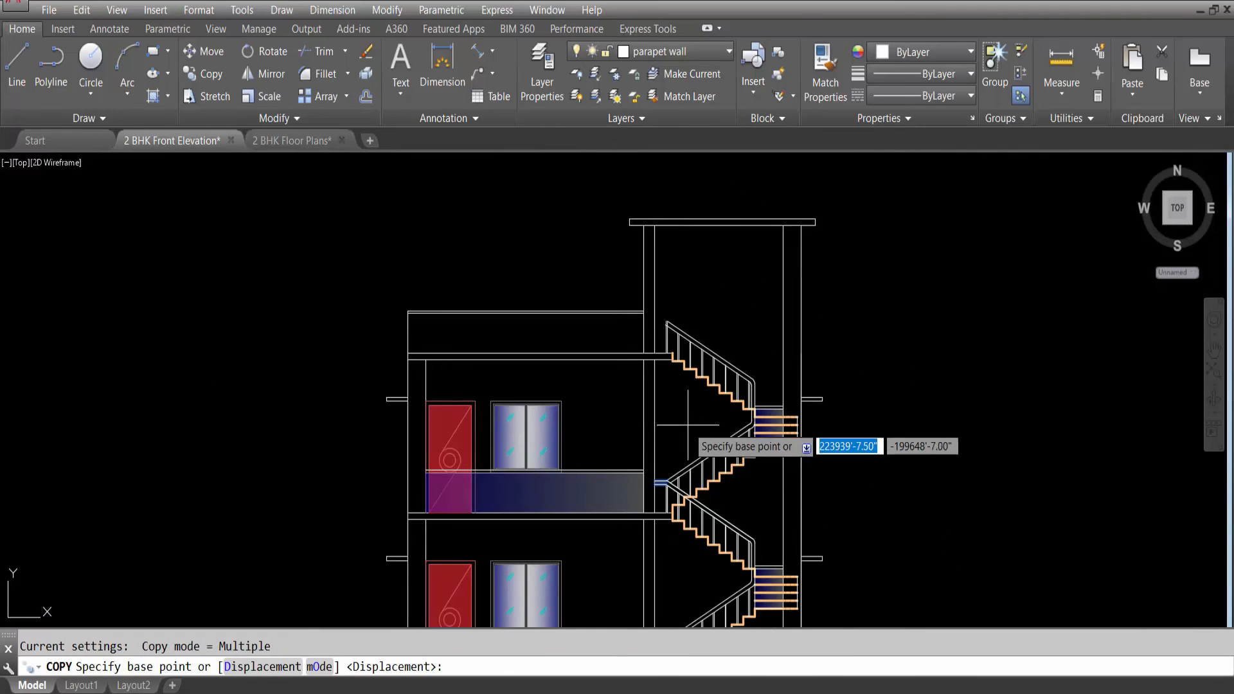
scroll(748, 578, "up", 5)
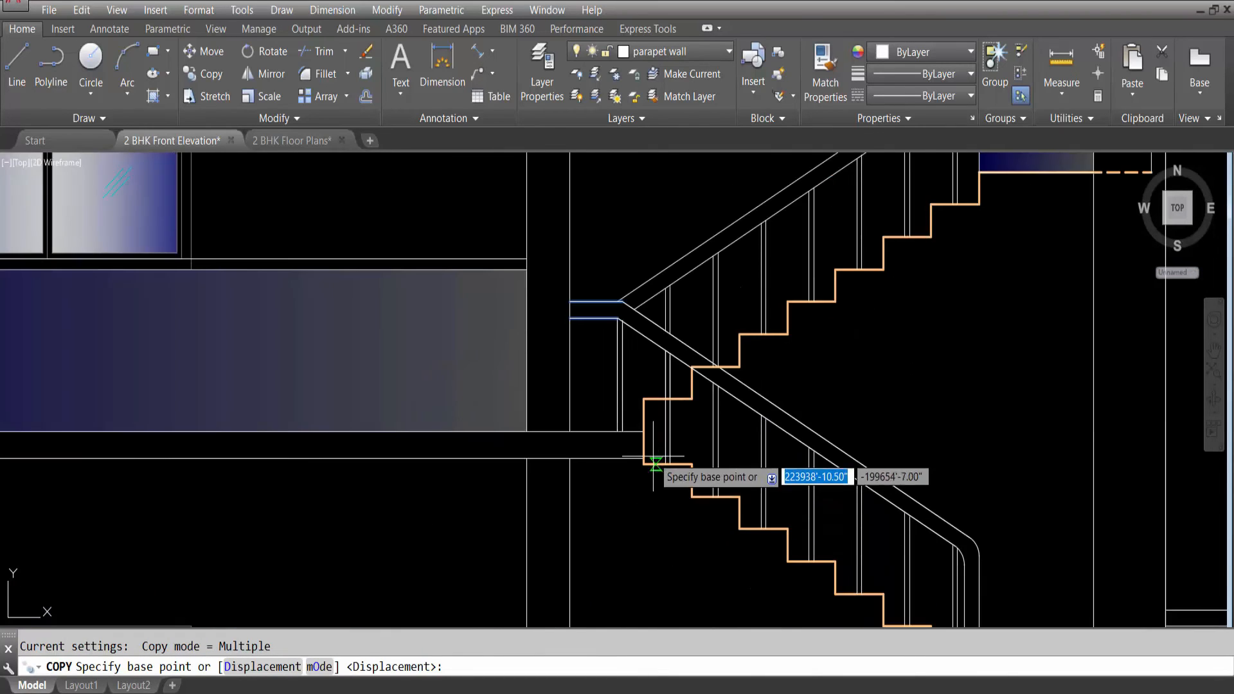
scroll(644, 457, "up", 2)
scroll(642, 450, "up", 2)
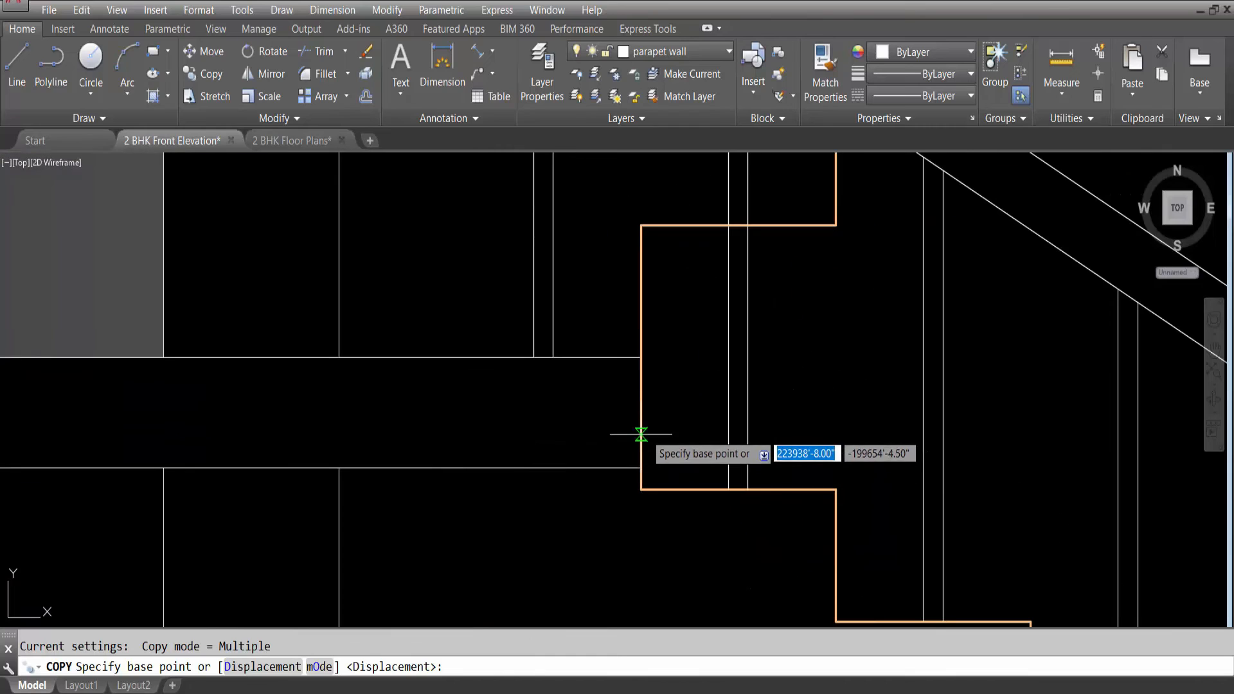
left_click(642, 474)
scroll(685, 551, "down", 4)
scroll(685, 551, "down", 4)
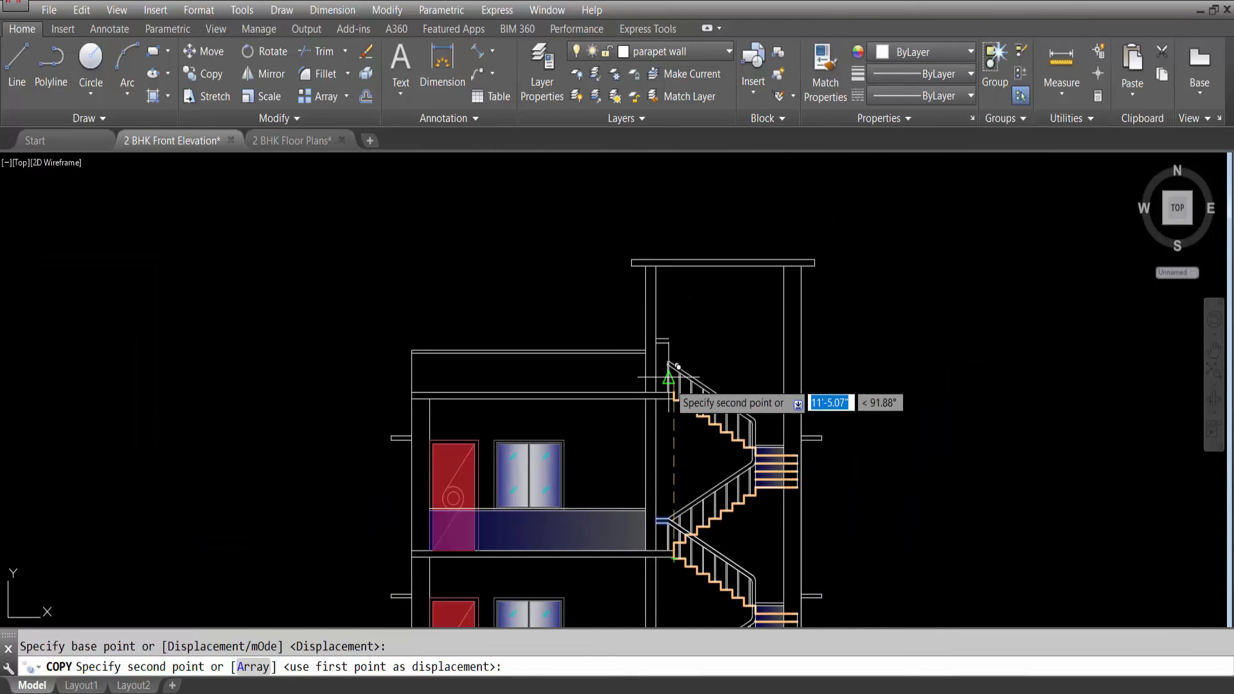
scroll(681, 411, "up", 5)
scroll(712, 481, "up", 2)
left_click(712, 481)
scroll(712, 491, "down", 3)
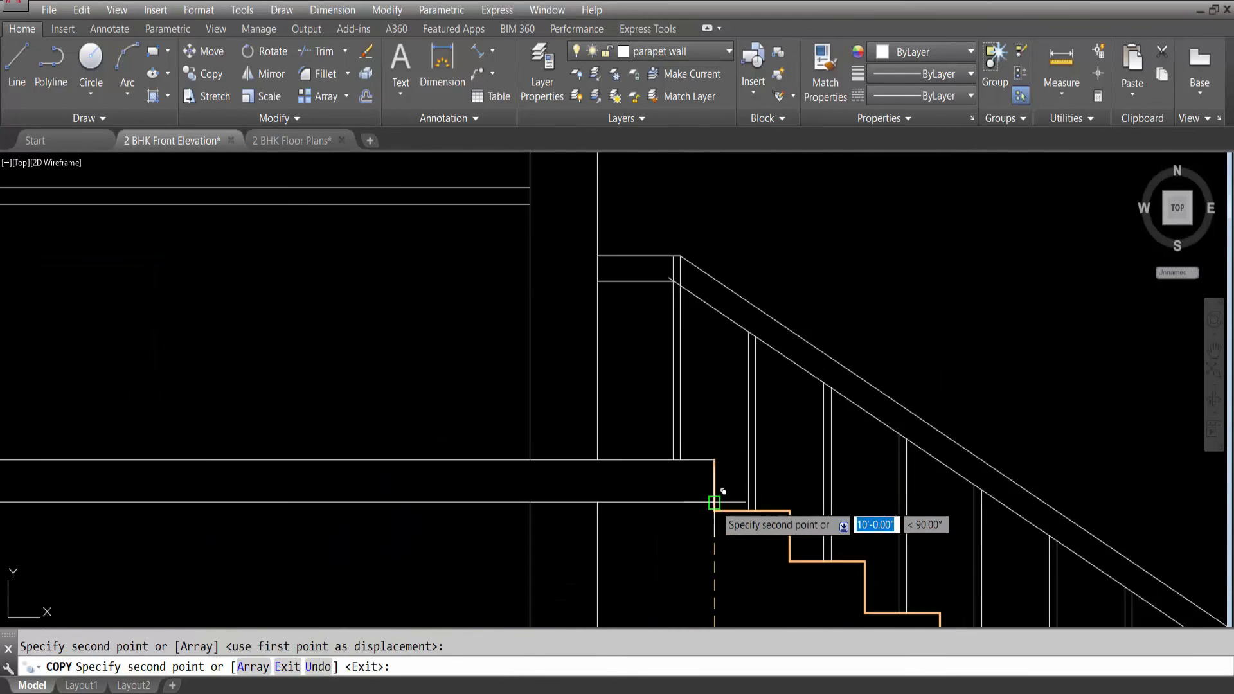
key("Escape")
Trim the end baluster's two lines where they run through the top flight's handrail.
scroll(674, 277, "up", 5)
scroll(681, 289, "down", 3)
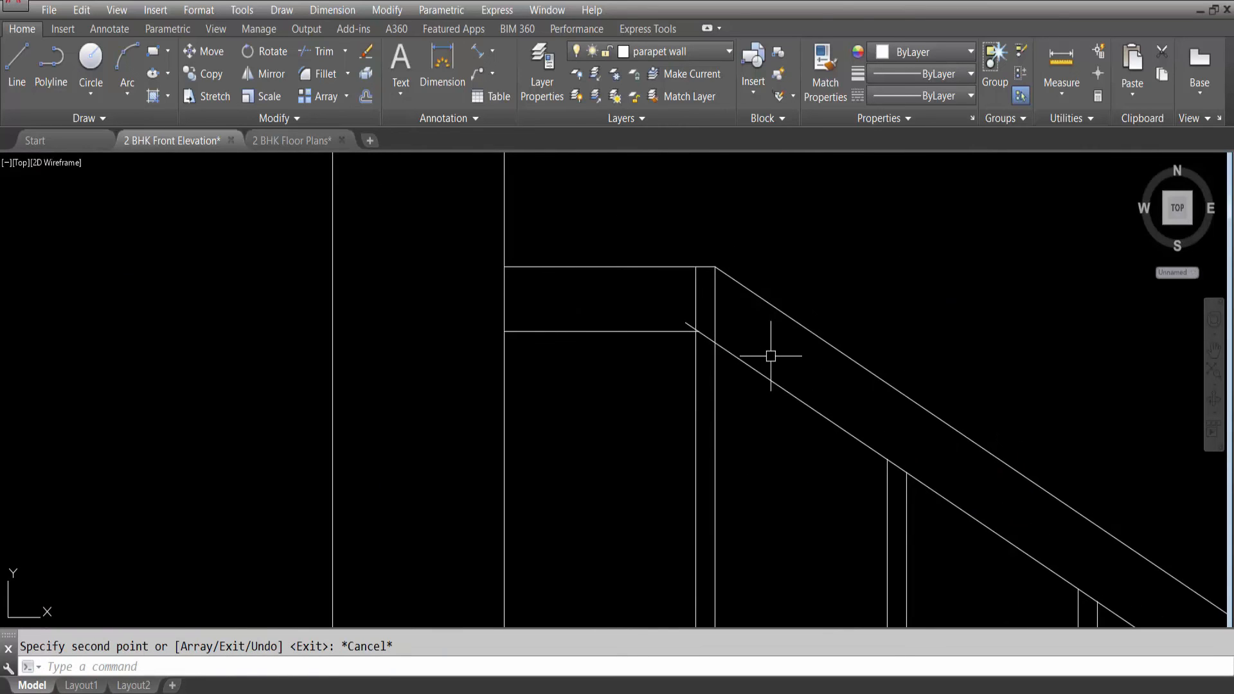
key("Return")
key("Return")
left_click(707, 288)
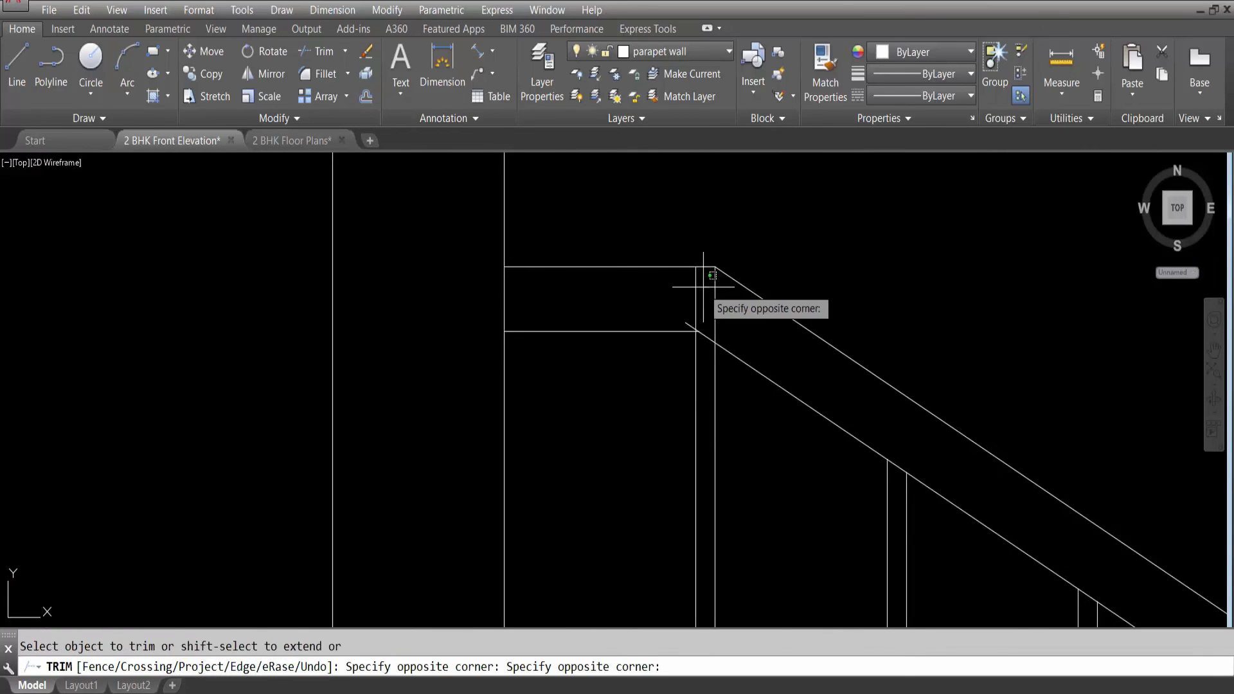
left_click(698, 287)
left_click(686, 286)
left_click(729, 305)
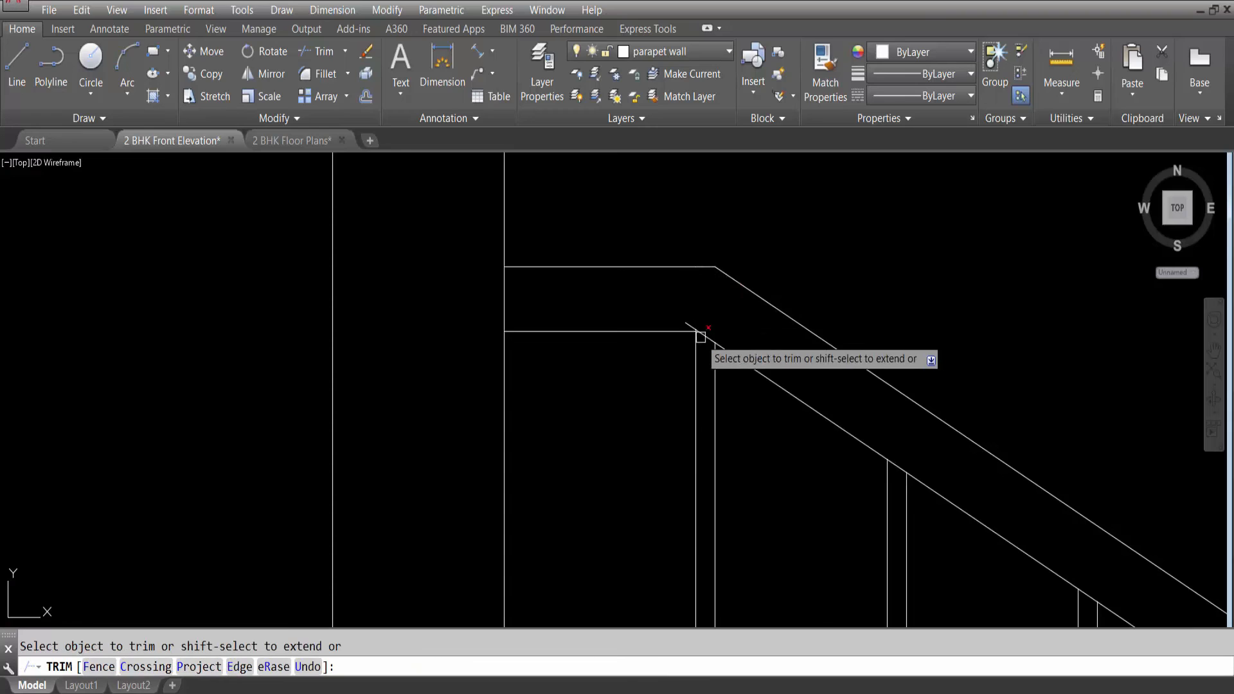
Trim the sloping lower handrail line's excess beyond its junction with the copied horizontal rail.
scroll(692, 328, "up", 5)
left_click(710, 290)
scroll(735, 311, "up", 5)
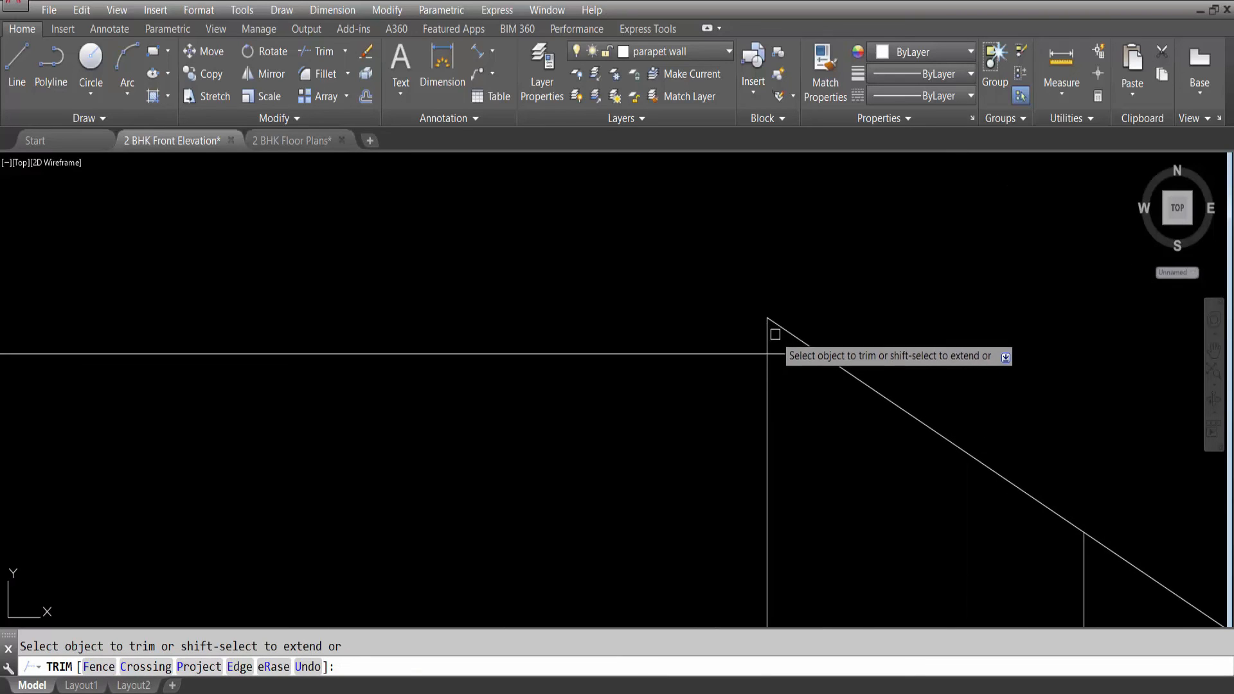
left_click(756, 332)
left_click(783, 313)
scroll(705, 285, "down", 5)
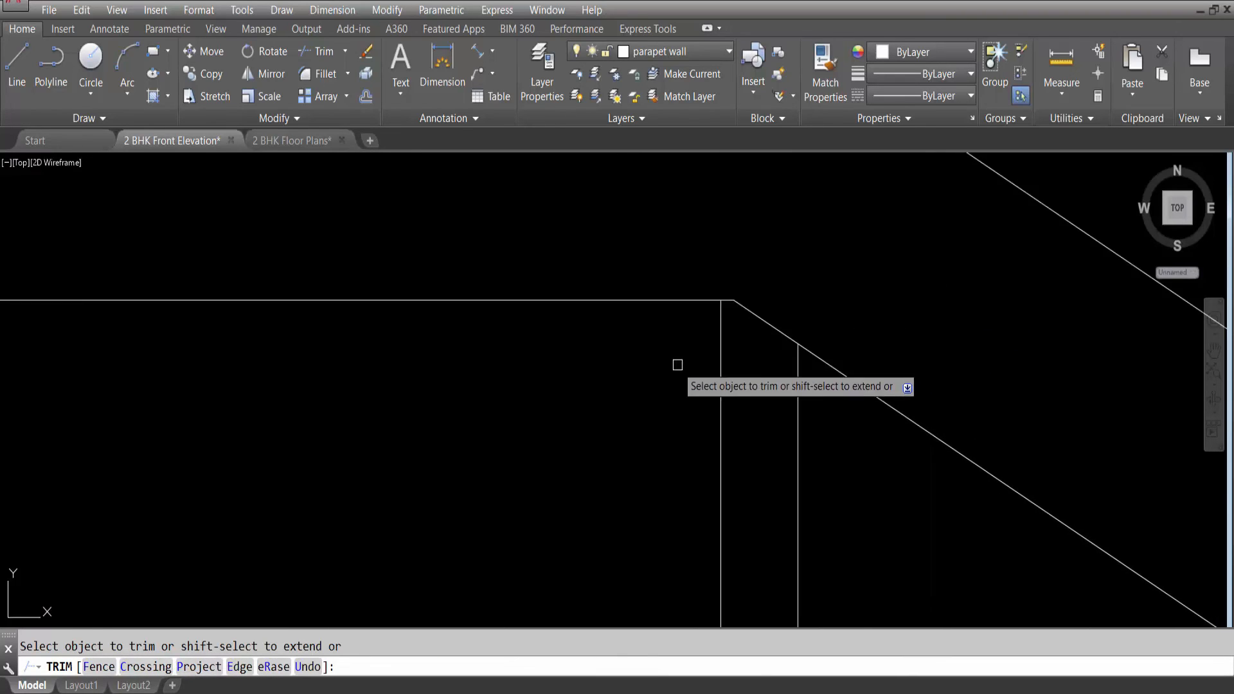
scroll(679, 368, "down", 8)
scroll(684, 375, "down", 5)
key("Escape")
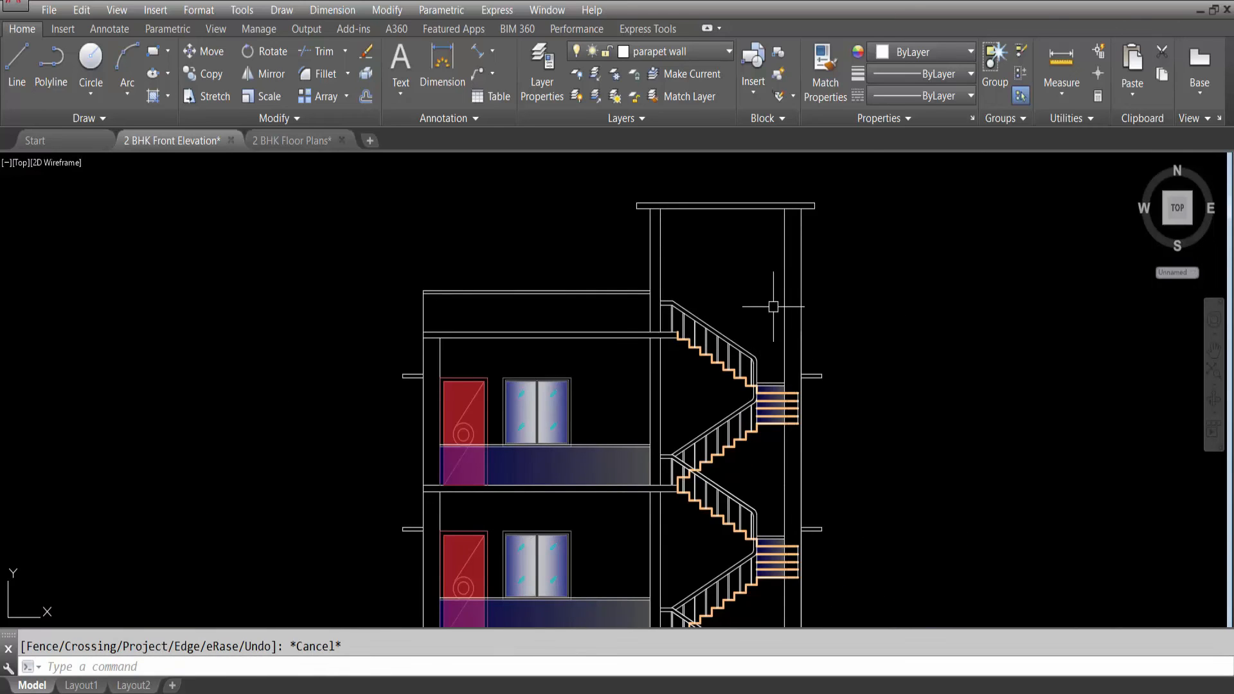
Examine the completed elevation and the railing and wall pattern samples in the red-framed block area.
scroll(504, 317, "down", 4)
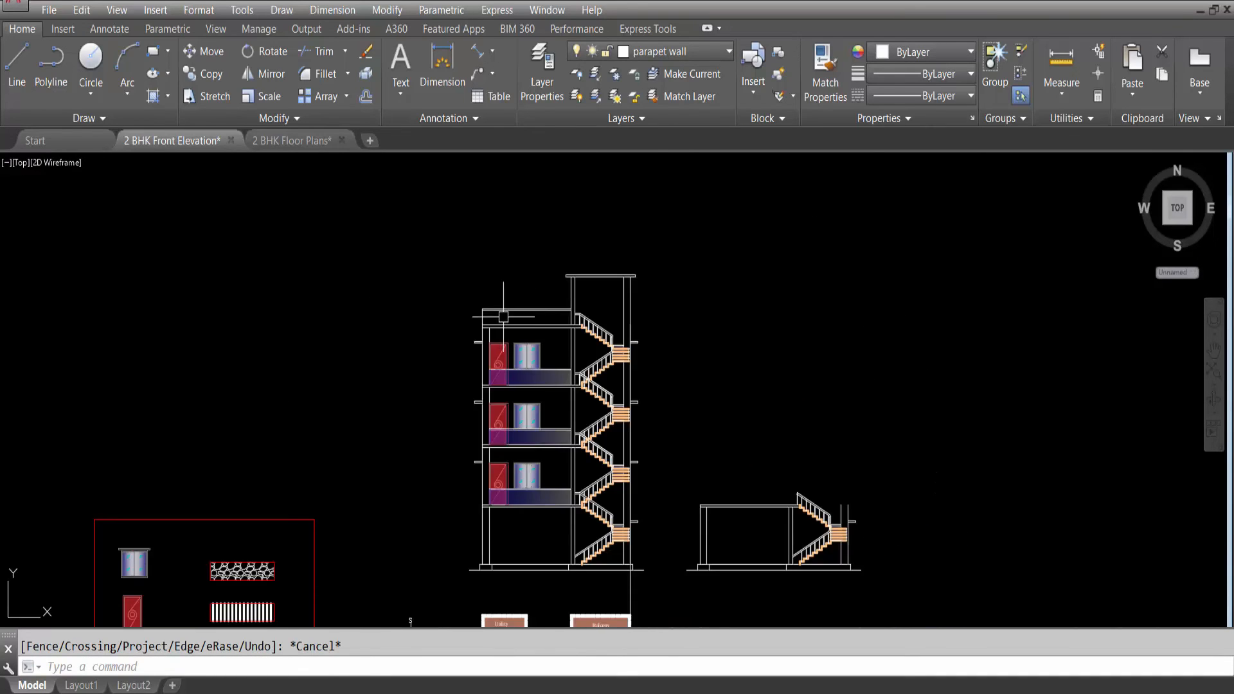
scroll(511, 321, "down", 2)
scroll(360, 508, "up", 10)
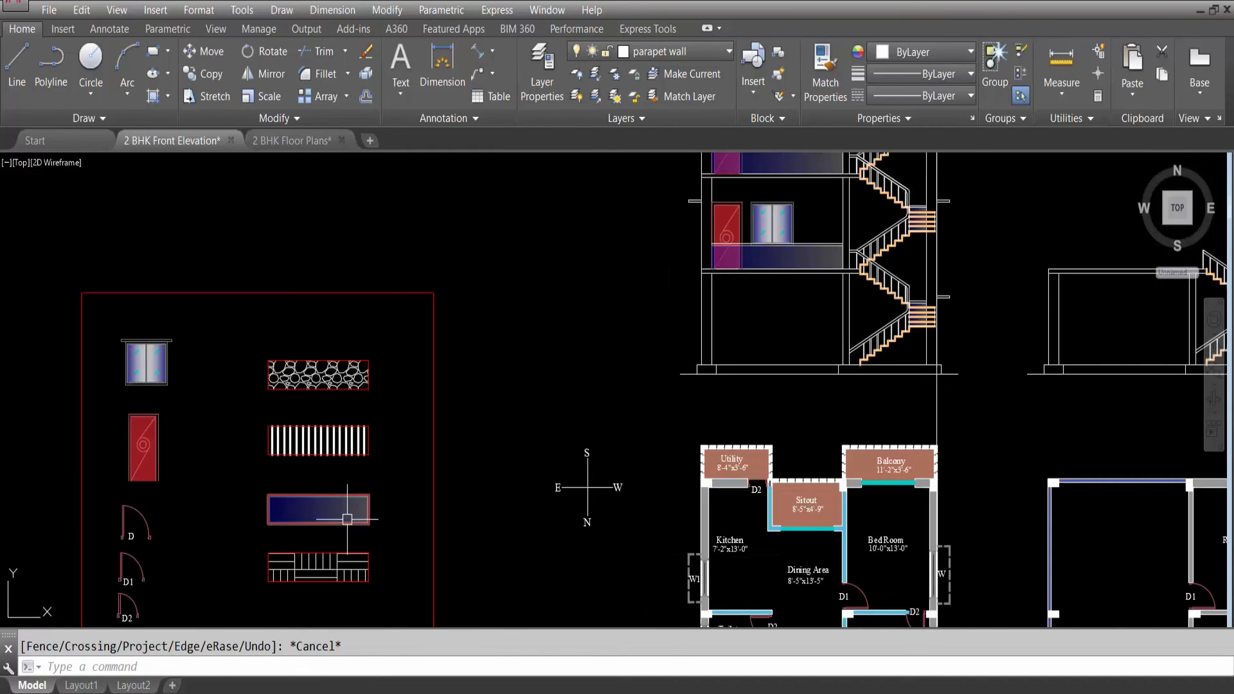
scroll(473, 398, "down", 5)
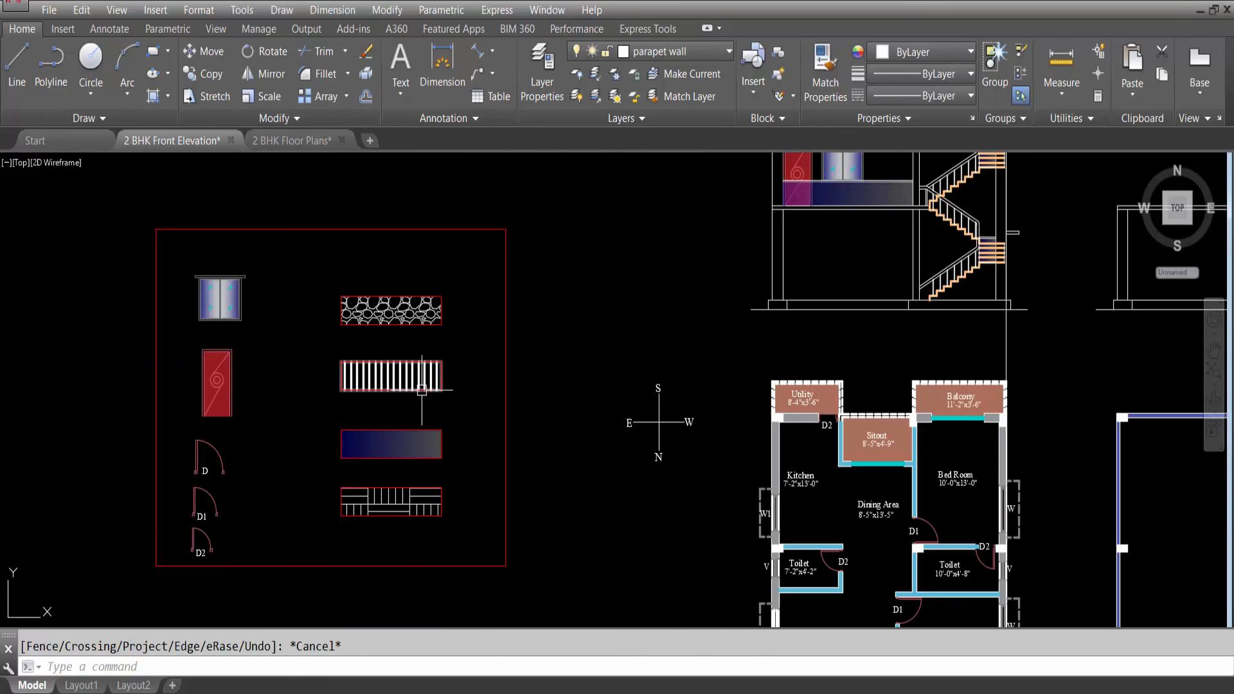
scroll(450, 373, "up", 3)
scroll(348, 388, "down", 4)
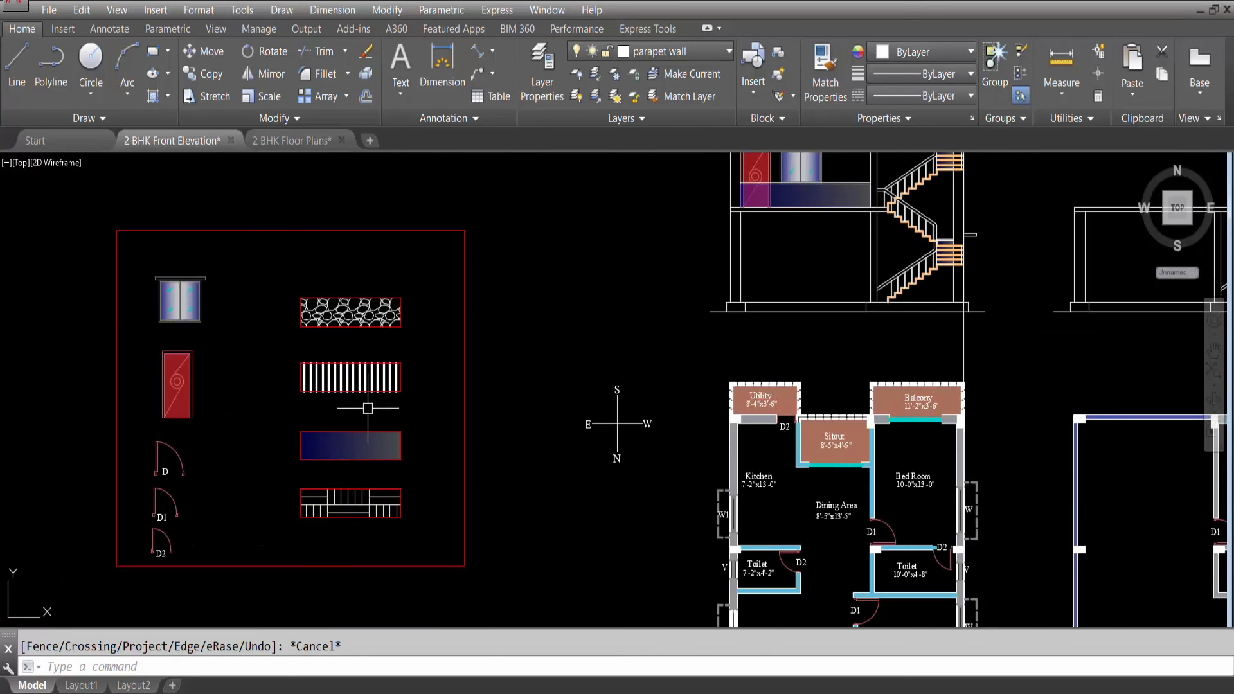
scroll(368, 408, "down", 4)
scroll(525, 238, "up", 4)
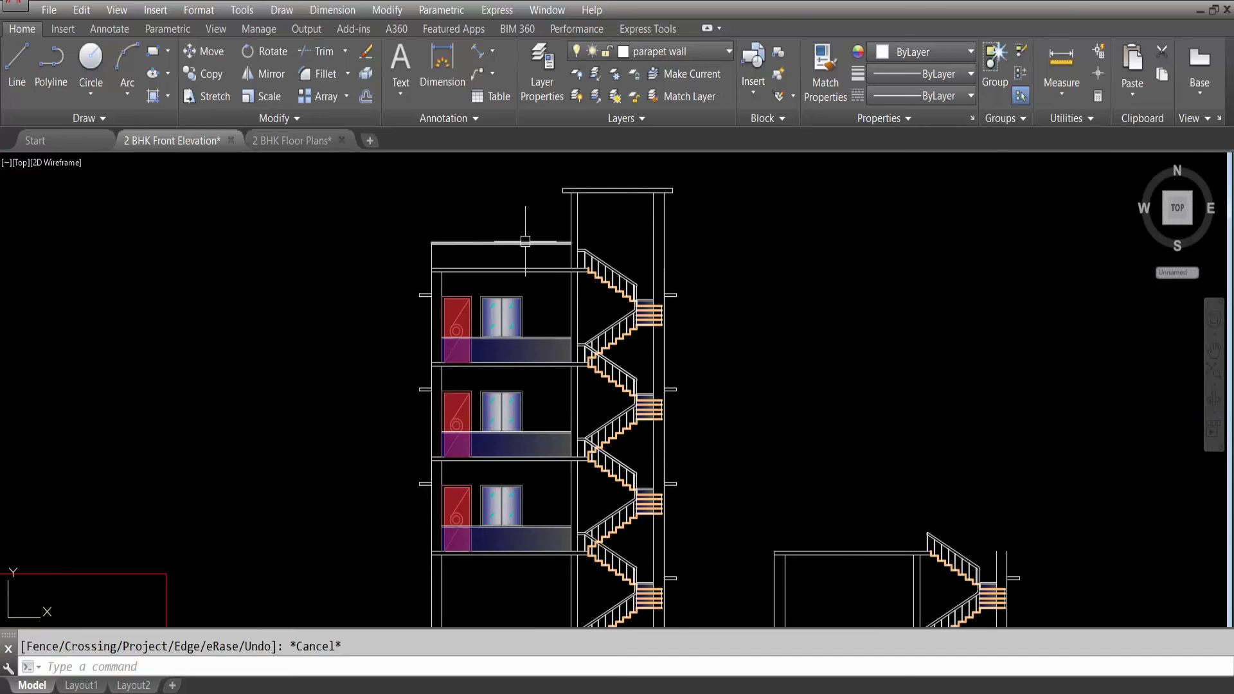
Hatch the parapet wall area between the roof slab and the coping with the ANSI32 pattern.
type("h")
key("Return")
scroll(506, 253, "up", 2)
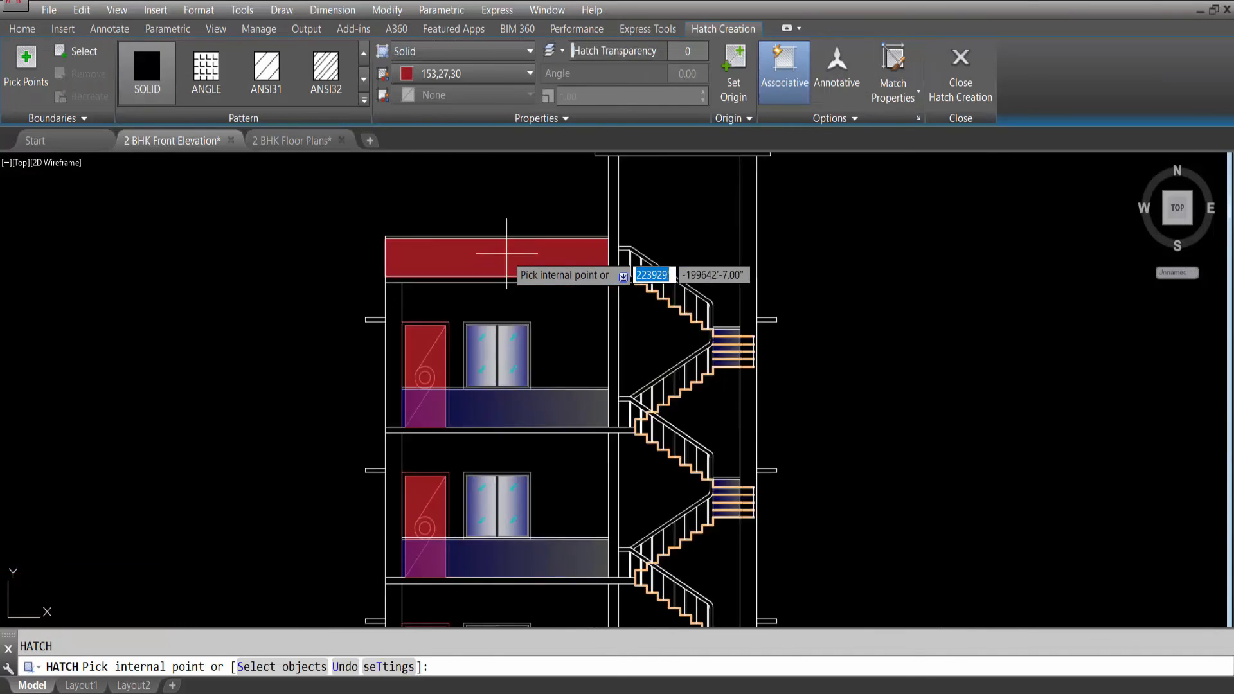
scroll(507, 253, "up", 2)
left_click(512, 264)
left_click(335, 85)
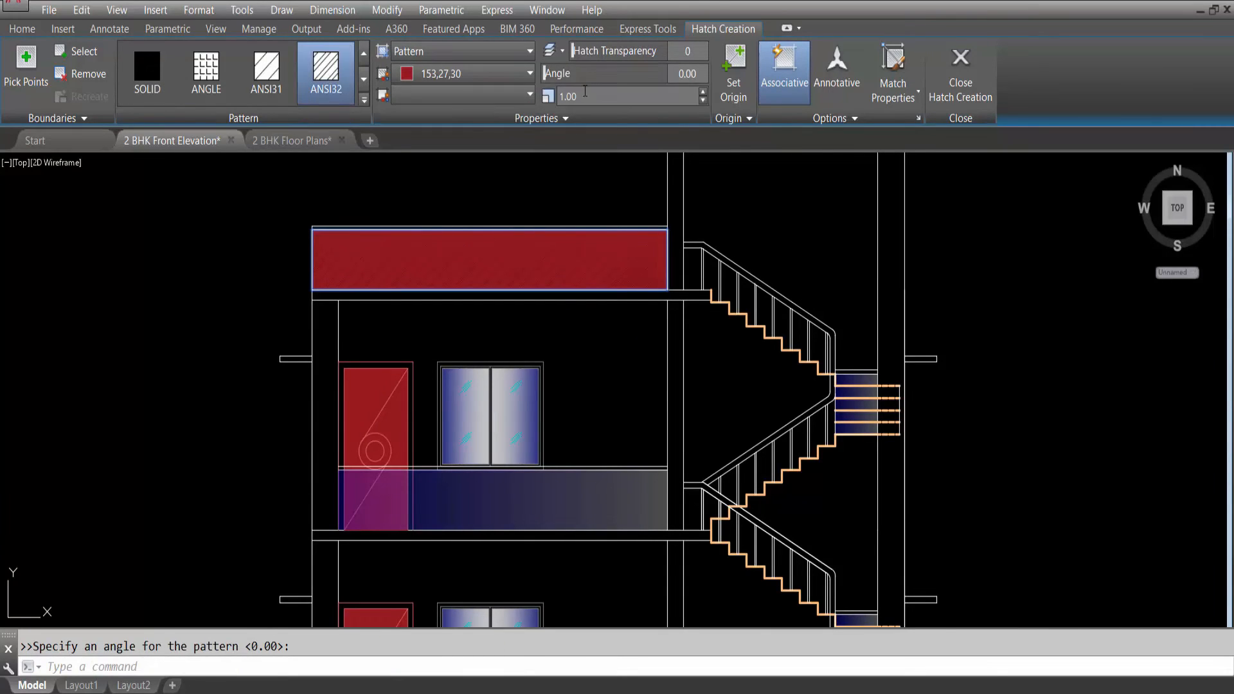
key("Return")
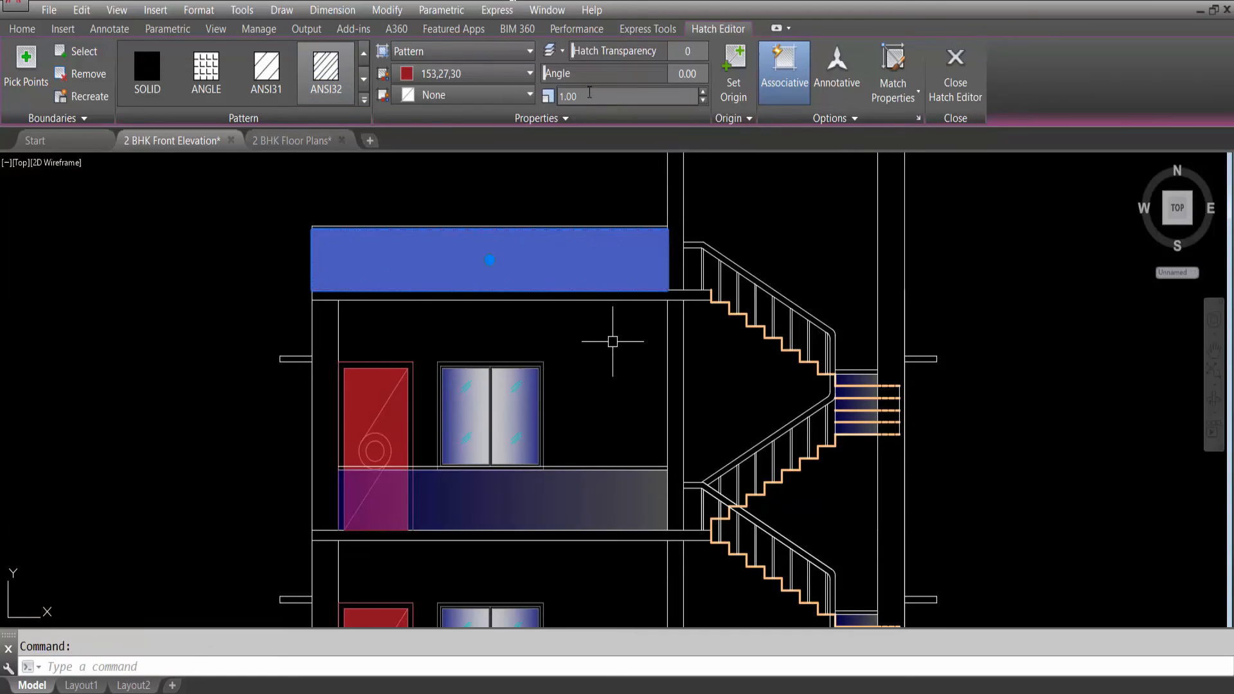
Set the parapet hatch's scale to 30 and its angle to 45.
left_click(589, 97)
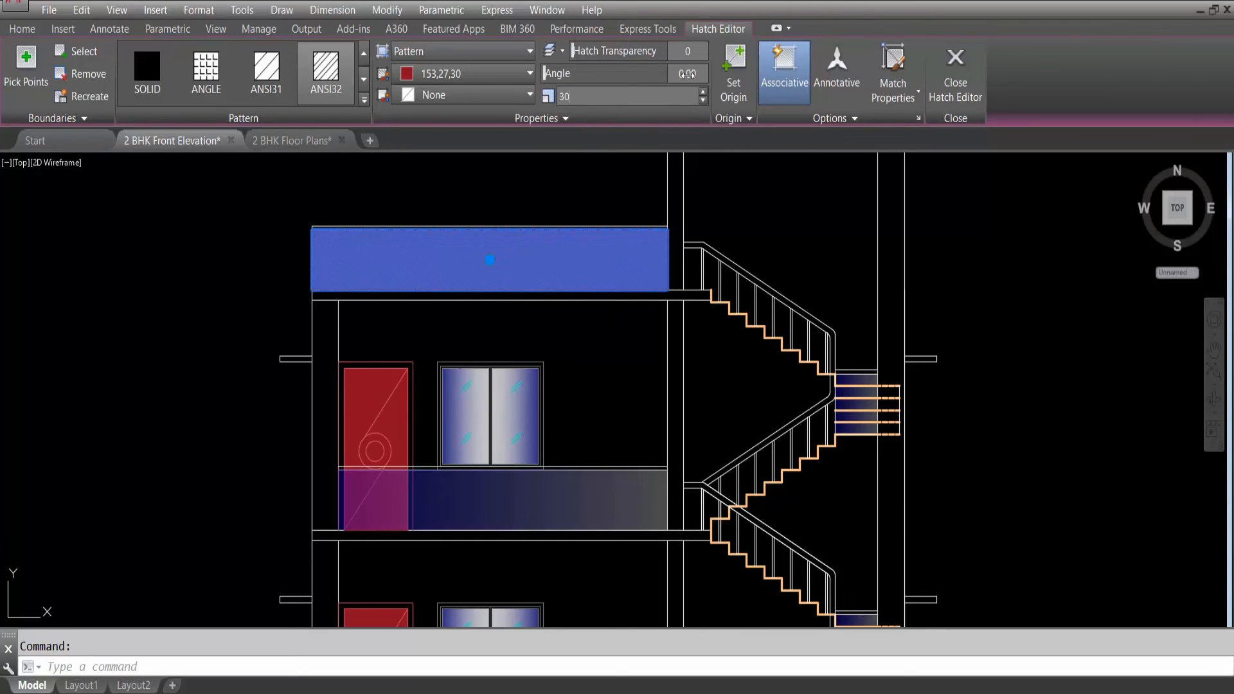
key("Return")
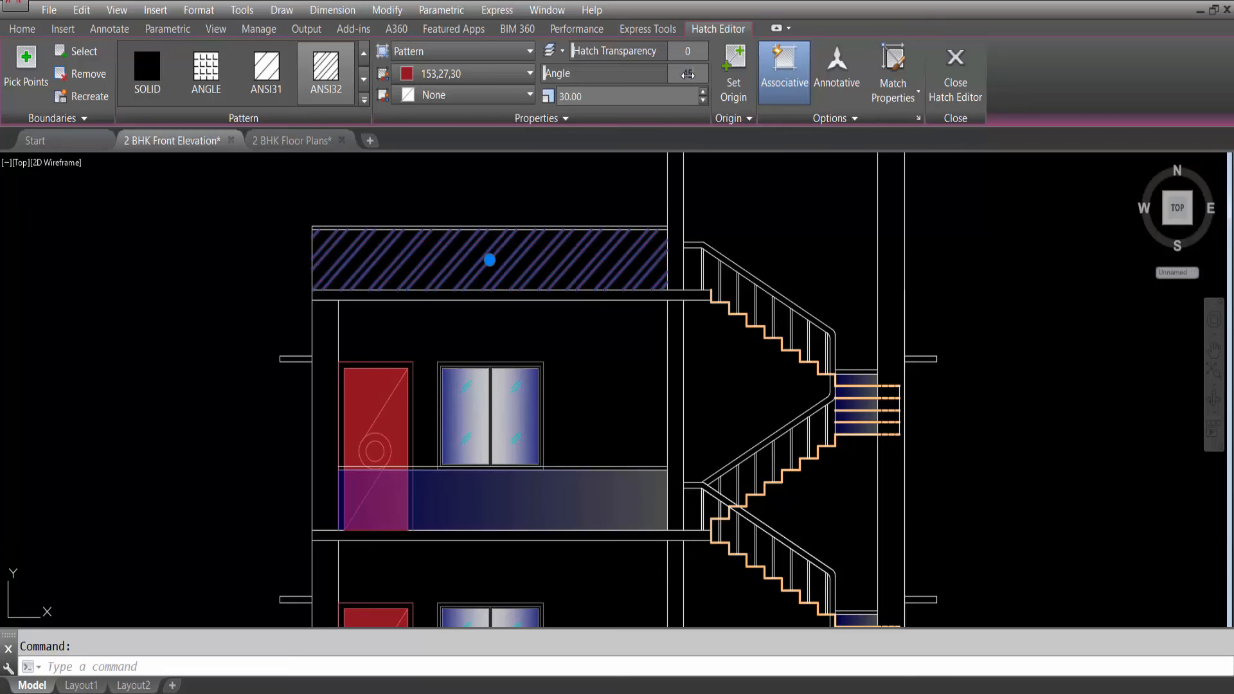
key("Escape")
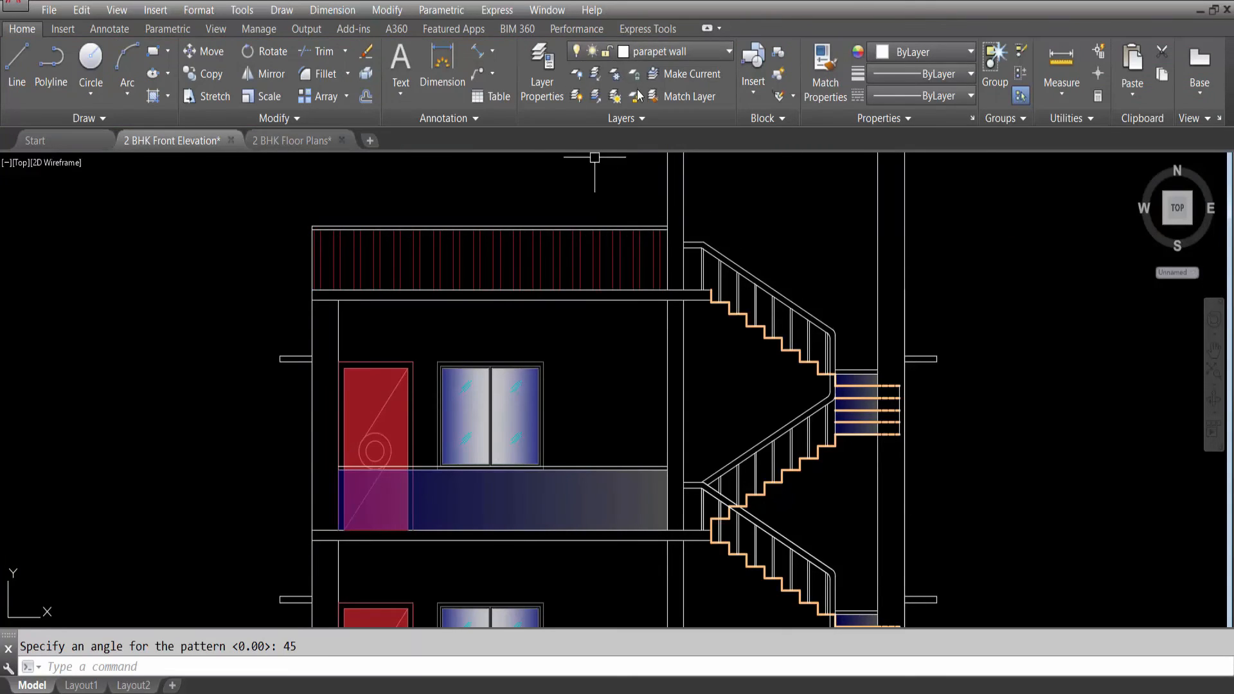
Set the parapet wall hatch's colour to ByLayer.
left_click(630, 237)
left_click(543, 257)
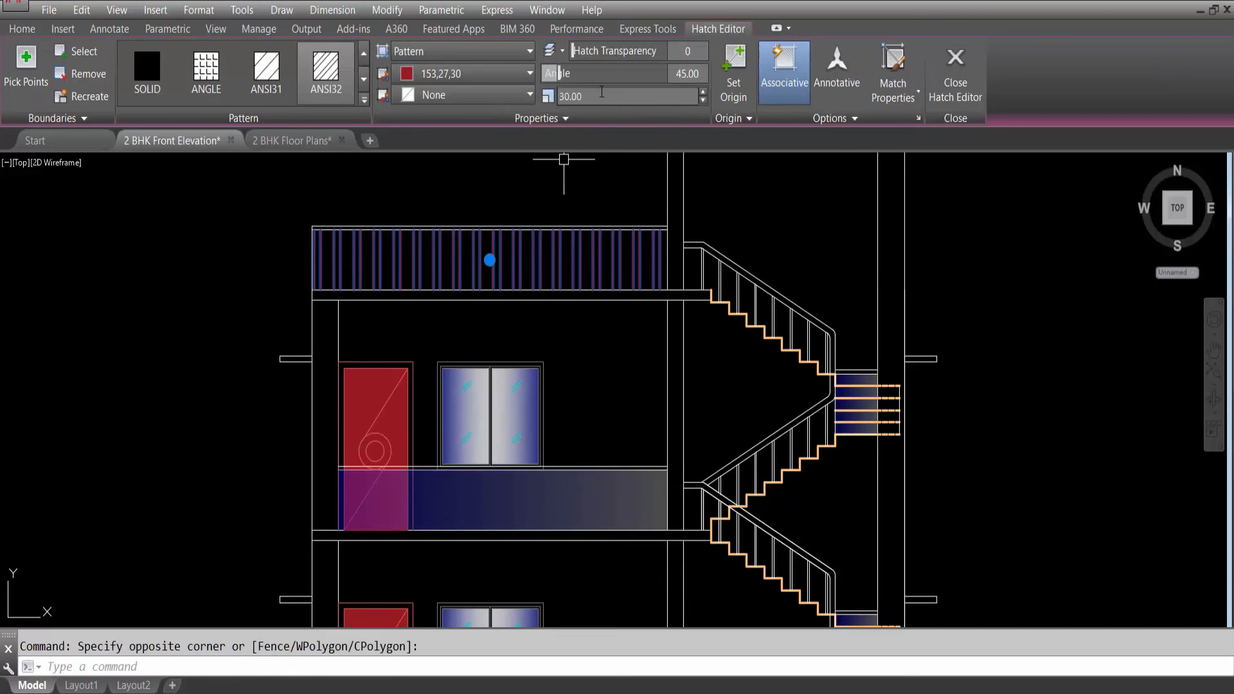
left_click(475, 75)
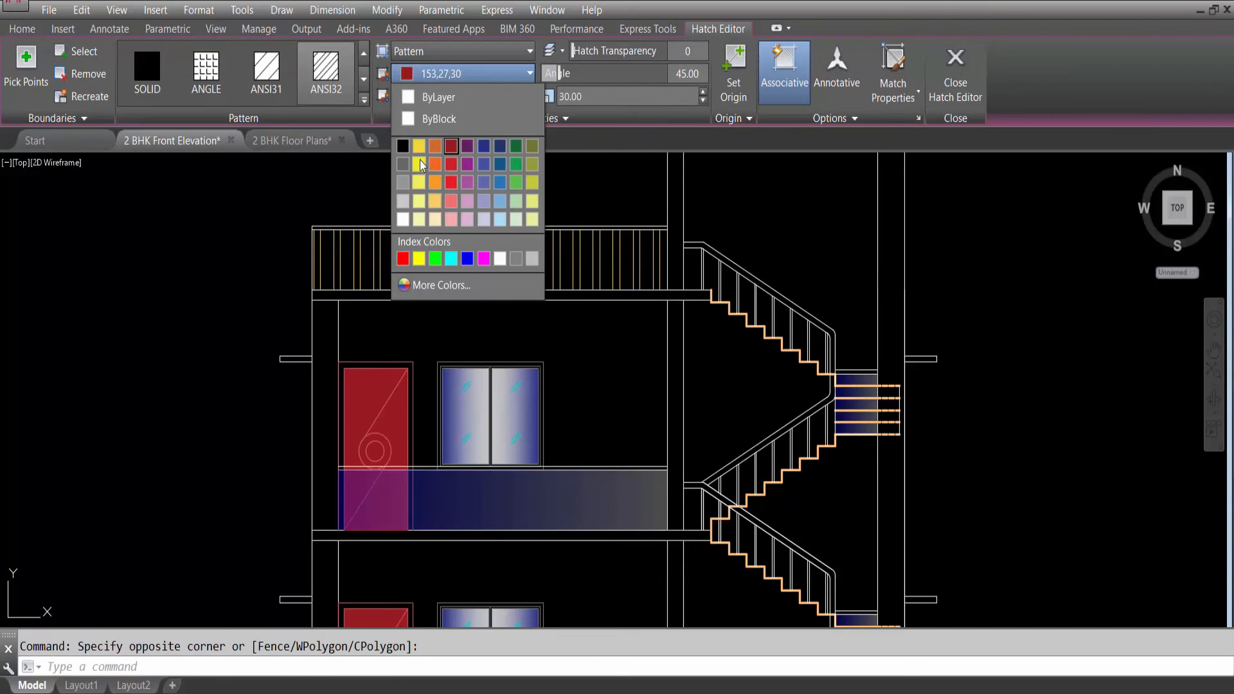
left_click(437, 98)
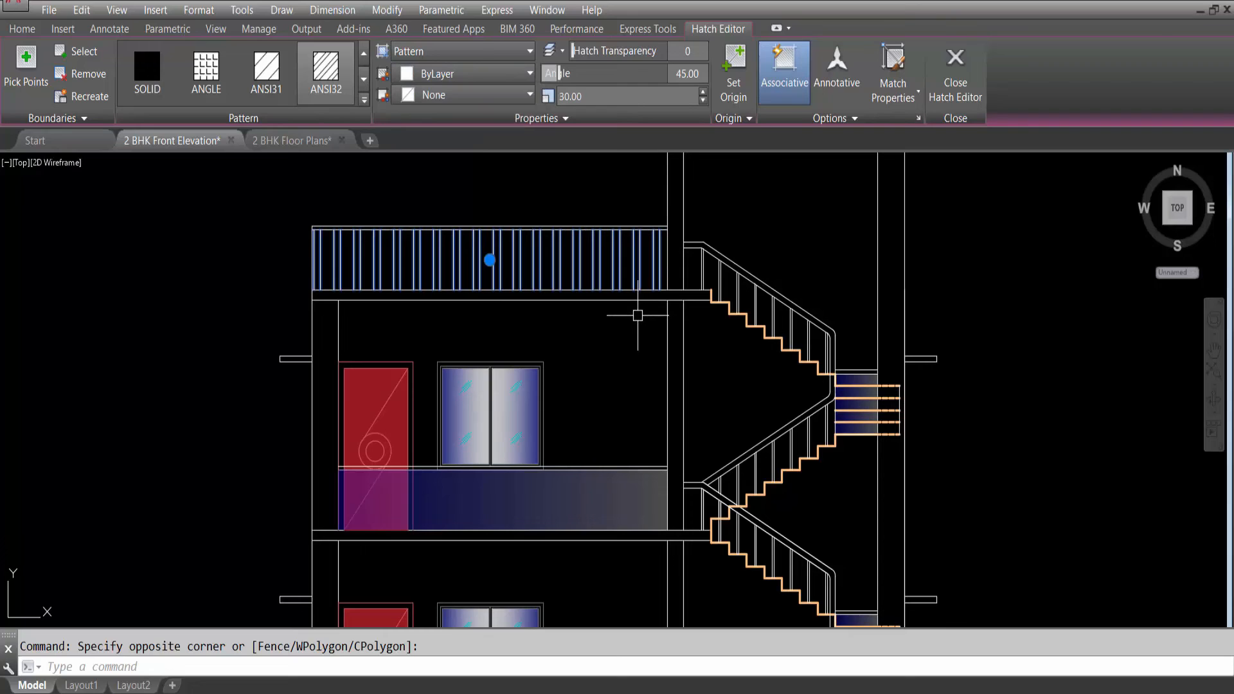
key("Escape")
scroll(636, 289, "down", 4)
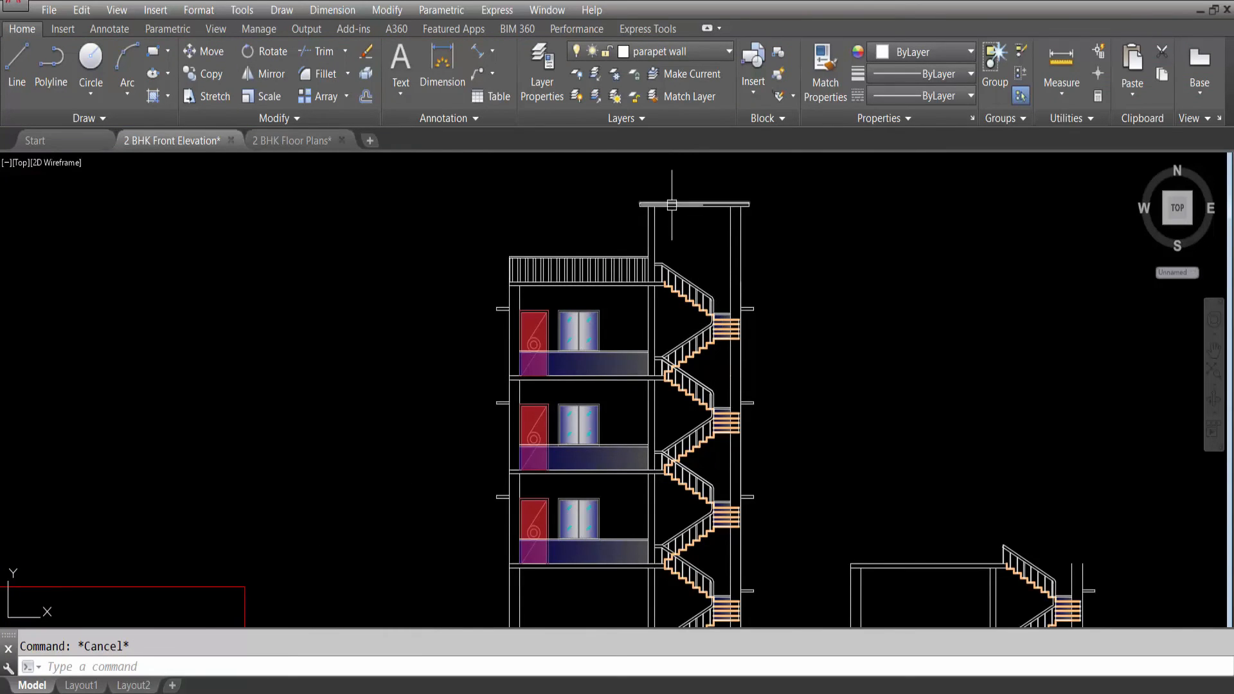
Try the ANSI31 pattern on the parapet wall hatch and undo the change.
scroll(627, 298, "up", 5)
left_click(622, 238)
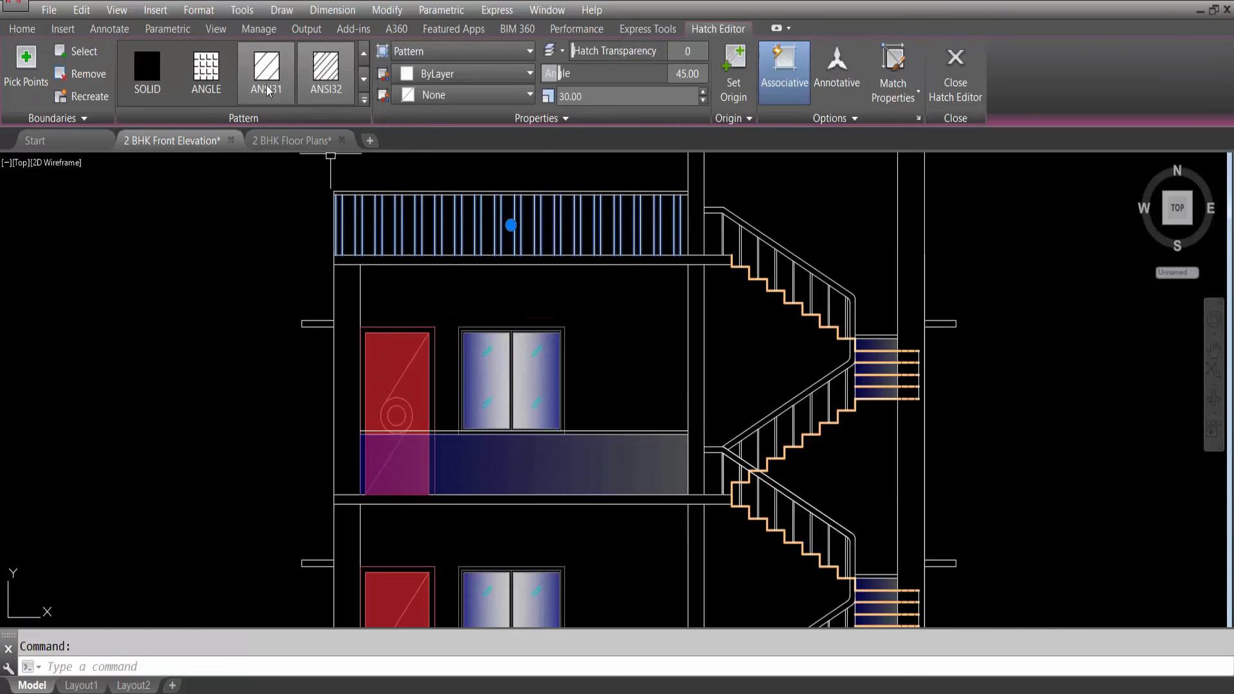
key("Escape")
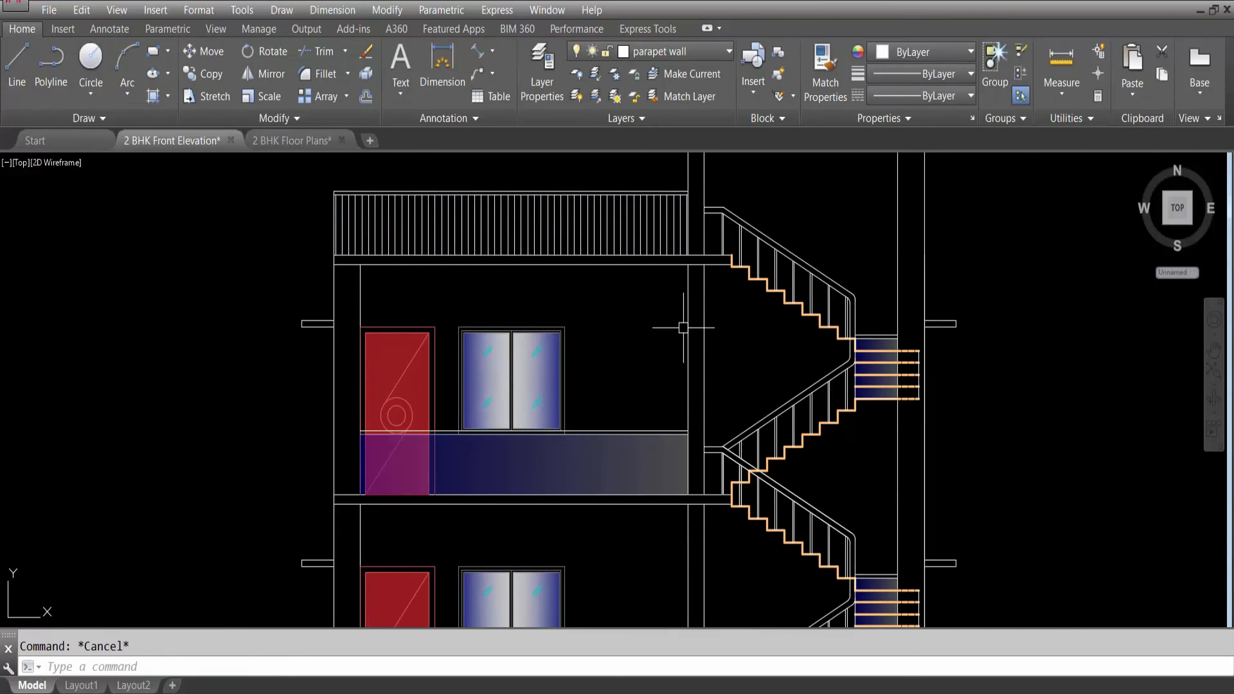
scroll(553, 340, "down", 4)
scroll(565, 280, "up", 4)
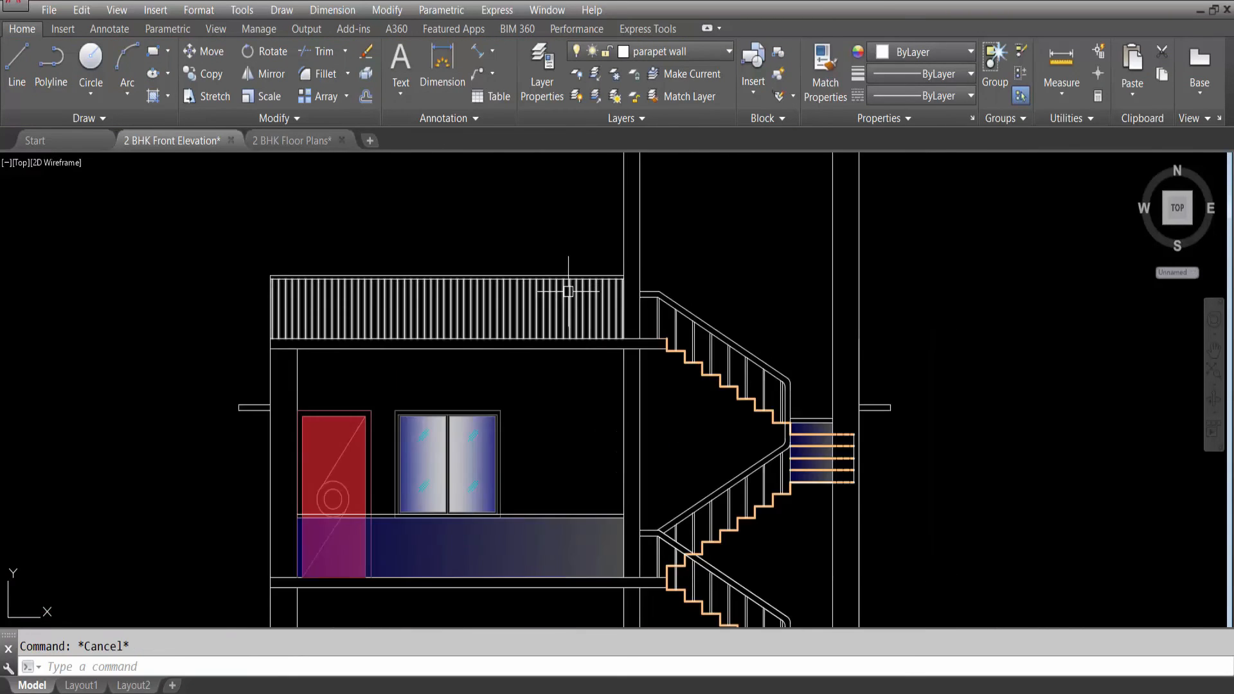
key("ctrl+z")
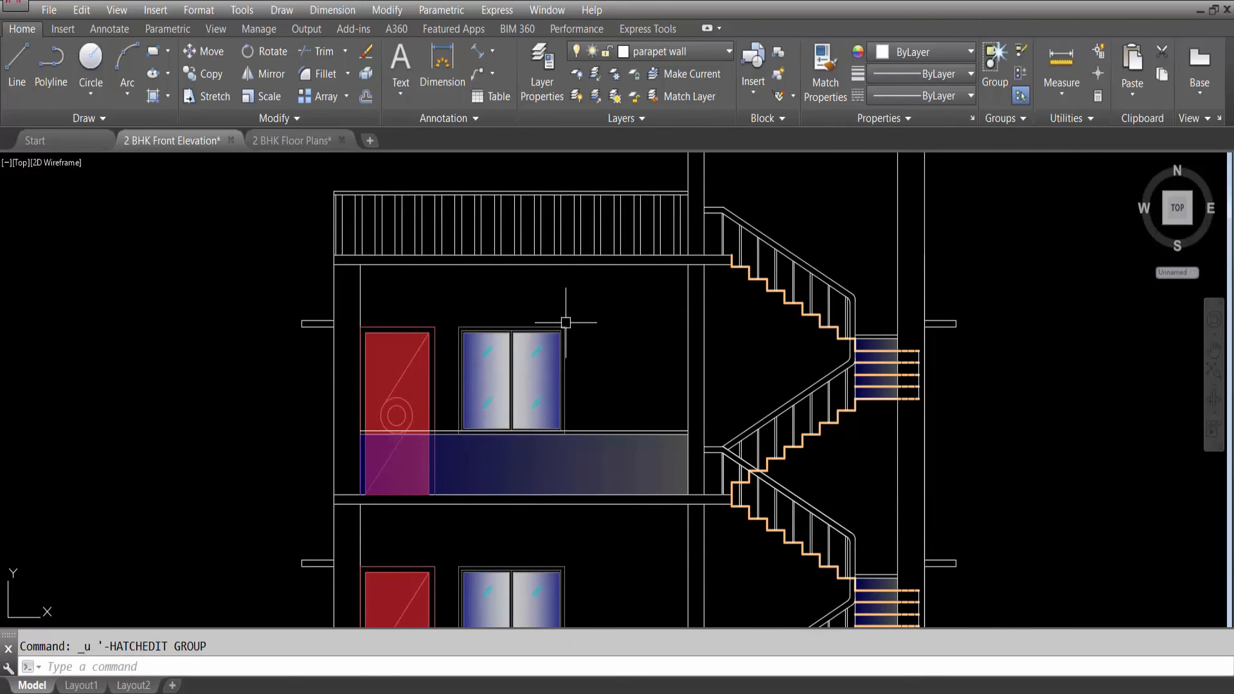
Set the parapet wall hatch's scale to 20.
scroll(570, 289, "down", 4)
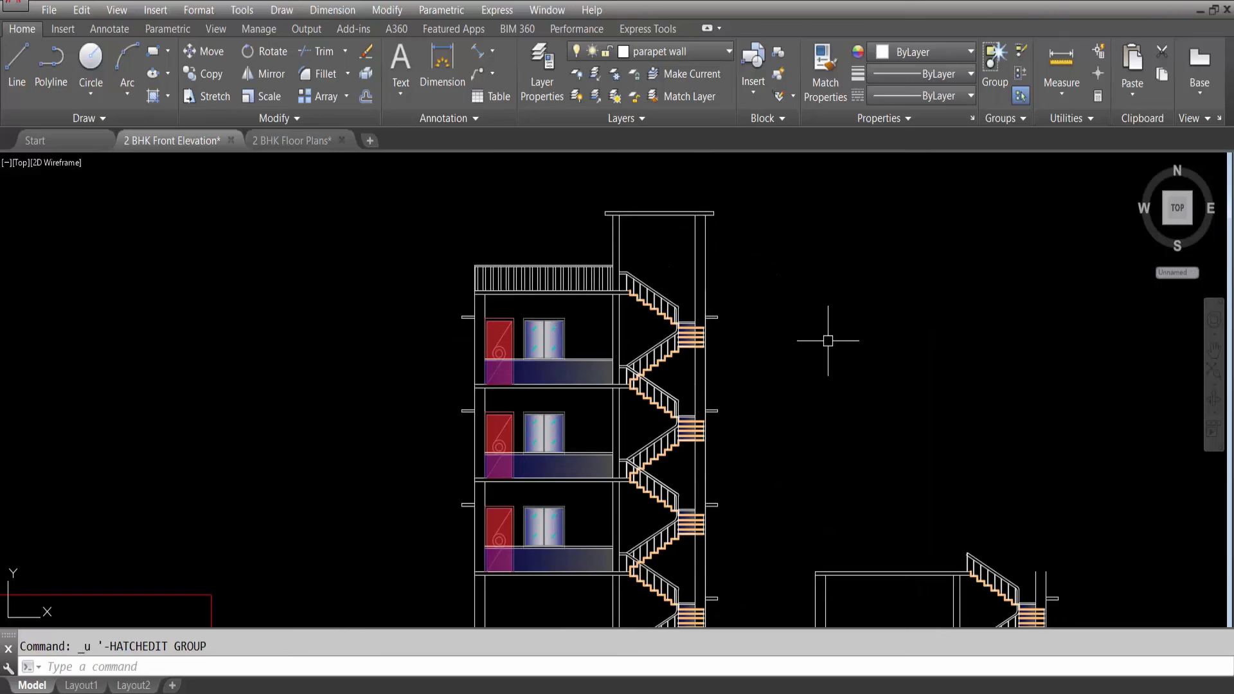
key("ctrl+z")
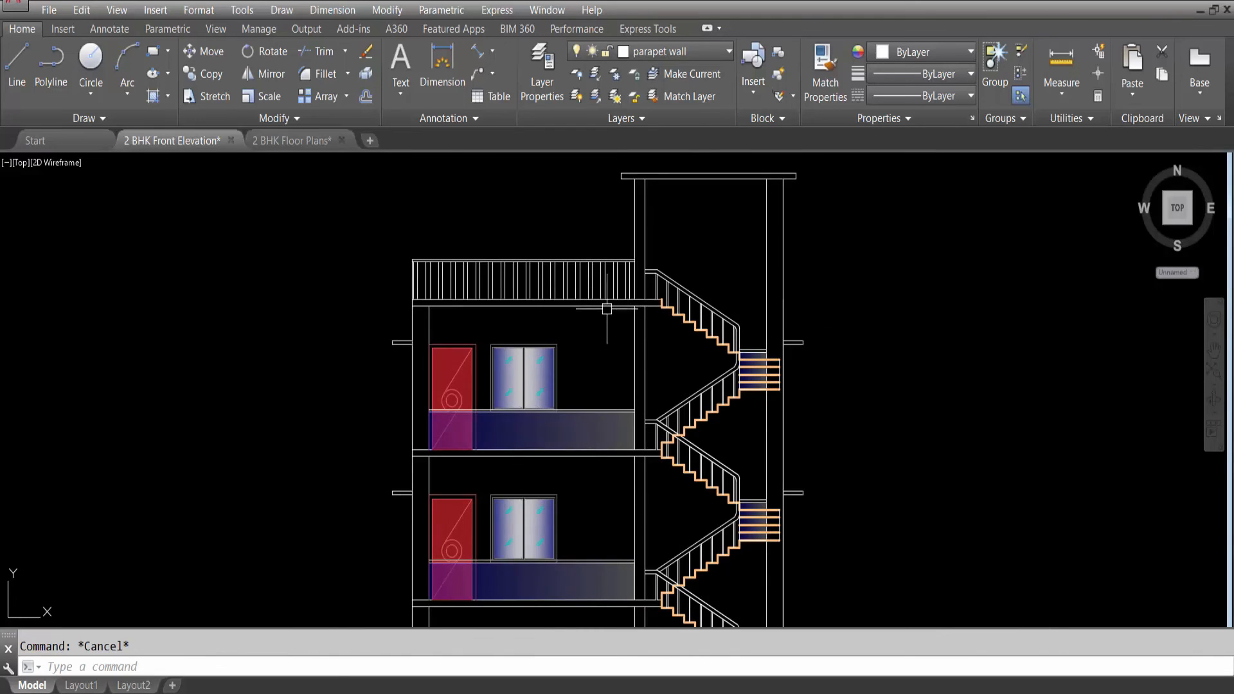
left_click(615, 276)
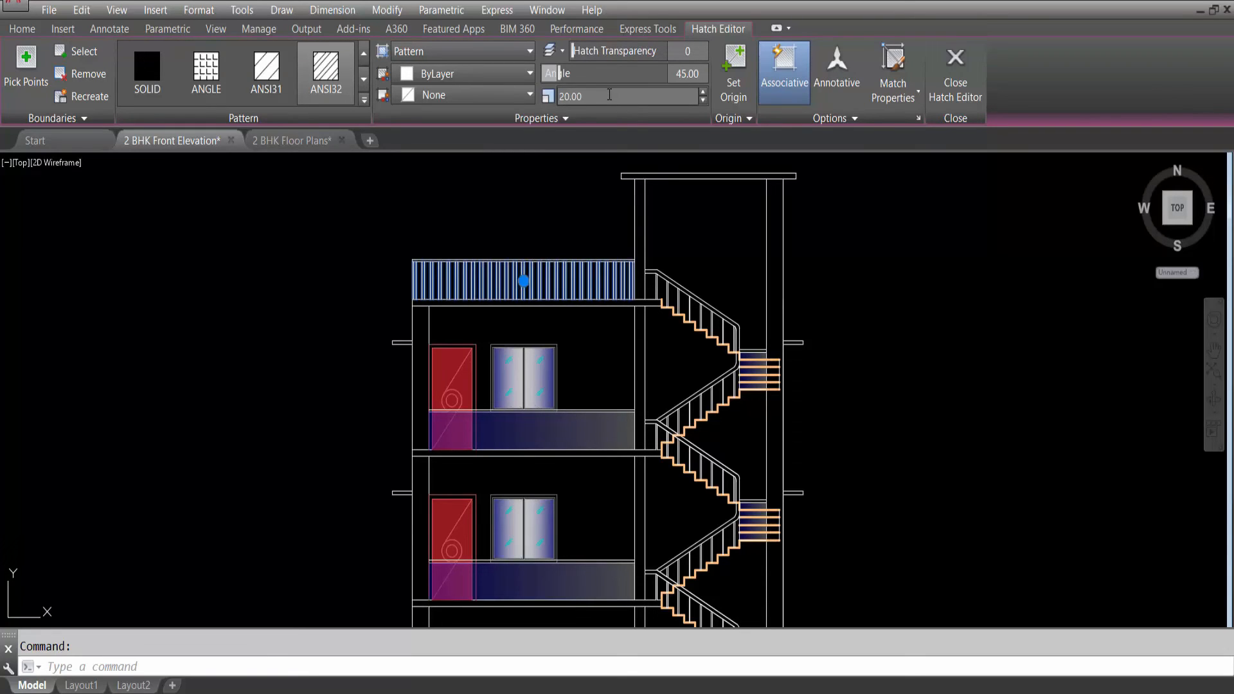
key("Escape")
Delete the long vertical line that runs along the first floor plan's right edge and past the plan.
scroll(448, 271, "down", 2)
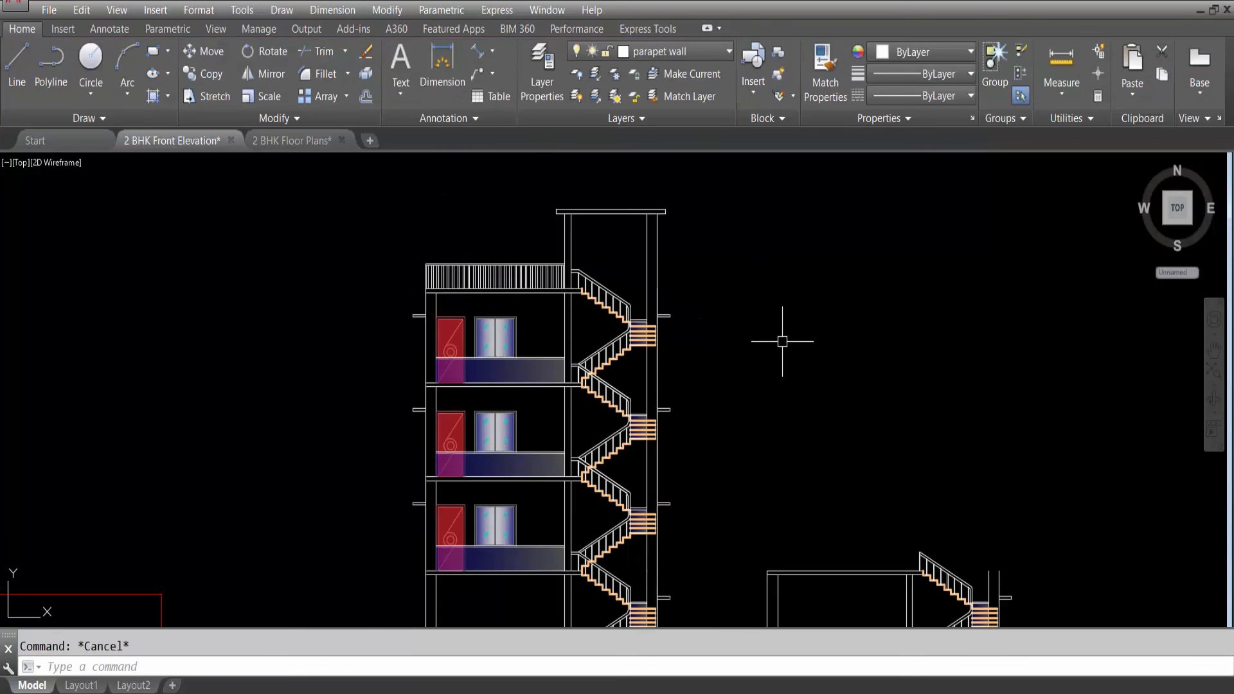
scroll(459, 250, "down", 2)
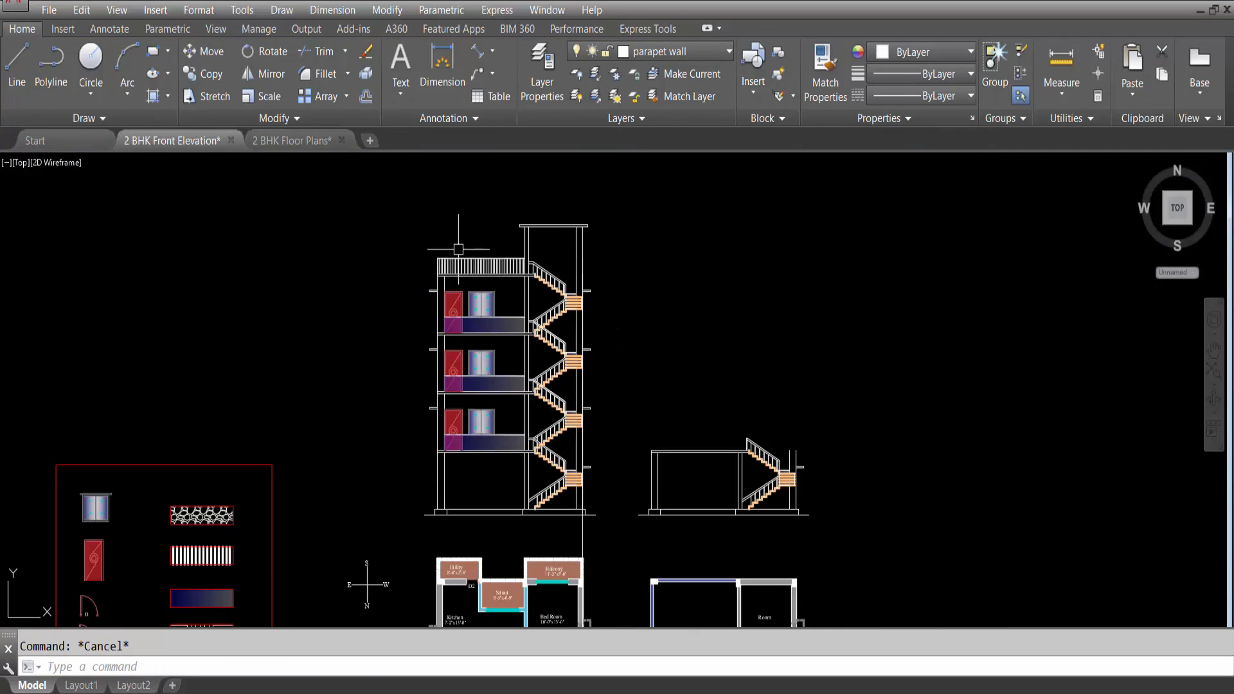
scroll(594, 263, "up", 2)
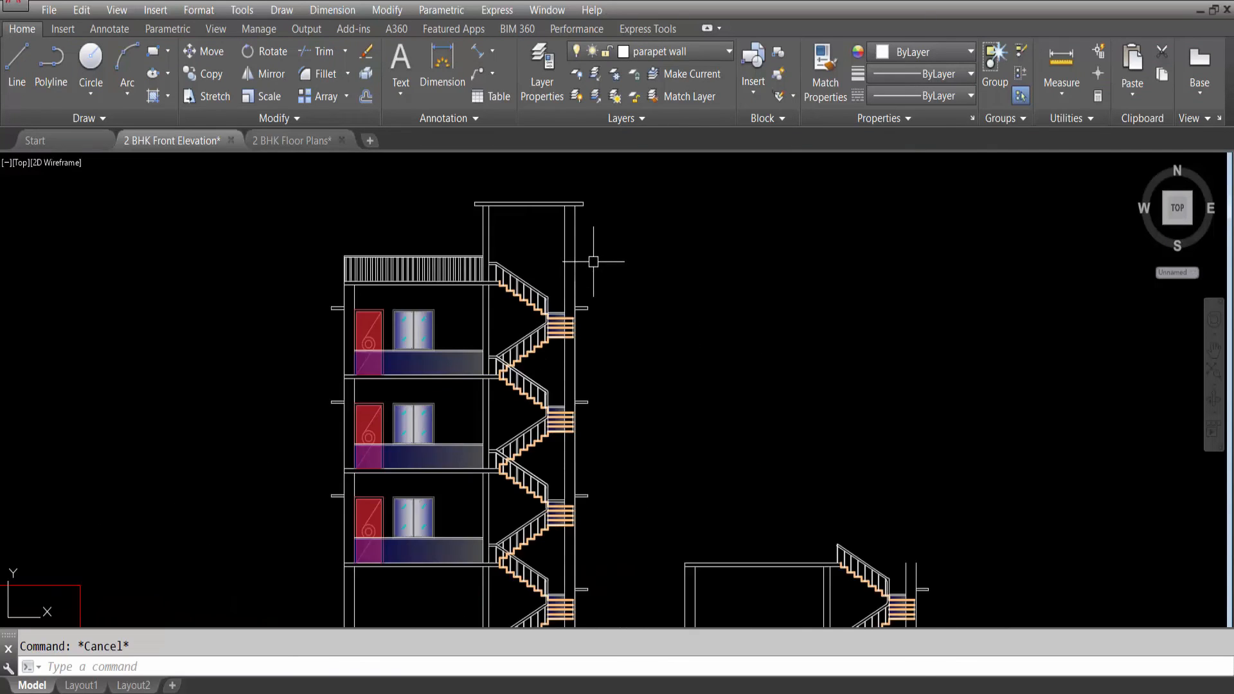
scroll(588, 262, "down", 2)
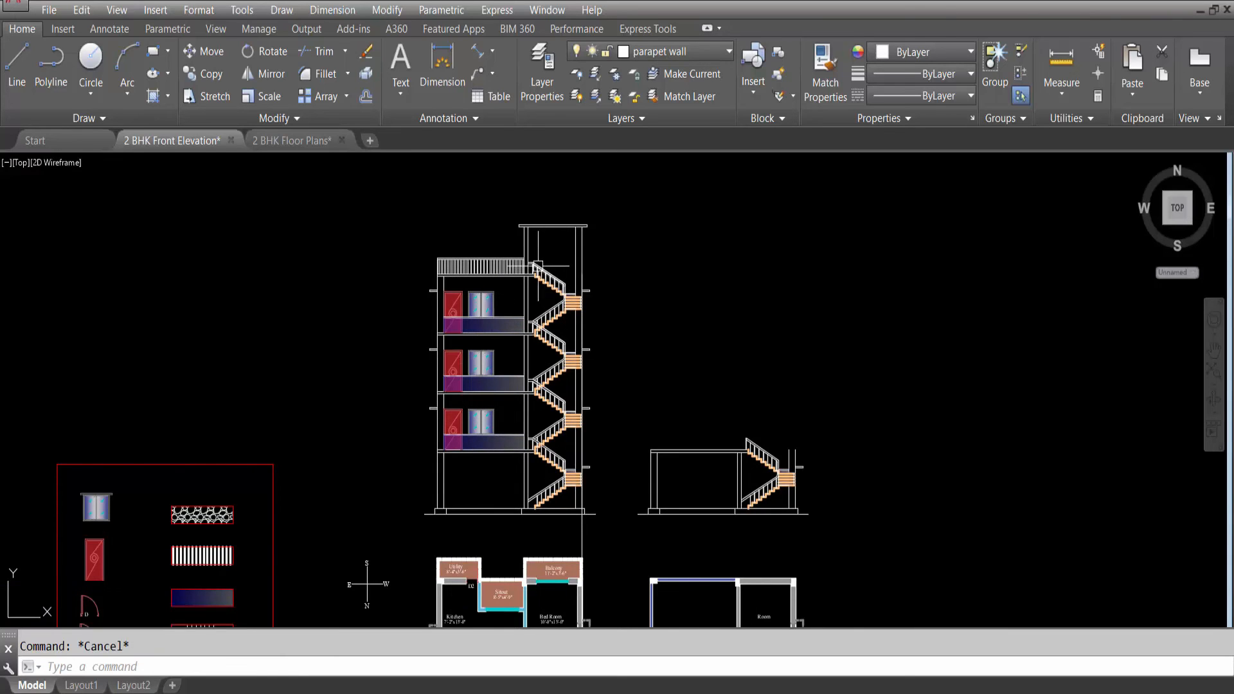
scroll(538, 264, "up", 5)
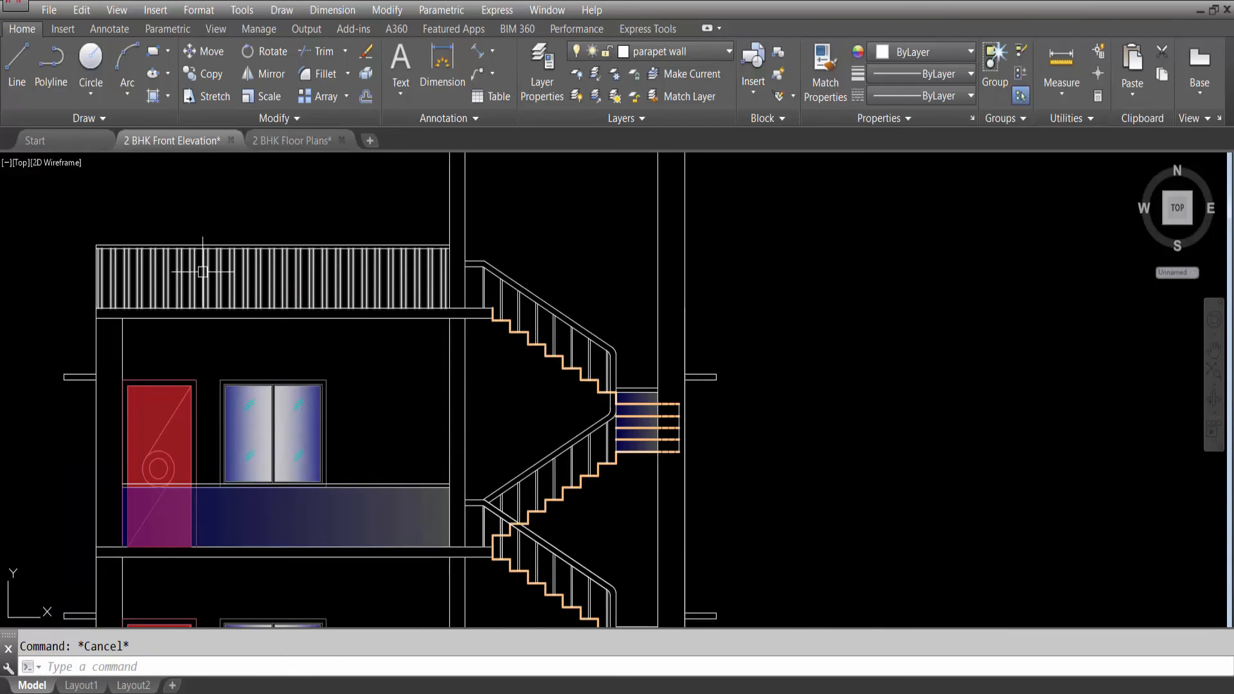
scroll(251, 275, "down", 2)
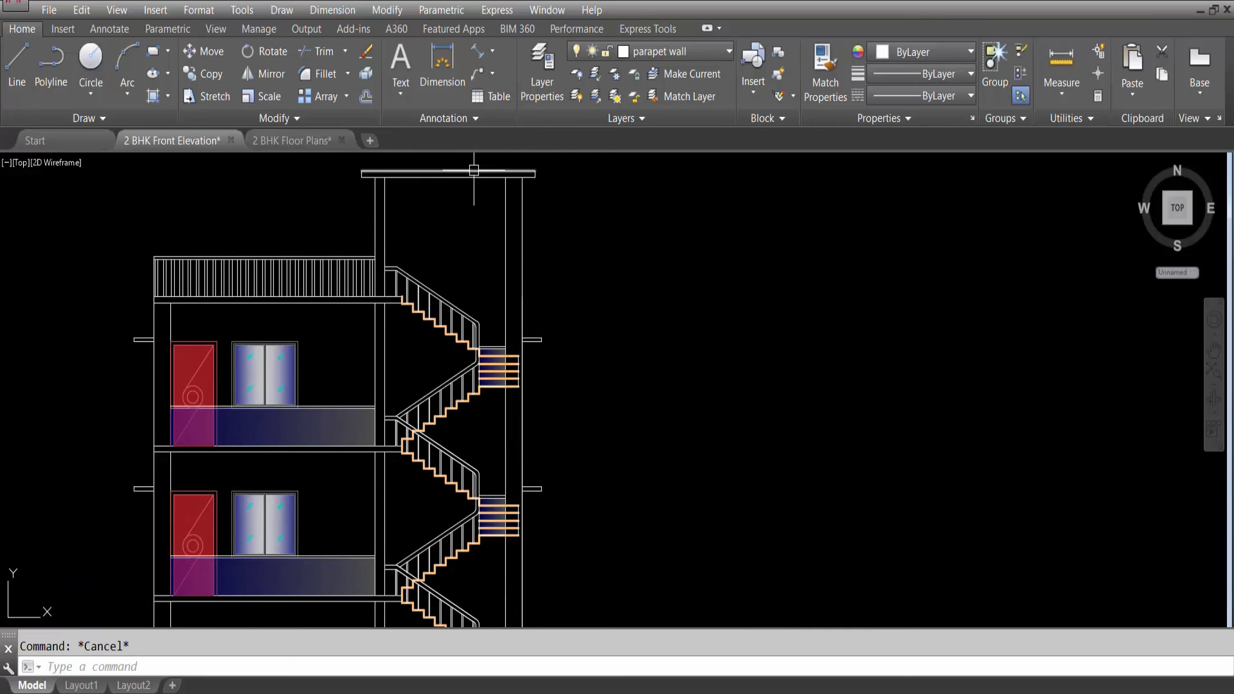
scroll(473, 170, "down", 8)
scroll(490, 441, "up", 4)
left_click(491, 441)
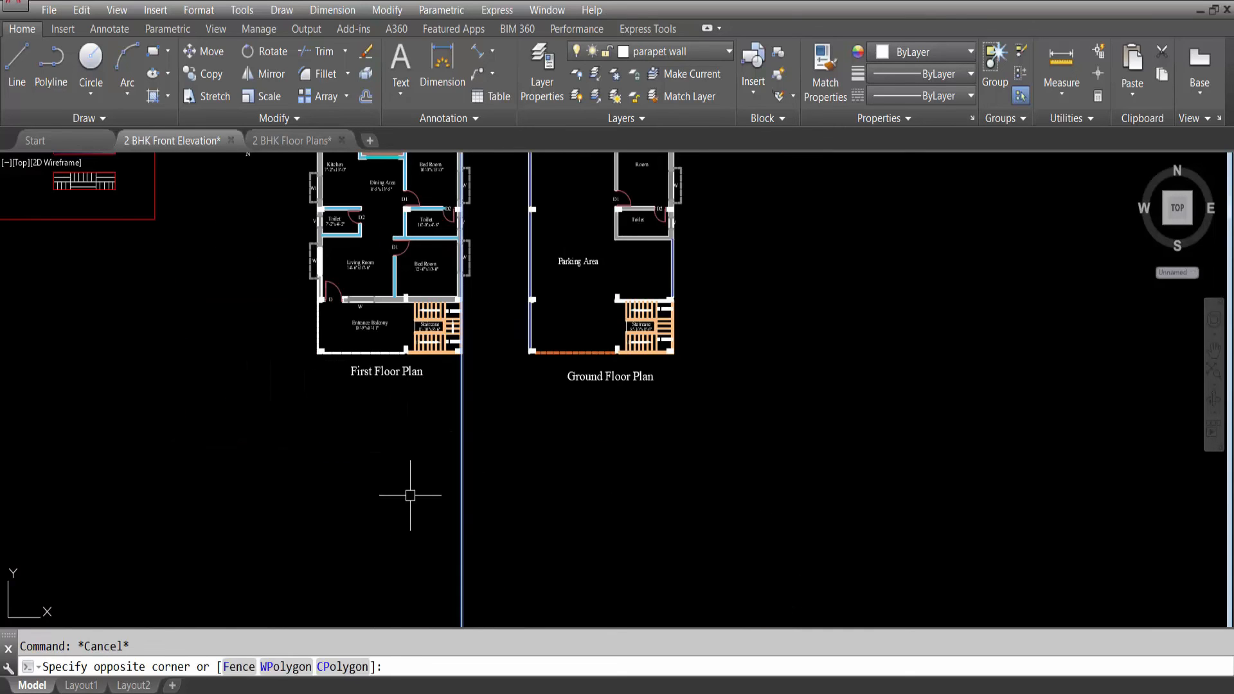
left_click(411, 493)
key("Delete")
scroll(412, 493, "down", 2)
scroll(431, 432, "up", 5)
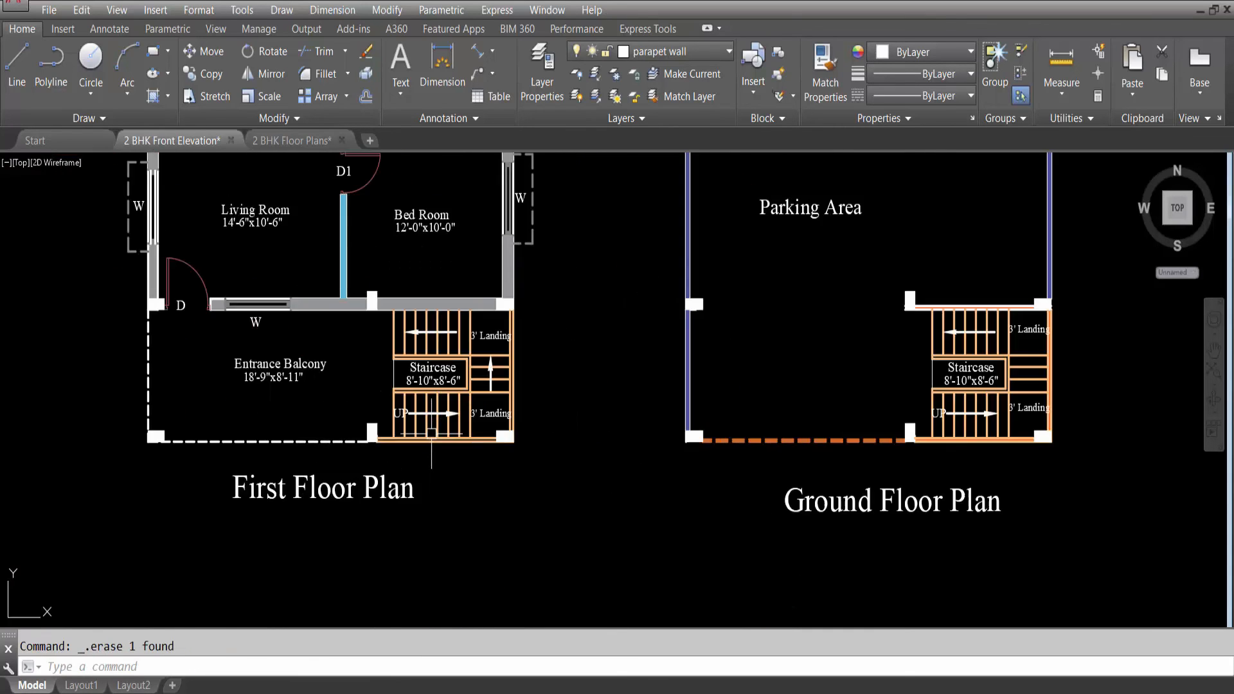
Extend the staircase tower's outer wall line up to the top roof slab.
scroll(443, 415, "down", 6)
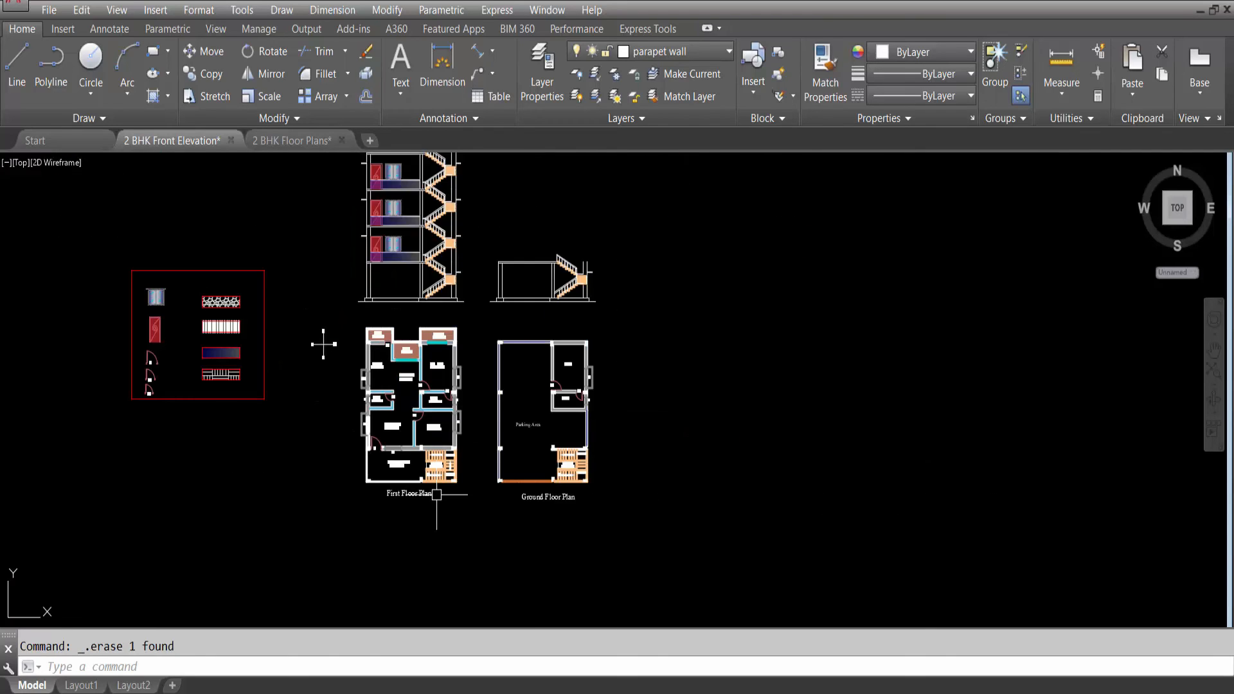
scroll(439, 246, "up", 6)
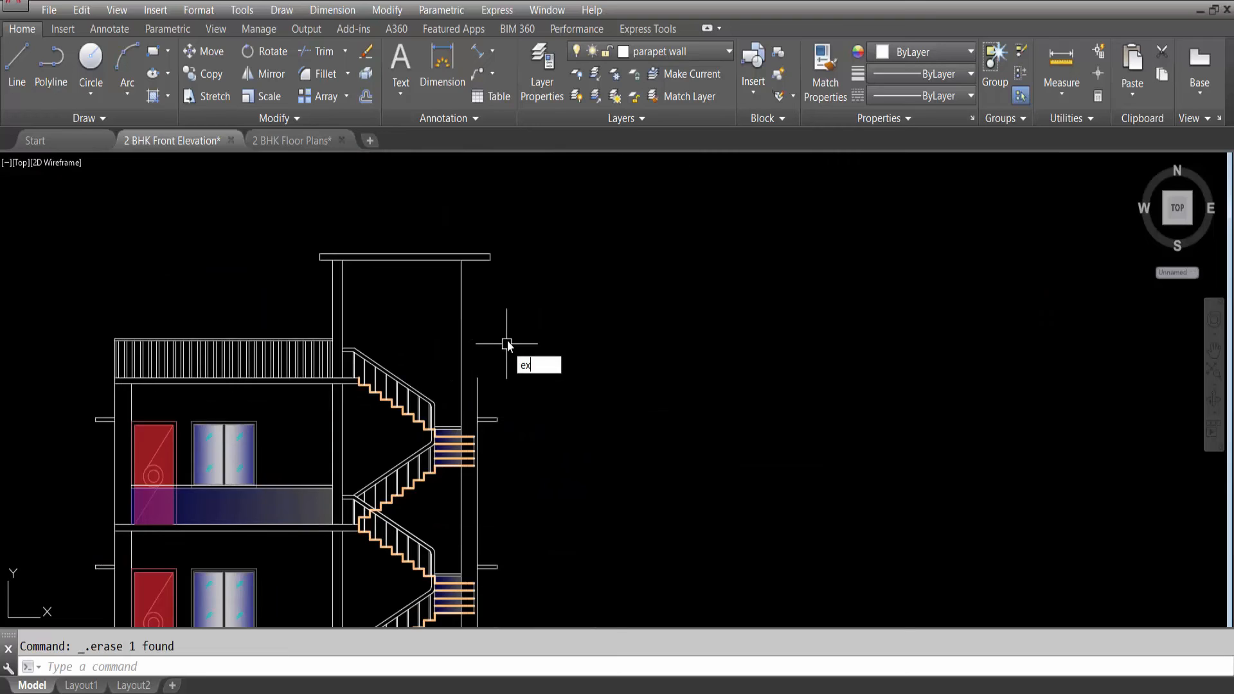
key("Return")
key("Return")
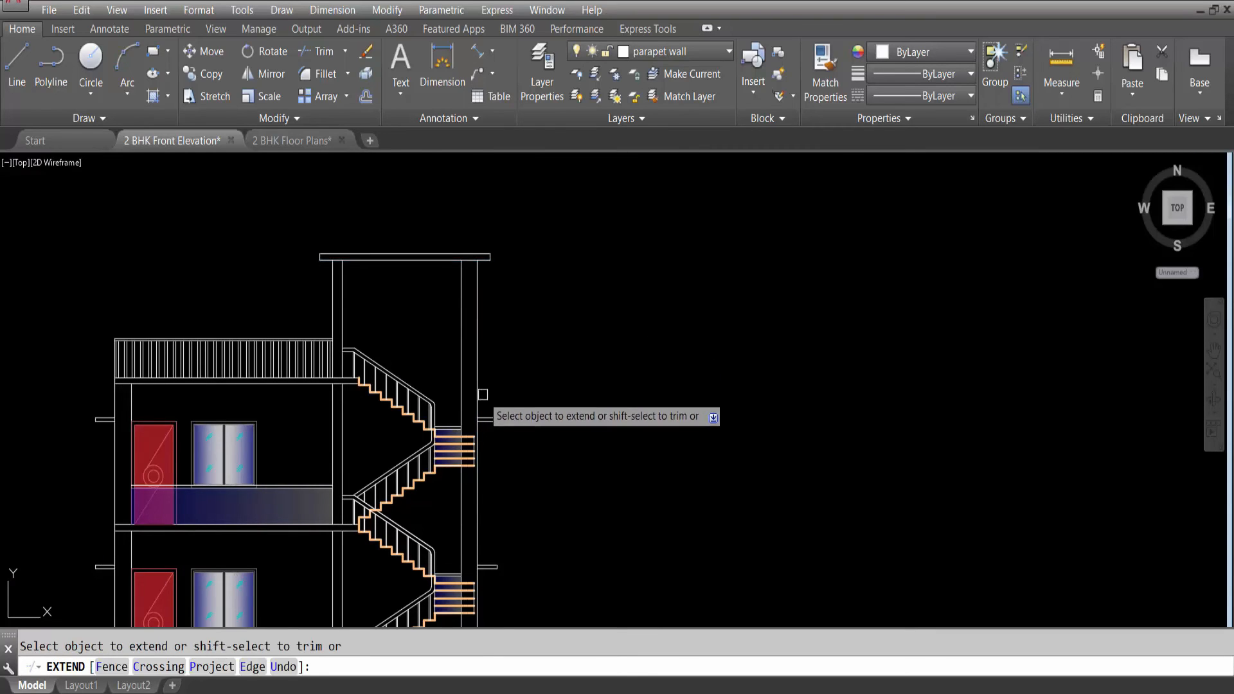
key("Escape")
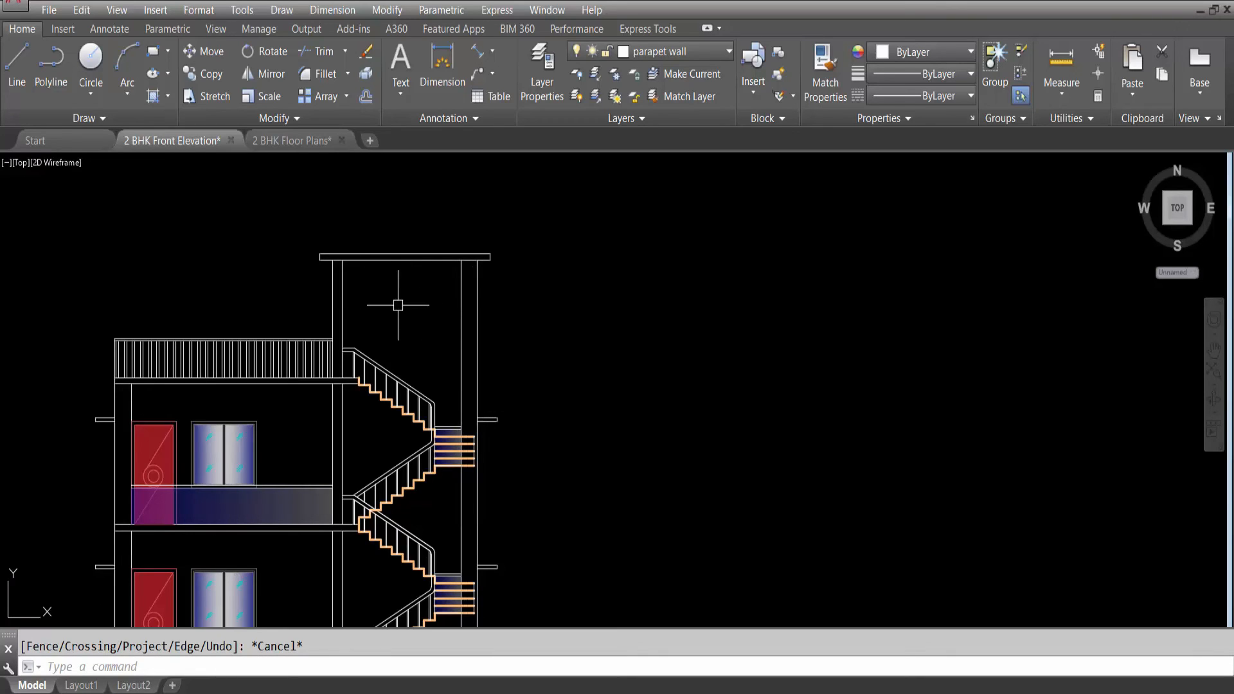
Draw a sloping line under the lowest flight's steps, from the foot of the first riser to the foot of the last, with Ortho off.
scroll(437, 235, "down", 4)
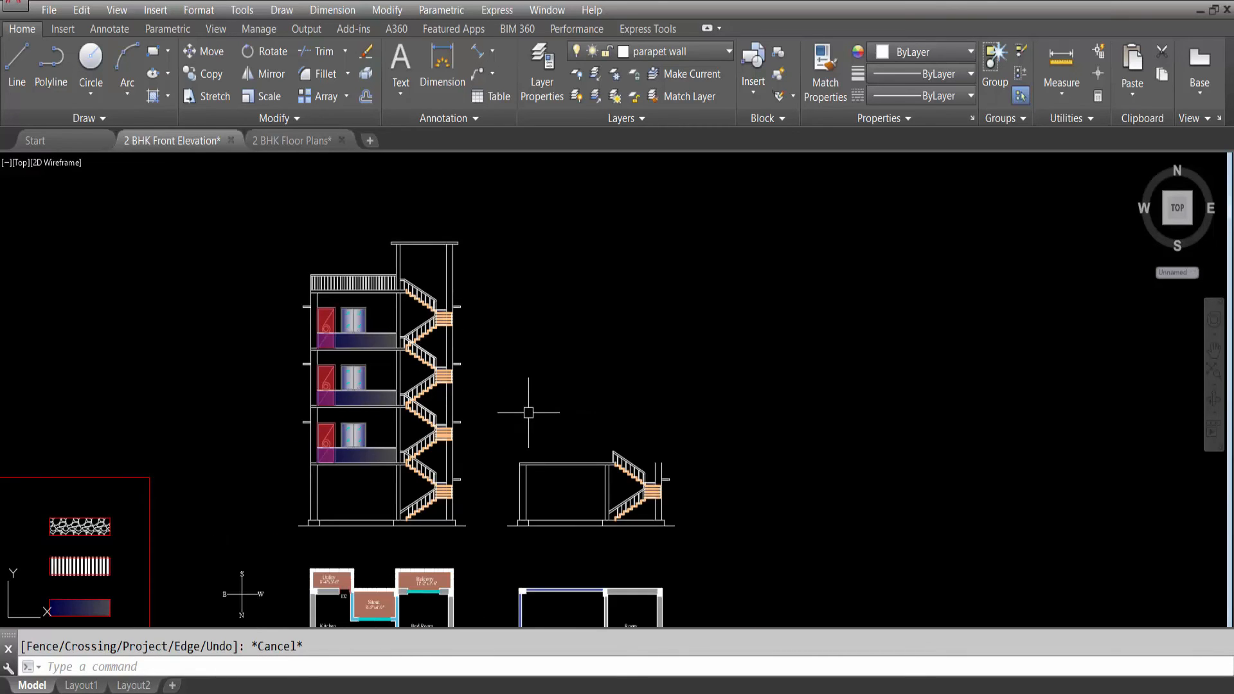
scroll(564, 253, "down", 2)
scroll(466, 414, "up", 8)
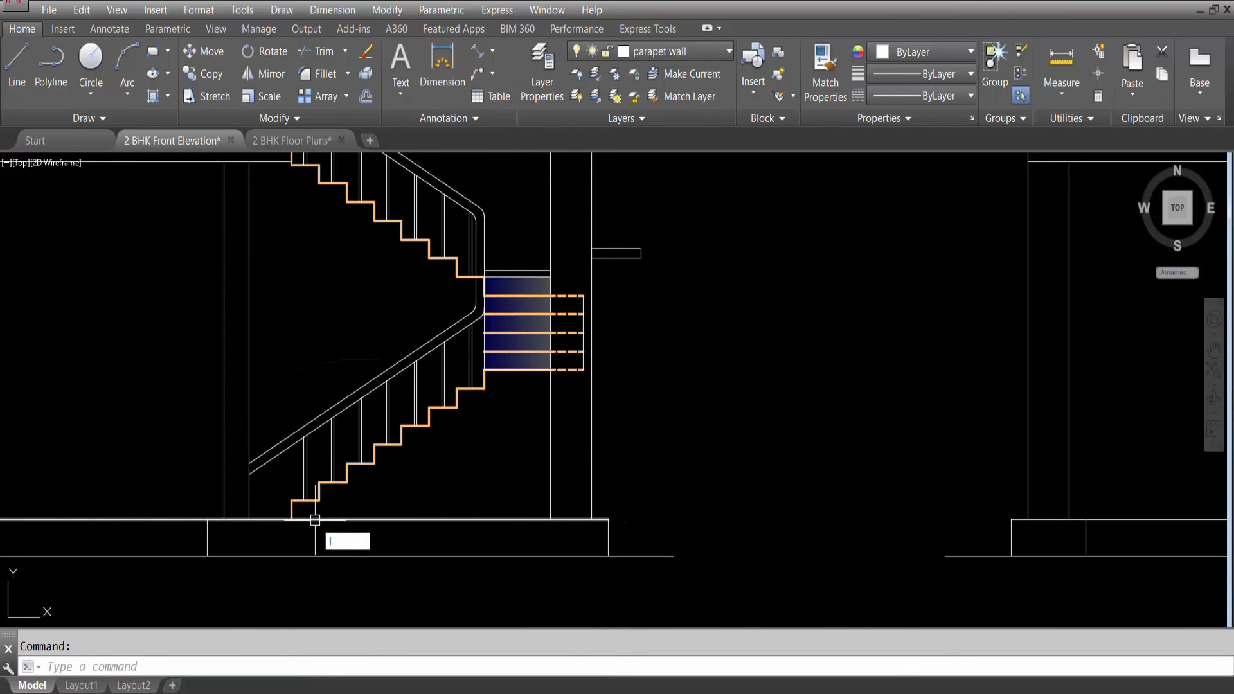
key("Return")
scroll(301, 518, "up", 6)
left_click(264, 522)
scroll(370, 574, "down", 4)
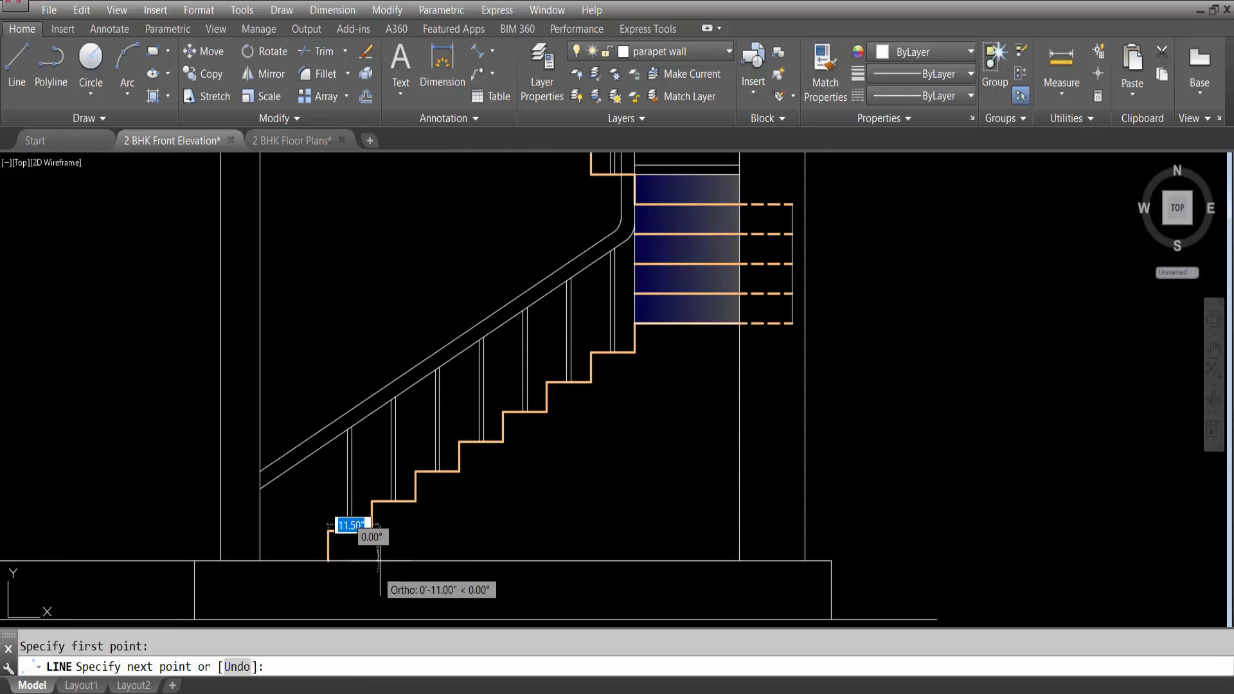
key("F8")
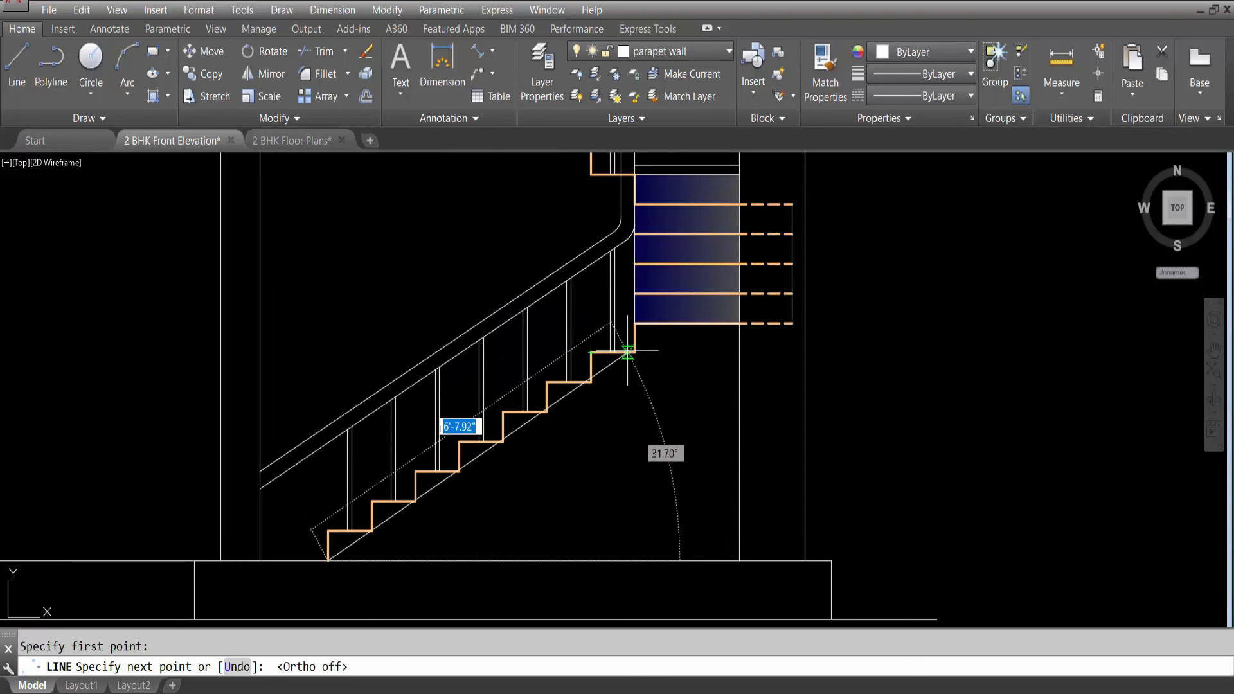
left_click(635, 352)
key("Escape")
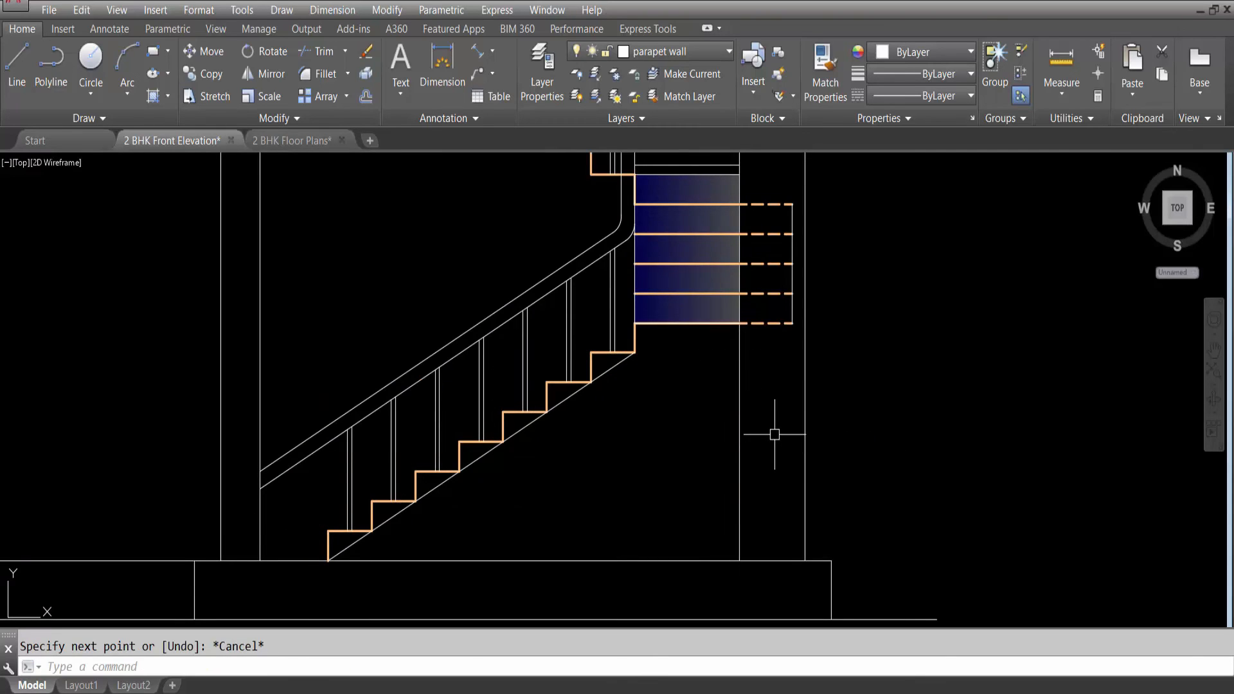
Offset the sloping line under the lowest flight's steps 4" downward.
type("o")
key("Return")
type("4")
key("Return")
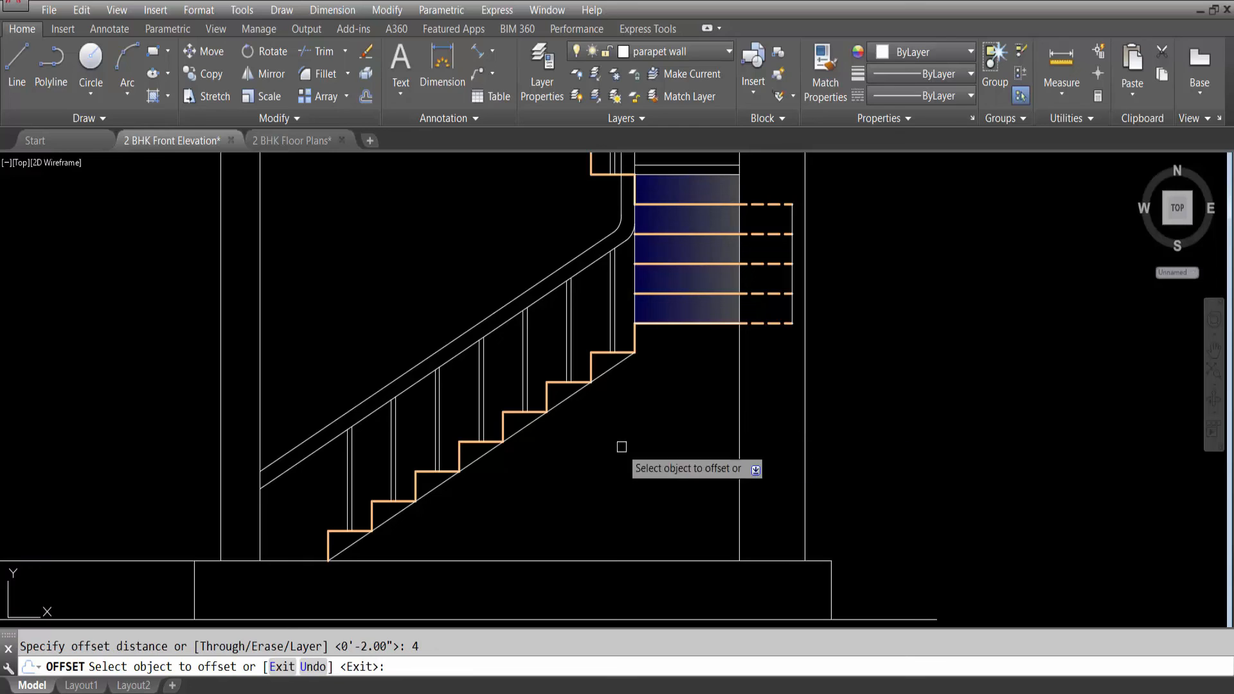
left_click(556, 404)
left_click(615, 464)
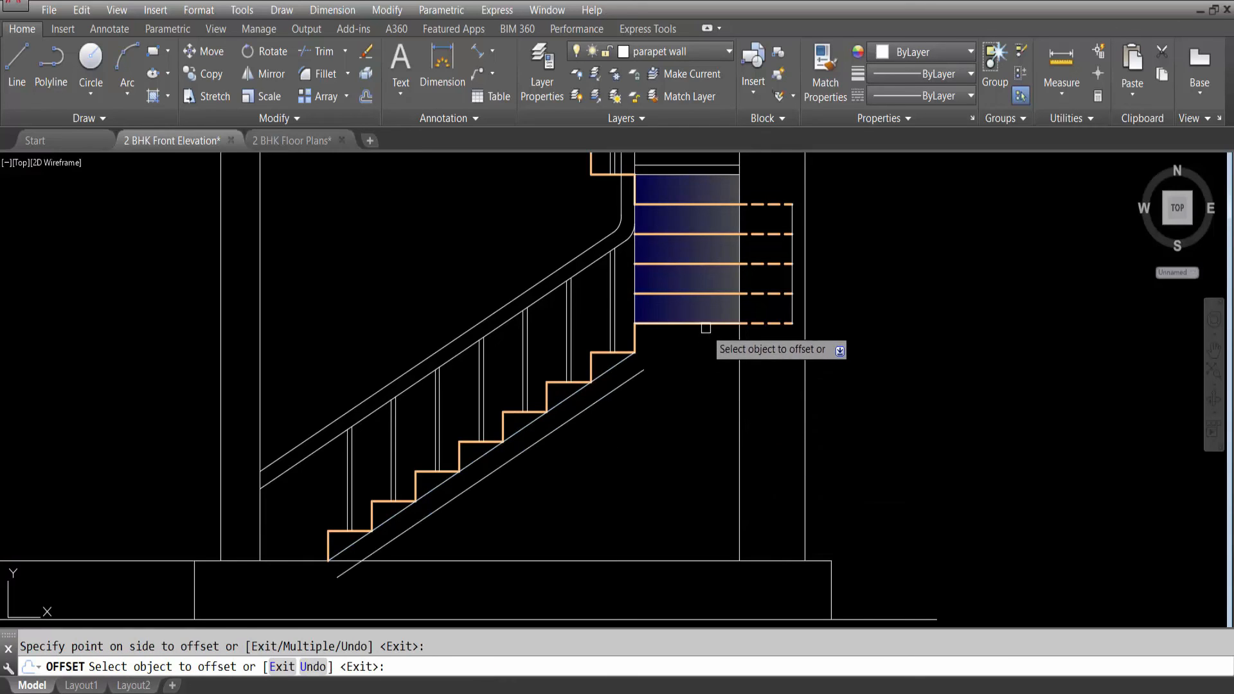
key("Escape")
type("xl")
key("Return")
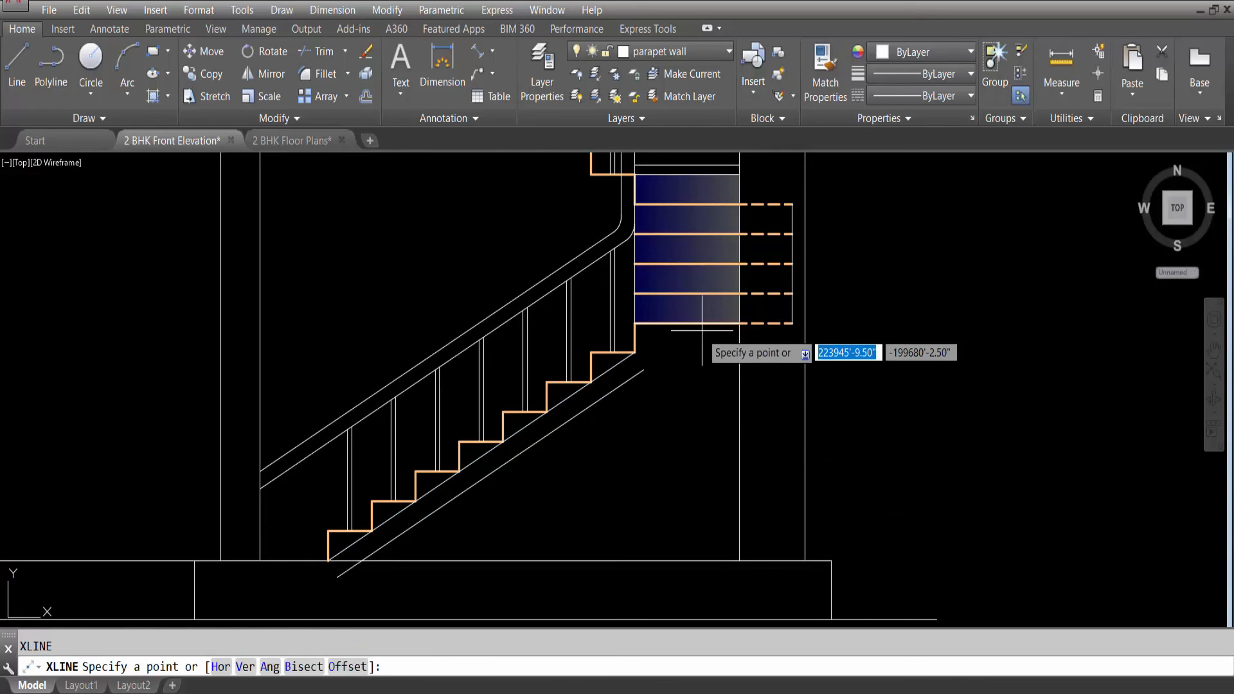
key("Escape")
Draw a horizontal line from the top of the lowest flight's last riser, along the landing and past the outer wall.
type("l")
key("Return")
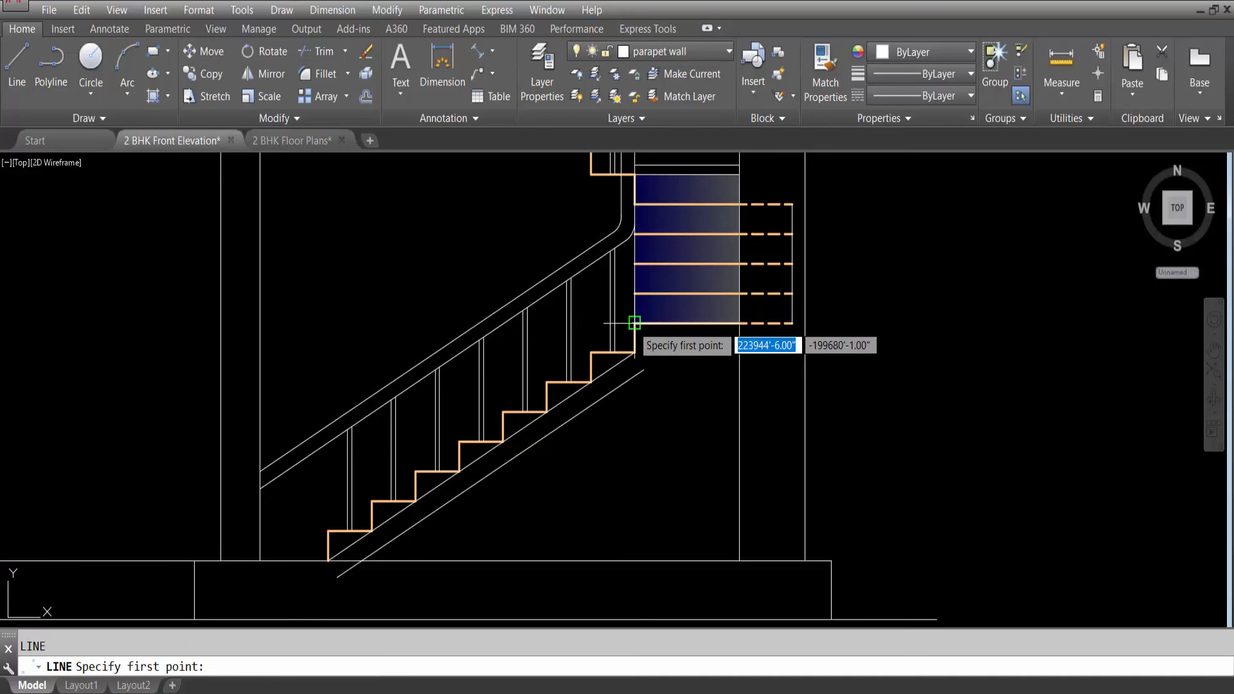
left_click(635, 323)
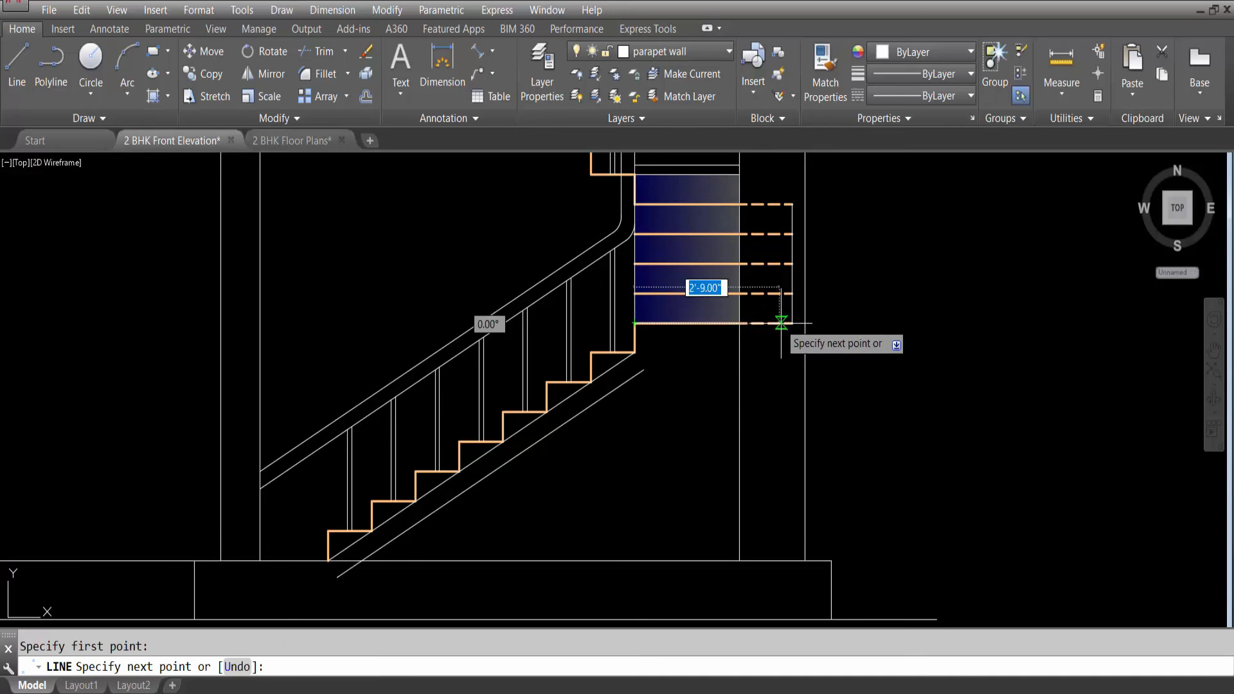
left_click(857, 323)
key("Escape")
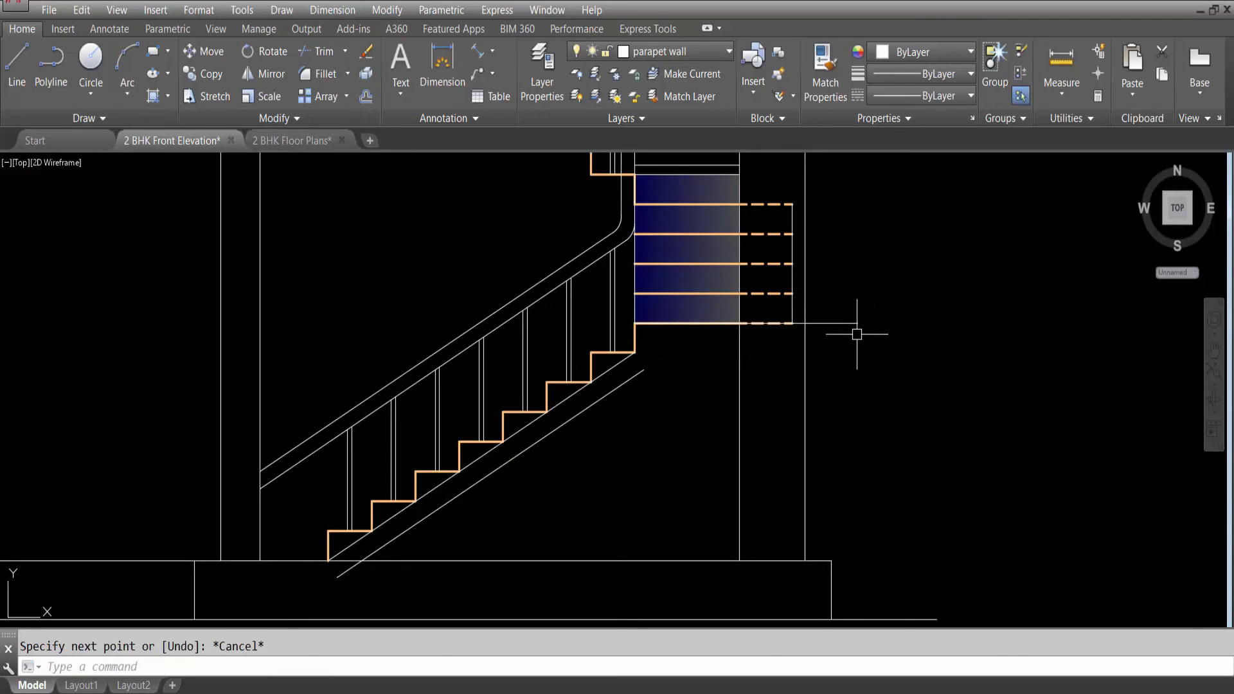
type("o")
key("Return")
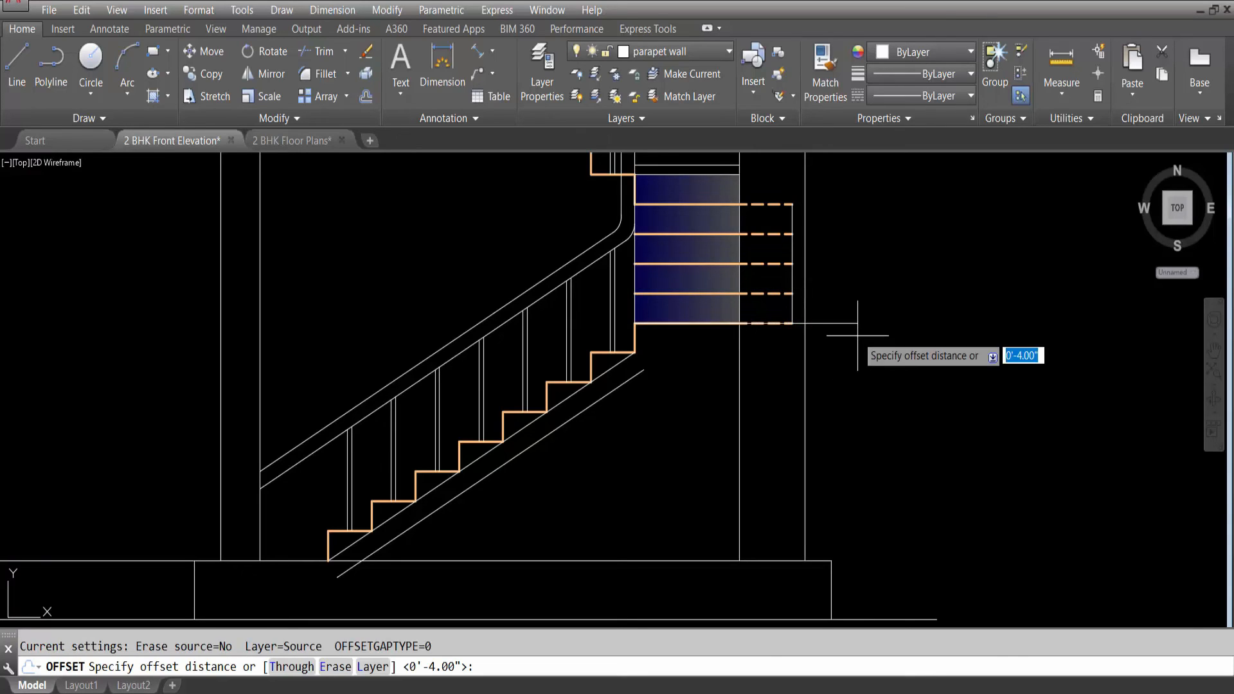
type("4")
key("Return")
key("Escape")
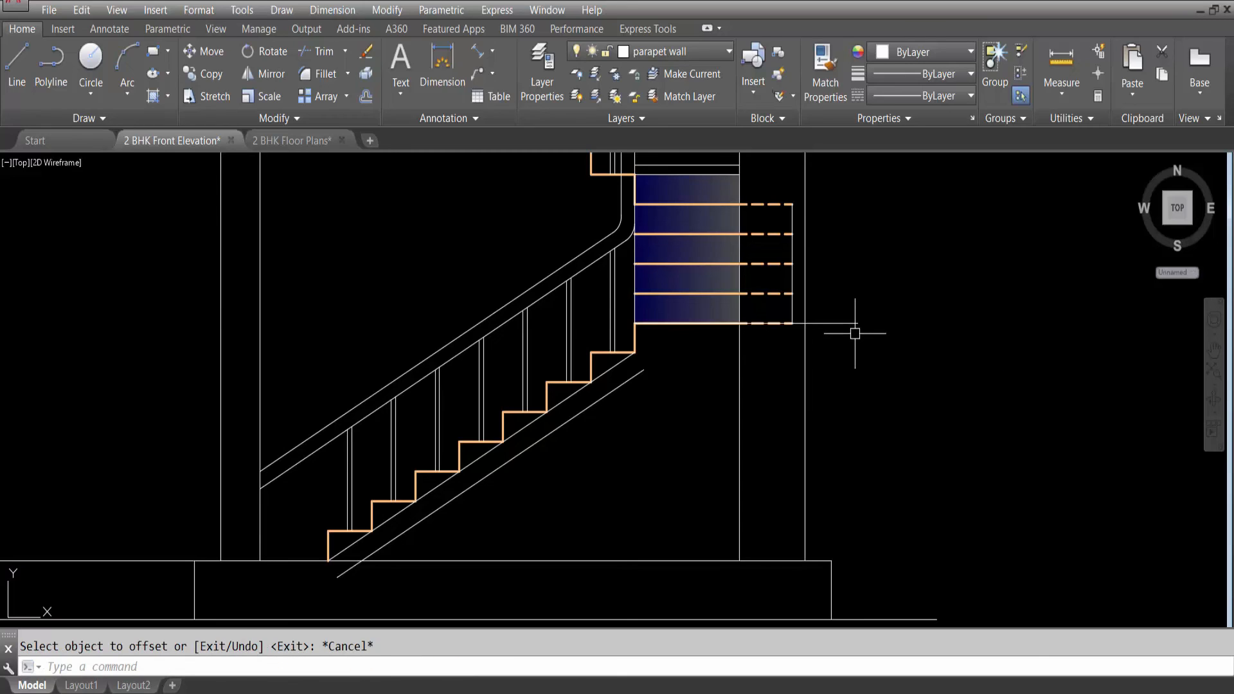
type("o")
key("Return")
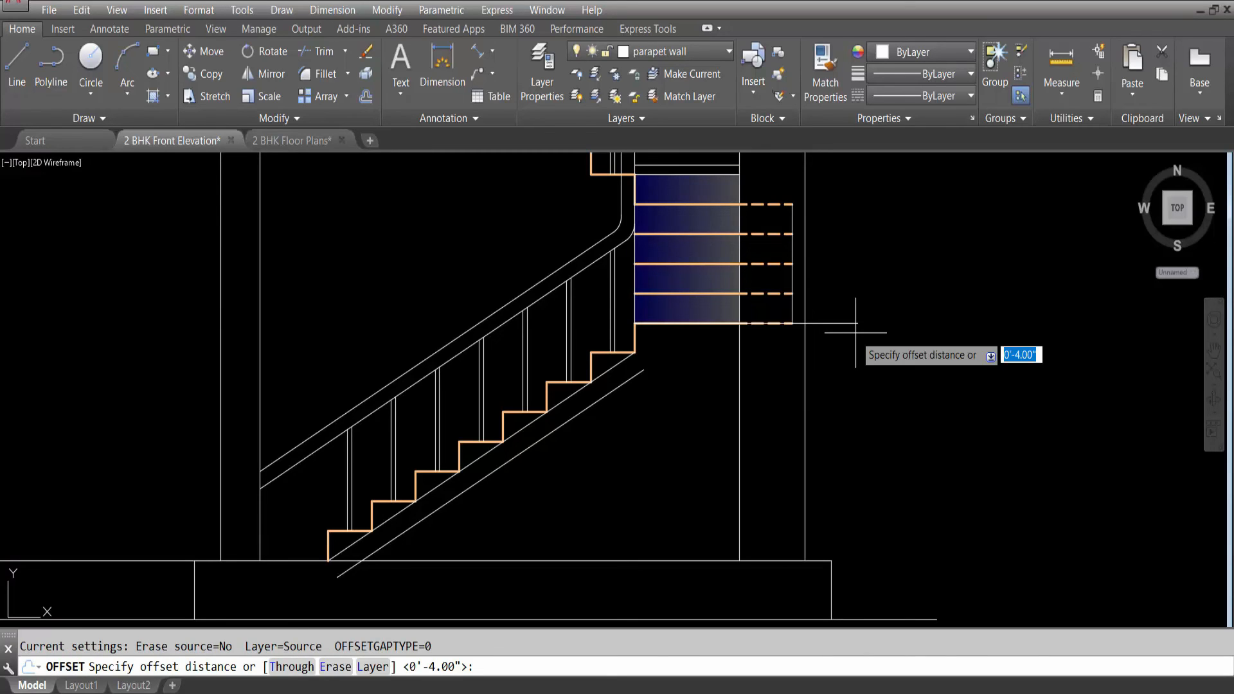
type("4'")
key("Return")
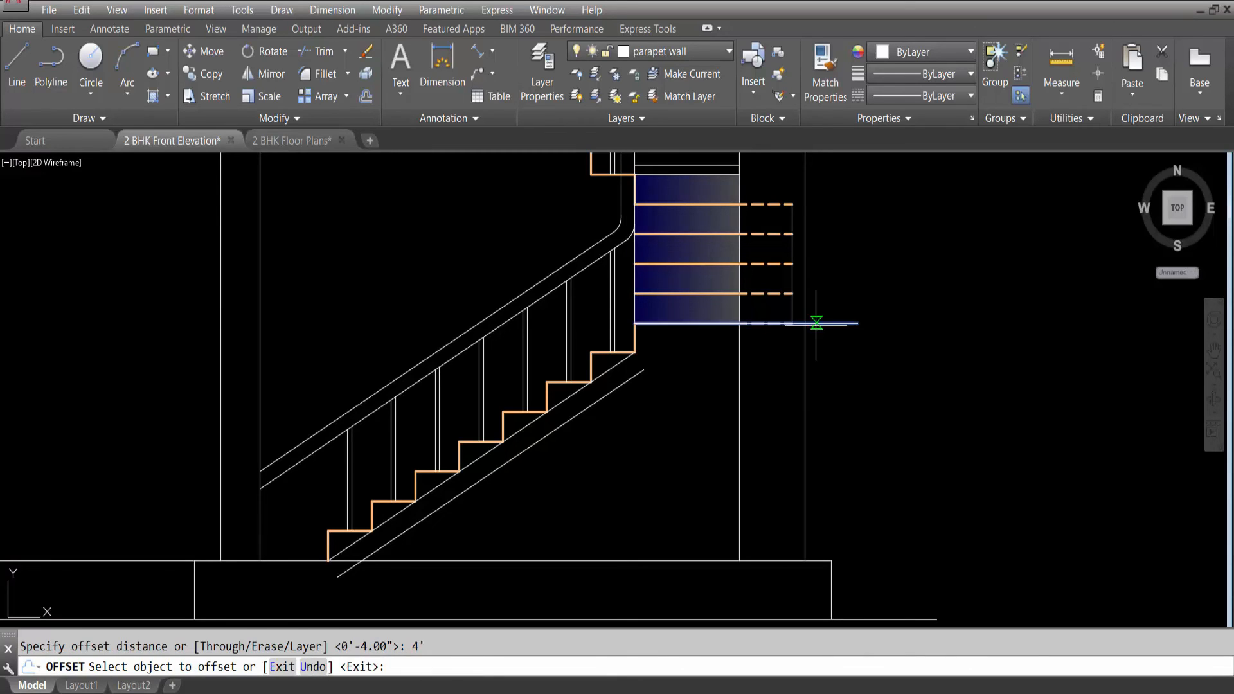
left_click(816, 324)
key("Escape")
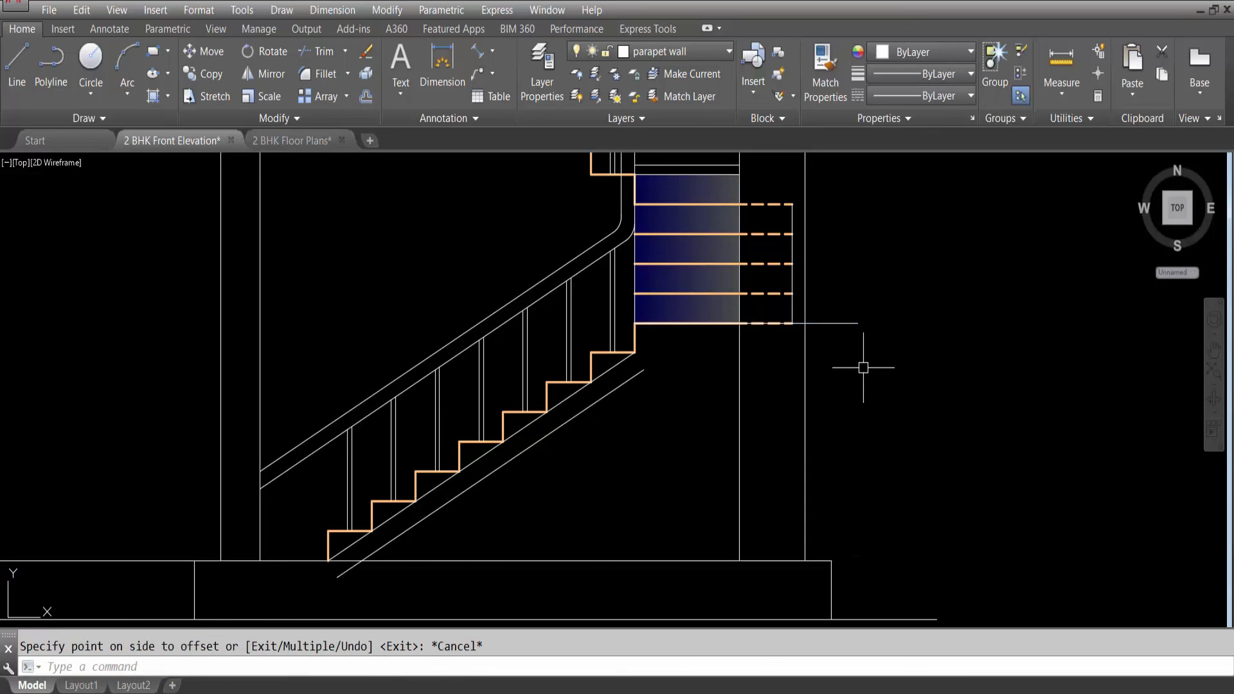
Offset the horizontal landing line at the top of the lowest flight 4" downward.
type("o")
key("Return")
key("Return")
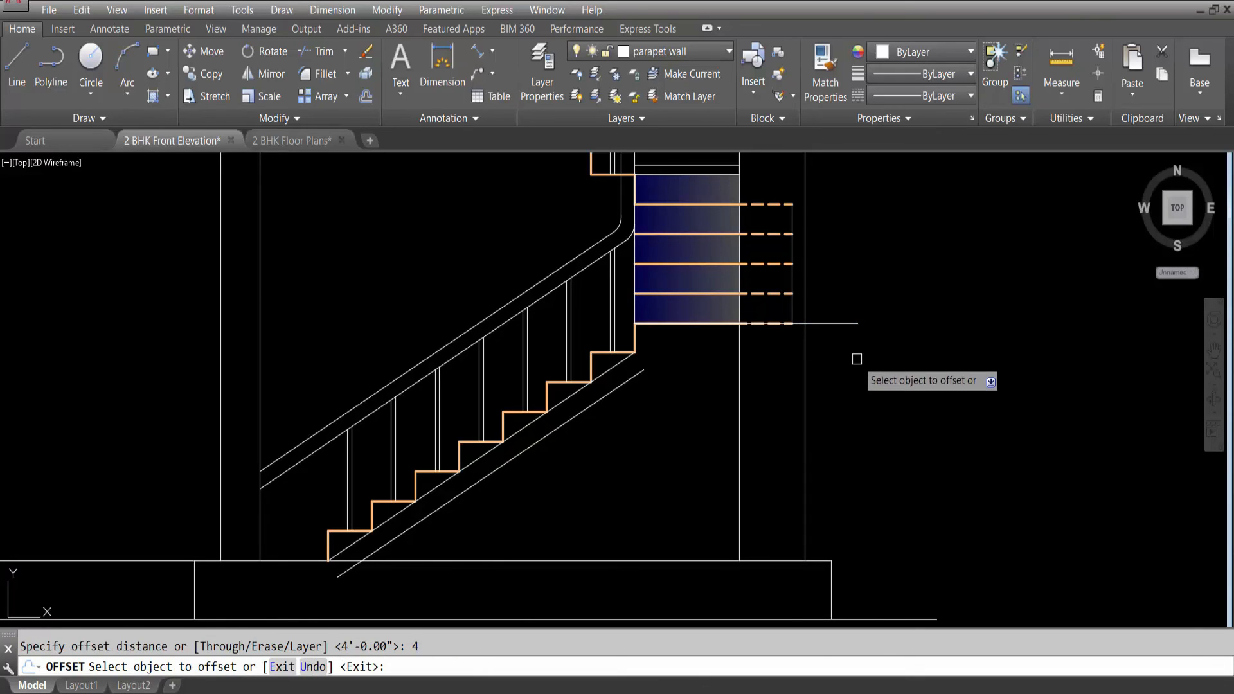
left_click(850, 324)
left_click(853, 404)
key("Escape")
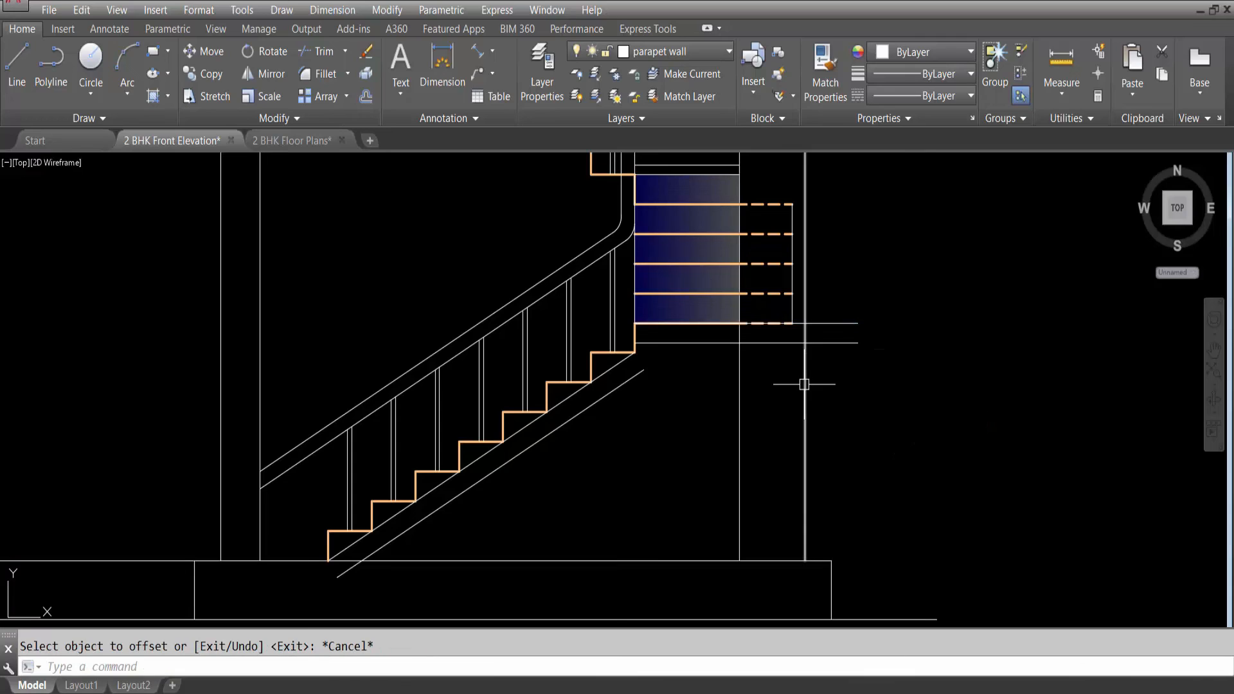
Fillet the lowest flight's offset sloping line with the landing's lower horizontal line so they meet at a corner.
type("f")
key("Return")
left_click(606, 397)
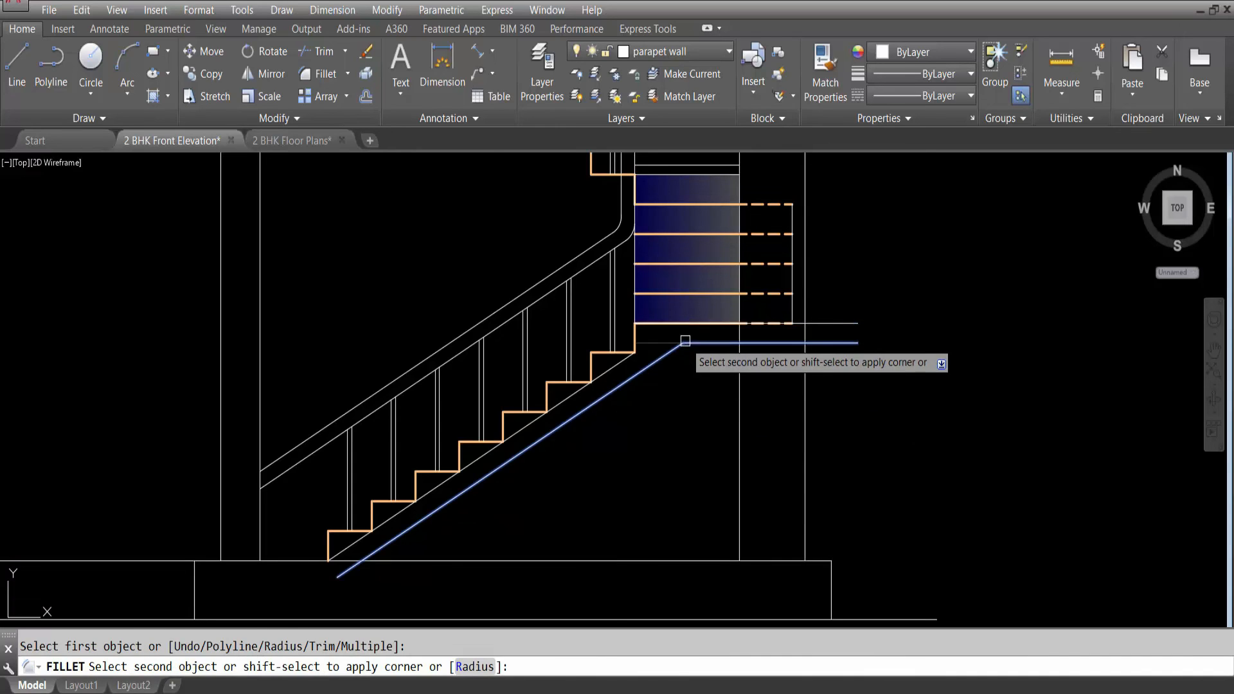
left_click(753, 344)
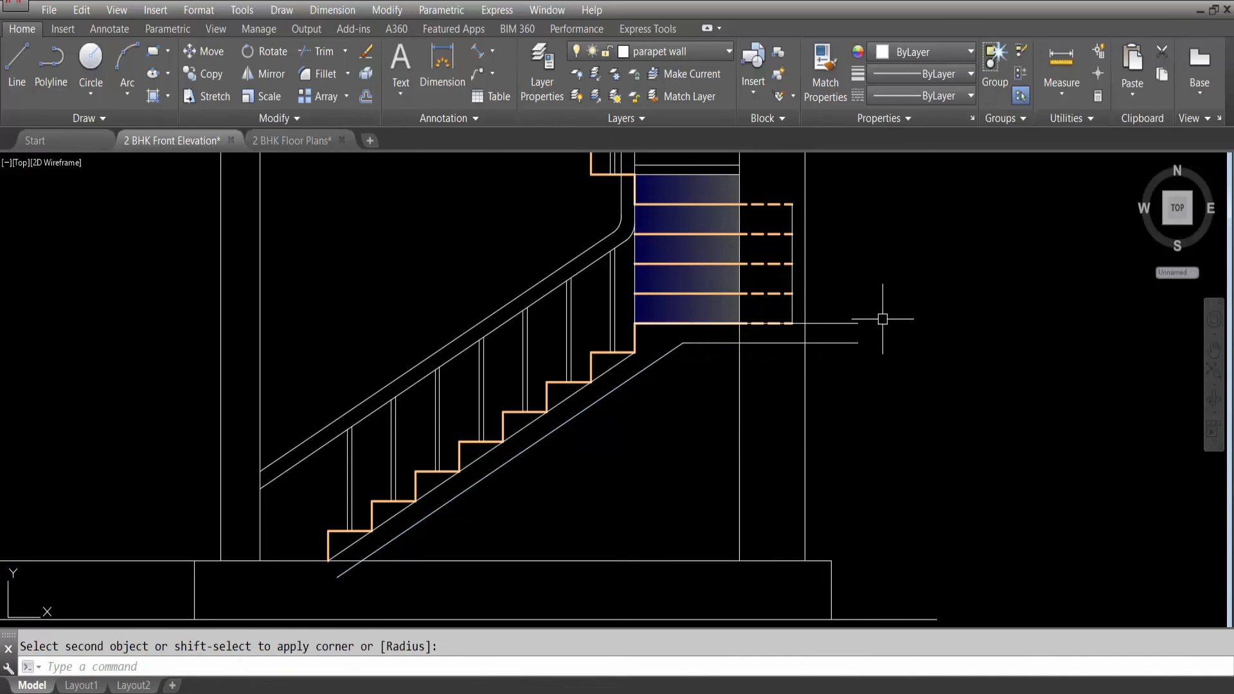
Trim the two horizontal landing lines where they project beyond the tower's outer wall.
type("tr")
key("Return")
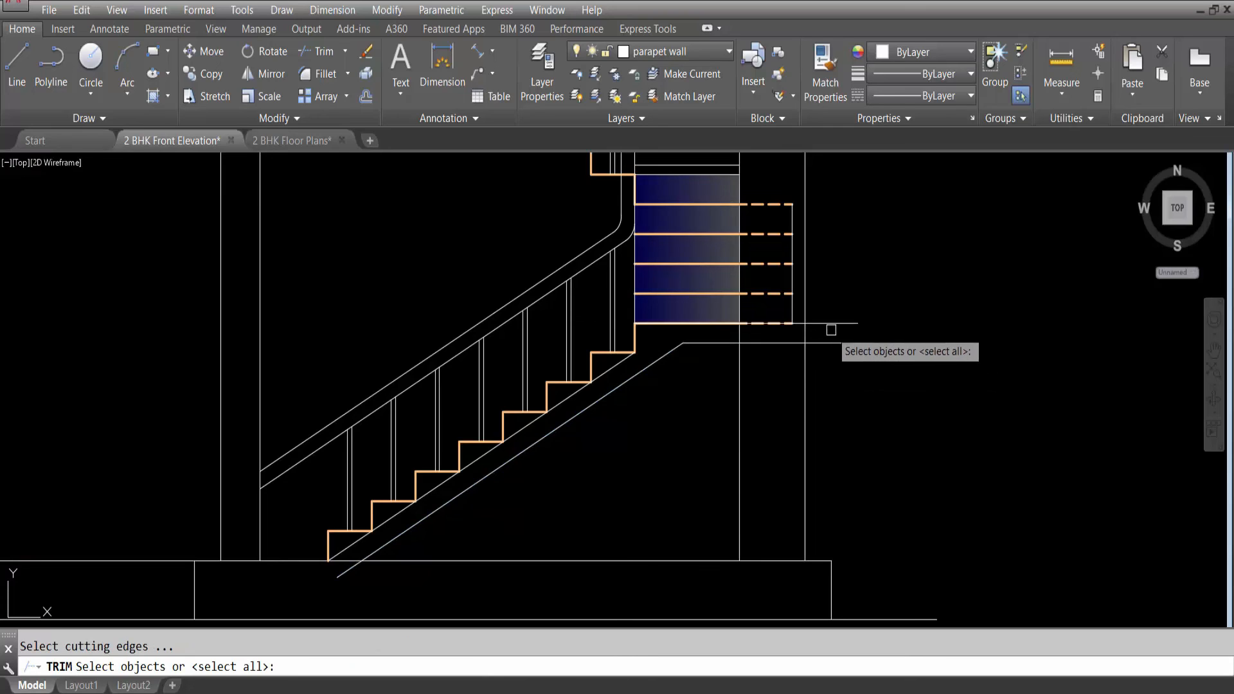
key("Return")
left_click_drag(857, 374, 815, 268)
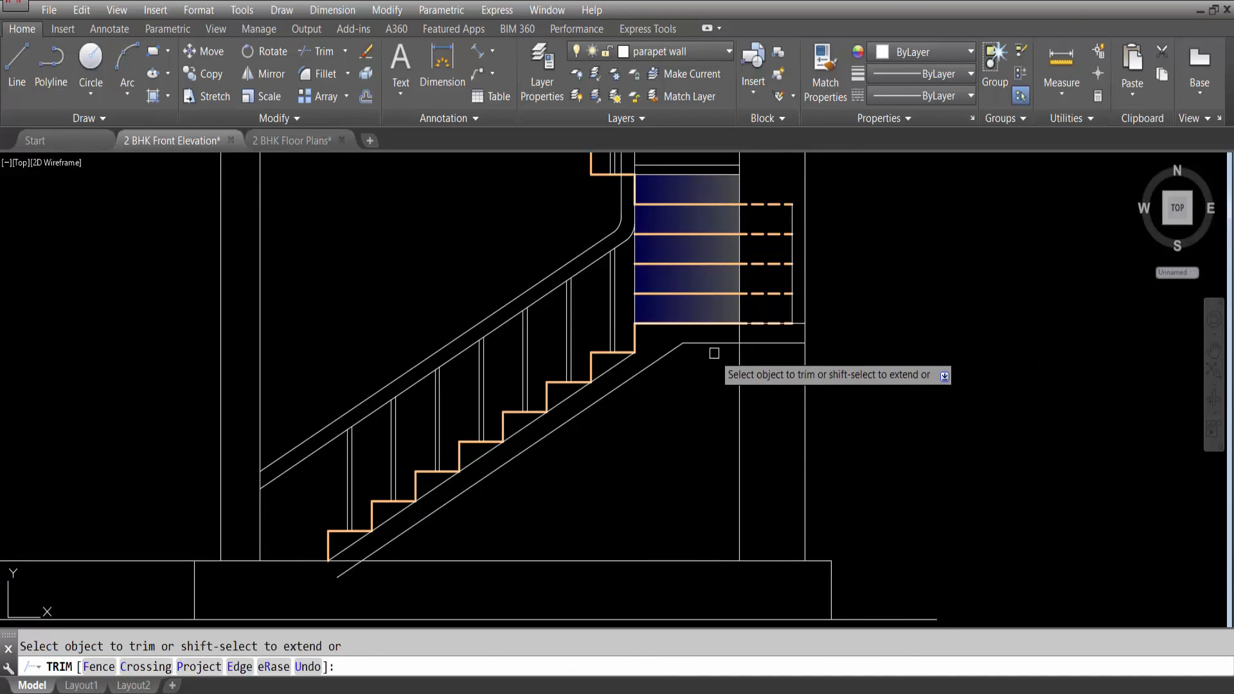
key("Escape")
Delete the landing's upper horizontal construction line and the original sloping line touching the lowest flight's steps.
scroll(797, 324, "up", 3)
left_click(807, 322)
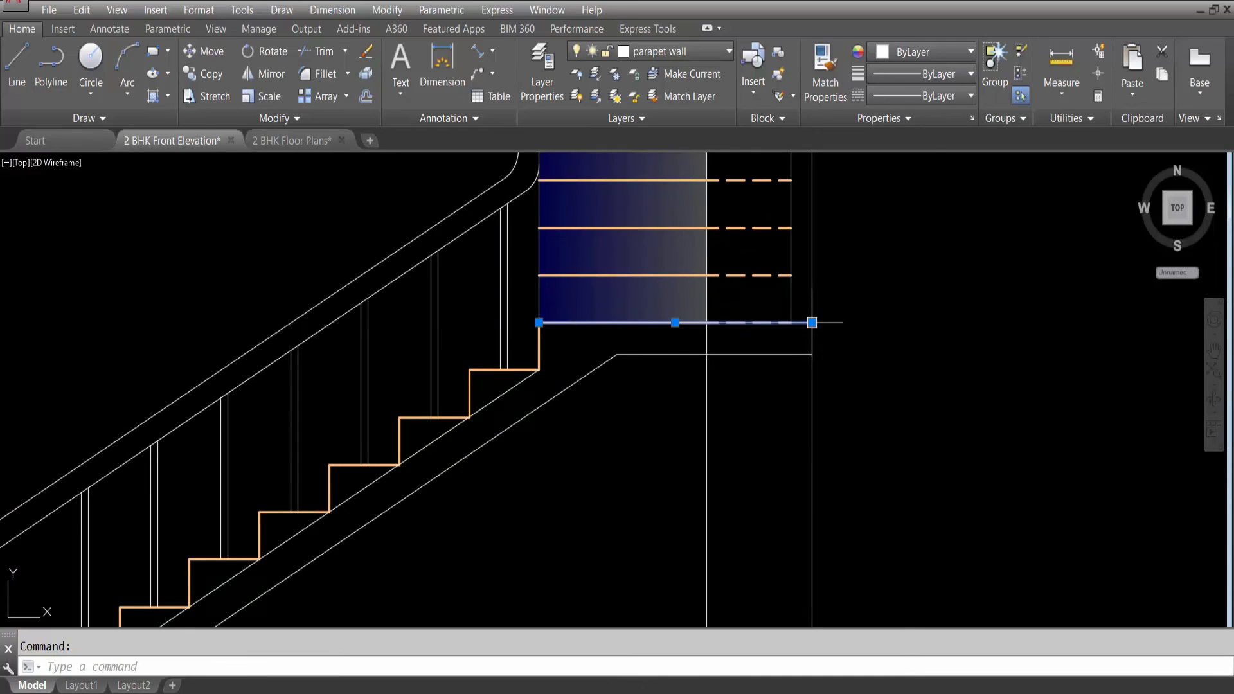
key("Delete")
left_click(521, 392)
key("Delete")
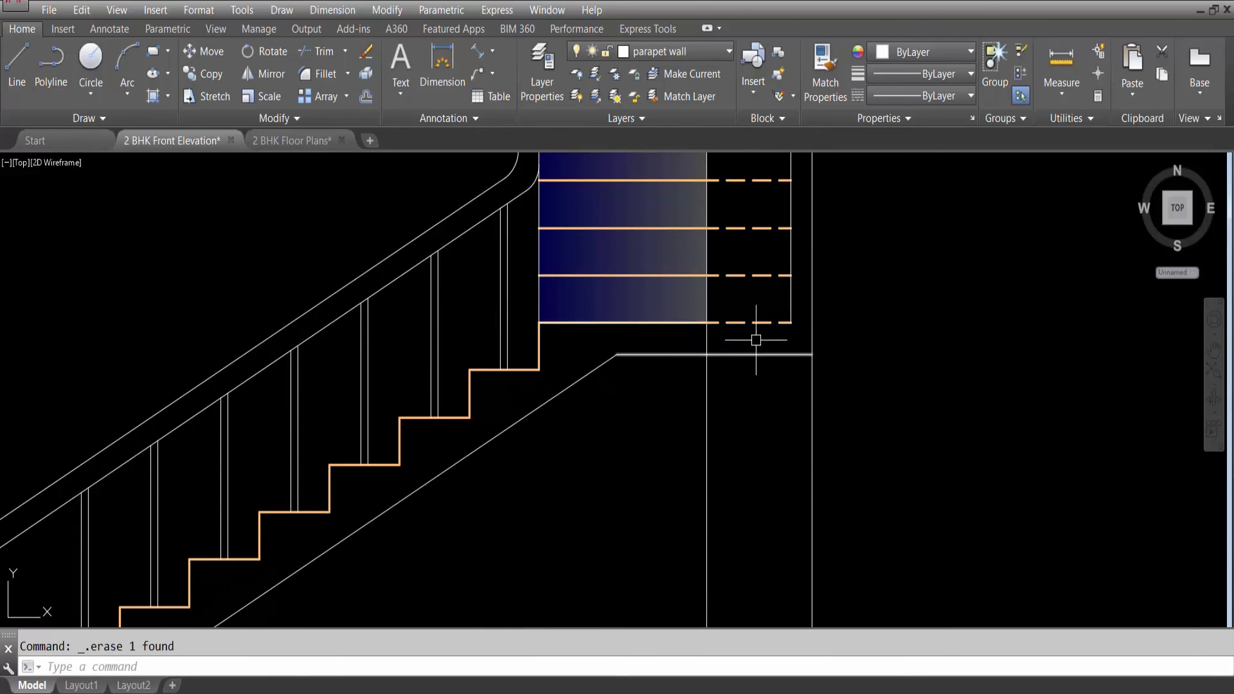
Trim the lower end of the lowest flight's waist slab line at the plinth top.
scroll(814, 385, "down", 3)
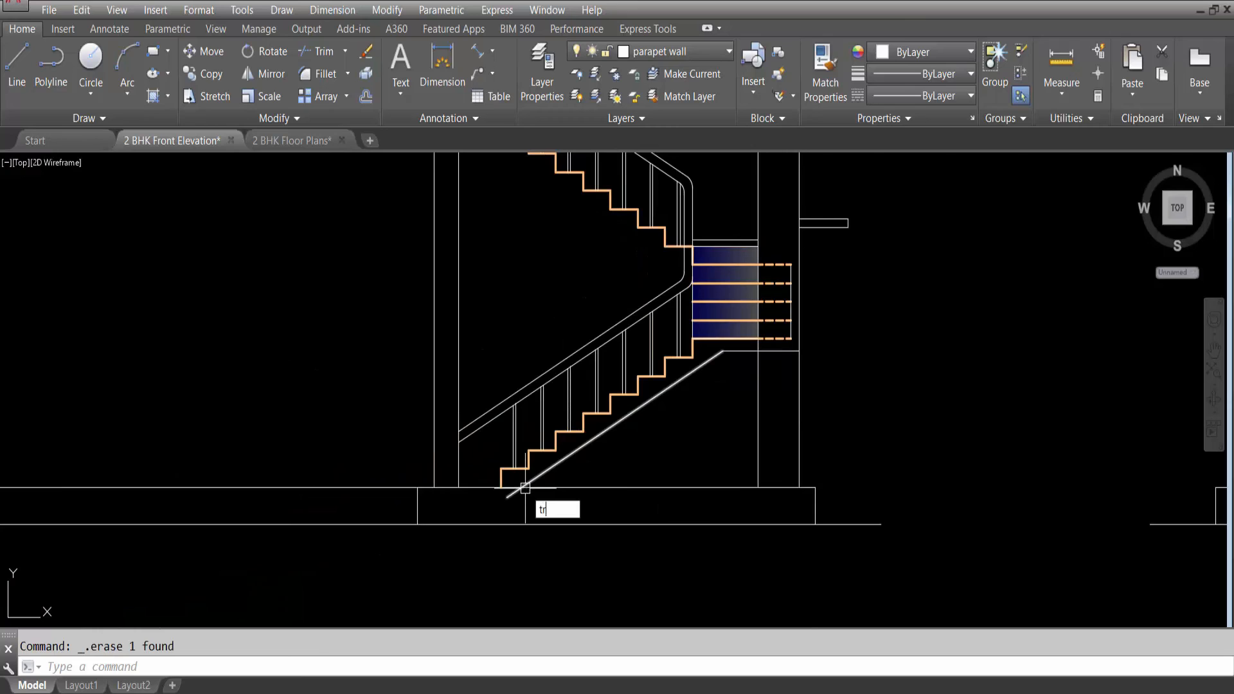
key("Return")
scroll(532, 507, "up", 2)
key("Escape")
scroll(551, 513, "down", 4)
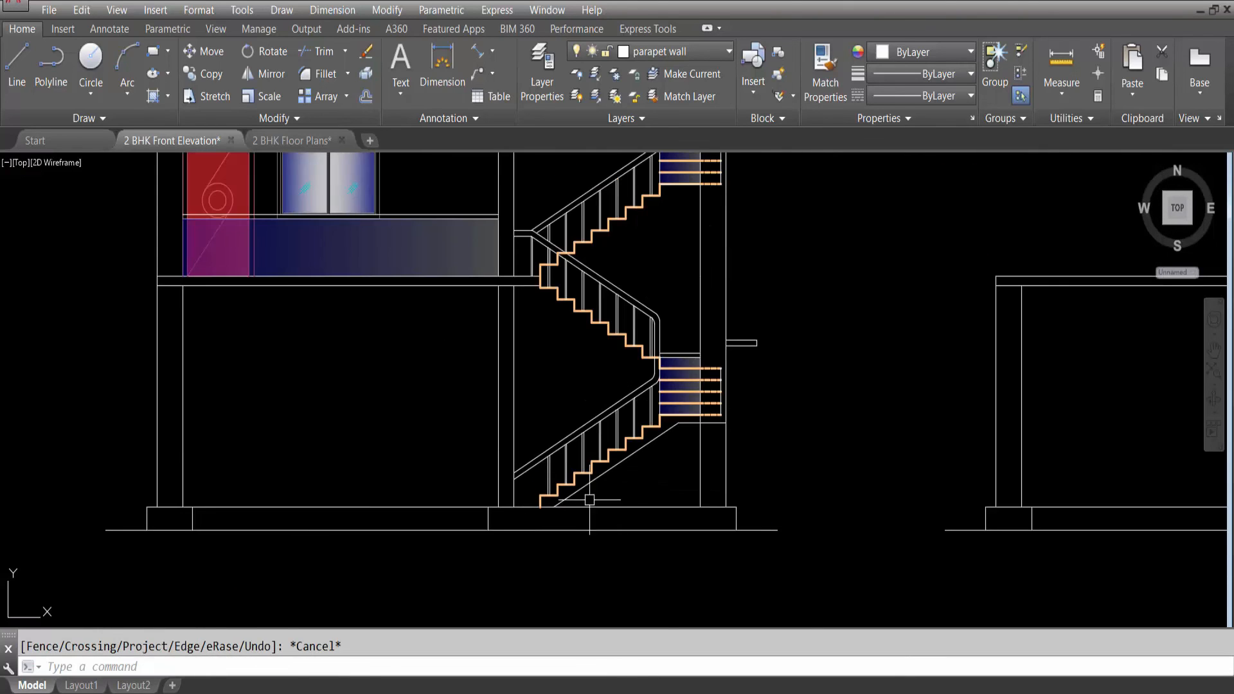
left_click(649, 442)
scroll(703, 429, "up", 5)
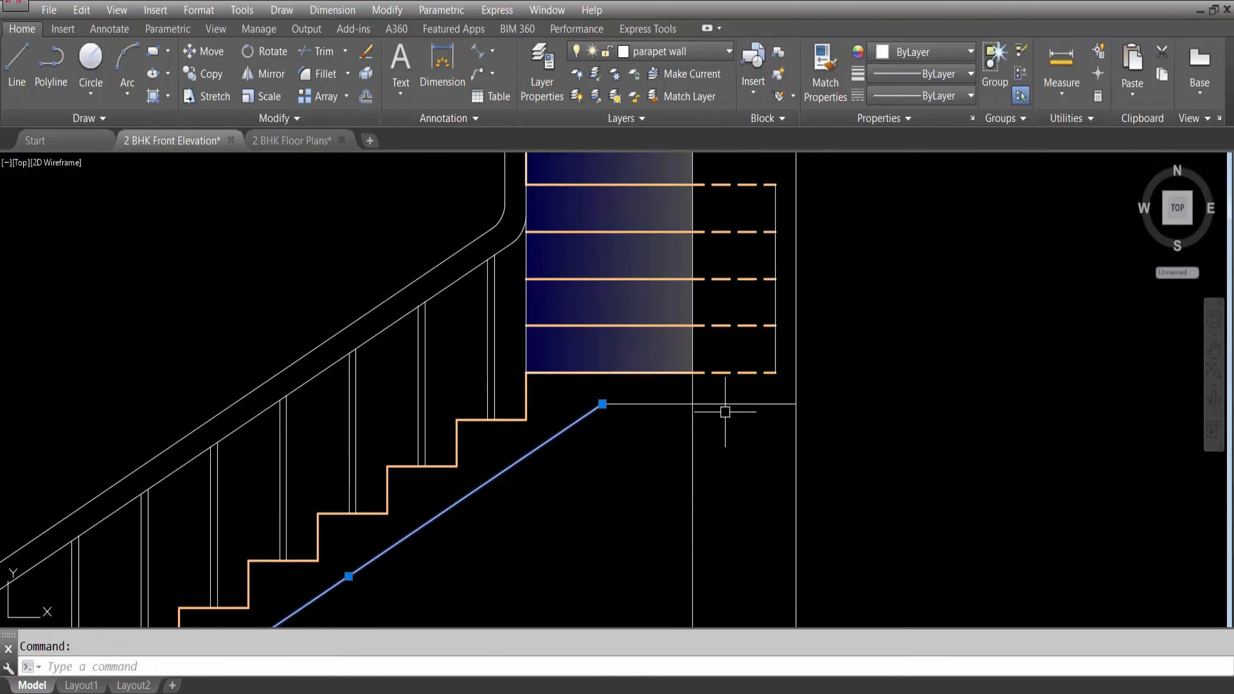
left_click(644, 389)
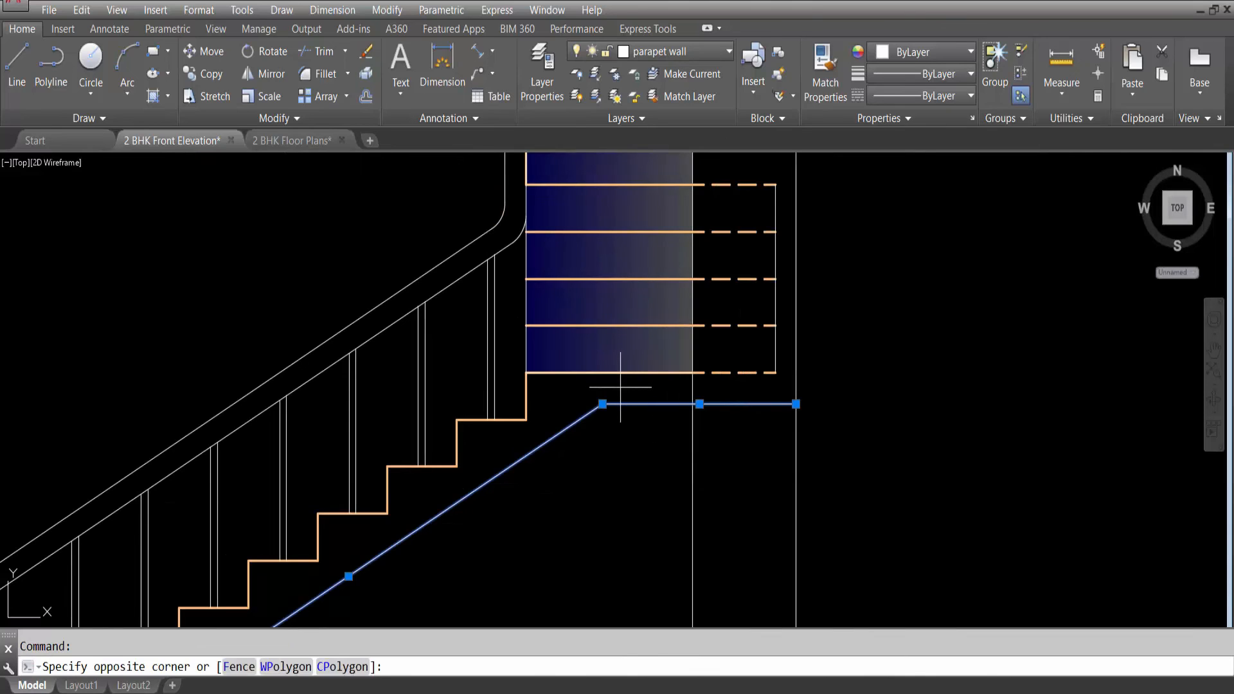
scroll(601, 451, "down", 8)
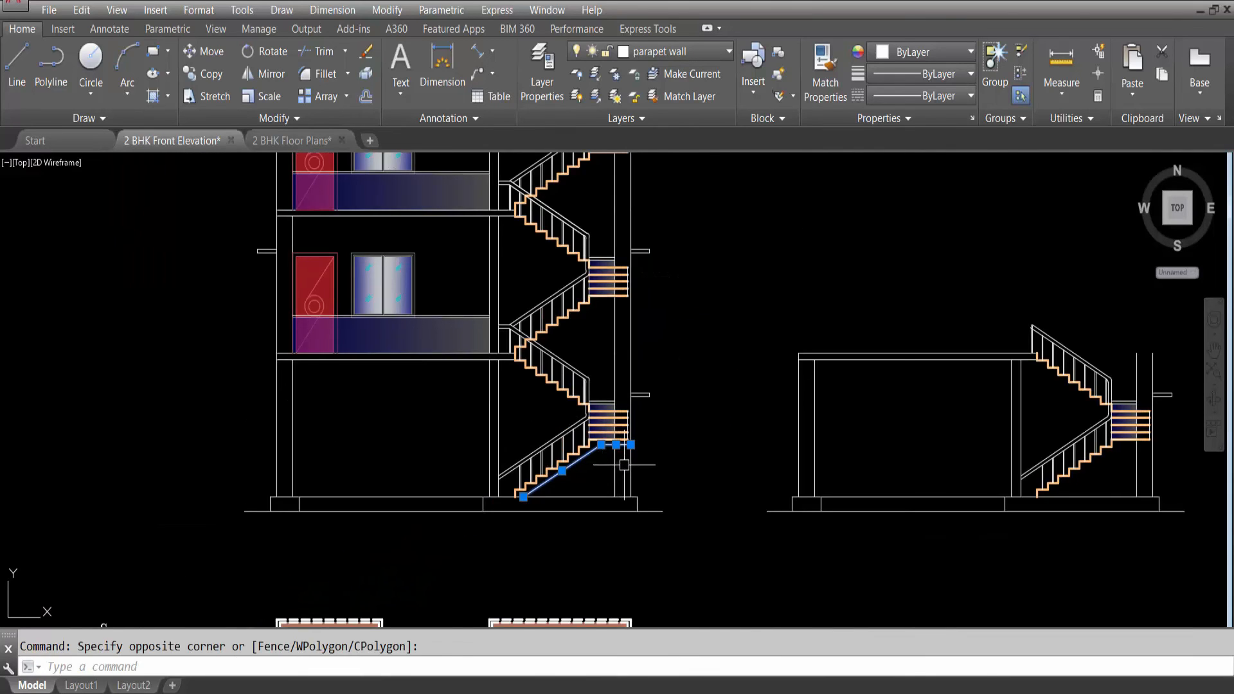
type("co")
key("Return")
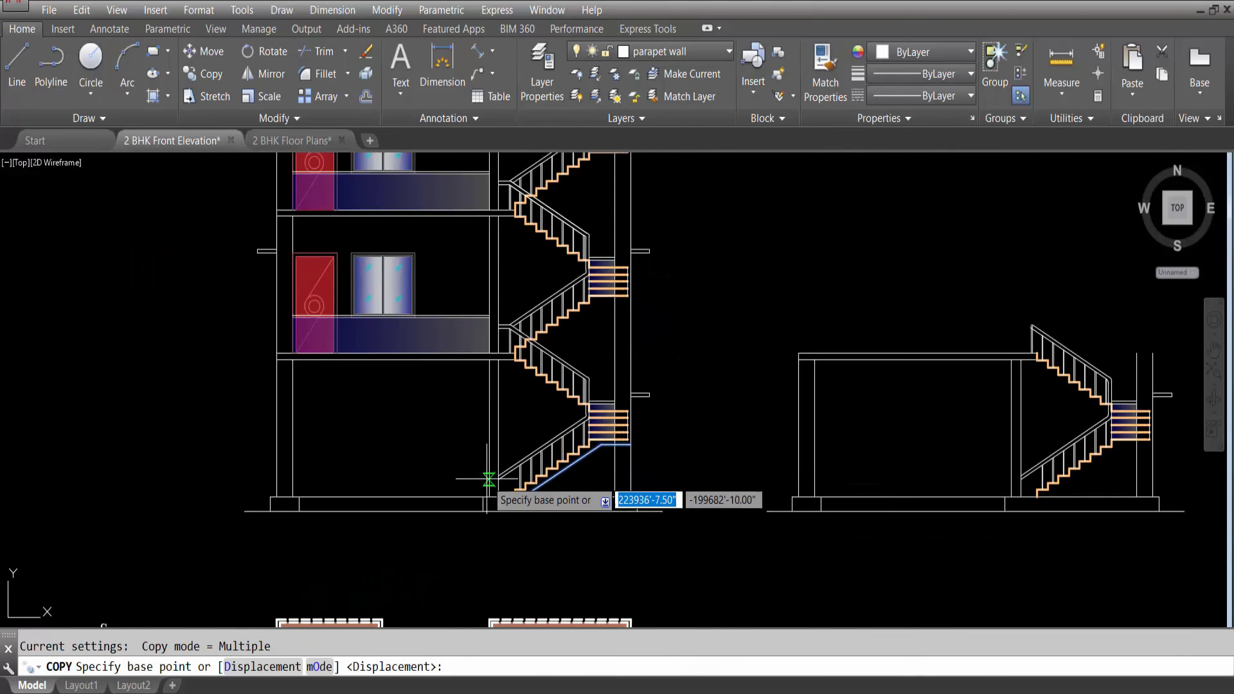
key("Escape")
Draw a sloping line under the second flight's steps, from the foot of its lowest riser to the step corner at the floor slab.
scroll(559, 392, "up", 5)
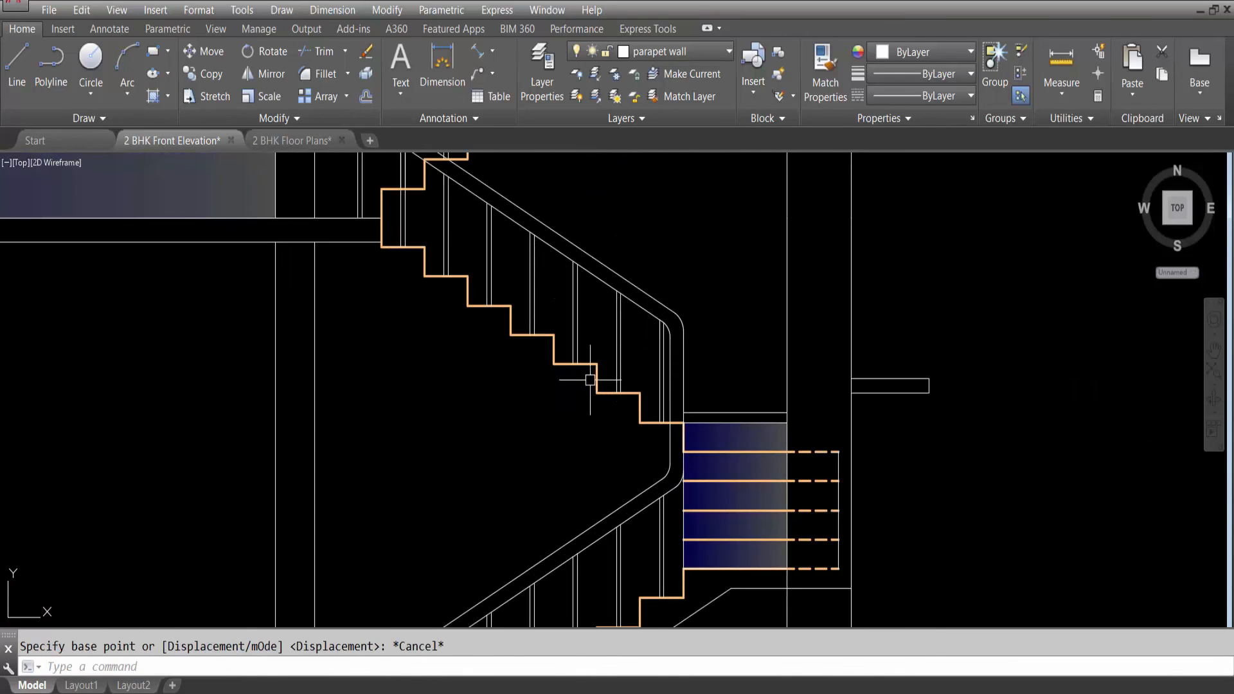
scroll(590, 380, "down", 4)
scroll(681, 475, "up", 2)
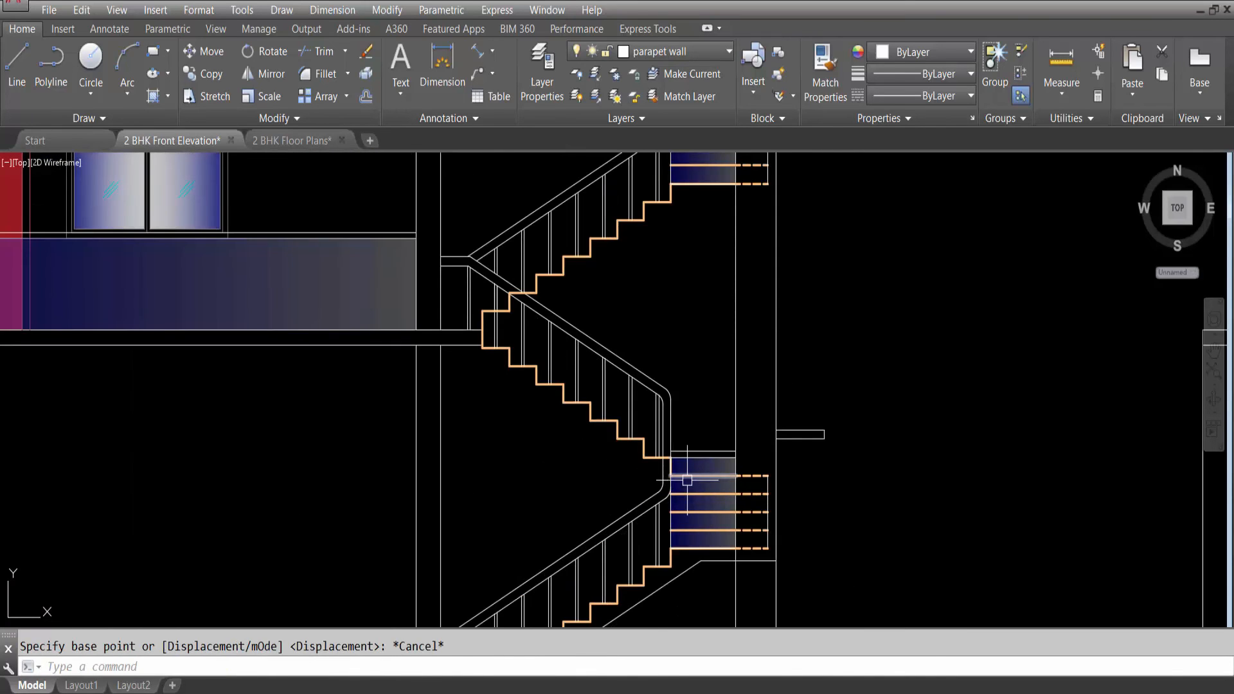
type("l")
key("Return")
scroll(636, 450, "up", 4)
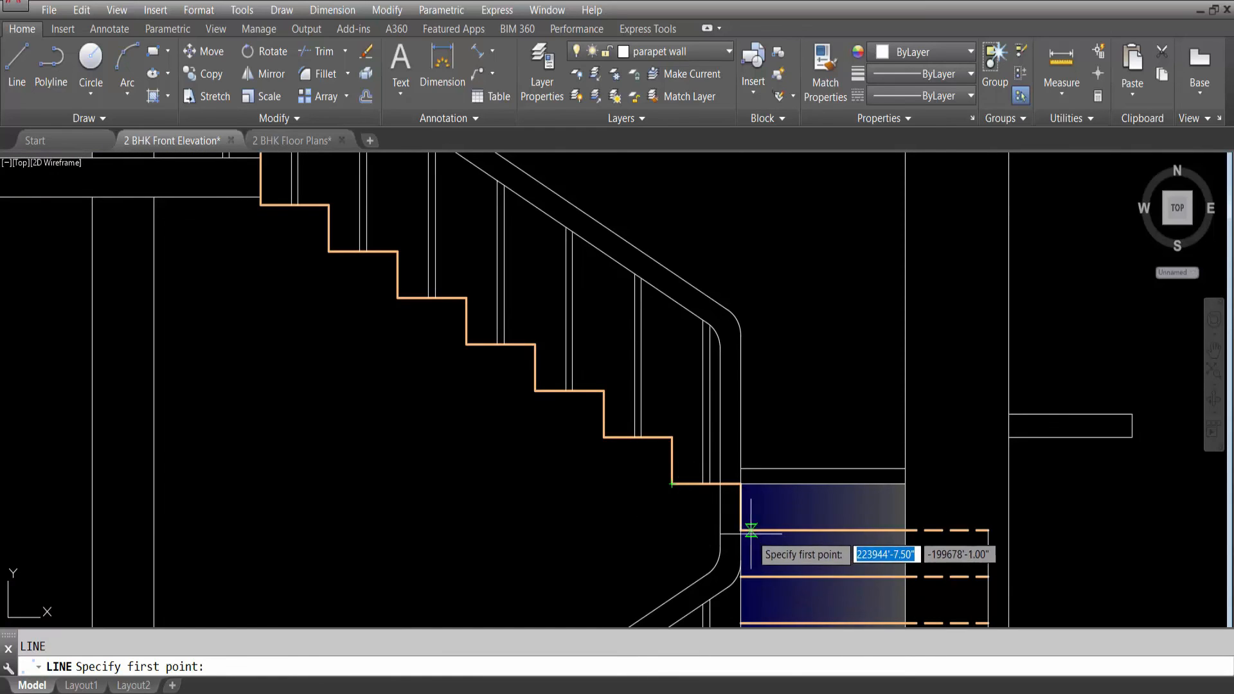
left_click(740, 530)
scroll(745, 532, "down", 2)
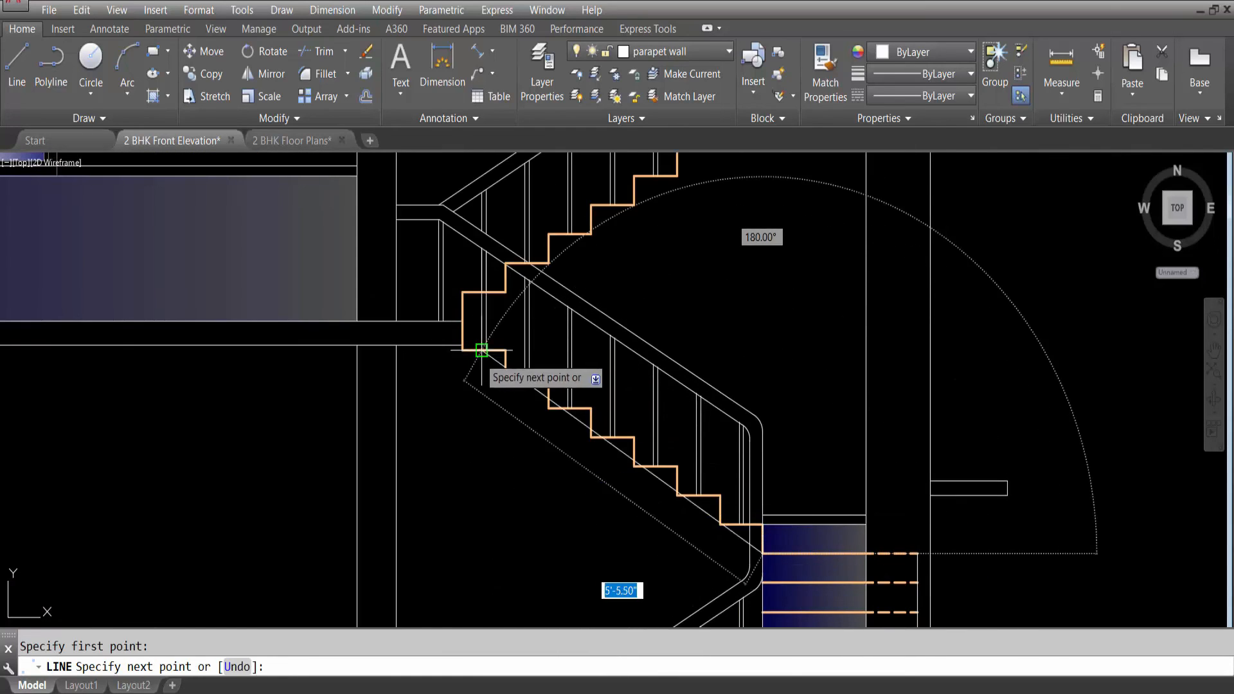
left_click(462, 350)
key("Escape")
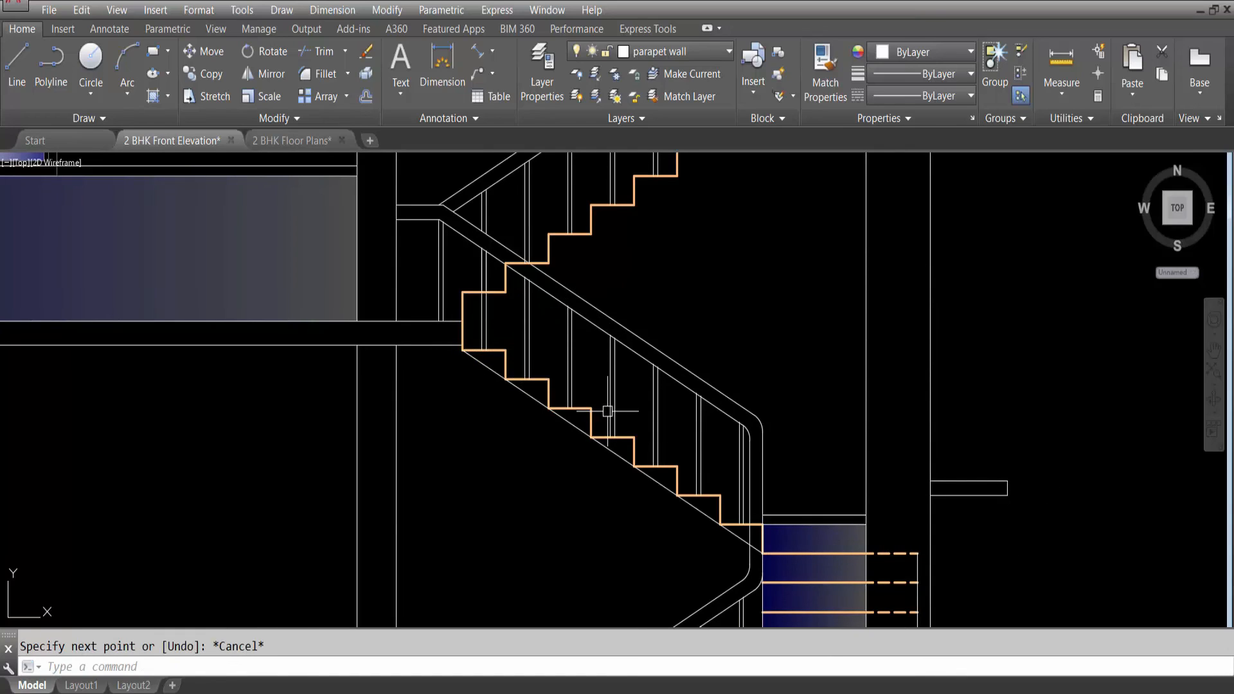
Offset the sloping line under the second flight's steps 4" downward.
key("Return")
type("4")
key("Return")
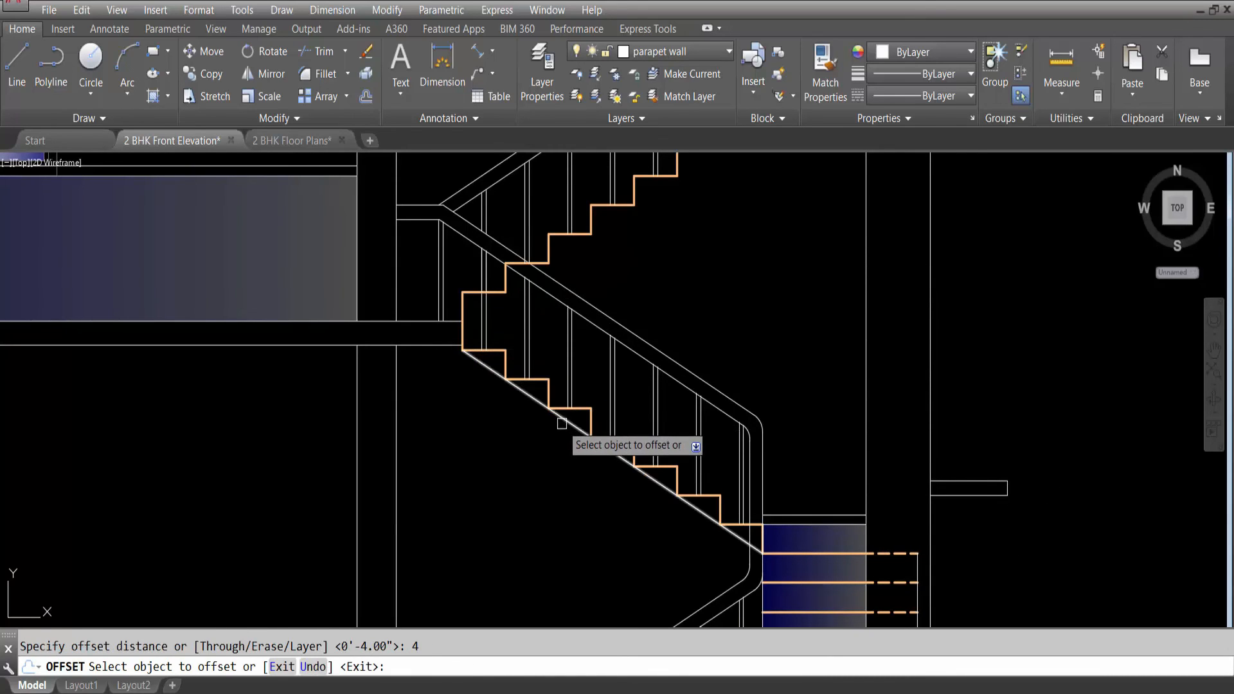
left_click(563, 424)
left_click(520, 498)
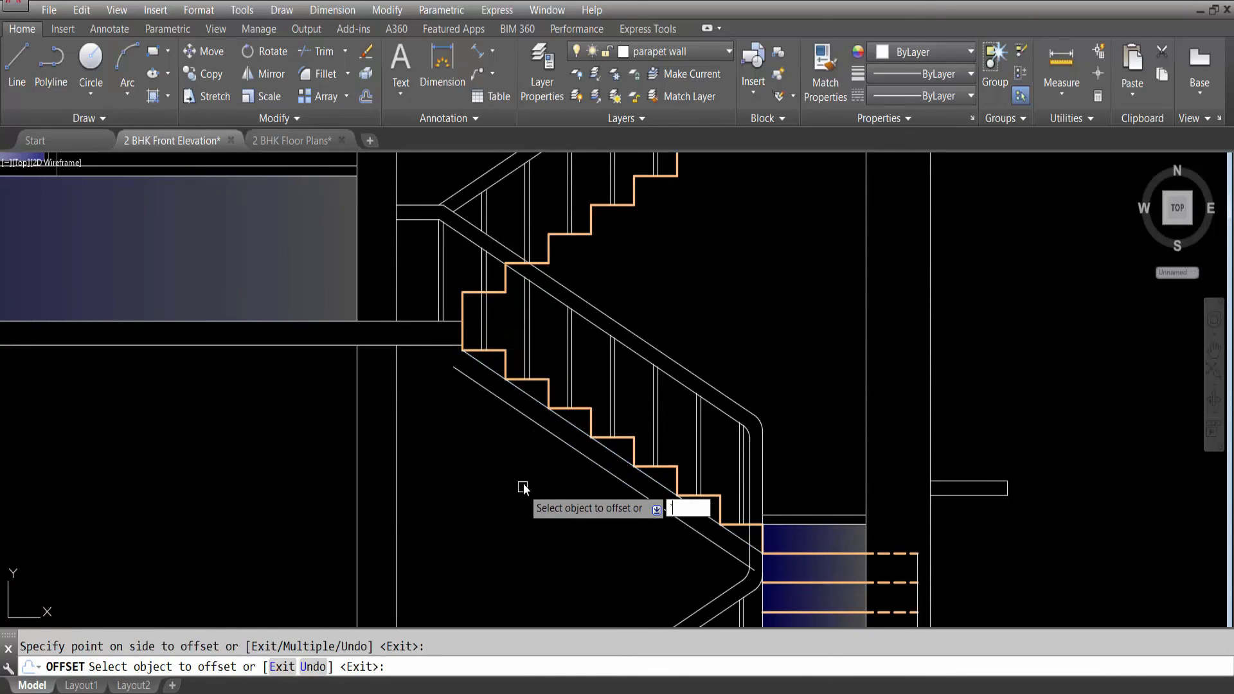
key("Escape")
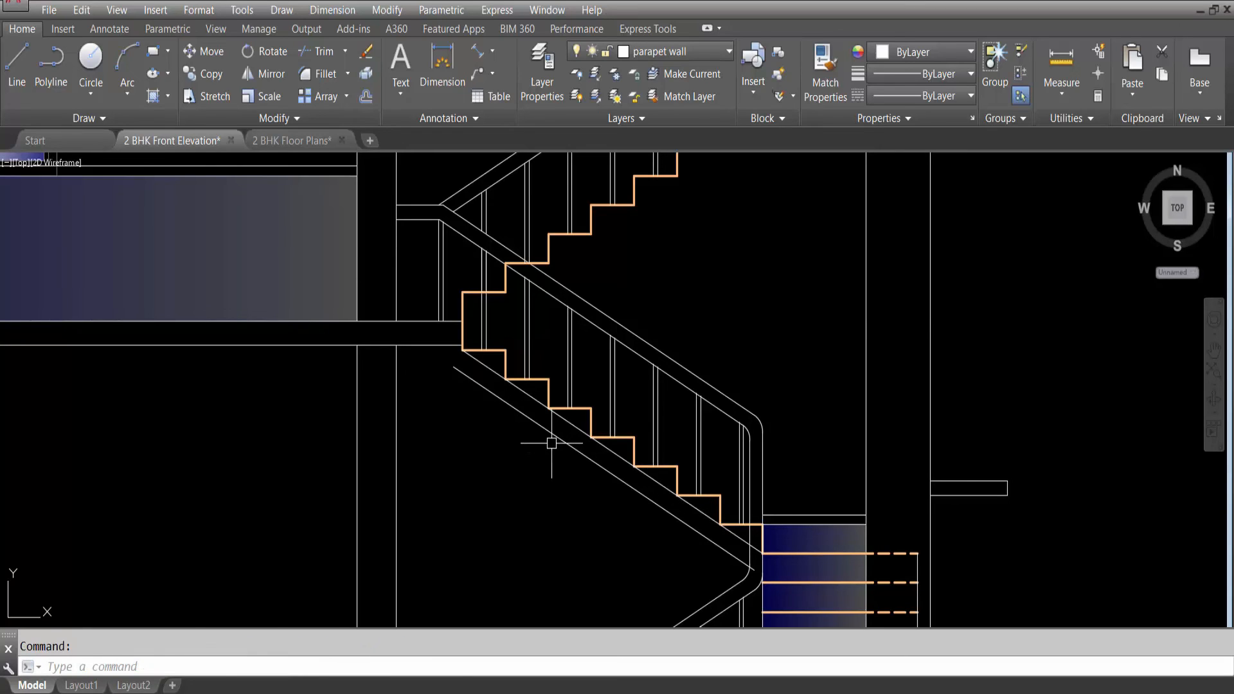
Fillet the second flight's offset line with the floor slab's underside, and delete the original sloping line touching the steps.
type("f")
key("Return")
left_click(512, 407)
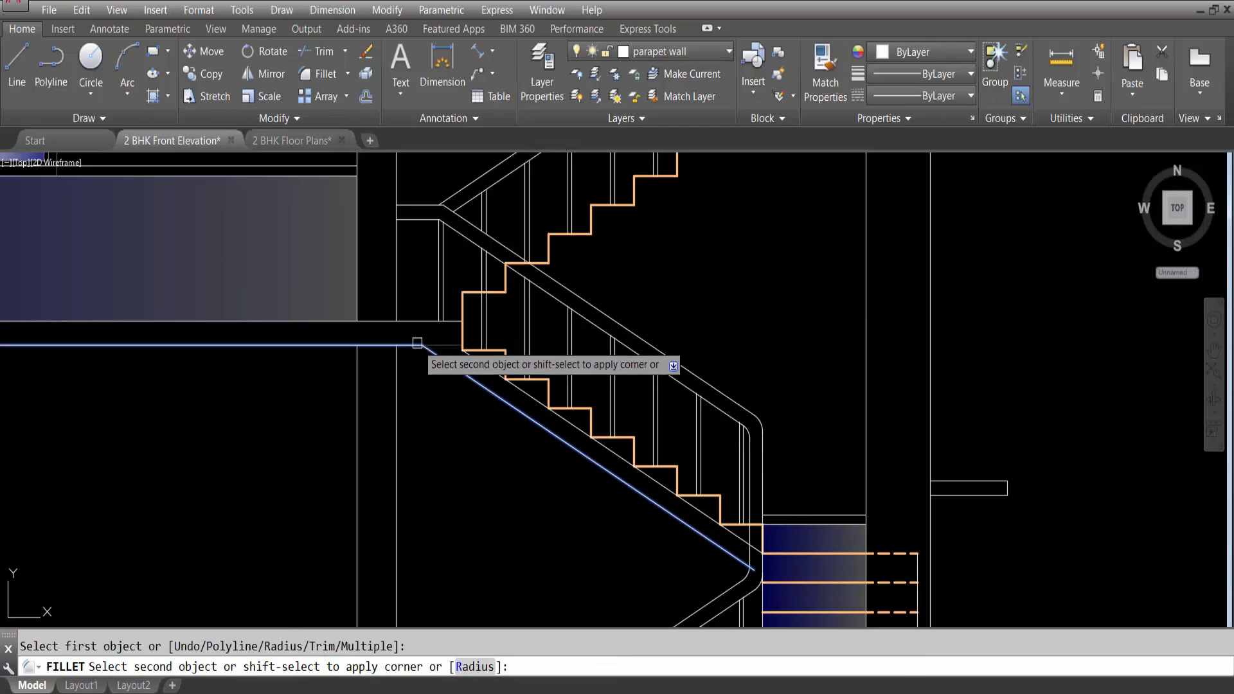
left_click(417, 343)
left_click(493, 371)
key("Delete")
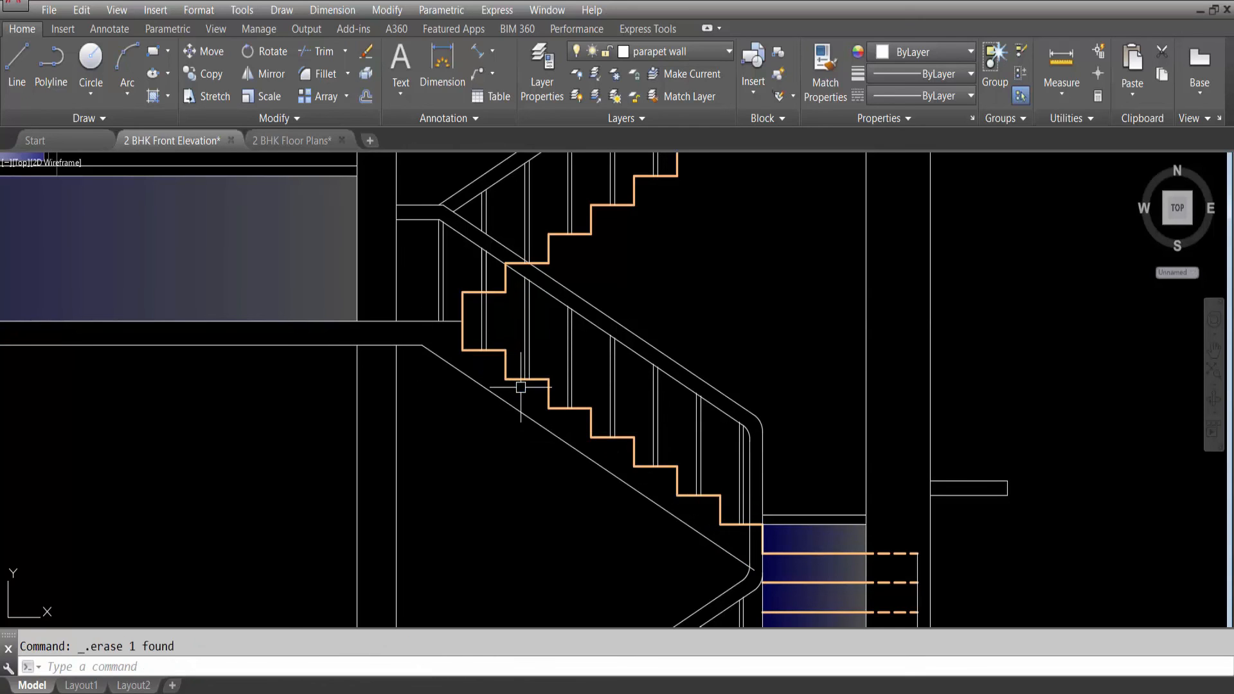
Trim the lower end of the second flight's waist slab line at the handrail's inner edge.
scroll(547, 361, "down", 5)
scroll(685, 501, "up", 5)
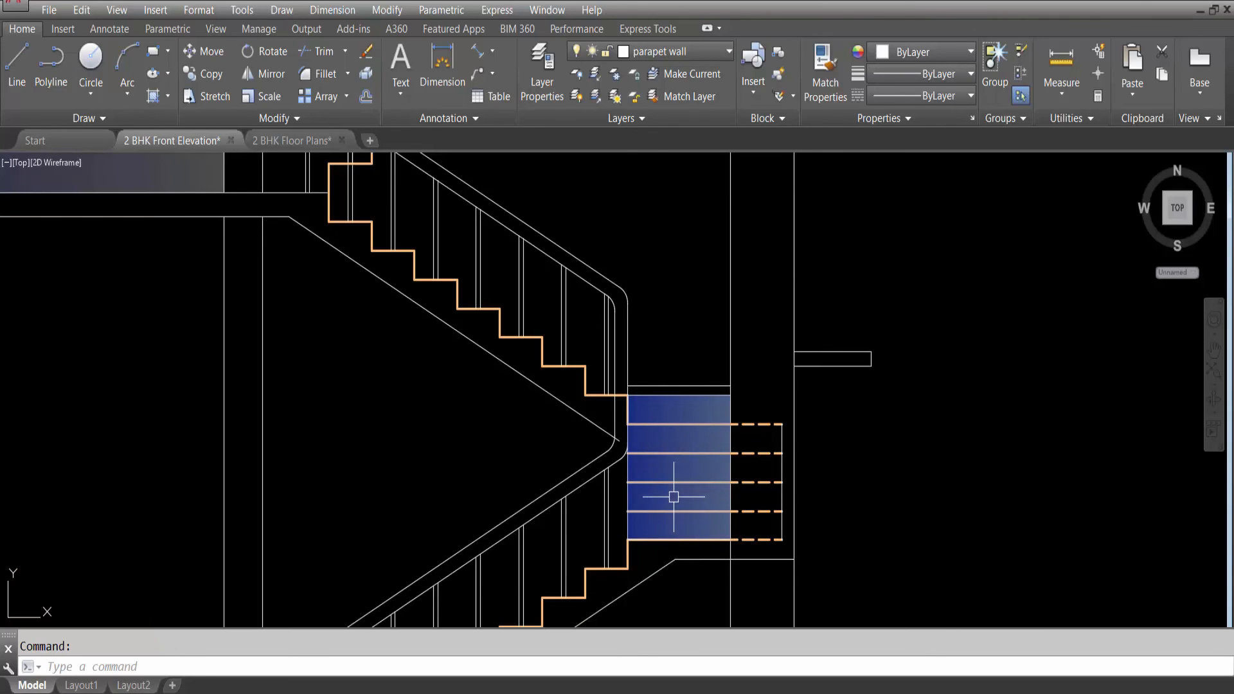
type("r")
key("Return")
key("Return")
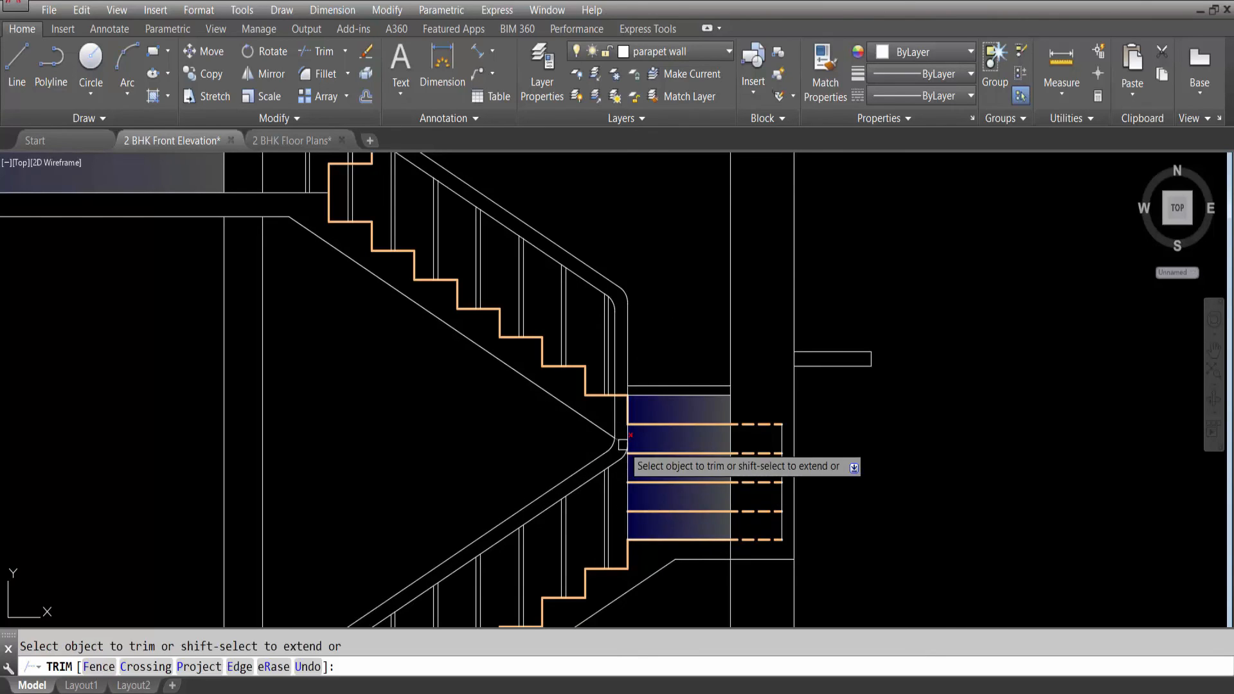
scroll(610, 450, "up", 4)
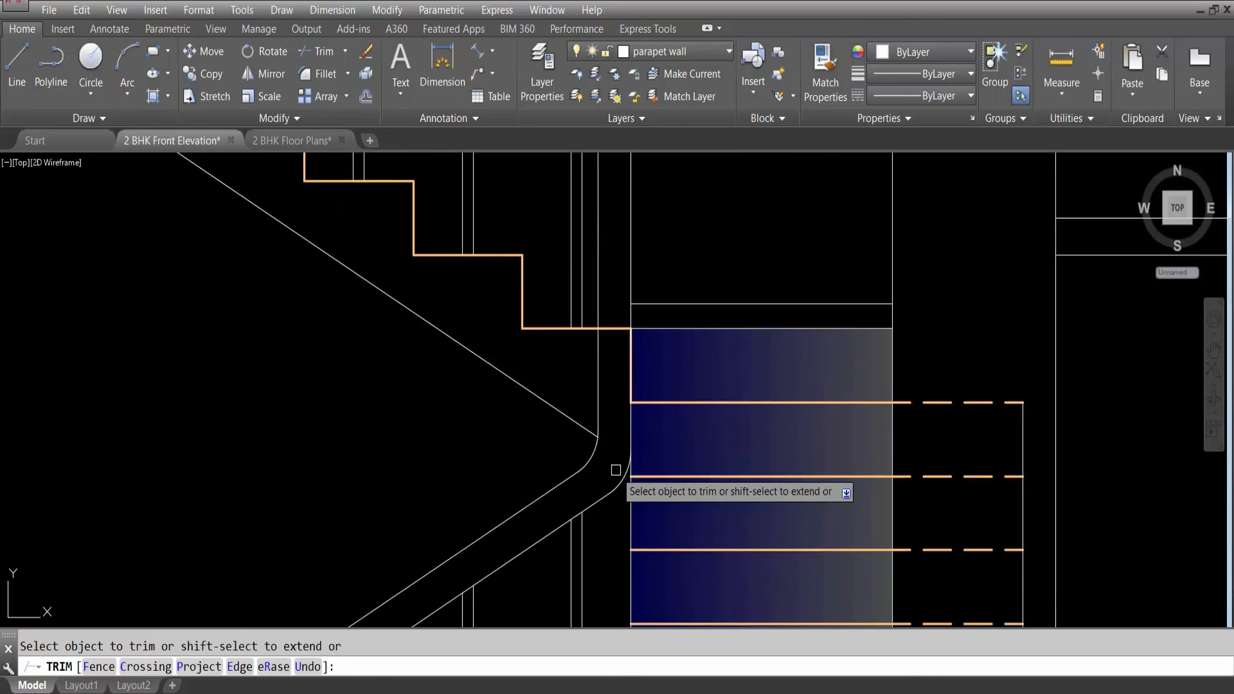
scroll(627, 466, "down", 4)
key("Escape")
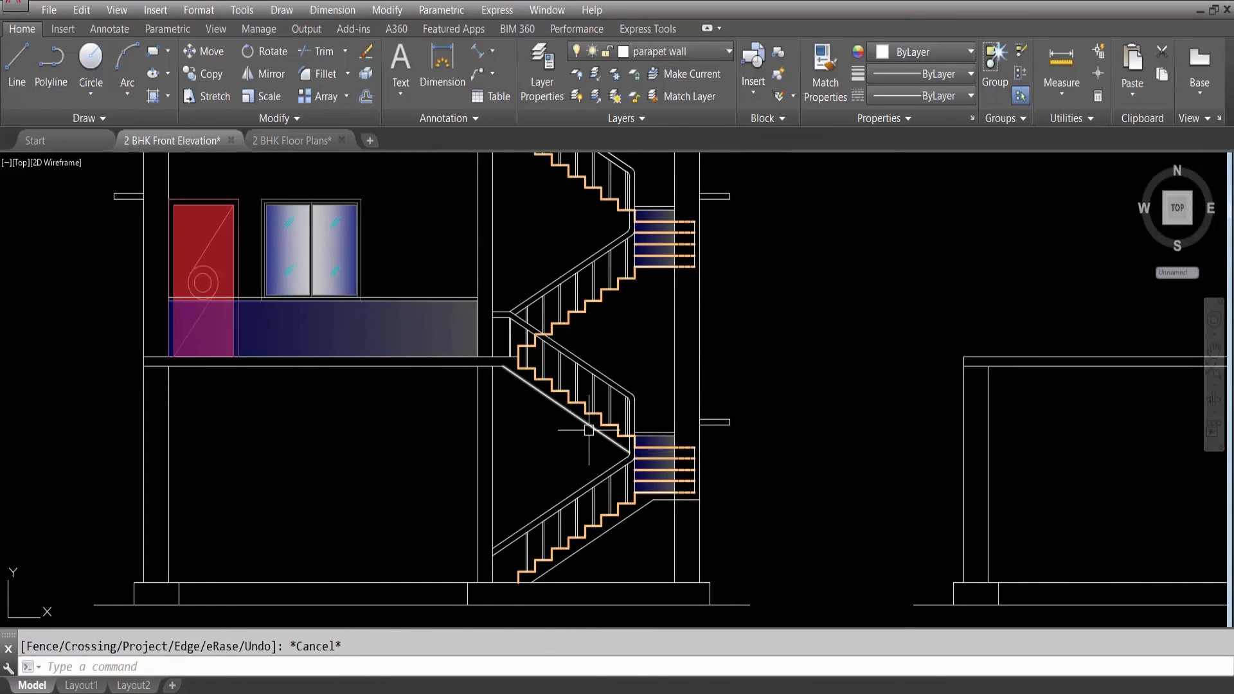
Put both waist slab lines and the landing's underside line on the Slab layer with the ByLayer colour.
left_click(589, 430)
scroll(561, 573, "up", 4)
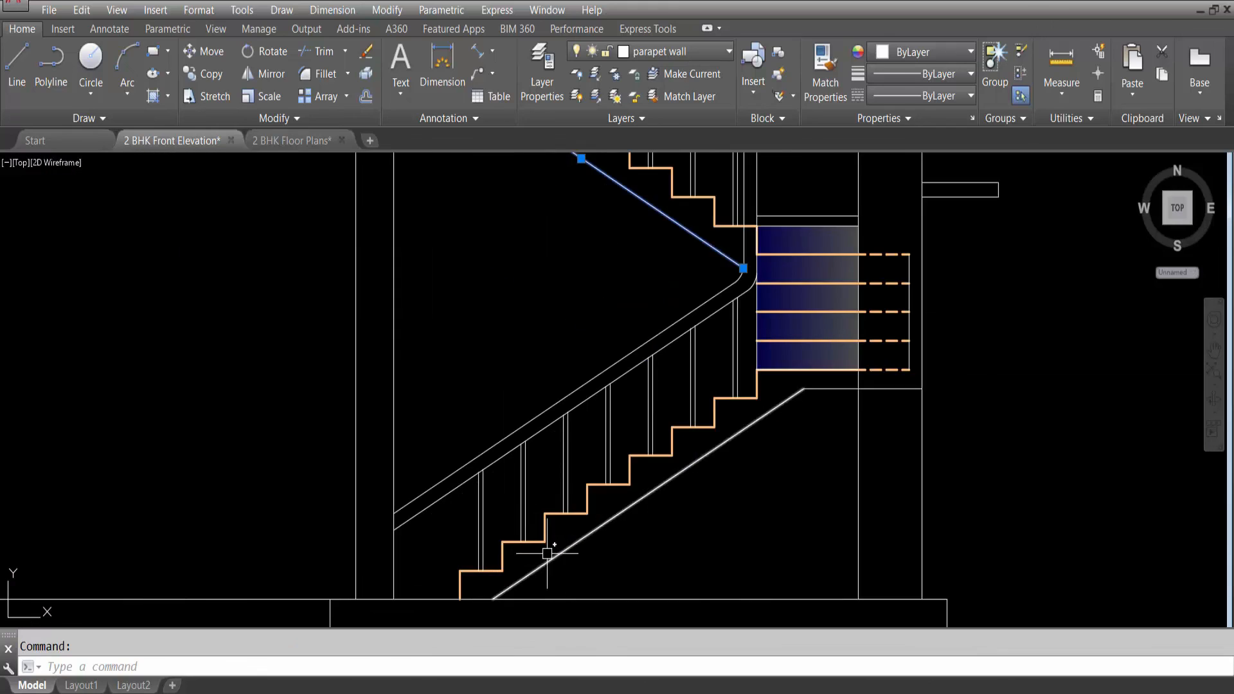
left_click(552, 570)
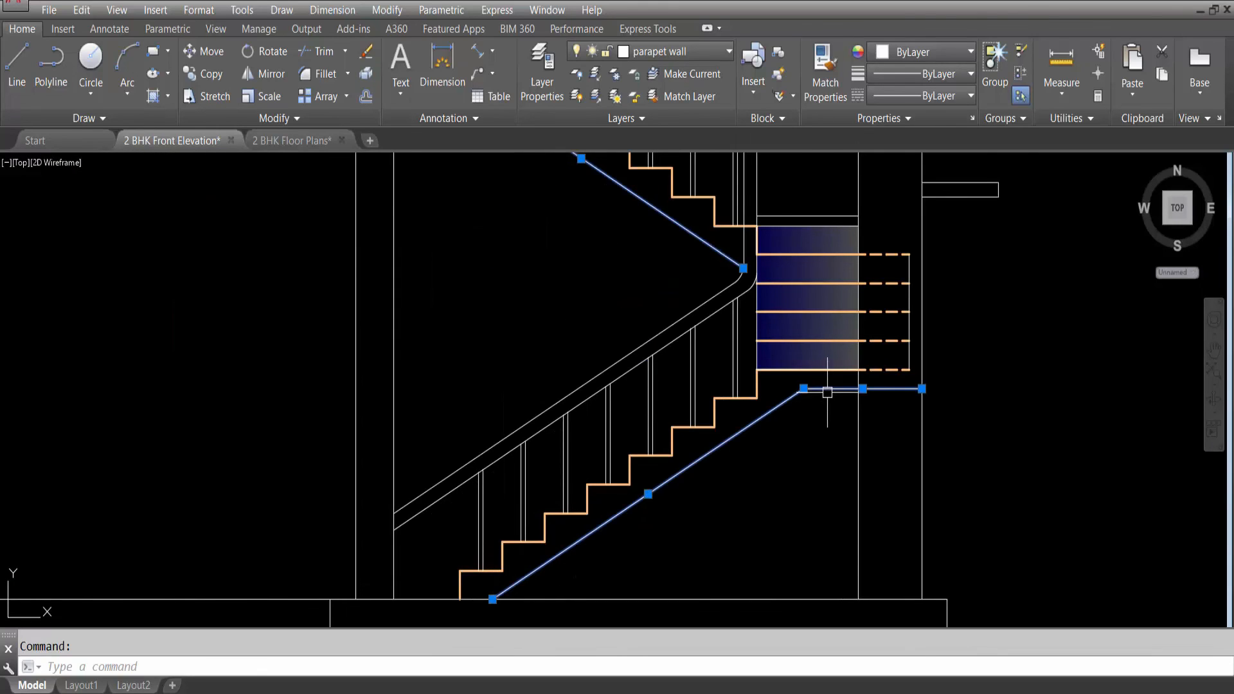
scroll(772, 459, "down", 2)
left_click(664, 52)
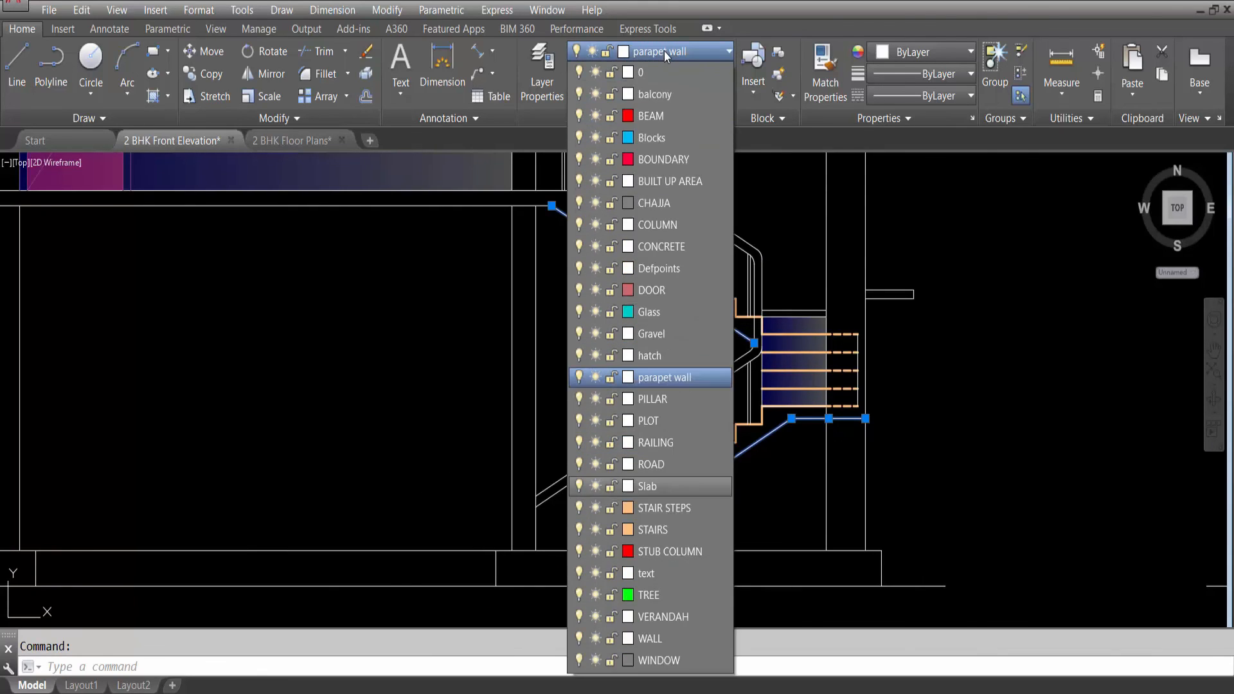
left_click(676, 484)
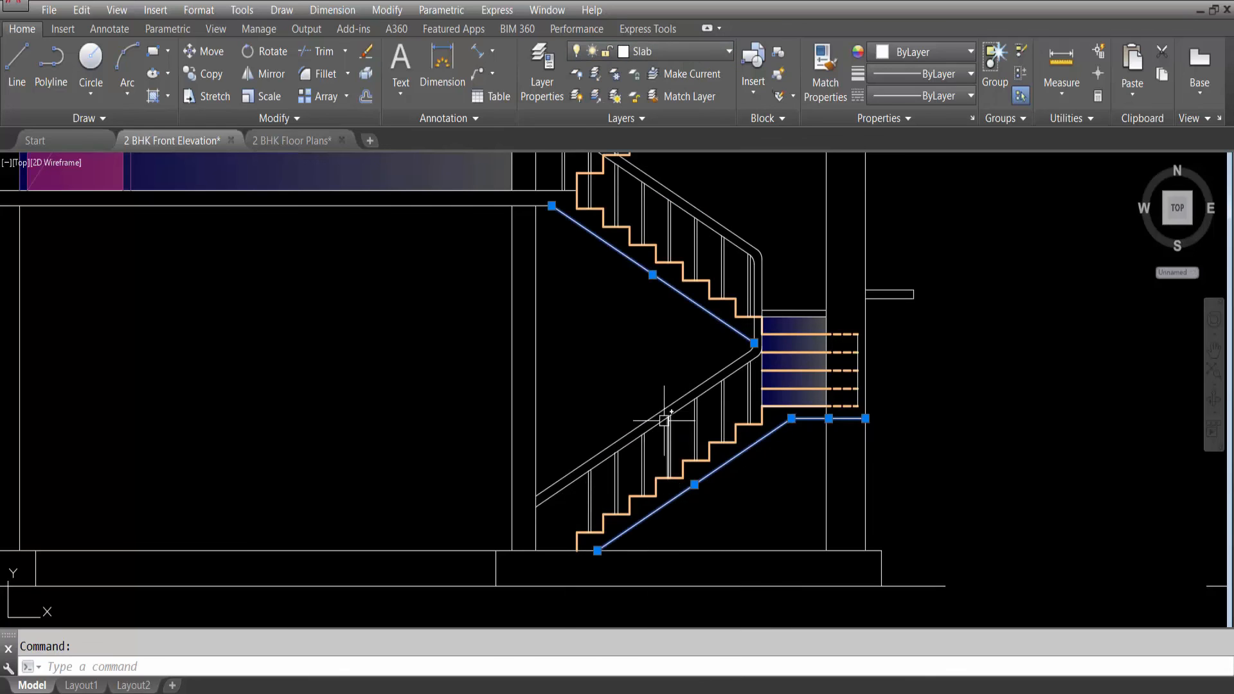
left_click(960, 55)
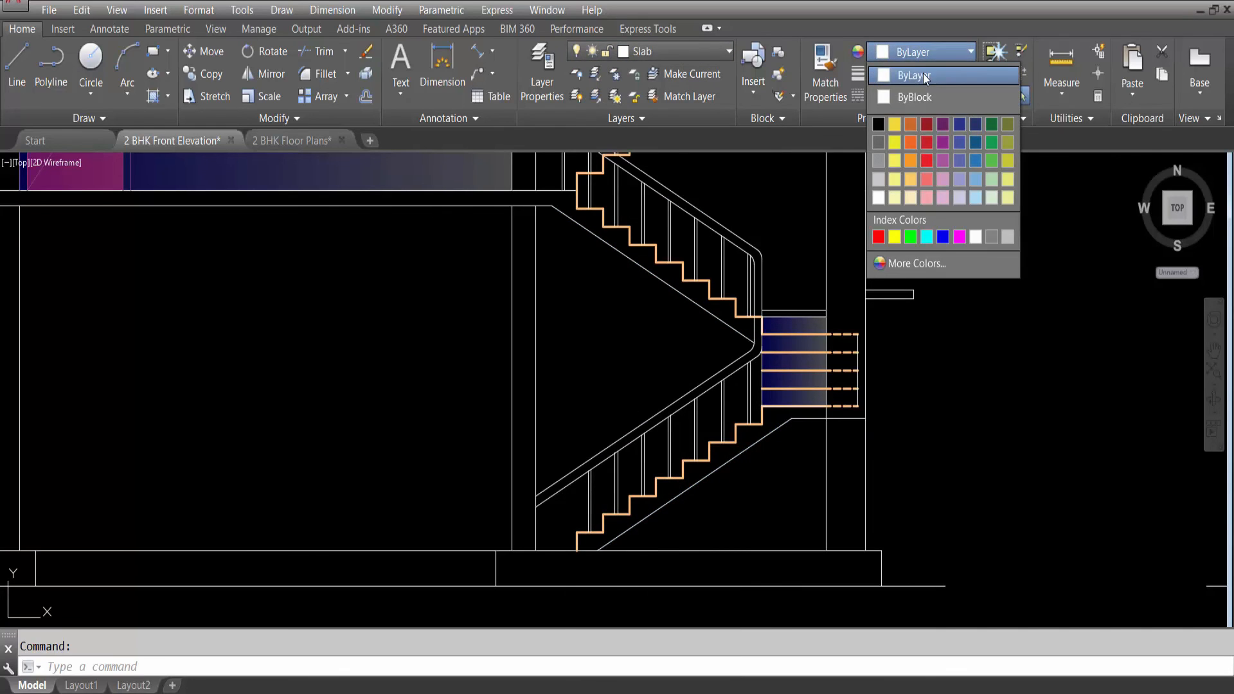
Copy the waist slab and landing lines up to the first floor, from the outer column's foot to the floor slab's top.
scroll(721, 409, "down", 4)
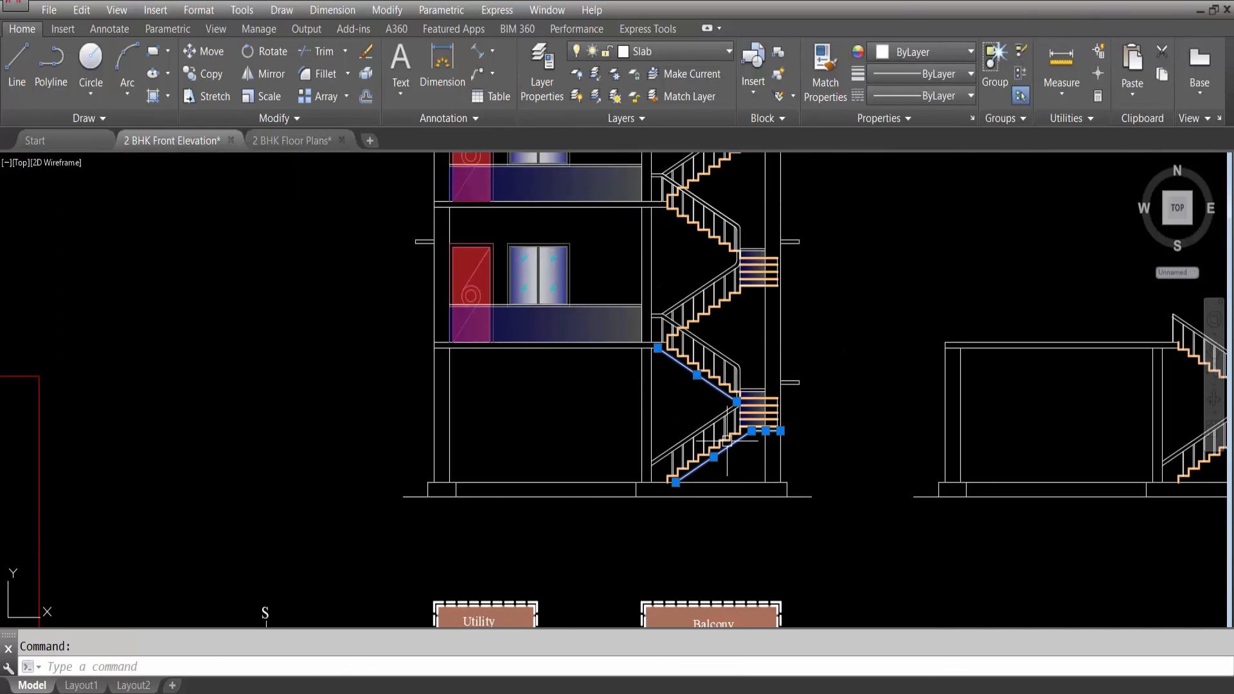
type("o")
key("Return")
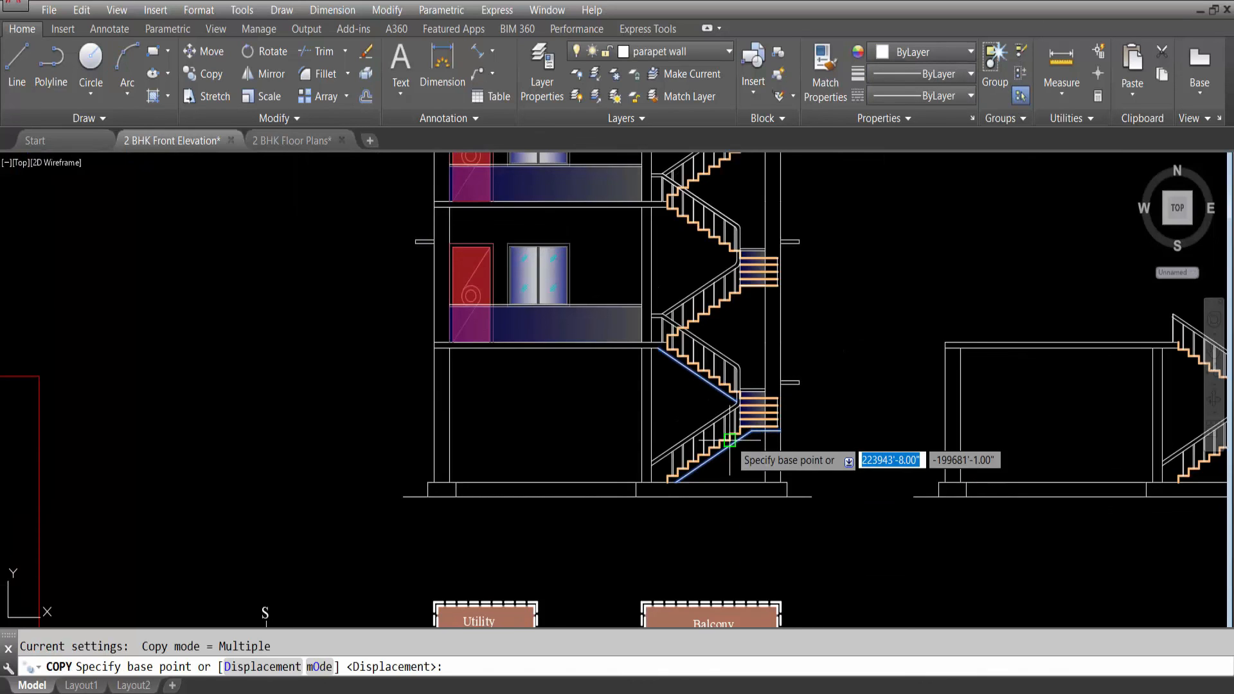
scroll(449, 481, "up", 5)
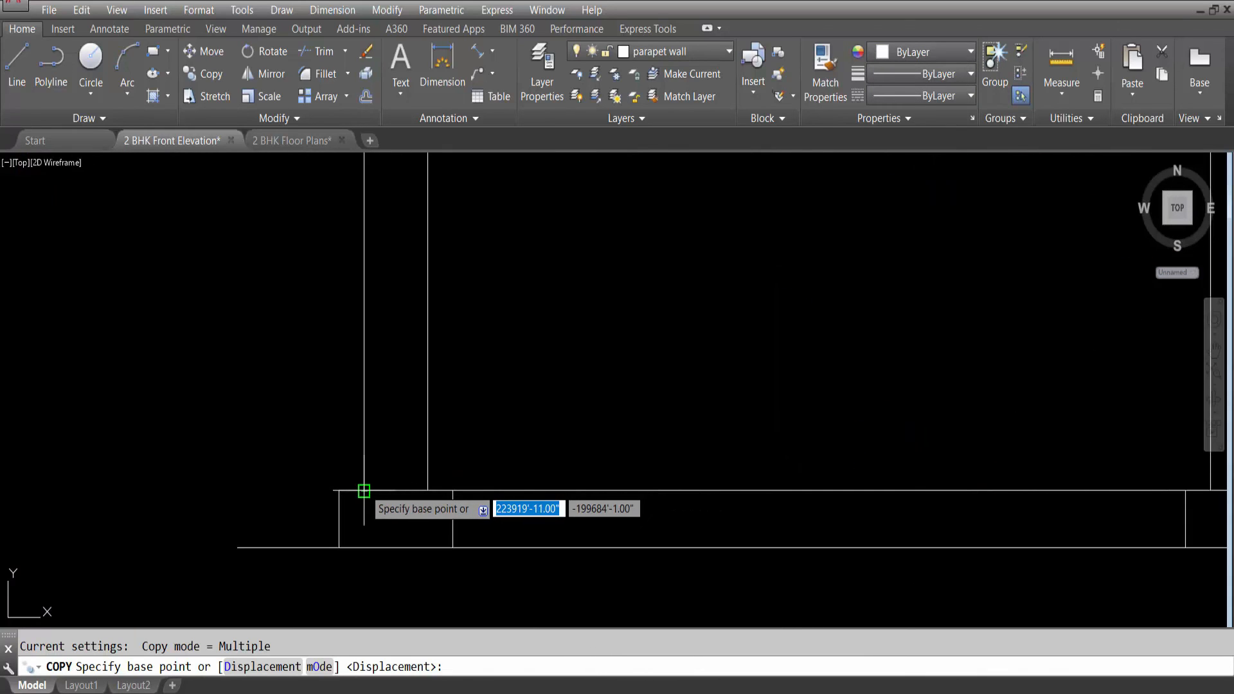
scroll(364, 491, "up", 5)
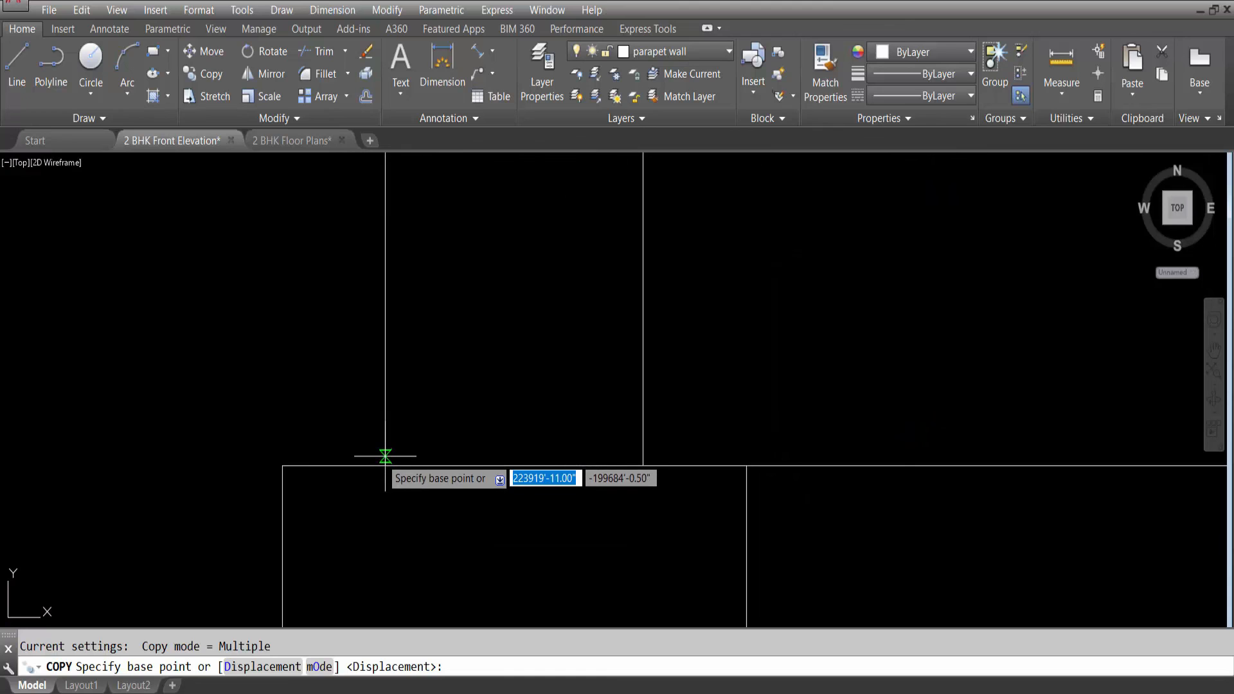
left_click(385, 465)
scroll(385, 464, "down", 5)
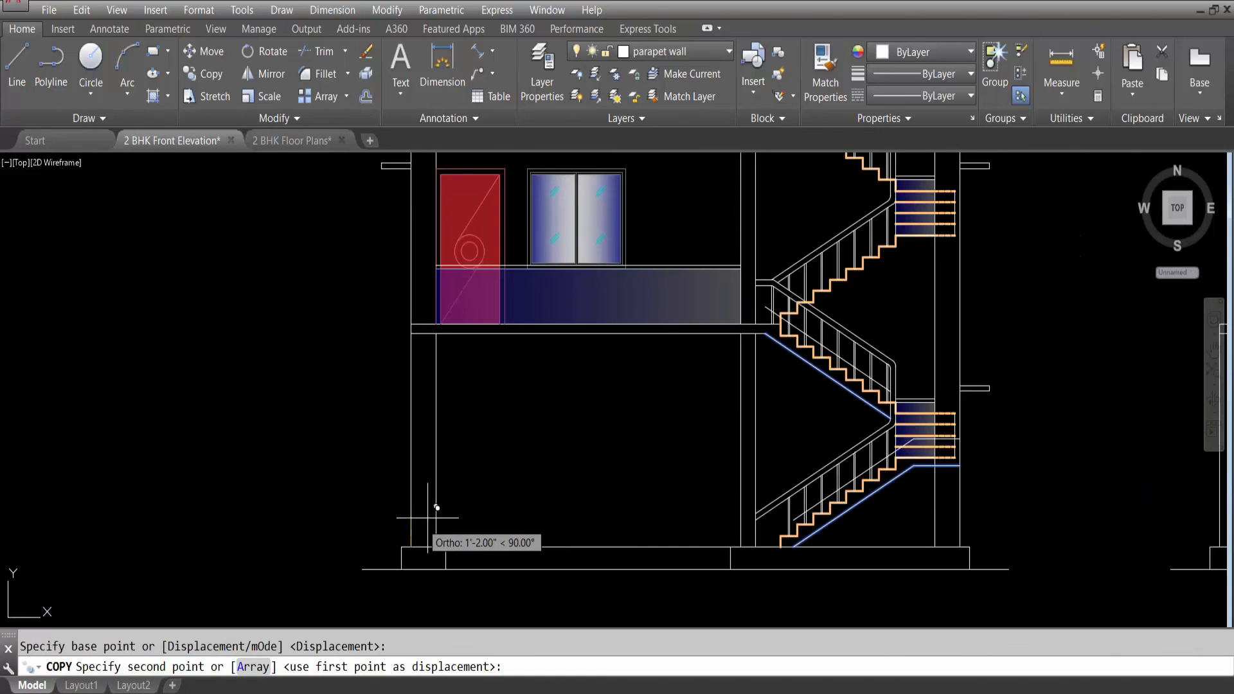
scroll(435, 314, "up", 8)
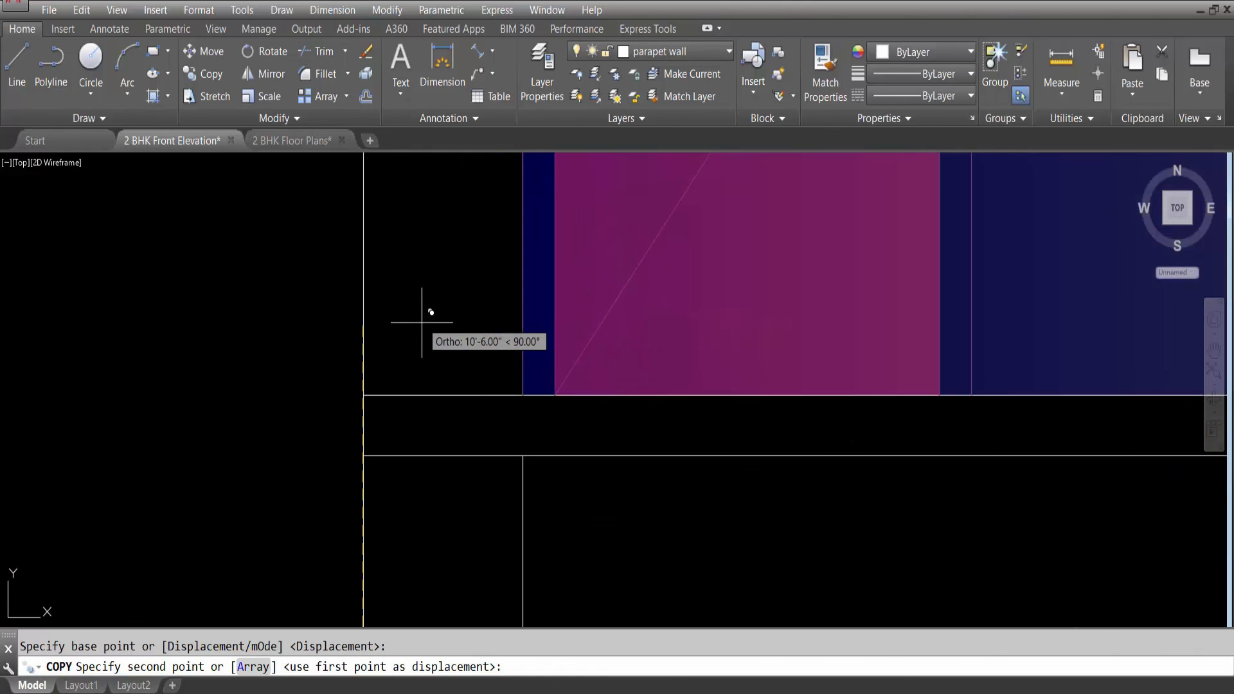
left_click(363, 389)
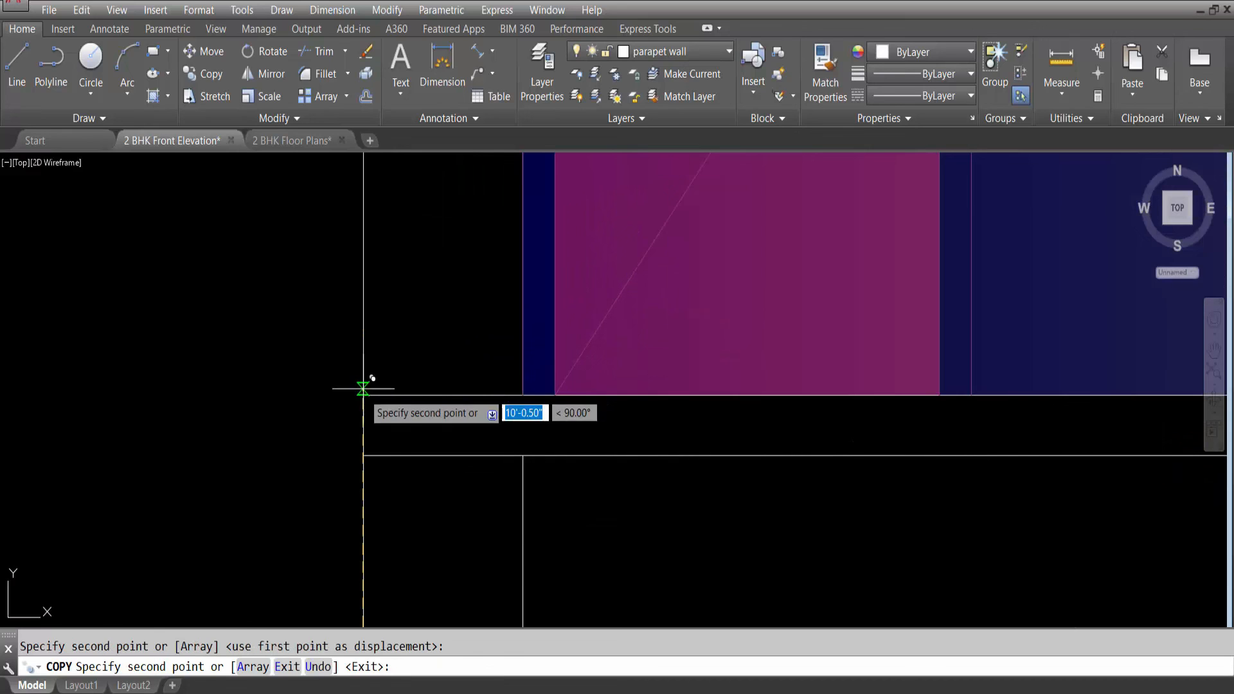
Place further copies of the waist slab lines at the second and third floor slab levels along the outer column edge.
scroll(372, 399, "down", 5)
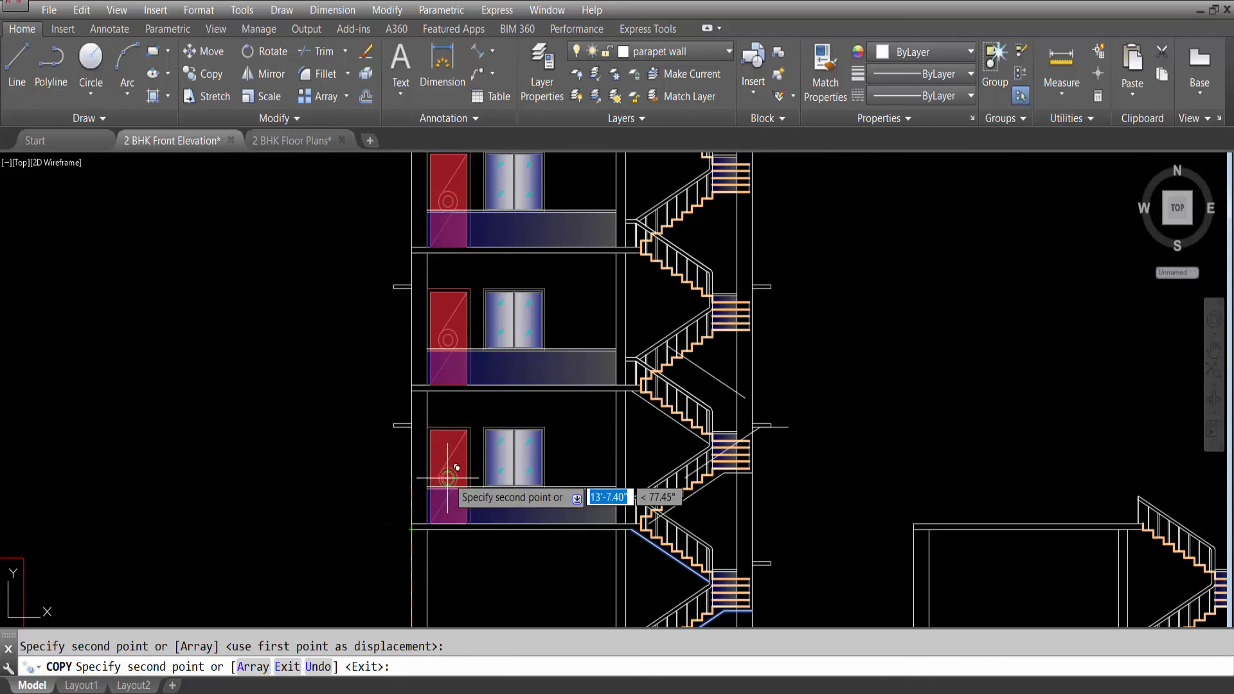
scroll(418, 390, "up", 6)
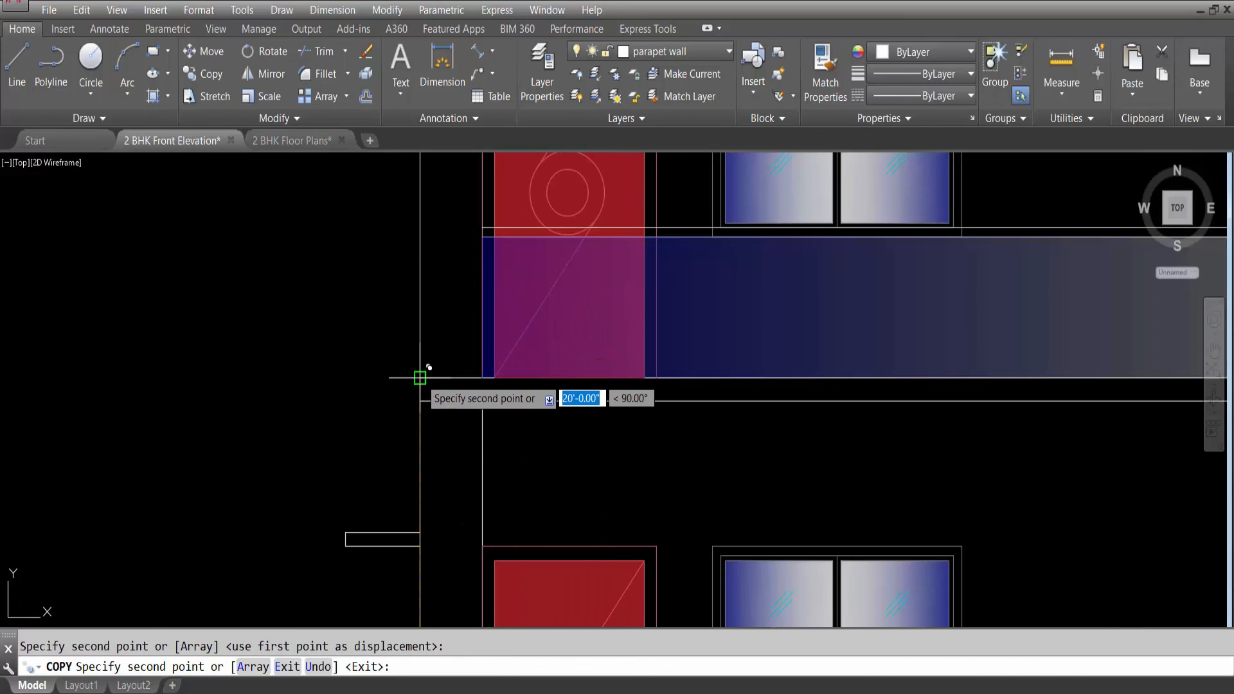
key("F8")
scroll(445, 469, "down", 4)
scroll(449, 350, "up", 5)
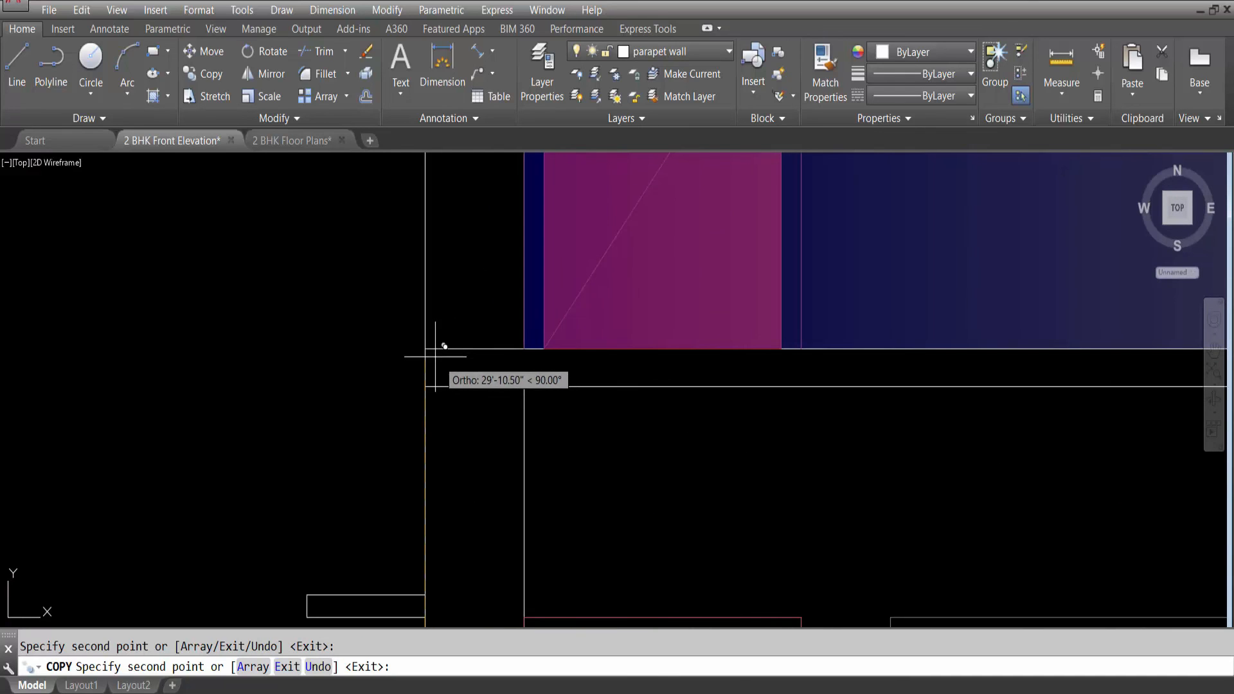
scroll(450, 537, "down", 5)
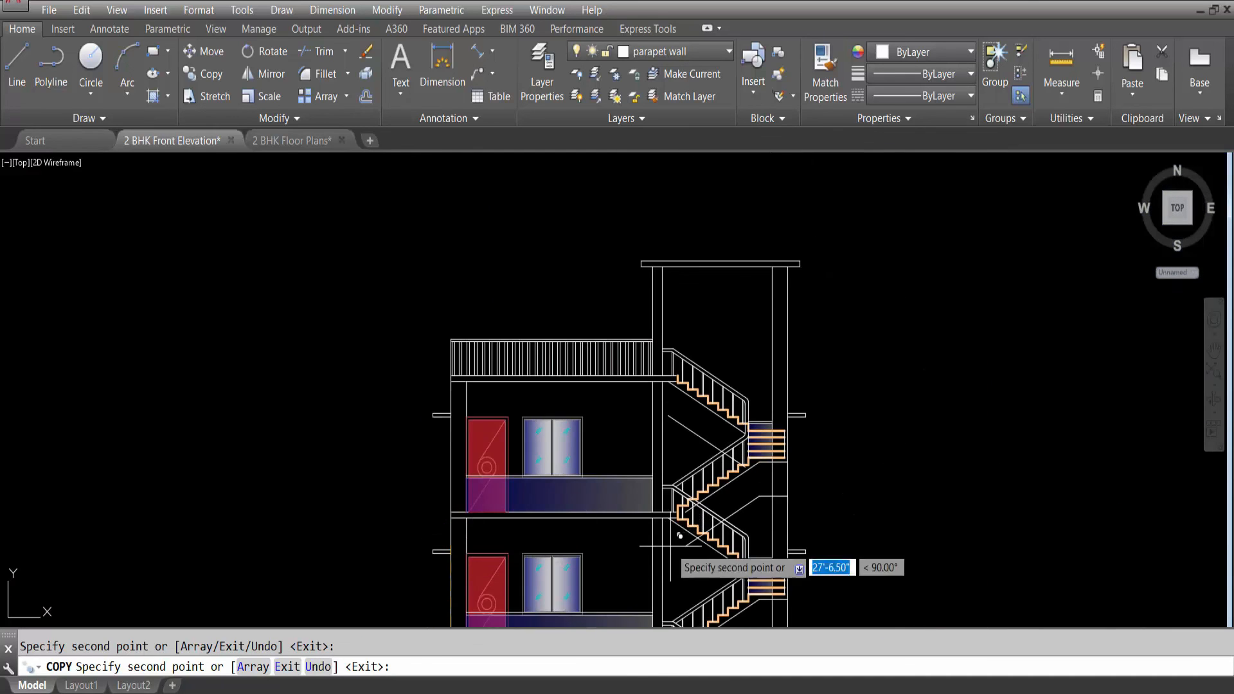
key("Escape")
Extend the lower end of the first floor's waist slab line to the stair steps at the floor slab edge.
scroll(631, 501, "down", 5)
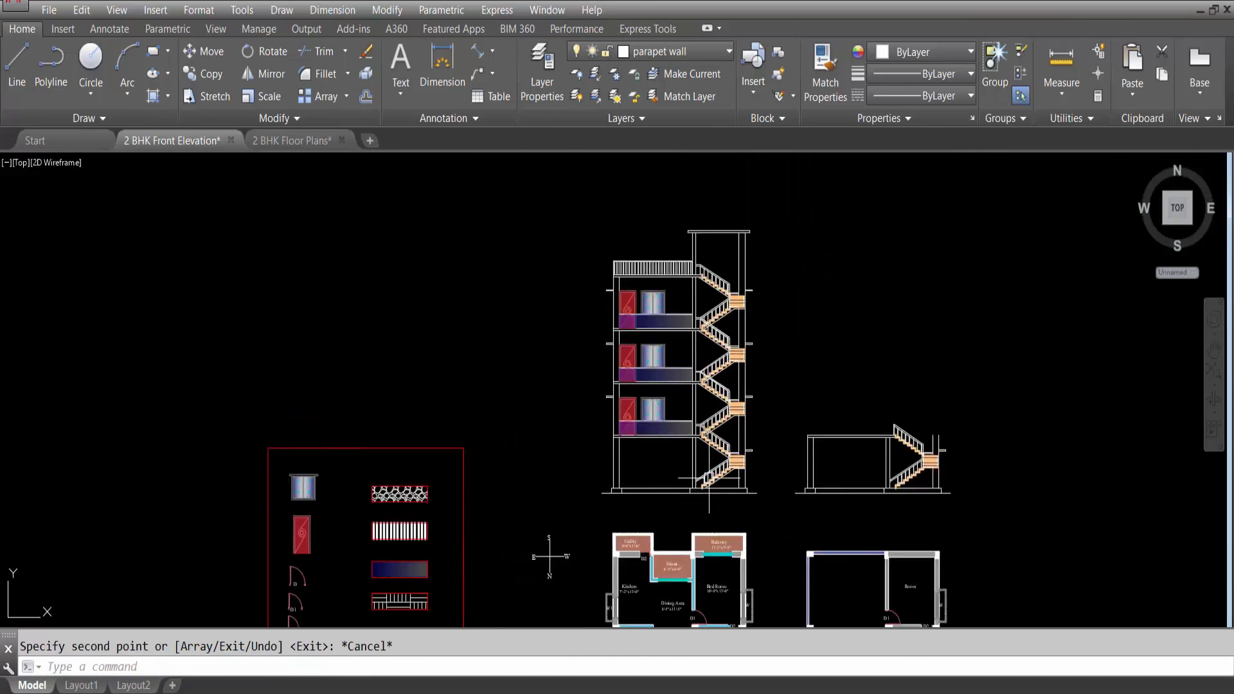
scroll(727, 487, "up", 8)
scroll(728, 486, "up", 3)
scroll(738, 559, "down", 5)
scroll(732, 501, "up", 4)
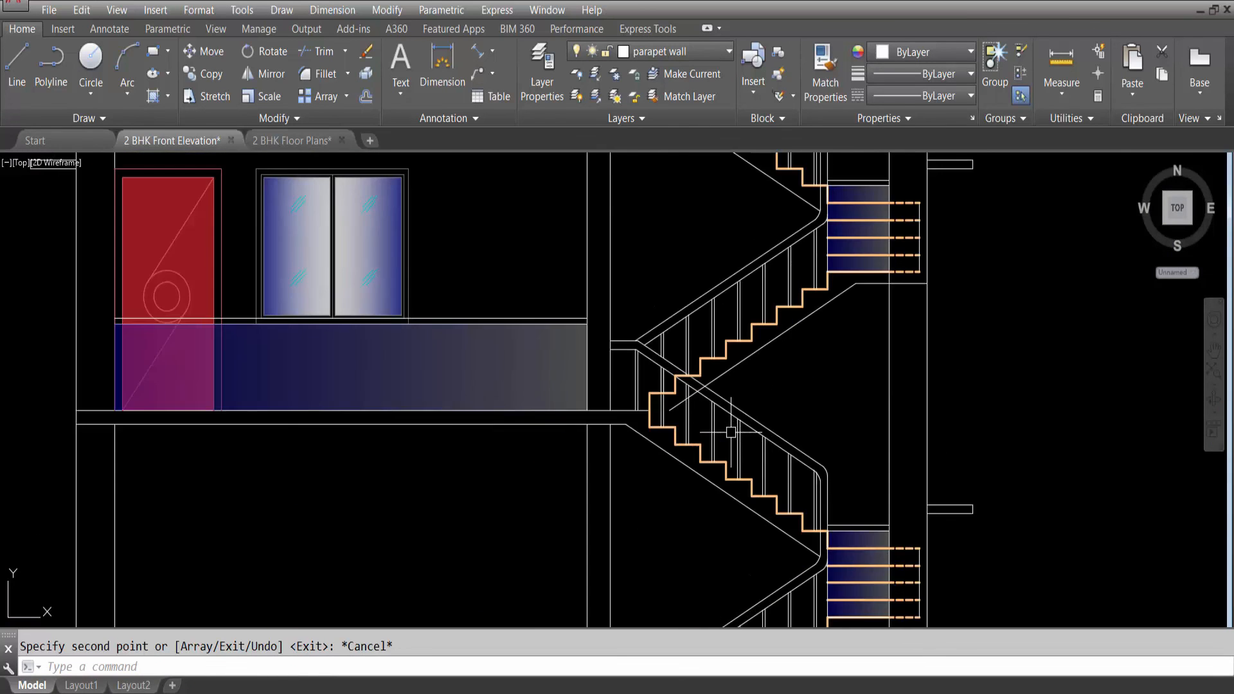
scroll(722, 463, "down", 2)
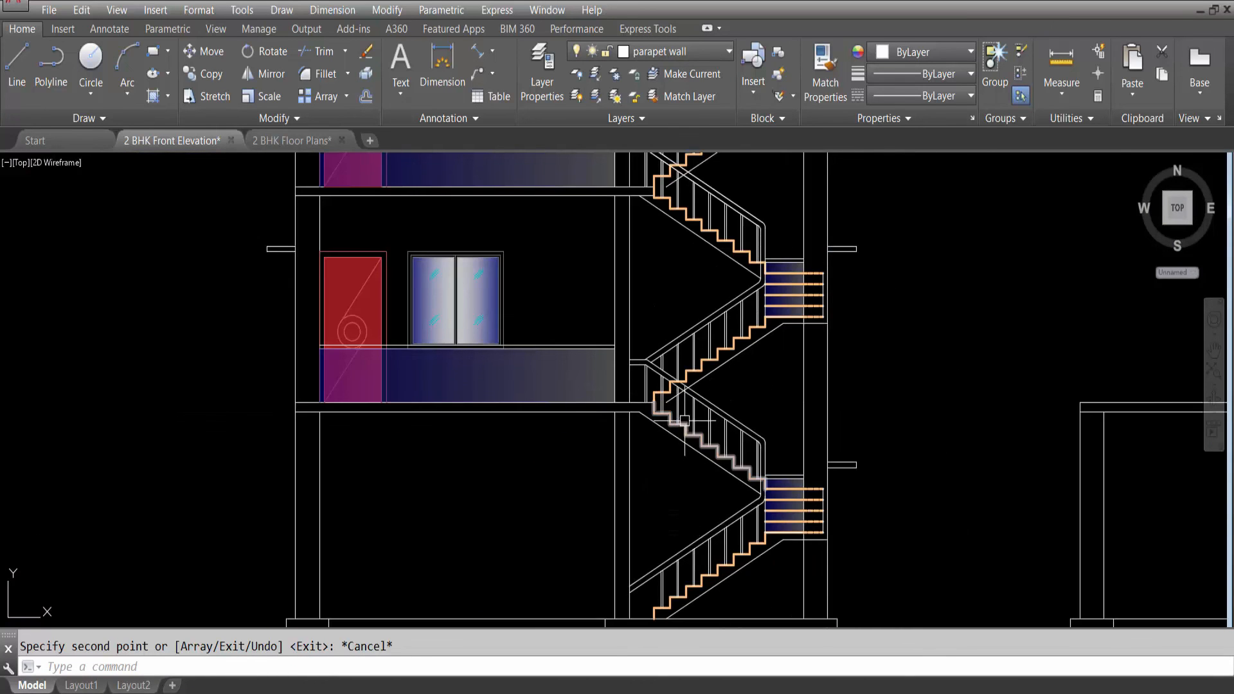
scroll(695, 530, "down", 3)
scroll(695, 528, "up", 2)
scroll(696, 526, "down", 1)
scroll(696, 527, "up", 5)
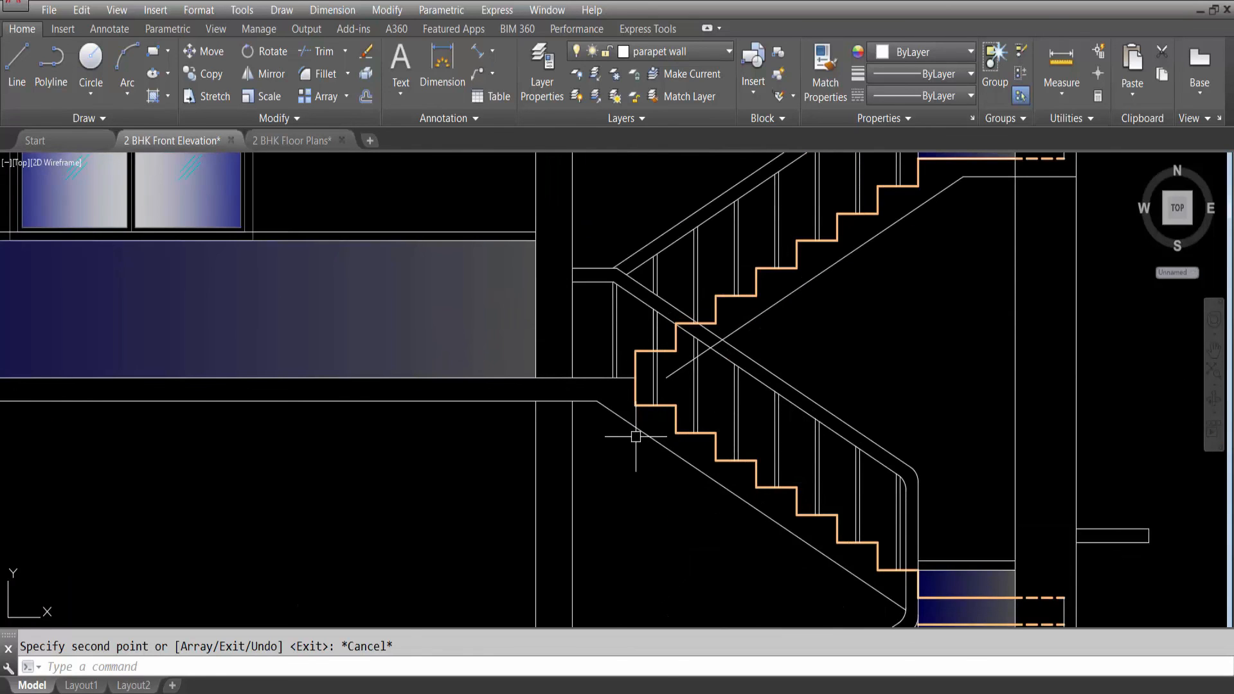
type("ex")
key("Return")
left_click(654, 406)
key("Return")
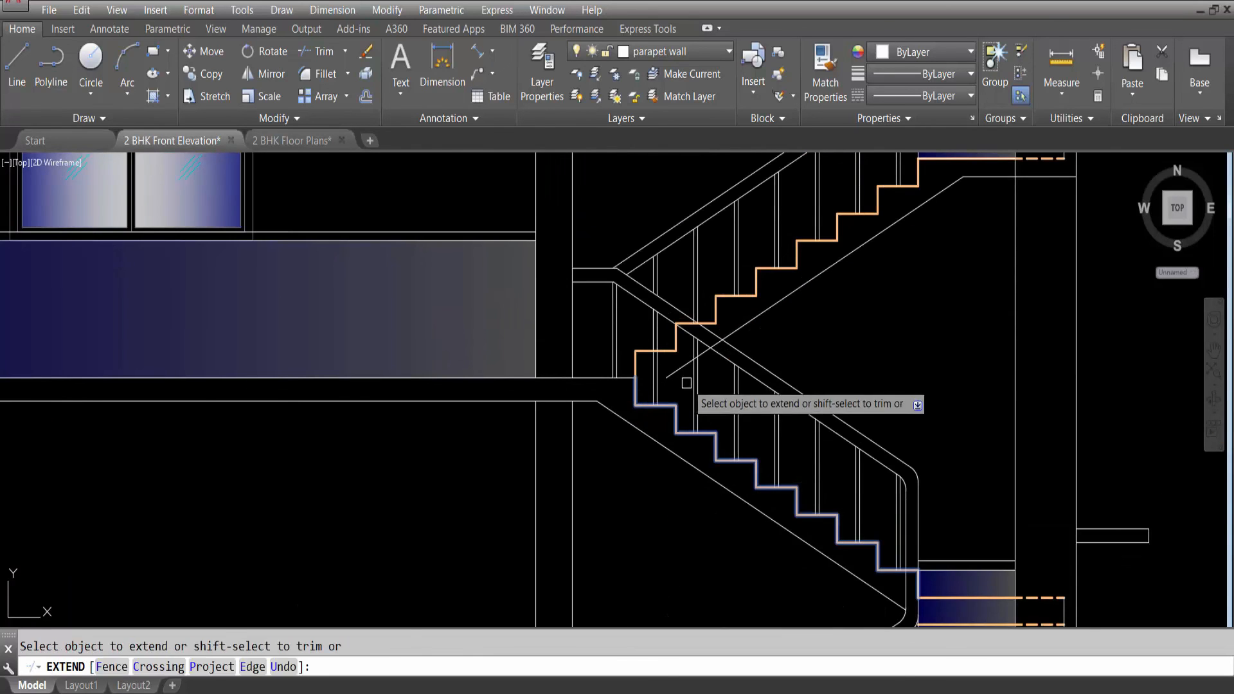
scroll(665, 475, "down", 5)
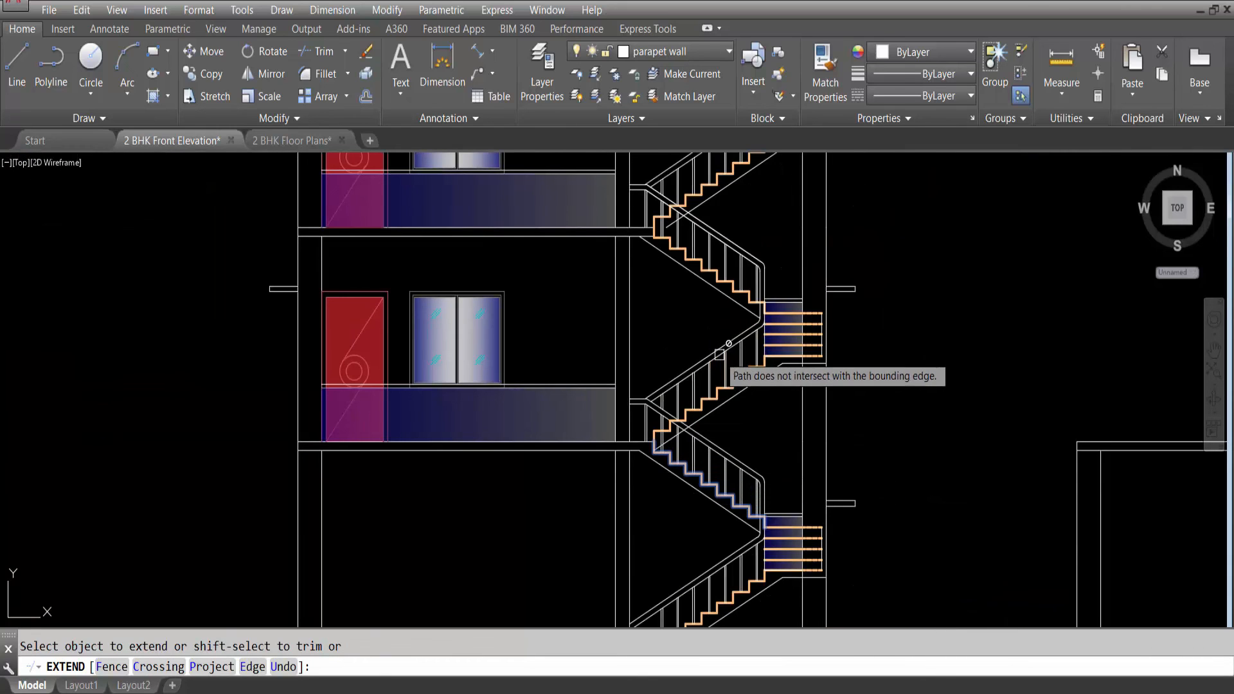
scroll(665, 221, "up", 6)
key("Return")
Extend the second floor's waist slab line down to the riser at the floor slab edge.
type("e")
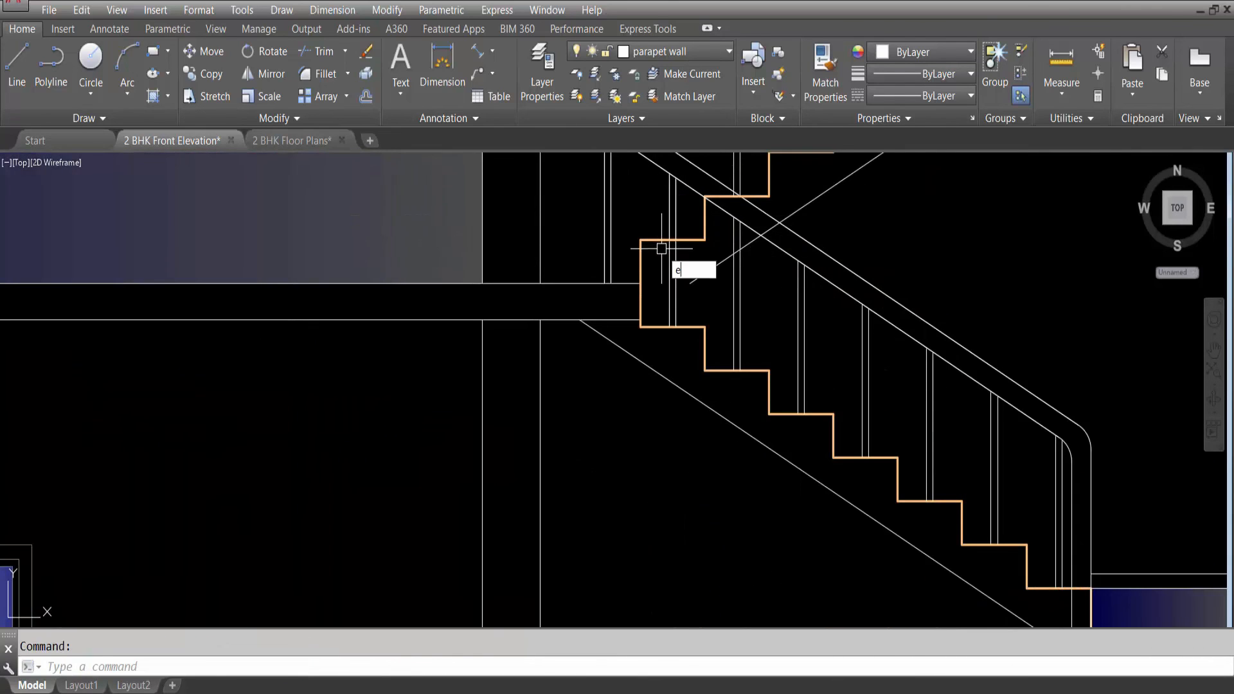
type("x")
key("Return")
left_click(644, 323)
key("Return")
left_click(697, 283)
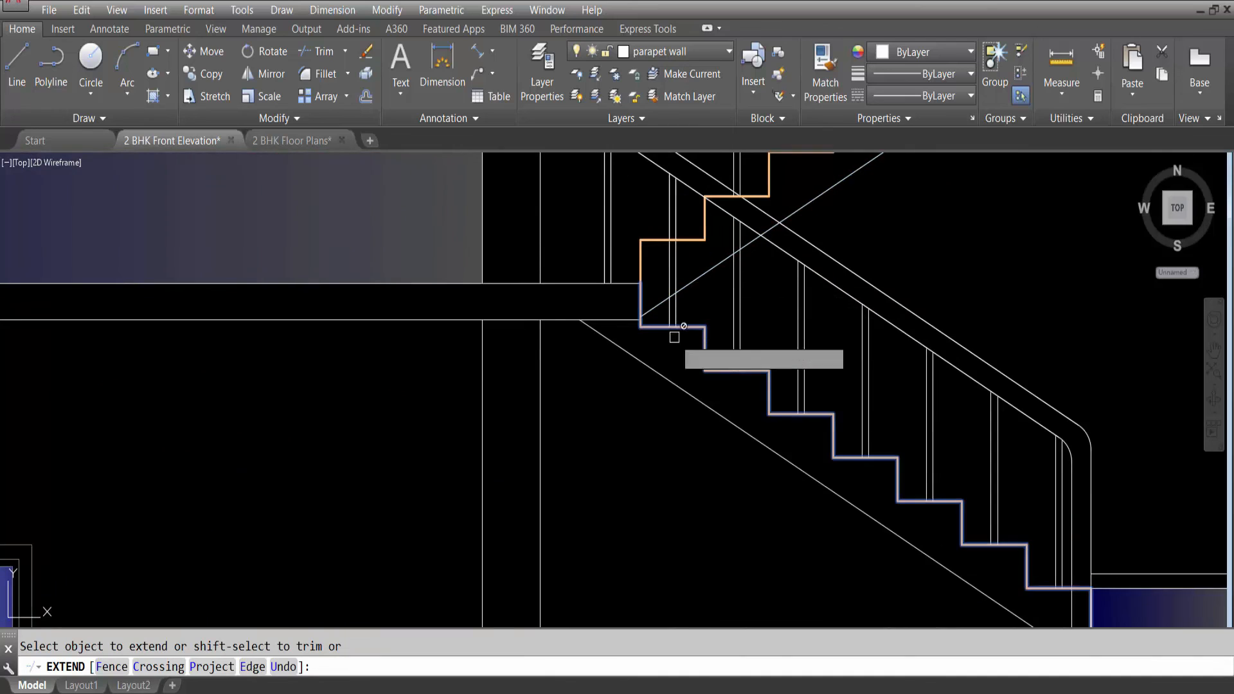
scroll(674, 337, "down", 5)
key("Escape")
scroll(719, 289, "down", 2)
scroll(719, 289, "up", 3)
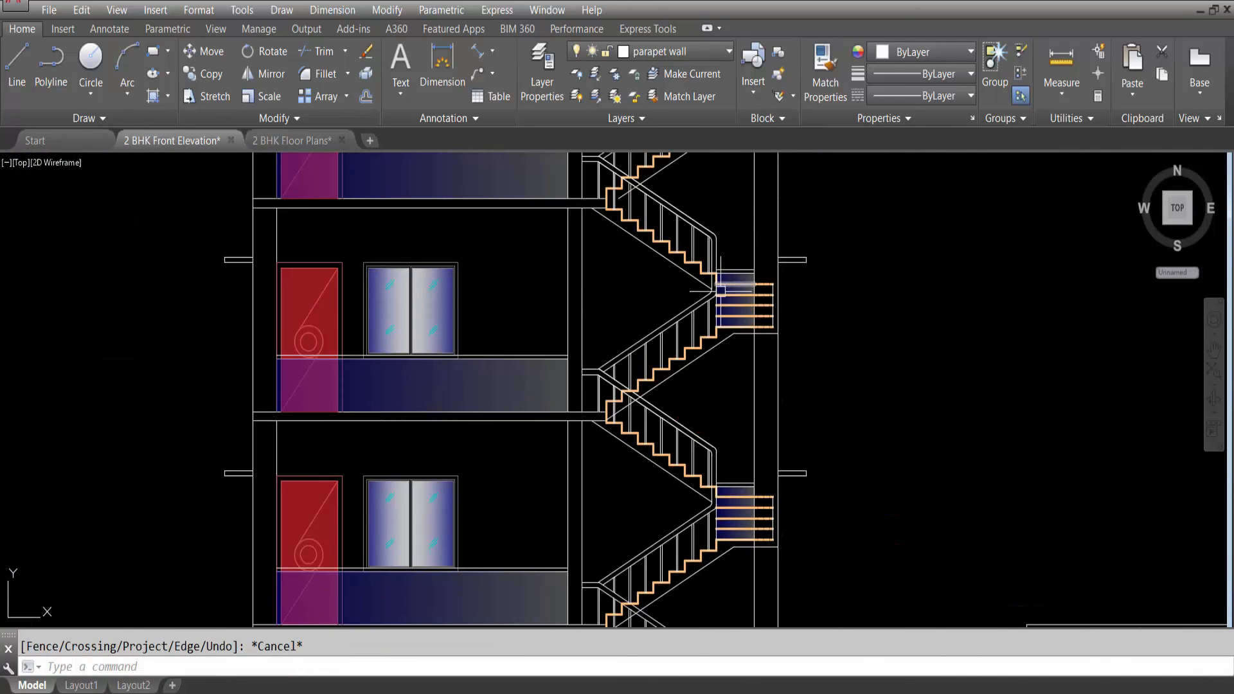
Extend the third floor's waist slab line to the step riser beside its floor slab.
type("ex")
key("Return")
scroll(605, 206, "up", 6)
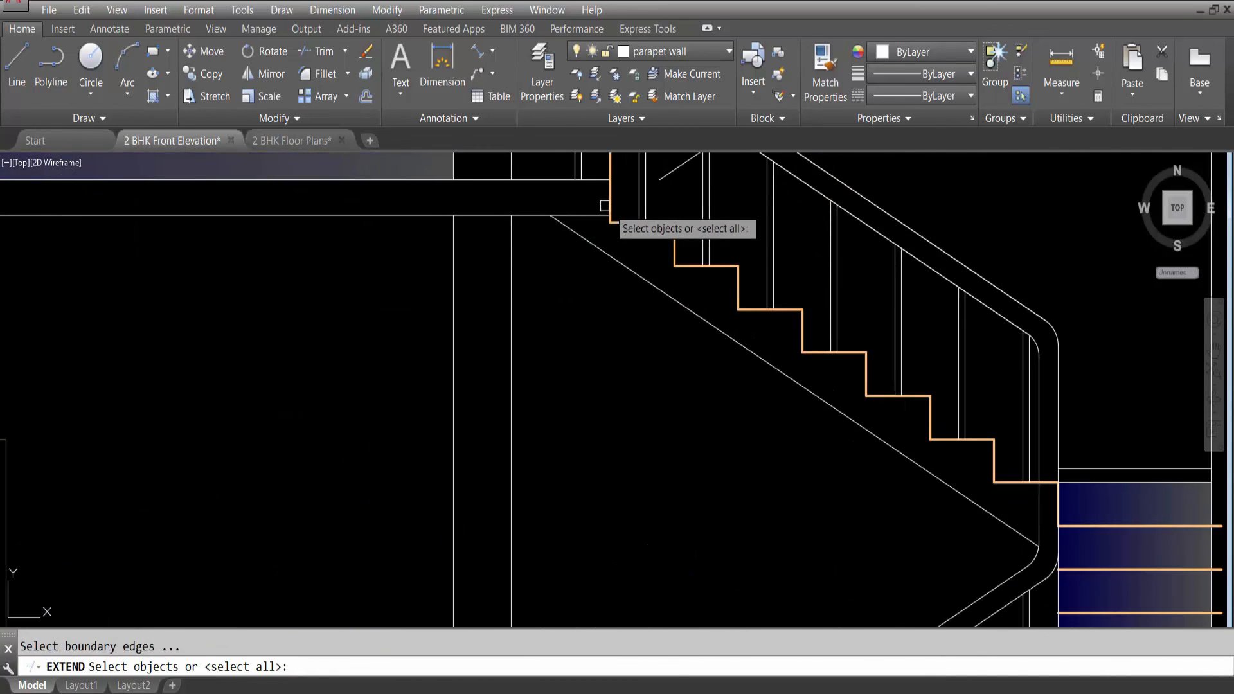
left_click(608, 211)
key("Return")
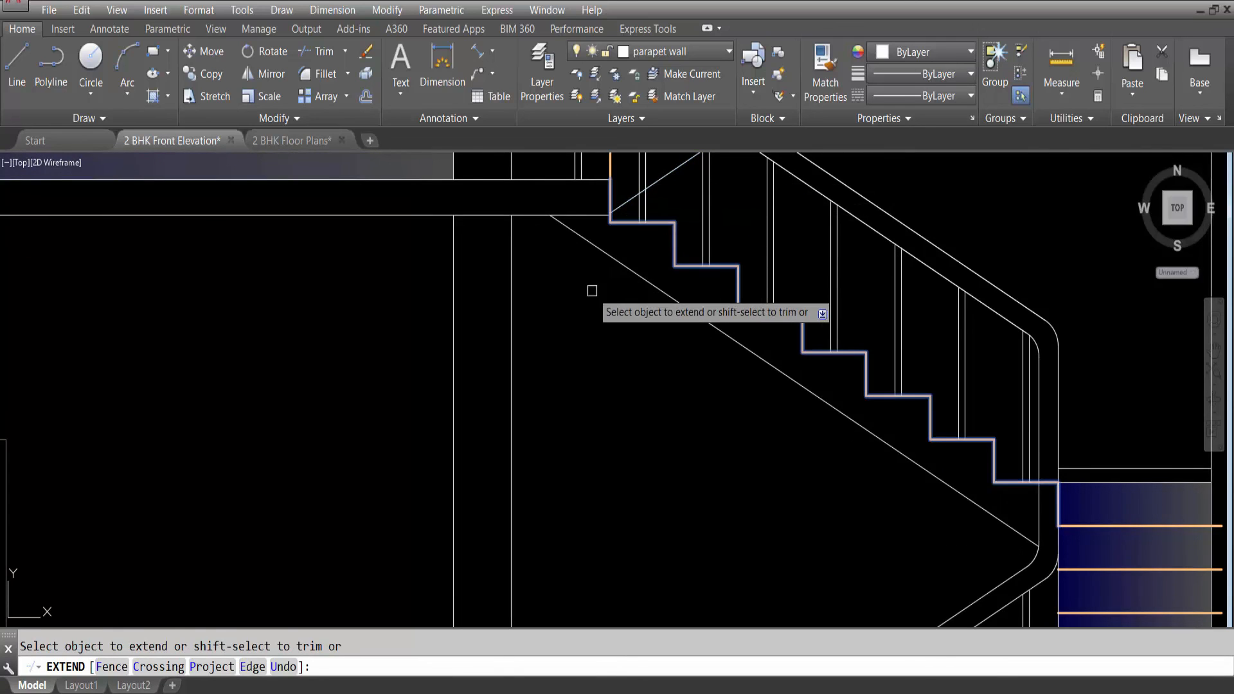
key("Escape")
Examine the waist slabs under the stair flights and landings on every floor of the elevation.
scroll(592, 290, "down", 10)
scroll(595, 209, "up", 2)
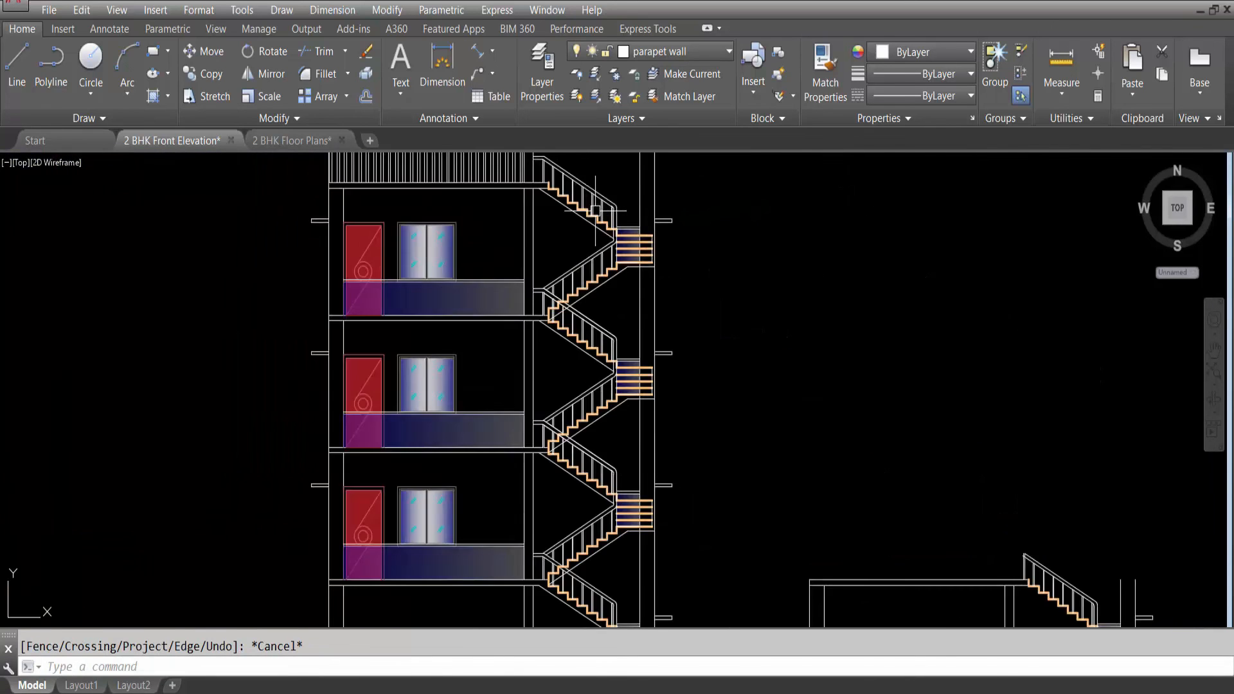
scroll(595, 209, "up", 2)
scroll(691, 459, "down", 2)
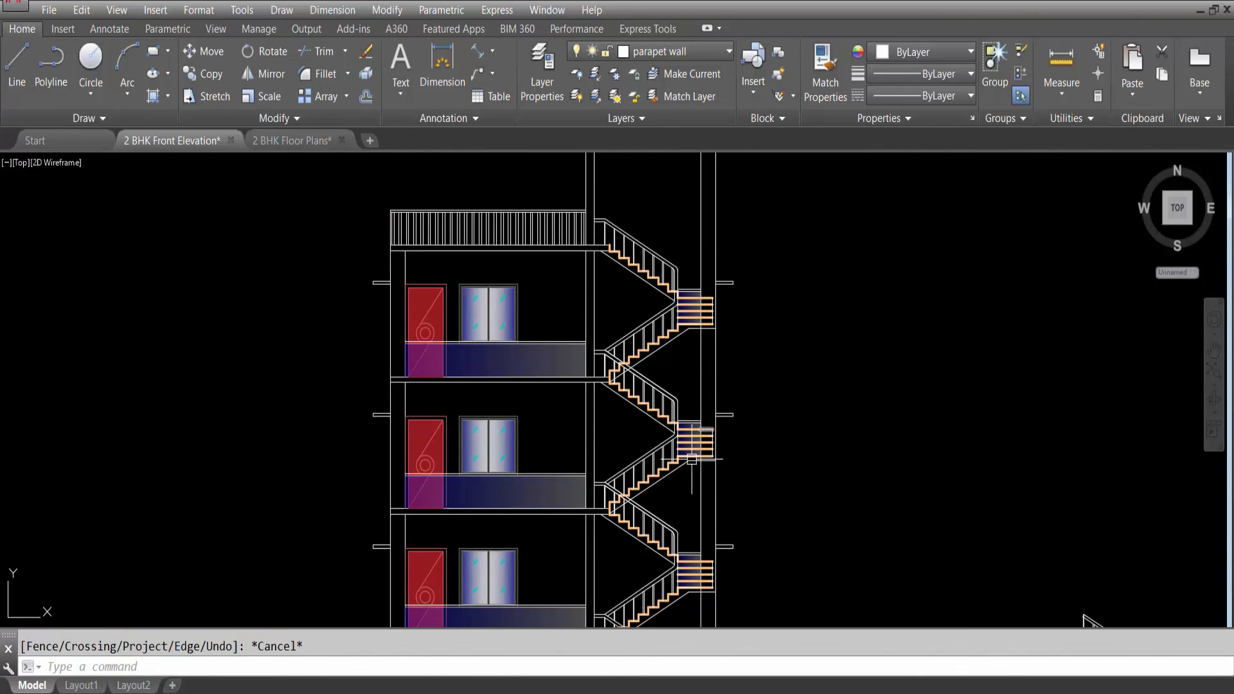
middle_click_drag(676, 494, 653, 281)
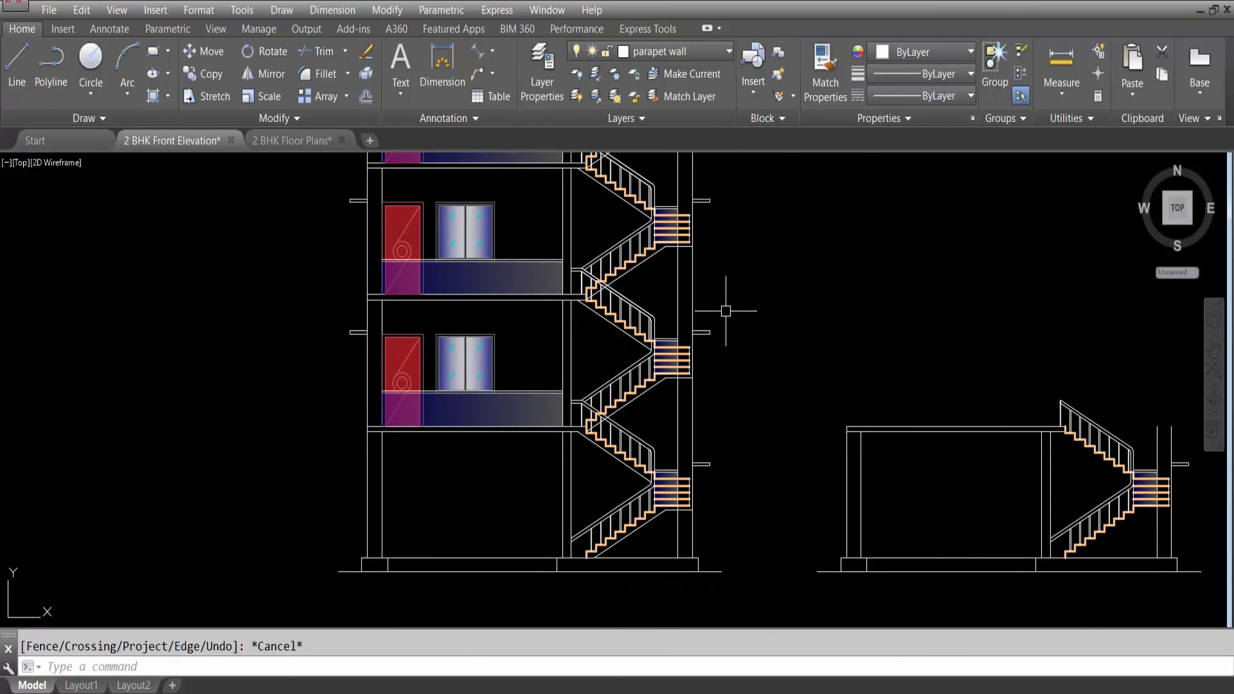
middle_click_drag(633, 269, 674, 419)
scroll(672, 414, "up", 2)
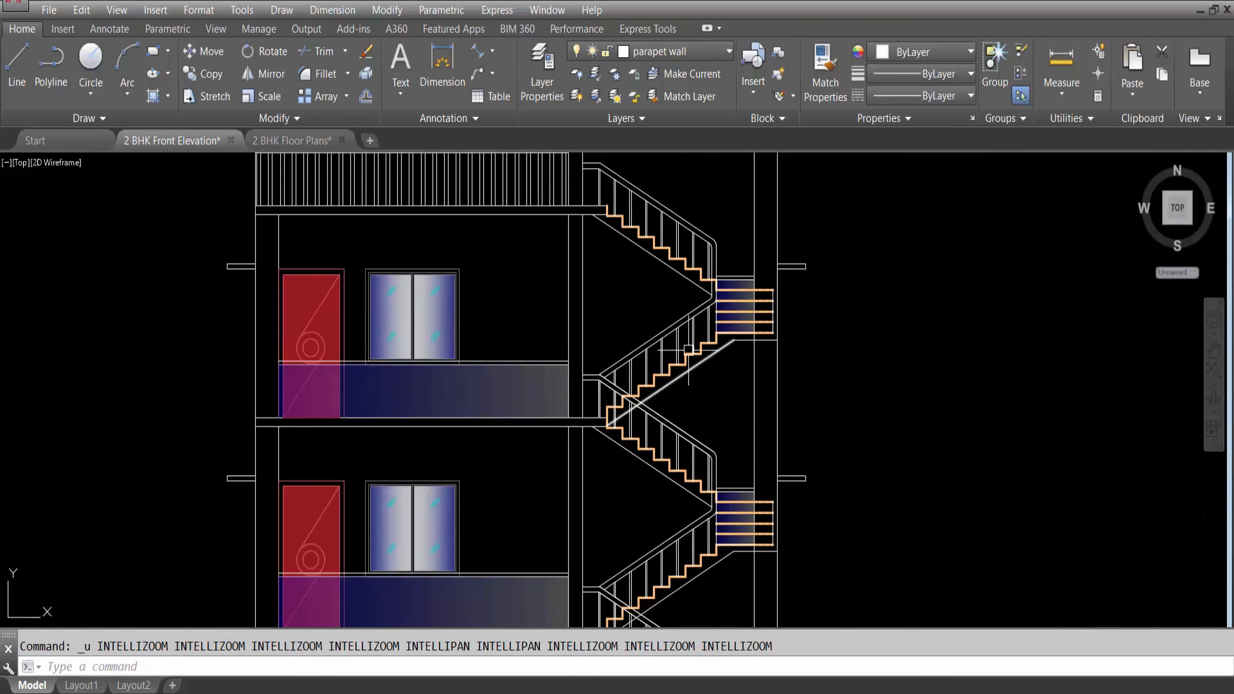
scroll(739, 358, "down", 4)
Set the terrace railing hatch's colour to the grey 147,149,152.
scroll(689, 305, "up", 6)
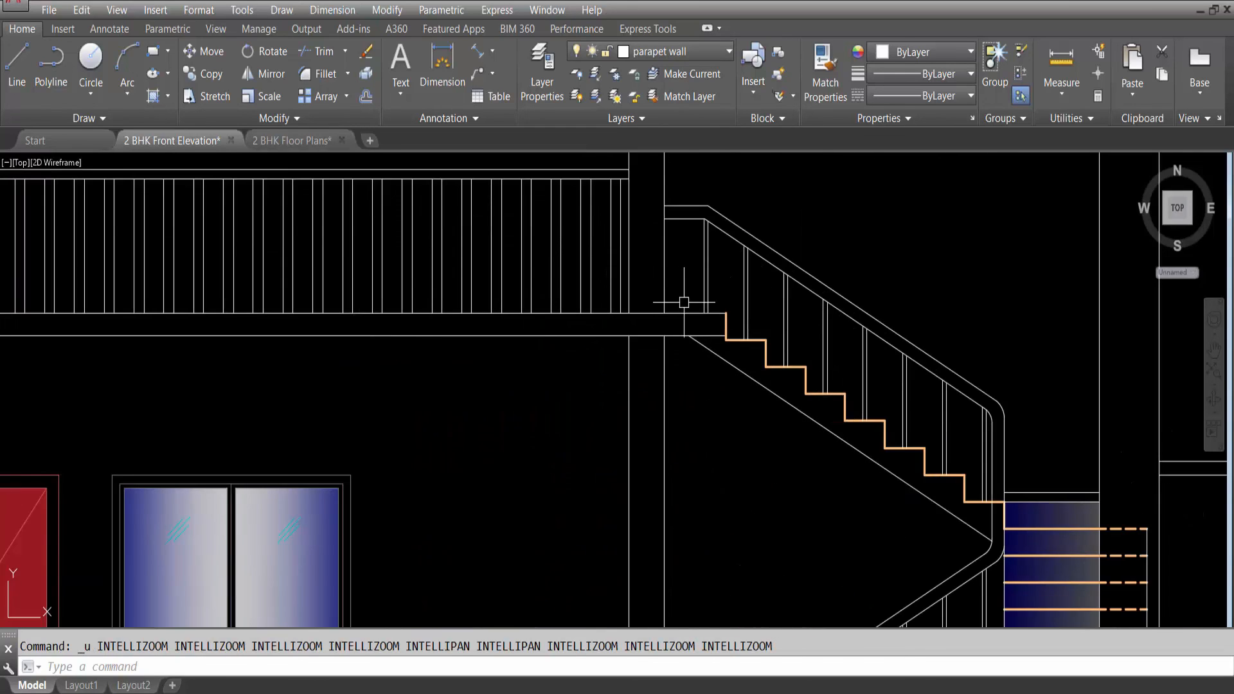
left_click(592, 267)
left_click(443, 270)
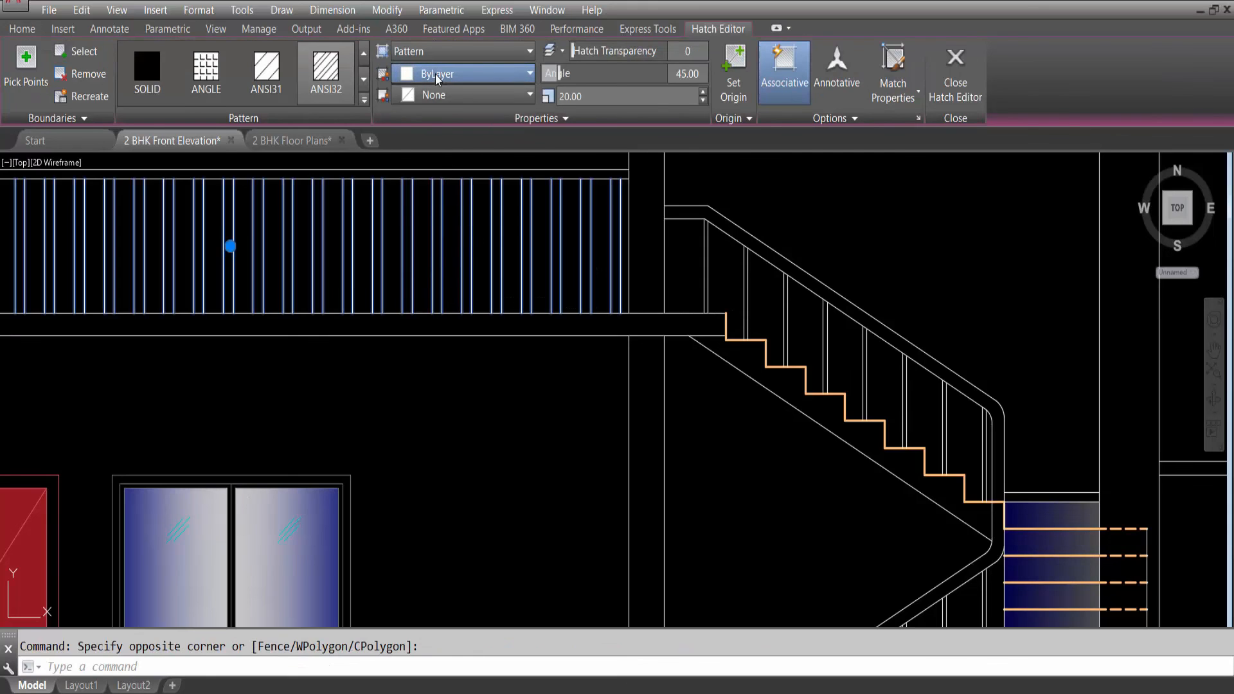
left_click(438, 74)
left_click(403, 183)
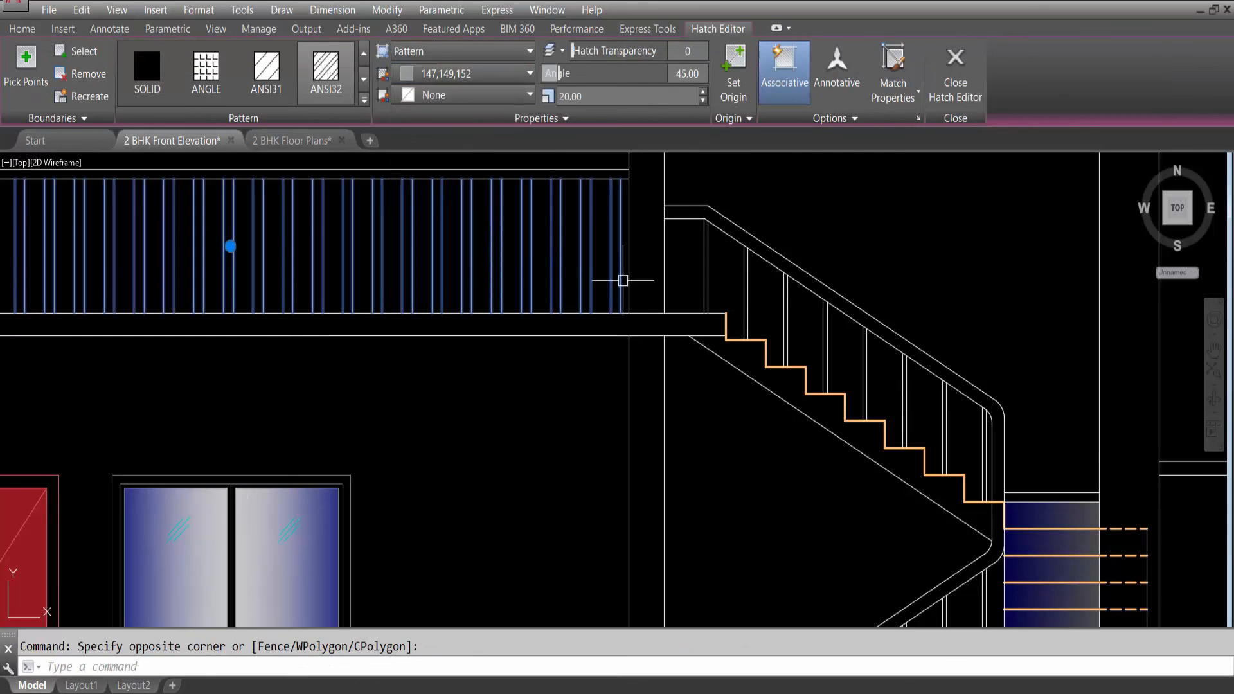
key("Escape")
scroll(648, 293, "down", 6)
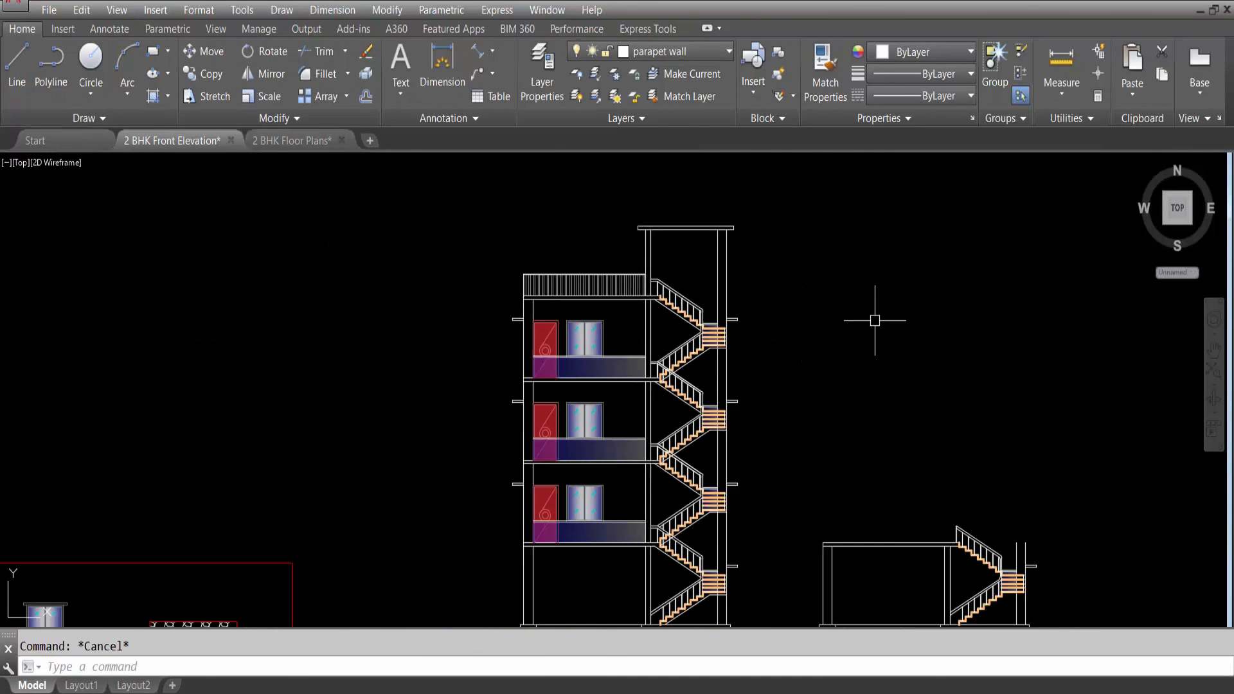
Examine the finished front elevation's floors, stair flights and terrace railing, both close up and as a whole.
scroll(876, 321, "up", 2)
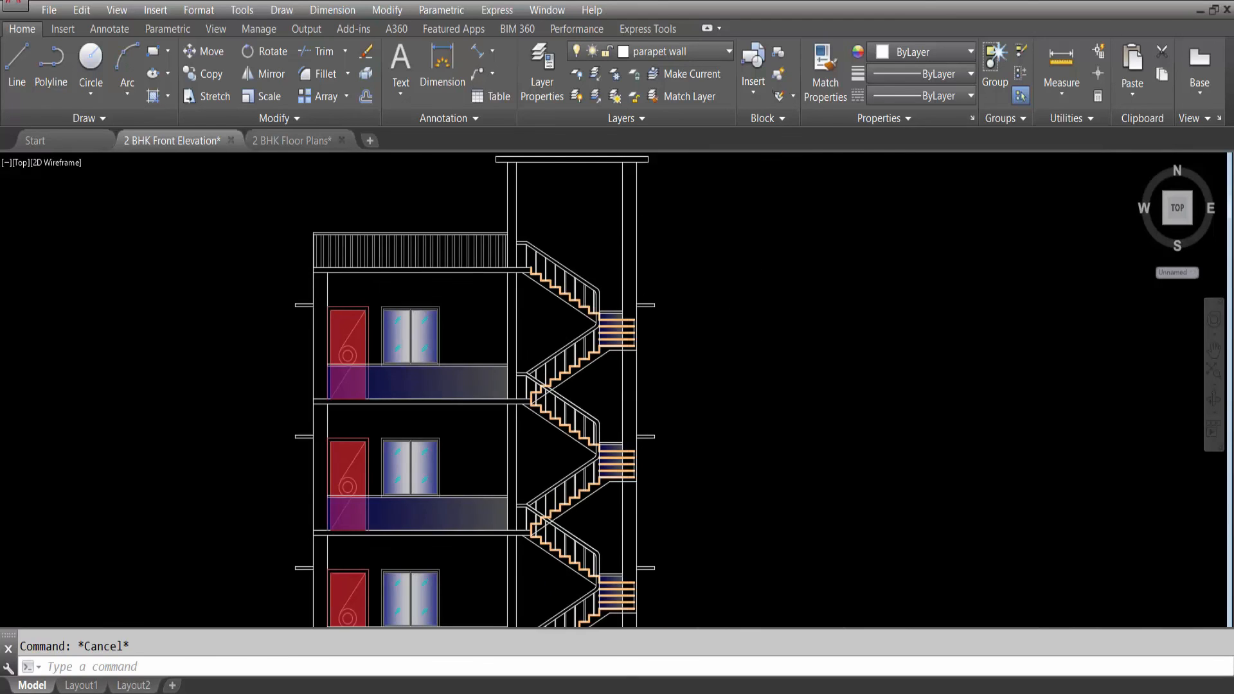
scroll(759, 298, "down", 2)
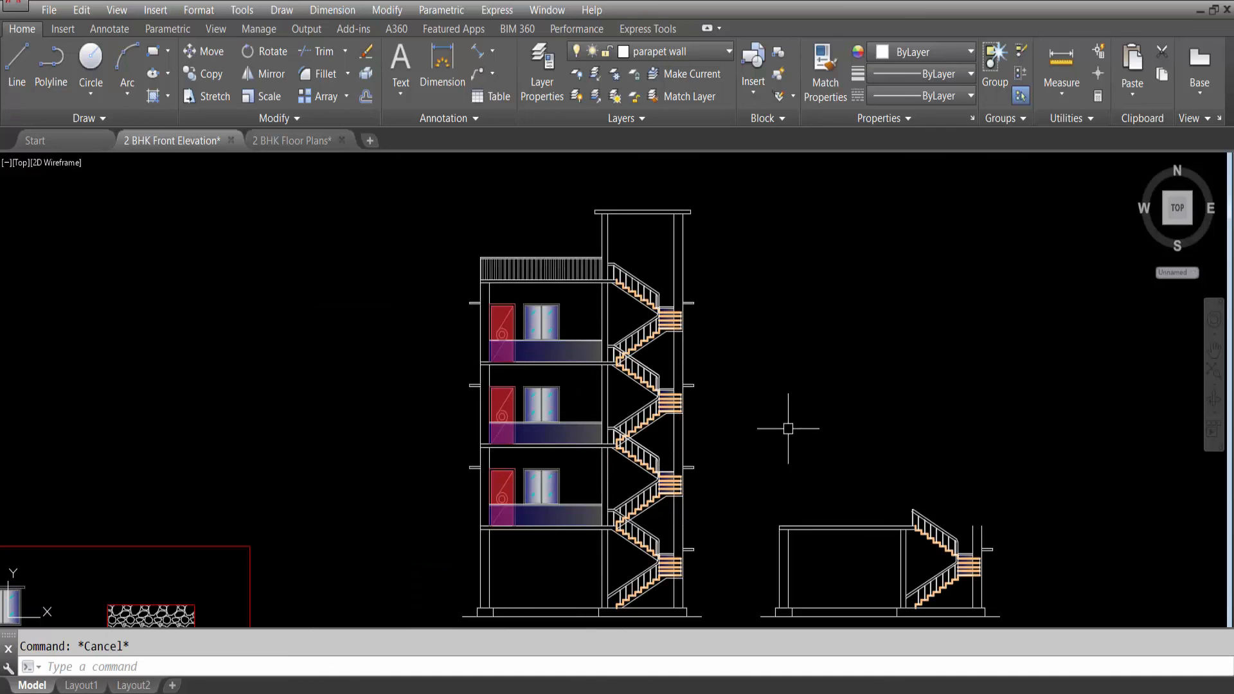
middle_click_drag(777, 449, 749, 327)
scroll(660, 429, "up", 4)
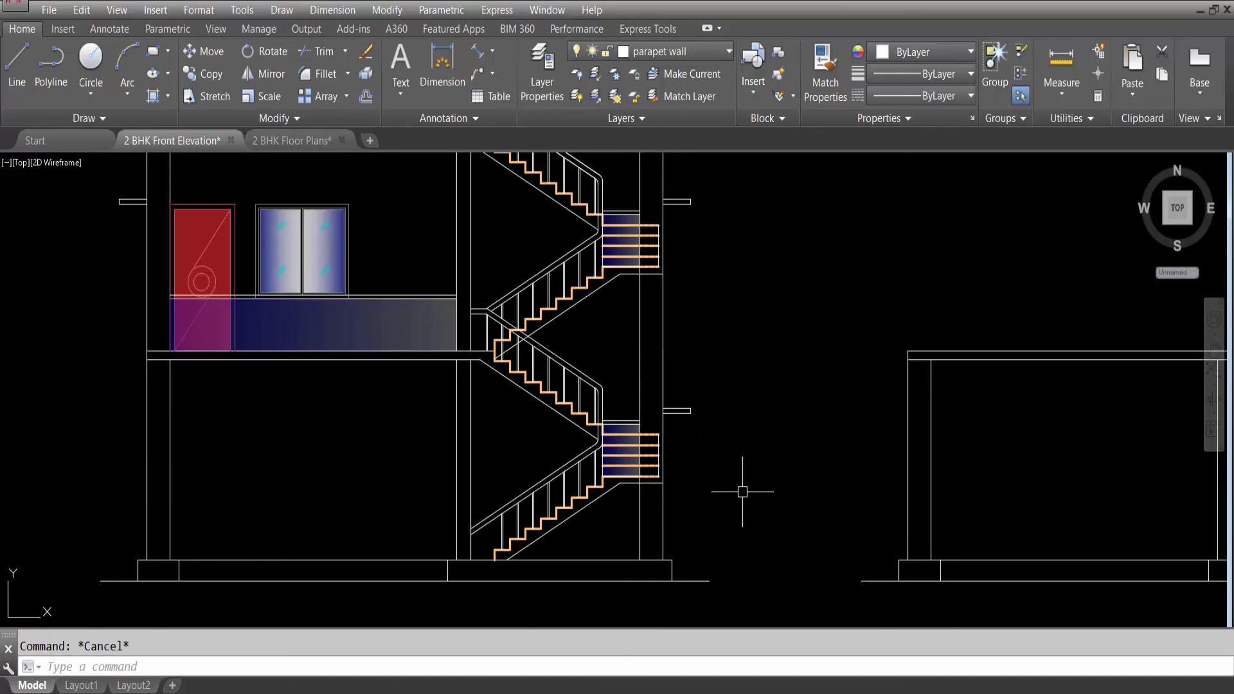
scroll(764, 469, "down", 4)
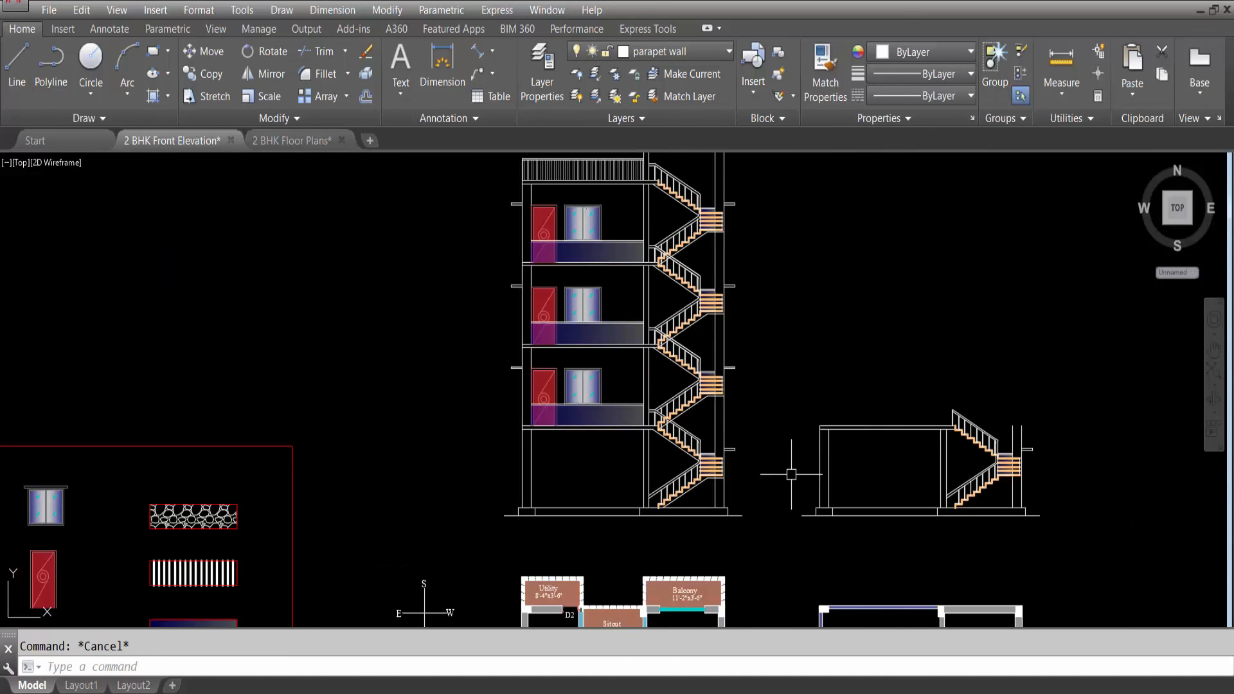
key("ctrl+0")
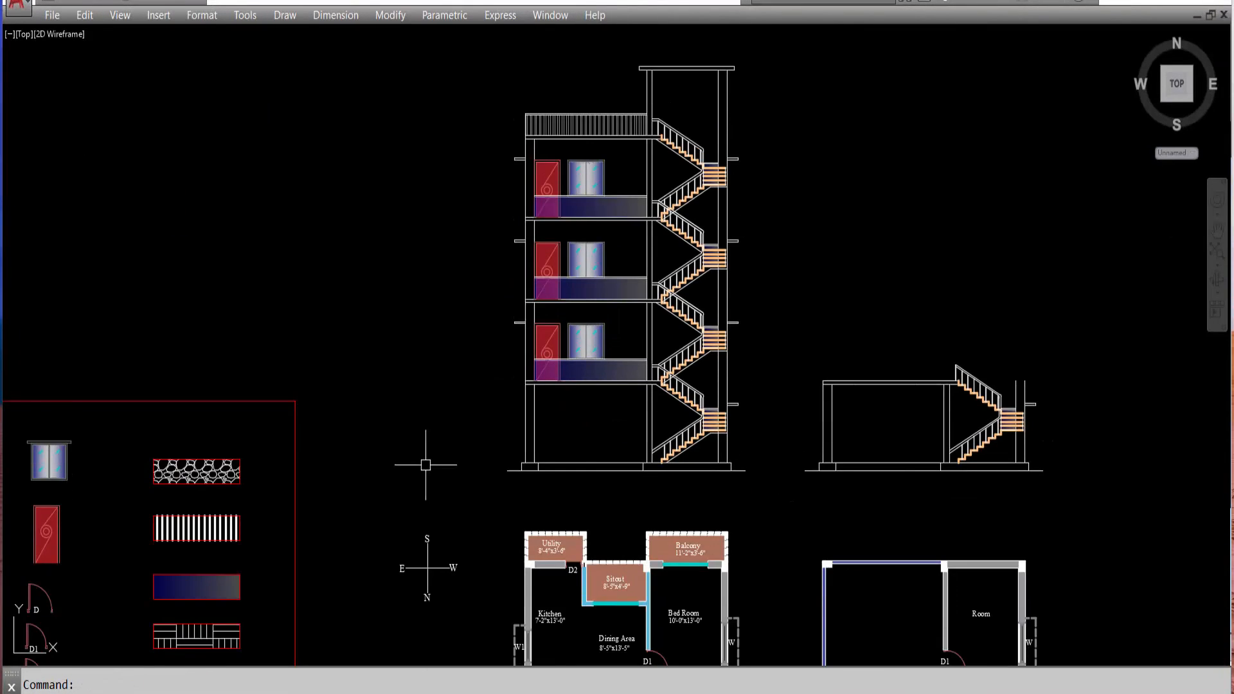
scroll(422, 473, "down", 2)
scroll(584, 283, "up", 4)
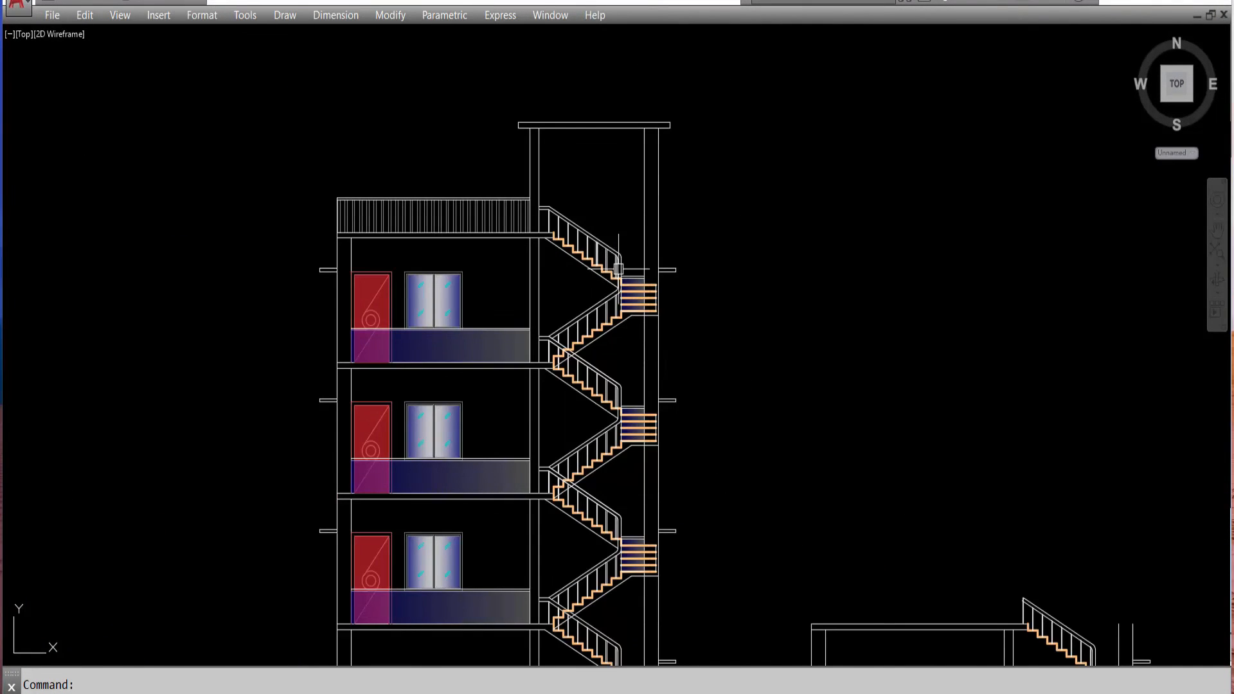
scroll(563, 220, "down", 2)
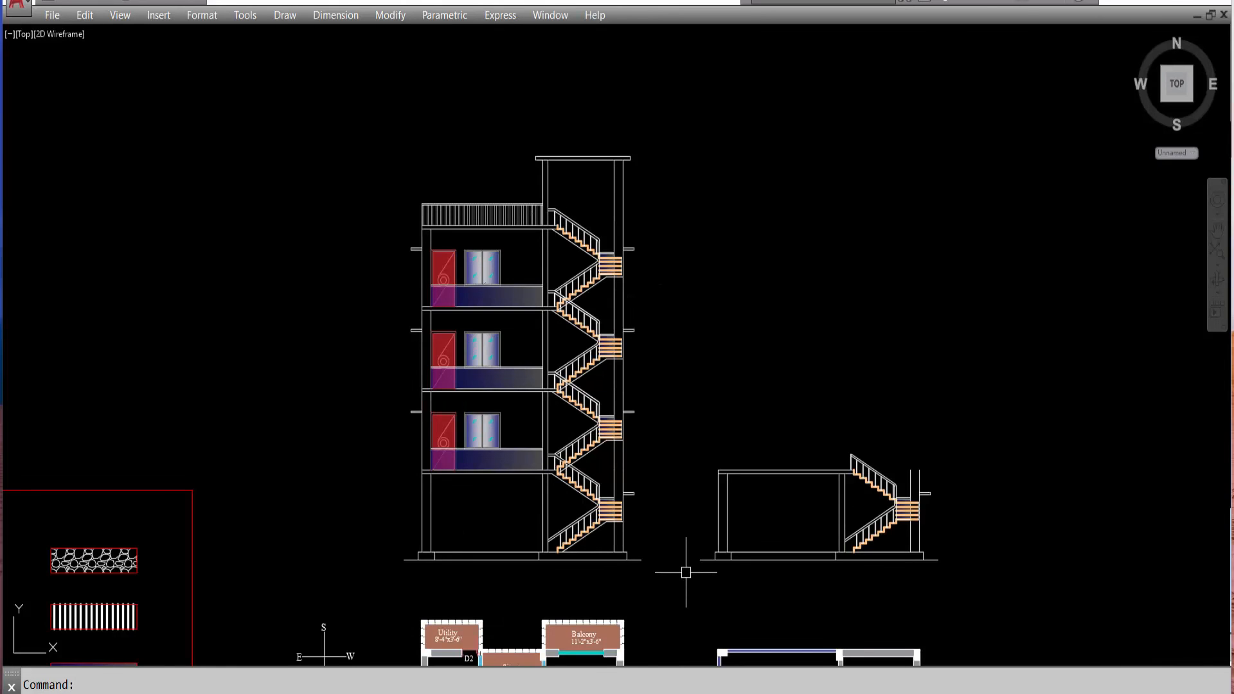
key("ctrl+0")
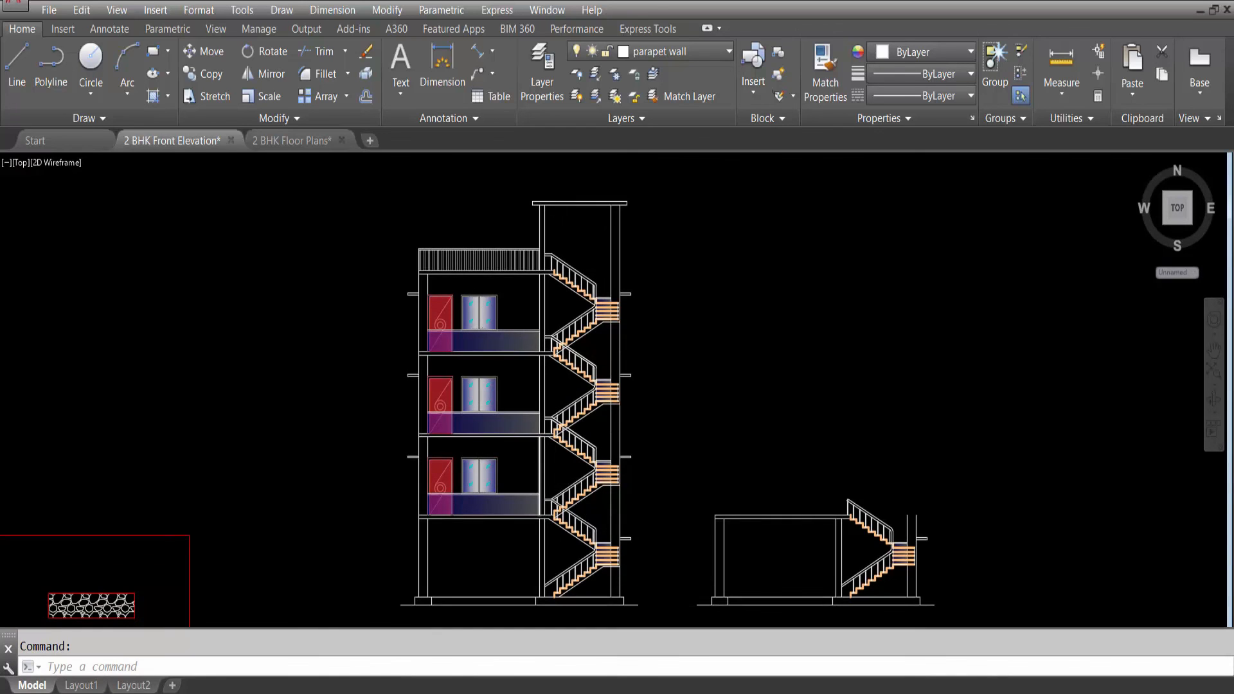
scroll(545, 492, "up", 3)
scroll(543, 405, "down", 5)
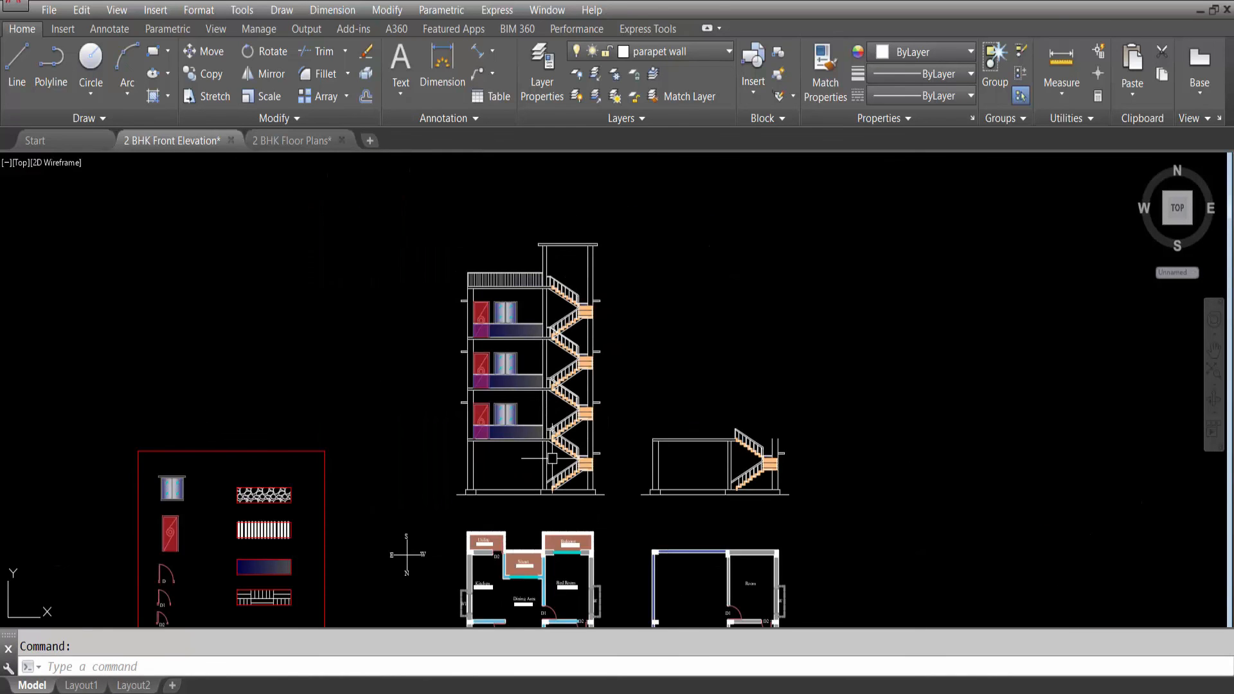
Maximise the drawing area with Clean Screen and review the elevation together with the floor plans below it.
key("ctrl+0")
scroll(545, 405, "up", 2)
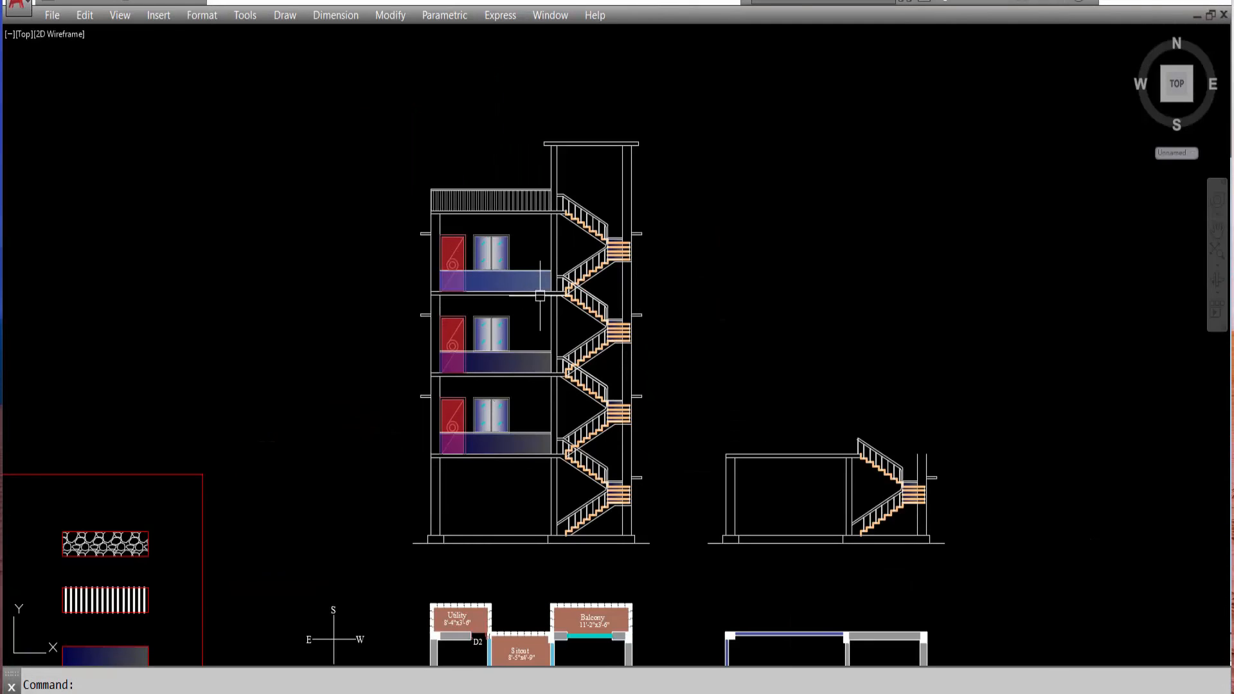
scroll(613, 385, "up", 2)
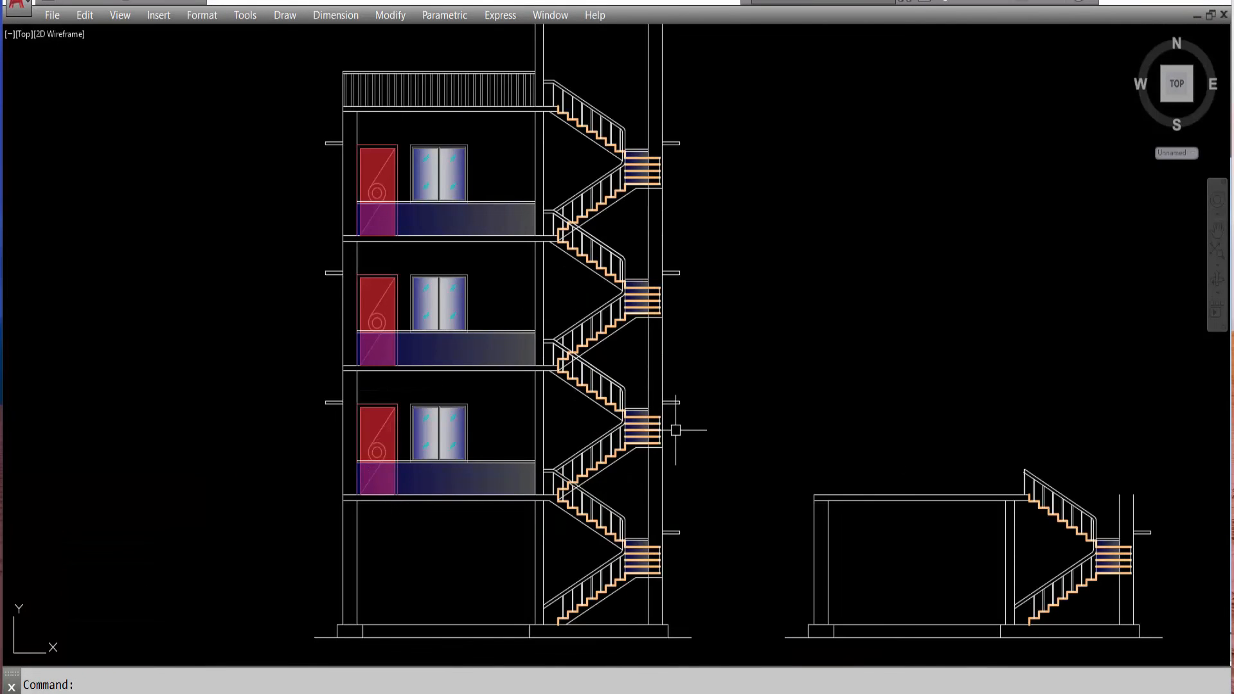
scroll(675, 430, "down", 2)
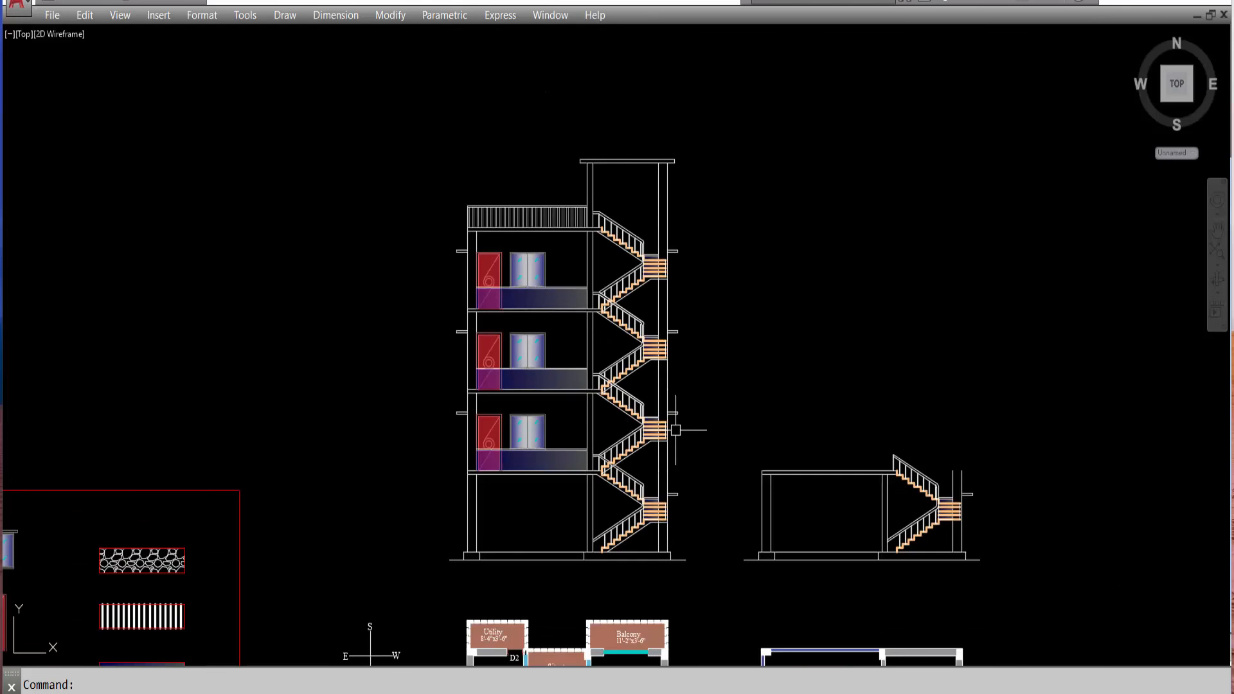
middle_click_drag(708, 579, 686, 260)
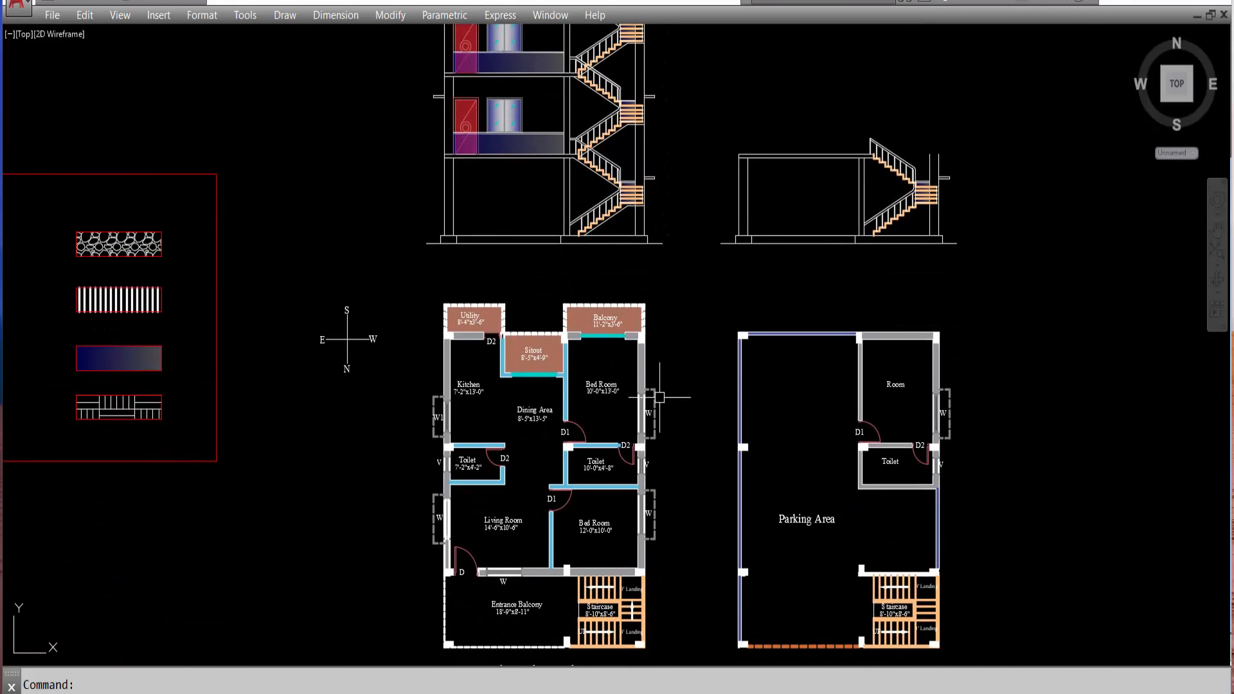
scroll(549, 598, "down", 2)
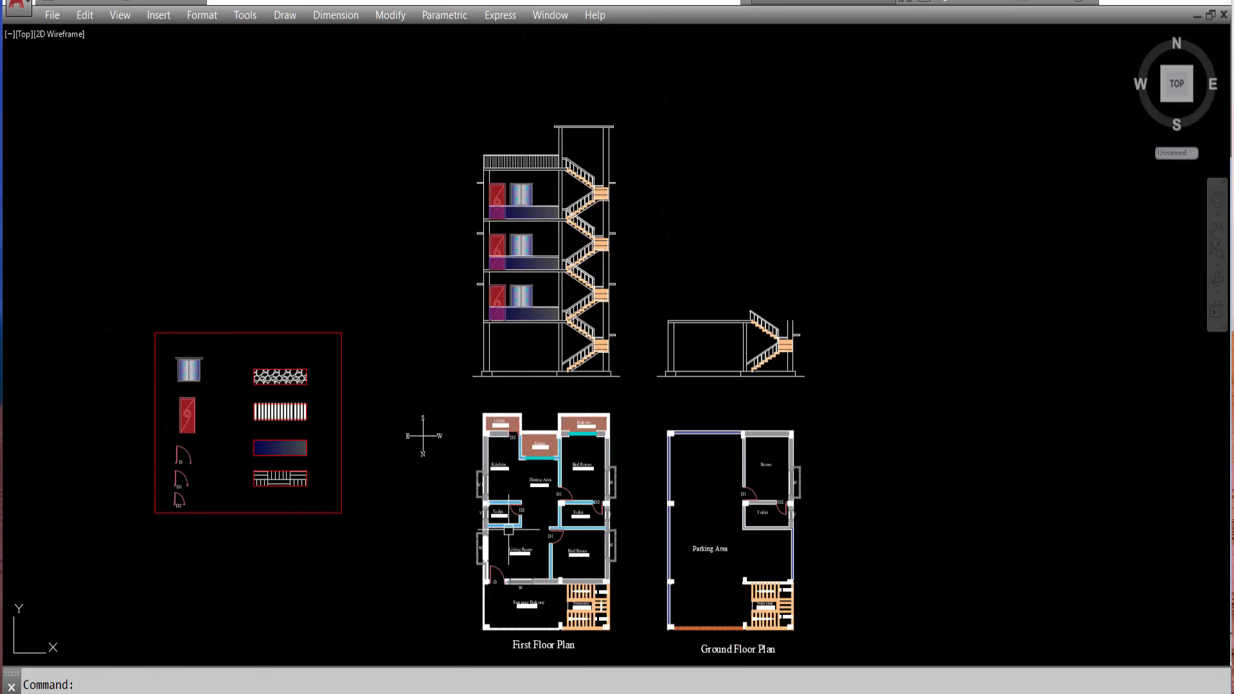
Copy the Kitchen label from the first floor plan and paste it beside the left end of the elevation's ground line.
scroll(509, 446, "up", 5)
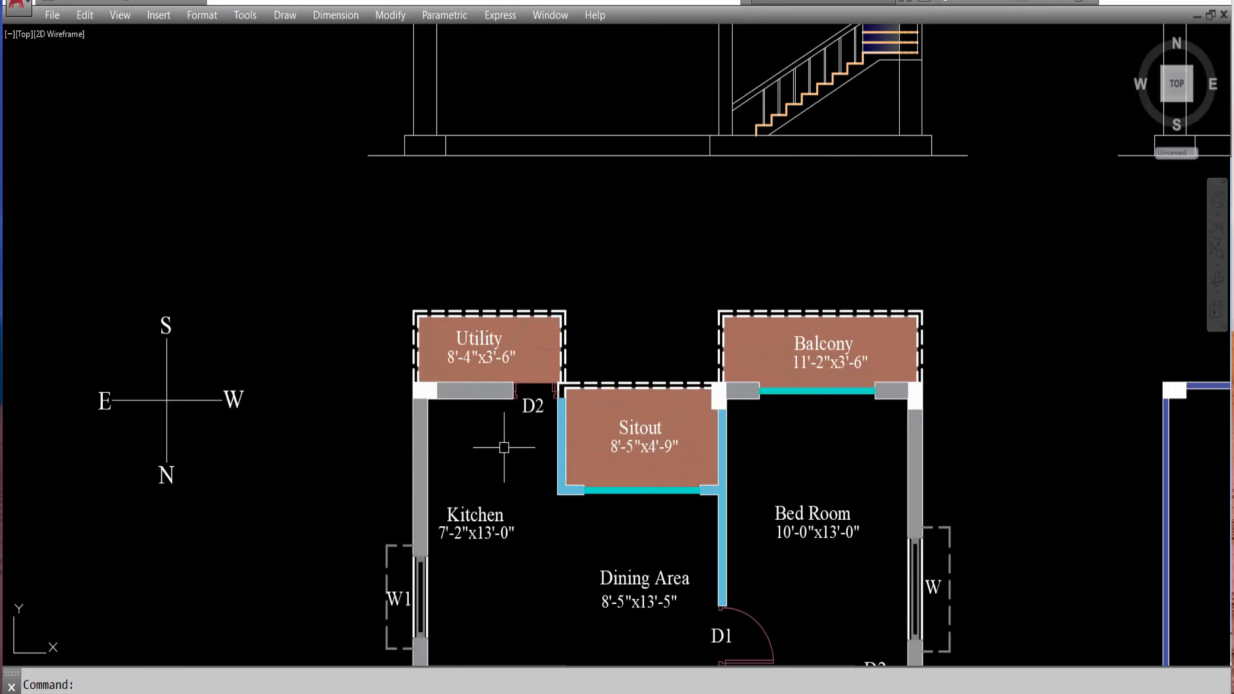
key("ctrl+c")
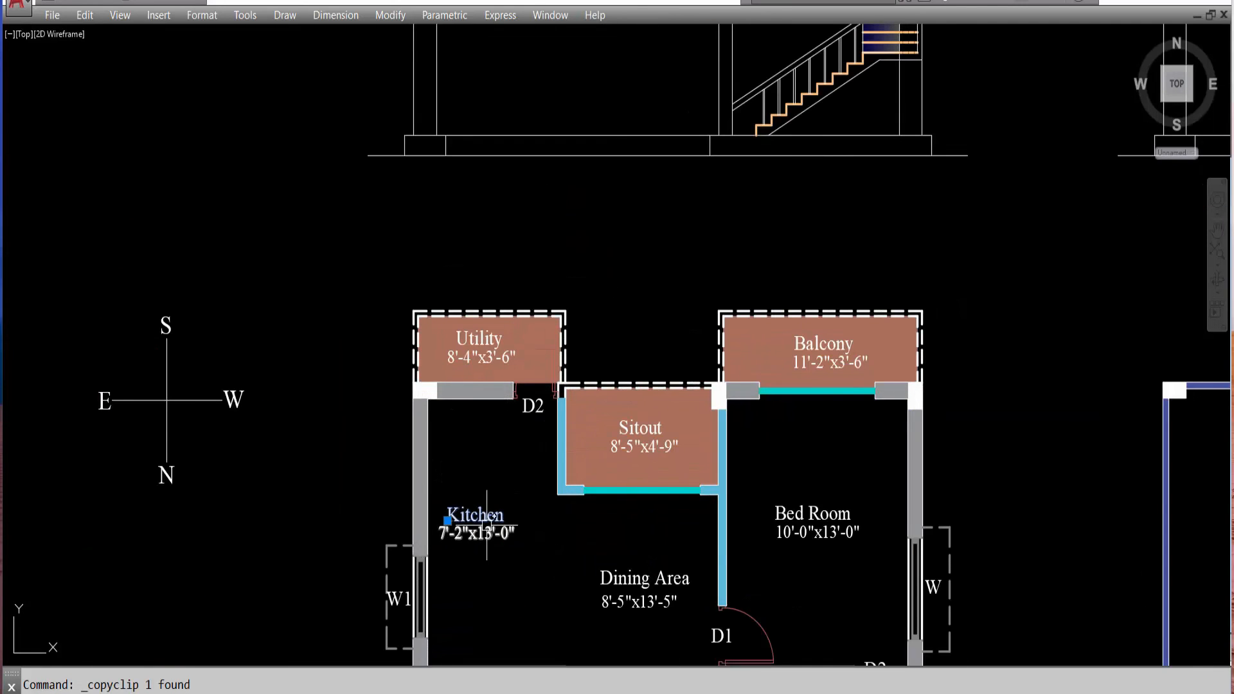
key("ctrl+v")
scroll(506, 601, "down", 3)
scroll(425, 434, "up", 3)
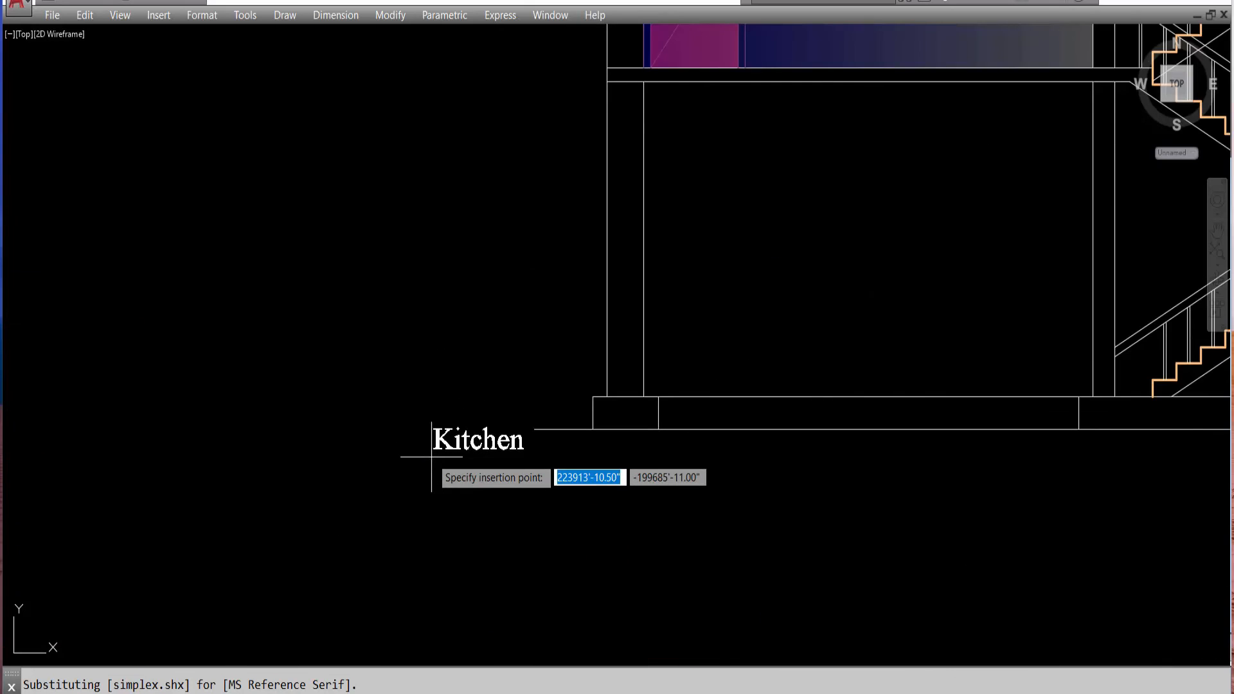
left_click(478, 430)
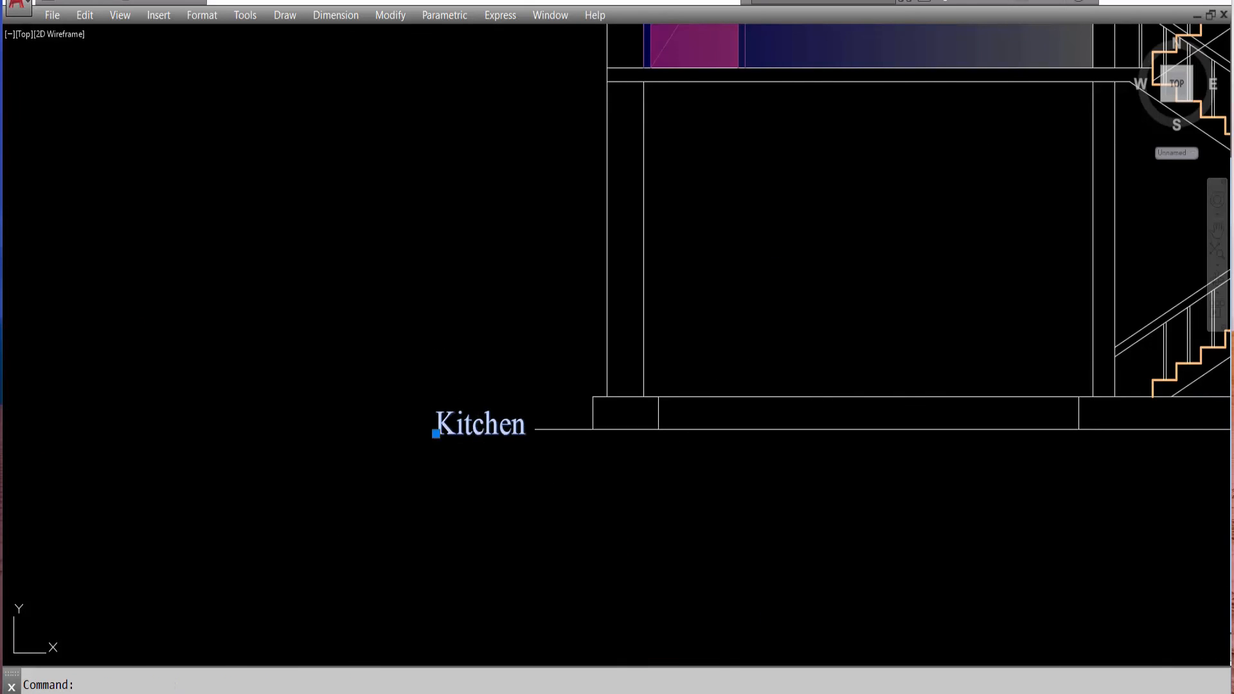
Change the pasted Kitchen label's text to "G.L.".
double_click(479, 426)
type("G")
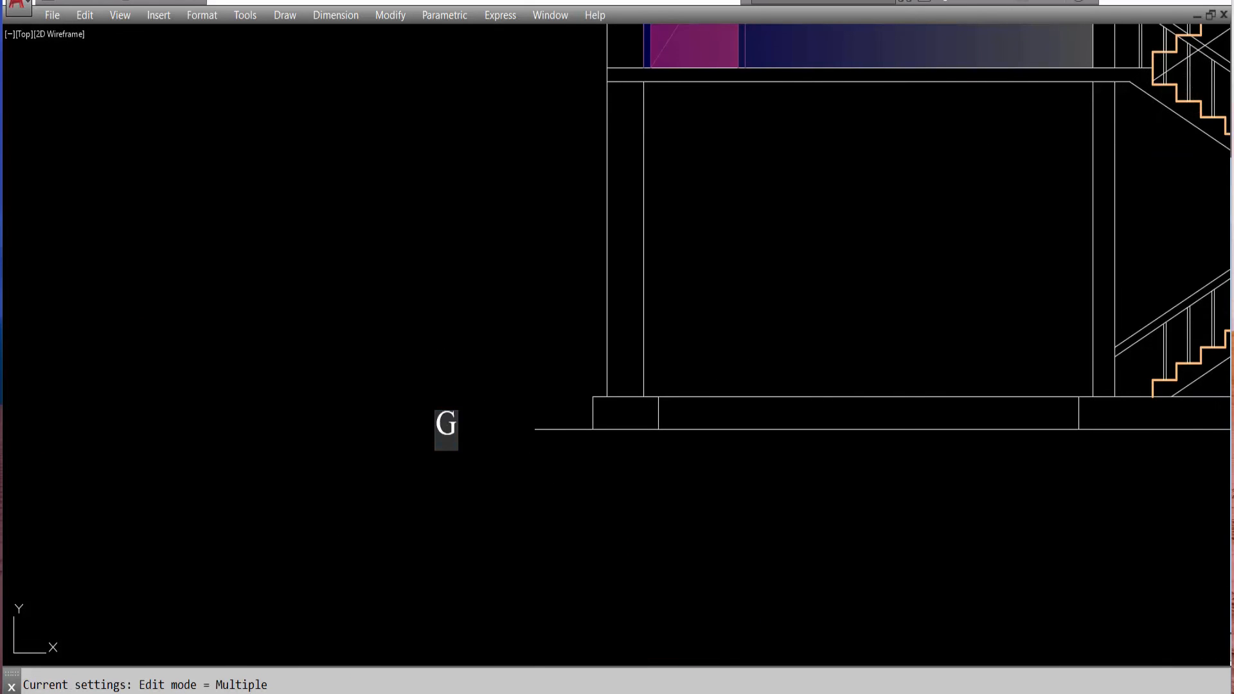
type(".L.")
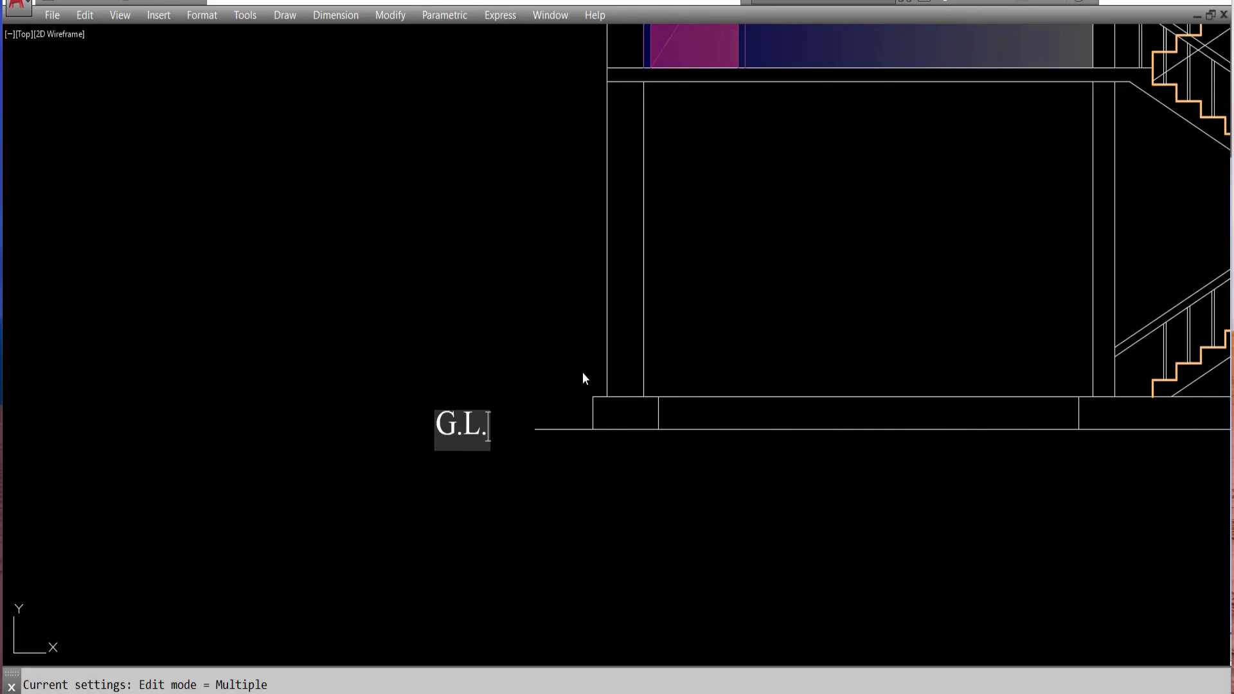
left_click(582, 372)
key("Escape")
Move the G.L. label horizontally so it sits right at the left end of the ground line.
left_click(434, 419)
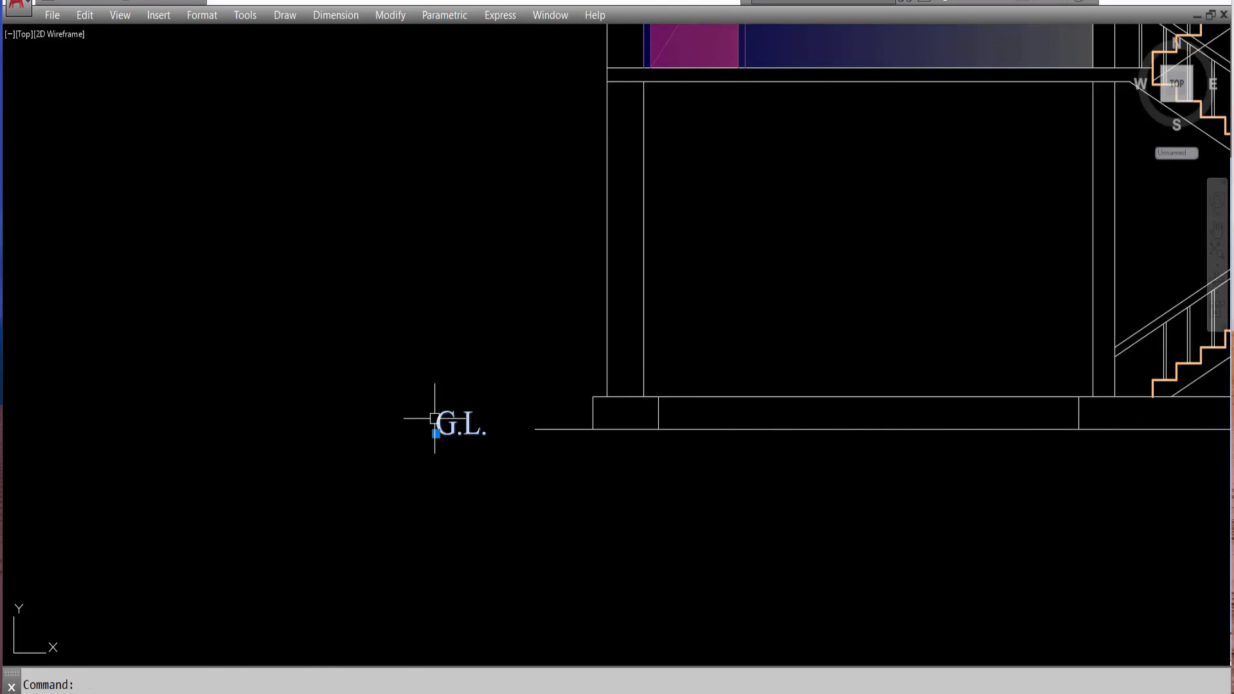
type("m")
key("Return")
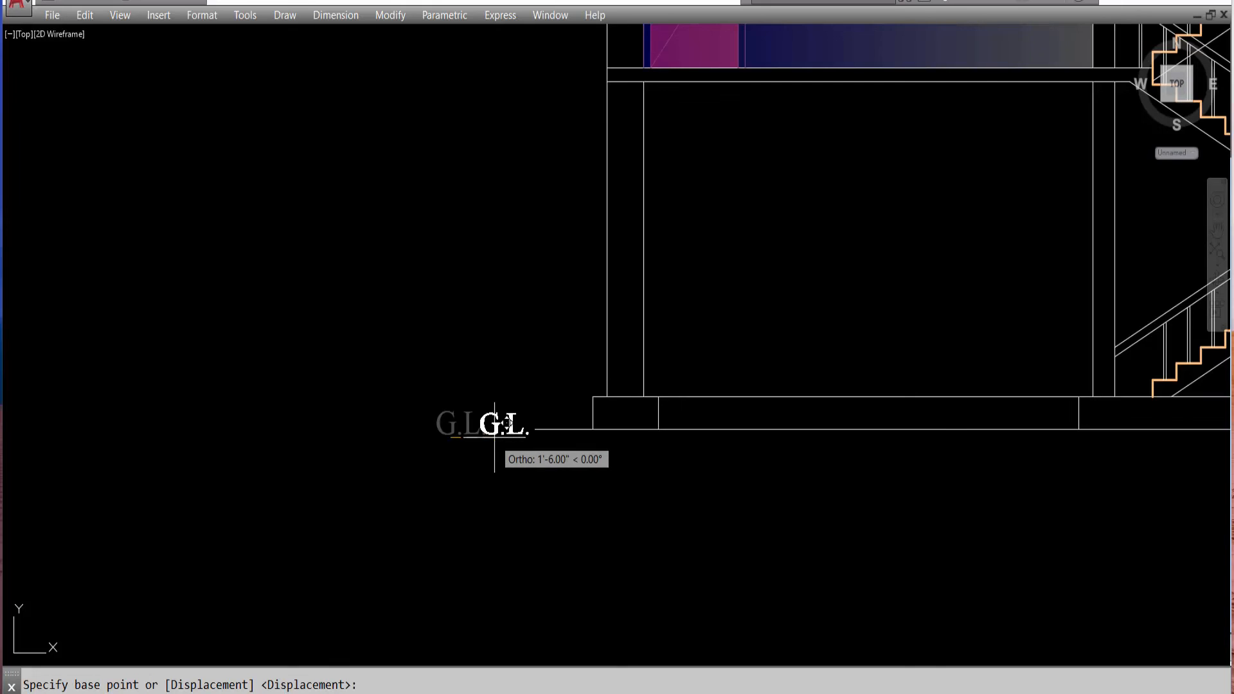
left_click(461, 434)
left_click(504, 432)
Paste a copy of the G.L. label beside the top of the plinth and change its text to "P.L.".
key("ctrl+c")
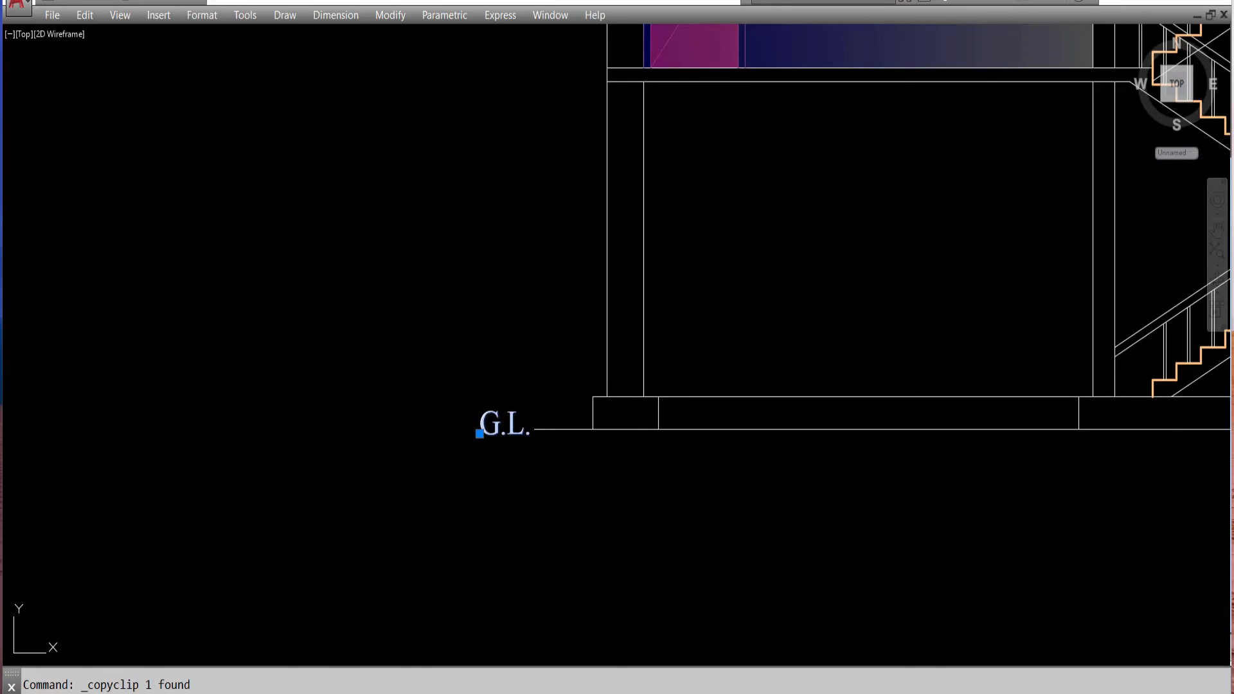
key("ctrl+v")
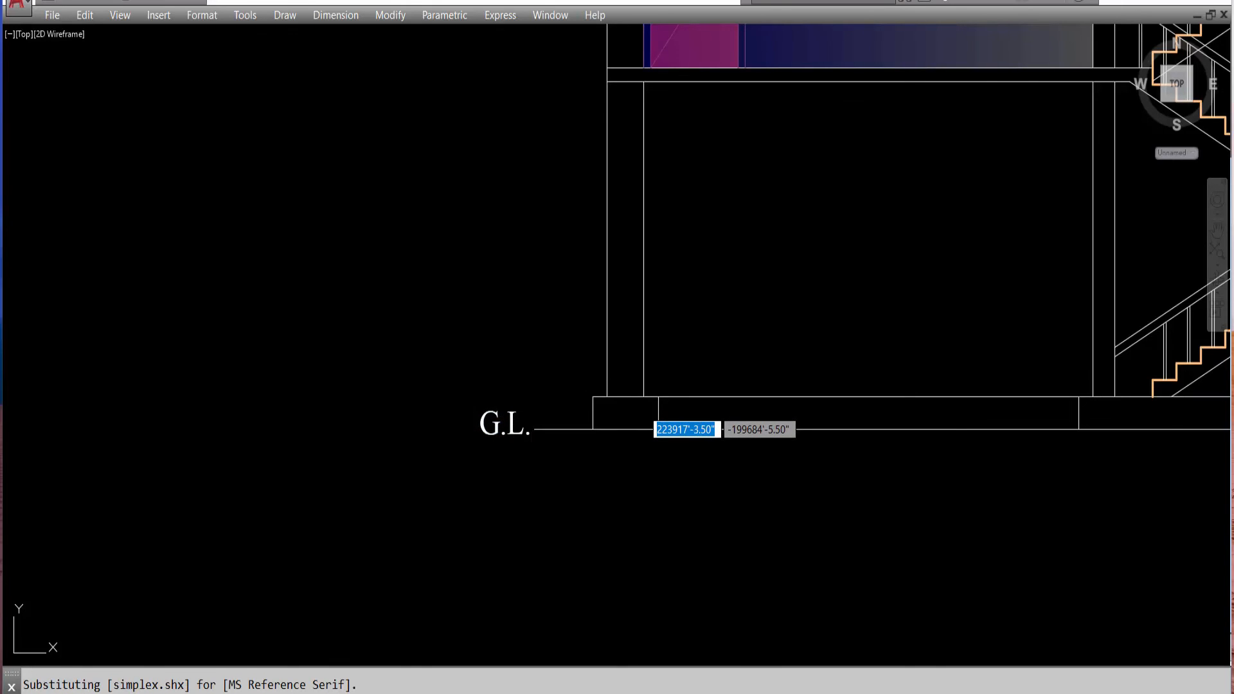
left_click(530, 408)
double_click(554, 398)
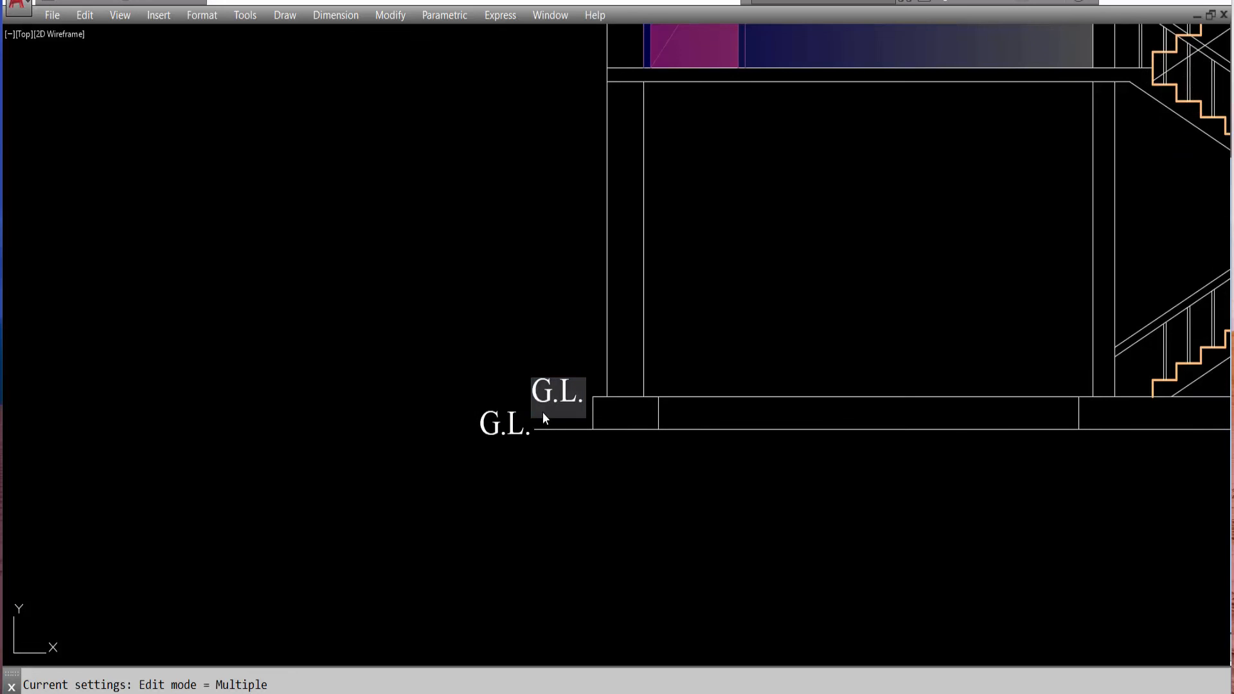
key("BackSpace")
type("P")
key("Return")
Paste another copy of the G.L. label below the elevation's ground line and change its text to "Front Elevation".
scroll(535, 331, "down", 5)
key("ctrl+v")
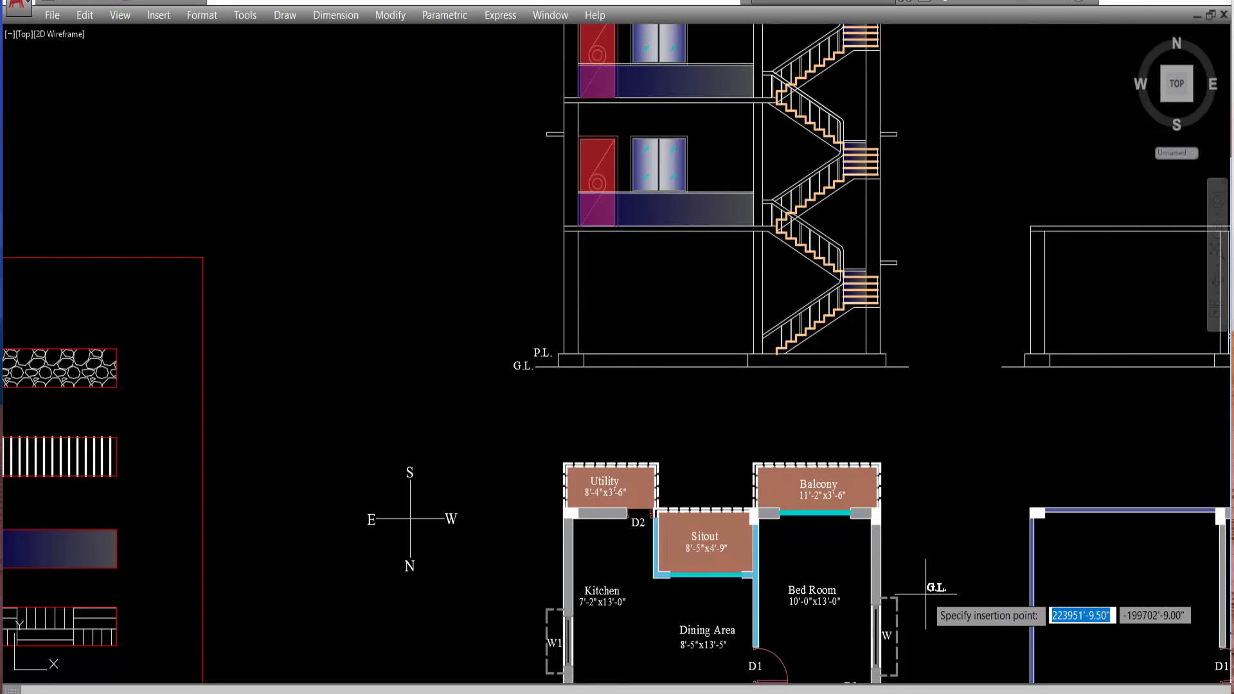
left_click(678, 391)
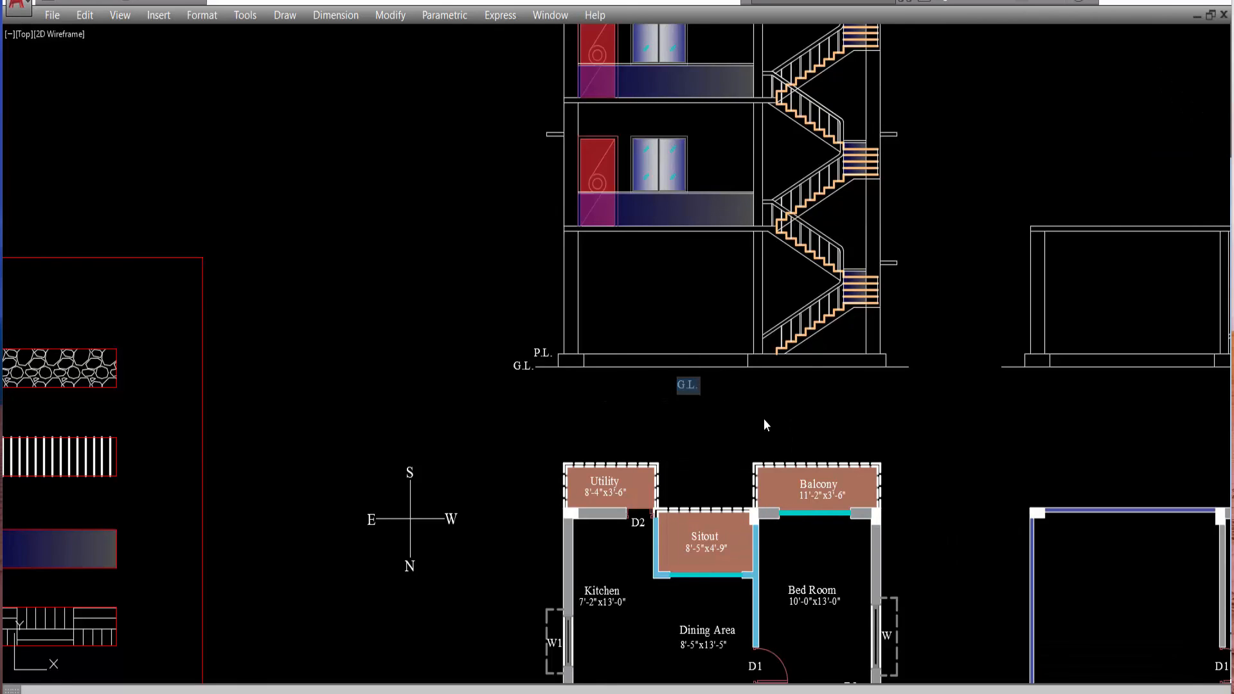
type("Front Elevation")
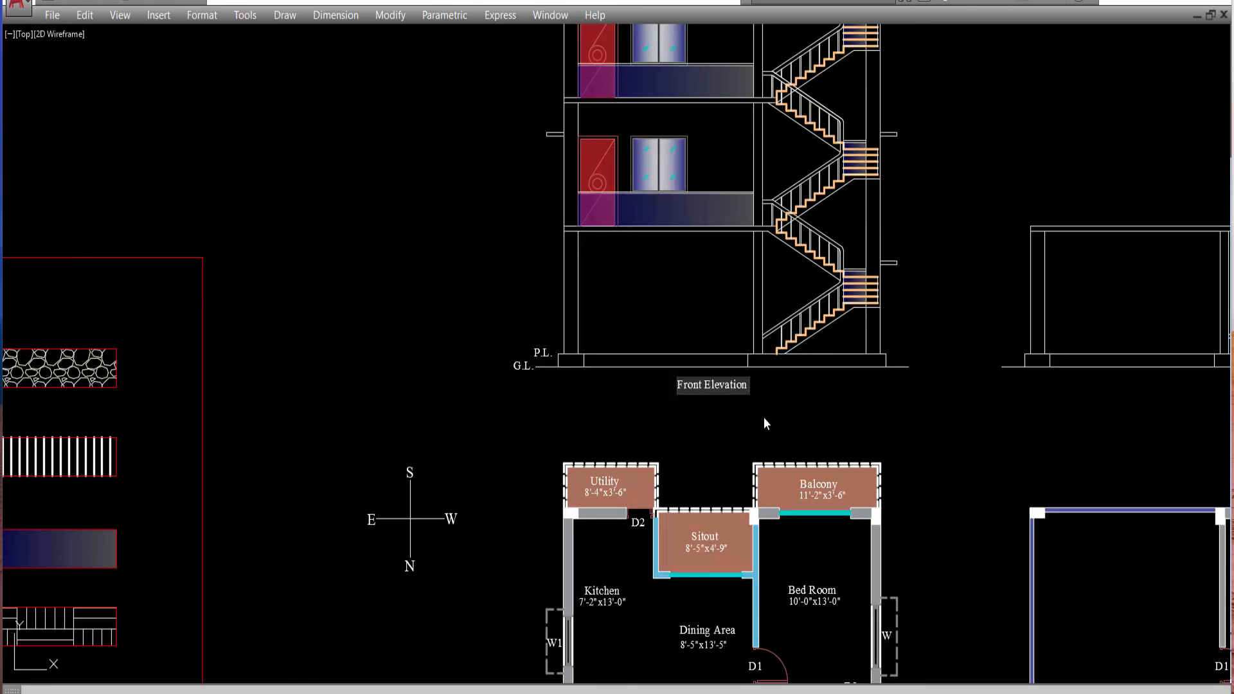
key("Return")
key("Escape")
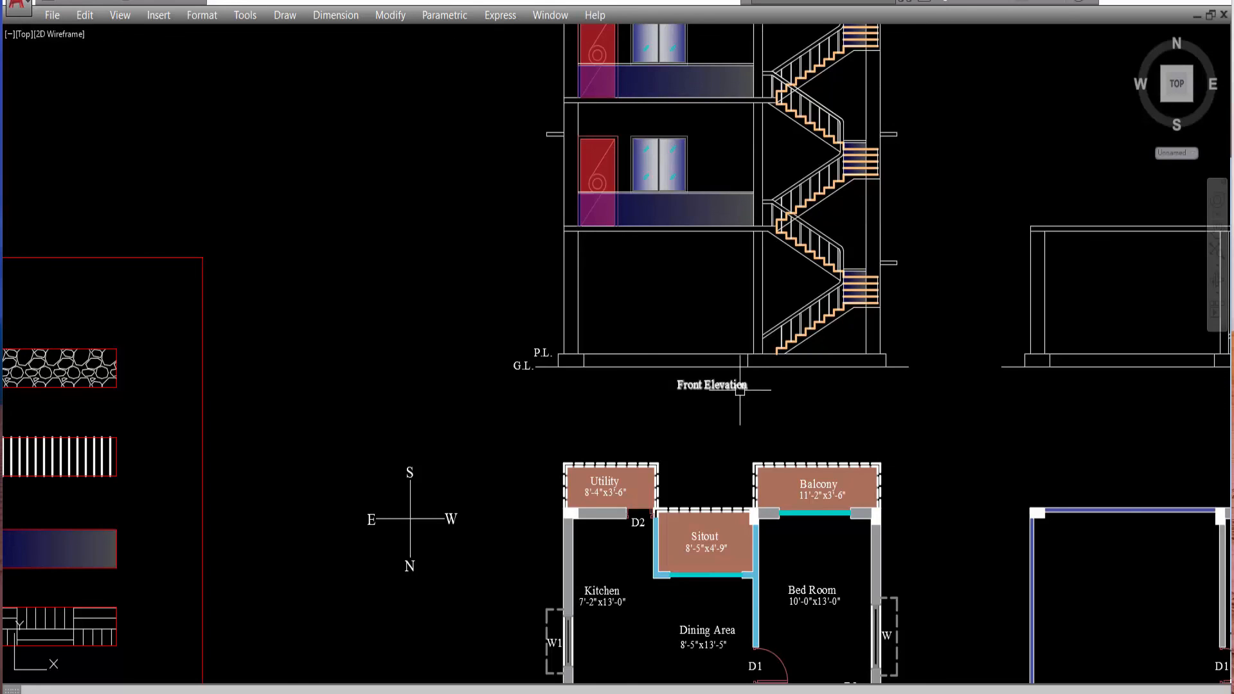
Set the Front Elevation title's text height to 2'.
left_click(732, 384)
right_click(732, 385)
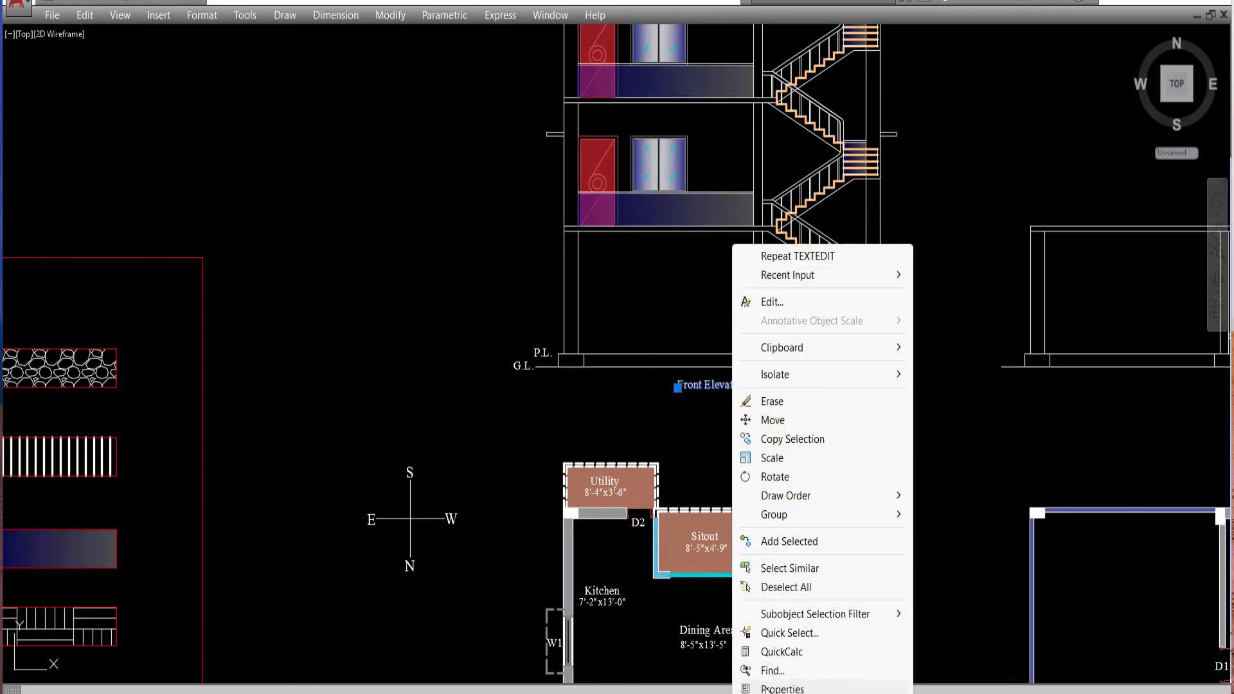
left_click(790, 685)
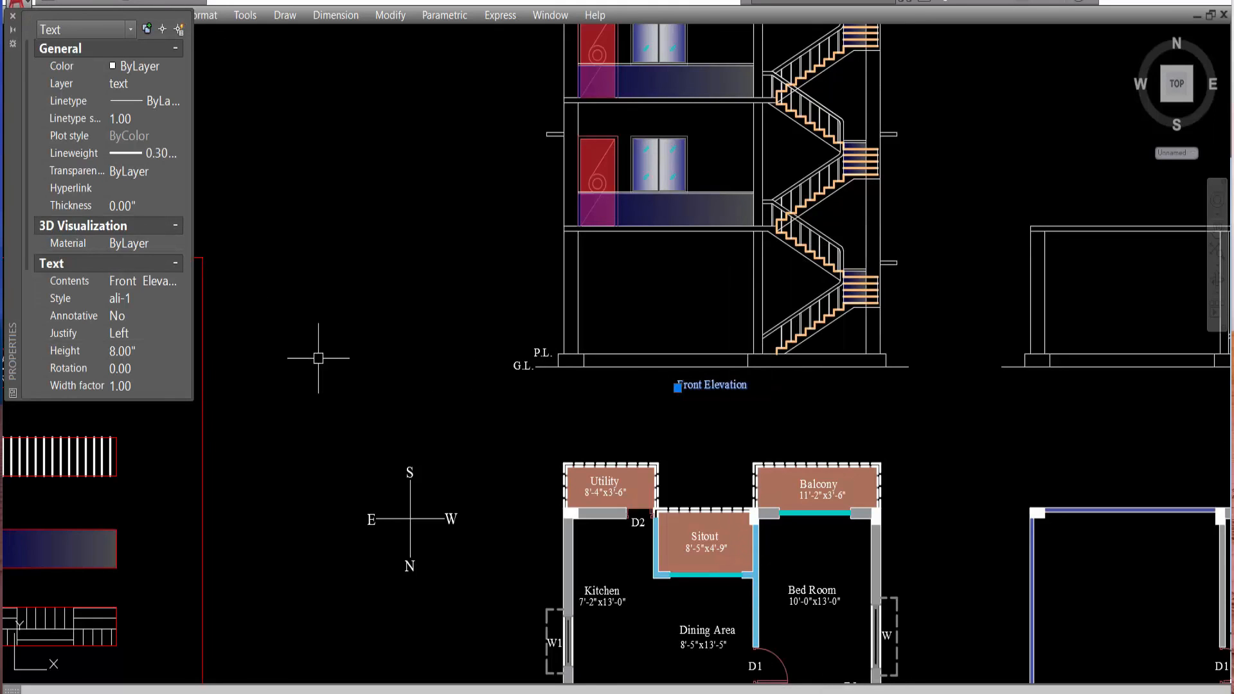
left_click(138, 350)
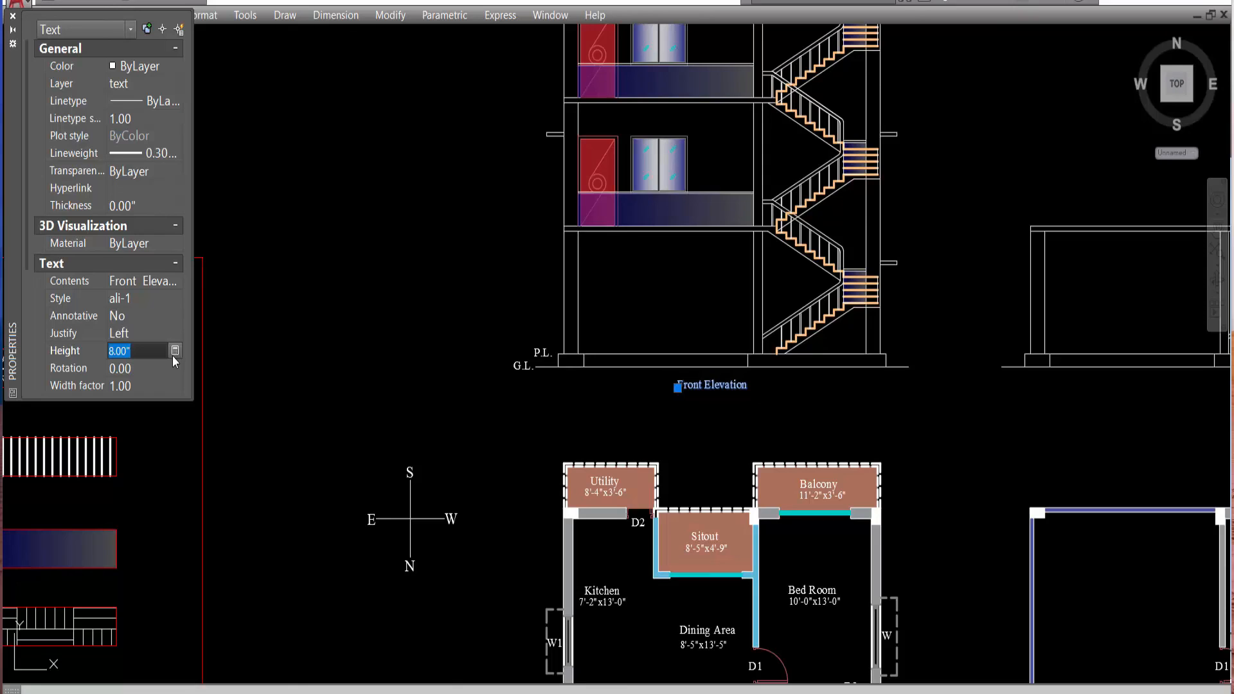
type("2'")
key("Tab")
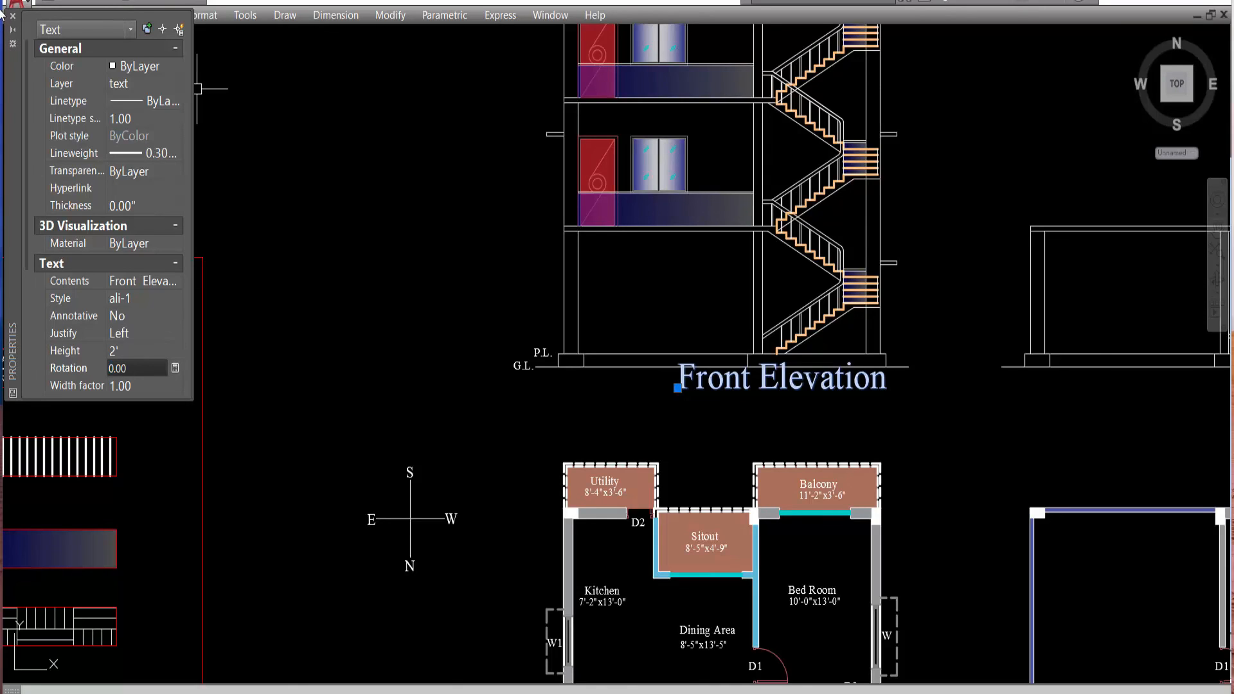
left_click(13, 17)
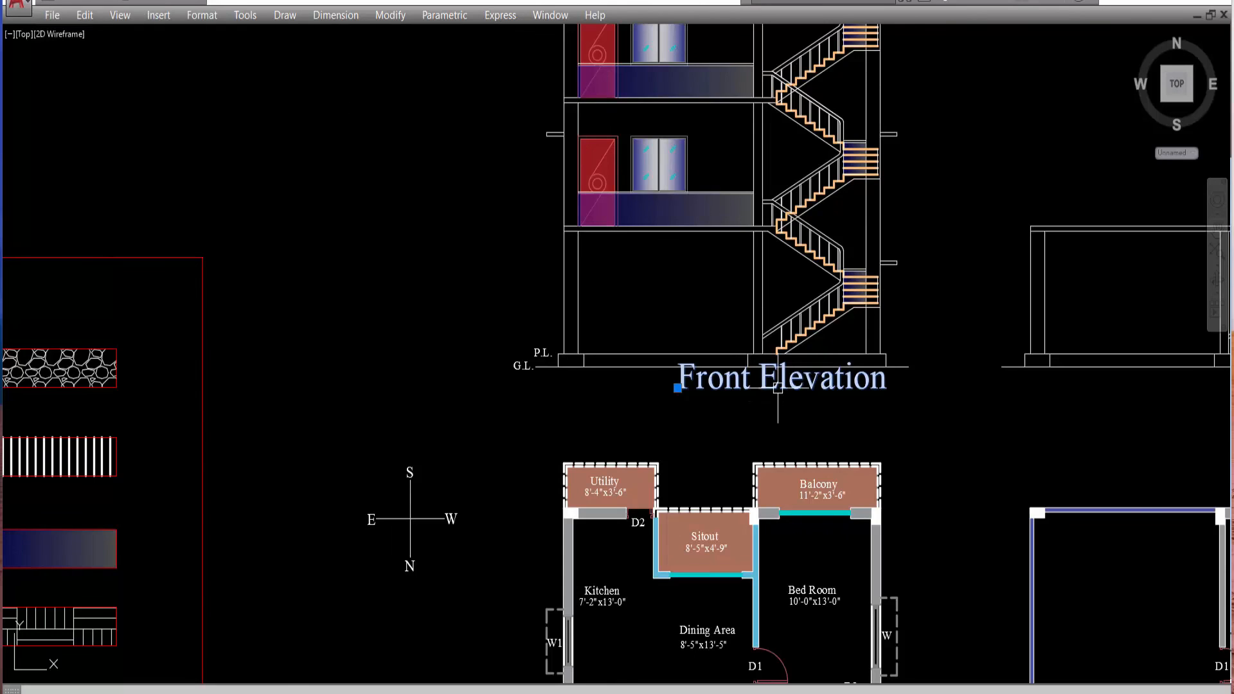
Move the Front Elevation title down and left until it sits clear of the ground line, beneath the elevation.
type("m")
key("Return")
left_click(777, 385)
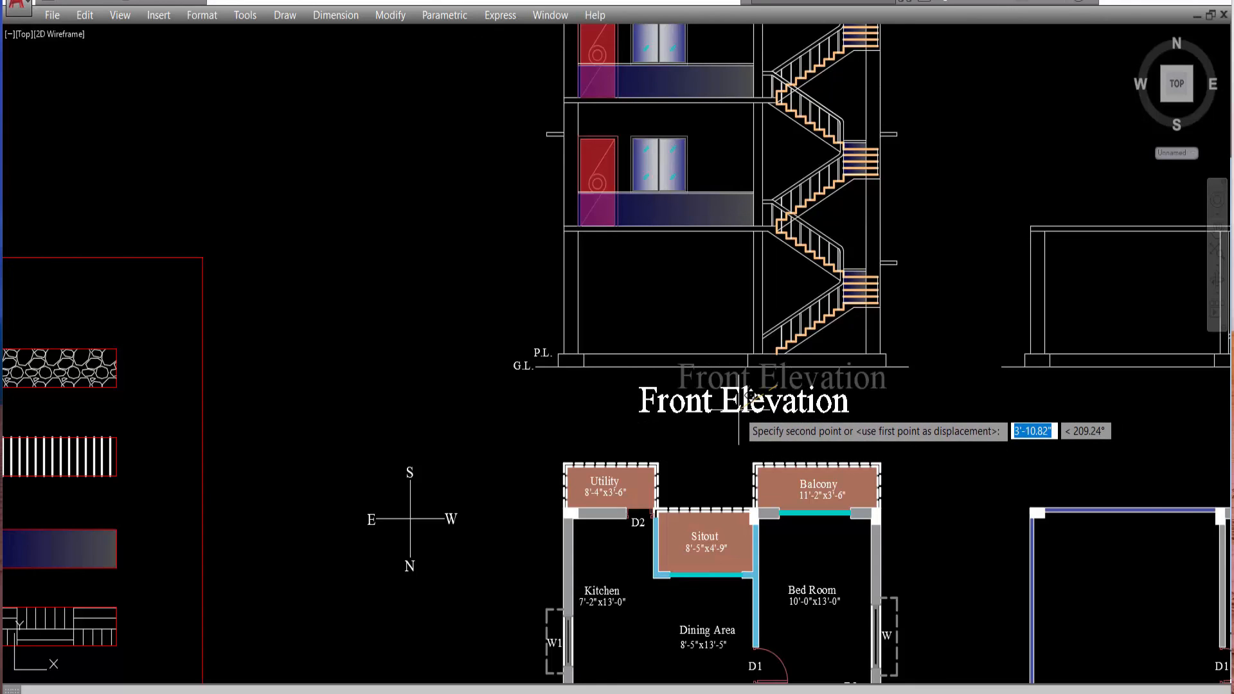
left_click(747, 411)
left_click(707, 397)
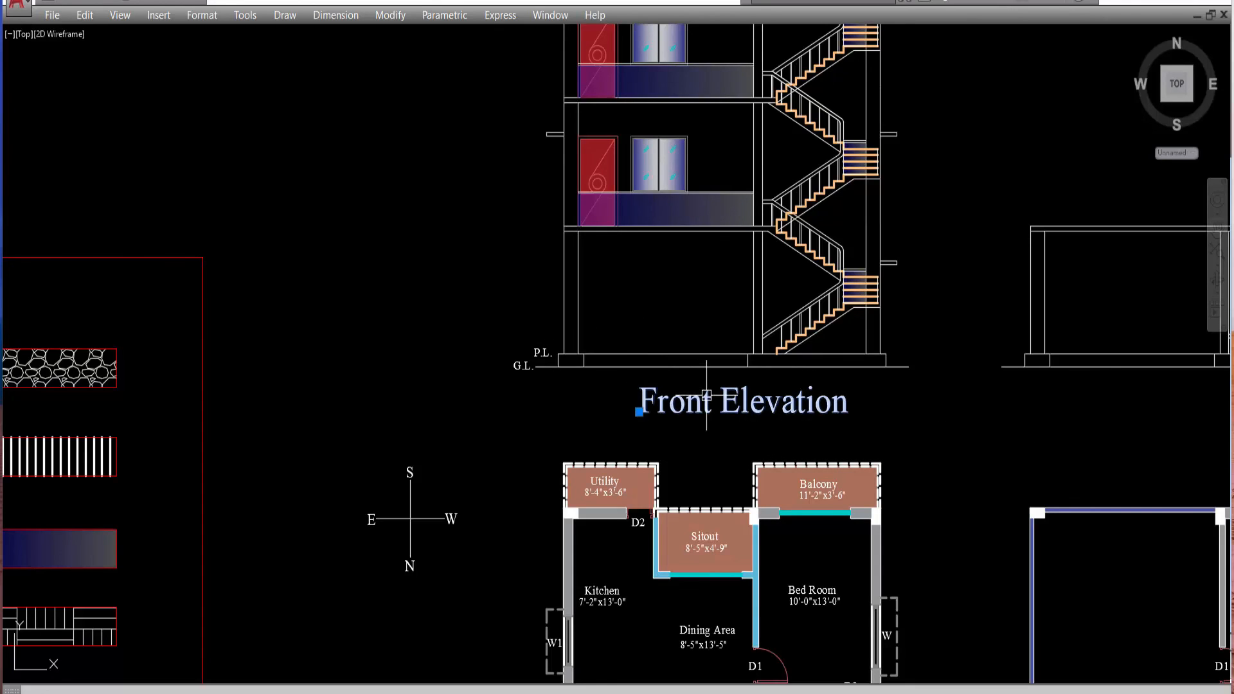
type("m")
key("Return")
key("Escape")
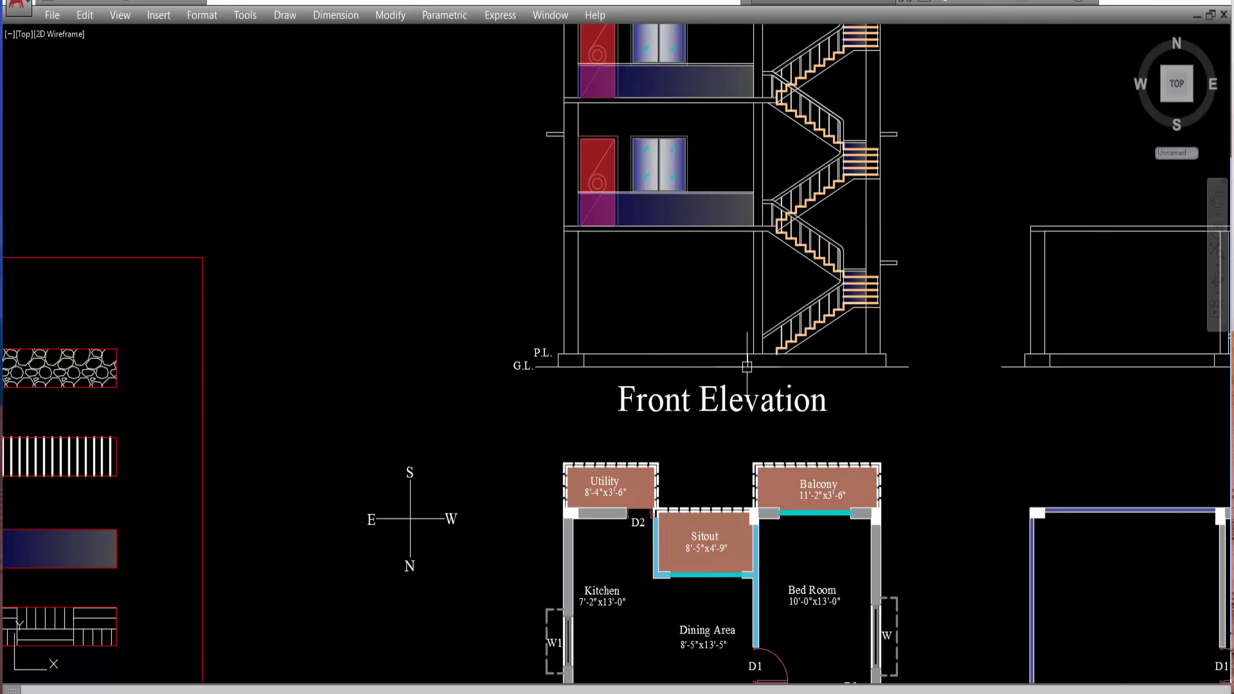
Match the Front Elevation title's text properties to those of the First Floor Plan title.
scroll(745, 366, "down", 3)
scroll(691, 355, "up", 4)
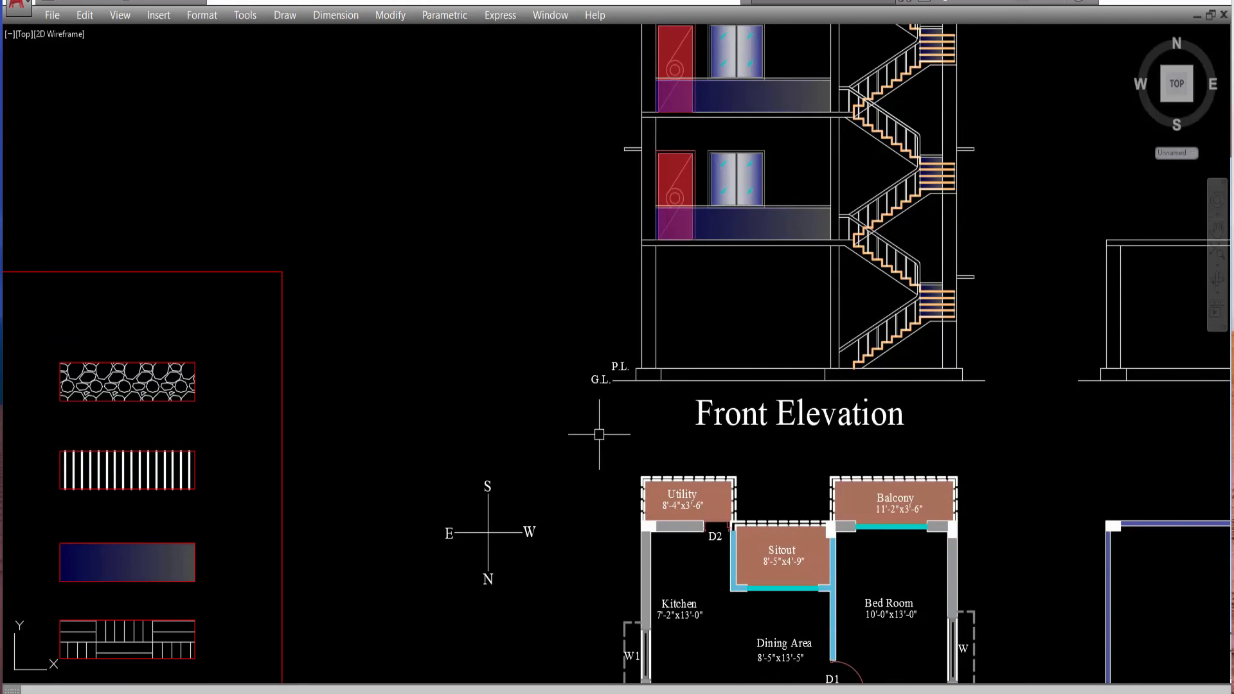
scroll(782, 418, "down", 2)
middle_click_drag(886, 453, 822, 439)
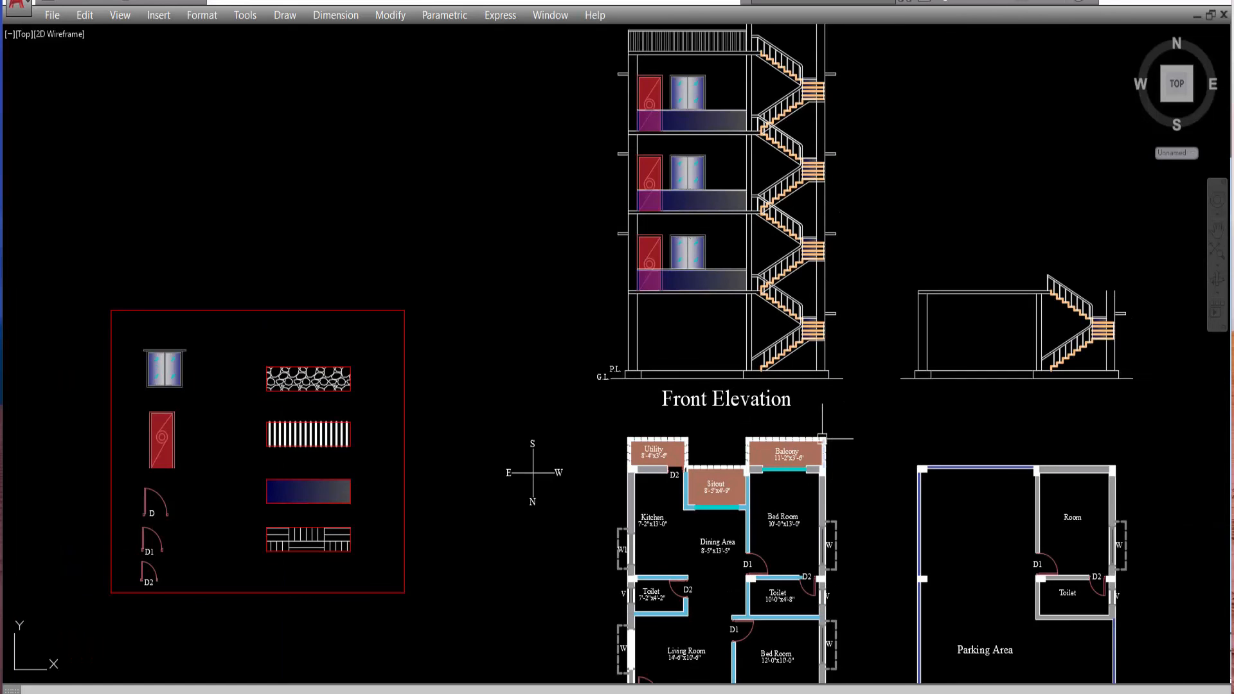
scroll(822, 439, "down", 5)
scroll(694, 388, "up", 5)
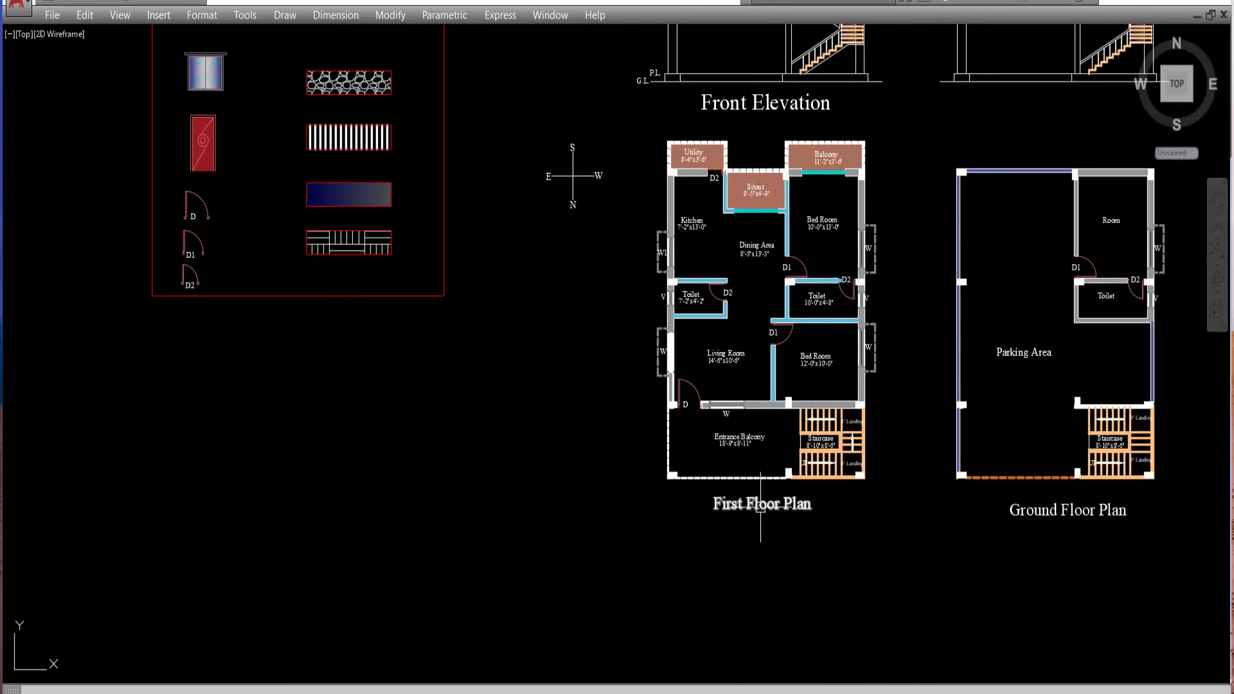
type("ma")
key("Return")
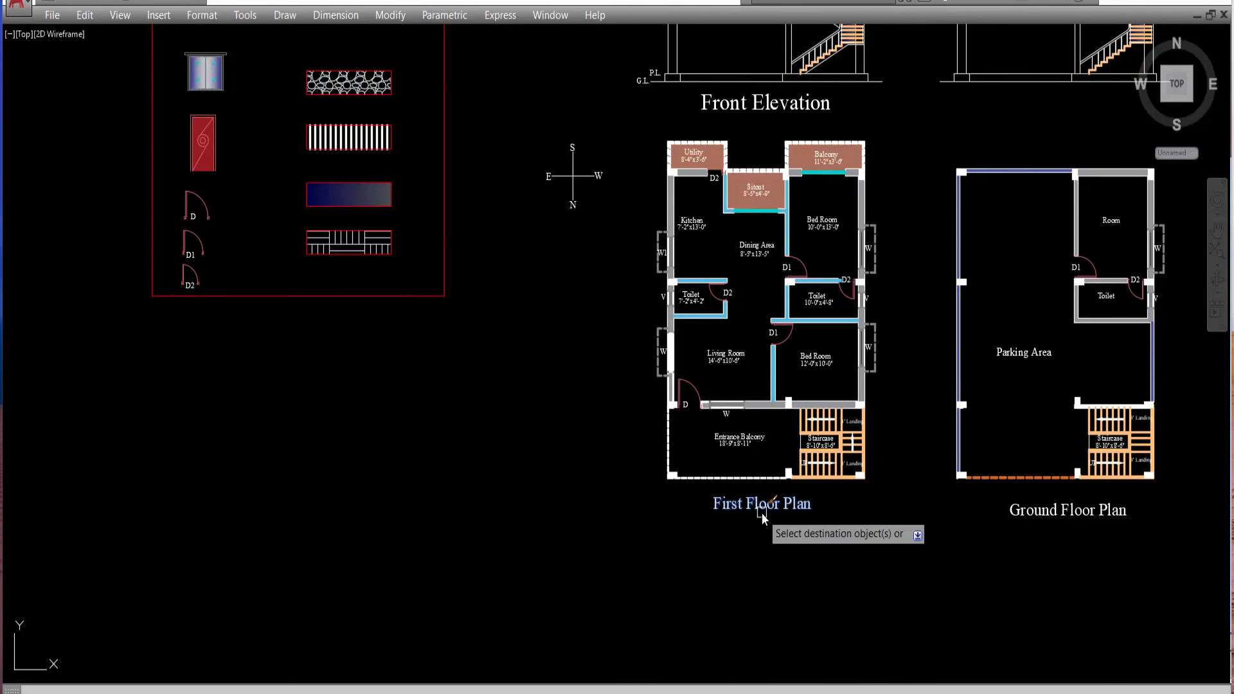
scroll(756, 622, "down", 2)
scroll(832, 273, "up", 2)
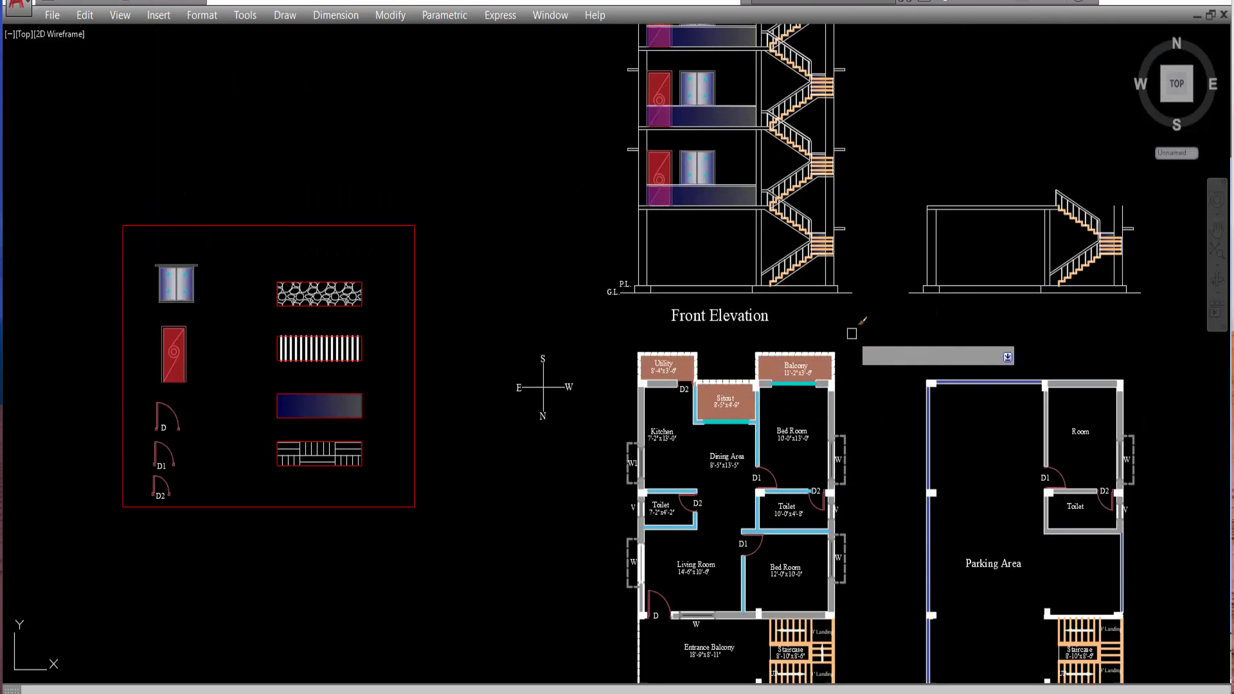
left_click(725, 309)
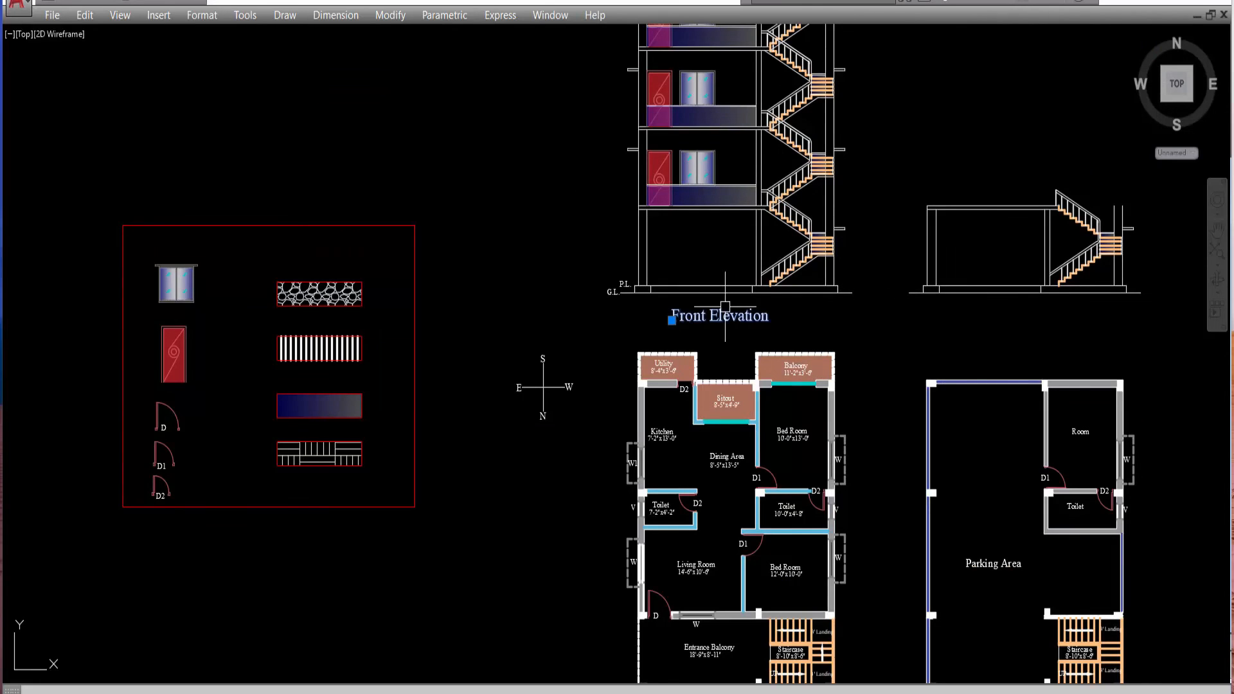
Move the Front Elevation title about 2'-6" to the right so it is centred under the elevation.
type("m")
key("Return")
scroll(726, 309, "up", 2)
left_click(720, 328)
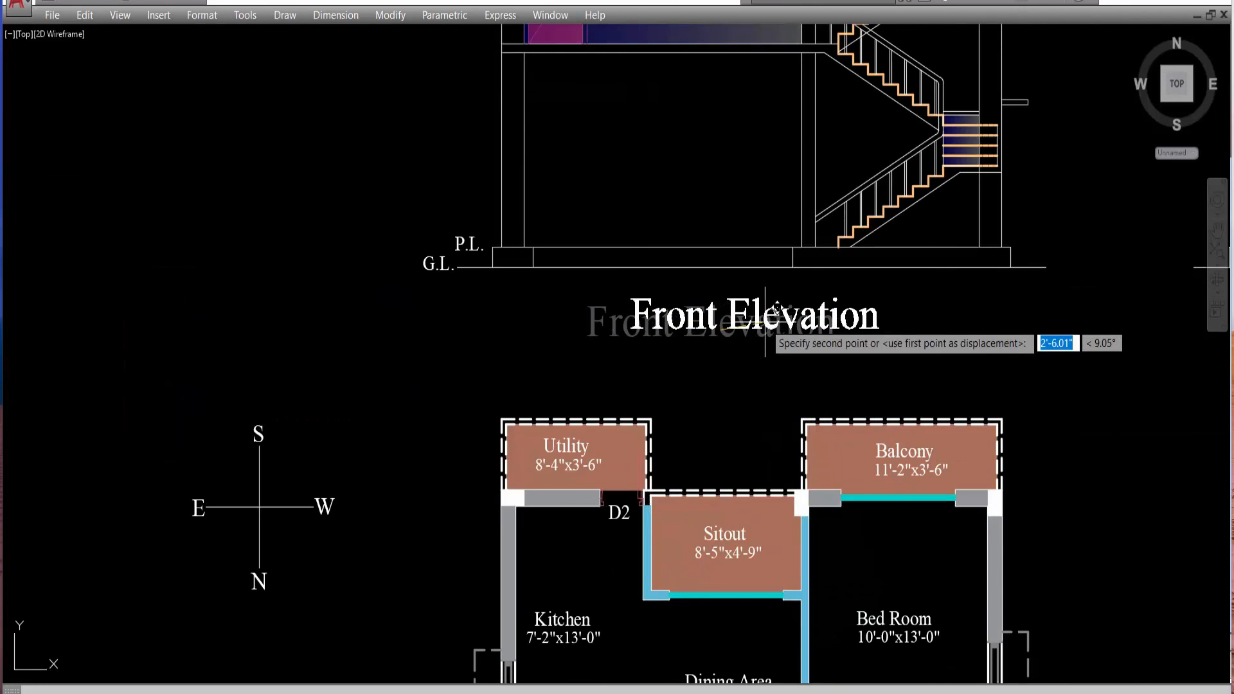
left_click(763, 320)
scroll(611, 340, "down", 4)
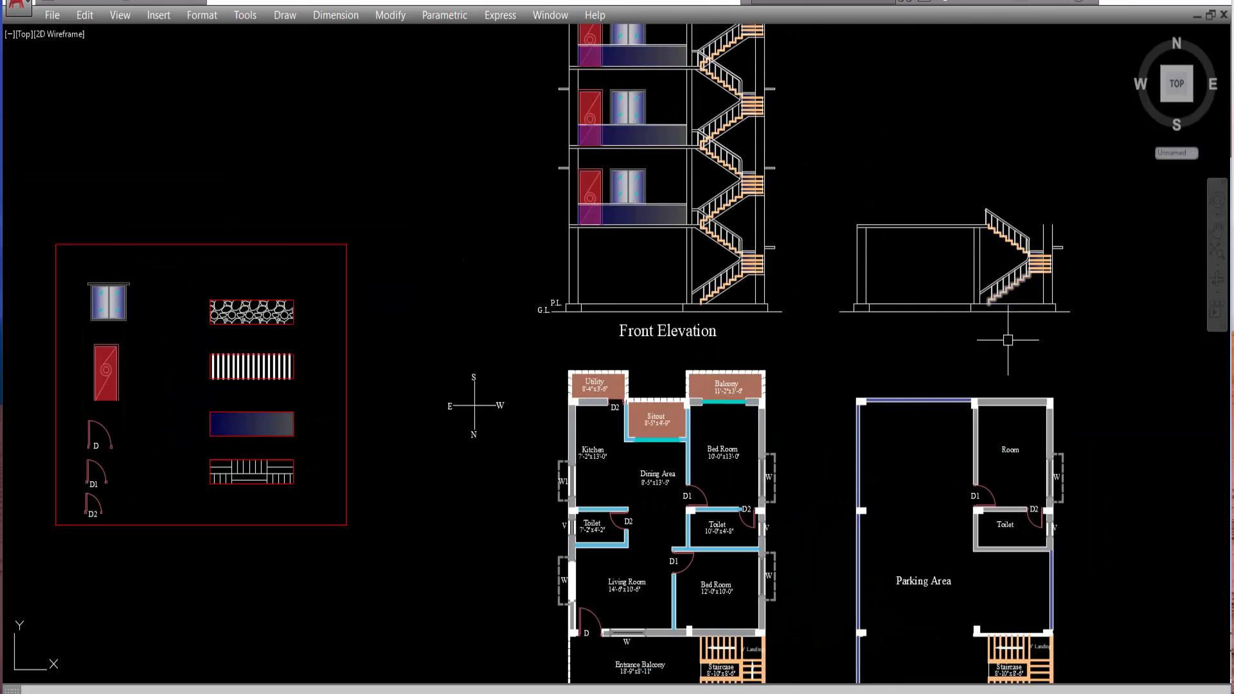
scroll(617, 389, "down", 2)
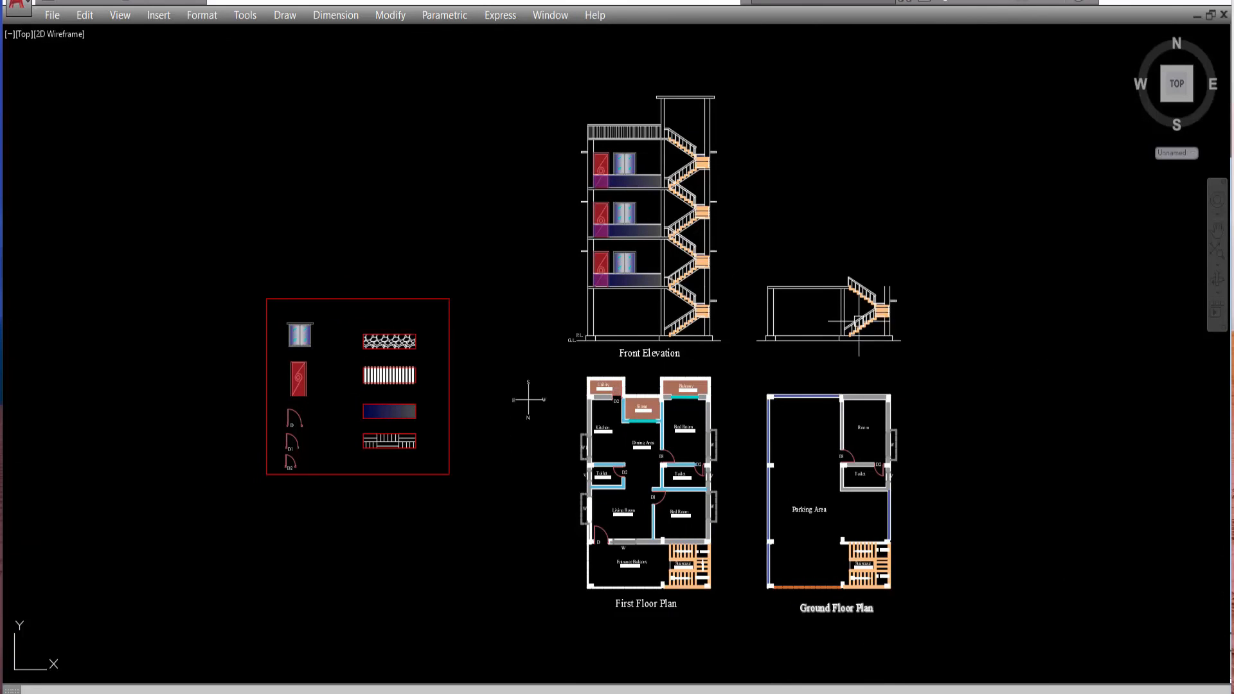
scroll(659, 119, "up", 2)
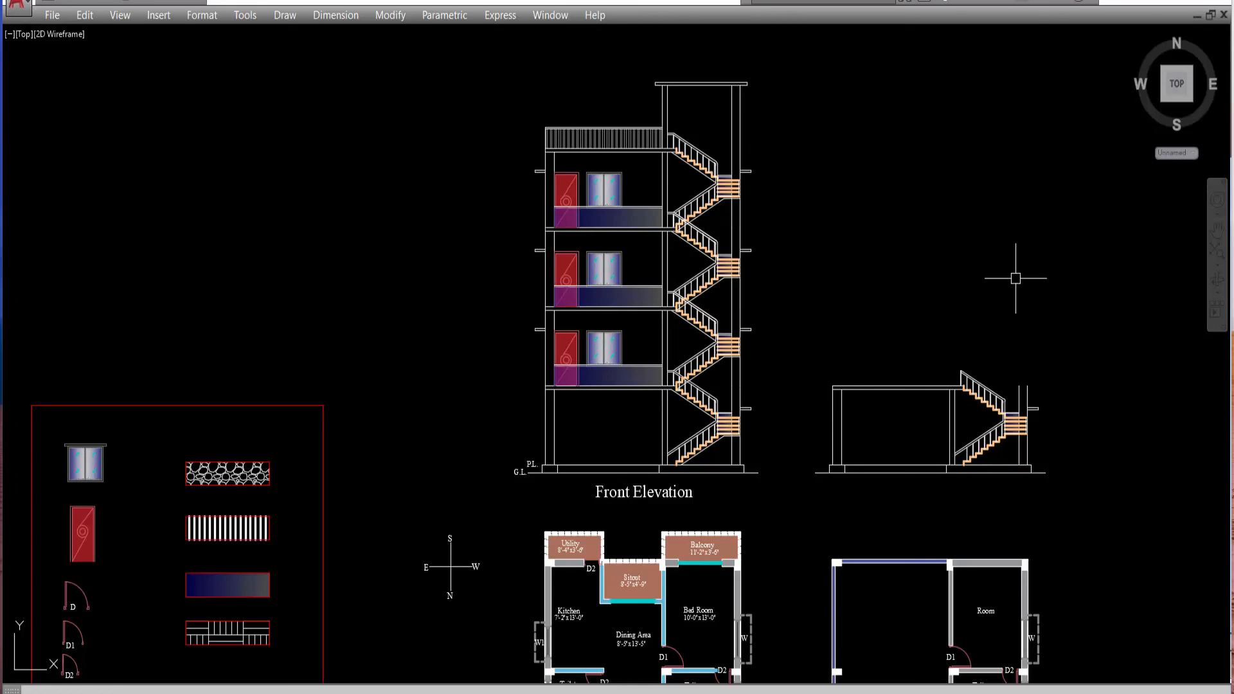
key("Escape")
scroll(942, 345, "up", 2)
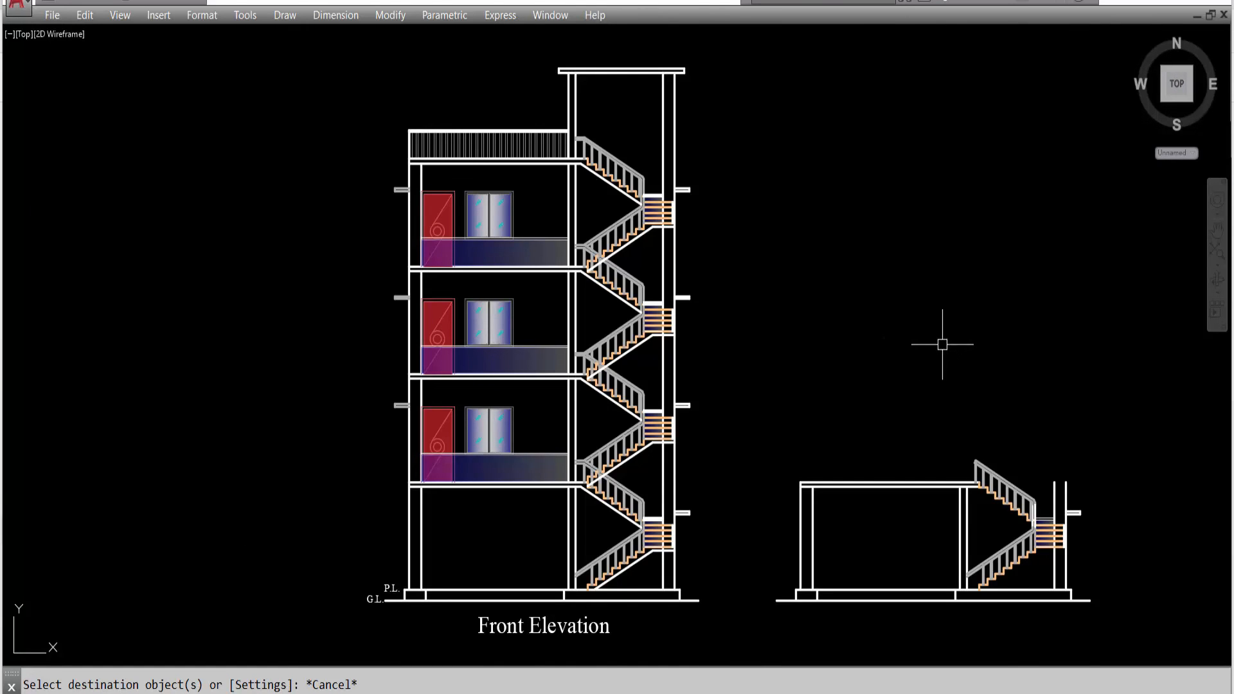